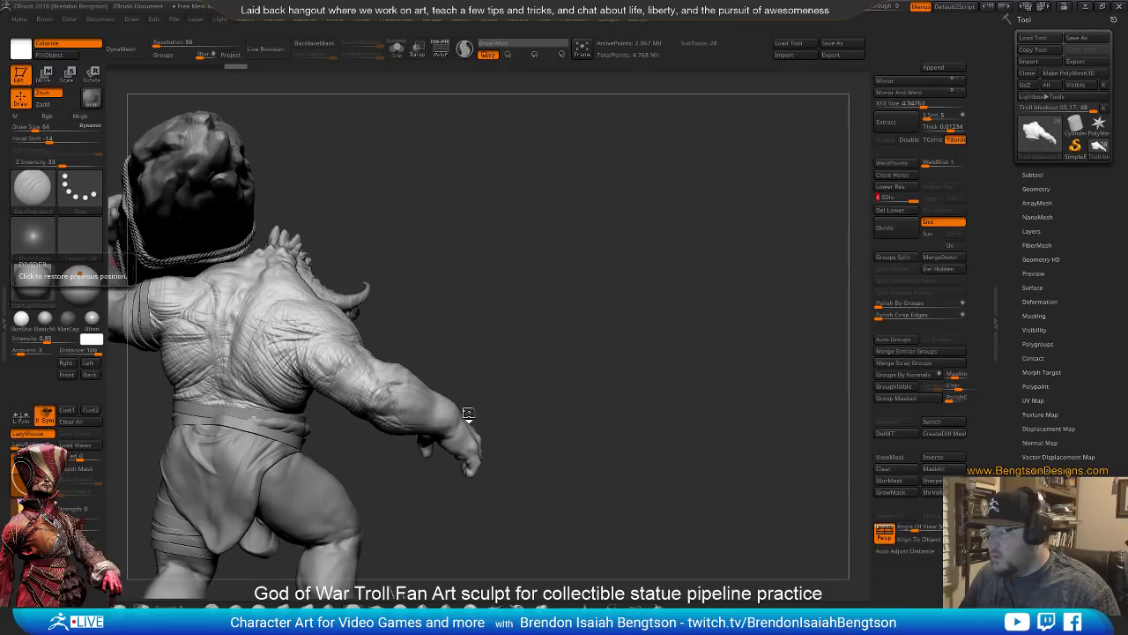
Compare the troll's back with the warm up layer off and on, and set that layer's intensity to about 0.81
drag(465, 413, 452, 340)
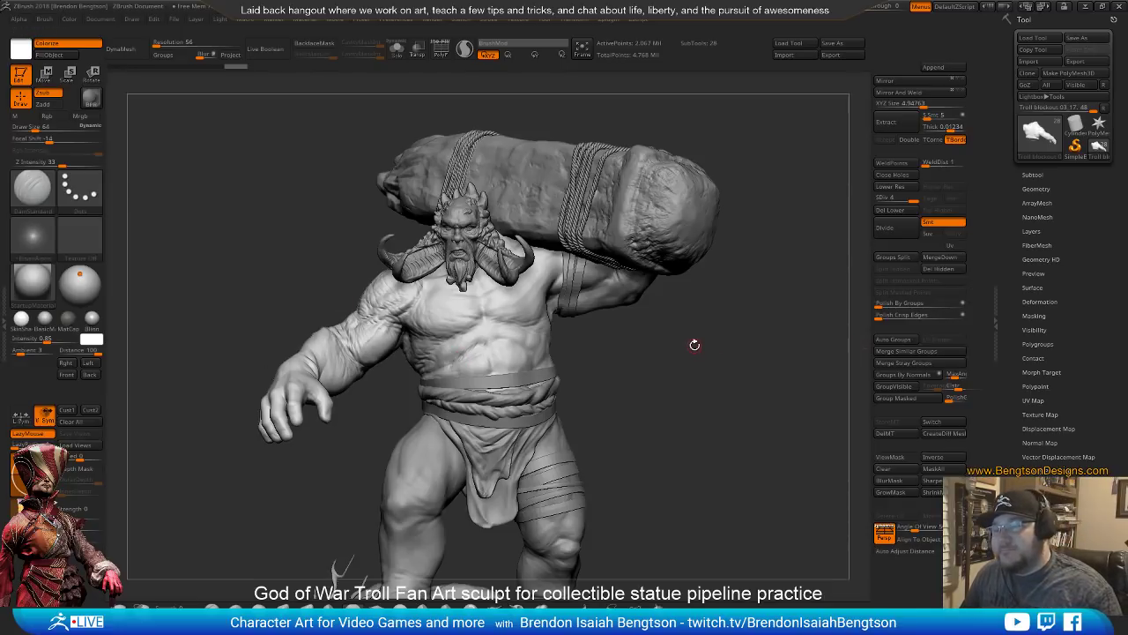
drag(693, 344, 562, 345)
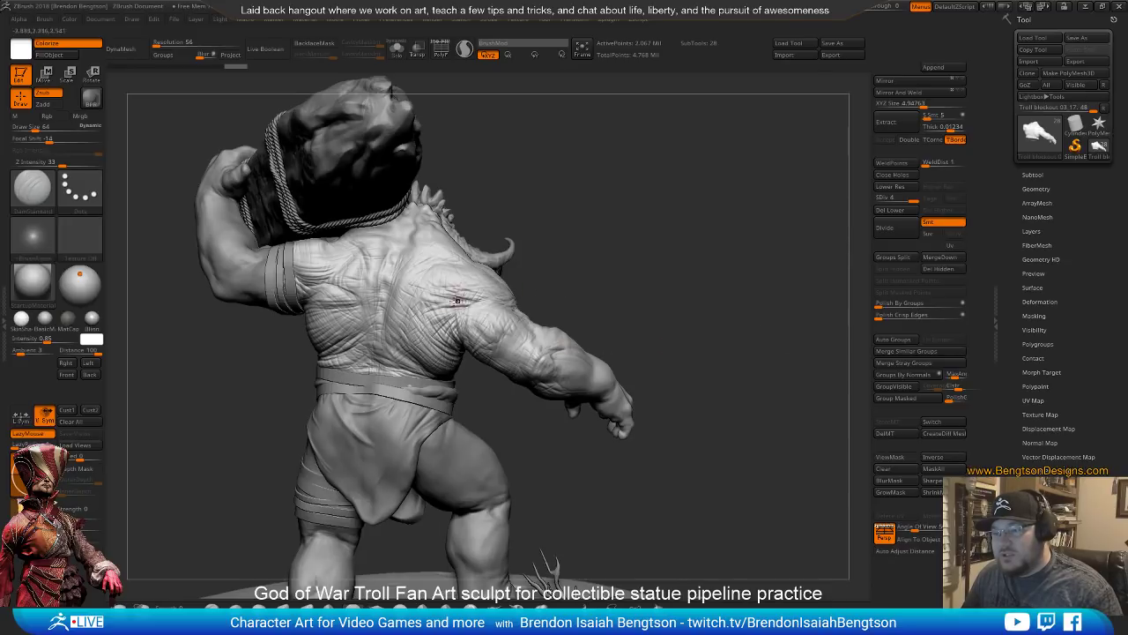
click(1031, 231)
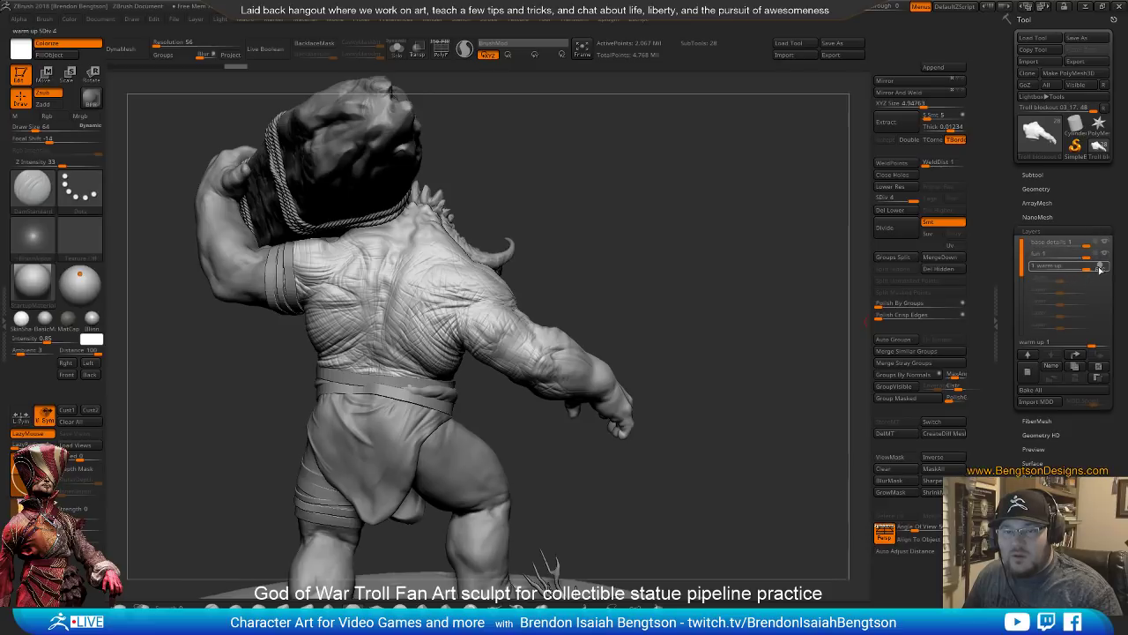
click(1104, 266)
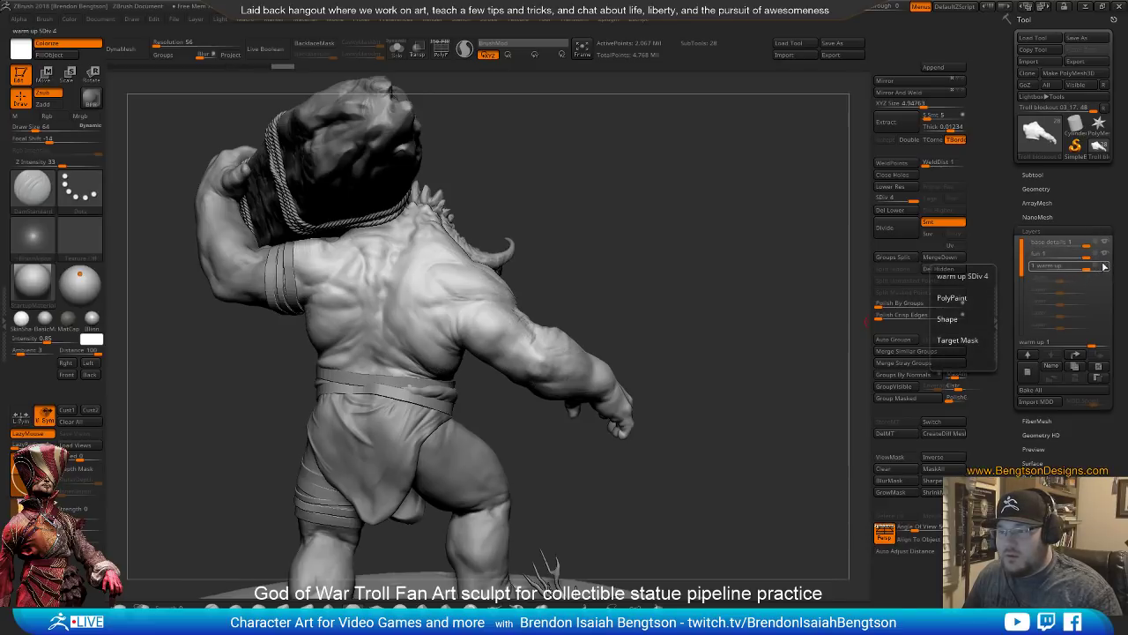
click(1105, 266)
click(1104, 267)
click(1104, 267)
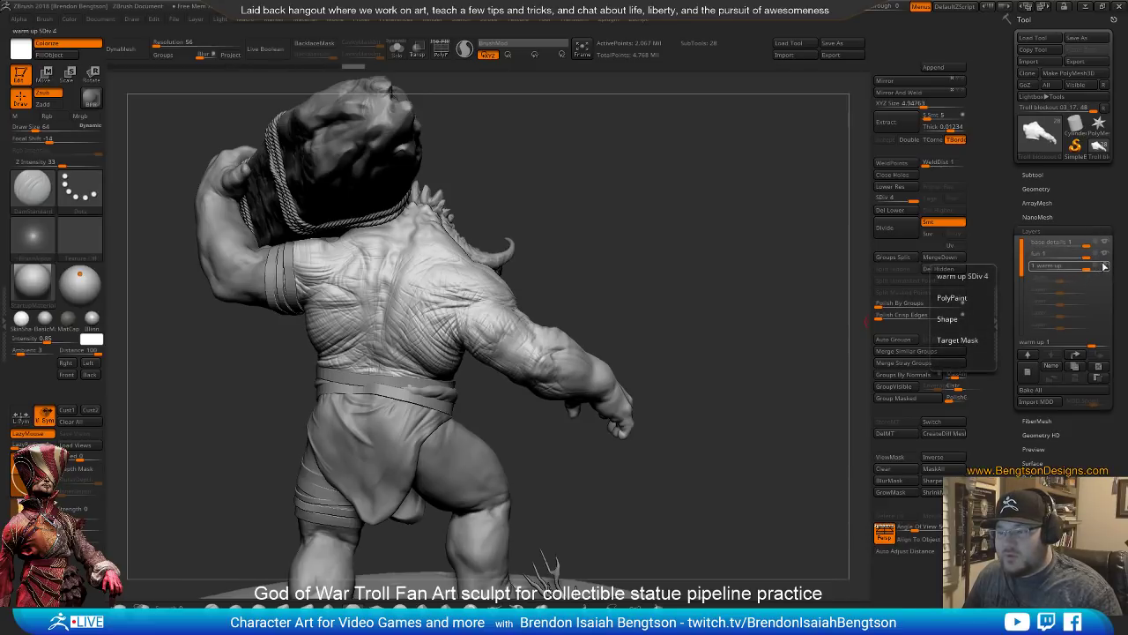
click(1104, 266)
click(1105, 266)
drag(1090, 271, 1082, 271)
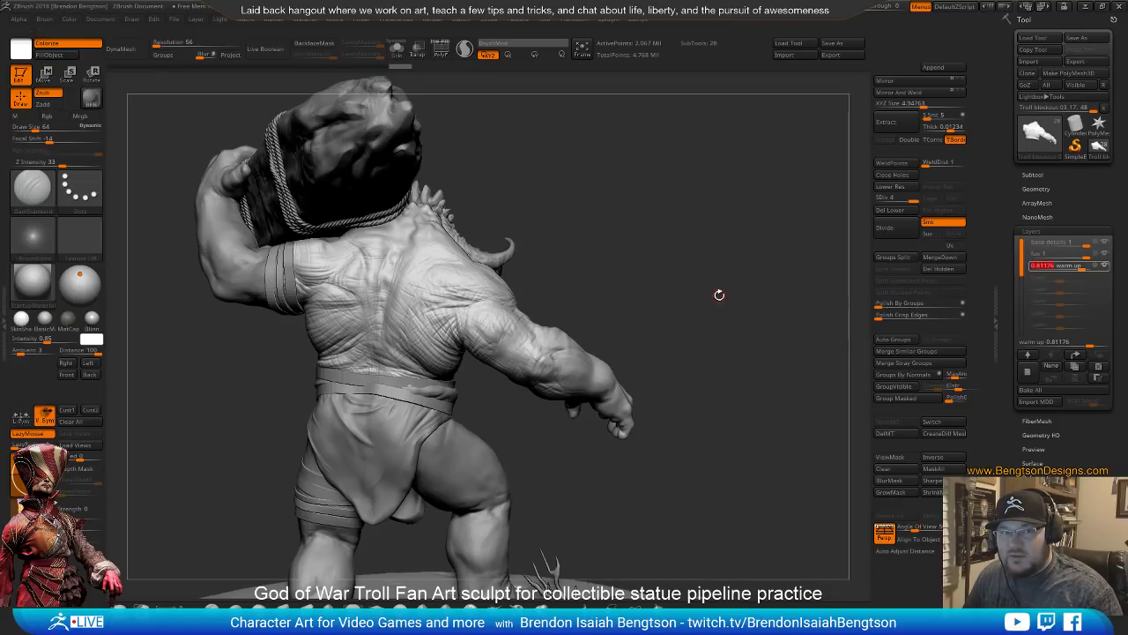
Examine the wrinkle and skin detail on the troll's chest, outstretched arm and back from several angles
drag(720, 294, 614, 279)
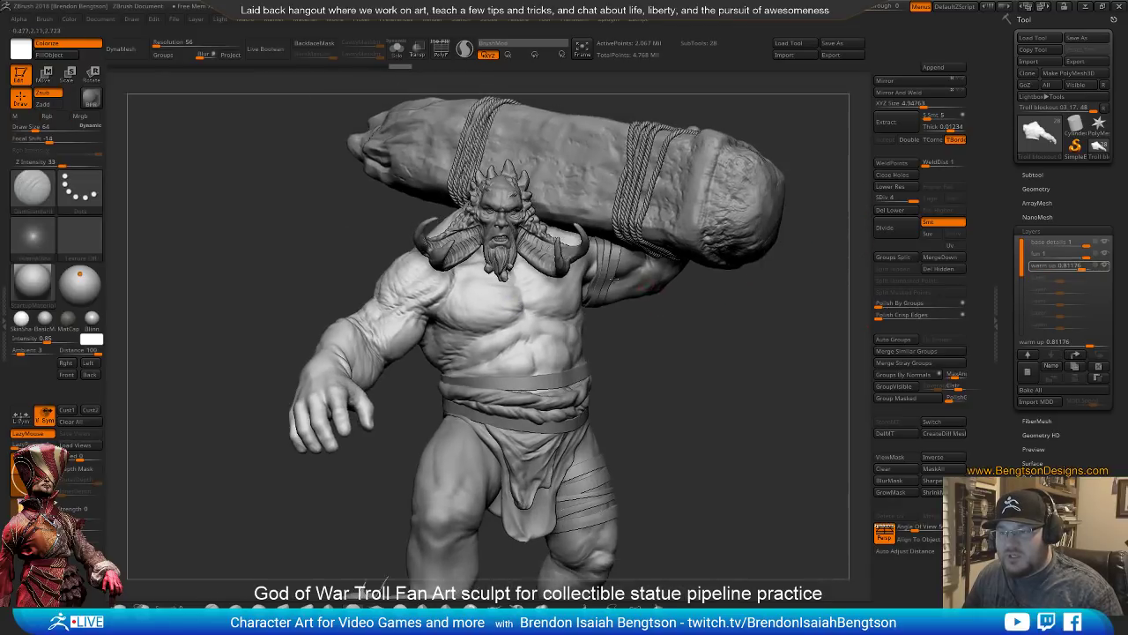
right_drag(614, 279, 603, 278)
ctrl+right_drag(481, 288, 468, 305)
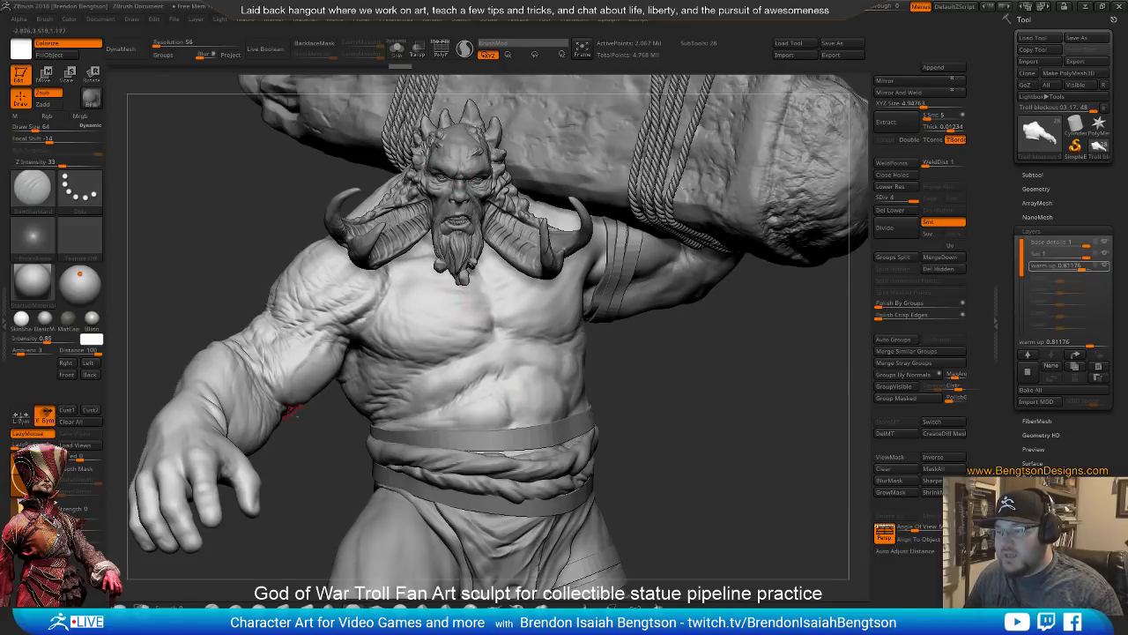
right_drag(234, 412, 496, 375)
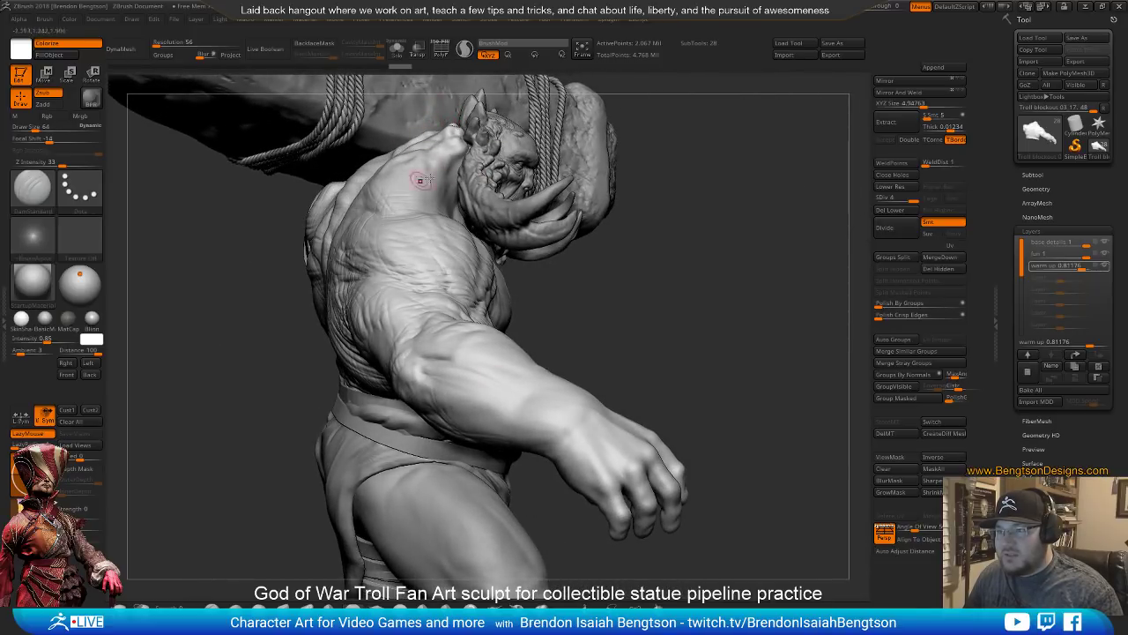
mouse_move(445, 229)
right_down()
mouse_move(439, 275)
mouse_move(485, 268)
right_up()
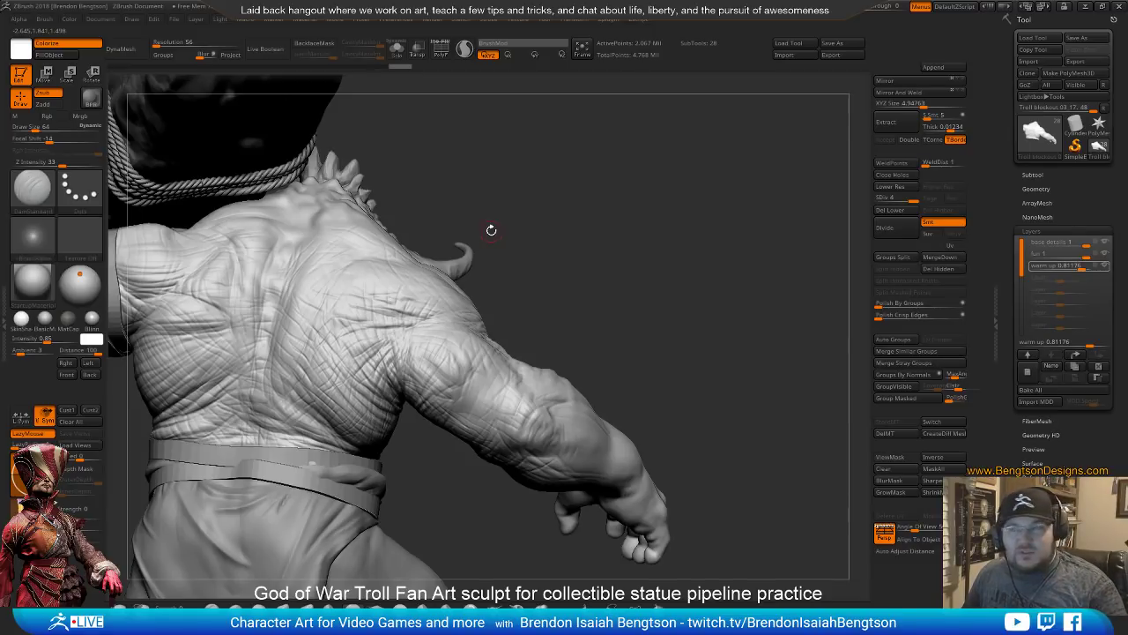
mouse_move(578, 316)
mouse_down()
mouse_move(608, 319)
mouse_move(506, 312)
mouse_up()
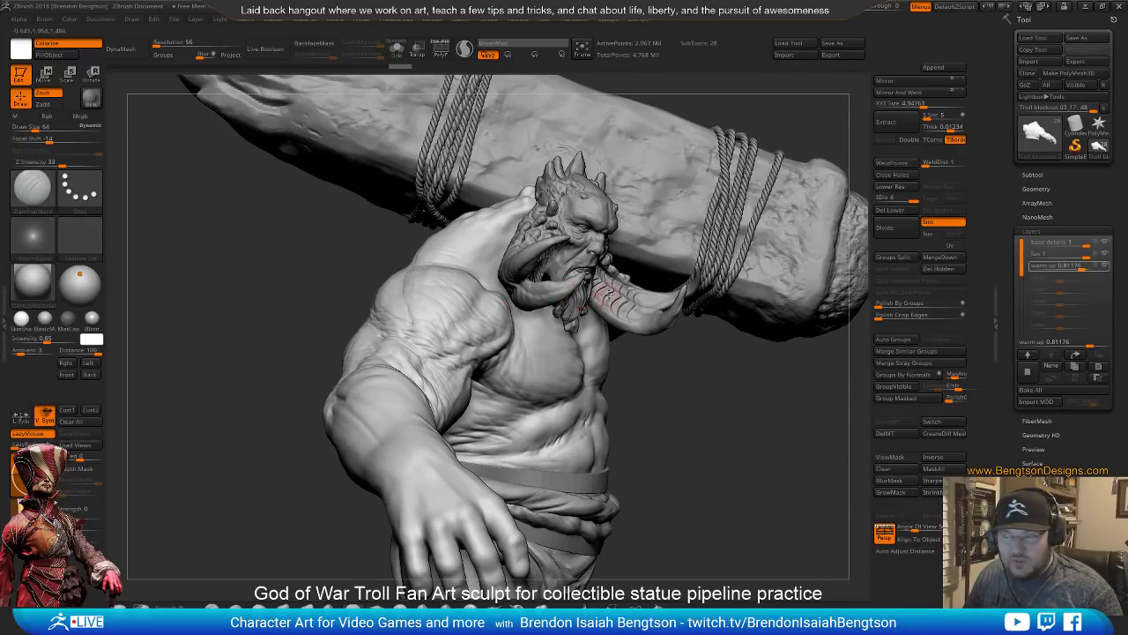
drag(655, 357, 658, 367)
mouse_move(811, 431)
alt+mouse_down()
mouse_move(689, 438)
mouse_move(709, 428)
alt+mouse_up()
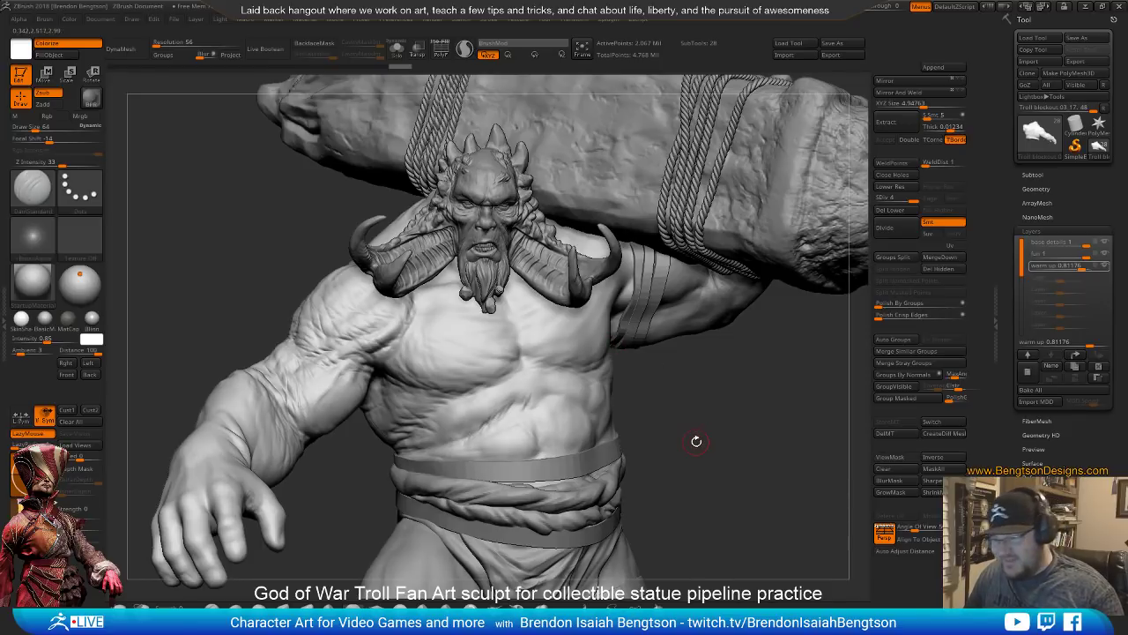
drag(715, 458, 712, 455)
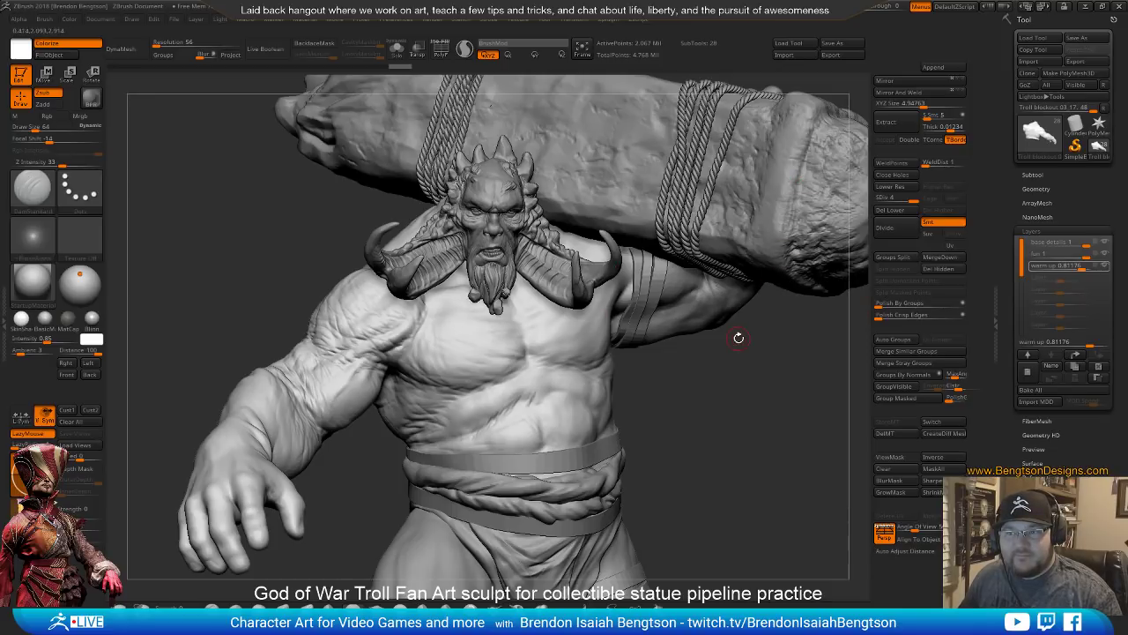
mouse_move(739, 336)
mouse_down()
mouse_move(755, 398)
mouse_move(699, 364)
mouse_up()
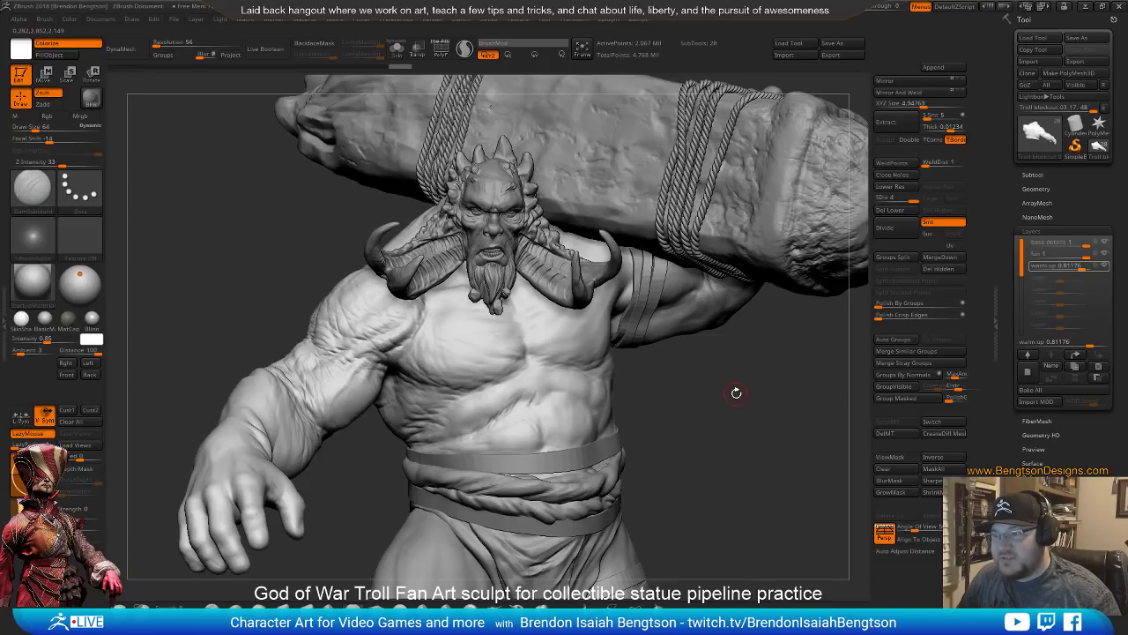
mouse_move(736, 392)
mouse_down()
mouse_move(696, 392)
mouse_move(723, 392)
mouse_up()
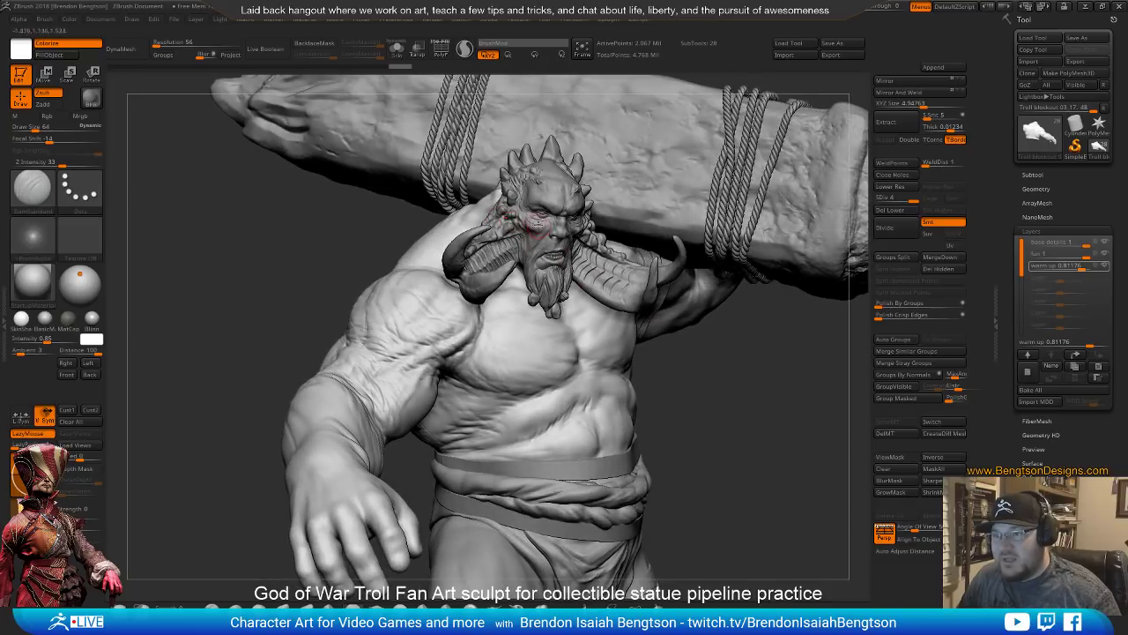
Review the full statue with its base, and examine the troll's upper body and face
right_drag(583, 363, 539, 361)
ctrl+right_drag(644, 434, 529, 256)
right_drag(438, 302, 544, 394)
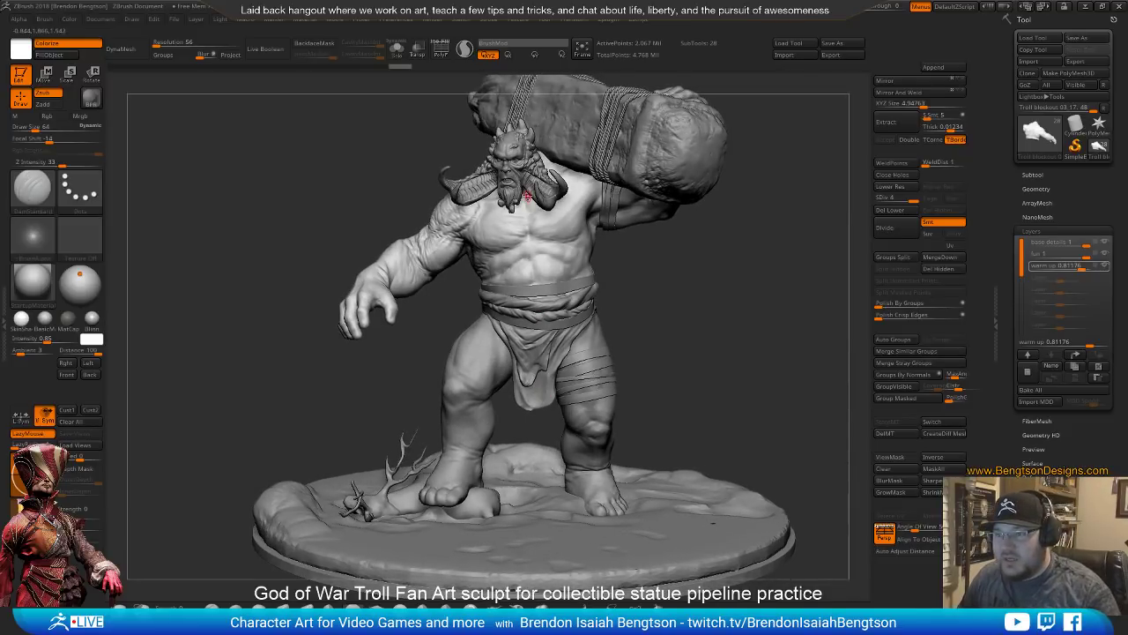
ctrl+right_drag(573, 282, 564, 228)
right_drag(574, 230, 580, 229)
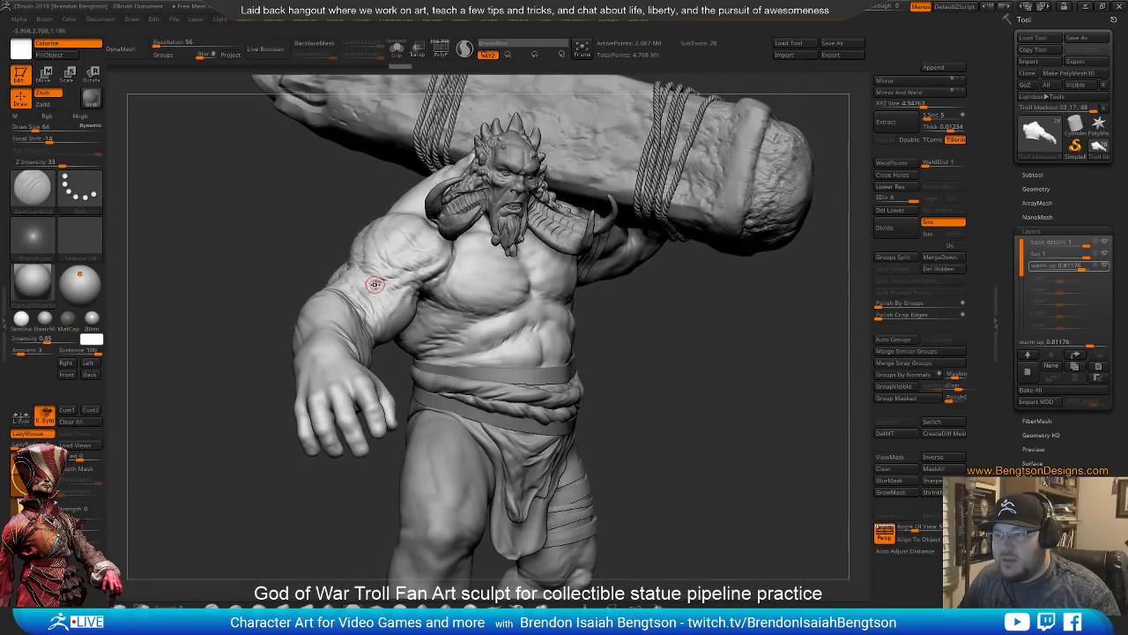
right_drag(522, 189, 500, 191)
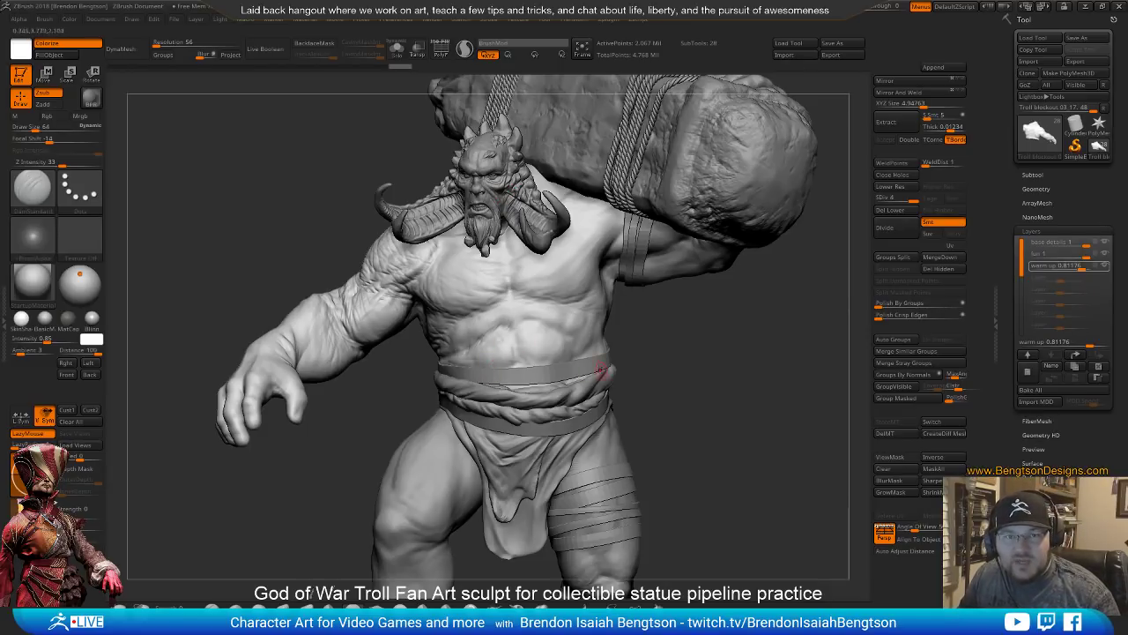
right_drag(602, 372, 675, 444)
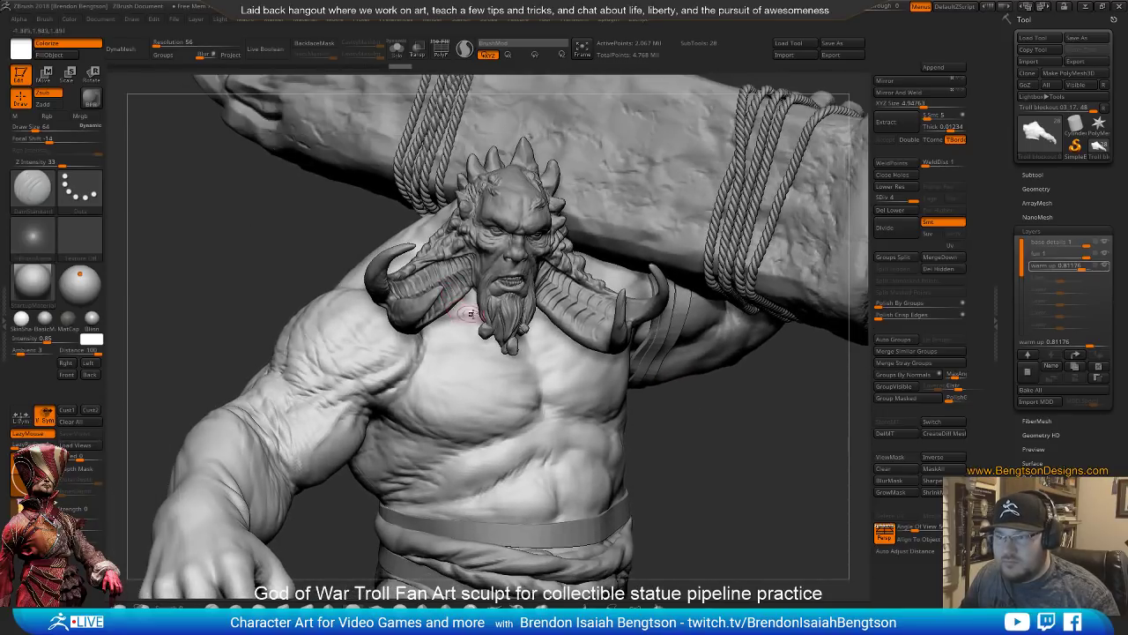
mouse_move(470, 313)
right_down()
mouse_move(487, 239)
mouse_move(519, 316)
right_up()
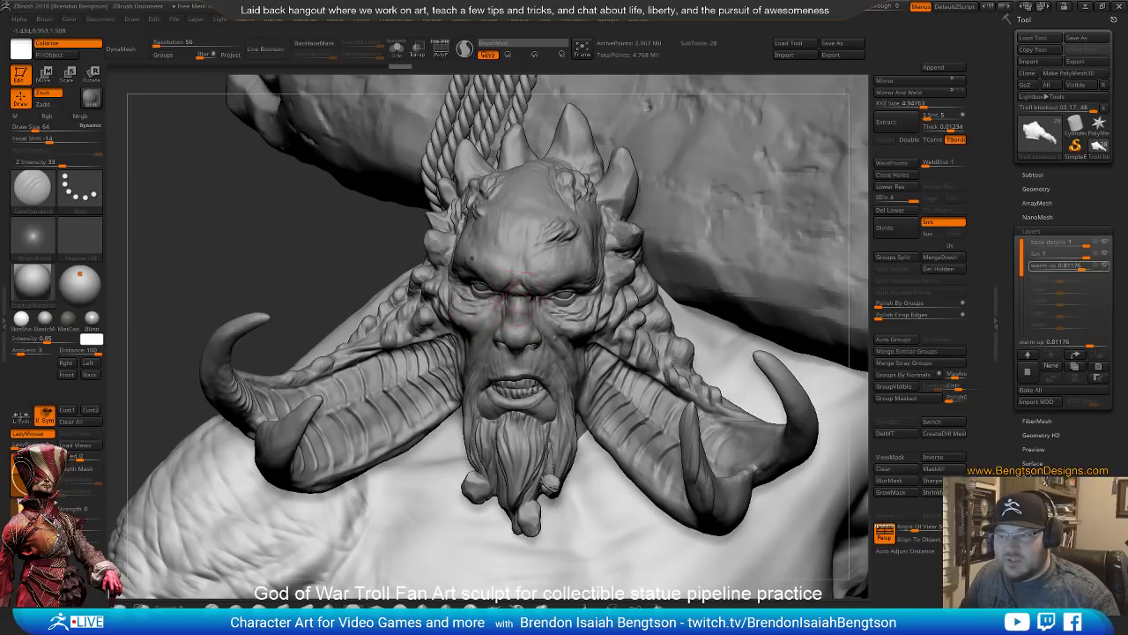
Select the troll's head subtool and examine its polygon wireframe around the face and horns
mouse_move(524, 314)
ctrl+right_down()
mouse_move(532, 355)
mouse_move(589, 321)
mouse_move(591, 270)
mouse_move(569, 329)
mouse_move(530, 360)
mouse_move(570, 365)
mouse_move(565, 338)
mouse_move(586, 340)
ctrl+right_up()
right_drag(667, 385, 551, 280)
alt+click(550, 281)
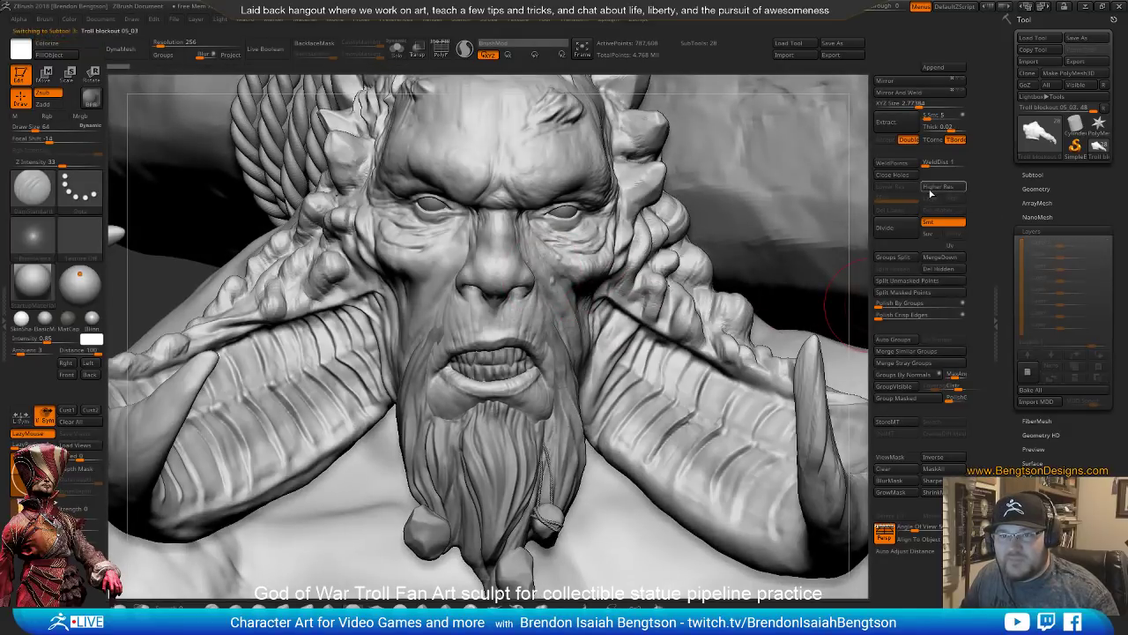
right_drag(478, 318, 520, 310)
key(shift+f)
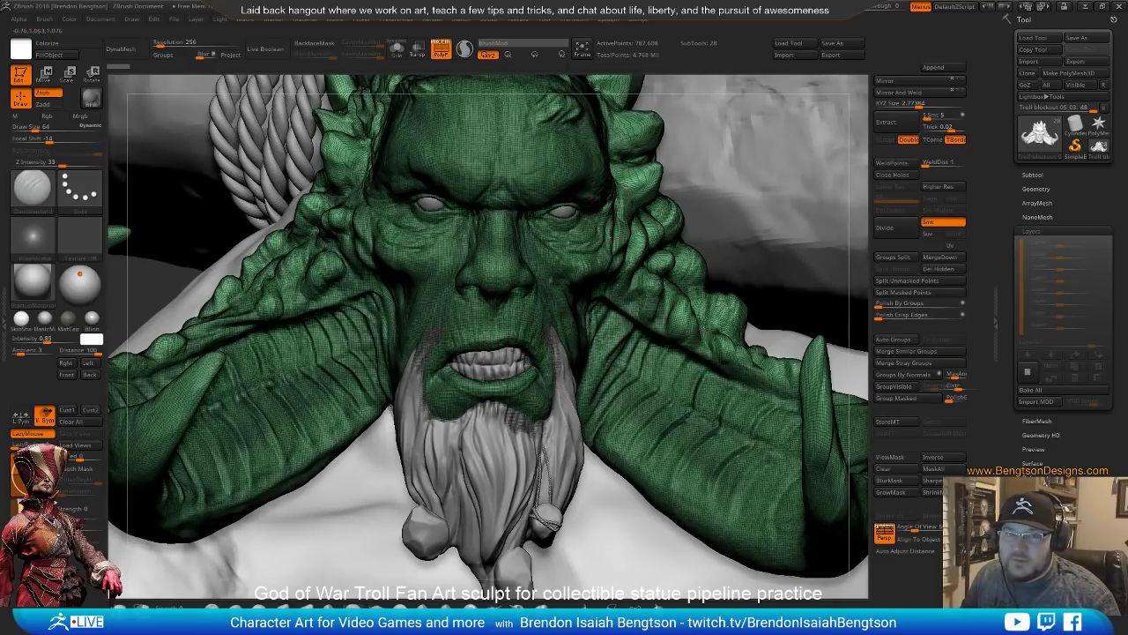
mouse_move(524, 310)
right_down()
mouse_move(615, 275)
mouse_move(605, 288)
mouse_move(635, 295)
right_up()
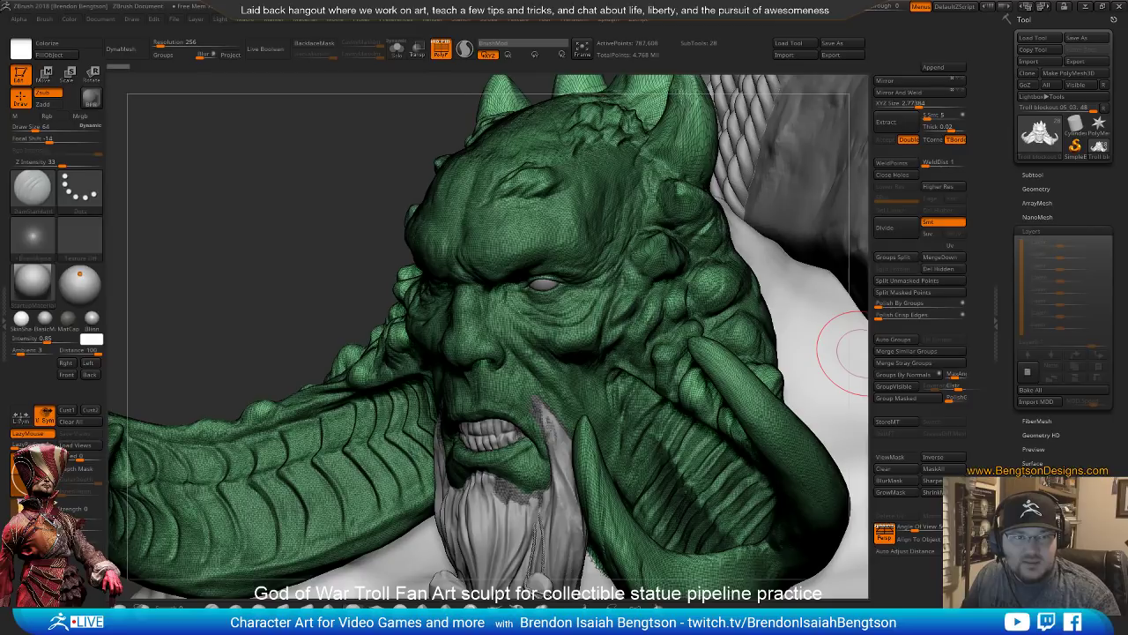
right_drag(432, 276, 445, 313)
key(ctrl)
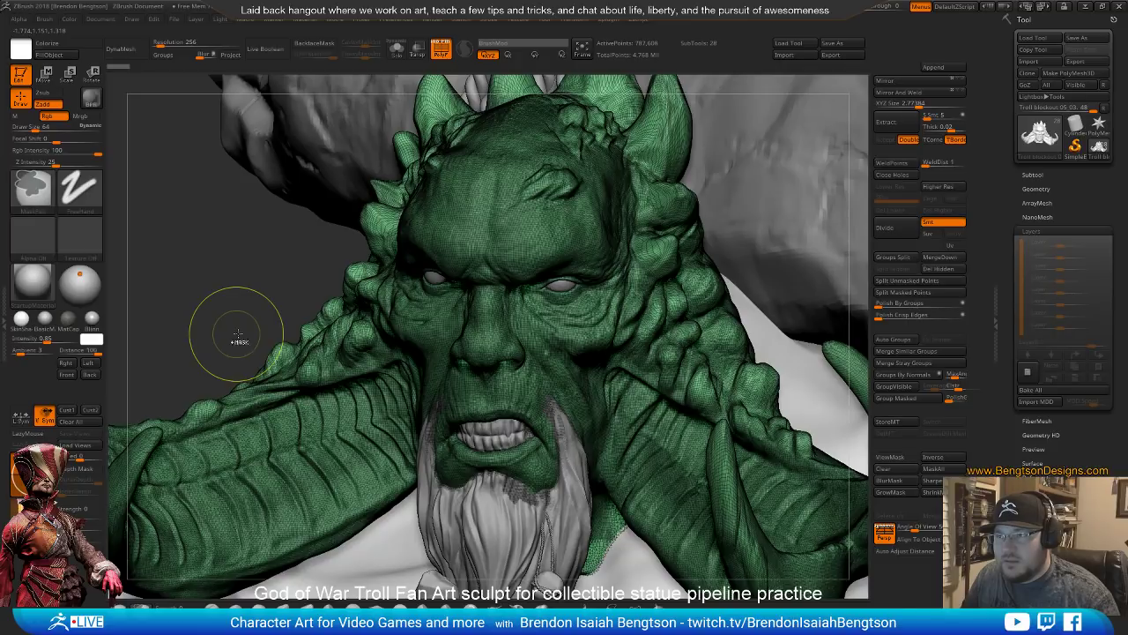
click(1031, 175)
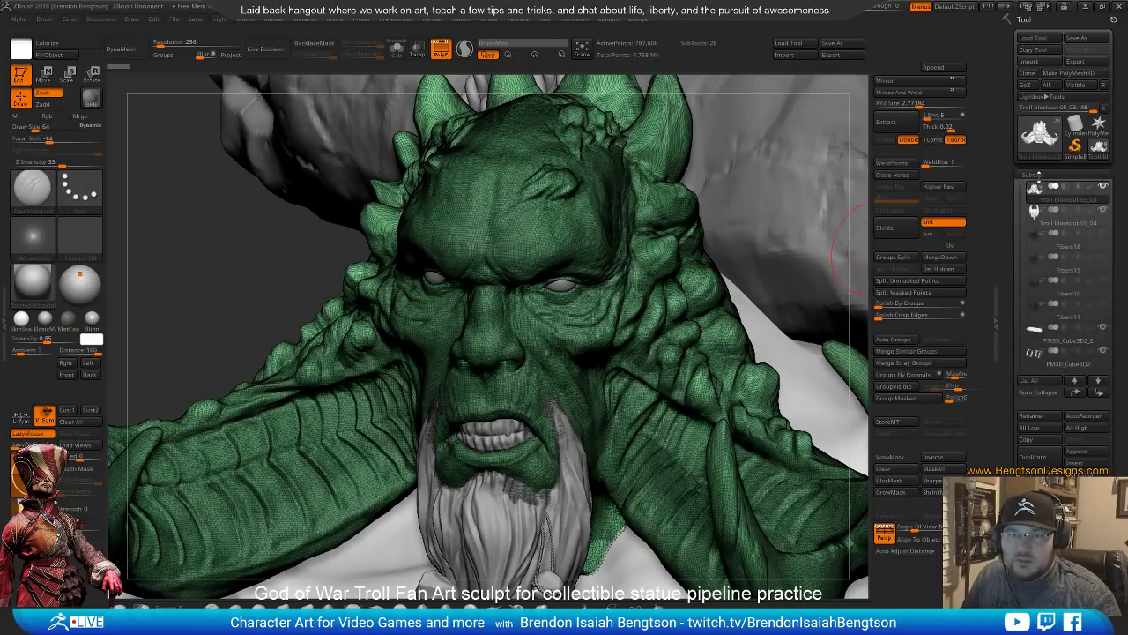
click(1032, 175)
key(shift+f)
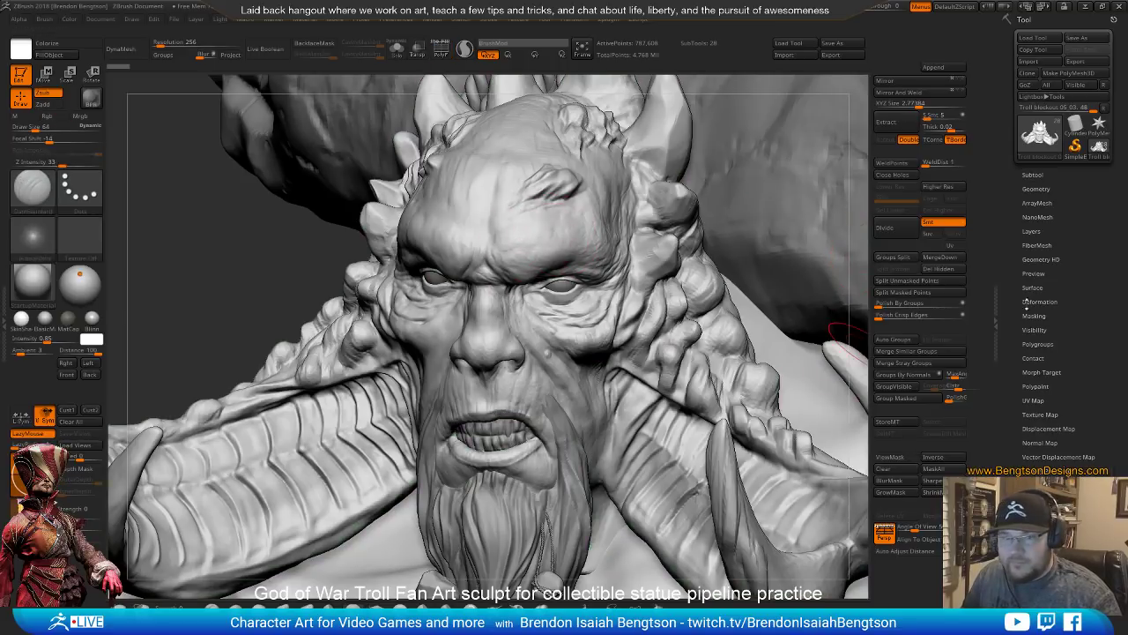
Duplicate the head subtool and isolate the copy with its wireframe shown
click(1031, 174)
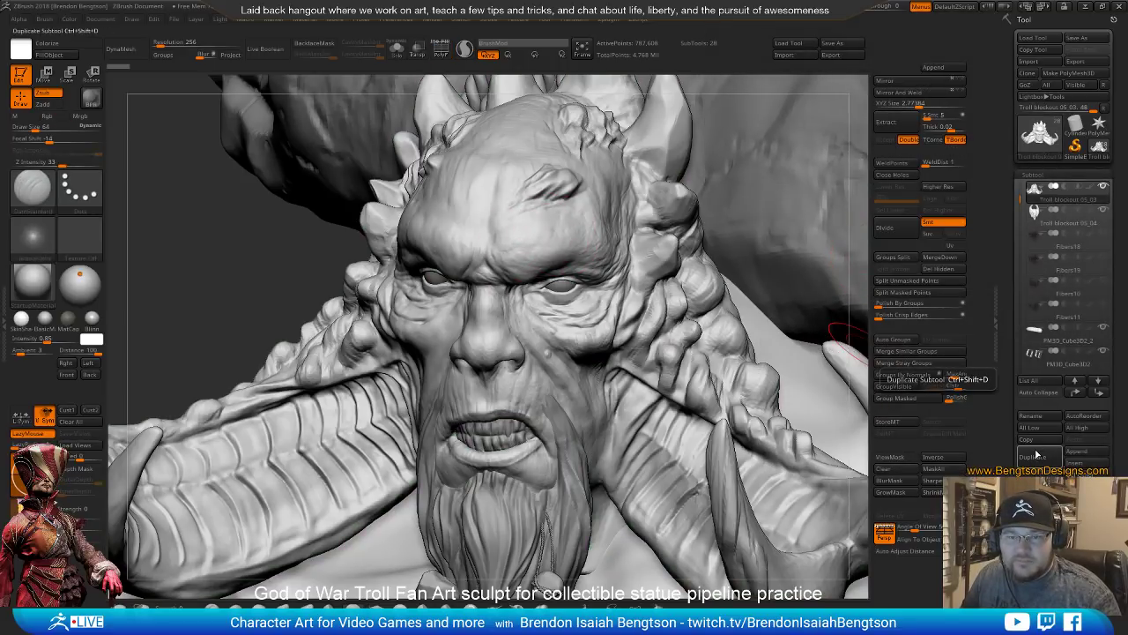
click(1033, 456)
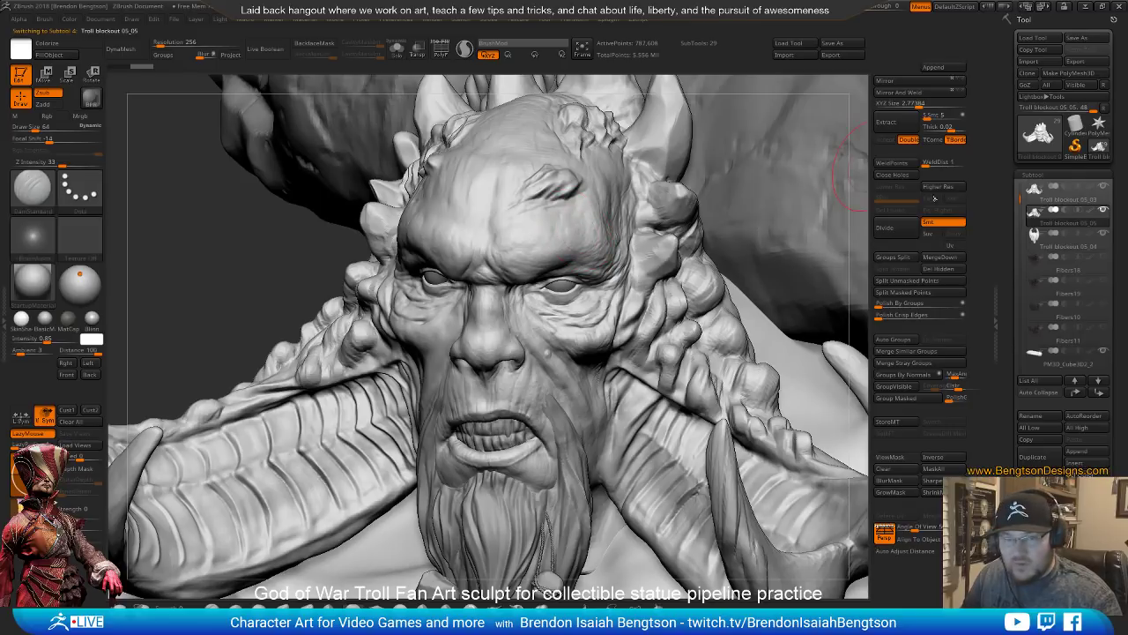
key(ctrl+shift+s)
key(shift+f)
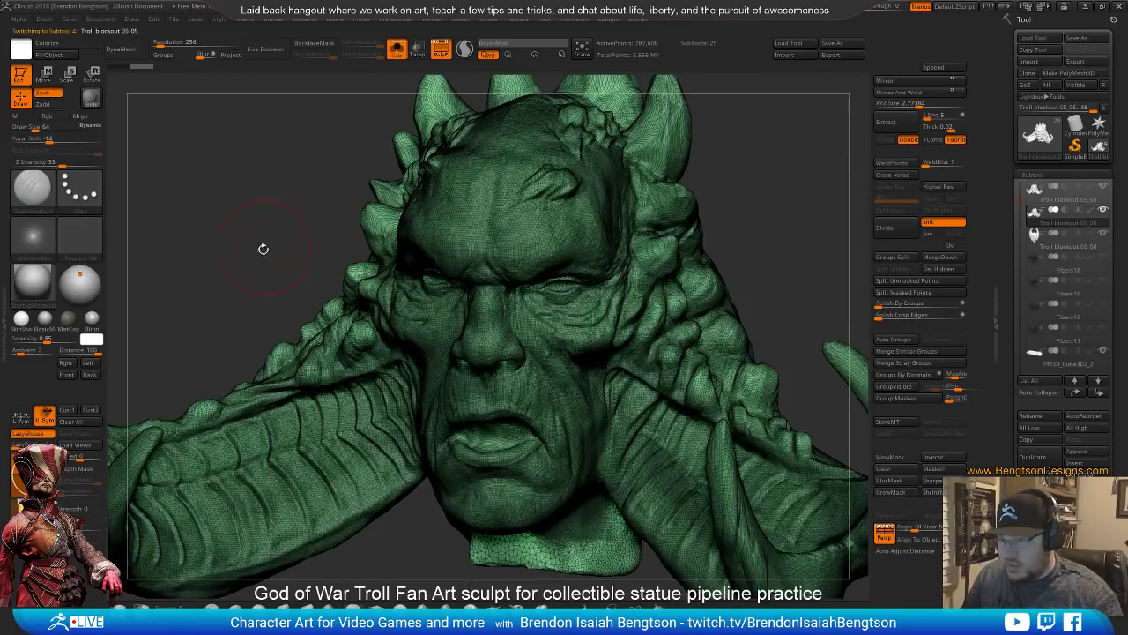
Try DynaMesh on the duplicated head at resolutions 256 and 512, inspect the face, and undo the remeshing
click(121, 49)
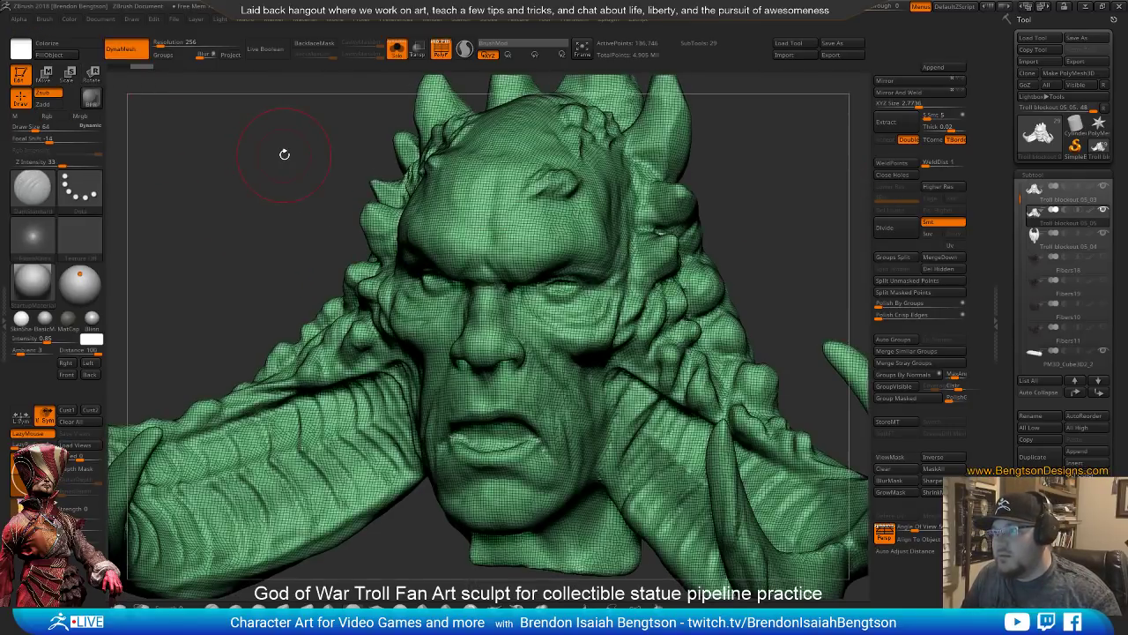
key(ctrl+z)
key(space)
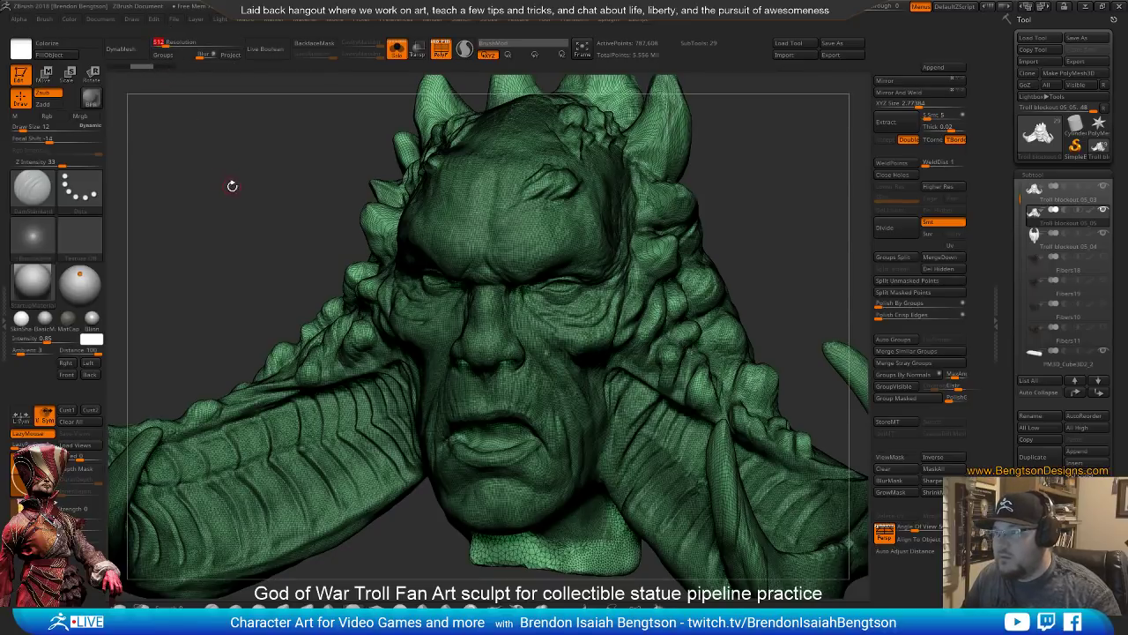
ctrl+drag(207, 177, 230, 184)
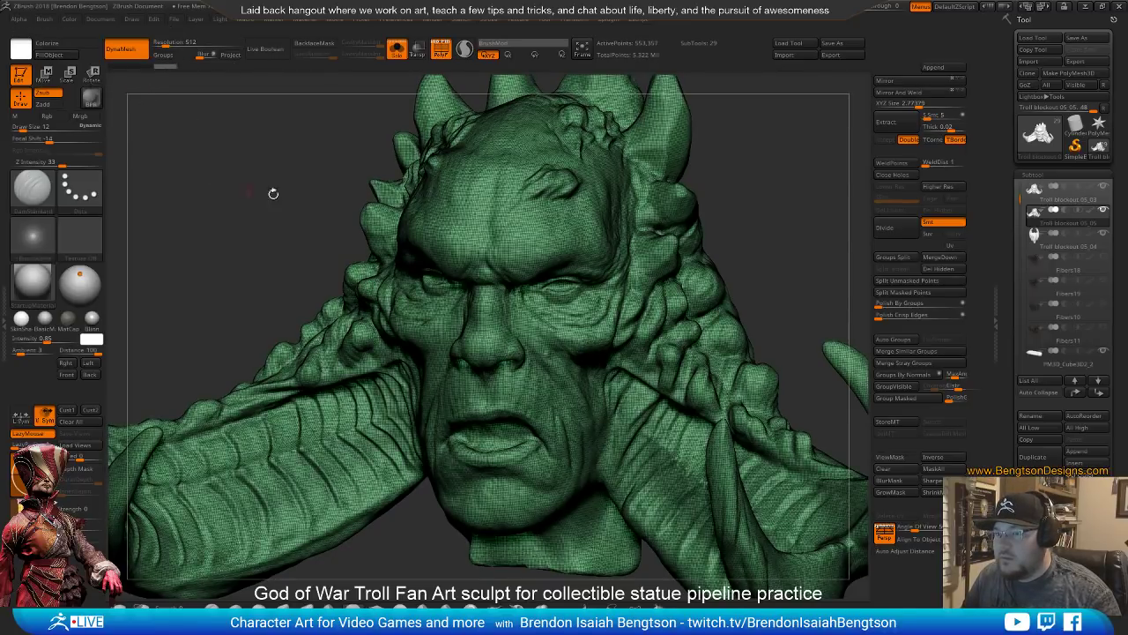
key(shift+f)
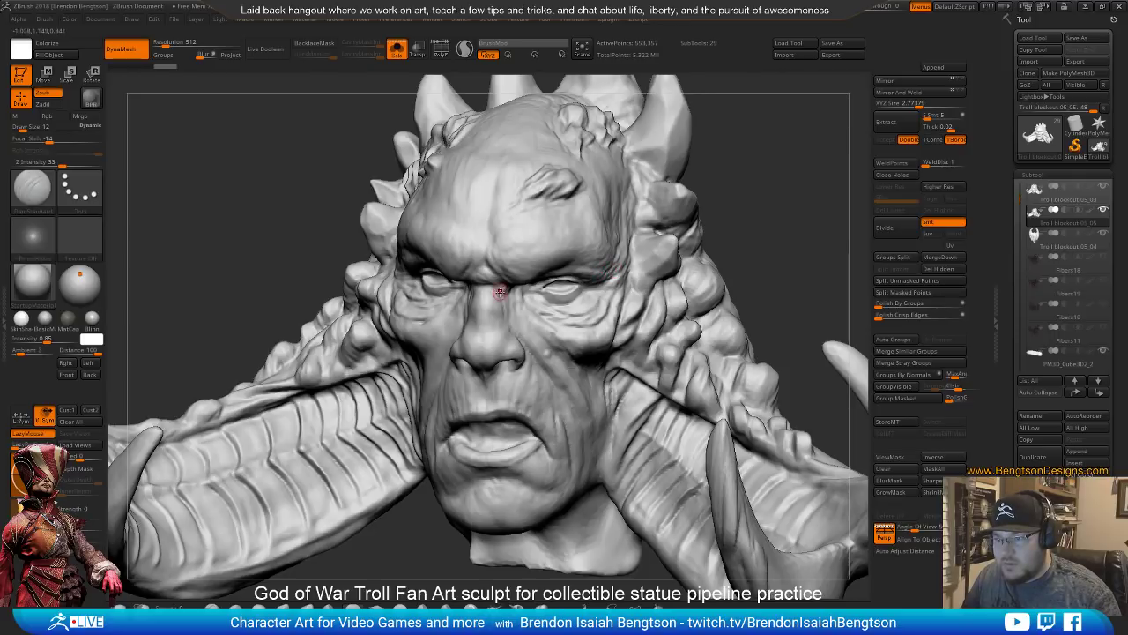
mouse_move(500, 293)
mouse_down()
mouse_move(441, 291)
mouse_move(514, 291)
mouse_move(492, 282)
mouse_up()
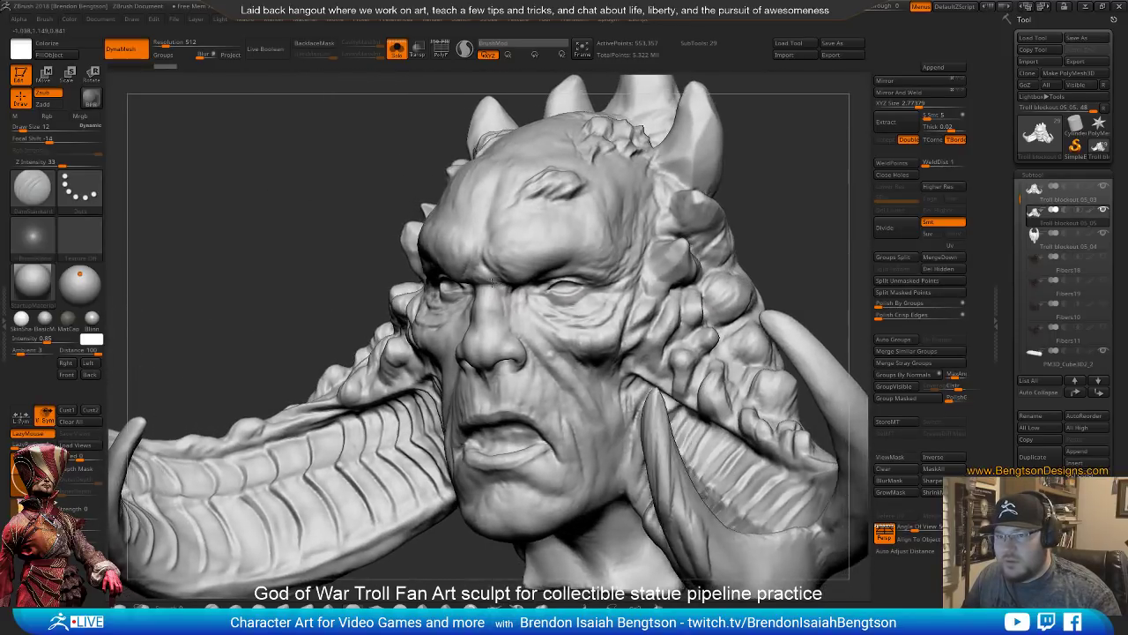
mouse_move(492, 282)
right_down()
mouse_move(480, 284)
mouse_move(503, 285)
right_up()
key(ctrl+z)
Leave solo mode to show the duplicated head together with the rest of the troll
ctrl+right_drag(576, 303, 567, 236)
mouse_move(634, 255)
alt+right_down()
mouse_move(625, 284)
mouse_move(592, 287)
mouse_move(637, 297)
alt+right_up()
key(shift+alt+s)
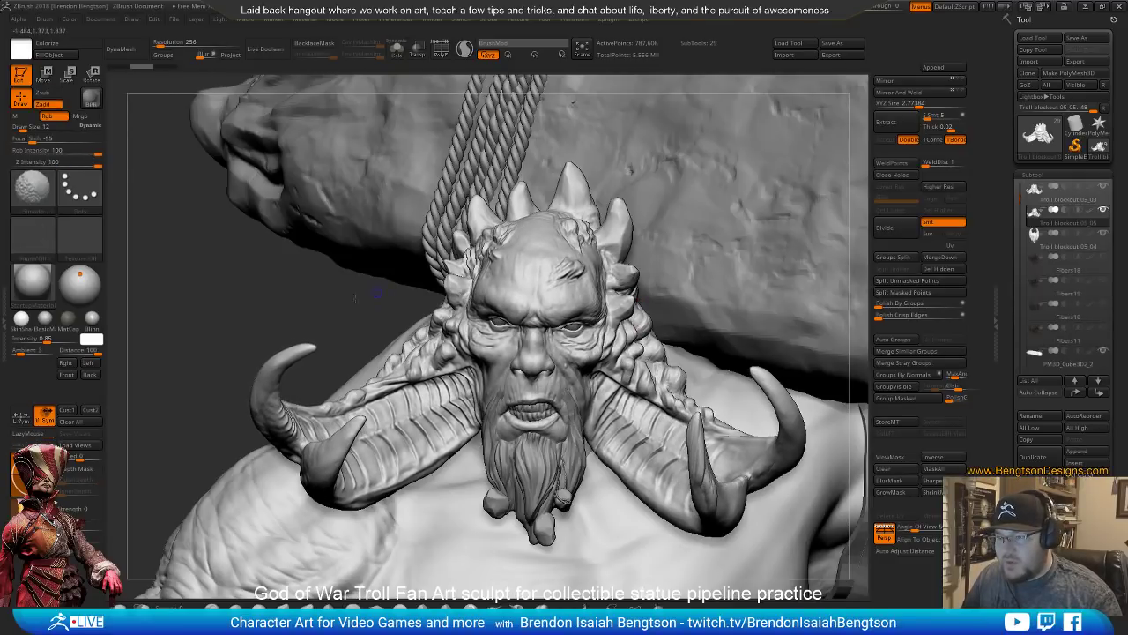
Frame the troll's upper body and switch from the duplicated head to the original head subtool
right_drag(361, 294, 391, 291)
right_drag(596, 255, 579, 251)
key(f)
mouse_move(1100, 190)
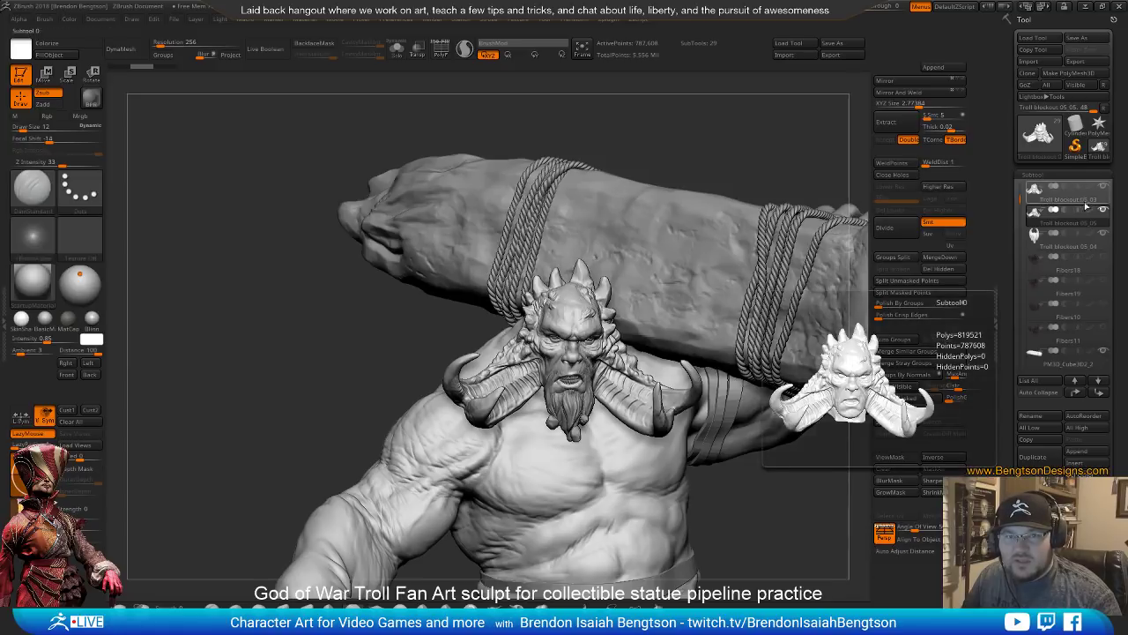
click(1041, 199)
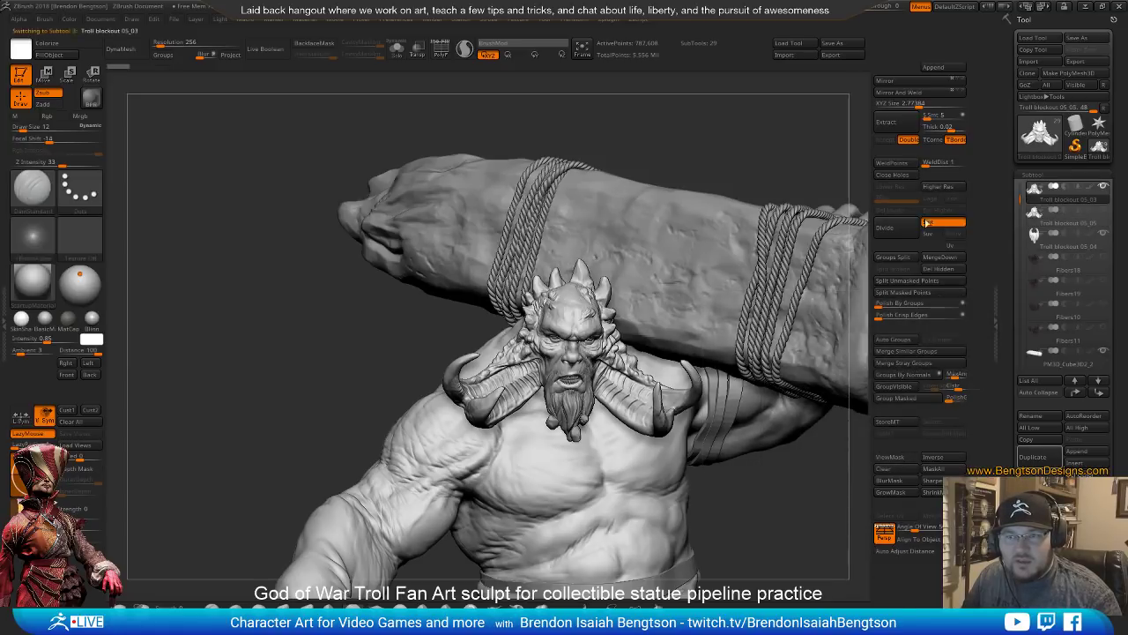
Examine the original head's face, the troll's arms, torso and shoulder stone, and the beard and horns from several angles
alt+right_drag(566, 403, 521, 233)
scroll(547, 271, up, 10)
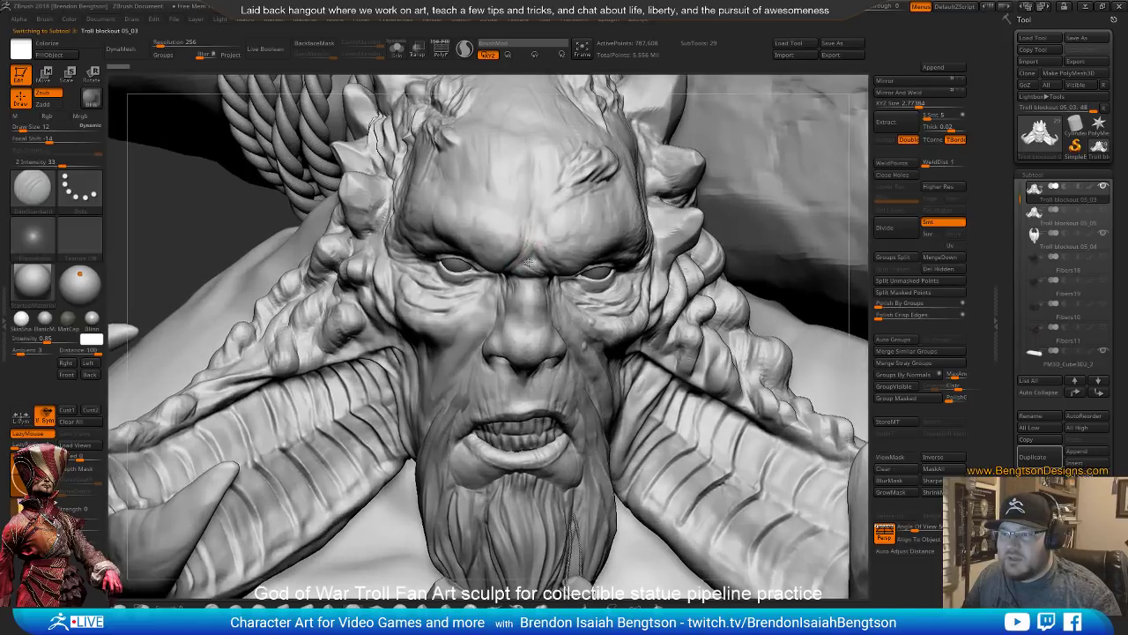
alt+right_drag(524, 269, 494, 291)
alt+right_drag(397, 528, 291, 236)
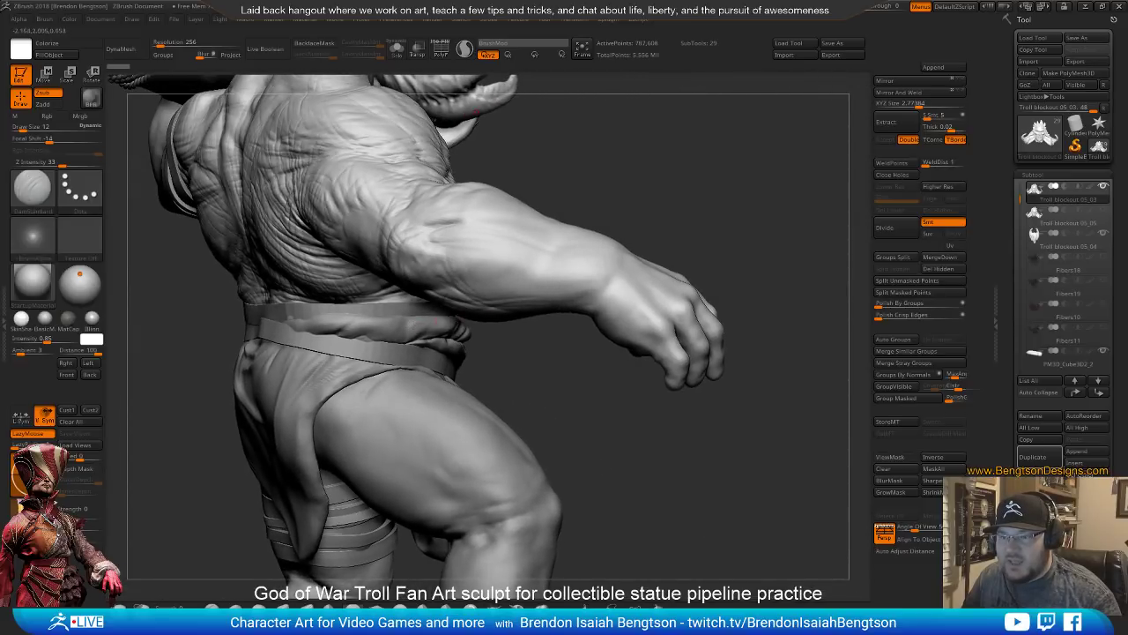
right_drag(640, 303, 558, 324)
alt+right_drag(378, 295, 450, 308)
alt+right_drag(443, 225, 414, 378)
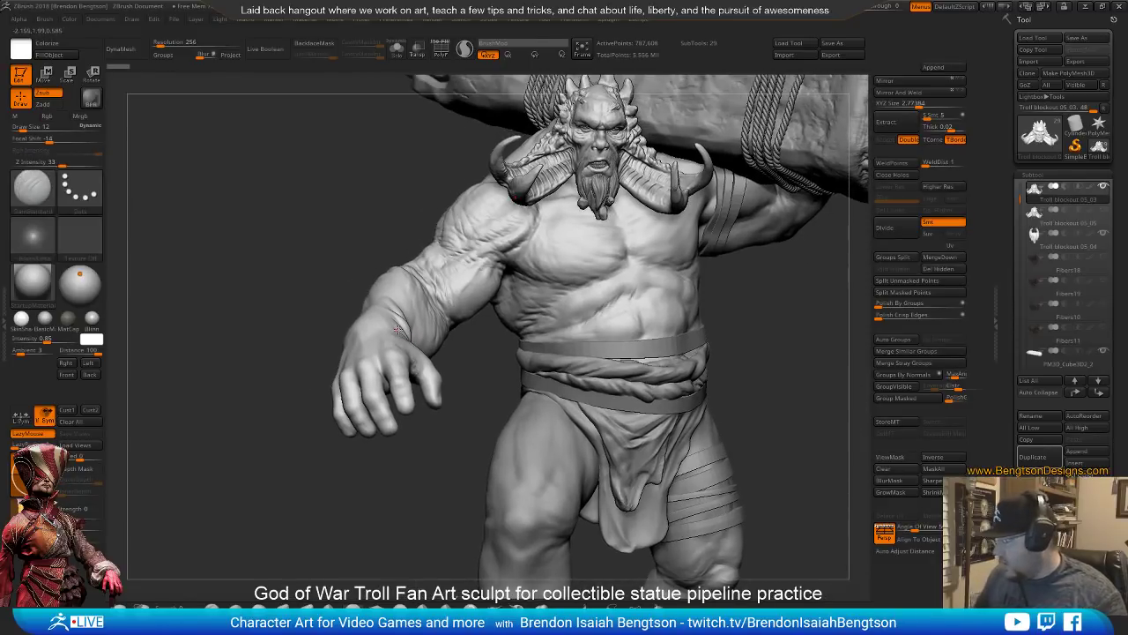
right_drag(384, 323, 443, 355)
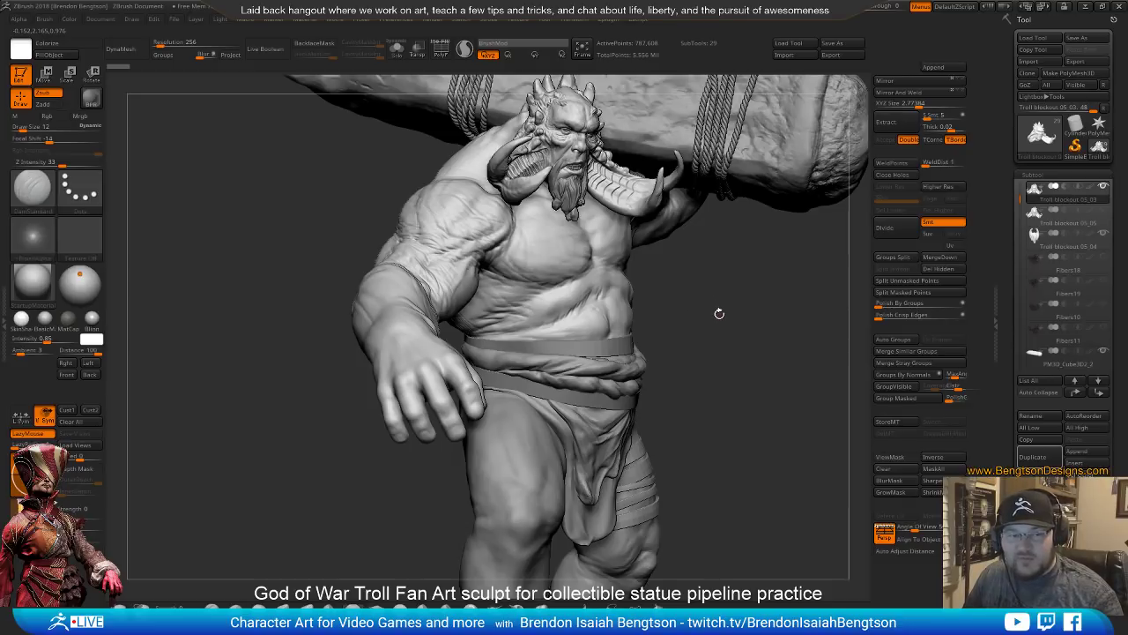
mouse_move(706, 309)
mouse_down()
mouse_move(575, 344)
mouse_move(578, 355)
mouse_move(663, 342)
mouse_move(604, 347)
mouse_up()
drag(535, 372, 644, 331)
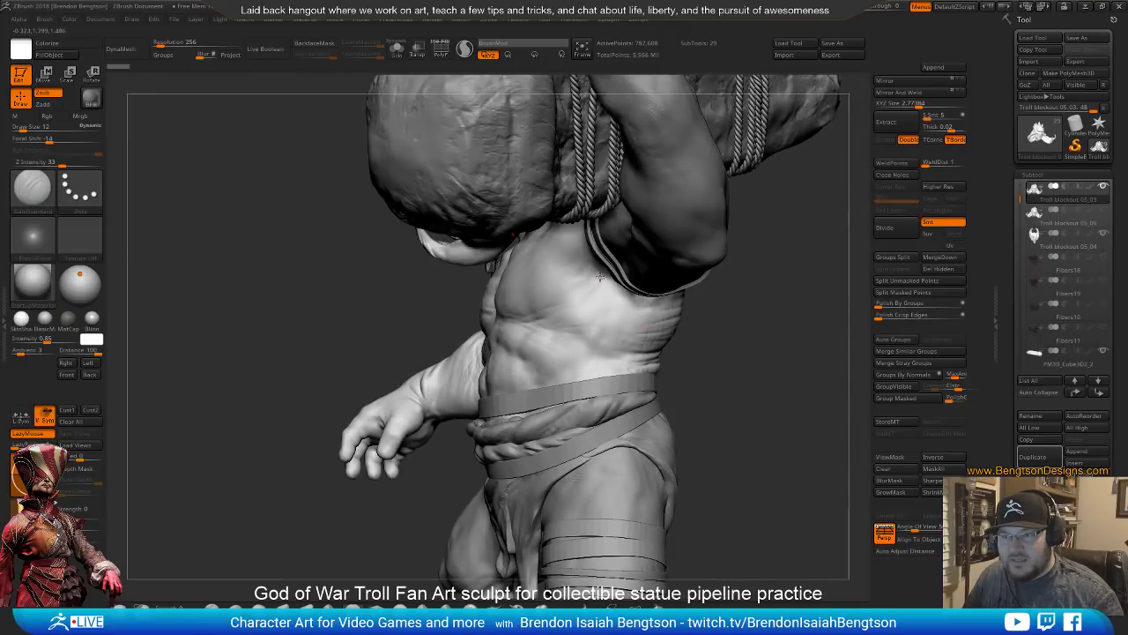
drag(632, 346, 692, 355)
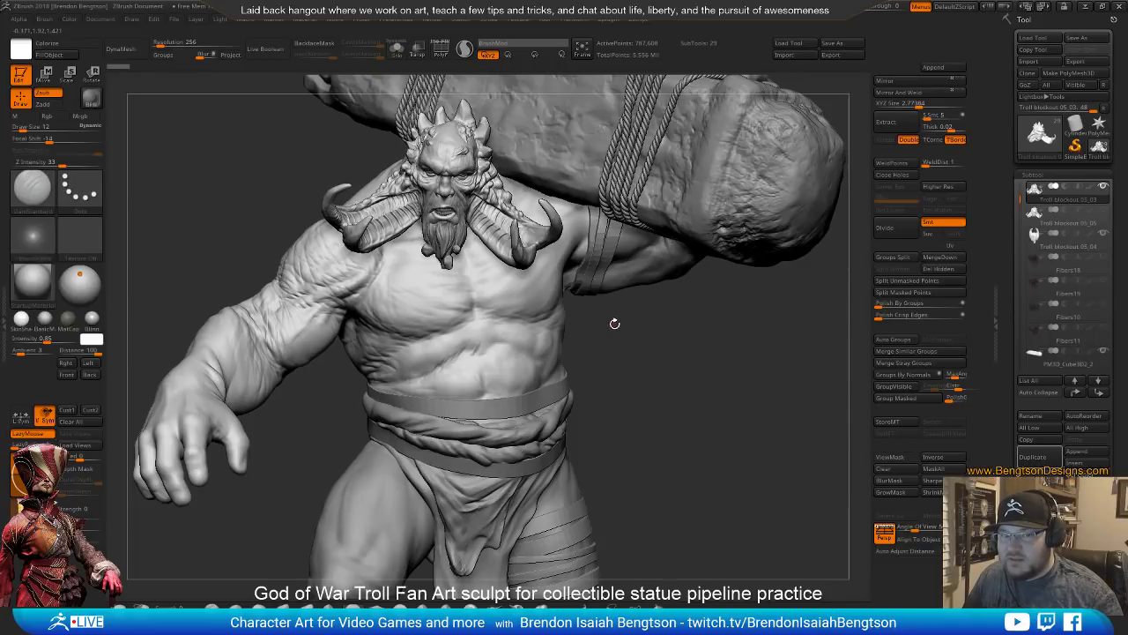
drag(610, 339, 442, 221)
ctrl+right_drag(507, 441, 510, 520)
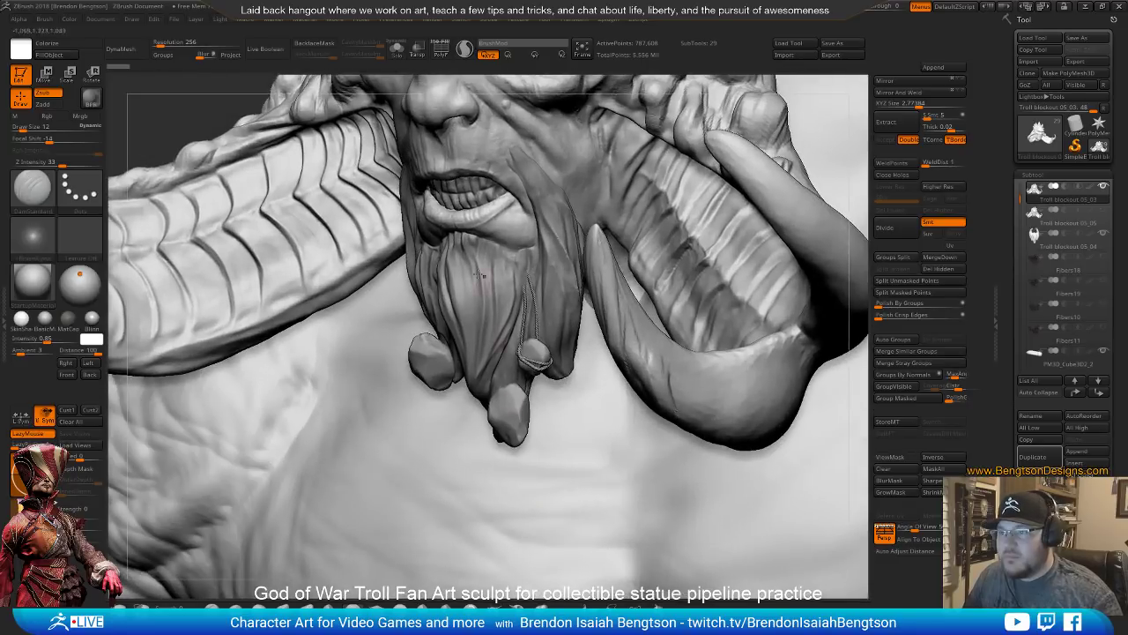
alt+right_drag(480, 274, 528, 508)
right_drag(542, 250, 601, 238)
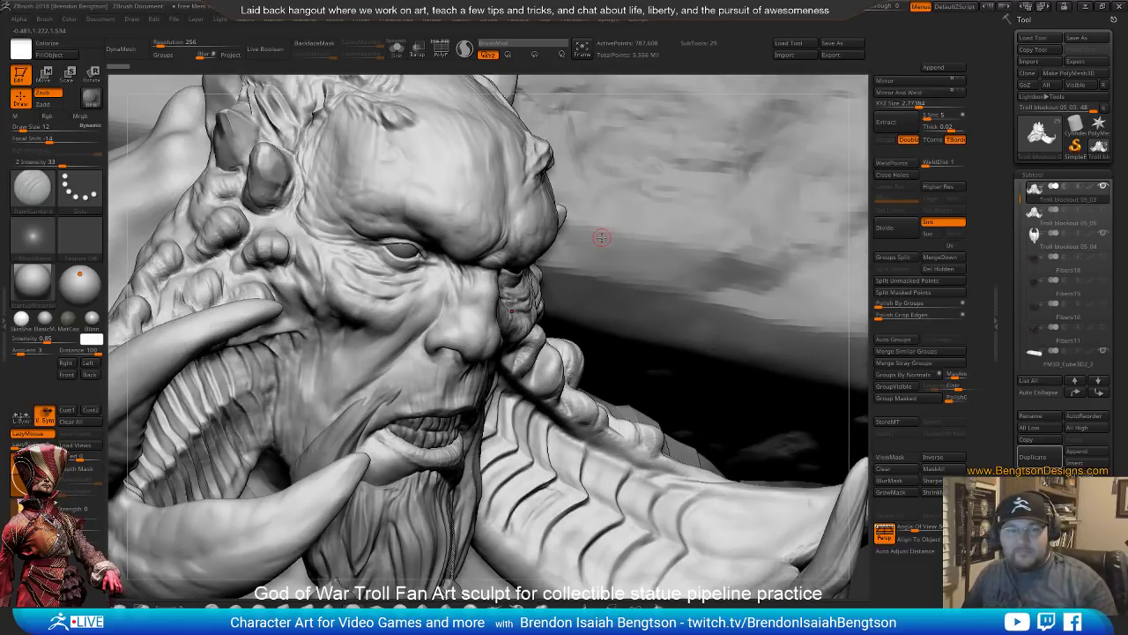
Refine the creases of the troll's cheek and nose fold with the DamStandard brush at draw size 23
right_click(586, 224)
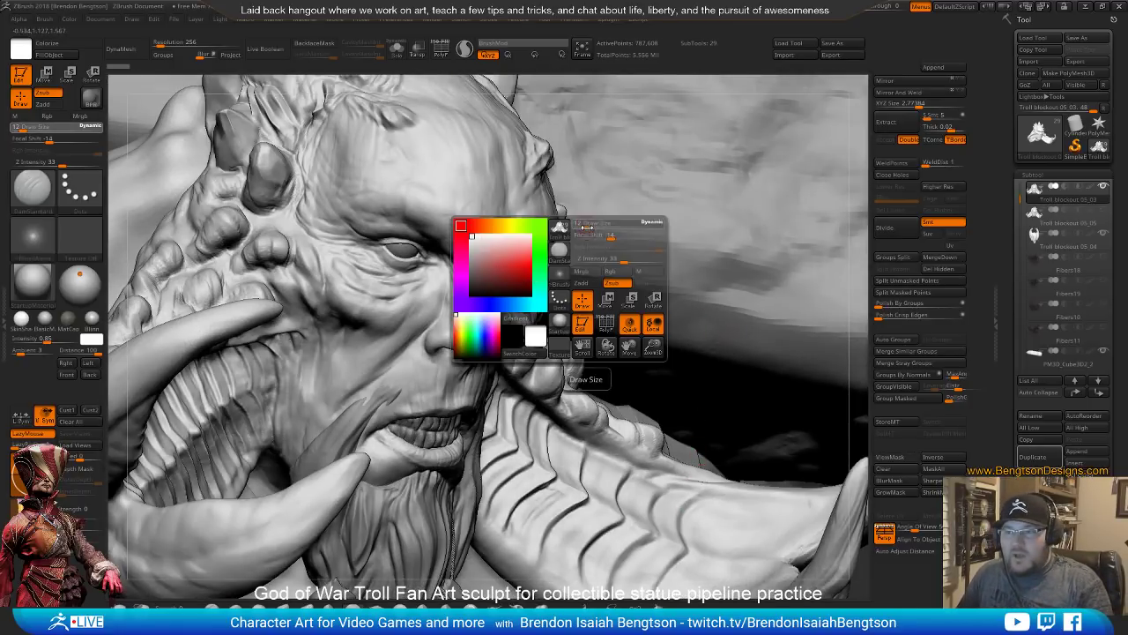
drag(586, 225, 590, 226)
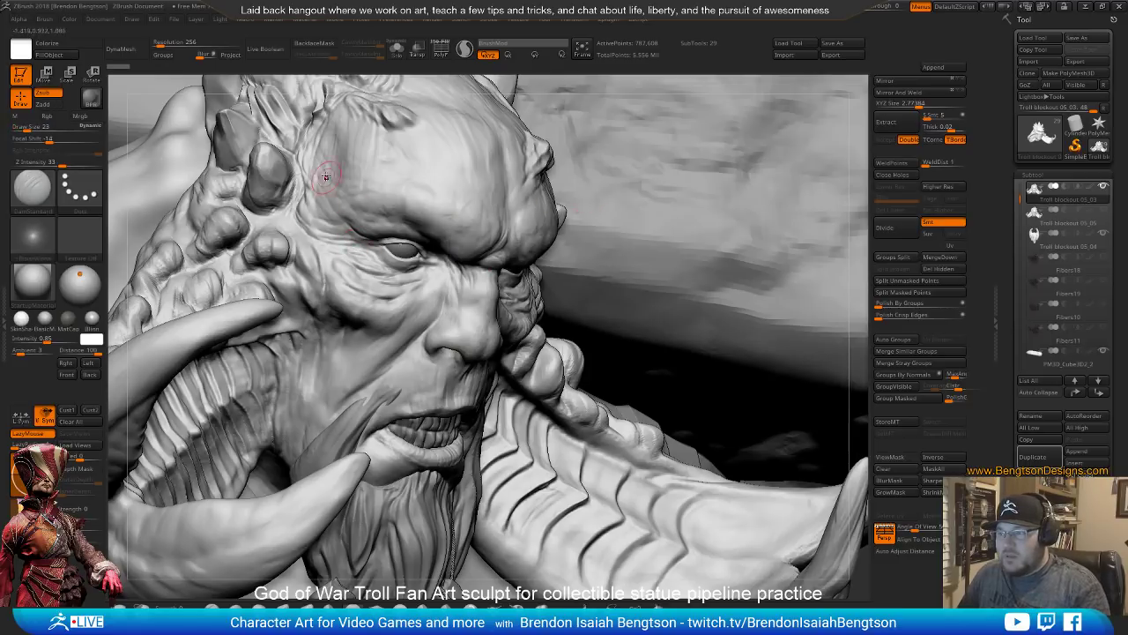
right_drag(476, 363, 539, 391)
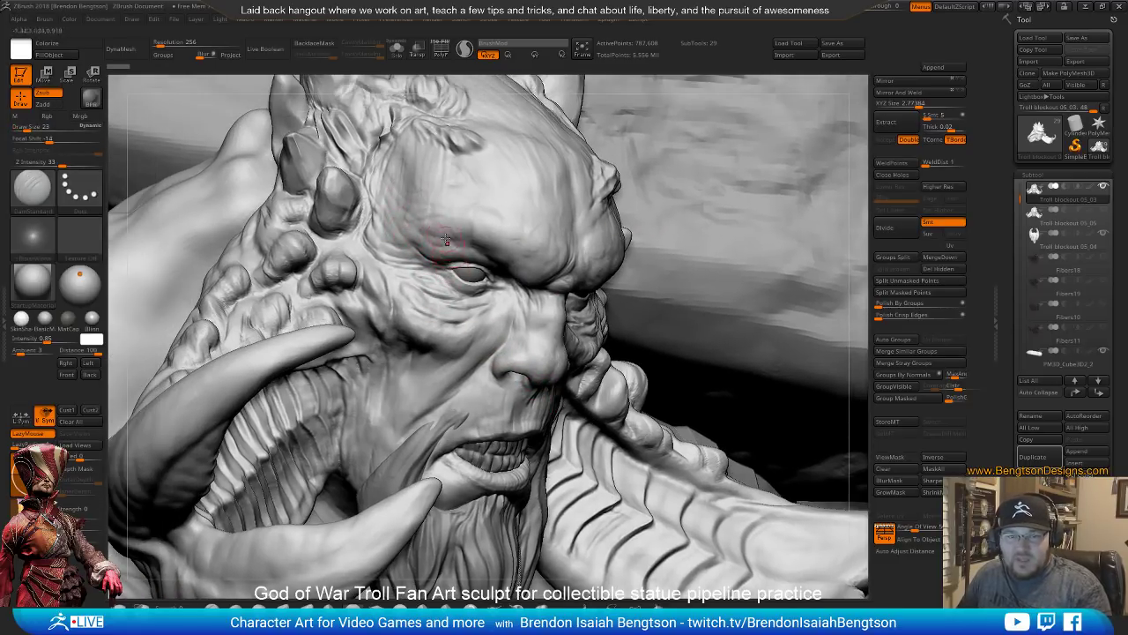
mouse_move(422, 261)
right_down()
mouse_move(408, 394)
mouse_move(420, 388)
right_up()
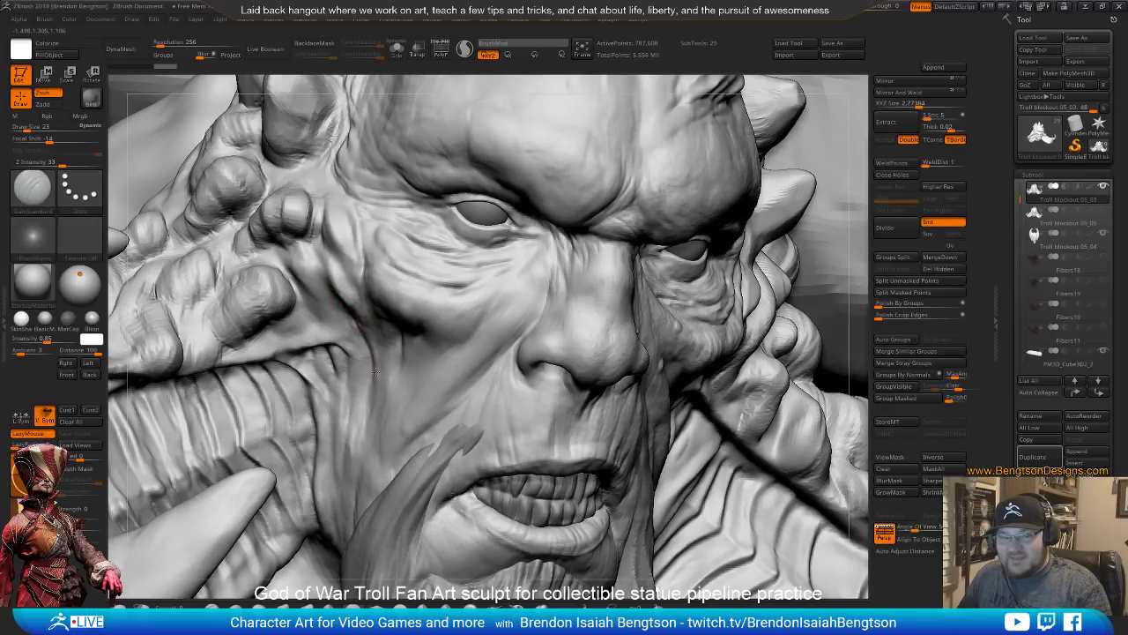
drag(376, 371, 377, 381)
alt+right_drag(417, 397, 463, 321)
alt+right_drag(453, 283, 447, 353)
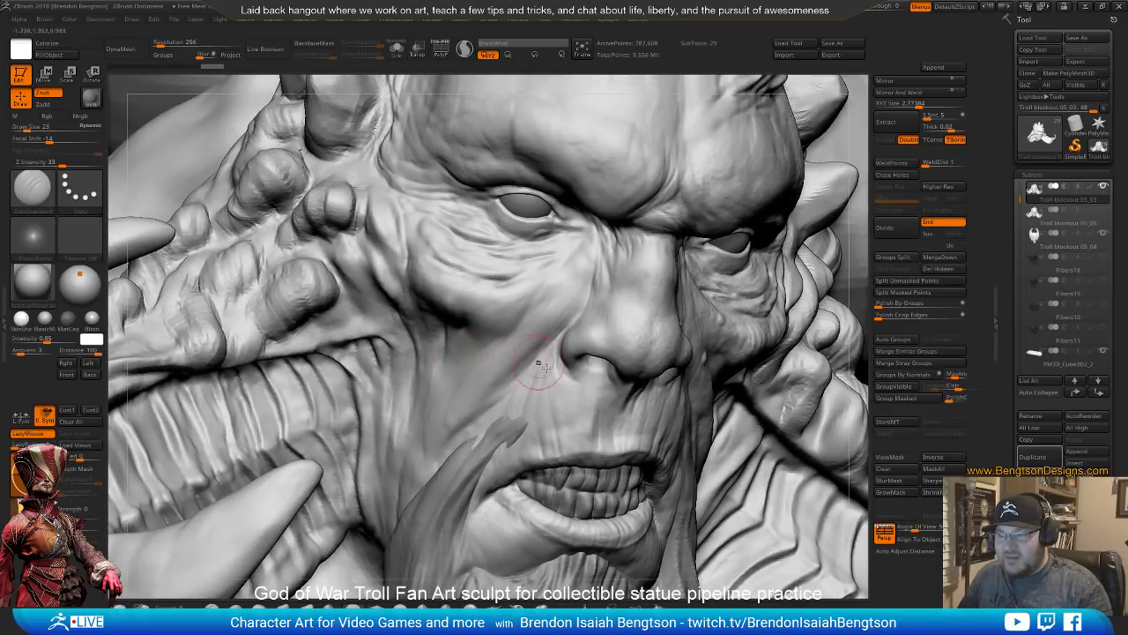
drag(505, 382, 511, 405)
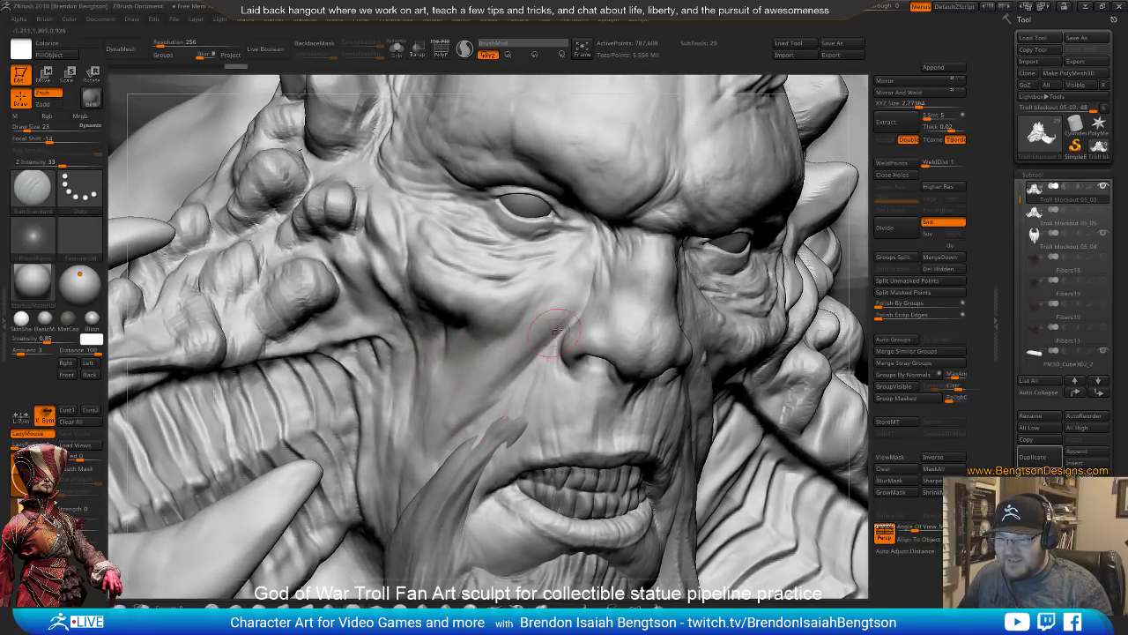
drag(581, 290, 571, 315)
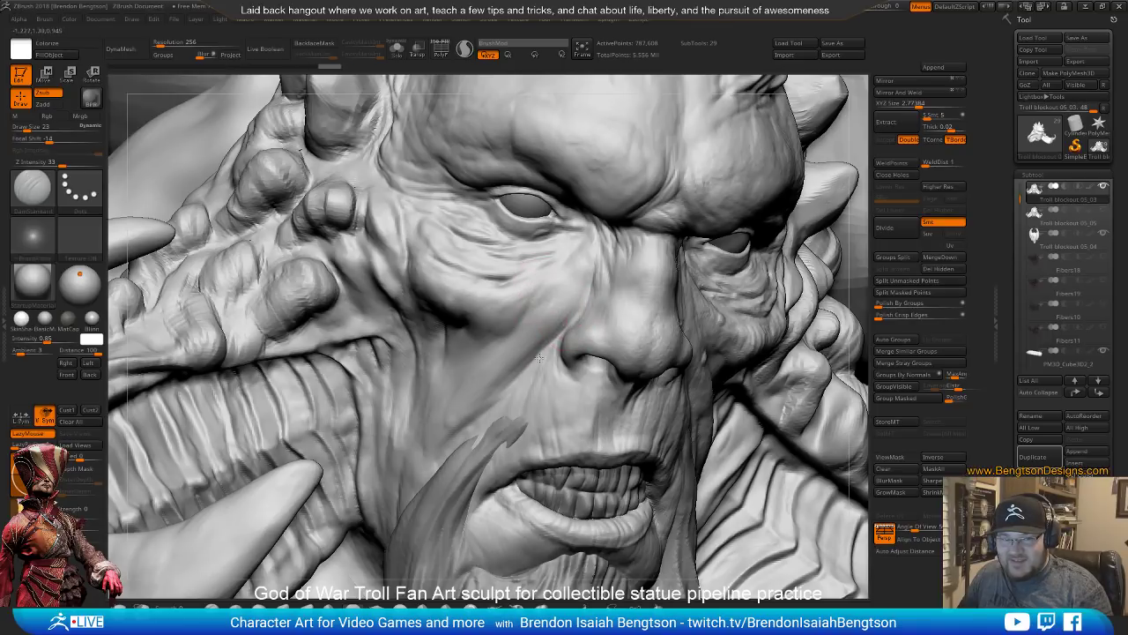
mouse_move(538, 357)
right_down()
mouse_move(532, 363)
mouse_move(586, 351)
mouse_move(597, 330)
right_up()
drag(597, 352, 567, 347)
Build up the side of the nose and nostril wing with the ClayBuildup brush at draw size 19
key(b)
key(c)
key(b)
key(space)
drag(568, 309, 590, 319)
right_drag(566, 310, 582, 300)
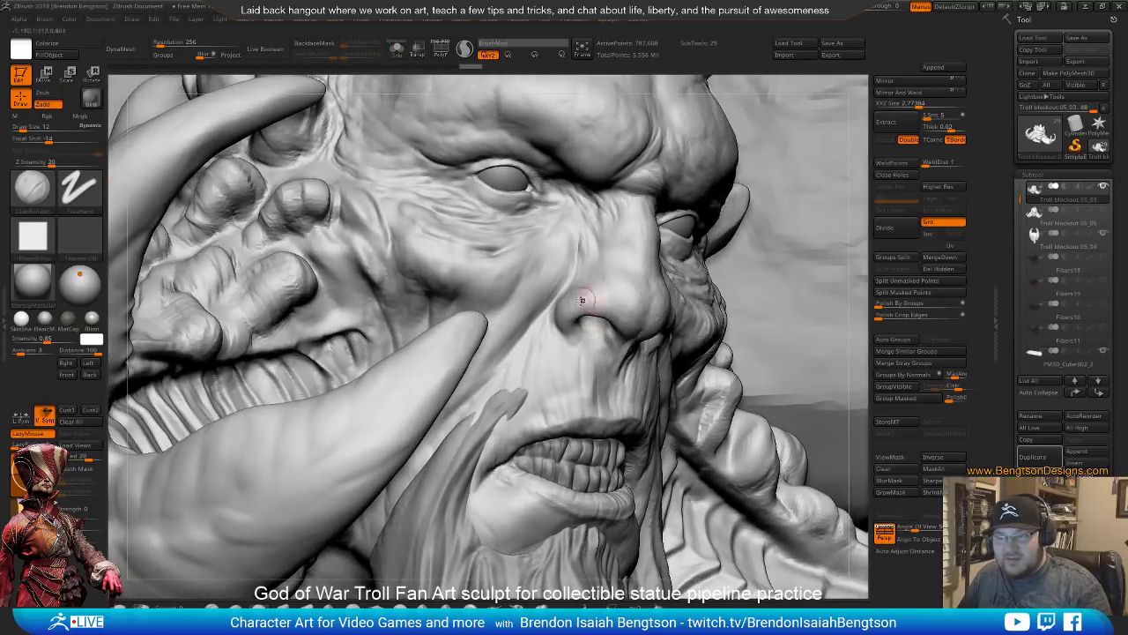
mouse_move(558, 317)
mouse_down()
mouse_move(567, 301)
mouse_move(559, 318)
mouse_move(578, 317)
mouse_up()
key(space)
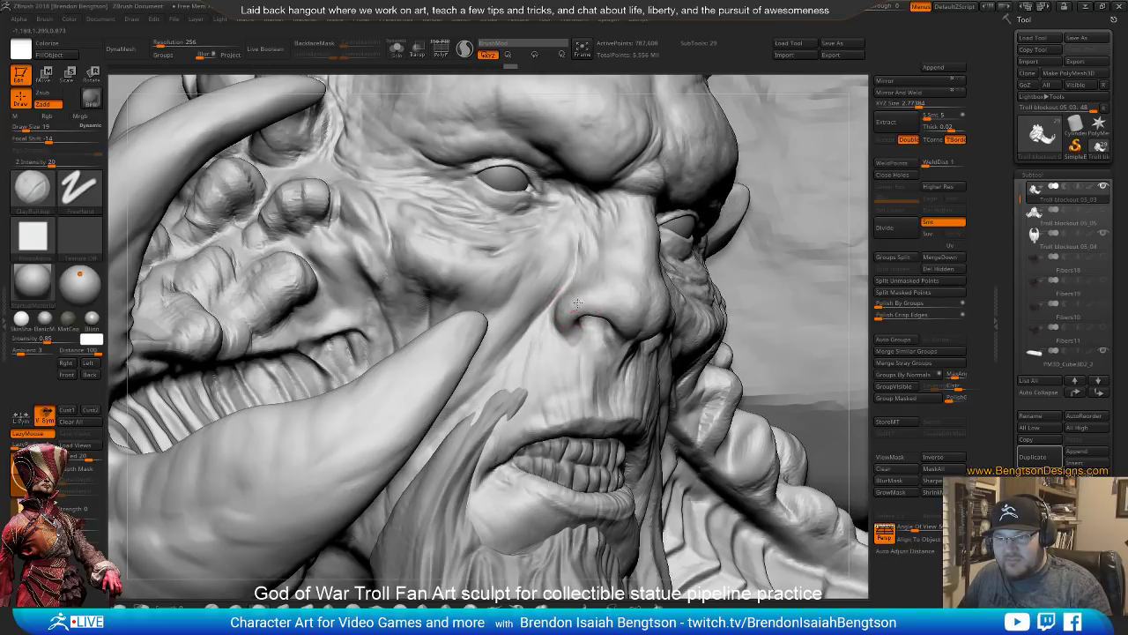
drag(617, 318, 615, 316)
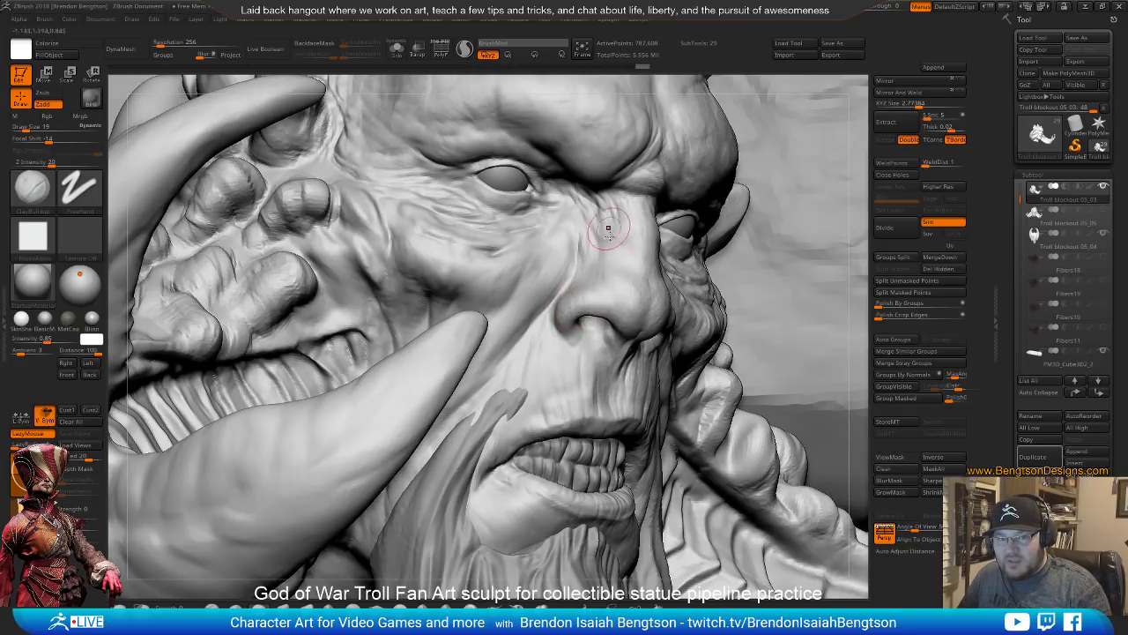
right_drag(613, 287, 595, 297)
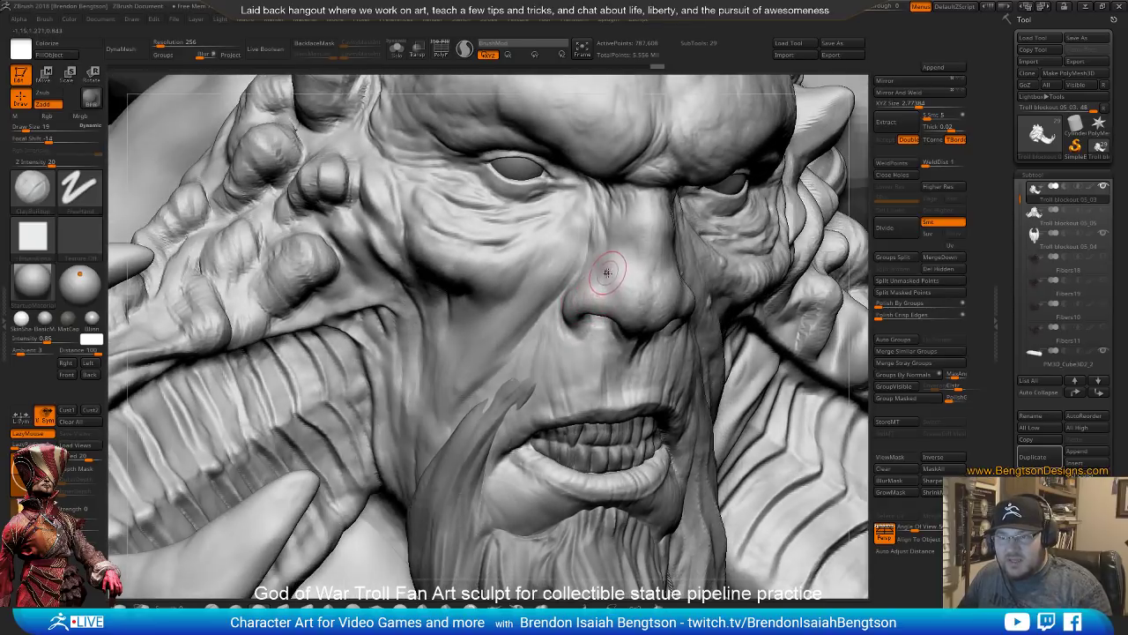
Enlarge the ClayBuildup brush to draw size 34, undo its stroke toward the nose tip, and add volume beside the nostril
key(space)
drag(607, 269, 635, 316)
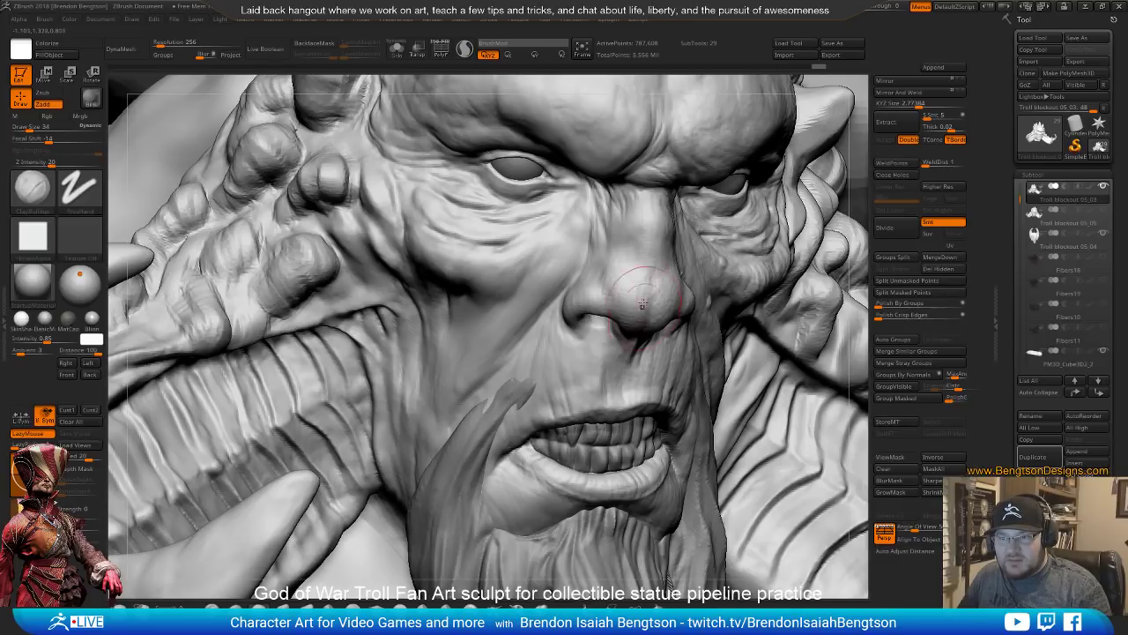
key(ctrl+z)
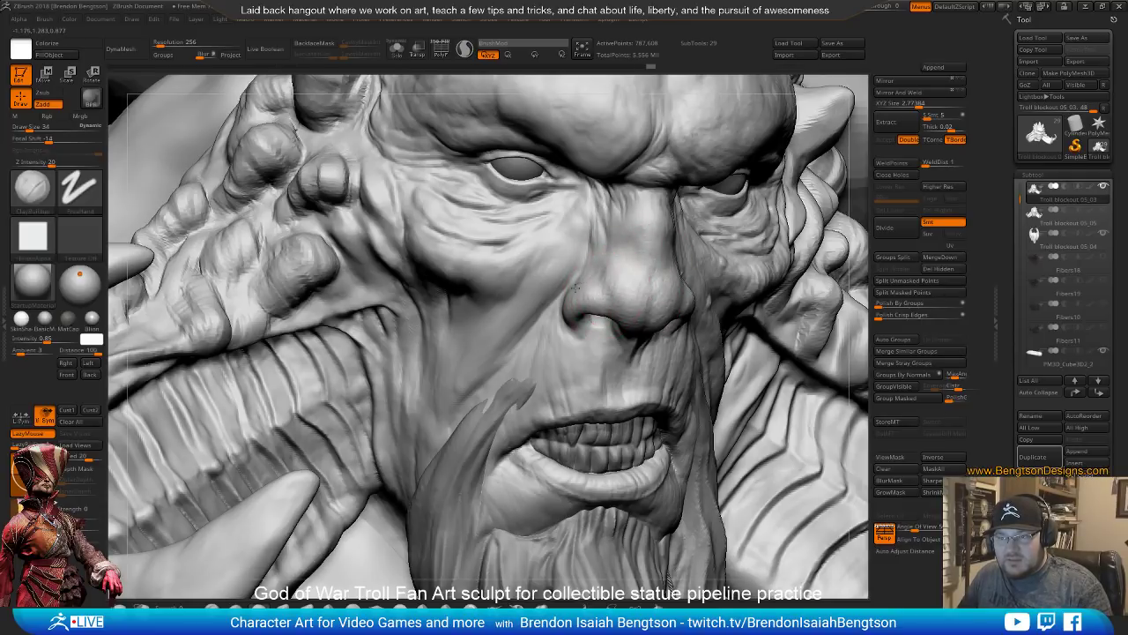
drag(575, 288, 585, 268)
mouse_move(567, 249)
right_down()
mouse_move(594, 308)
mouse_move(579, 267)
right_up()
Reshape the nose and nostrils with the Move Topological brush at draw size 21, undoing the last two changes
key(space)
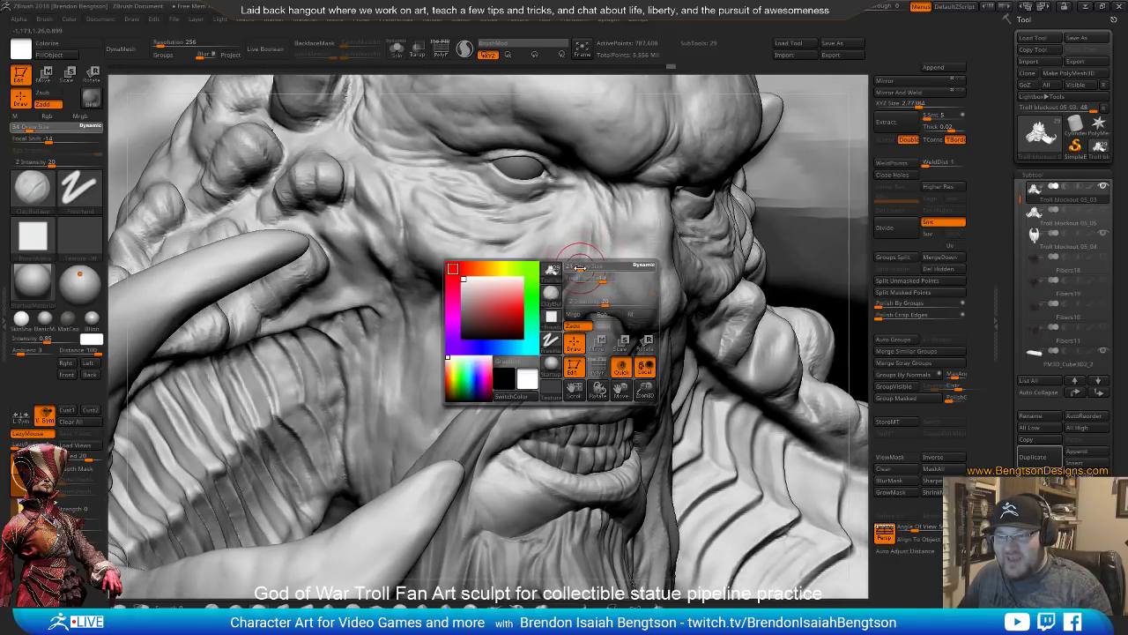
click(580, 267)
key(b)
key(m)
key(t)
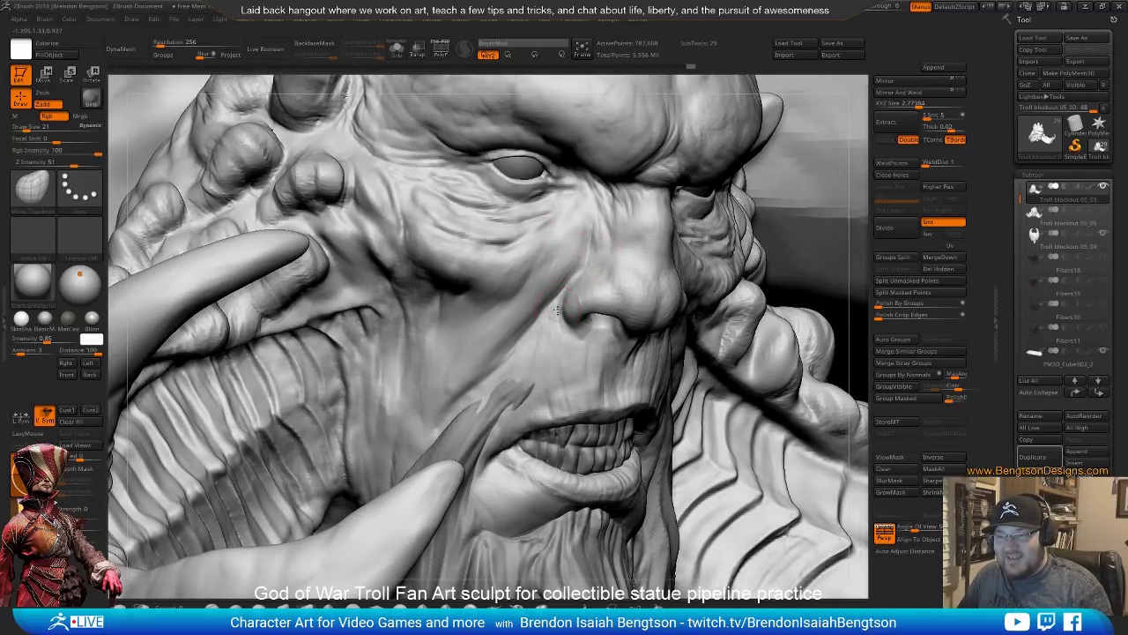
mouse_move(604, 252)
right_down()
mouse_move(673, 275)
mouse_move(660, 289)
mouse_move(690, 294)
right_up()
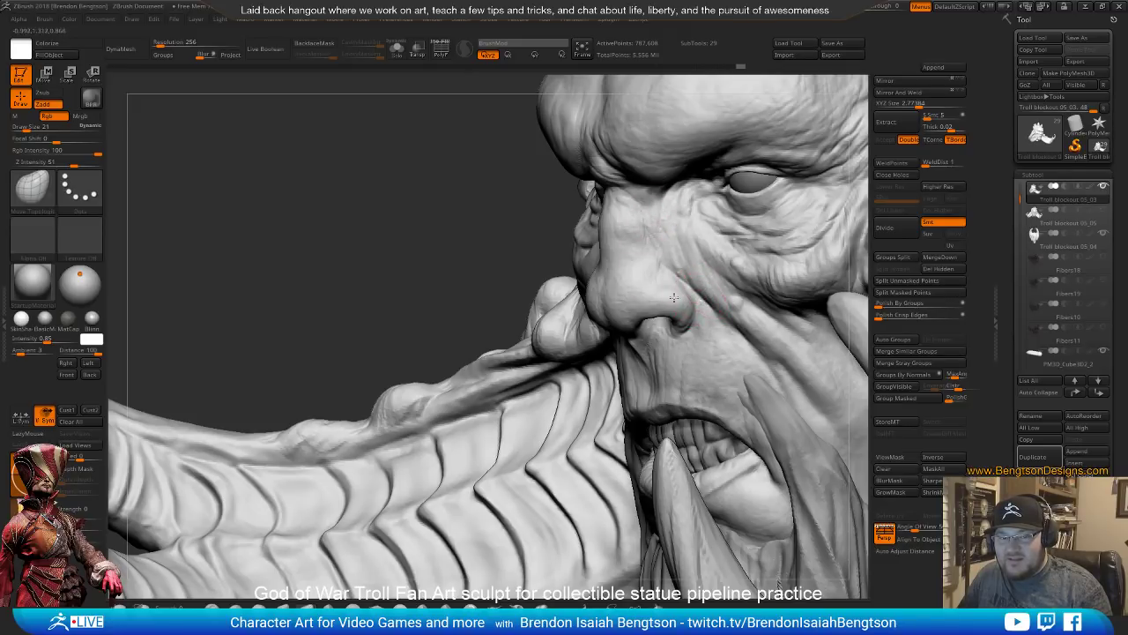
drag(476, 212, 674, 265)
right_drag(670, 300, 605, 279)
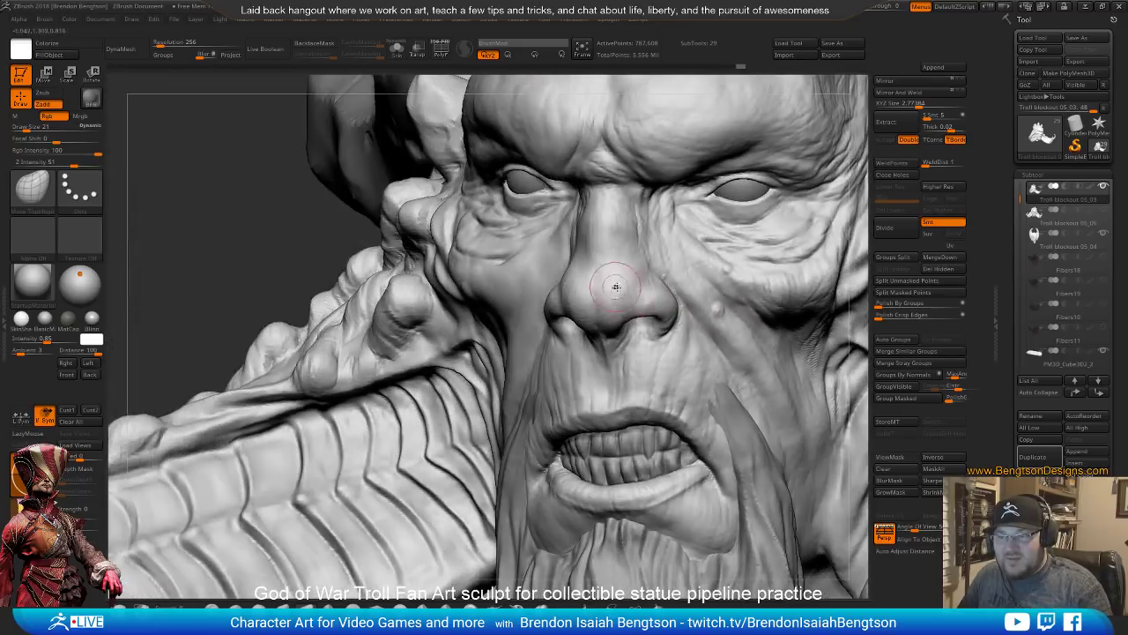
key(ctrl+z)
key(ctrl+z)
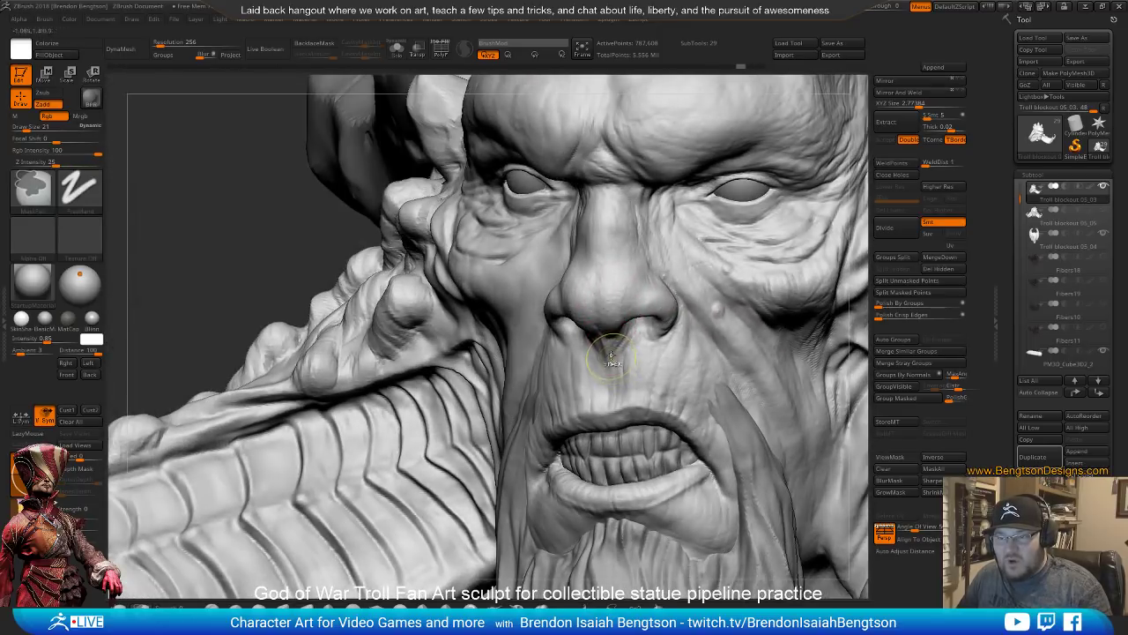
Build up the nostril wing on the nose's other side with the ClayBuildup brush at draw size 21
key(b)
key(c)
key(b)
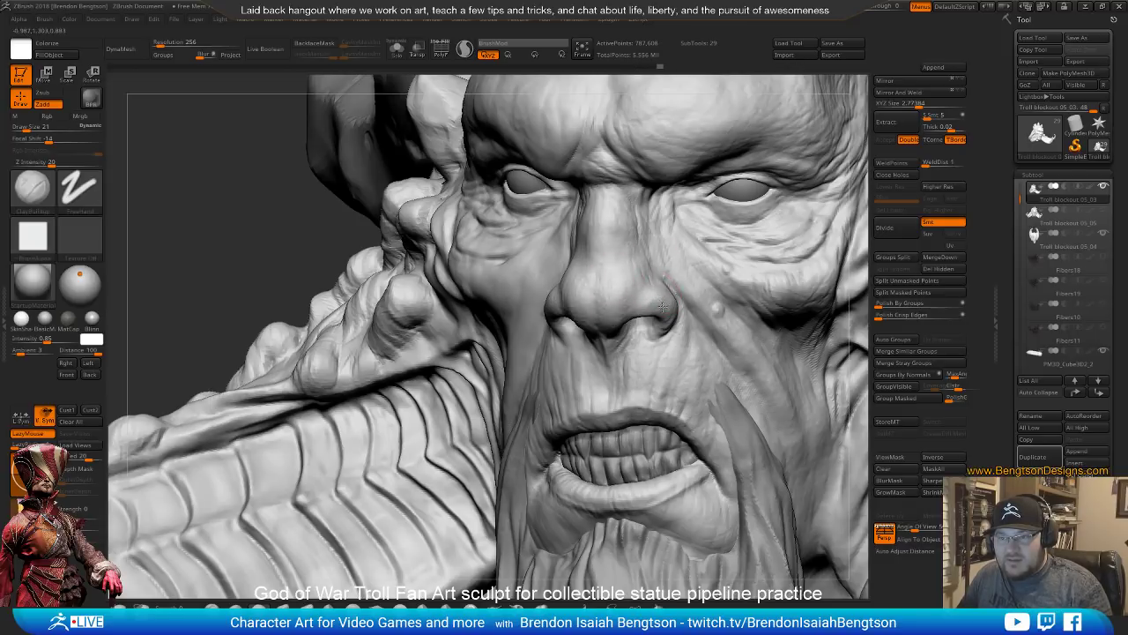
right_drag(648, 196, 657, 309)
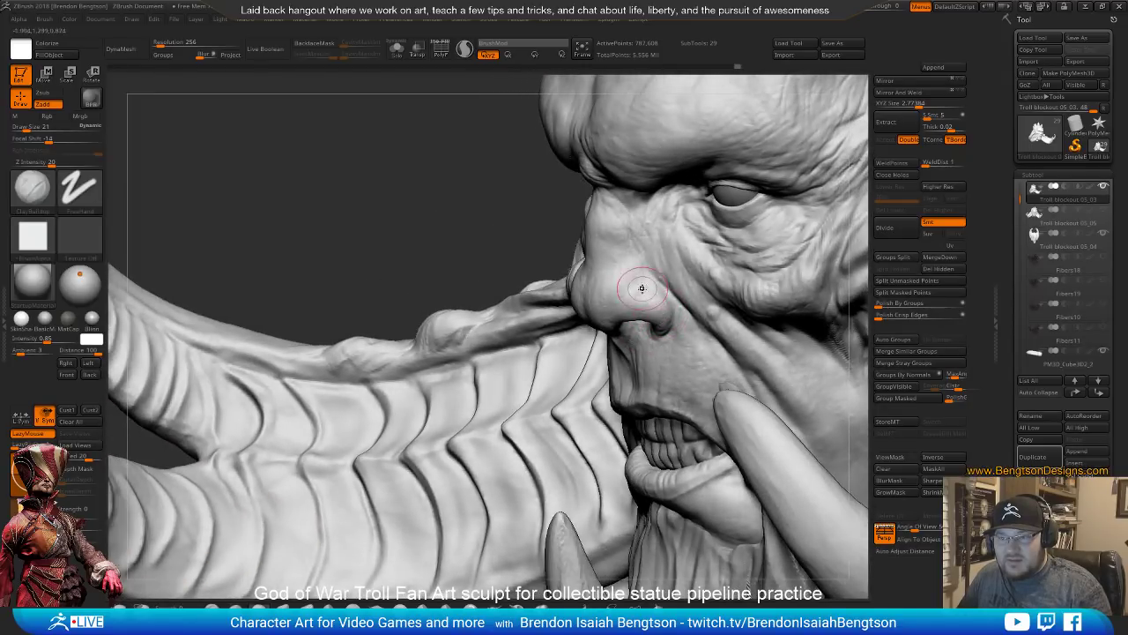
right_drag(595, 292, 631, 301)
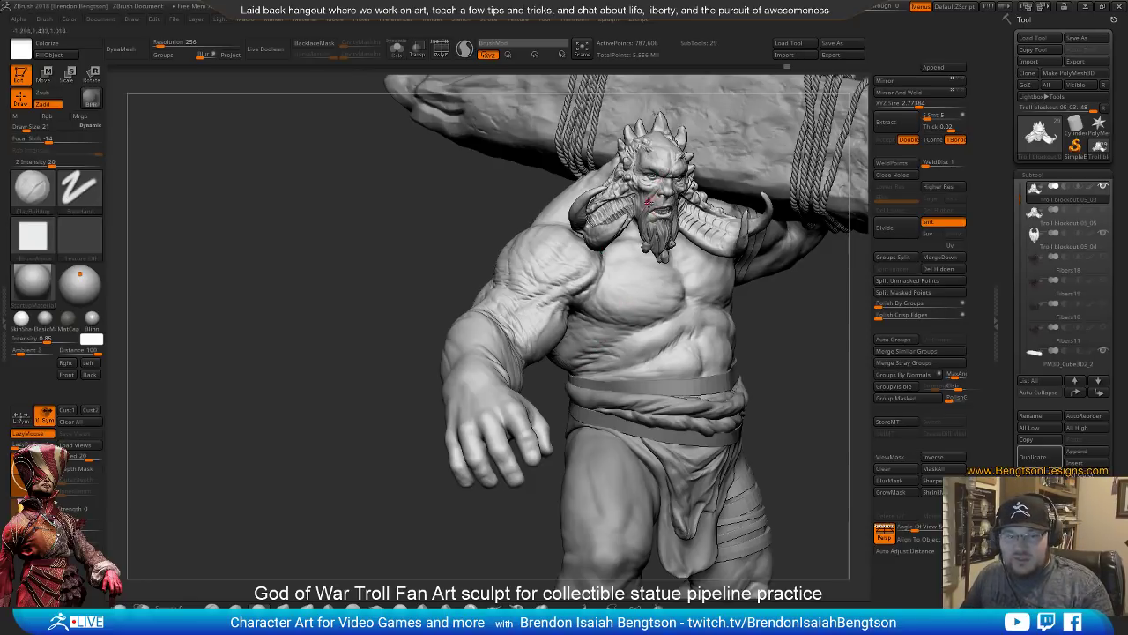
Select the subtool of the troll's lowered hand and bring the arm and torso into view
mouse_move(663, 212)
right_down()
mouse_move(670, 256)
mouse_move(483, 450)
mouse_move(534, 380)
mouse_move(573, 372)
right_up()
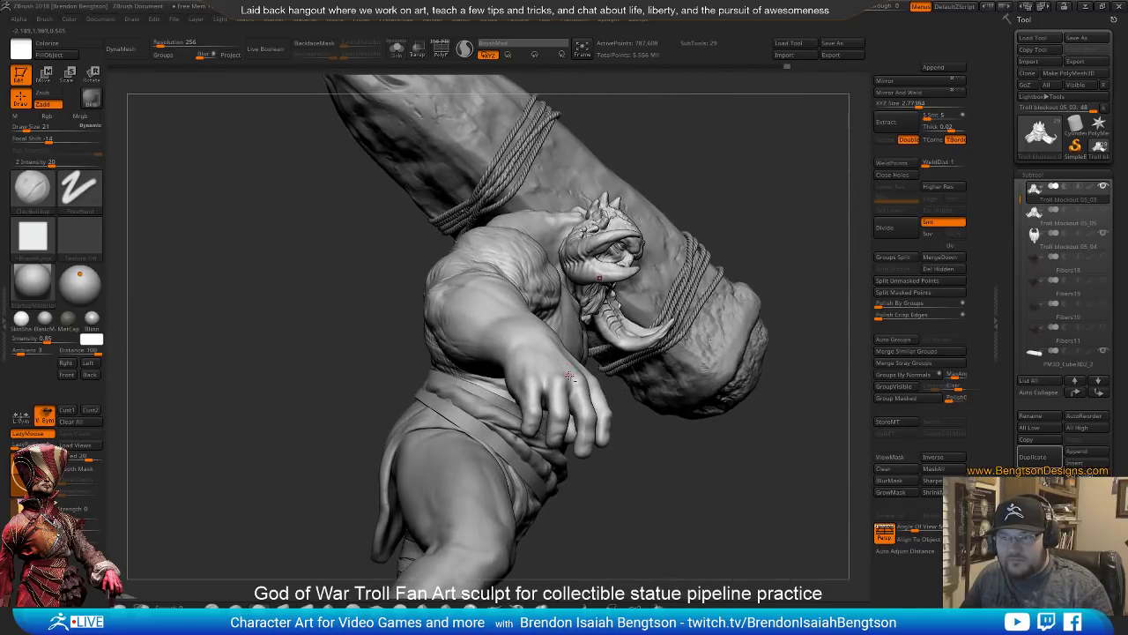
alt+click(548, 377)
mouse_move(551, 414)
right_down()
mouse_move(547, 380)
mouse_move(569, 419)
mouse_move(560, 432)
mouse_move(575, 492)
mouse_move(602, 387)
mouse_move(486, 373)
mouse_move(624, 342)
right_up()
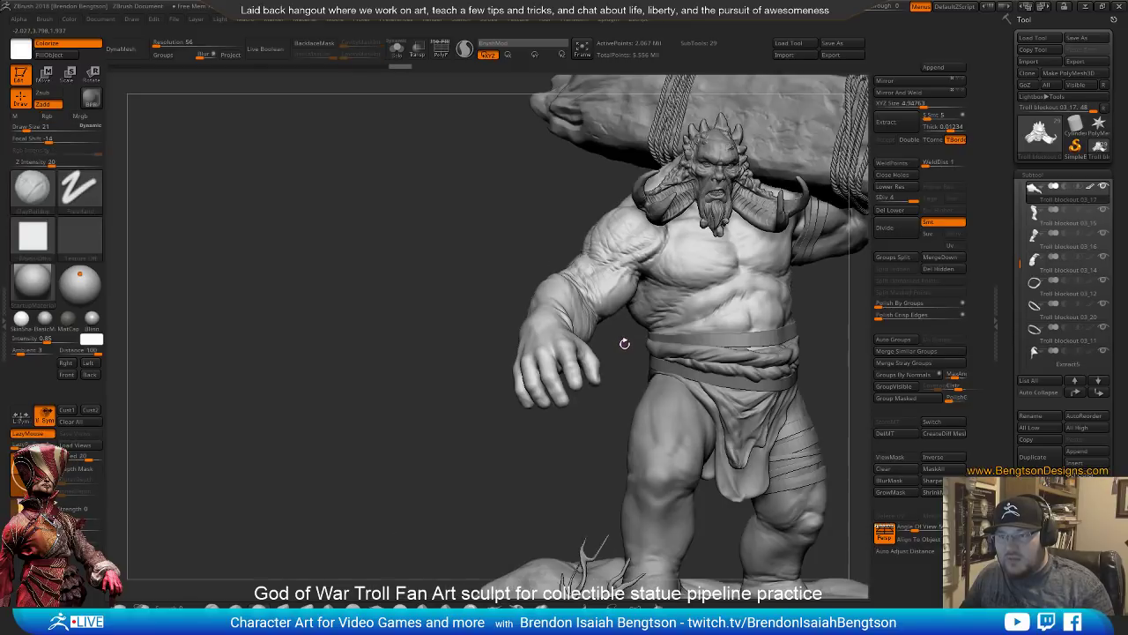
click(557, 343)
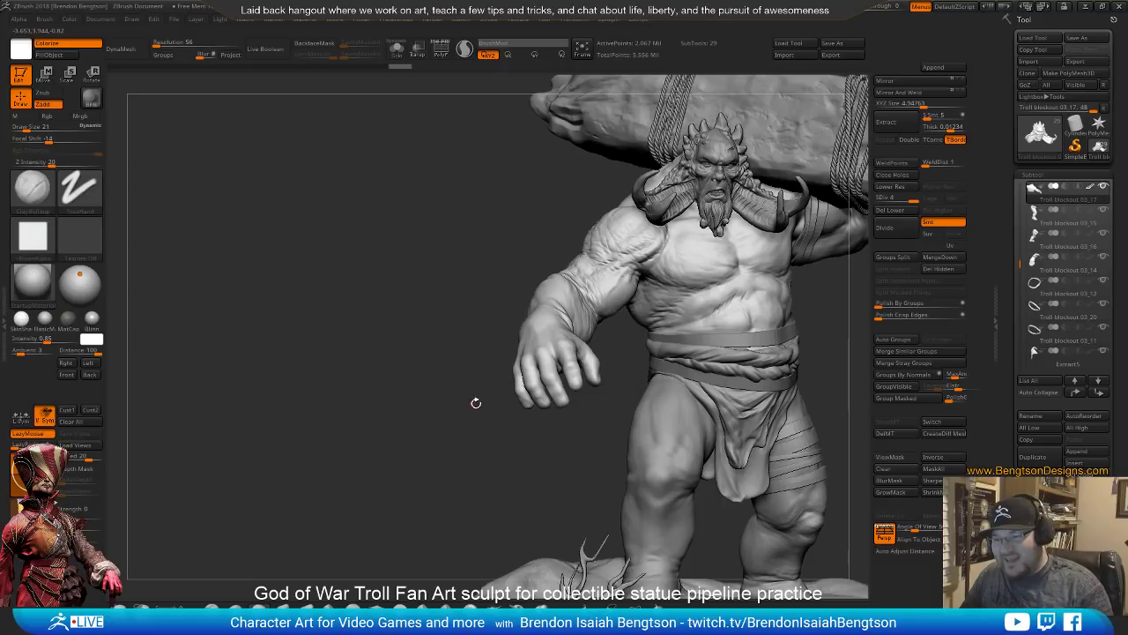
right_drag(487, 433, 446, 412)
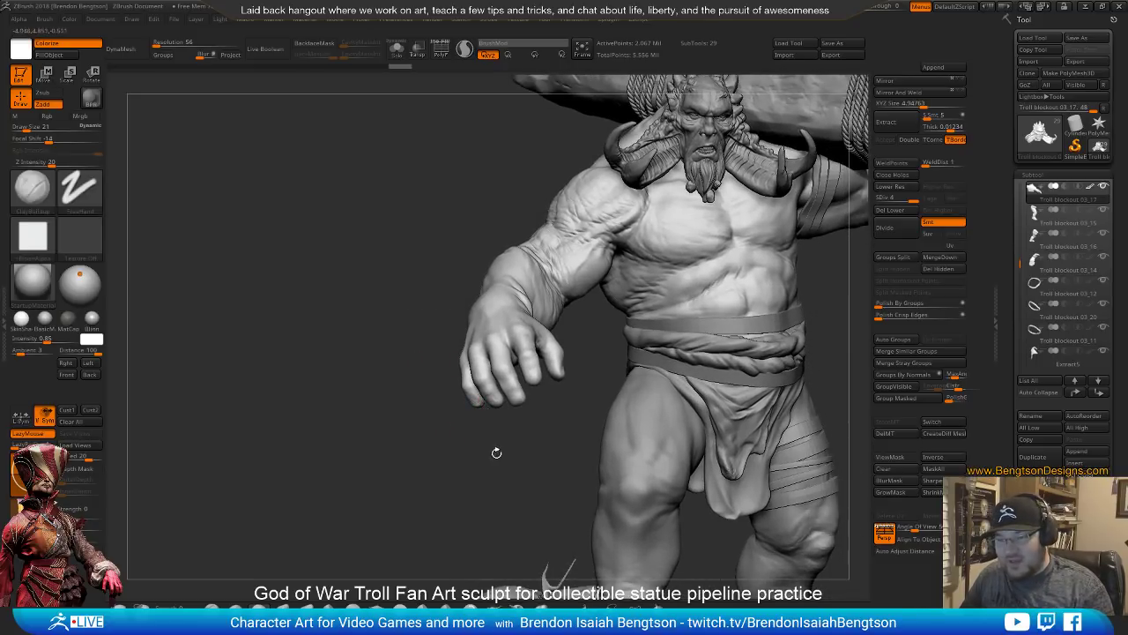
Isolate the torso and arm subtool with Solo and select the DamStandard brush for work on the lowered hand
alt+drag(497, 454, 496, 401)
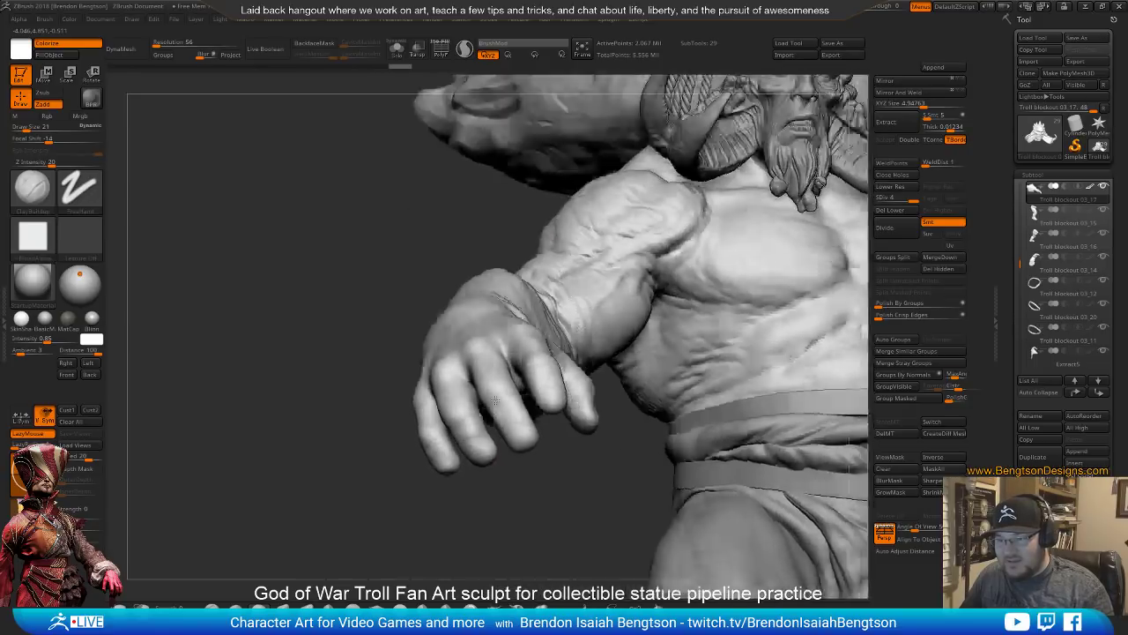
right_drag(496, 401, 483, 434)
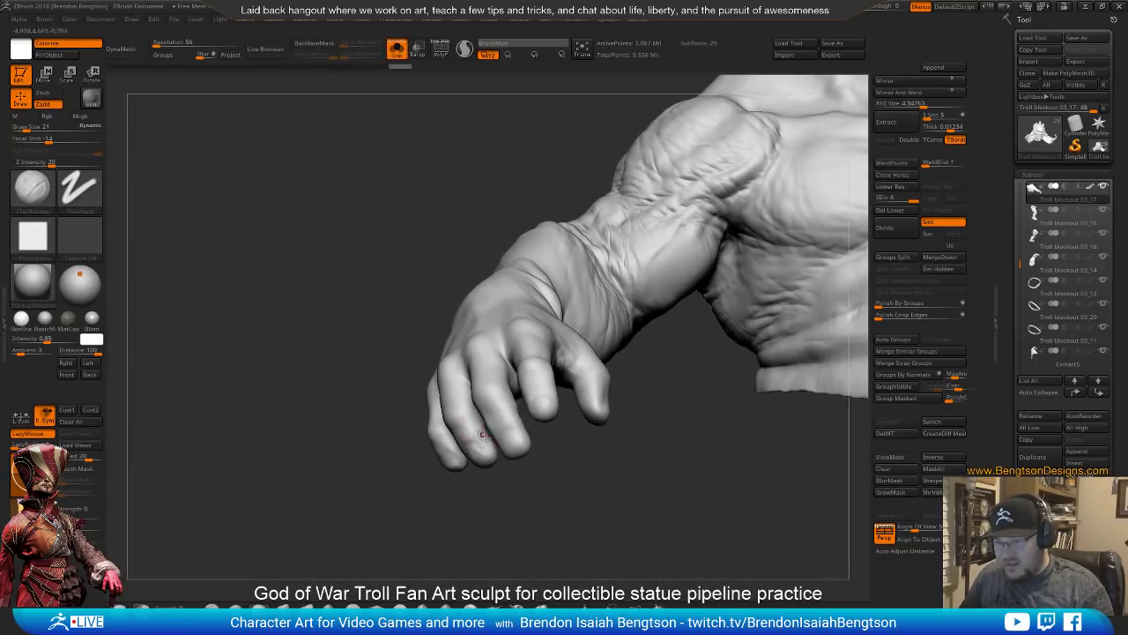
right_drag(535, 505, 483, 401)
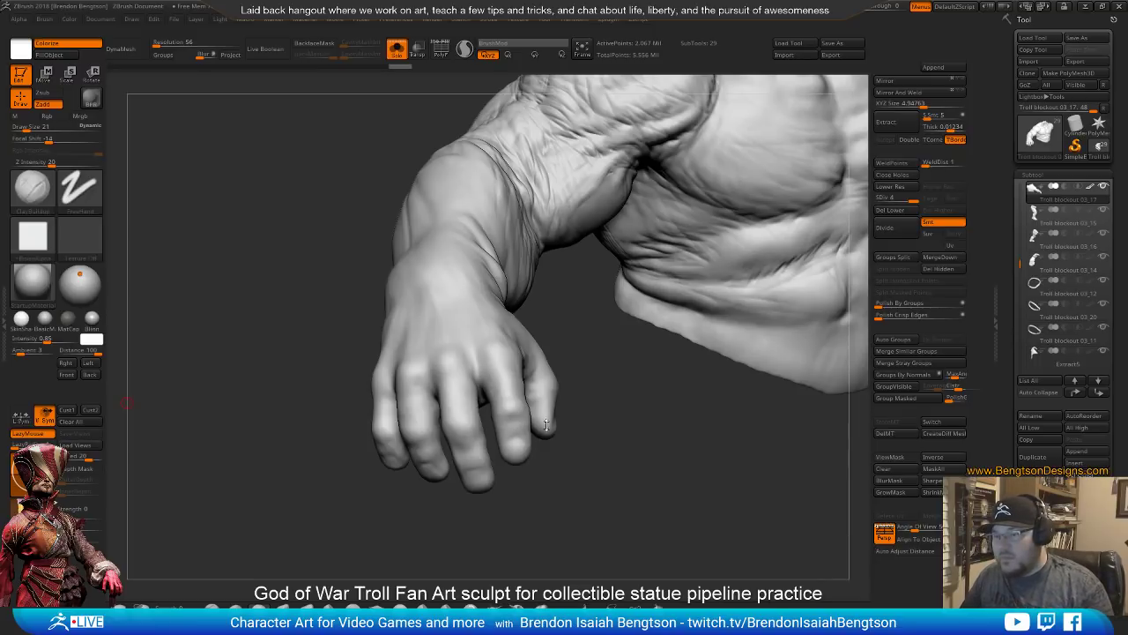
mouse_move(628, 500)
mouse_down()
mouse_move(643, 478)
mouse_move(611, 496)
mouse_move(622, 562)
mouse_move(625, 479)
mouse_move(546, 441)
mouse_move(563, 456)
mouse_move(581, 441)
mouse_move(584, 408)
mouse_move(622, 415)
mouse_up()
key(b)
key(d)
key(s)
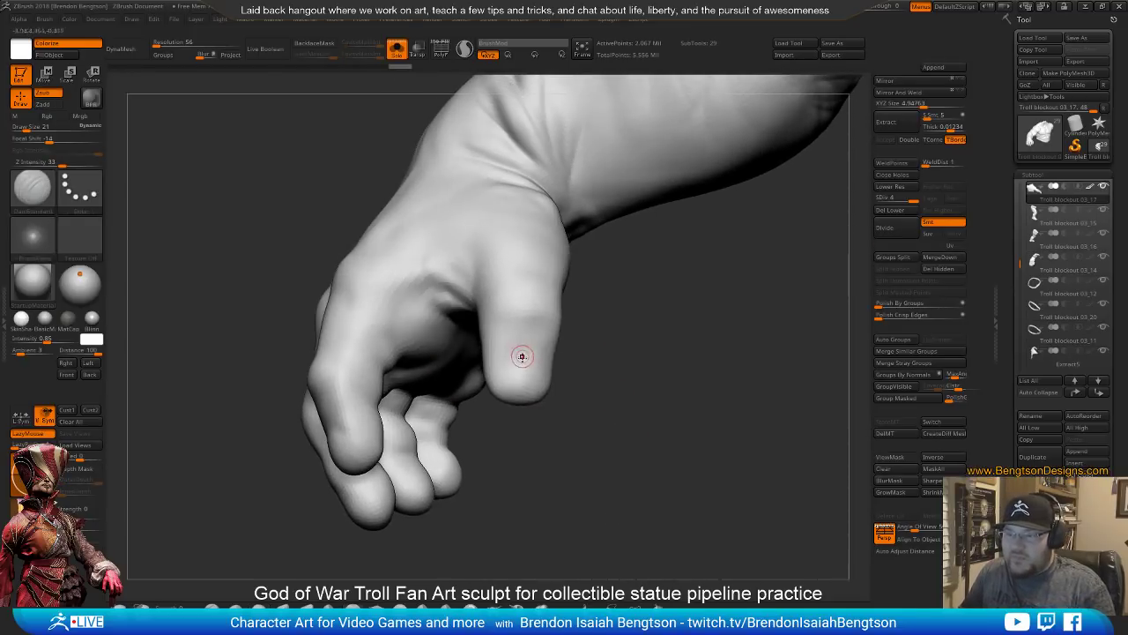
Add a new sculpting layer to the torso and arm subtool and name it "hands"
click(1033, 174)
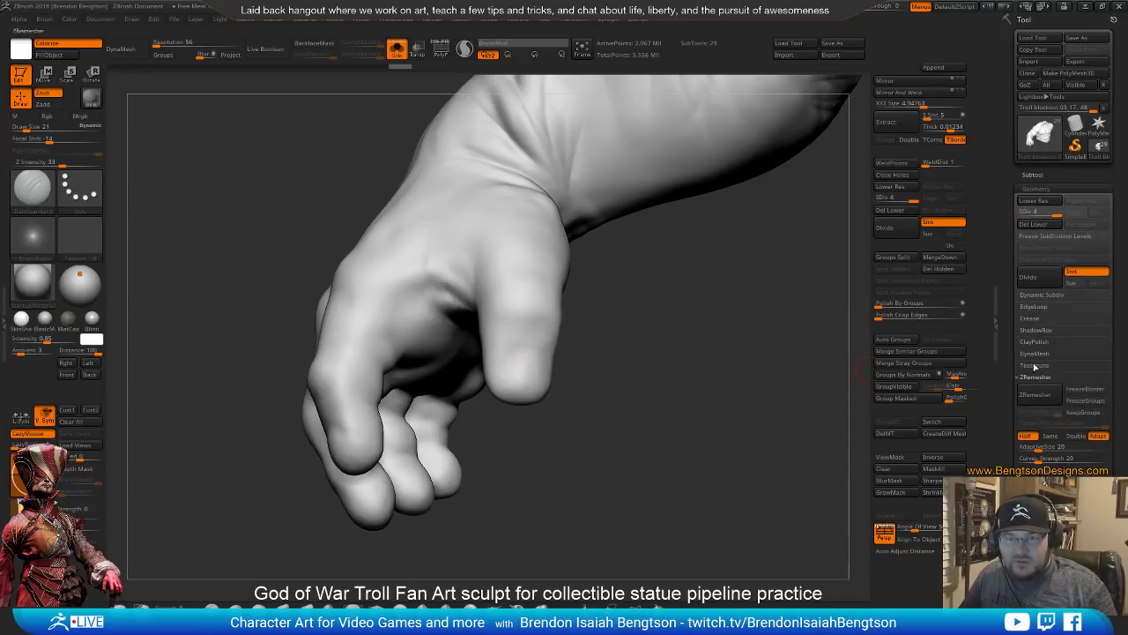
click(1031, 229)
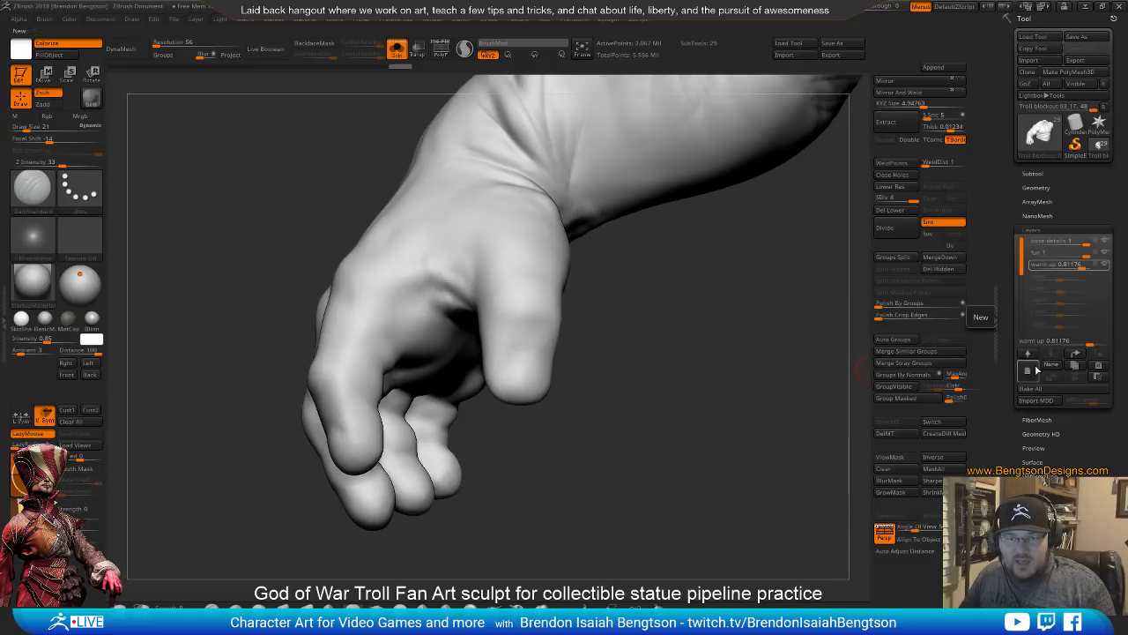
drag(824, 377, 802, 435)
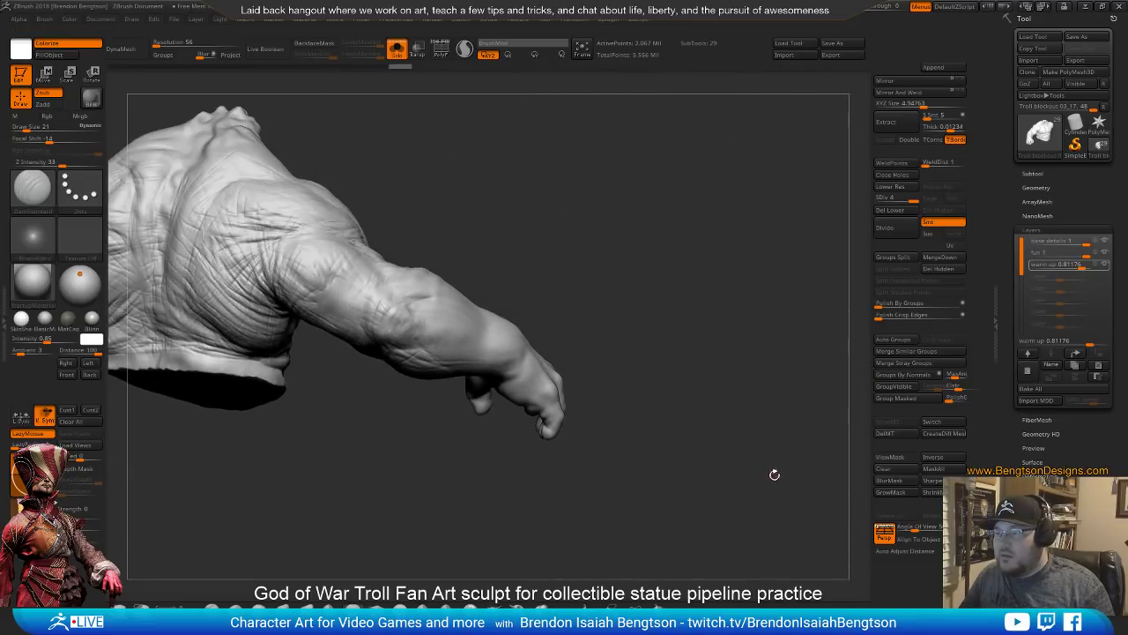
drag(773, 473, 667, 463)
alt+drag(767, 515, 564, 487)
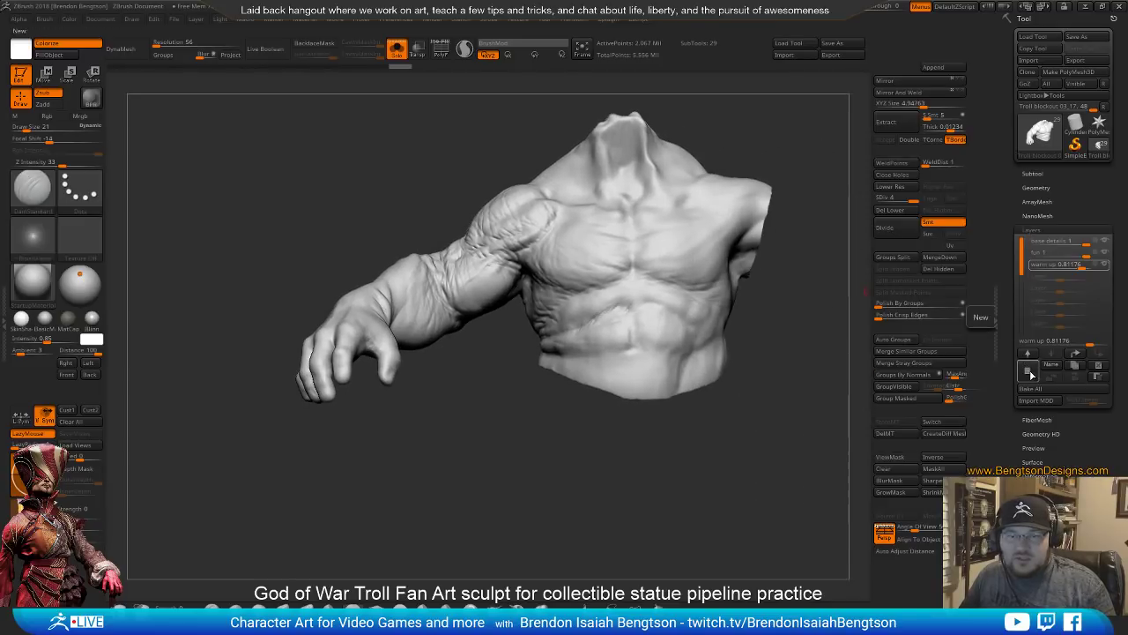
click(1075, 364)
click(1051, 364)
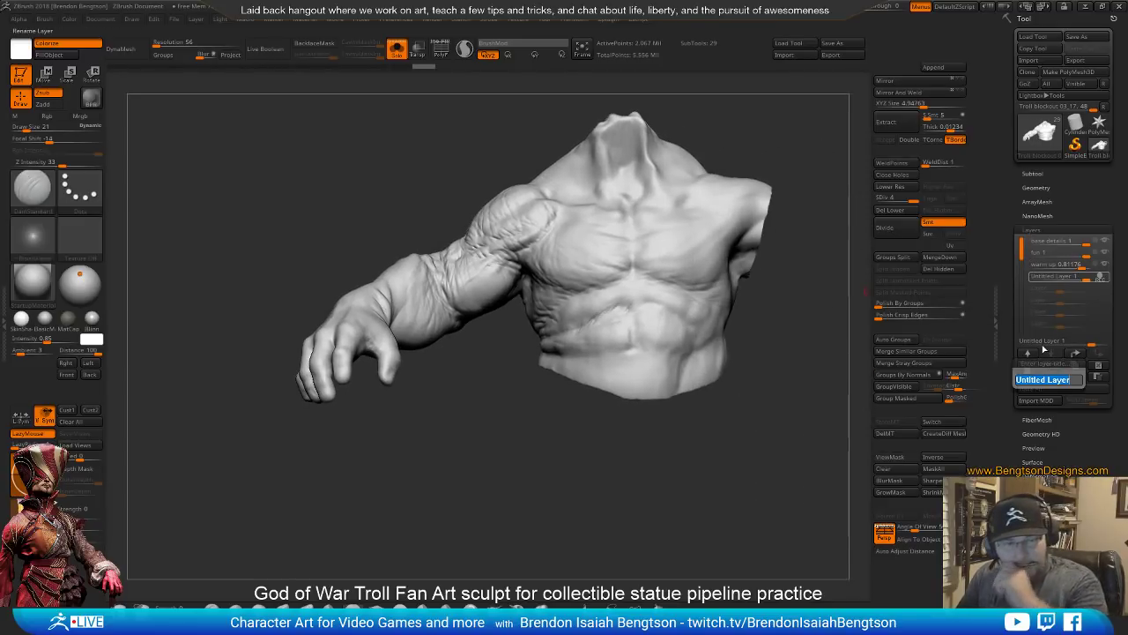
text(hands)
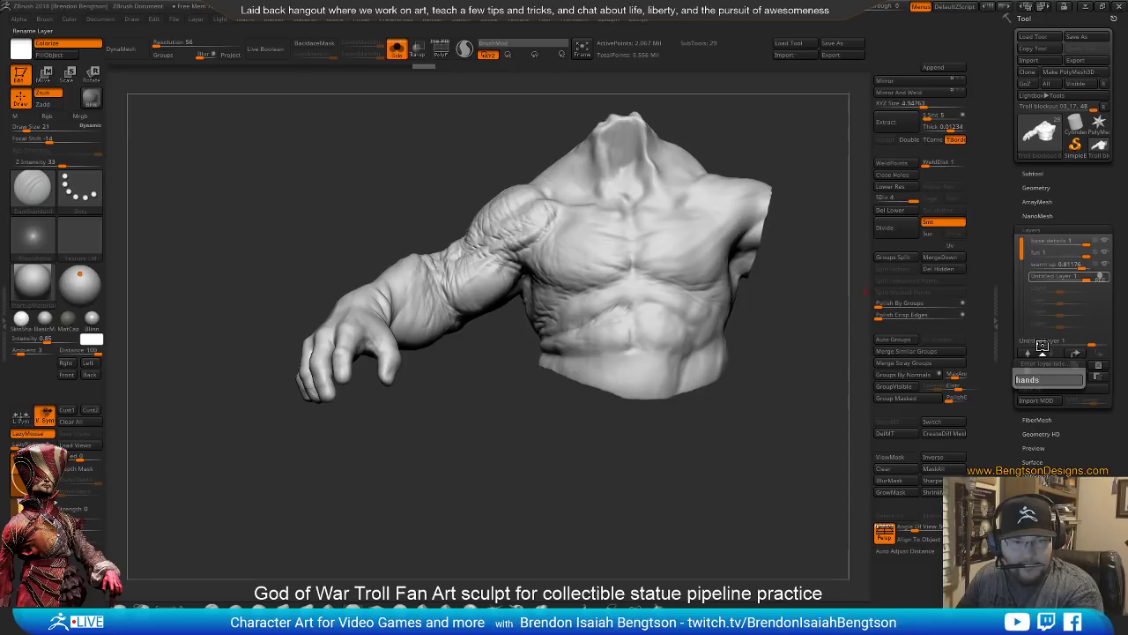
key(Return)
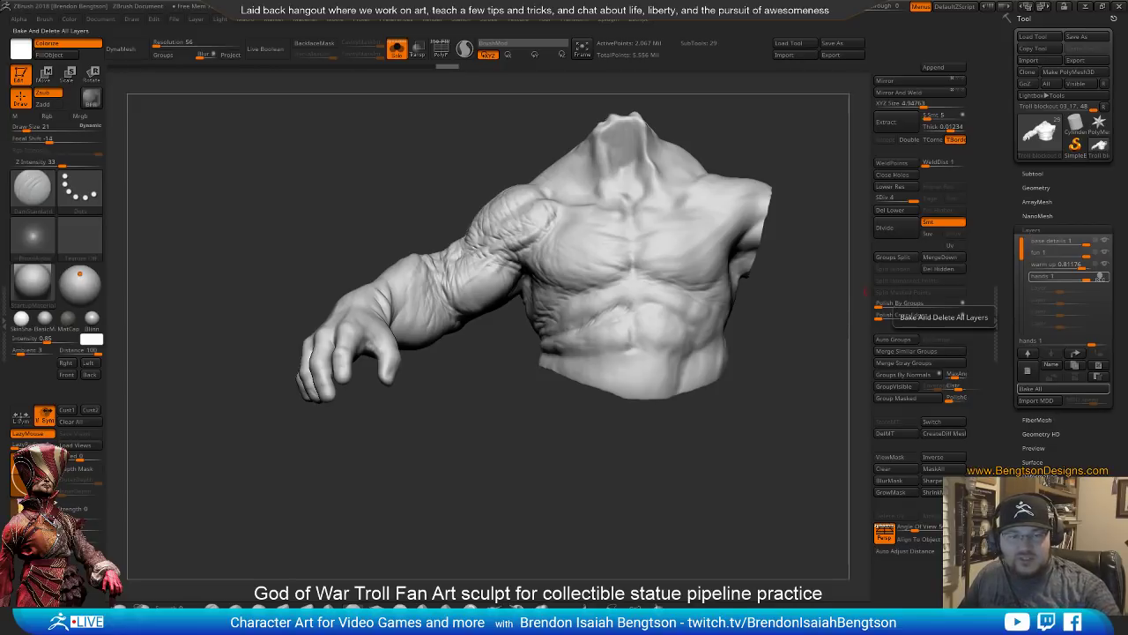
Carve the thumbnail's cuticle, sides and front edge with the DamStandard brush at draw size 21, undoing one stroke
mouse_move(475, 388)
alt+mouse_down()
mouse_move(502, 496)
mouse_move(559, 427)
mouse_move(546, 341)
mouse_move(587, 305)
mouse_move(612, 525)
mouse_move(625, 521)
mouse_move(516, 335)
mouse_move(531, 350)
alt+mouse_up()
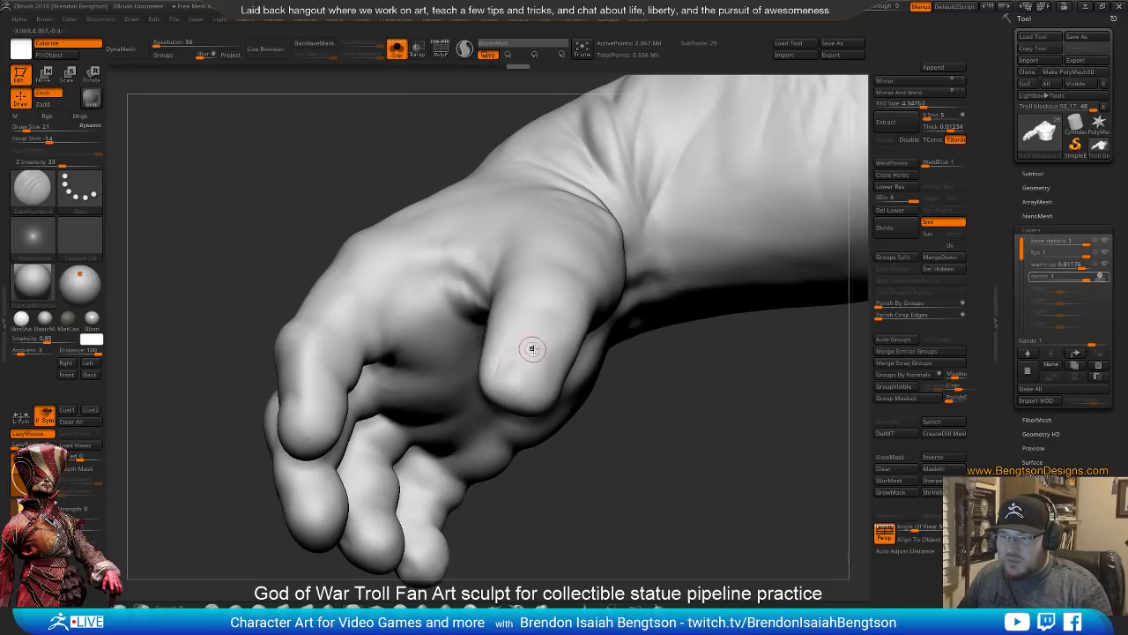
mouse_move(667, 401)
mouse_down()
mouse_move(655, 491)
mouse_move(636, 477)
mouse_up()
drag(518, 352, 548, 354)
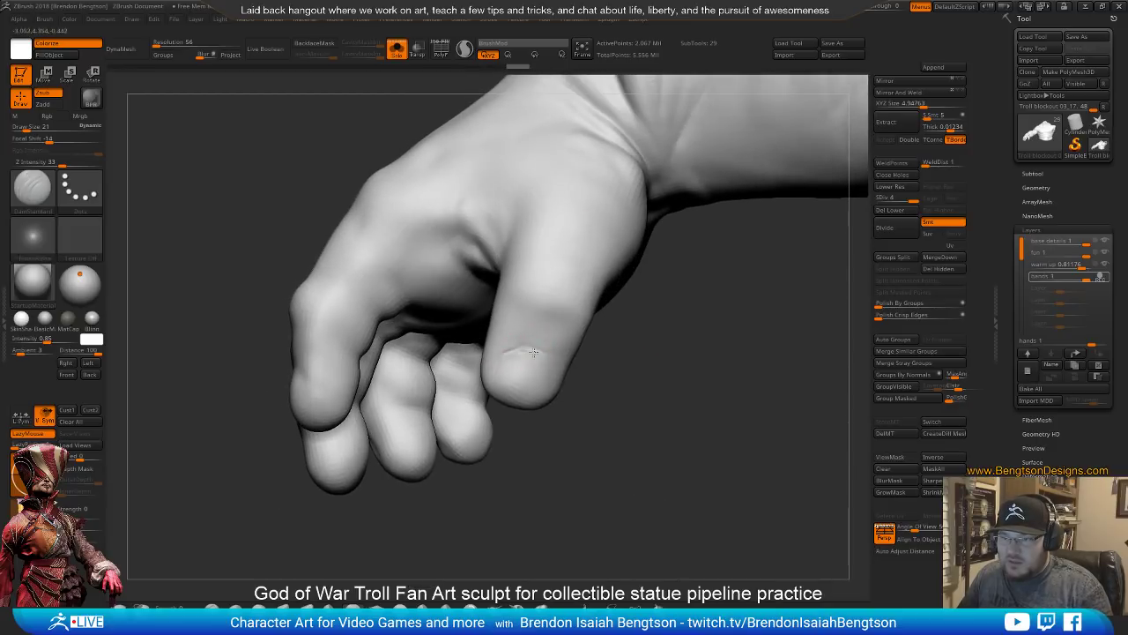
mouse_move(607, 400)
mouse_down()
mouse_move(557, 377)
mouse_move(553, 396)
mouse_up()
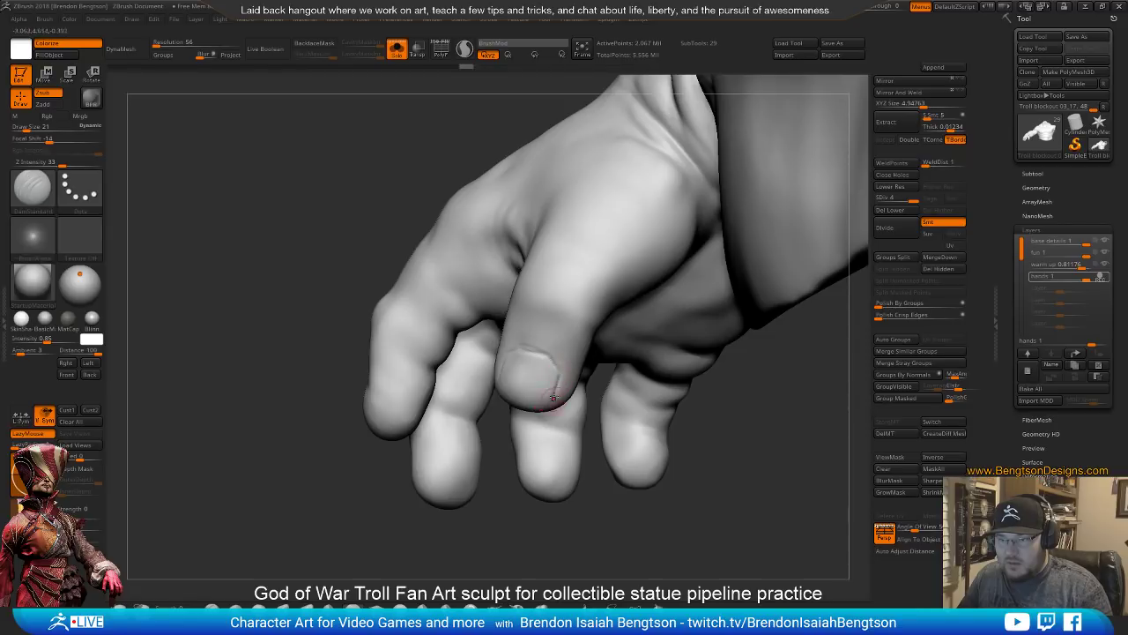
drag(612, 529, 603, 484)
drag(591, 433, 474, 321)
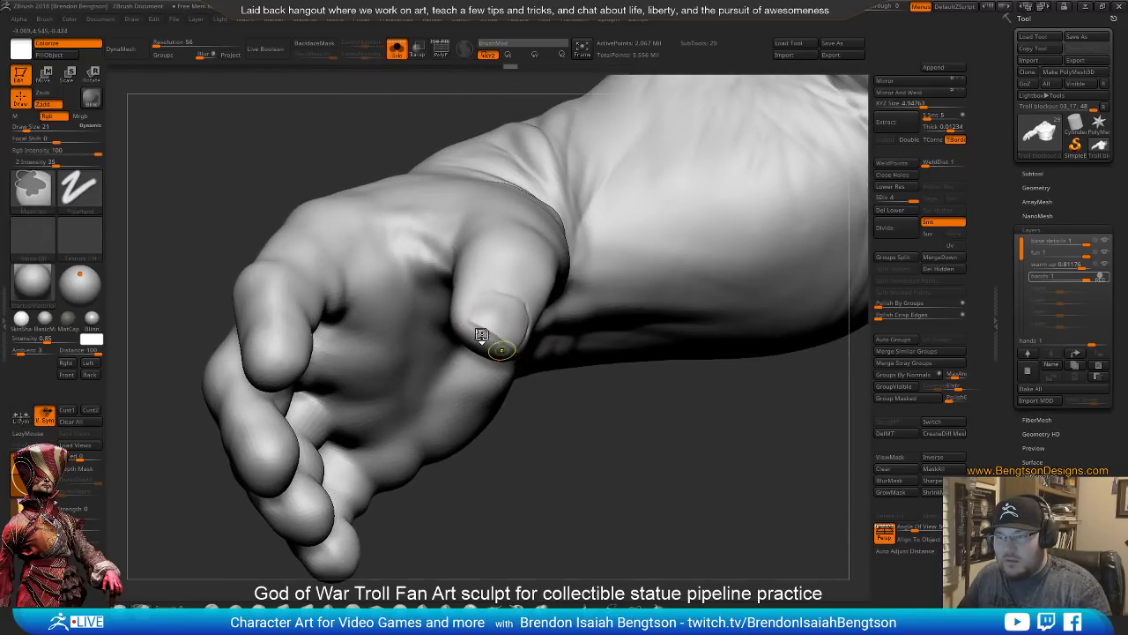
key(ctrl+z)
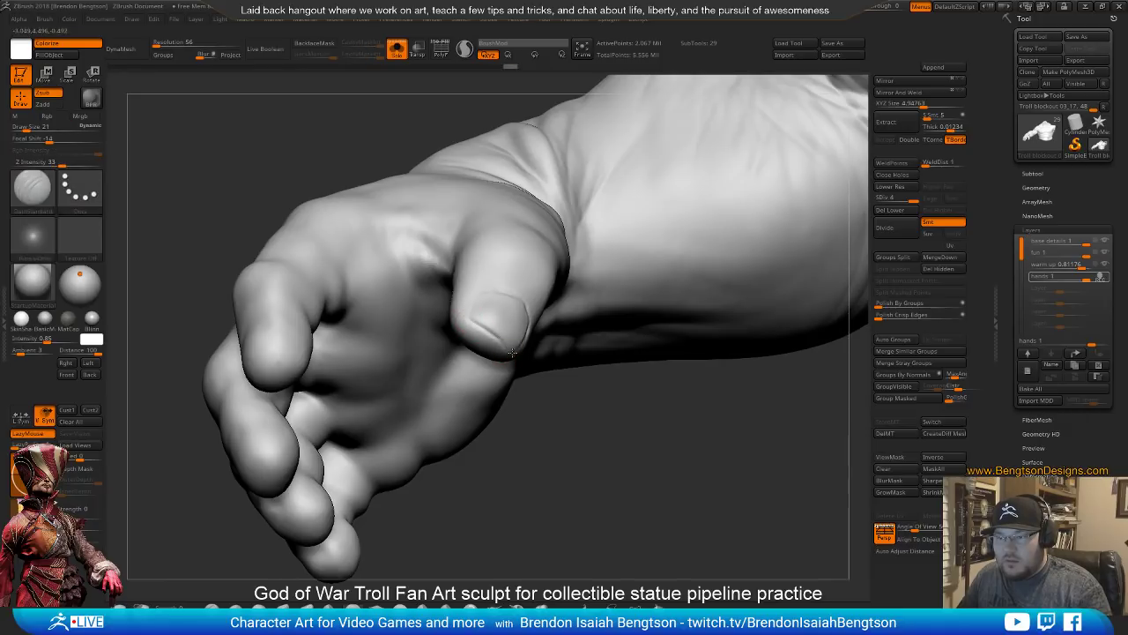
Carve the outline and front edge of the index fingernail with the DamStandard brush at draw size 21
alt+drag(555, 488, 572, 467)
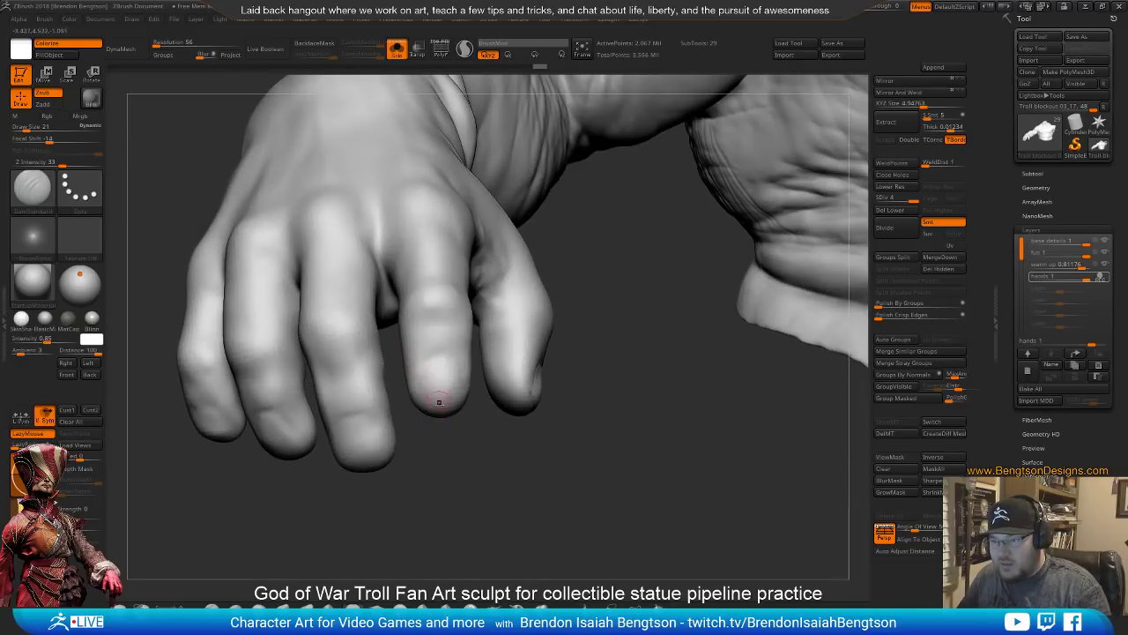
drag(447, 439, 447, 455)
drag(493, 523, 469, 457)
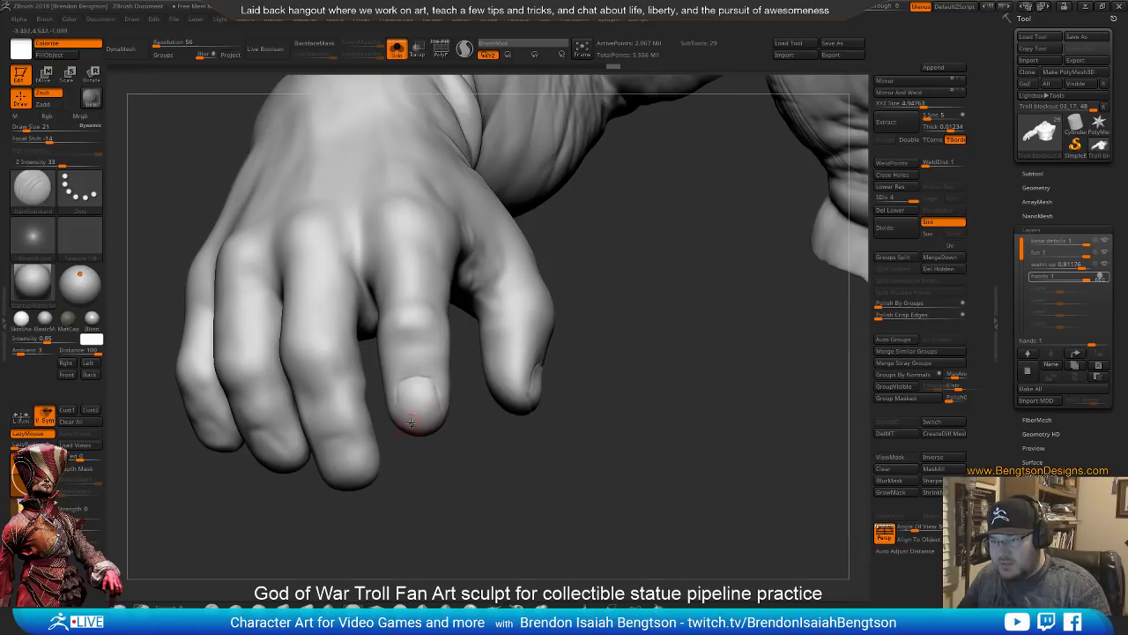
drag(418, 496, 403, 395)
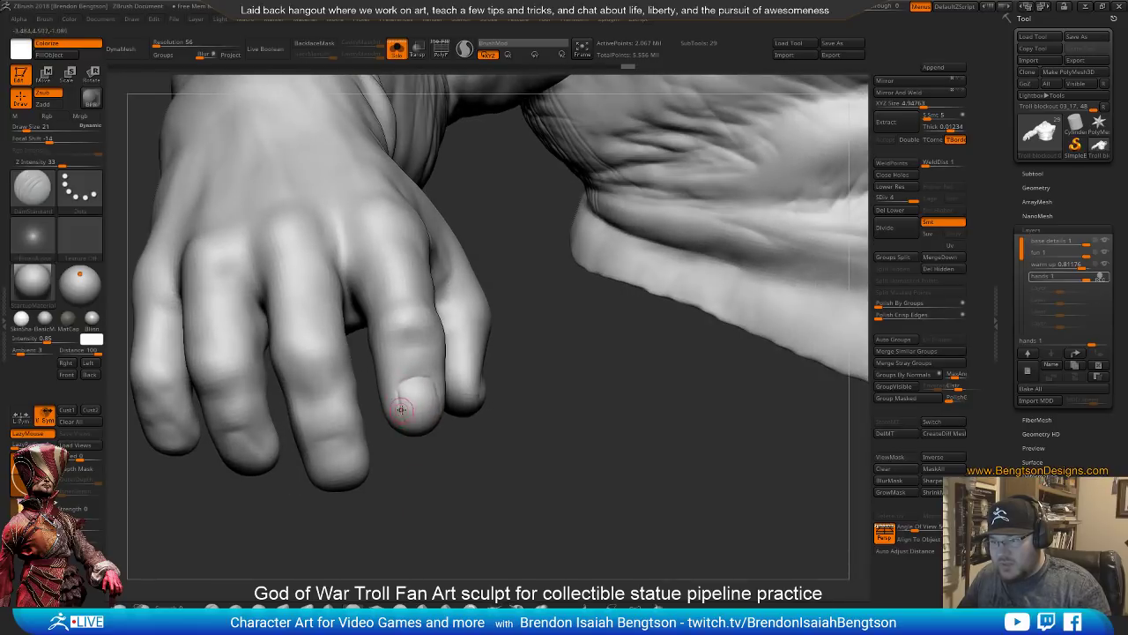
drag(425, 491, 469, 448)
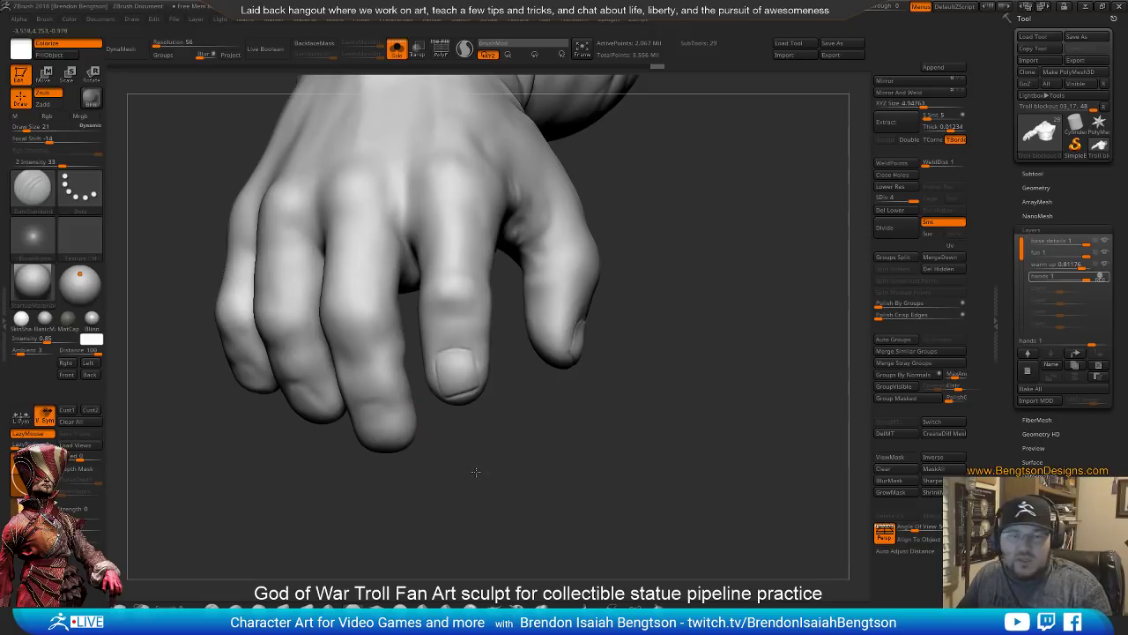
Adjust the shape of the index fingertip and nail with the Move Topological brush at draw size 46
drag(476, 471, 484, 459)
key(b)
key(m)
key(t)
key(space)
drag(468, 369, 470, 366)
click(492, 418)
mouse_move(496, 418)
mouse_down()
mouse_move(512, 415)
mouse_move(476, 386)
mouse_up()
key(space)
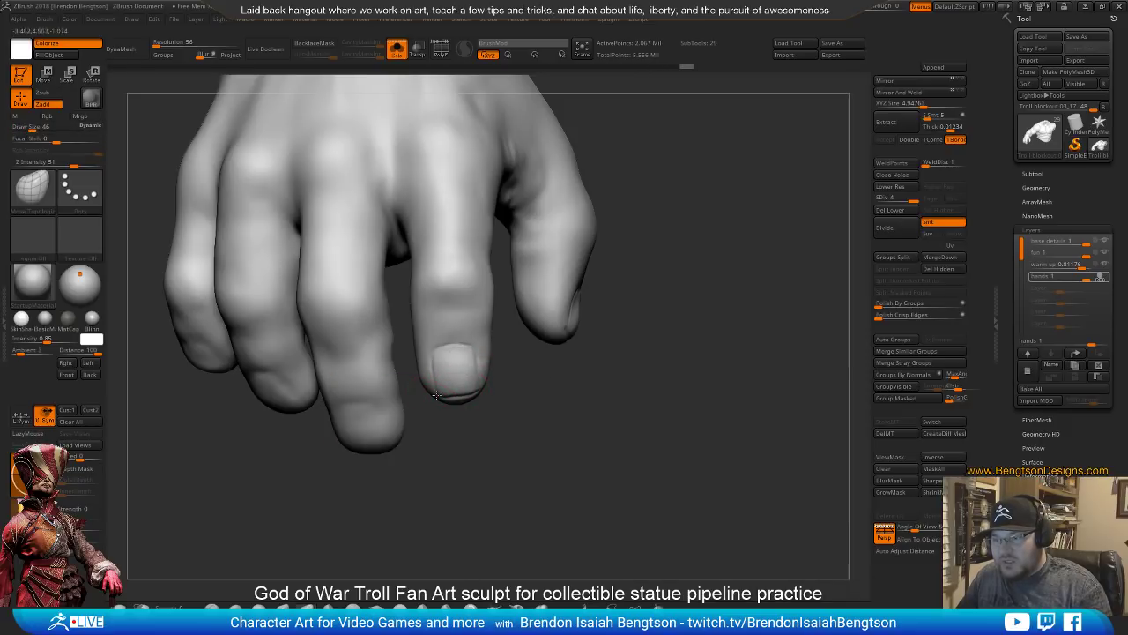
Carve the middle fingernail's cuticle, sides and front edge with the DamStandard brush at draw size 21
key(b)
key(d)
key(s)
key(space)
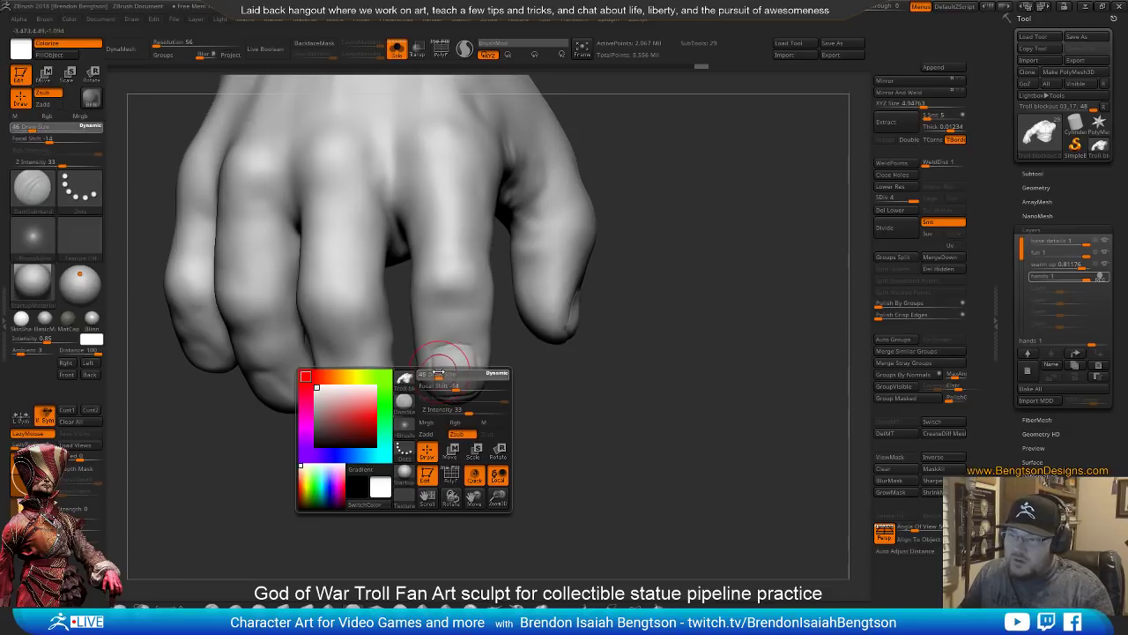
alt+drag(430, 406, 425, 469)
mouse_move(450, 546)
mouse_down()
mouse_move(439, 468)
mouse_move(453, 443)
mouse_move(456, 501)
mouse_move(390, 416)
mouse_up()
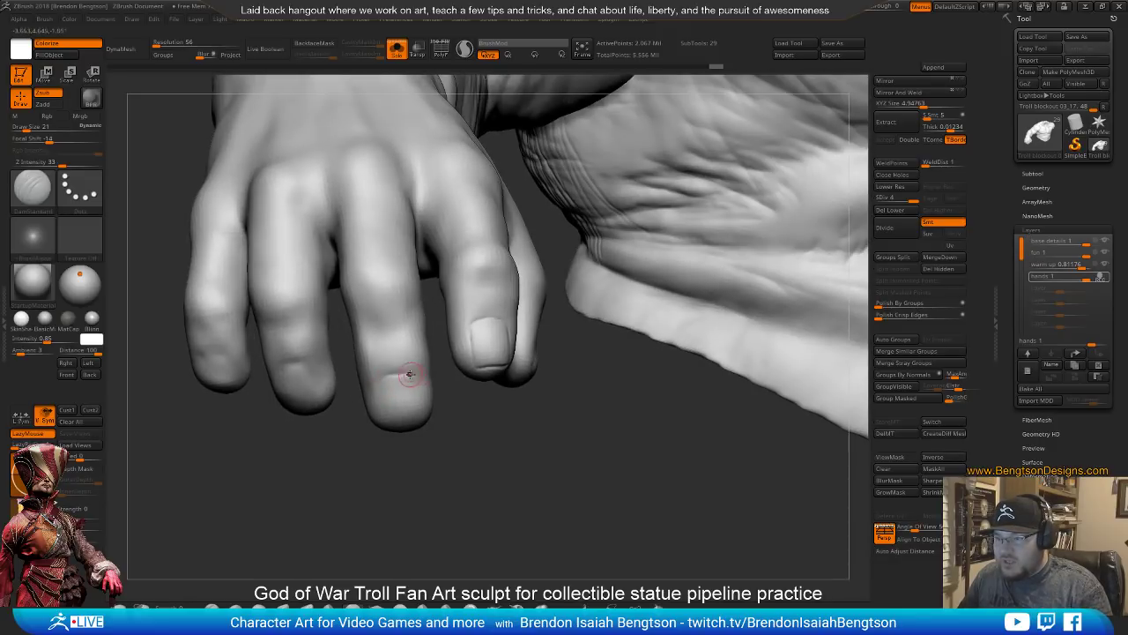
drag(460, 445, 416, 386)
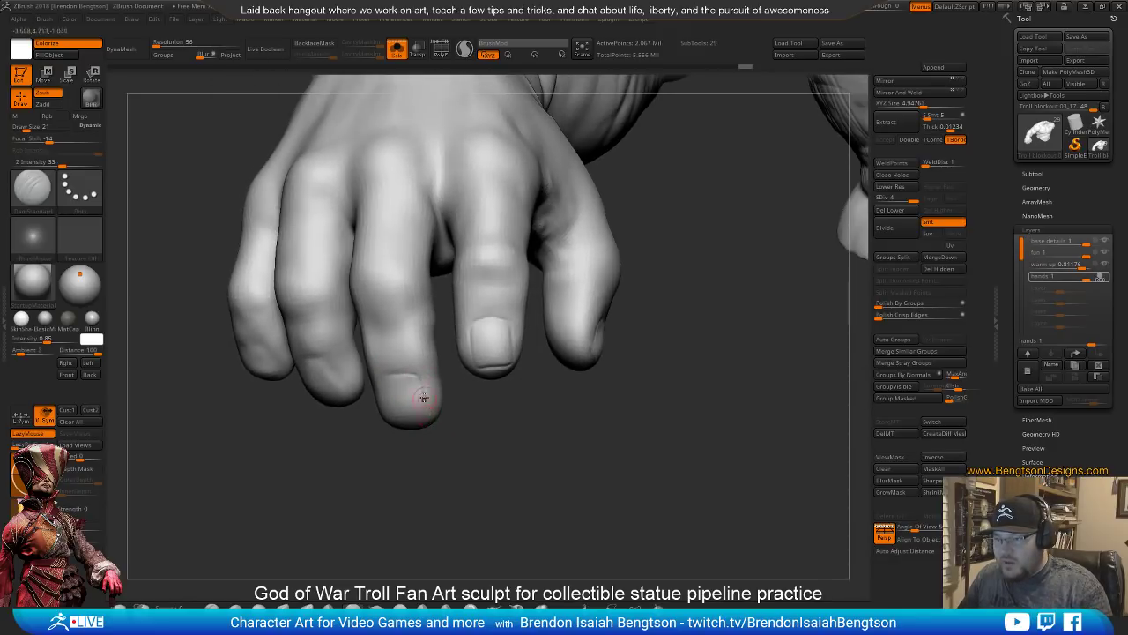
mouse_move(414, 467)
mouse_down()
mouse_move(441, 503)
mouse_move(472, 454)
mouse_up()
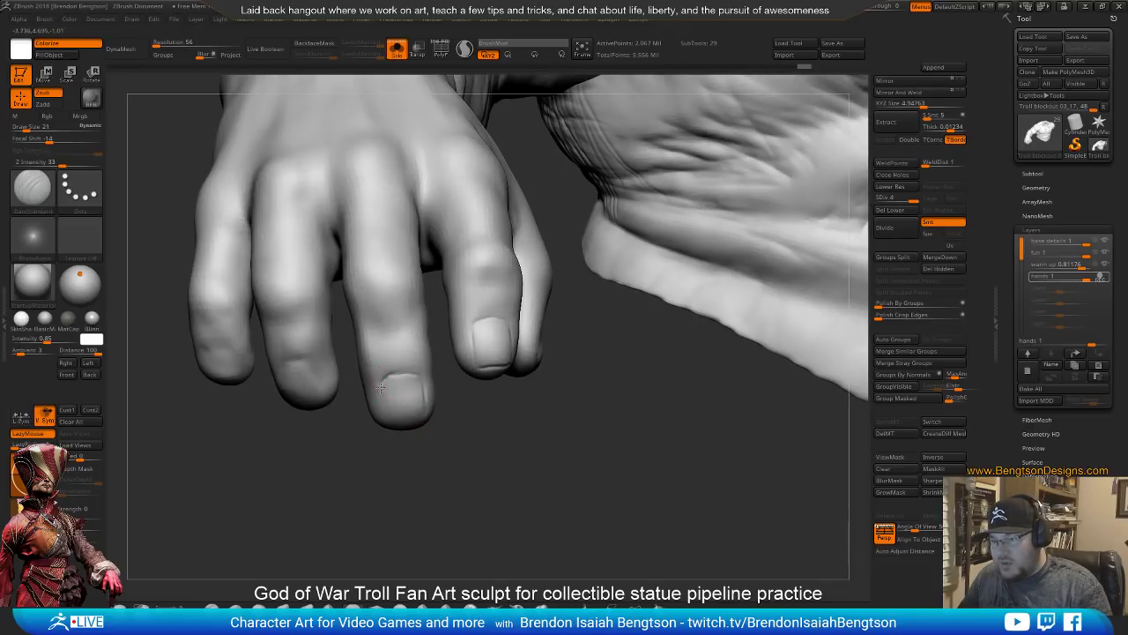
drag(410, 481, 394, 366)
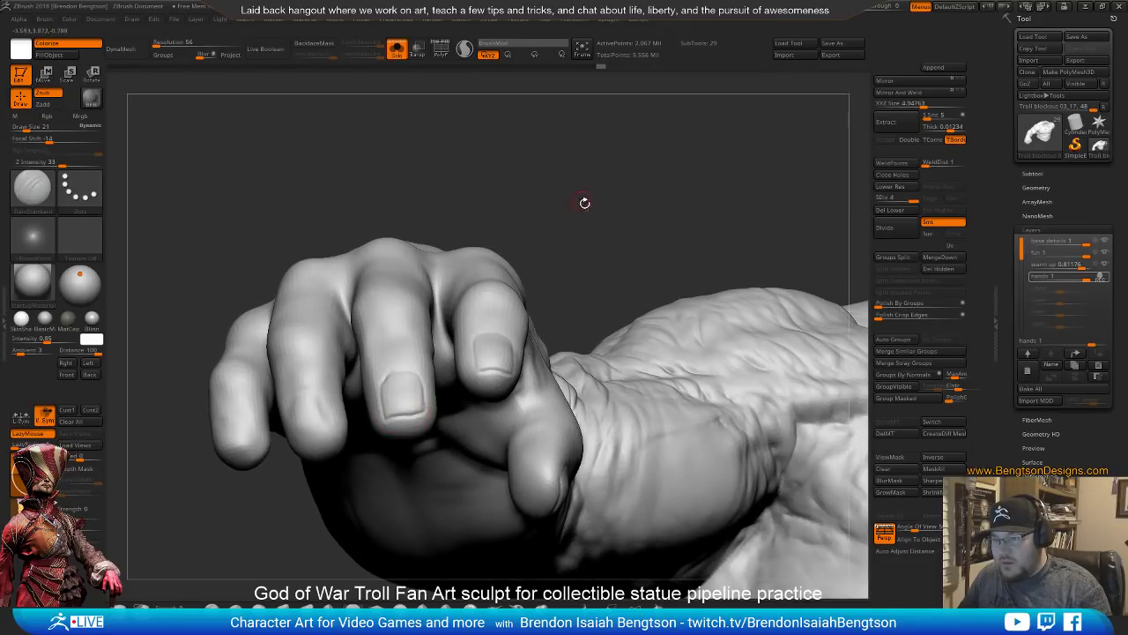
Carve the ring fingernail's cuticle, sides and front edge with the DamStandard brush at draw size 21
mouse_move(584, 202)
mouse_down()
mouse_move(579, 184)
mouse_move(580, 280)
mouse_move(547, 335)
mouse_move(430, 434)
mouse_move(425, 476)
mouse_move(408, 432)
mouse_move(427, 504)
mouse_move(387, 454)
mouse_move(297, 470)
mouse_move(343, 423)
mouse_up()
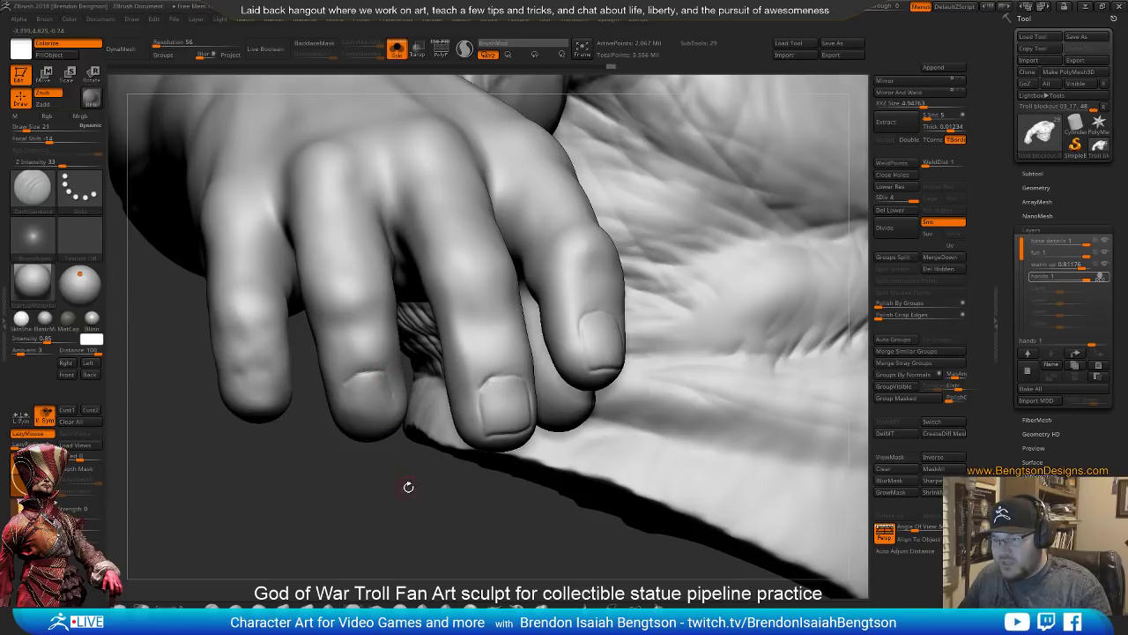
drag(408, 487, 379, 414)
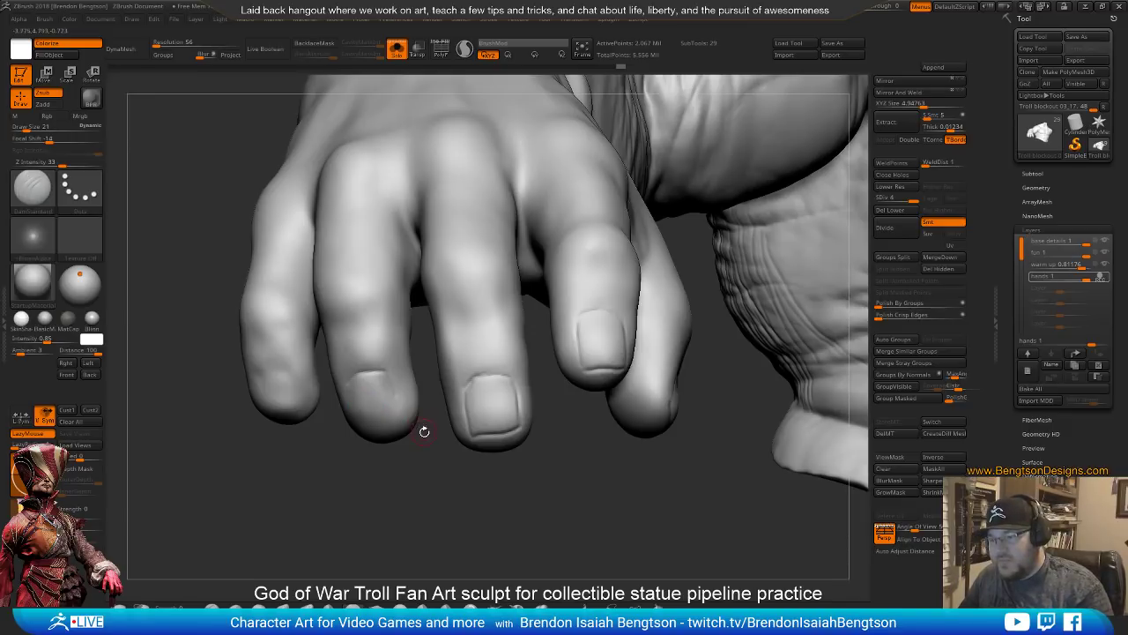
drag(453, 492, 429, 445)
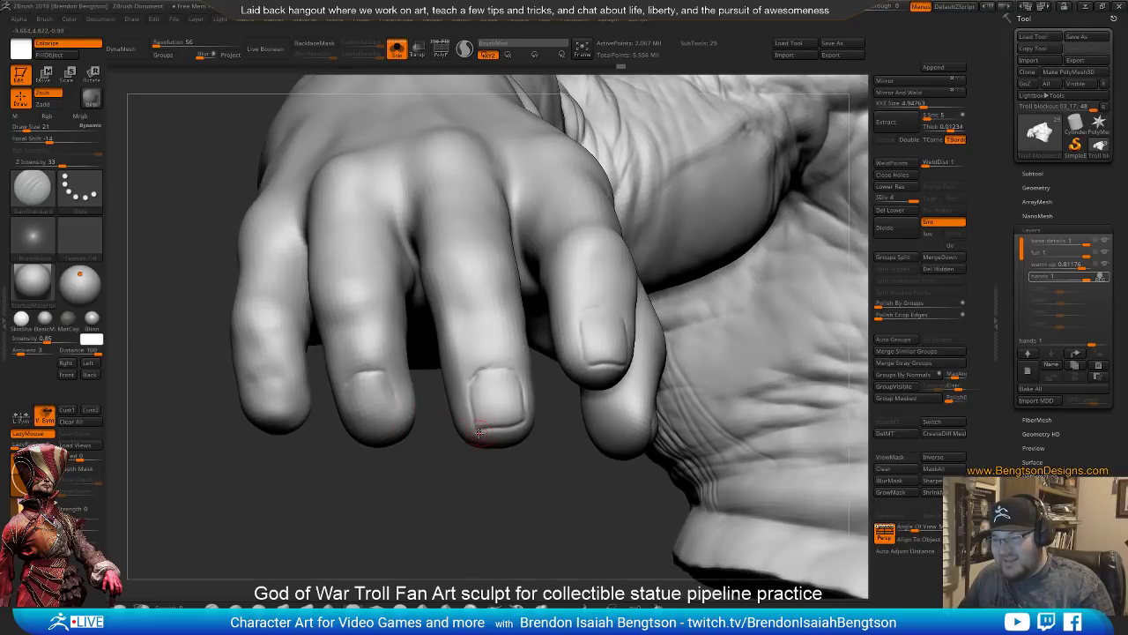
drag(376, 501, 387, 436)
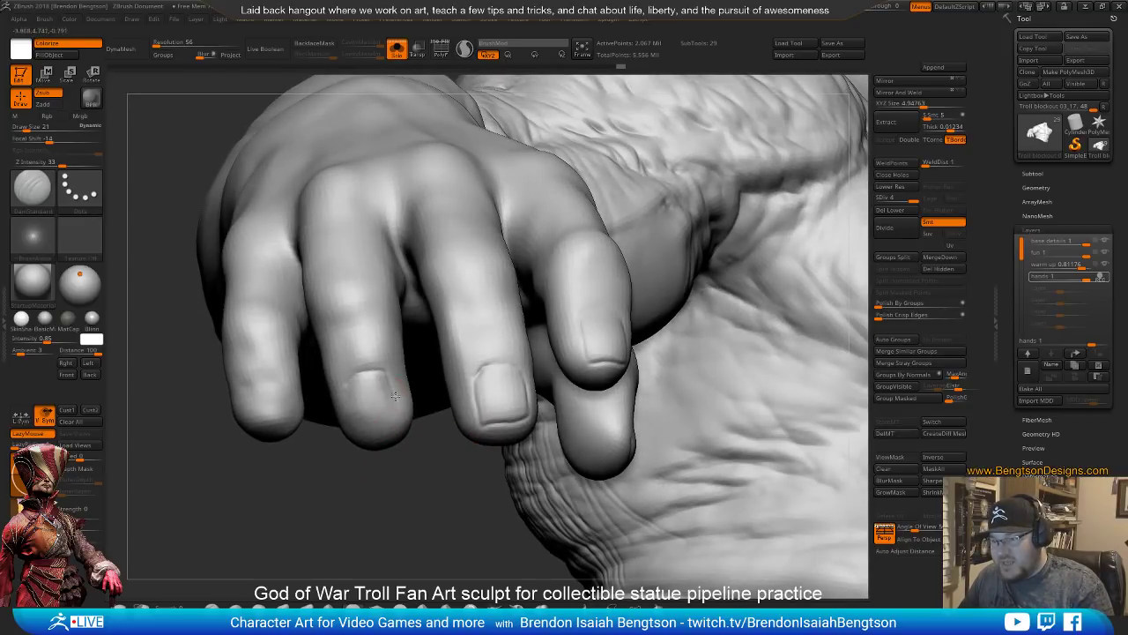
mouse_move(394, 429)
mouse_down()
mouse_move(354, 469)
mouse_move(353, 361)
mouse_up()
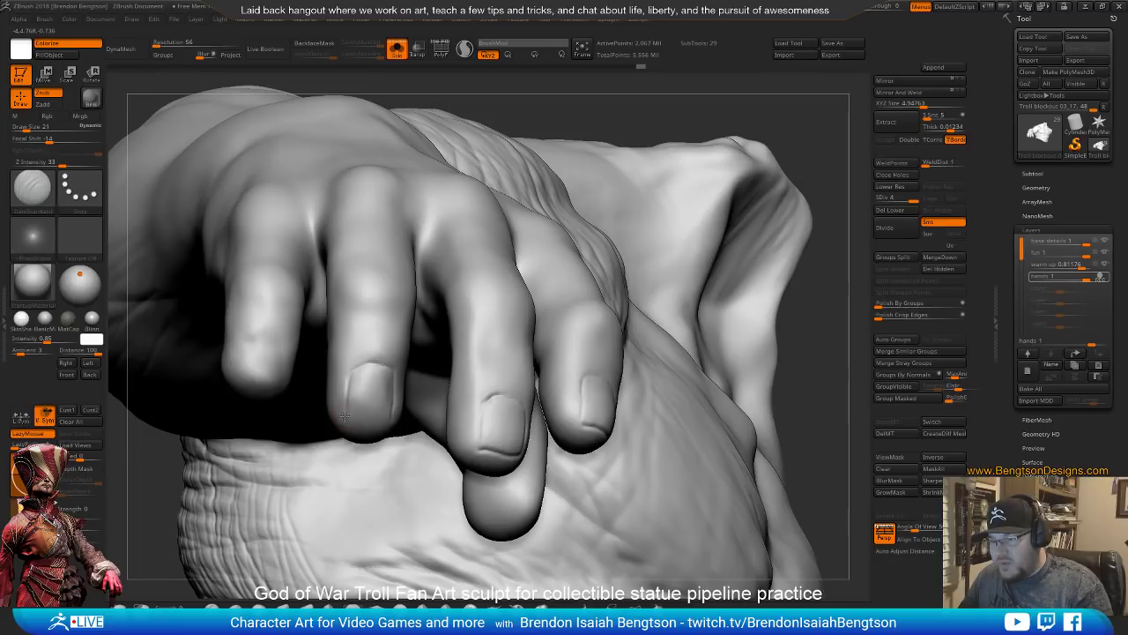
drag(327, 379, 365, 429)
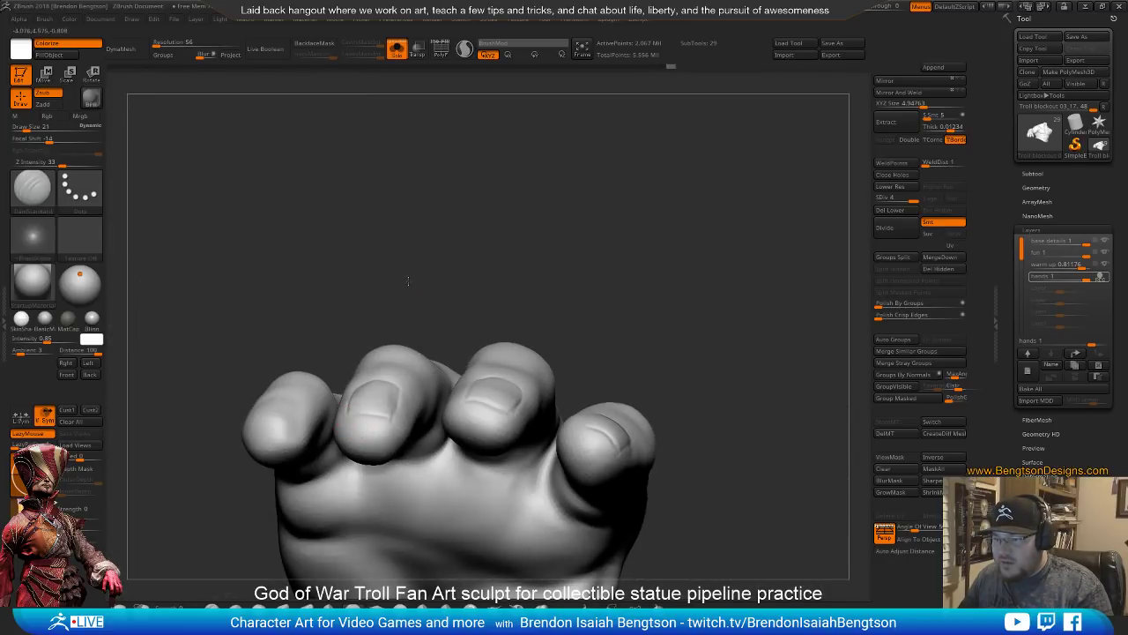
mouse_move(408, 280)
mouse_down()
mouse_move(346, 425)
mouse_move(370, 397)
mouse_move(352, 416)
mouse_up()
key(b)
key(c)
key(b)
key(b)
key(s)
key(t)
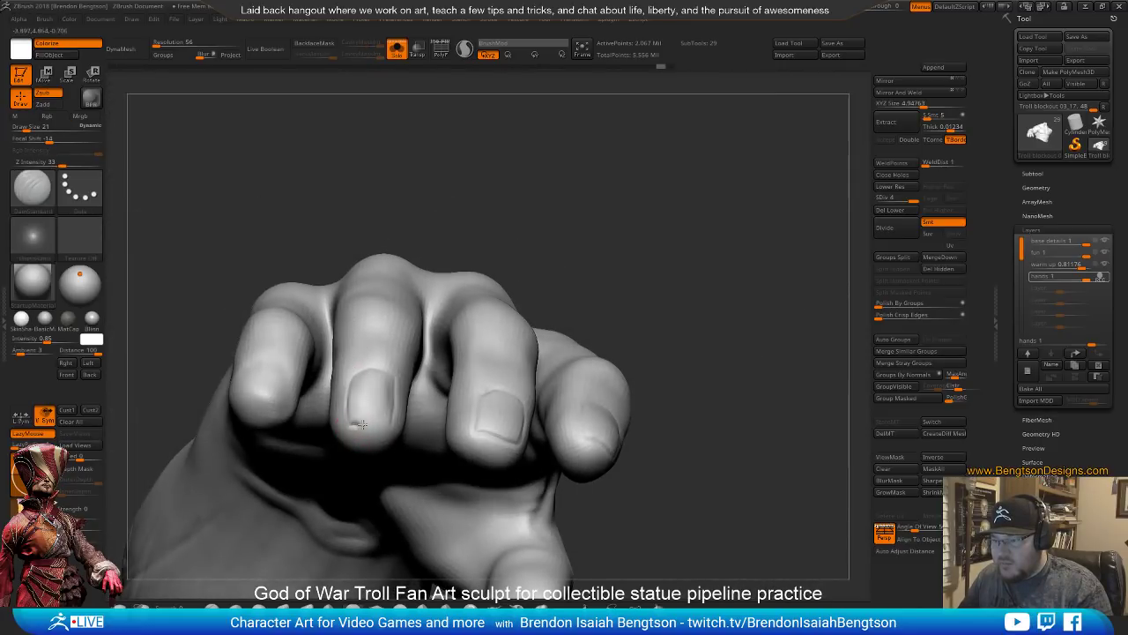
Carve the little fingernail's cuticle, sides and front edge with the DamStandard brush at draw size 21
mouse_move(615, 223)
mouse_down()
mouse_move(570, 353)
mouse_move(594, 309)
mouse_move(582, 340)
mouse_up()
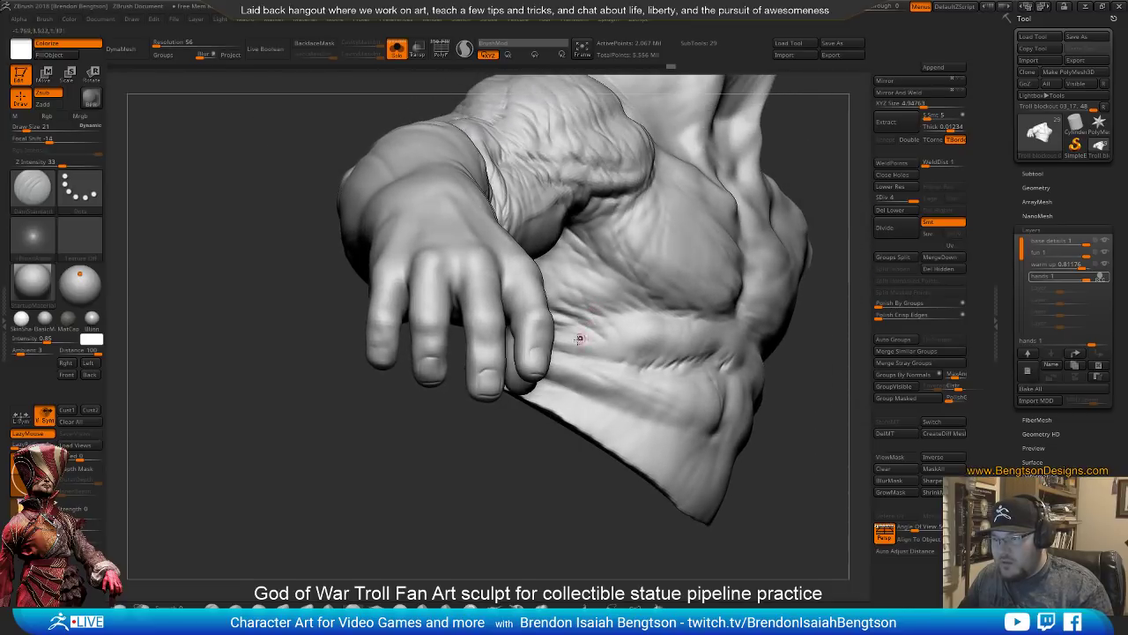
mouse_move(423, 468)
mouse_down()
mouse_move(411, 459)
mouse_move(408, 506)
mouse_move(353, 423)
mouse_up()
drag(231, 486, 433, 332)
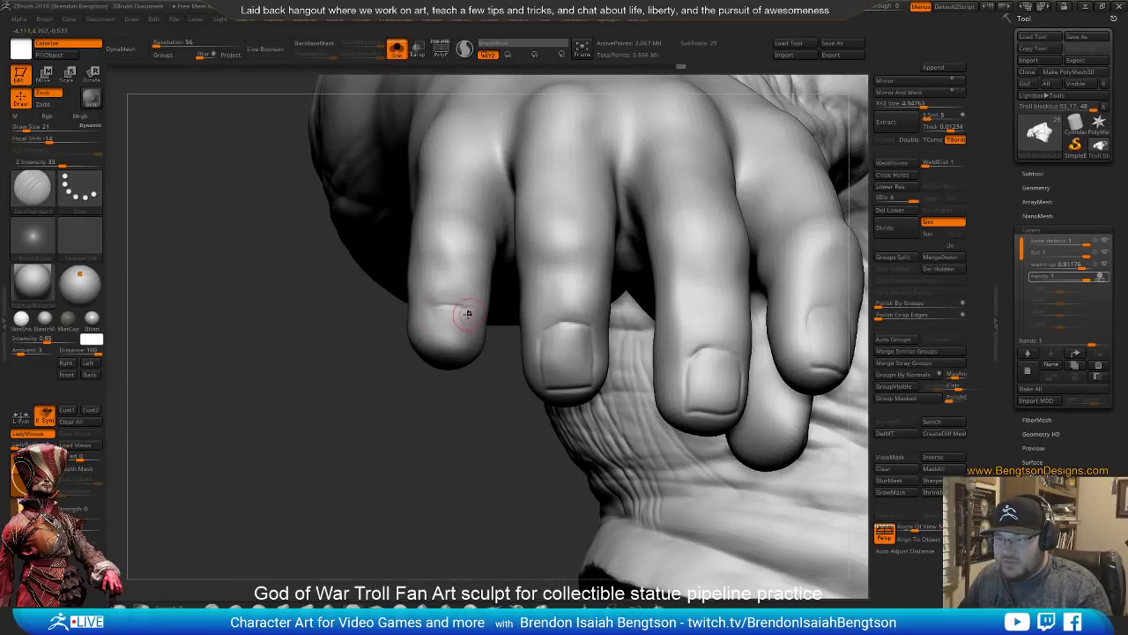
drag(458, 439, 464, 322)
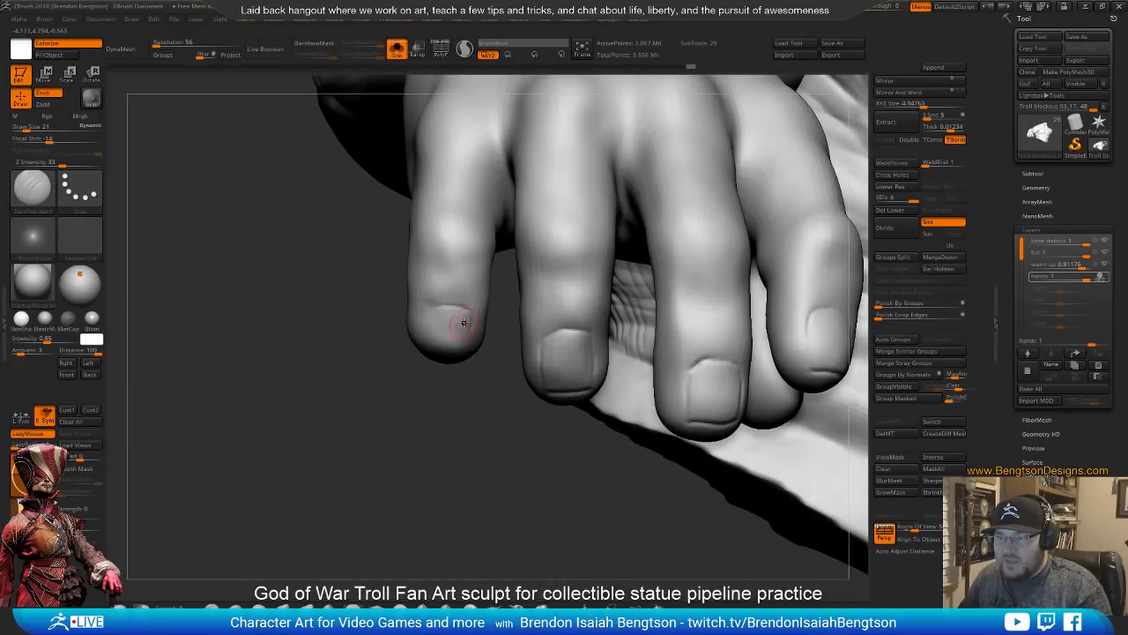
drag(461, 415, 472, 315)
drag(467, 357, 436, 302)
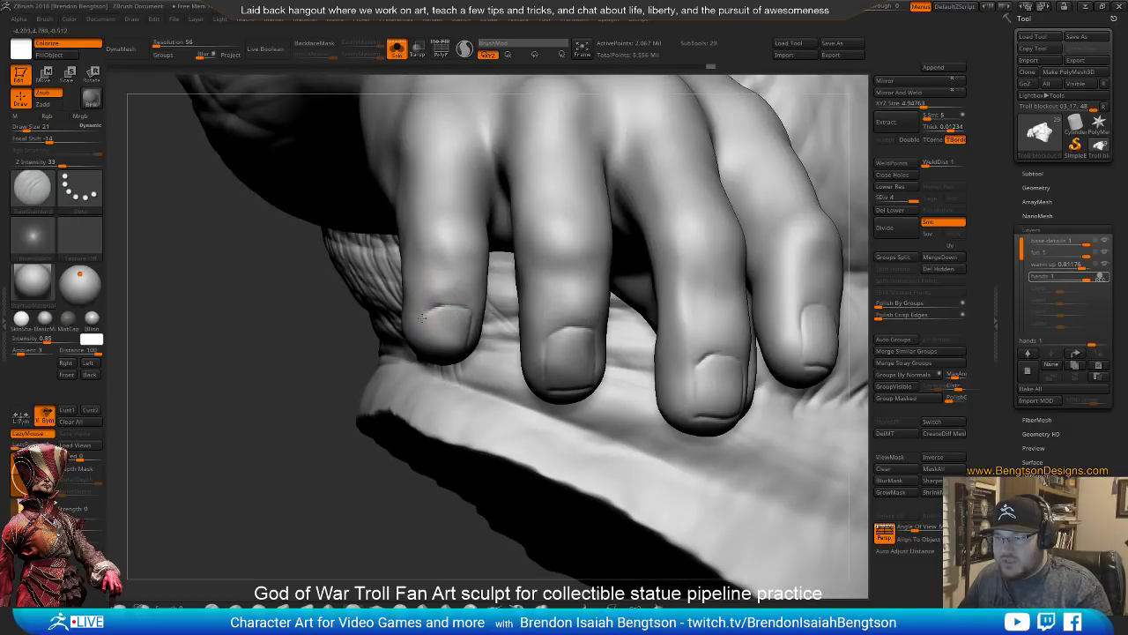
drag(362, 531, 427, 336)
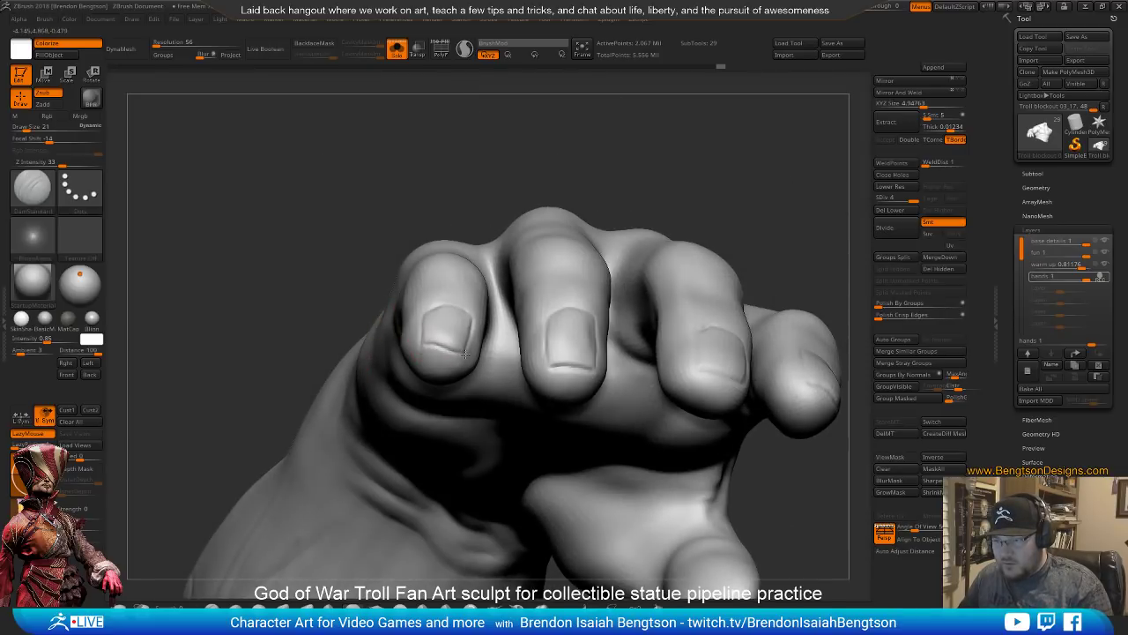
Refine the side grooves of the little fingernail with the DamStandard brush at draw size 21
mouse_move(500, 135)
mouse_down()
mouse_move(546, 265)
mouse_move(535, 242)
mouse_move(543, 233)
mouse_move(498, 252)
mouse_up()
key(b)
key(c)
key(b)
key(b)
key(d)
key(s)
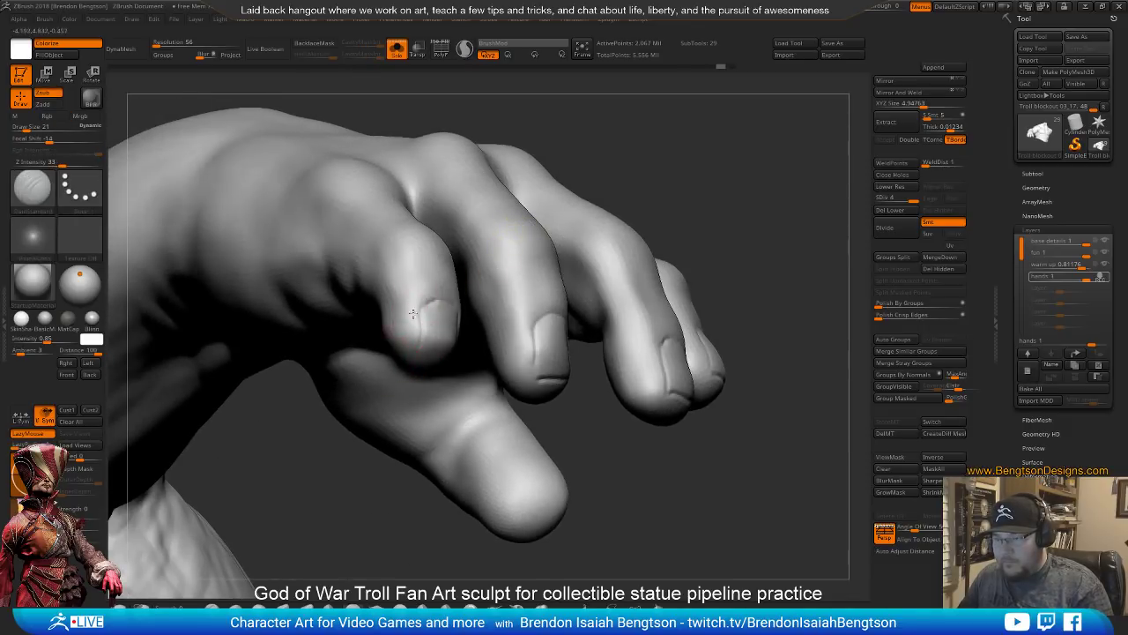
right_drag(412, 313, 430, 344)
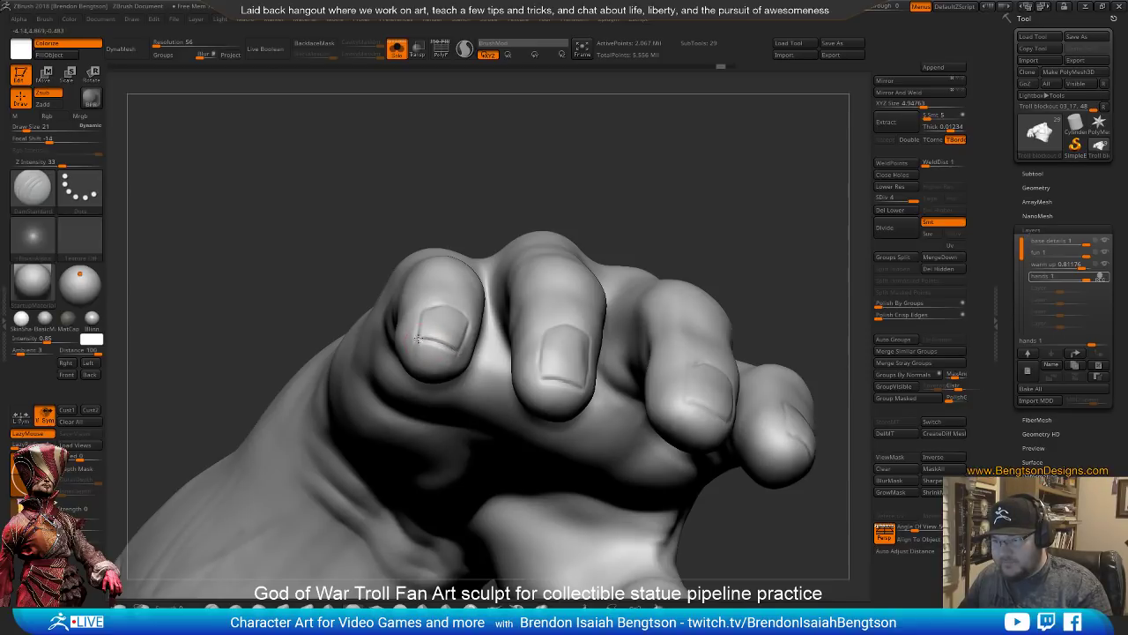
Examine the fingernails, knuckles and back of the lowered hand from several angles
key(b)
key(c)
key(b)
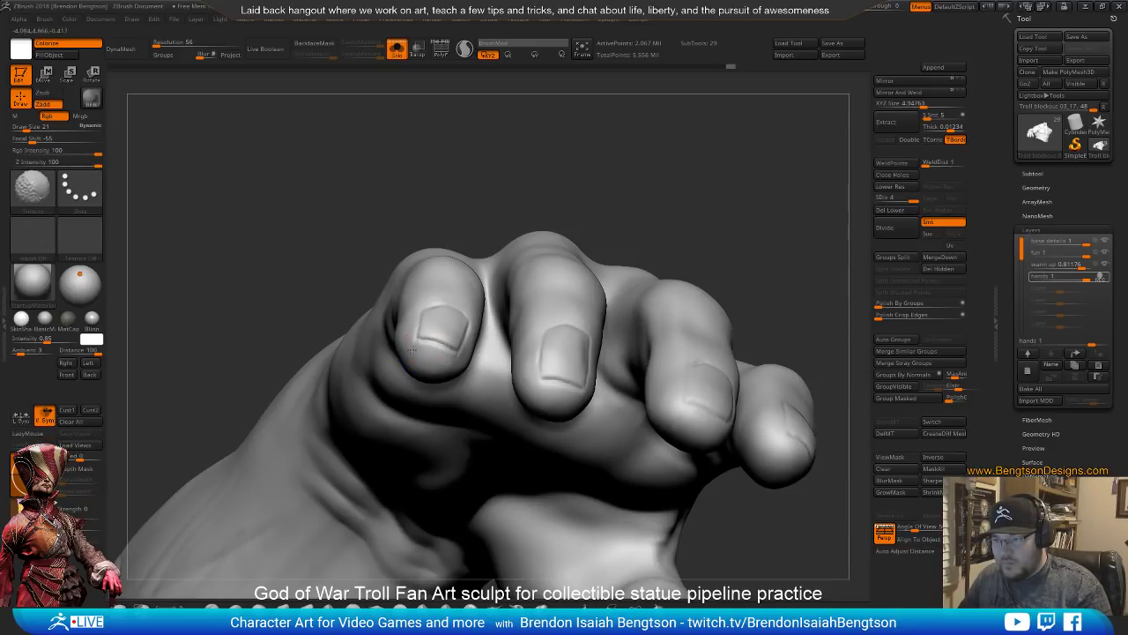
alt+right_drag(452, 371, 526, 438)
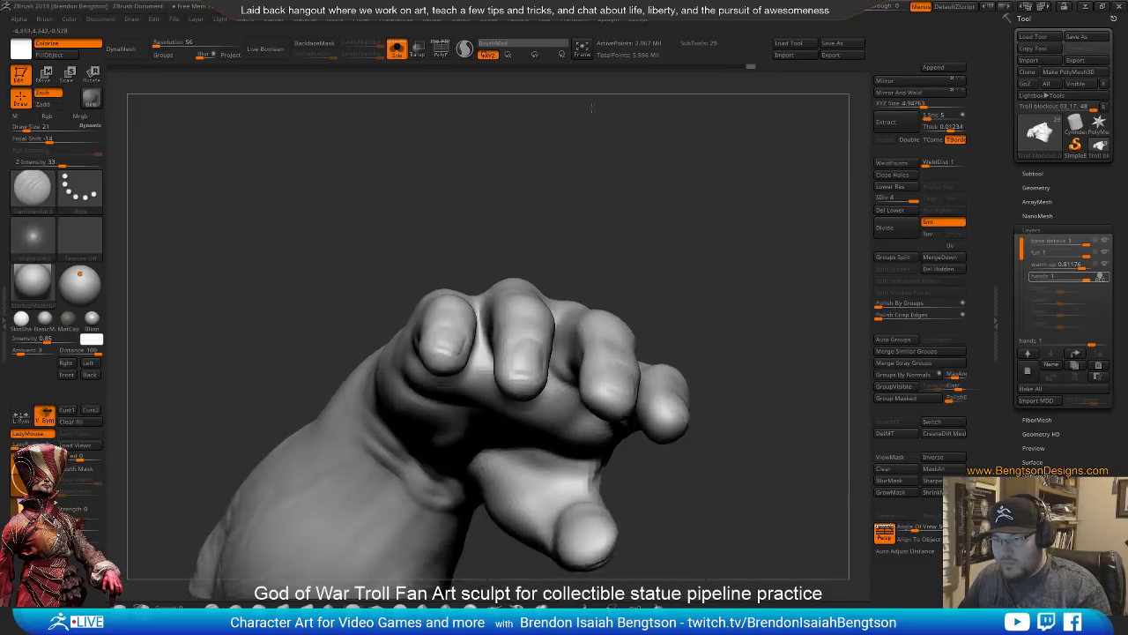
drag(525, 438, 551, 430)
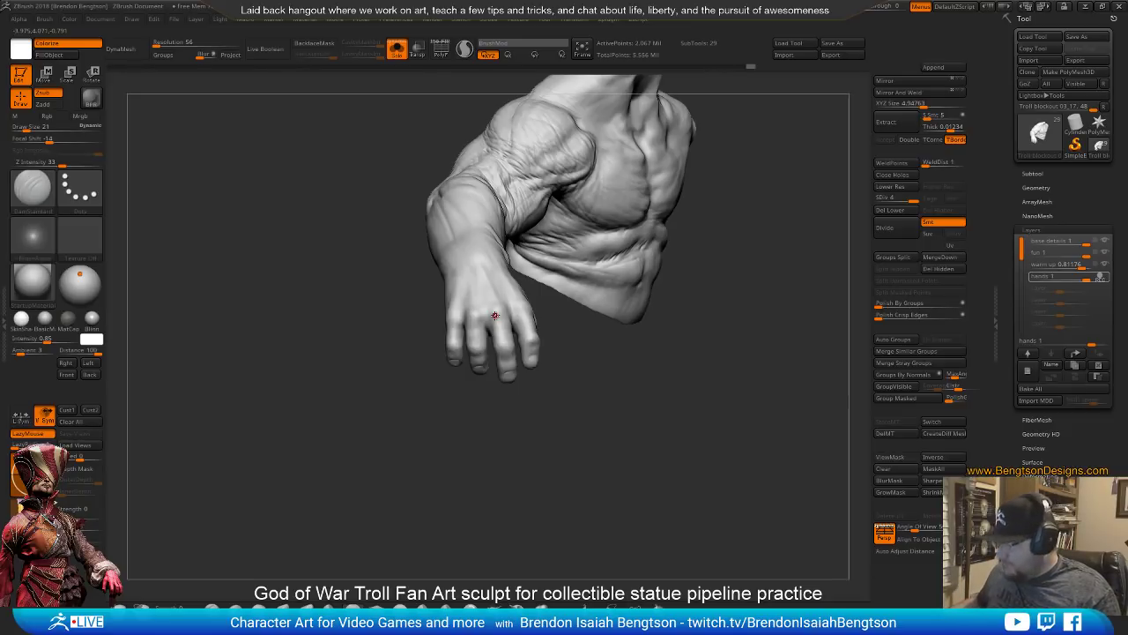
mouse_move(584, 363)
alt+mouse_down()
mouse_move(635, 386)
mouse_move(637, 423)
mouse_move(663, 340)
mouse_move(537, 370)
alt+mouse_up()
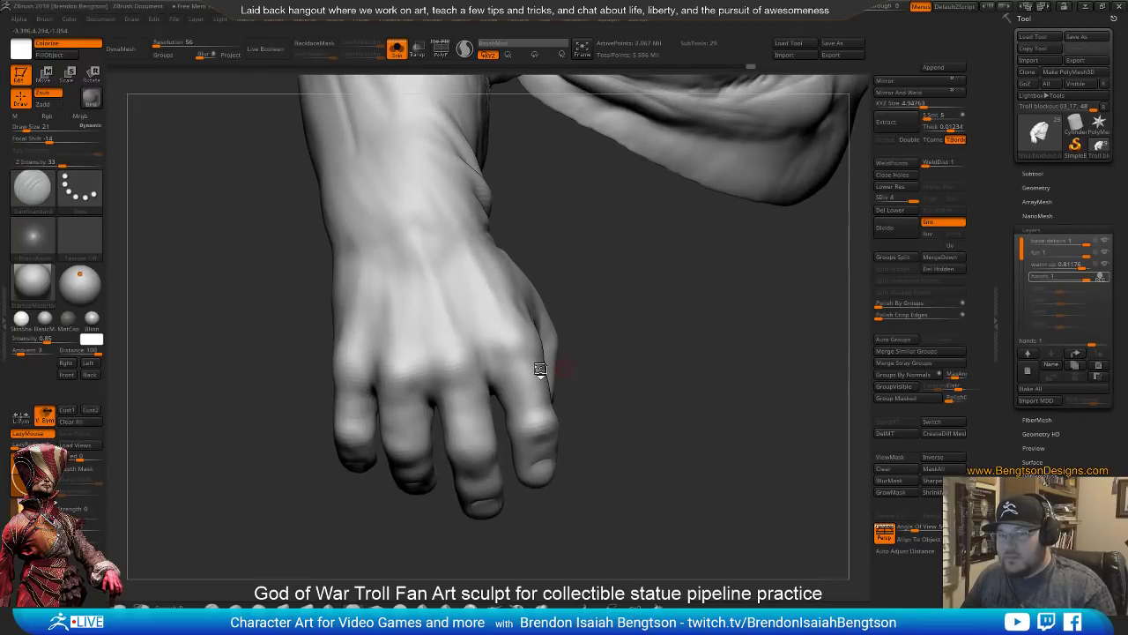
key(b)
key(c)
key(b)
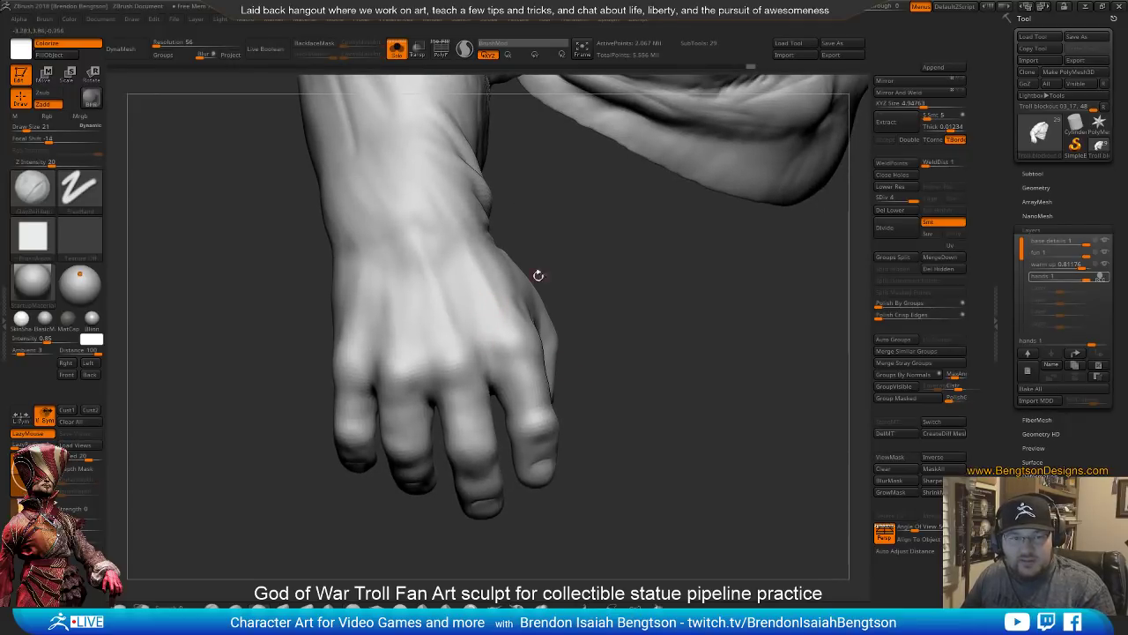
key(space)
drag(525, 290, 532, 289)
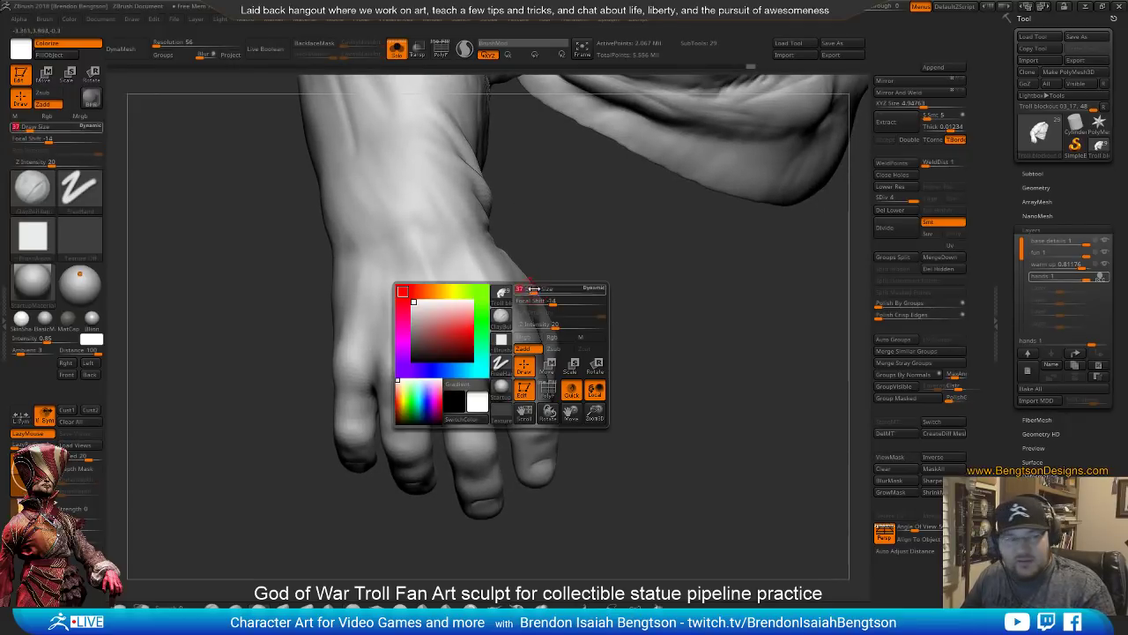
drag(667, 324, 620, 334)
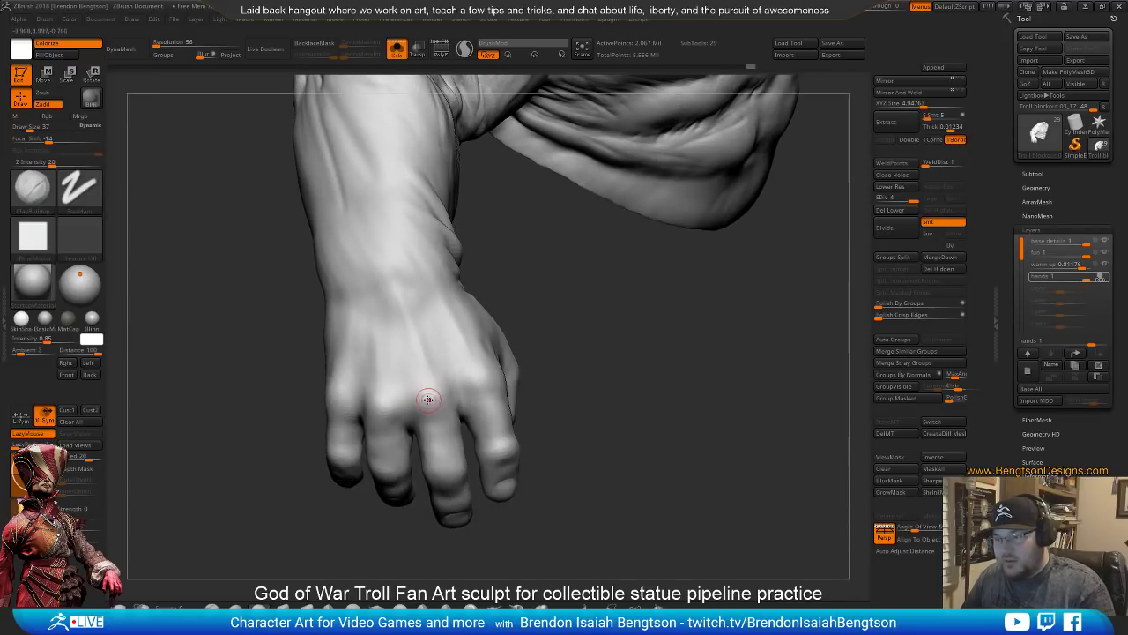
mouse_move(543, 254)
mouse_down()
mouse_move(564, 215)
mouse_move(441, 404)
mouse_up()
alt+drag(477, 447, 484, 487)
Adjust the shape of the thumb's tip and nail with the Move Topological brush at draw size 25
key(b)
key(m)
key(t)
key(space)
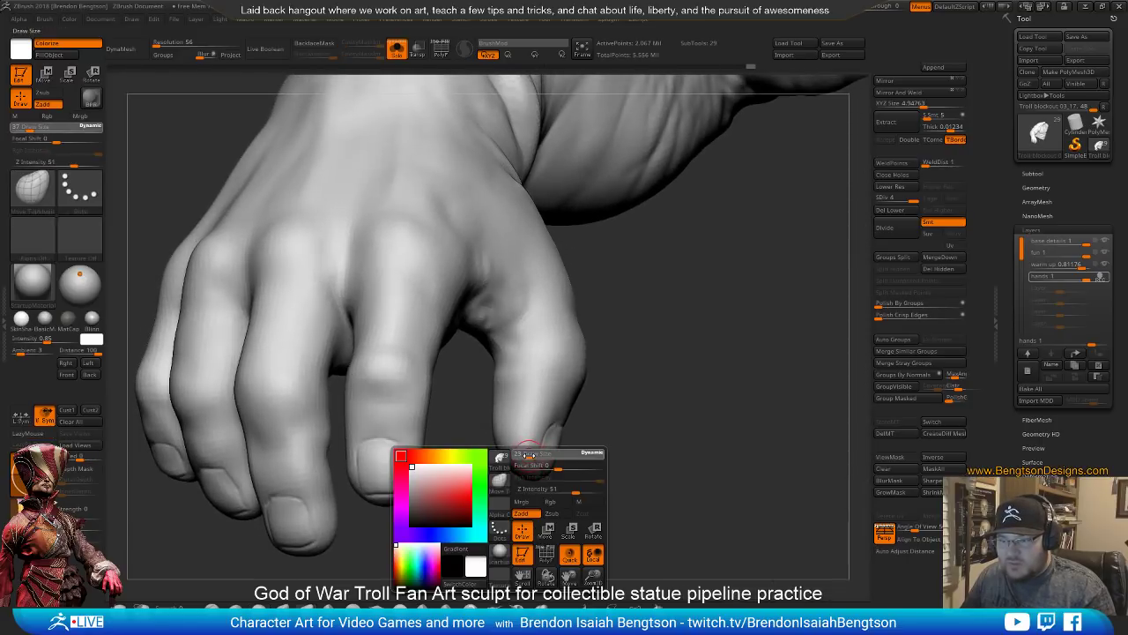
mouse_move(603, 400)
mouse_down()
mouse_move(639, 425)
mouse_move(536, 447)
mouse_up()
alt+drag(575, 486, 587, 450)
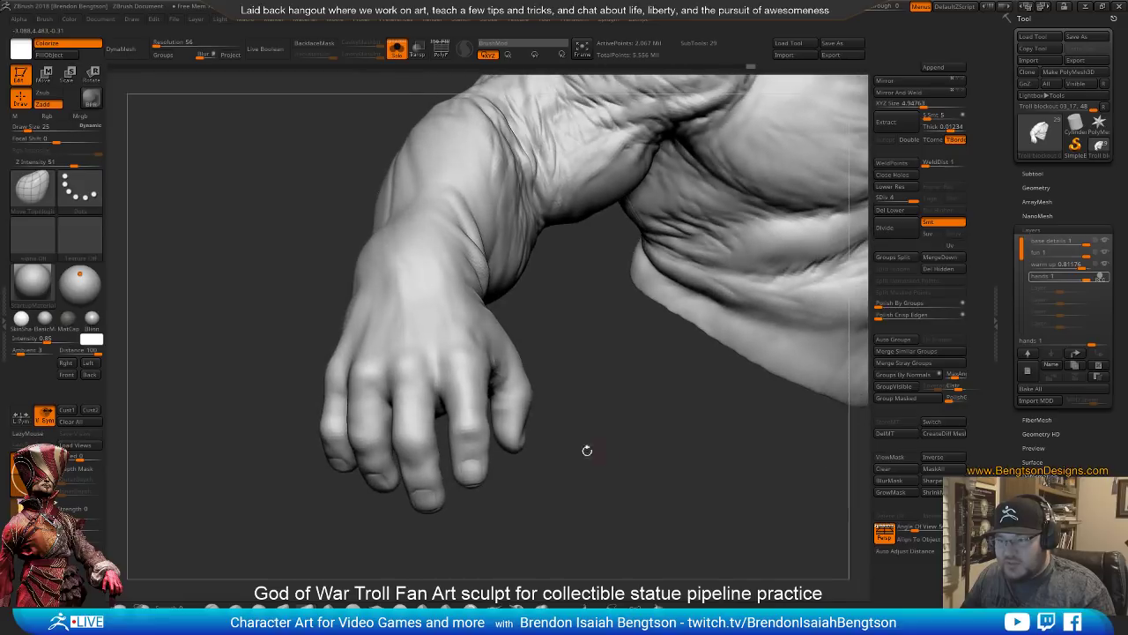
mouse_move(436, 485)
mouse_down()
mouse_move(558, 494)
mouse_move(571, 434)
mouse_move(599, 408)
mouse_move(602, 353)
mouse_up()
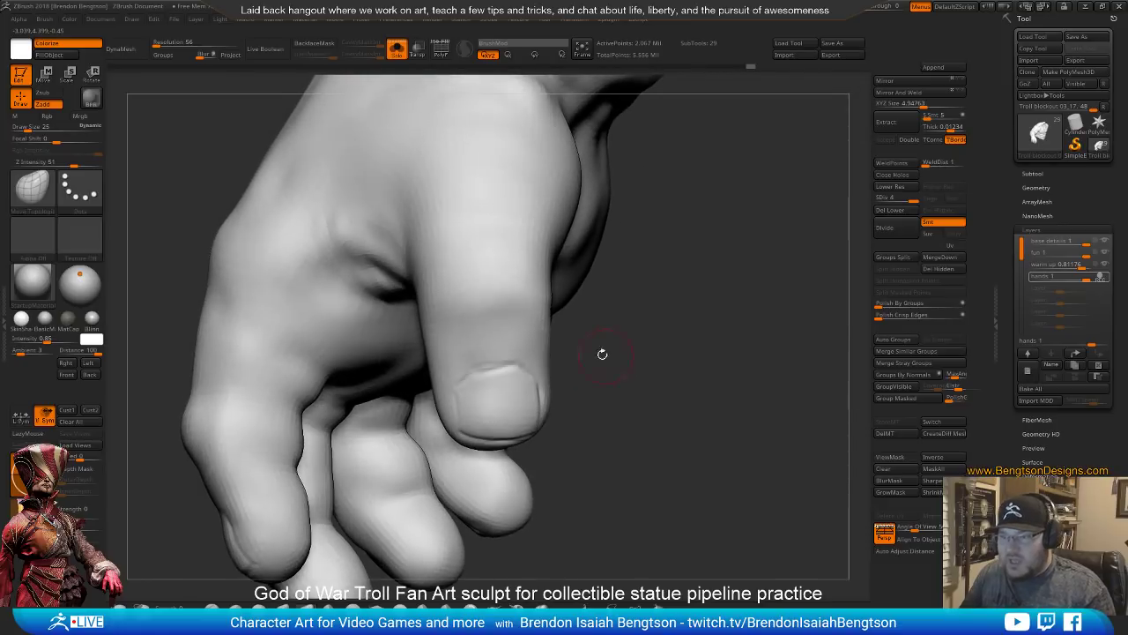
Build up the skin around the thumbnail's cuticle and sides with the ClayBuildup brush at draw size 14
key(b)
key(c)
key(b)
key(space)
drag(498, 375, 496, 375)
mouse_move(605, 384)
mouse_down()
mouse_move(564, 377)
mouse_move(541, 353)
mouse_up()
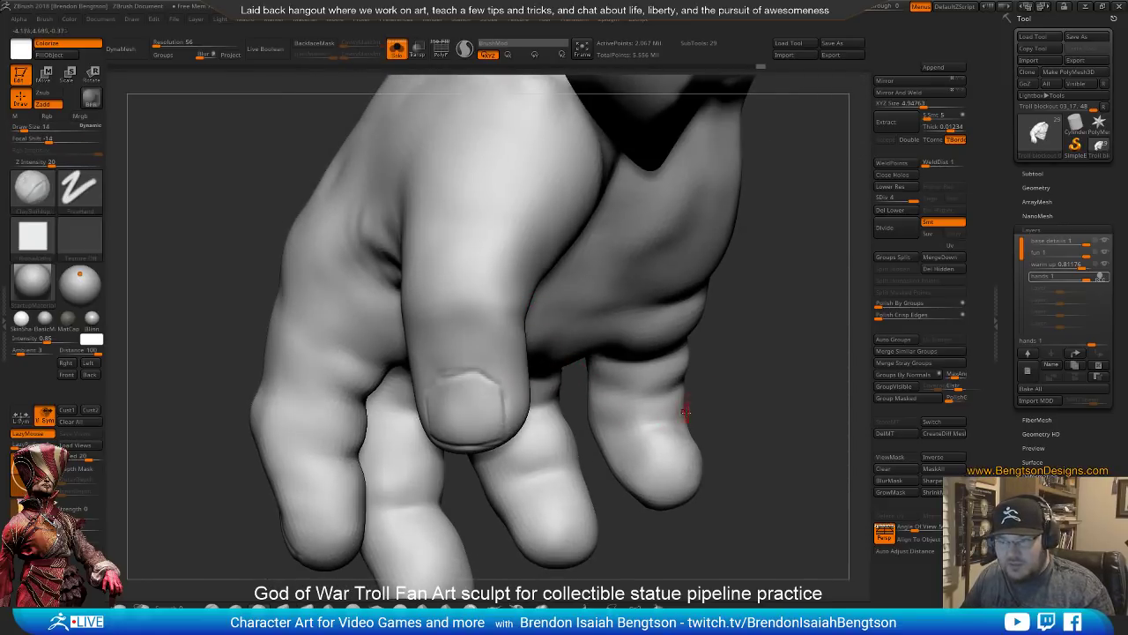
mouse_move(718, 381)
alt+mouse_down()
mouse_move(719, 462)
mouse_move(746, 473)
mouse_move(749, 461)
mouse_move(664, 436)
mouse_move(680, 432)
mouse_move(678, 418)
mouse_move(683, 480)
mouse_move(705, 380)
mouse_move(687, 384)
mouse_move(690, 396)
alt+mouse_up()
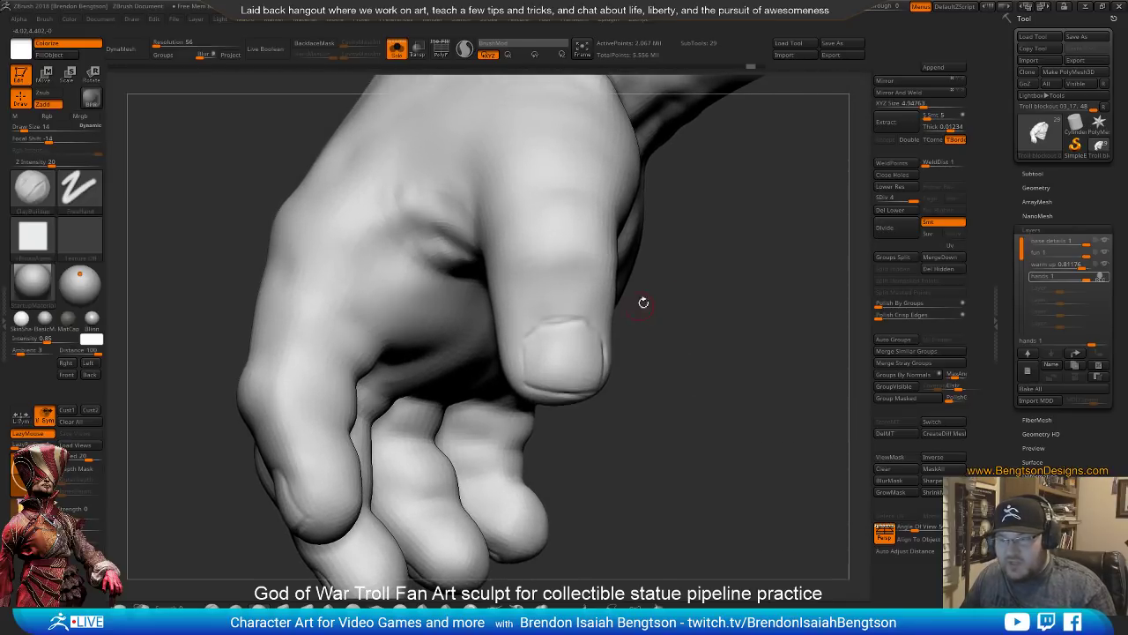
Carve the grooves along the thumbnail's cuticle and sides with the DamStandard brush at draw size 14
drag(676, 324, 706, 351)
key(b)
key(d)
key(s)
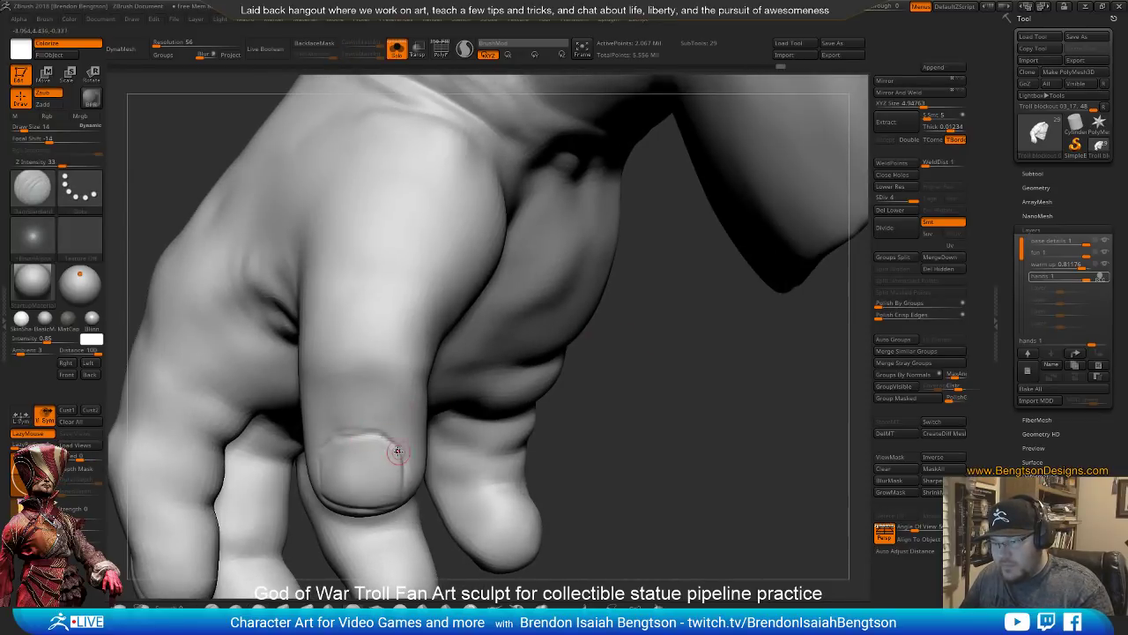
mouse_move(619, 451)
mouse_down()
mouse_move(319, 444)
mouse_move(479, 297)
mouse_move(391, 406)
mouse_move(392, 438)
mouse_up()
Reshape the thumbnail's edges and the thumb tip with the Move Topological brush at draw sizes 27 and 34
key(space)
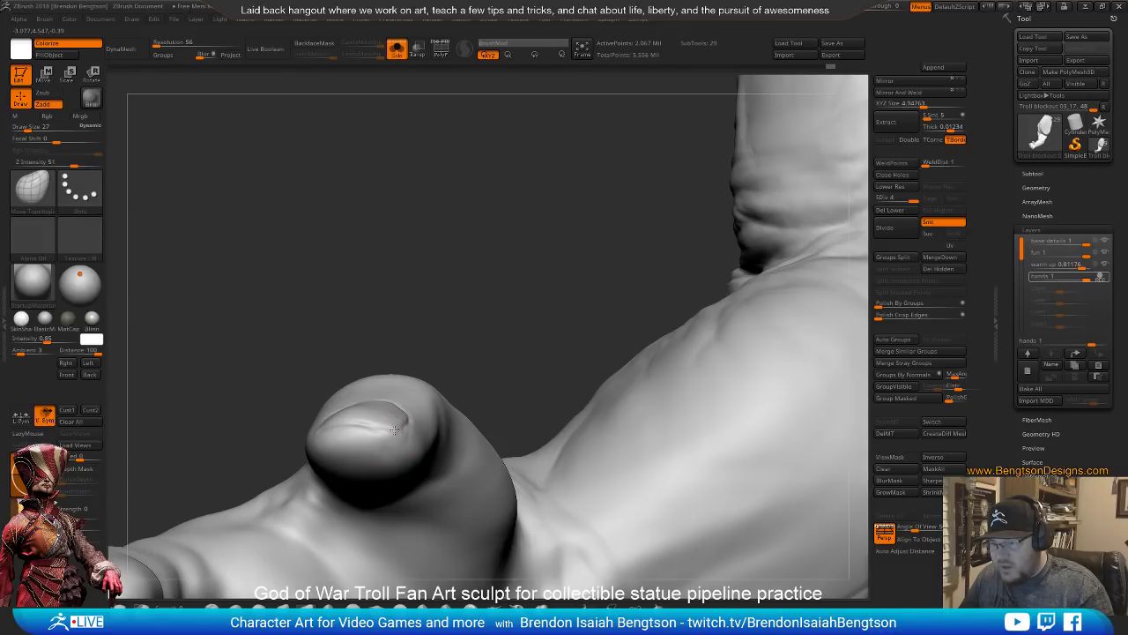
drag(403, 344, 388, 428)
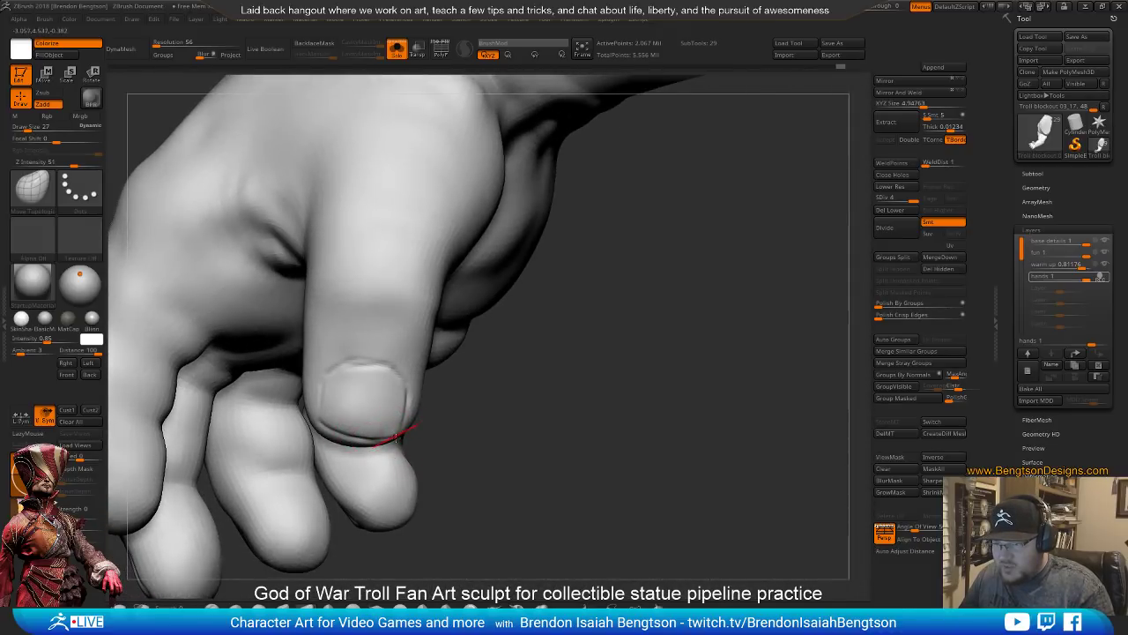
drag(448, 456, 393, 445)
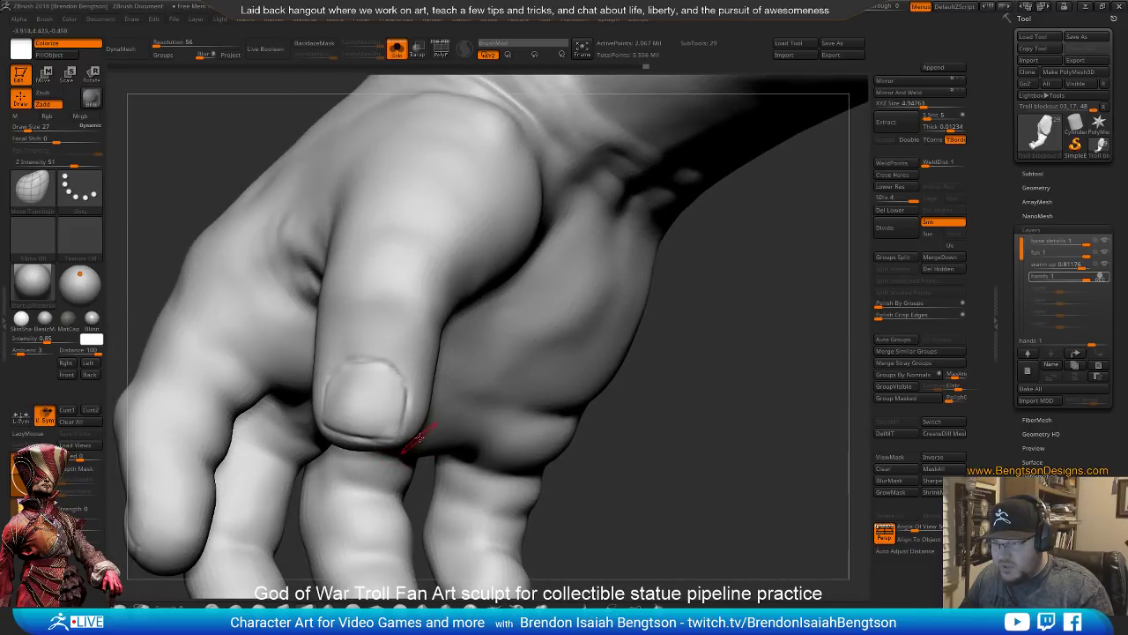
key(space)
drag(419, 403, 426, 403)
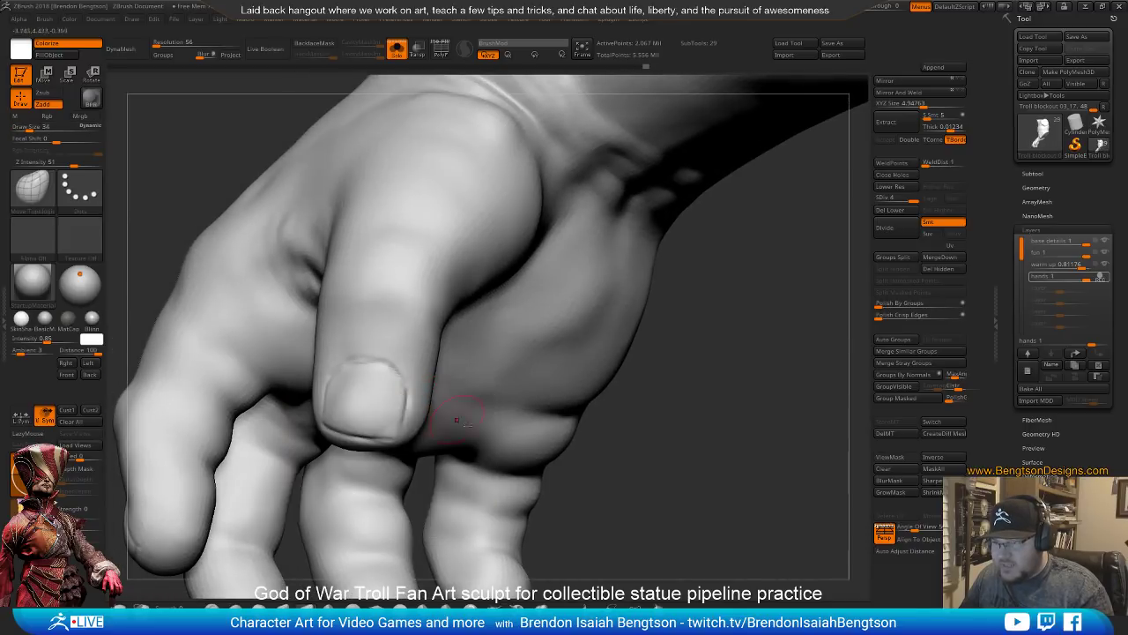
Carve the thumbnail's cuticle and front edge with the DamStandard brush at draw size 34, smoothing the front edge
drag(548, 496, 593, 516)
key(b)
key(d)
key(s)
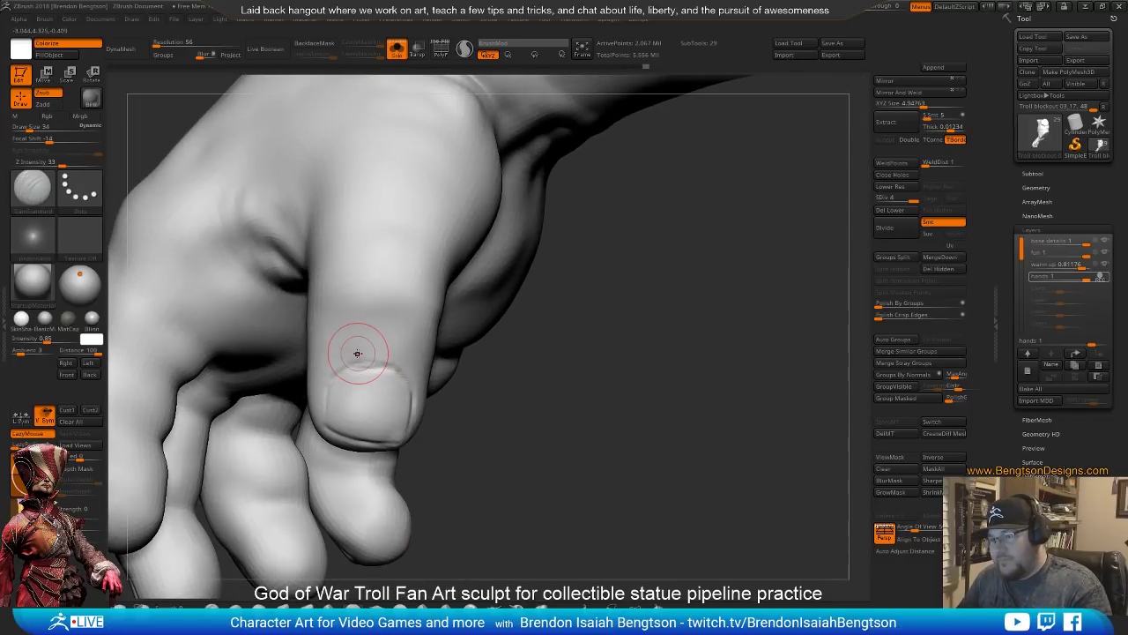
drag(630, 374, 449, 401)
drag(359, 363, 542, 353)
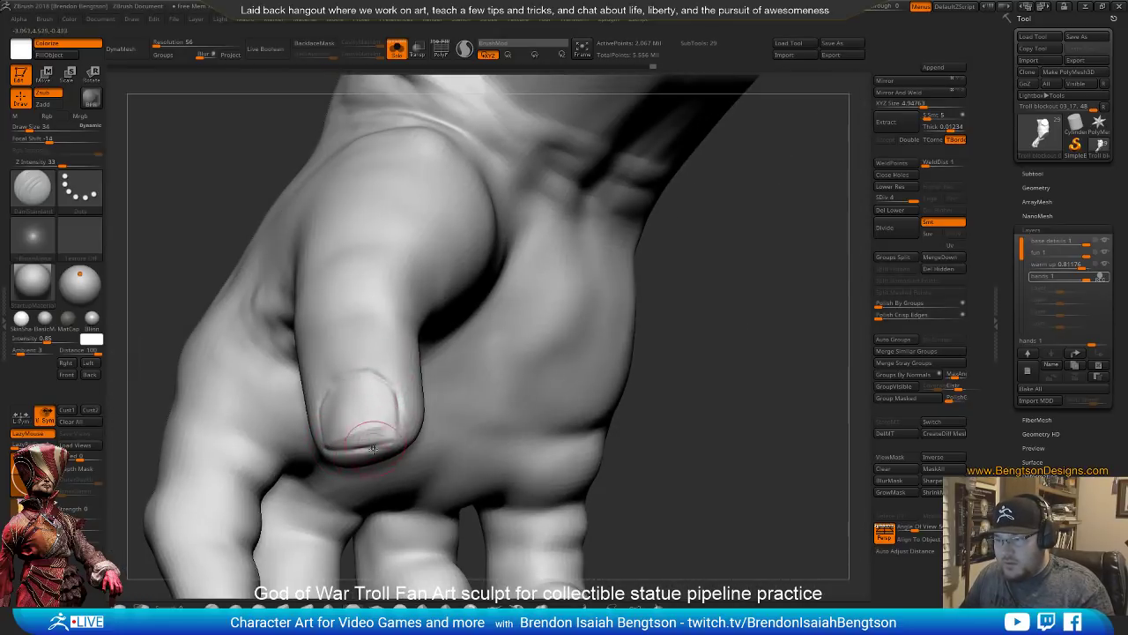
shift+drag(347, 454, 378, 440)
right_drag(476, 399, 657, 446)
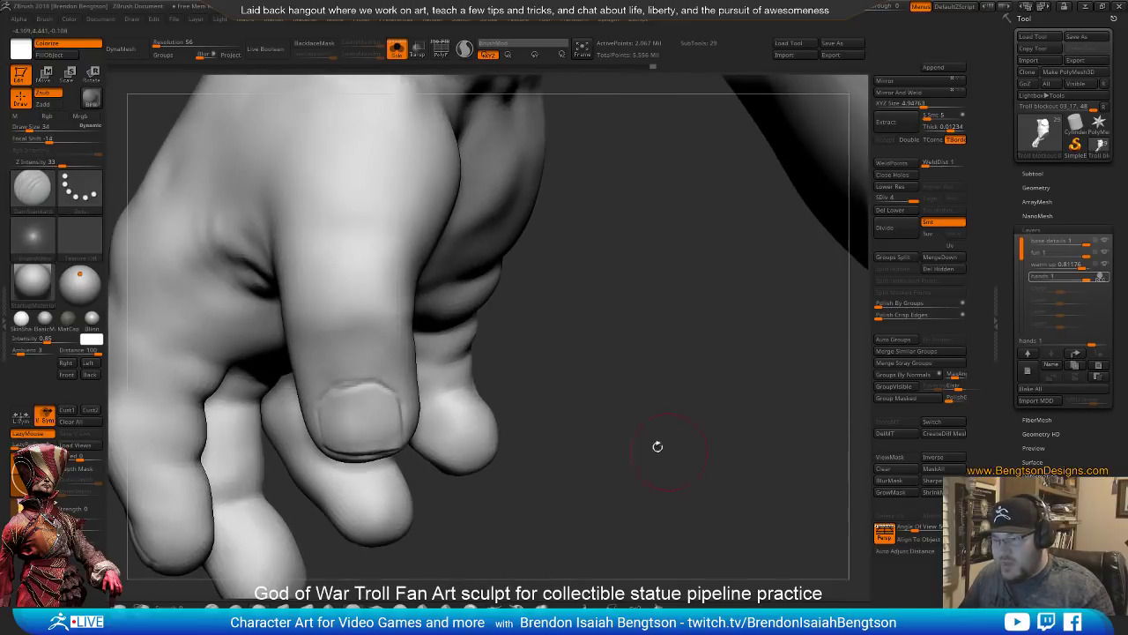
Build up the thumbnail's surface and the skin fold behind its cuticle with the ClayBuildup brush at draw sizes 17 and 21
key(b)
key(c)
key(b)
key(space)
click(376, 394)
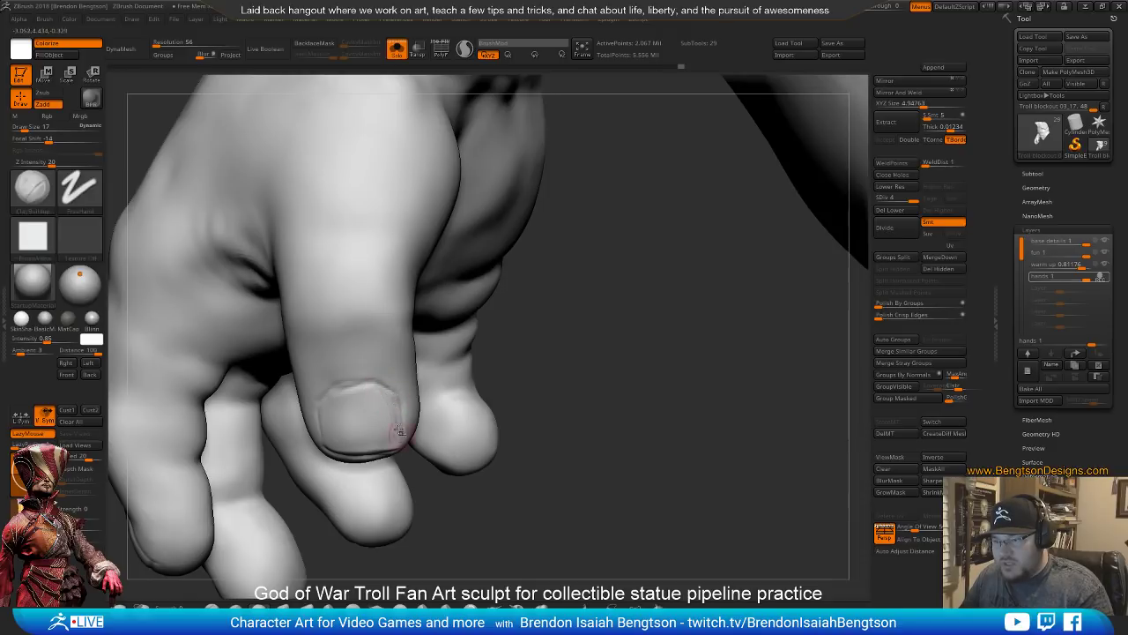
drag(537, 329, 622, 330)
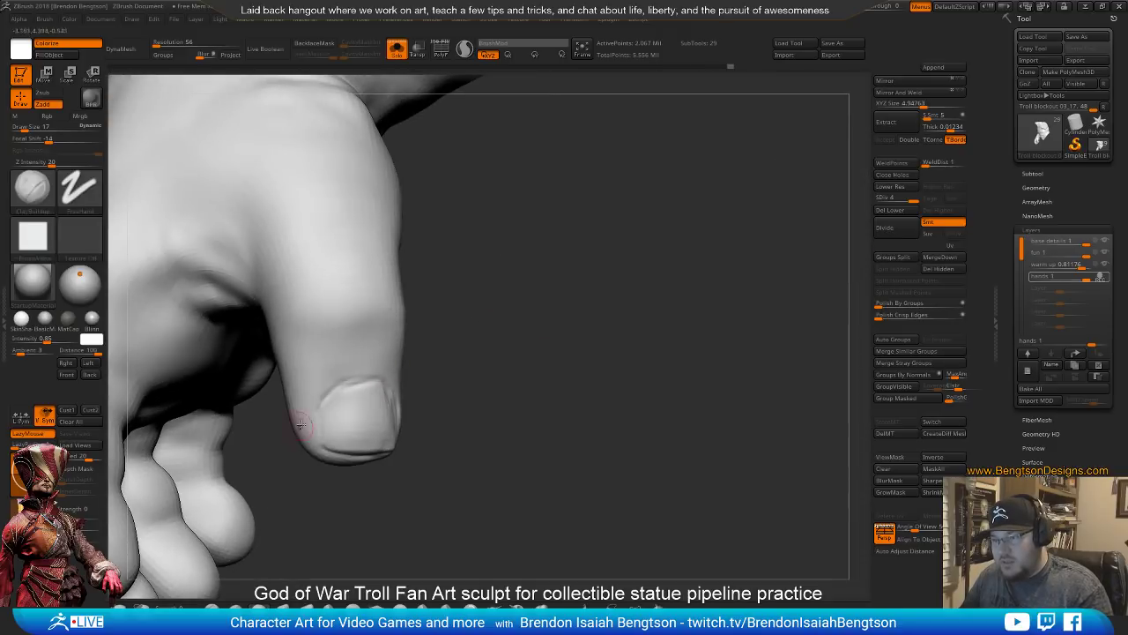
key(space)
click(317, 409)
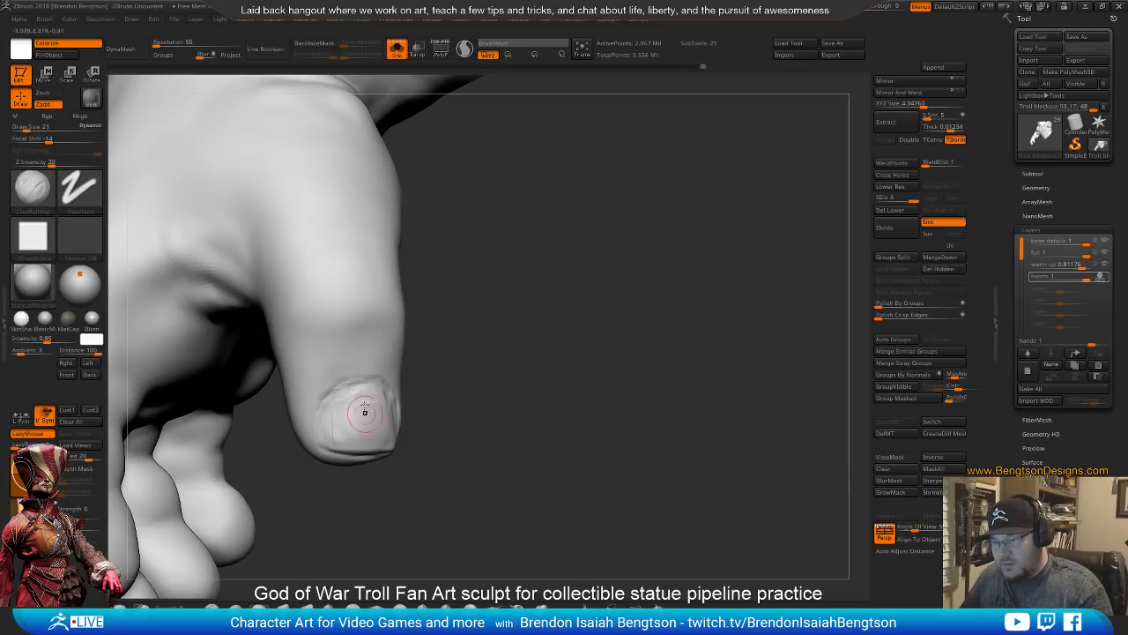
drag(382, 411, 385, 411)
mouse_move(463, 382)
mouse_down()
mouse_move(375, 365)
mouse_move(386, 370)
mouse_up()
mouse_move(386, 370)
mouse_down()
mouse_move(360, 363)
mouse_move(355, 372)
mouse_up()
drag(355, 372, 409, 389)
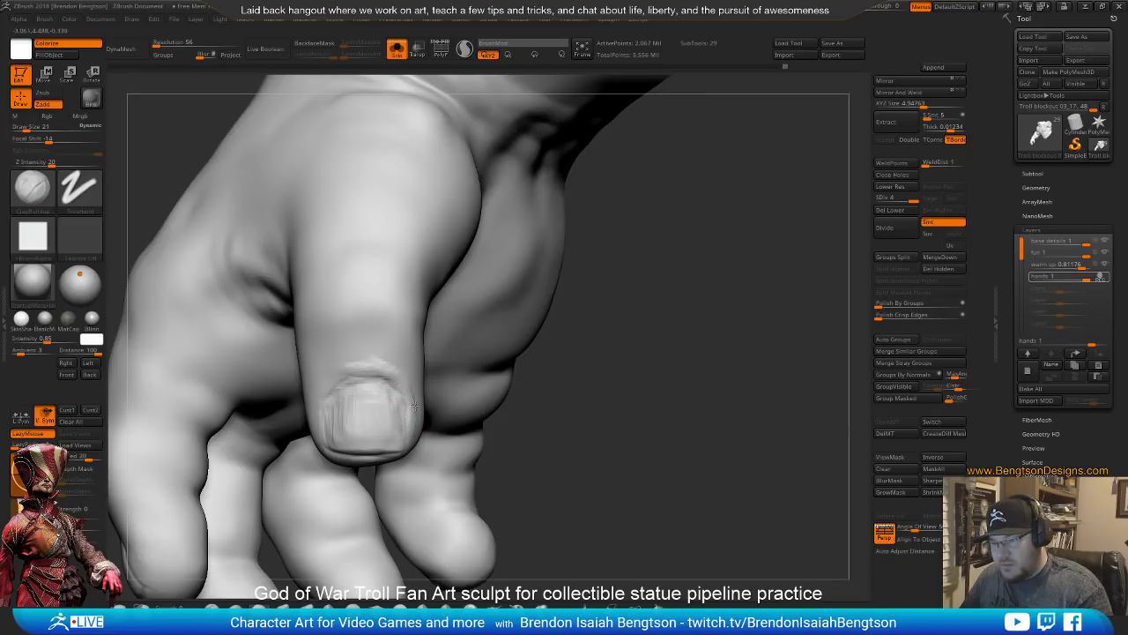
Carve a diagonal skin crease above the thumbnail with the DamStandard brush at draw size 17
mouse_move(534, 450)
mouse_down()
mouse_move(556, 380)
mouse_move(571, 379)
mouse_up()
key(b)
key(d)
key(s)
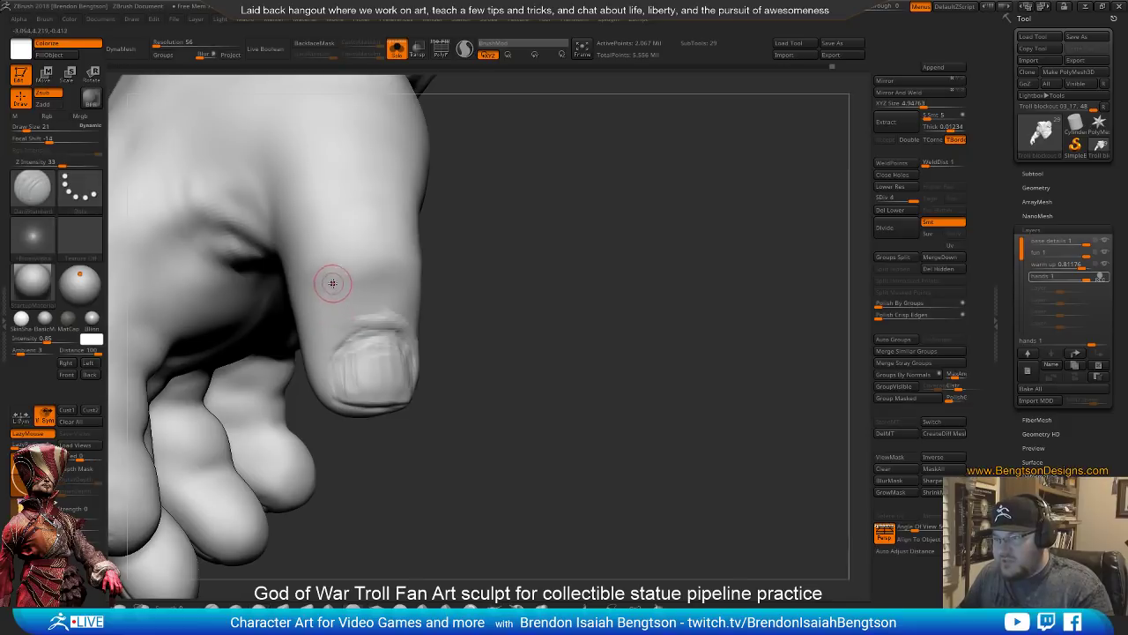
key(space)
click(332, 272)
drag(320, 330, 321, 335)
key(space)
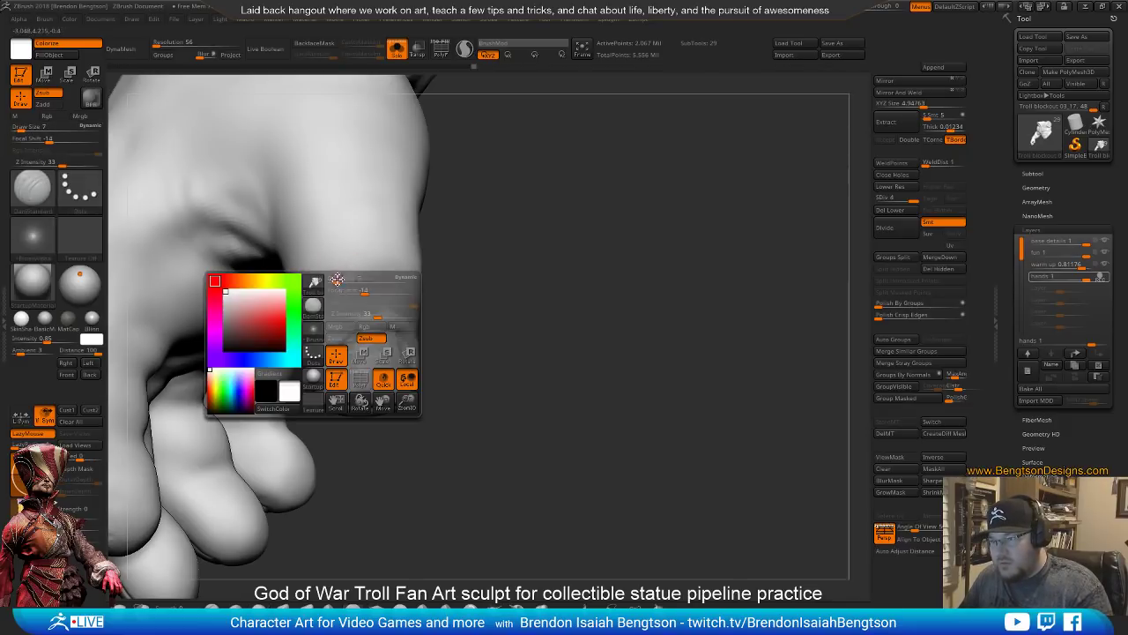
click(340, 275)
drag(360, 253, 329, 327)
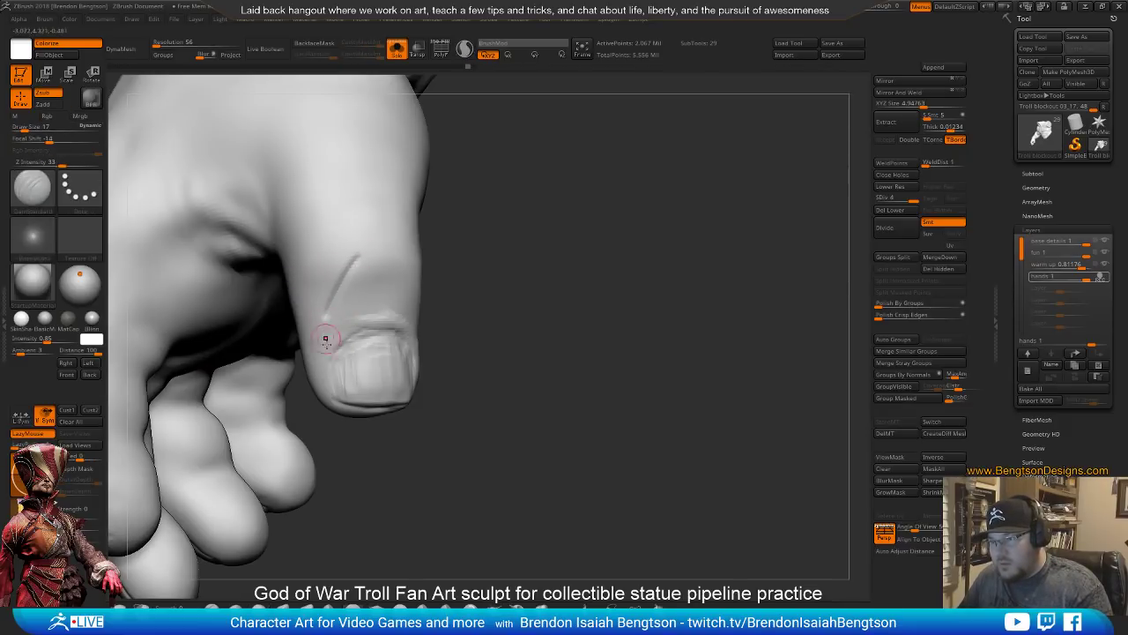
drag(452, 272, 493, 242)
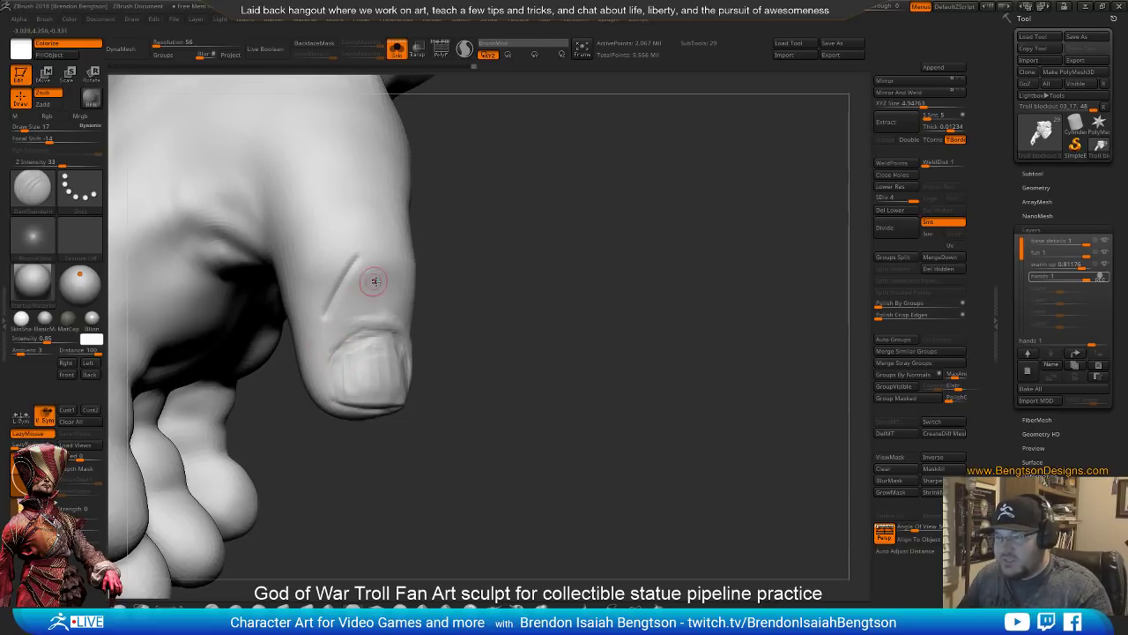
Try building up skin folds around the diagonal crease above the thumbnail with ClayBuildup at draw size 17, smoothing them
key(b)
key(c)
key(b)
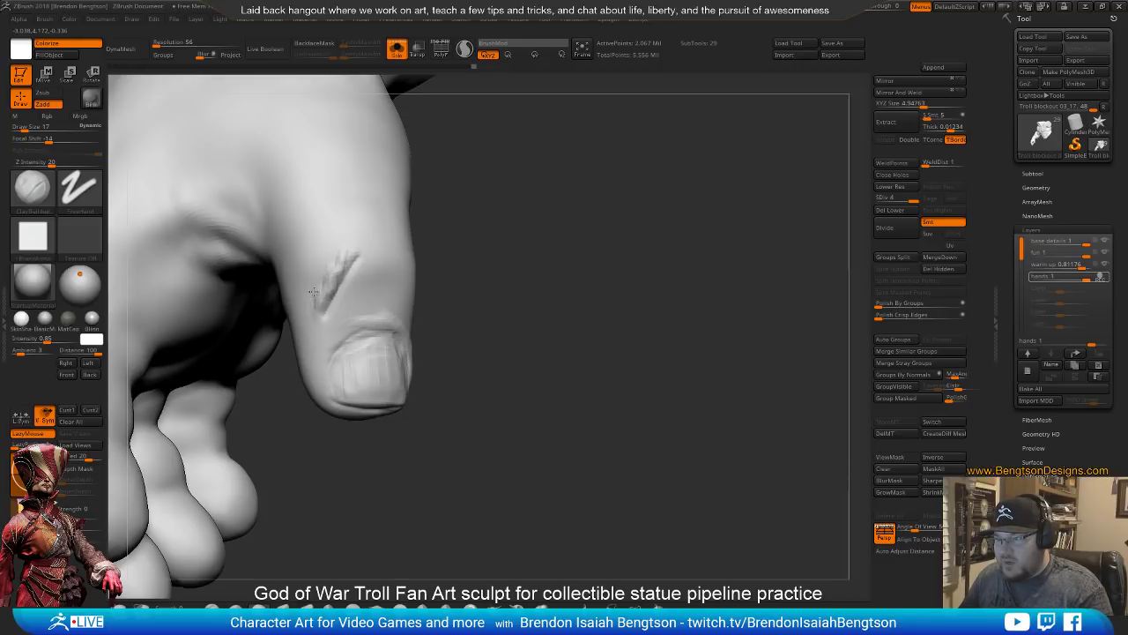
drag(328, 265, 328, 289)
drag(359, 246, 358, 254)
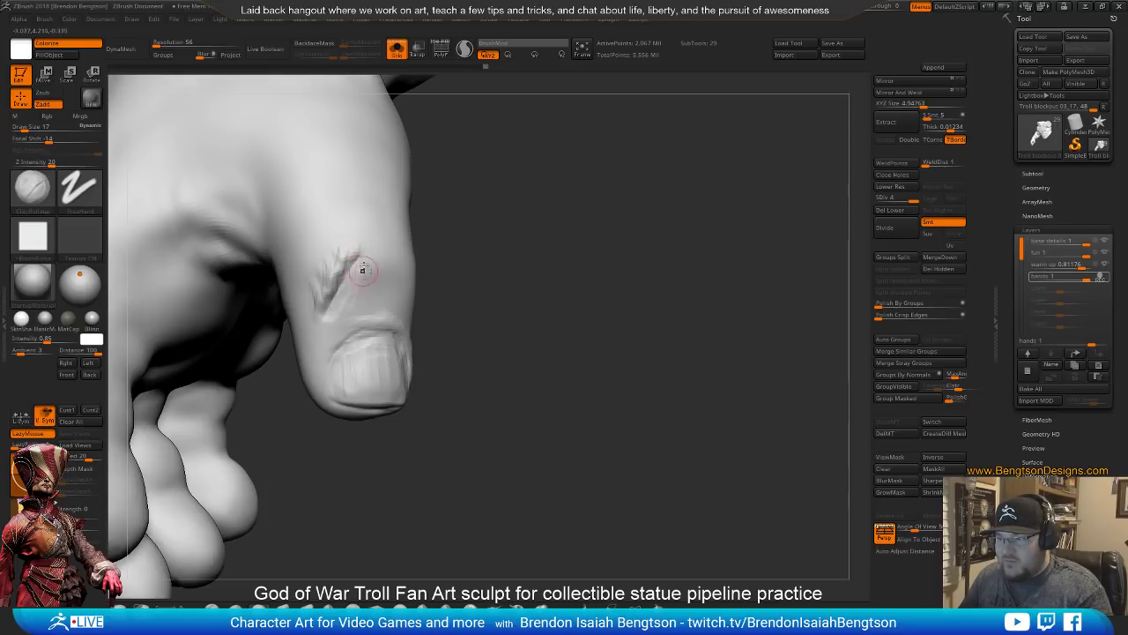
key(shift)
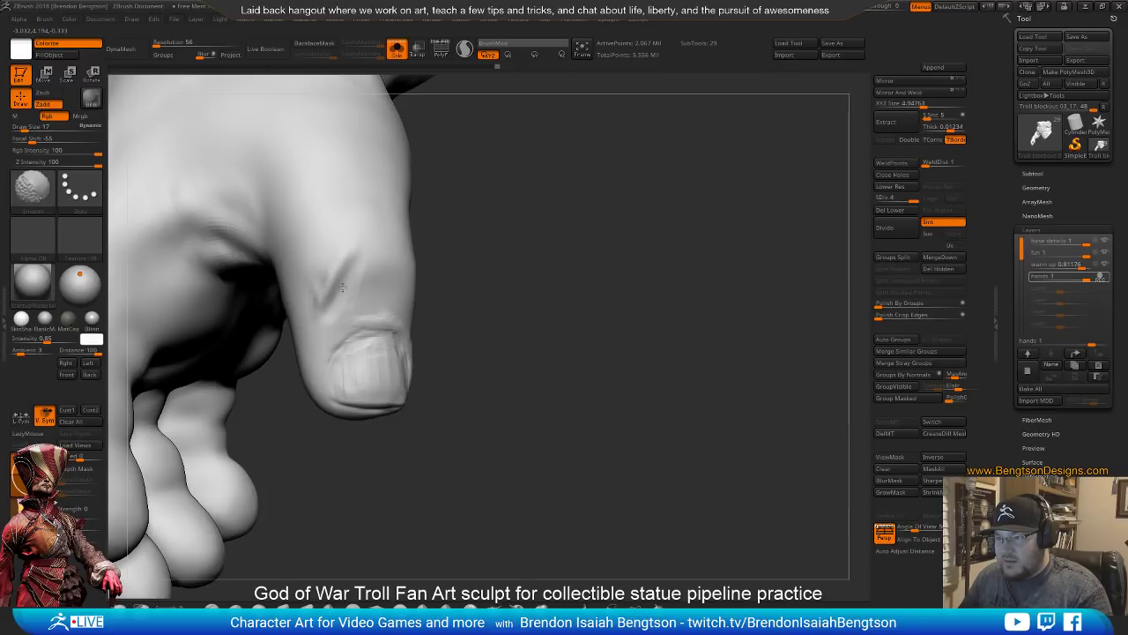
Undo the clay strokes and the diagonal skin crease above the thumbnail
mouse_move(476, 344)
mouse_down()
mouse_move(538, 389)
mouse_move(513, 378)
mouse_up()
key(ctrl)
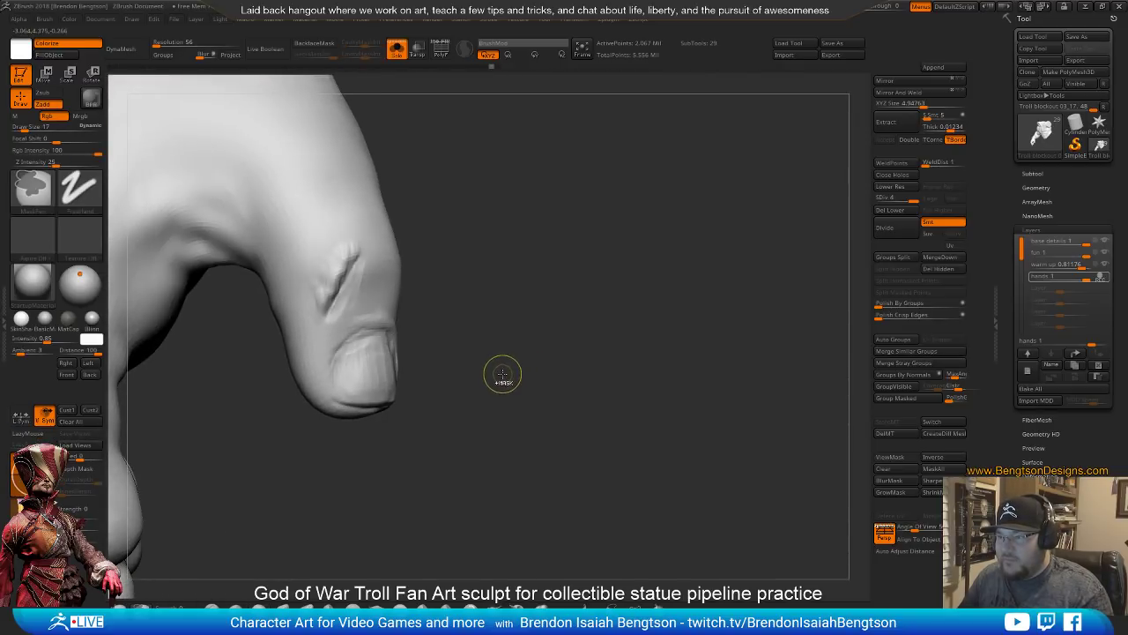
key(ctrl+z)
key(ctrl+z)
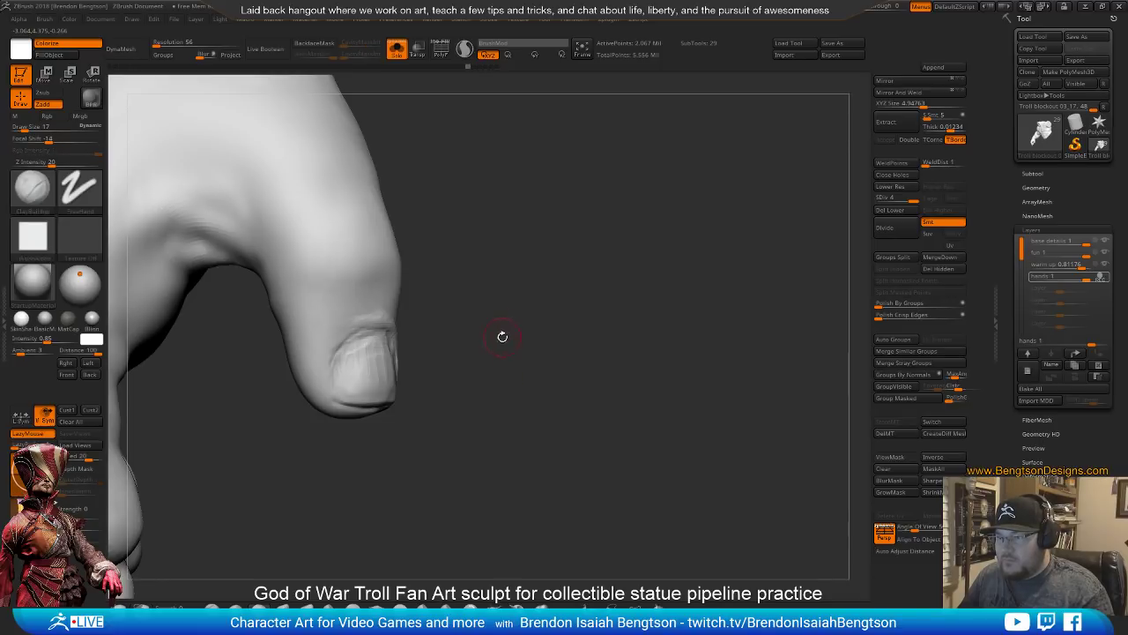
Build up the skin behind the thumbnail's cuticle and along its side with the ClayBuildup brush at draw size 25
mouse_move(503, 336)
mouse_down()
mouse_move(360, 303)
mouse_move(361, 325)
mouse_up()
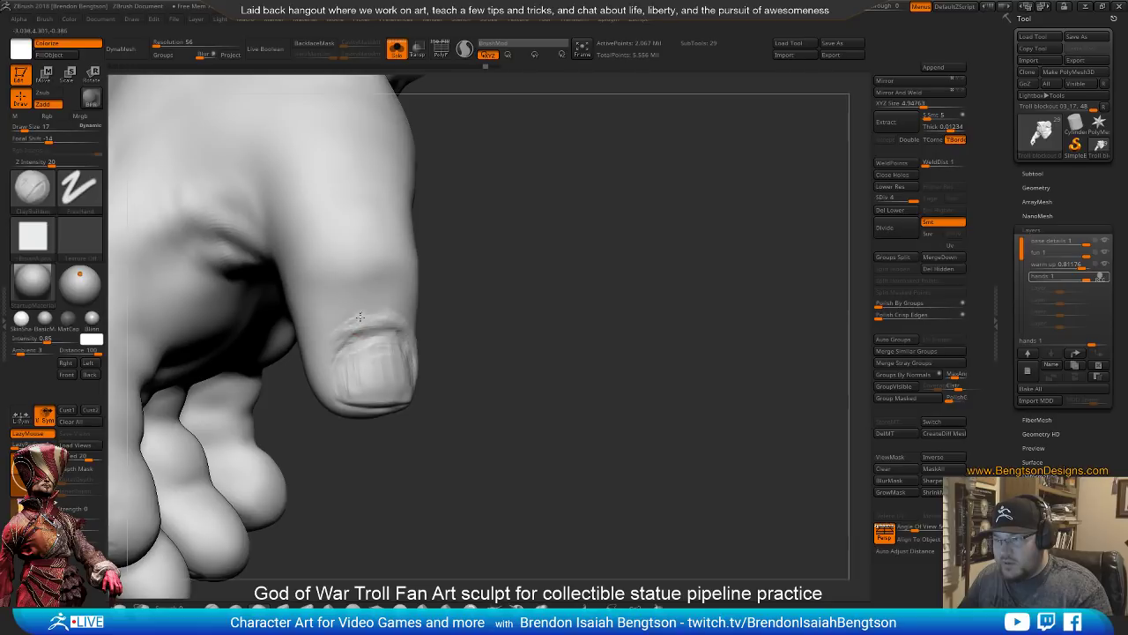
key(space)
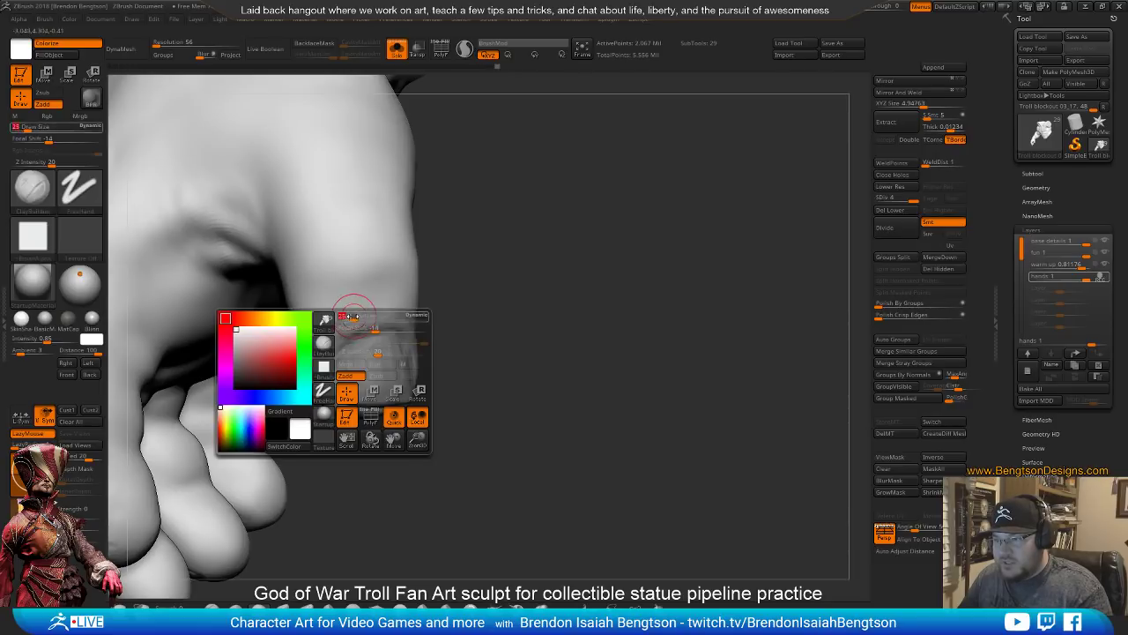
mouse_move(379, 316)
mouse_down()
mouse_move(360, 308)
mouse_move(317, 362)
mouse_move(325, 391)
mouse_move(330, 326)
mouse_move(324, 339)
mouse_up()
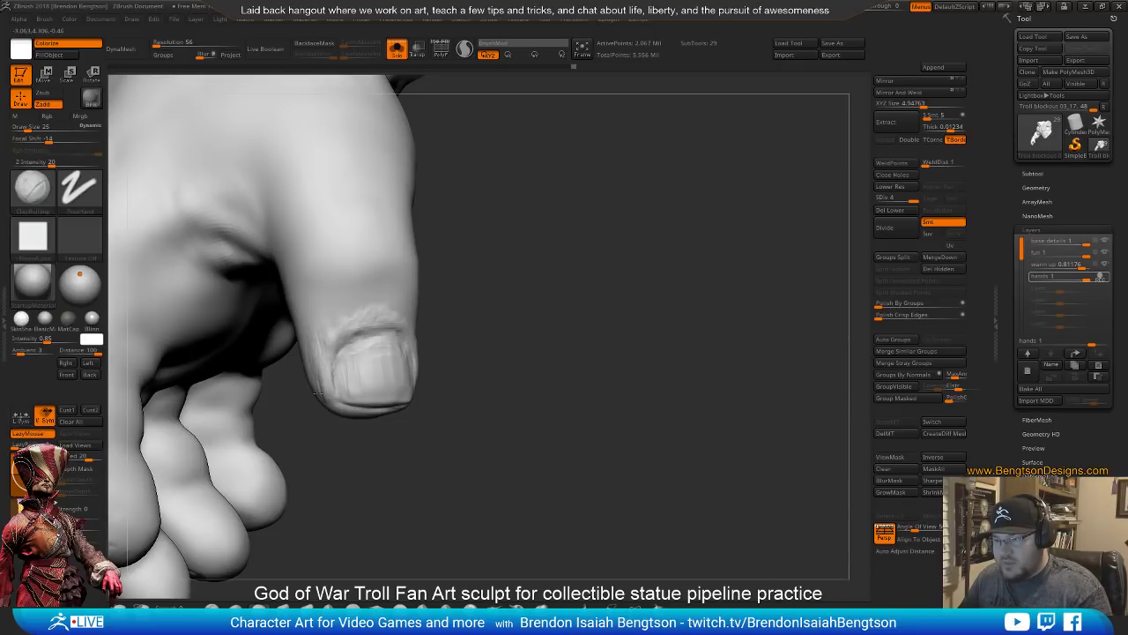
mouse_move(320, 402)
mouse_down()
mouse_move(361, 379)
mouse_move(346, 385)
mouse_up()
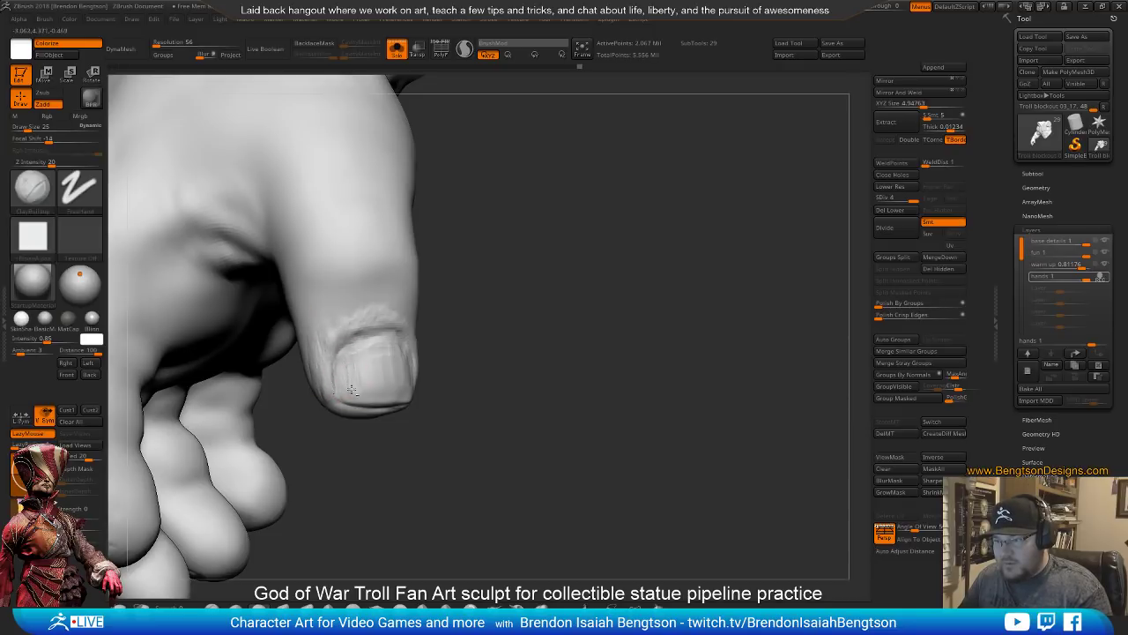
Smooth the thumbnail's surface and the skin around its cuticle, lowering the Smooth brush's Z Intensity to 36
key(b)
key(s)
key(t)
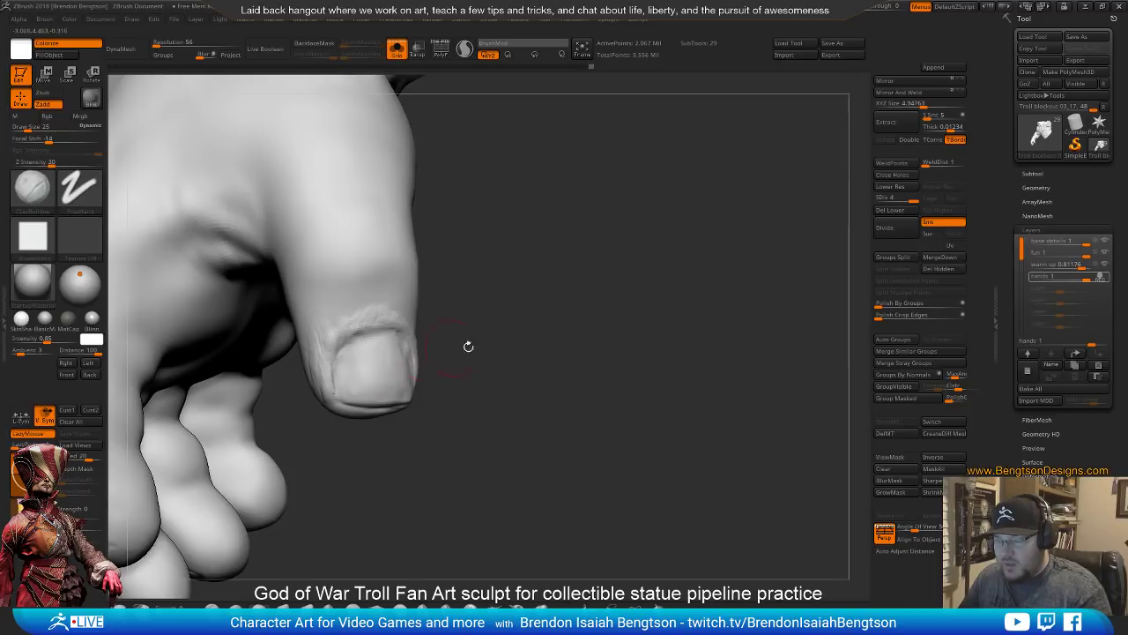
drag(468, 340, 391, 370)
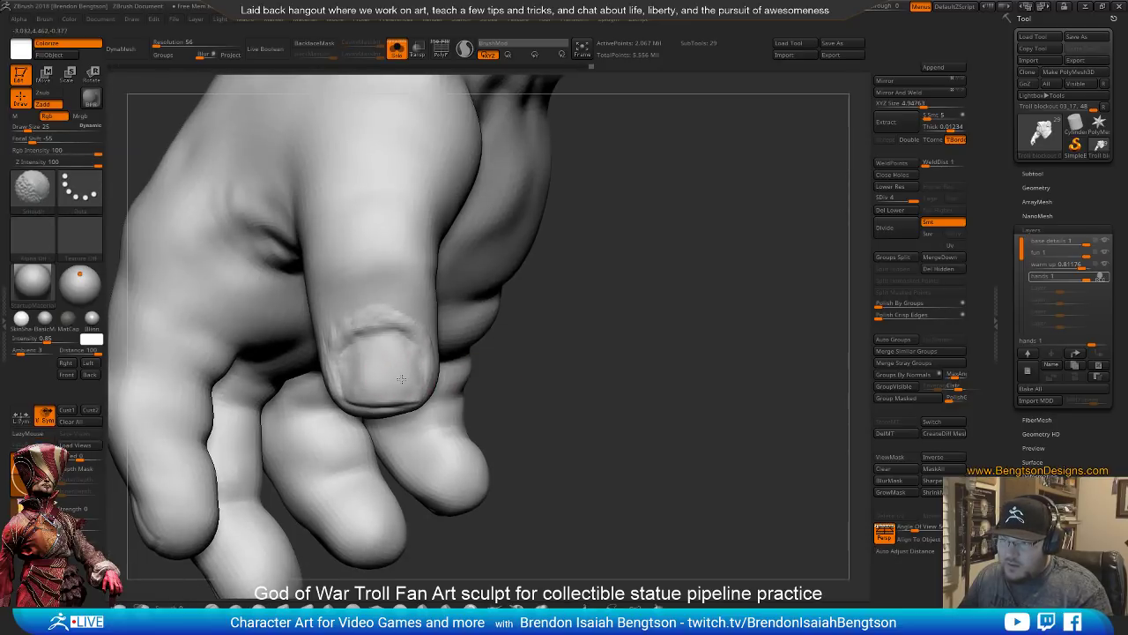
drag(366, 360, 362, 375)
key(space)
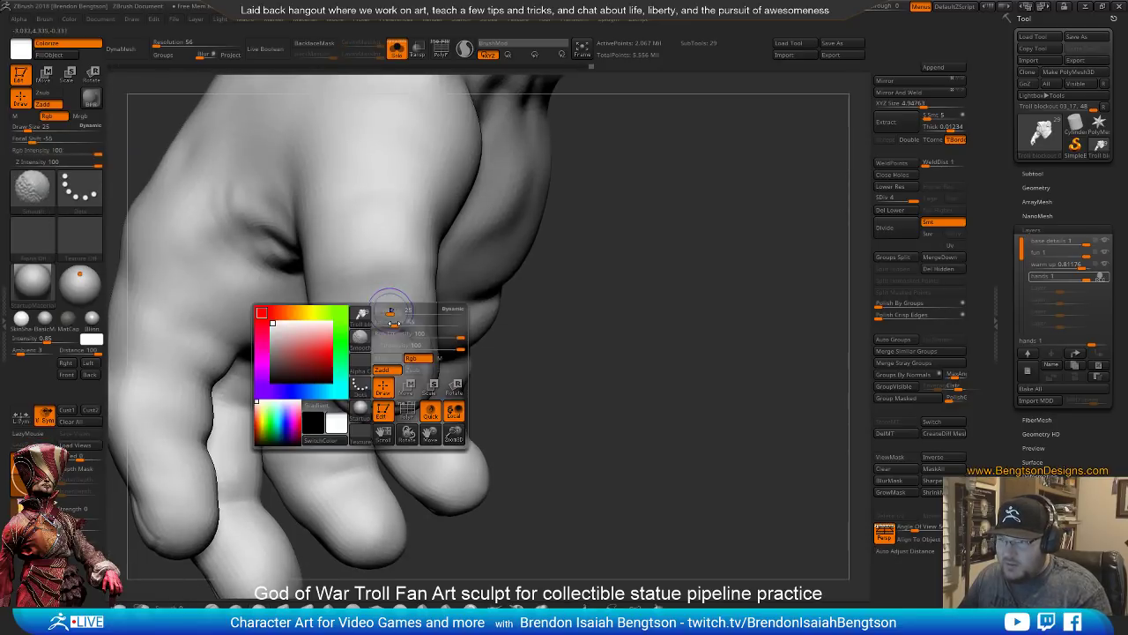
drag(424, 344, 428, 345)
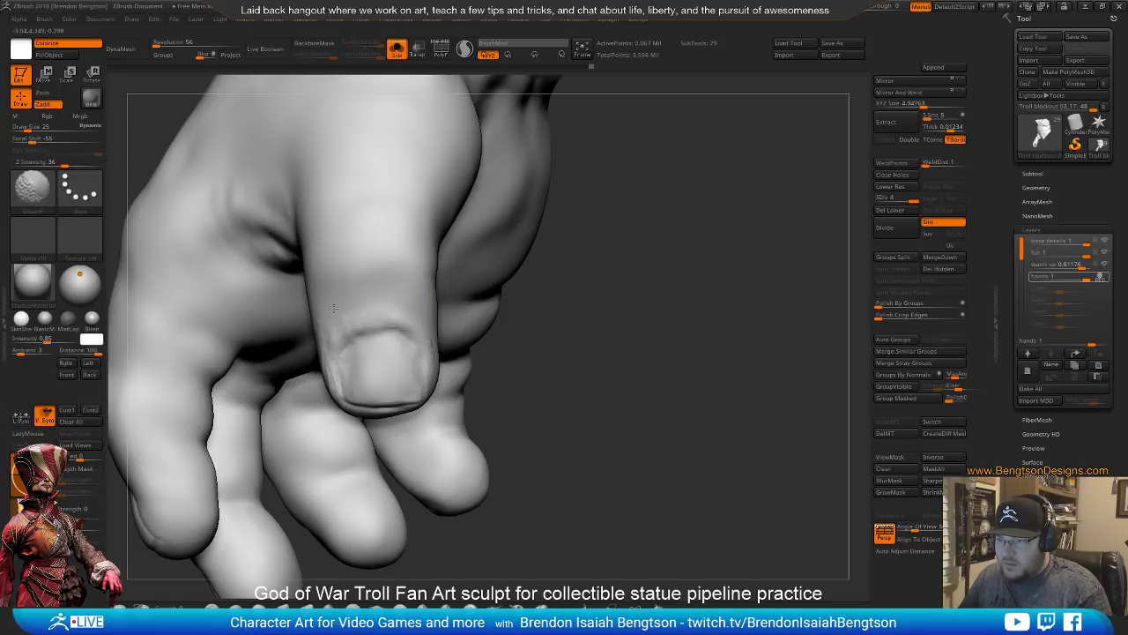
drag(486, 370, 410, 370)
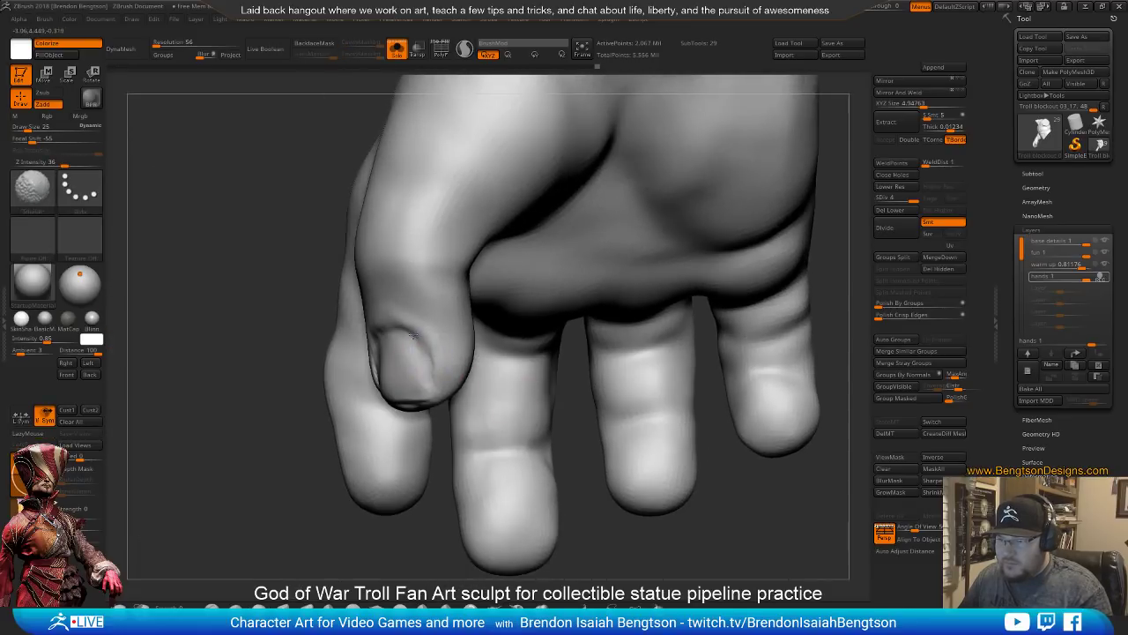
ctrl+right_drag(383, 532, 378, 297)
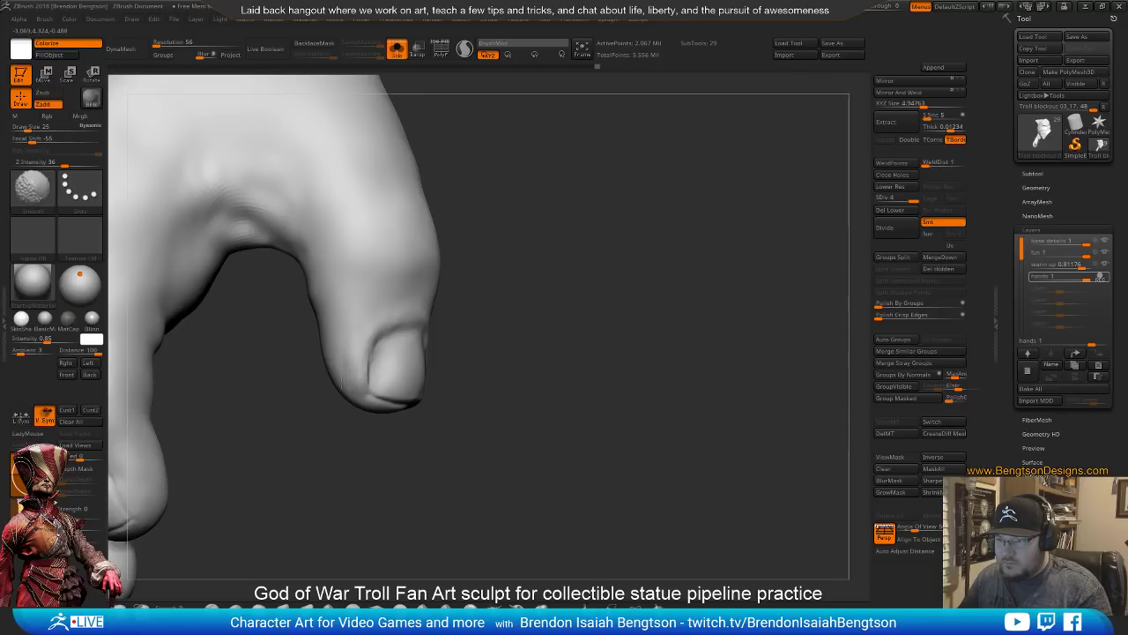
ctrl+right_drag(406, 340, 401, 423)
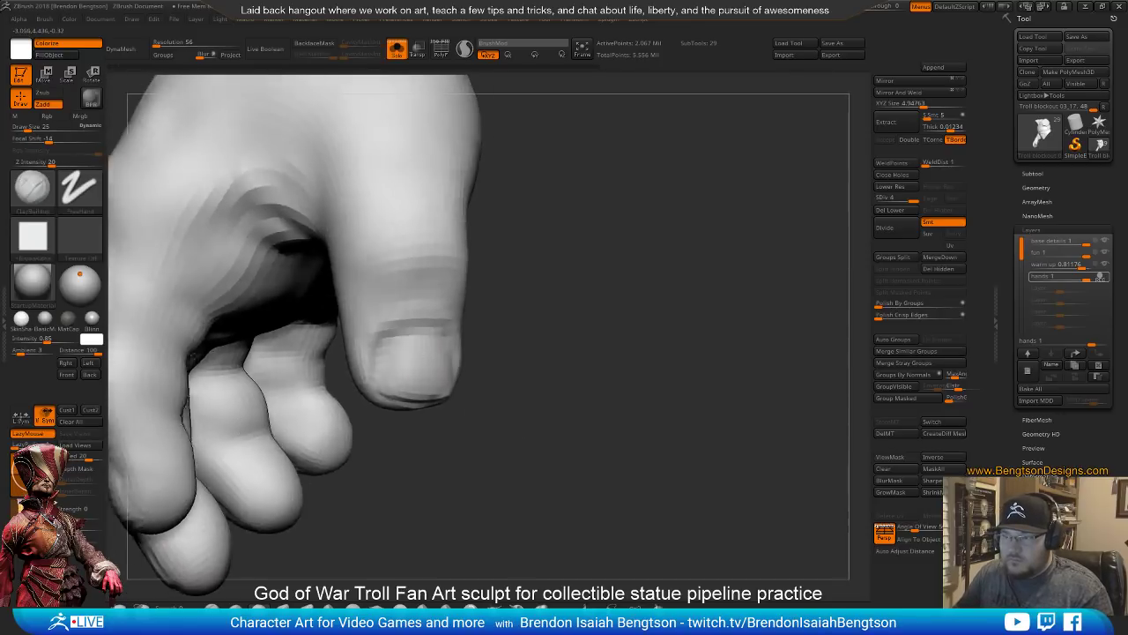
Carve the thumbnail's cuticle line and its rear corner with the DamStandard brush at draw size 14
key(space)
drag(392, 333, 376, 348)
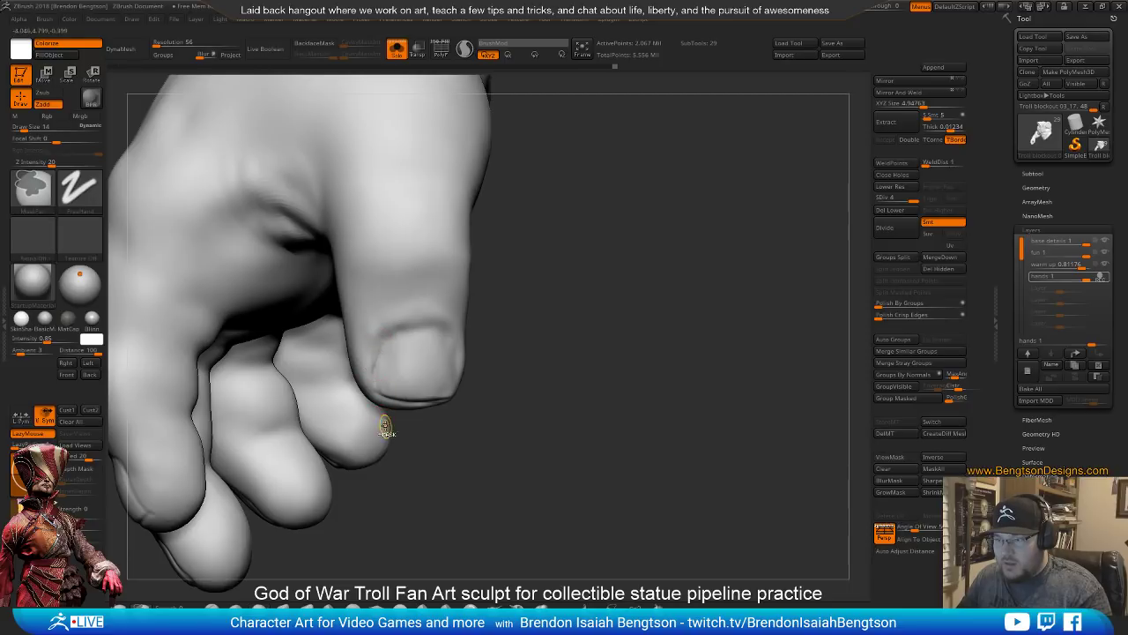
key(b)
key(s)
key(t)
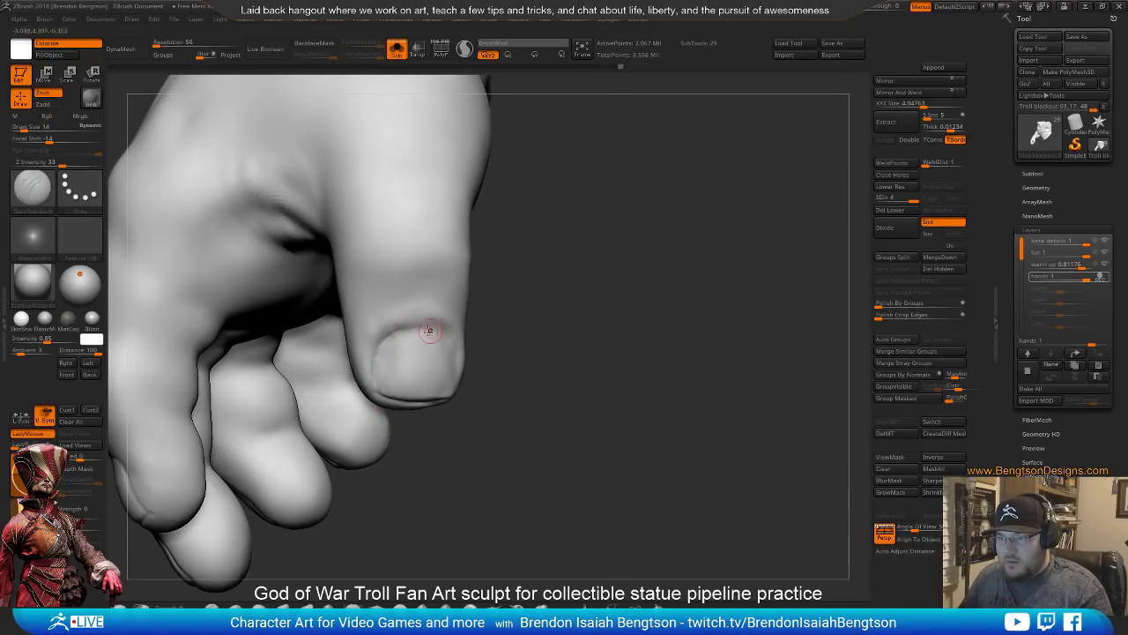
drag(428, 330, 435, 328)
drag(542, 366, 503, 352)
drag(444, 330, 453, 339)
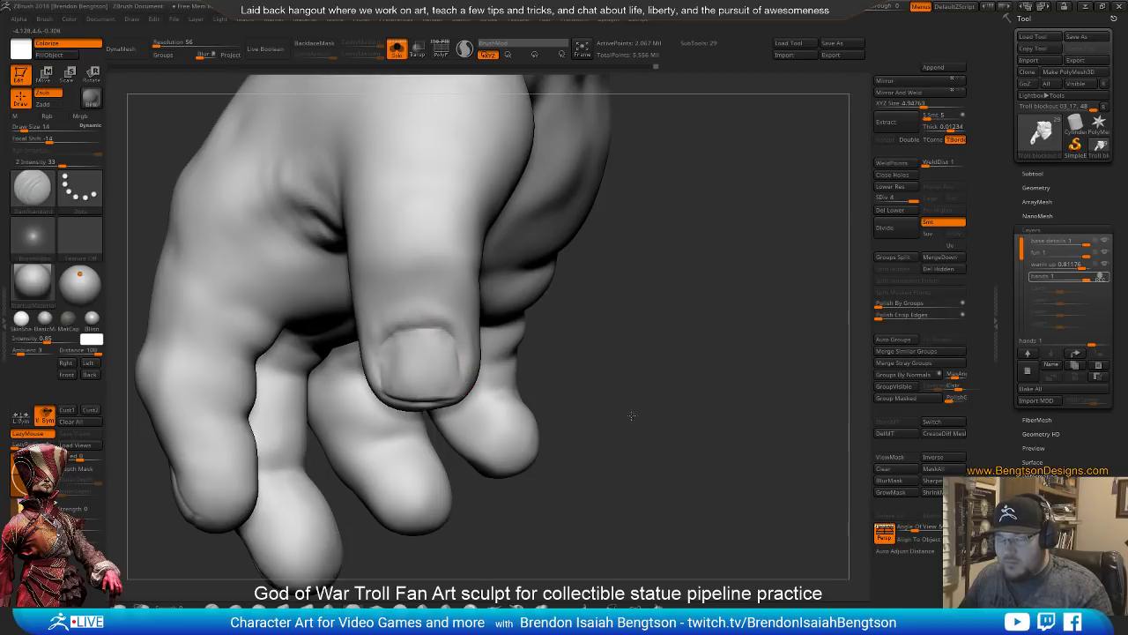
Reshape the thumb tip and the thumbnail's front edge with the Move Topological brush at draw size 34
mouse_move(631, 415)
alt+mouse_down()
mouse_move(519, 282)
mouse_move(571, 444)
mouse_move(547, 436)
mouse_move(456, 331)
mouse_move(564, 437)
alt+mouse_up()
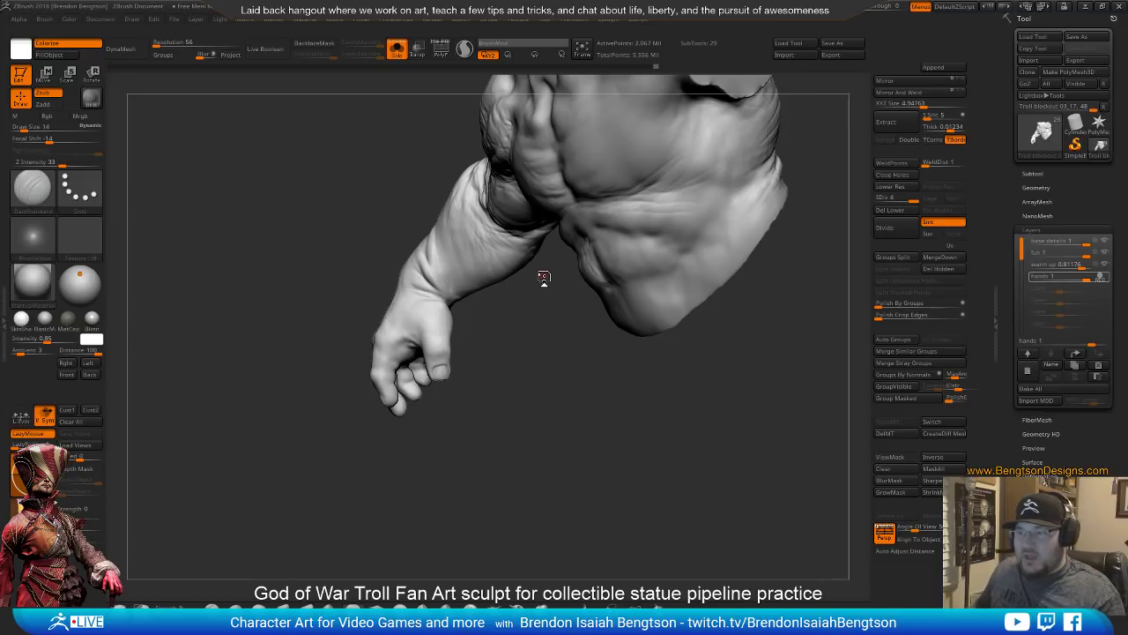
mouse_move(554, 392)
mouse_down()
mouse_move(587, 395)
mouse_move(541, 396)
mouse_move(556, 445)
mouse_move(605, 362)
mouse_move(535, 341)
mouse_move(599, 395)
mouse_move(528, 367)
mouse_move(540, 365)
mouse_up()
key(space)
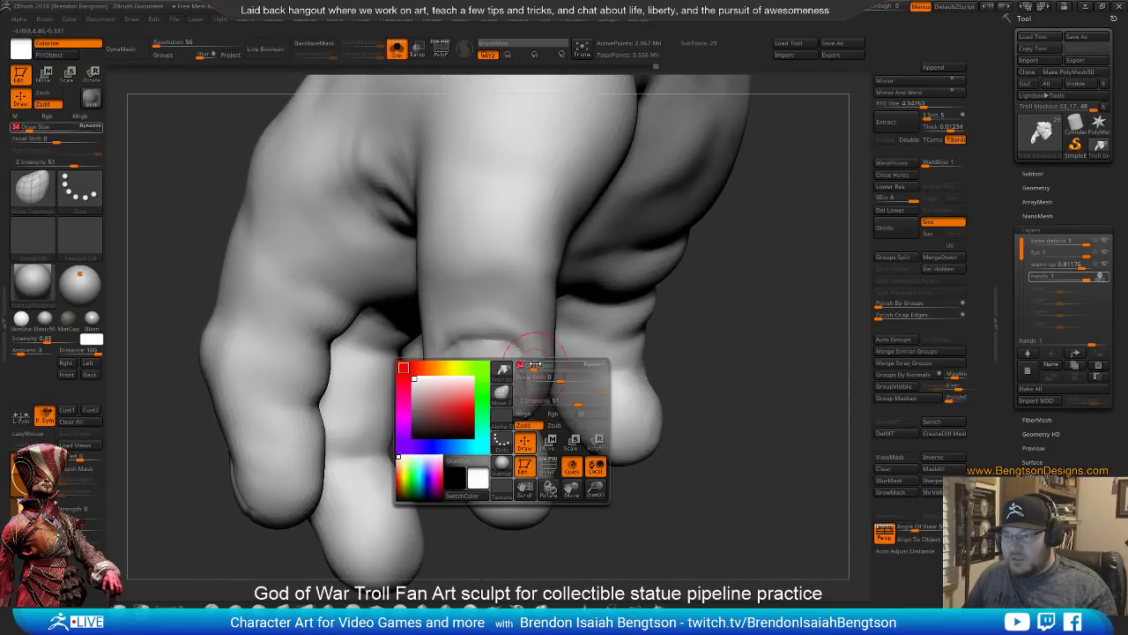
mouse_move(540, 365)
right_down()
mouse_move(572, 340)
mouse_move(554, 344)
right_up()
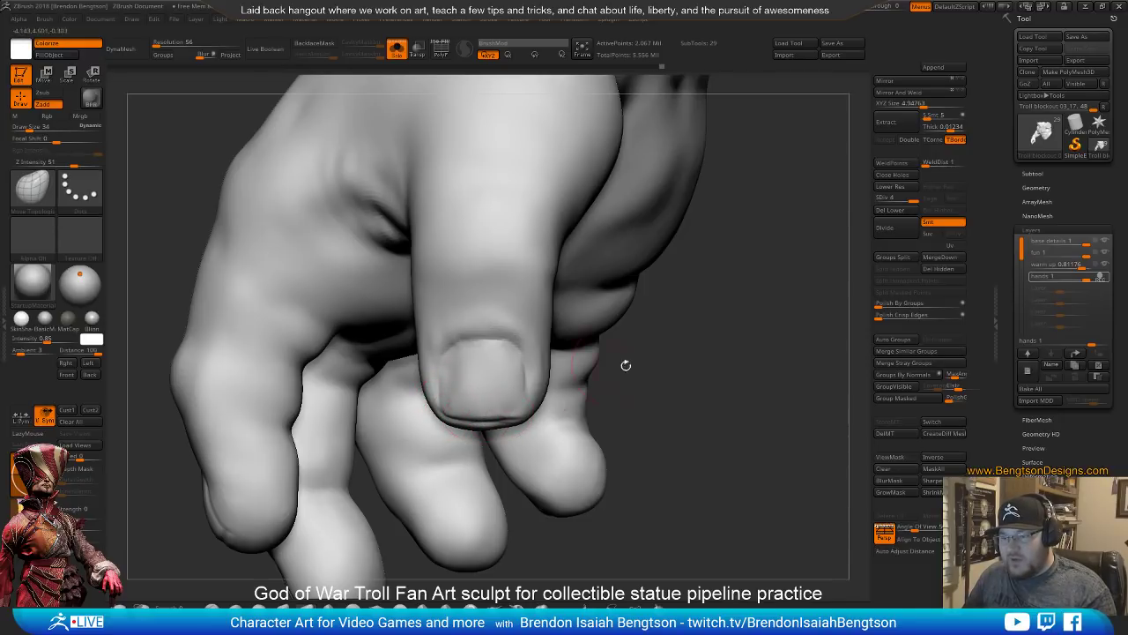
drag(626, 365, 678, 379)
drag(500, 416, 508, 421)
mouse_move(639, 387)
mouse_down()
mouse_move(508, 375)
mouse_move(522, 356)
mouse_up()
Sharpen the thumbnail's side and front edges with the DamStandard brush at draw size 11
key(b)
key(d)
key(s)
key(space)
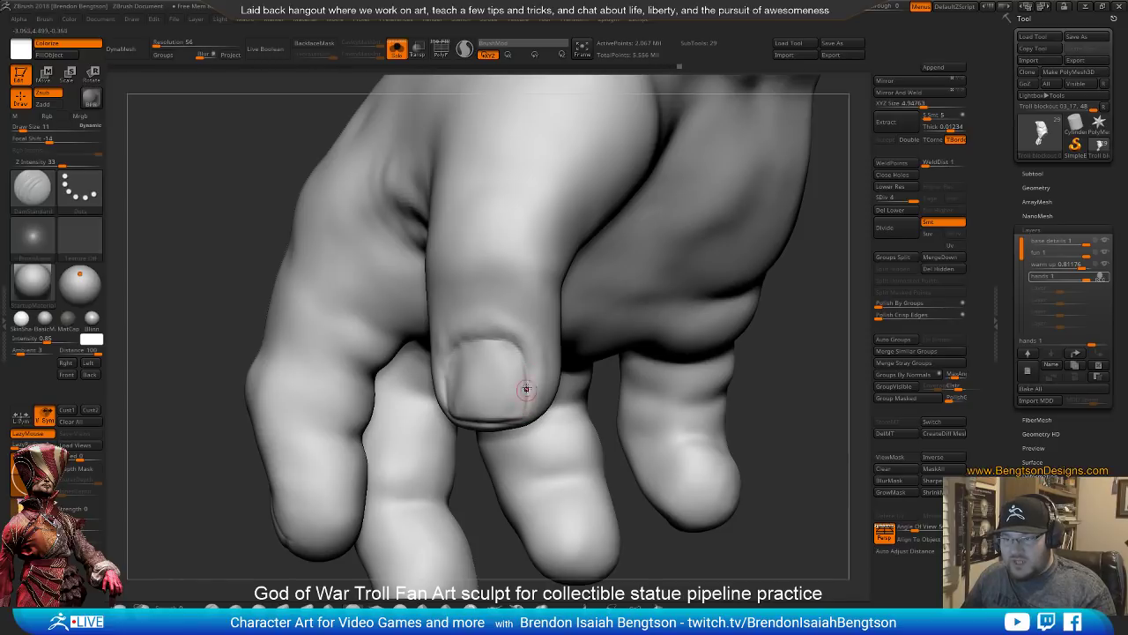
drag(494, 547, 517, 404)
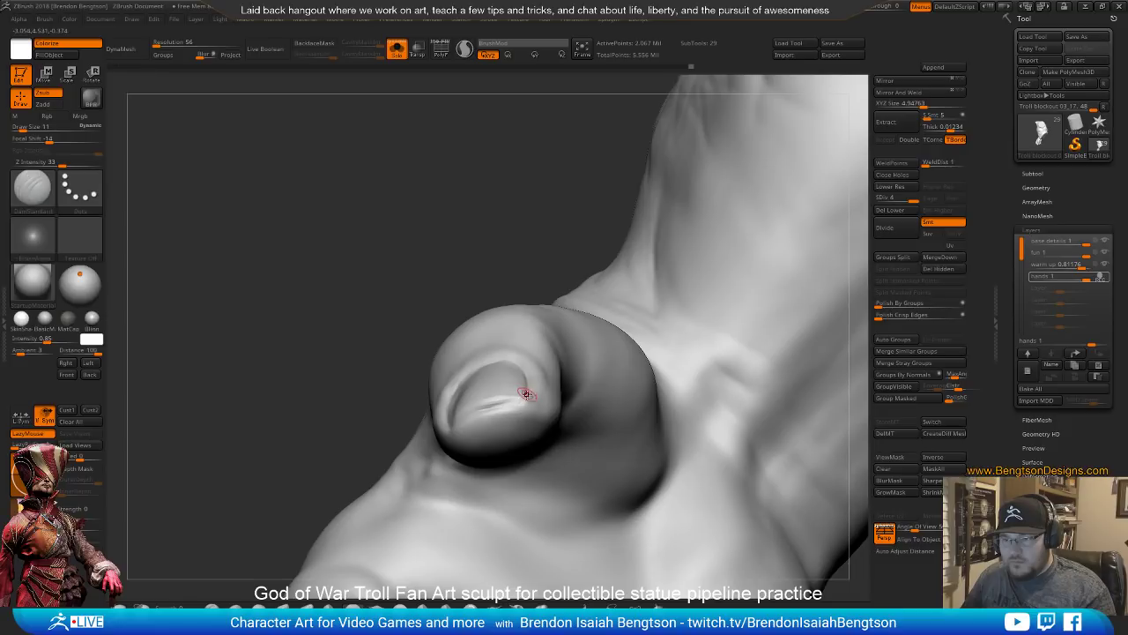
mouse_move(499, 199)
mouse_down()
mouse_move(511, 355)
mouse_move(532, 380)
mouse_up()
Build up the skin along the side of the thumbnail with the ClayBuildup brush at draw size 23
key(b)
key(c)
key(b)
key(space)
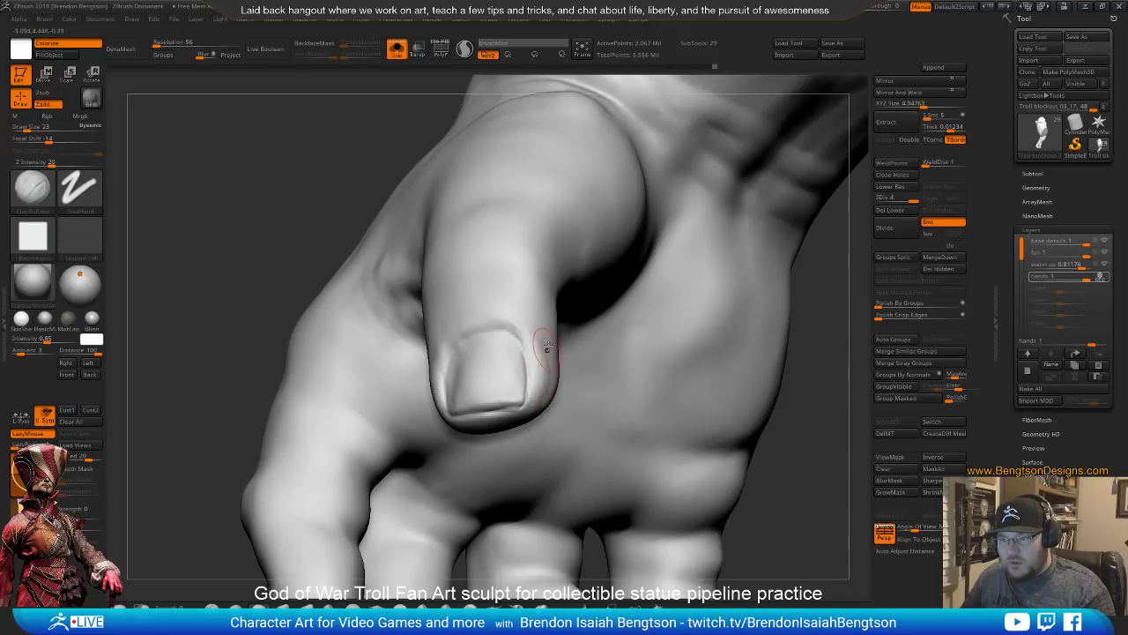
mouse_move(467, 353)
right_down()
mouse_move(509, 421)
mouse_move(511, 320)
right_up()
key(space)
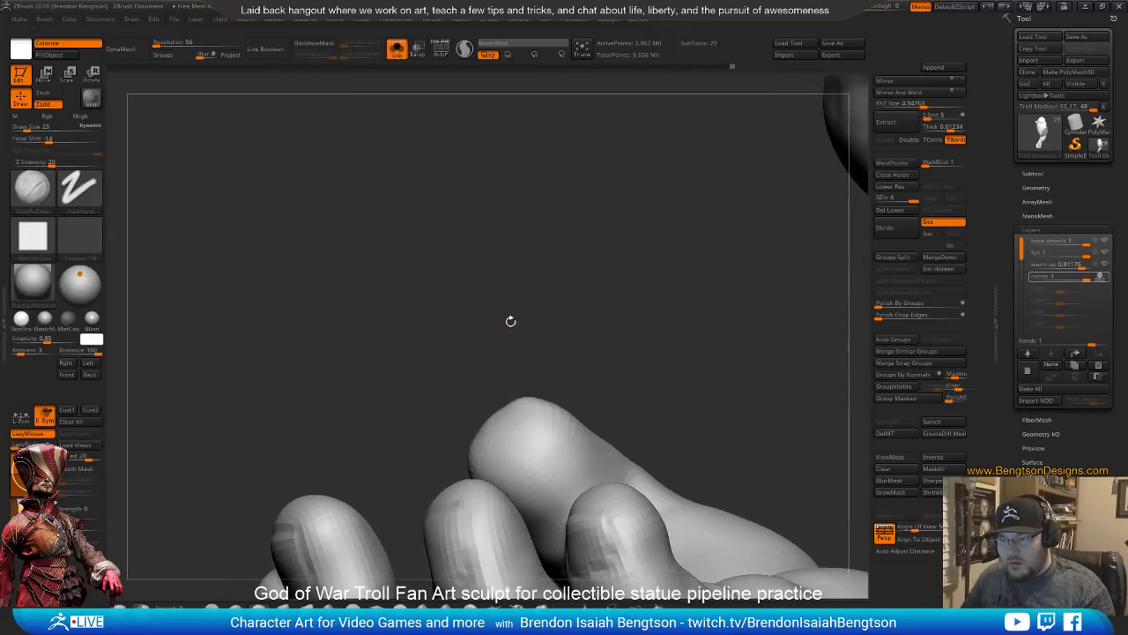
Adjust the overall shape of the thumb tip and thumbnail with the Move Topological brush at draw size 55
key(b)
key(c)
key(b)
key(space)
drag(503, 378, 509, 416)
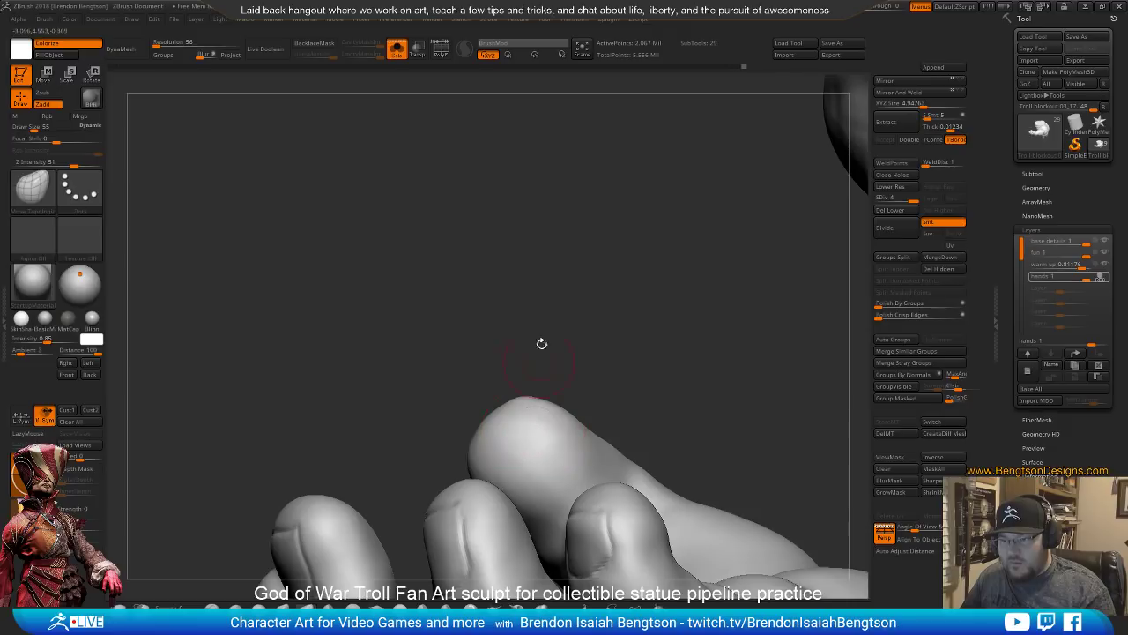
right_drag(541, 342, 691, 436)
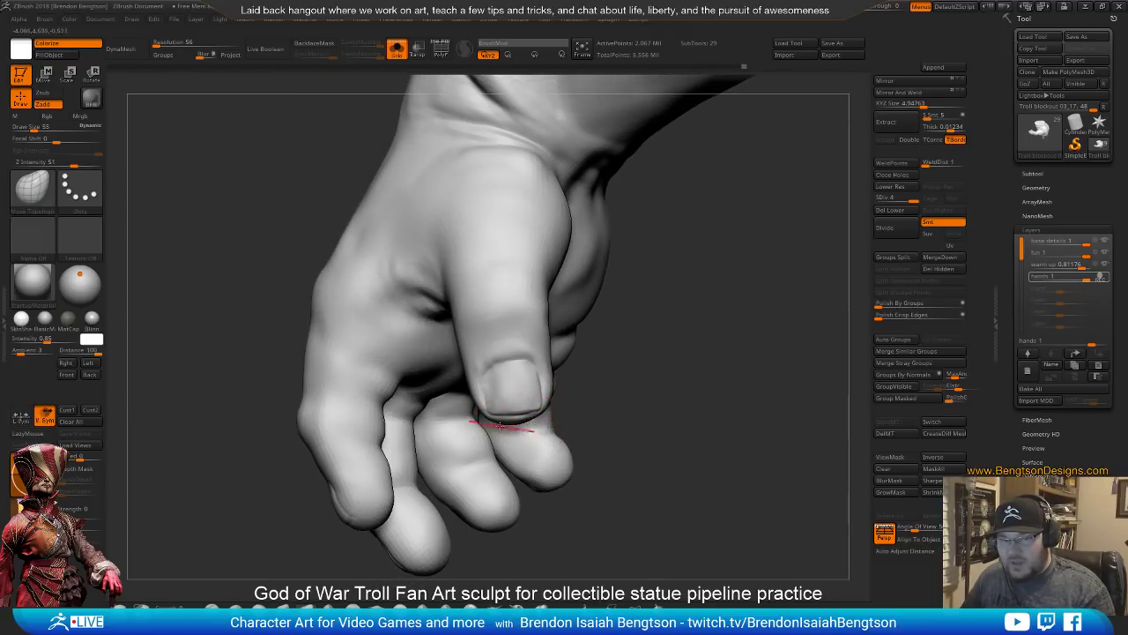
drag(687, 435, 550, 403)
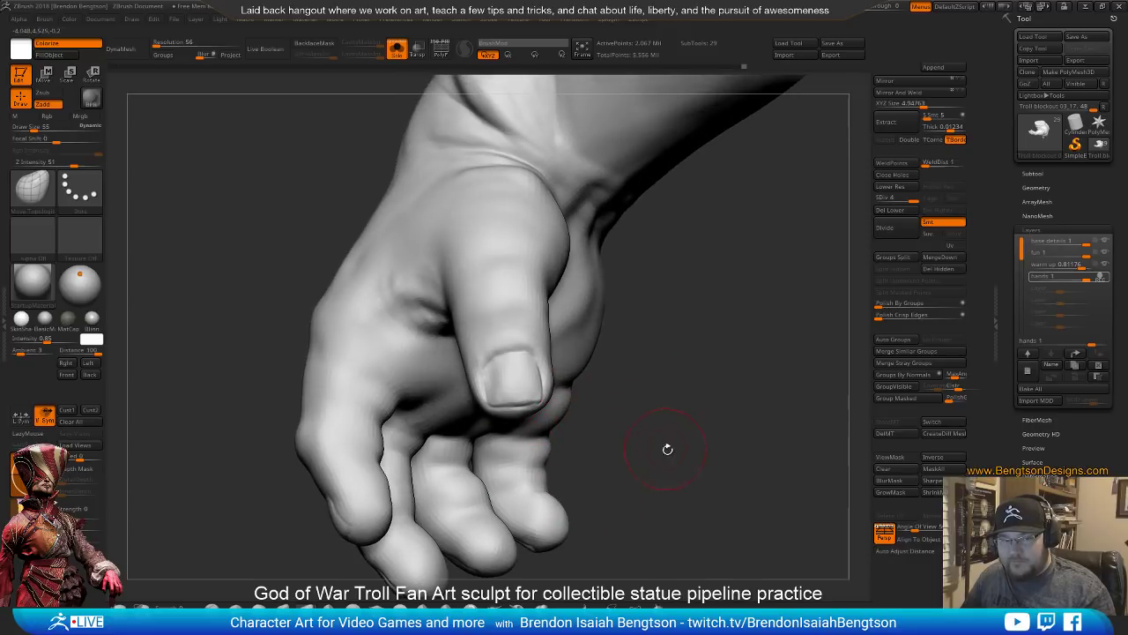
drag(667, 449, 703, 393)
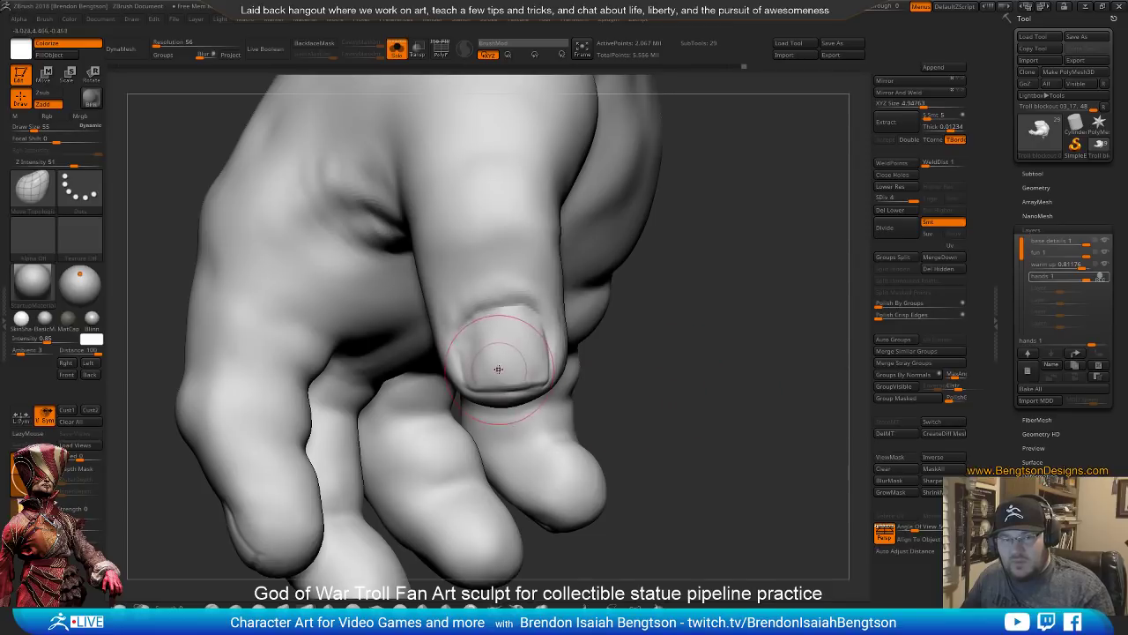
mouse_move(677, 310)
mouse_down()
mouse_move(695, 345)
mouse_move(690, 336)
mouse_up()
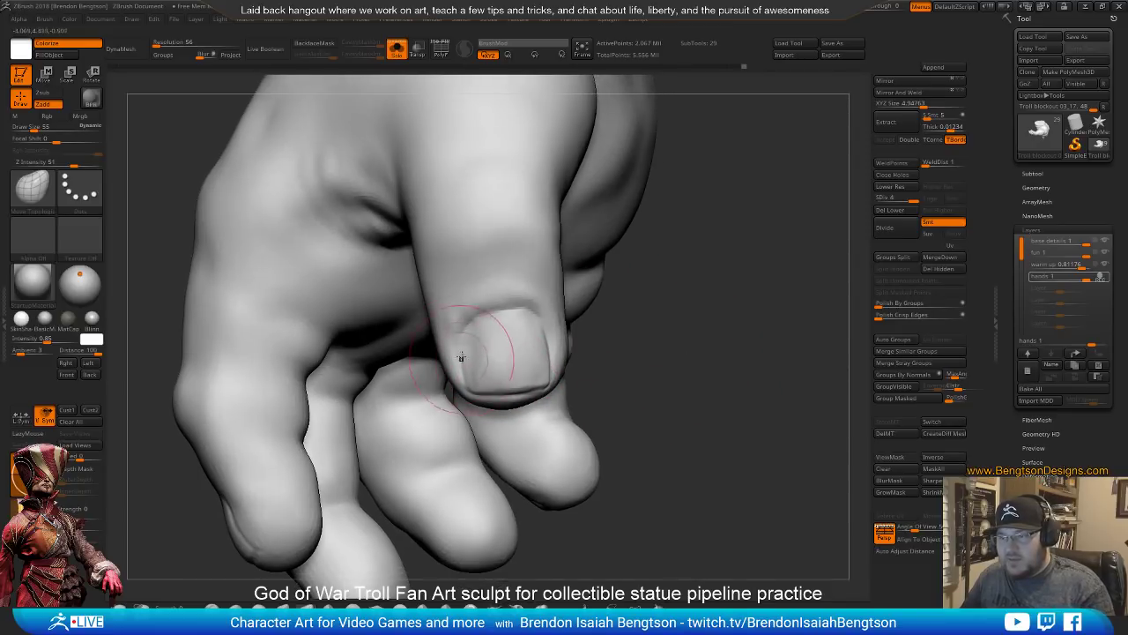
mouse_move(462, 347)
mouse_down()
mouse_move(477, 322)
mouse_move(470, 308)
mouse_up()
Deepen the thumbnail's cuticle line with the DamStandard brush at draw size 15
key(b)
key(d)
key(s)
key(space)
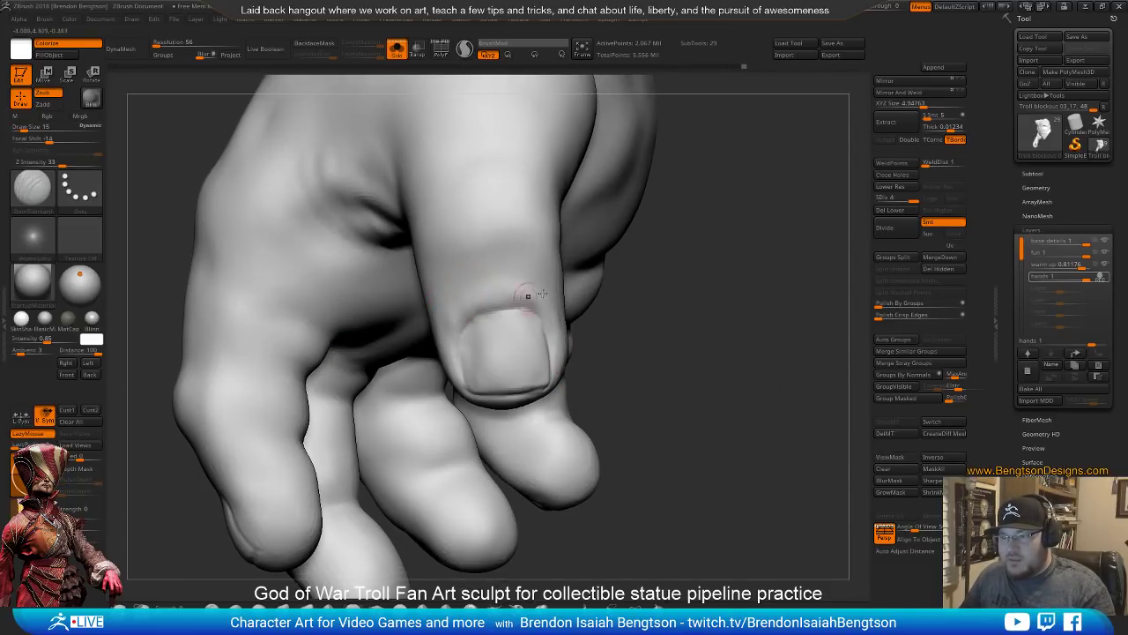
drag(669, 318, 692, 306)
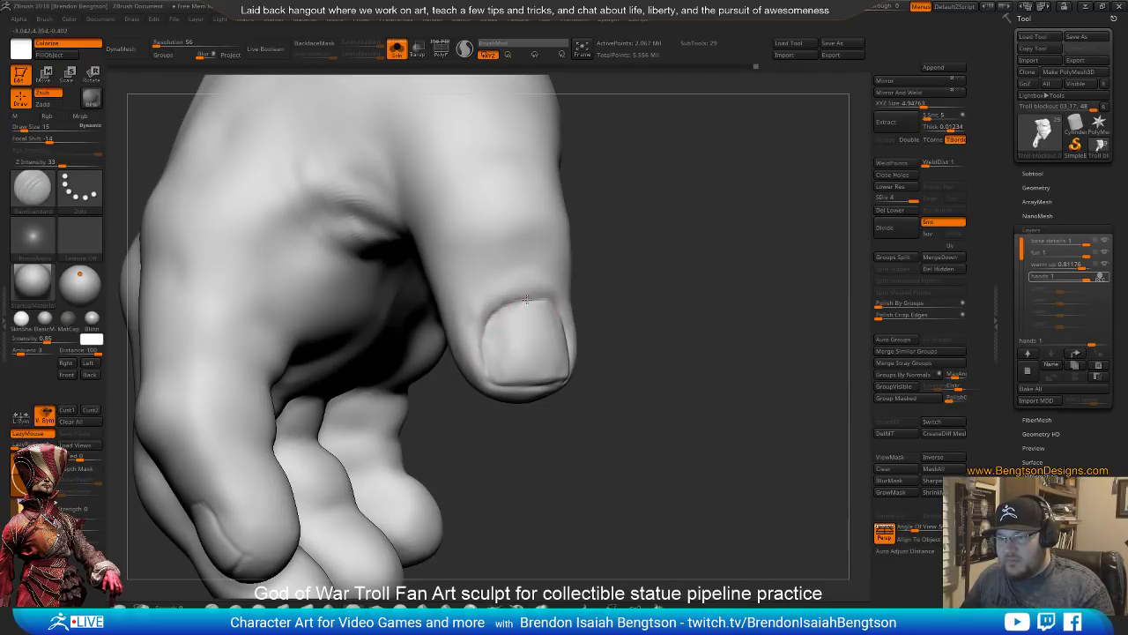
Build up the surface of the index fingernail with the ClayBuildup brush at draw size 23
mouse_move(636, 289)
mouse_down()
mouse_move(735, 332)
mouse_move(739, 297)
mouse_move(734, 308)
mouse_move(717, 297)
mouse_move(728, 297)
mouse_move(690, 341)
mouse_move(622, 368)
mouse_move(685, 336)
mouse_move(644, 408)
mouse_move(672, 373)
mouse_move(652, 443)
mouse_move(670, 454)
mouse_move(648, 467)
mouse_move(705, 438)
mouse_move(660, 436)
mouse_move(650, 416)
mouse_move(650, 467)
mouse_up()
key(b)
key(c)
key(b)
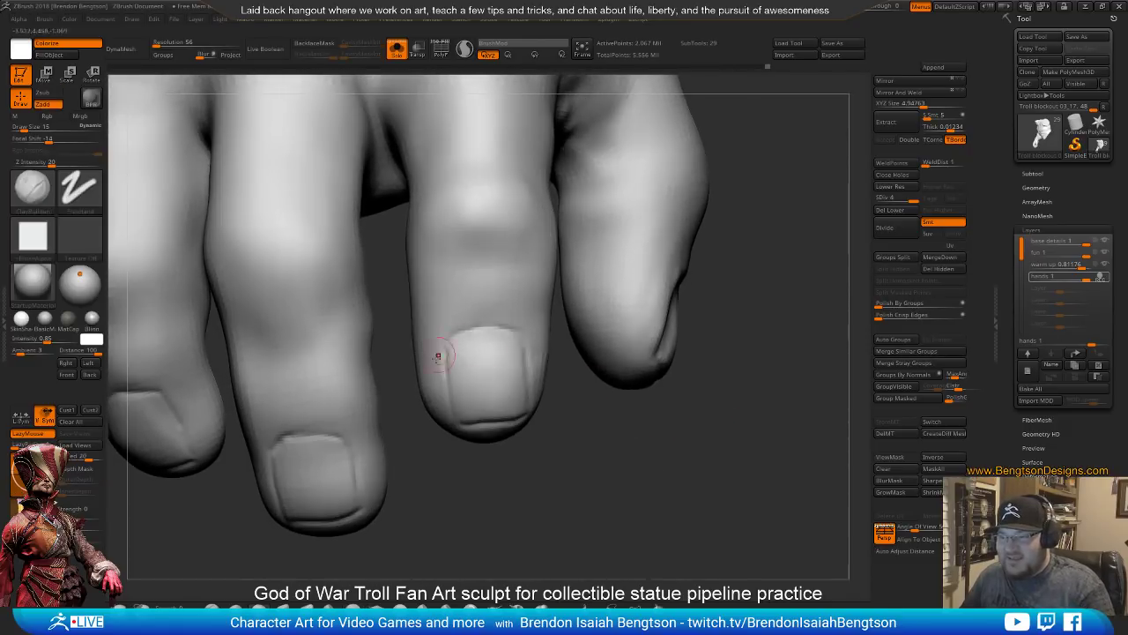
key(space)
drag(433, 355, 434, 355)
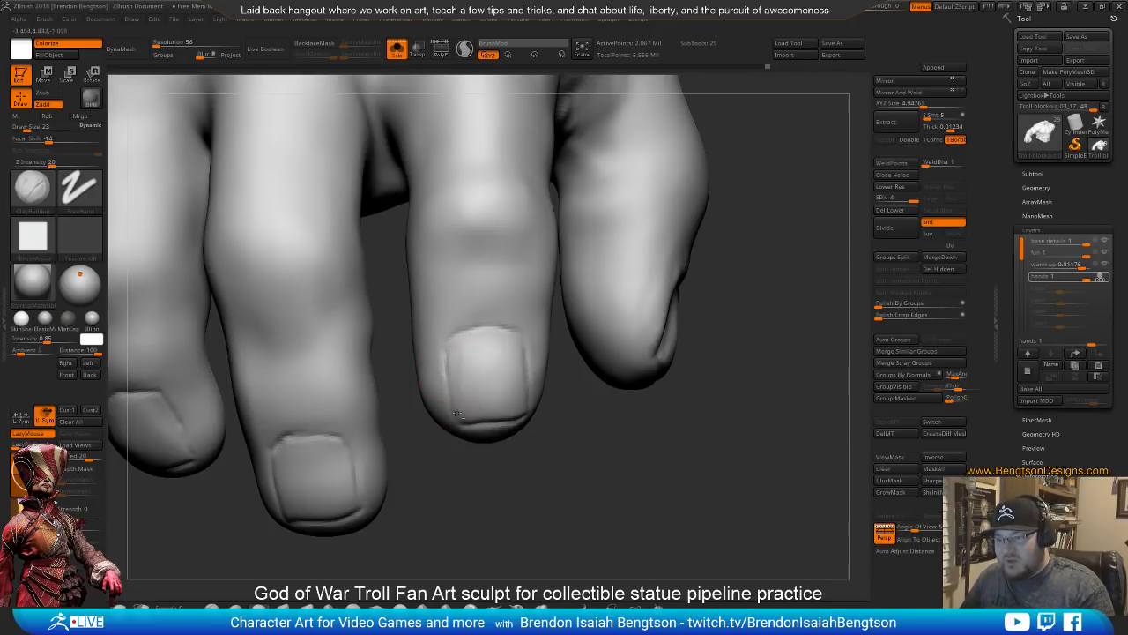
drag(495, 392, 496, 408)
drag(537, 462, 570, 463)
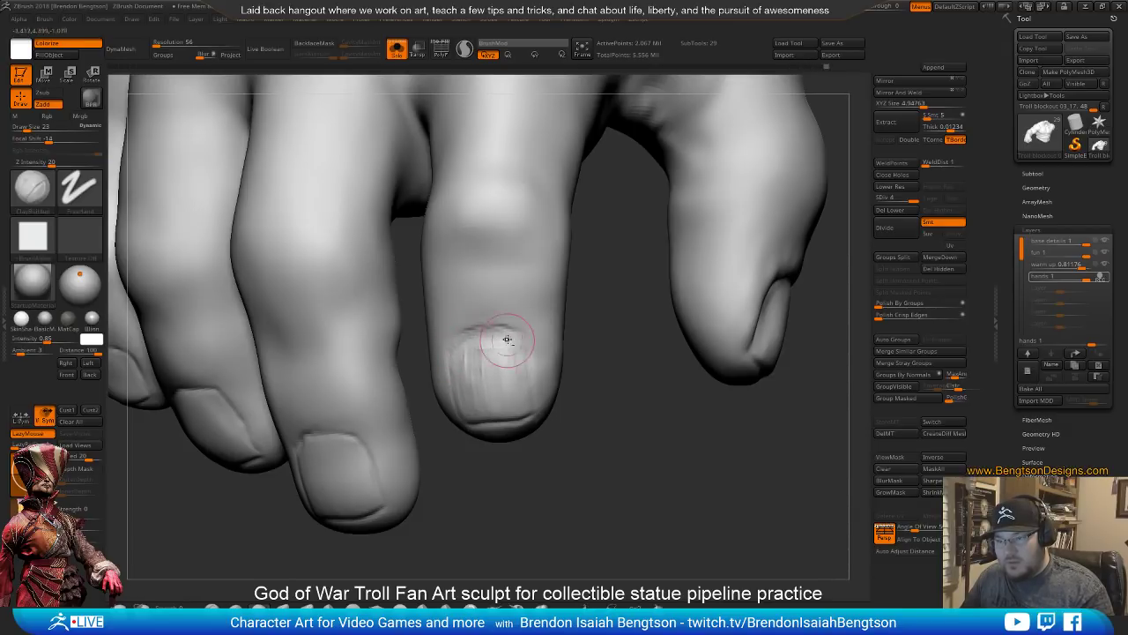
mouse_move(507, 339)
mouse_down()
mouse_move(499, 361)
mouse_move(476, 346)
mouse_up()
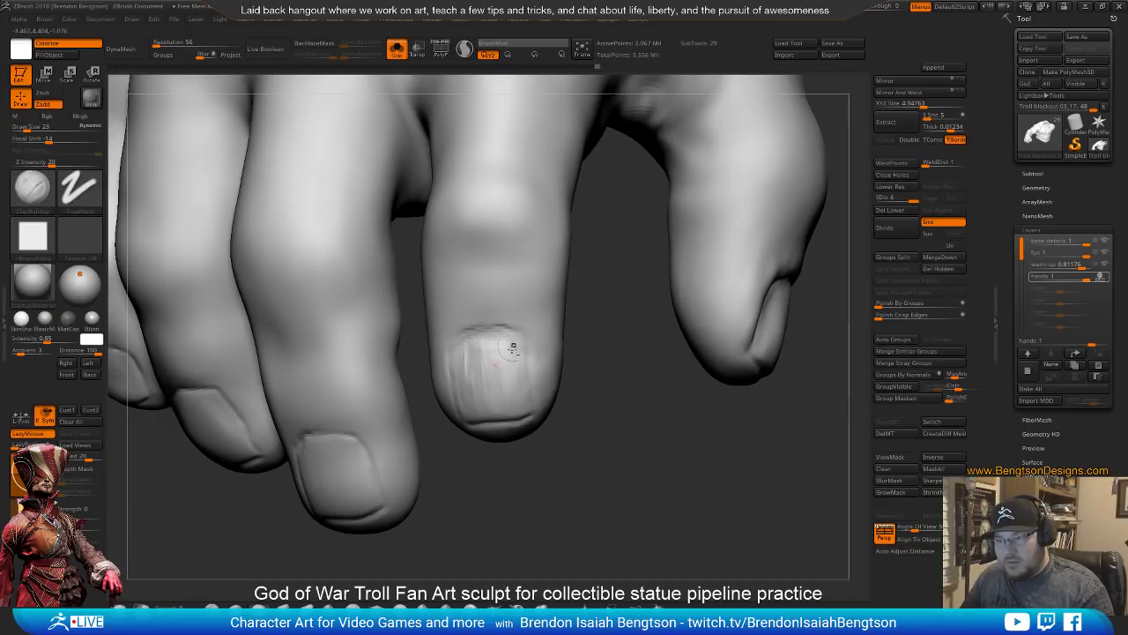
Build up the skin around the index fingernail's cuticle and sides with the ClayBuildup brush at draw size 23
mouse_move(484, 321)
mouse_down()
mouse_move(522, 327)
mouse_move(539, 391)
mouse_up()
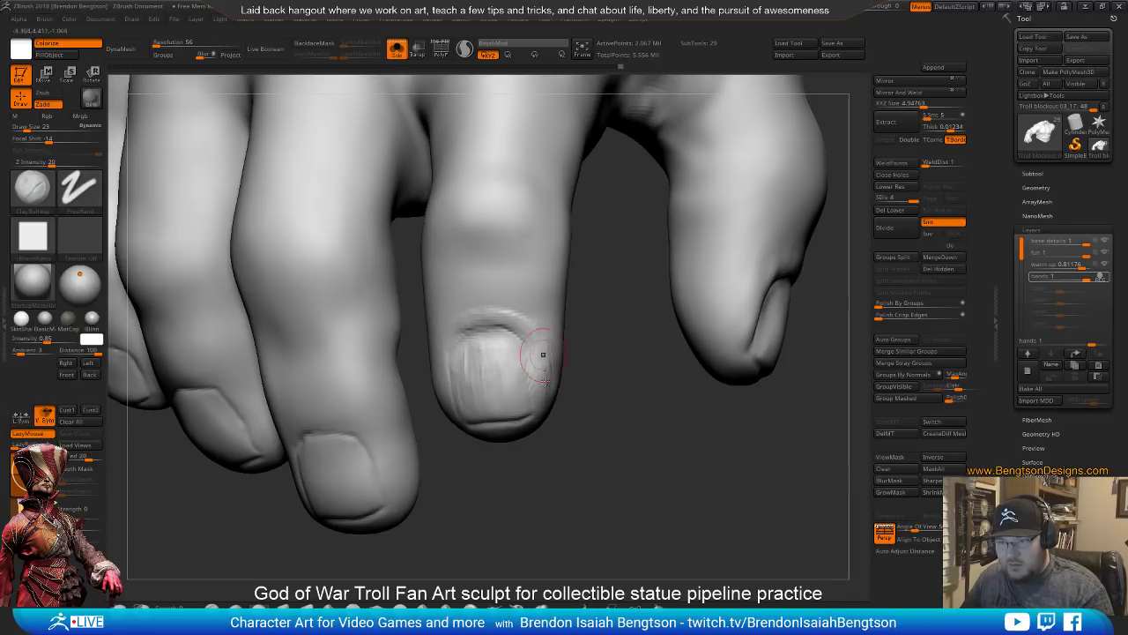
drag(551, 481, 550, 476)
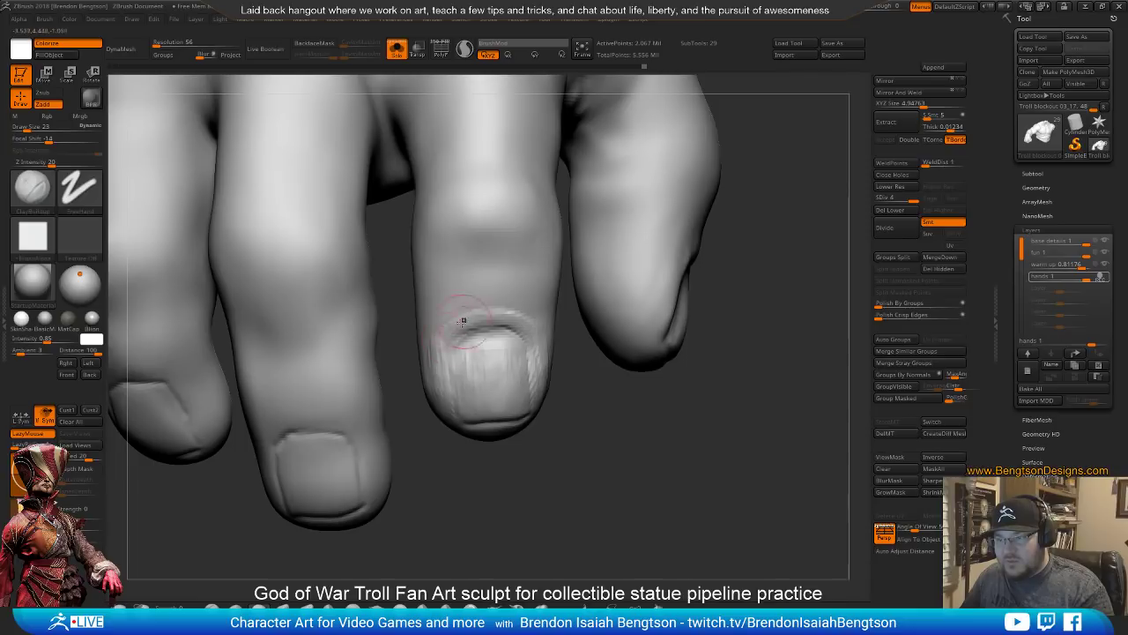
alt+drag(529, 476, 527, 300)
mouse_move(520, 441)
mouse_down()
mouse_move(547, 426)
mouse_move(529, 259)
mouse_move(559, 447)
mouse_move(536, 461)
mouse_move(590, 449)
mouse_move(502, 449)
mouse_move(537, 453)
mouse_move(528, 434)
mouse_up()
mouse_move(476, 390)
alt+mouse_down()
mouse_move(518, 453)
mouse_move(506, 453)
mouse_move(522, 430)
mouse_move(527, 496)
mouse_move(575, 520)
mouse_move(535, 514)
mouse_move(556, 529)
mouse_move(517, 474)
mouse_move(526, 472)
alt+mouse_up()
Carve the outline of the index fingernail along its cuticle and side edges with the DamStandard brush at draw size 12
key(b)
key(c)
key(l)
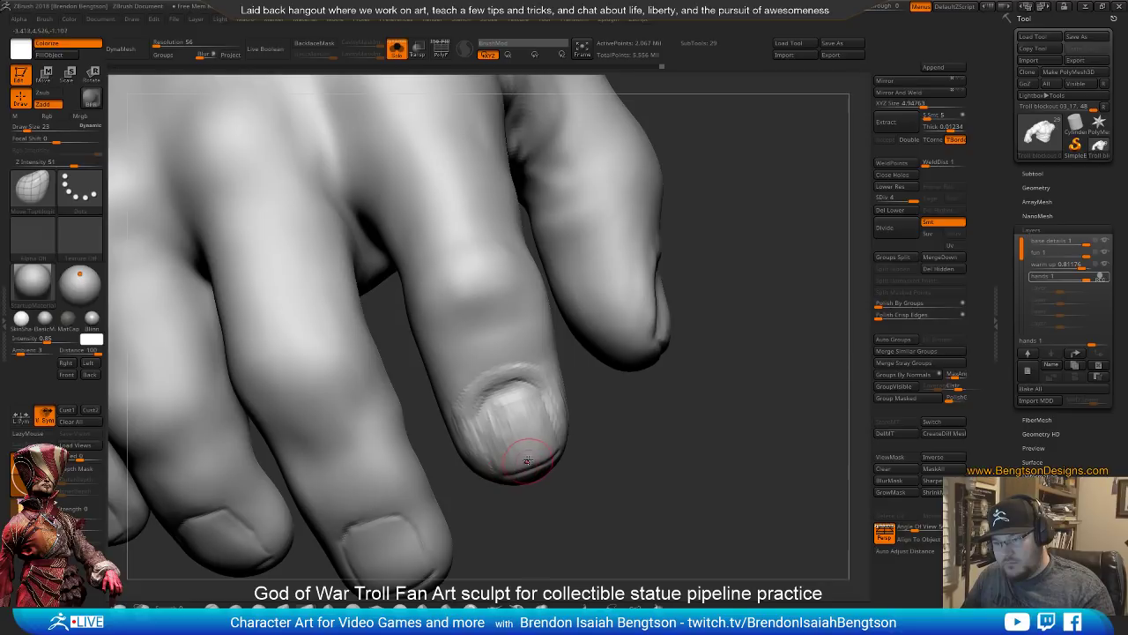
drag(557, 516, 510, 387)
key(space)
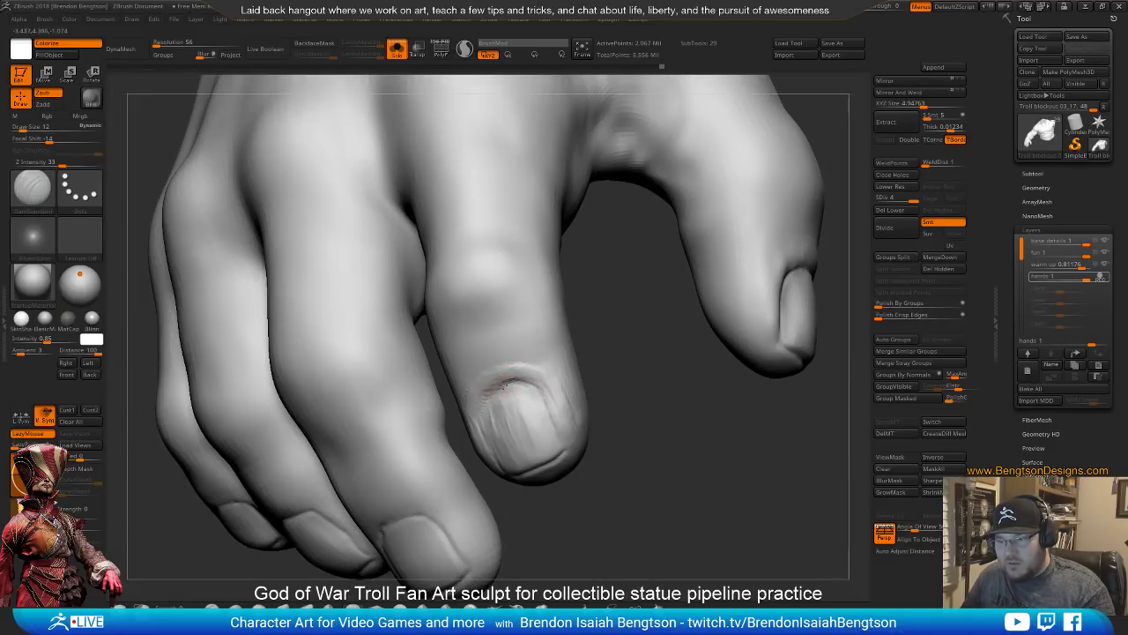
right_drag(486, 403, 482, 408)
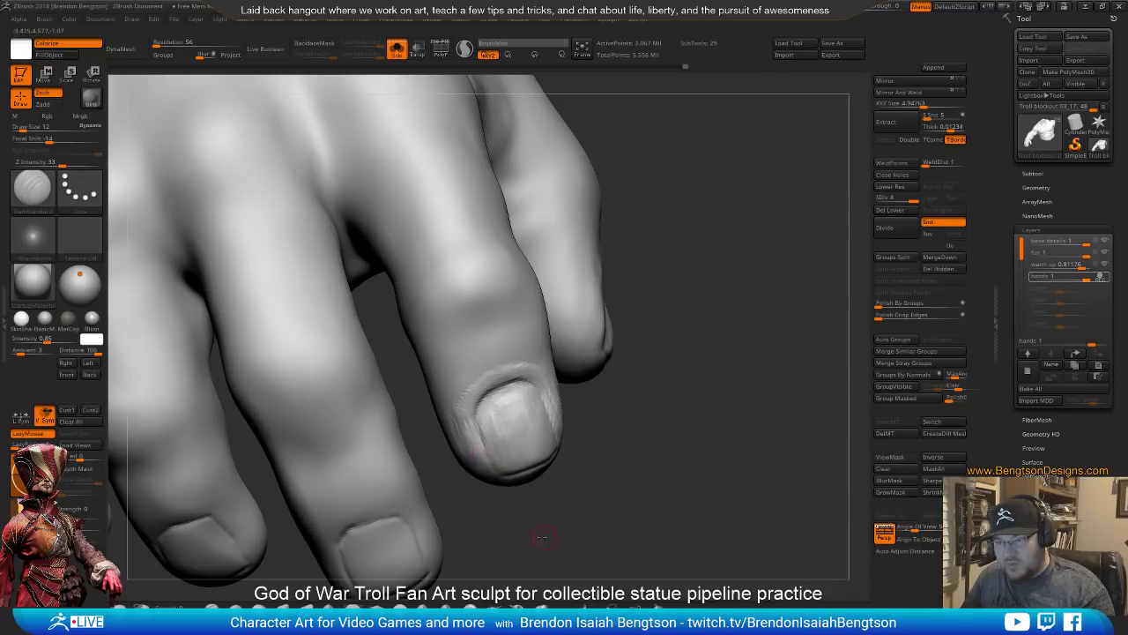
drag(542, 535, 511, 423)
drag(624, 380, 538, 406)
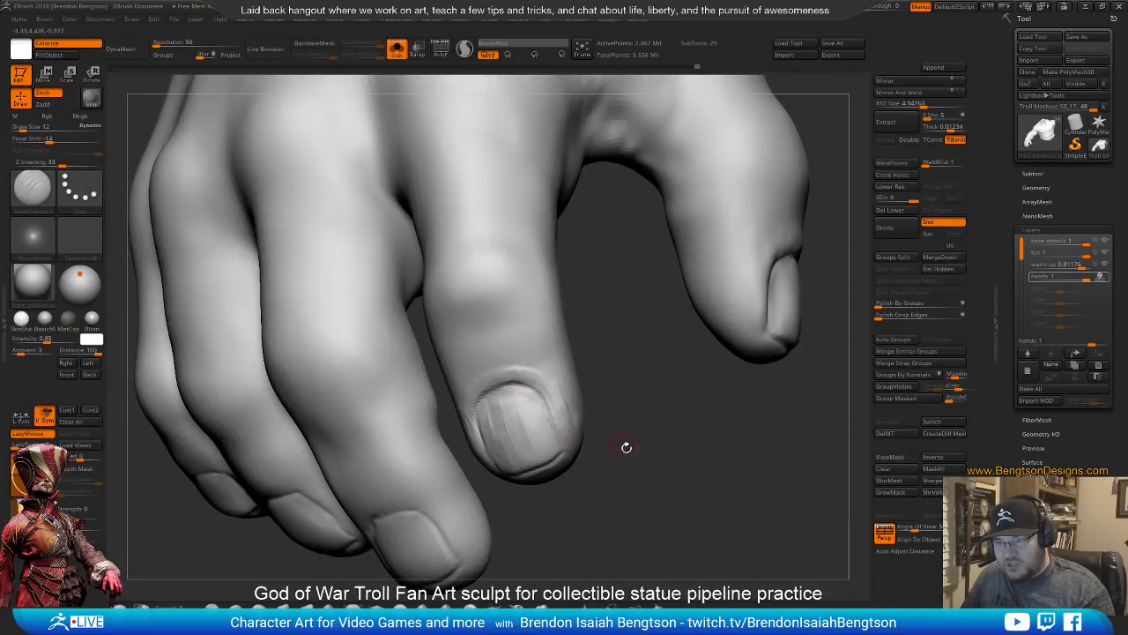
mouse_move(625, 446)
mouse_down()
mouse_move(503, 403)
mouse_move(520, 398)
mouse_move(585, 532)
mouse_move(578, 557)
mouse_move(556, 441)
mouse_move(541, 422)
mouse_up()
right_click(498, 392)
right_click(541, 454)
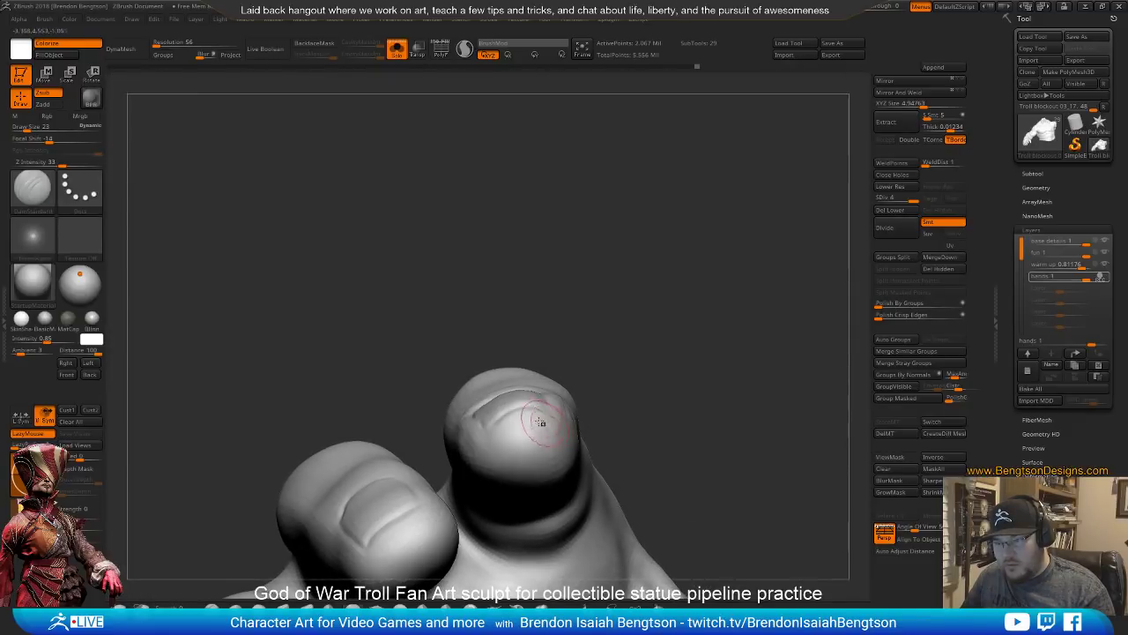
Reshape the curvature of the index fingernail and fingertip with the Move Topological brush at draw size 30
mouse_move(548, 326)
mouse_down()
mouse_move(481, 391)
mouse_move(481, 409)
mouse_up()
key(b)
key(m)
key(t)
key(space)
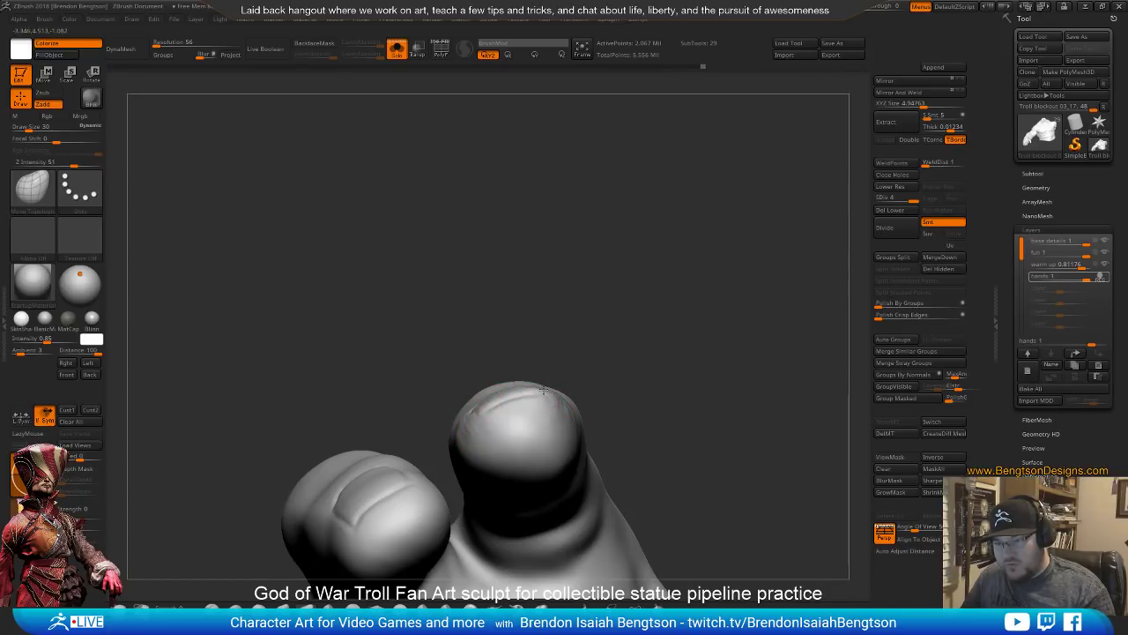
drag(599, 276, 589, 224)
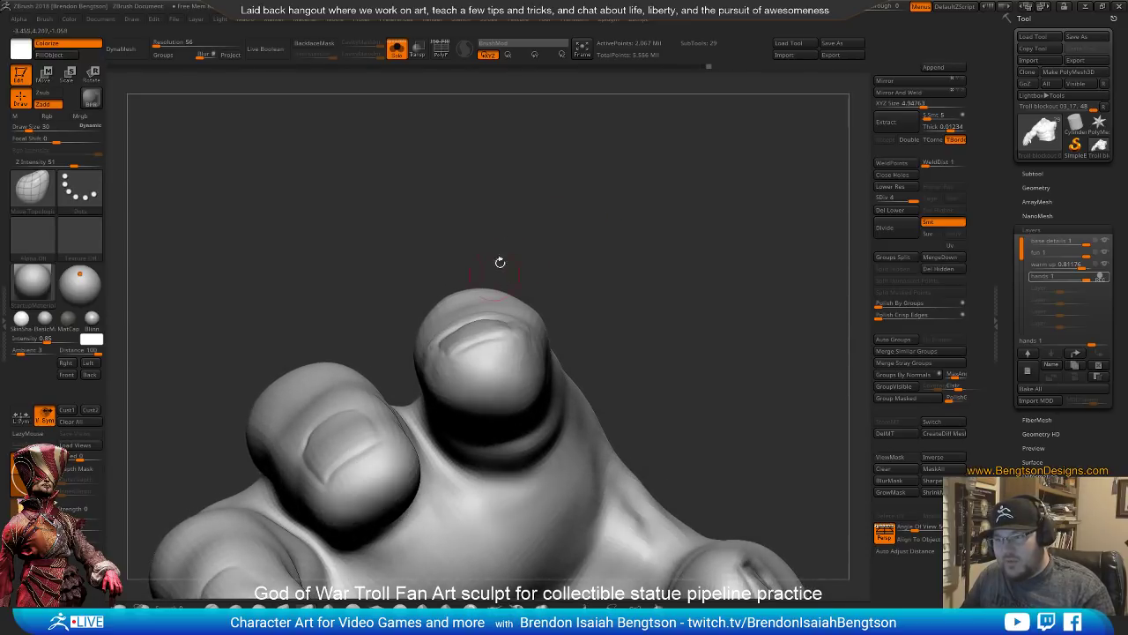
drag(500, 262, 517, 244)
mouse_move(511, 311)
mouse_down()
mouse_move(434, 317)
mouse_move(461, 321)
mouse_up()
mouse_move(546, 193)
mouse_down()
mouse_move(564, 256)
mouse_move(554, 287)
mouse_up()
Smooth the index fingernail's surface and soften the skin around its cuticle at draw size 19
shift+drag(476, 326, 465, 332)
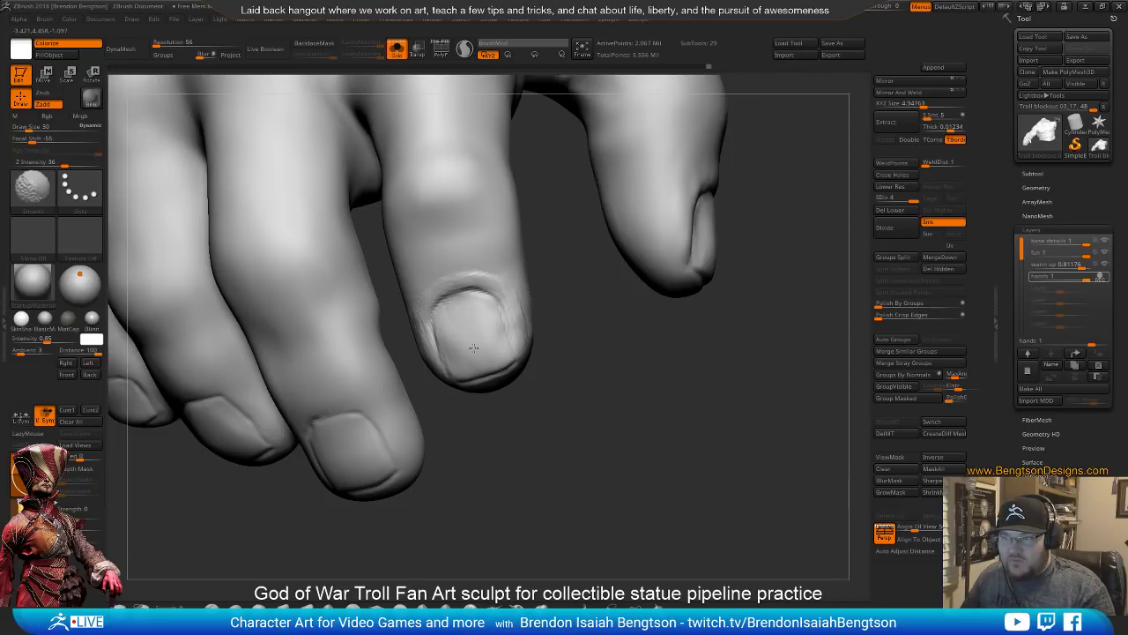
drag(513, 441, 518, 479)
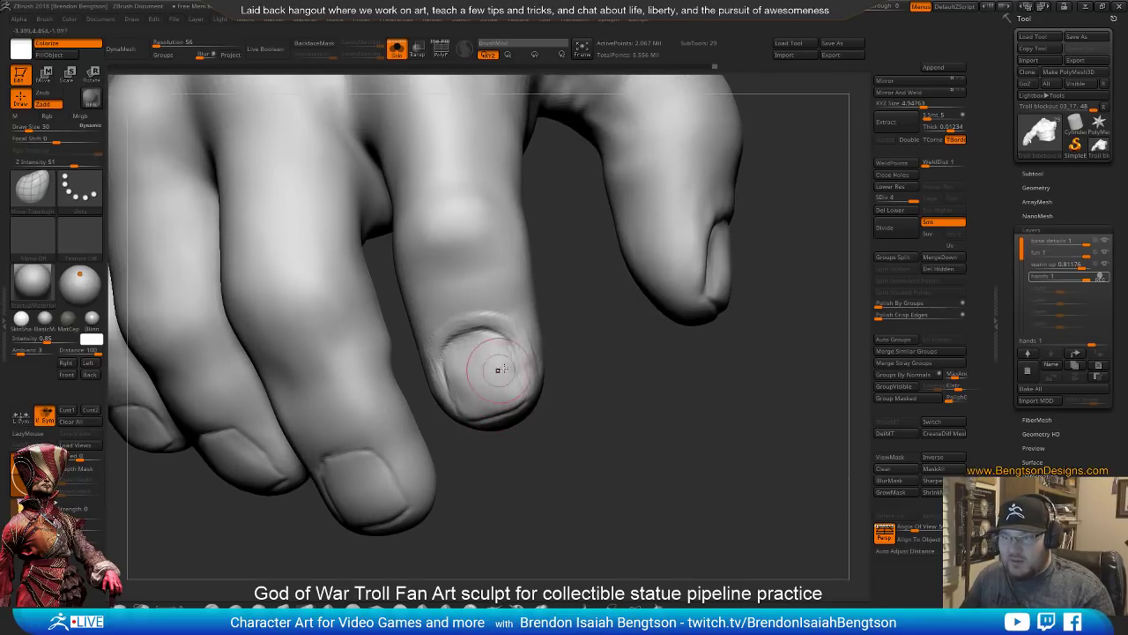
key(b)
key(d)
key(s)
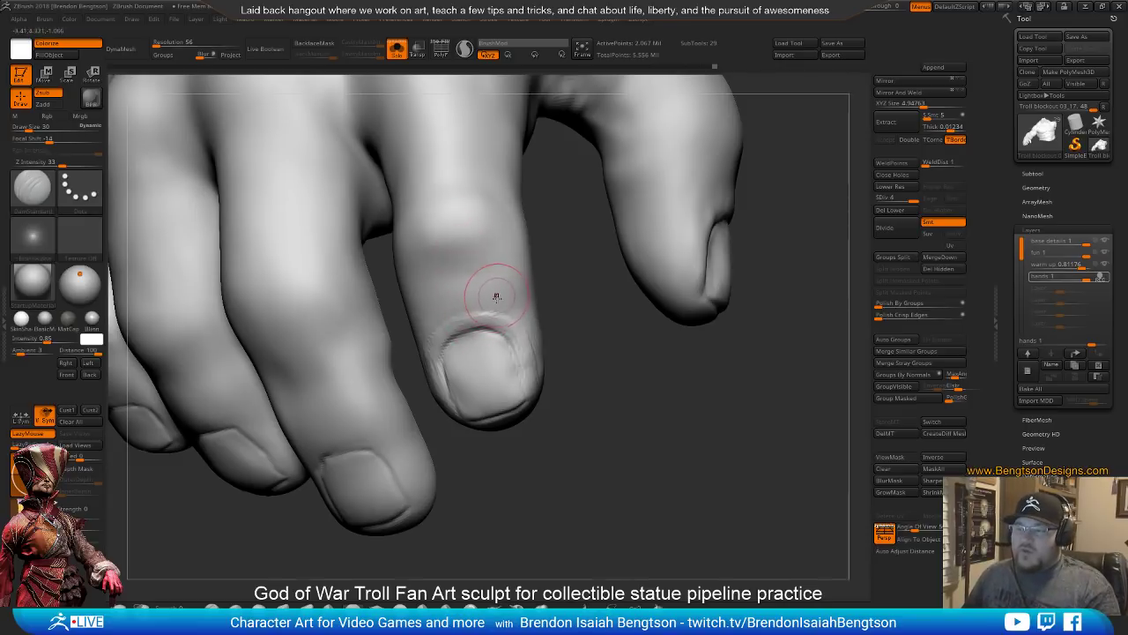
key(space)
drag(495, 294, 483, 295)
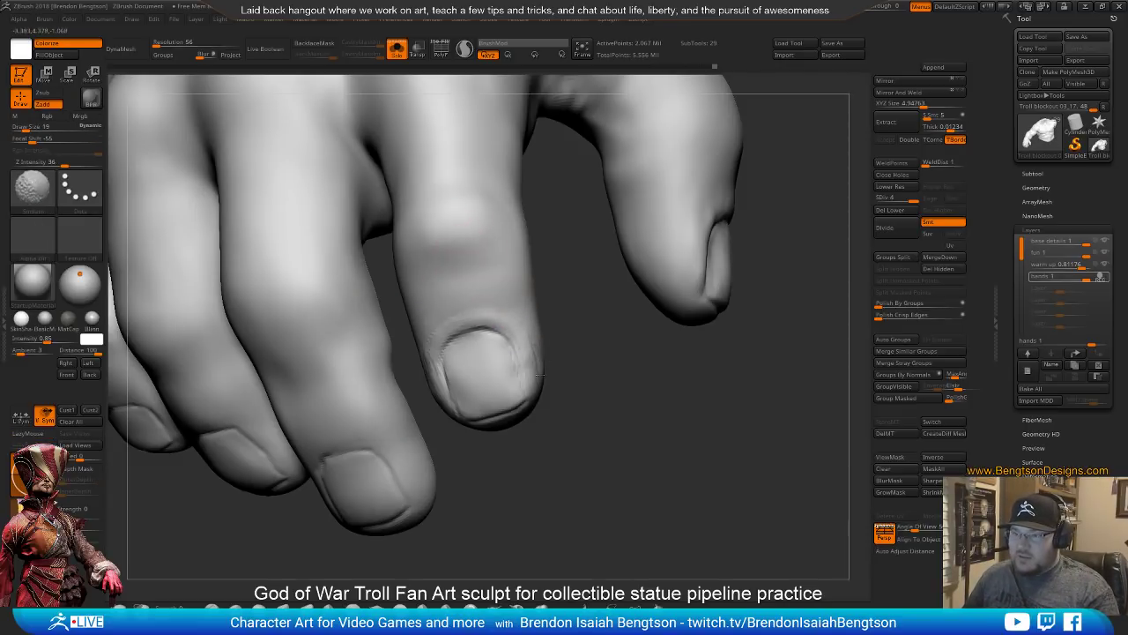
Adjust the shape of the index fingernail's free edge with the Move Topological brush at draw size 27
drag(534, 423, 517, 514)
mouse_move(455, 477)
mouse_down()
mouse_move(453, 433)
mouse_move(473, 403)
mouse_up()
key(space)
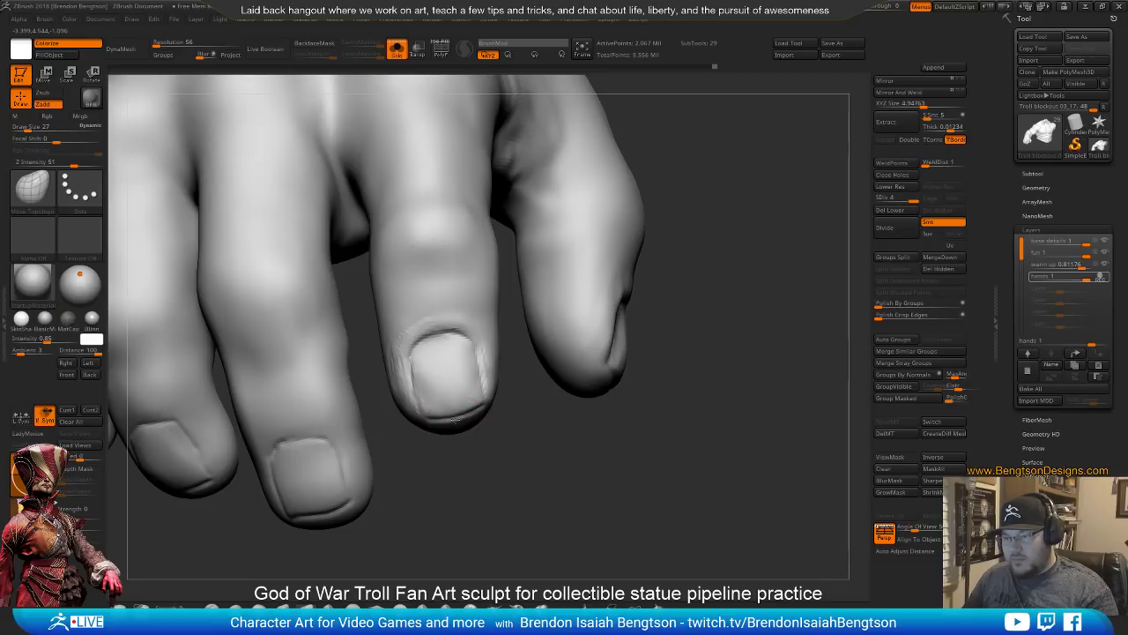
drag(506, 454, 370, 454)
Build up the index fingertip skin just beyond the nail's free edge with the ClayBuildup brush at draw size 15
key(b)
key(d)
key(s)
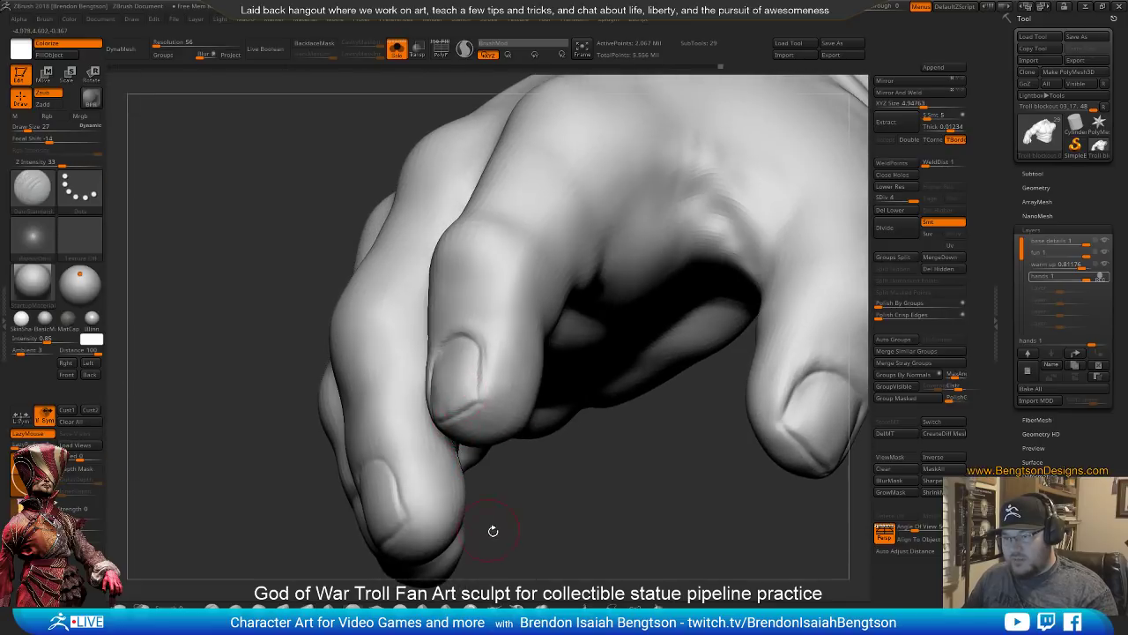
mouse_move(491, 528)
mouse_down()
mouse_move(493, 408)
mouse_move(524, 317)
mouse_move(536, 329)
mouse_move(469, 428)
mouse_up()
key(b)
key(c)
key(b)
key(space)
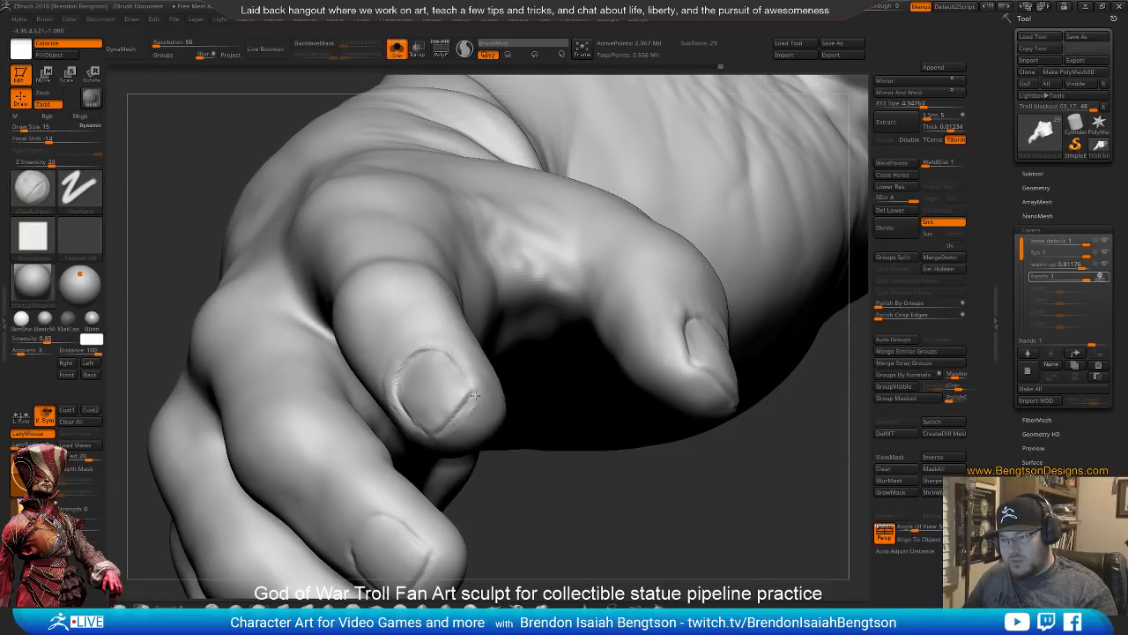
mouse_move(452, 319)
right_down()
mouse_move(491, 386)
mouse_move(476, 398)
mouse_move(488, 396)
mouse_move(467, 366)
mouse_move(450, 420)
mouse_move(455, 335)
mouse_move(460, 382)
mouse_move(466, 373)
right_up()
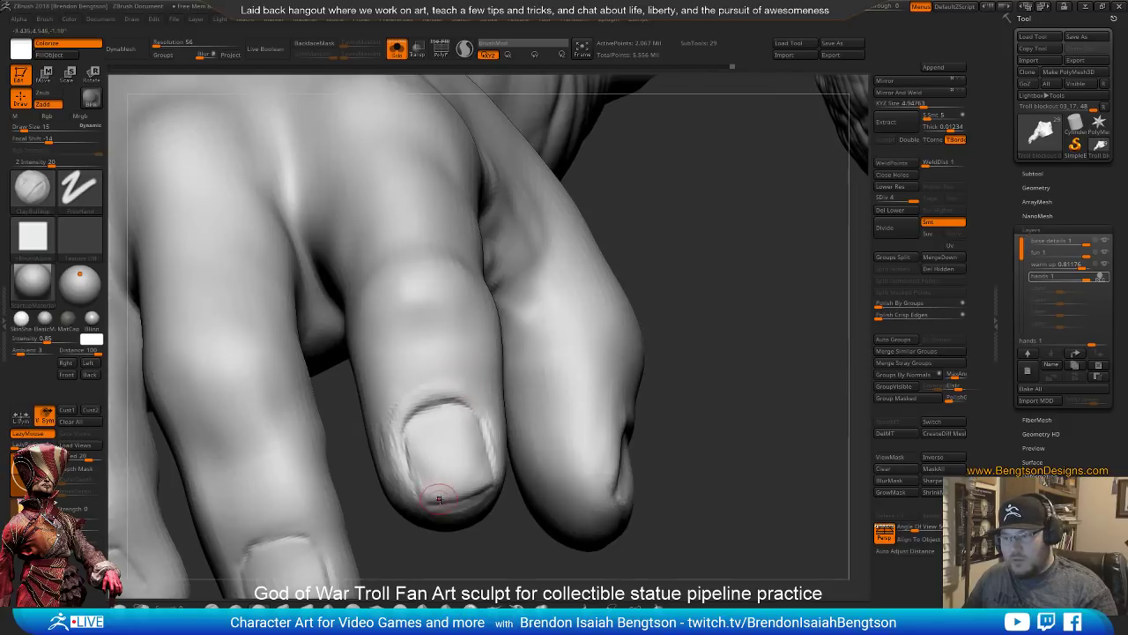
drag(440, 495, 432, 482)
mouse_move(431, 482)
right_down()
mouse_move(419, 439)
mouse_move(441, 448)
right_up()
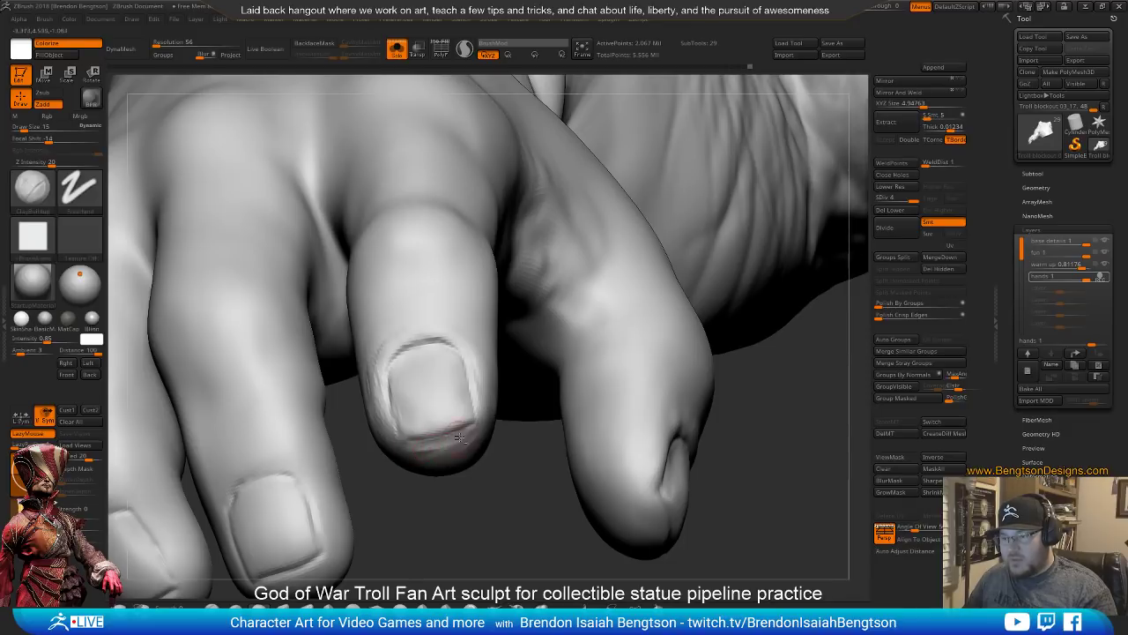
Smooth the index fingertip beyond the nail and refine it with the ClayBuildup brush at draw size 14
mouse_move(458, 453)
shift+mouse_down()
mouse_move(455, 443)
mouse_move(412, 458)
shift+mouse_up()
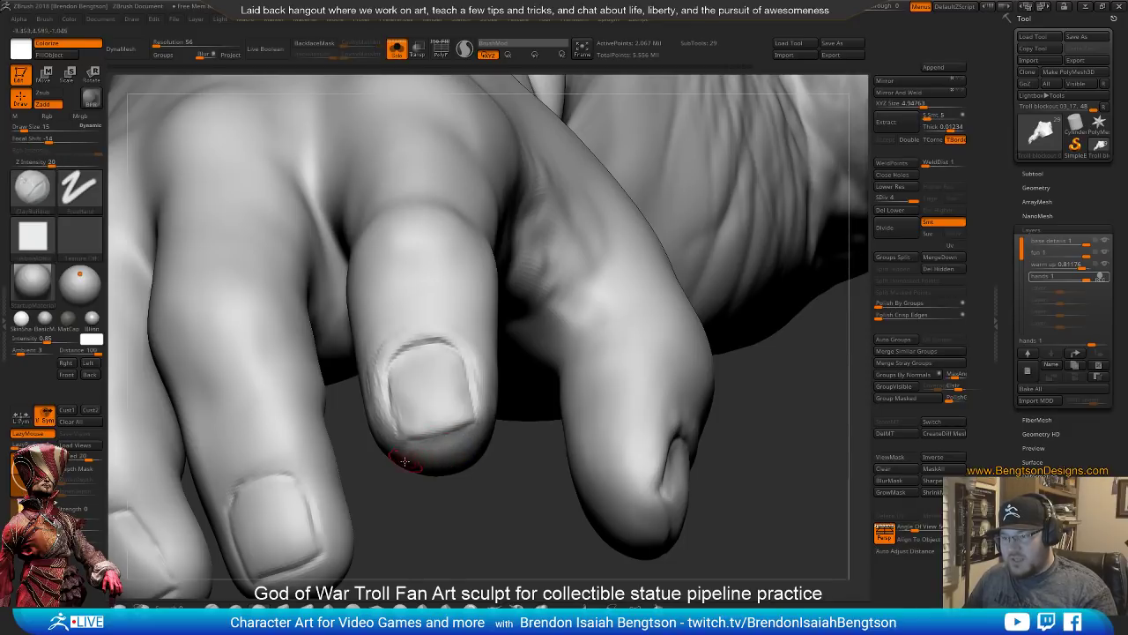
mouse_move(433, 524)
right_down()
mouse_move(441, 548)
mouse_move(392, 419)
mouse_move(430, 437)
right_up()
right_click(430, 437)
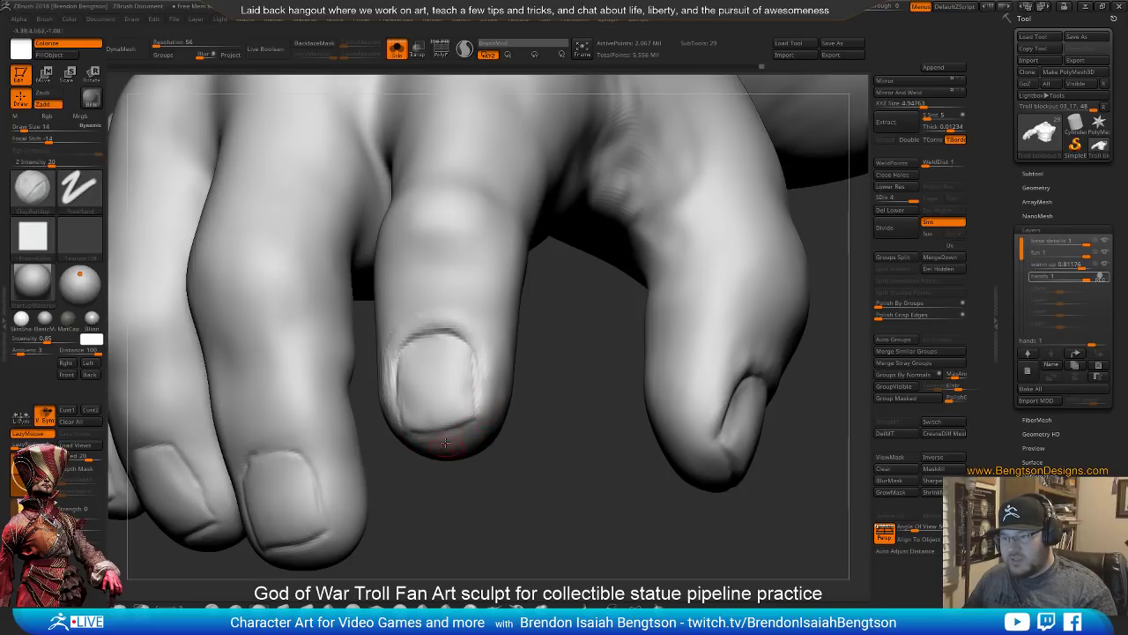
Sharpen the index fingernail's thumb-side corner with DamStandard at draw size 14 and build up the adjoining skin with ClayBuildup
mouse_move(463, 496)
right_down()
mouse_move(436, 278)
mouse_move(465, 513)
mouse_move(433, 461)
mouse_move(462, 379)
right_up()
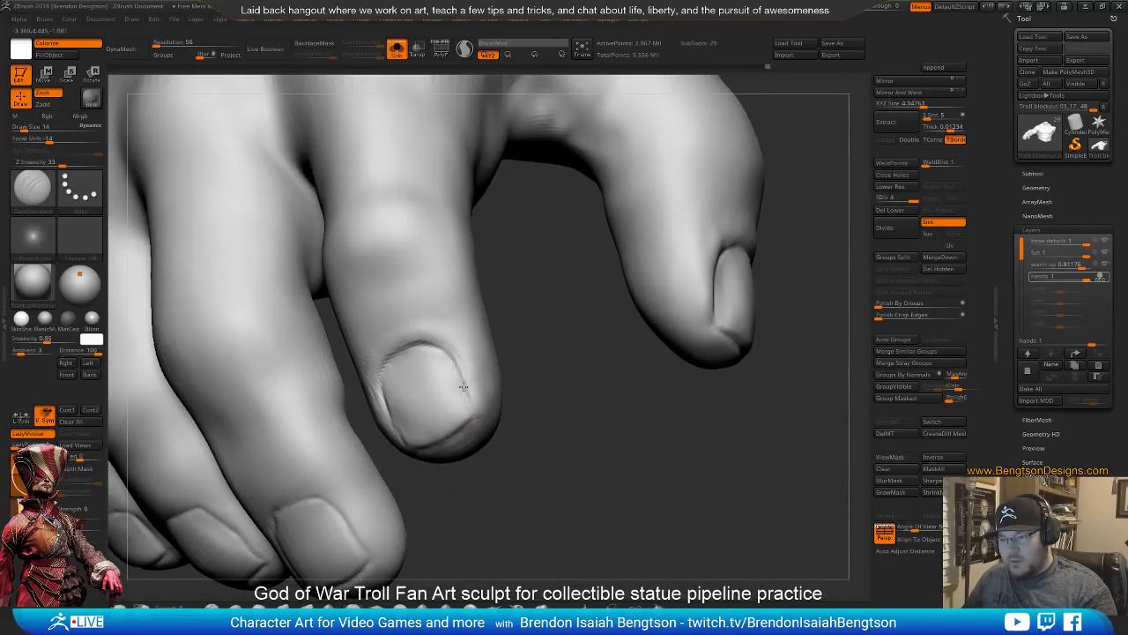
mouse_move(520, 430)
right_down()
mouse_move(511, 435)
mouse_move(471, 379)
right_up()
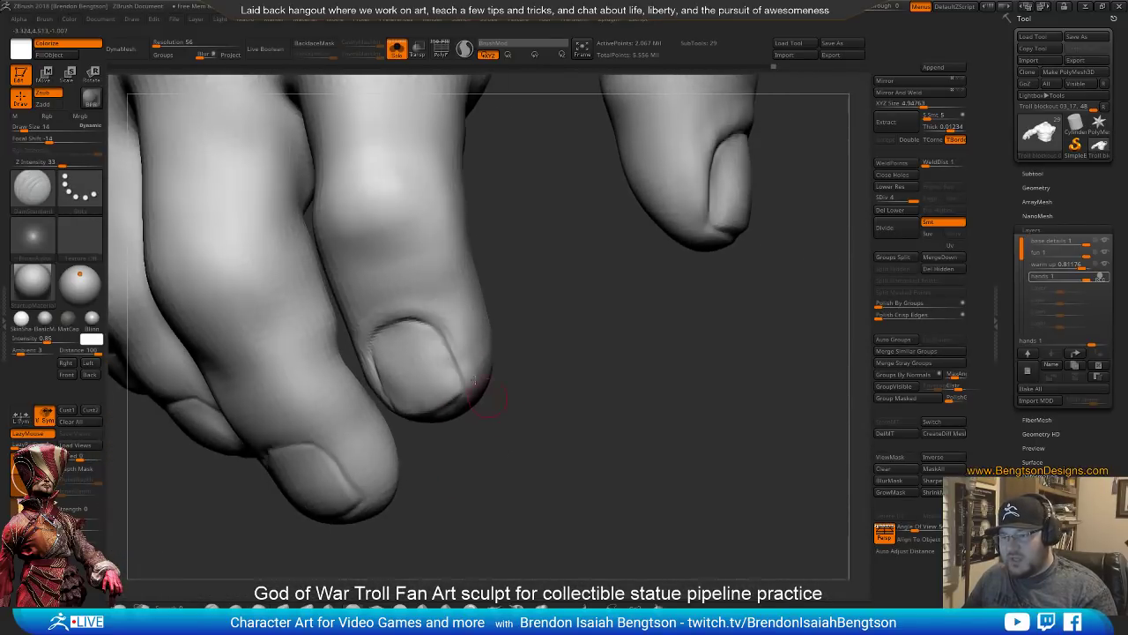
key(space)
drag(464, 364, 470, 384)
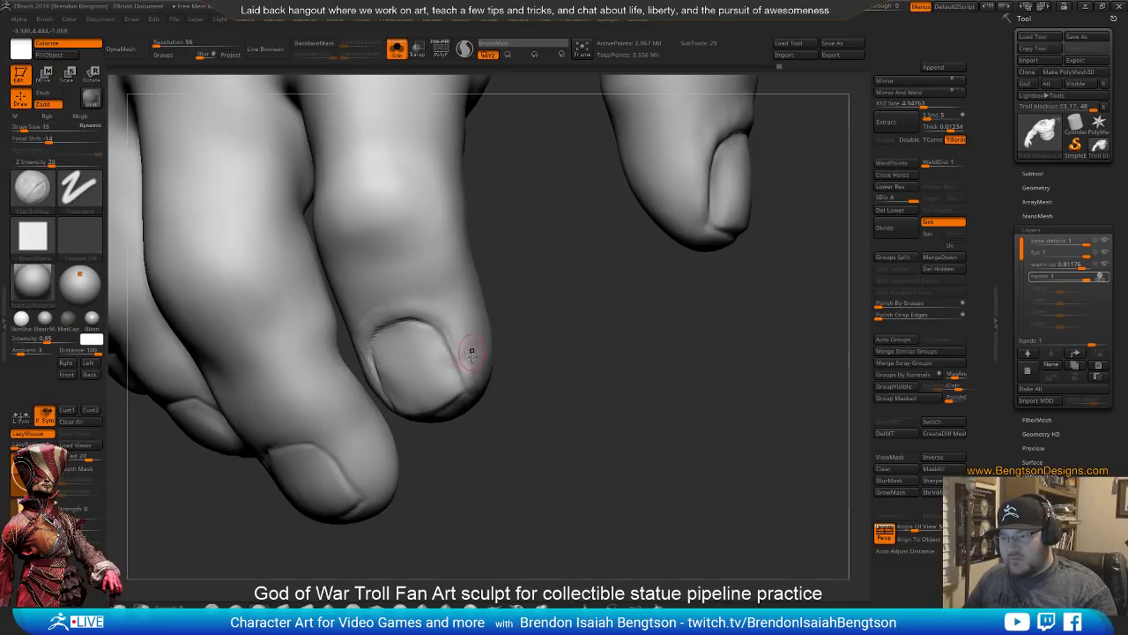
Thicken the skin fold along the thumb side of the index fingernail with ClayBuildup at draw size 25, and smooth it
right_drag(494, 431, 467, 373)
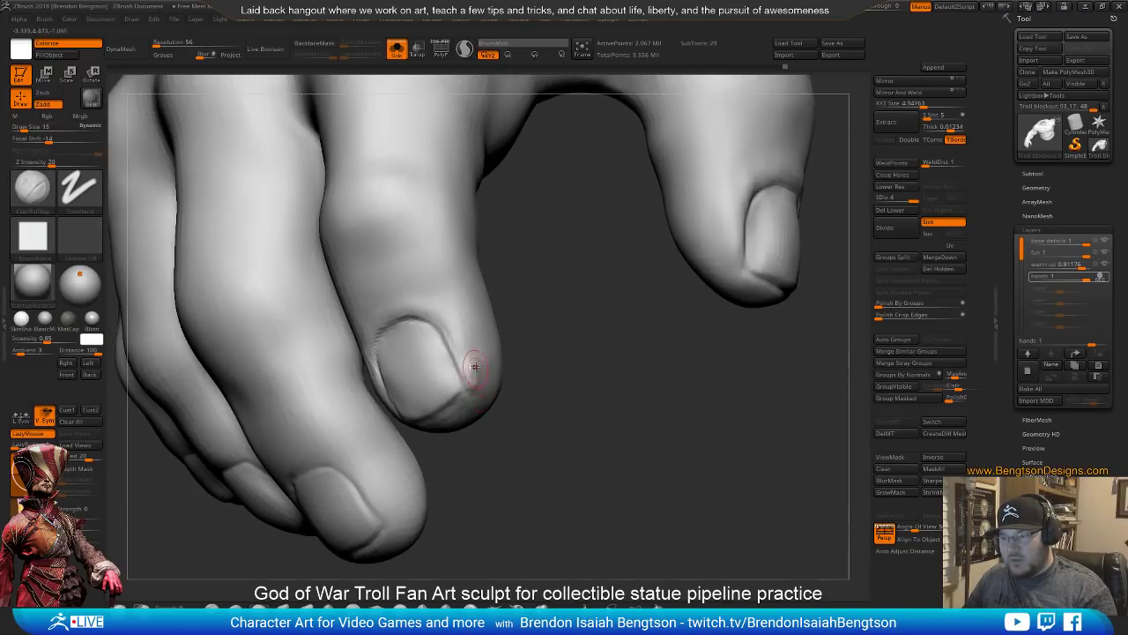
key(space)
drag(466, 373, 473, 361)
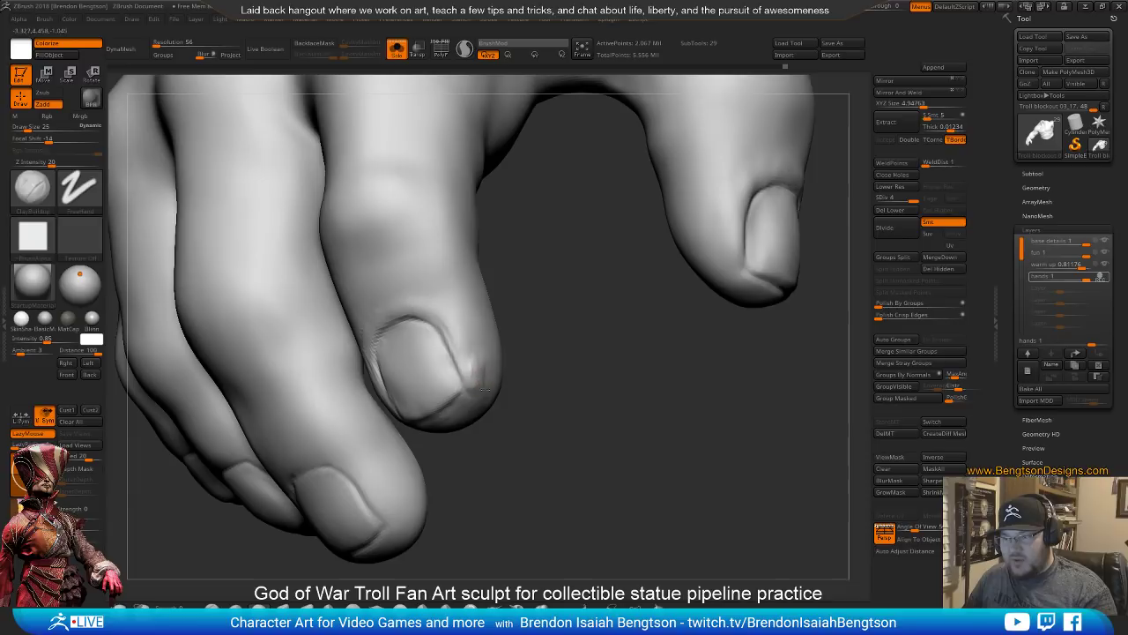
mouse_move(453, 331)
mouse_down()
mouse_move(445, 320)
mouse_move(483, 382)
mouse_up()
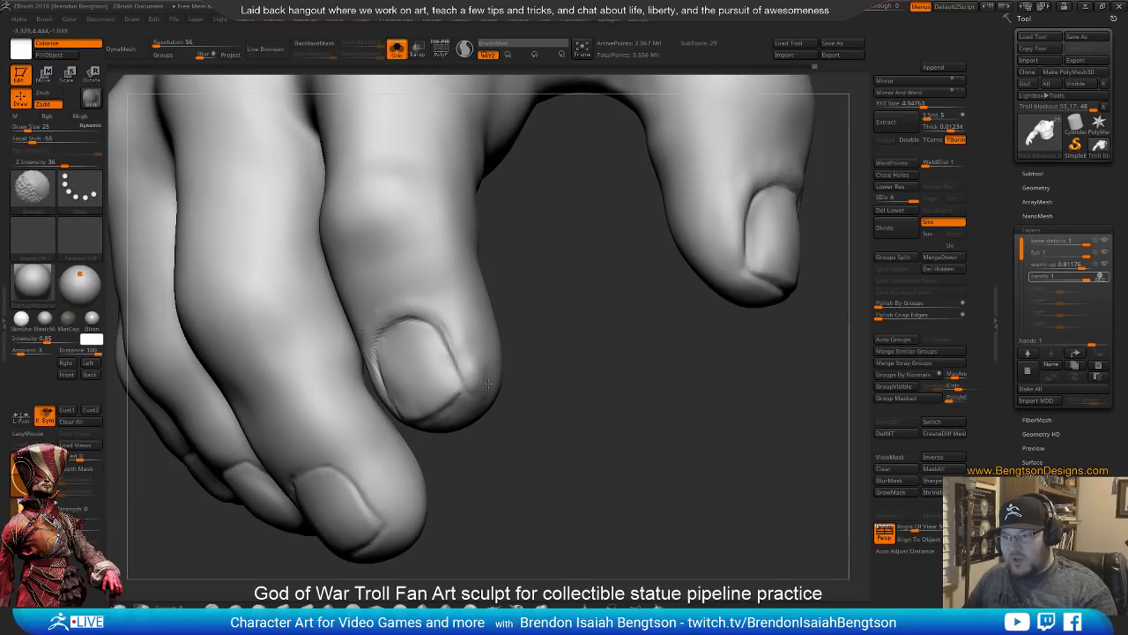
Smooth the skin around the index fingernail's cuticle and both sides at draw sizes 25 and 14
drag(534, 459, 479, 466)
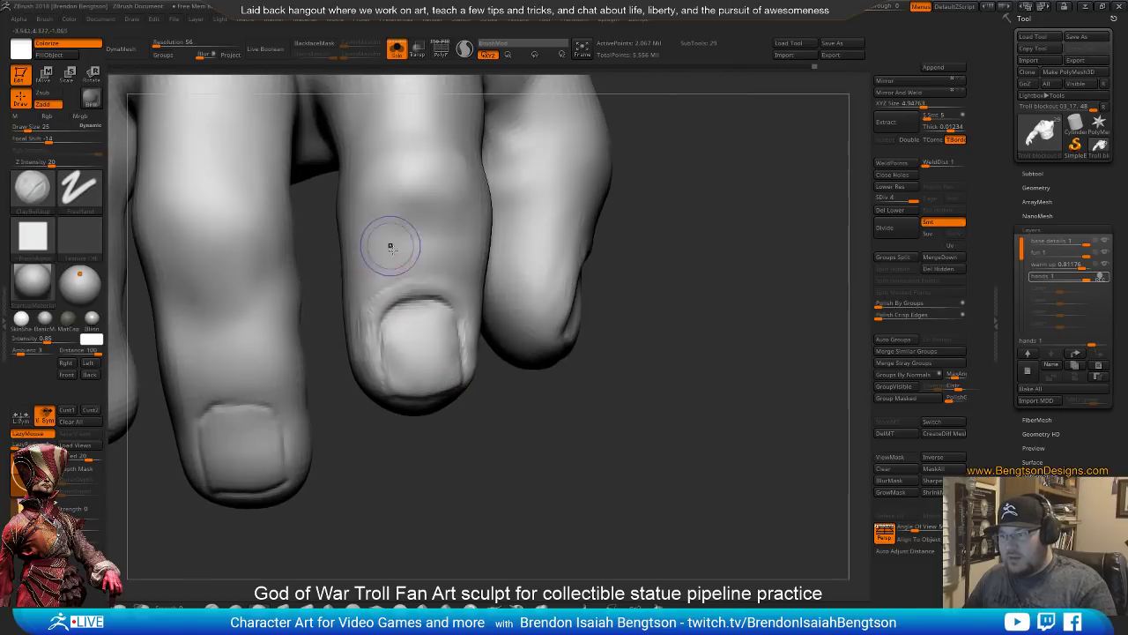
shift+drag(403, 263, 378, 272)
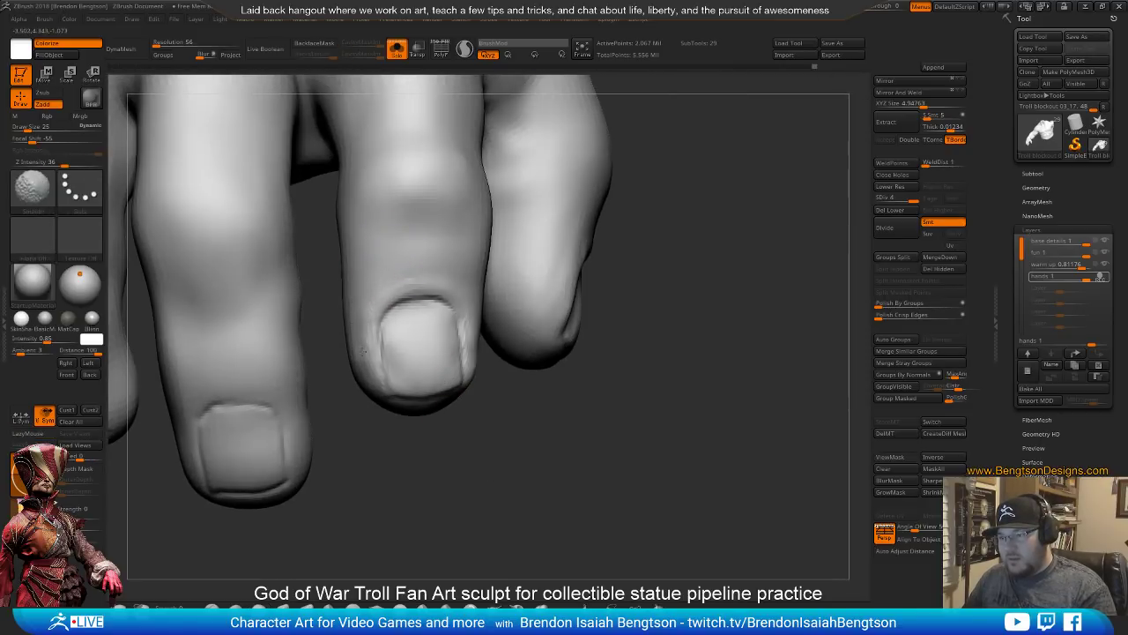
key(space)
mouse_move(407, 342)
mouse_down()
mouse_move(387, 334)
mouse_move(388, 364)
mouse_up()
shift+drag(427, 307, 435, 286)
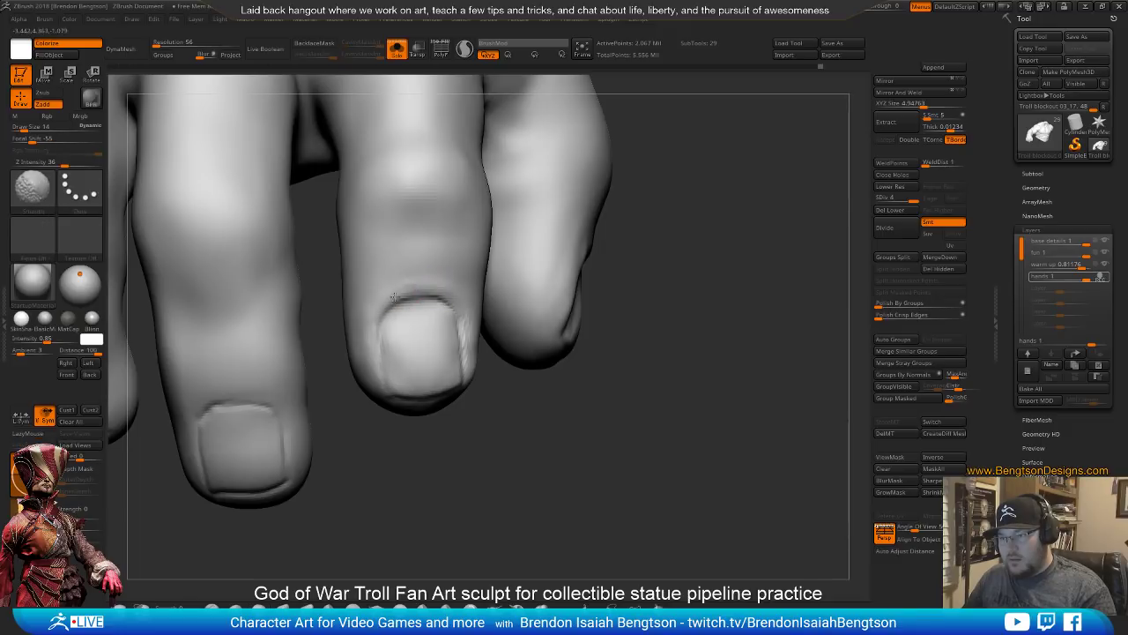
mouse_move(475, 456)
mouse_down()
mouse_move(463, 449)
mouse_move(464, 465)
mouse_up()
shift+drag(469, 335, 475, 306)
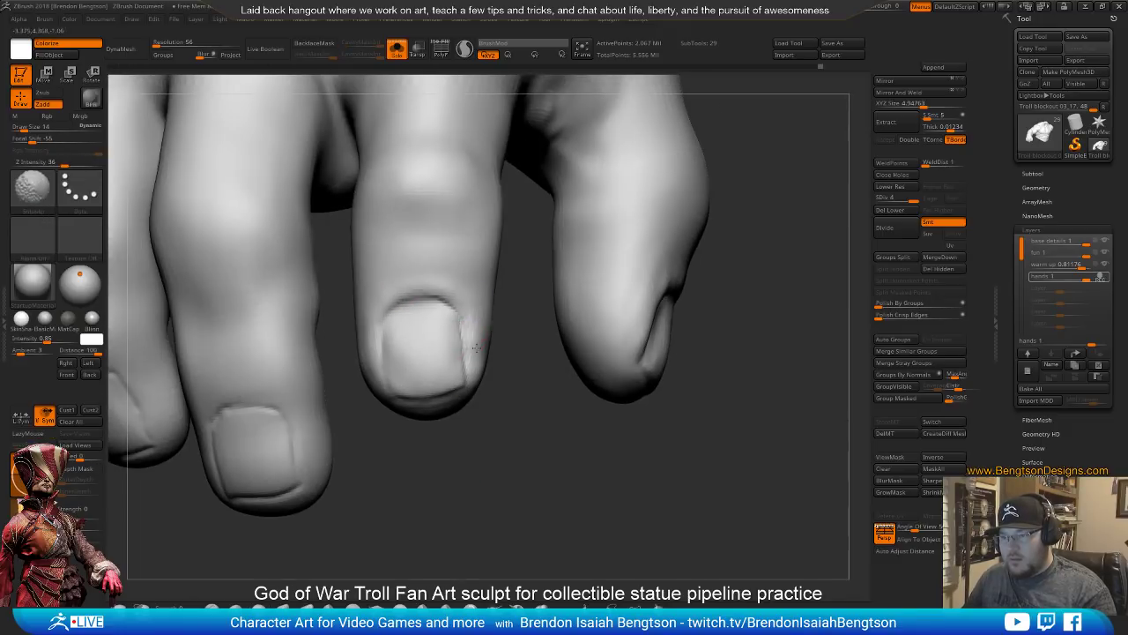
Reshape the middle fingernail's free edge and corners with the Move Topological brush at draw sizes 37, 19 and 23
alt+drag(488, 471, 459, 379)
mouse_move(467, 423)
alt+mouse_down()
mouse_move(426, 321)
mouse_move(481, 423)
mouse_move(441, 445)
mouse_move(465, 447)
mouse_move(443, 443)
mouse_move(467, 434)
mouse_move(496, 391)
mouse_move(425, 345)
mouse_move(453, 340)
mouse_move(461, 428)
mouse_move(481, 463)
mouse_move(501, 423)
mouse_move(461, 423)
alt+mouse_up()
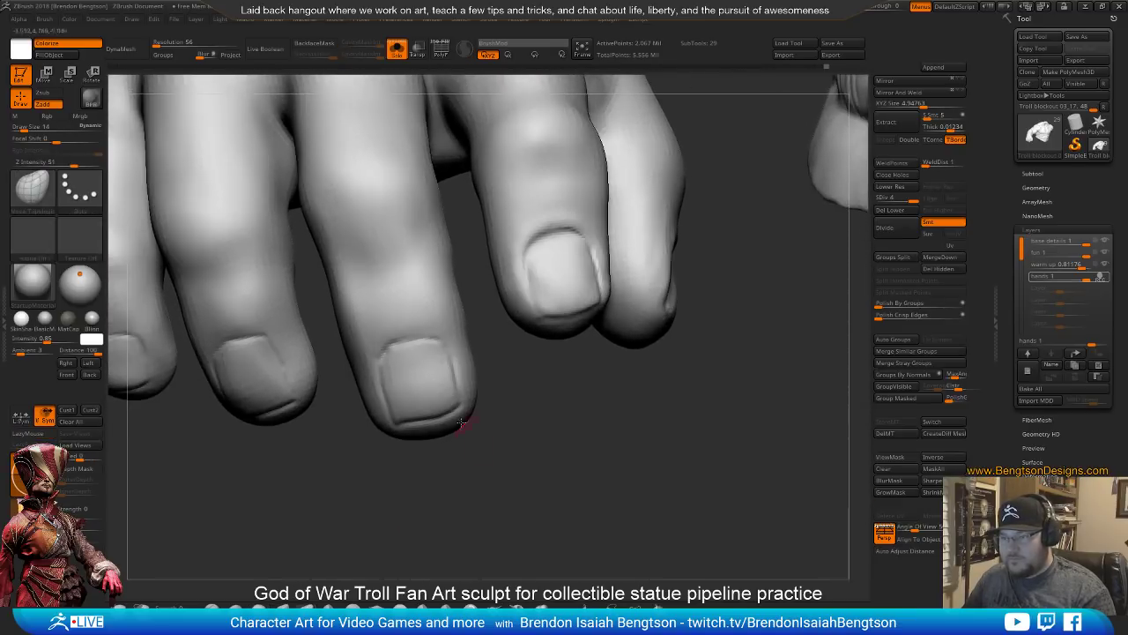
key(space)
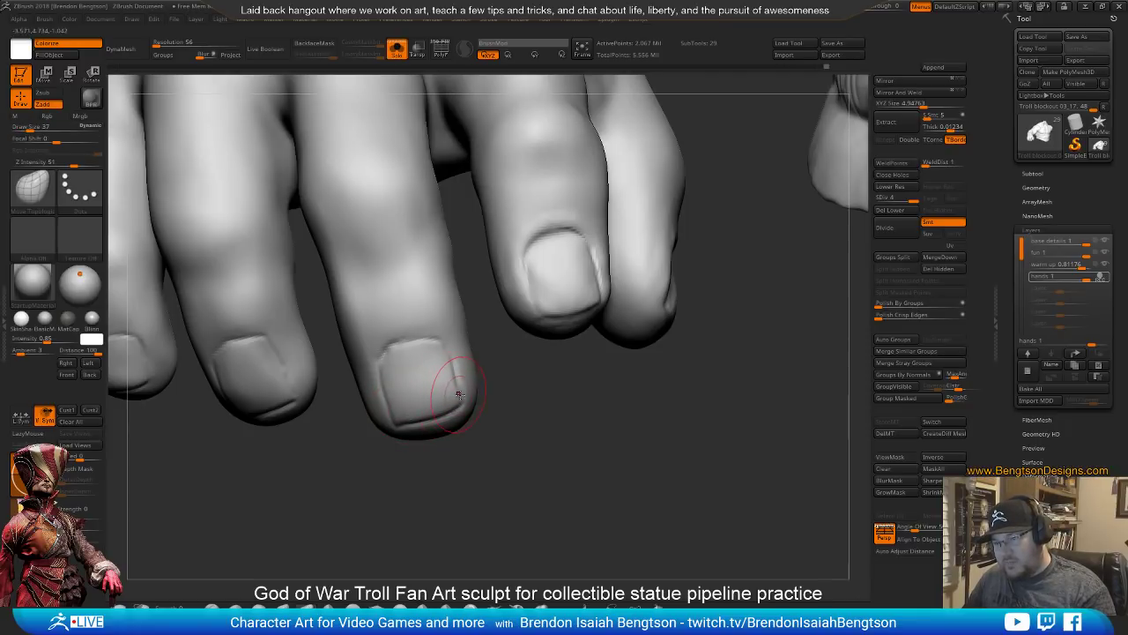
key(space)
drag(418, 395, 411, 395)
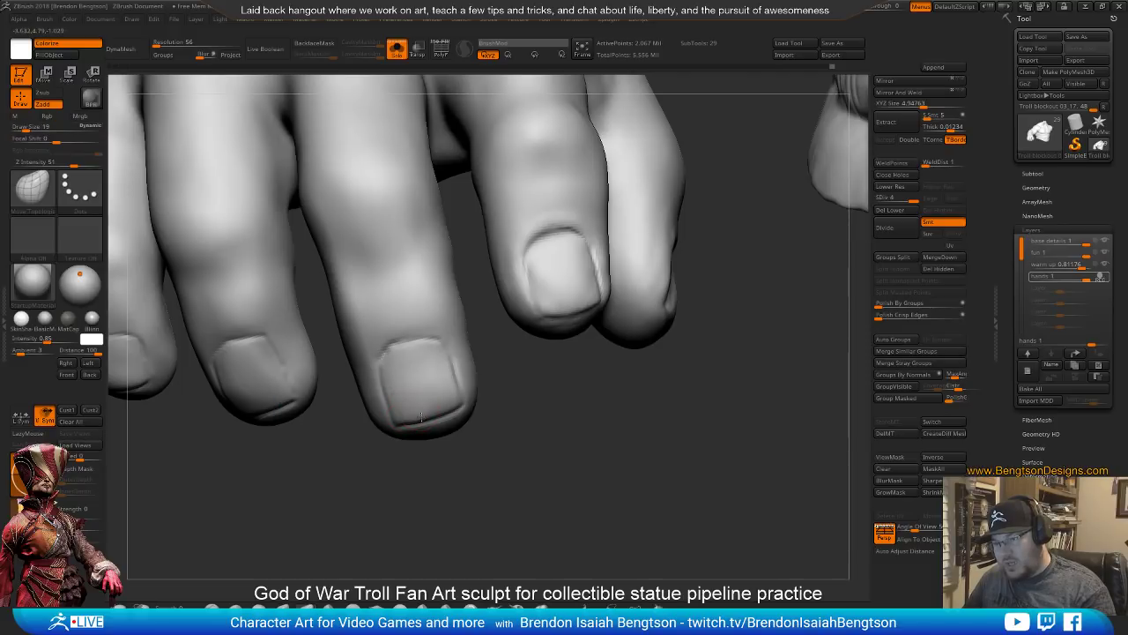
key(space)
drag(421, 409, 401, 419)
key(space)
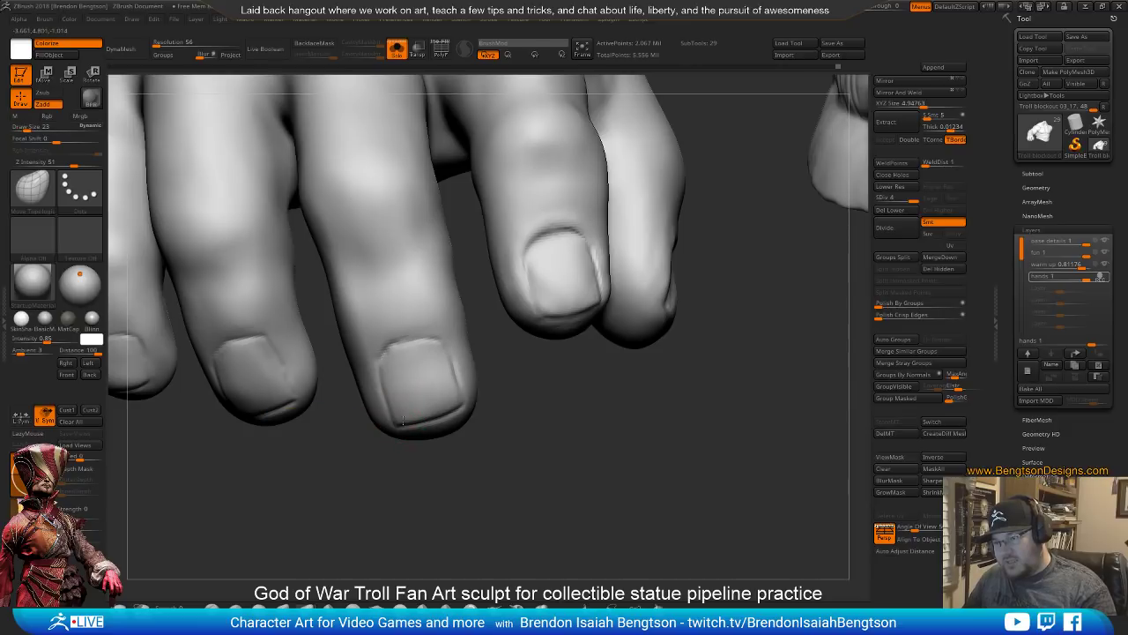
Define the groove around the middle fingernail with the DamStandard brush at draw size 14
drag(408, 464, 469, 467)
key(b)
key(d)
key(s)
key(space)
drag(457, 298, 446, 298)
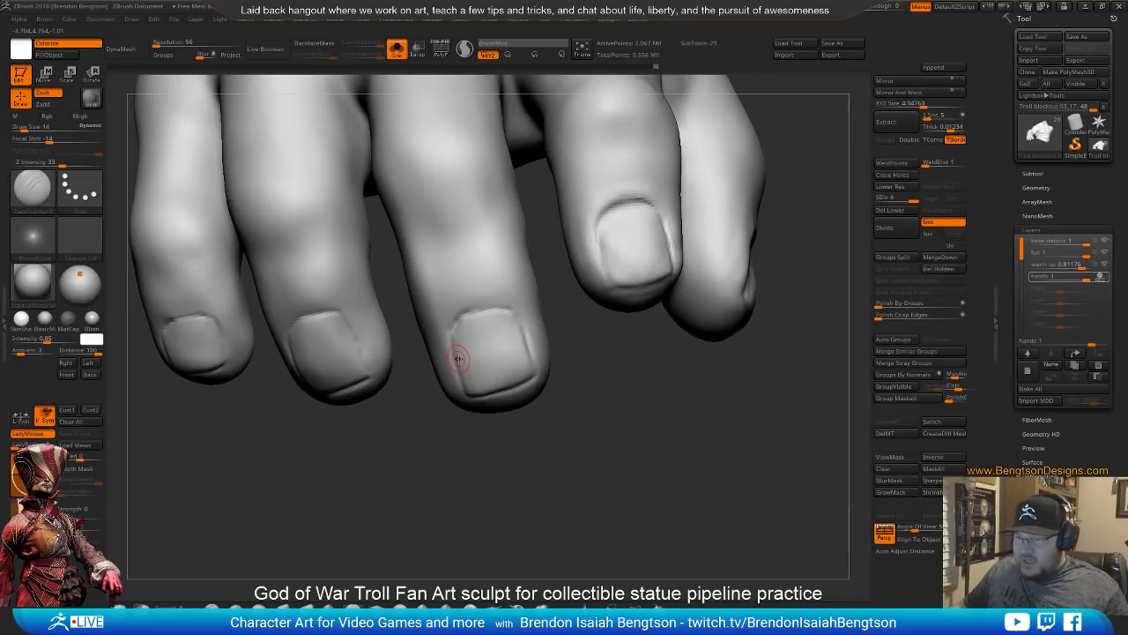
Adjust the outline of the middle fingernail and its tip with the Move Topological brush
drag(542, 433, 541, 438)
key(b)
key(m)
key(t)
key(space)
drag(484, 306, 492, 307)
mouse_move(565, 427)
mouse_down()
mouse_move(567, 453)
mouse_move(553, 451)
mouse_up()
Carve the cuticle groove of the middle fingernail deeper with DamStandard at draw size 17
drag(517, 500, 476, 396)
key(b)
key(d)
key(s)
key(space)
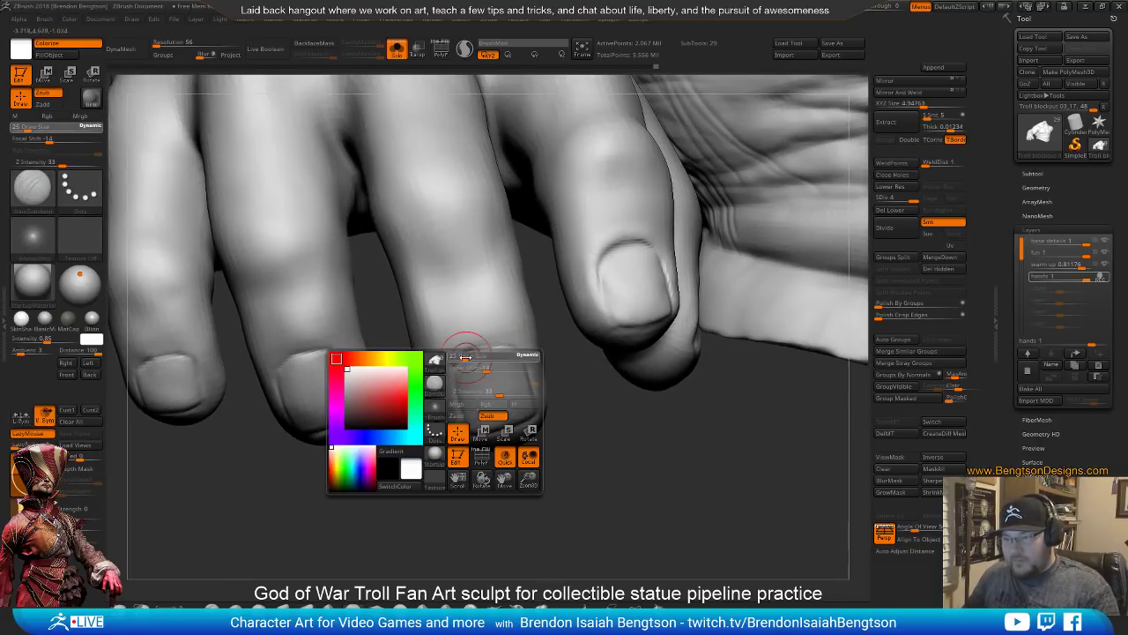
drag(462, 358, 455, 359)
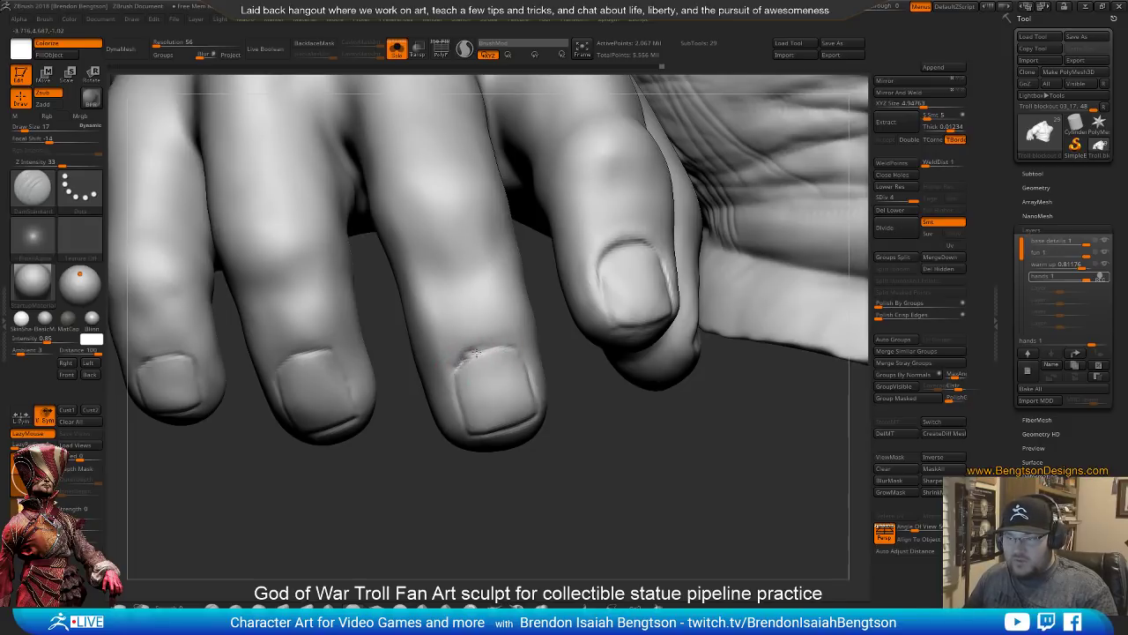
drag(600, 468, 581, 481)
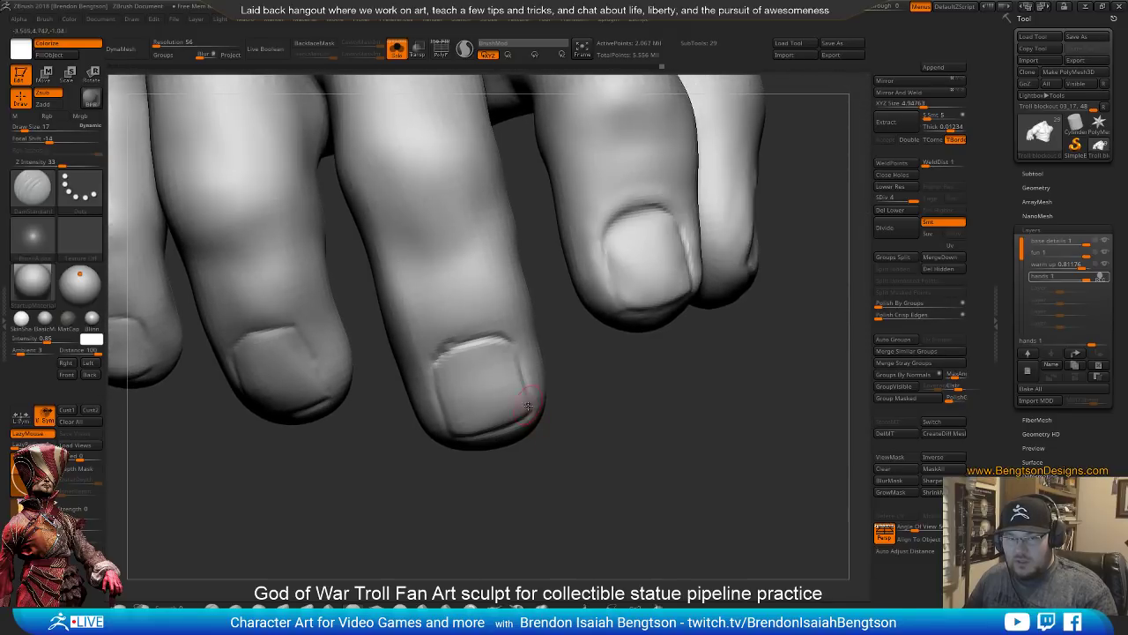
Build up the surface of the middle fingernail with ClayBuildup at draw size 17 and smooth it
key(space)
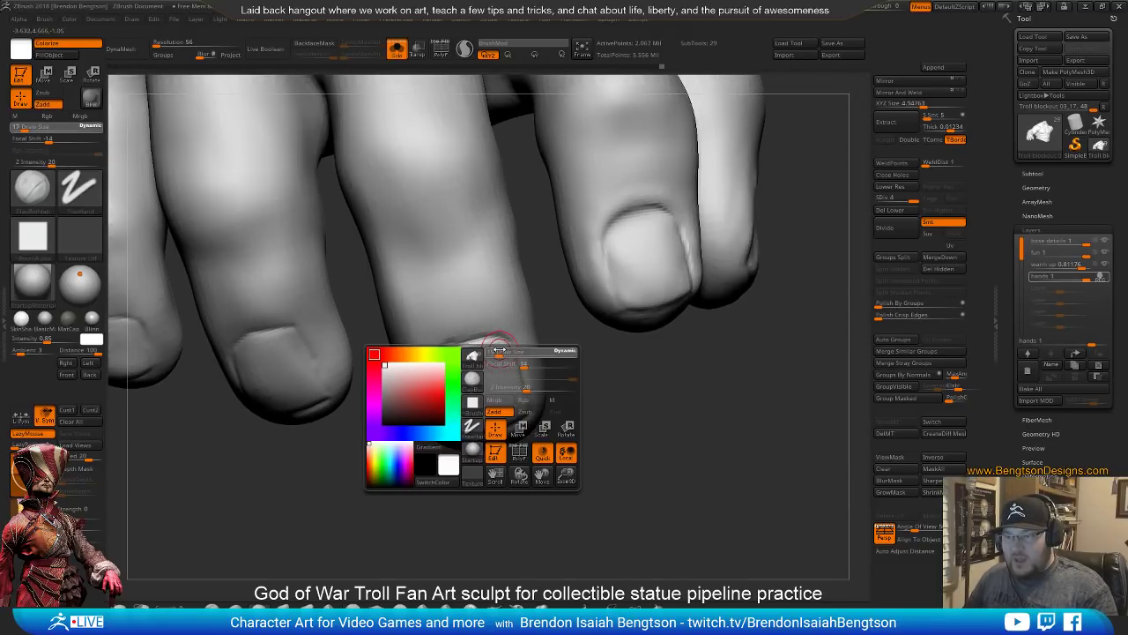
drag(546, 476, 512, 360)
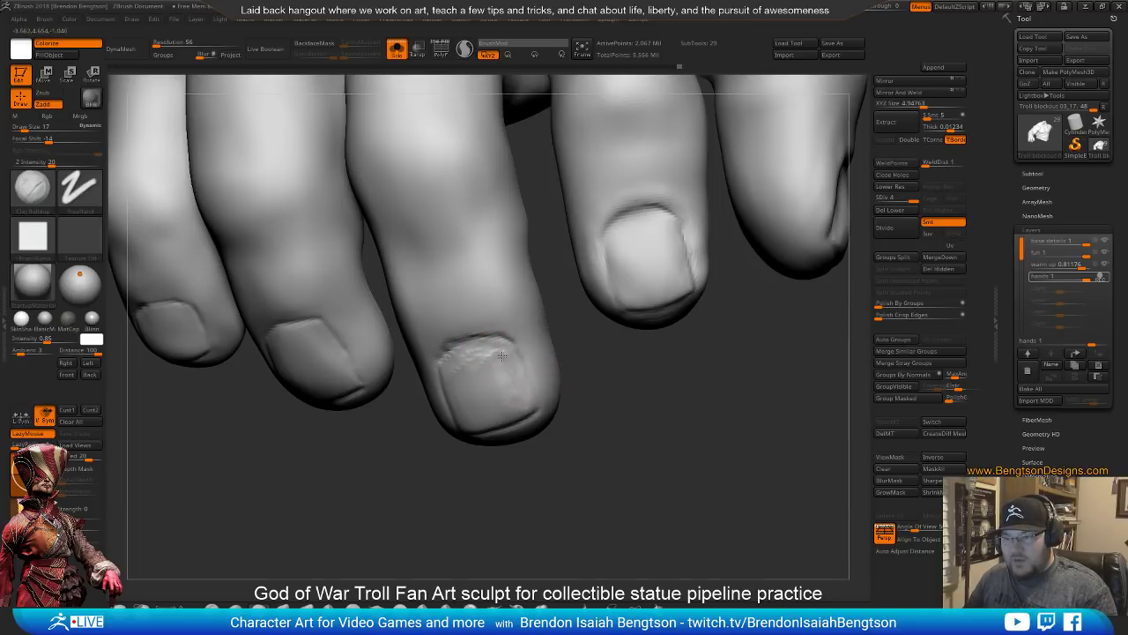
right_drag(525, 399, 411, 315)
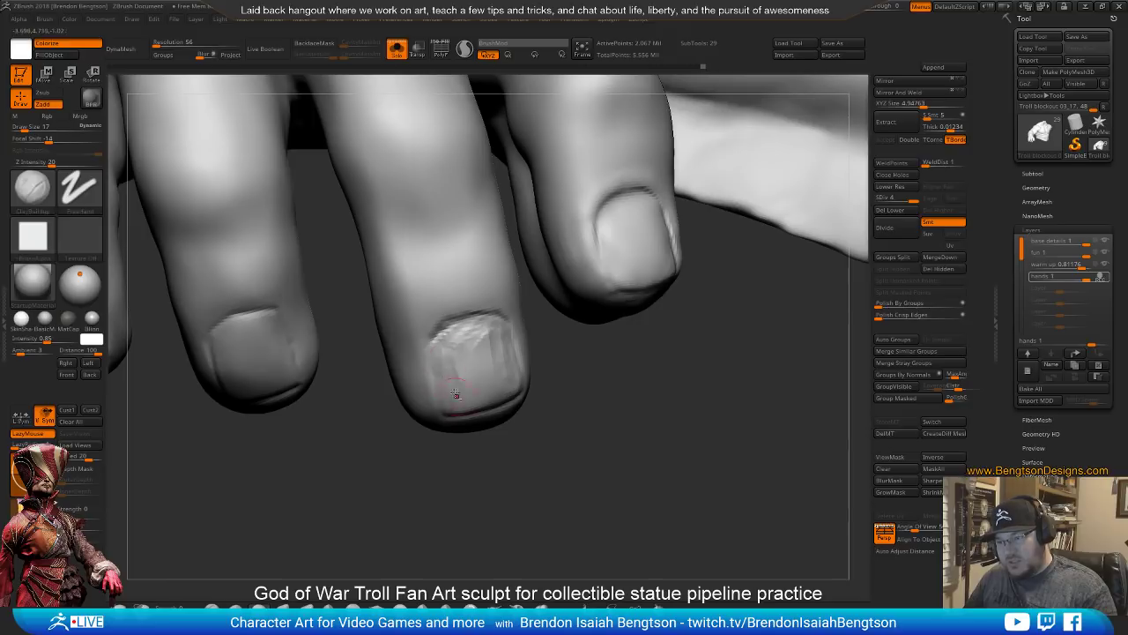
right_drag(516, 479, 467, 353)
Build up the skin behind the middle fingernail's cuticle and along both sides with ClayBuildup at draw size 23
key(b)
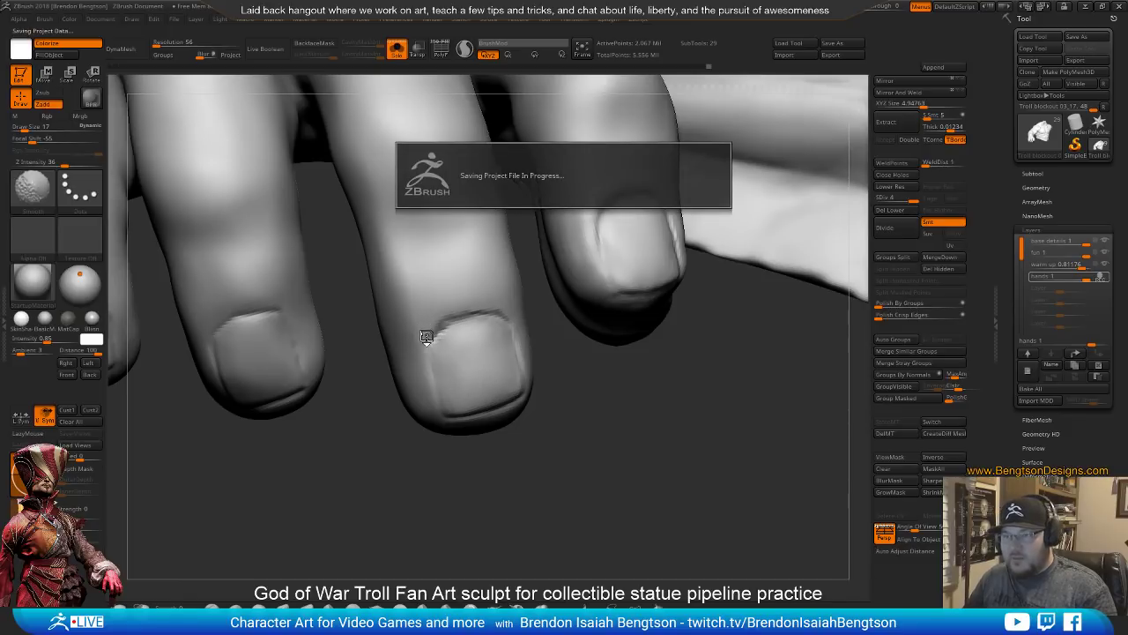
key(b)
key(c)
key(b)
key(space)
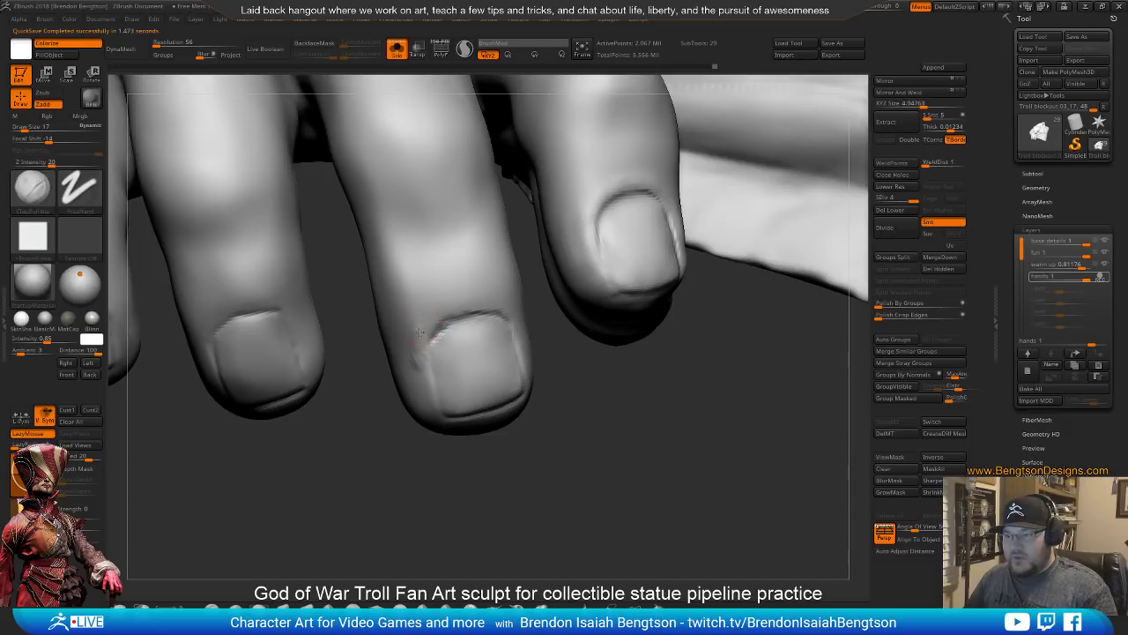
key(space)
mouse_move(465, 304)
mouse_down()
mouse_move(484, 289)
mouse_move(447, 302)
mouse_up()
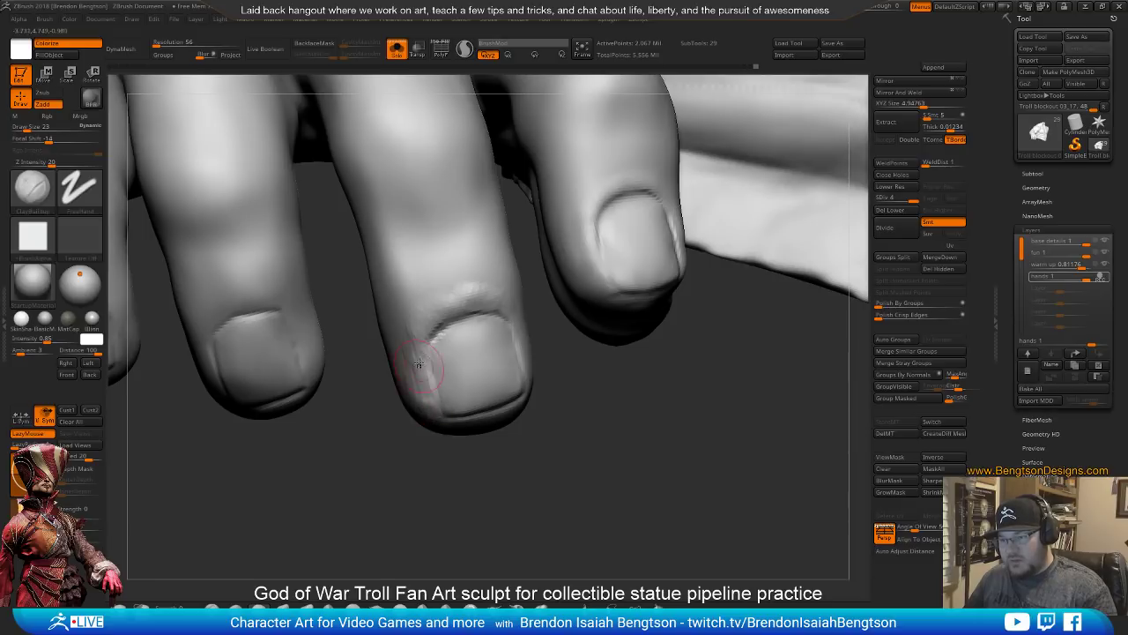
drag(449, 434, 502, 370)
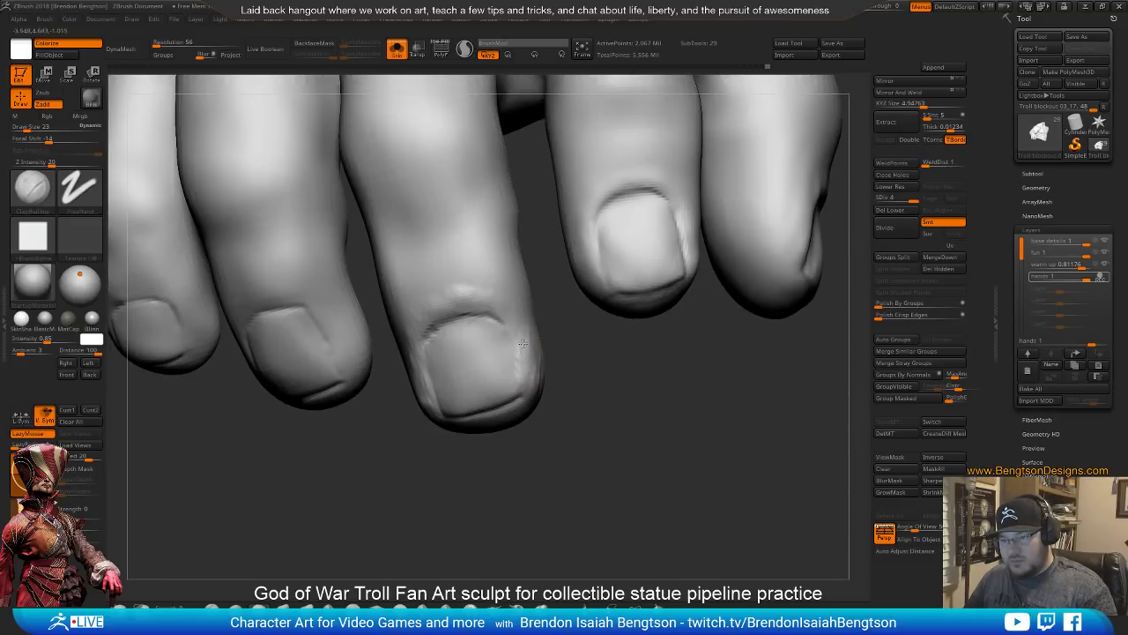
mouse_move(509, 339)
mouse_down()
mouse_move(575, 445)
mouse_move(534, 448)
mouse_move(542, 433)
mouse_move(509, 510)
mouse_move(562, 499)
mouse_up()
Adjust the middle fingernail's corners and free edge with Move Topological at draw size 23
key(b)
key(m)
key(t)
drag(420, 414, 417, 399)
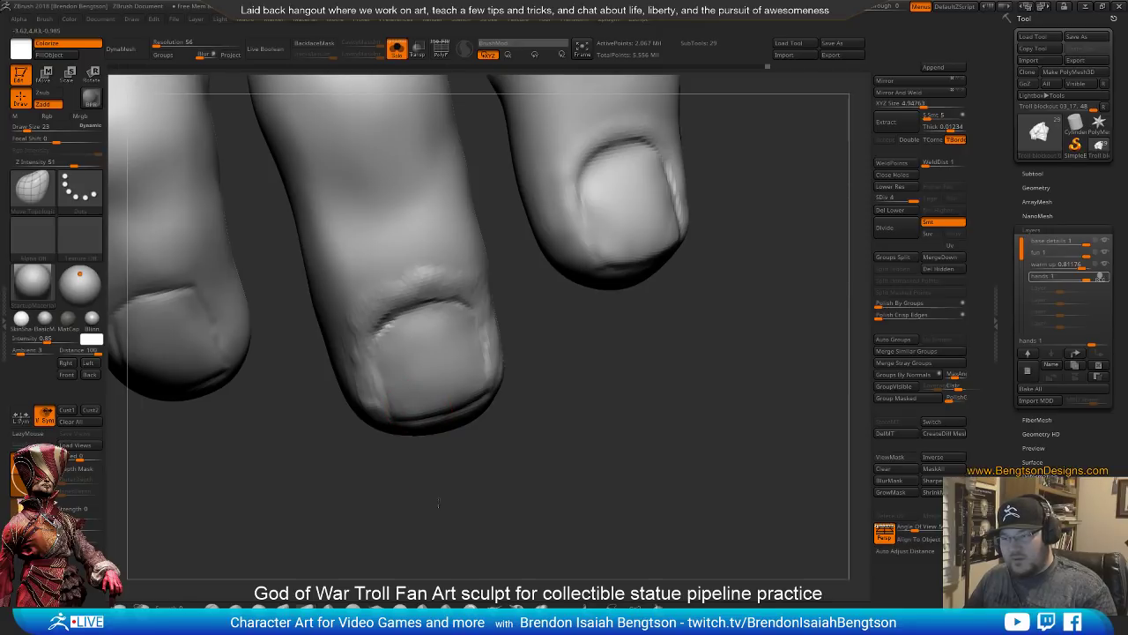
drag(438, 502, 501, 392)
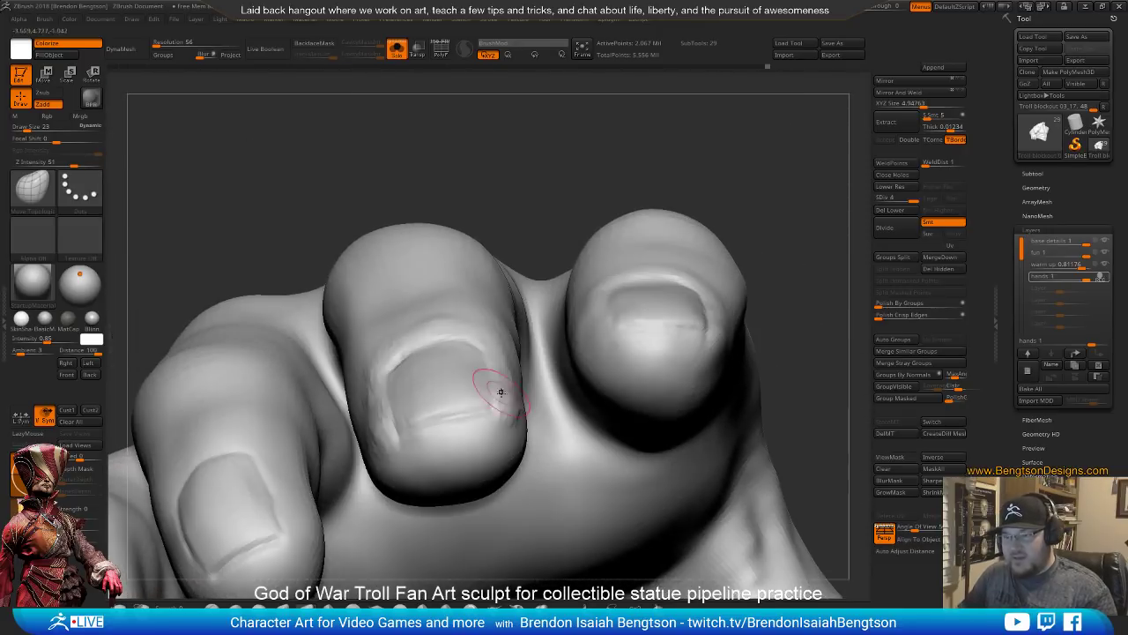
Add skin volume just beyond the middle fingernail's free edge with ClayBuildup at draw size 14
drag(408, 181, 427, 353)
key(b)
key(c)
key(b)
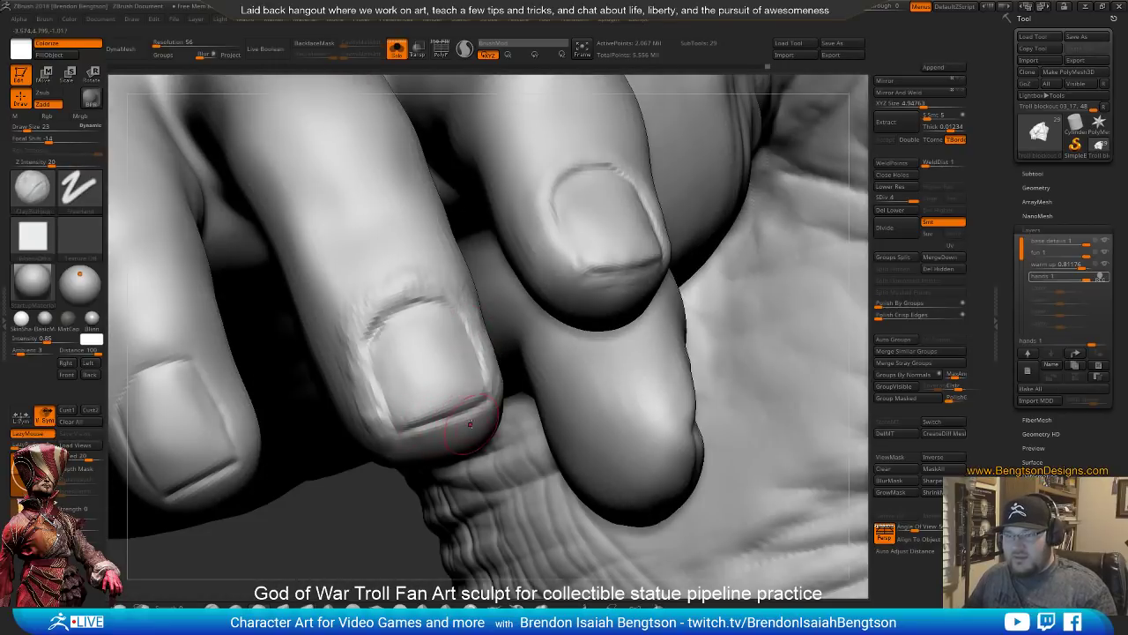
key(space)
drag(630, 256, 608, 256)
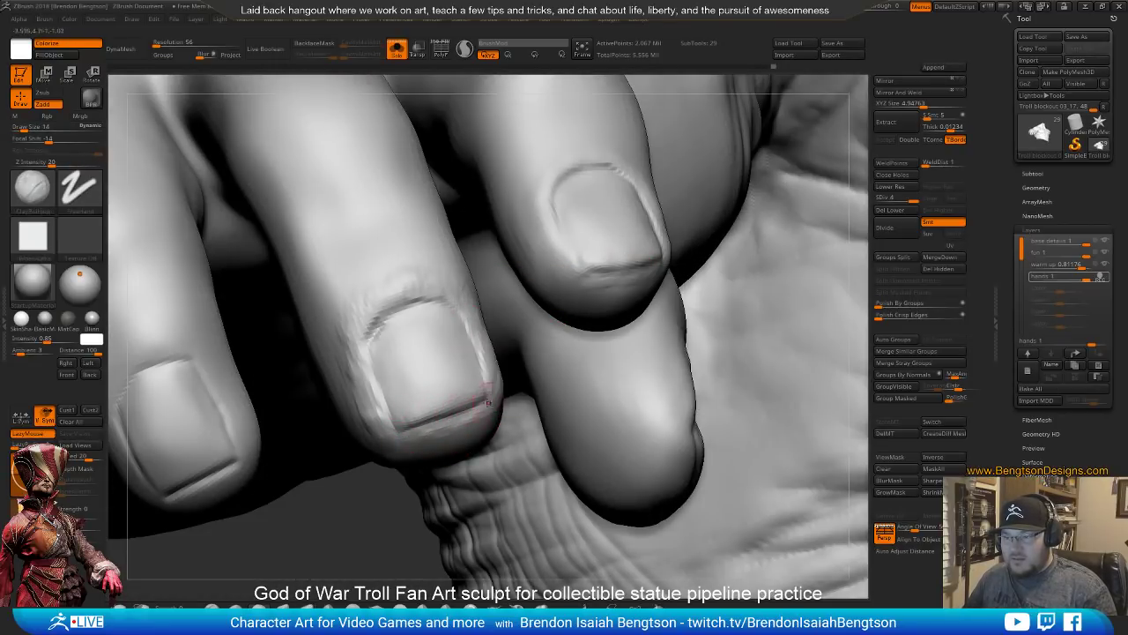
drag(402, 405, 462, 315)
Reshape the middle fingertip's end and the skin beside the nail with Move Topological at draw size 37
key(space)
click(397, 426)
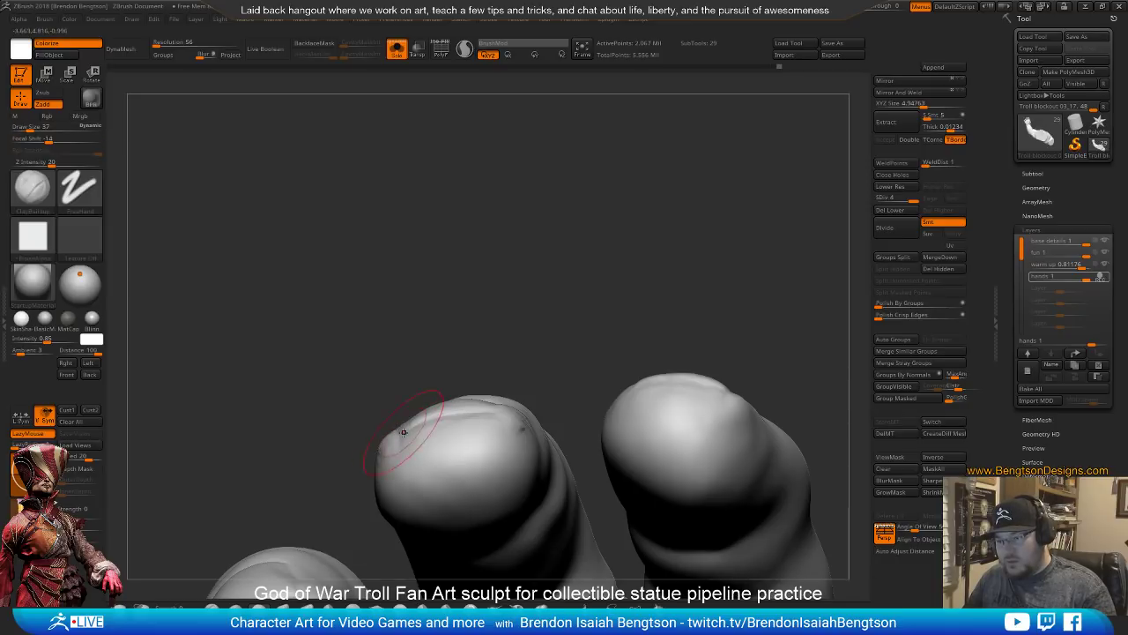
key(b)
key(m)
key(t)
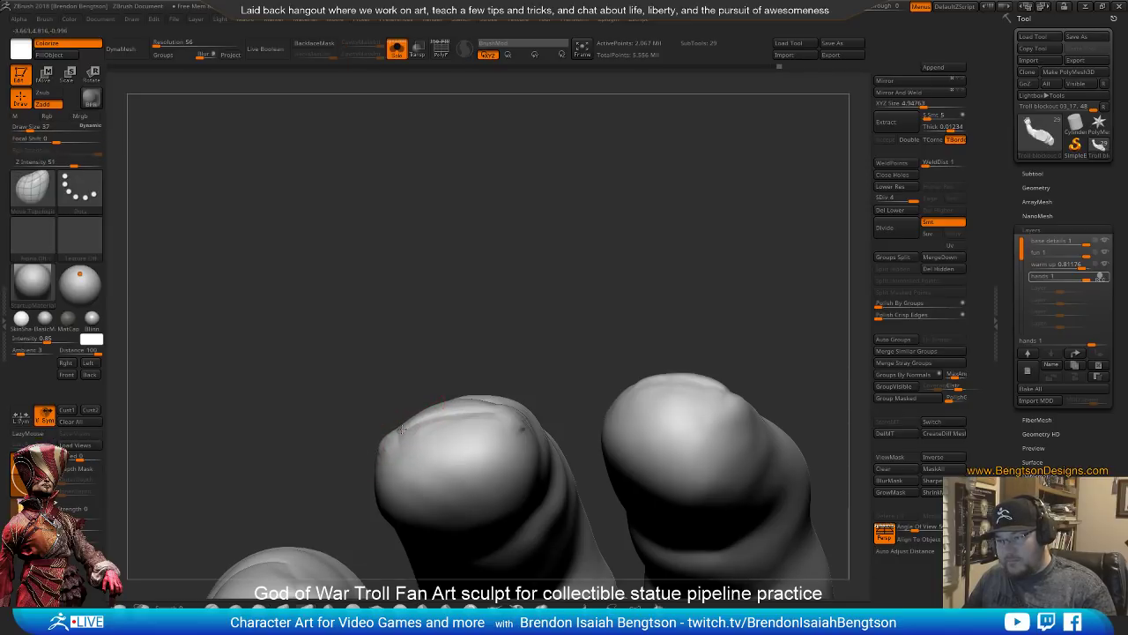
drag(503, 411, 498, 419)
drag(515, 292, 527, 423)
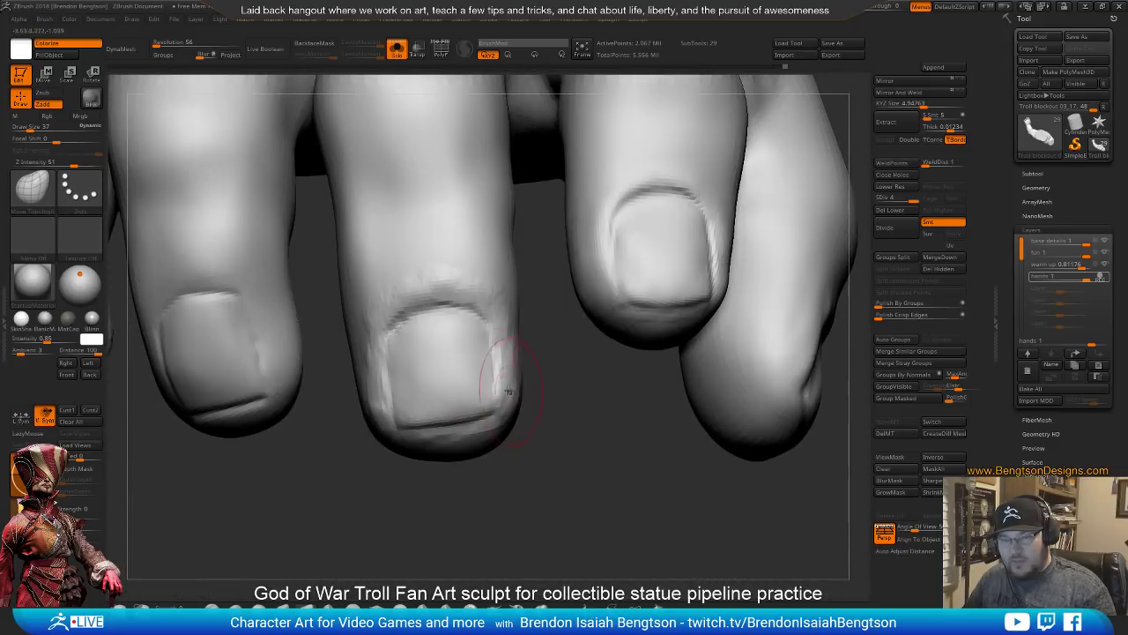
drag(492, 506, 476, 467)
drag(494, 406, 493, 404)
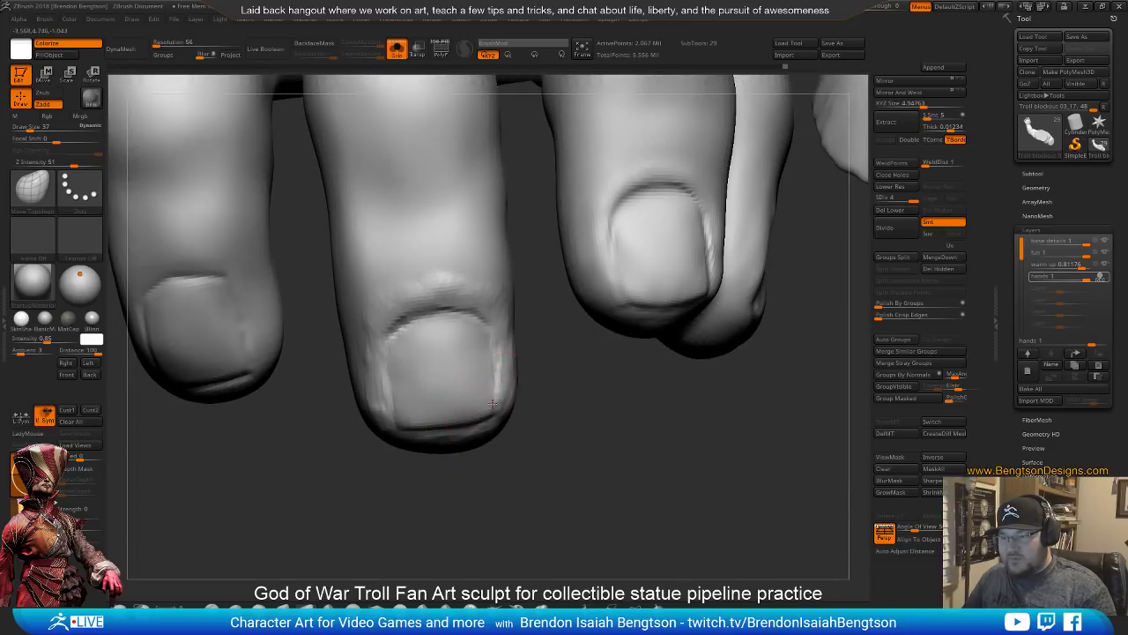
drag(513, 454, 494, 415)
Smooth the middle fingertip and build up its index-finger side with ClayBuildup at draw size 21
key(space)
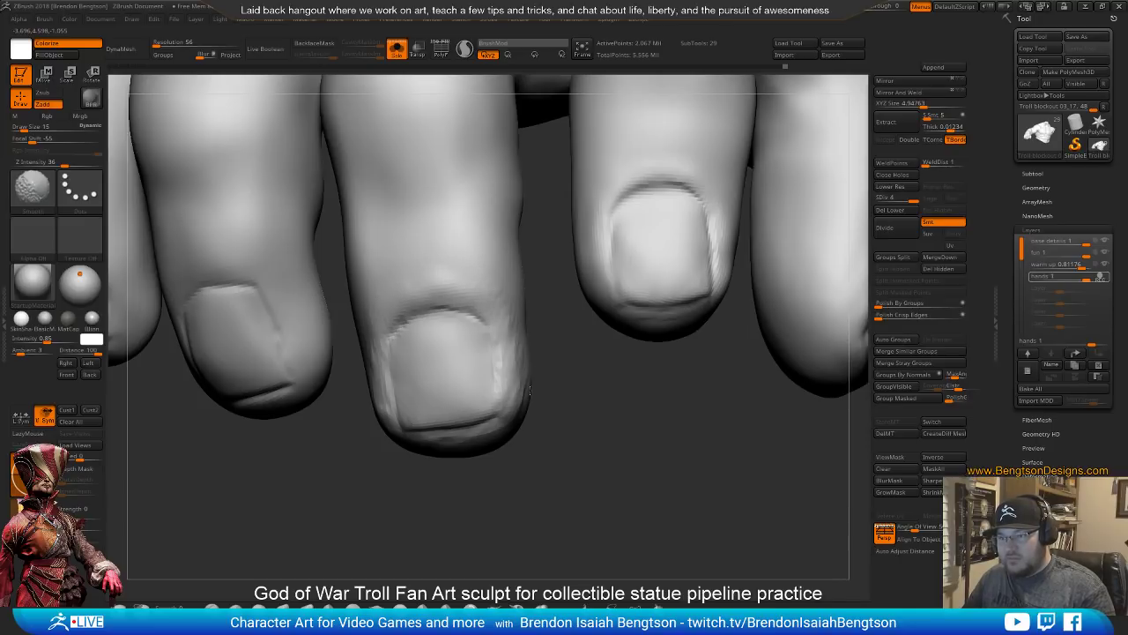
key(b)
key(c)
key(b)
right_drag(513, 354, 521, 382)
key(space)
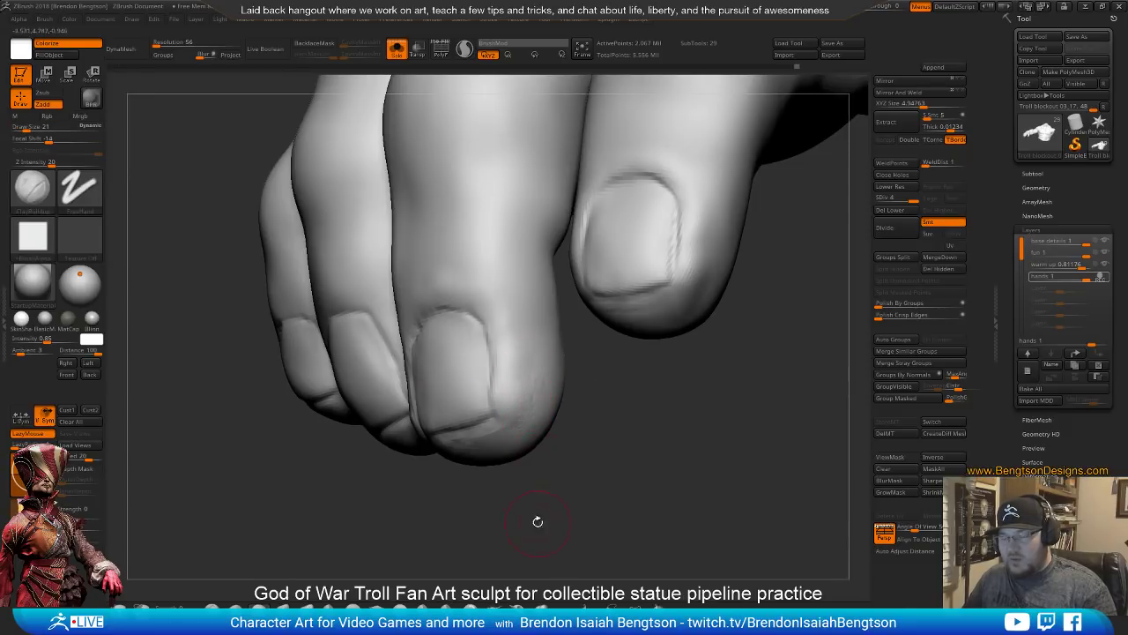
right_drag(538, 522, 541, 487)
Refine the middle fingertip beyond the nail and on its ring-finger side with ClayBuildup strokes and smoothing
key(b)
key(i)
key(n)
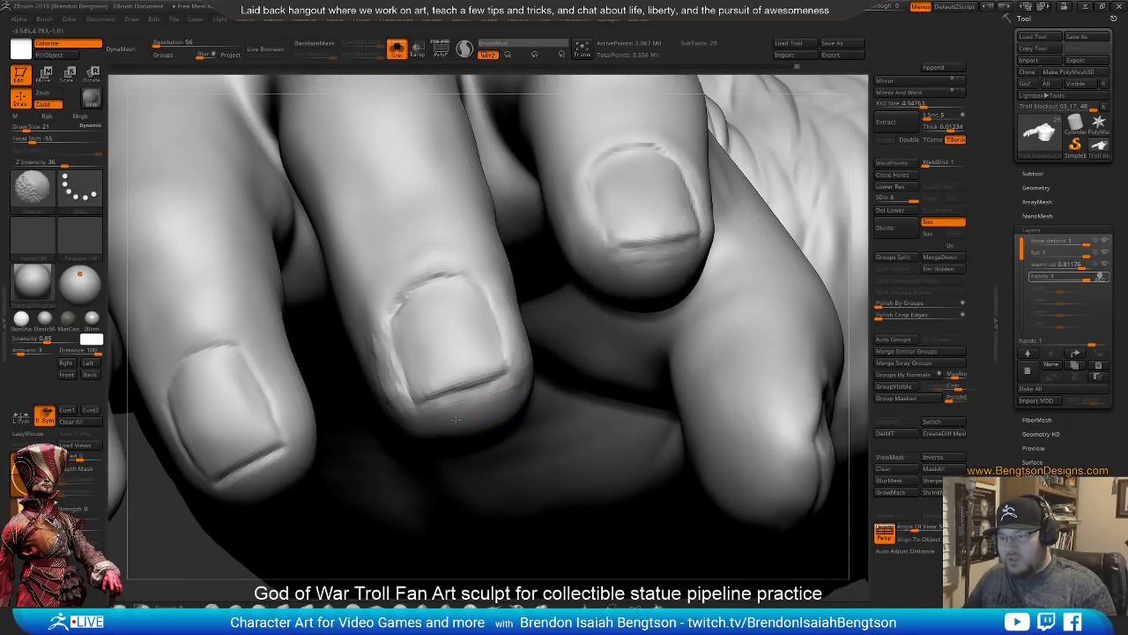
key(b)
key(c)
key(b)
mouse_move(334, 399)
right_down()
mouse_move(370, 370)
mouse_move(347, 396)
right_up()
key(b)
key(i)
key(n)
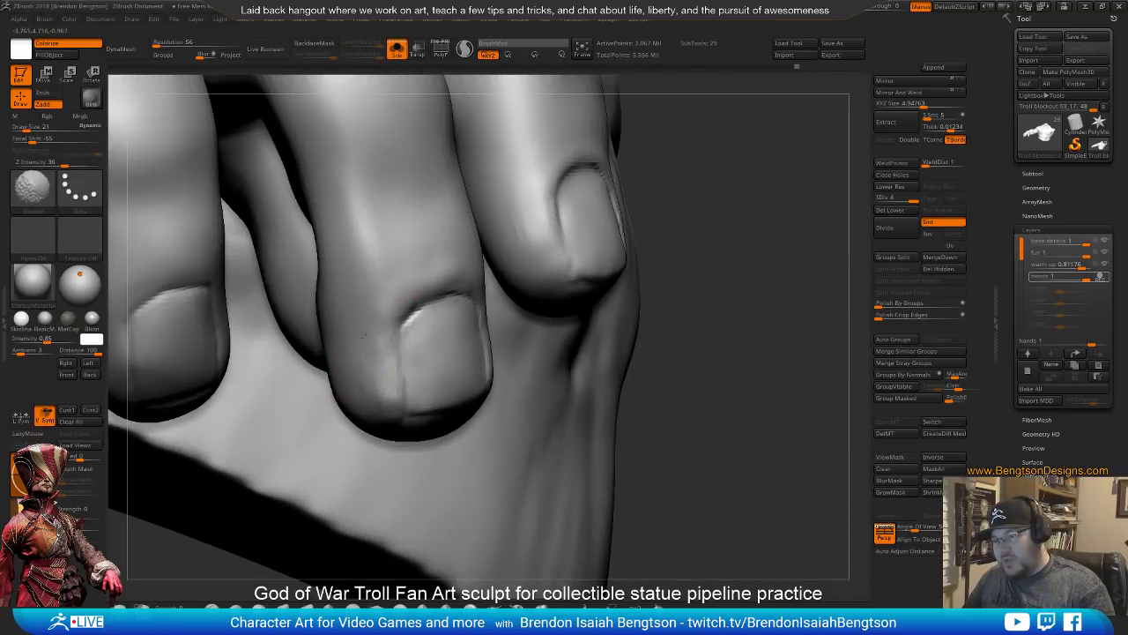
Fill out the skin behind the cuticle and along the sides of the middle fingernail with ClayBuildup at draw size 21
key(b)
key(c)
key(b)
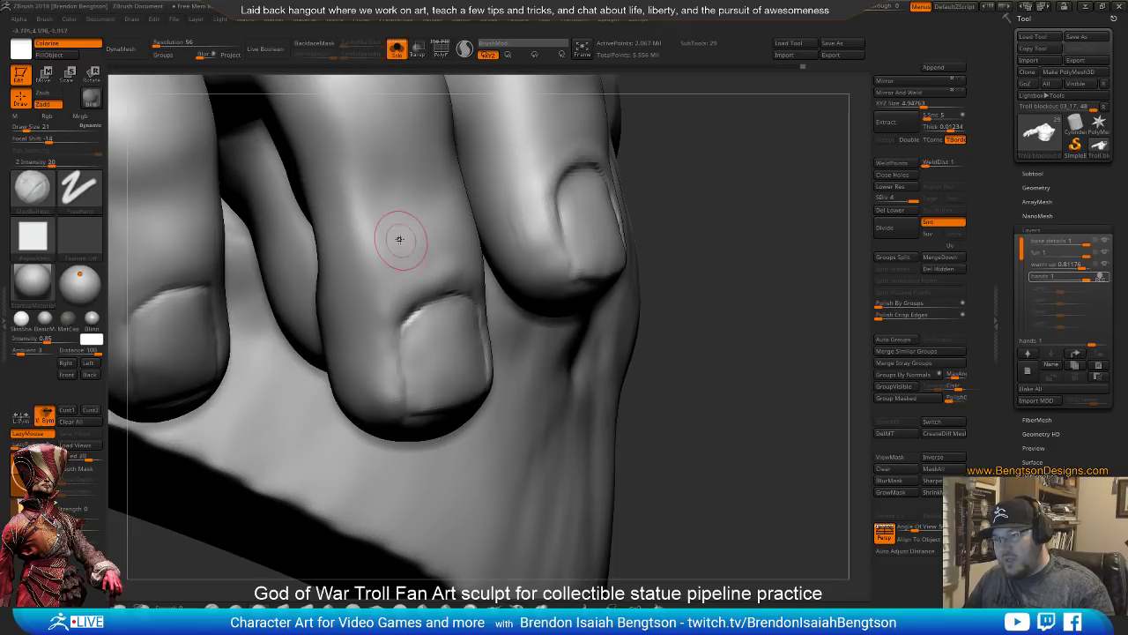
mouse_move(424, 393)
right_down()
mouse_move(416, 356)
mouse_move(407, 377)
mouse_move(418, 371)
right_up()
mouse_move(545, 247)
ctrl+right_down()
mouse_move(529, 167)
mouse_move(430, 399)
mouse_move(384, 308)
mouse_move(438, 365)
mouse_move(423, 366)
mouse_move(461, 468)
mouse_move(400, 304)
mouse_move(444, 366)
ctrl+right_up()
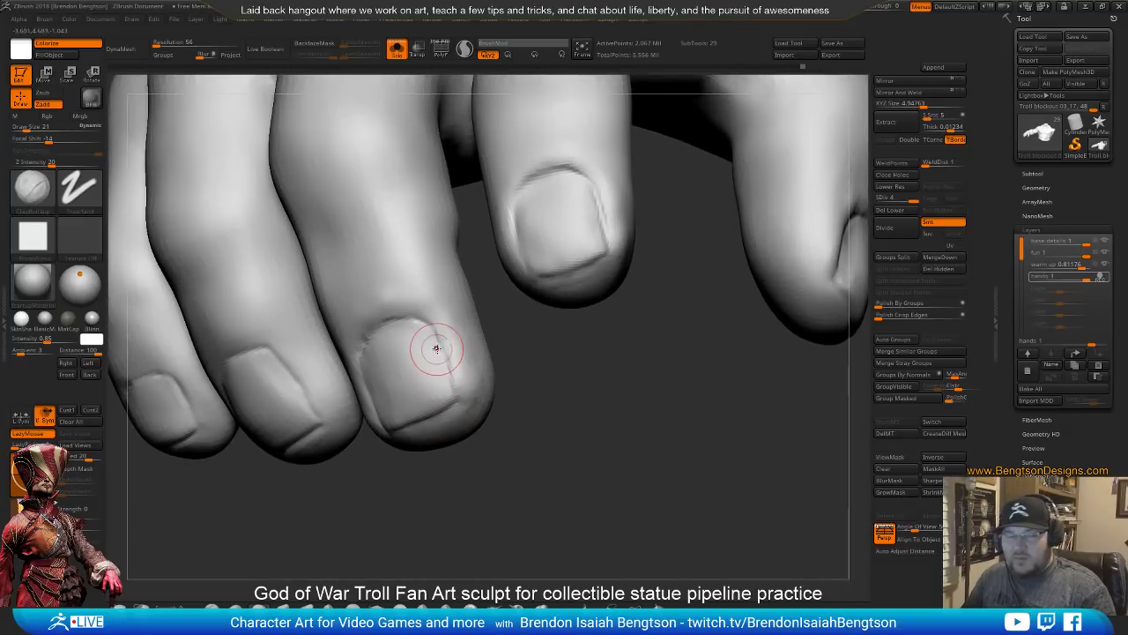
Sharpen the crease around the middle fingernail's cuticle and sides with DamStandard at draw size 15
key(b)
key(d)
key(s)
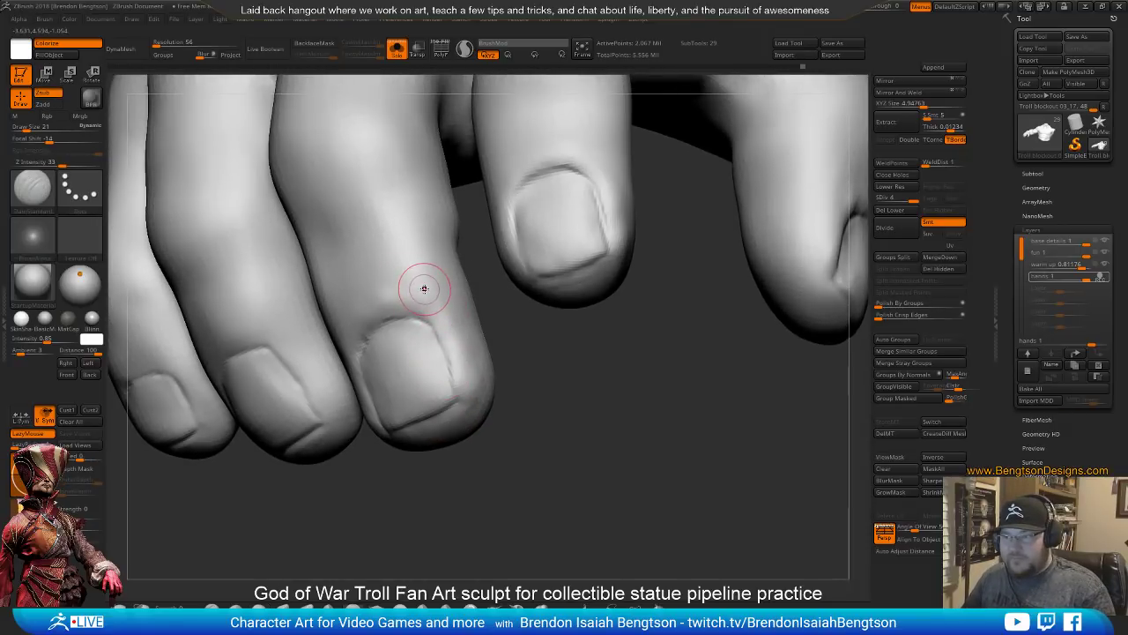
key(space)
drag(429, 287, 423, 286)
ctrl+right_drag(533, 377, 511, 335)
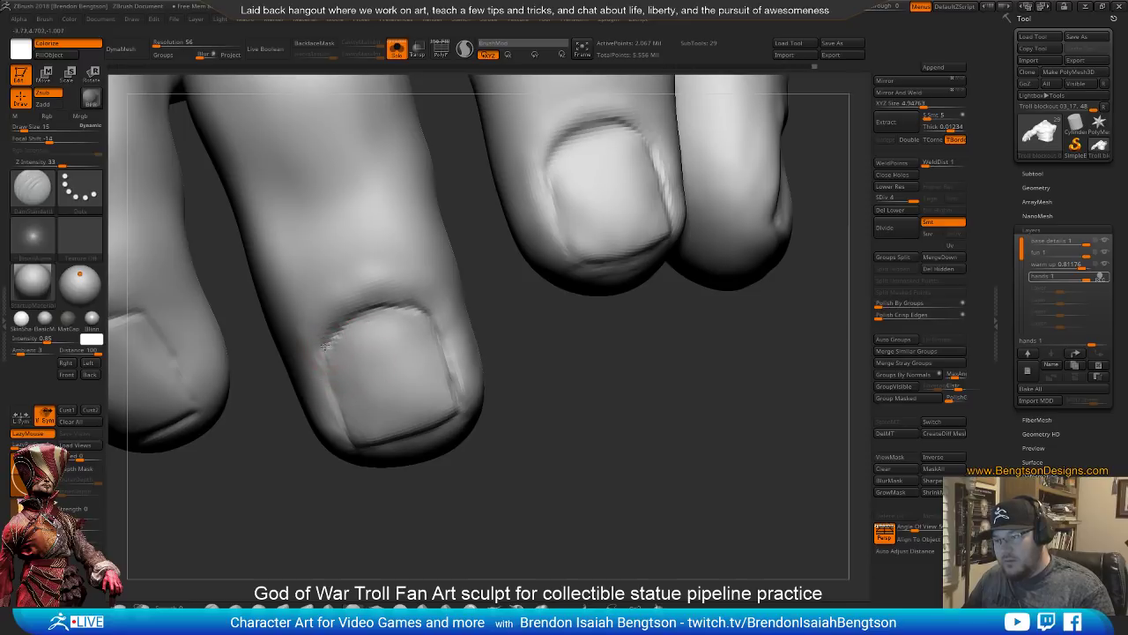
right_drag(441, 514, 494, 440)
Build up the surface of the ring fingernail with ClayBuildup strokes at draw size 17
ctrl+right_drag(494, 353, 459, 439)
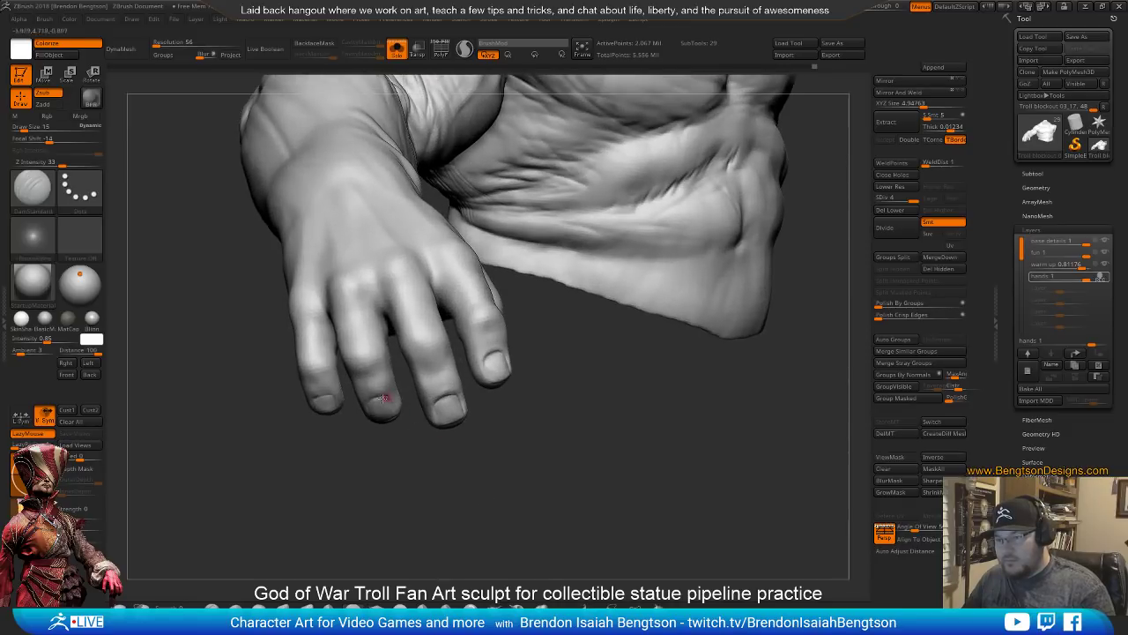
mouse_move(384, 399)
right_down()
mouse_move(478, 496)
mouse_move(365, 319)
mouse_move(351, 181)
right_up()
mouse_move(379, 257)
right_down()
mouse_move(398, 428)
mouse_move(385, 322)
mouse_move(440, 364)
right_up()
key(b)
key(c)
key(b)
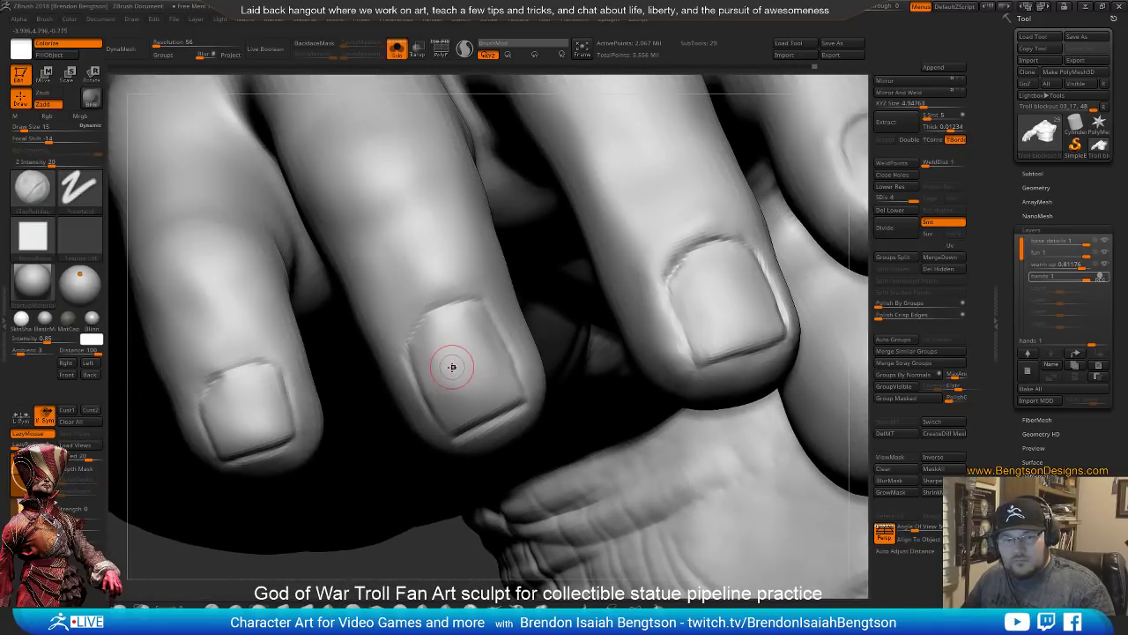
key(space)
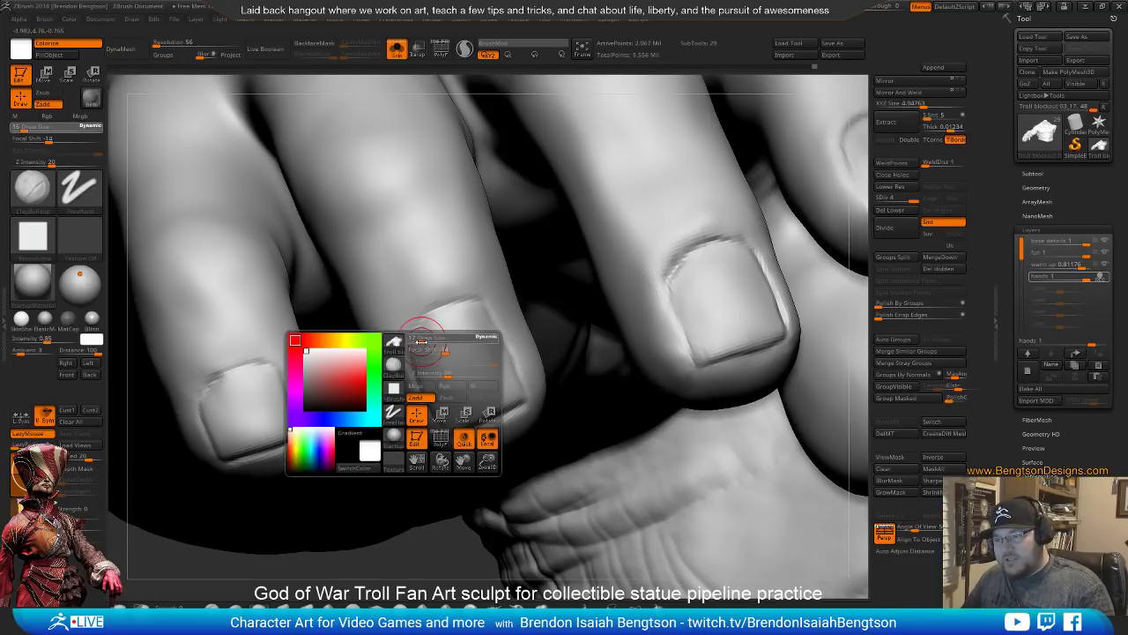
drag(431, 403, 439, 411)
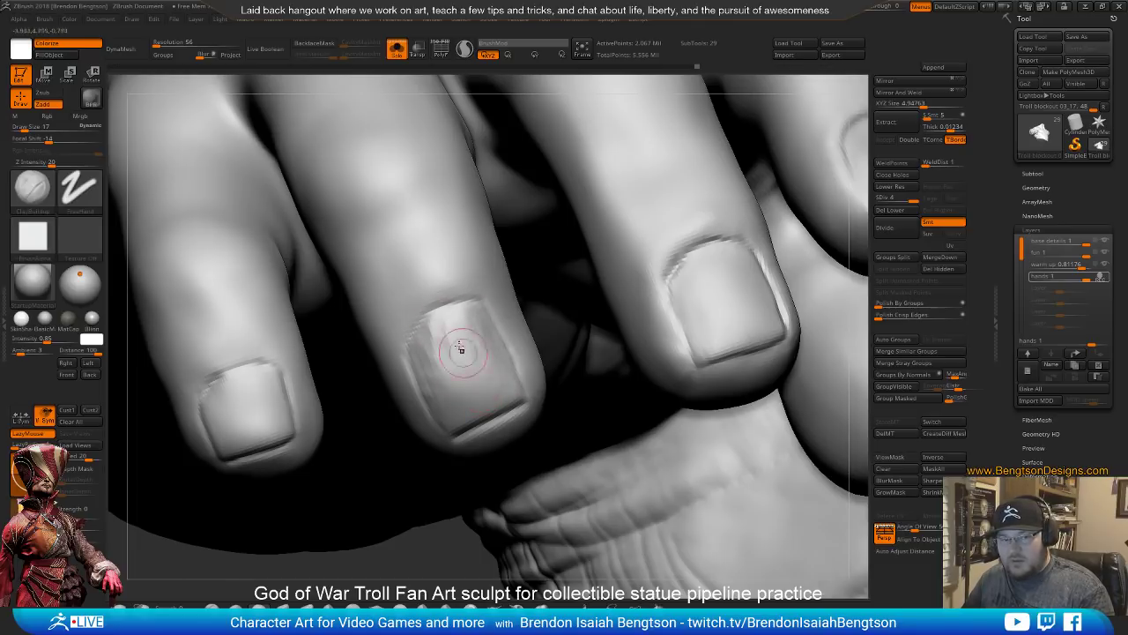
right_drag(461, 350, 428, 244)
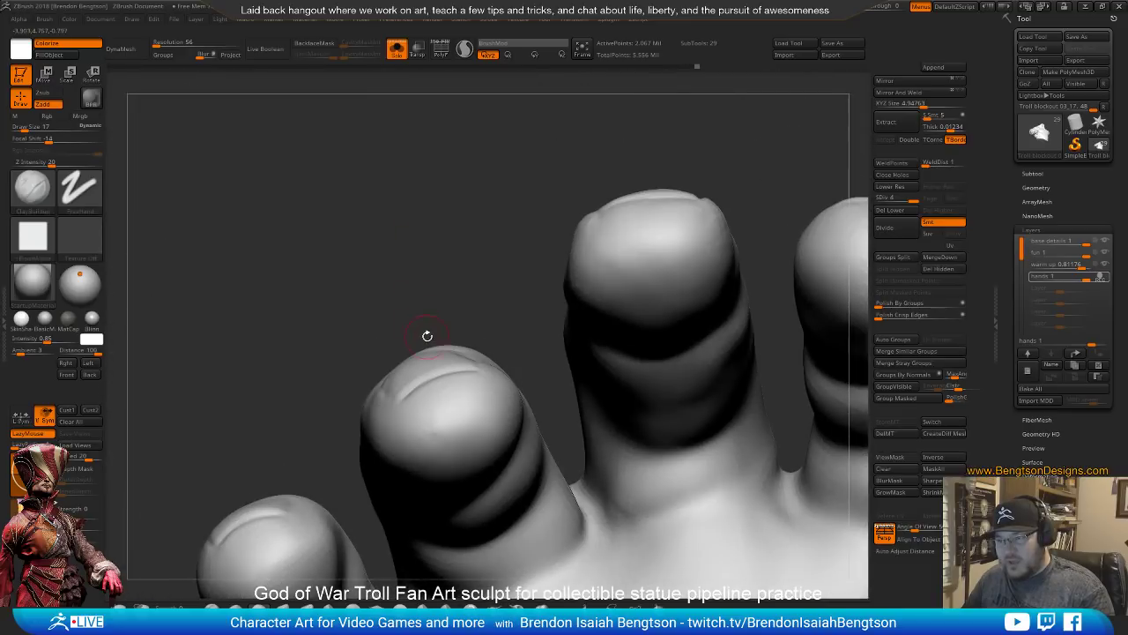
right_drag(426, 336, 451, 280)
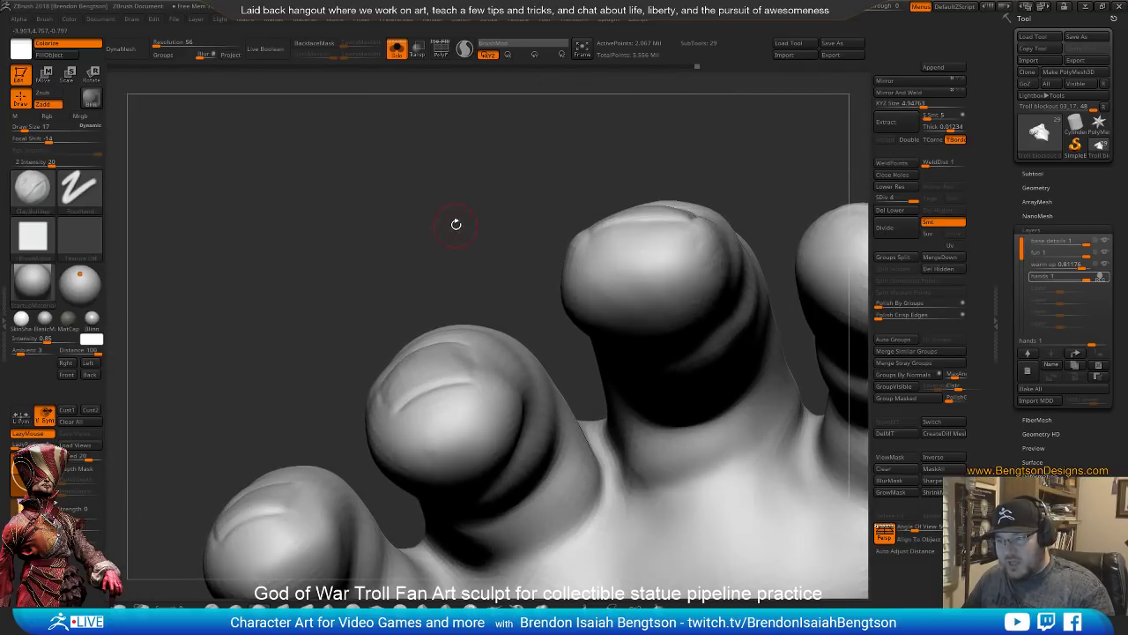
right_drag(456, 224, 442, 348)
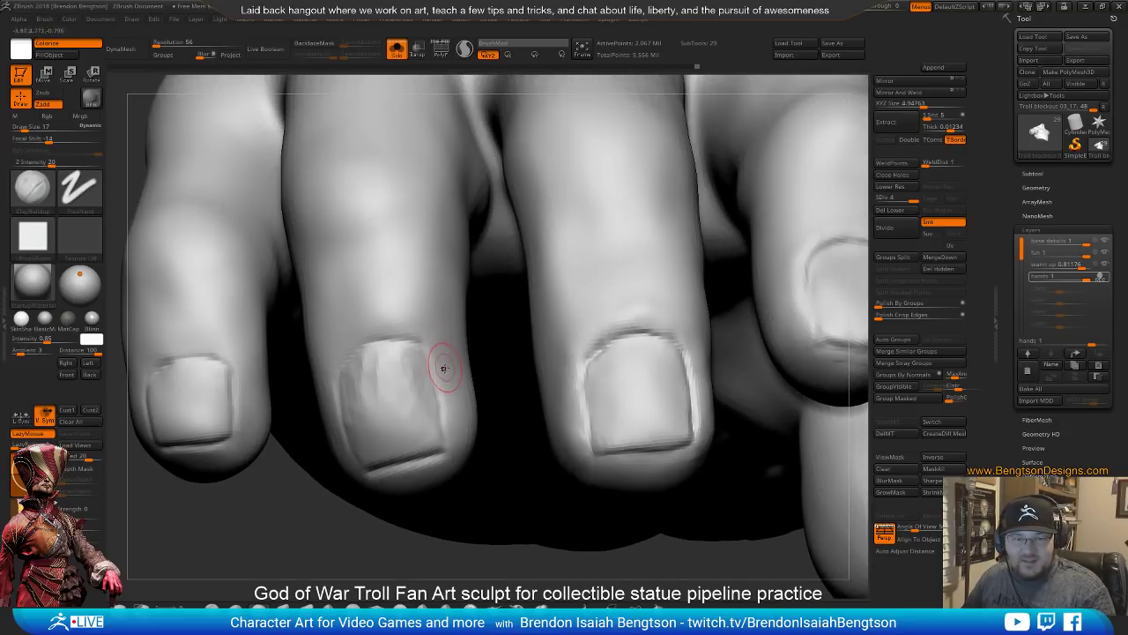
Examine the lowered hand on the full troll figure and compare the pose and details with the concept reference image
right_drag(440, 368, 423, 423)
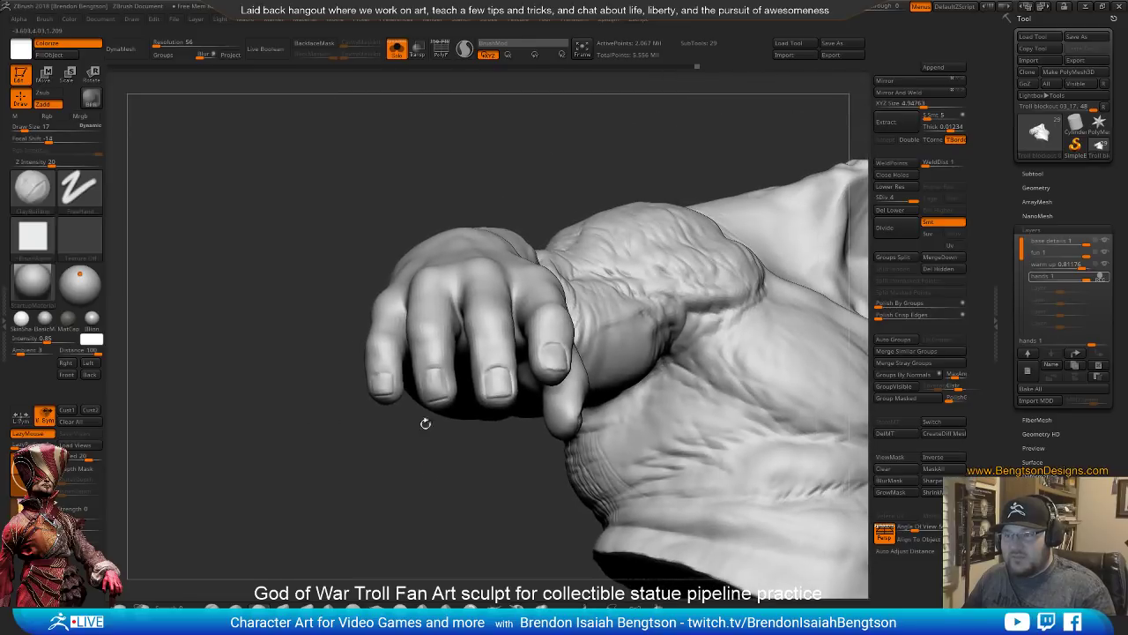
alt+right_drag(497, 400, 318, 226)
key(alt+s)
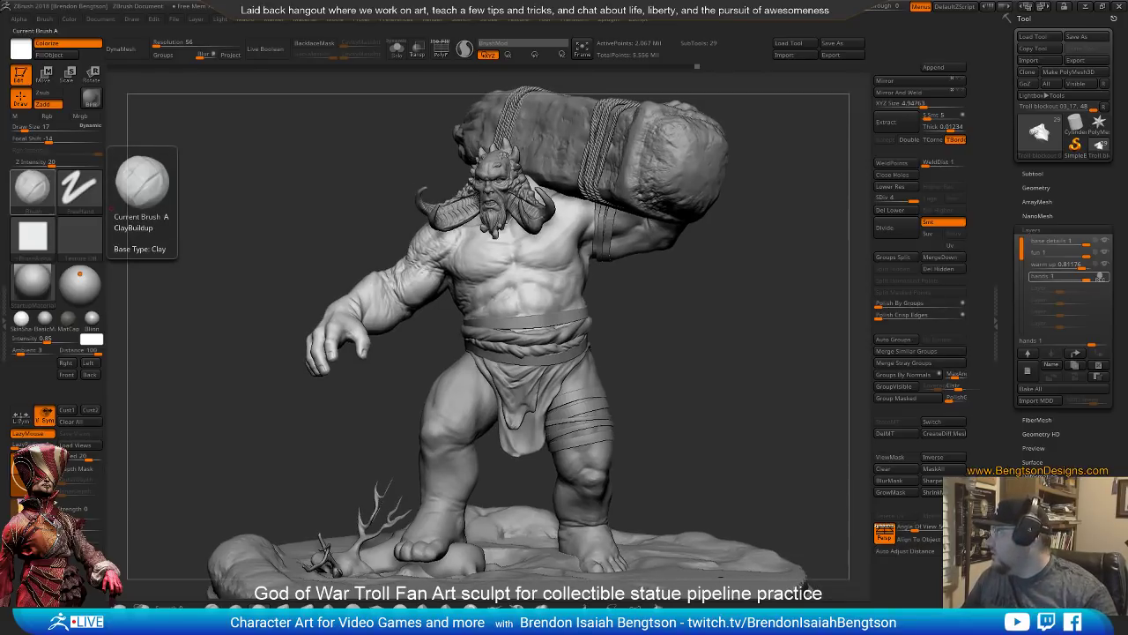
right_drag(0, 206, 193, 168)
scroll(275, 277, down, 5)
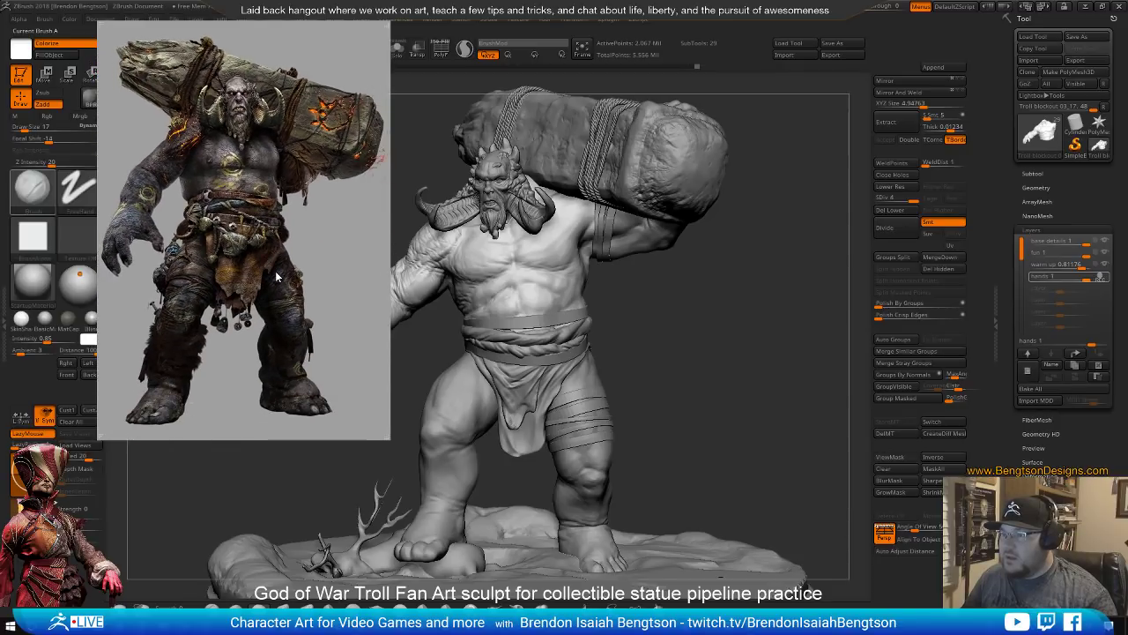
right_drag(267, 242, 222, 252)
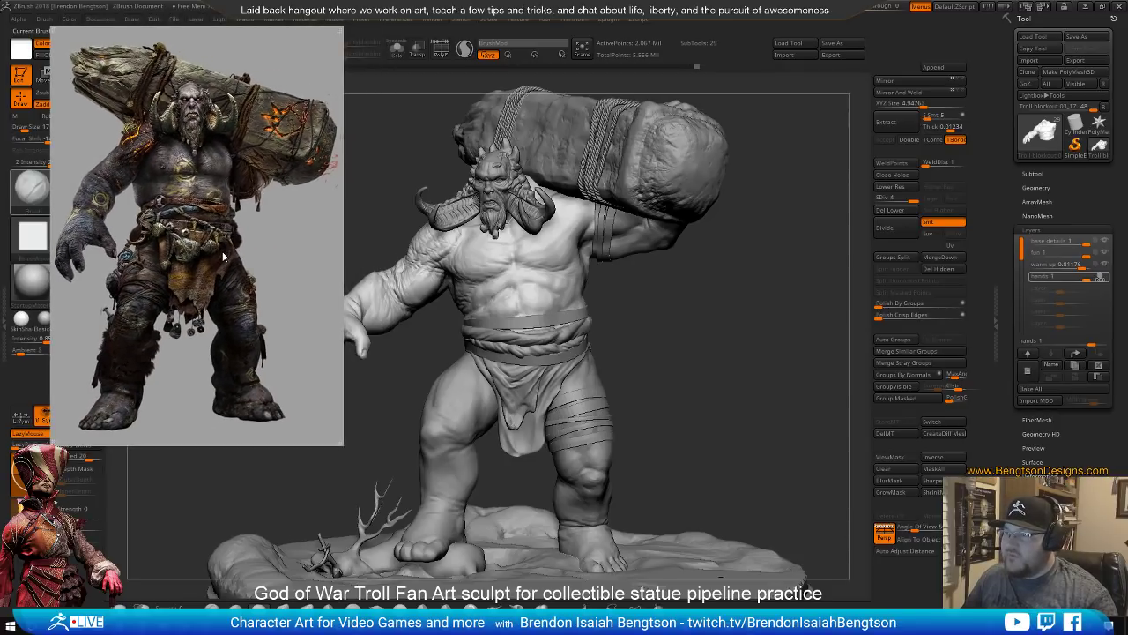
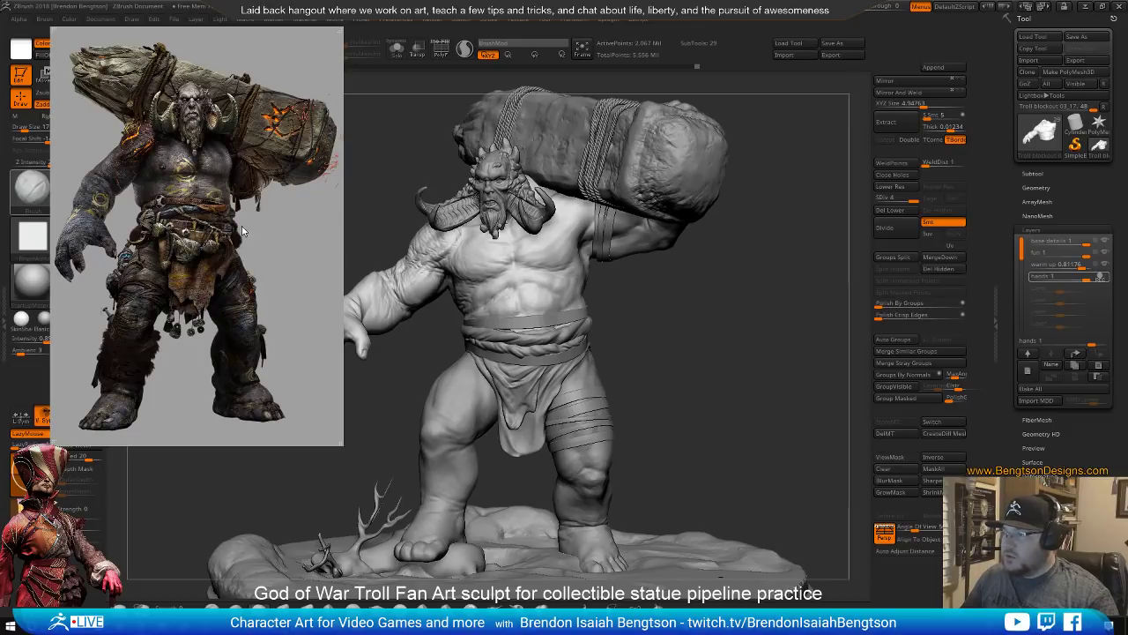
right_drag(242, 226, 0, 224)
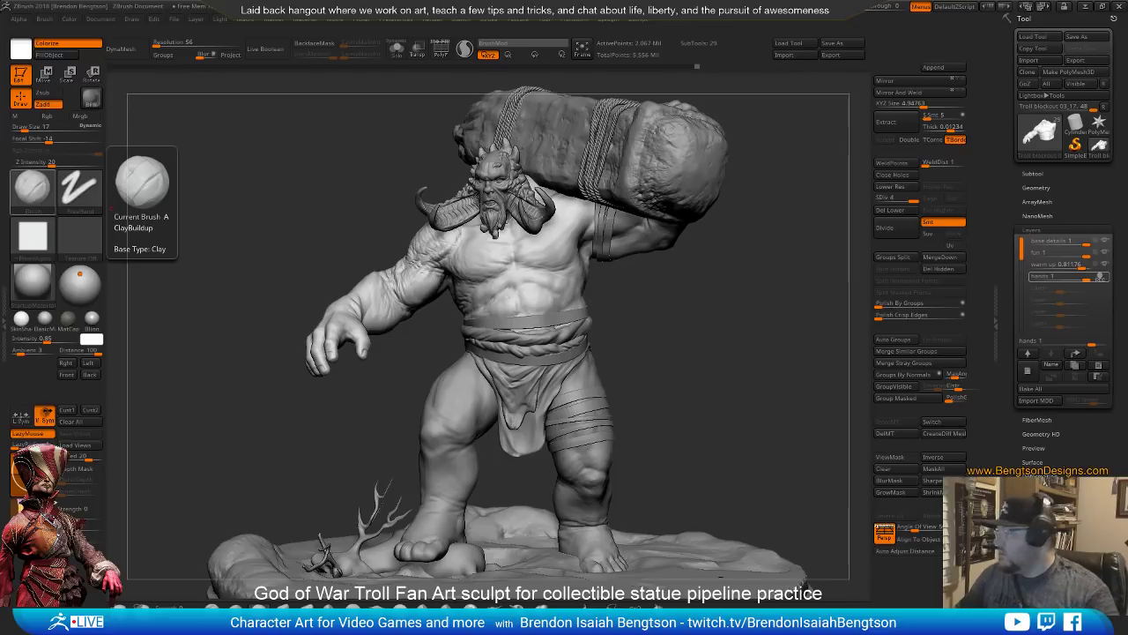
mouse_move(753, 353)
mouse_down()
mouse_move(763, 350)
mouse_move(720, 344)
mouse_up()
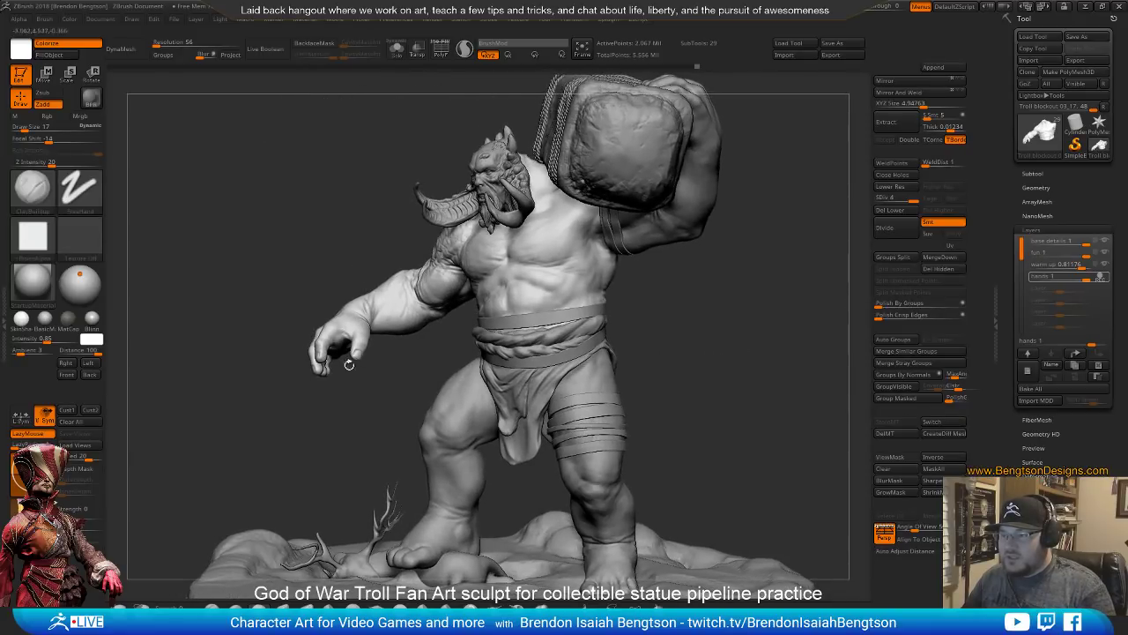
mouse_move(357, 403)
mouse_down()
mouse_move(374, 435)
mouse_move(370, 420)
mouse_move(382, 420)
mouse_move(310, 330)
mouse_up()
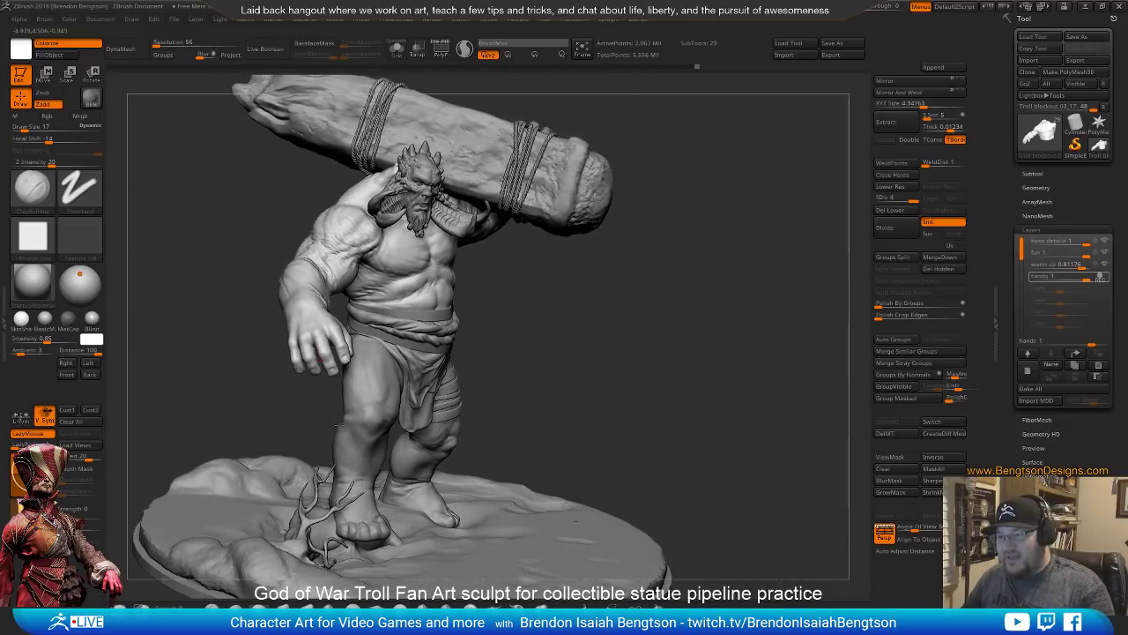
drag(338, 428, 338, 441)
key(alt+s)
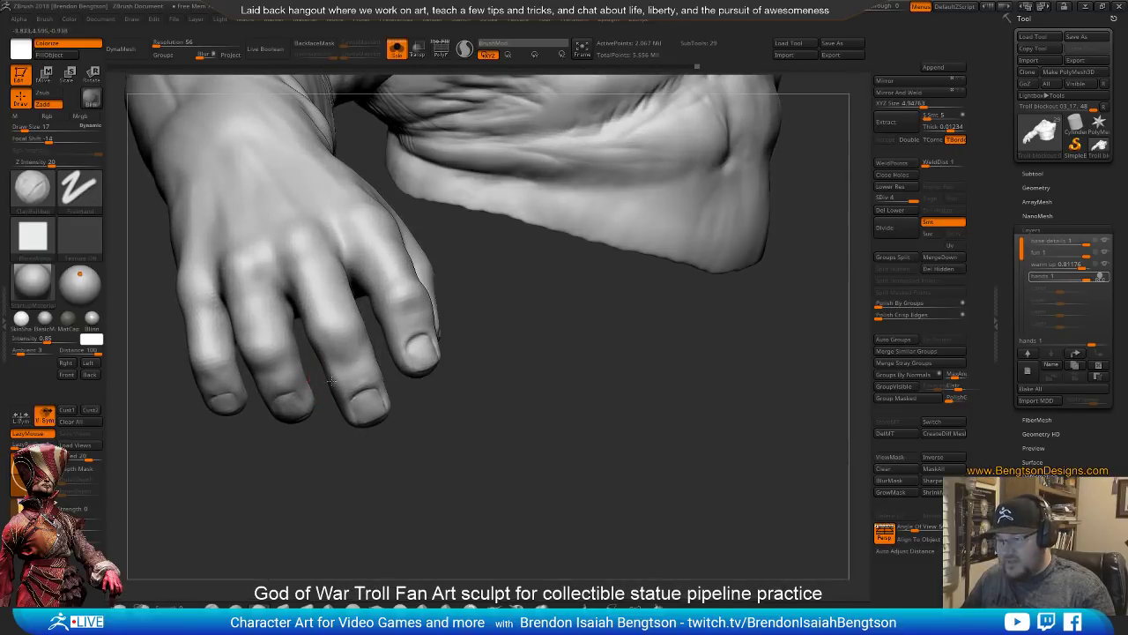
Add to the ring fingernail's surface near the cuticle at draw size 17 and smooth the strokes
alt+drag(332, 381, 378, 307)
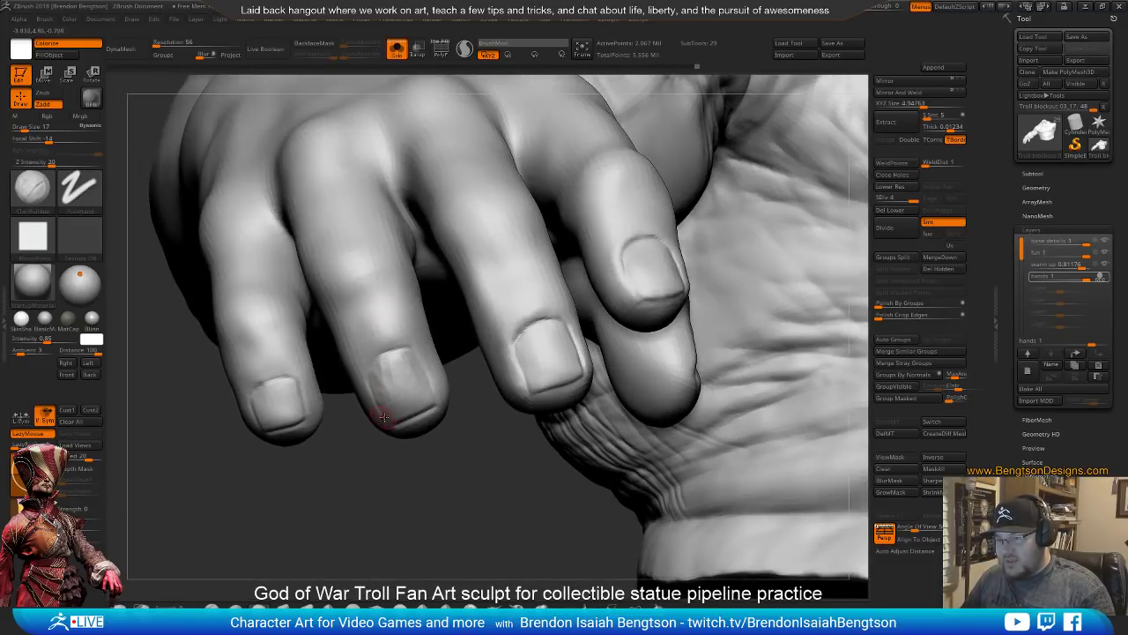
mouse_move(384, 416)
right_down()
mouse_move(373, 428)
mouse_move(394, 388)
mouse_move(378, 373)
right_up()
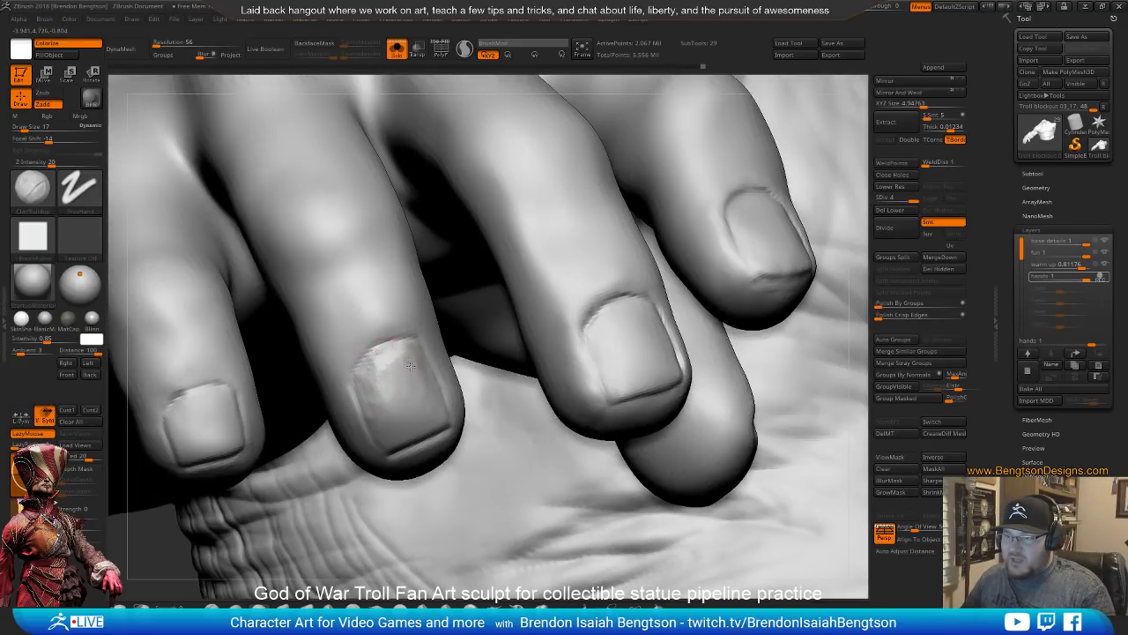
key(b)
key(s)
key(t)
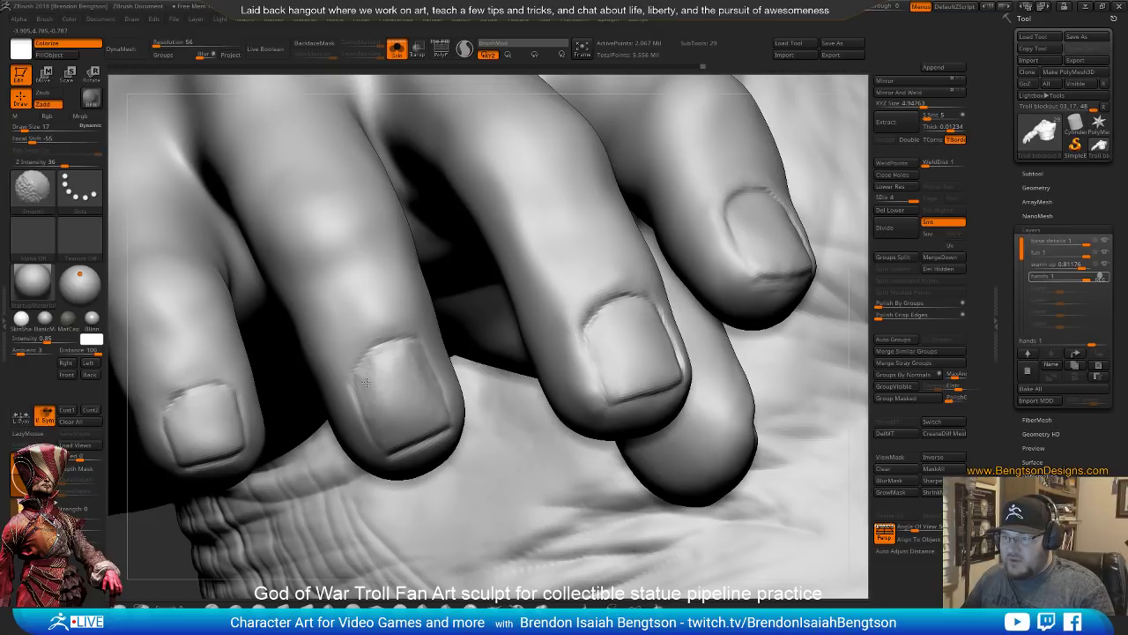
Reshape the ring fingernail's free edge from the fingertip end with Move Topological at draw size 30
mouse_move(414, 420)
right_down()
mouse_move(369, 397)
mouse_move(368, 366)
mouse_move(396, 419)
right_up()
key(d)
key(space)
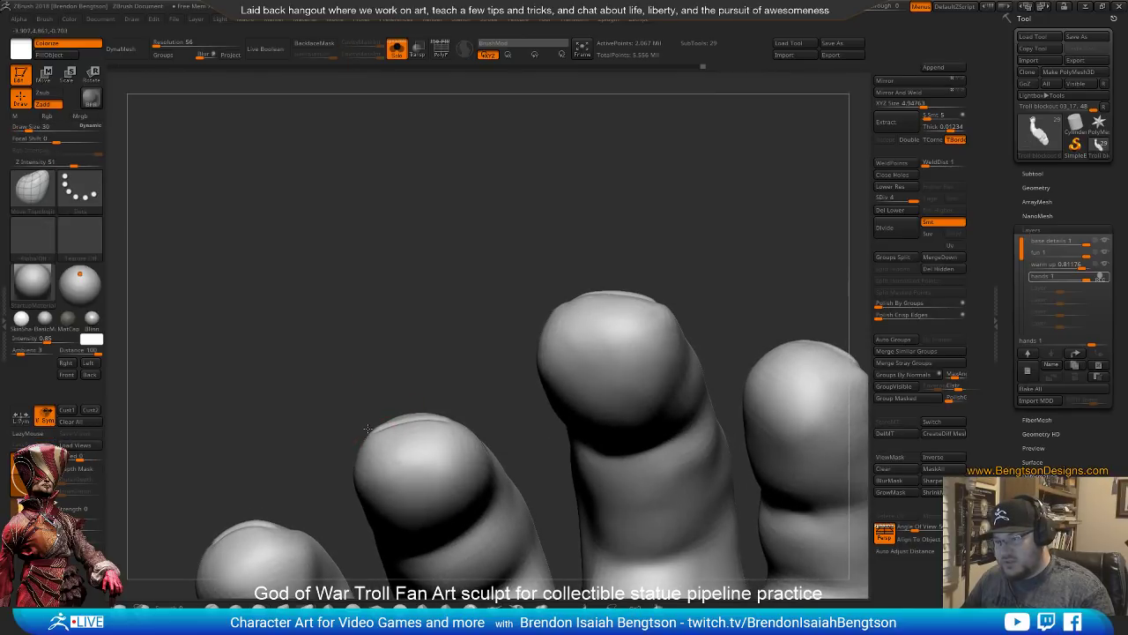
drag(377, 430, 450, 419)
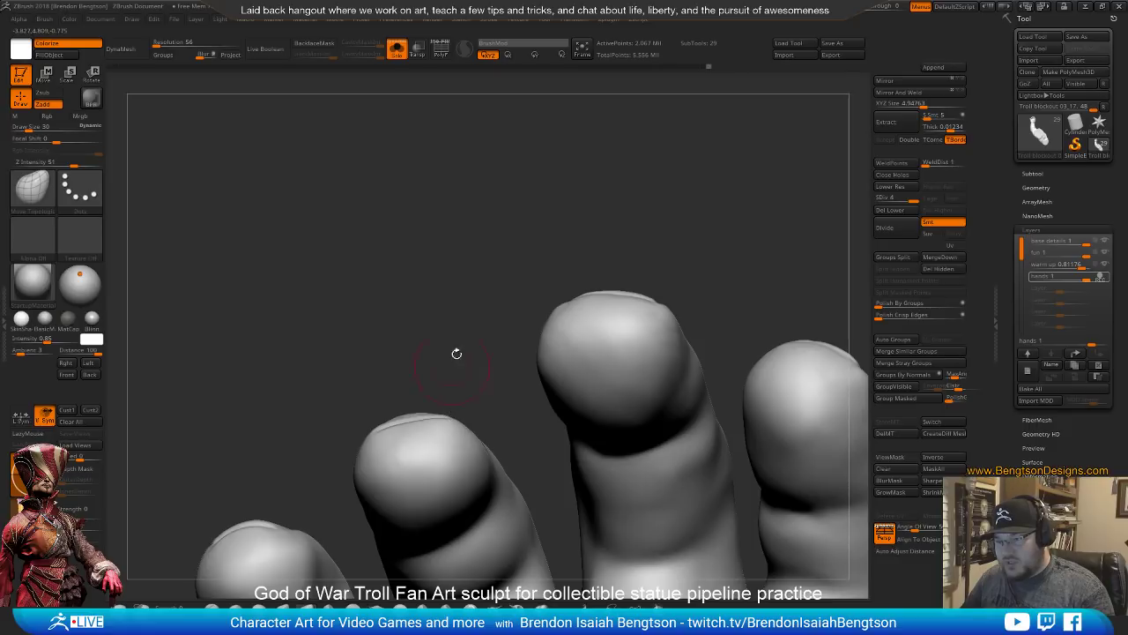
Build up the skin along the middle-finger side of the ring fingernail with ClayBuildup at draw size 17
right_drag(456, 354, 438, 380)
key(space)
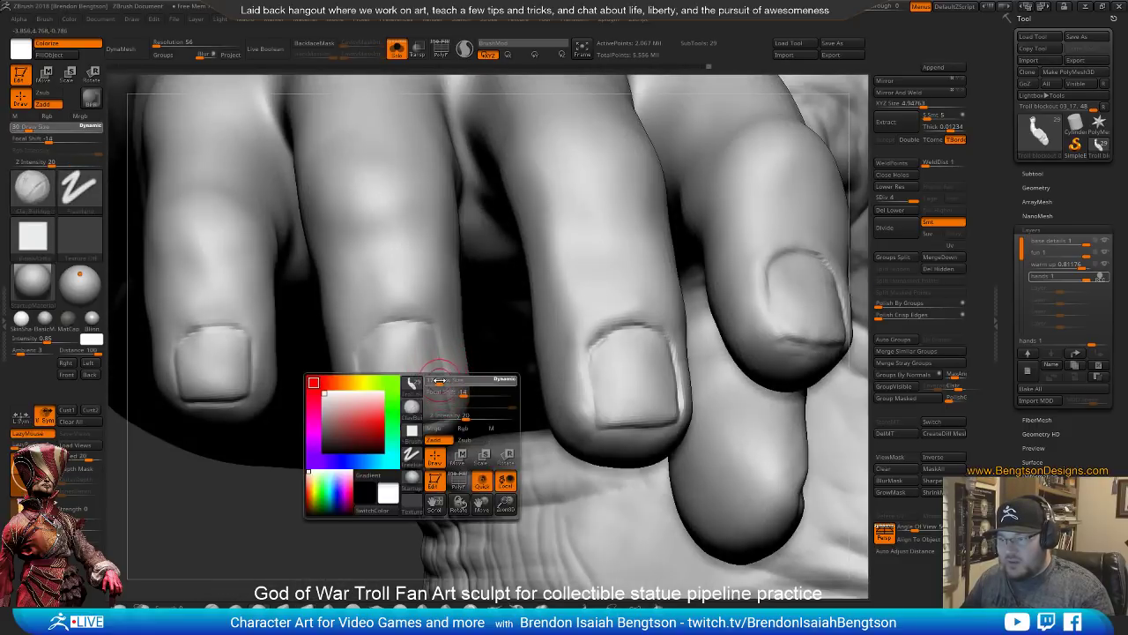
drag(439, 380, 434, 380)
drag(440, 316, 460, 422)
drag(447, 337, 465, 400)
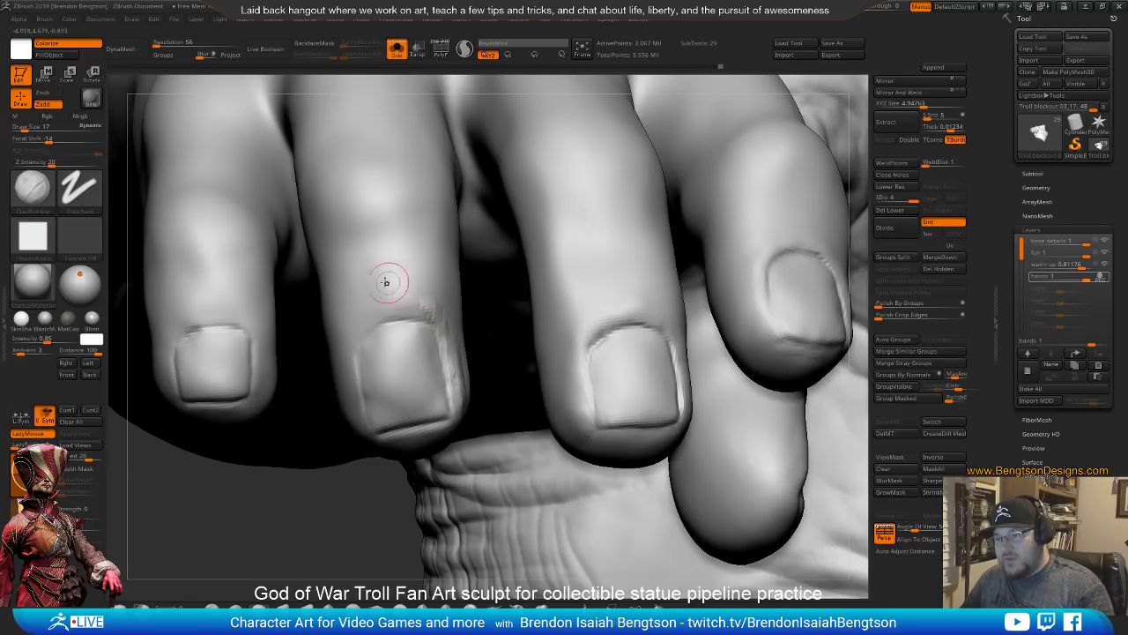
Fill out the skin behind the ring fingernail's cuticle with ClayBuildup at draw size 19
mouse_move(382, 285)
right_down()
mouse_move(392, 291)
mouse_move(382, 297)
right_up()
key(space)
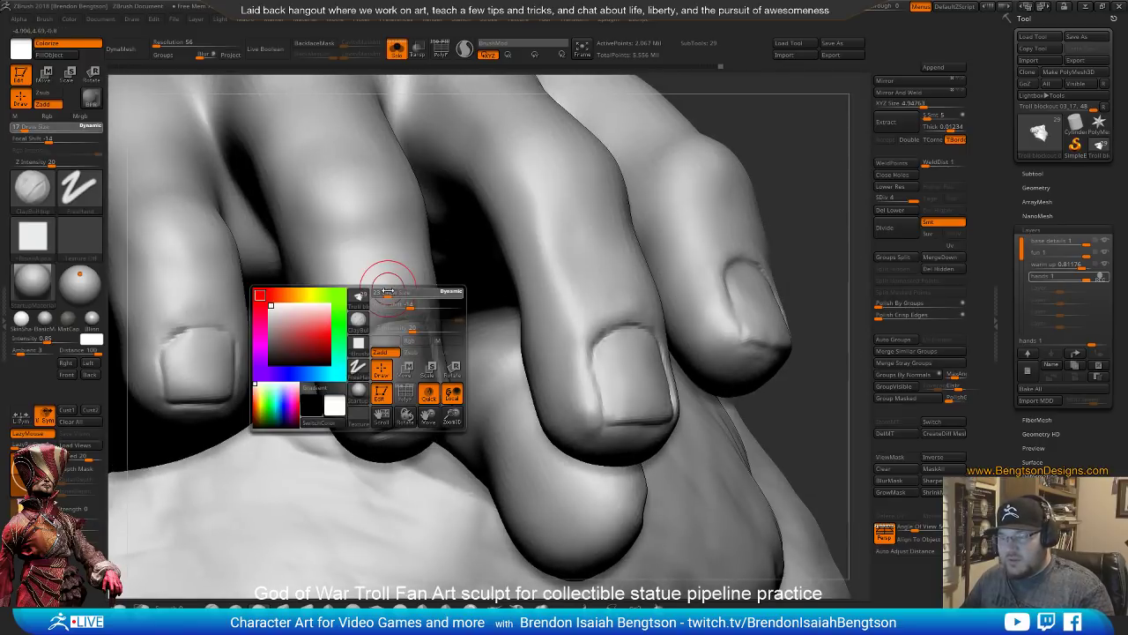
drag(388, 291, 370, 290)
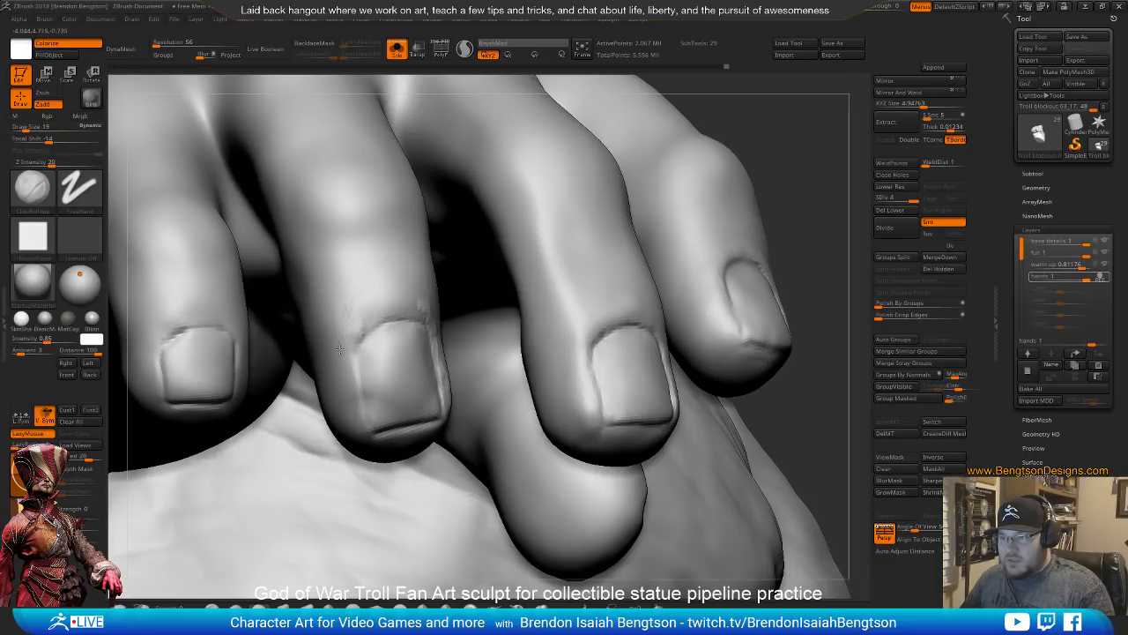
drag(366, 320, 375, 287)
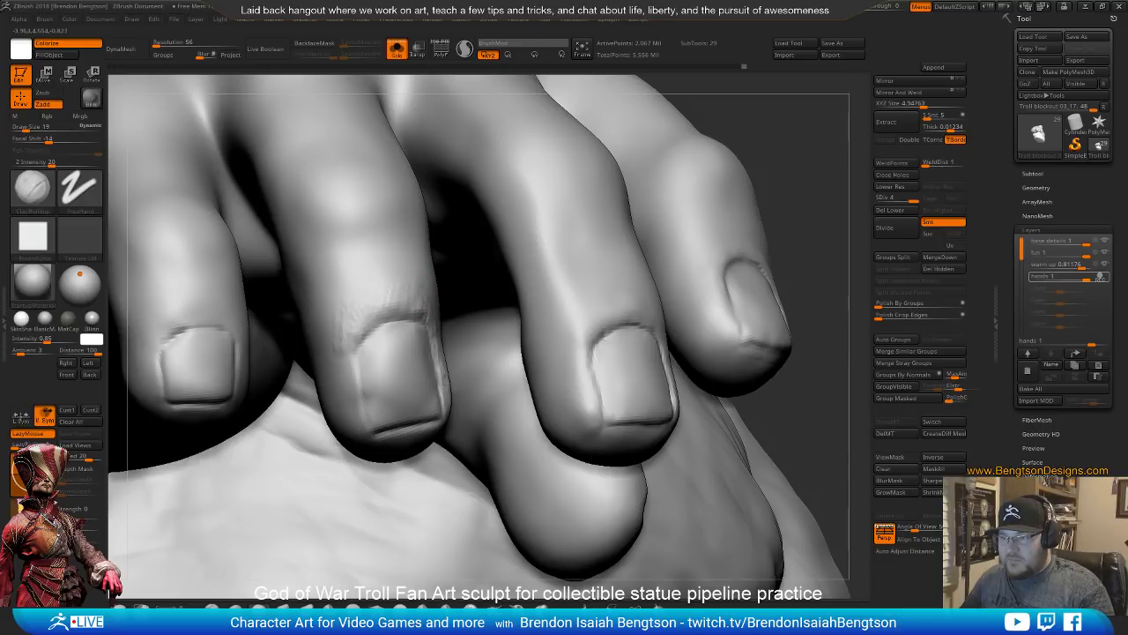
drag(420, 294, 411, 270)
Build up the skin fold along the little-finger side of the ring fingernail with ClayBuildup at draw size 19
mouse_move(412, 270)
right_down()
mouse_move(353, 296)
mouse_move(388, 335)
mouse_move(379, 340)
right_up()
drag(342, 351, 358, 410)
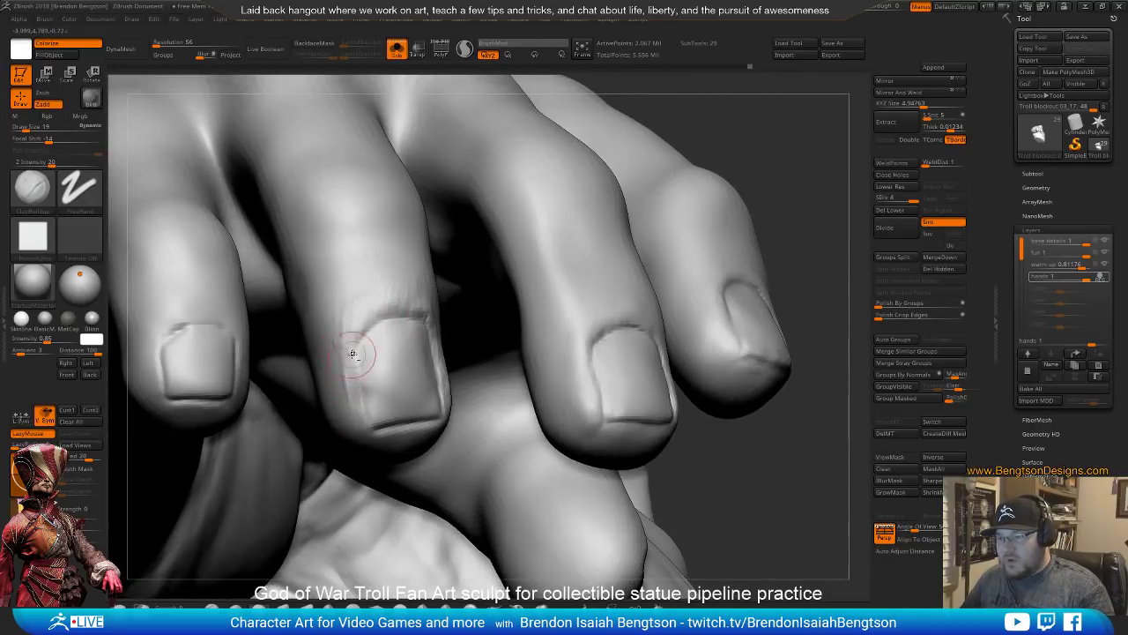
drag(352, 335, 355, 416)
drag(334, 323, 358, 421)
drag(332, 355, 346, 392)
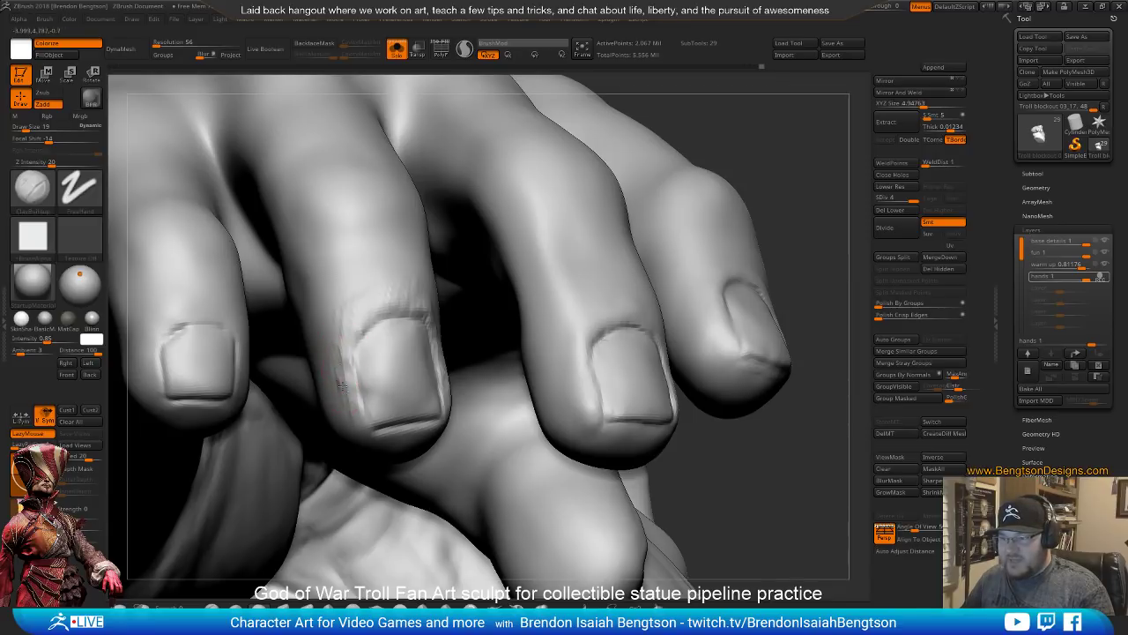
mouse_move(339, 326)
mouse_down()
mouse_move(353, 370)
mouse_move(361, 352)
mouse_up()
Adjust the ring fingernail's edge and corner as seen from the fingertip with Move Topological at draw size 19
mouse_move(415, 394)
right_down()
mouse_move(388, 401)
mouse_move(403, 433)
mouse_move(414, 412)
mouse_move(390, 264)
right_up()
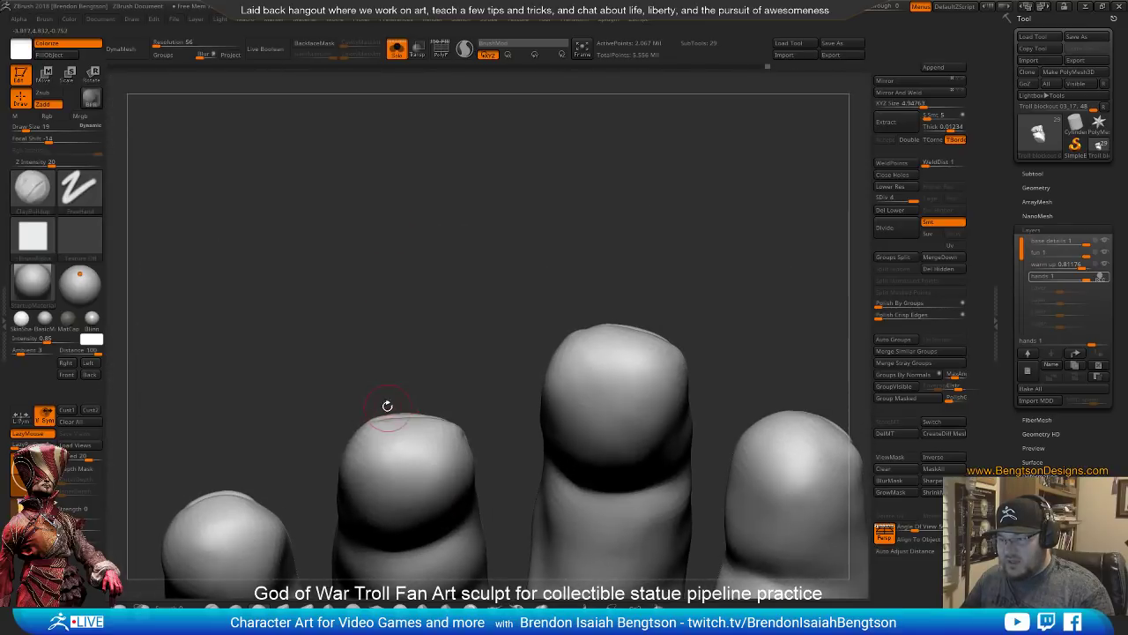
key(b)
key(m)
key(t)
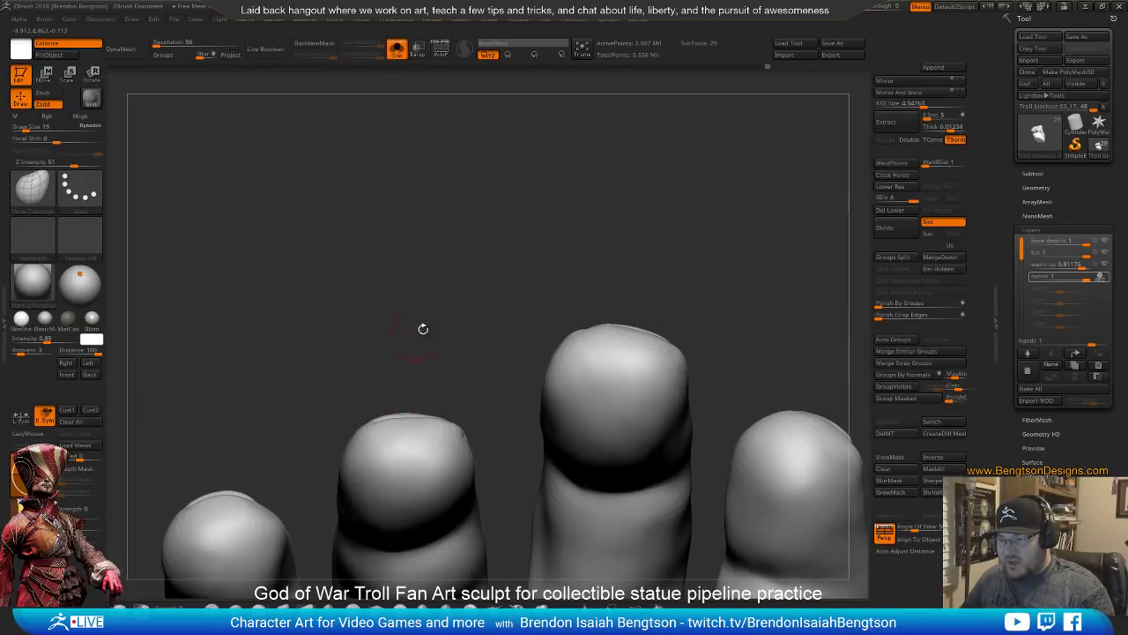
right_drag(423, 328, 432, 416)
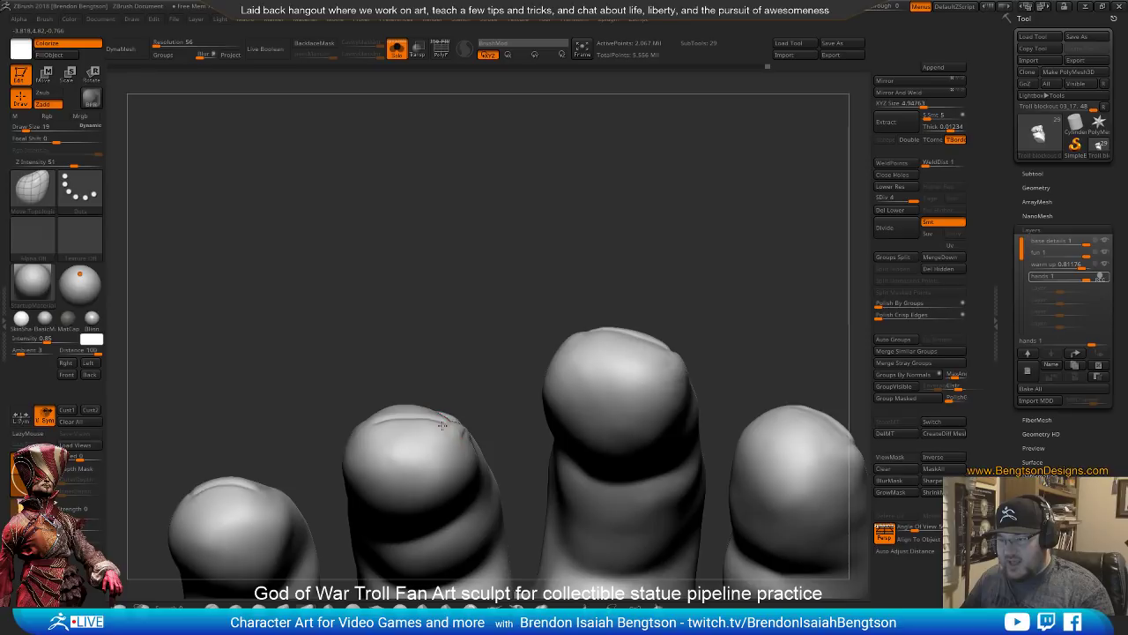
Fill out the ring fingernail with ClayBuildup at draw size 32
mouse_move(450, 281)
right_down()
mouse_move(428, 401)
mouse_move(410, 396)
right_up()
key(b)
key(c)
key(b)
key(space)
click(406, 372)
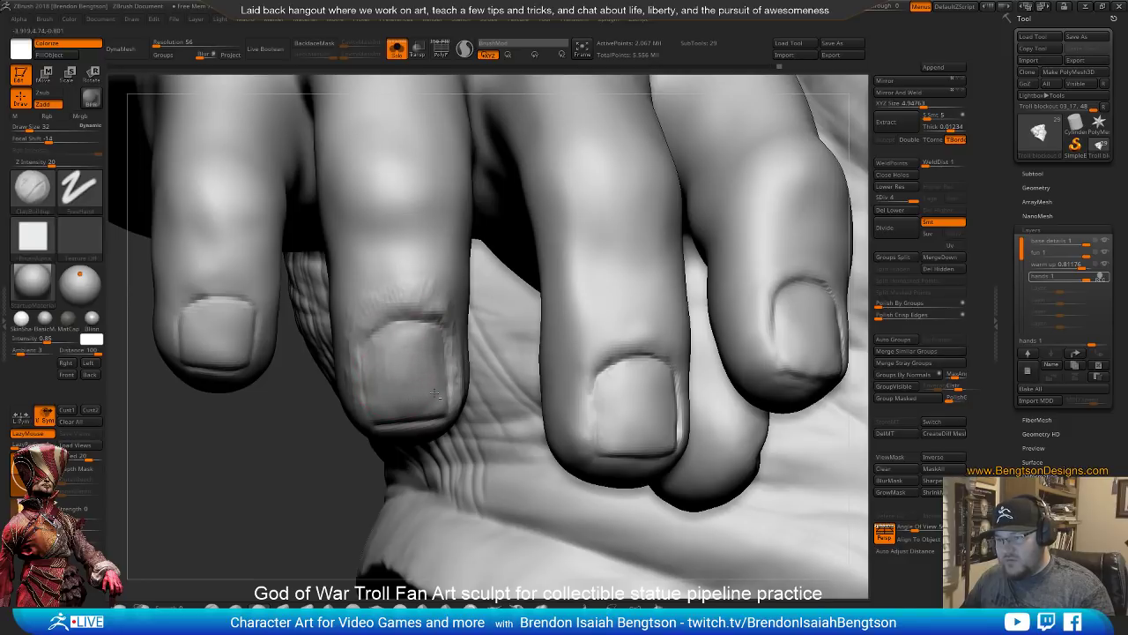
Reshape the ring fingernail's free edge with Move Topological at draw size 40
right_drag(435, 392, 408, 405)
key(space)
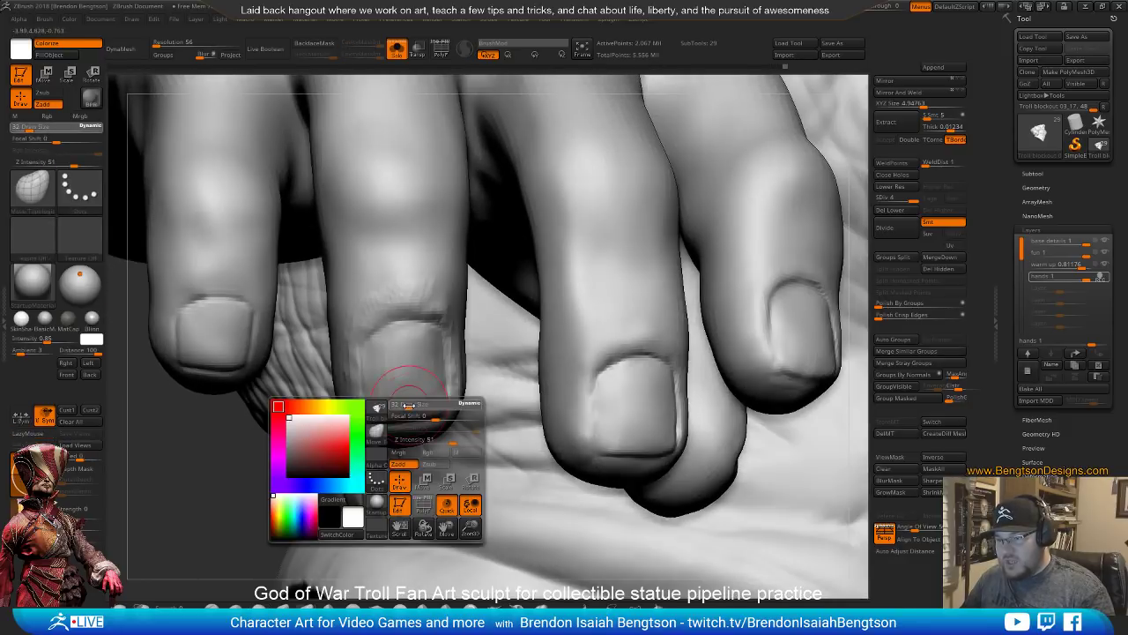
drag(408, 404, 415, 404)
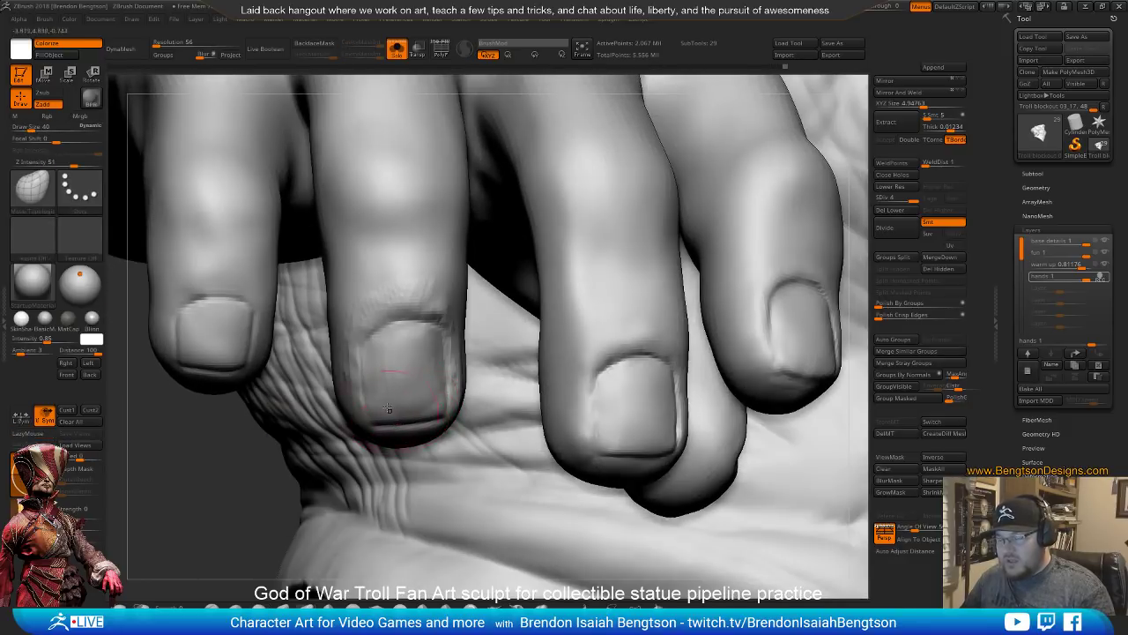
right_drag(388, 408, 393, 317)
Refine the ring fingernail's outline with Move Topological at draw size 19 and smooth the skin beside the cuticle
key(space)
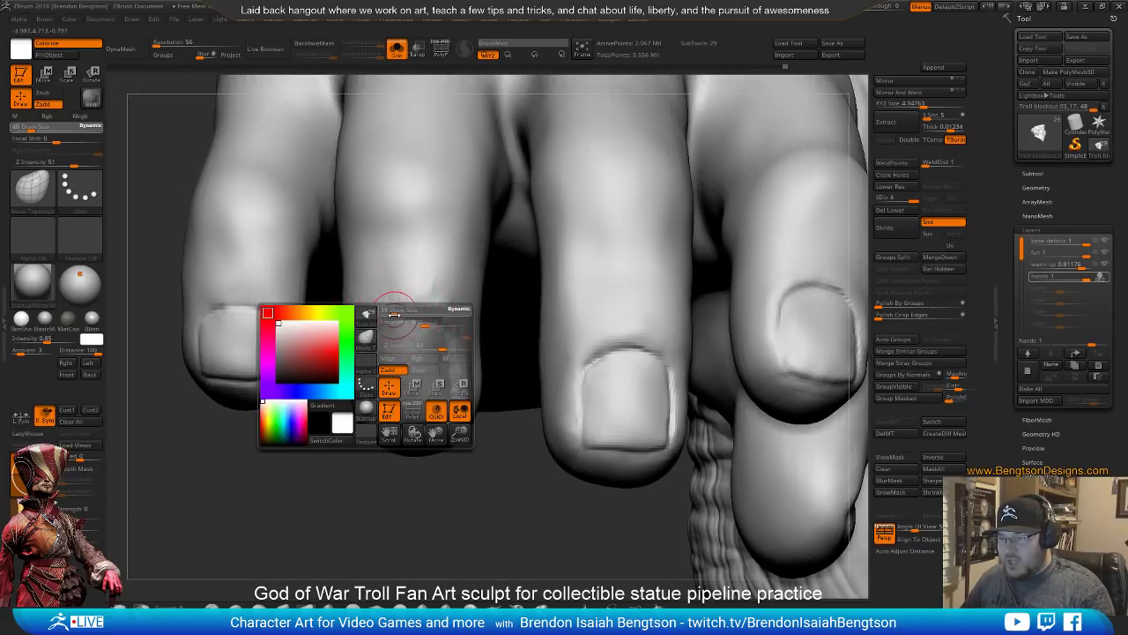
drag(394, 314, 381, 314)
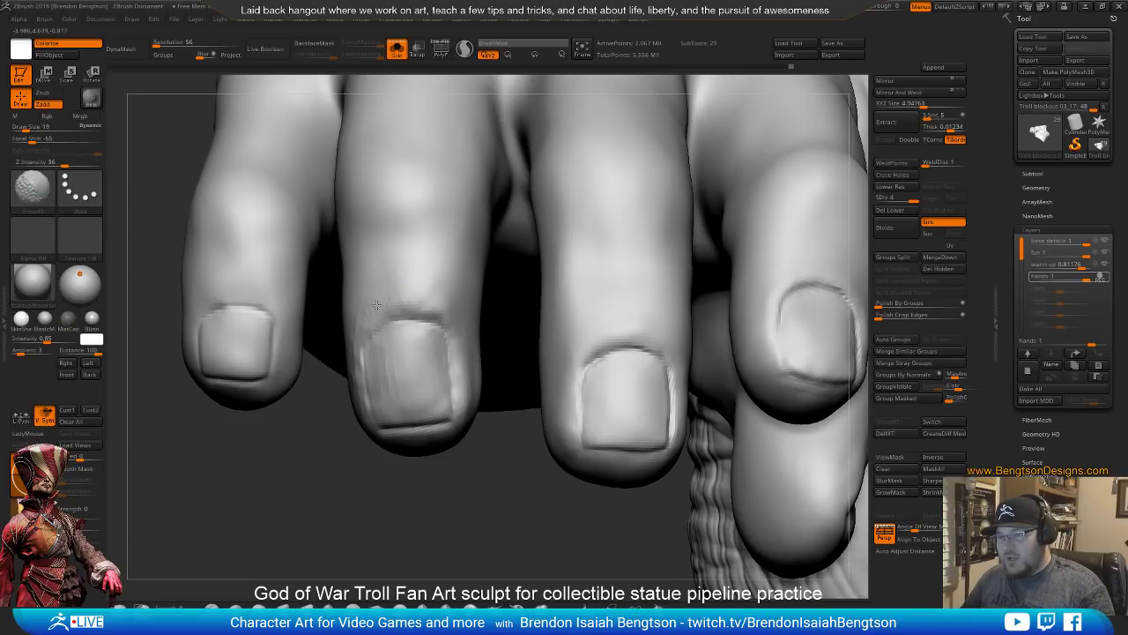
right_drag(343, 347, 343, 462)
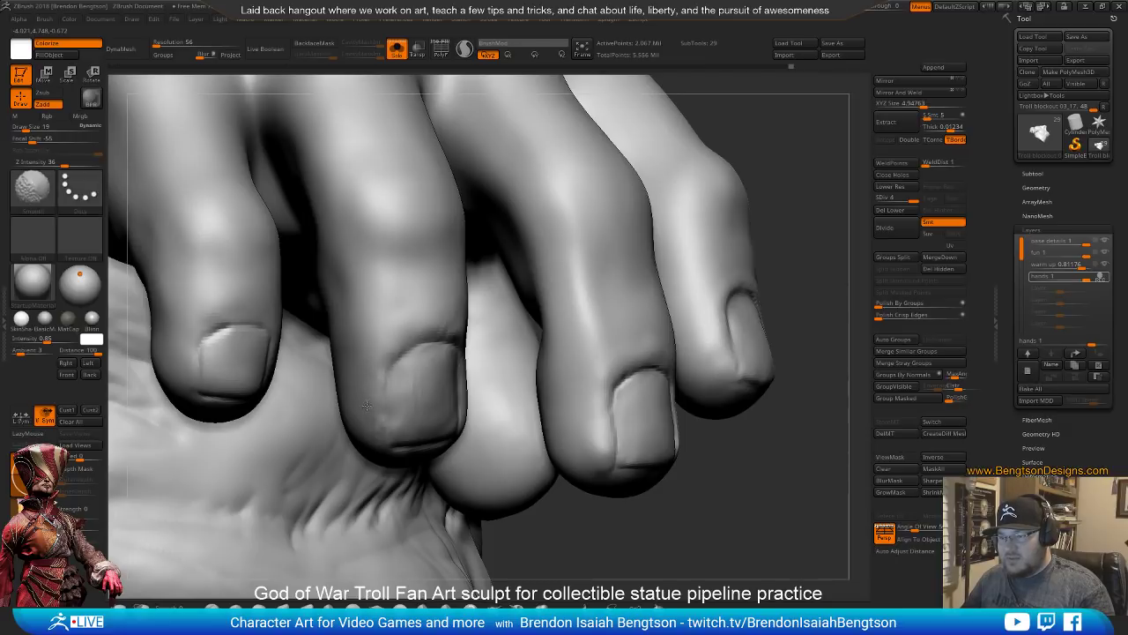
right_drag(430, 354, 391, 337)
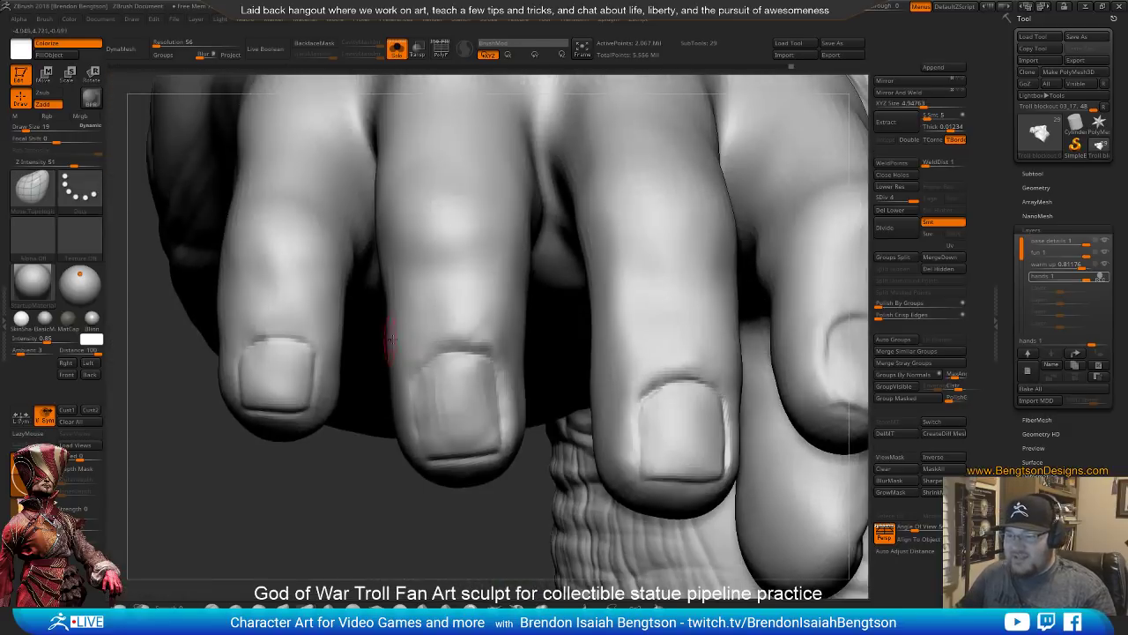
Build up the skin behind the ring fingernail's cuticle with ClayBuildup at draw size 19 and smooth it
key(b)
key(c)
key(b)
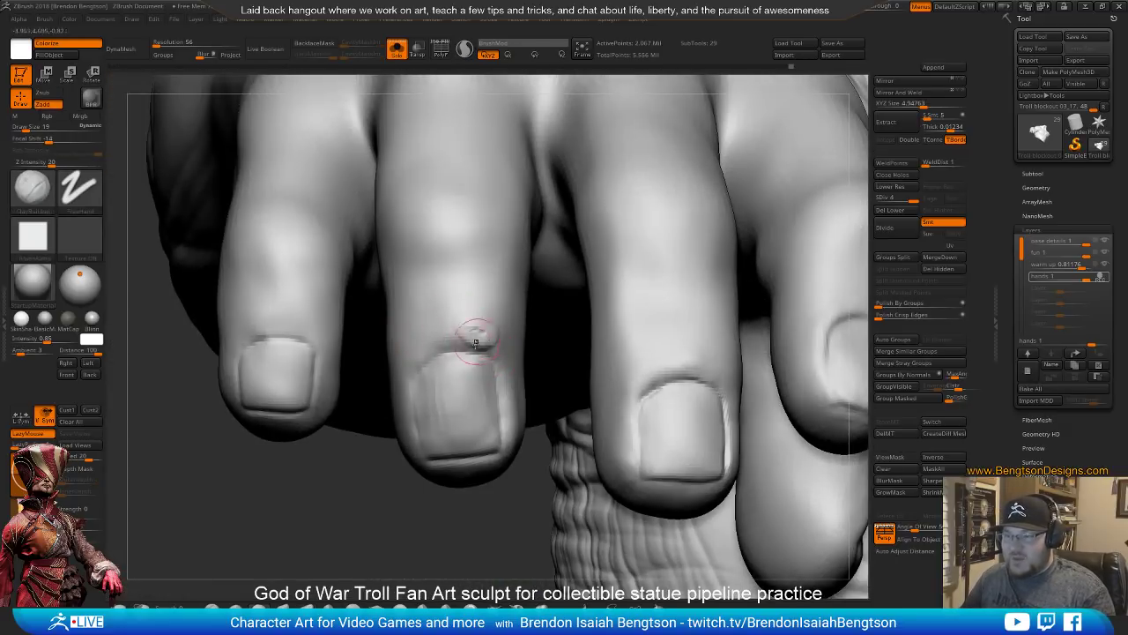
key(shift)
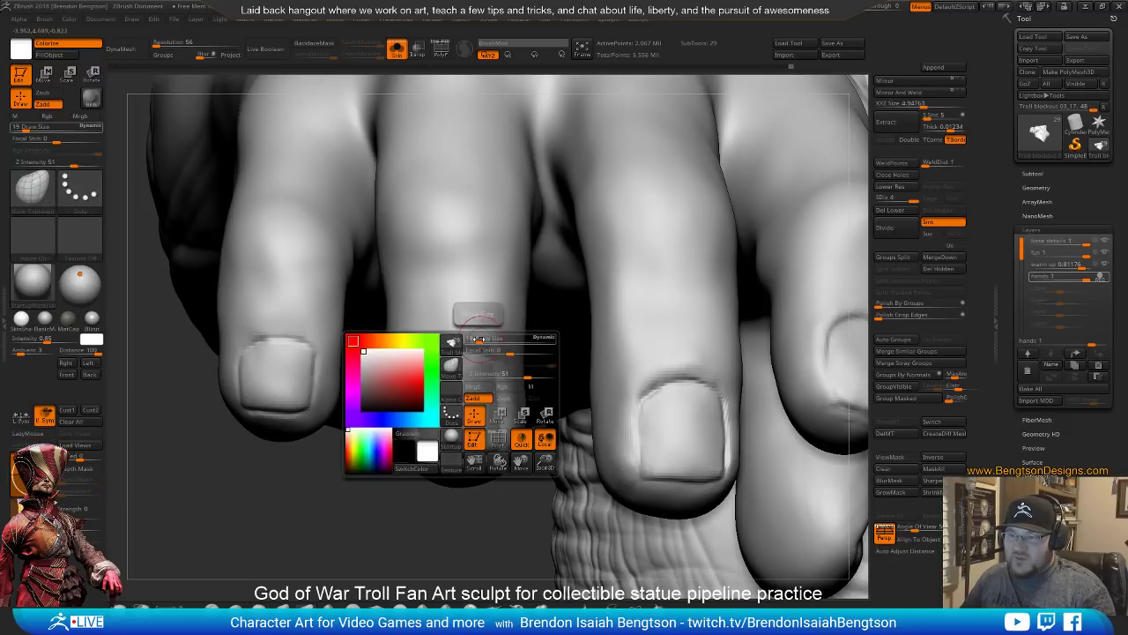
Adjust the middle-finger side of the ring fingernail with Move Topological at draw size 32
key(space)
drag(480, 338, 499, 338)
right_drag(499, 338, 490, 364)
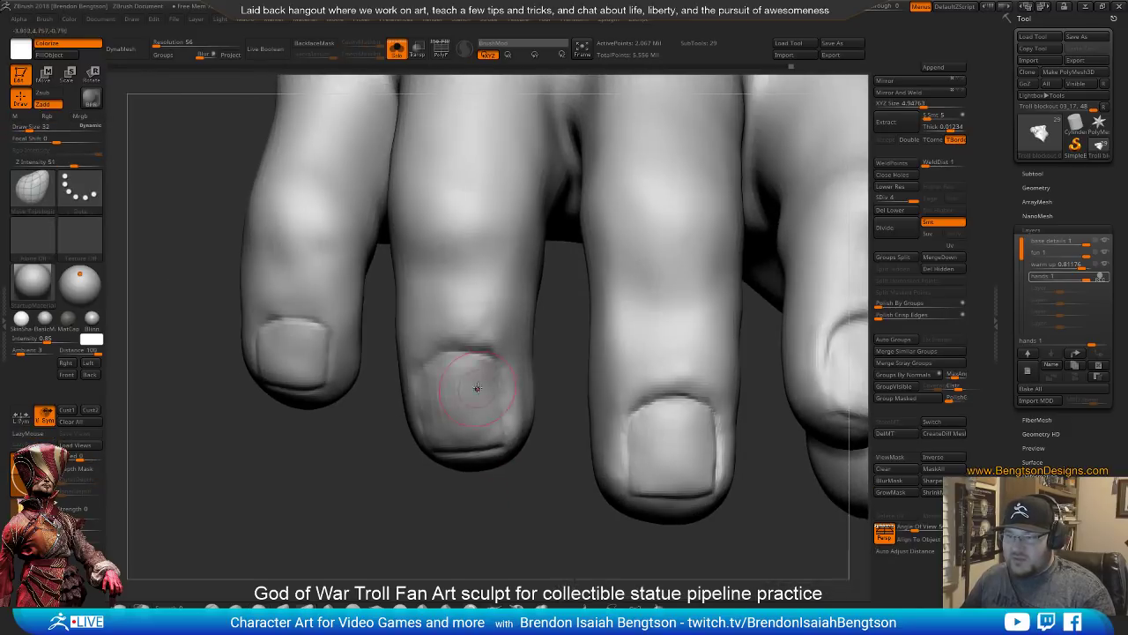
drag(492, 364, 500, 391)
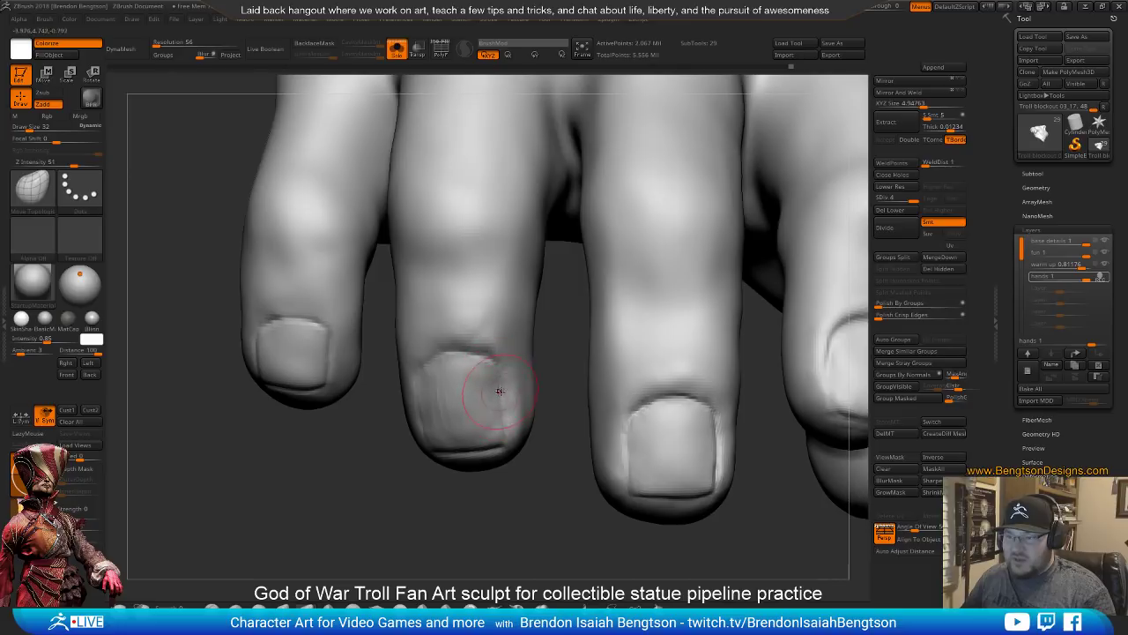
right_drag(502, 391, 433, 458)
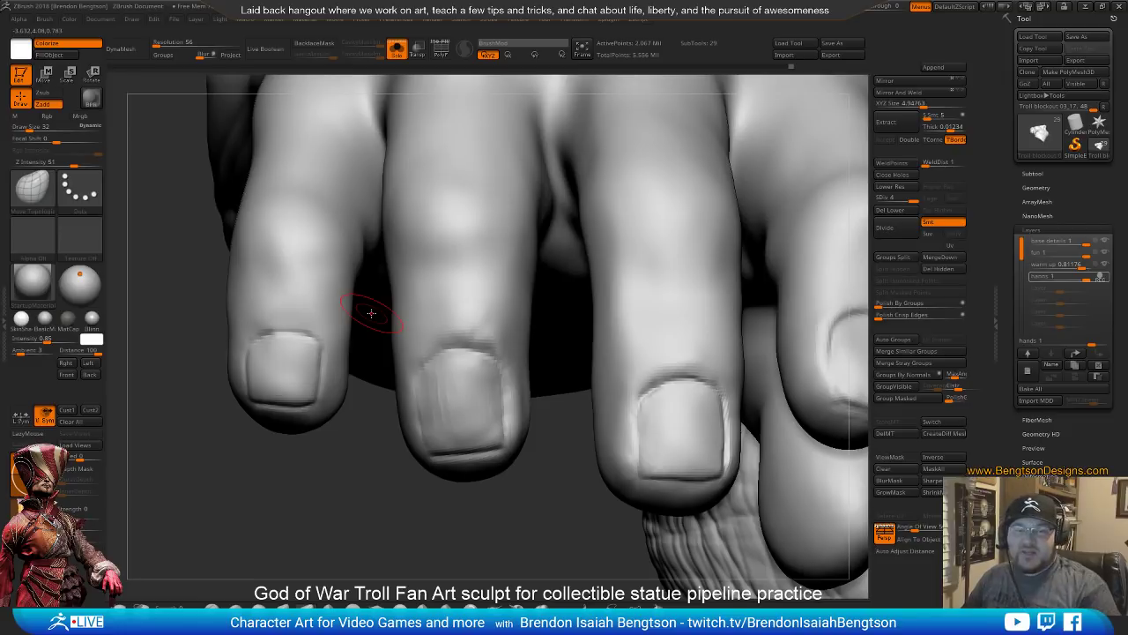
drag(432, 515, 407, 536)
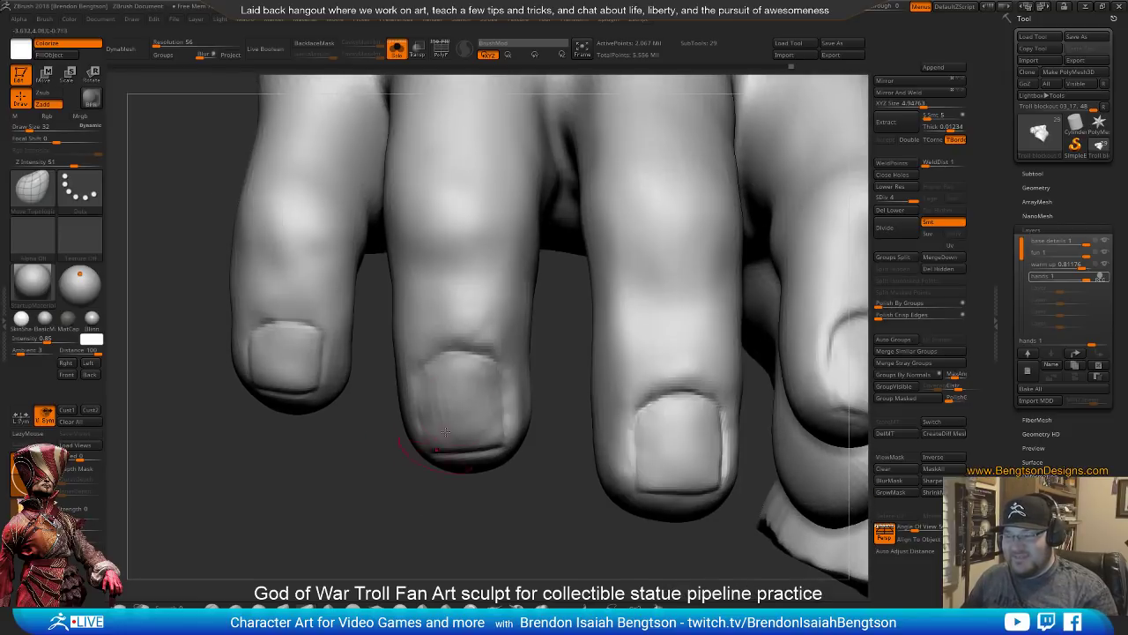
Fill out the ring fingernail's surface with ClayBuildup at draw size 32 and smooth it
key(b)
key(c)
key(b)
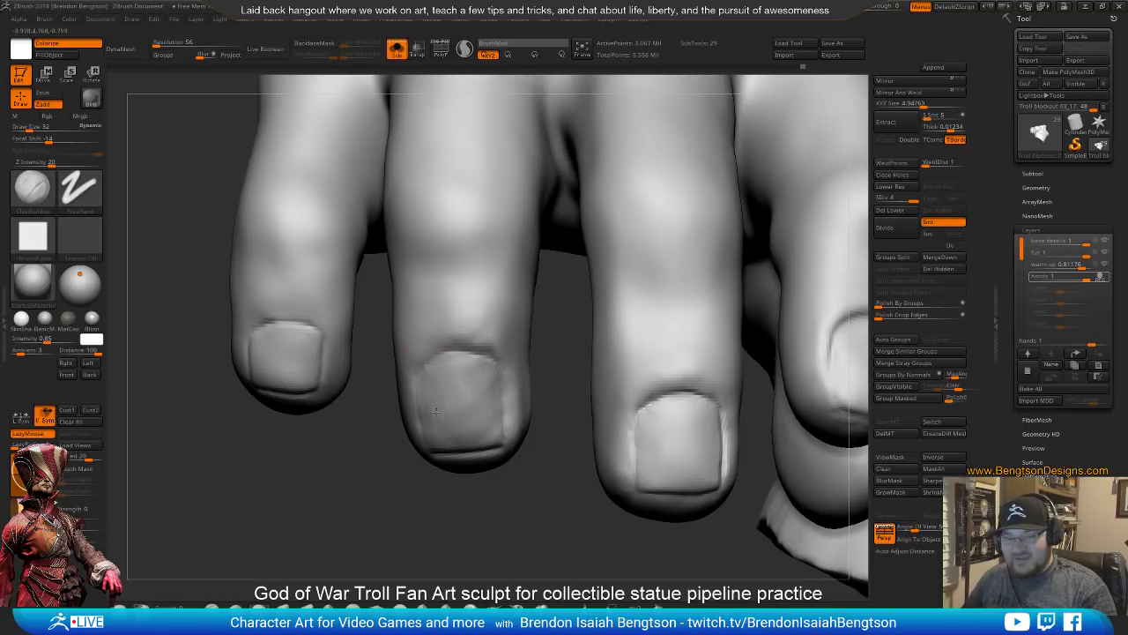
drag(455, 495, 460, 514)
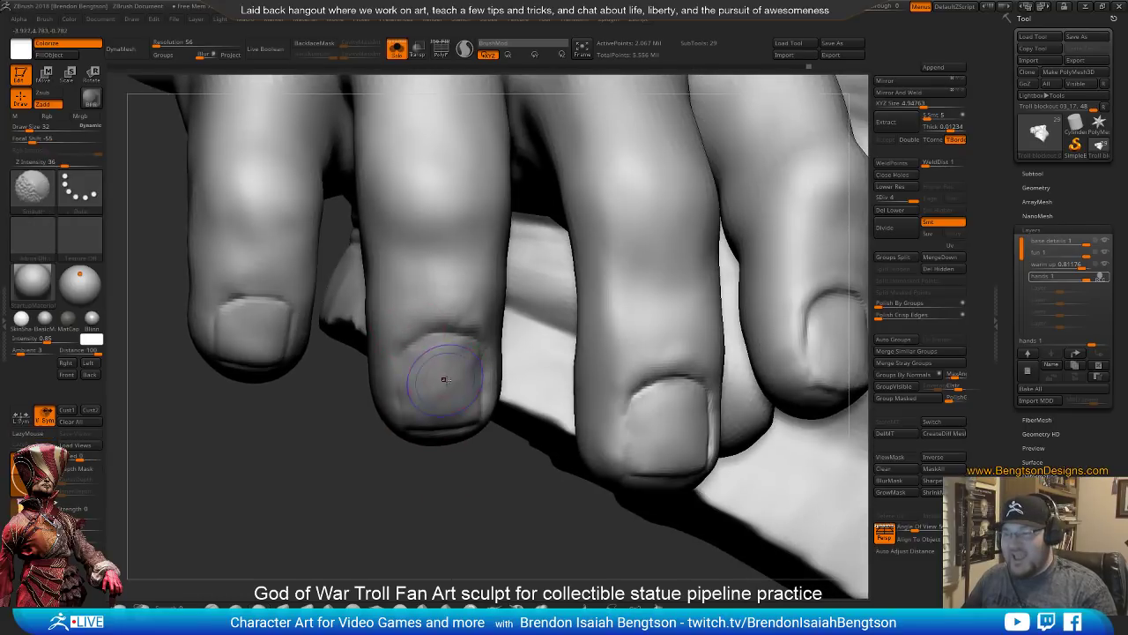
shift+drag(443, 380, 448, 365)
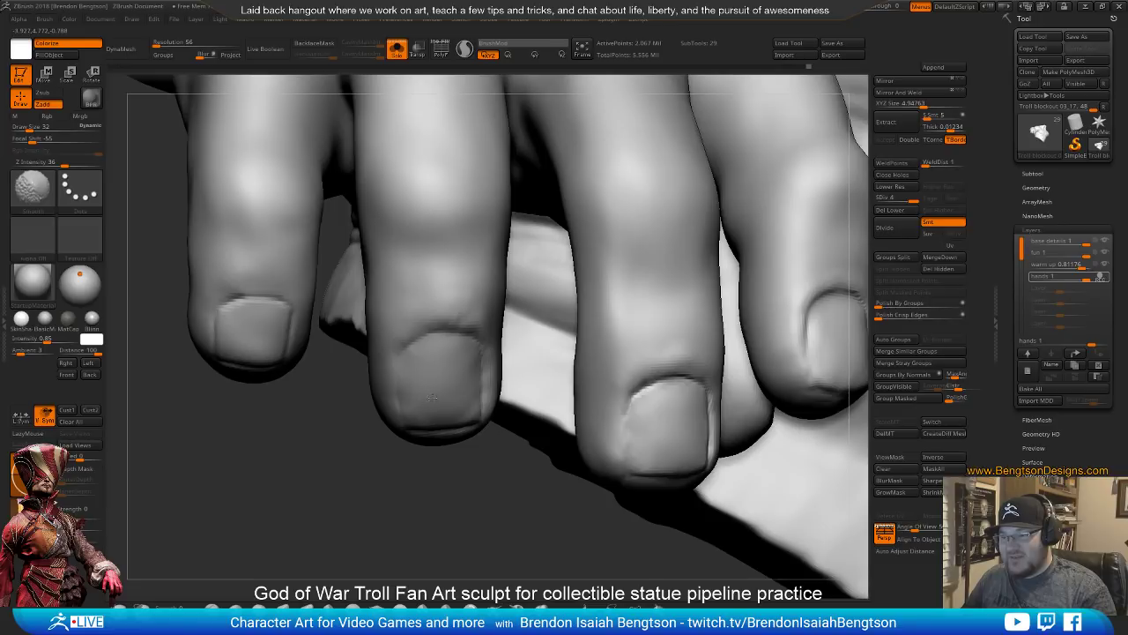
mouse_move(444, 463)
mouse_down()
mouse_move(470, 262)
mouse_move(394, 436)
mouse_up()
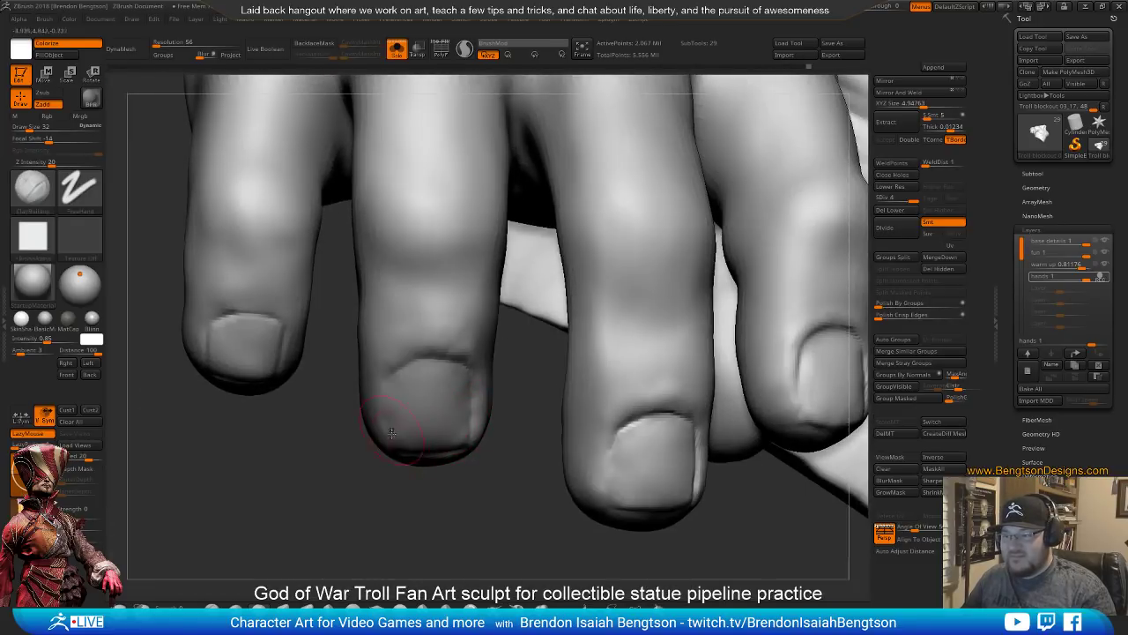
Carve the groove around the ring fingernail's cuticle and little-finger side with DamStandard at draw size 11
key(b)
key(d)
key(s)
key(space)
drag(404, 362, 396, 362)
right_drag(441, 379, 446, 347)
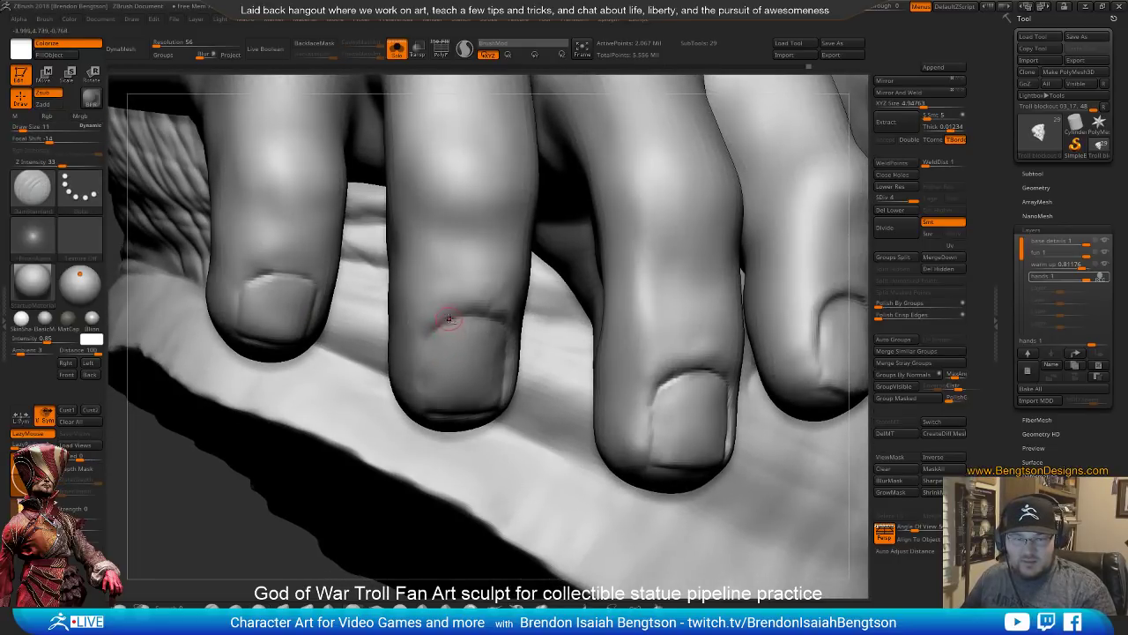
mouse_move(449, 319)
right_down()
mouse_move(439, 342)
mouse_move(438, 331)
right_up()
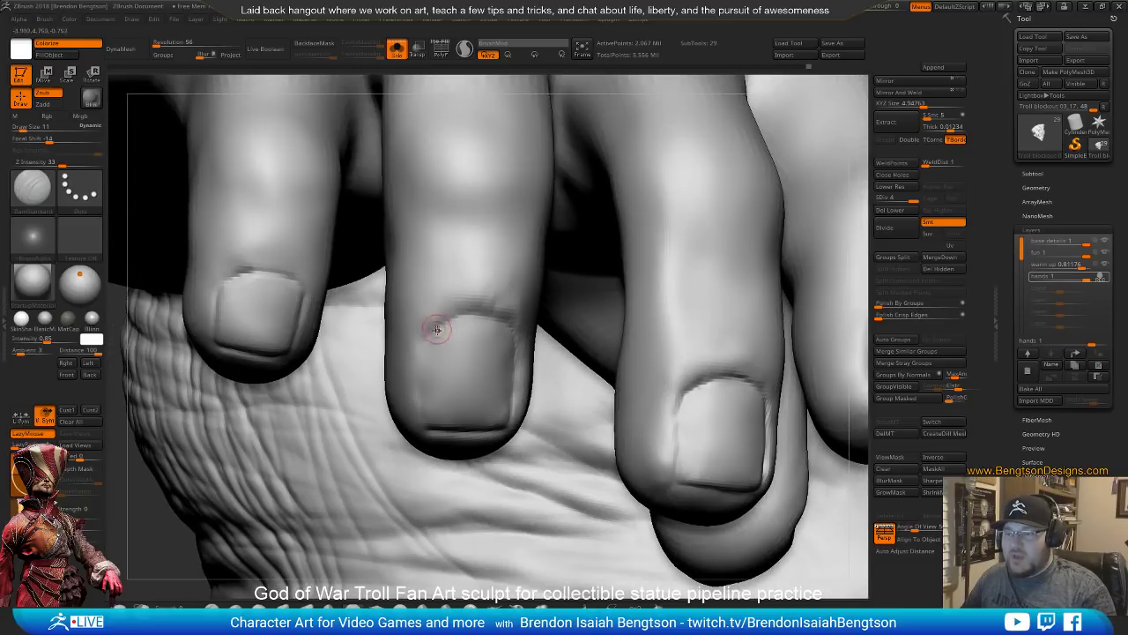
drag(432, 329, 427, 342)
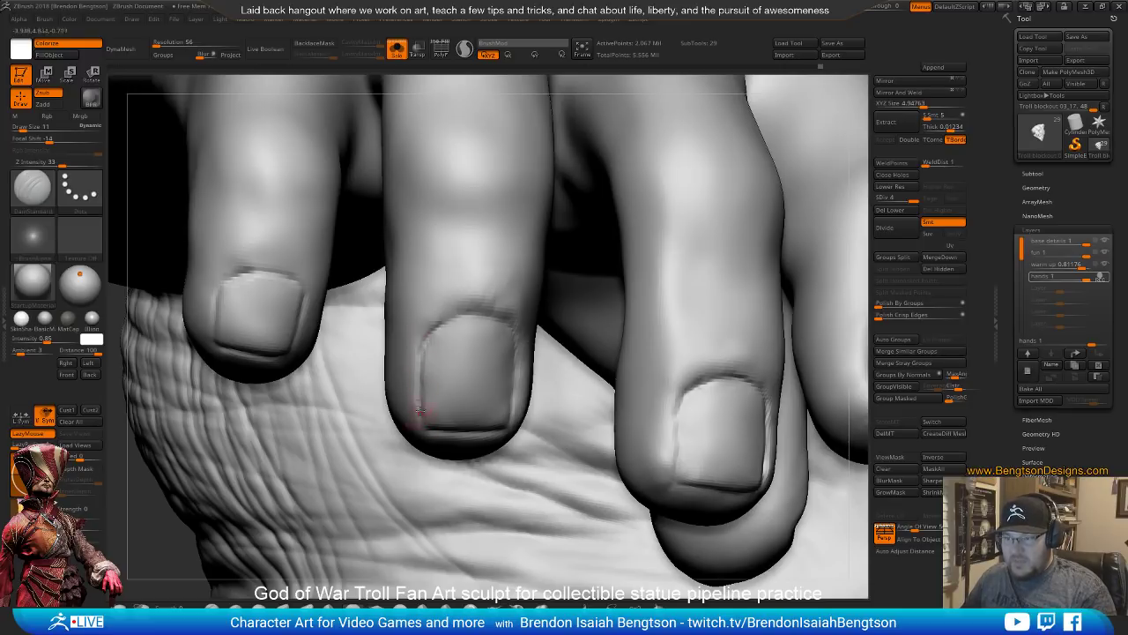
Build up the skin around the ring fingernail's cuticle and little-finger side with ClayBuildup at draw size 21, then smooth it
mouse_move(420, 410)
right_down()
mouse_move(506, 396)
mouse_move(508, 409)
mouse_move(491, 382)
right_up()
key(b)
key(c)
key(b)
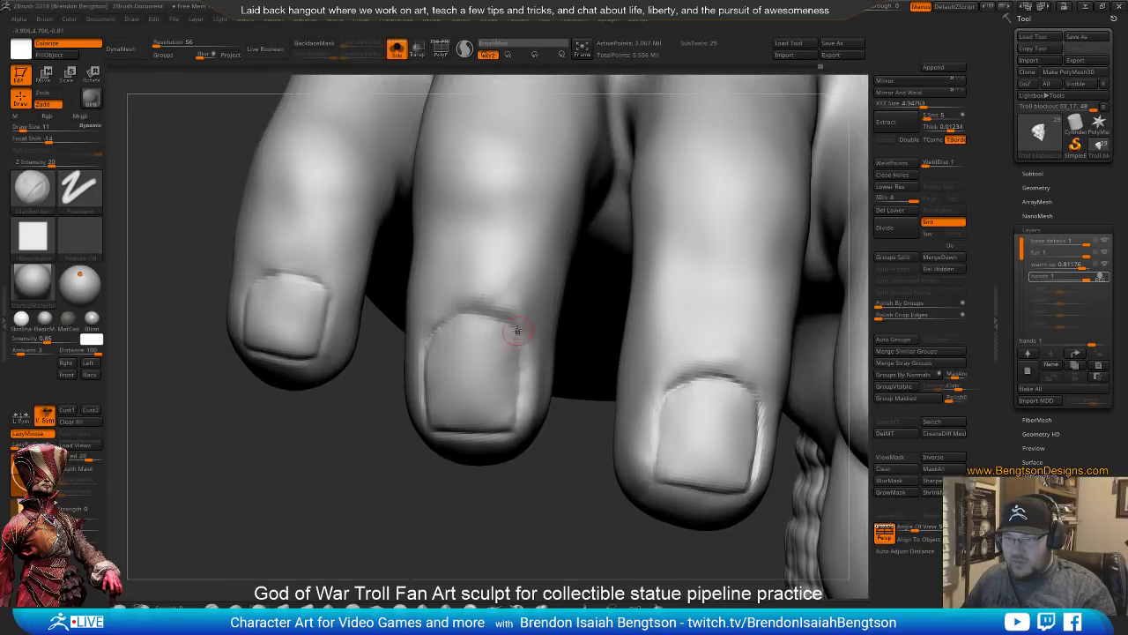
key(space)
drag(490, 282, 499, 282)
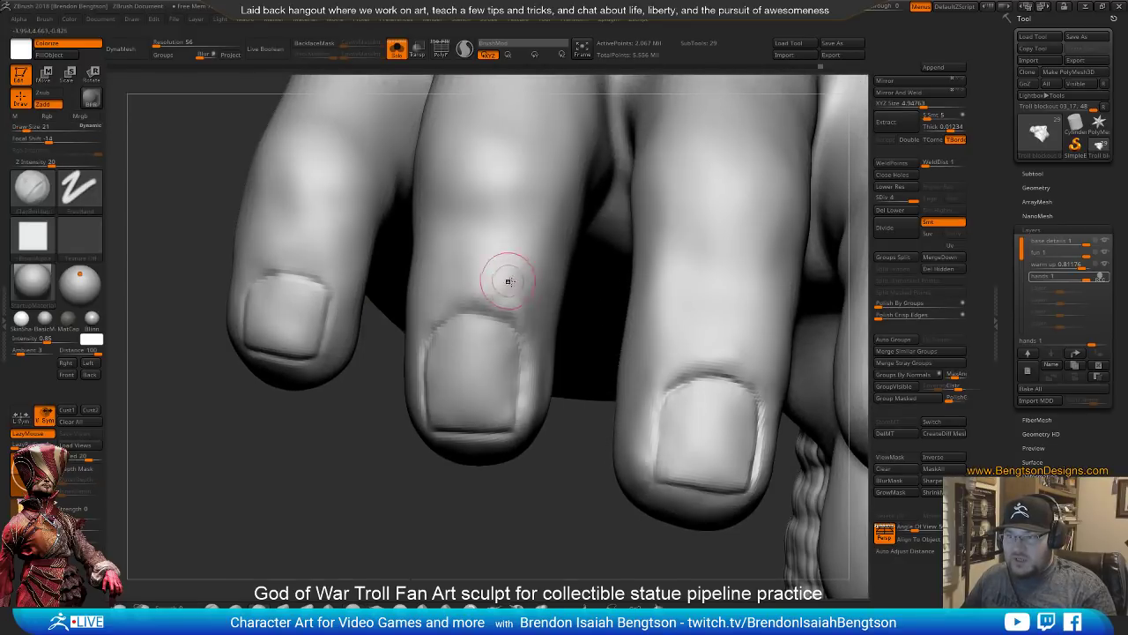
key(shift)
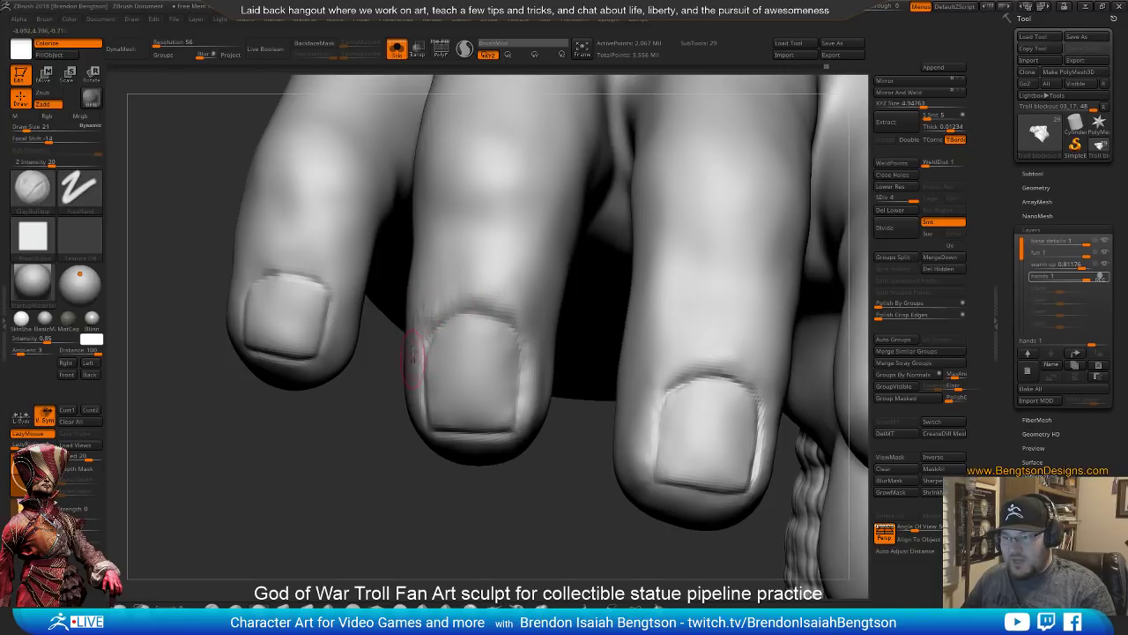
drag(400, 467, 415, 514)
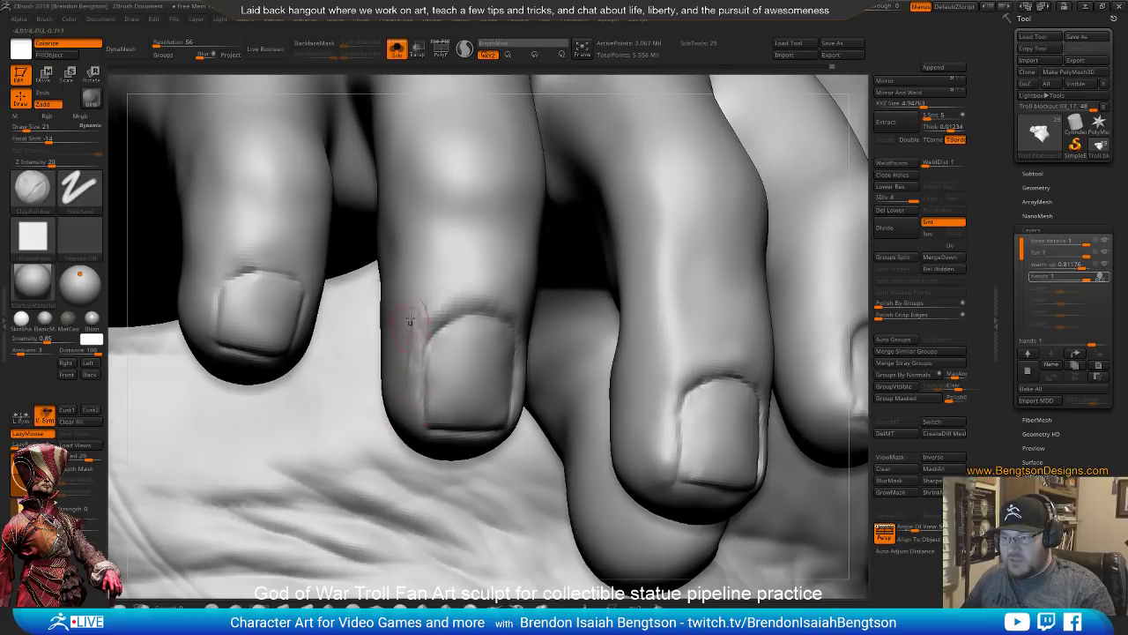
shift+drag(416, 285, 429, 288)
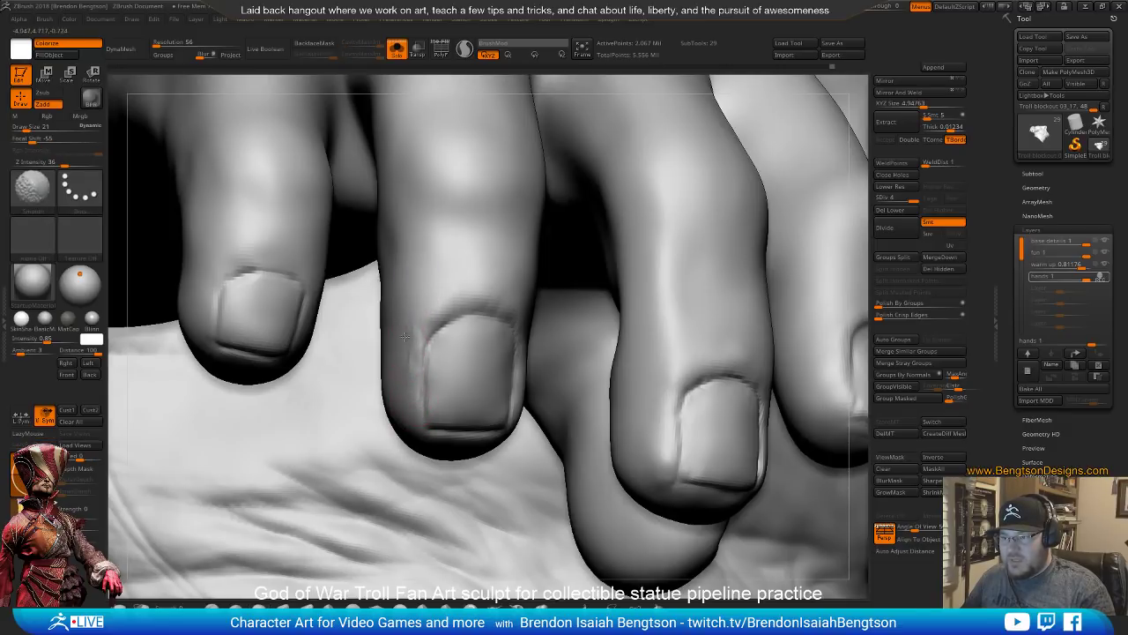
Build up the skin along the ring fingernail's free edge from the fingertip side with ClayBuildup at draw size 12
mouse_move(403, 364)
ctrl+right_down()
mouse_move(399, 304)
mouse_move(387, 379)
mouse_move(435, 346)
mouse_move(441, 326)
mouse_move(457, 401)
mouse_move(439, 357)
mouse_move(444, 423)
mouse_move(446, 411)
mouse_move(482, 454)
ctrl+right_up()
key(space)
mouse_move(482, 456)
mouse_down()
mouse_move(445, 465)
mouse_move(483, 455)
mouse_up()
mouse_move(474, 403)
right_down()
mouse_move(482, 335)
mouse_move(485, 377)
mouse_move(489, 352)
right_up()
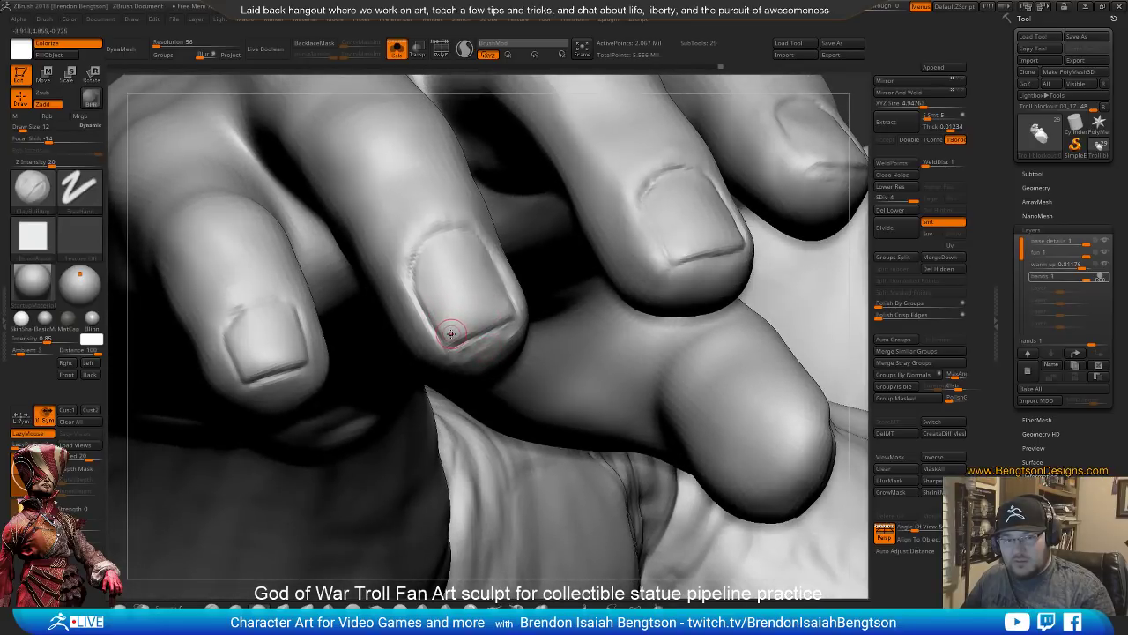
Fill out the ring fingertip's skin below the nail with ClayBuildup at draw sizes 19 and 15, then smooth it
key(space)
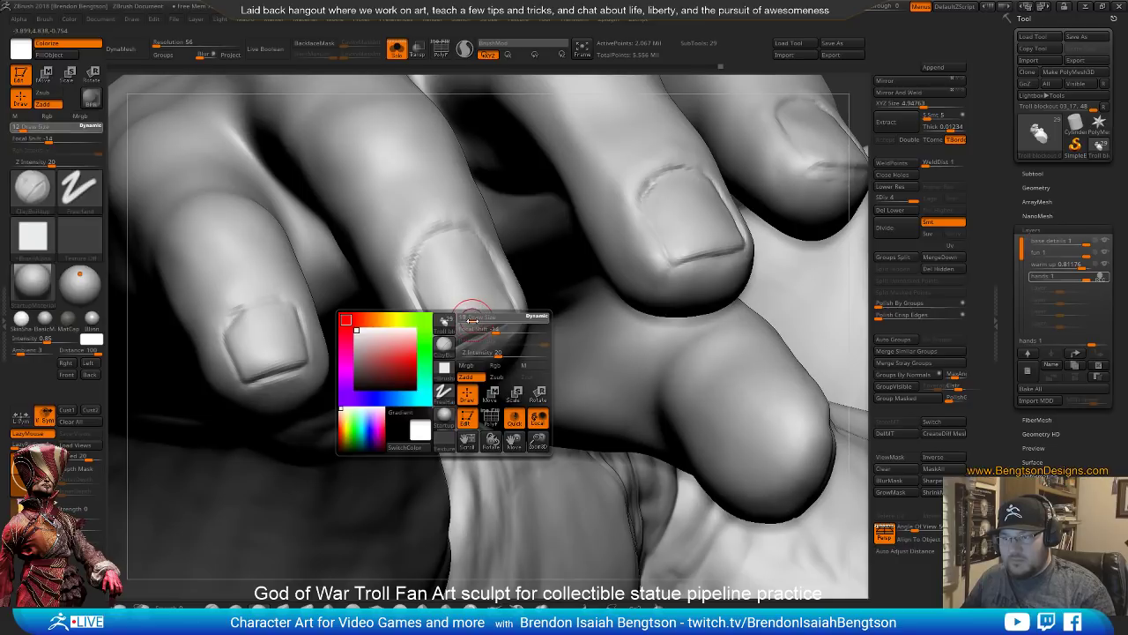
drag(472, 319, 474, 318)
right_drag(472, 263, 476, 386)
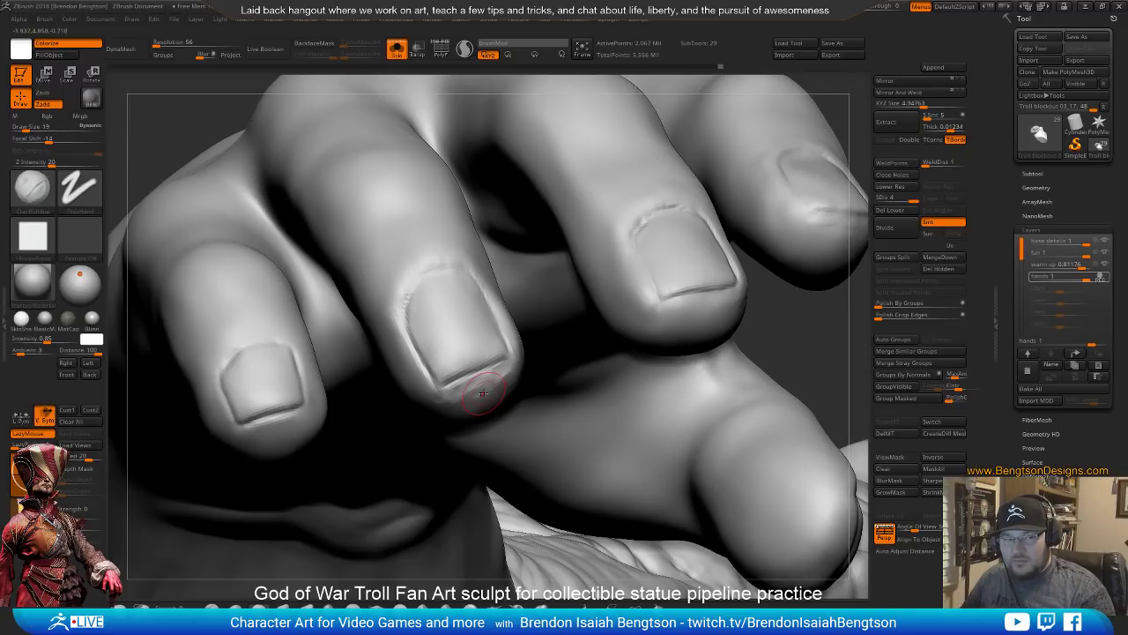
key(space)
drag(478, 355, 473, 357)
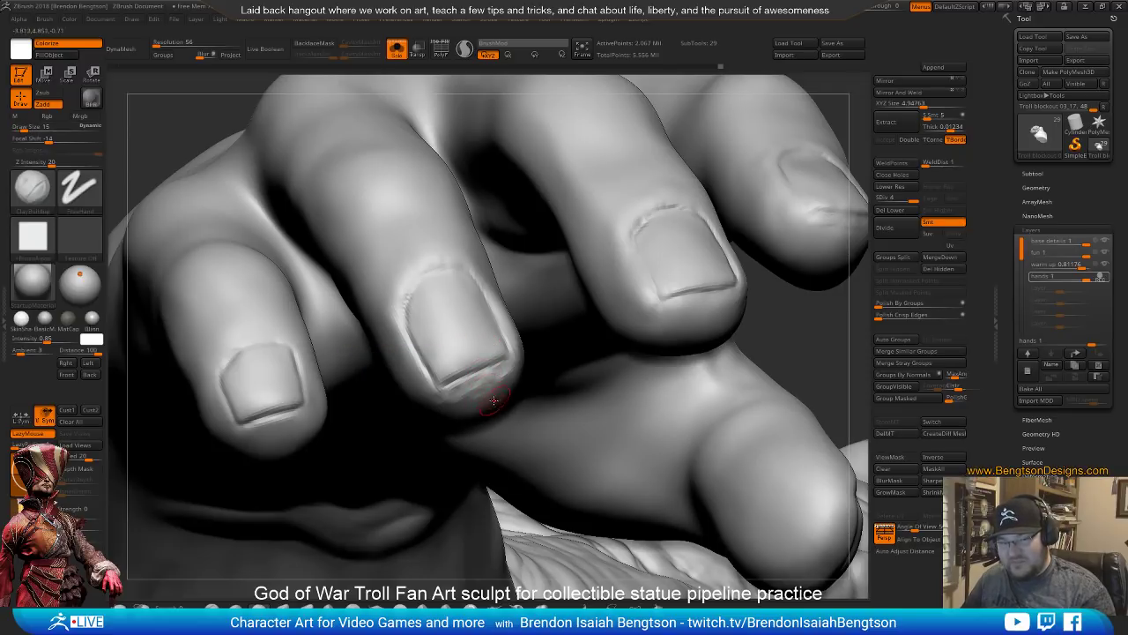
key(shift)
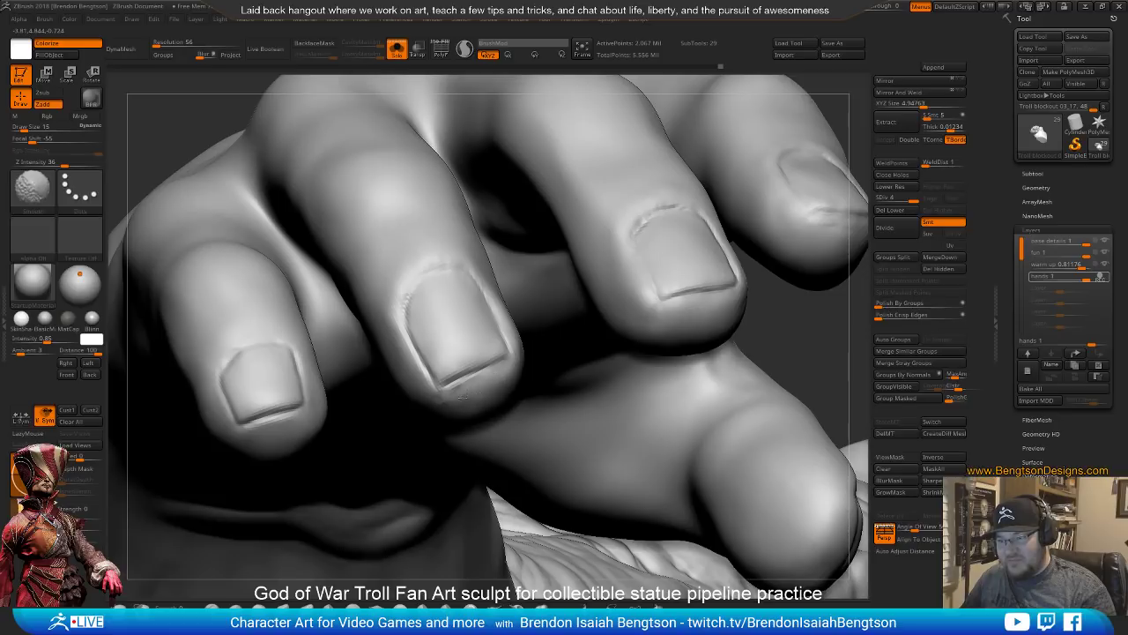
Build up the skin at the ring fingernail's middle-finger-side corner with ClayBuildup at draw size 19
right_drag(474, 398, 513, 378)
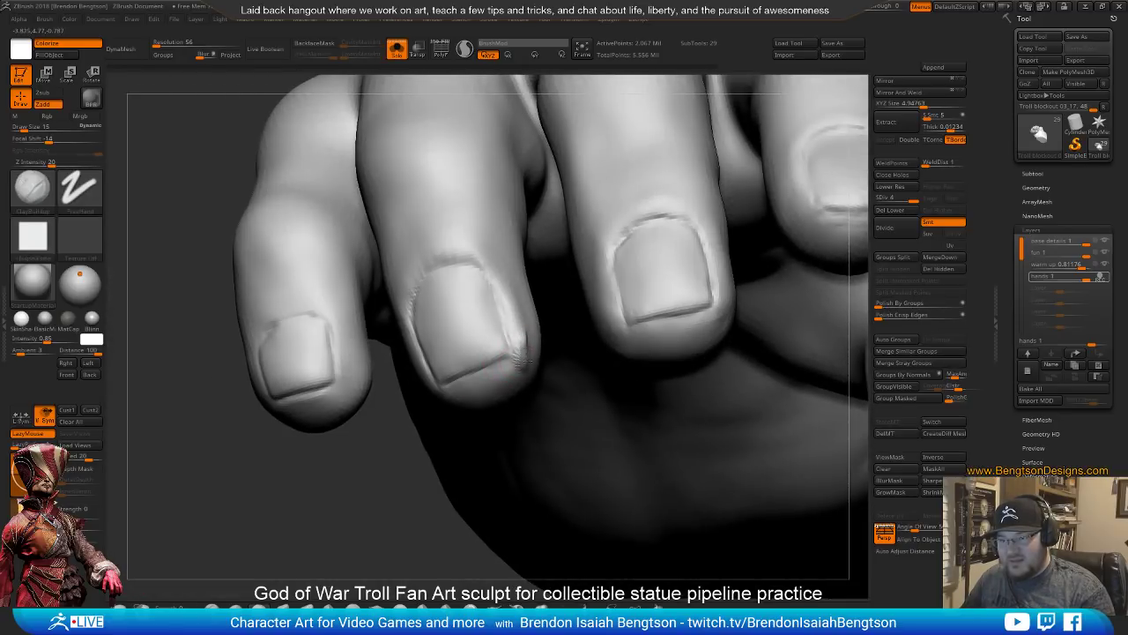
key(space)
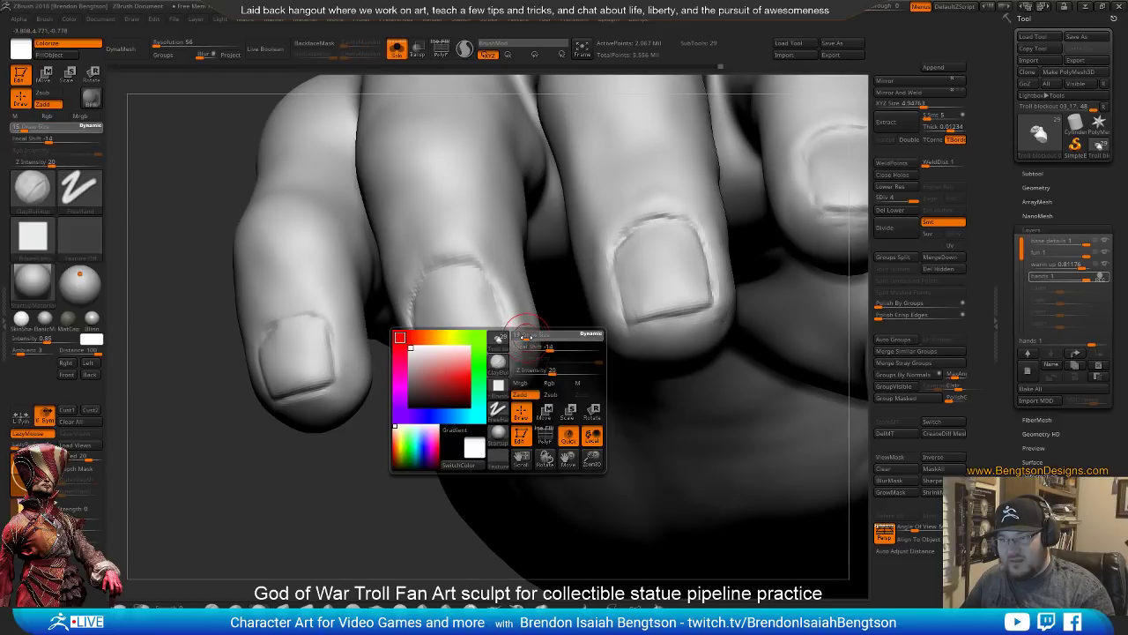
drag(525, 336, 527, 360)
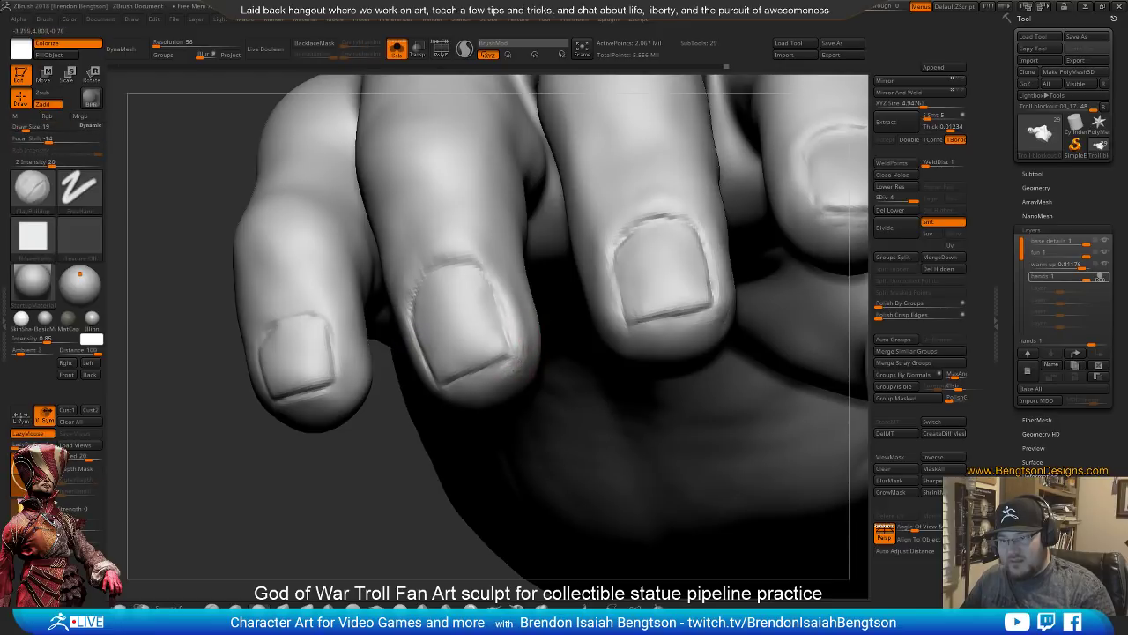
Carve the crease along the middle-finger side of the ring fingernail with DamStandard at draw size 19
key(b)
key(d)
key(s)
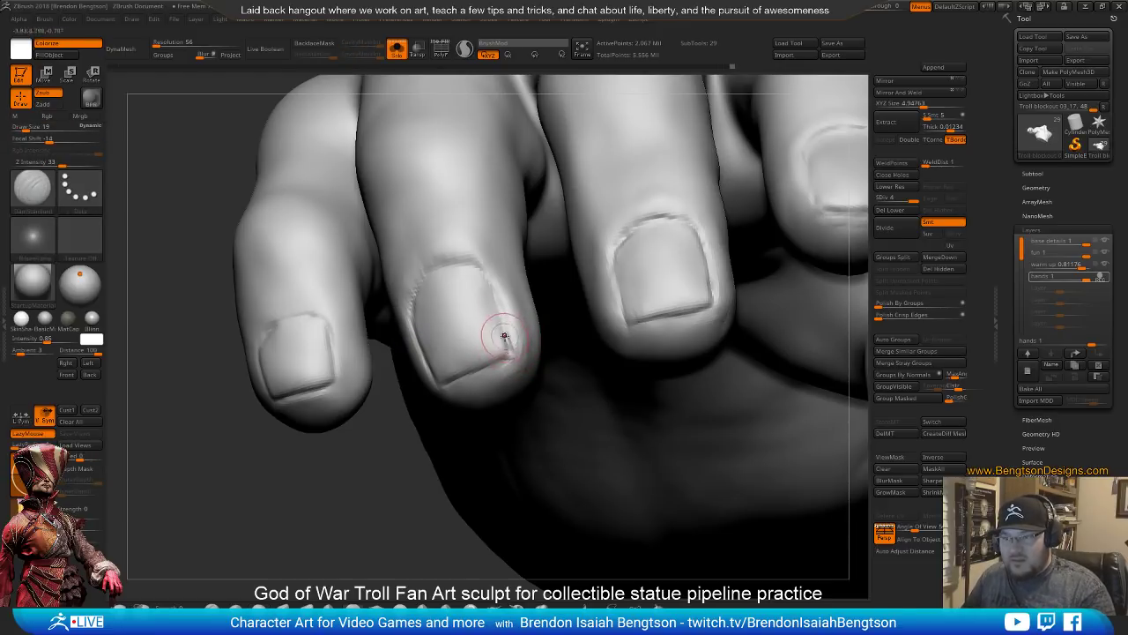
Adjust the ring fingernail's side and corner facing the middle finger with Move Topological at draw size 34
right_drag(495, 295, 501, 327)
key(b)
key(m)
key(t)
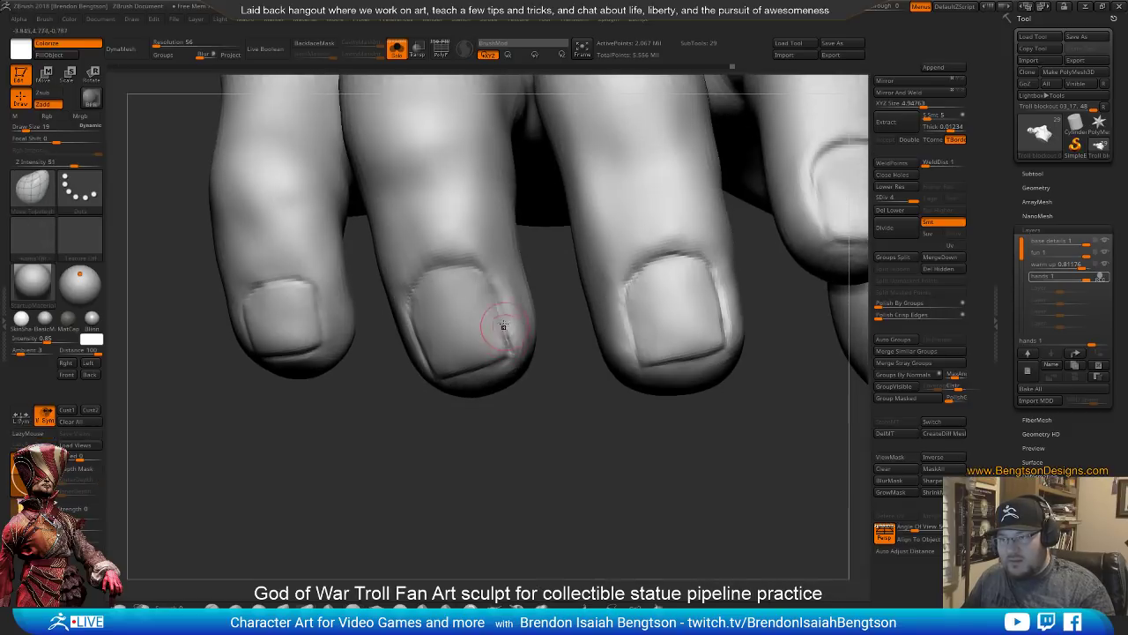
key(space)
drag(503, 313, 509, 316)
mouse_move(498, 305)
right_down()
mouse_move(465, 326)
mouse_move(416, 329)
mouse_move(410, 348)
right_up()
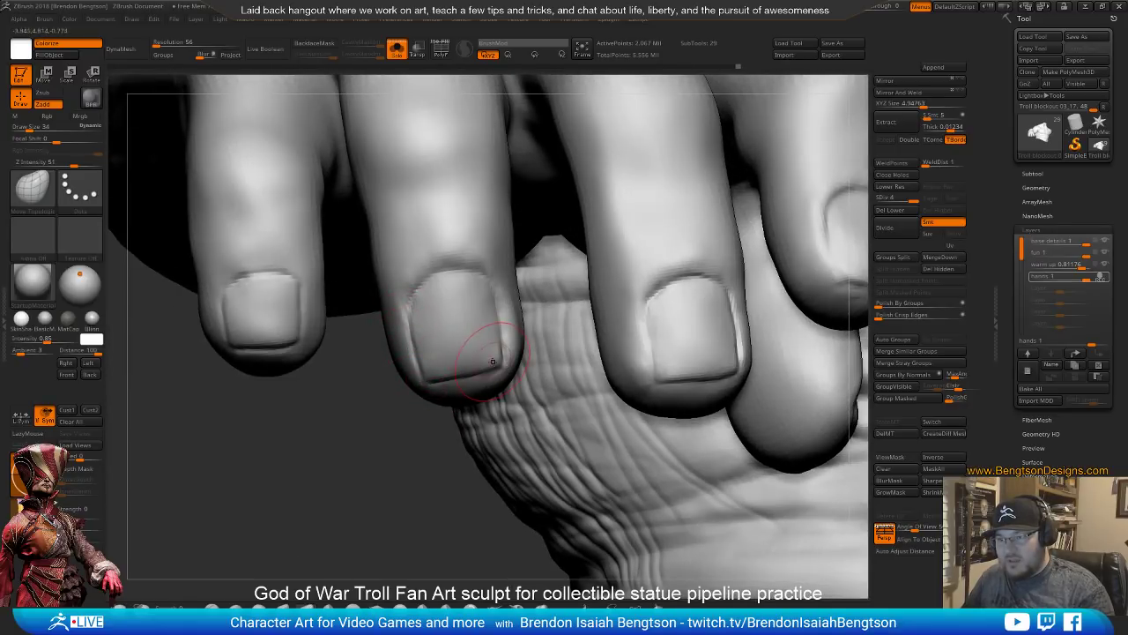
Build up the little fingernail's surface toward its base and outer side with ClayBuildup at draw size 15, then smooth it
alt+right_drag(253, 297, 501, 416)
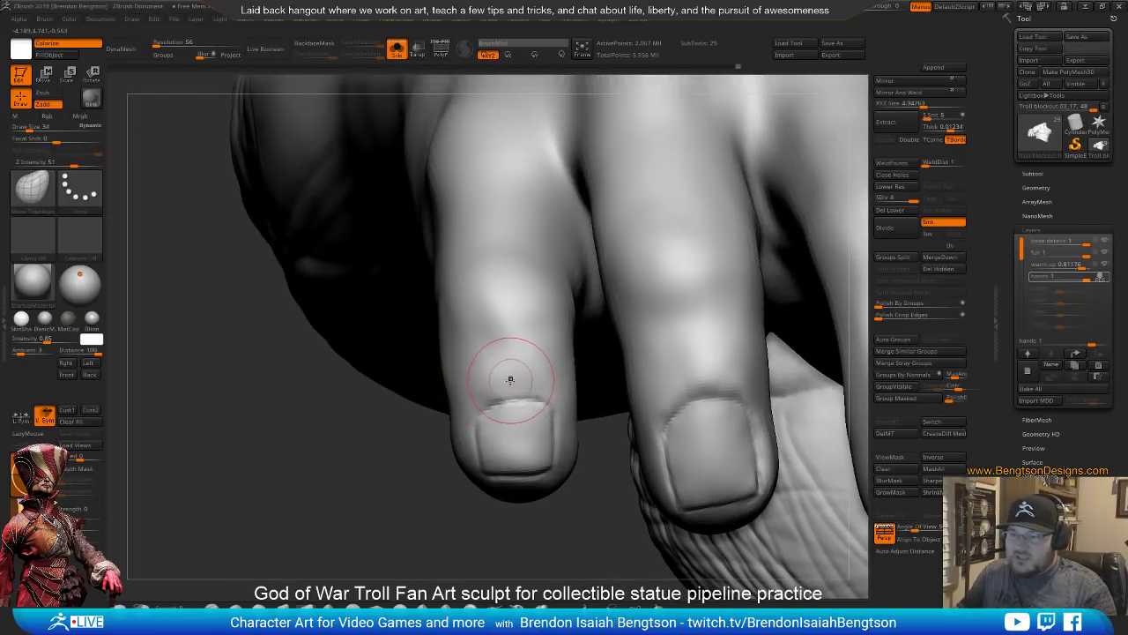
key(b)
key(c)
key(b)
key(space)
drag(519, 374, 510, 374)
mouse_move(517, 432)
alt+right_down()
mouse_move(491, 346)
mouse_move(528, 336)
alt+right_up()
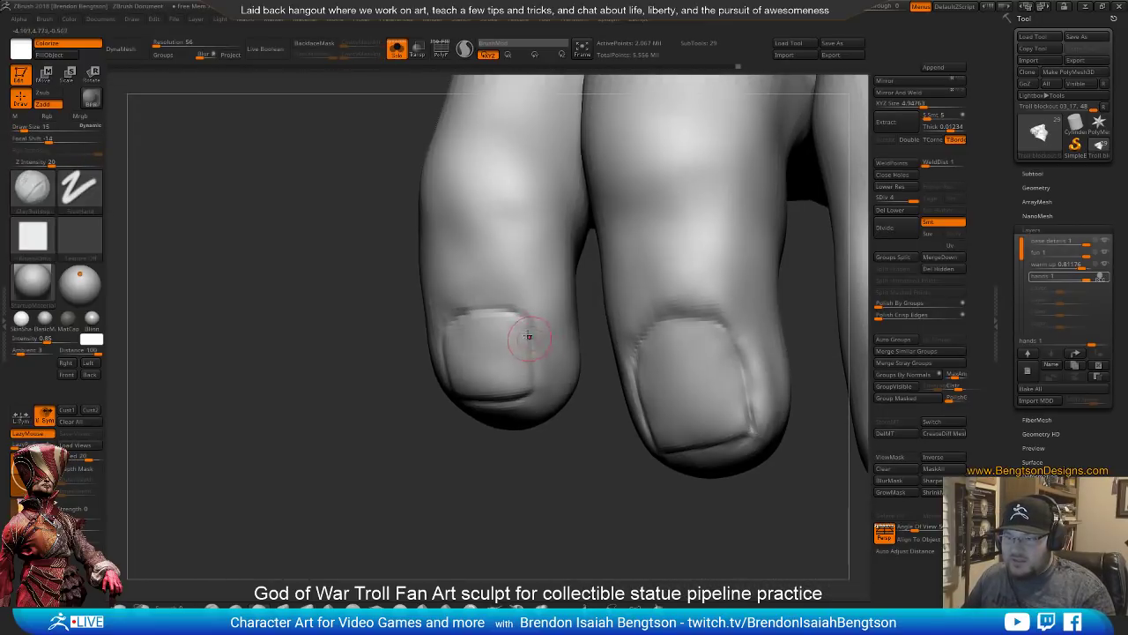
mouse_move(528, 336)
mouse_down()
mouse_move(520, 323)
mouse_move(481, 316)
mouse_up()
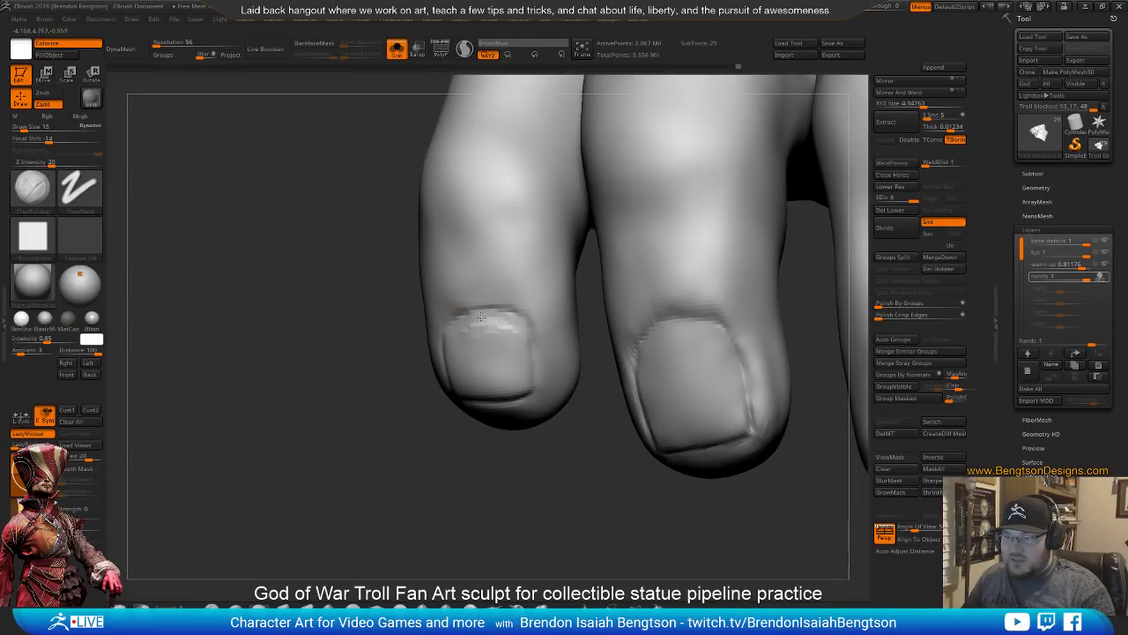
mouse_move(519, 356)
mouse_down()
mouse_move(521, 337)
mouse_move(494, 319)
mouse_up()
drag(407, 484, 423, 448)
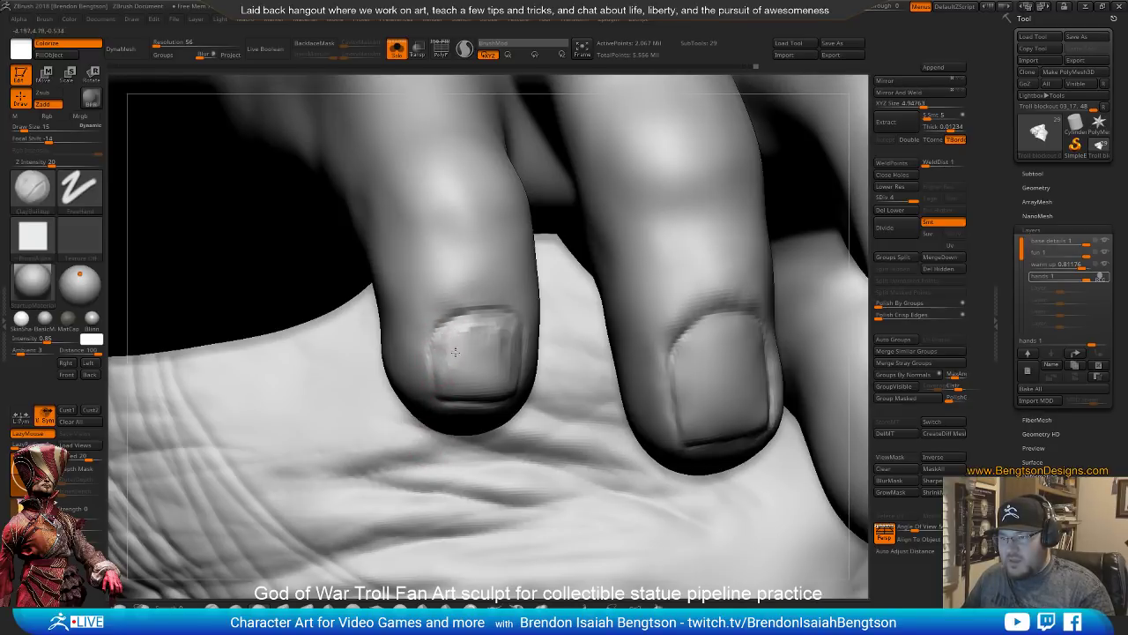
drag(440, 384, 450, 354)
key(shift)
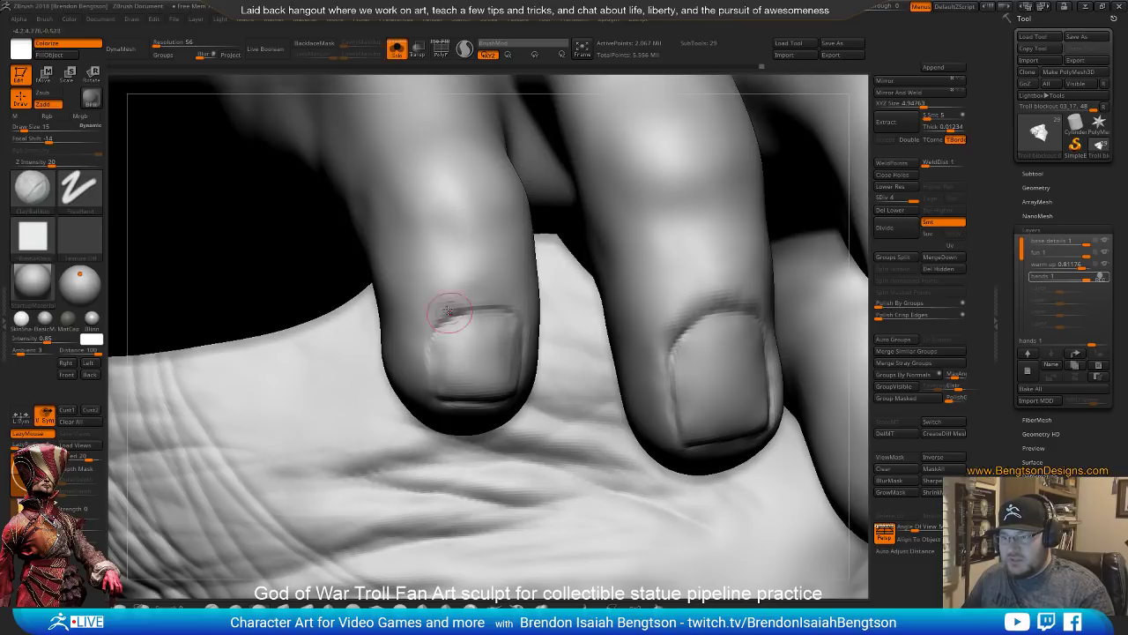
Thicken the skin around the little fingernail's cuticle and outer side with ClayBuildup at draw size 19, then smooth the outer side
key(space)
mouse_move(428, 310)
mouse_down()
mouse_move(461, 262)
mouse_move(503, 296)
mouse_up()
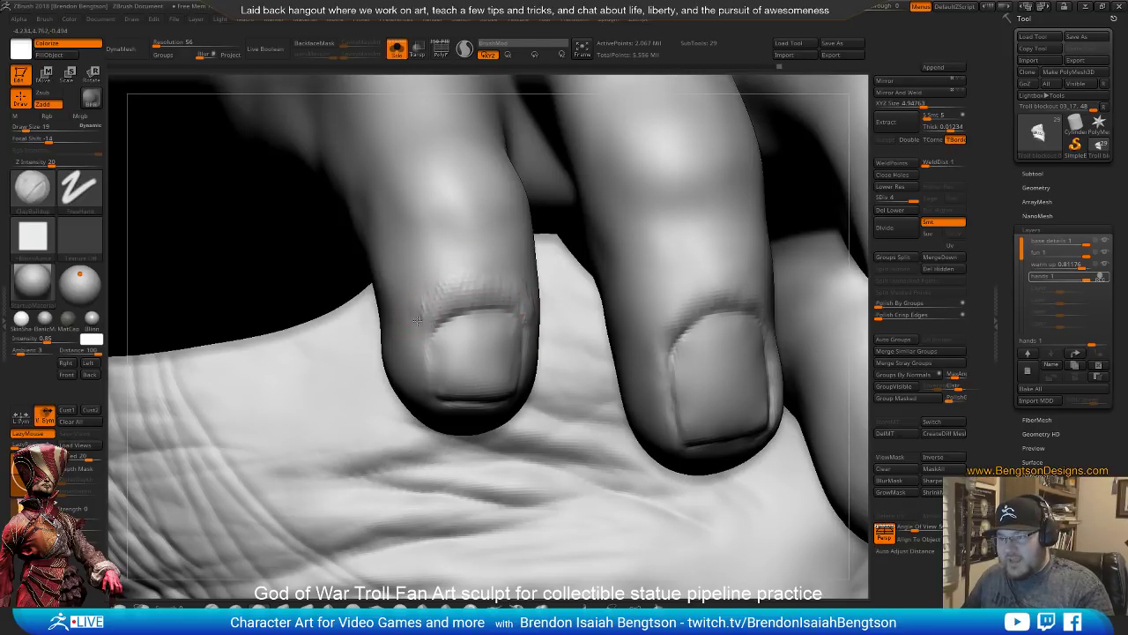
drag(419, 345, 419, 366)
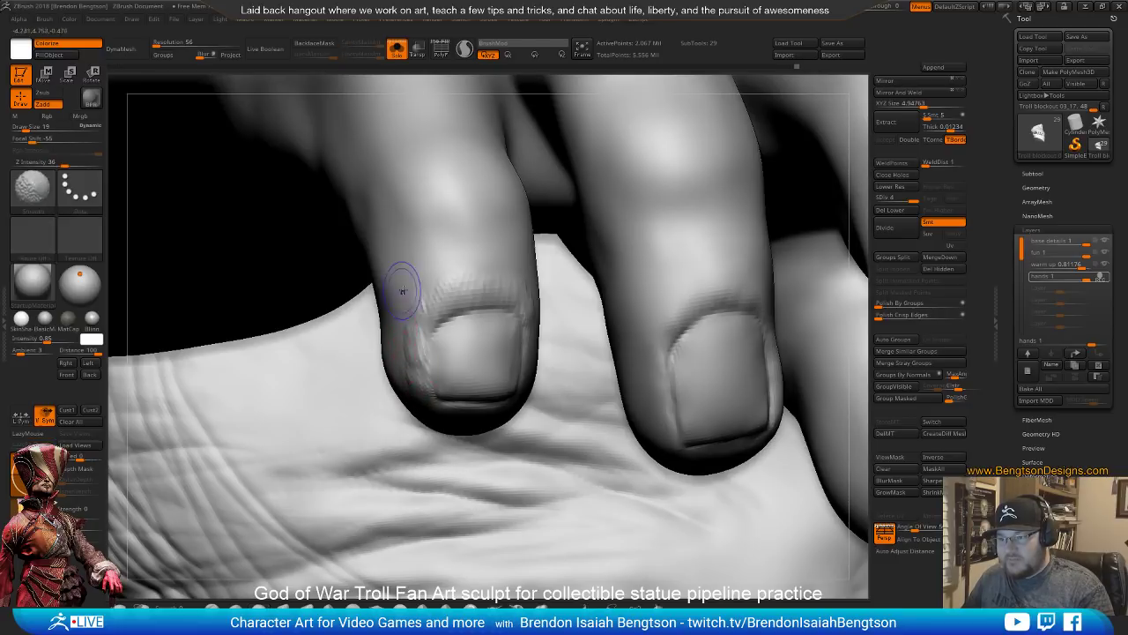
shift+drag(409, 260, 407, 368)
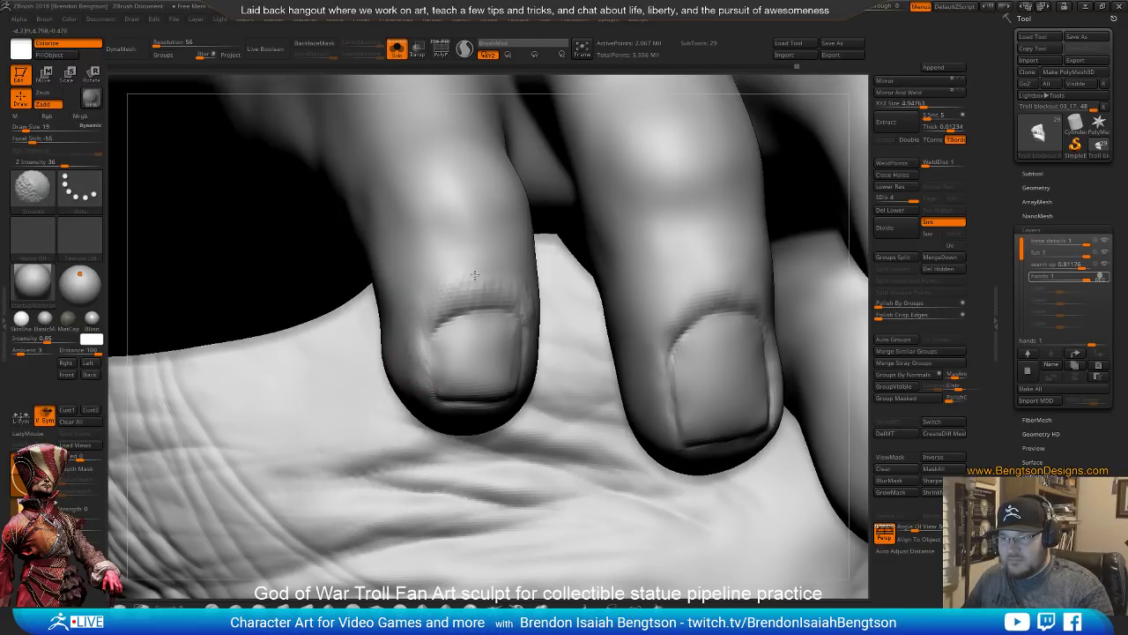
Build up and smooth the skin along the ring-finger side of the little fingernail with ClayBuildup at draw size 19
mouse_move(511, 252)
right_down()
mouse_move(521, 282)
mouse_move(495, 328)
mouse_move(453, 265)
right_up()
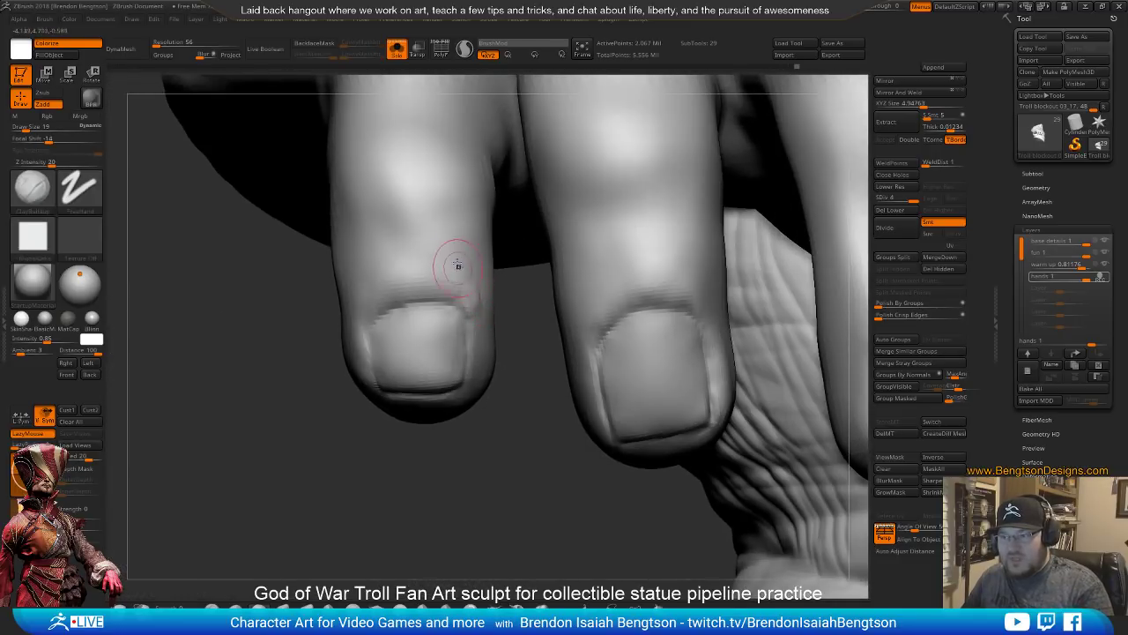
key(shift)
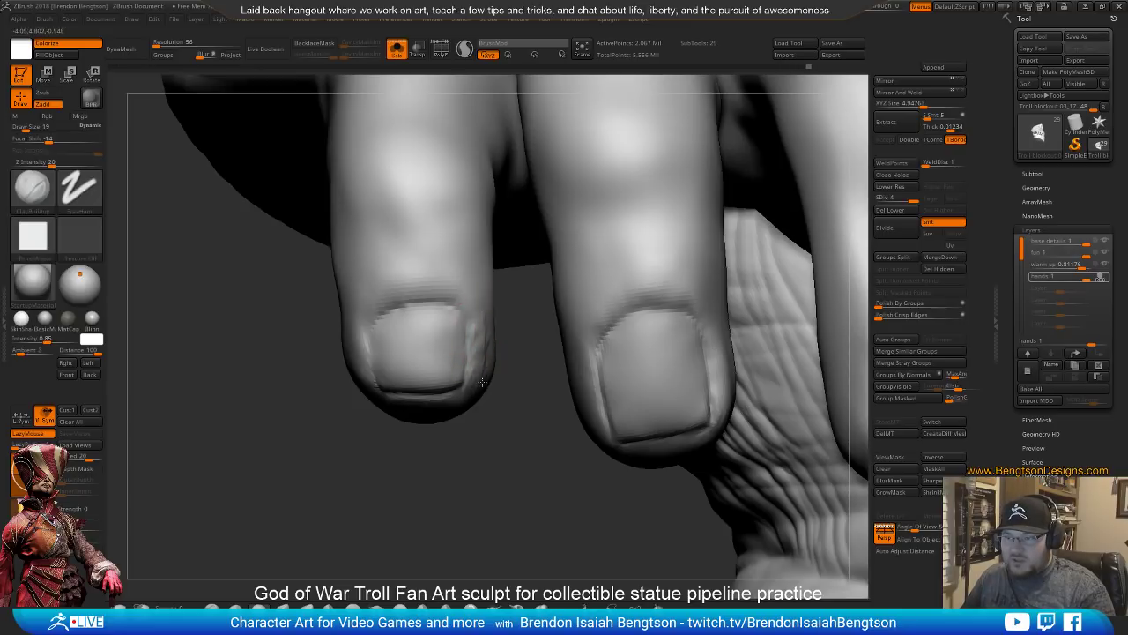
right_drag(504, 460, 476, 319)
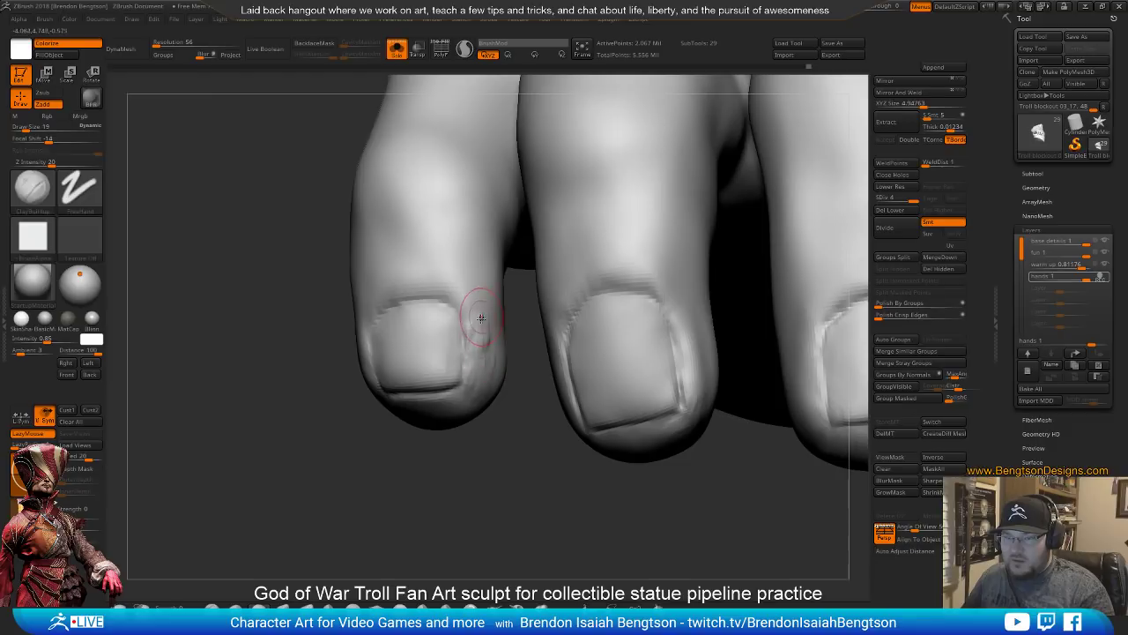
shift+drag(480, 317, 481, 282)
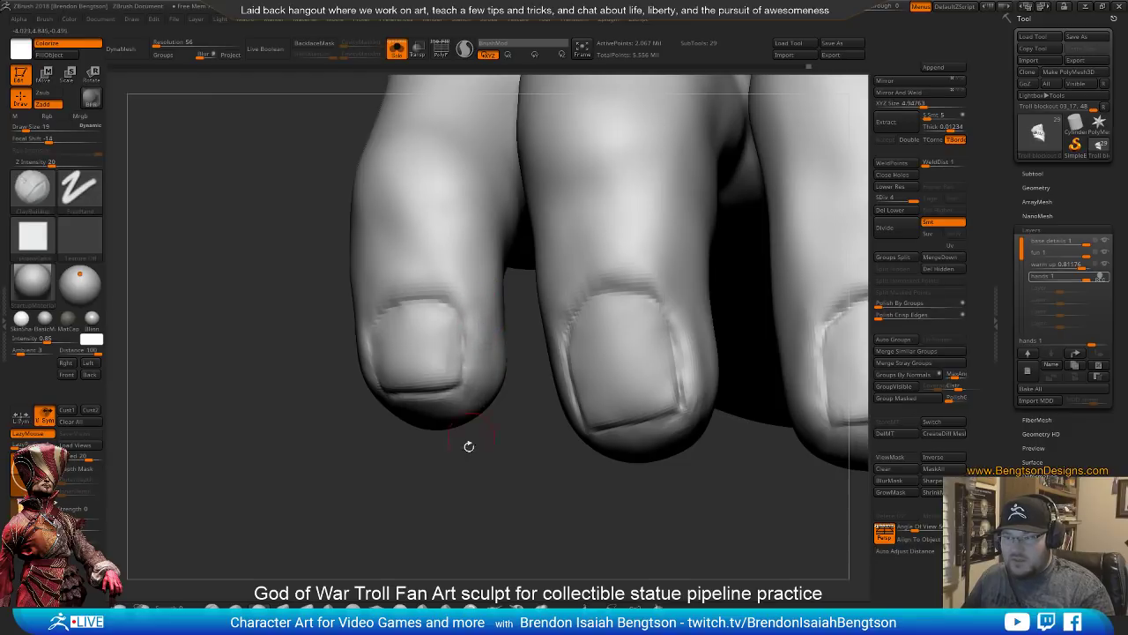
Reshape the little fingertip's silhouette with Move Topological at draw sizes 37 and 58
right_drag(466, 446, 410, 408)
right_click(420, 385)
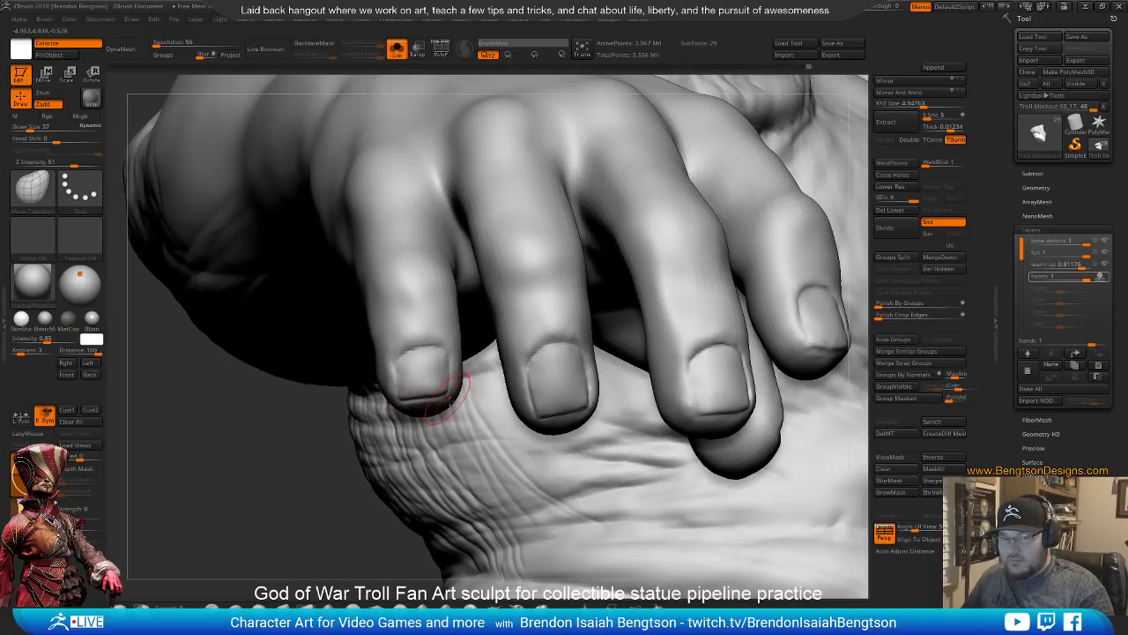
right_drag(435, 392, 419, 359)
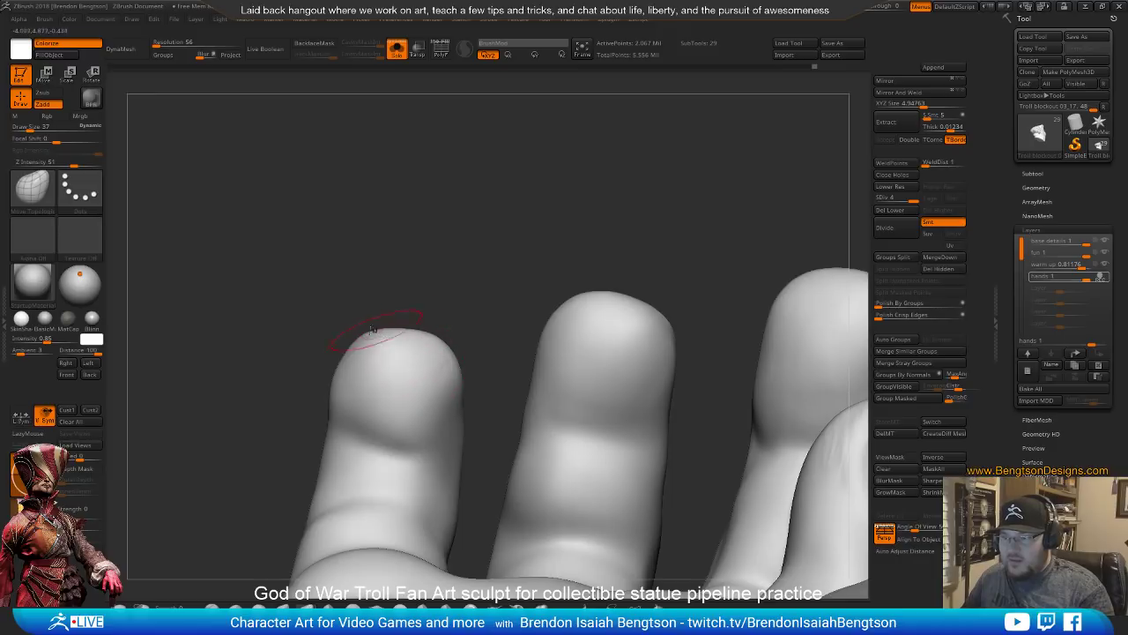
key(space)
drag(357, 337, 369, 333)
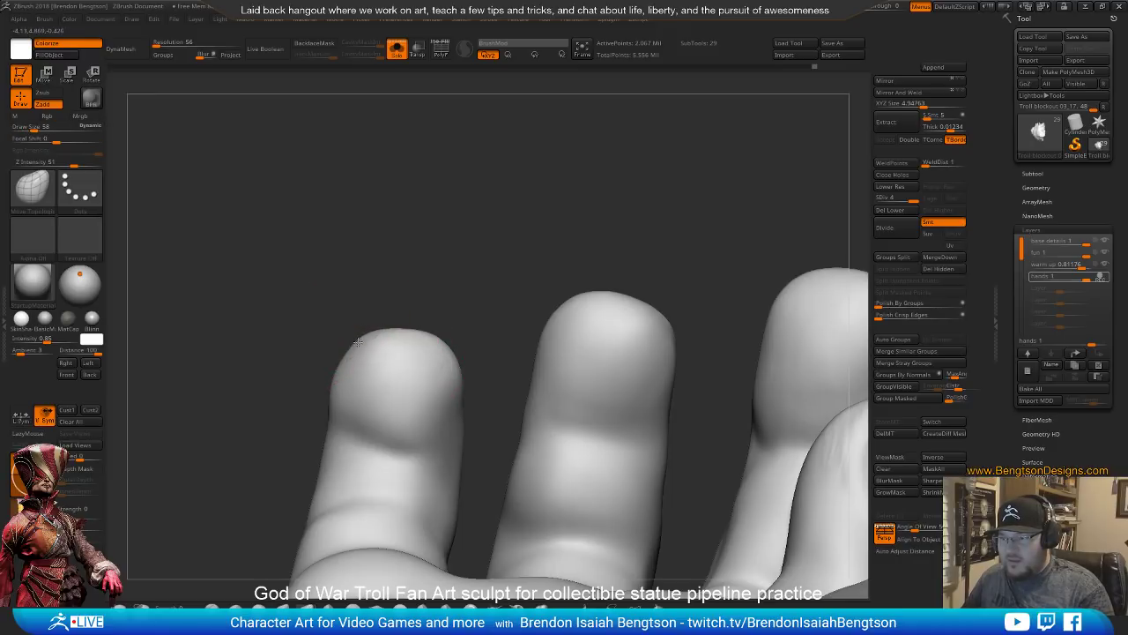
right_drag(418, 205, 408, 393)
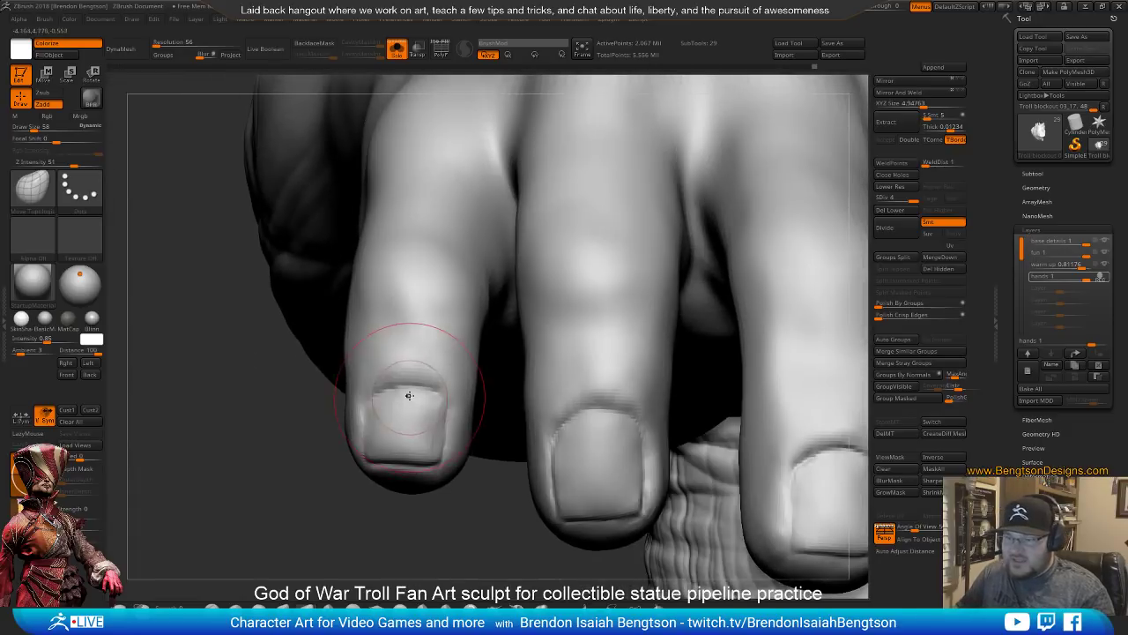
Carve the crease around the little fingernail's base and sides with DamStandard at draw size 25
key(b)
key(d)
key(s)
key(space)
drag(432, 379, 415, 383)
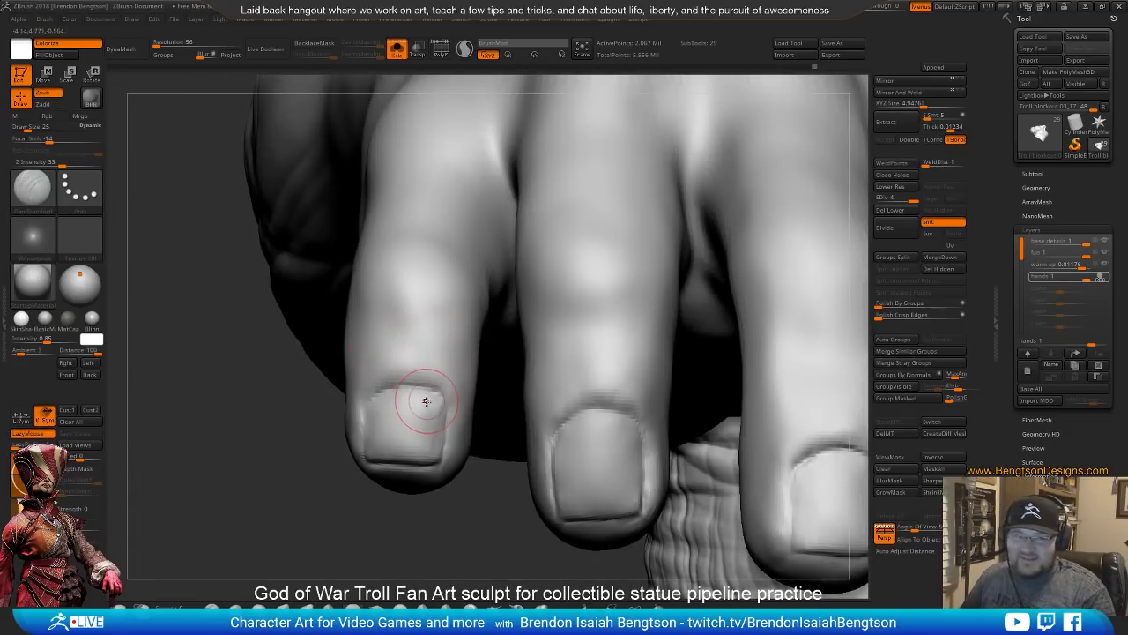
mouse_move(429, 412)
alt+right_down()
mouse_move(402, 399)
mouse_move(440, 402)
alt+right_up()
key(space)
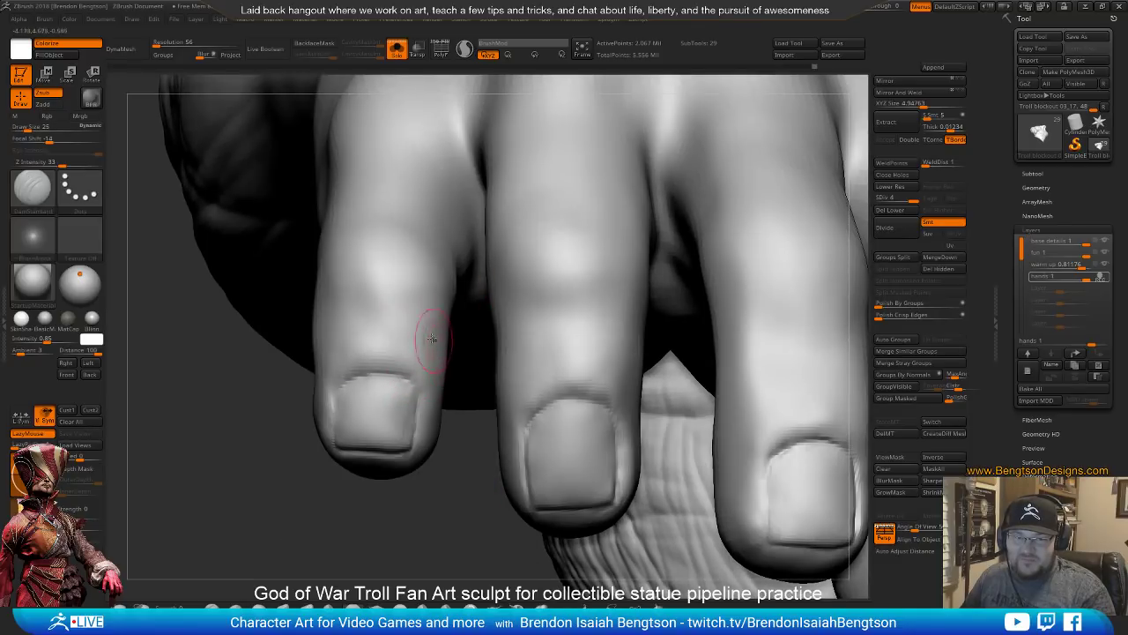
right_drag(436, 359, 405, 386)
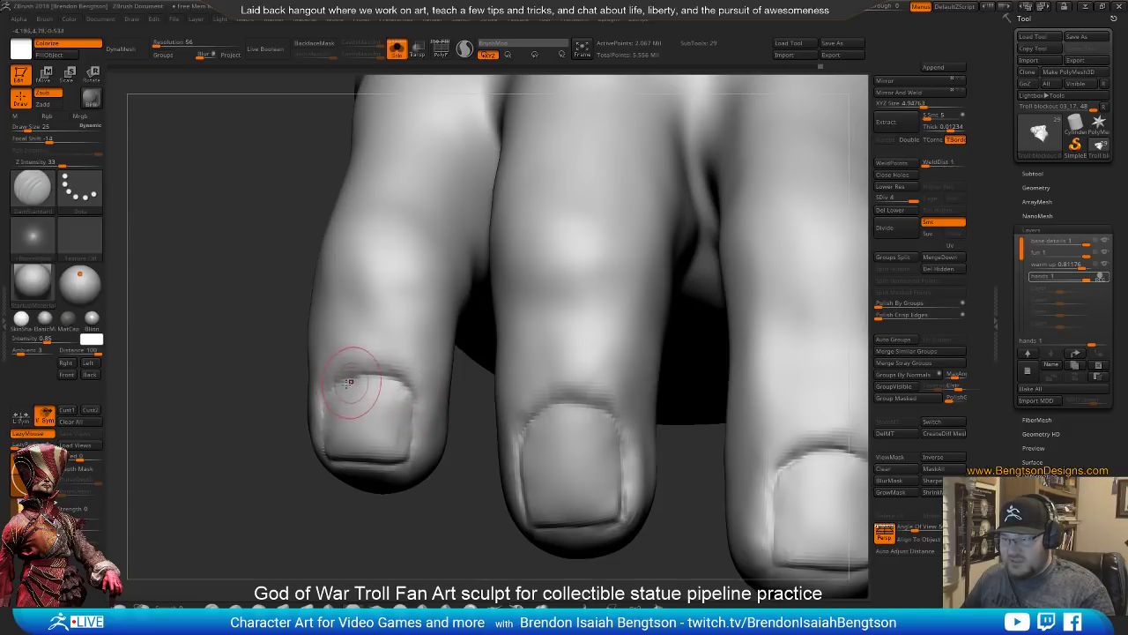
right_drag(349, 381, 322, 383)
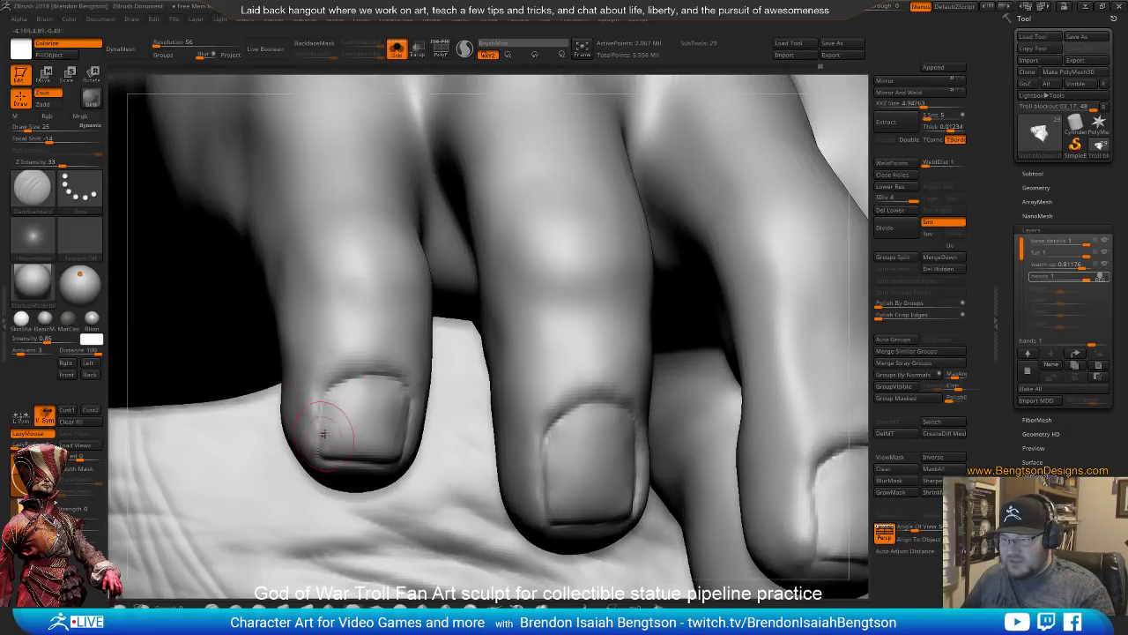
mouse_move(334, 453)
right_down()
mouse_move(345, 429)
mouse_move(408, 393)
mouse_move(392, 399)
mouse_move(412, 403)
right_up()
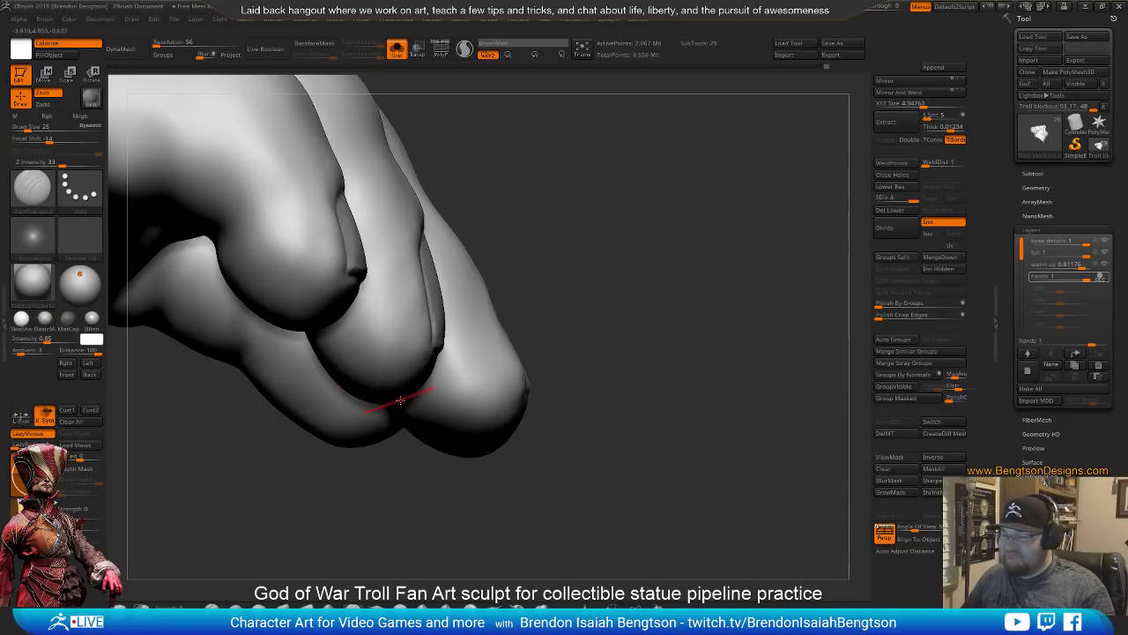
Adjust the ring fingernail's base and surface with Move Topological at draw sizes 25 and 34, then smooth the nail
right_drag(403, 404, 404, 287)
key(b)
key(m)
key(t)
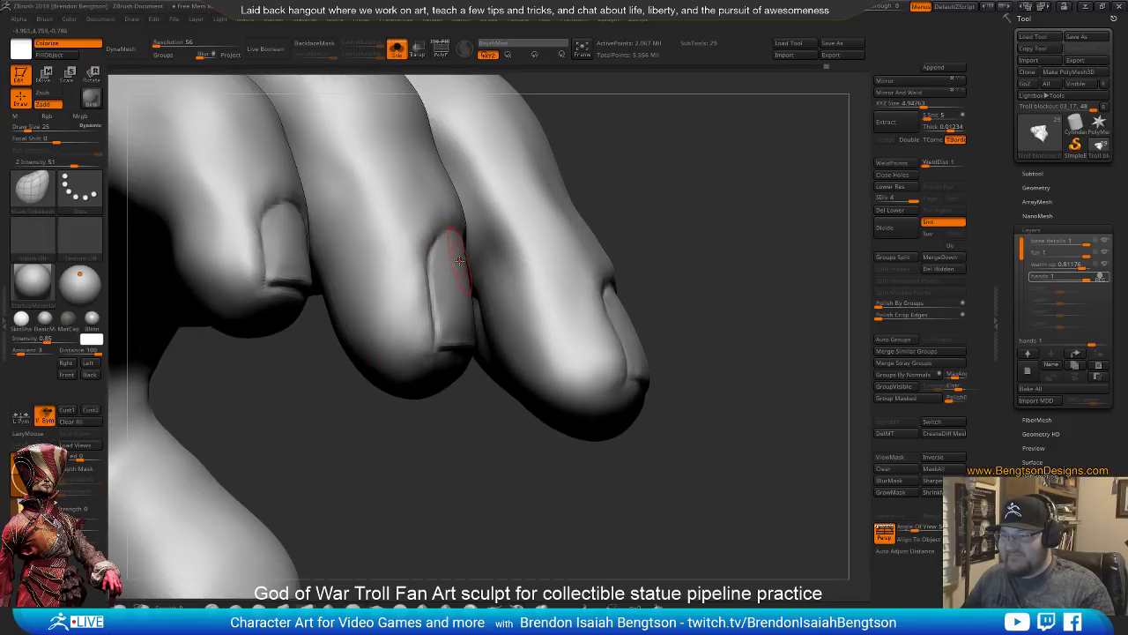
drag(461, 257, 467, 269)
mouse_move(465, 270)
right_down()
mouse_move(451, 350)
mouse_move(497, 404)
right_up()
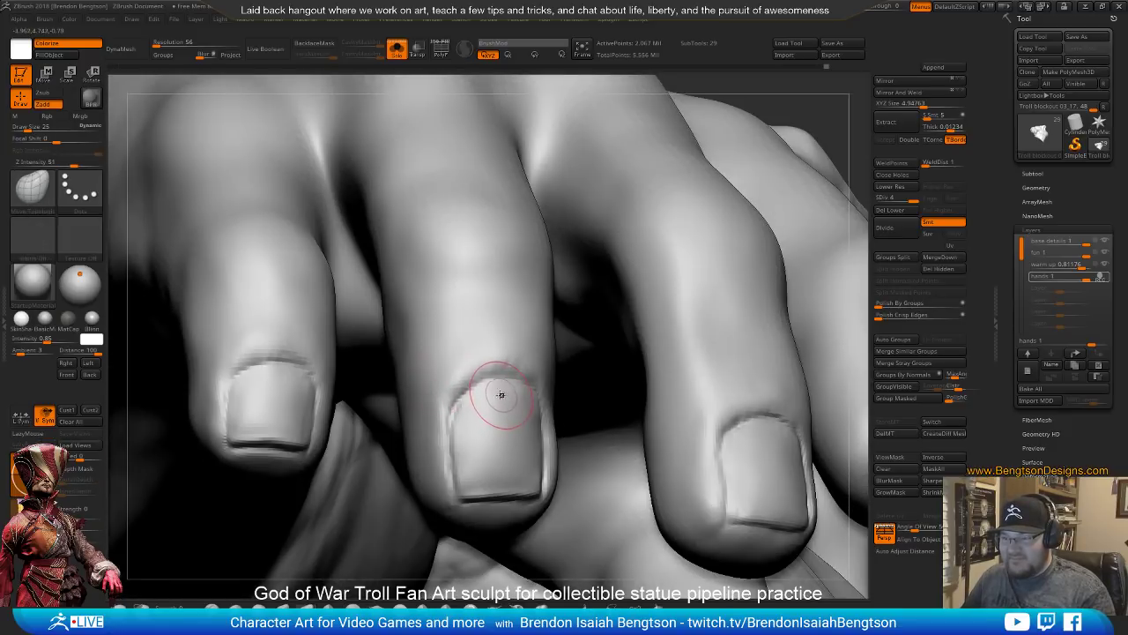
key(space)
drag(481, 391, 507, 396)
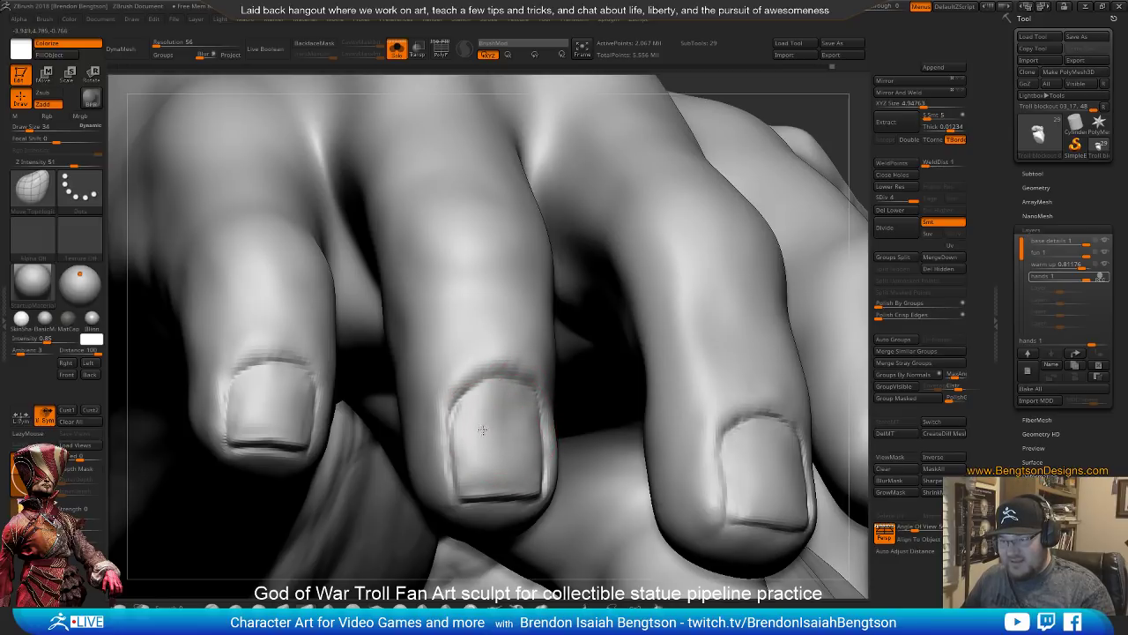
mouse_move(483, 431)
mouse_down()
mouse_move(486, 448)
mouse_move(490, 429)
mouse_up()
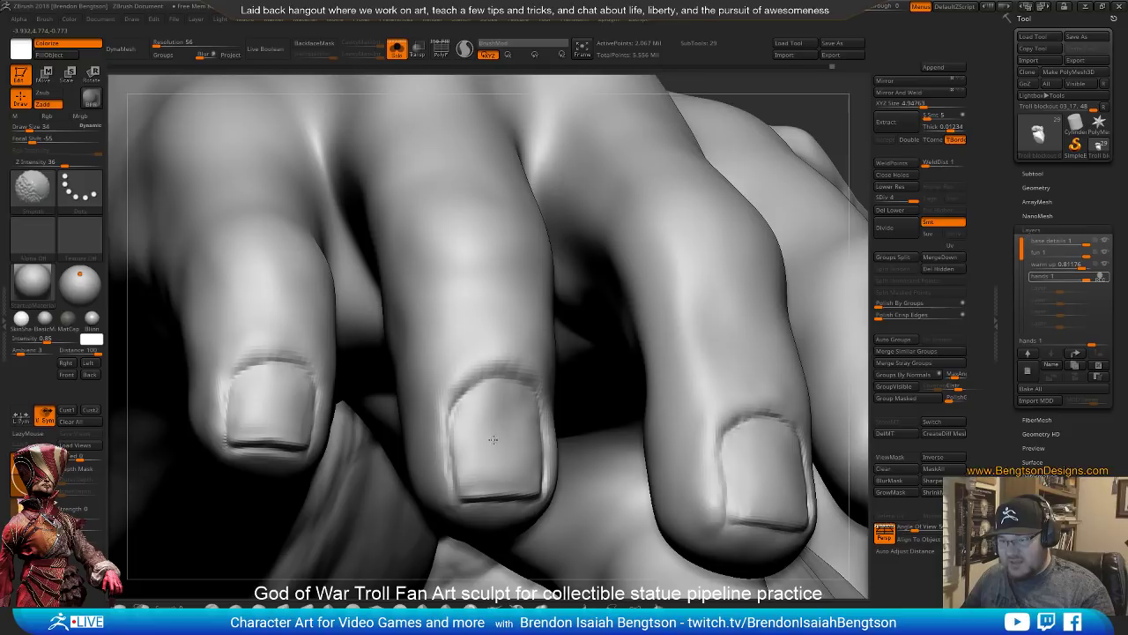
Adjust the shape of the middle fingernail and its fingertip with Move Topological at draw size 52
alt+right_drag(499, 429, 415, 298)
mouse_move(550, 427)
right_down()
mouse_move(526, 448)
mouse_move(545, 423)
mouse_move(553, 443)
mouse_move(474, 471)
mouse_move(485, 405)
right_up()
key(space)
drag(445, 378, 453, 378)
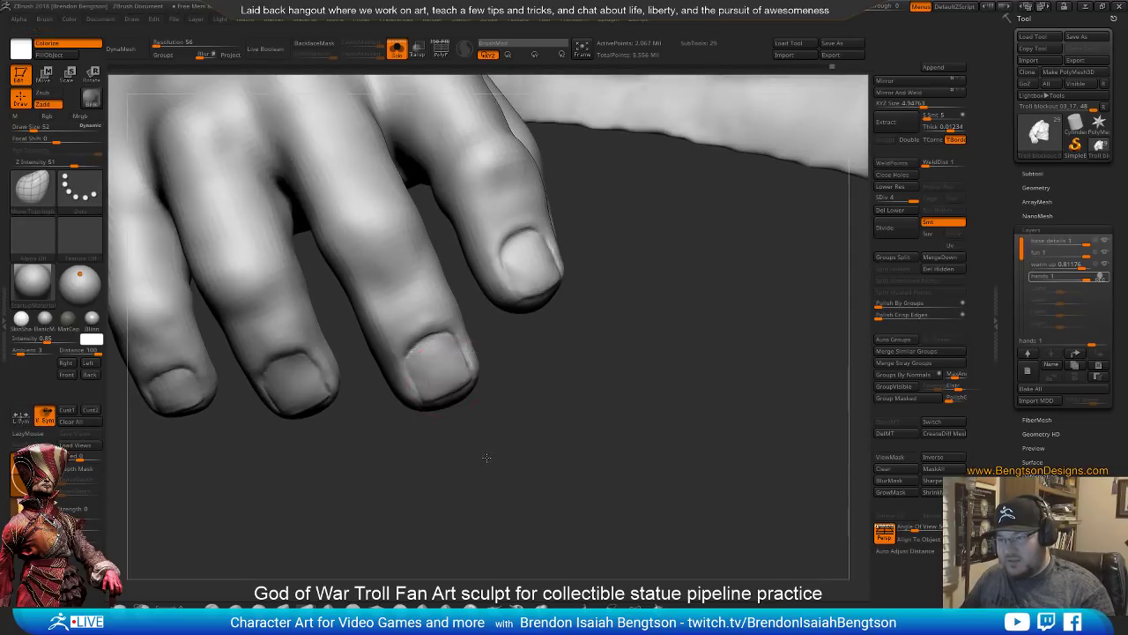
right_drag(488, 455, 469, 451)
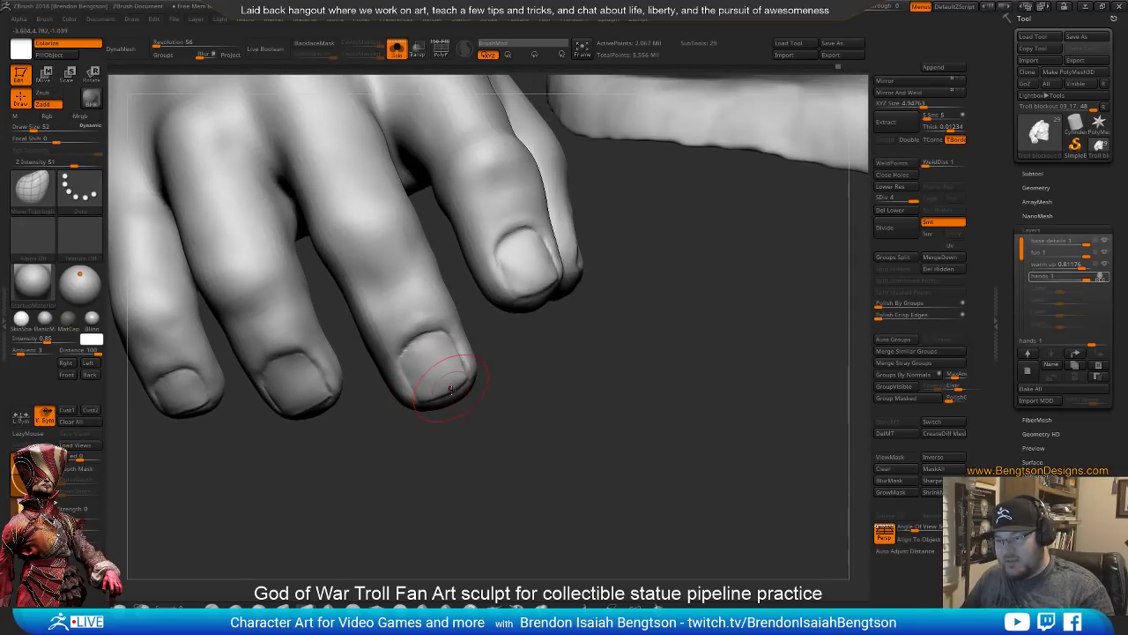
Carve the skin fold around the fingernail with the Dam Standard brush at draw size 17
right_drag(450, 384, 488, 358)
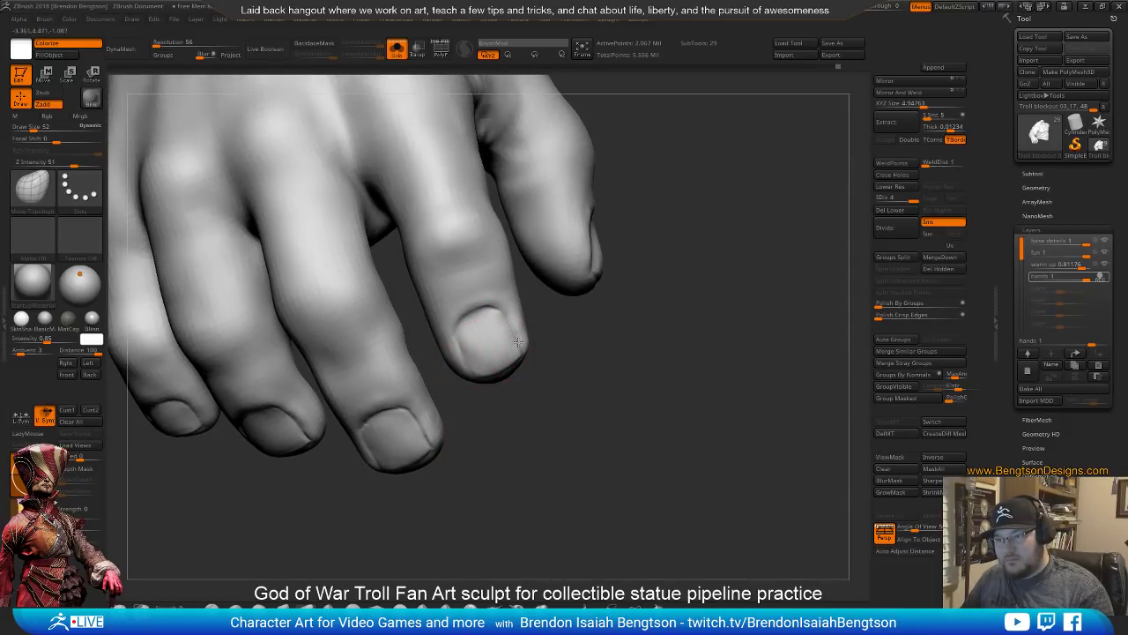
right_drag(516, 342, 554, 436)
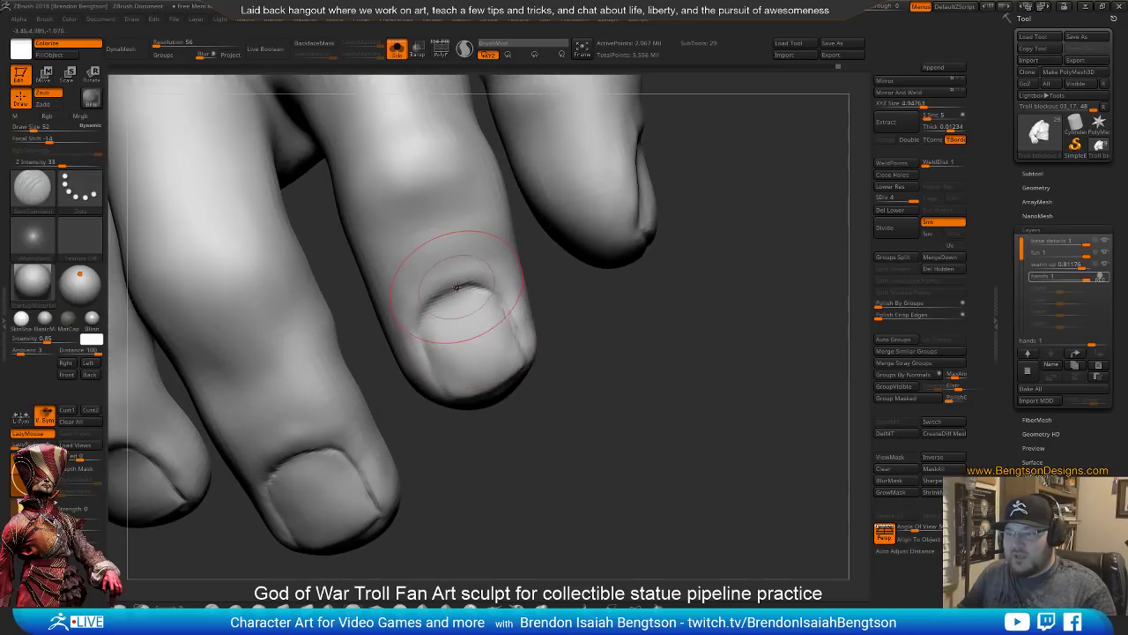
key(space)
drag(453, 286, 440, 287)
mouse_move(453, 315)
right_down()
mouse_move(639, 367)
mouse_move(488, 364)
right_up()
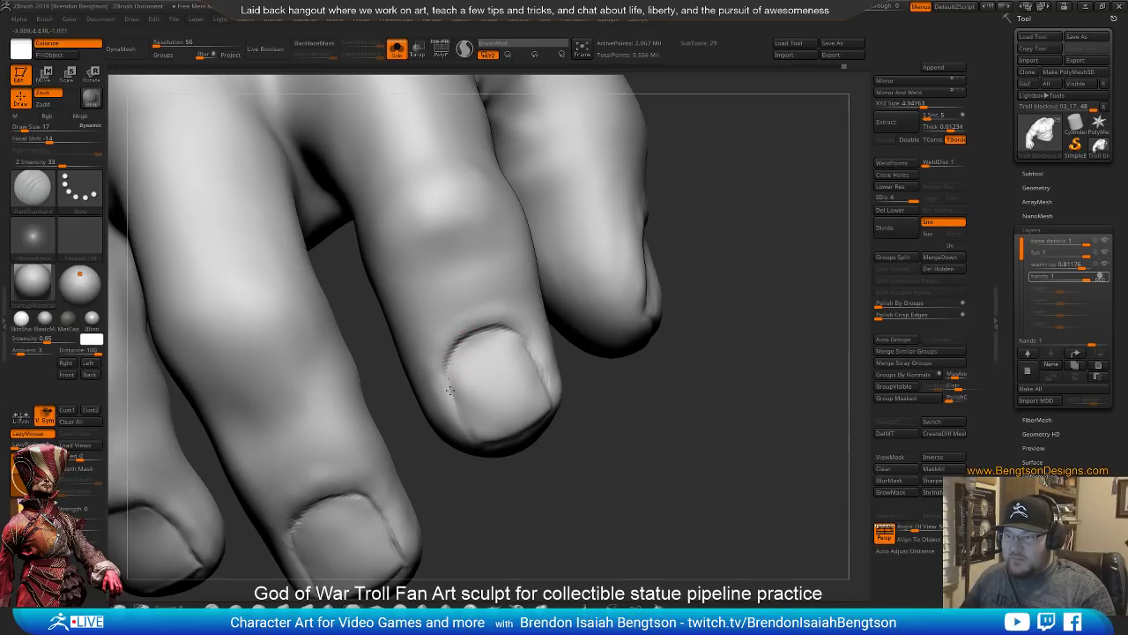
Reshape the cuticle and skin around the fingernail with the Move Topological brush at draw size 37
ctrl+right_drag(534, 473, 542, 455)
mouse_move(672, 380)
alt+right_down()
mouse_move(546, 398)
mouse_move(582, 453)
mouse_move(569, 333)
mouse_move(505, 346)
mouse_move(503, 380)
mouse_move(491, 370)
alt+right_up()
key(b)
key(c)
key(b)
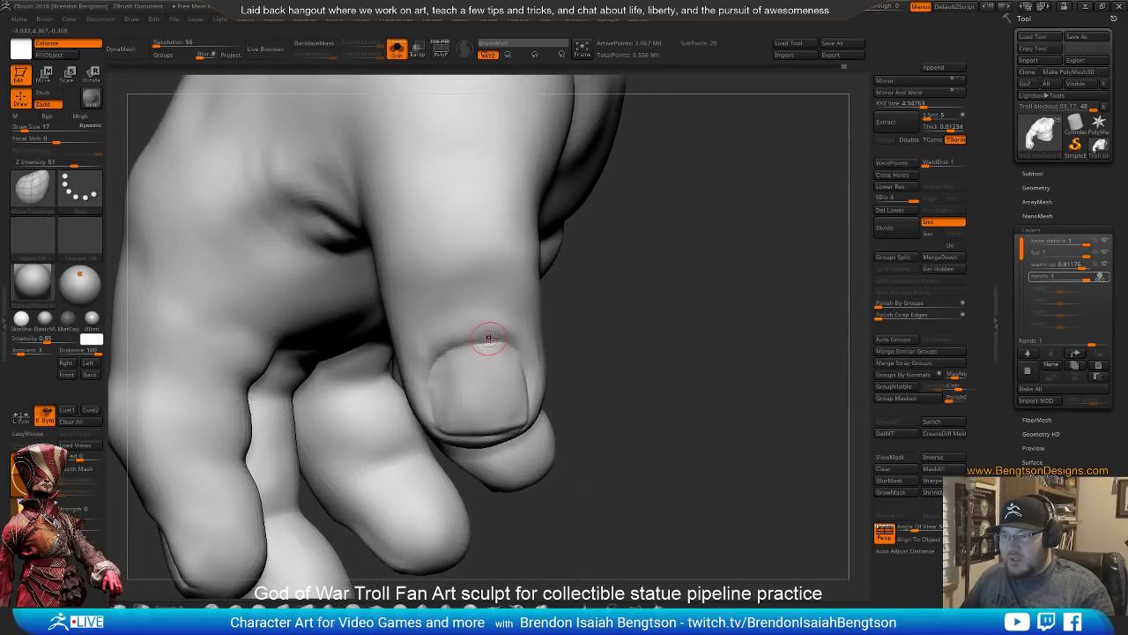
key(space)
drag(500, 329, 503, 329)
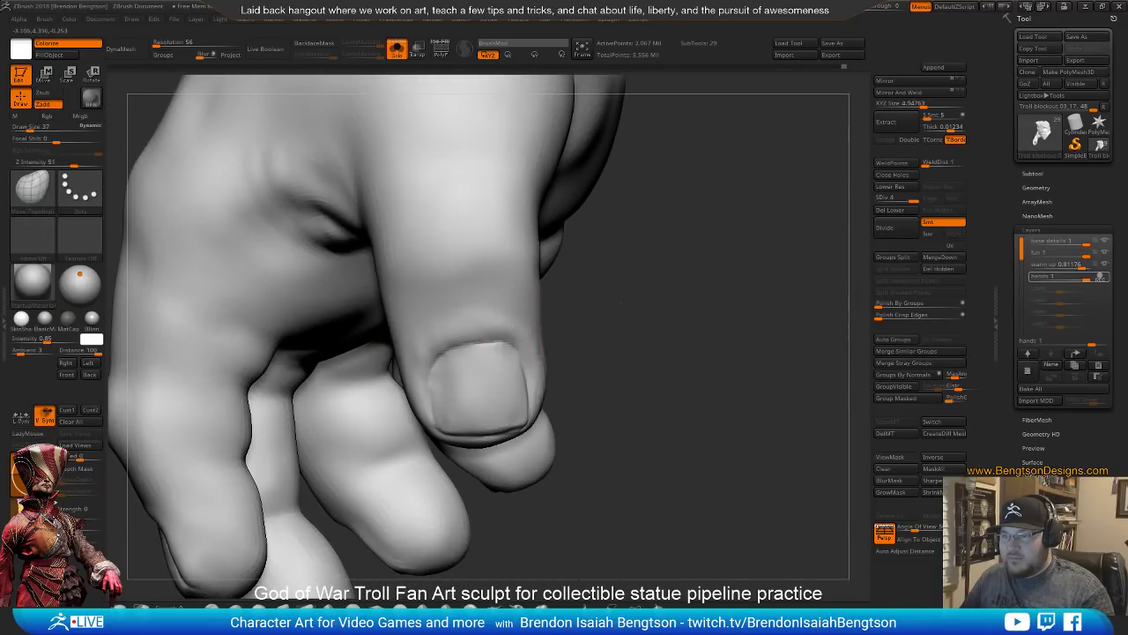
right_drag(500, 332, 625, 314)
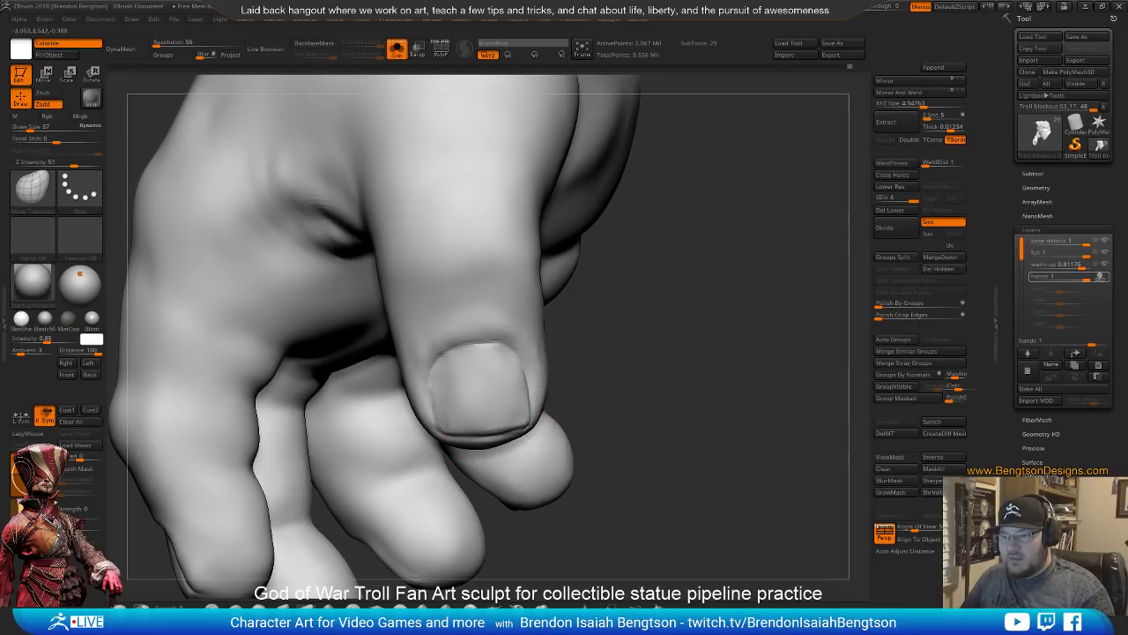
mouse_move(601, 335)
mouse_down()
mouse_move(645, 373)
mouse_move(598, 335)
mouse_move(609, 401)
mouse_move(564, 327)
mouse_up()
Carve the joint creases across the palm side of the index finger with the Dam Standard brush
key(b)
key(d)
key(s)
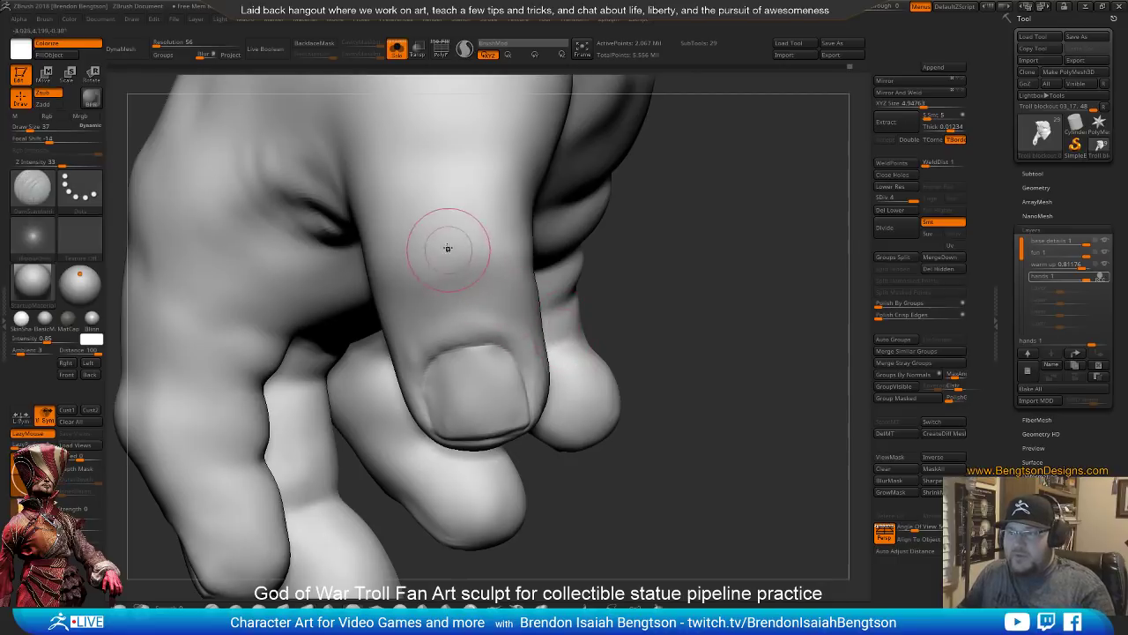
drag(664, 284, 617, 261)
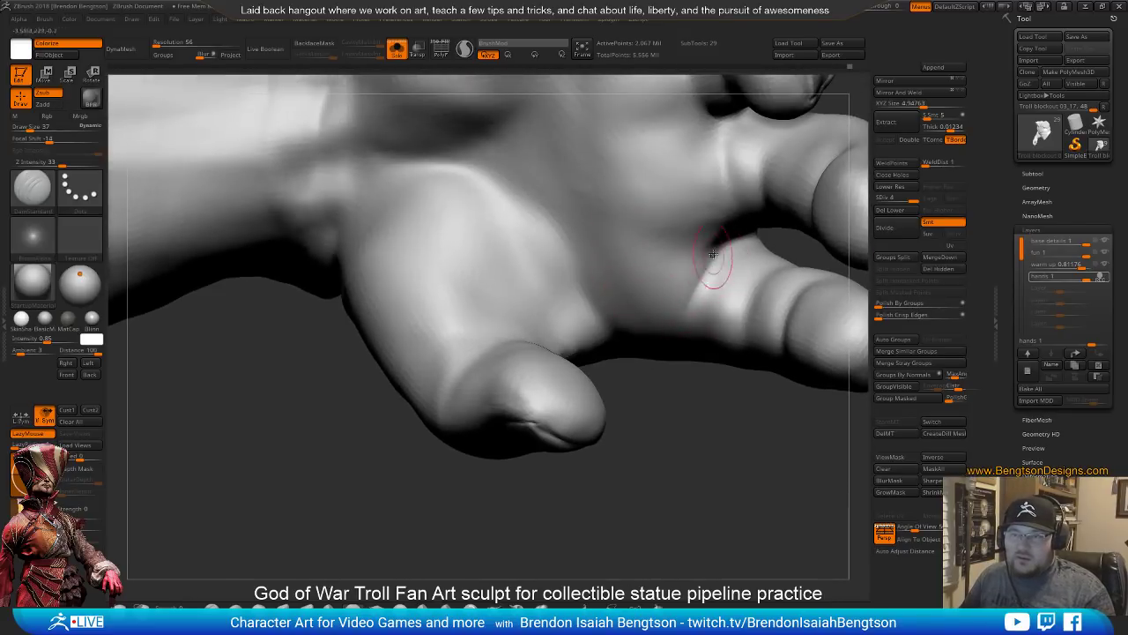
drag(673, 435, 605, 322)
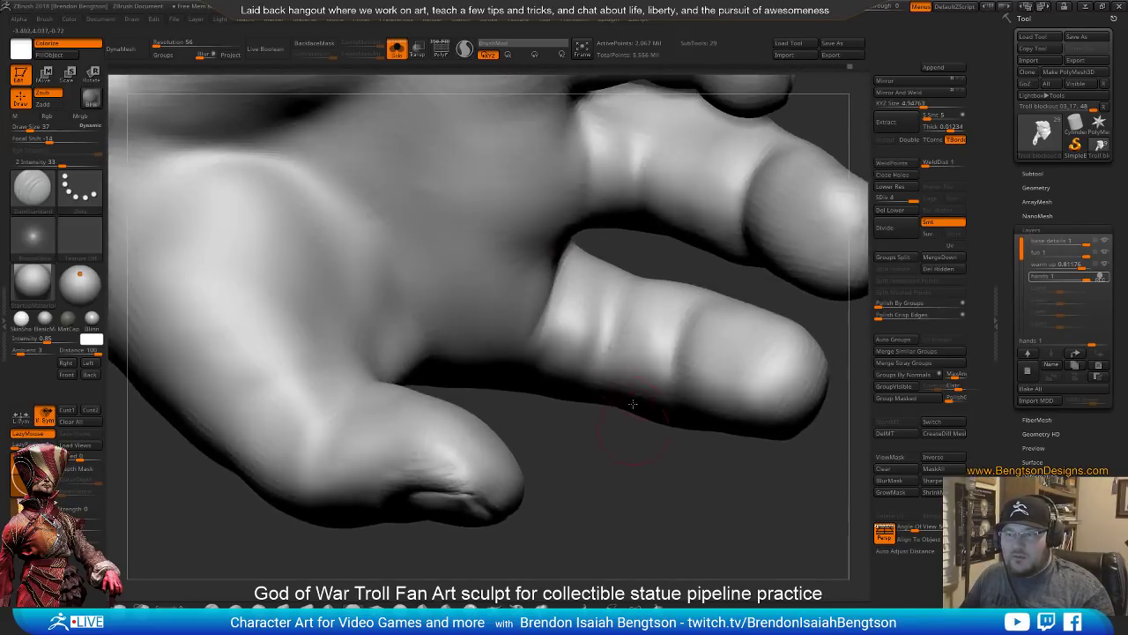
drag(581, 382, 554, 455)
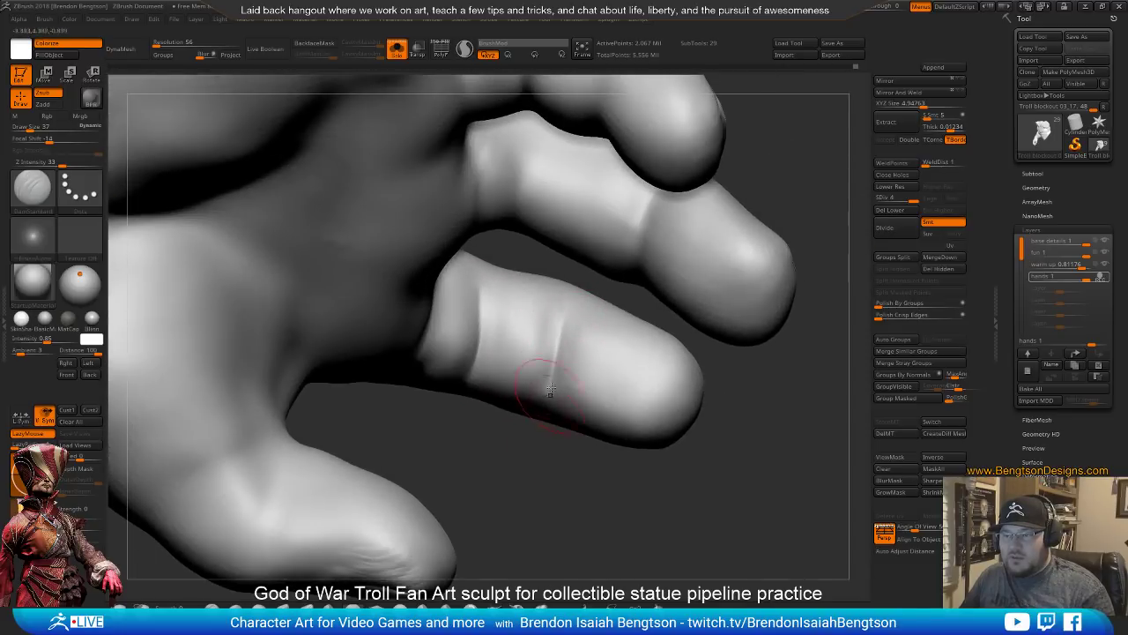
drag(544, 475, 467, 282)
Carve matching joint creases across the palm side of the middle finger with the Dam Standard brush
drag(705, 207, 697, 309)
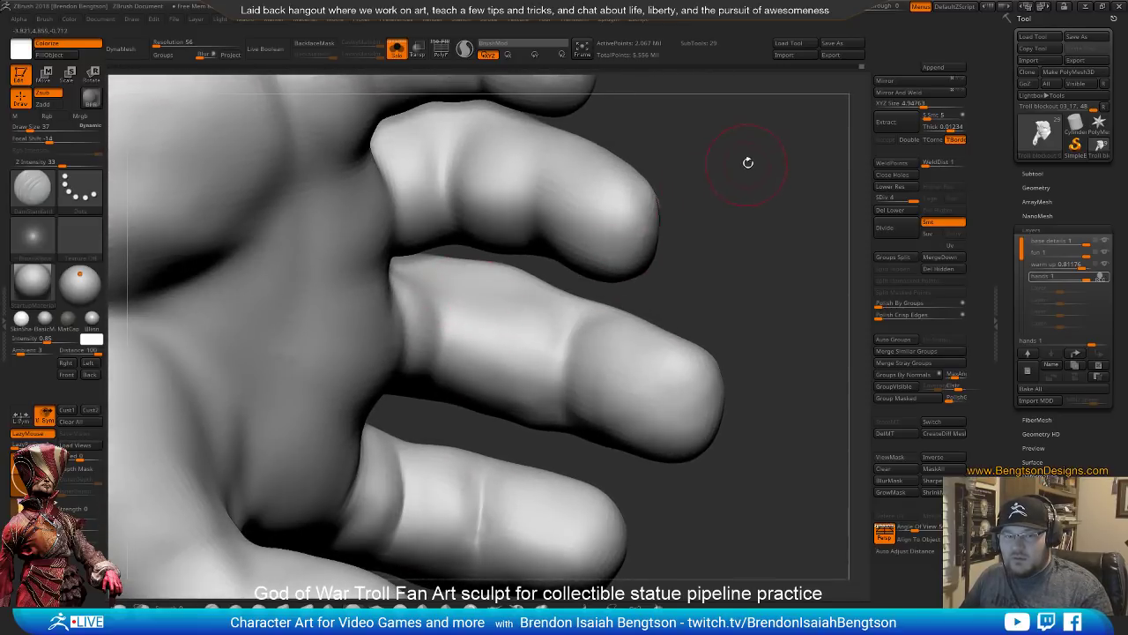
mouse_move(748, 162)
mouse_down()
mouse_move(728, 158)
mouse_move(725, 179)
mouse_move(536, 360)
mouse_up()
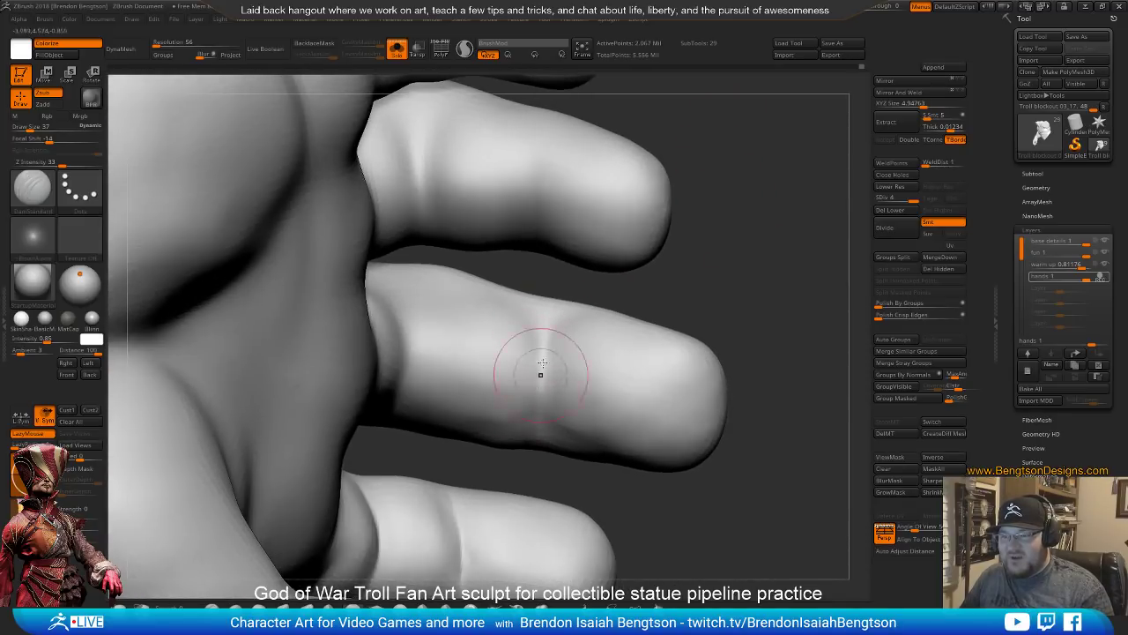
drag(758, 184, 645, 103)
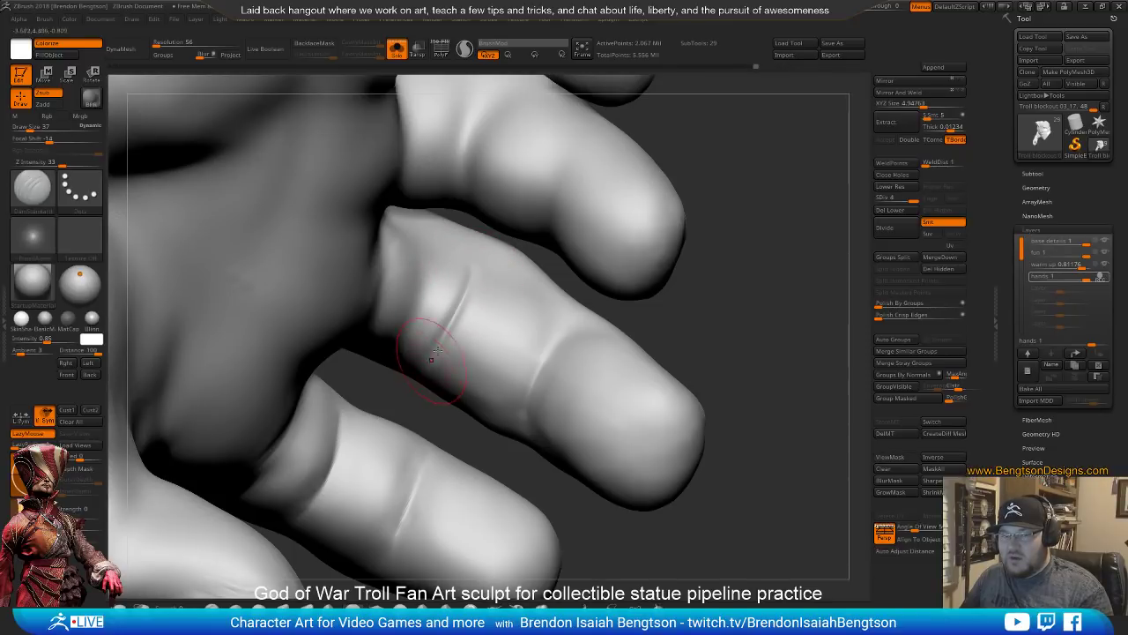
drag(741, 355, 758, 256)
Build up volume on the base segment of the middle finger's palm side with the Clay Buildup brush
key(b)
key(c)
key(b)
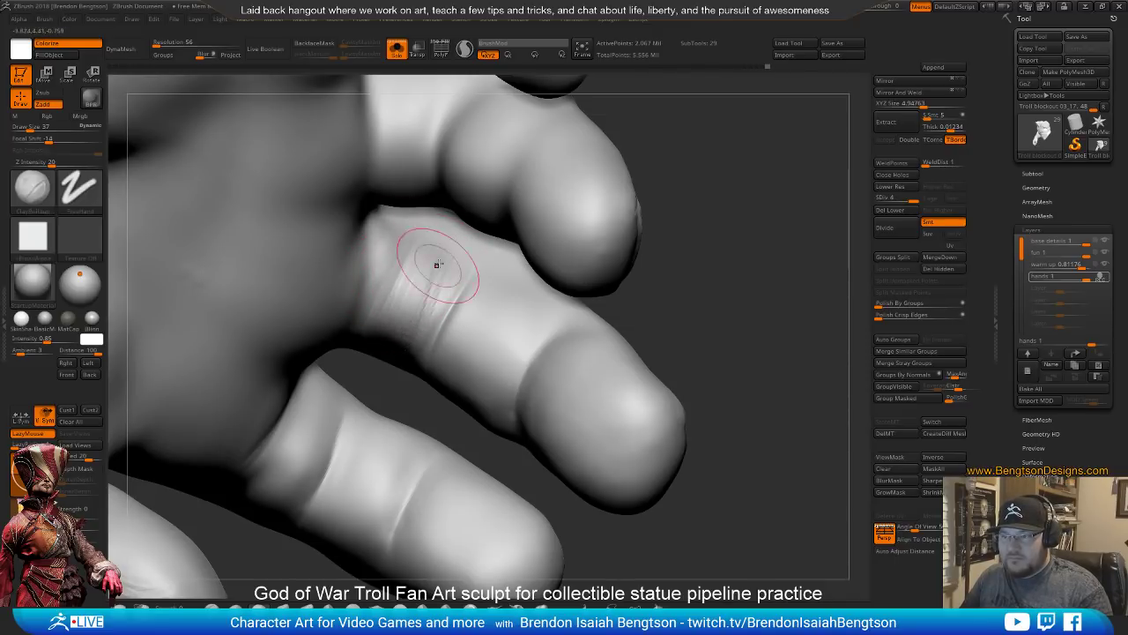
drag(676, 205, 791, 115)
mouse_move(788, 200)
mouse_down()
mouse_move(789, 211)
mouse_move(788, 196)
mouse_up()
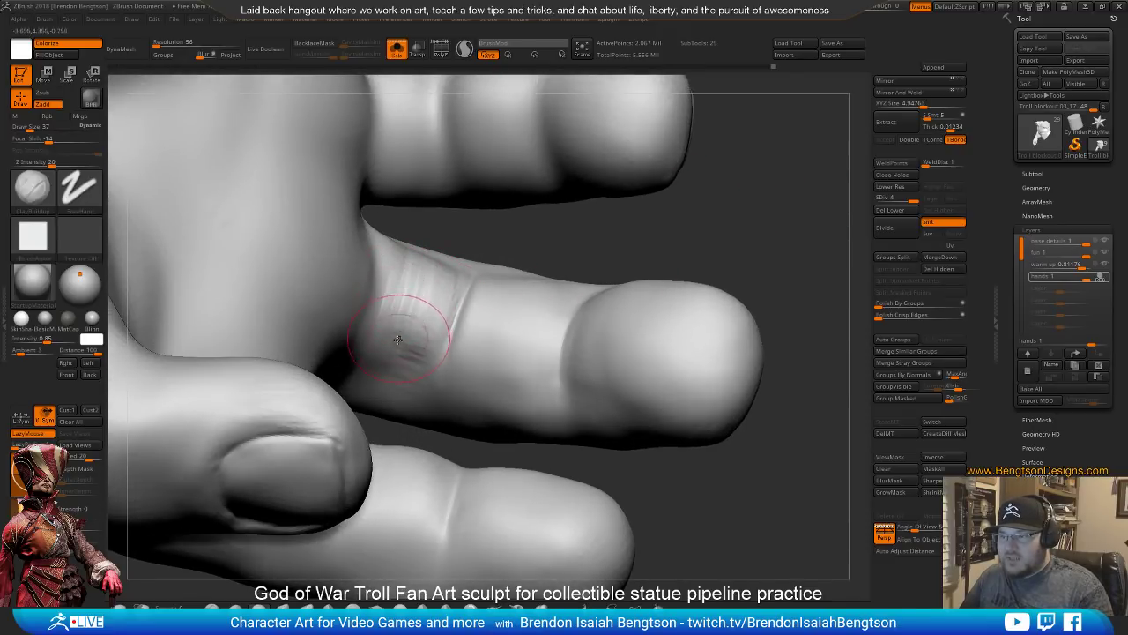
Adjust the shape of the middle finger's base with the Move Topological brush, setting the draw size to 46
key(space)
drag(382, 381, 386, 370)
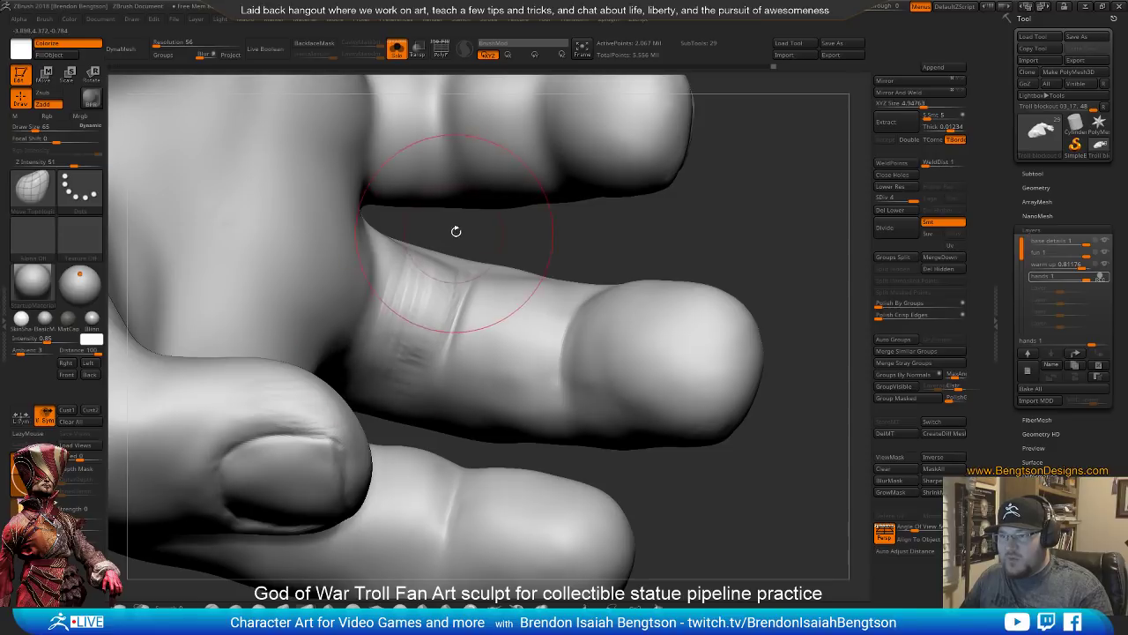
drag(455, 229, 433, 244)
key(space)
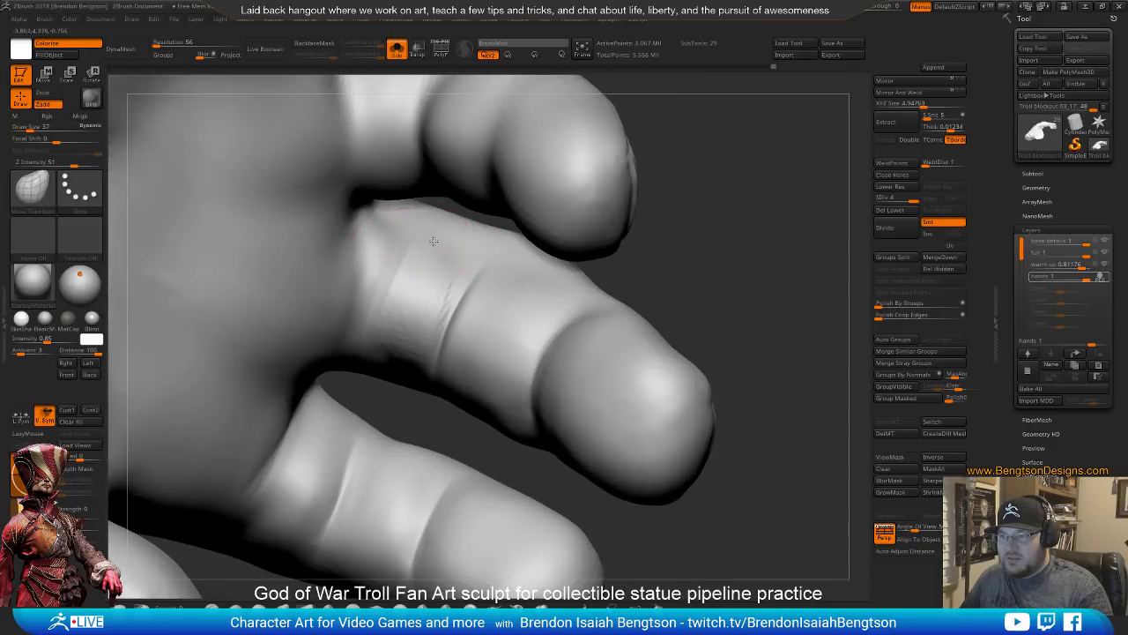
key(space)
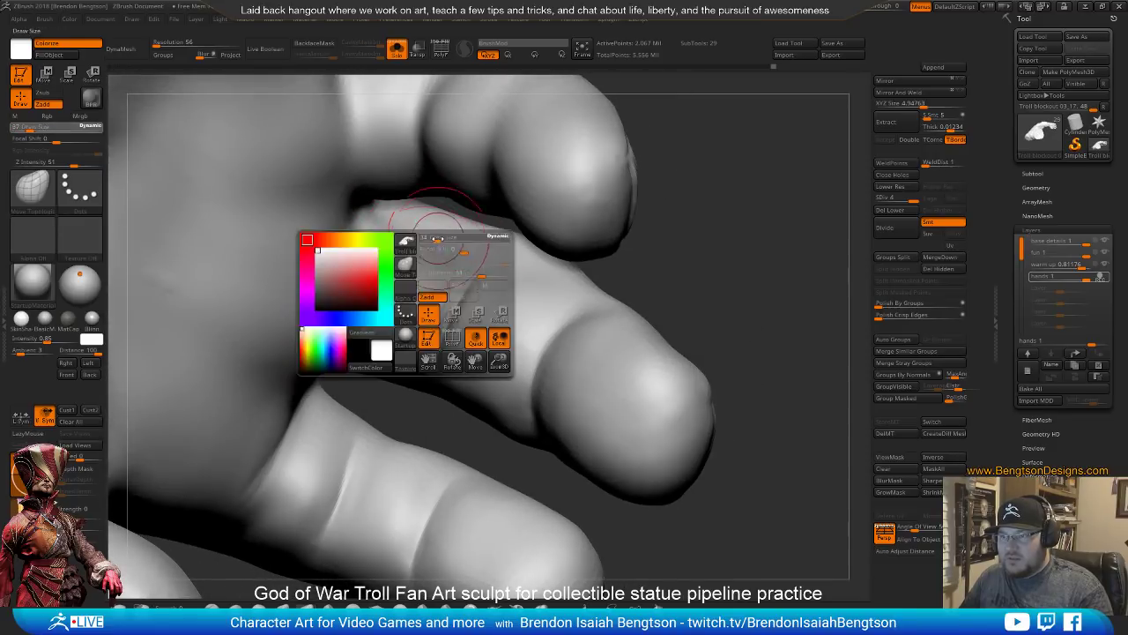
drag(436, 245, 440, 239)
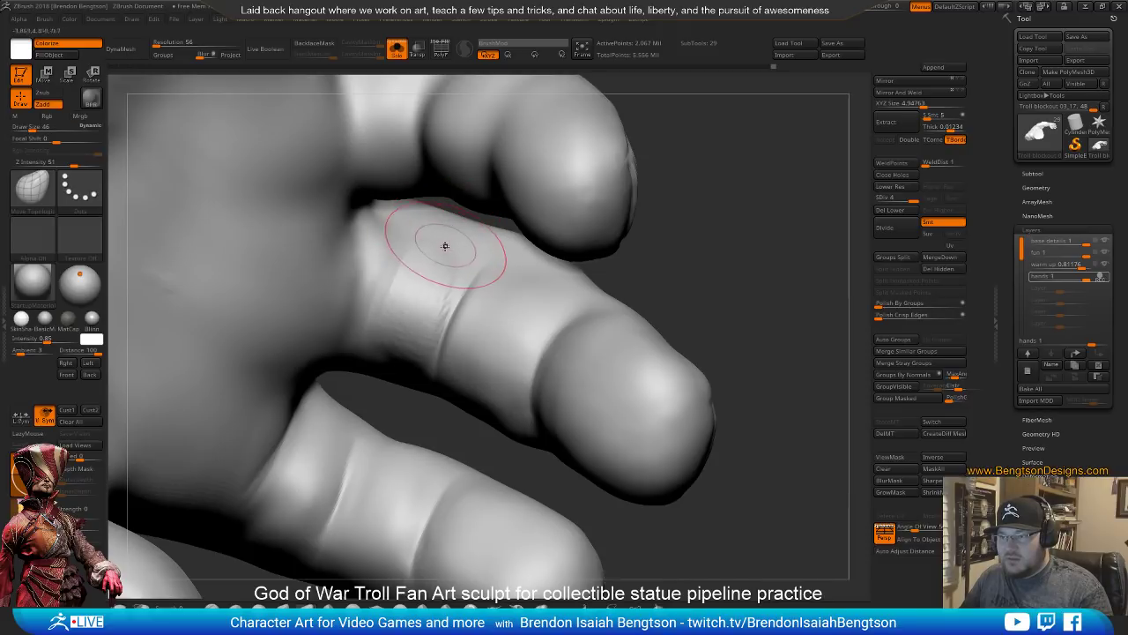
Cut fine wrinkles and the base crease into the middle finger with the Dam Standard brush, reducing the draw size to 30
key(b)
key(d)
key(s)
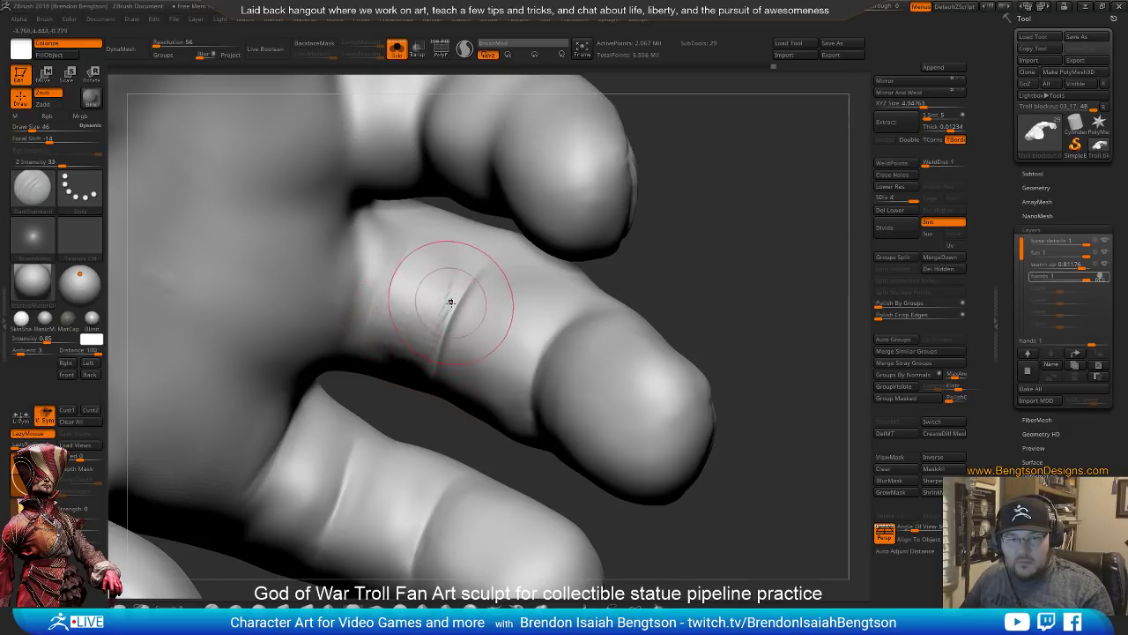
mouse_move(464, 301)
mouse_down()
mouse_move(432, 269)
mouse_move(448, 370)
mouse_move(431, 272)
mouse_move(414, 268)
mouse_up()
key(space)
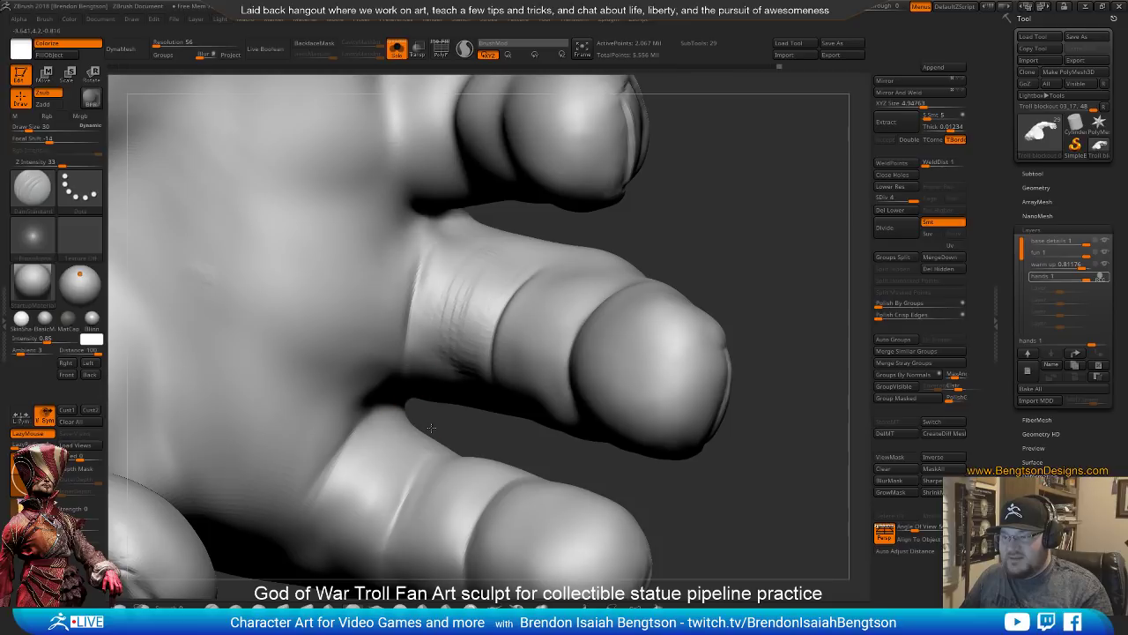
drag(432, 429, 429, 394)
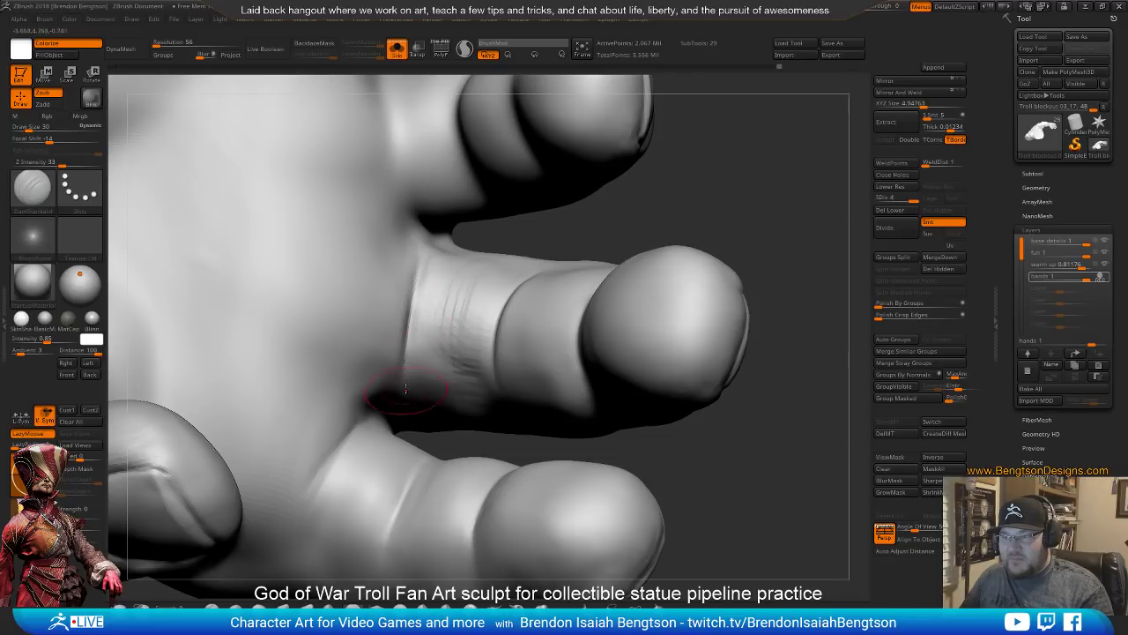
drag(576, 237, 436, 237)
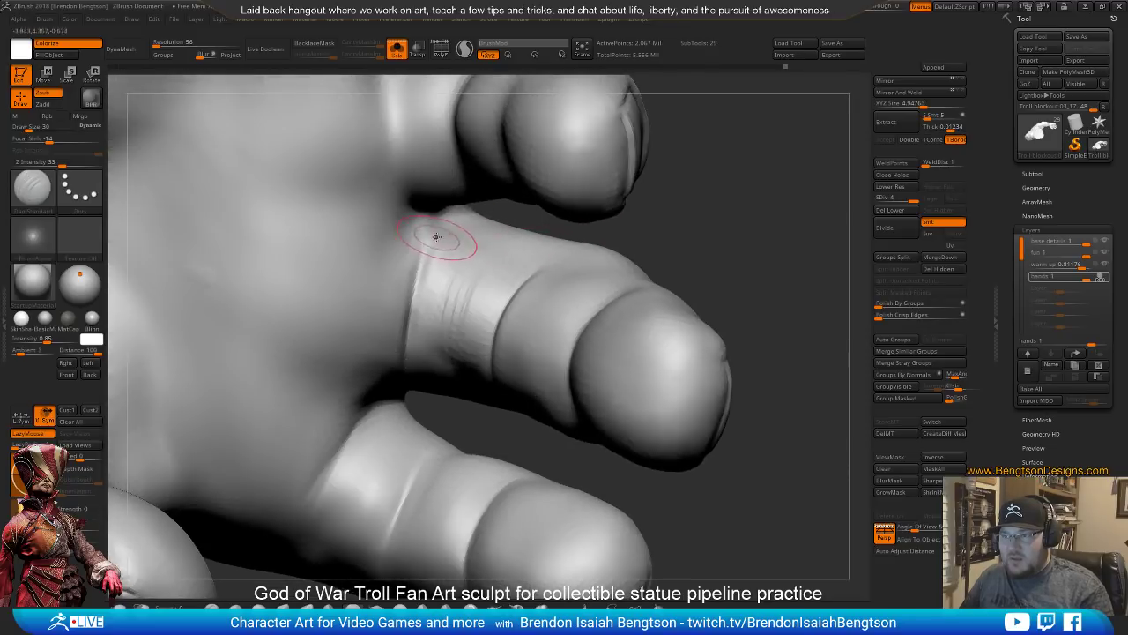
Carve the base and joint creases across the palm side of the ring finger with the Dam Standard brush
mouse_move(670, 265)
mouse_down()
mouse_move(700, 241)
mouse_move(678, 309)
mouse_move(652, 335)
mouse_move(725, 227)
mouse_move(702, 325)
mouse_move(725, 262)
mouse_up()
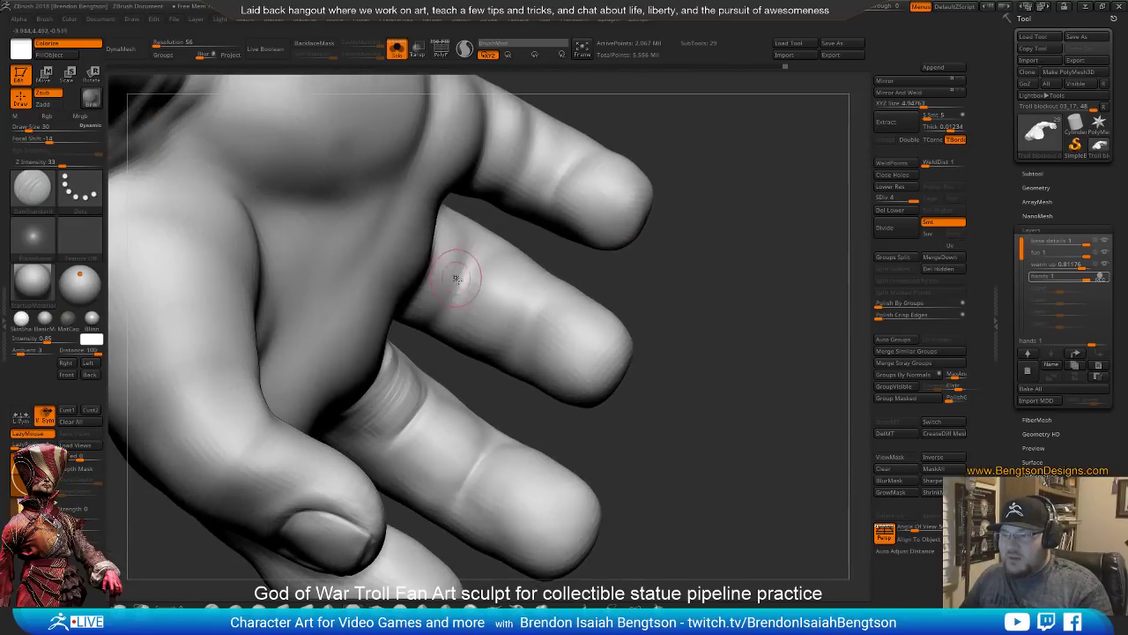
mouse_move(449, 315)
mouse_down()
mouse_move(511, 291)
mouse_move(544, 301)
mouse_up()
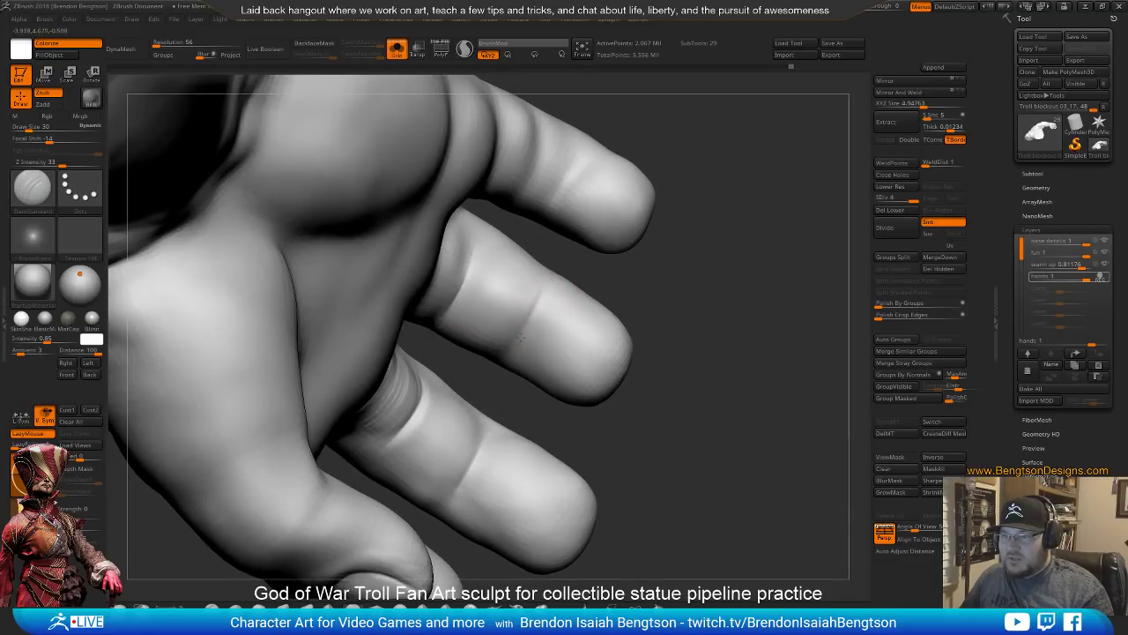
mouse_move(693, 280)
mouse_down()
mouse_move(698, 227)
mouse_move(644, 282)
mouse_up()
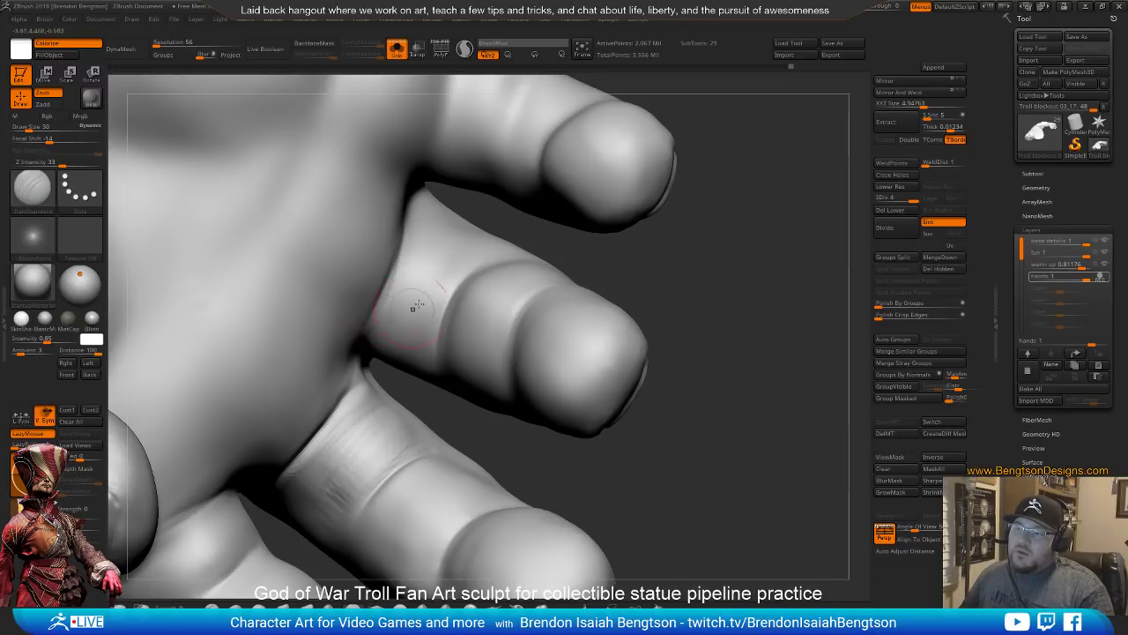
drag(705, 291, 775, 220)
drag(734, 311, 517, 424)
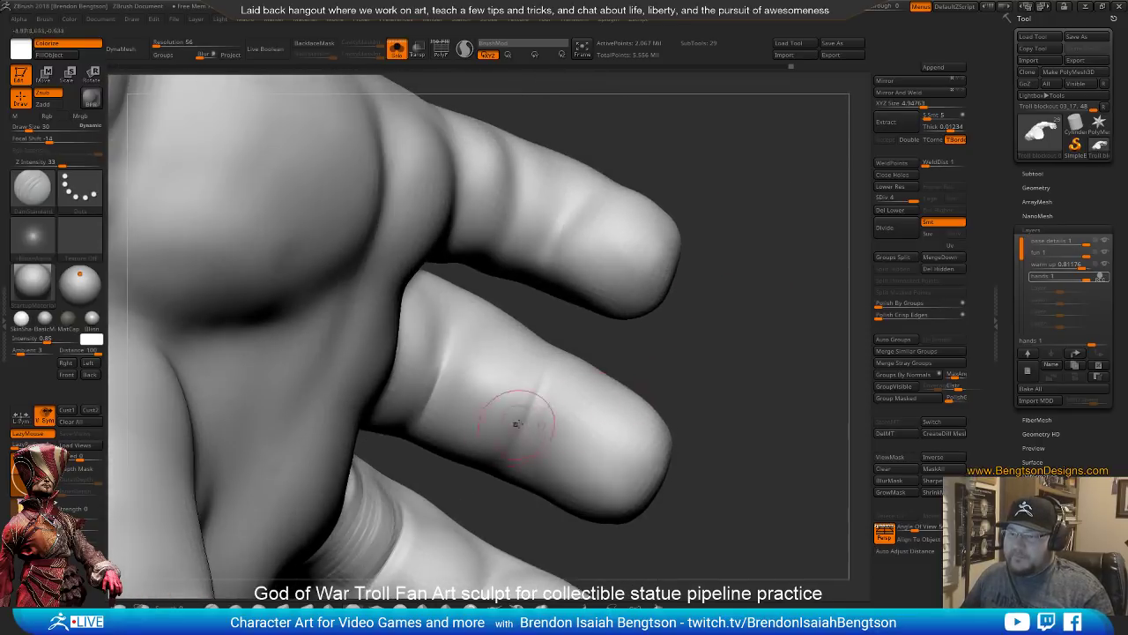
Define the joint creases around the palm side of the little finger with the Dam Standard brush
drag(656, 339, 515, 296)
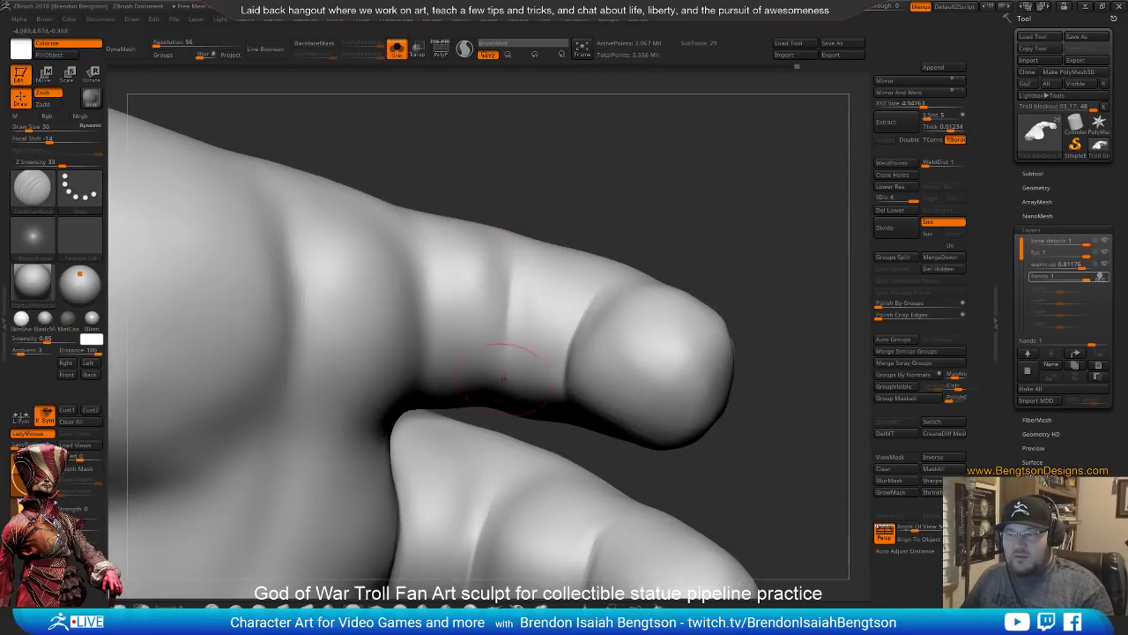
drag(506, 399, 403, 226)
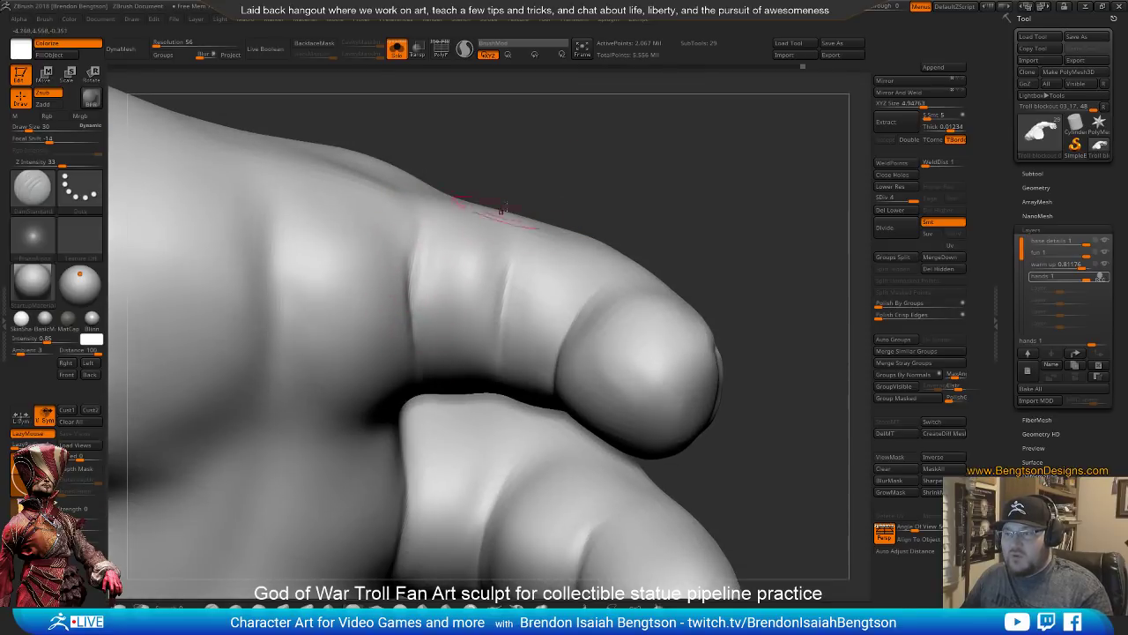
mouse_move(630, 163)
mouse_down()
mouse_move(646, 212)
mouse_move(638, 184)
mouse_move(602, 161)
mouse_move(608, 185)
mouse_move(510, 316)
mouse_up()
Refine the little finger's form with the Move Topological brush, reducing the draw size to 43, and smooth near its tip
key(space)
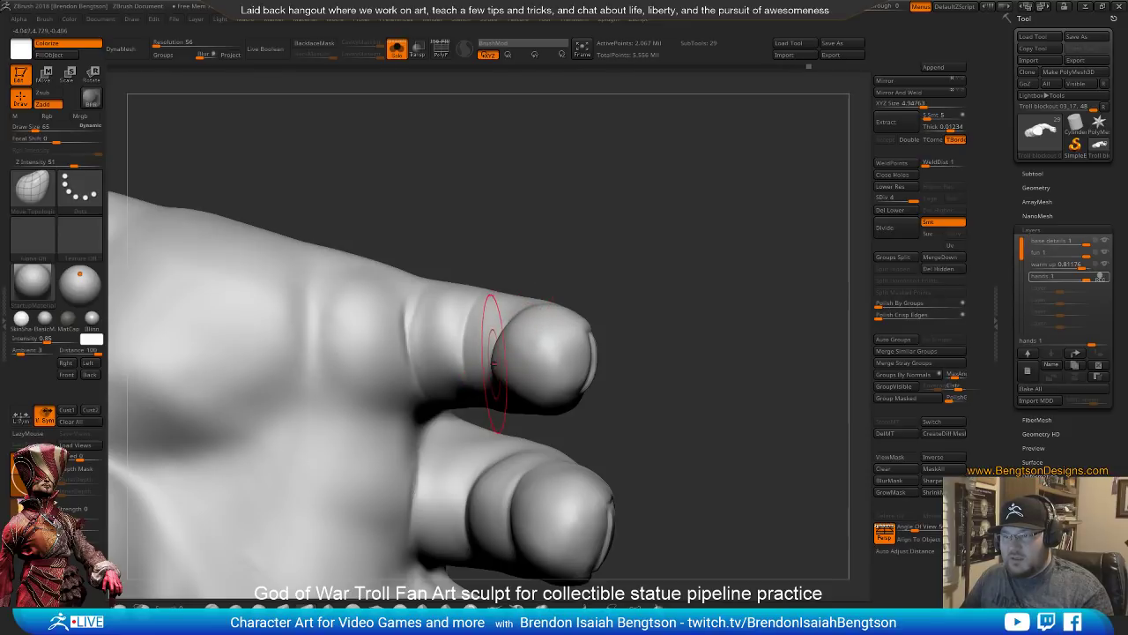
mouse_move(501, 366)
right_down()
mouse_move(480, 357)
mouse_move(495, 364)
mouse_move(543, 280)
right_up()
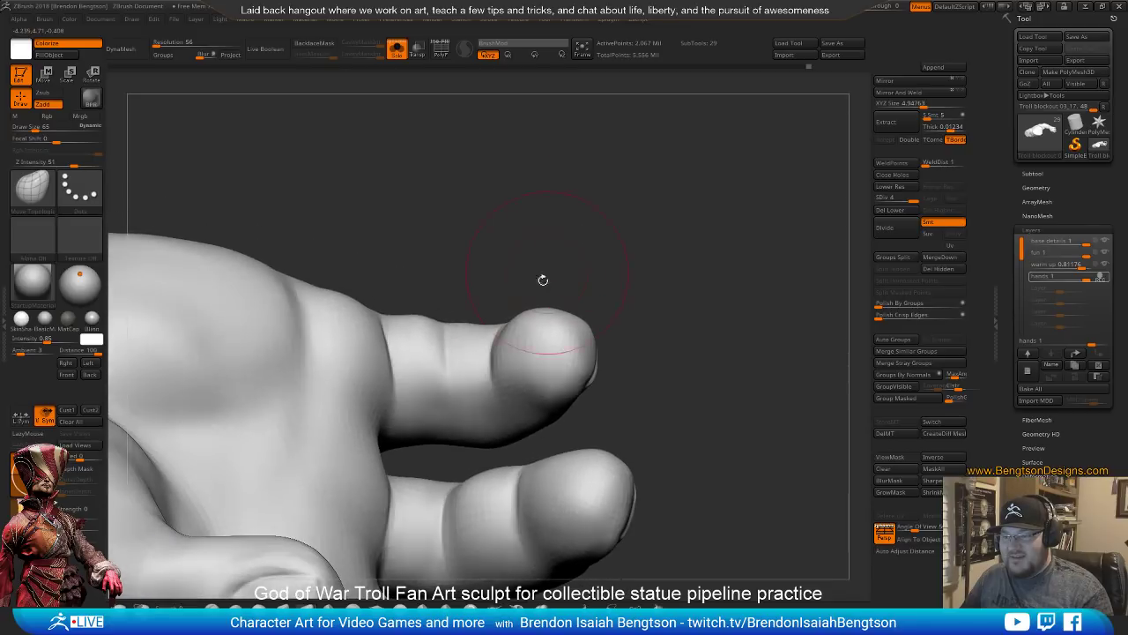
key(space)
drag(513, 399, 519, 394)
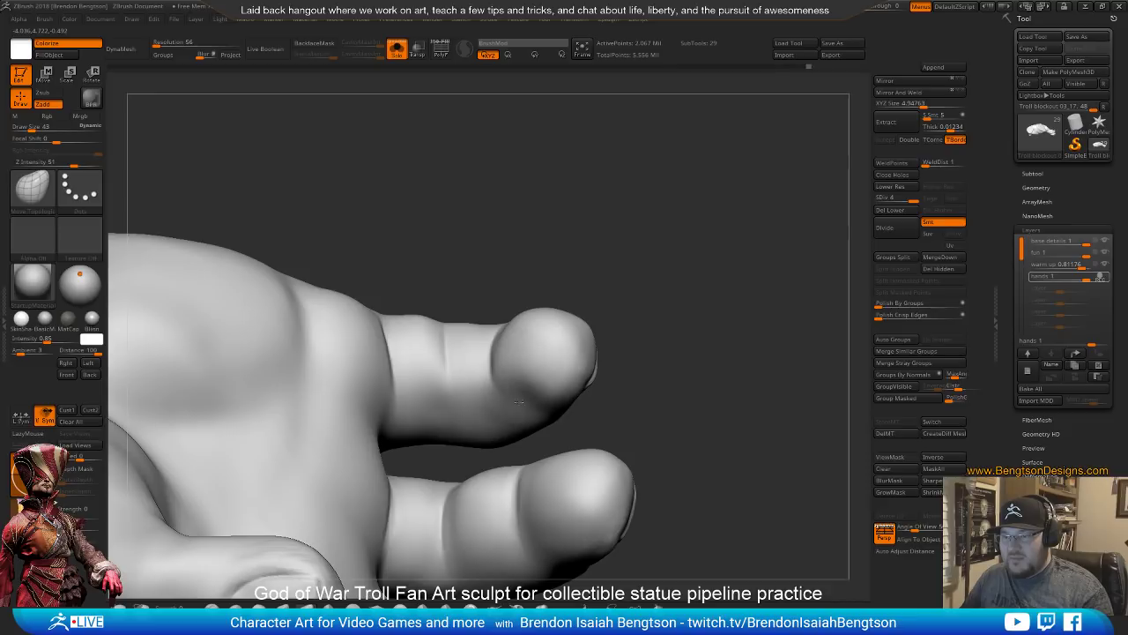
shift+drag(540, 371, 534, 370)
Build up the area above the middle finger's knuckle on the back of the hand with Clay Buildup at draw size 52
mouse_move(539, 368)
ctrl+right_down()
mouse_move(680, 165)
mouse_move(668, 452)
mouse_move(587, 479)
mouse_move(623, 528)
mouse_move(524, 453)
mouse_move(610, 475)
mouse_move(467, 319)
ctrl+right_up()
key(b)
key(c)
key(b)
right_click(478, 319)
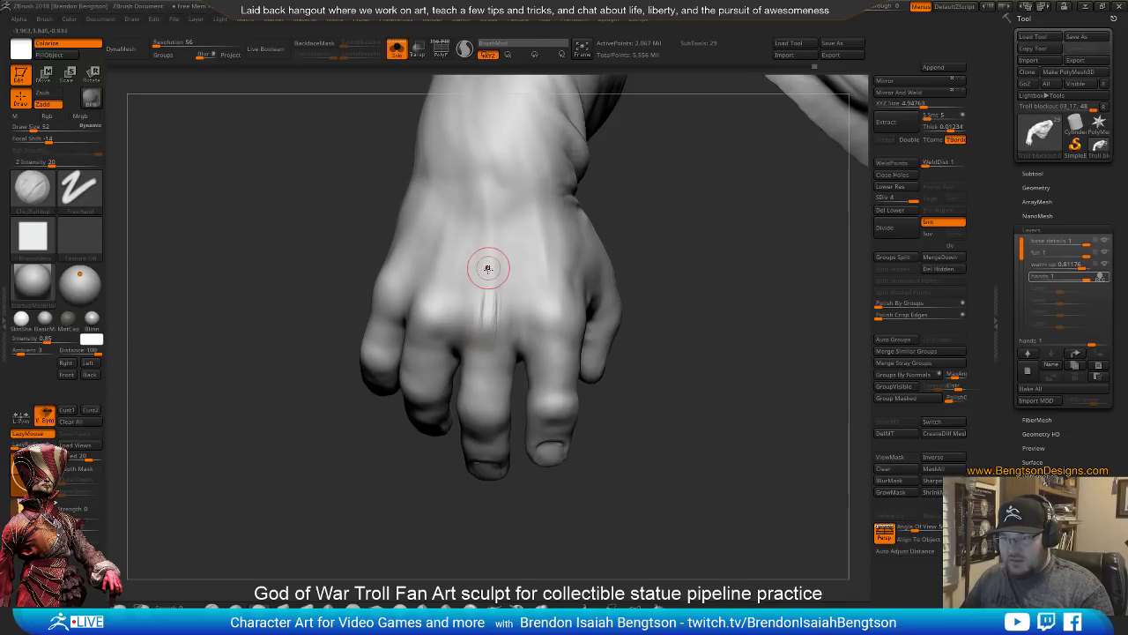
drag(488, 267, 489, 317)
Build up the tendons above the middle and index finger knuckles on the back of the hand with Clay Buildup
mouse_move(691, 300)
mouse_down()
mouse_move(630, 332)
mouse_move(662, 330)
mouse_move(674, 307)
mouse_move(670, 374)
mouse_up()
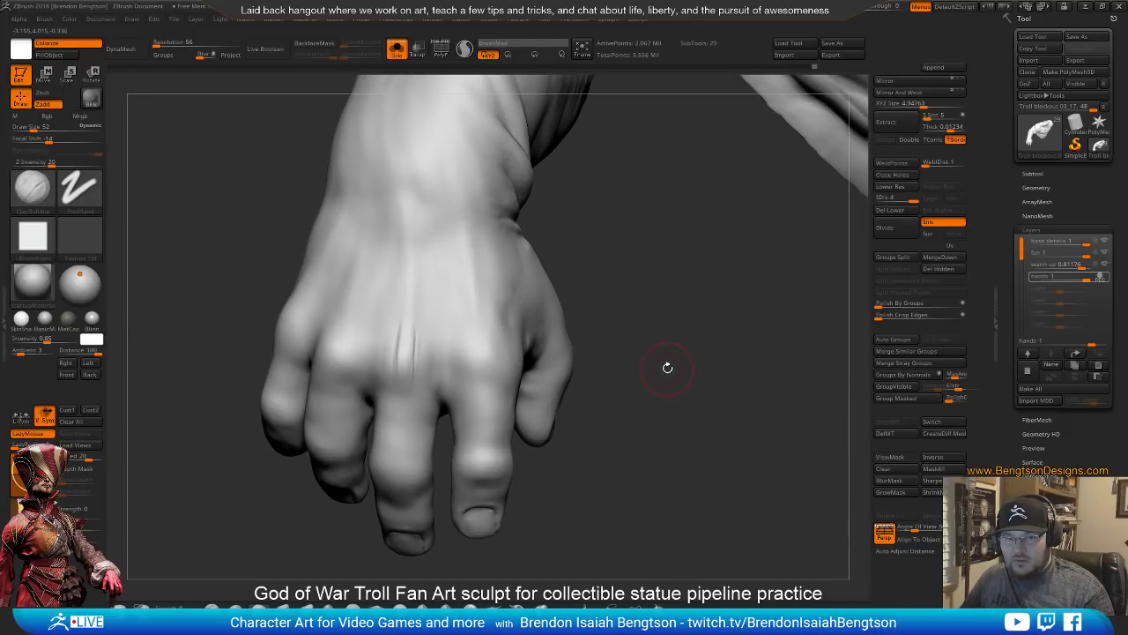
mouse_move(667, 367)
mouse_down()
mouse_move(487, 351)
mouse_move(478, 304)
mouse_up()
mouse_move(483, 360)
mouse_down()
mouse_move(474, 281)
mouse_move(463, 302)
mouse_move(462, 293)
mouse_up()
drag(652, 212, 564, 255)
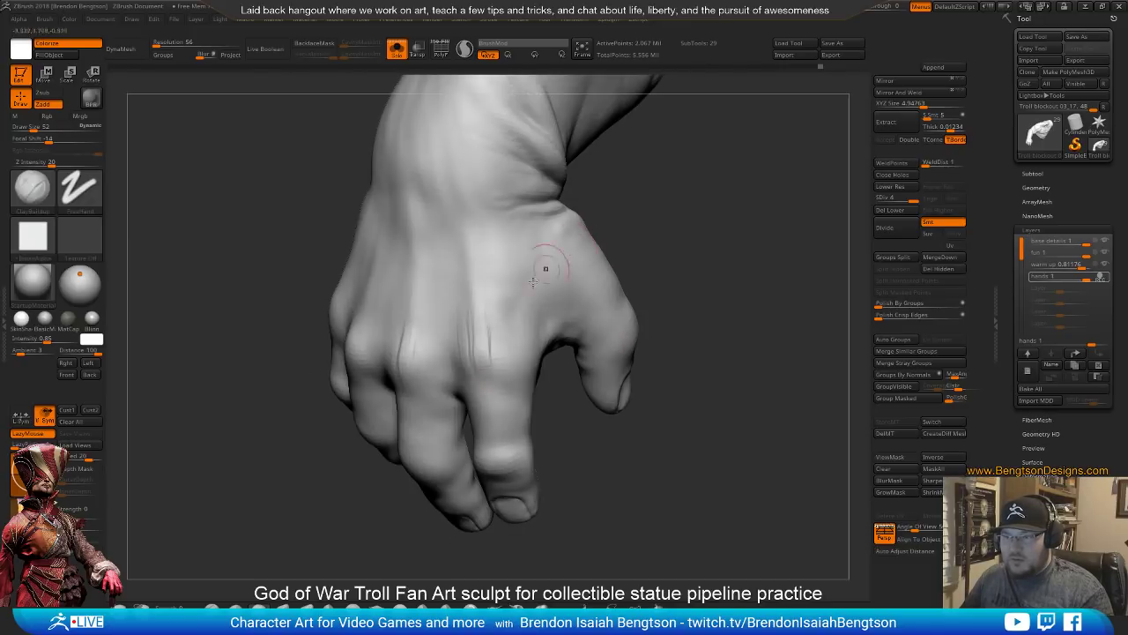
mouse_move(500, 372)
mouse_down()
mouse_move(479, 293)
mouse_move(496, 318)
mouse_move(485, 299)
mouse_up()
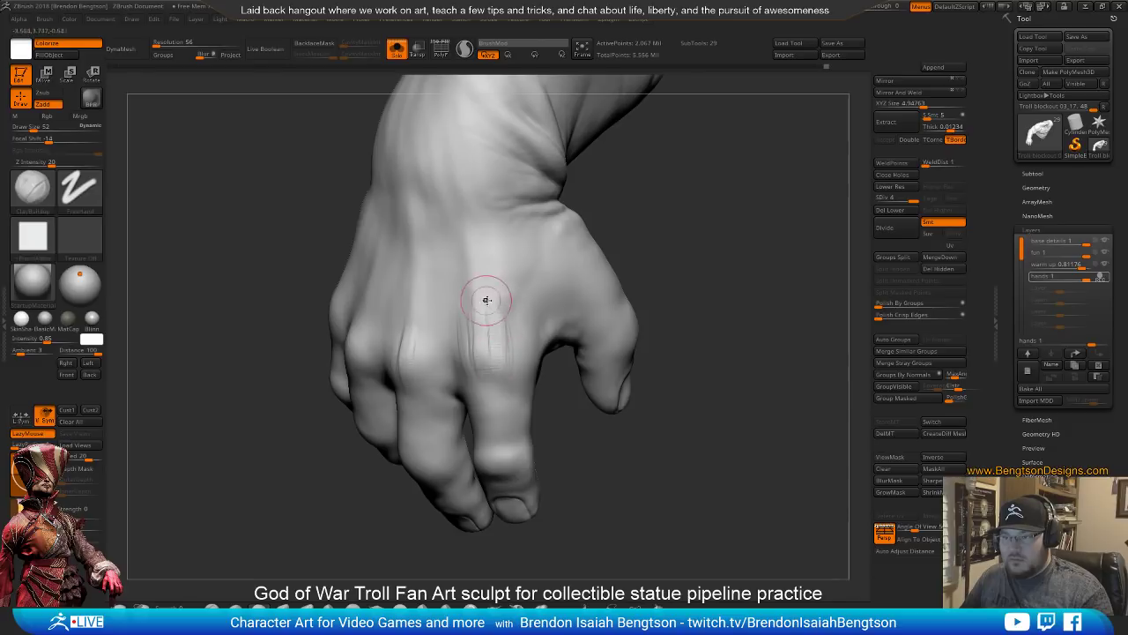
Build up the tendon above the ring finger's knuckle with repeated Clay Buildup strokes running toward the wrist
mouse_move(608, 476)
mouse_down()
mouse_move(620, 320)
mouse_move(597, 234)
mouse_move(590, 398)
mouse_move(610, 310)
mouse_move(605, 422)
mouse_move(592, 393)
mouse_move(644, 444)
mouse_move(658, 426)
mouse_up()
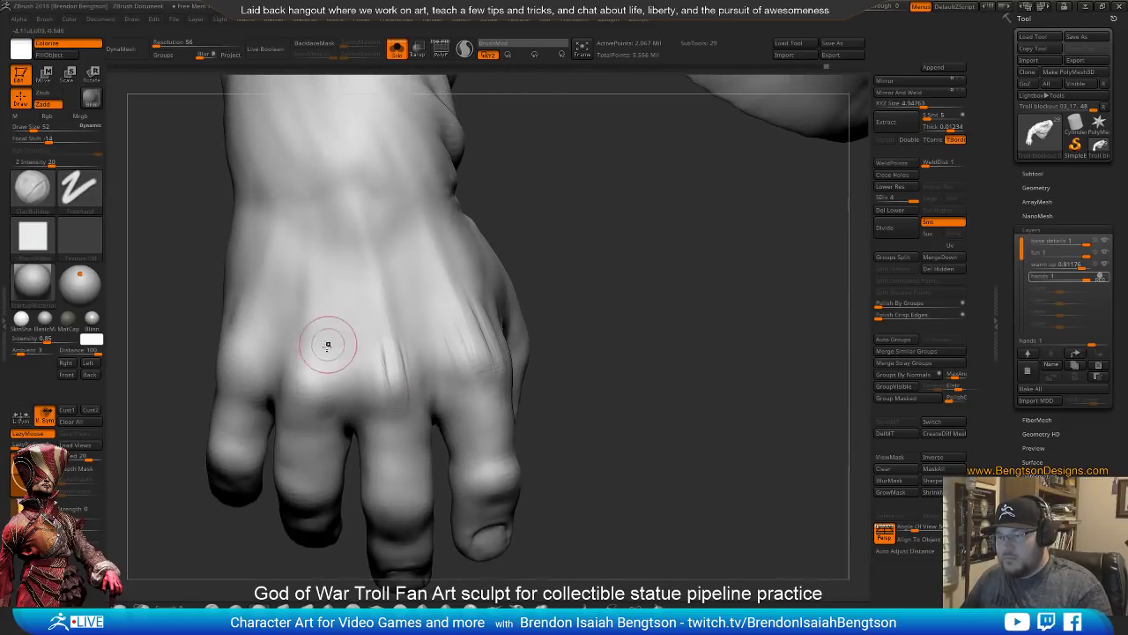
drag(312, 389, 311, 308)
drag(310, 363, 326, 374)
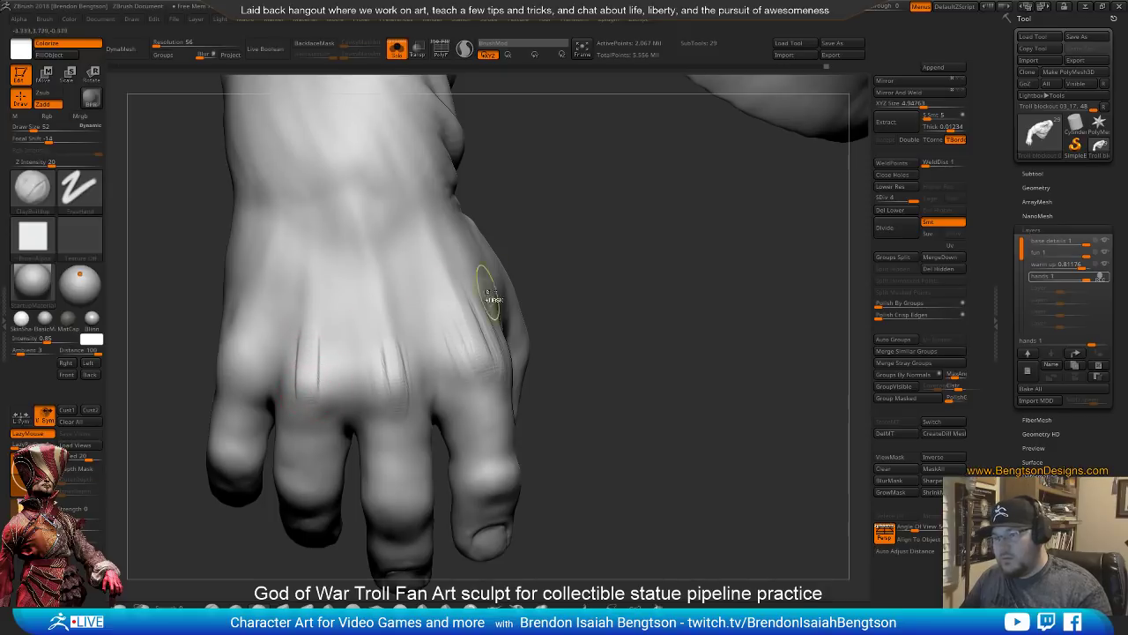
mouse_move(622, 372)
mouse_down()
mouse_move(750, 411)
mouse_move(740, 390)
mouse_up()
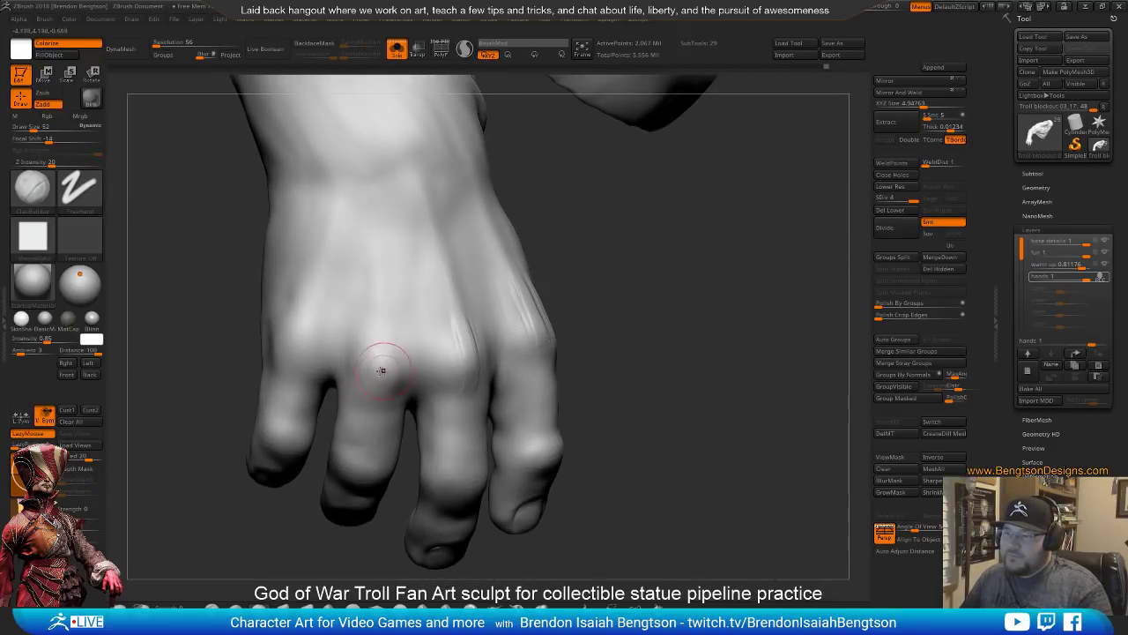
drag(381, 373, 373, 277)
drag(373, 370, 370, 295)
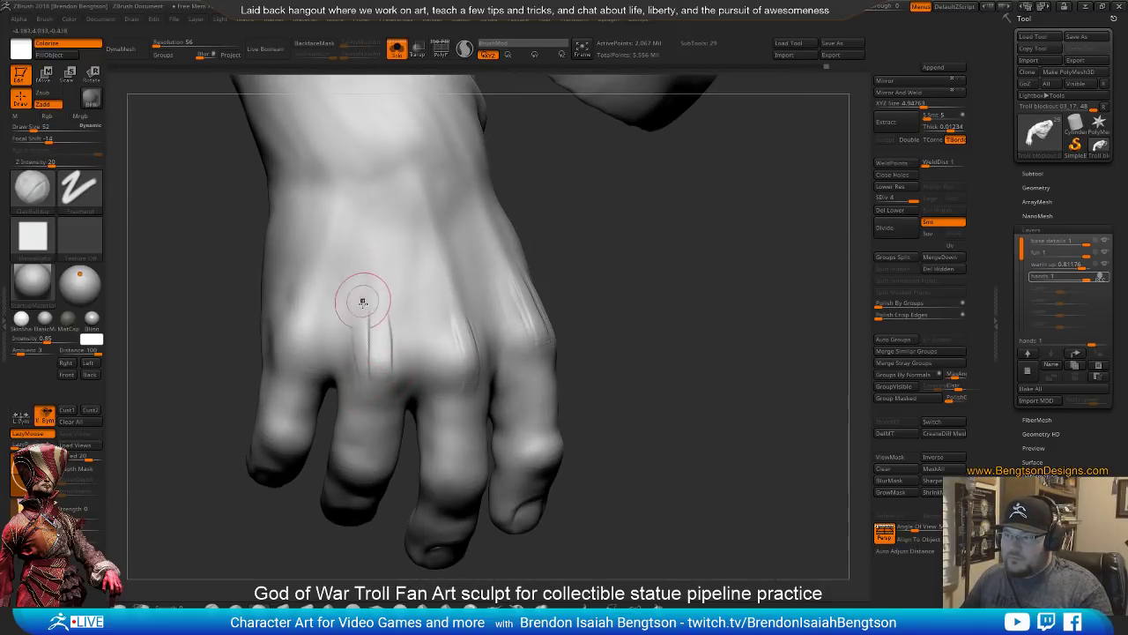
drag(393, 389, 385, 320)
mouse_move(369, 368)
mouse_down()
mouse_move(366, 317)
mouse_move(360, 379)
mouse_up()
drag(378, 323, 377, 314)
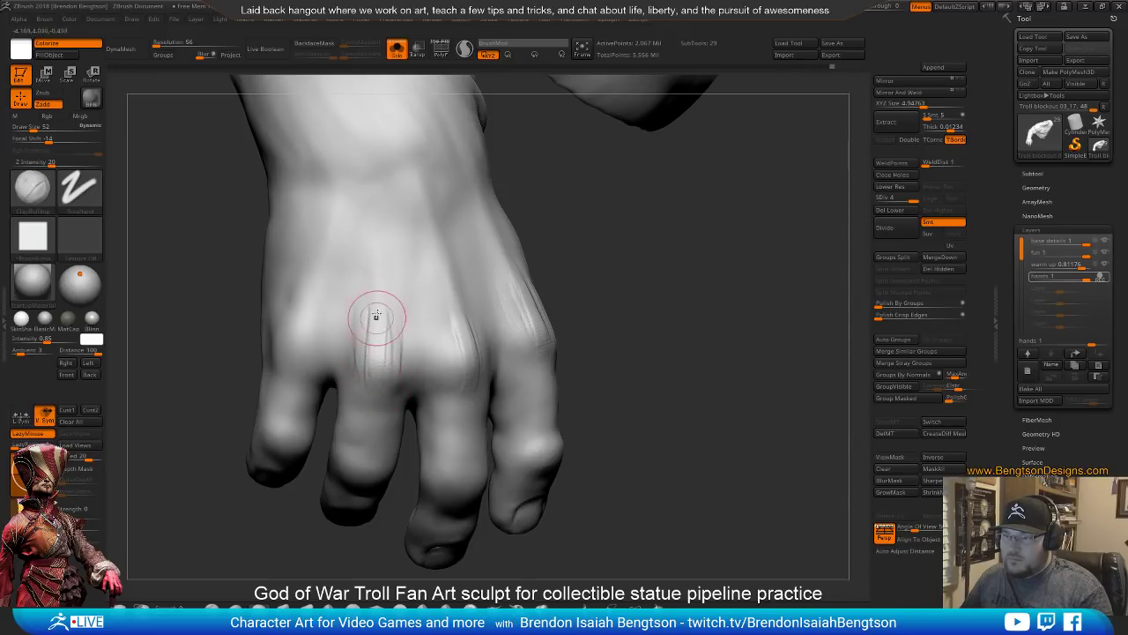
Add Clay Buildup strokes above the little finger's knuckle and extend the ring finger's tendon toward the wrist
alt+drag(536, 231, 669, 301)
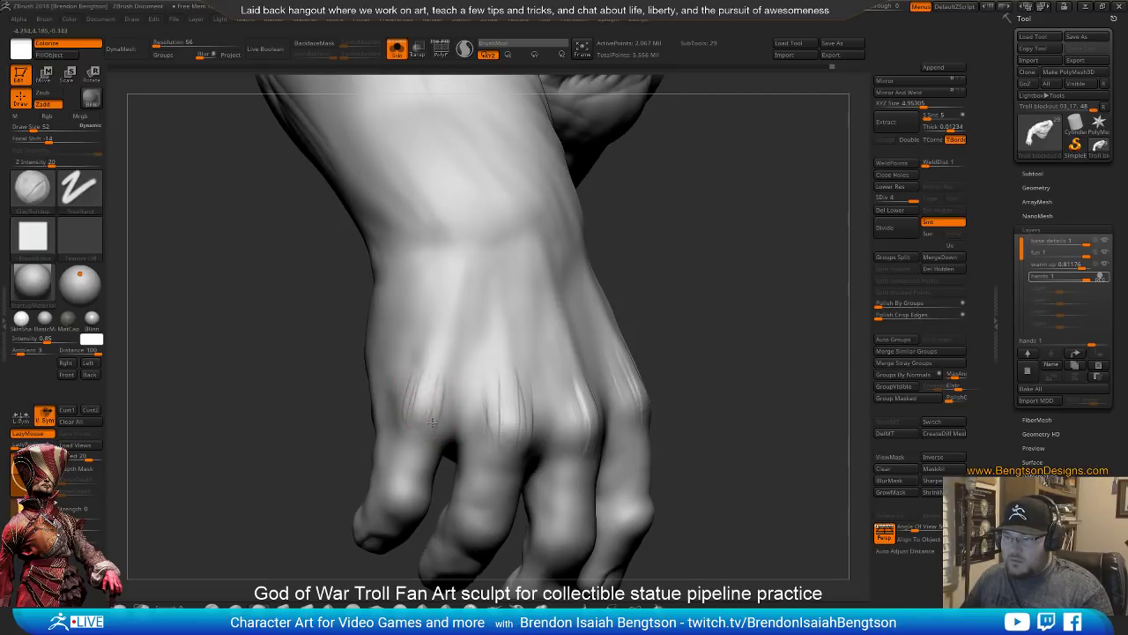
drag(422, 411, 430, 351)
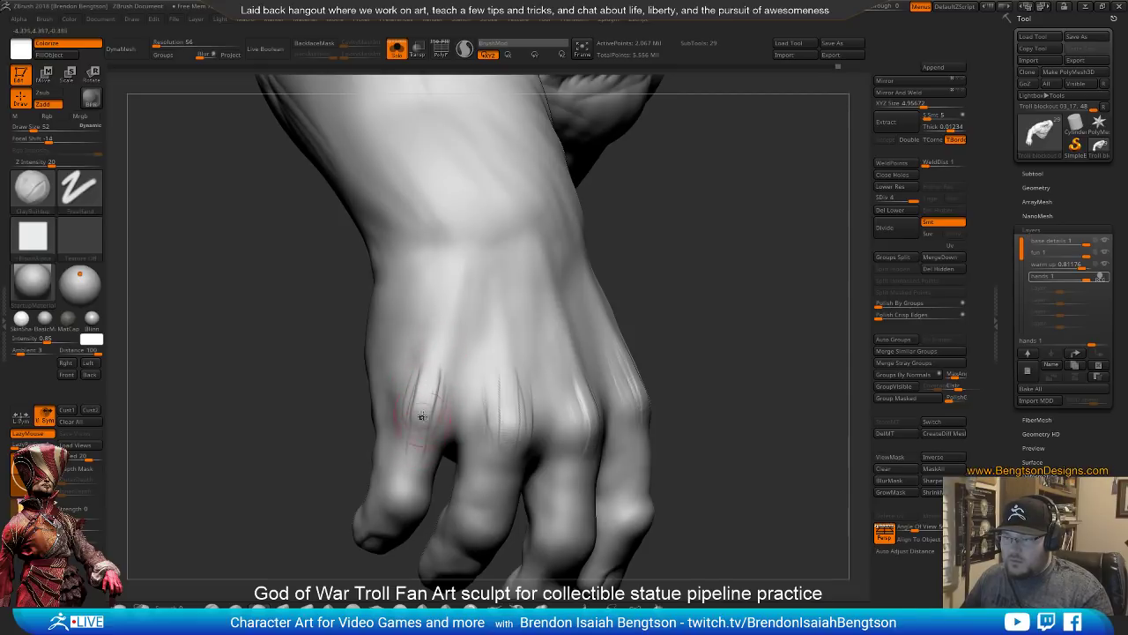
drag(428, 420, 439, 368)
mouse_move(750, 399)
alt+mouse_down()
mouse_move(718, 392)
mouse_move(684, 462)
mouse_move(684, 356)
alt+mouse_up()
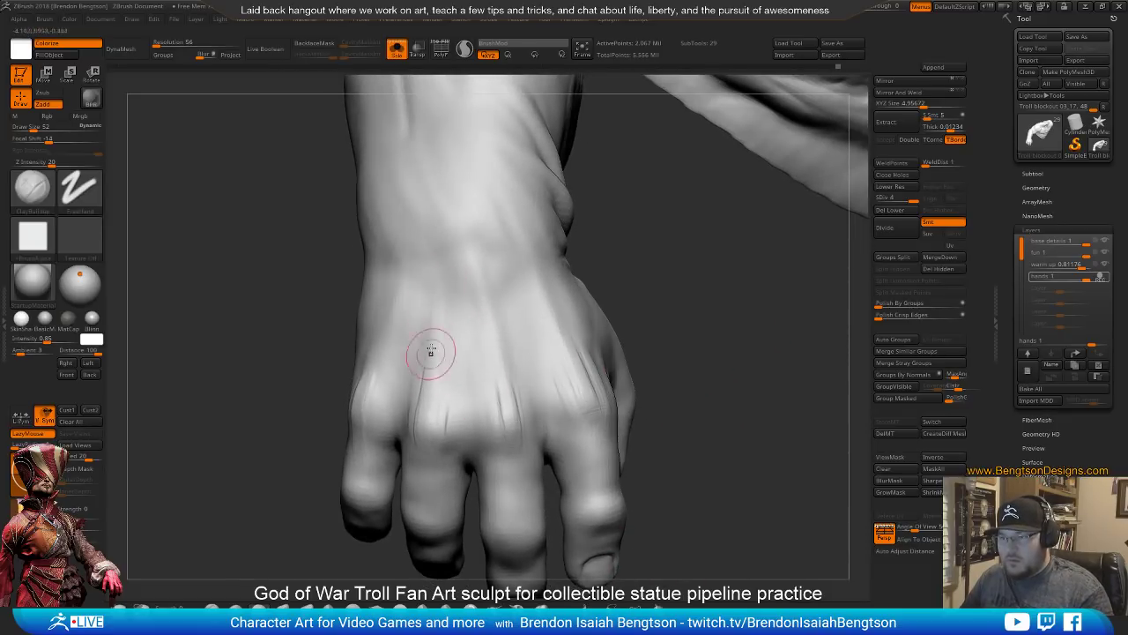
mouse_move(679, 326)
mouse_down()
mouse_move(708, 312)
mouse_move(750, 362)
mouse_move(755, 329)
mouse_move(726, 308)
mouse_move(719, 275)
mouse_up()
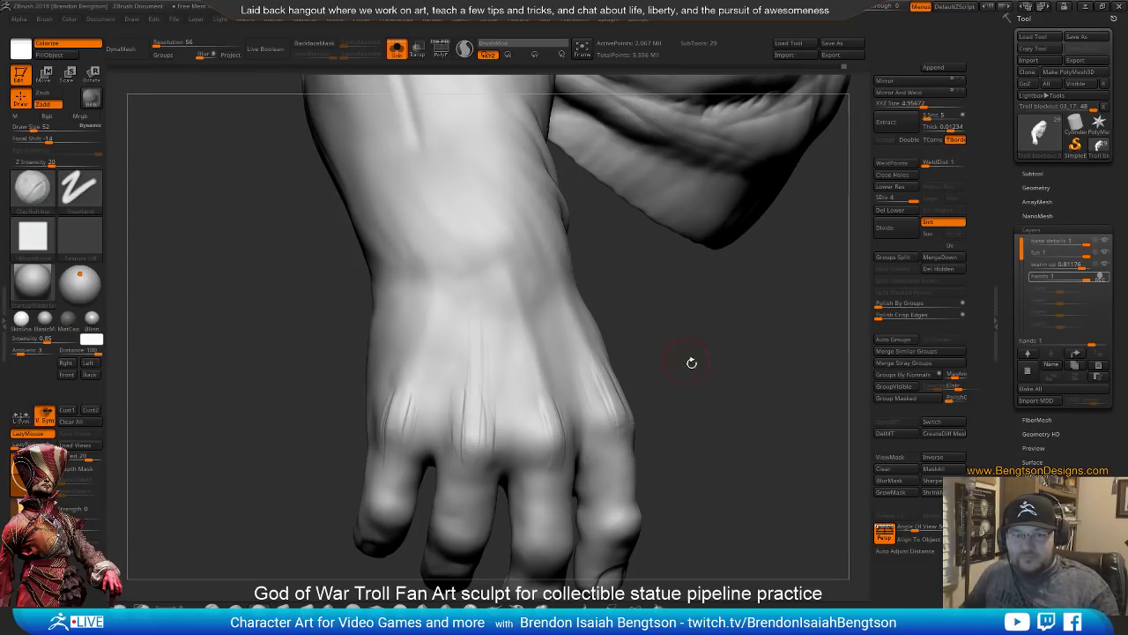
Smooth the tendon strokes above the index and ring finger knuckles
mouse_move(726, 350)
mouse_down()
mouse_move(726, 320)
mouse_move(737, 322)
mouse_move(722, 317)
mouse_move(779, 295)
mouse_move(770, 305)
mouse_move(748, 292)
mouse_move(758, 290)
mouse_up()
key(b)
key(d)
key(s)
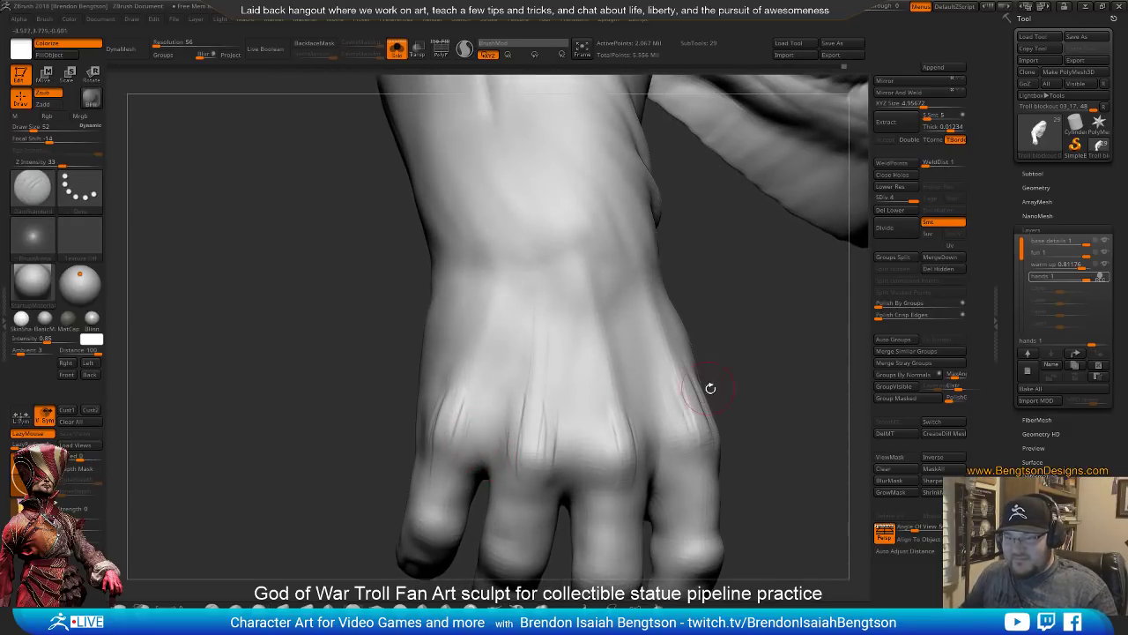
mouse_move(755, 372)
mouse_down()
mouse_move(716, 353)
mouse_move(671, 351)
mouse_up()
shift+drag(604, 381, 600, 393)
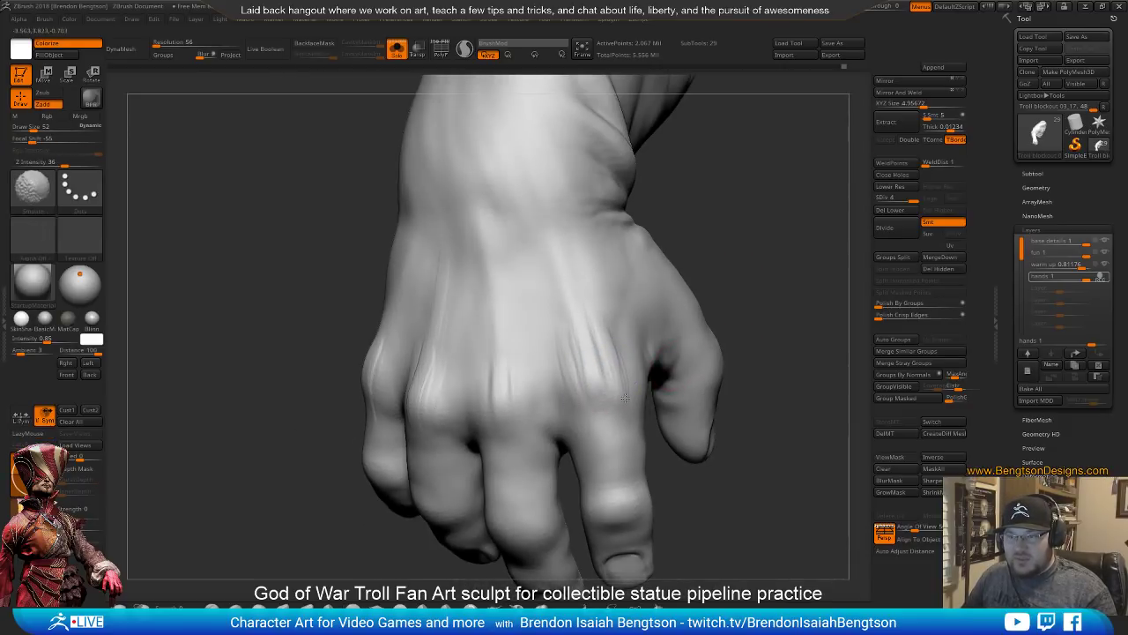
drag(721, 249, 769, 251)
shift+drag(437, 387, 420, 343)
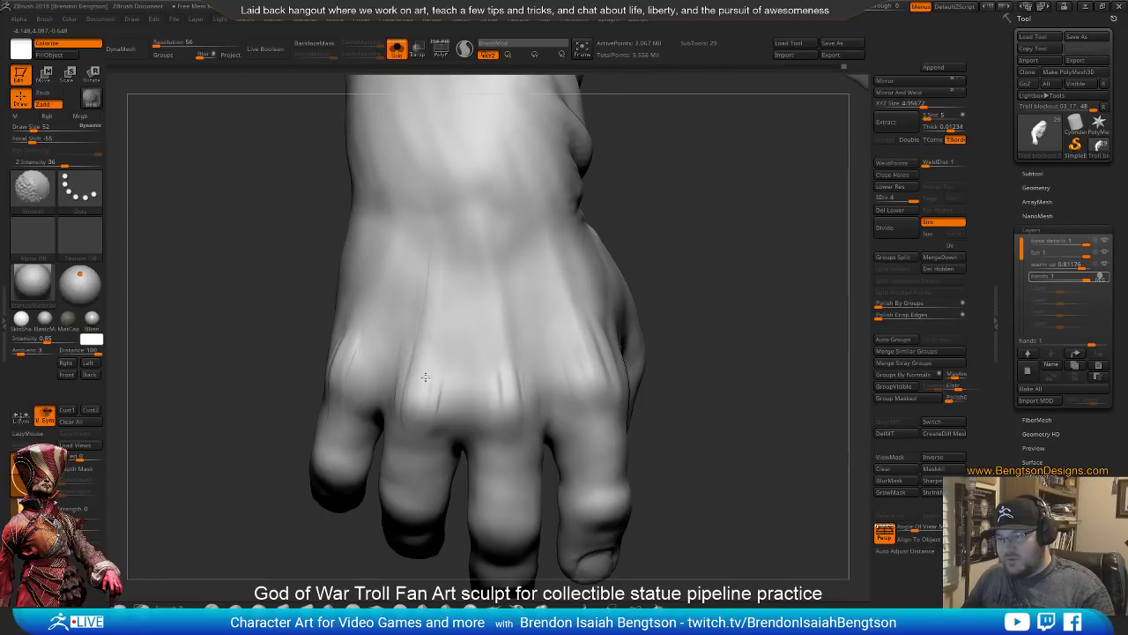
Extend the middle and index finger tendons from the wrist toward the knuckles with Clay Buildup
alt+drag(711, 287, 733, 339)
key(b)
key(c)
key(b)
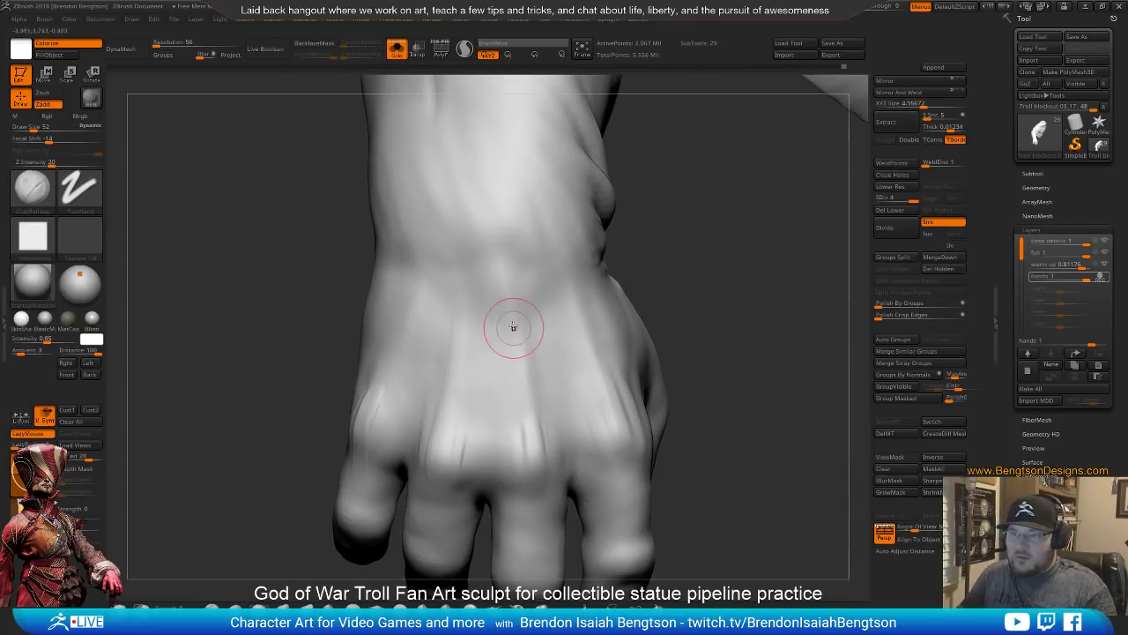
mouse_move(503, 294)
mouse_down()
mouse_move(532, 433)
mouse_move(518, 394)
mouse_up()
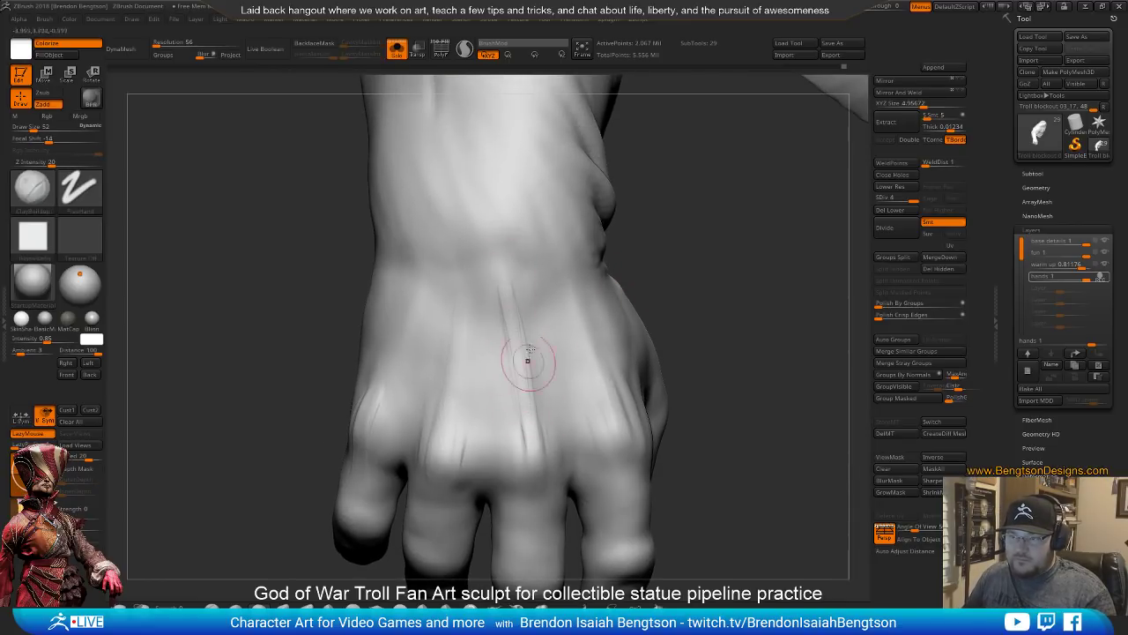
right_drag(529, 360, 591, 340)
mouse_move(571, 306)
mouse_down()
mouse_move(617, 423)
mouse_move(612, 372)
mouse_up()
right_drag(668, 259, 453, 327)
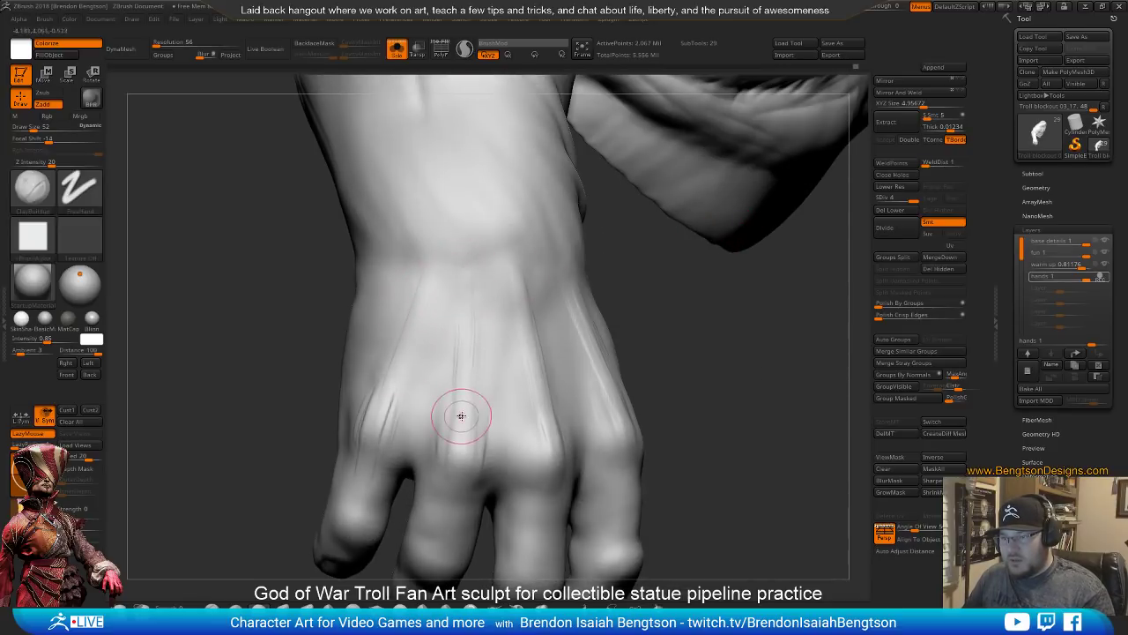
Reinforce the tendon ridges across the back of the hand with Clay Buildup and smooth them into the surrounding surface
key(b)
key(s)
key(t)
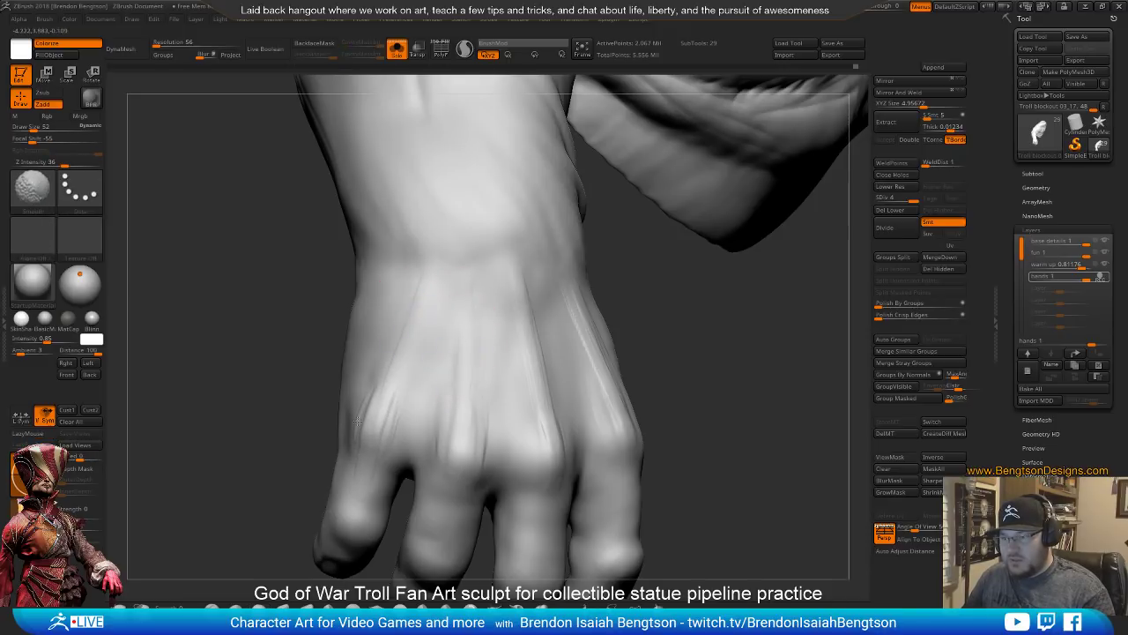
mouse_move(787, 404)
mouse_down()
mouse_move(760, 379)
mouse_move(747, 373)
mouse_move(743, 386)
mouse_move(737, 337)
mouse_move(745, 357)
mouse_move(745, 345)
mouse_move(763, 353)
mouse_move(762, 342)
mouse_up()
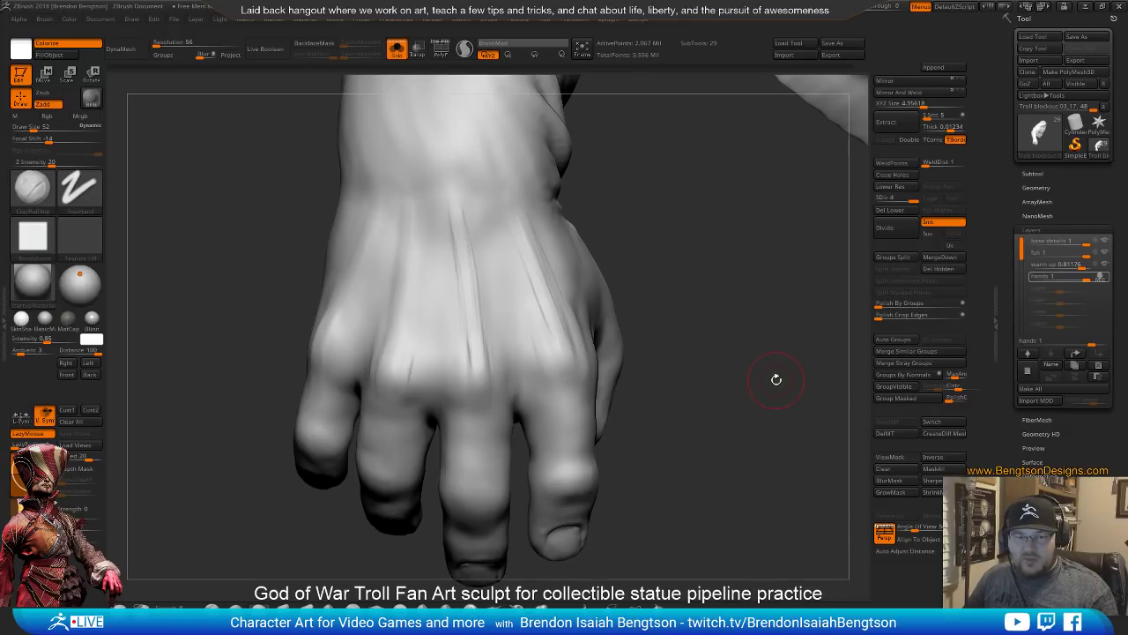
mouse_move(775, 379)
mouse_down()
mouse_move(780, 388)
mouse_move(812, 362)
mouse_move(770, 335)
mouse_move(785, 380)
mouse_move(788, 365)
mouse_move(758, 353)
mouse_up()
key(shift)
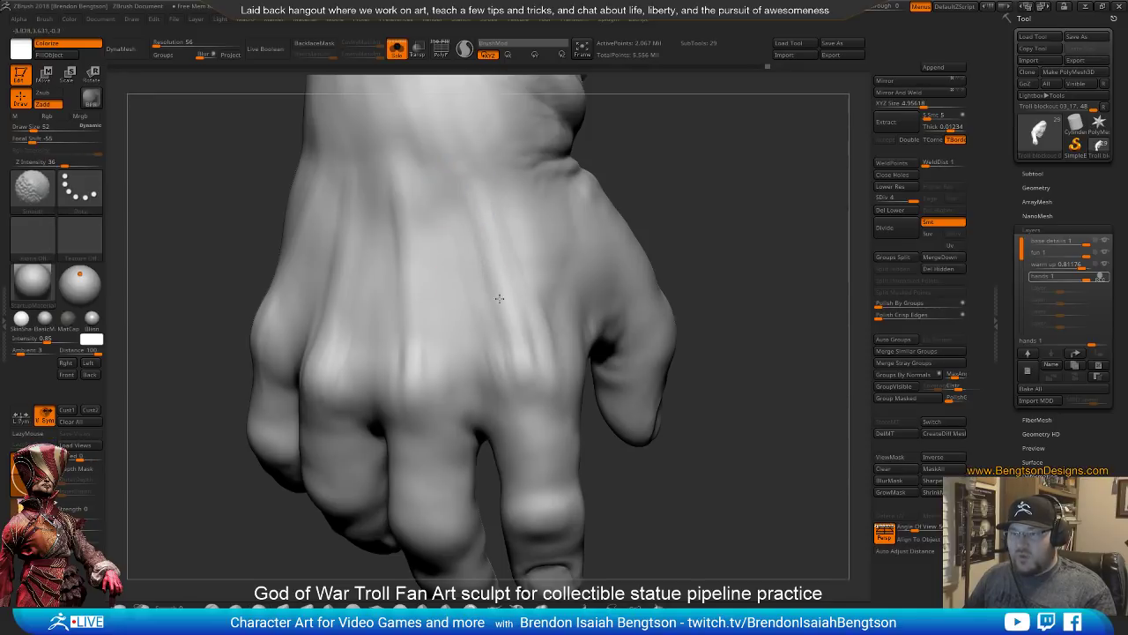
mouse_move(515, 225)
right_down()
mouse_move(609, 259)
mouse_move(551, 360)
mouse_move(572, 314)
mouse_move(614, 336)
mouse_move(614, 408)
right_up()
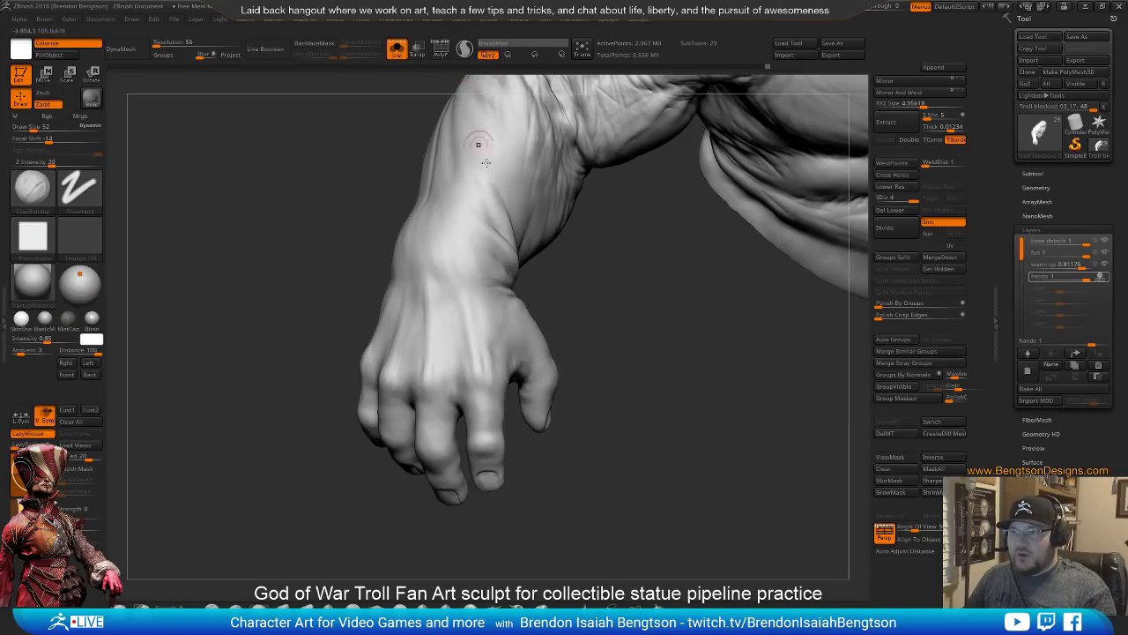
mouse_move(587, 319)
right_down()
mouse_move(593, 308)
mouse_move(553, 296)
mouse_move(579, 327)
right_up()
key(b)
key(s)
key(t)
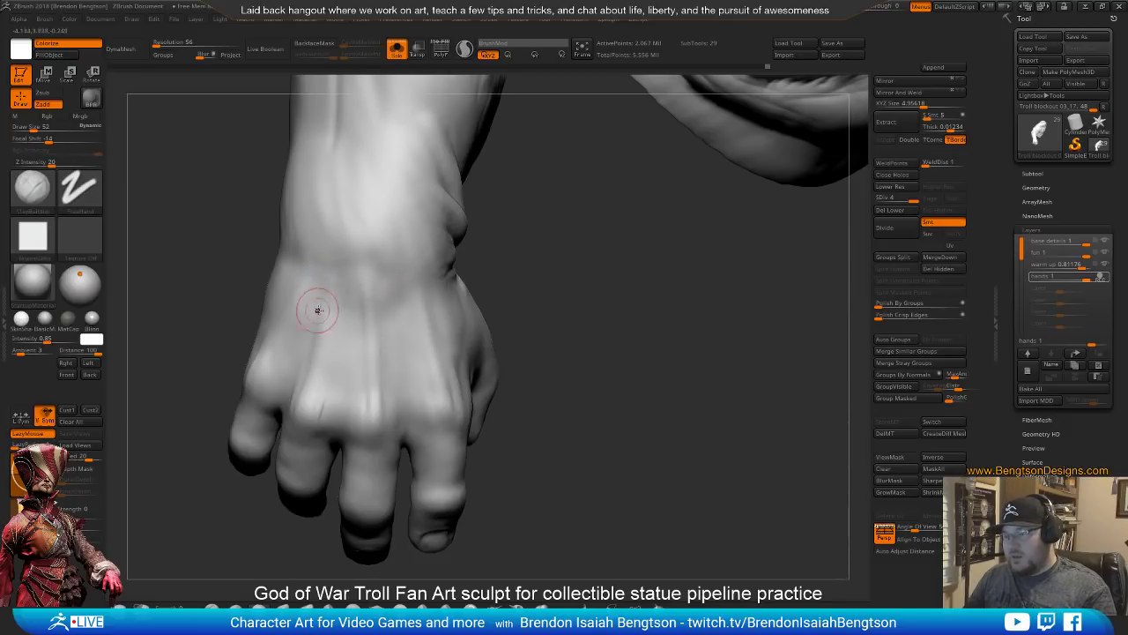
key(w)
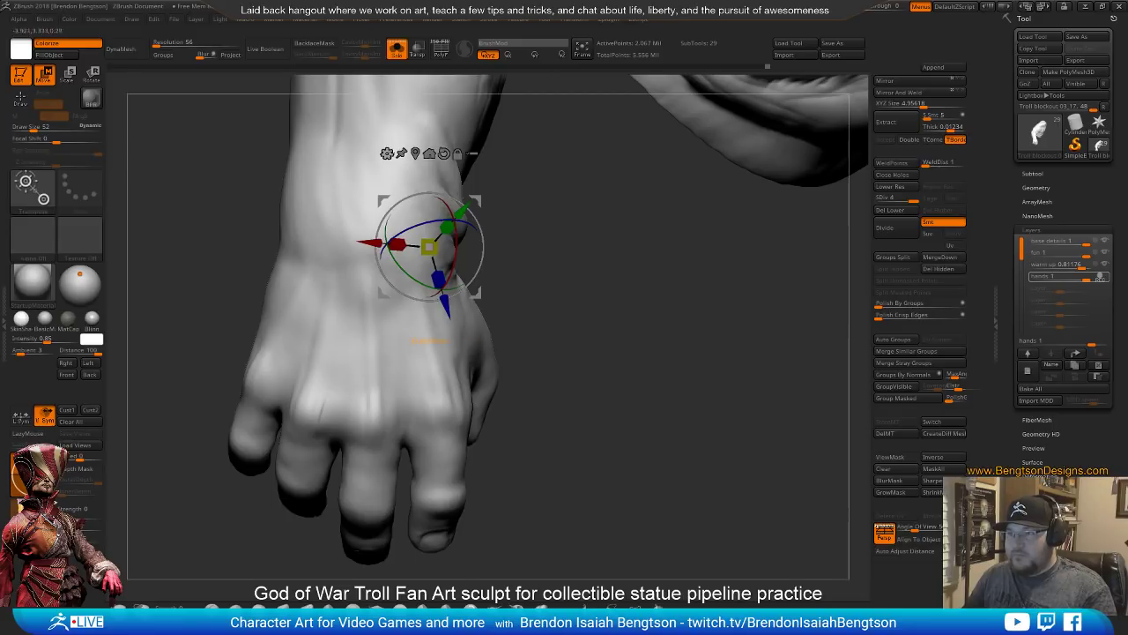
click(387, 154)
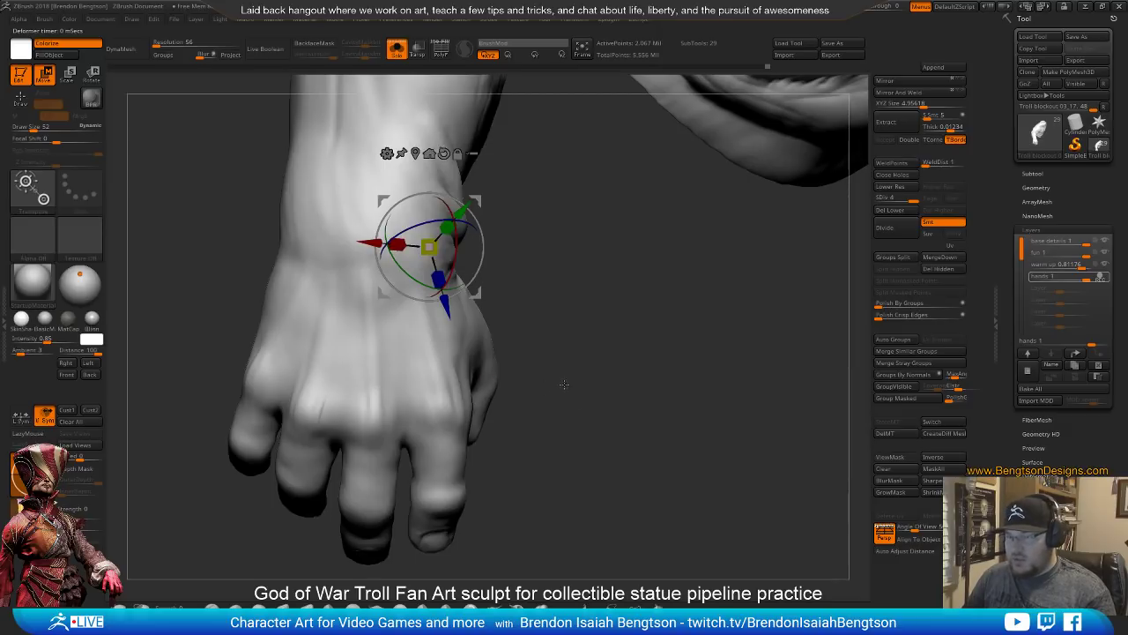
click(386, 154)
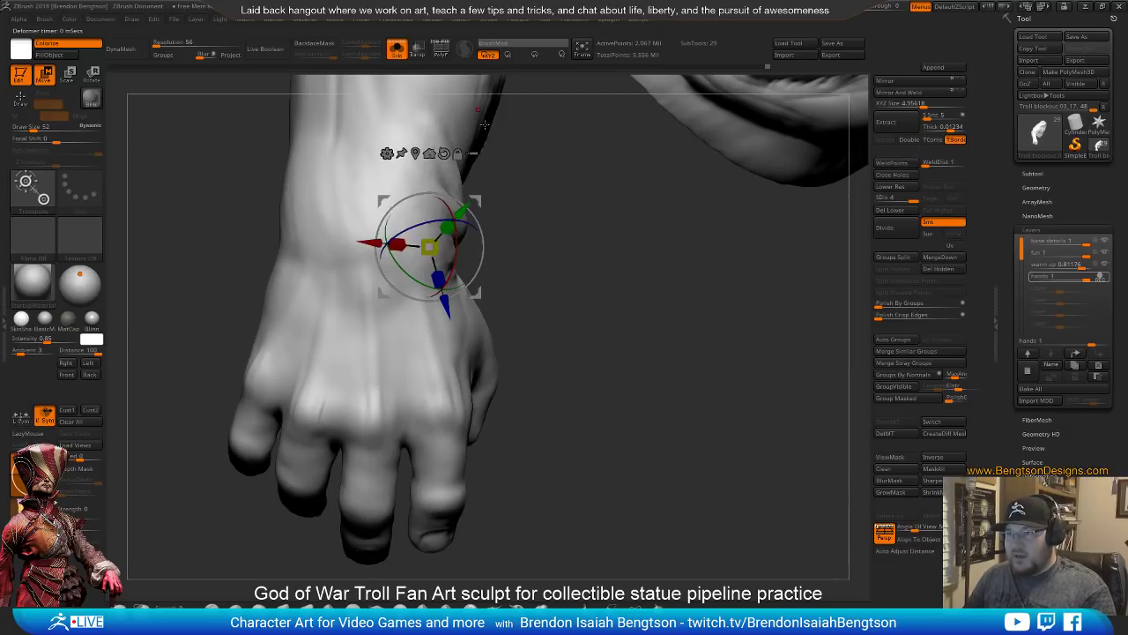
key(q)
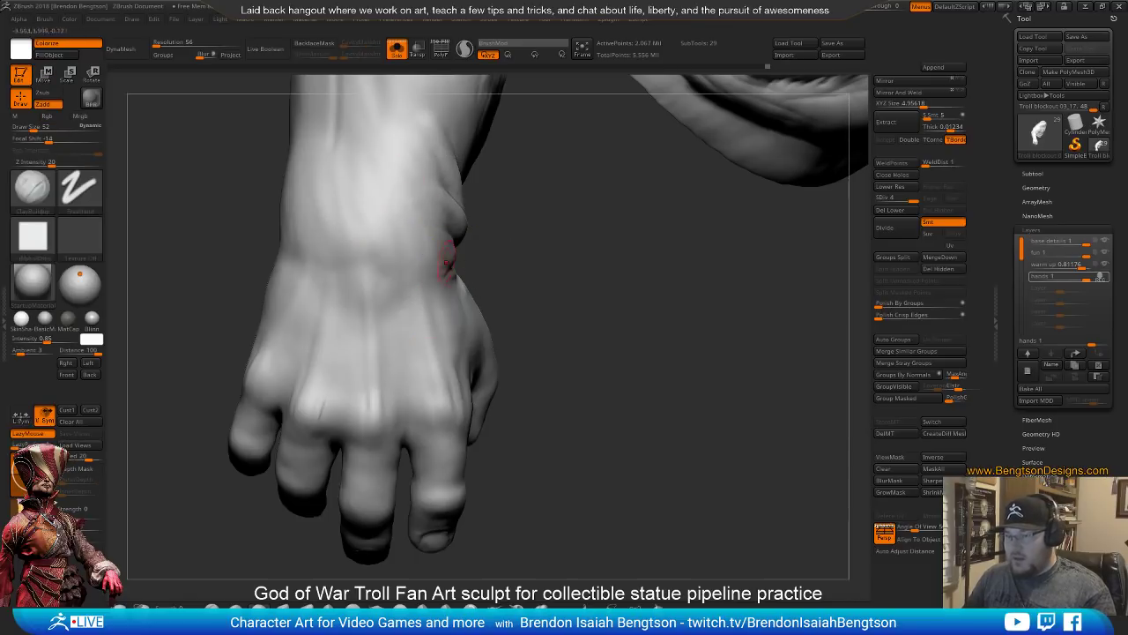
Adjust the profile of the back of the hand near the wrist with the Move Topological brush
mouse_move(560, 267)
mouse_down()
mouse_move(569, 262)
mouse_move(555, 246)
mouse_move(477, 252)
mouse_up()
key(b)
key(m)
key(t)
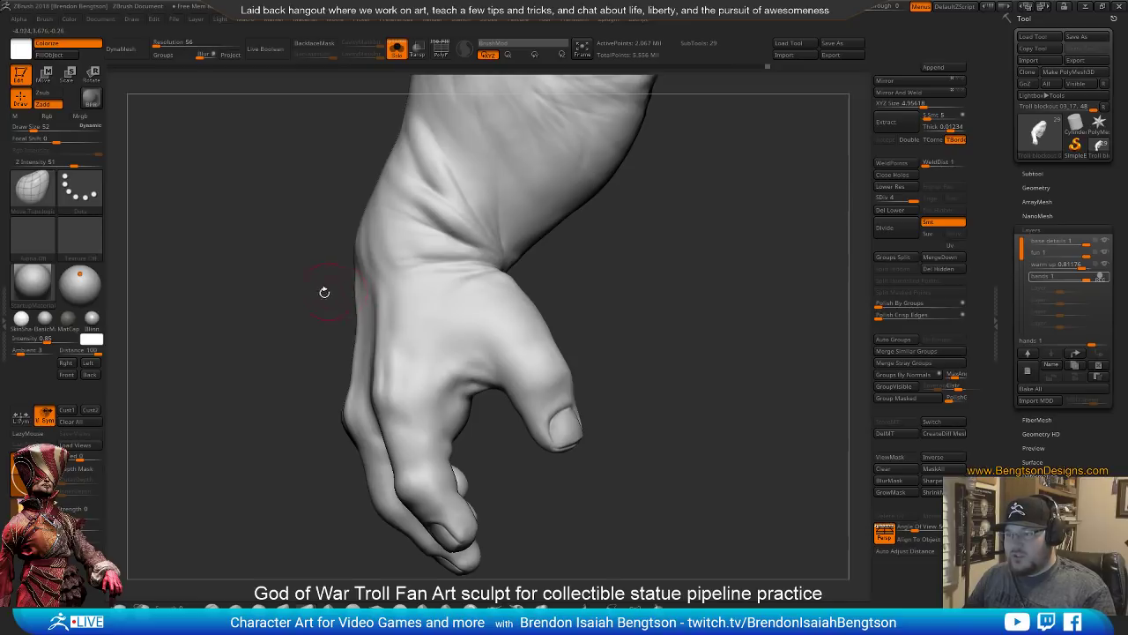
mouse_move(324, 291)
mouse_down()
mouse_move(585, 265)
mouse_move(558, 286)
mouse_move(560, 300)
mouse_up()
Refine the tendon and knuckle of the ring finger with Clay Buildup and smooth the area between the neighbouring knuckles
key(b)
key(c)
key(b)
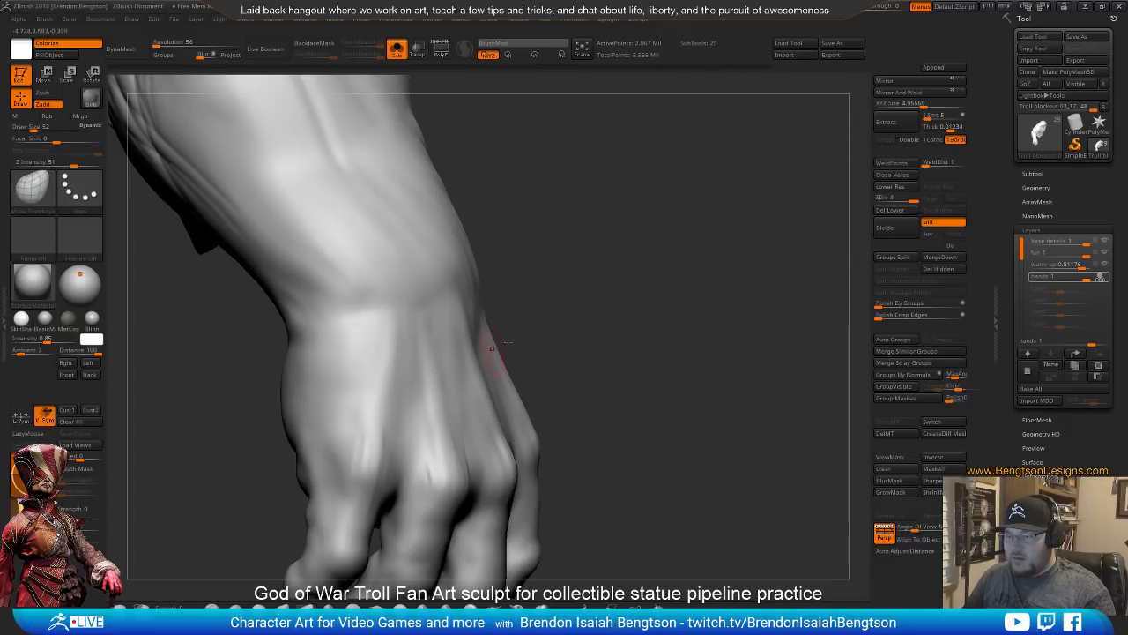
drag(547, 344, 428, 295)
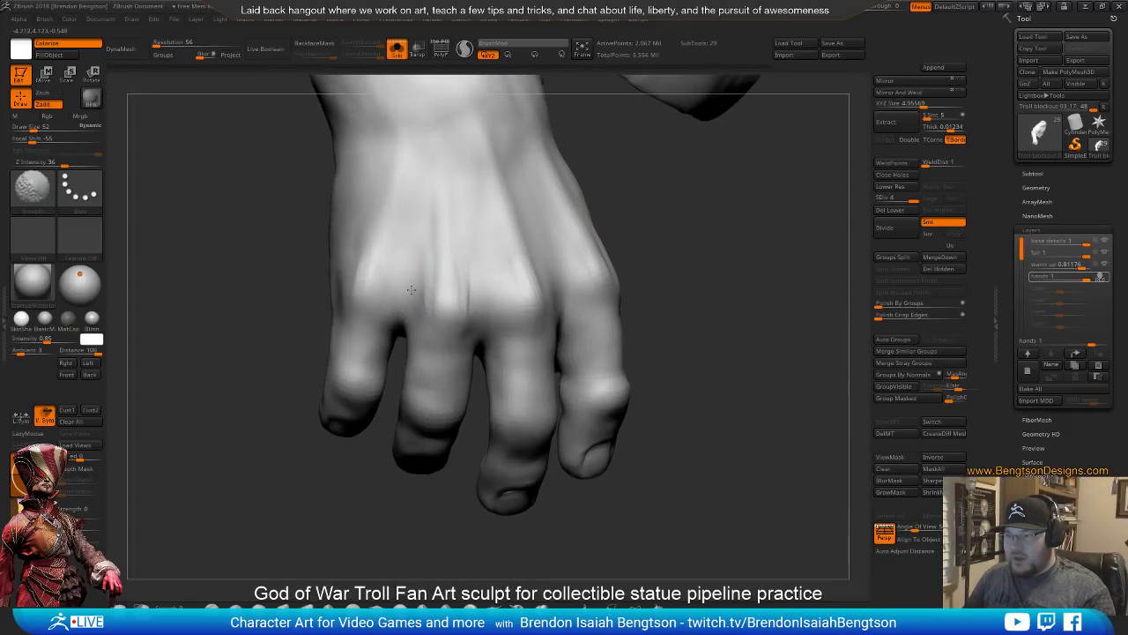
drag(696, 188, 461, 269)
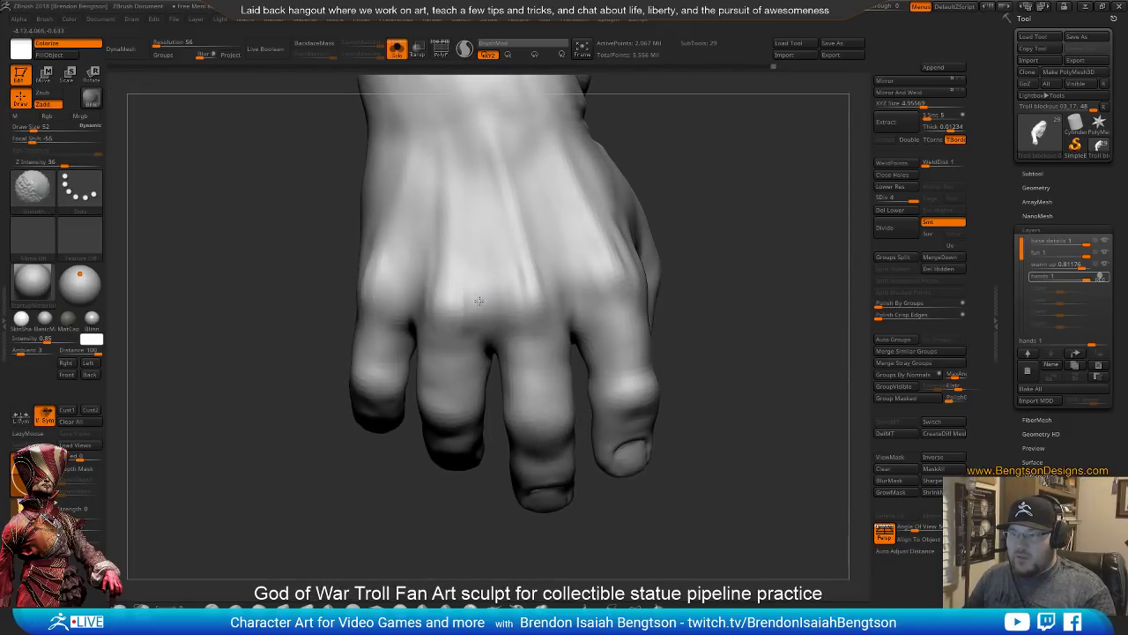
drag(698, 155, 685, 207)
Carve skin creases across the index finger's middle joint with the Dam Standard brush
alt+drag(642, 259, 573, 190)
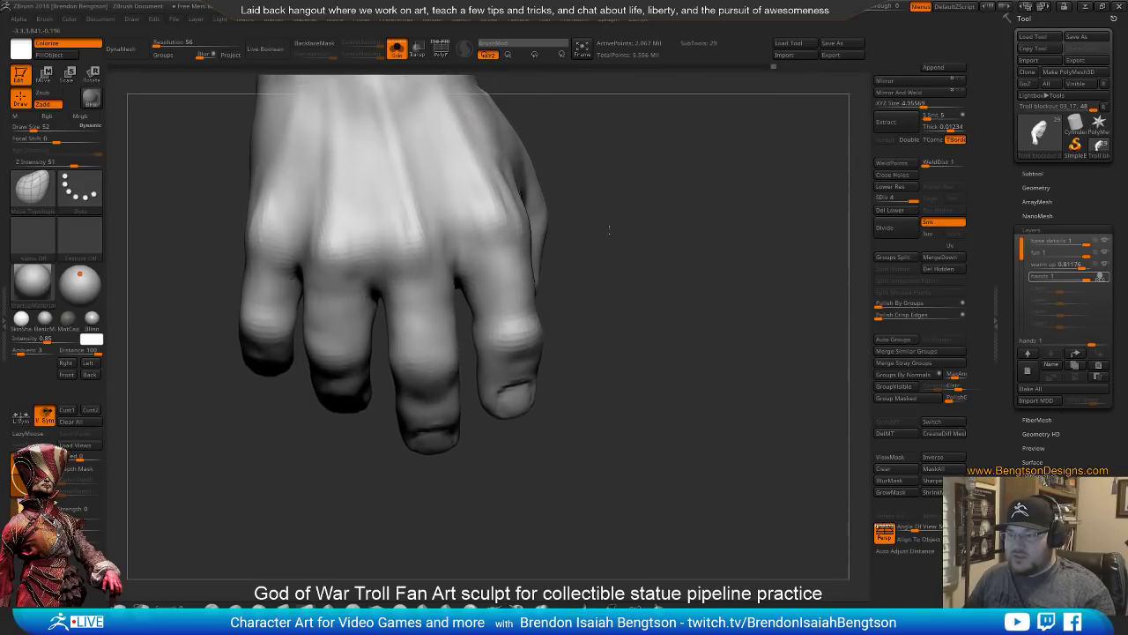
mouse_move(608, 229)
mouse_down()
mouse_move(637, 256)
mouse_move(559, 259)
mouse_up()
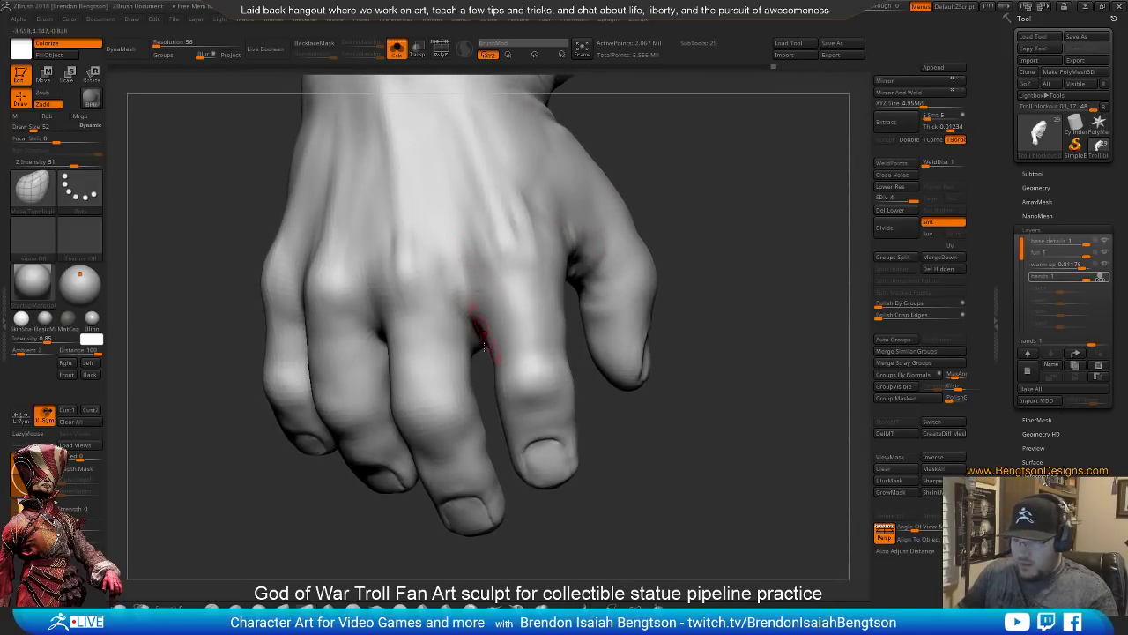
key(b)
key(d)
key(s)
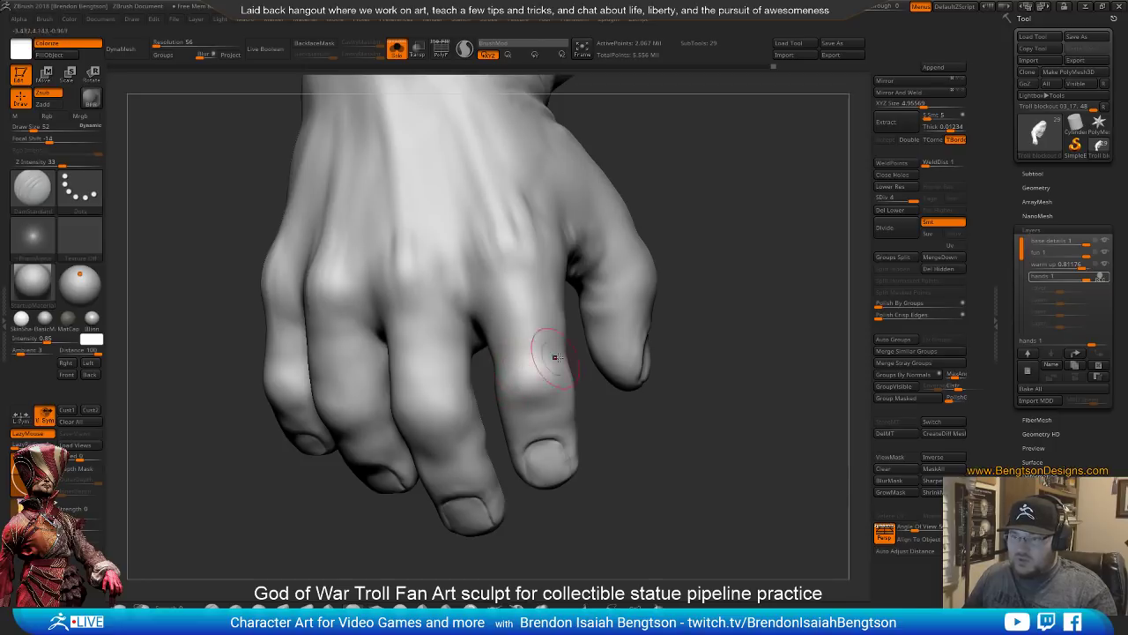
mouse_move(546, 373)
mouse_down()
mouse_move(624, 423)
mouse_move(492, 356)
mouse_move(478, 372)
mouse_up()
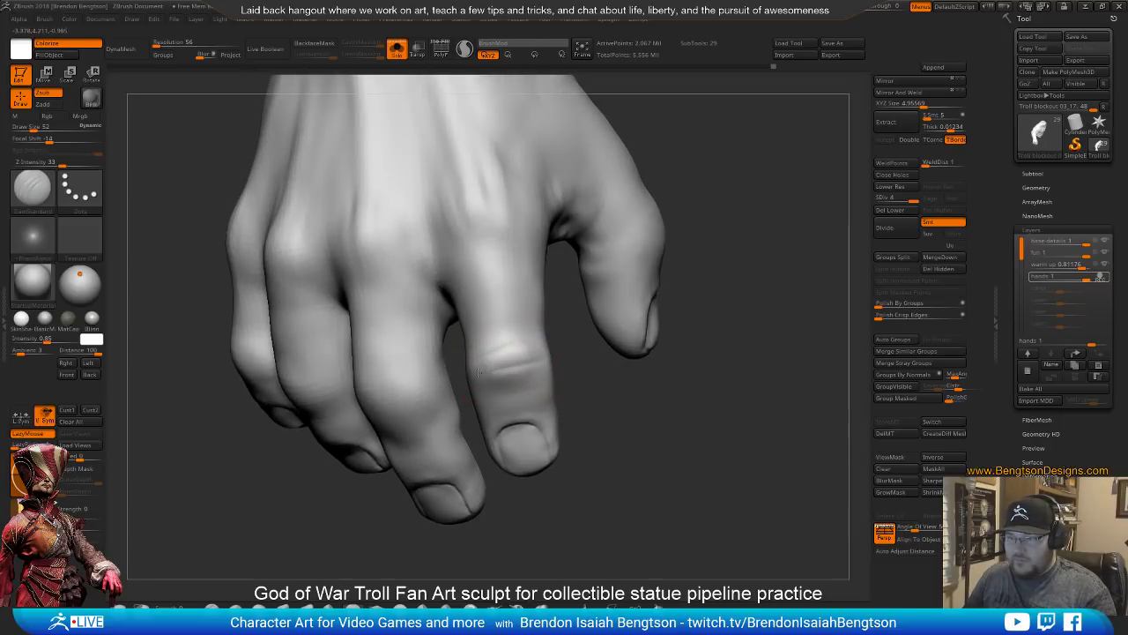
Adjust the thumb's silhouette around its tip and joint with the Move Topological brush at draw size 69
drag(609, 402, 558, 424)
mouse_move(740, 208)
mouse_down()
mouse_move(773, 202)
mouse_move(612, 327)
mouse_up()
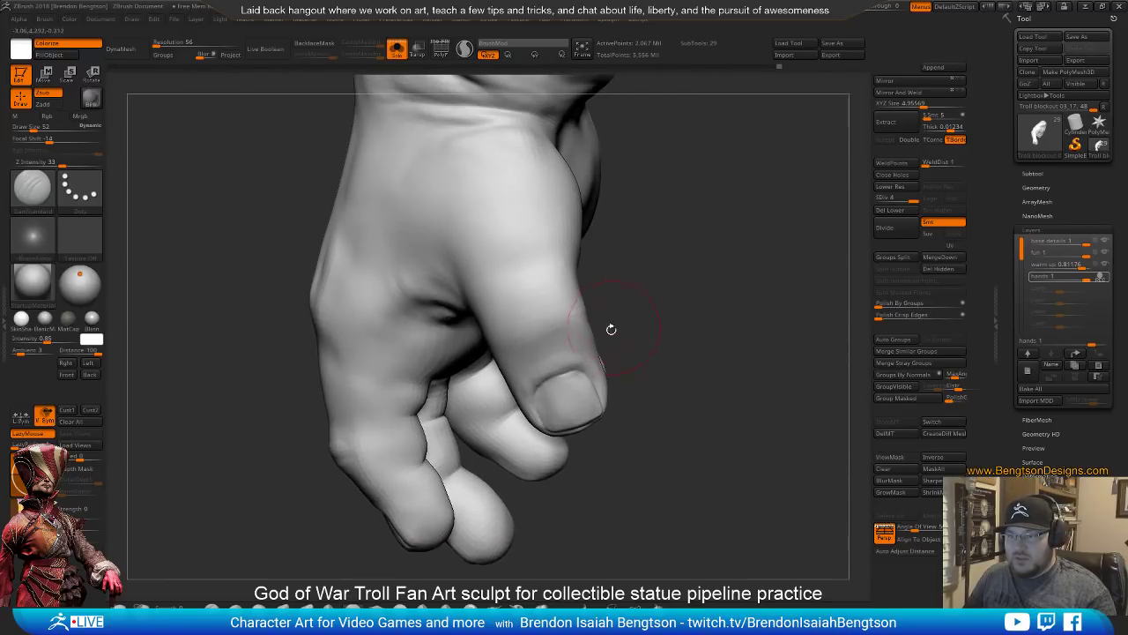
key(space)
mouse_move(692, 284)
mouse_down()
mouse_move(661, 290)
mouse_move(677, 292)
mouse_move(652, 273)
mouse_up()
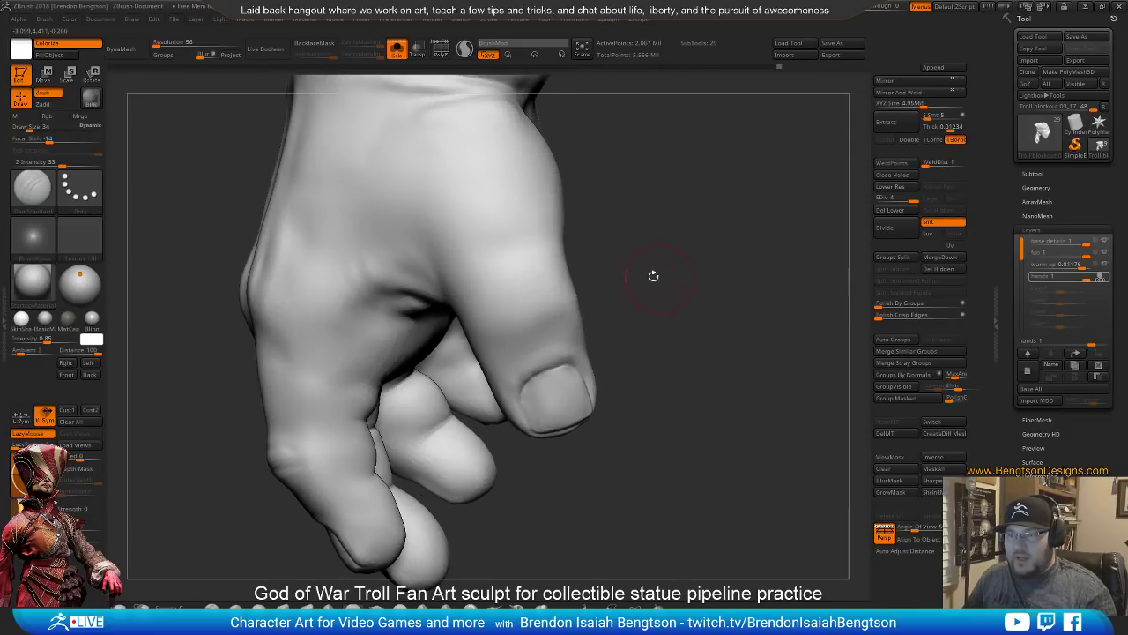
key(space)
mouse_move(561, 286)
mouse_down()
mouse_move(573, 287)
mouse_move(556, 294)
mouse_up()
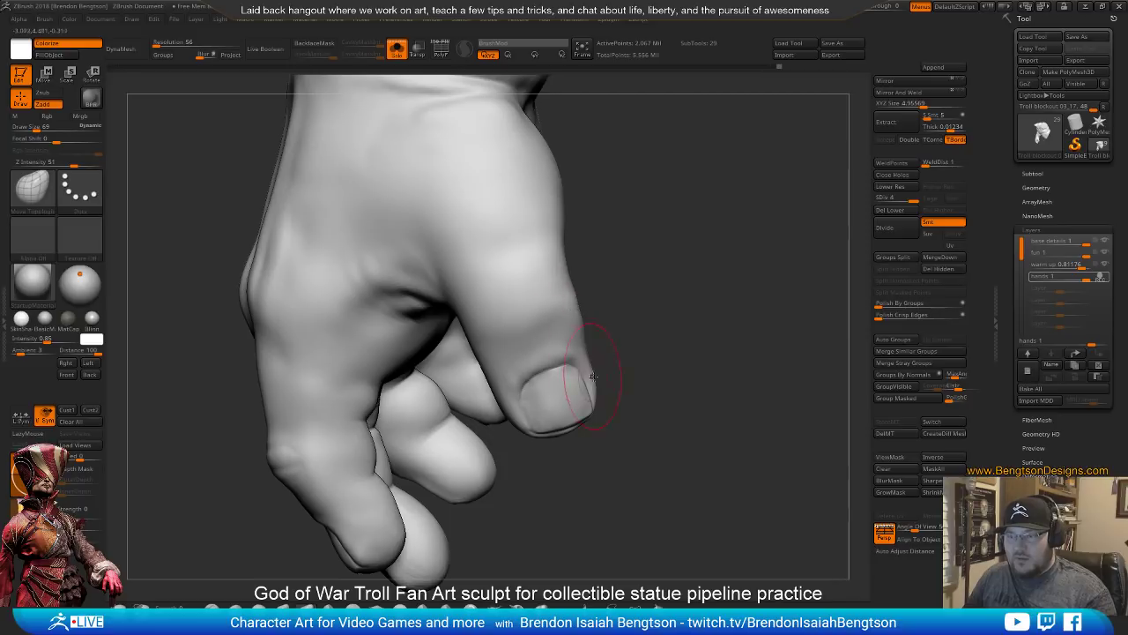
drag(601, 379, 624, 378)
drag(564, 251, 550, 249)
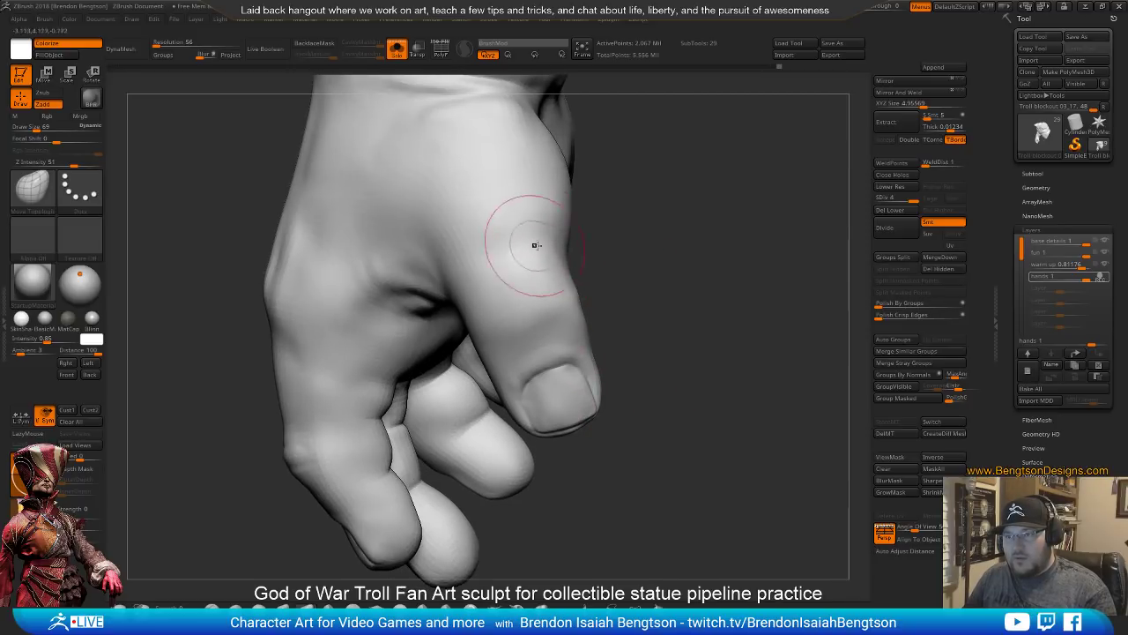
drag(600, 251, 641, 255)
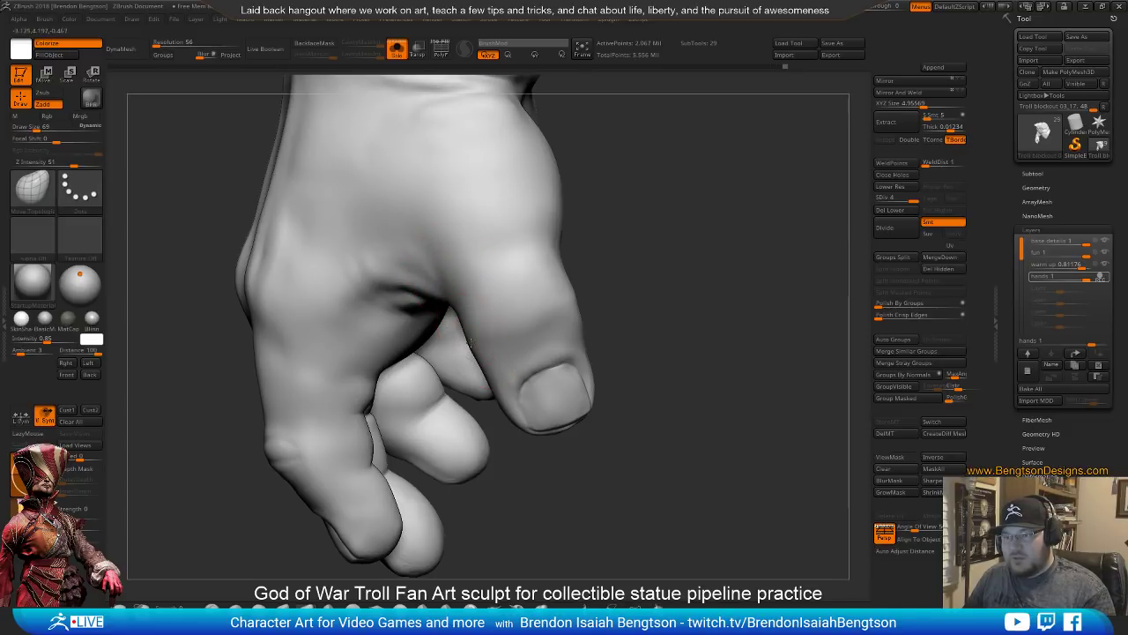
Carve wrinkle lines across the back of the thumb's joint with Dam Standard at draw size 27
key(space)
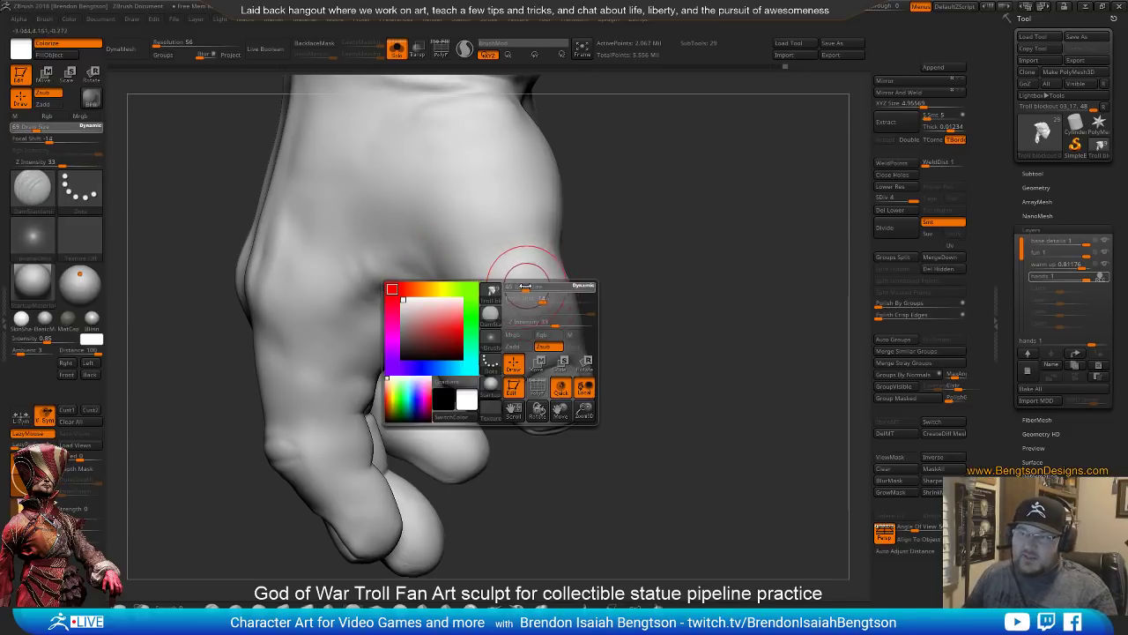
drag(625, 250, 595, 256)
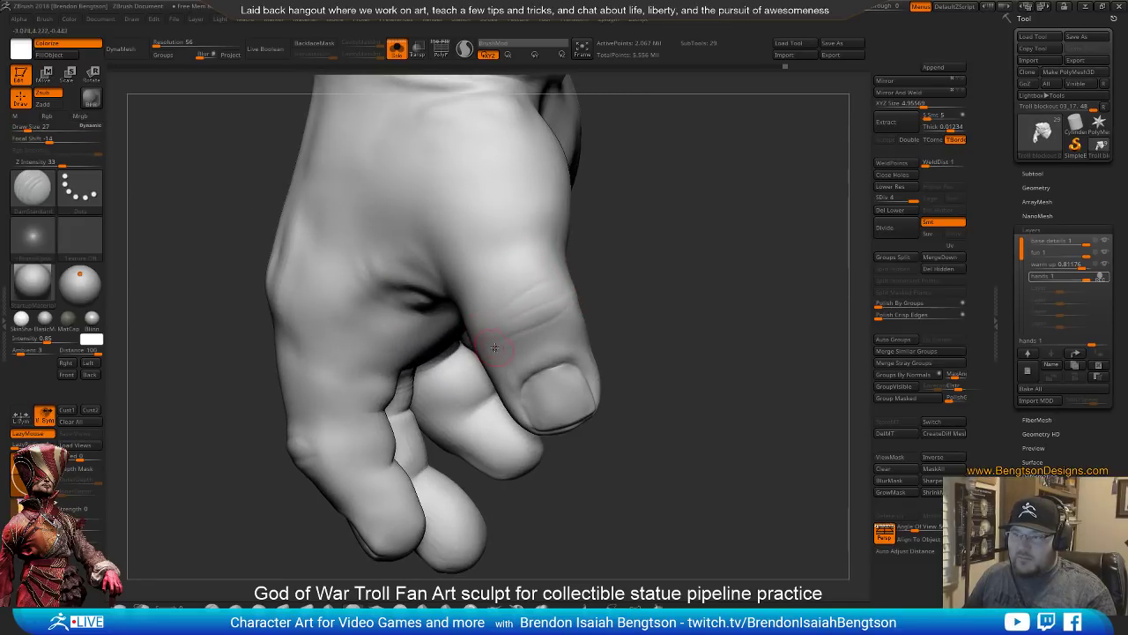
drag(624, 247, 660, 247)
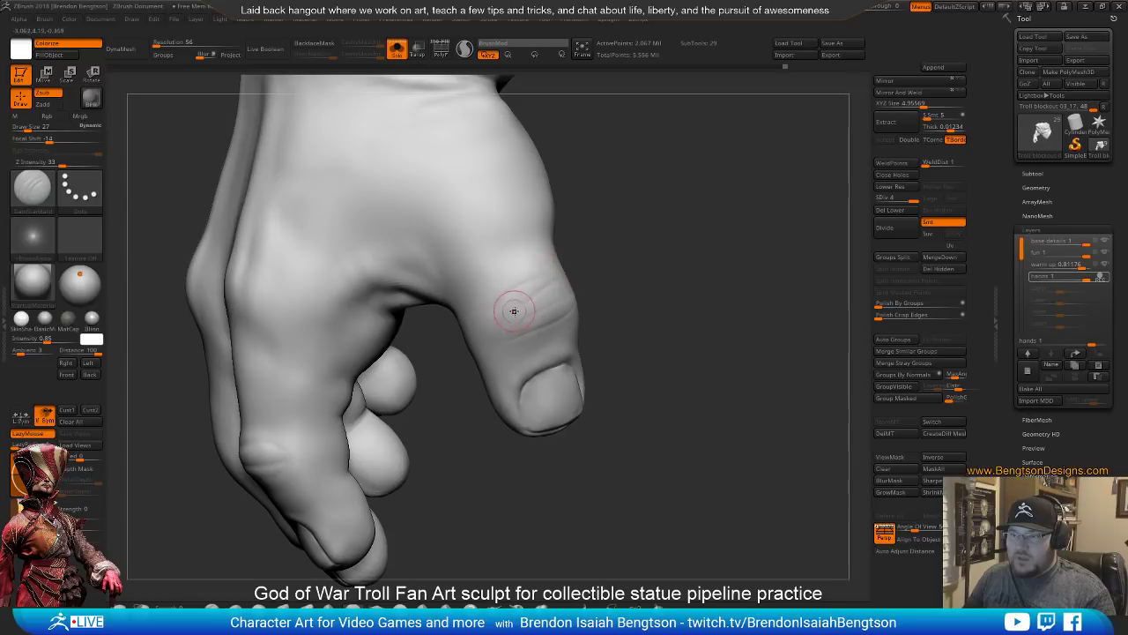
drag(627, 282, 642, 282)
Build up the skin folds on the thumb's joint with Clay Buildup and smooth them into the surrounding surface
key(b)
key(c)
key(b)
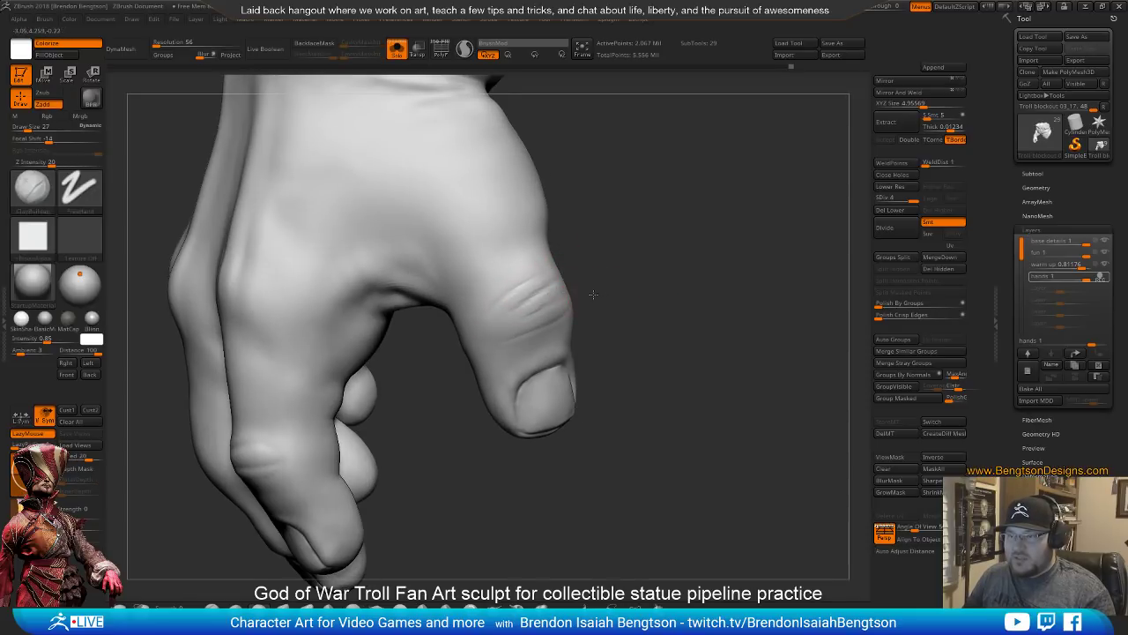
drag(593, 295, 557, 300)
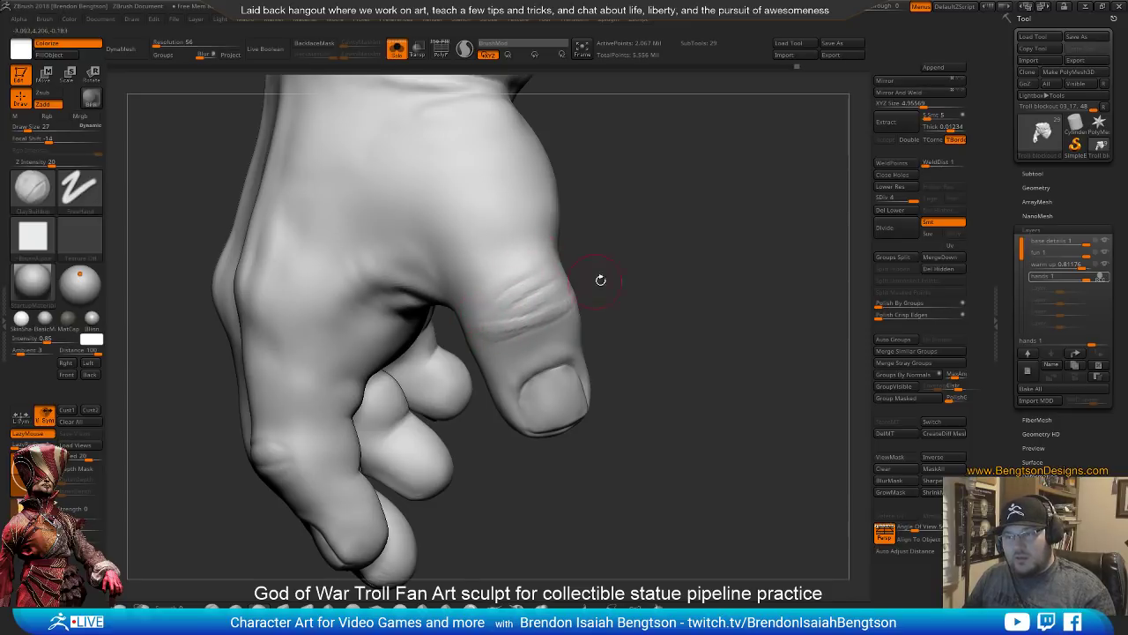
drag(599, 277, 580, 292)
drag(635, 449, 607, 387)
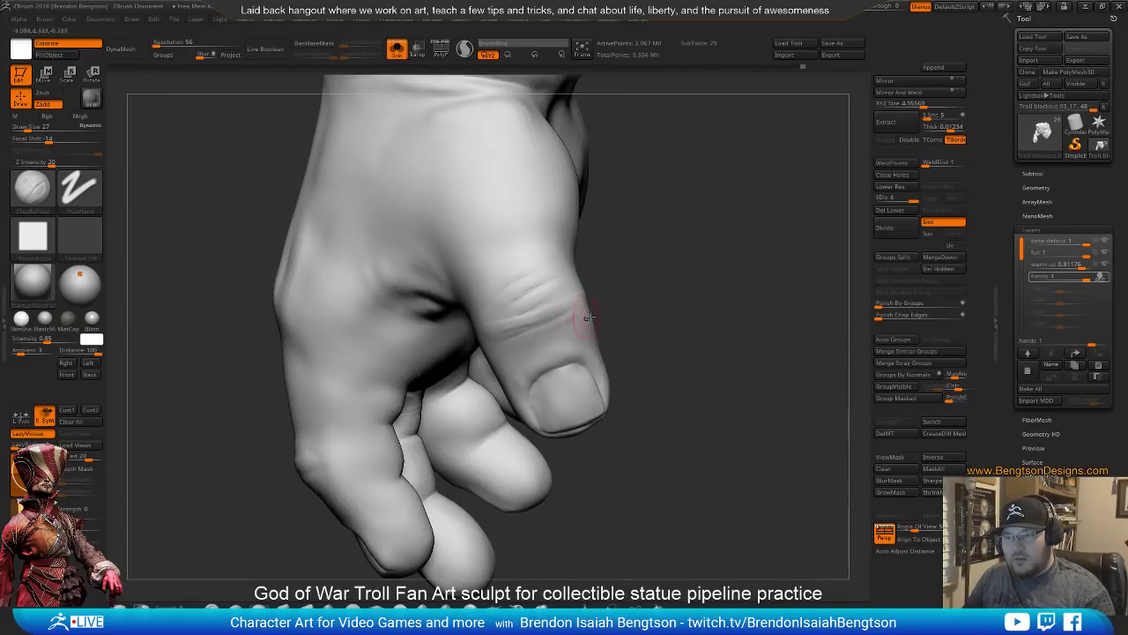
key(shift)
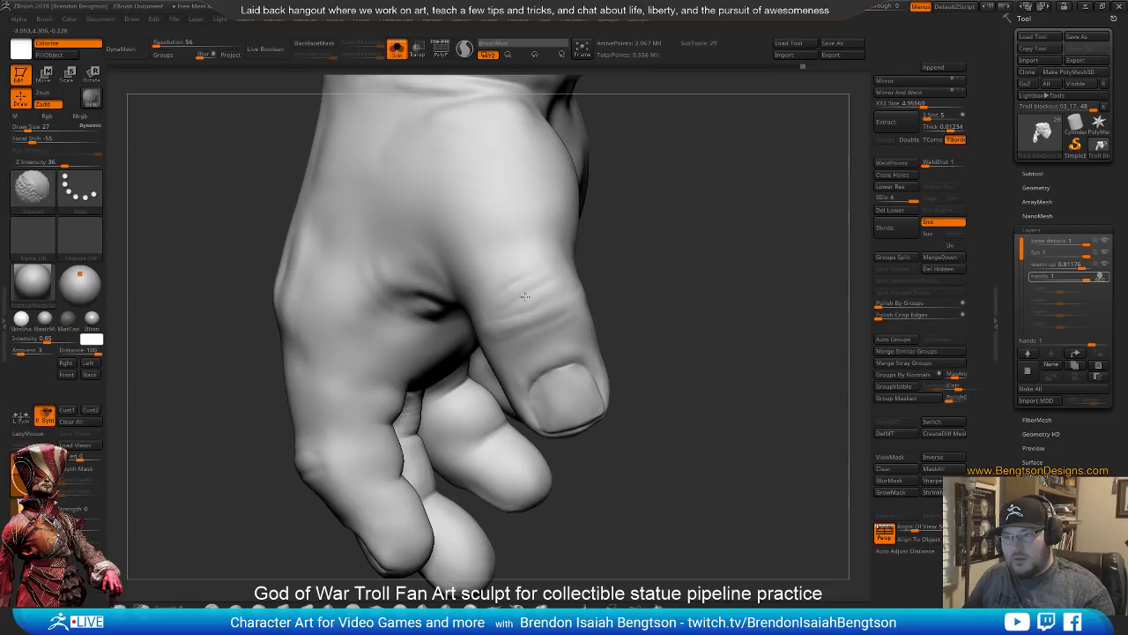
mouse_move(490, 336)
mouse_down()
mouse_move(592, 433)
mouse_move(490, 321)
mouse_move(653, 340)
mouse_move(559, 411)
mouse_move(587, 359)
mouse_up()
key(shift)
Carve skin creases across the middle finger's middle joint with Dam Standard
mouse_move(587, 430)
mouse_down()
mouse_move(573, 342)
mouse_move(582, 388)
mouse_move(534, 450)
mouse_up()
drag(571, 521, 544, 468)
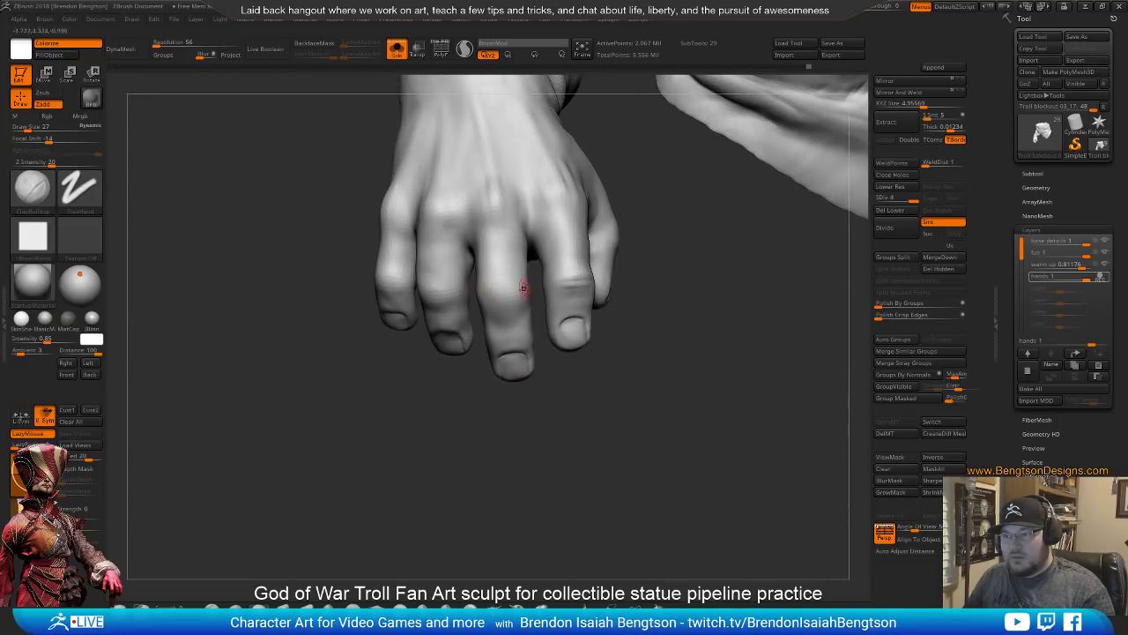
alt+drag(520, 415, 526, 461)
key(b)
key(d)
key(s)
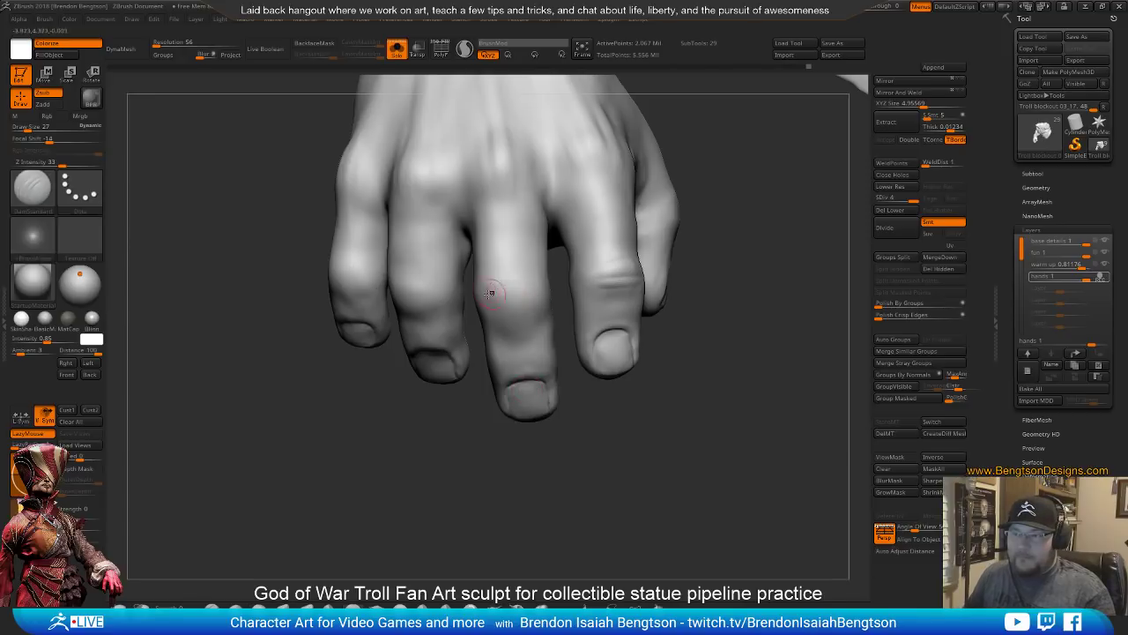
drag(489, 293, 532, 287)
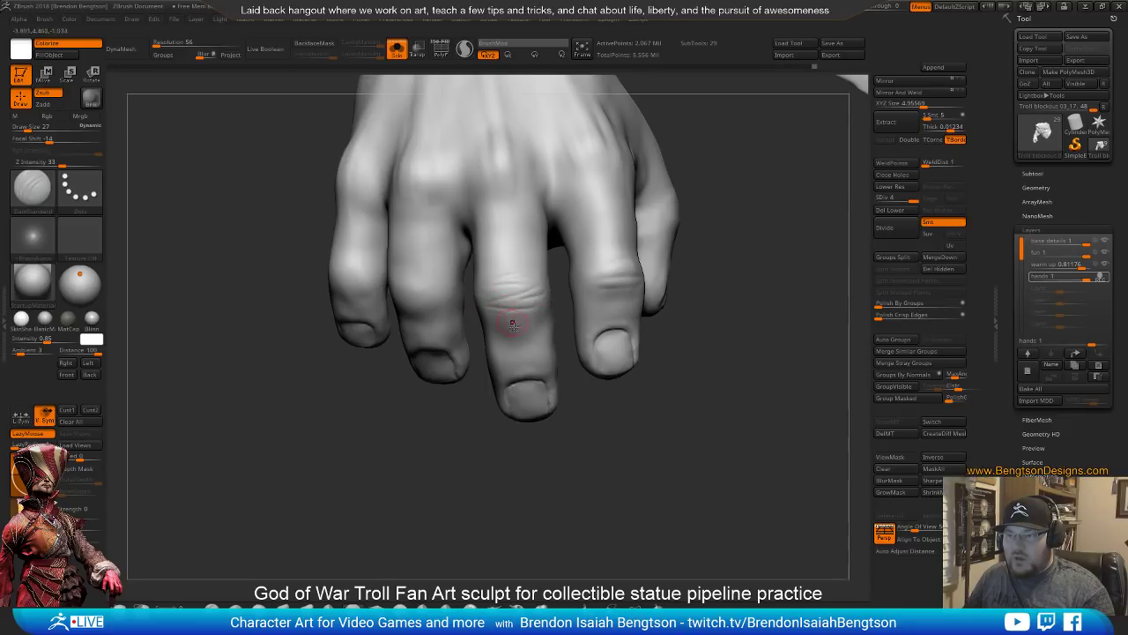
Carve matching skin creases across the middle joints of the ring and little fingers with Dam Standard
drag(495, 475, 440, 486)
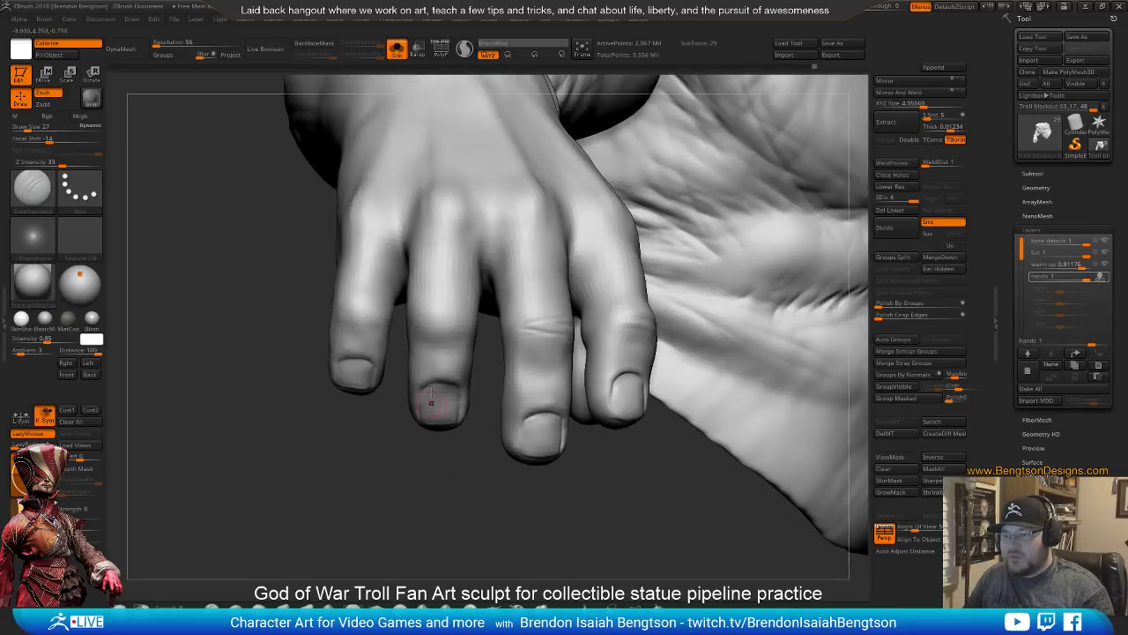
mouse_move(465, 319)
mouse_down()
mouse_move(420, 314)
mouse_move(440, 320)
mouse_move(427, 333)
mouse_up()
drag(379, 469, 384, 536)
drag(423, 358, 442, 364)
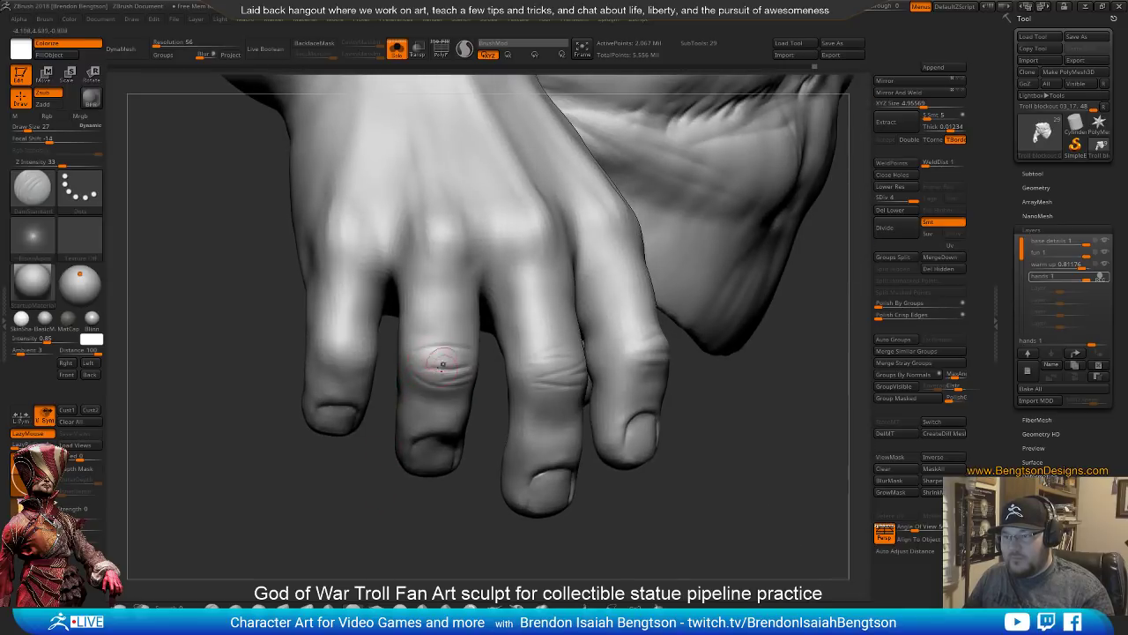
drag(379, 522, 408, 368)
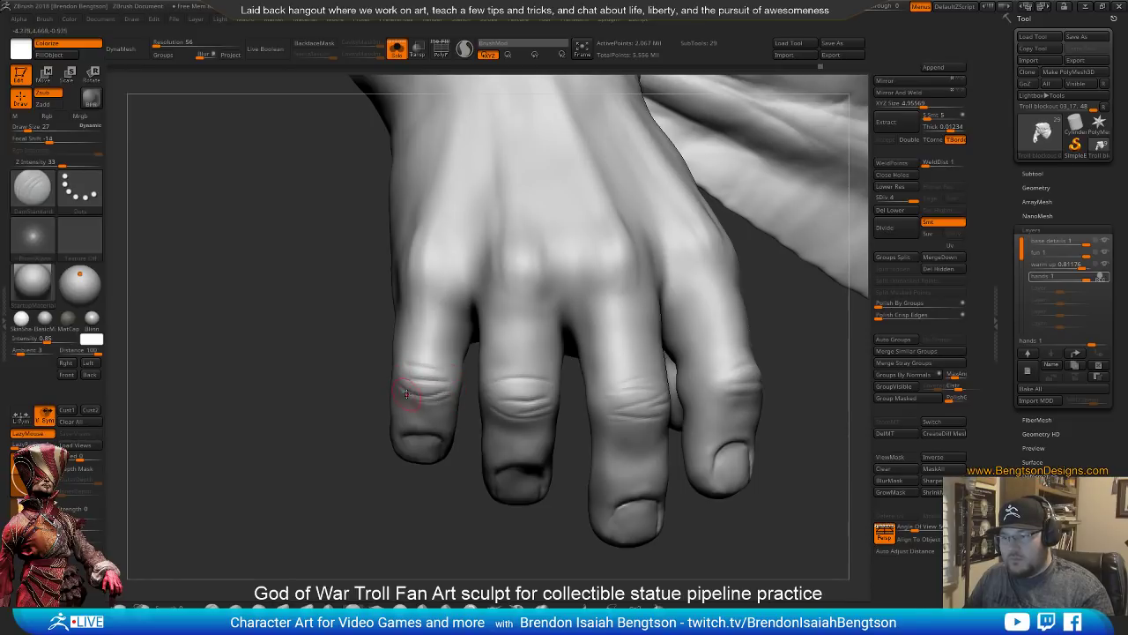
mouse_move(384, 387)
mouse_down()
mouse_move(412, 490)
mouse_move(476, 523)
mouse_move(476, 511)
mouse_move(424, 514)
mouse_move(371, 453)
mouse_move(415, 327)
mouse_move(429, 332)
mouse_up()
Puff up the skin folds between the ring finger's joint creases with the Inflate brush at draw size 21
key(space)
key(b)
key(i)
key(n)
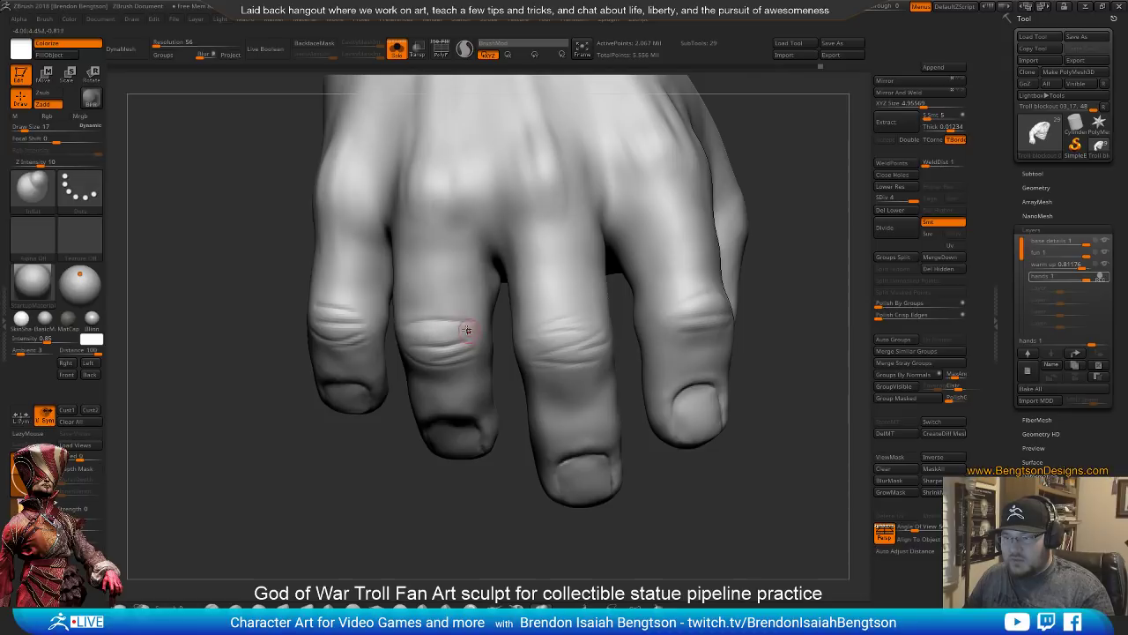
key(space)
drag(428, 328, 417, 333)
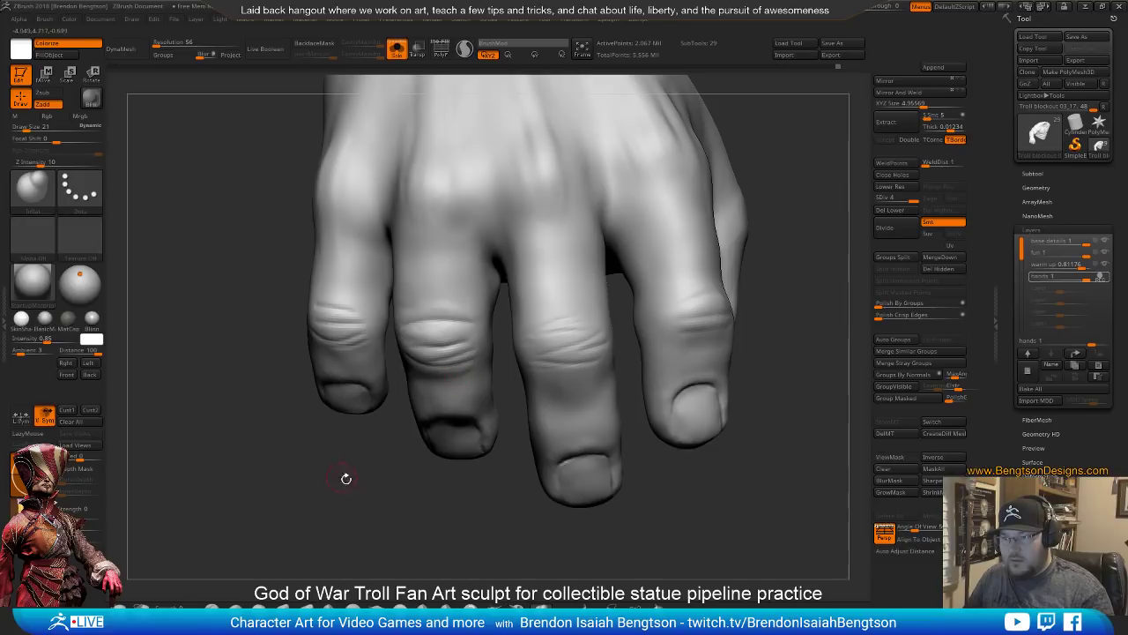
Inflate the skin folds between the joint creases of the little and middle fingers, softening where needed
drag(346, 478, 390, 496)
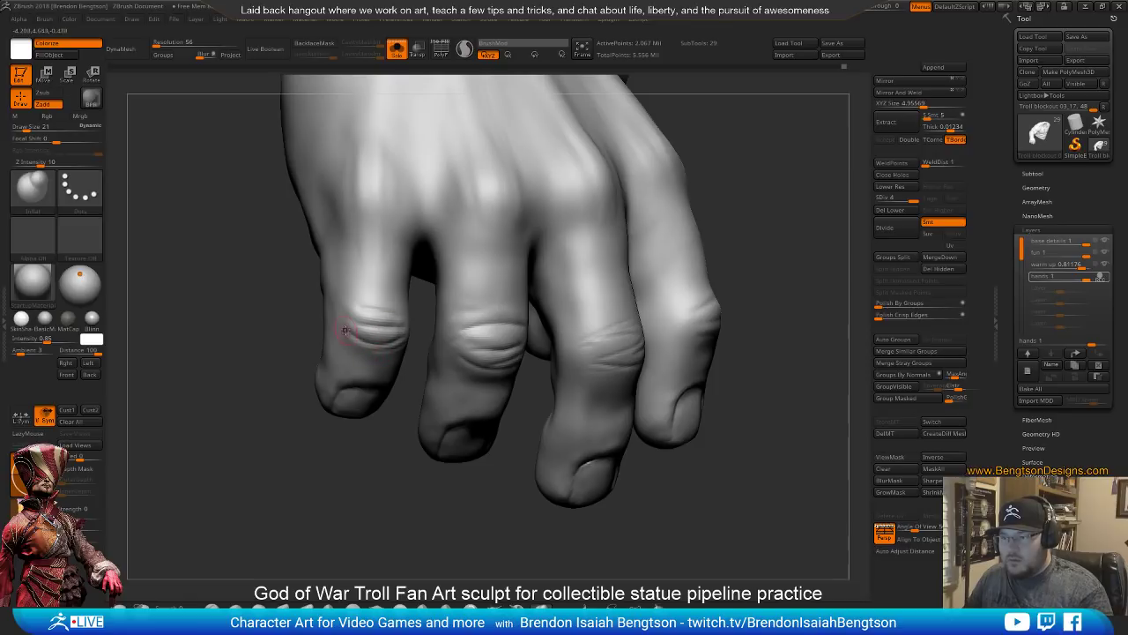
drag(359, 485, 388, 331)
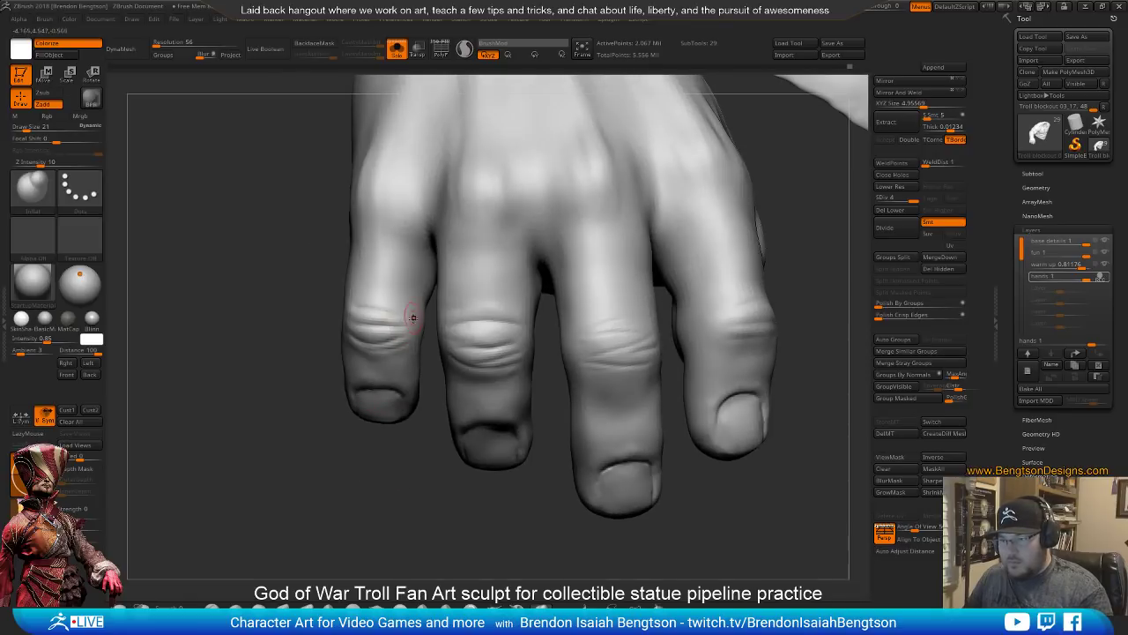
drag(447, 500, 378, 340)
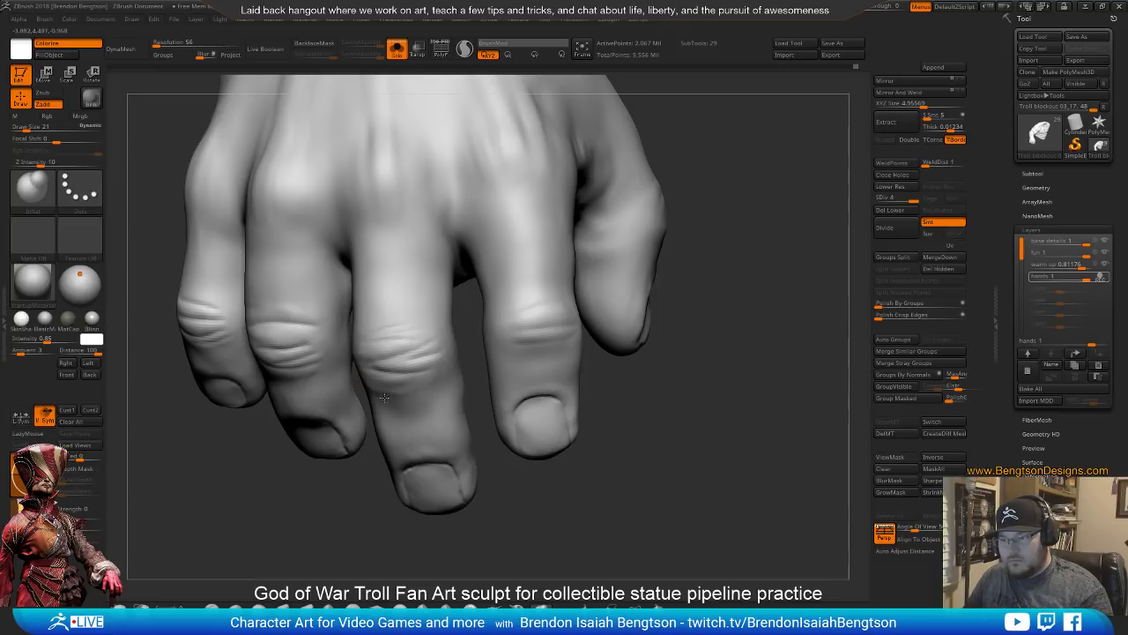
key(shift)
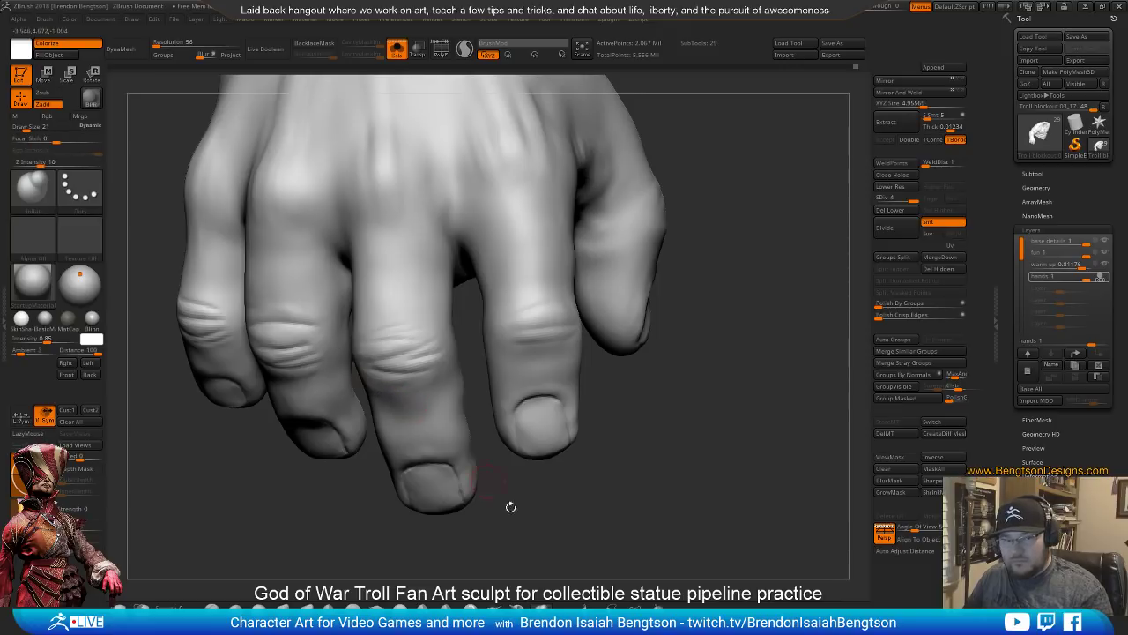
mouse_move(511, 506)
mouse_down()
mouse_move(553, 533)
mouse_move(544, 507)
mouse_move(545, 560)
mouse_move(539, 548)
mouse_up()
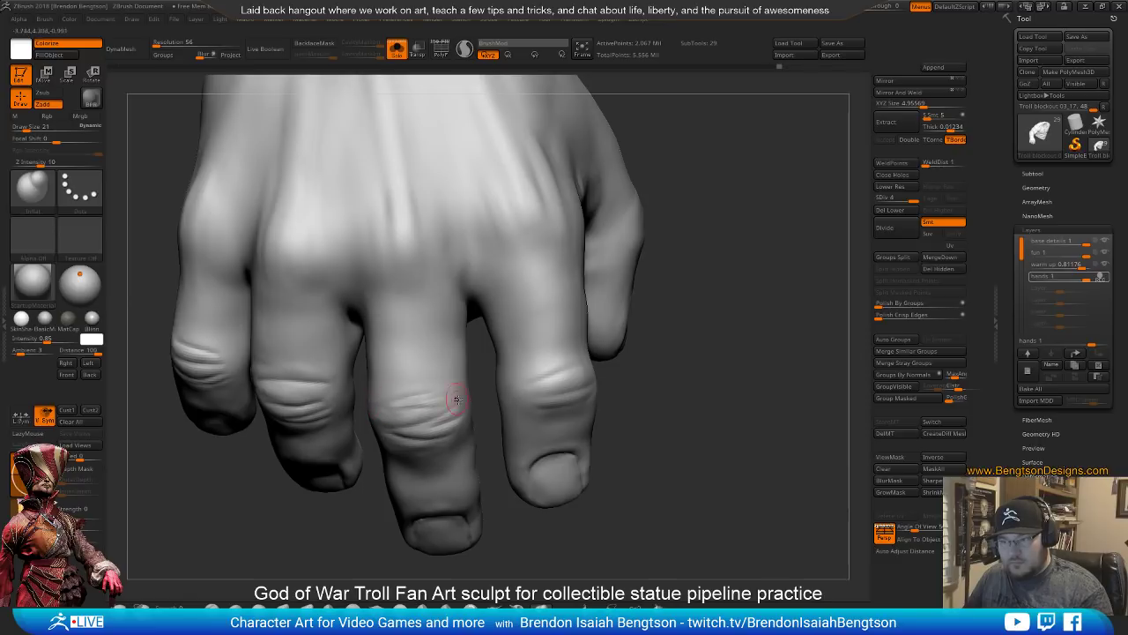
drag(679, 416, 509, 358)
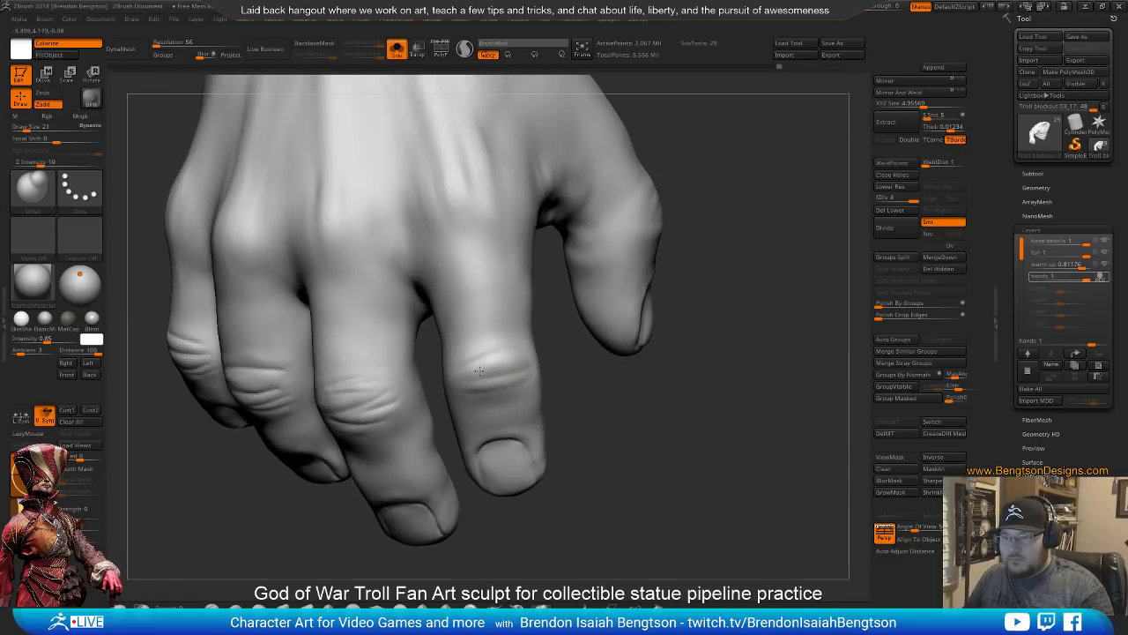
Deepen and add wrinkle lines on the index finger's middle joint with Dam Standard at draw size 21
key(b)
key(d)
key(s)
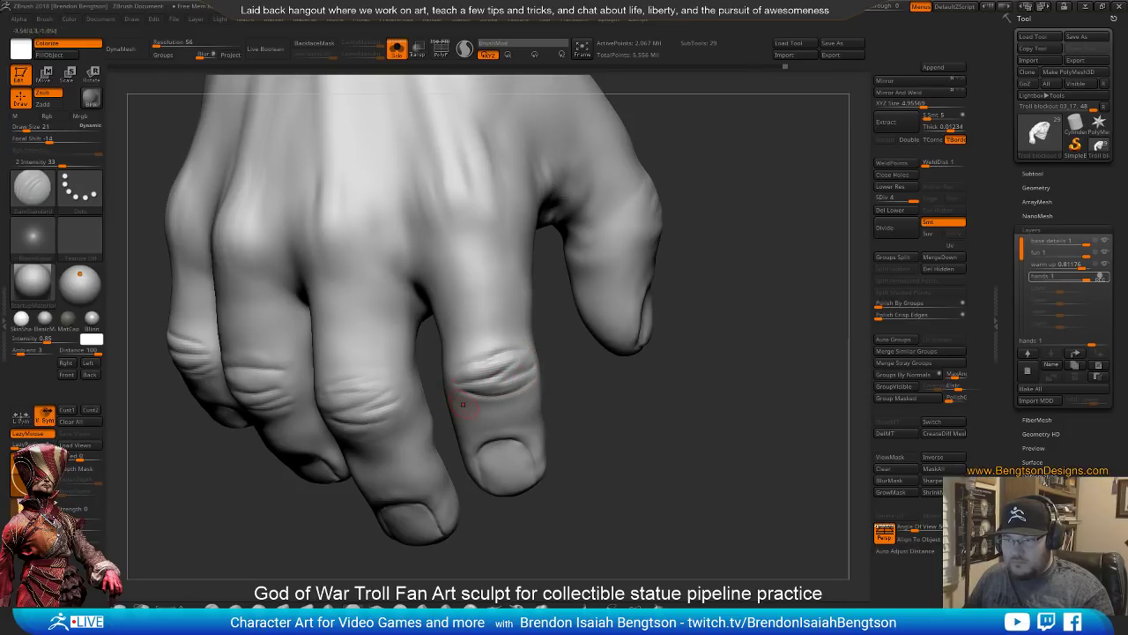
mouse_move(571, 439)
mouse_down()
mouse_move(488, 342)
mouse_move(559, 370)
mouse_move(481, 322)
mouse_up()
Swell the skin folds between the index finger's joint creases with the Inflate brush
key(b)
key(c)
key(b)
key(b)
key(s)
key(t)
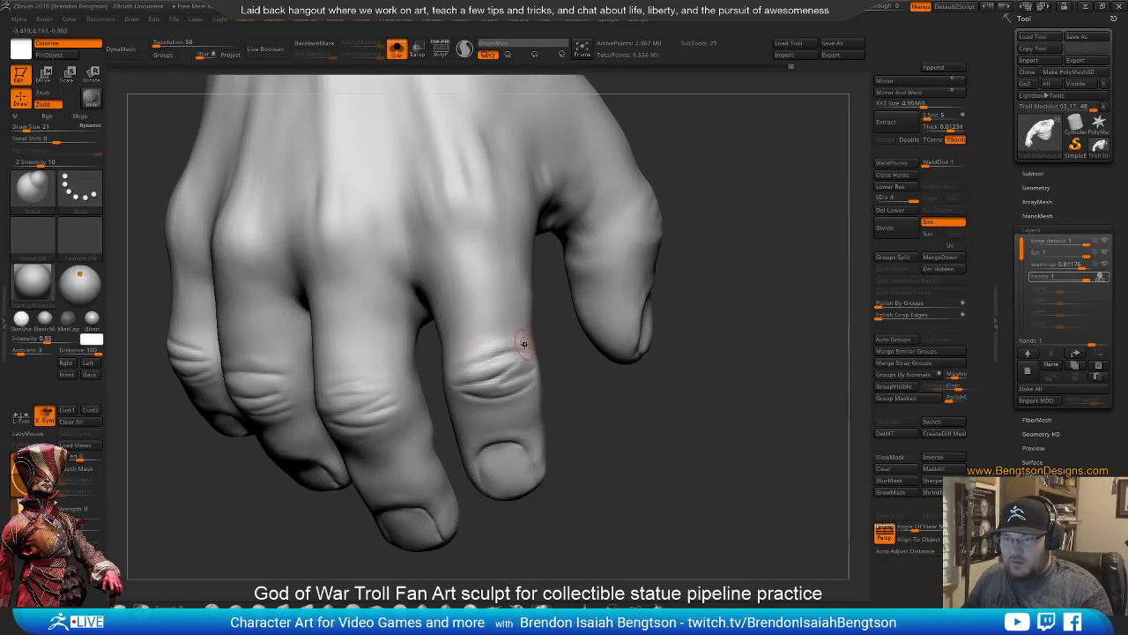
mouse_move(514, 367)
mouse_down()
mouse_move(506, 390)
mouse_move(473, 405)
mouse_up()
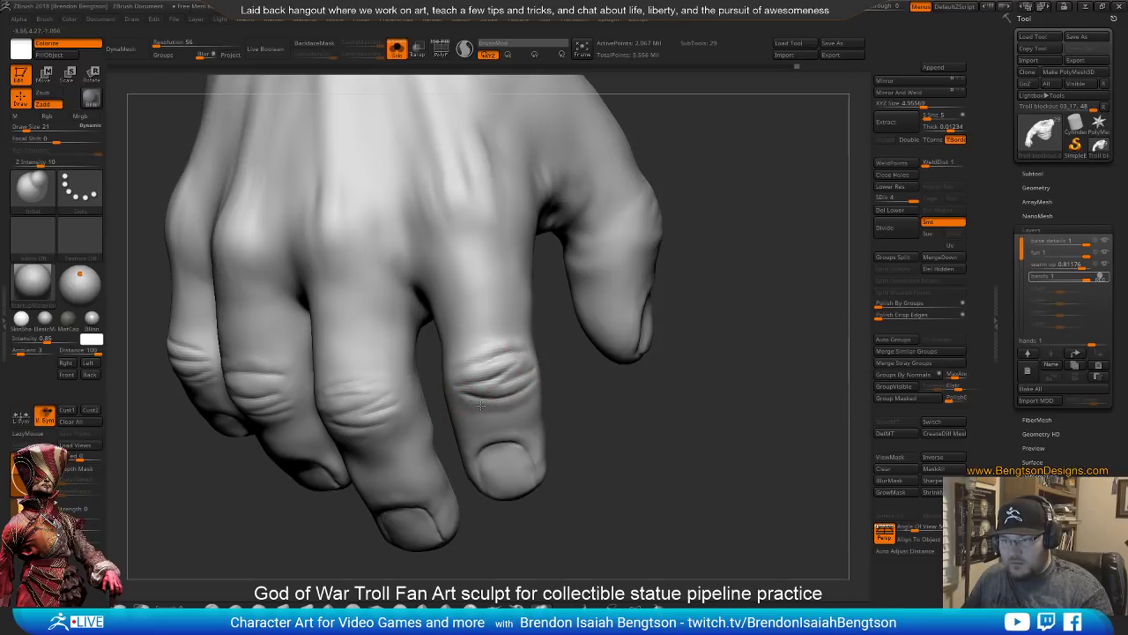
Carve wrinkle lines across the thumb's joint with Dam Standard at draw size 21, extending them around its side
mouse_move(660, 535)
mouse_down()
mouse_move(673, 382)
mouse_move(660, 486)
mouse_move(617, 489)
mouse_move(645, 479)
mouse_move(647, 460)
mouse_move(631, 478)
mouse_move(633, 460)
mouse_move(592, 466)
mouse_move(650, 473)
mouse_move(634, 438)
mouse_move(618, 456)
mouse_move(660, 505)
mouse_move(628, 490)
mouse_move(682, 455)
mouse_move(629, 473)
mouse_move(669, 420)
mouse_move(537, 486)
mouse_move(501, 468)
mouse_move(555, 480)
mouse_move(584, 535)
mouse_move(635, 386)
mouse_move(569, 433)
mouse_move(466, 373)
mouse_up()
key(b)
key(d)
key(s)
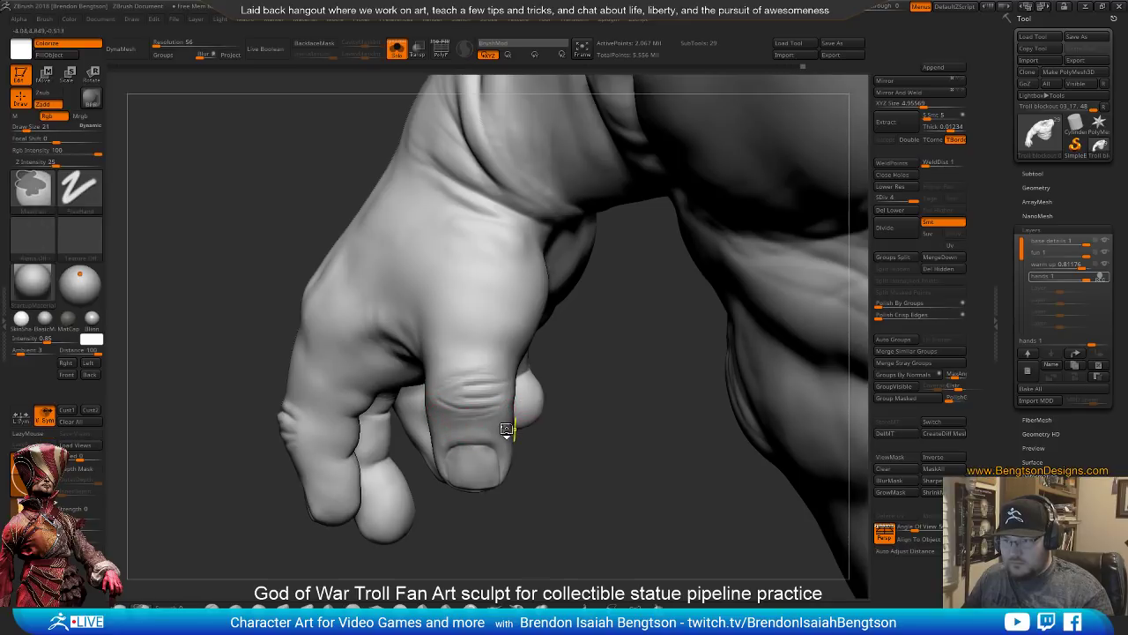
mouse_move(575, 354)
mouse_down()
mouse_move(564, 380)
mouse_move(516, 401)
mouse_up()
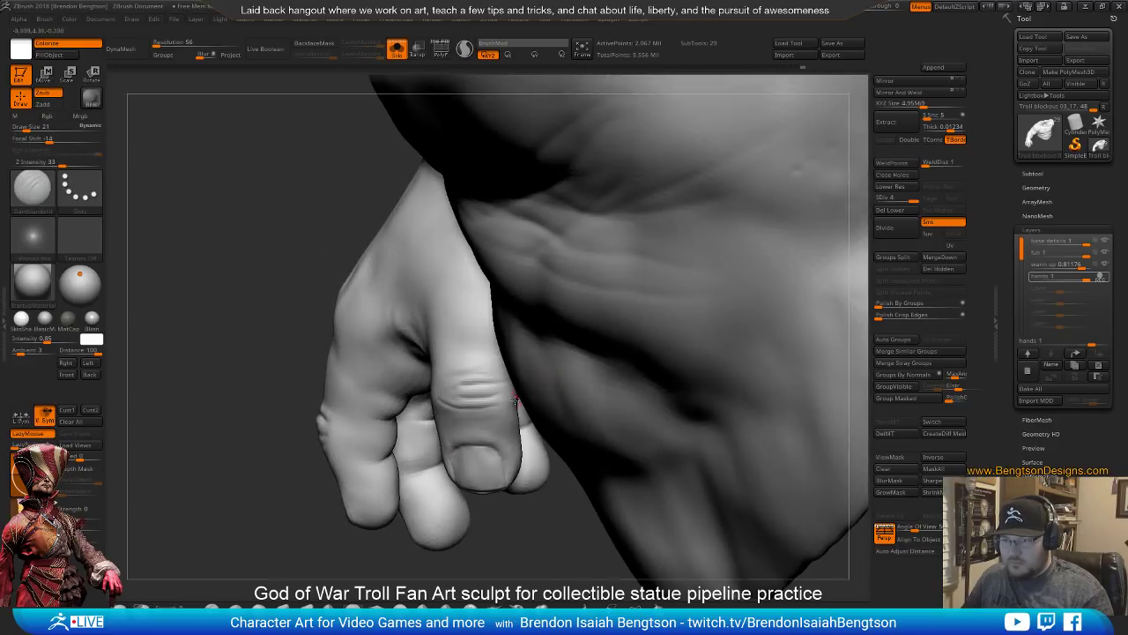
drag(547, 534, 512, 423)
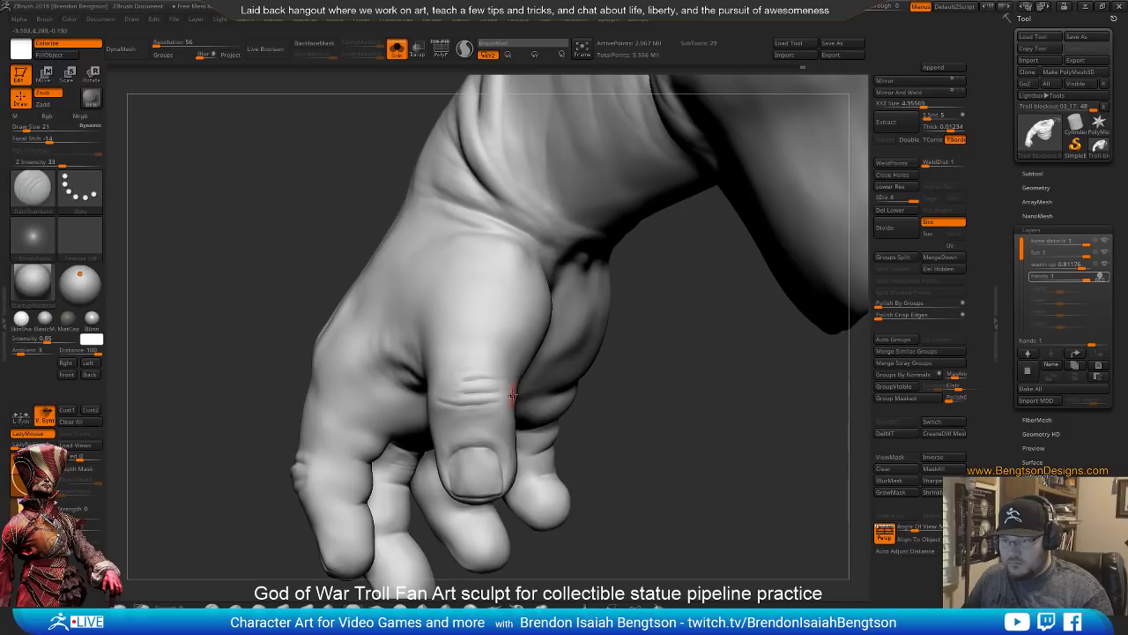
drag(596, 400, 541, 408)
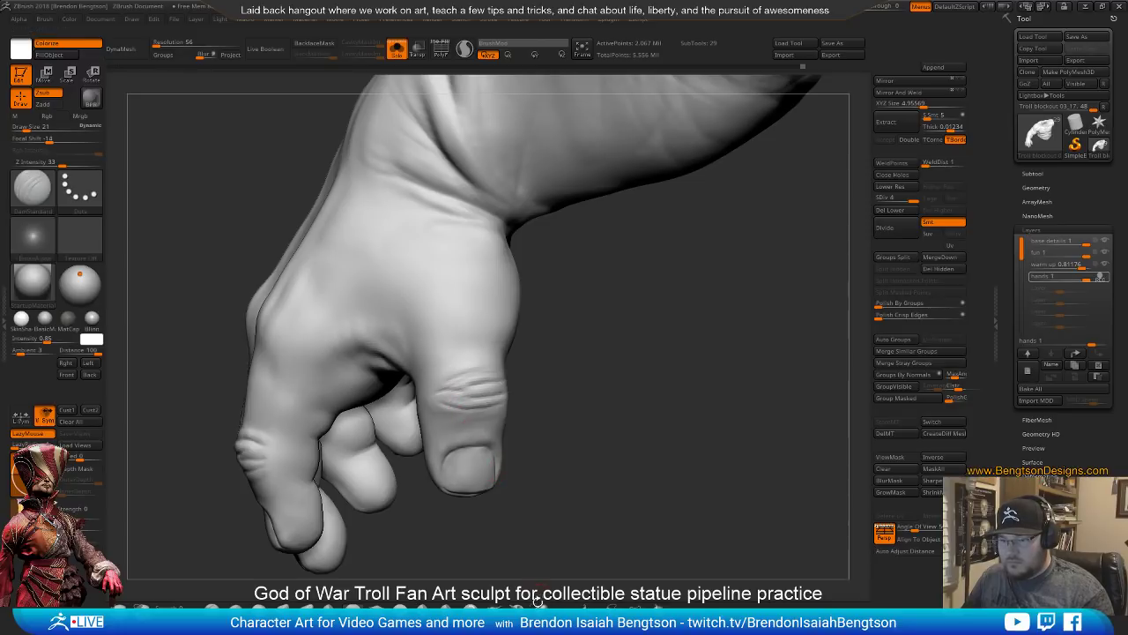
Swell the skin folds between the thumb's joint creases with the Inflate brush and open the subtool list
key(b)
key(i)
key(n)
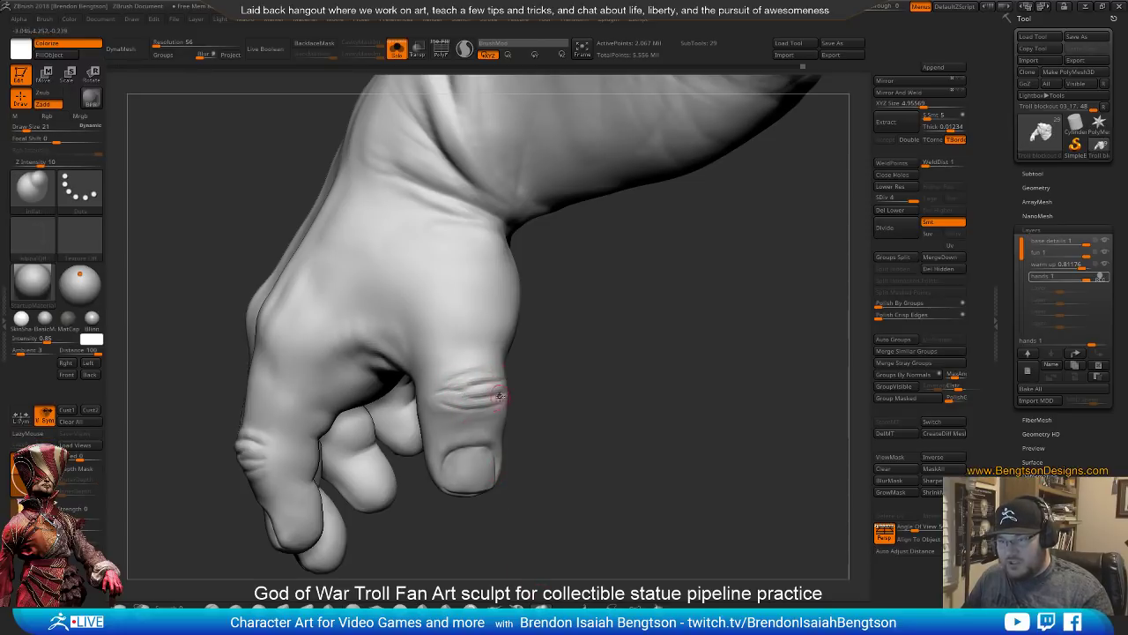
drag(455, 401, 439, 396)
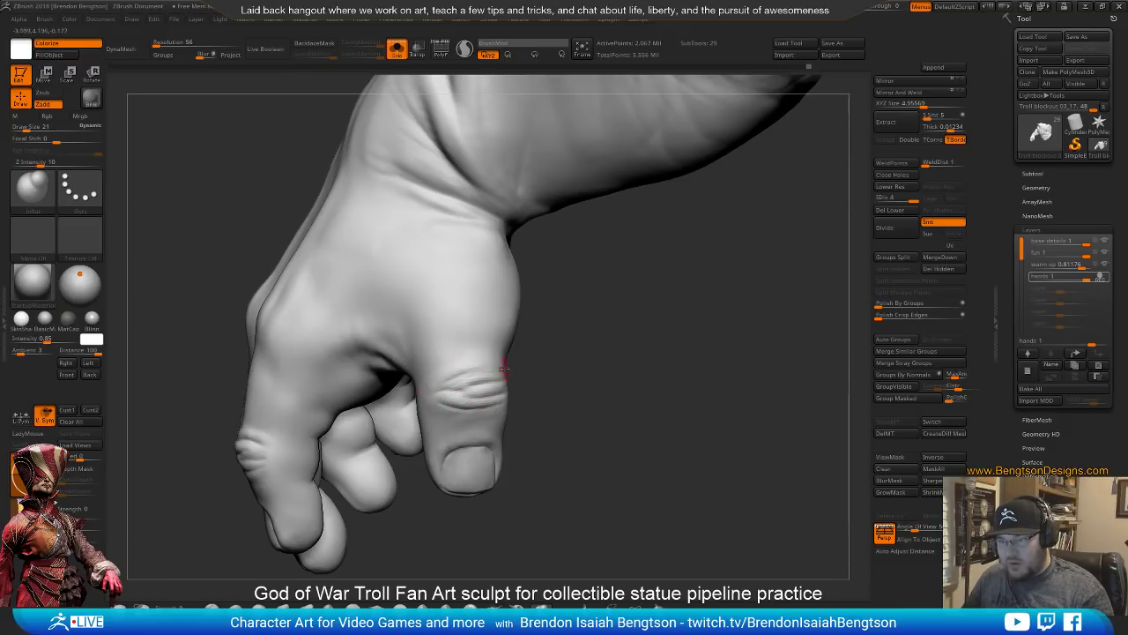
mouse_move(518, 455)
mouse_down()
mouse_move(560, 461)
mouse_move(536, 461)
mouse_move(543, 366)
mouse_move(538, 416)
mouse_move(582, 348)
mouse_up()
click(1031, 172)
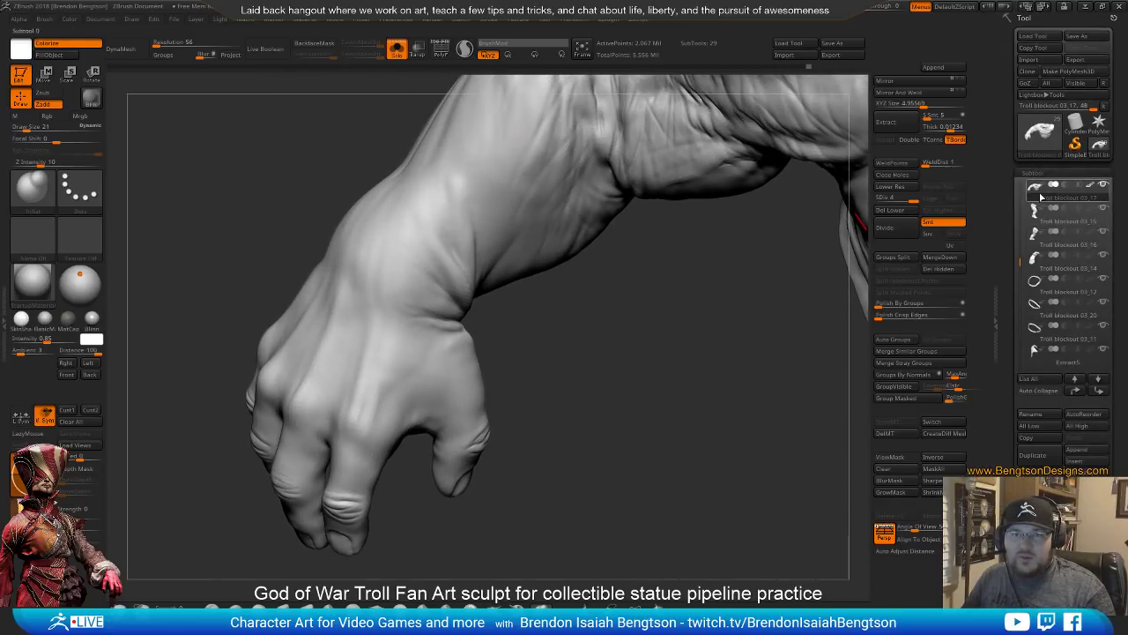
mouse_move(1040, 201)
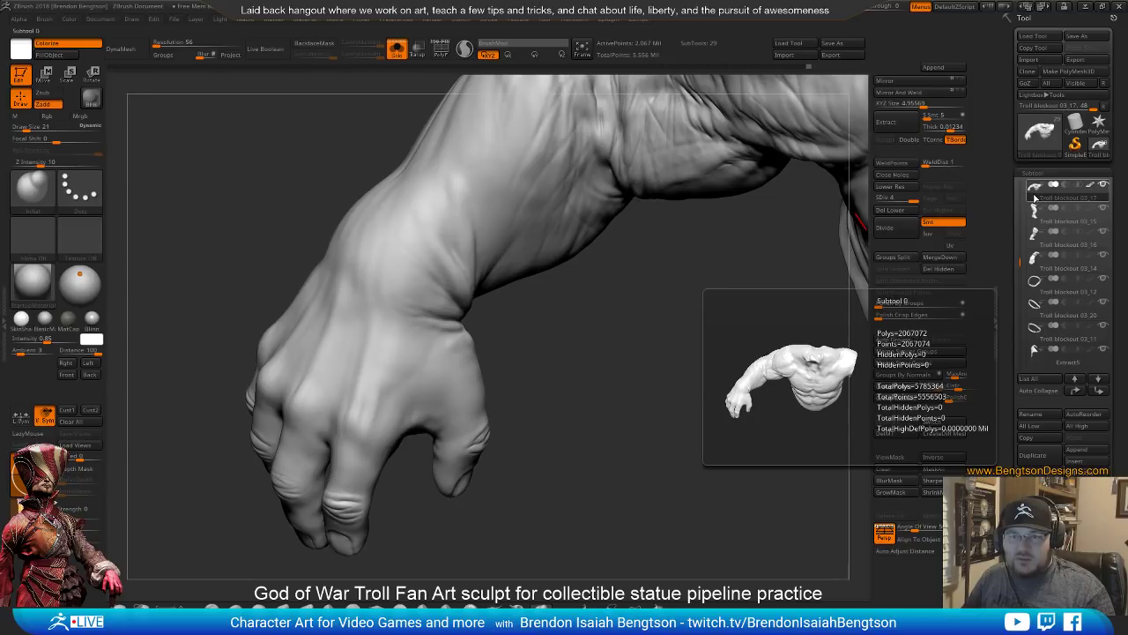
Carve a skin crease in the web between the thumb and index finger with Dam Standard at draw size 46
mouse_move(575, 501)
mouse_down()
mouse_move(624, 433)
mouse_move(617, 425)
mouse_up()
key(b)
key(d)
key(s)
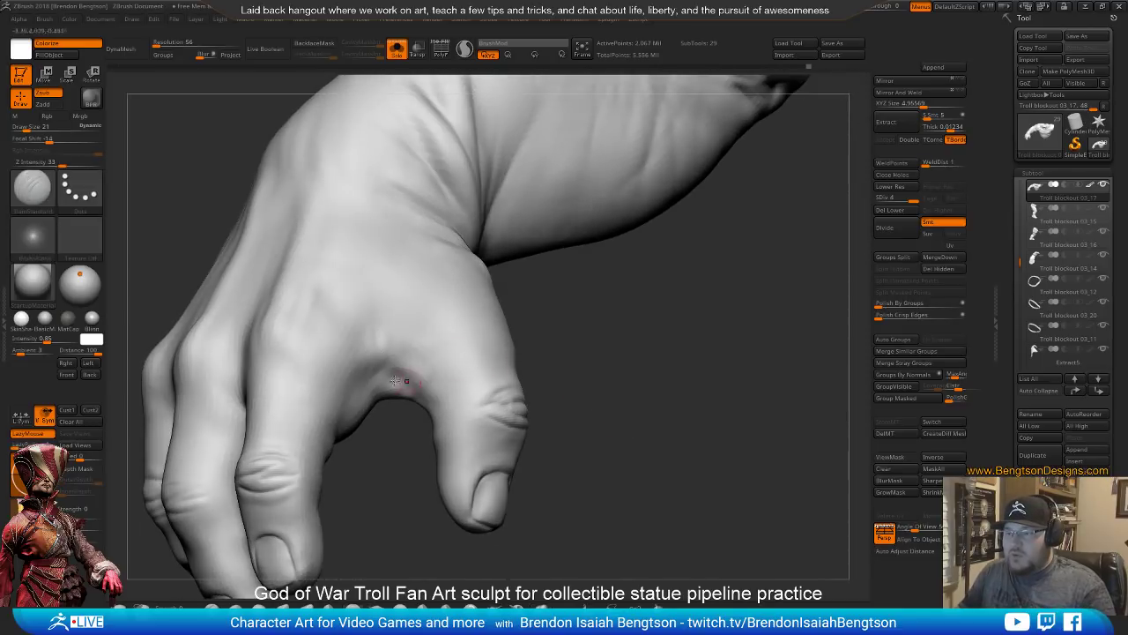
key(space)
drag(402, 364, 407, 365)
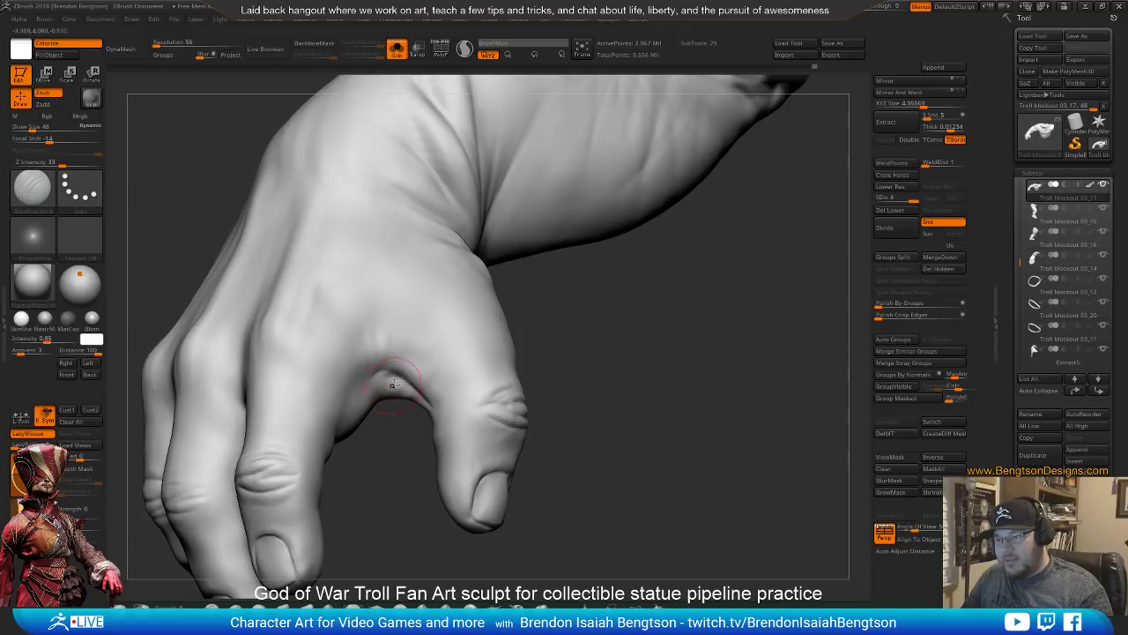
drag(586, 362, 697, 292)
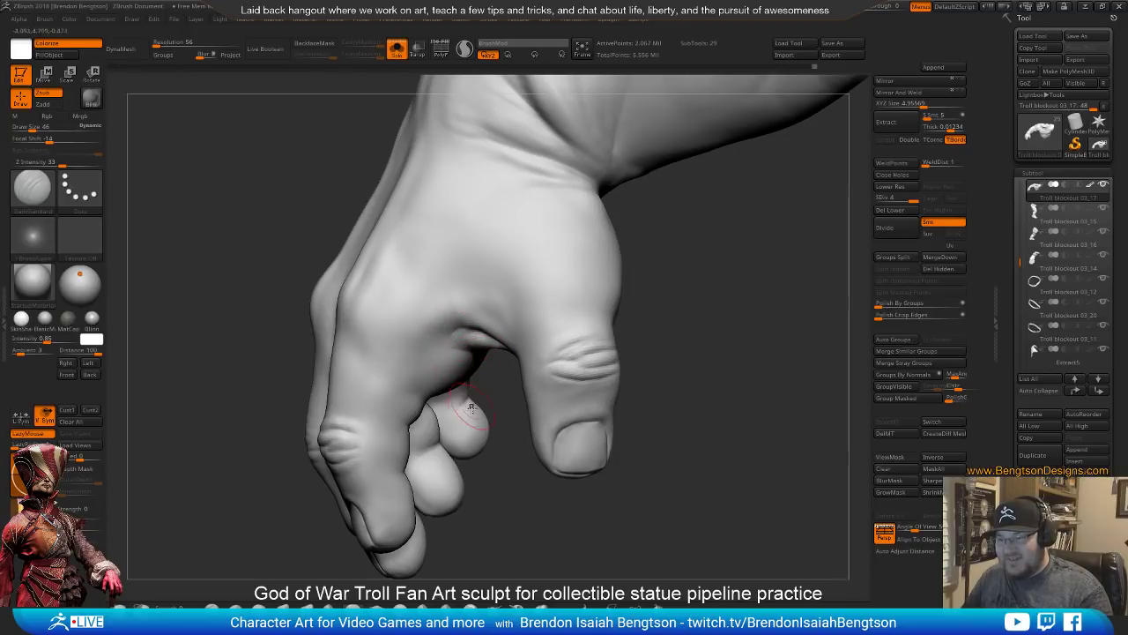
Sharpen the creases on the underside of the index finger with Dam Standard, reducing the draw size to 30
mouse_move(564, 520)
mouse_down()
mouse_move(498, 441)
mouse_move(433, 399)
mouse_up()
mouse_move(352, 362)
mouse_down()
mouse_move(340, 285)
mouse_move(327, 283)
mouse_move(335, 395)
mouse_up()
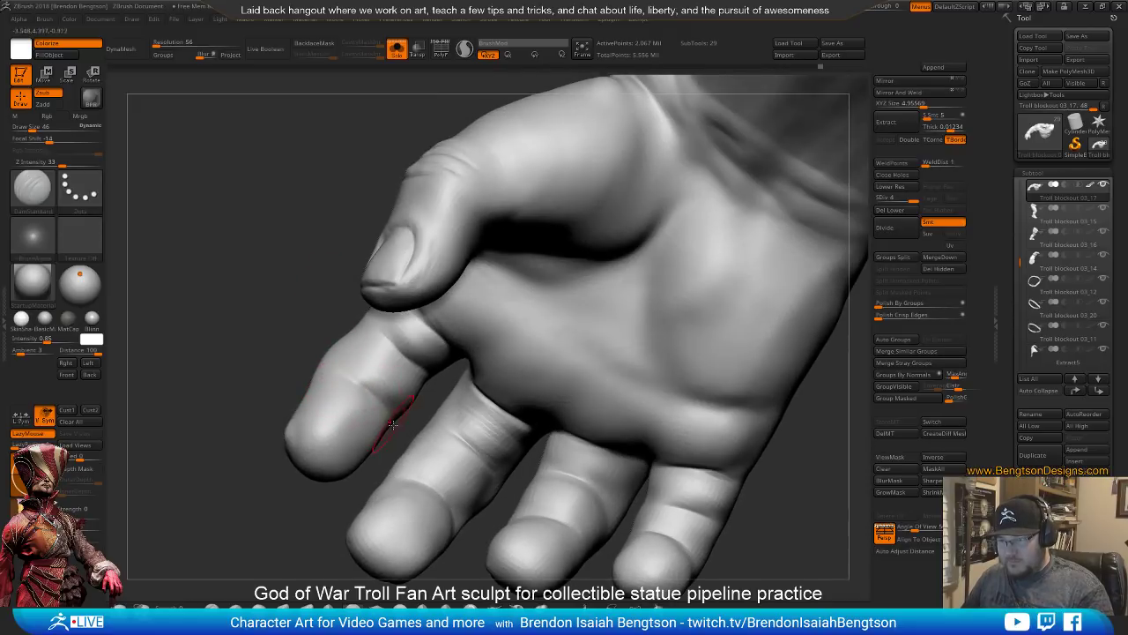
key(space)
drag(435, 265, 431, 259)
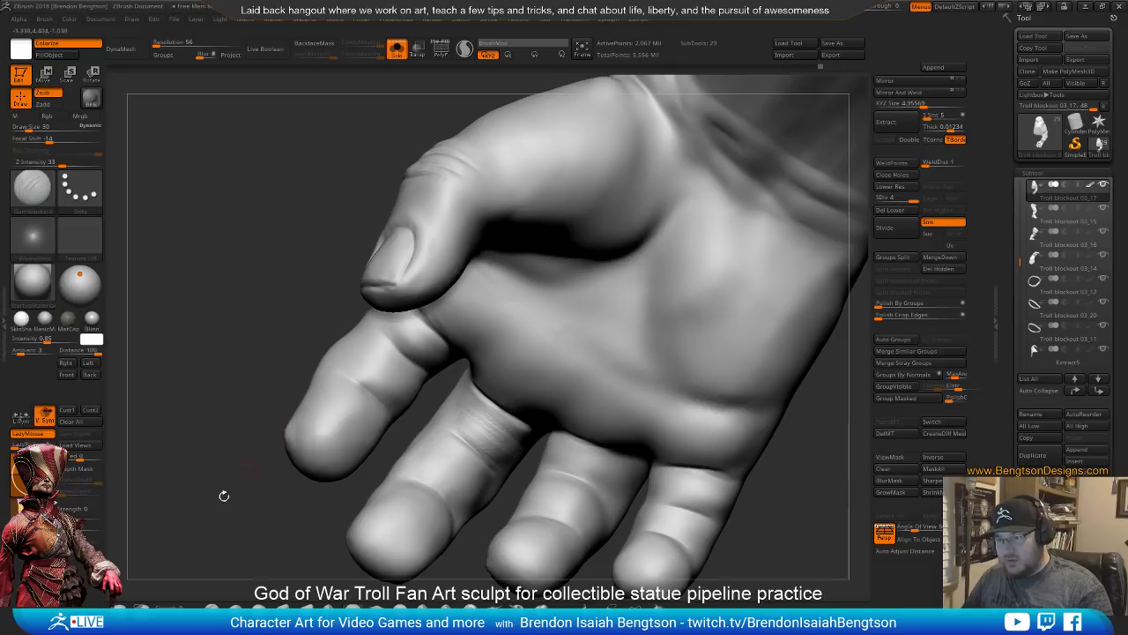
mouse_move(221, 496)
mouse_down()
mouse_move(530, 244)
mouse_move(355, 410)
mouse_move(453, 373)
mouse_move(455, 450)
mouse_move(506, 431)
mouse_move(493, 456)
mouse_move(514, 460)
mouse_move(483, 497)
mouse_move(493, 455)
mouse_up()
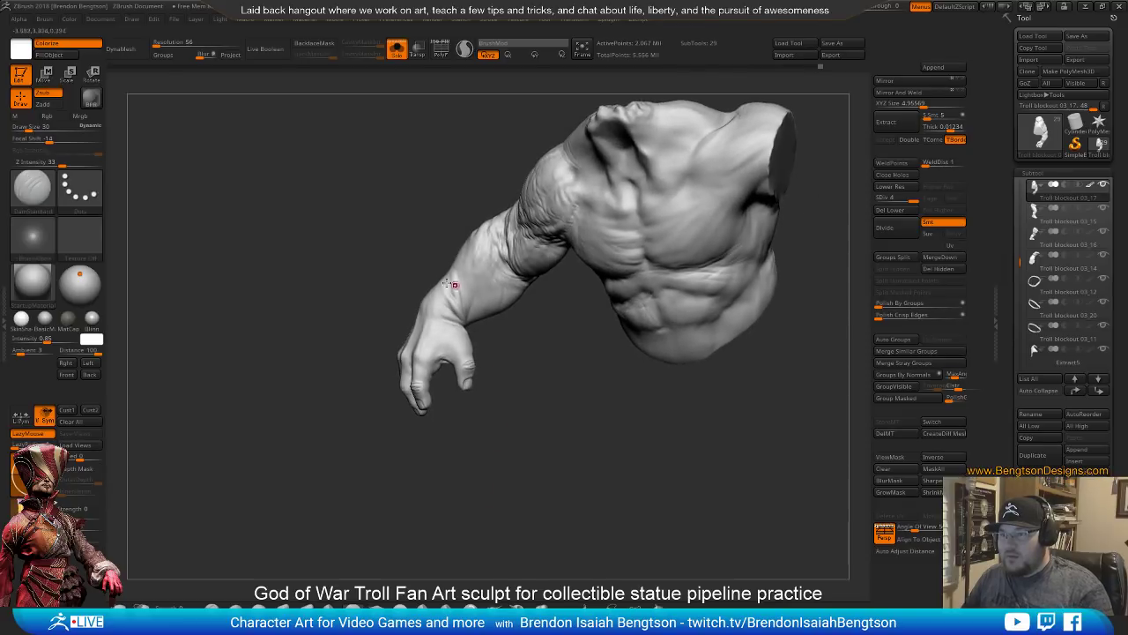
Try to isolate the hand with rectangle and lasso visibility selections, and show the whole mesh again
ctrl+alt+shift+drag(485, 408, 293, 395)
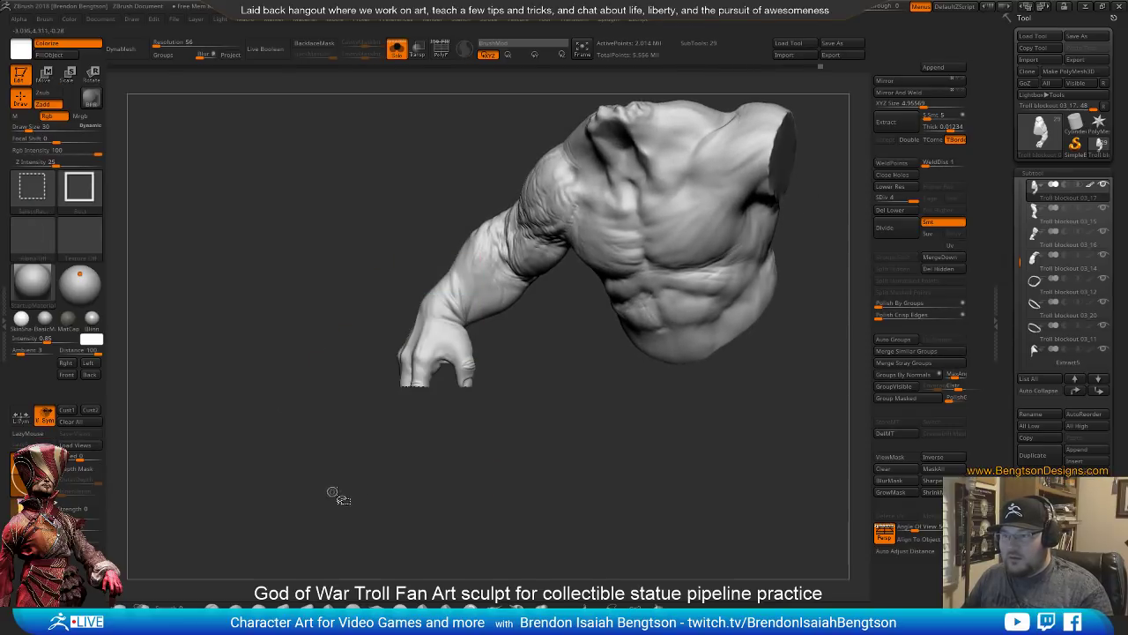
ctrl+shift+click(640, 468)
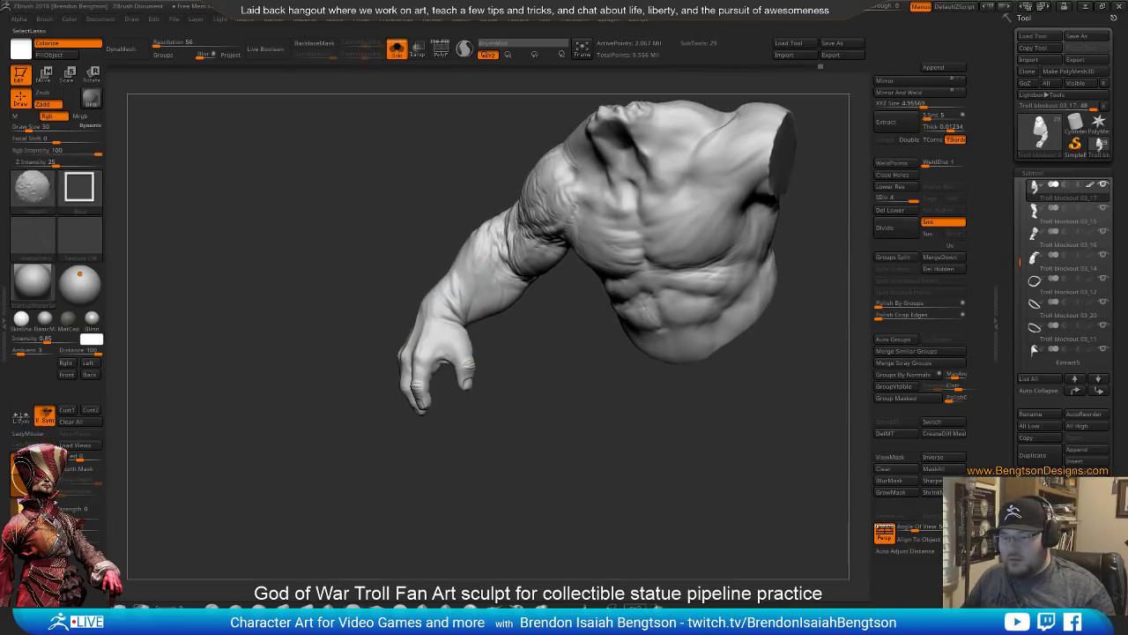
ctrl+shift+click(635, 608)
mouse_move(478, 454)
ctrl+alt+shift+mouse_down()
mouse_move(489, 346)
mouse_move(326, 292)
ctrl+alt+shift+mouse_up()
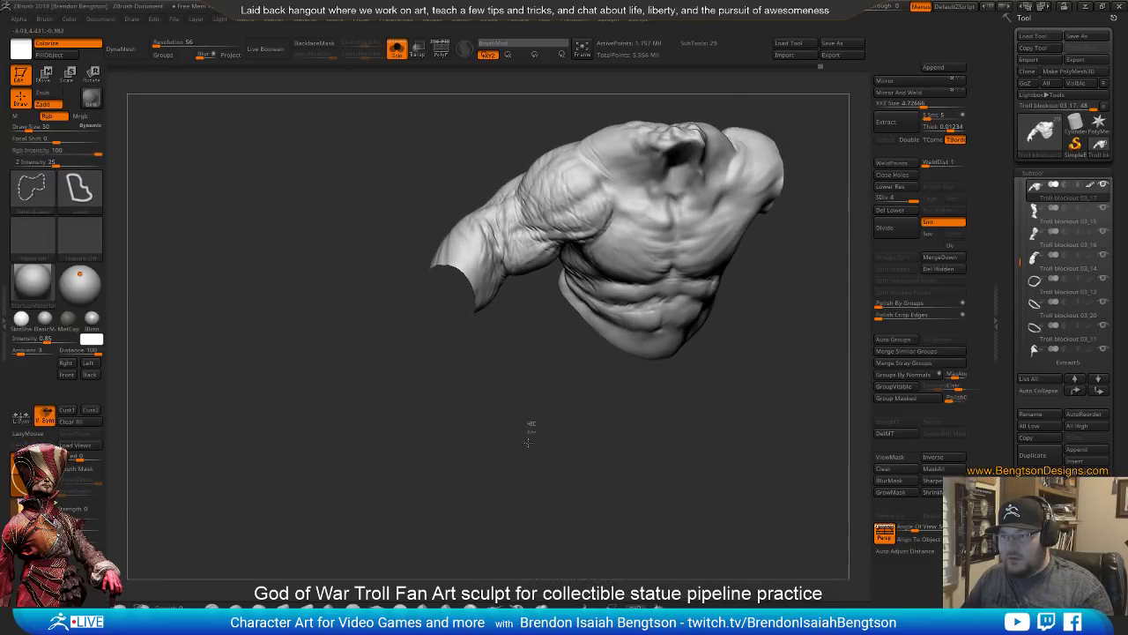
mouse_move(529, 428)
ctrl+shift+mouse_down()
mouse_move(509, 454)
mouse_move(476, 449)
ctrl+shift+mouse_up()
mouse_move(527, 454)
mouse_down()
mouse_move(543, 467)
mouse_move(483, 464)
mouse_move(514, 398)
mouse_move(531, 419)
mouse_move(529, 368)
mouse_up()
ctrl+shift+click(525, 410)
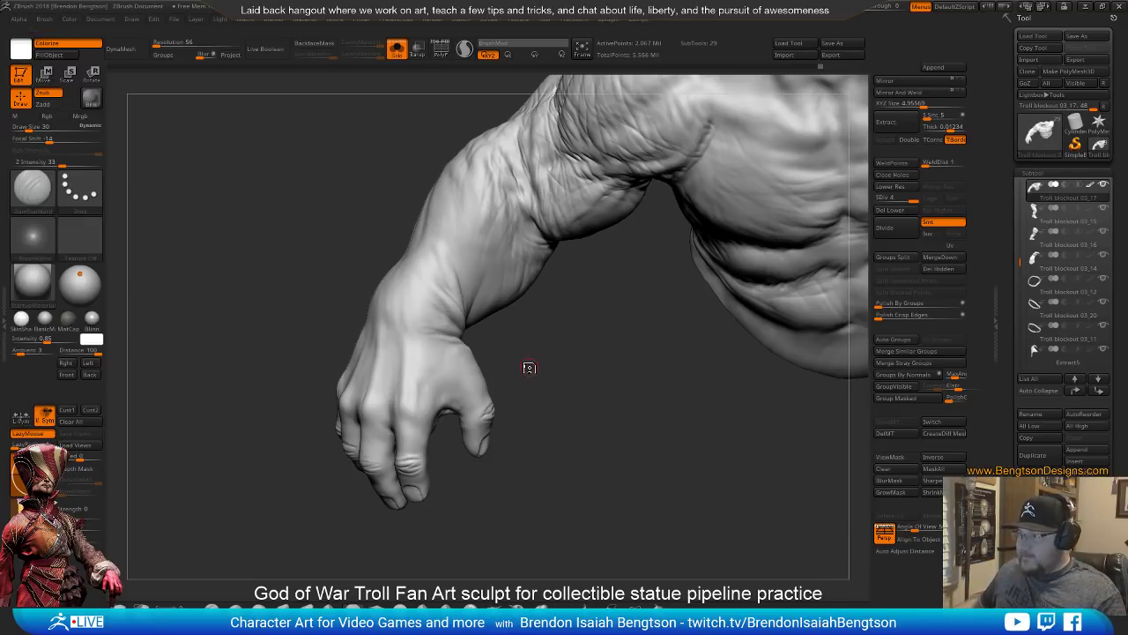
Reshape the index finger around its base and middle joint with the Move Topological brush at draw size 58
mouse_move(577, 390)
mouse_down()
mouse_move(582, 404)
mouse_move(576, 380)
mouse_up()
key(b)
key(m)
key(t)
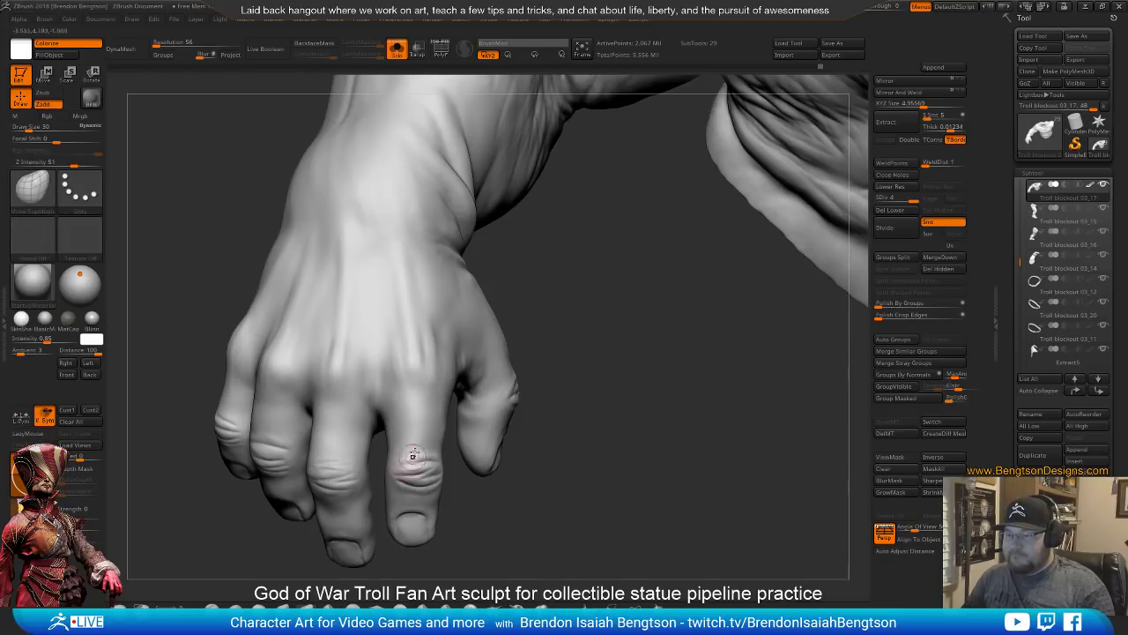
key(space)
drag(414, 442, 434, 450)
key(space)
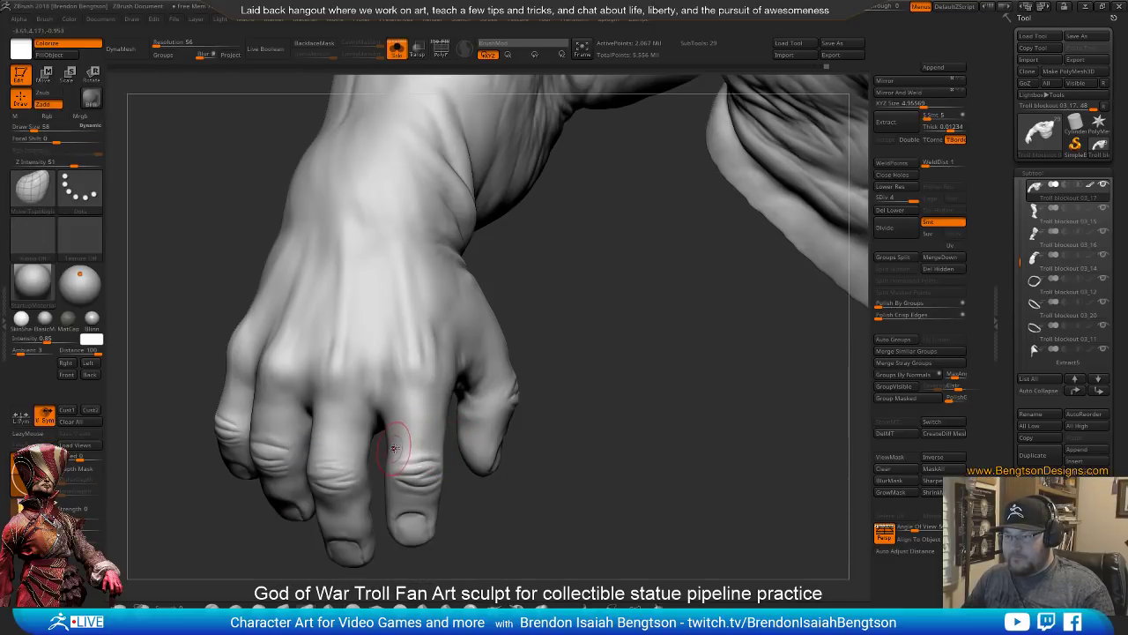
drag(486, 514, 439, 491)
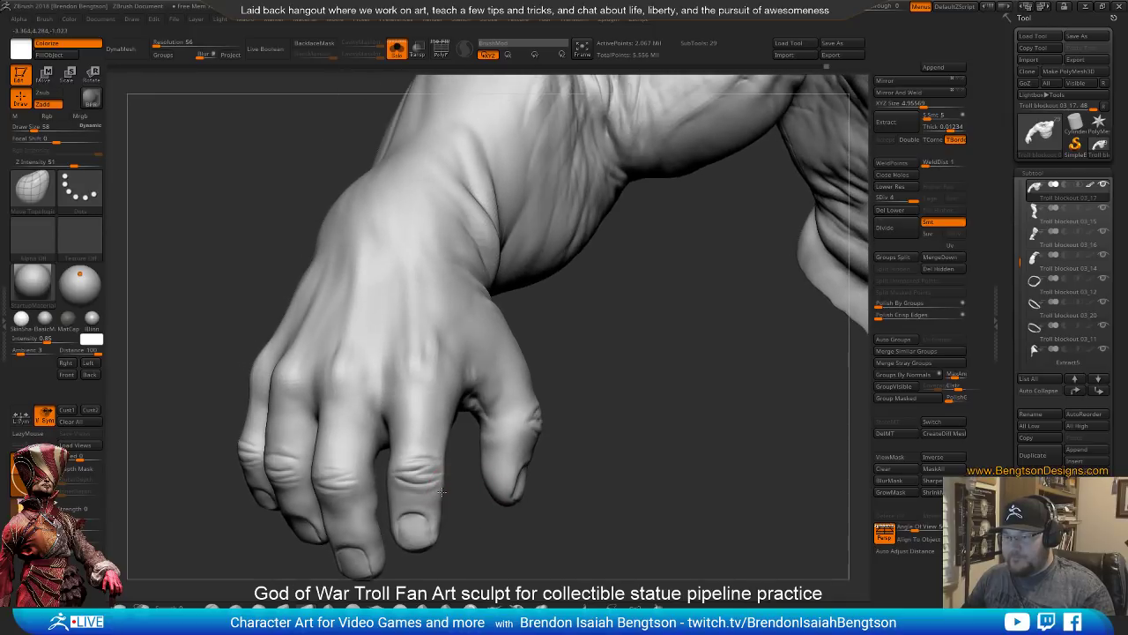
Adjust the shape of the fingertips with the Move Topological brush at draw size 34
mouse_move(473, 552)
mouse_down()
mouse_move(447, 436)
mouse_move(386, 455)
mouse_move(384, 445)
mouse_up()
key(space)
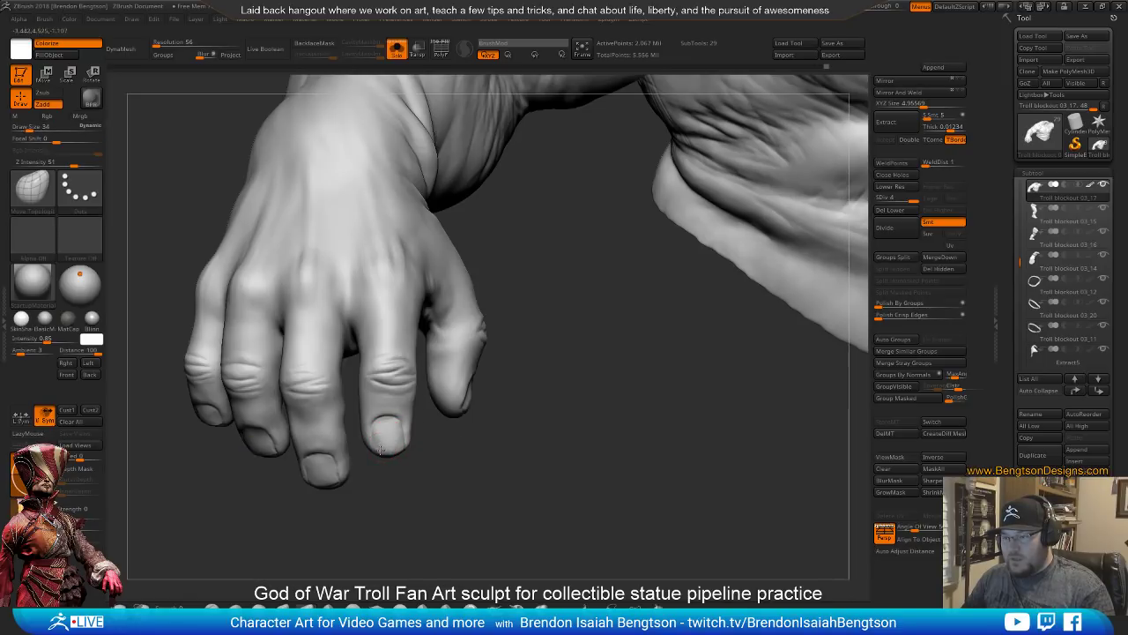
alt+drag(394, 521, 367, 408)
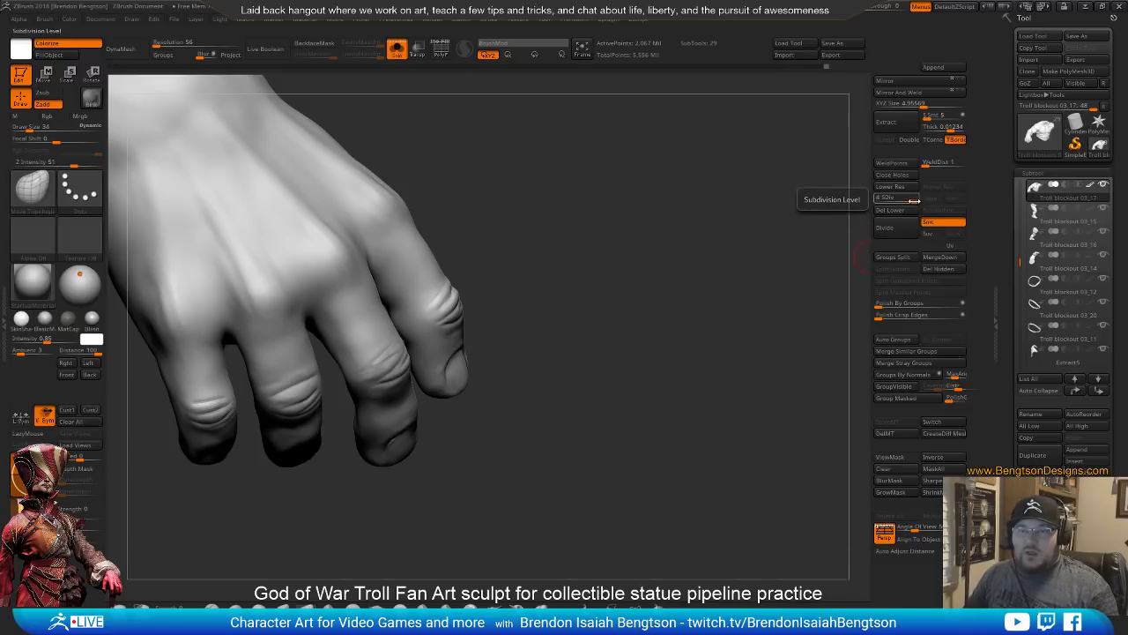
Deepen the crease between the little and ring fingers with Dam Standard at draw size 34
drag(715, 380, 659, 443)
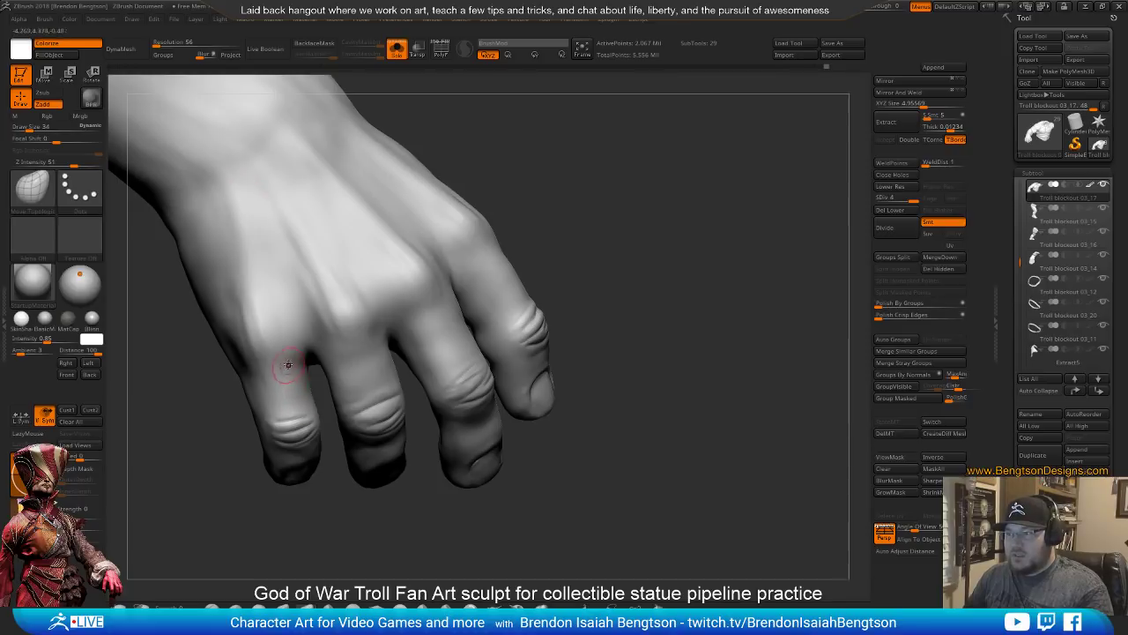
key(b)
key(d)
key(s)
drag(244, 192, 309, 374)
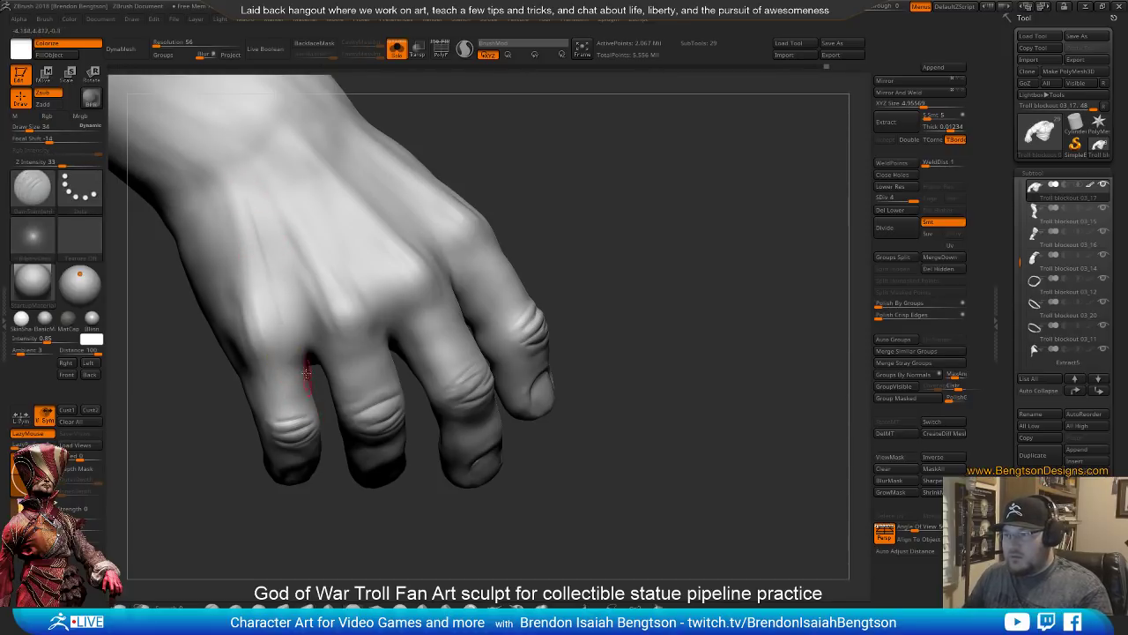
mouse_move(484, 123)
alt+mouse_down()
mouse_move(617, 267)
mouse_move(635, 252)
mouse_move(626, 173)
mouse_move(573, 183)
alt+mouse_up()
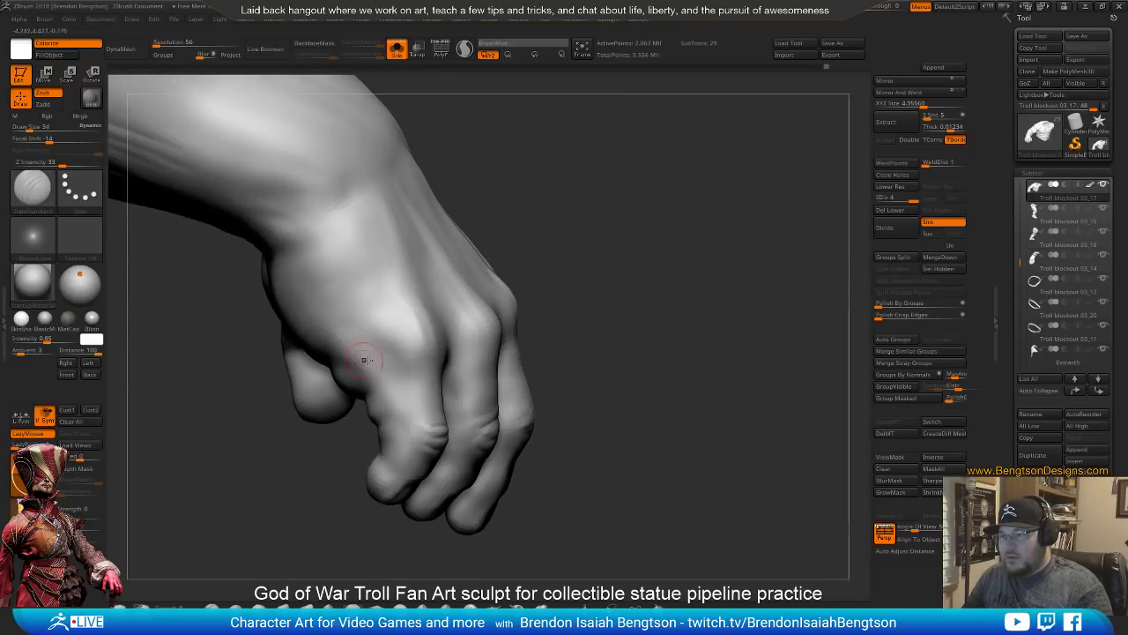
Try carving the main crease across the palm from the little finger's side with Dam Standard at draw size 34
mouse_move(554, 226)
mouse_down()
mouse_move(537, 272)
mouse_move(549, 272)
mouse_move(571, 228)
mouse_move(476, 260)
mouse_move(371, 319)
mouse_move(308, 376)
mouse_up()
mouse_move(396, 295)
mouse_down()
mouse_move(346, 341)
mouse_move(239, 395)
mouse_up()
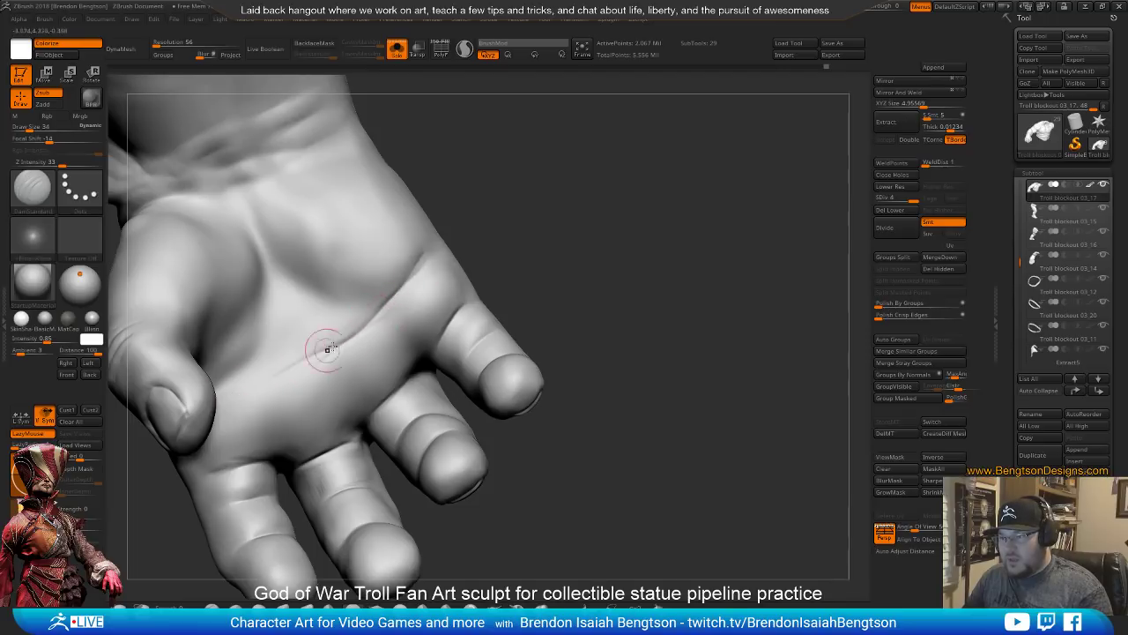
drag(328, 349, 219, 381)
drag(499, 229, 562, 232)
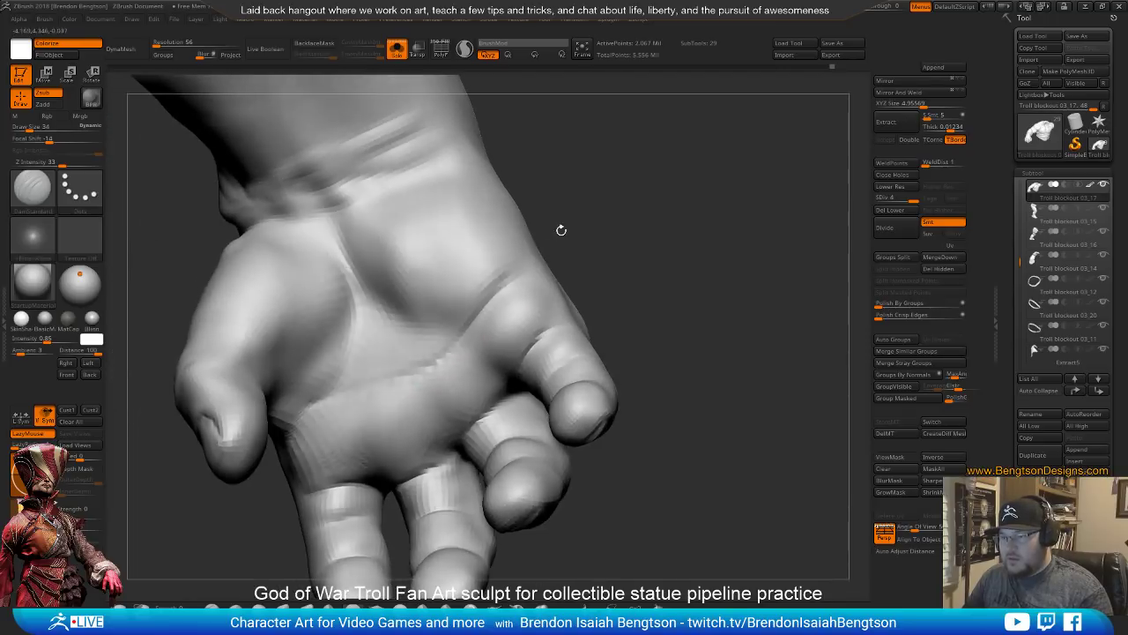
Try adding short branching creases below the index finger and a curved crease around the base of the thumb
drag(397, 370, 340, 433)
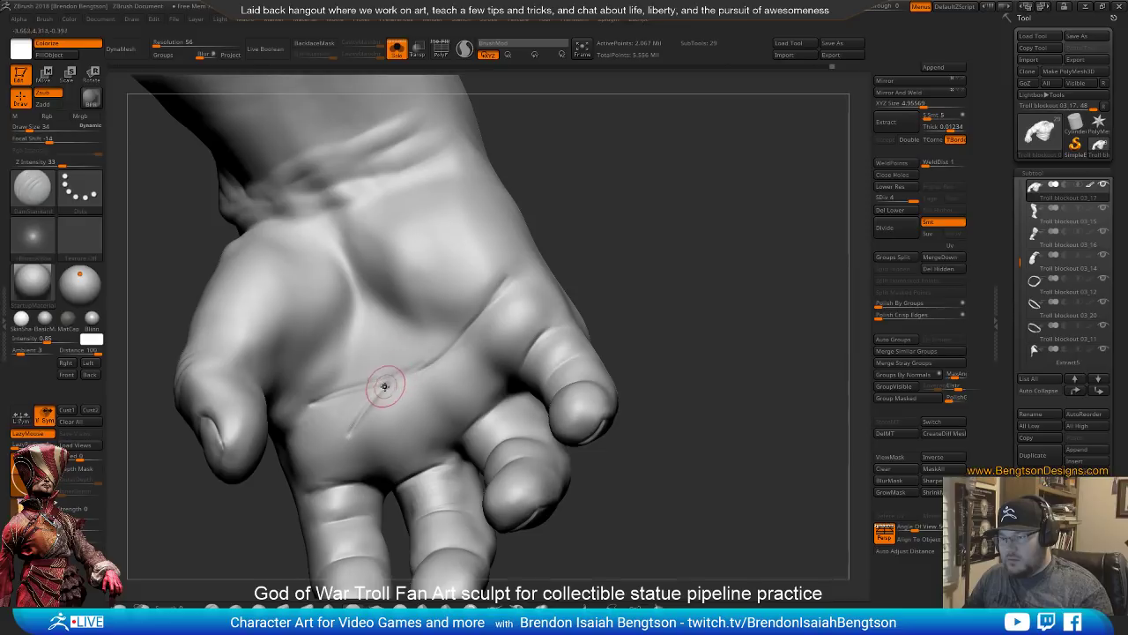
drag(371, 392, 348, 445)
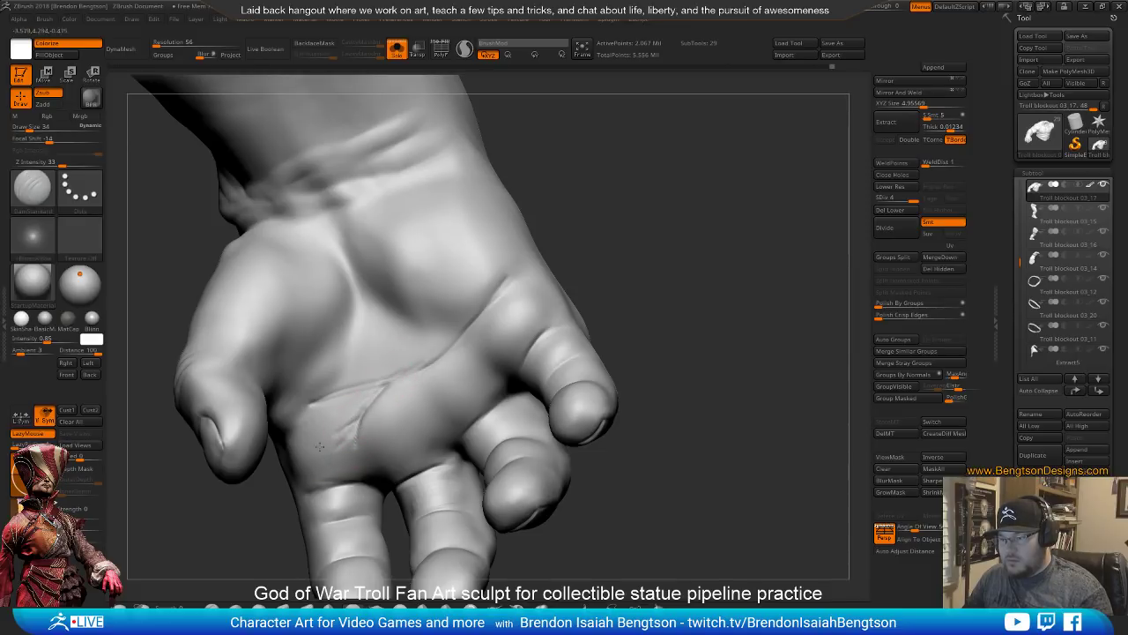
alt+right_drag(438, 207, 491, 272)
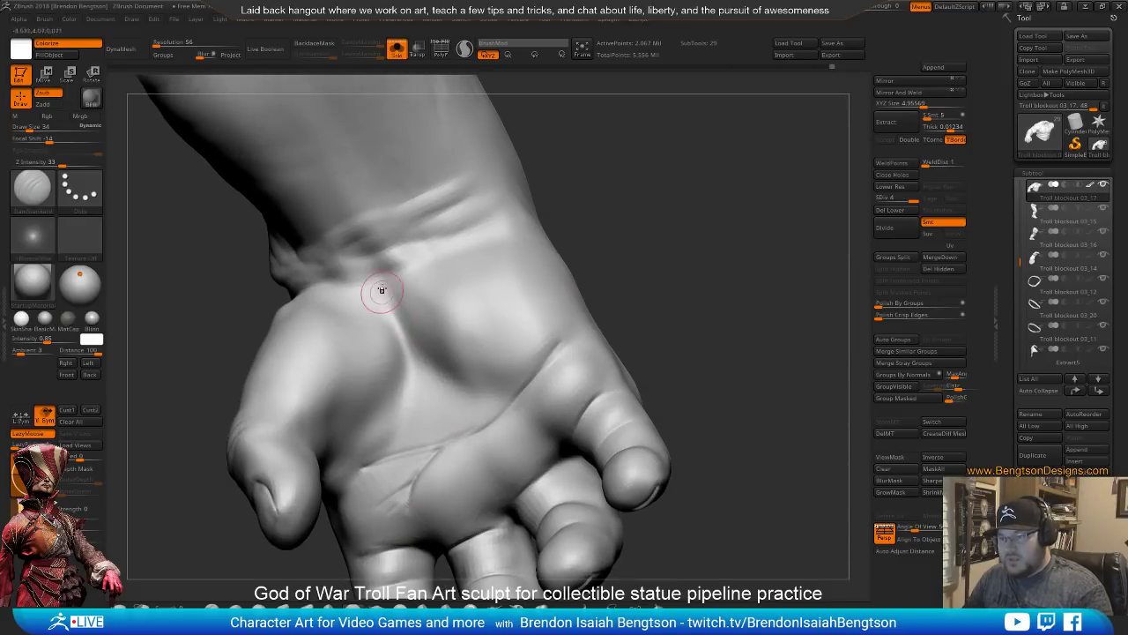
mouse_move(385, 294)
mouse_down()
mouse_move(421, 363)
mouse_move(485, 424)
mouse_up()
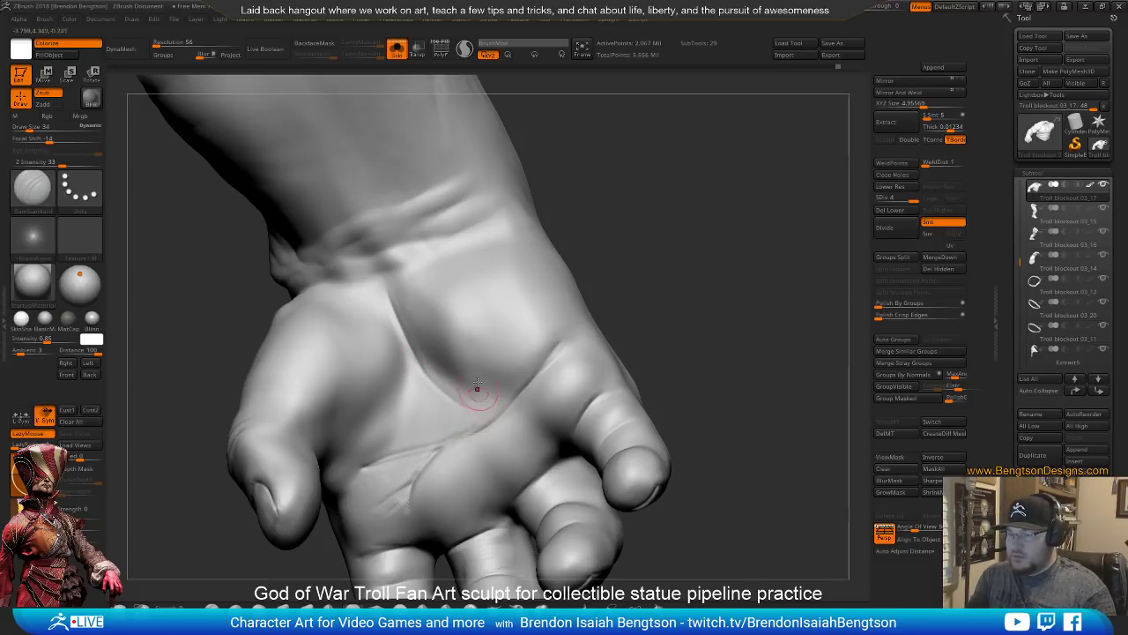
Clear the trial creases from the palm and save the project
mouse_move(664, 283)
mouse_down()
mouse_move(670, 291)
mouse_move(661, 271)
mouse_move(635, 291)
mouse_move(655, 265)
mouse_up()
key(b)
key(c)
key(b)
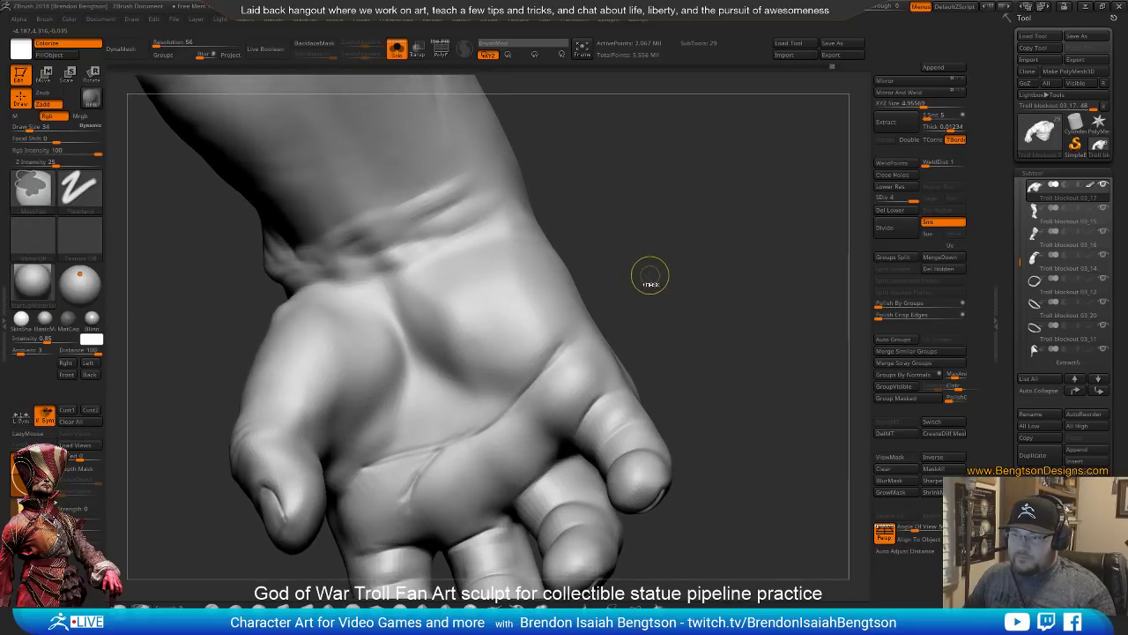
key(b)
key(s)
key(t)
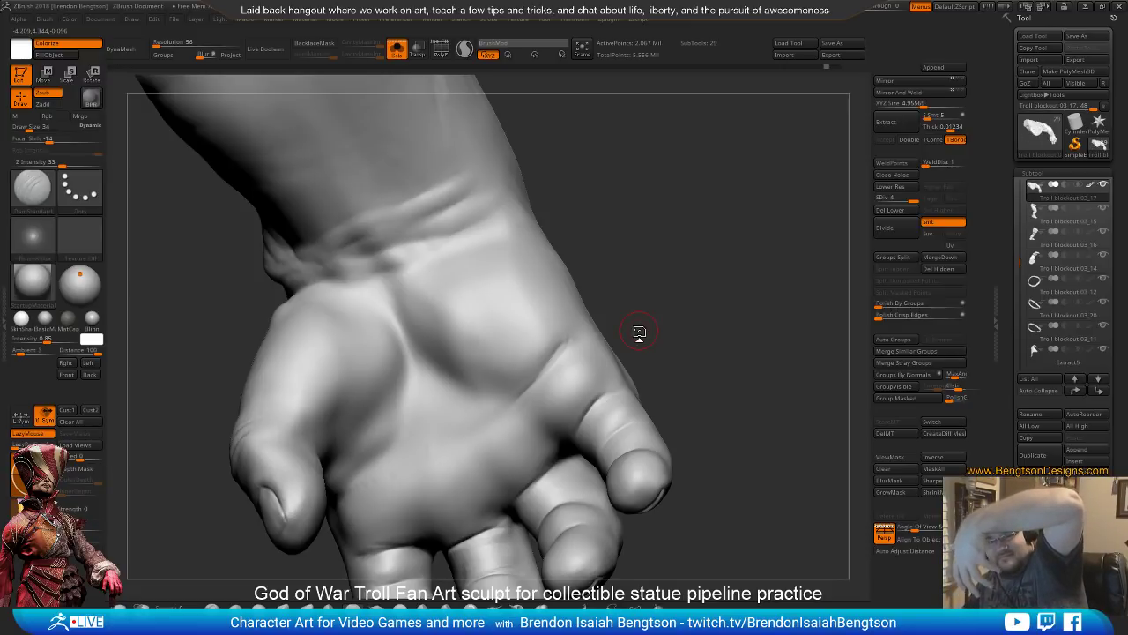
key(ctrl+s)
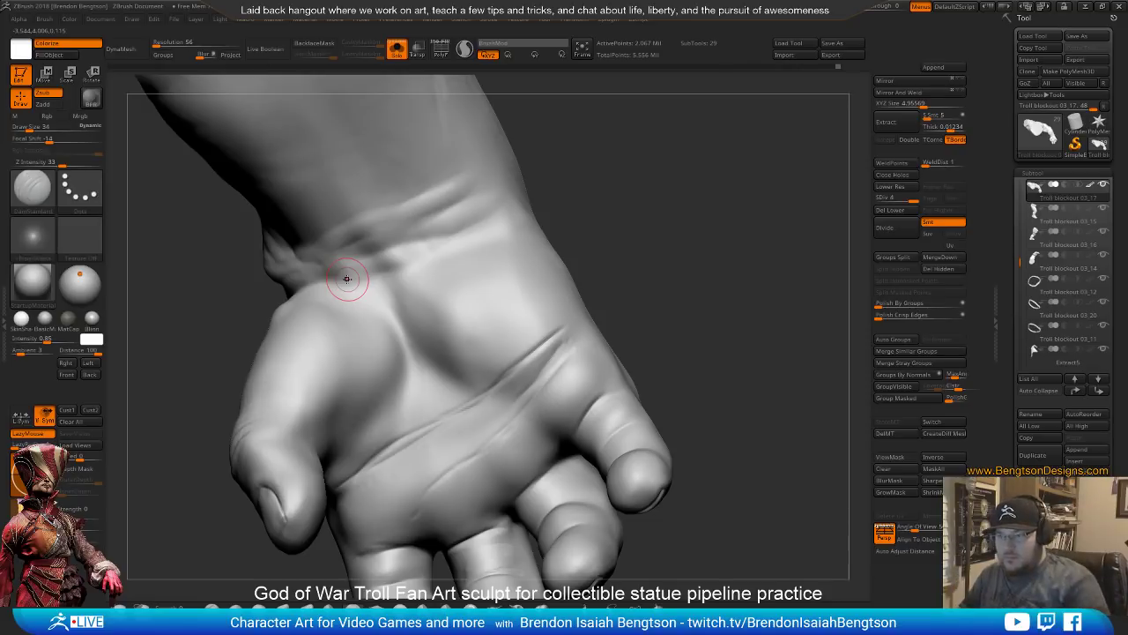
Carve a curved crease around the thumb's base and another from the wrist to the main palm crease with Dam Standard at draw size 34
mouse_move(384, 302)
mouse_down()
mouse_move(404, 408)
mouse_move(393, 449)
mouse_up()
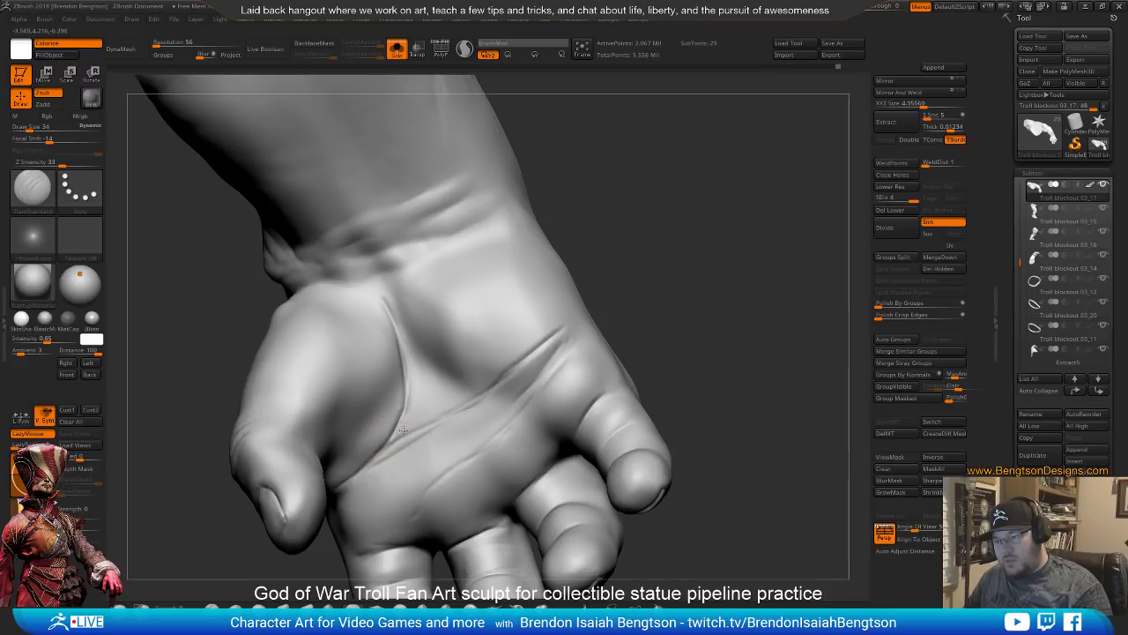
drag(391, 297, 433, 390)
drag(391, 297, 436, 370)
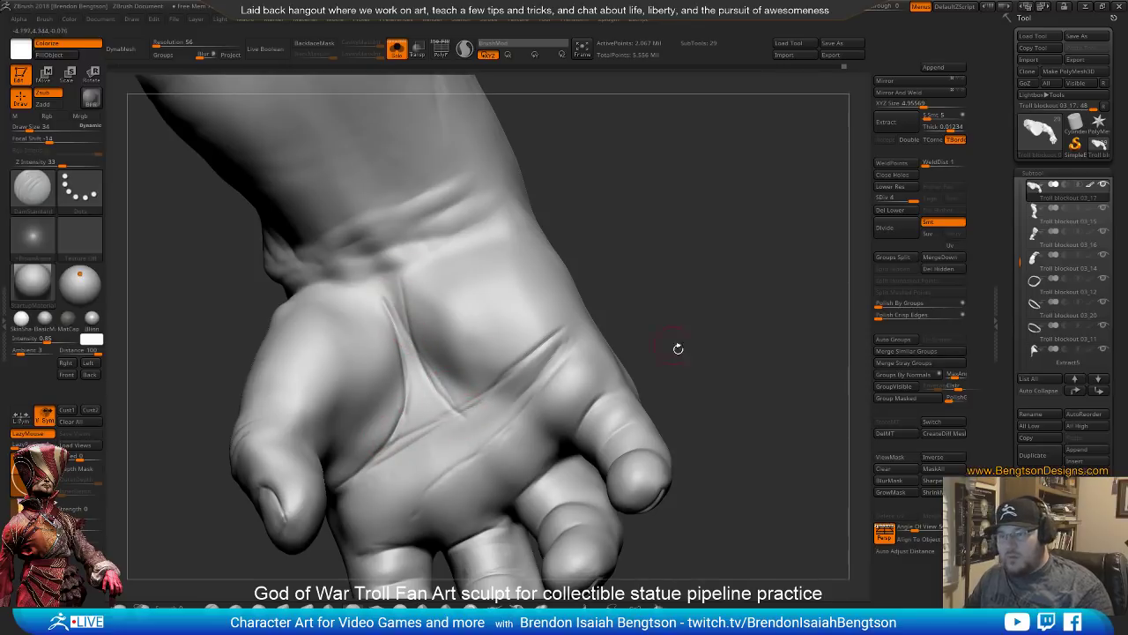
Switch to ClayBuildup at draw size 55 and lower the hand to subdivision level 3
drag(678, 349, 678, 195)
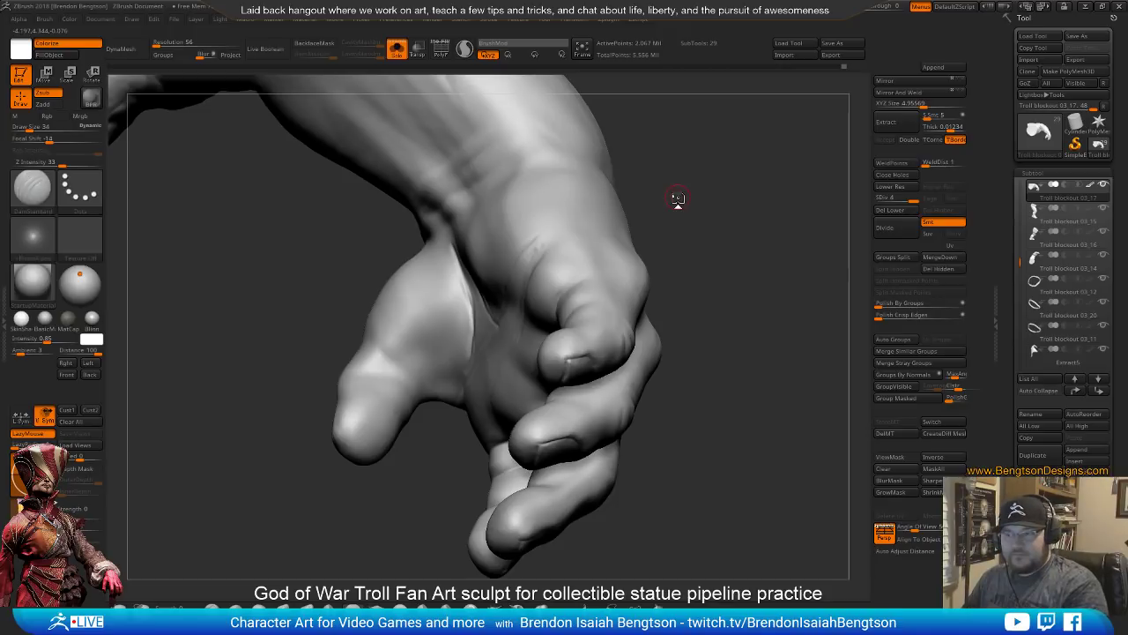
drag(728, 212, 774, 273)
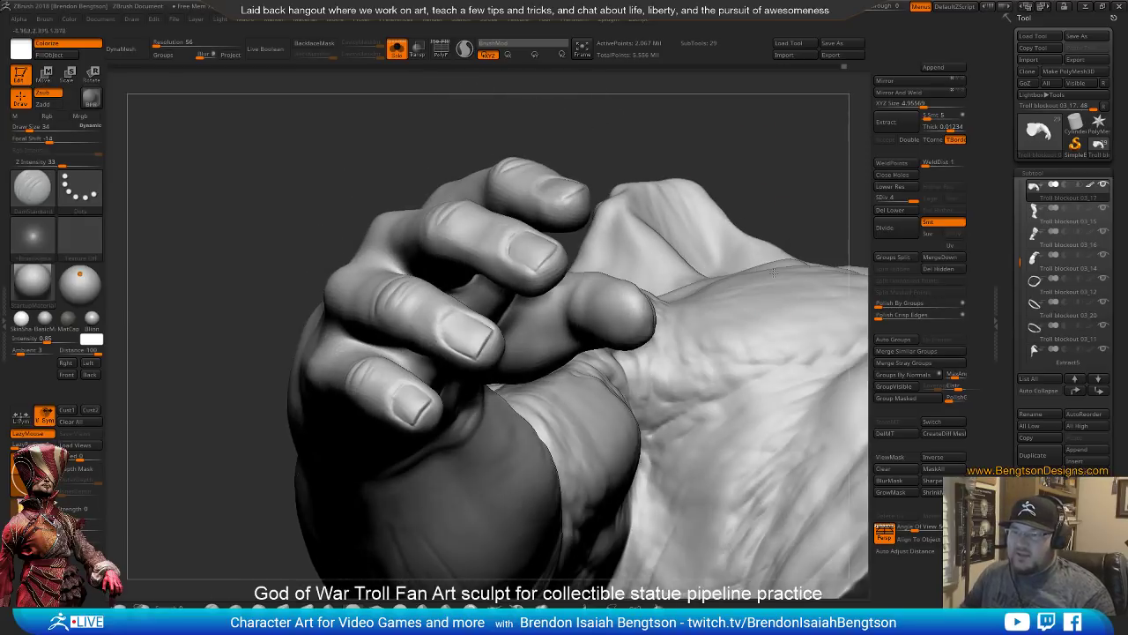
drag(757, 141, 667, 100)
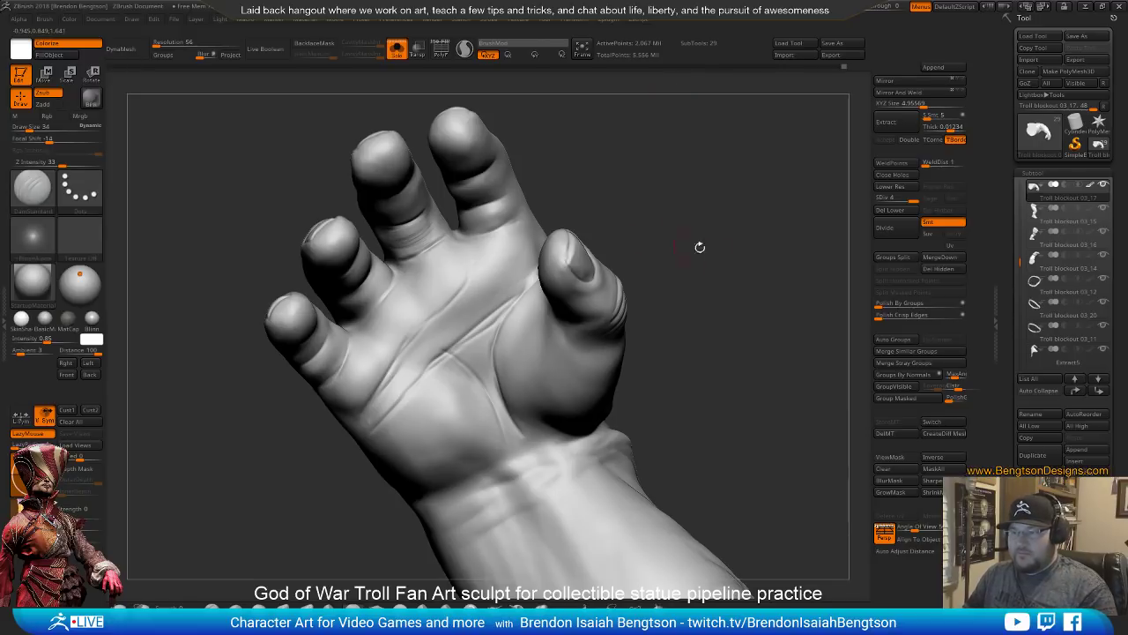
drag(739, 280, 722, 267)
key(b)
key(c)
key(b)
key(space)
drag(443, 306, 450, 307)
mouse_move(670, 208)
mouse_down()
mouse_move(631, 186)
mouse_move(422, 333)
mouse_up()
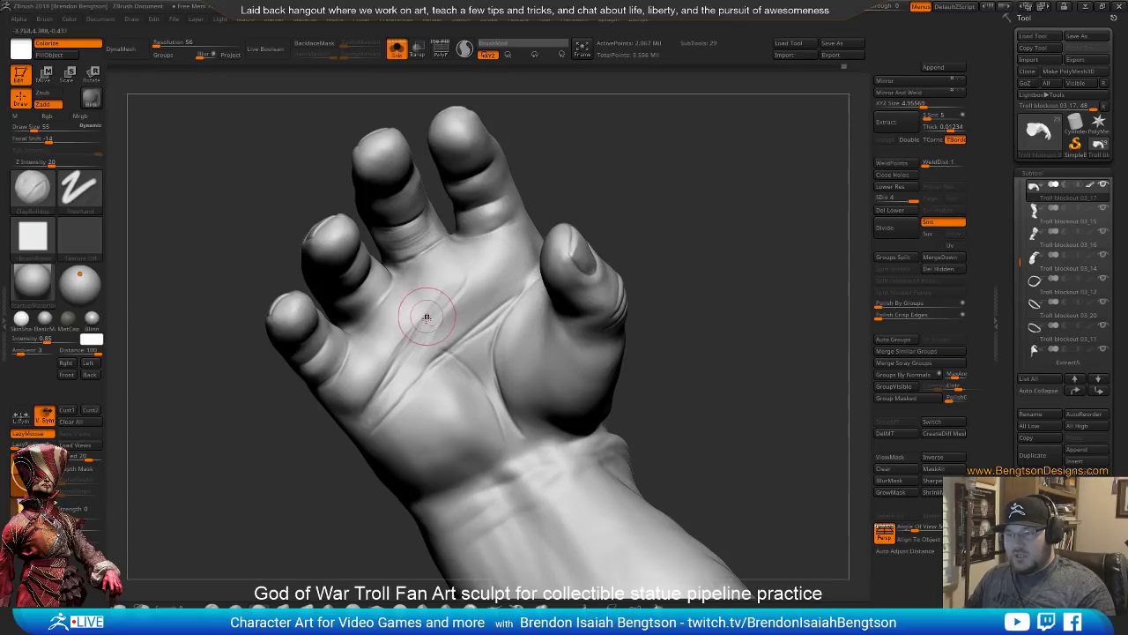
mouse_move(889, 198)
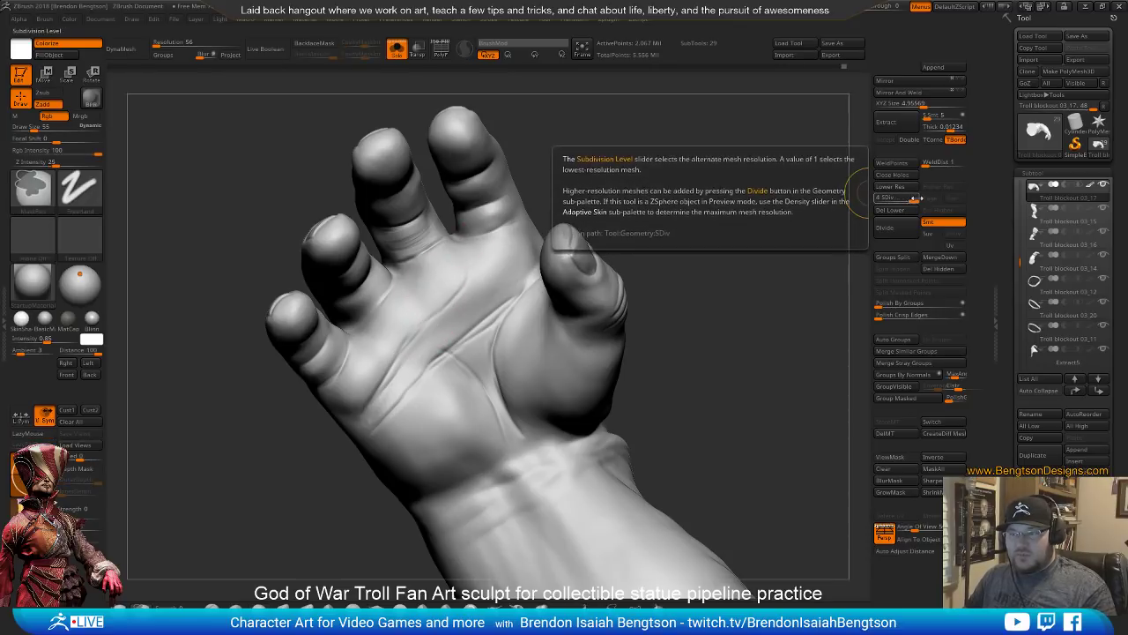
click(896, 187)
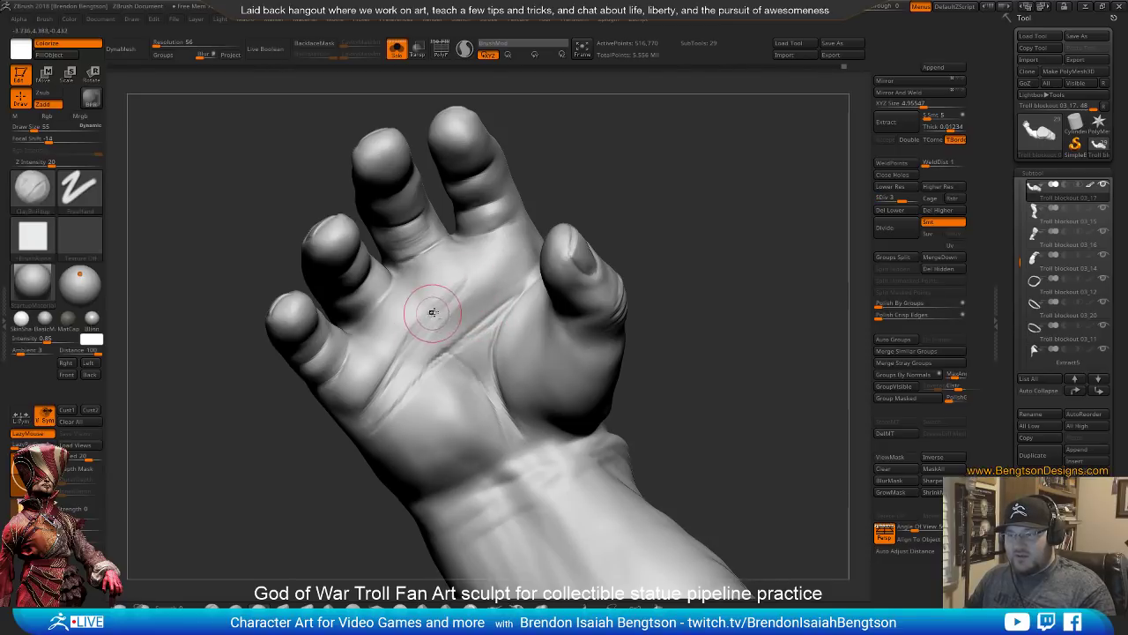
Build up fleshy folds along the two diagonal palm creases with ClayBuildup at draw sizes 37 and 49
key(space)
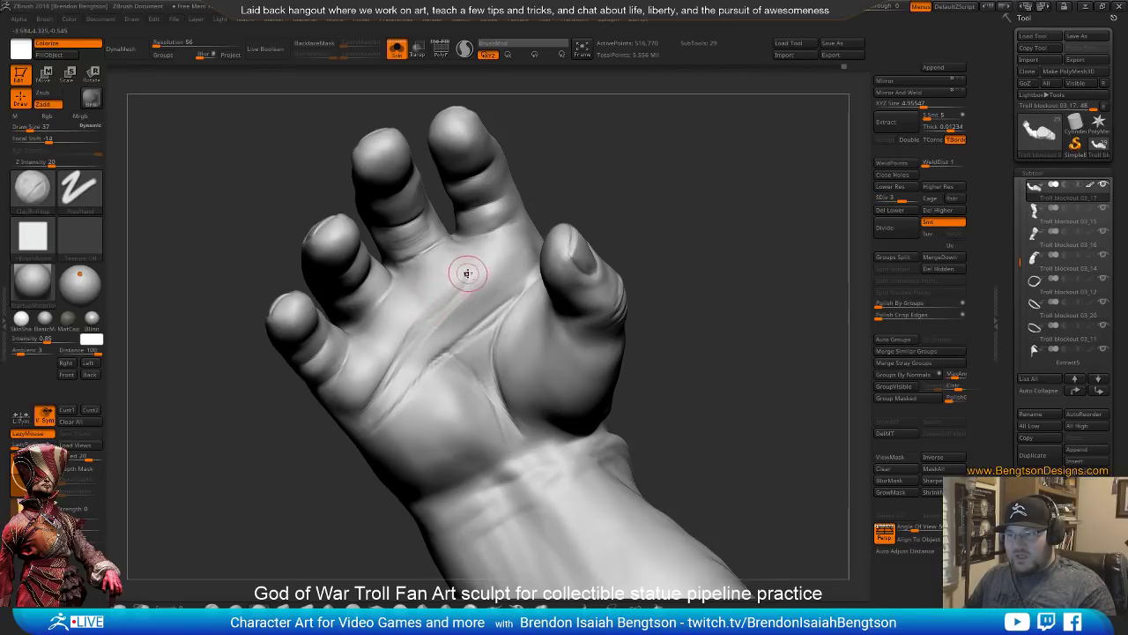
drag(467, 273, 385, 386)
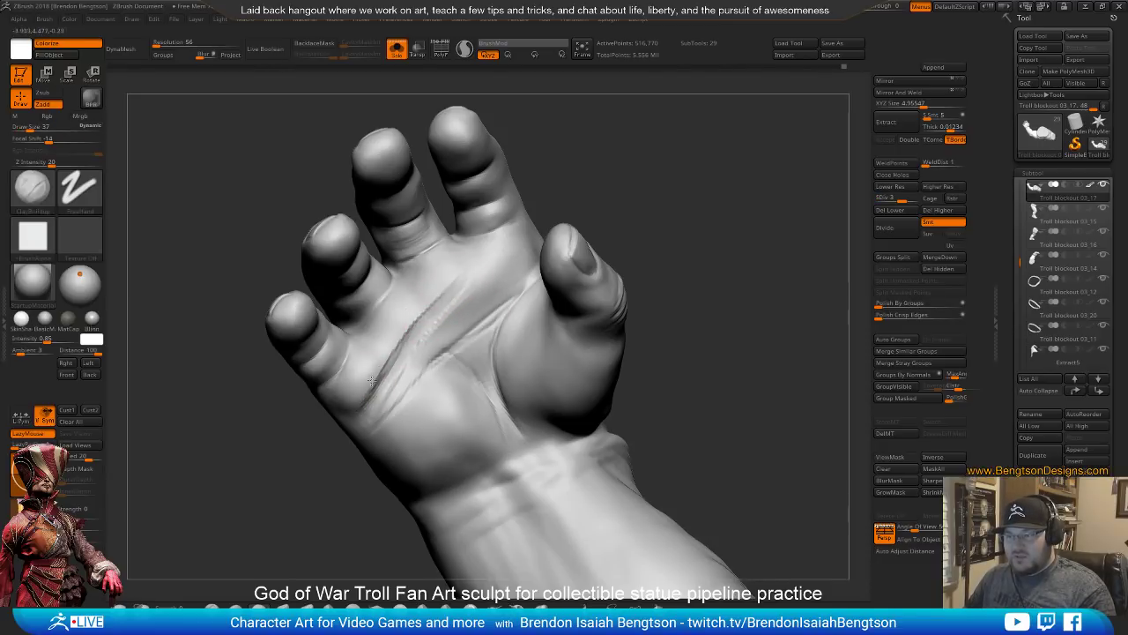
key(space)
drag(394, 343, 395, 344)
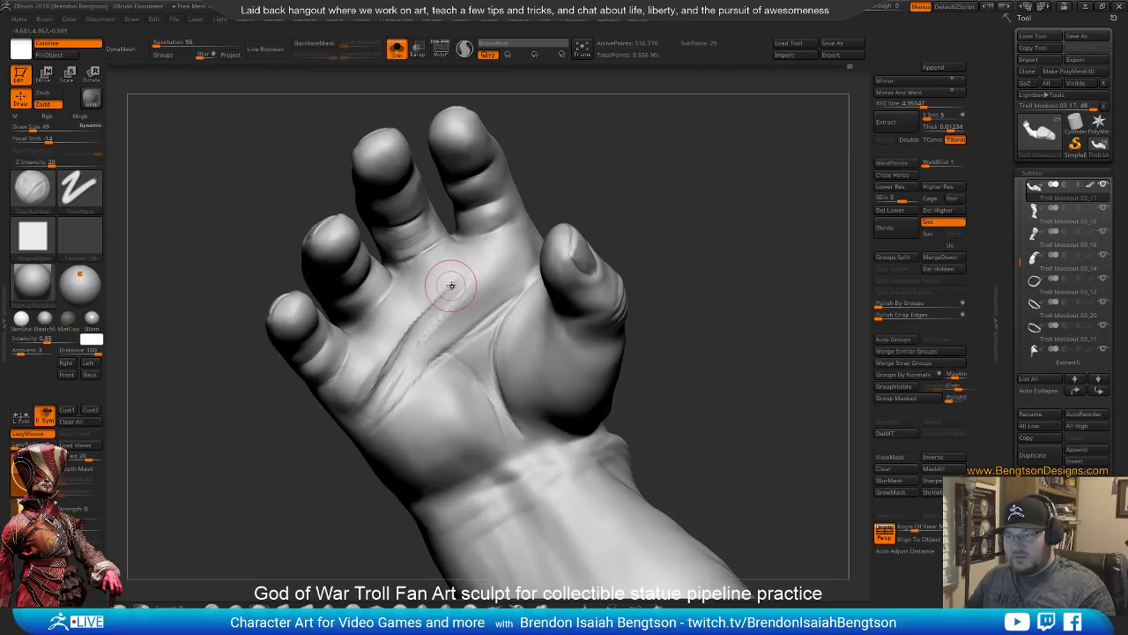
drag(463, 275, 406, 356)
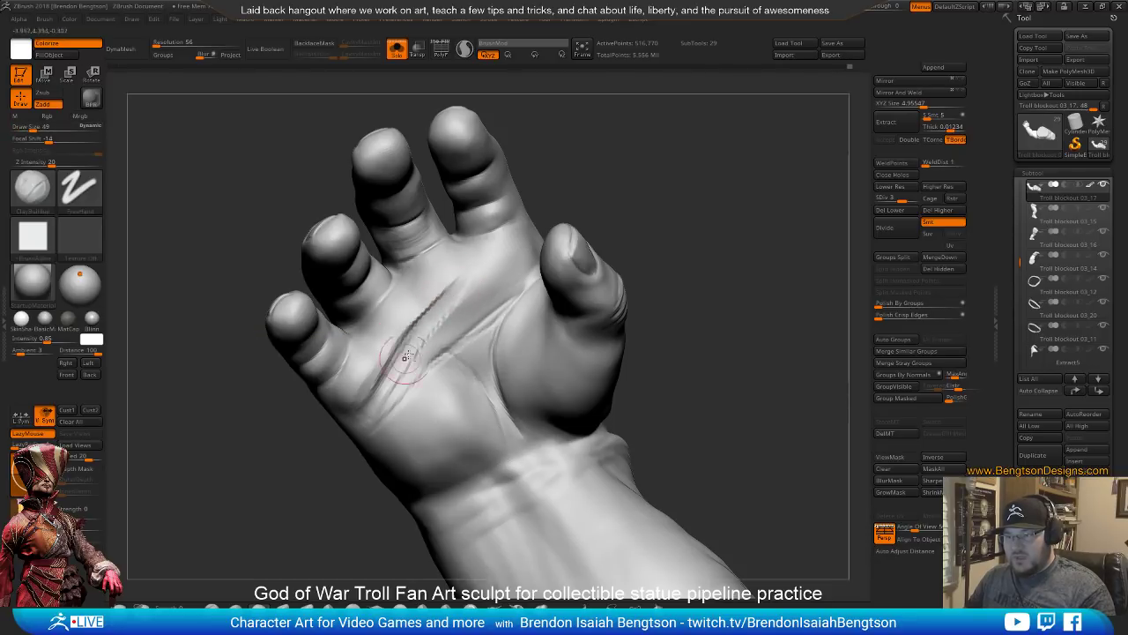
drag(467, 328, 393, 412)
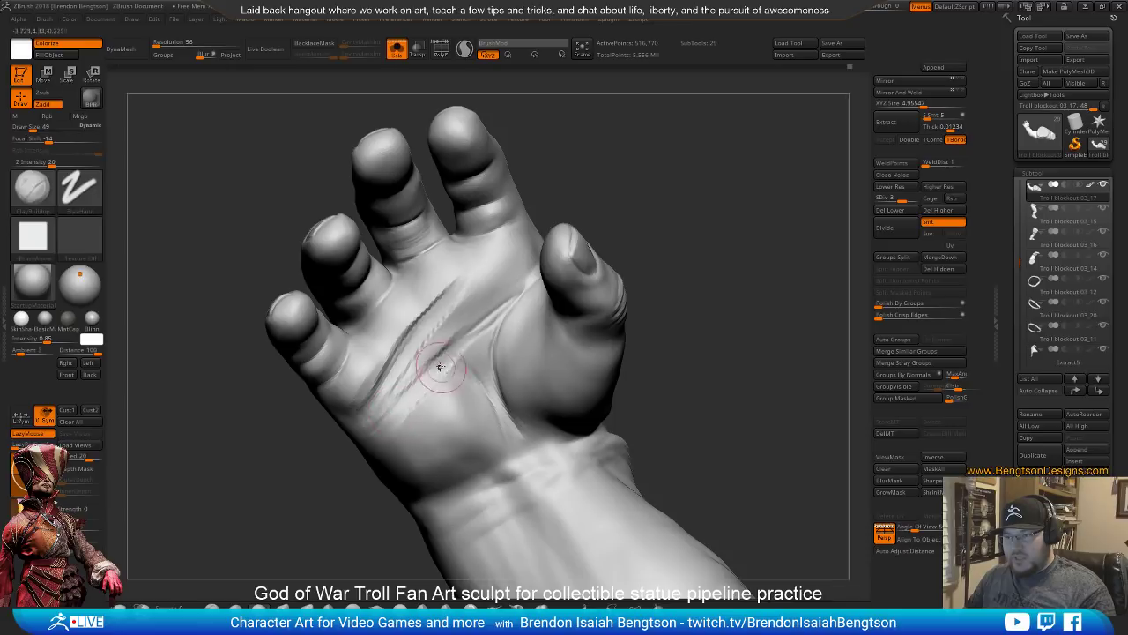
drag(458, 345, 404, 420)
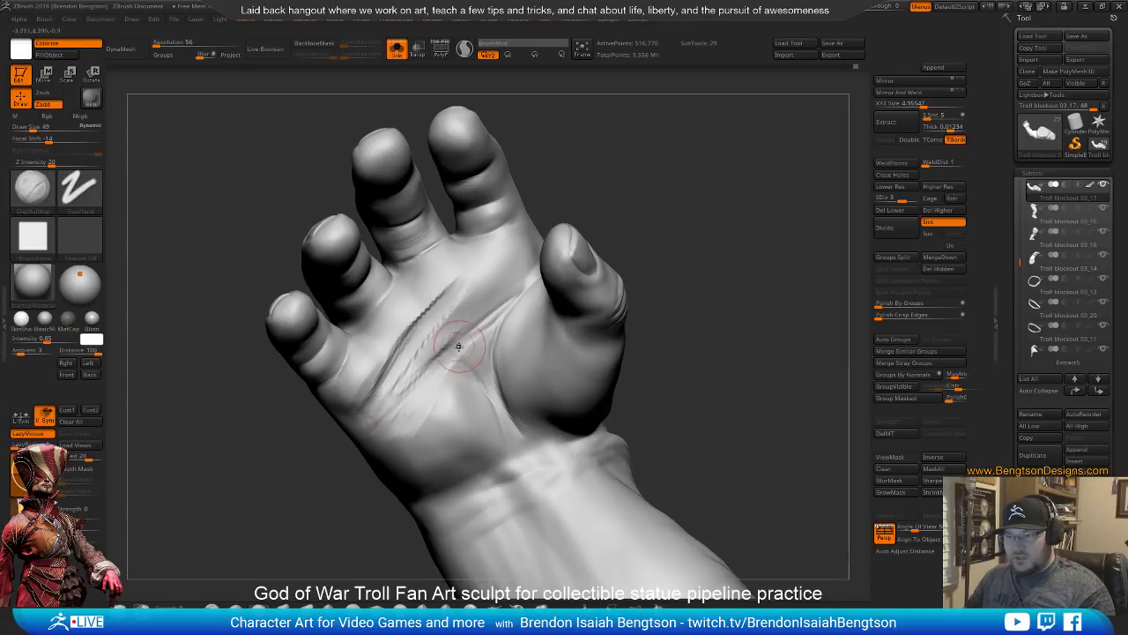
Add volume below the index finger and between the diagonal palm creases with ClayBuildup at draw size 62
key(space)
drag(455, 342, 459, 342)
mouse_move(564, 181)
mouse_down()
mouse_move(650, 176)
mouse_move(641, 157)
mouse_move(572, 196)
mouse_up()
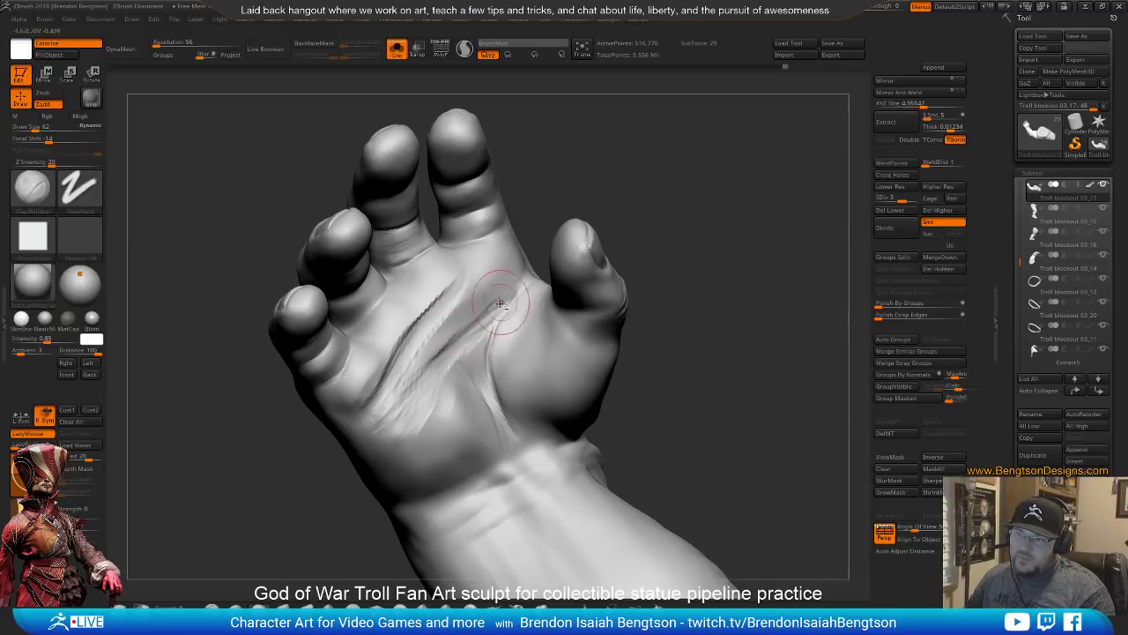
drag(491, 302, 456, 347)
drag(516, 282, 481, 304)
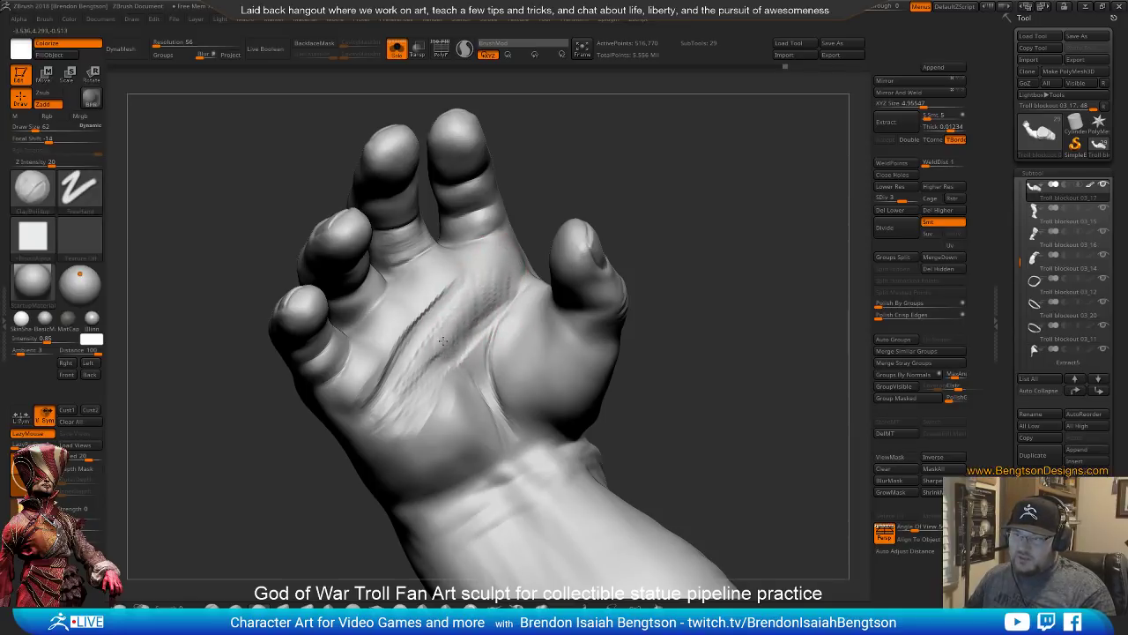
drag(429, 348, 415, 377)
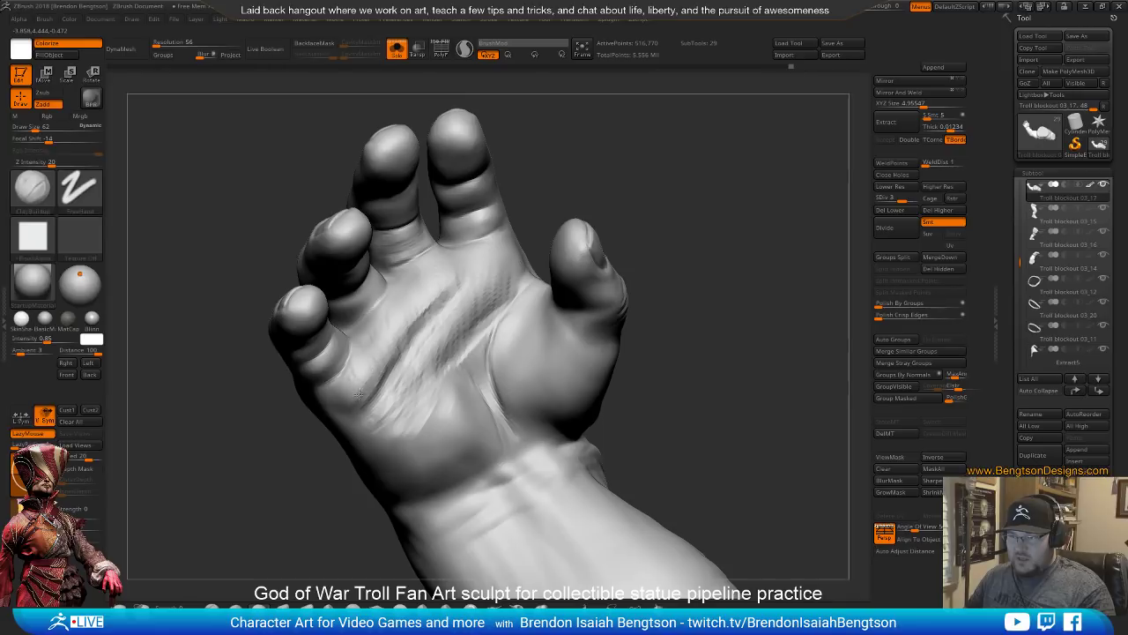
Try reshaping the palm below the index and middle fingers with Move Topological at draw size 115
drag(614, 141, 593, 197)
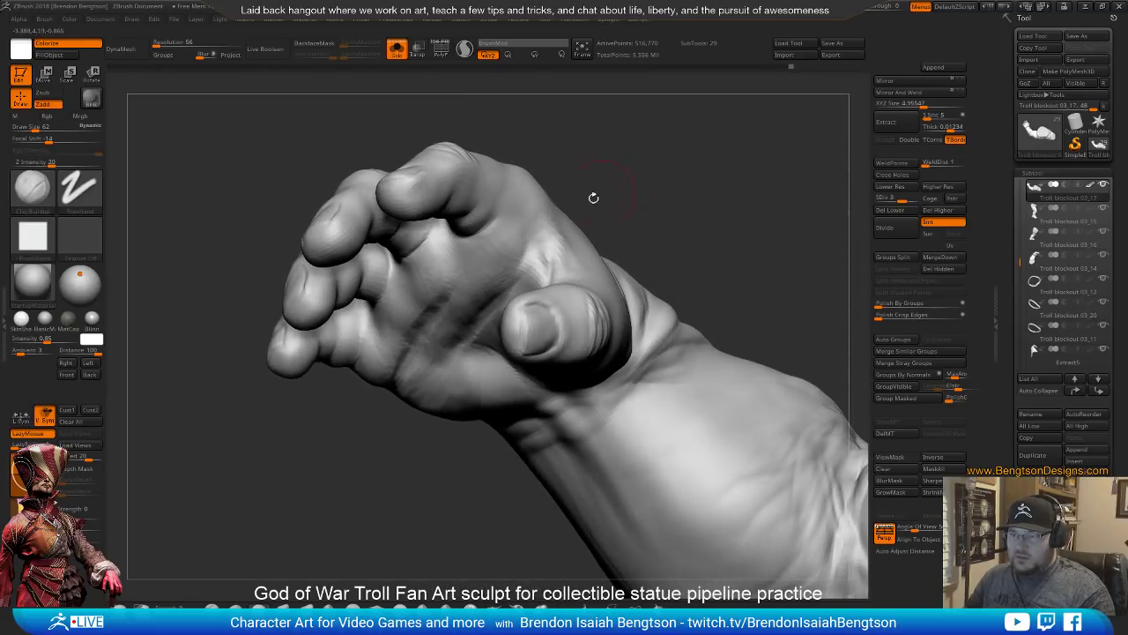
key(b)
key(m)
key(t)
key(space)
drag(451, 304, 467, 304)
drag(612, 212, 637, 136)
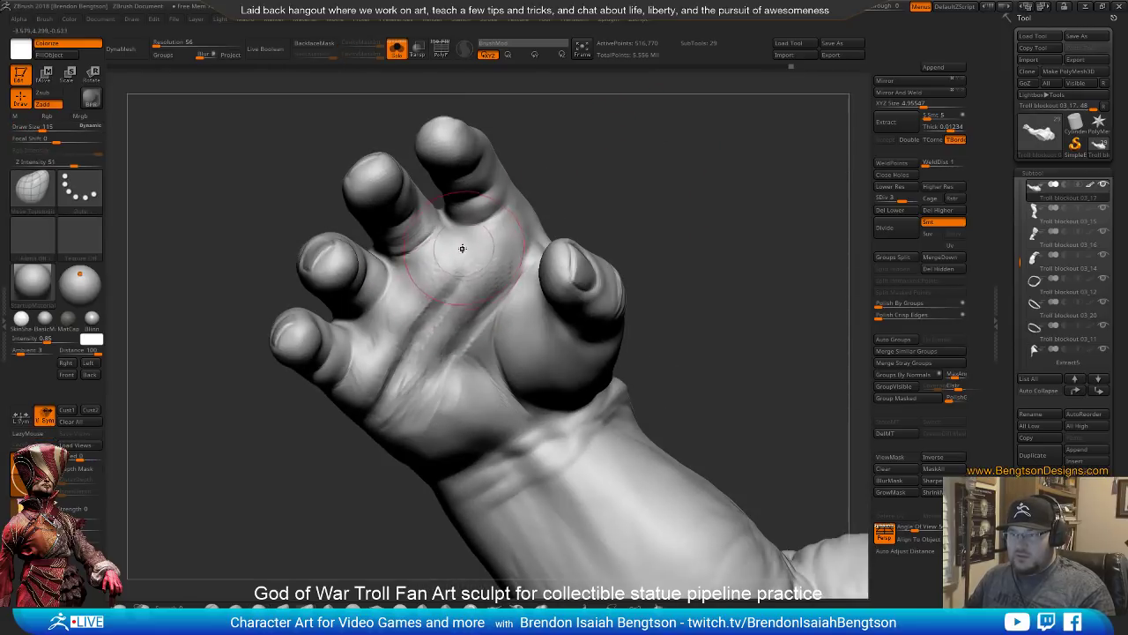
drag(461, 249, 453, 260)
key(ctrl+z)
Build up the middle of the palm beside the thumb-base crease with ClayBuildup at draw size 52
key(b)
key(d)
key(s)
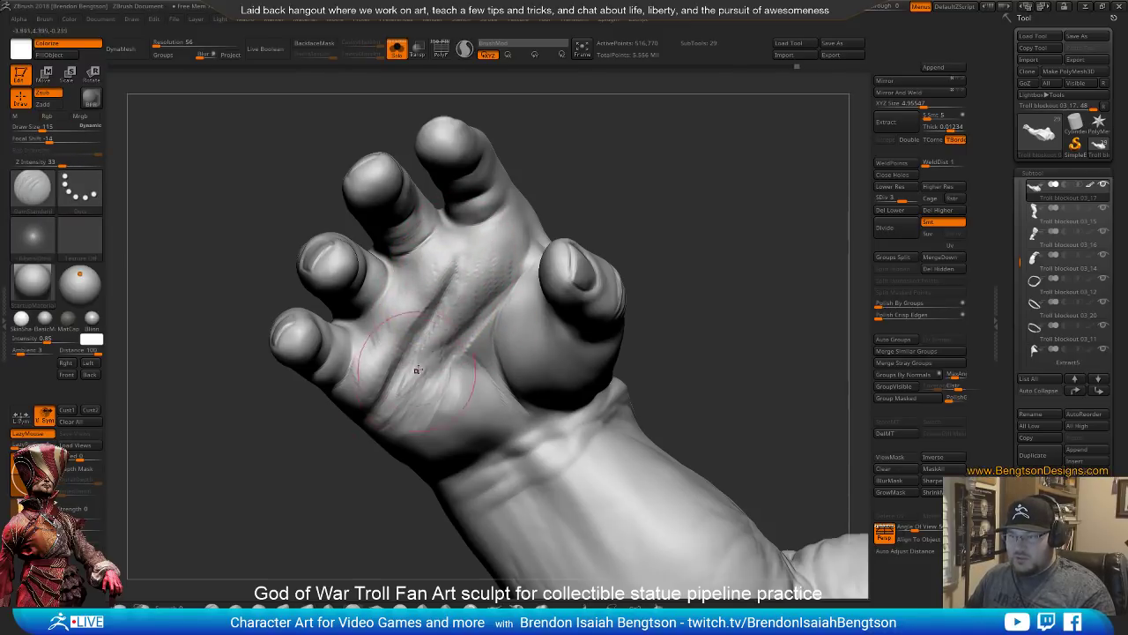
drag(546, 217, 548, 201)
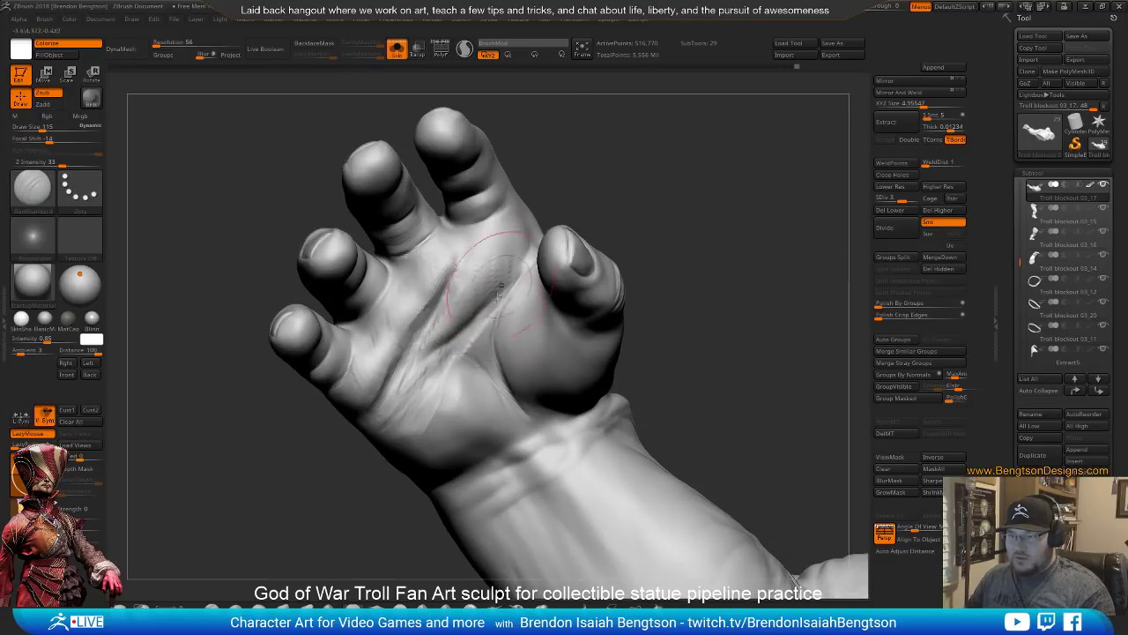
key(b)
key(c)
key(b)
key(space)
drag(489, 327, 476, 330)
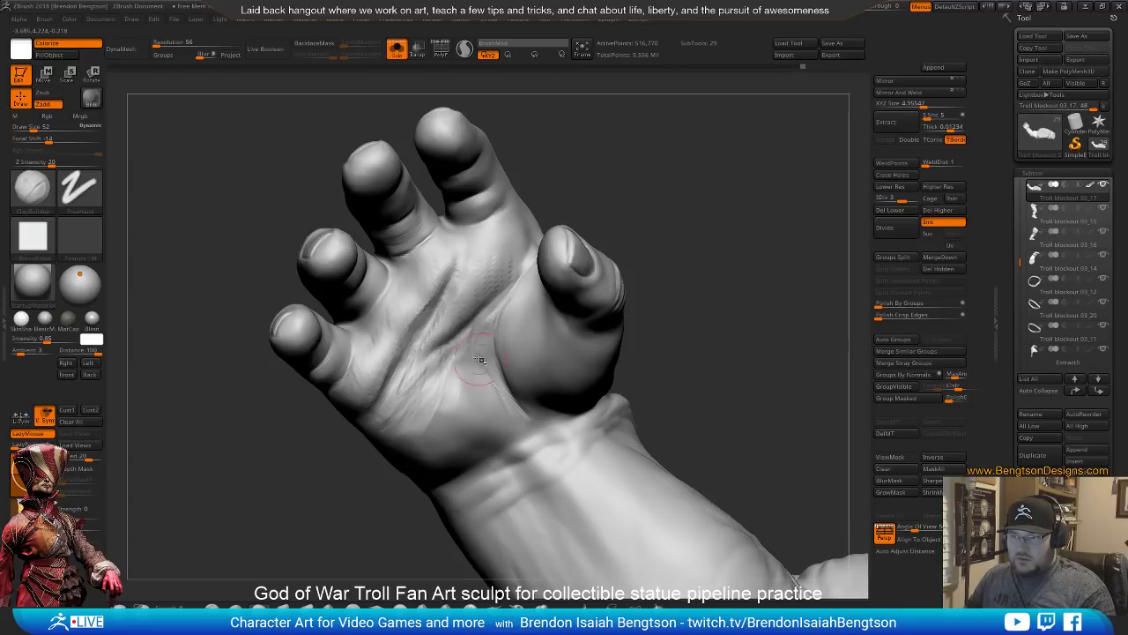
Deepen the crease around the base of the thumb with Dam Standard at draw size 76
key(b)
key(s)
key(t)
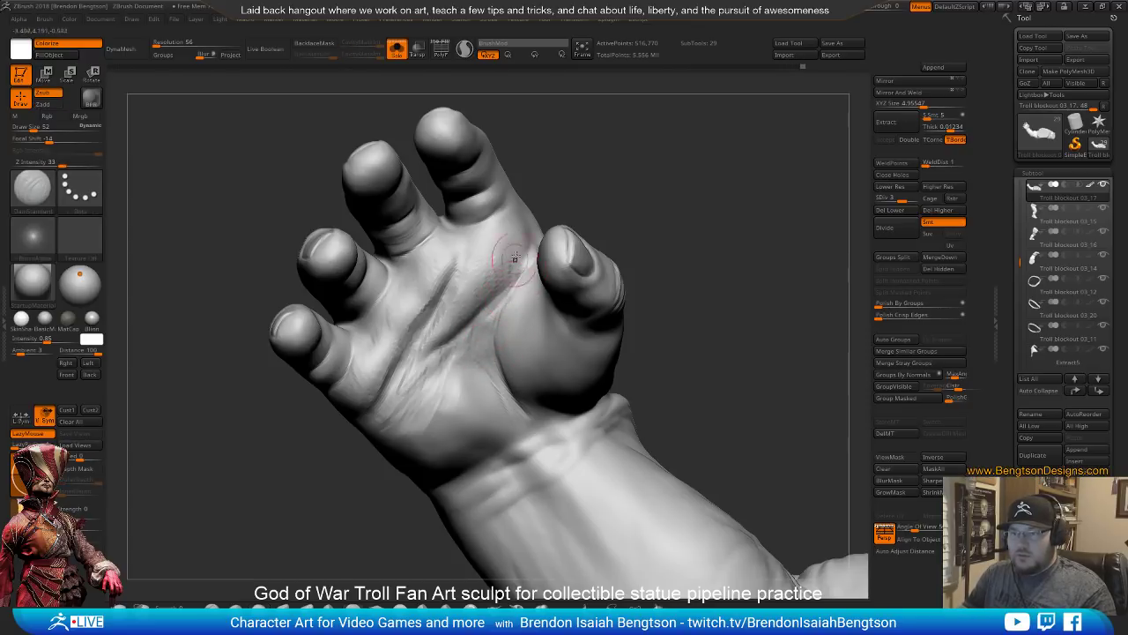
drag(511, 265, 534, 196)
key(space)
mouse_move(500, 301)
mouse_down()
mouse_move(520, 271)
mouse_move(500, 351)
mouse_up()
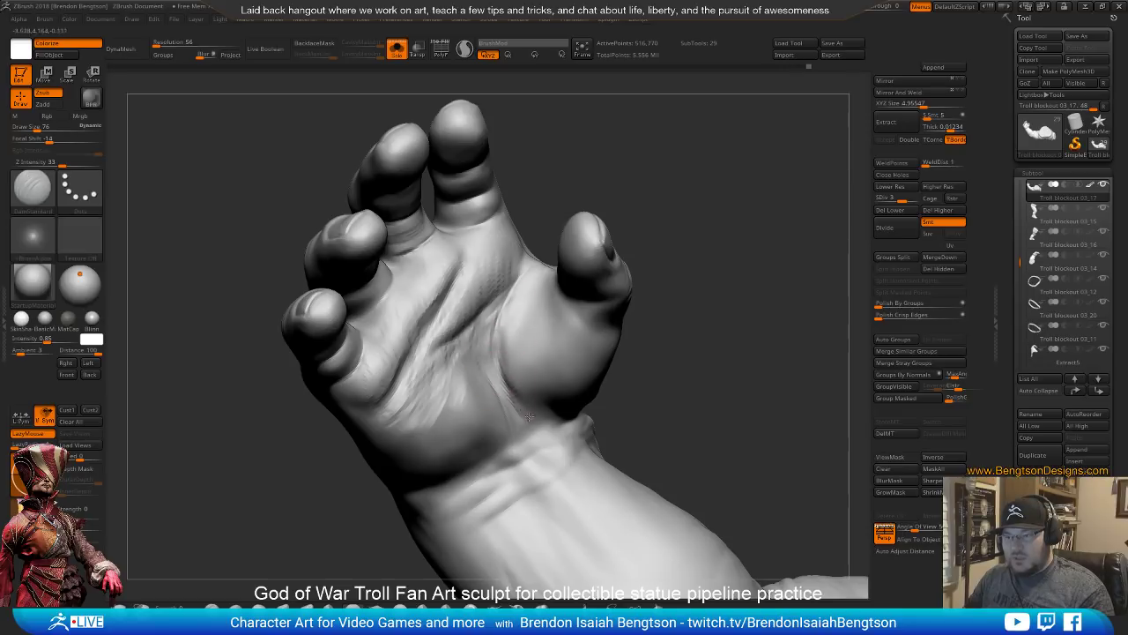
Bulk up the thumb pad with ClayBuildup and carve the central palm creases with Dam Standard, both at draw size 76
drag(697, 136, 508, 342)
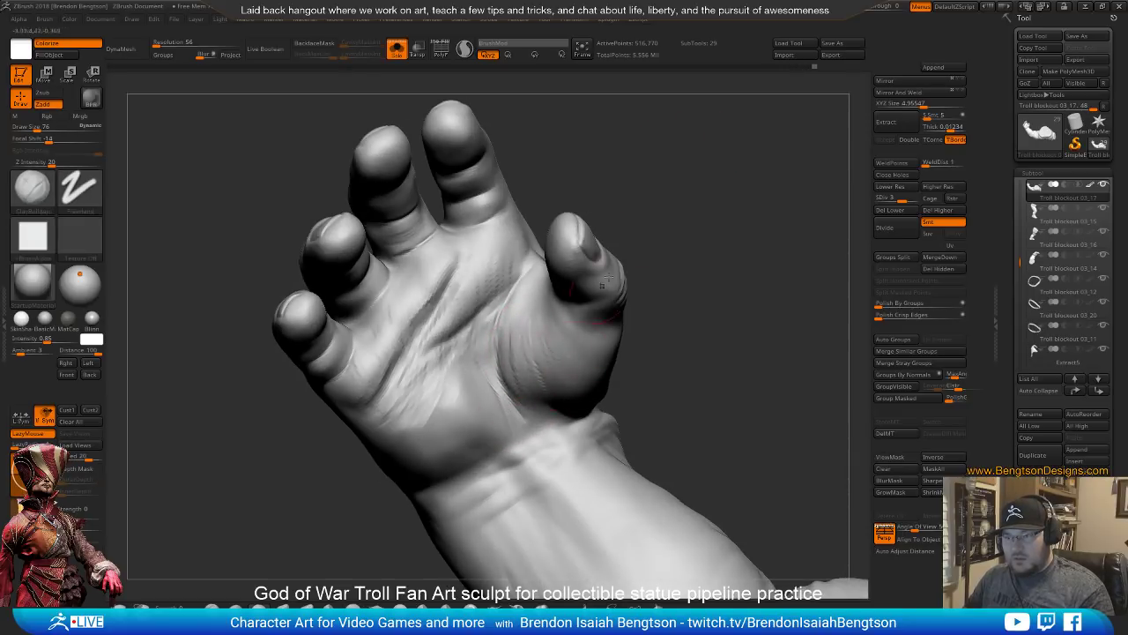
drag(698, 224, 647, 224)
key(b)
key(d)
key(s)
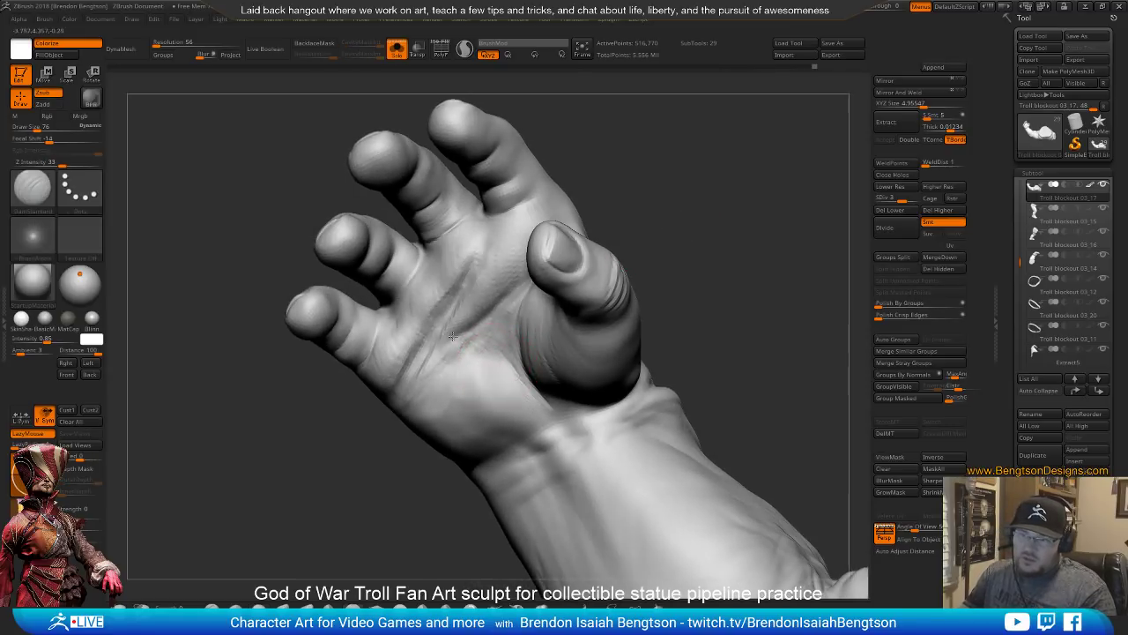
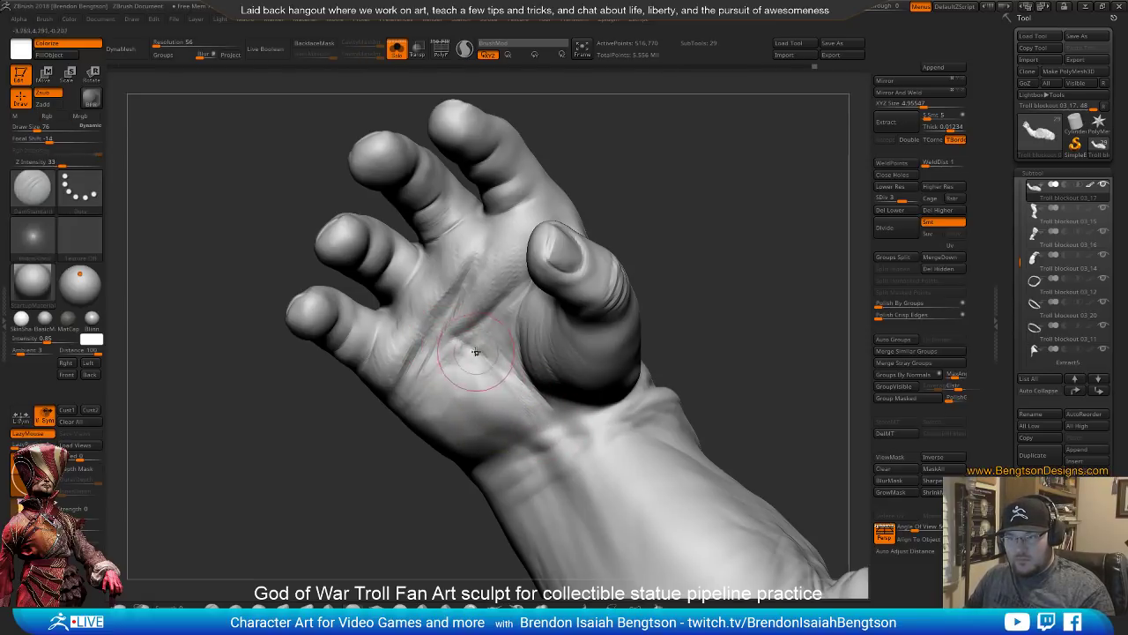
Build up the heel of the palm on the little finger's side with ClayBuildup at draw size 55
mouse_move(652, 158)
mouse_down()
mouse_move(727, 163)
mouse_move(703, 136)
mouse_up()
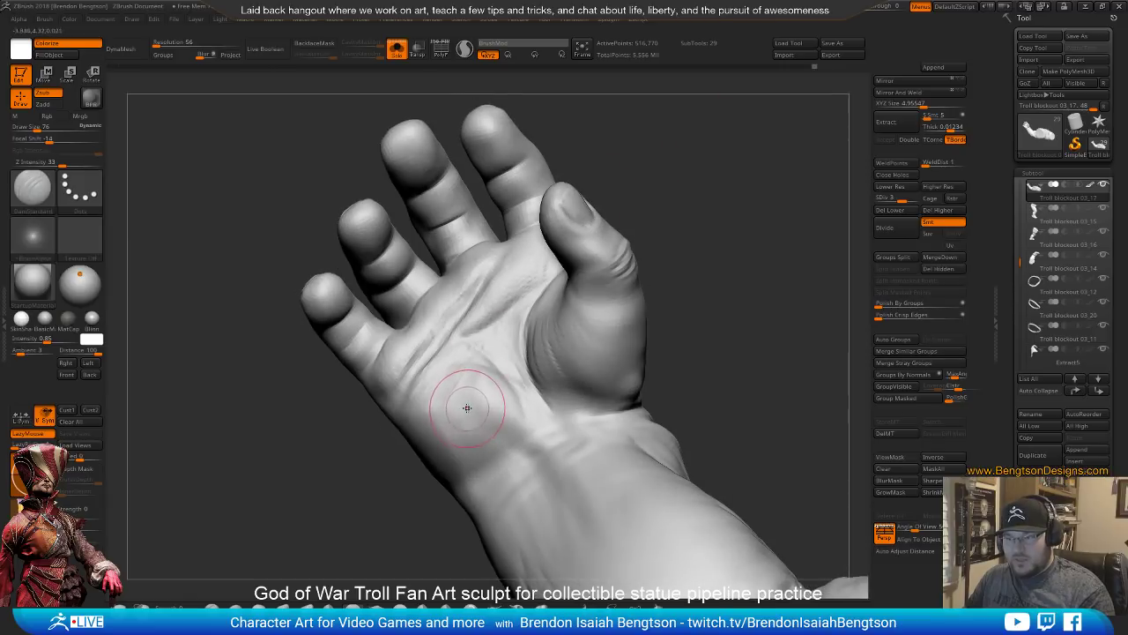
key(b)
key(c)
key(b)
key(space)
mouse_move(467, 408)
mouse_down()
mouse_move(481, 406)
mouse_move(494, 454)
mouse_move(489, 420)
mouse_move(446, 393)
mouse_move(429, 420)
mouse_move(458, 410)
mouse_move(438, 373)
mouse_move(454, 365)
mouse_up()
key(space)
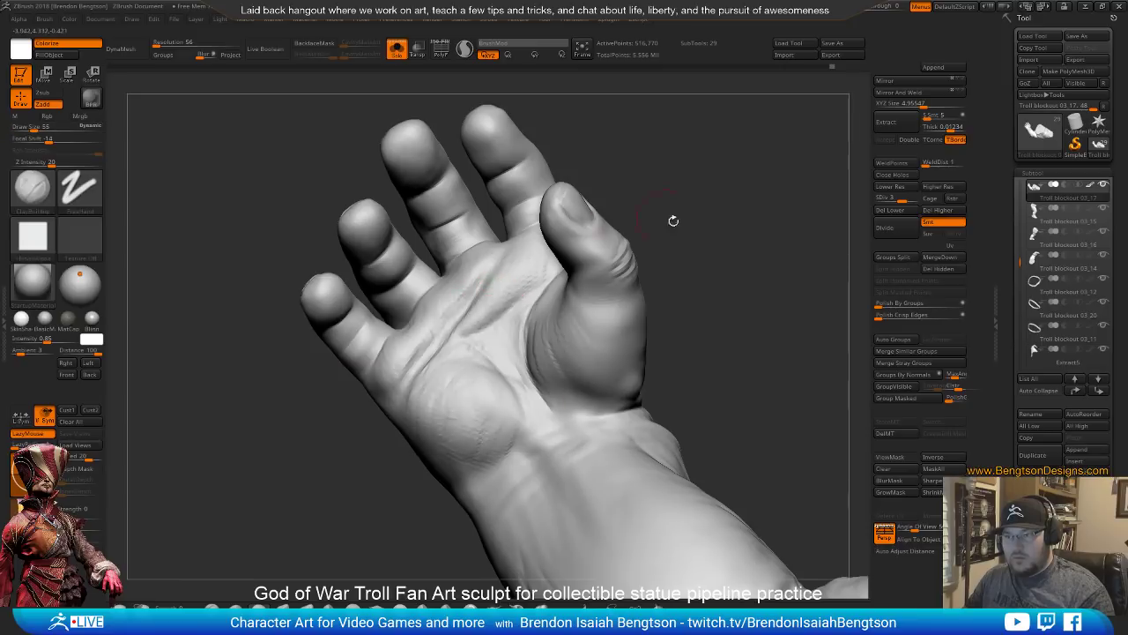
Smooth the added clay on the palm heel, the thumb pad and the area below the index finger
mouse_move(673, 220)
mouse_down()
mouse_move(648, 173)
mouse_move(671, 279)
mouse_move(630, 227)
mouse_move(748, 179)
mouse_move(745, 171)
mouse_up()
shift+drag(531, 227, 491, 323)
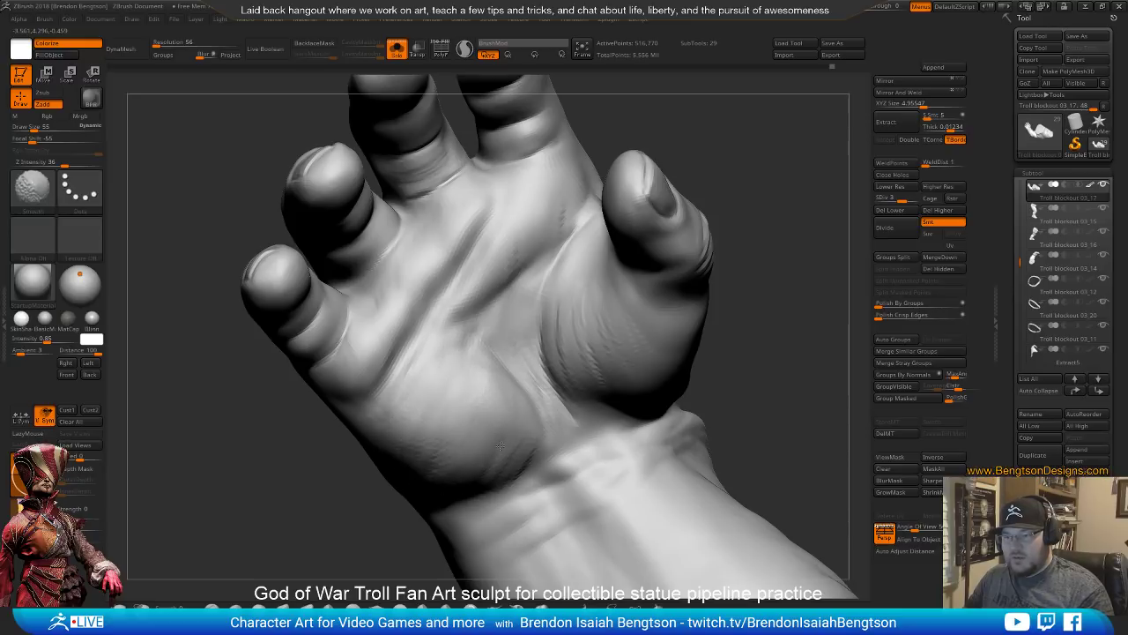
shift+drag(588, 363, 615, 321)
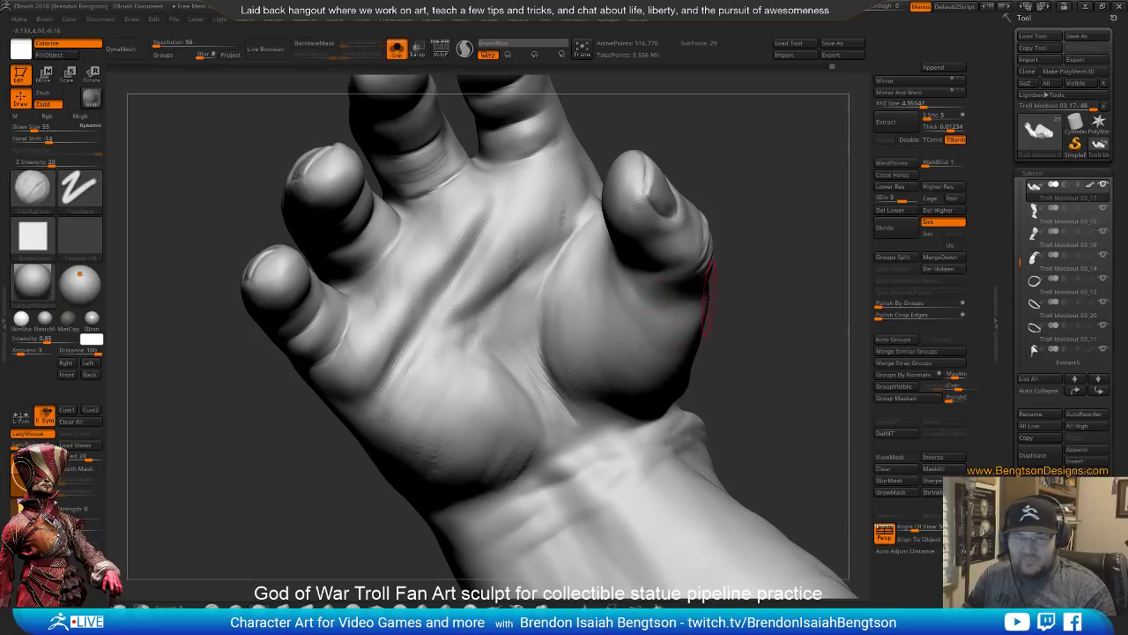
drag(804, 280, 522, 305)
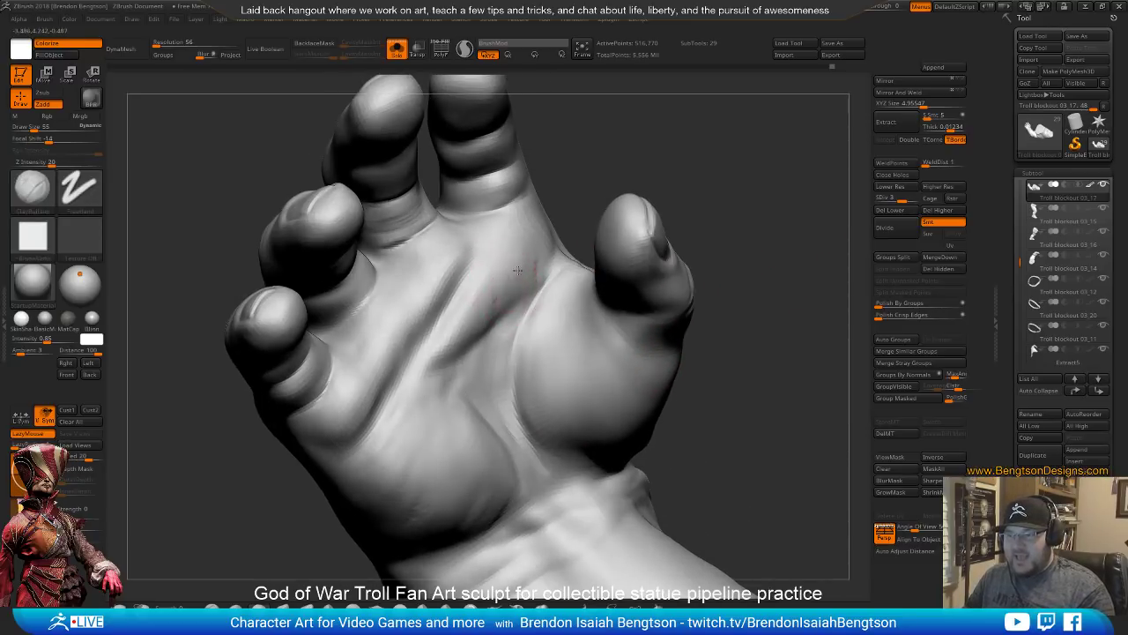
key(shift)
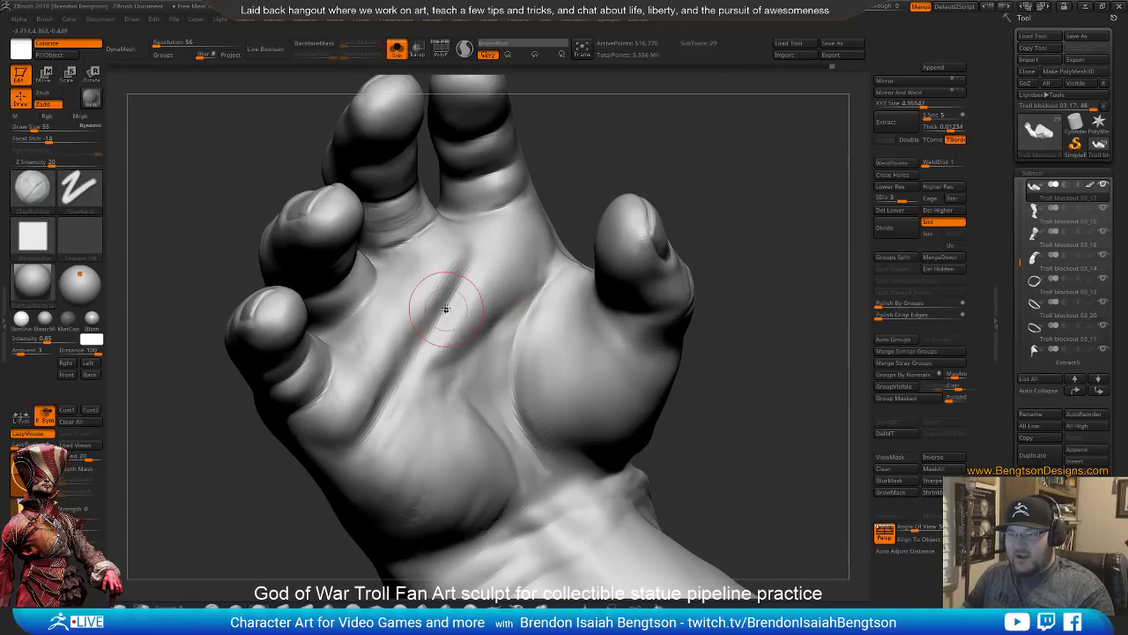
Sharpen the diagonal crease below the fingers with Dam Standard at draw size 25 and raise the hand to subdivision level 4
key(b)
key(d)
key(s)
key(space)
drag(470, 269, 465, 269)
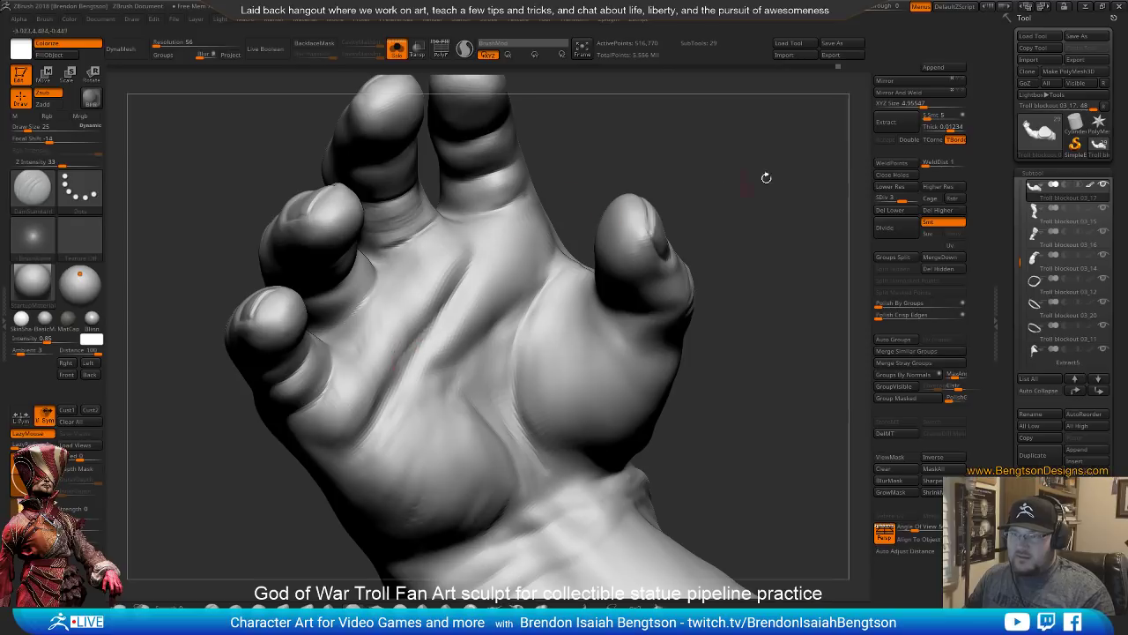
key(d)
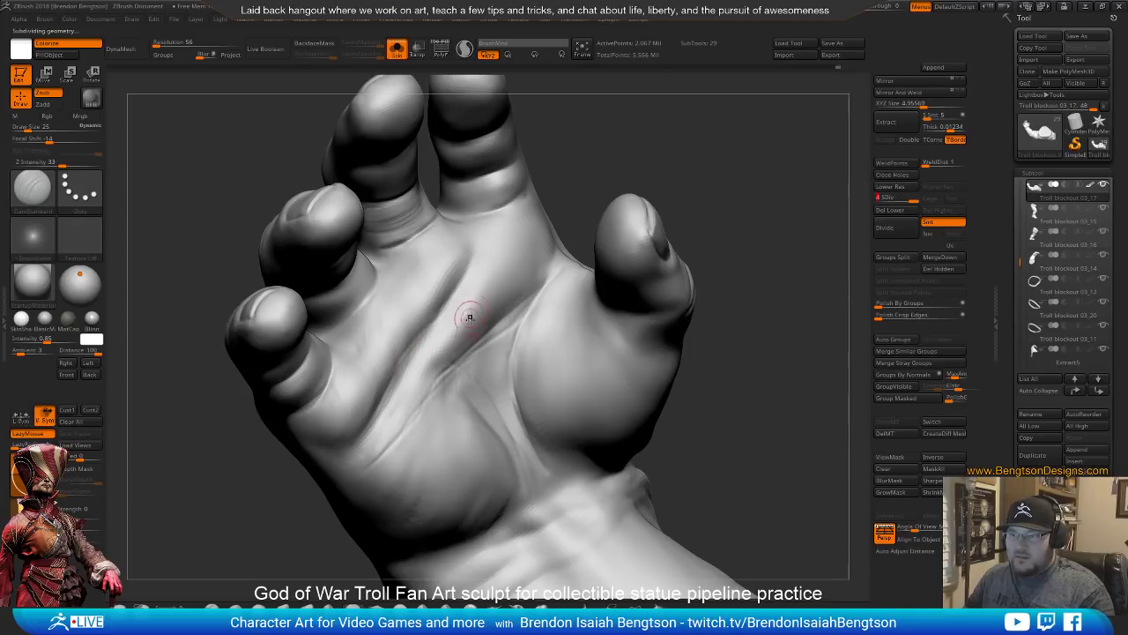
Drop the hand to subdivision level 3 and fill the upper end of the diagonal palm crease with ClayBuildup at draw size 46
drag(553, 199, 617, 155)
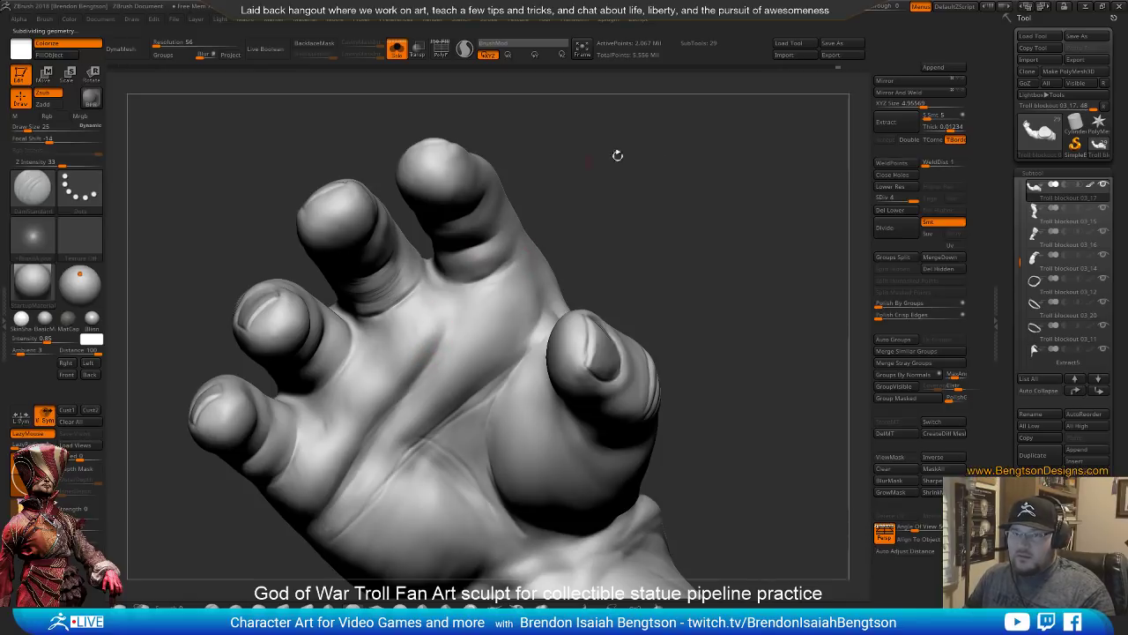
click(906, 184)
key(ctrl+z)
key(b)
key(c)
key(b)
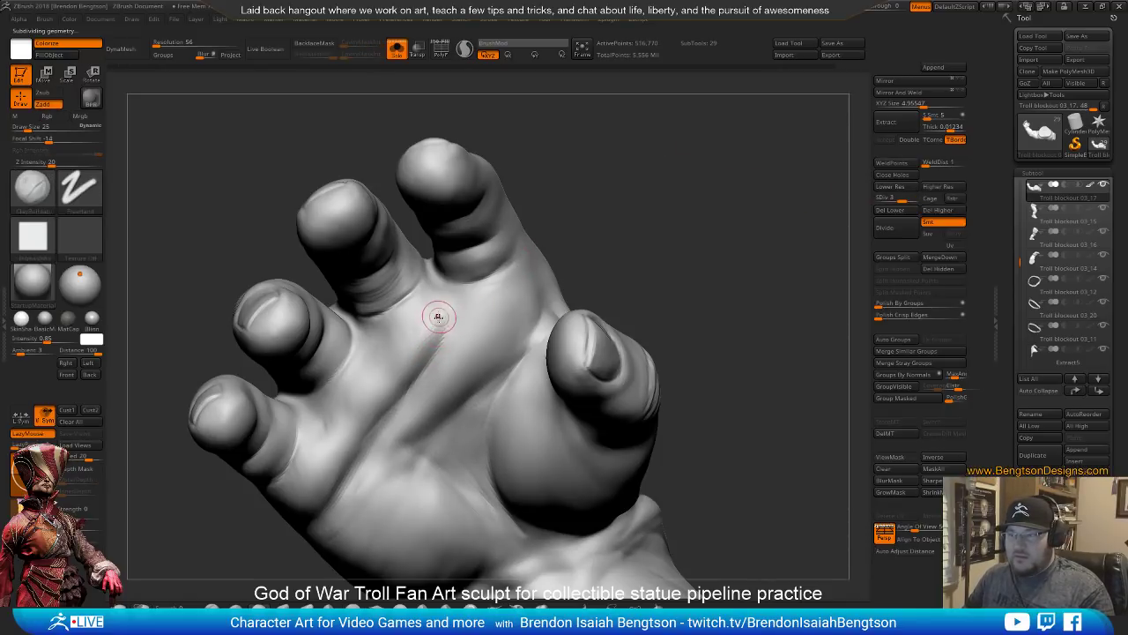
key(space)
mouse_move(438, 317)
mouse_down()
mouse_move(410, 374)
mouse_move(433, 321)
mouse_move(403, 366)
mouse_move(421, 361)
mouse_up()
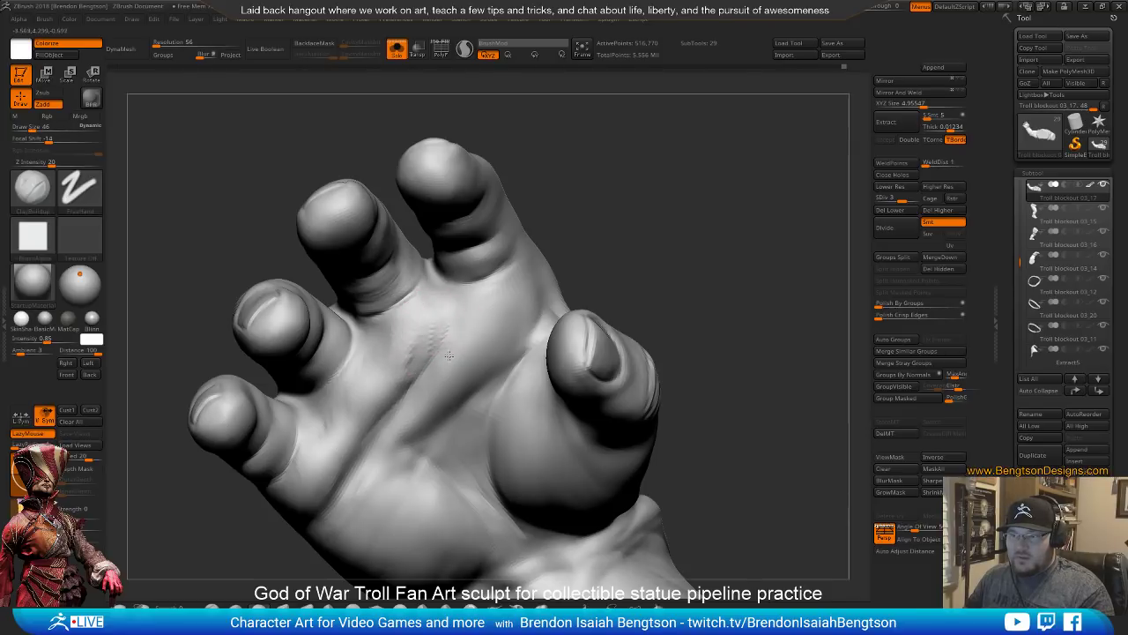
drag(619, 187, 647, 166)
Carve the creases at the base and joints of the index finger with Dam Standard at draw size 25
key(b)
key(d)
key(s)
key(space)
drag(358, 366, 352, 366)
drag(665, 153, 637, 169)
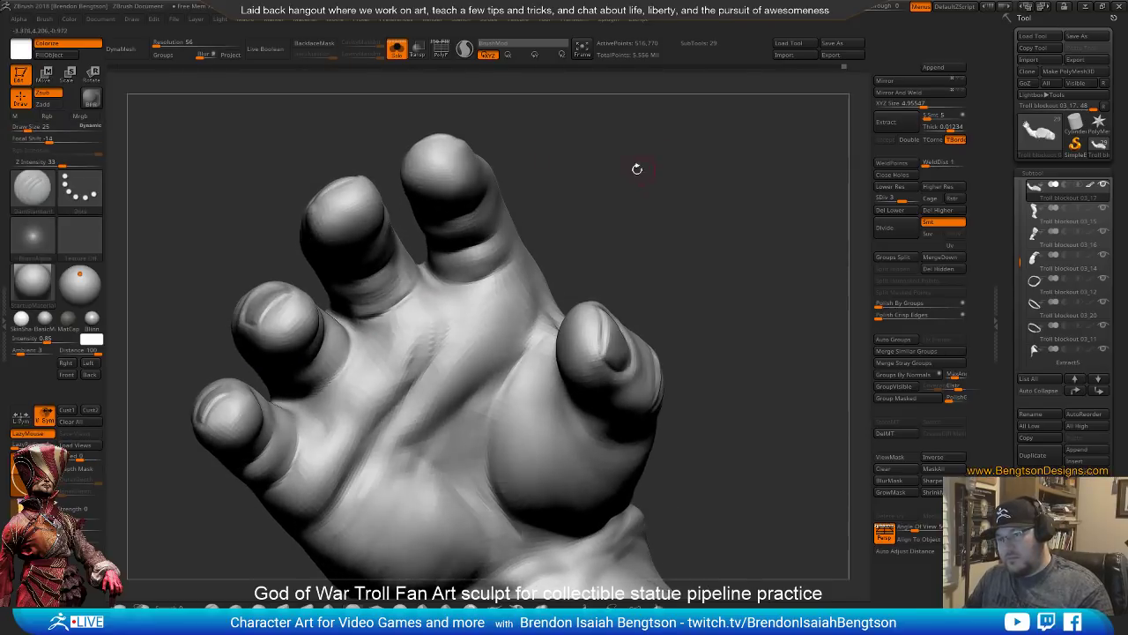
drag(452, 286, 507, 271)
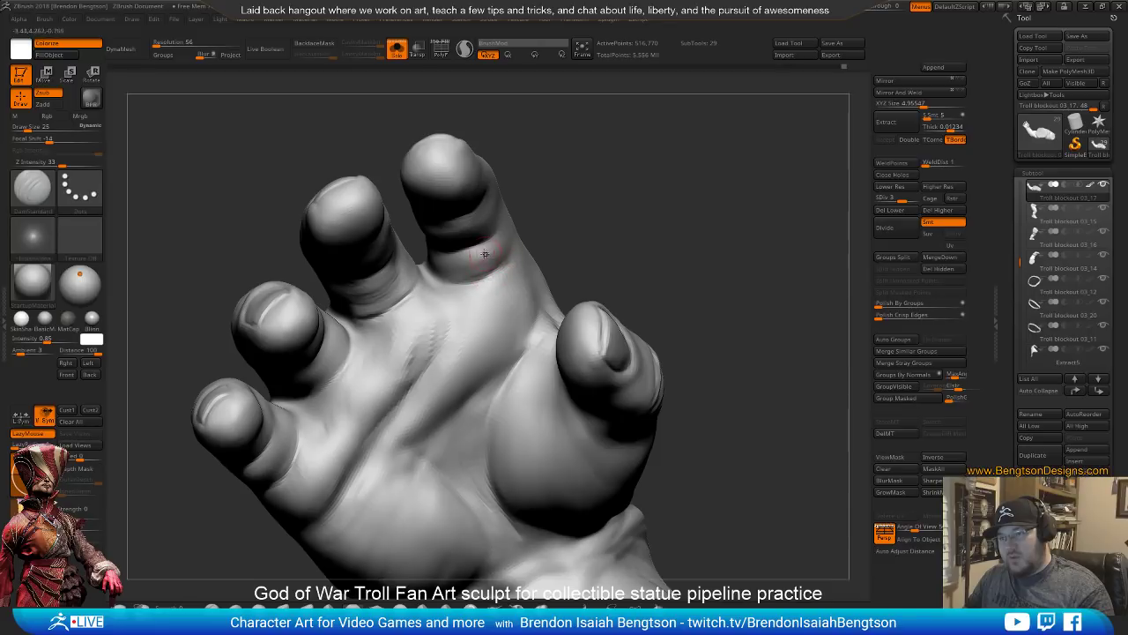
drag(538, 200, 474, 247)
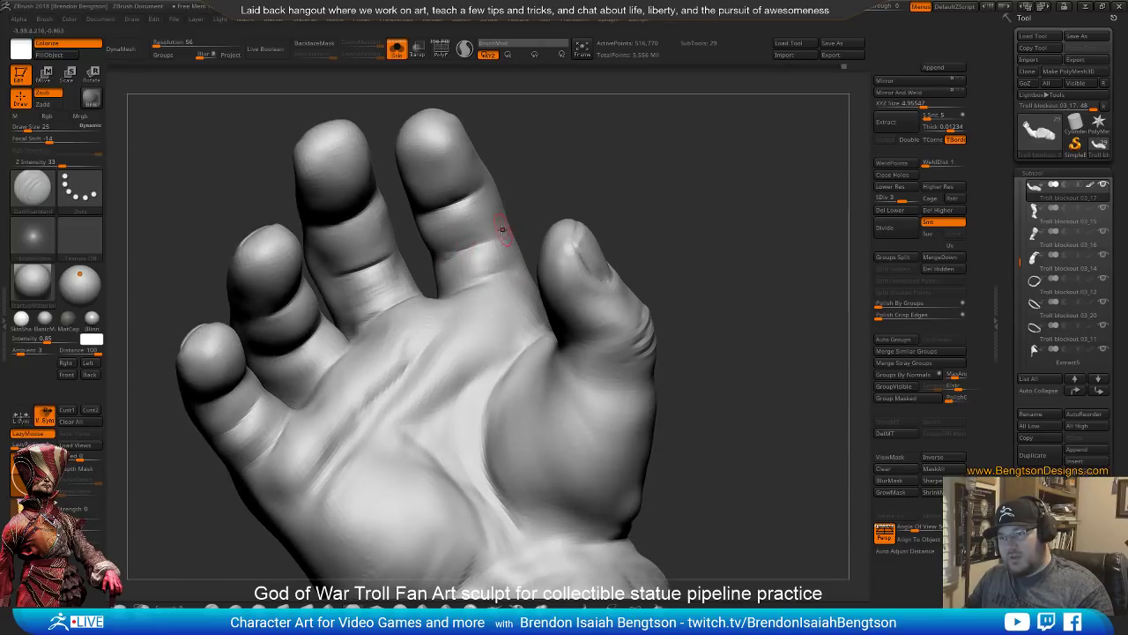
drag(563, 131, 448, 163)
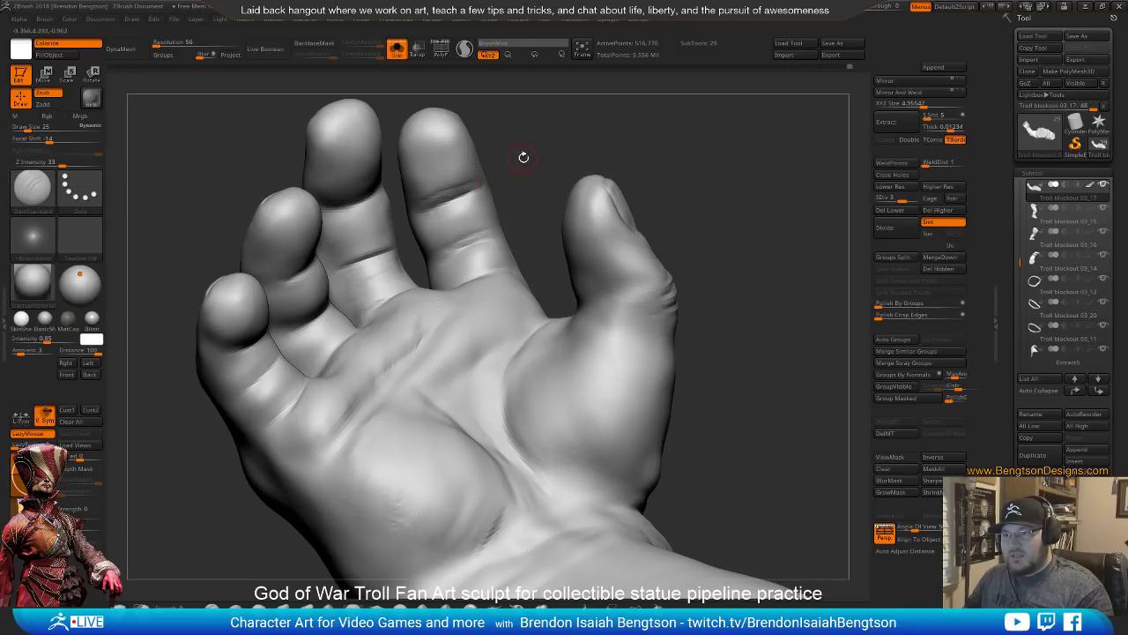
drag(523, 156, 475, 200)
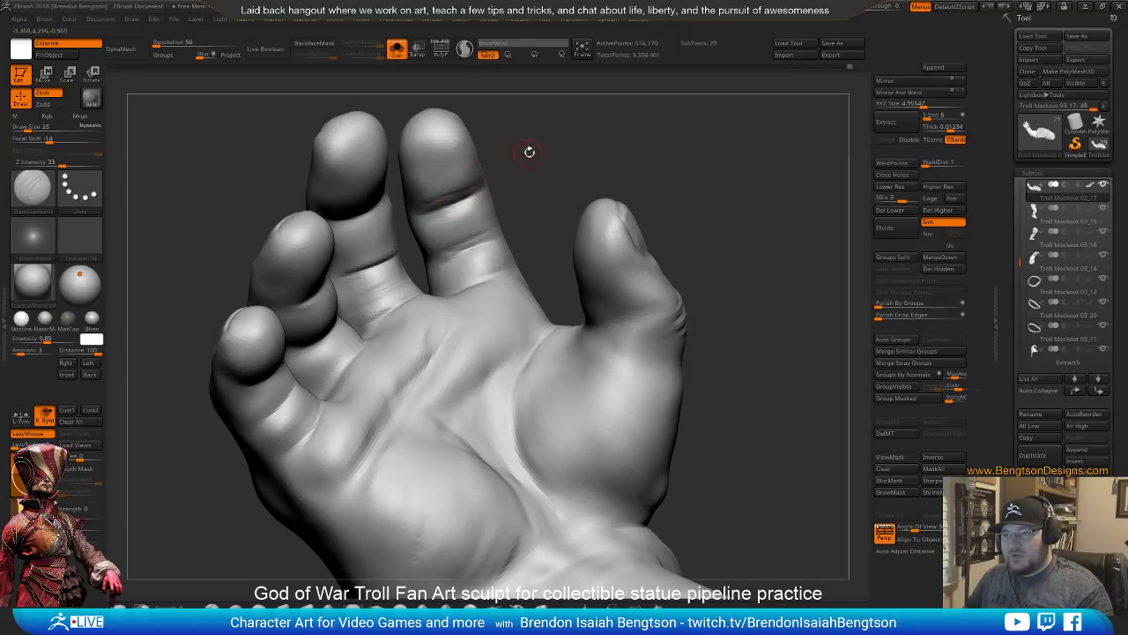
drag(529, 153, 524, 187)
drag(441, 151, 425, 187)
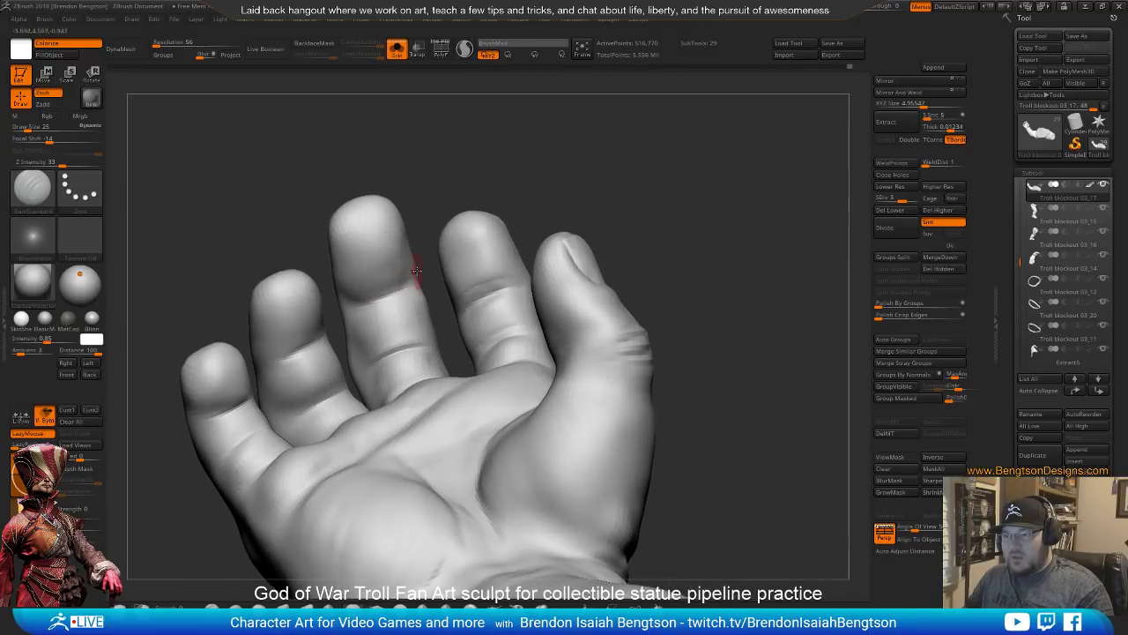
Carve the two joint creases on the palm side of the middle finger
drag(406, 283, 346, 304)
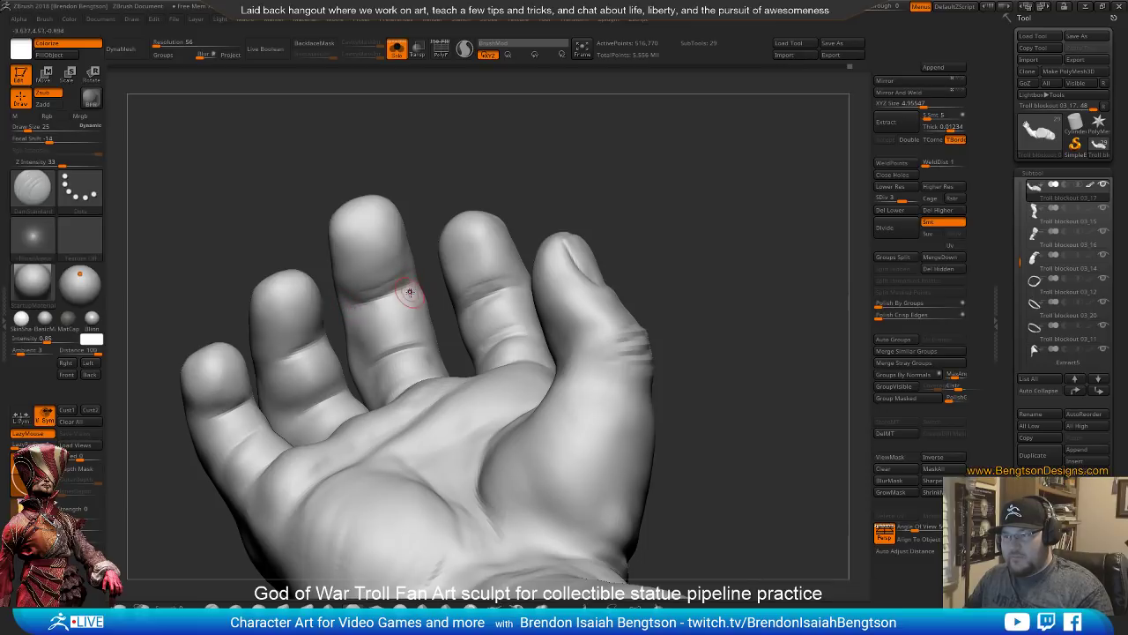
drag(429, 179, 431, 214)
drag(438, 326, 381, 349)
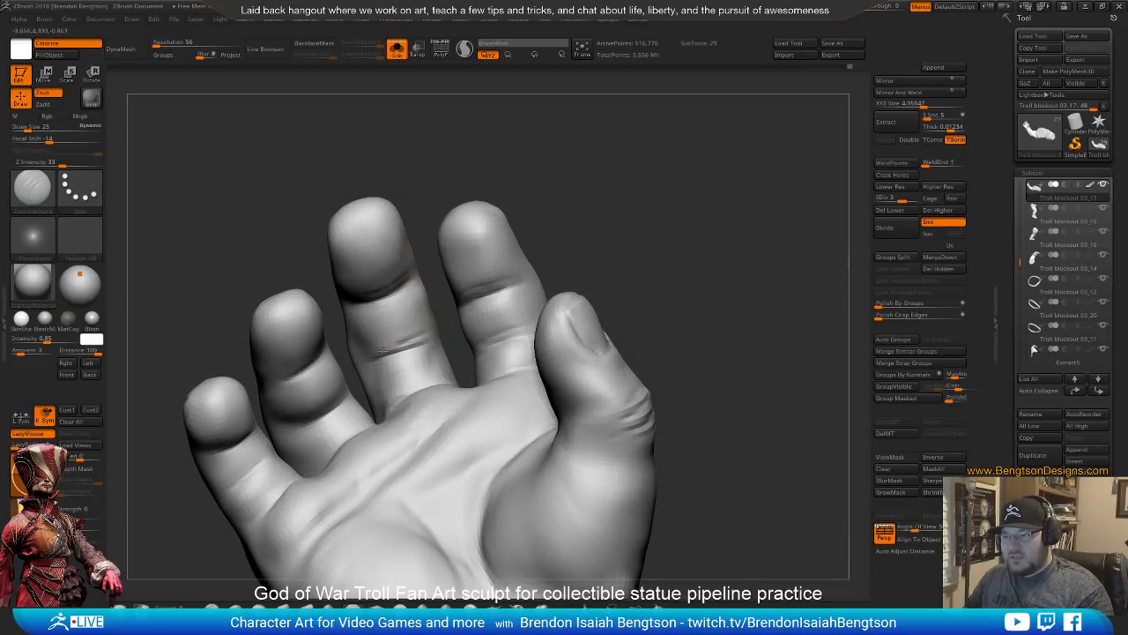
Deepen the joint creases on the palm side of the ring finger
alt+drag(415, 201, 458, 154)
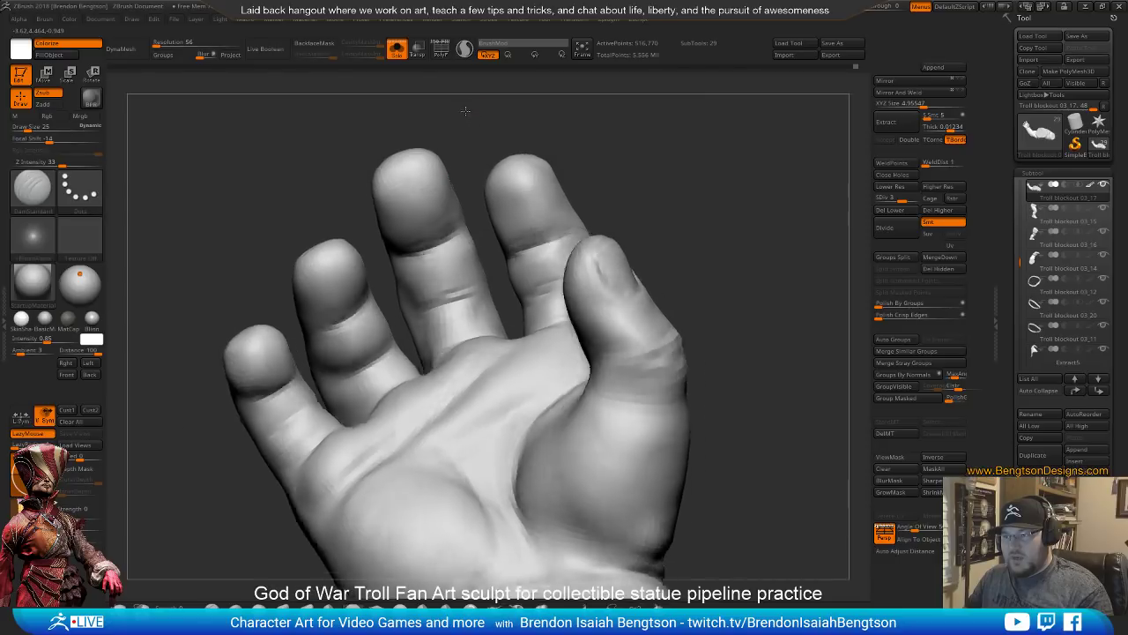
drag(466, 109, 448, 114)
mouse_move(322, 183)
mouse_down()
mouse_move(300, 194)
mouse_move(312, 201)
mouse_up()
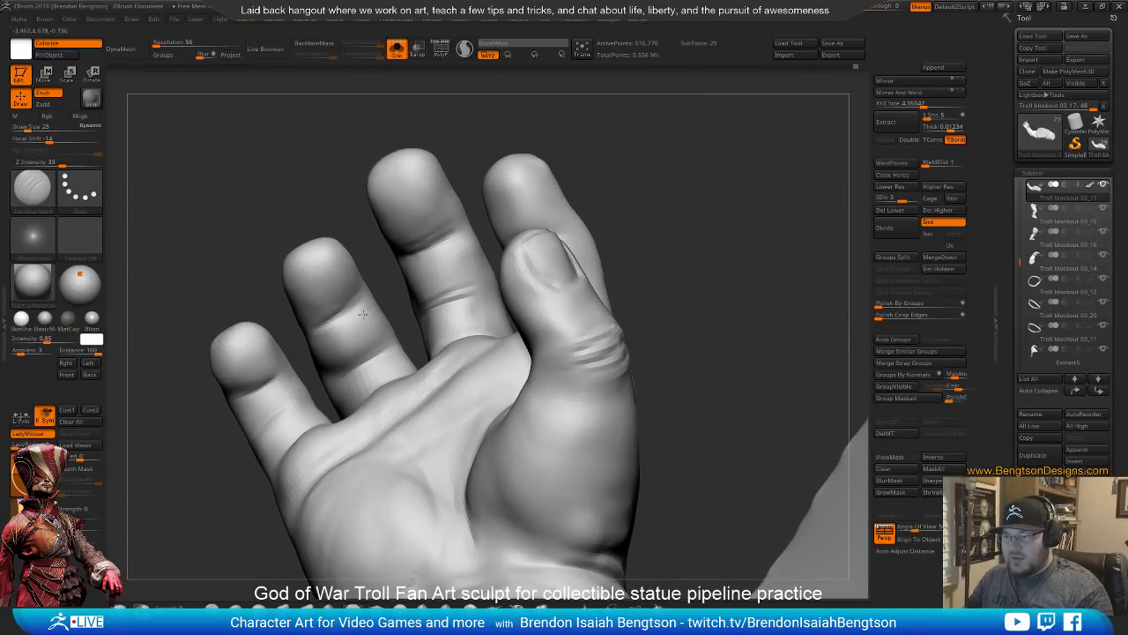
drag(385, 286, 264, 356)
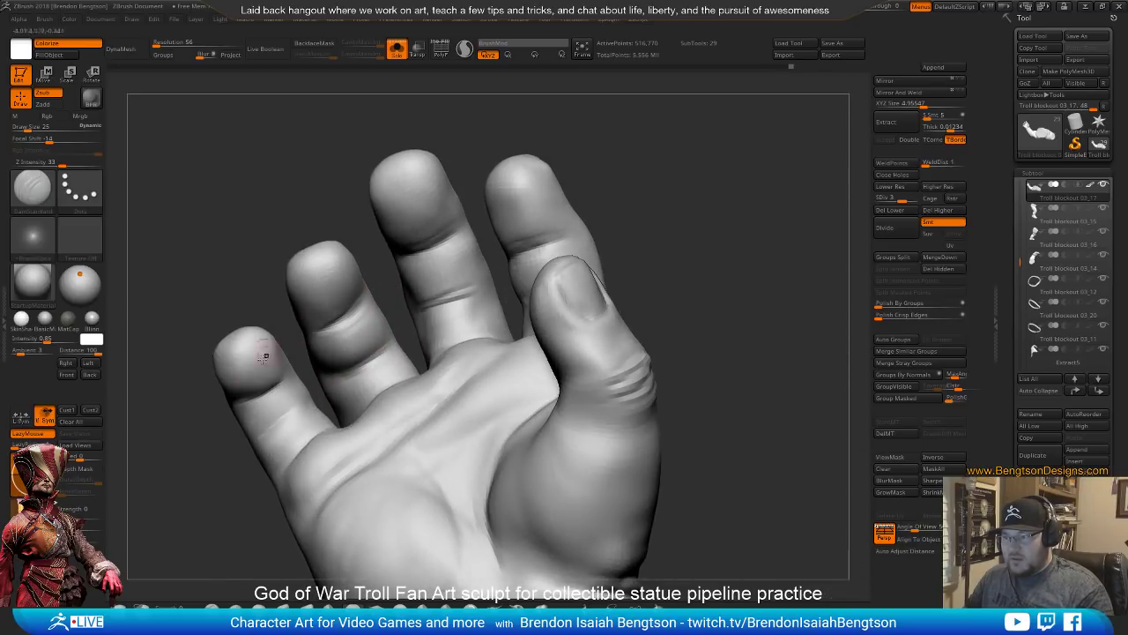
Reshape the little finger's tip with Move Topological at draw size 46 and carve its joint creases with Dam Standard at draw size 23
mouse_move(240, 267)
mouse_down()
mouse_move(234, 330)
mouse_move(228, 313)
mouse_up()
key(space)
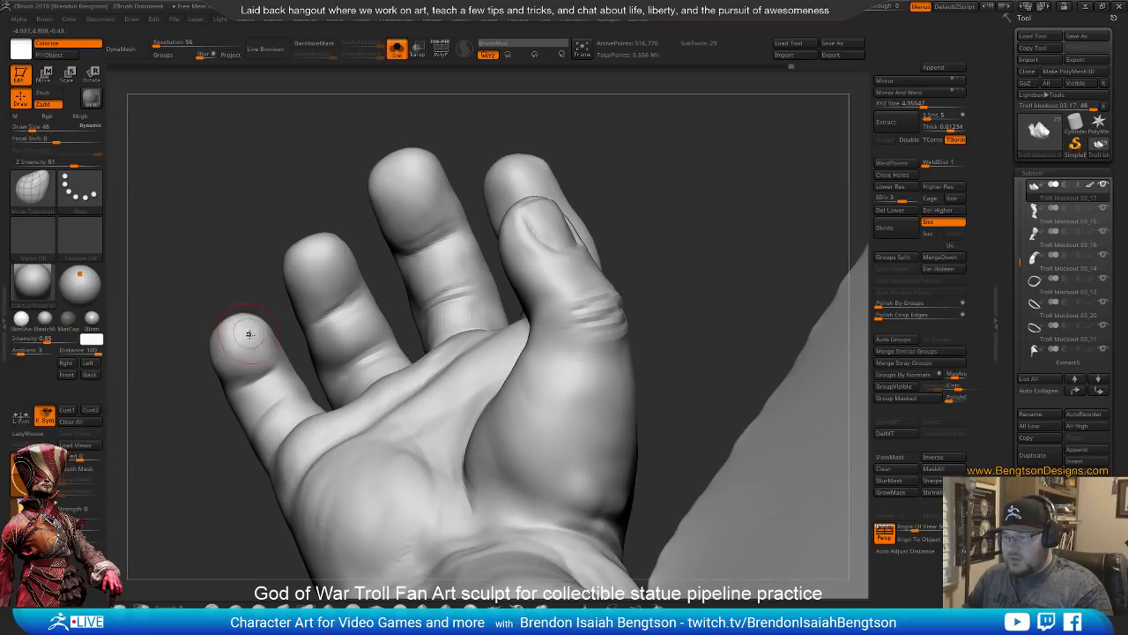
key(space)
mouse_move(263, 324)
mouse_down()
mouse_move(282, 284)
mouse_move(259, 264)
mouse_up()
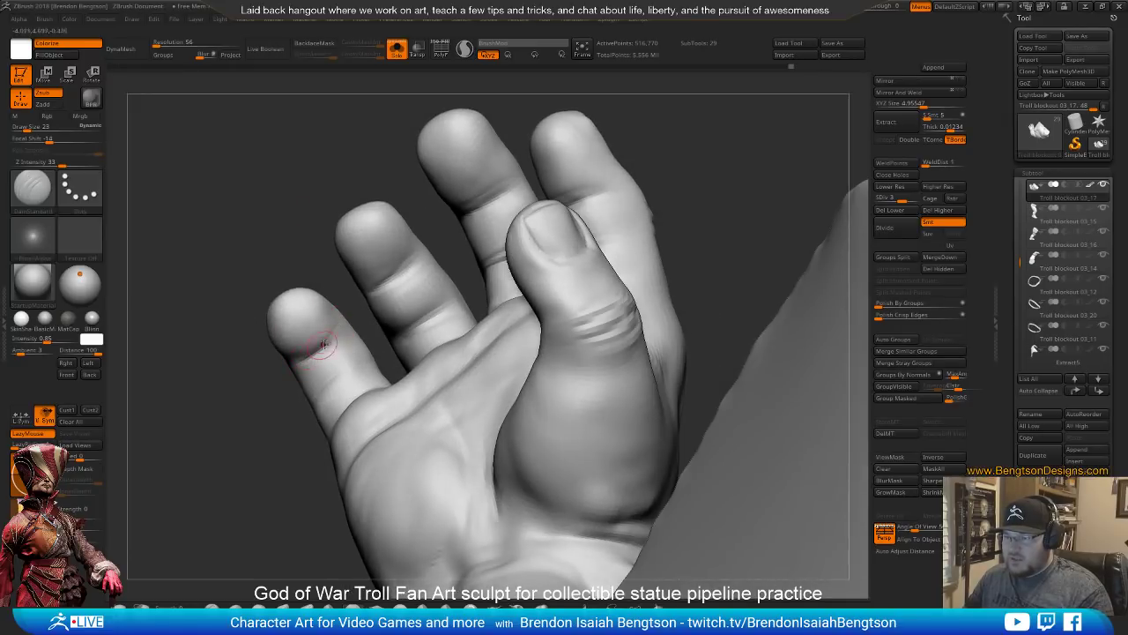
drag(337, 342, 335, 373)
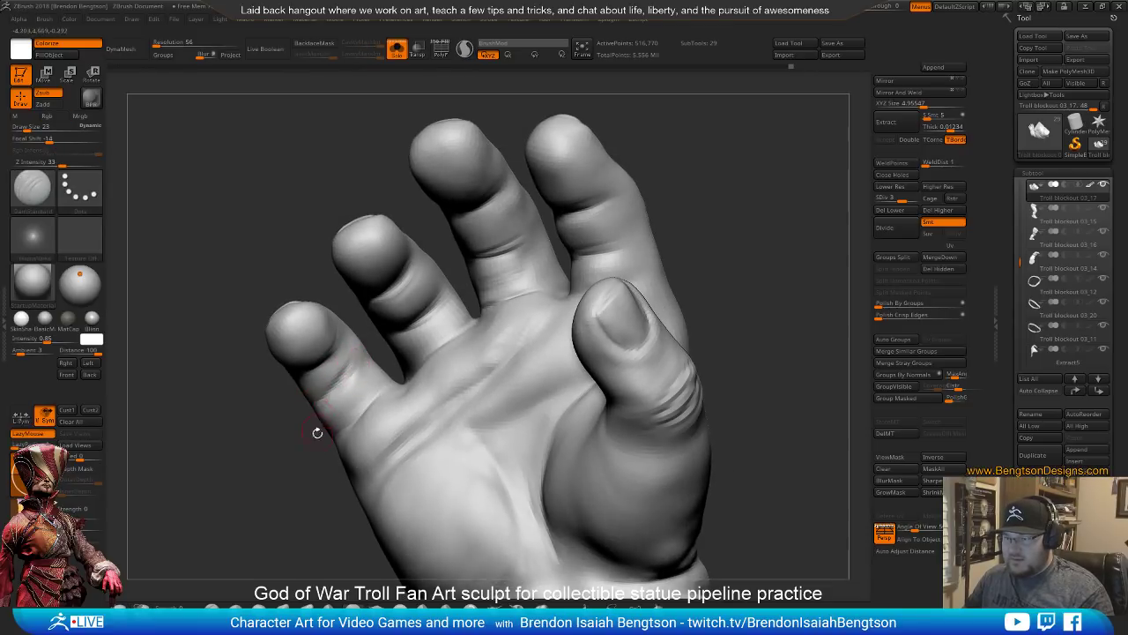
Refine the ring finger's lower and upper joint creases with Dam Standard at draw size 23
mouse_move(317, 431)
mouse_down()
mouse_move(333, 445)
mouse_move(356, 430)
mouse_up()
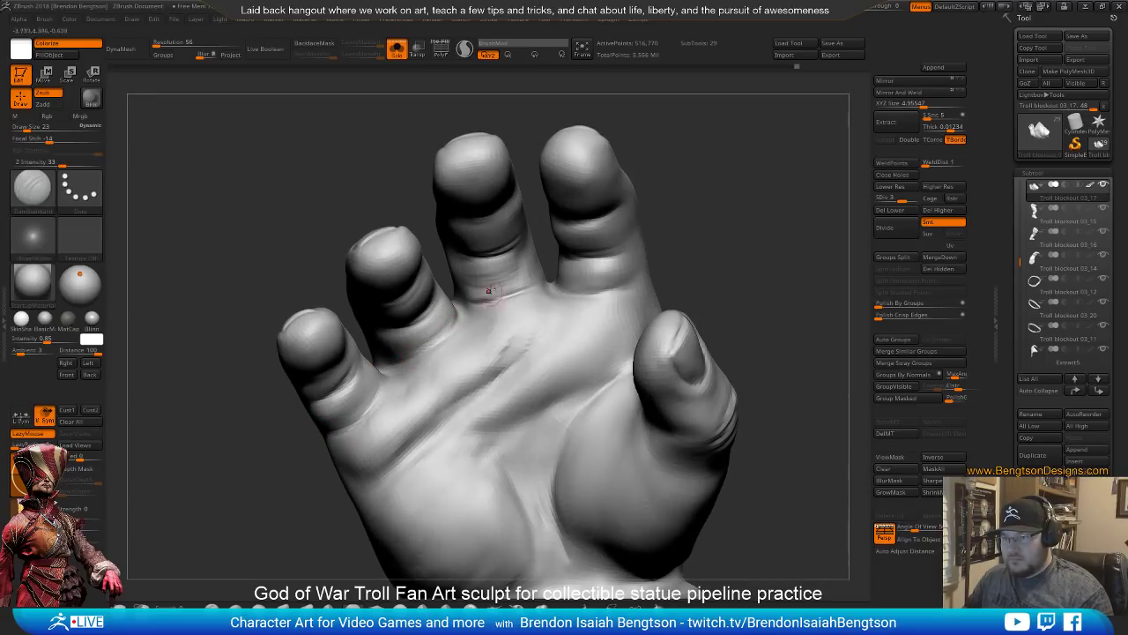
mouse_move(711, 219)
mouse_down()
mouse_move(705, 177)
mouse_move(653, 149)
mouse_move(699, 147)
mouse_move(657, 131)
mouse_up()
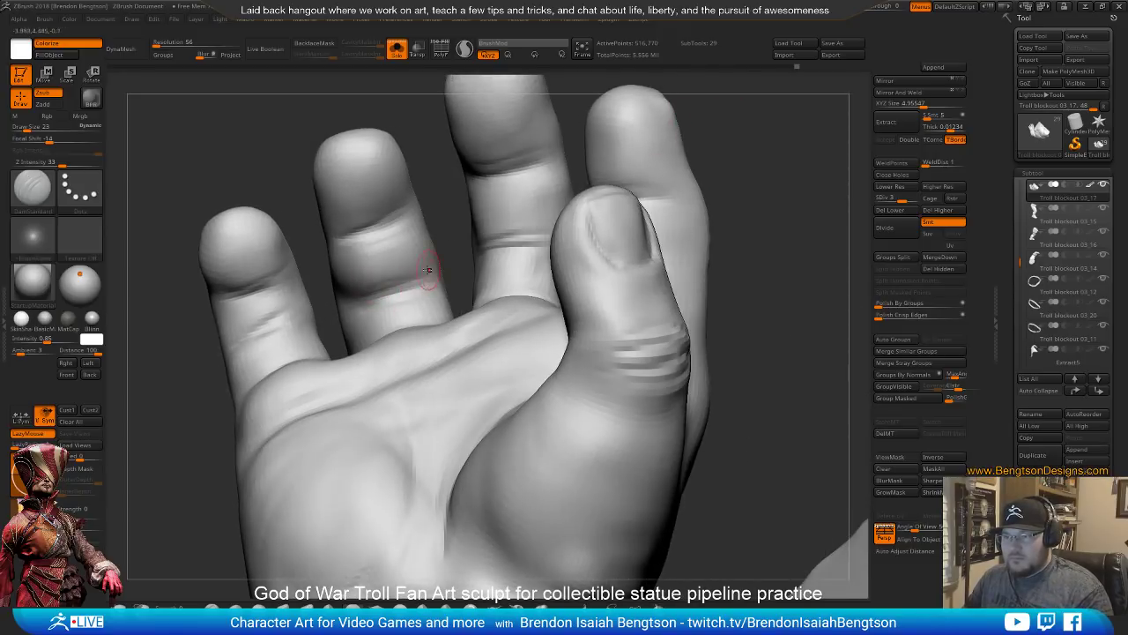
drag(448, 205, 387, 197)
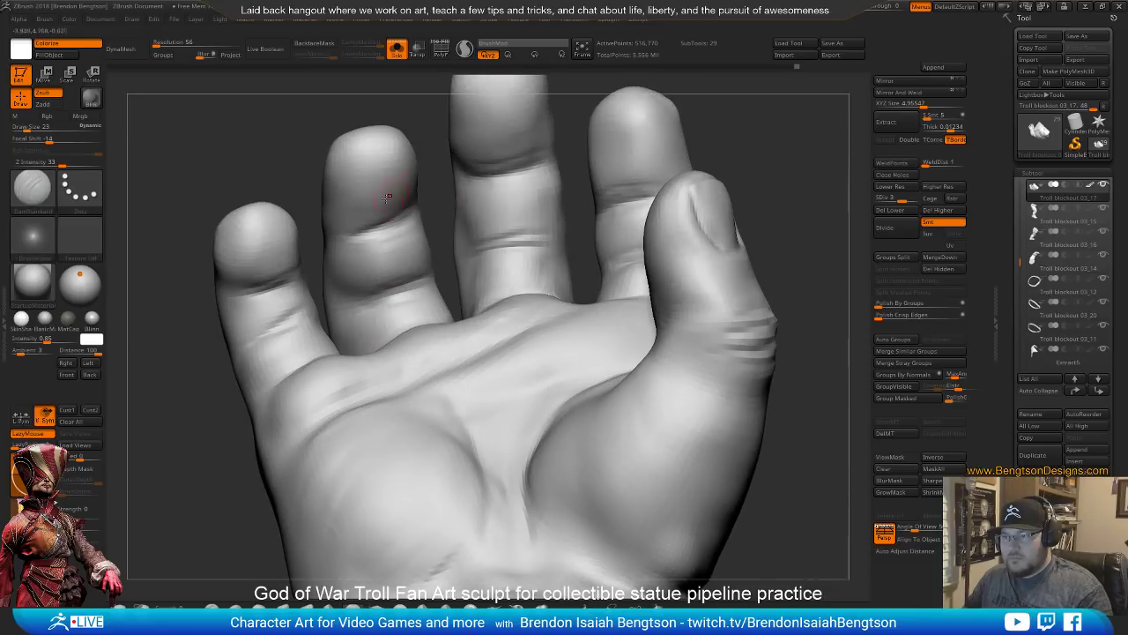
Raise the hand to subdivision level 4 and carve fine creases along the palm's outer edge below the little finger
drag(283, 170, 362, 473)
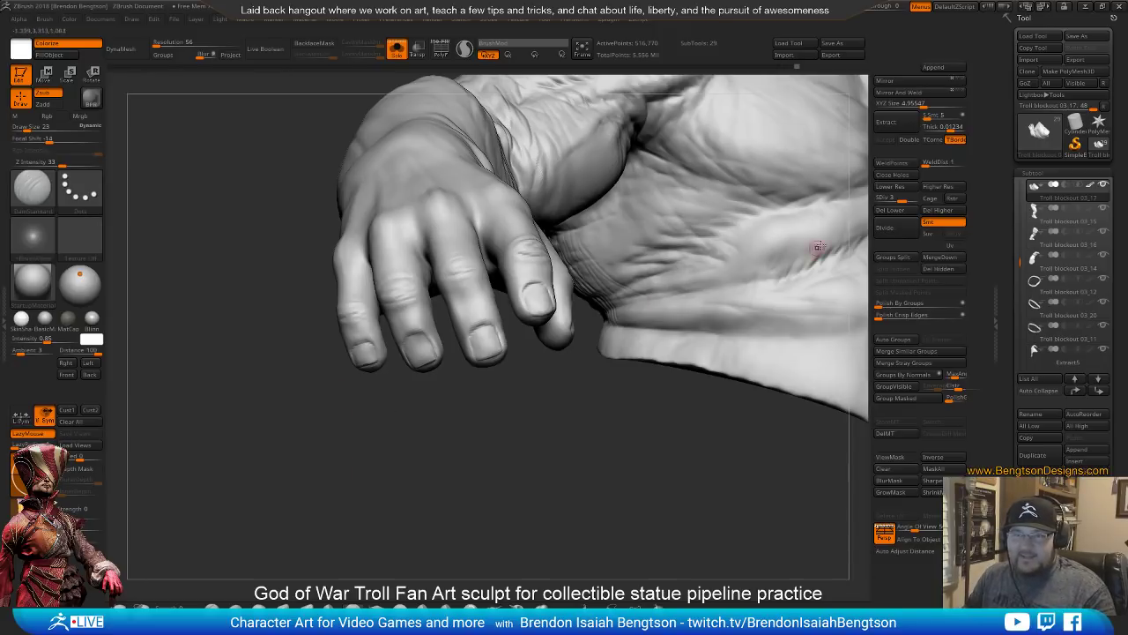
key(ctrl+d)
drag(434, 429, 445, 229)
drag(541, 197, 696, 189)
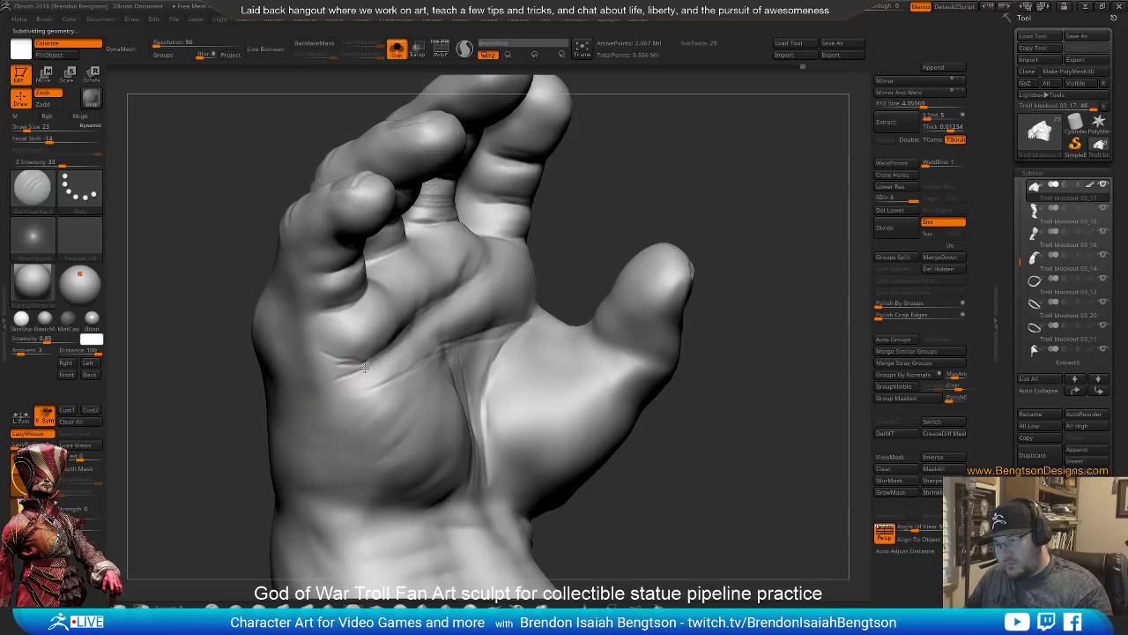
mouse_move(364, 368)
mouse_down()
mouse_move(373, 390)
mouse_move(331, 408)
mouse_move(387, 391)
mouse_move(368, 396)
mouse_move(355, 423)
mouse_move(360, 392)
mouse_move(308, 386)
mouse_move(332, 354)
mouse_up()
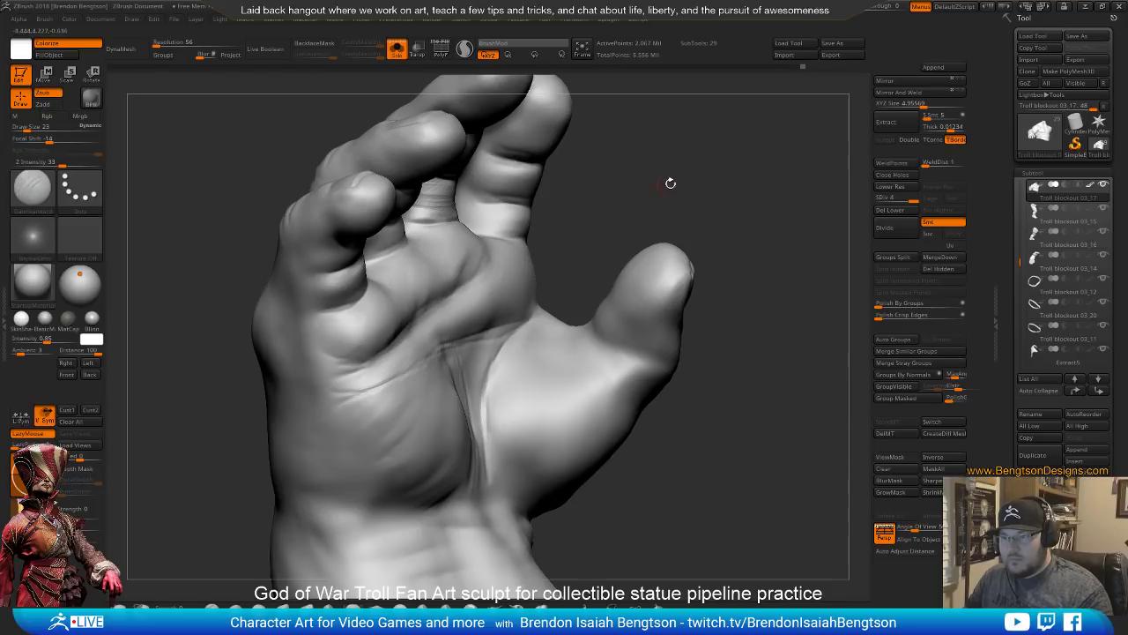
Return to subdivision level 3 and reshape the folds around the diagonal palm creases with Move Topological at draw size 73
drag(670, 181, 568, 232)
drag(683, 153, 396, 300)
key(space)
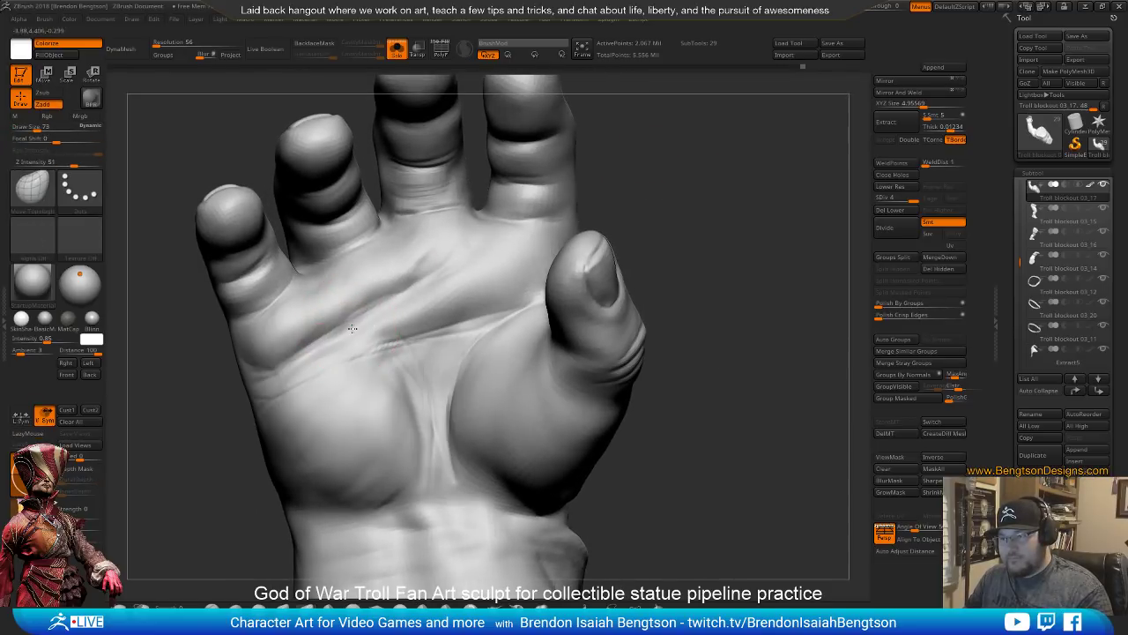
key(shift+d)
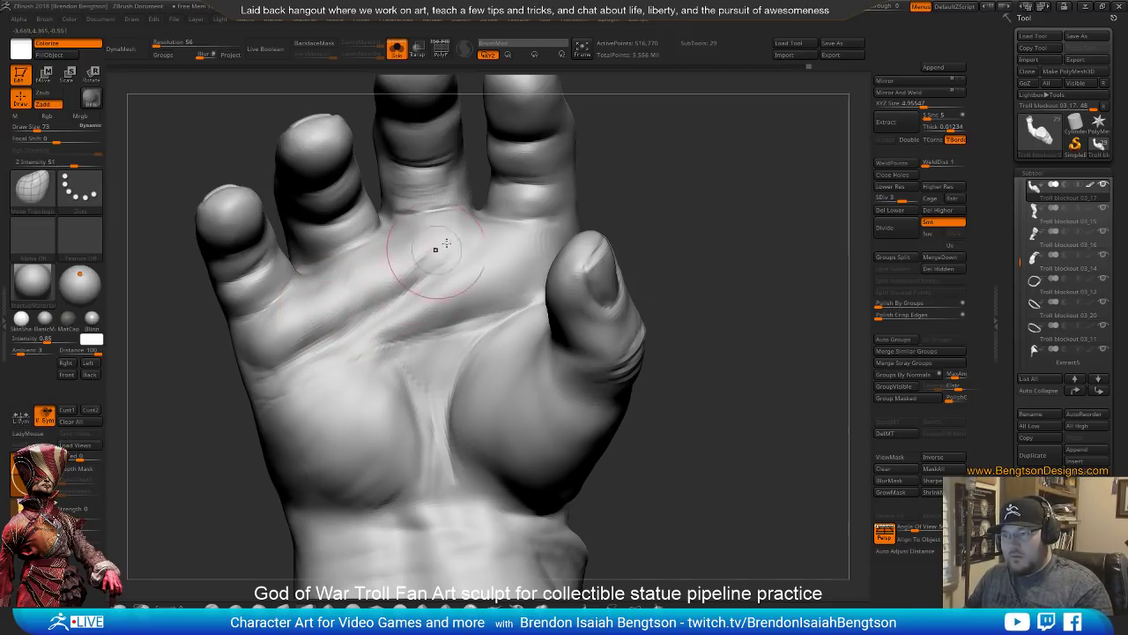
drag(746, 139, 746, 167)
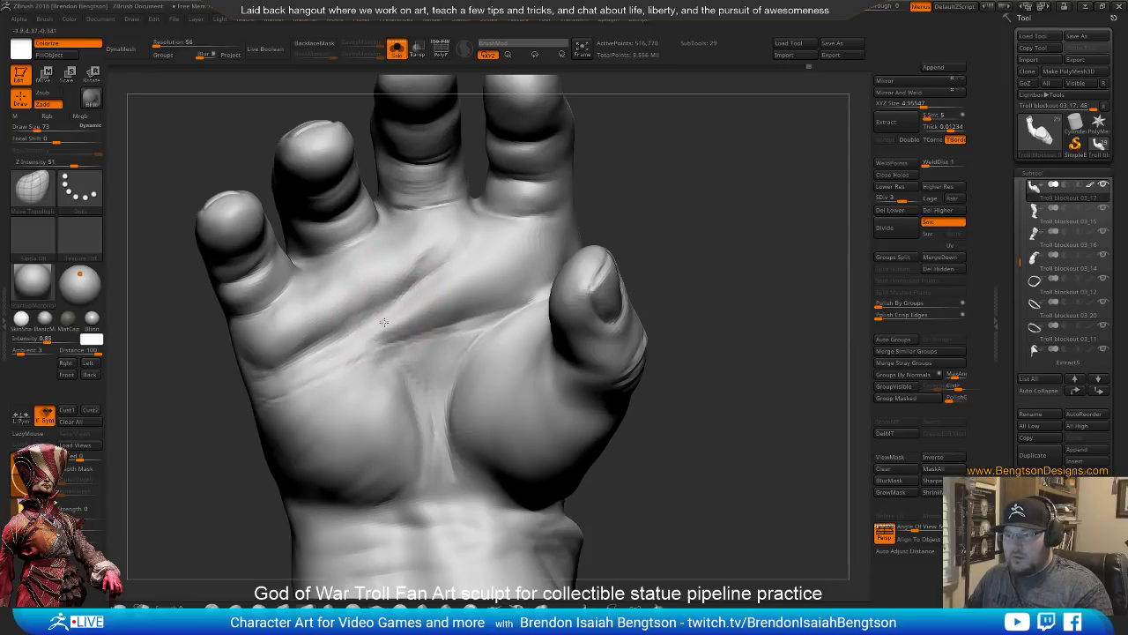
mouse_move(441, 288)
mouse_down()
mouse_move(410, 324)
mouse_move(466, 302)
mouse_move(407, 326)
mouse_up()
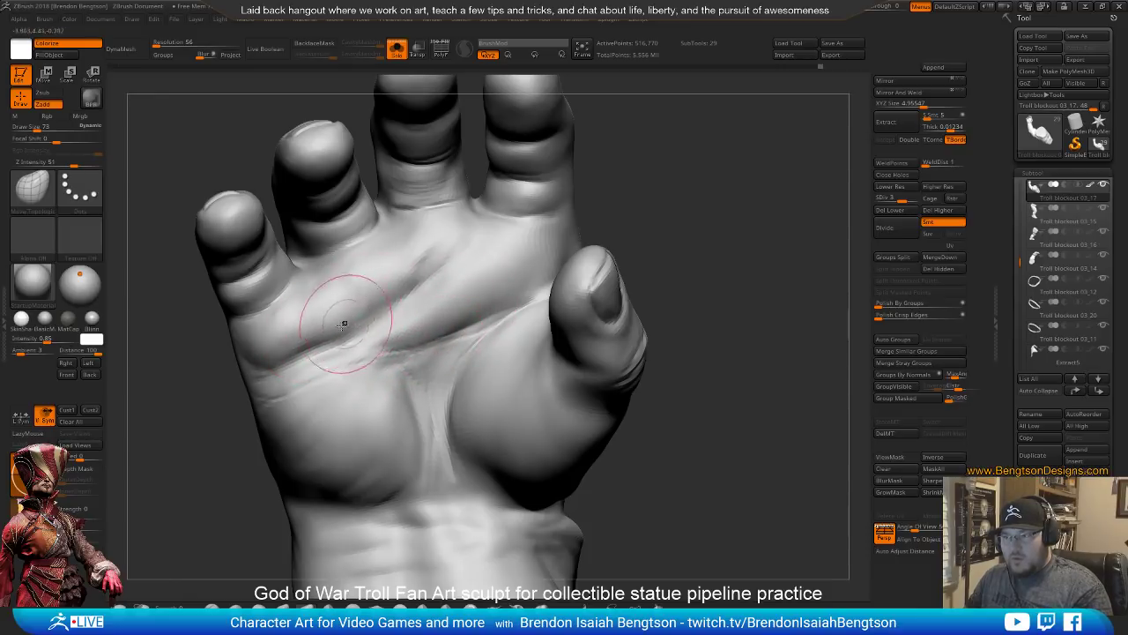
mouse_move(344, 324)
mouse_down()
mouse_move(303, 327)
mouse_move(333, 334)
mouse_up()
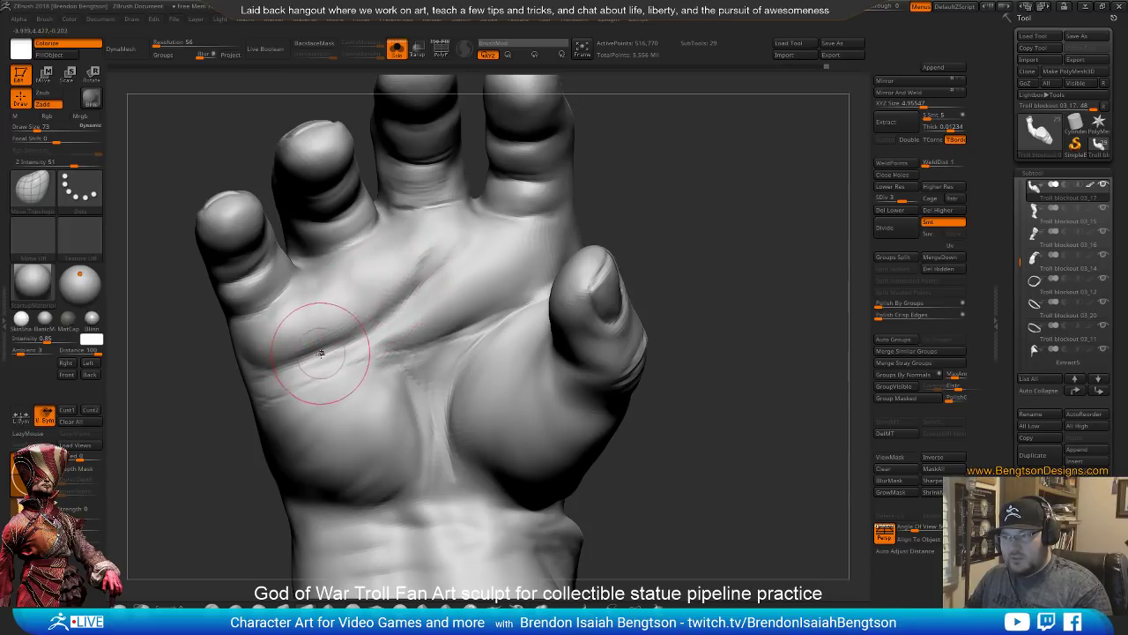
drag(316, 343, 312, 354)
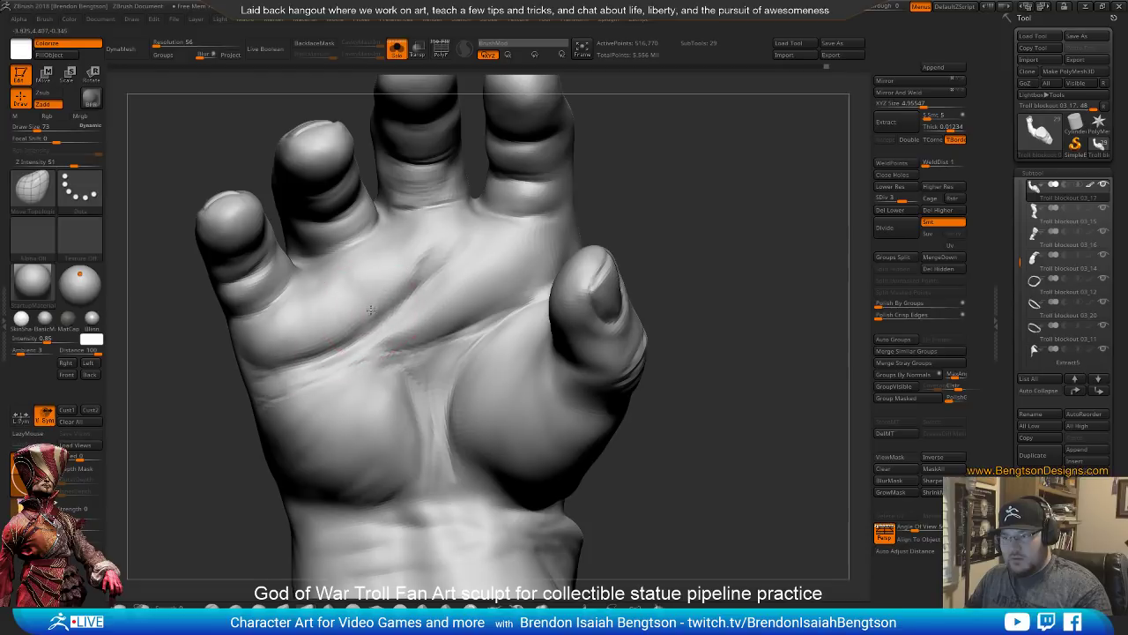
Build up the palm below the ring finger with ClayBuildup and carve a soft fold there with Dam Standard, both at draw size 34
mouse_move(667, 201)
alt+mouse_down()
mouse_move(640, 221)
mouse_move(667, 210)
mouse_move(642, 217)
mouse_move(641, 281)
alt+mouse_up()
key(b)
key(c)
key(b)
key(space)
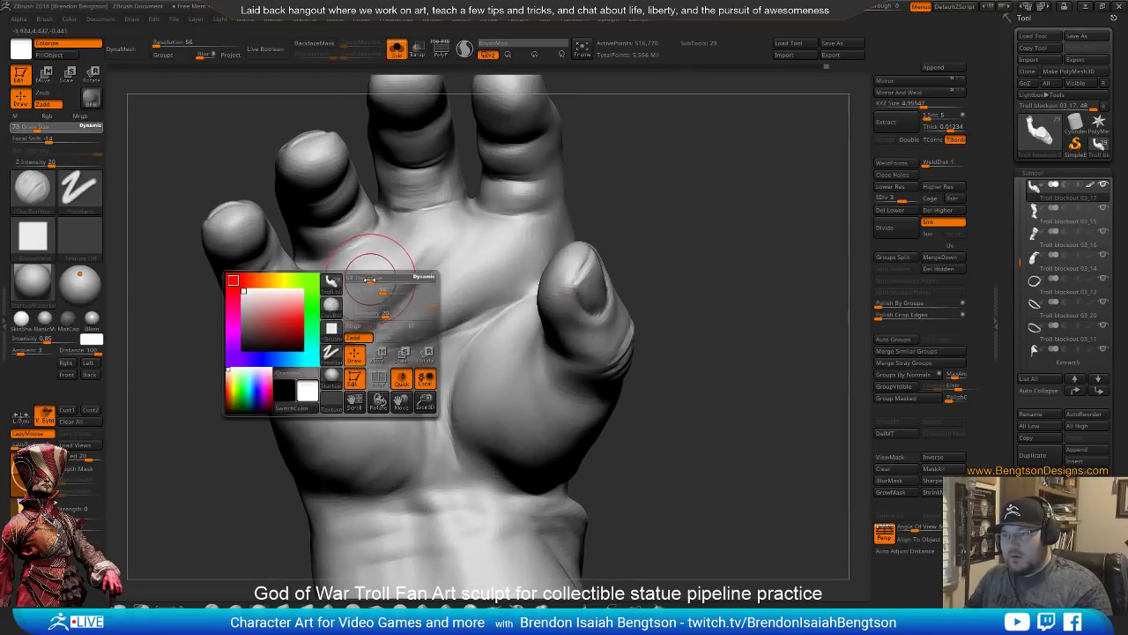
drag(377, 274, 364, 275)
drag(677, 181, 685, 186)
key(b)
key(d)
key(s)
drag(349, 251, 333, 272)
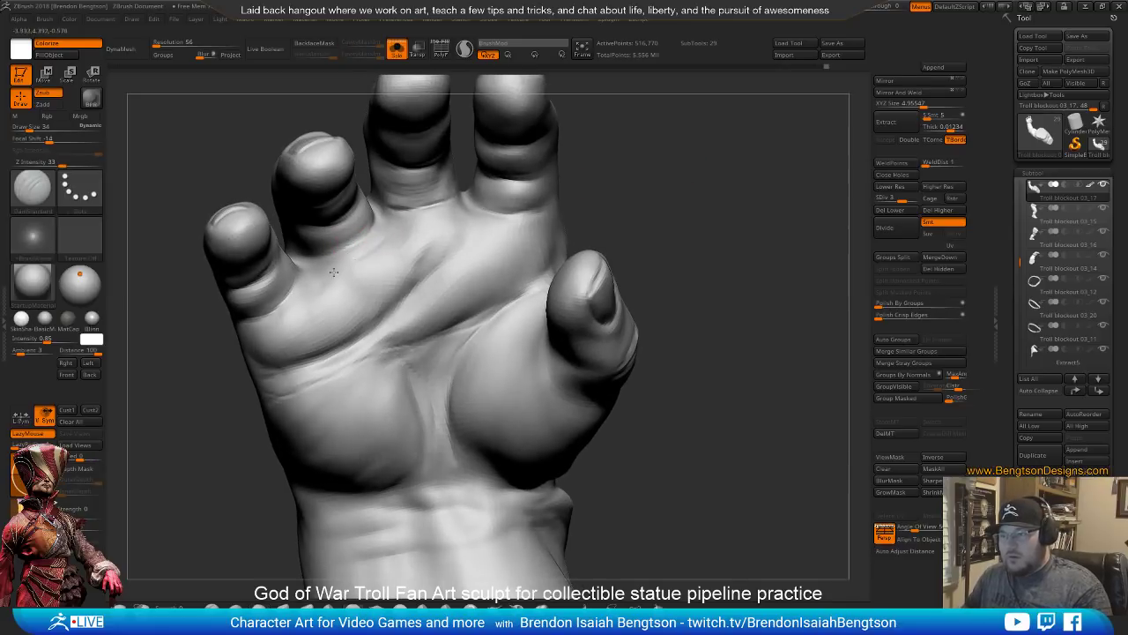
Add clay to the pads below the ring and little fingers with ClayBuildup at draw size 37 and smooth the area
drag(654, 178, 680, 256)
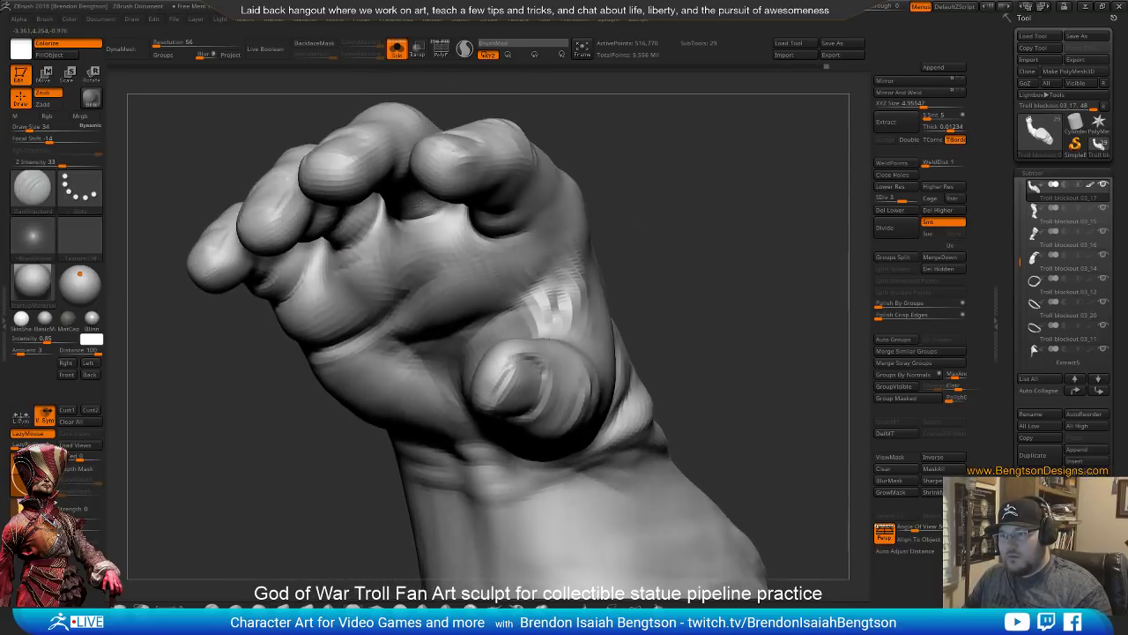
key(b)
key(c)
key(b)
key(space)
drag(334, 261, 340, 261)
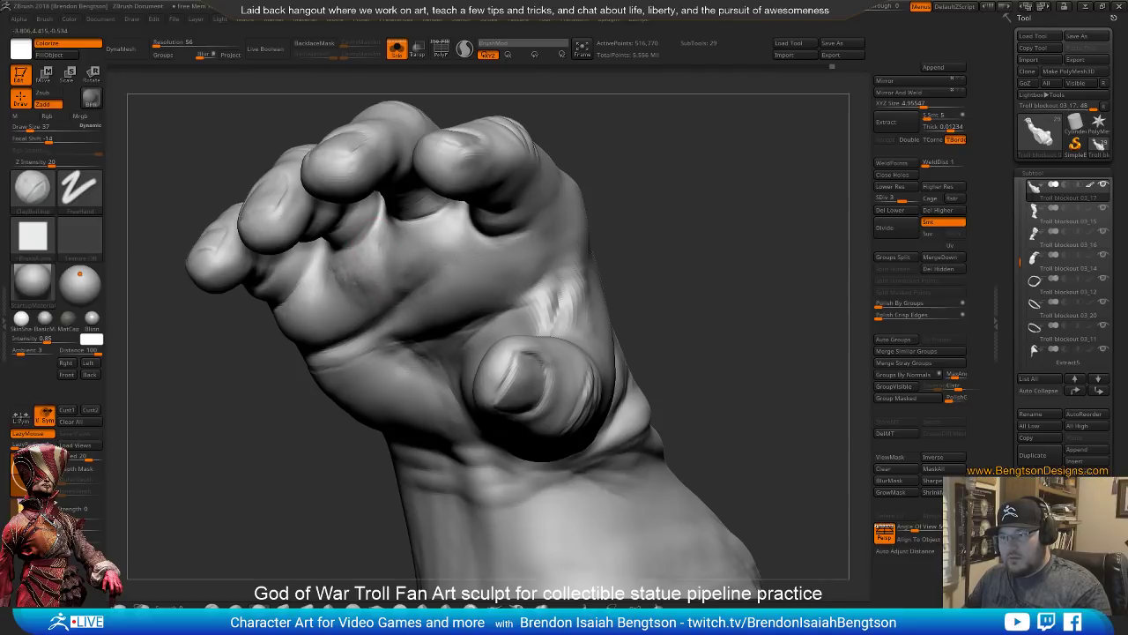
drag(665, 234, 705, 164)
shift+drag(374, 261, 363, 282)
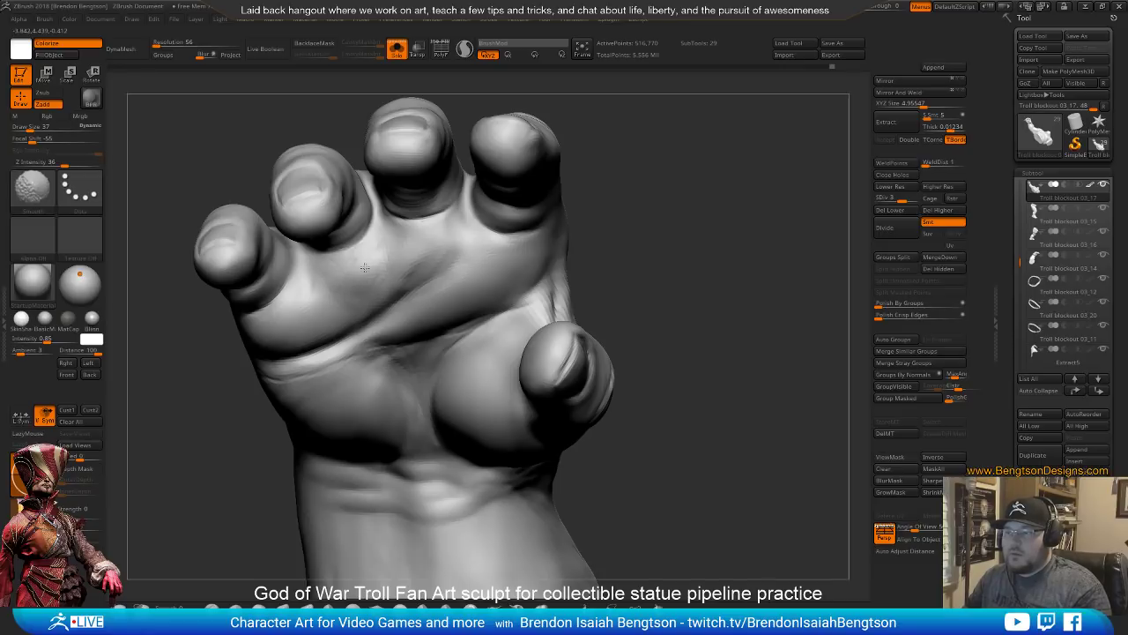
mouse_move(657, 241)
mouse_down()
mouse_move(644, 276)
mouse_move(652, 420)
mouse_move(507, 317)
mouse_move(516, 378)
mouse_move(468, 383)
mouse_move(533, 215)
mouse_move(541, 352)
mouse_move(519, 242)
mouse_move(337, 297)
mouse_up()
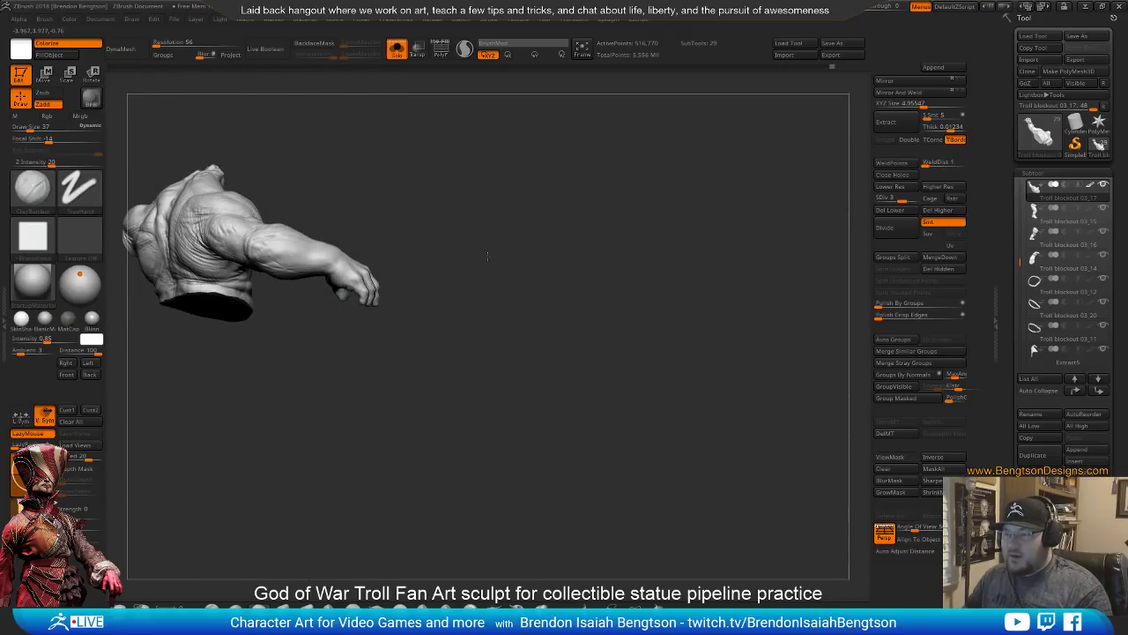
Build up the inner wrist above the palm with ClayBuildup at draw size 69 and focal shift 15
mouse_move(487, 256)
mouse_down()
mouse_move(552, 448)
mouse_move(634, 312)
mouse_move(649, 215)
mouse_move(566, 239)
mouse_up()
key(b)
key(s)
key(t)
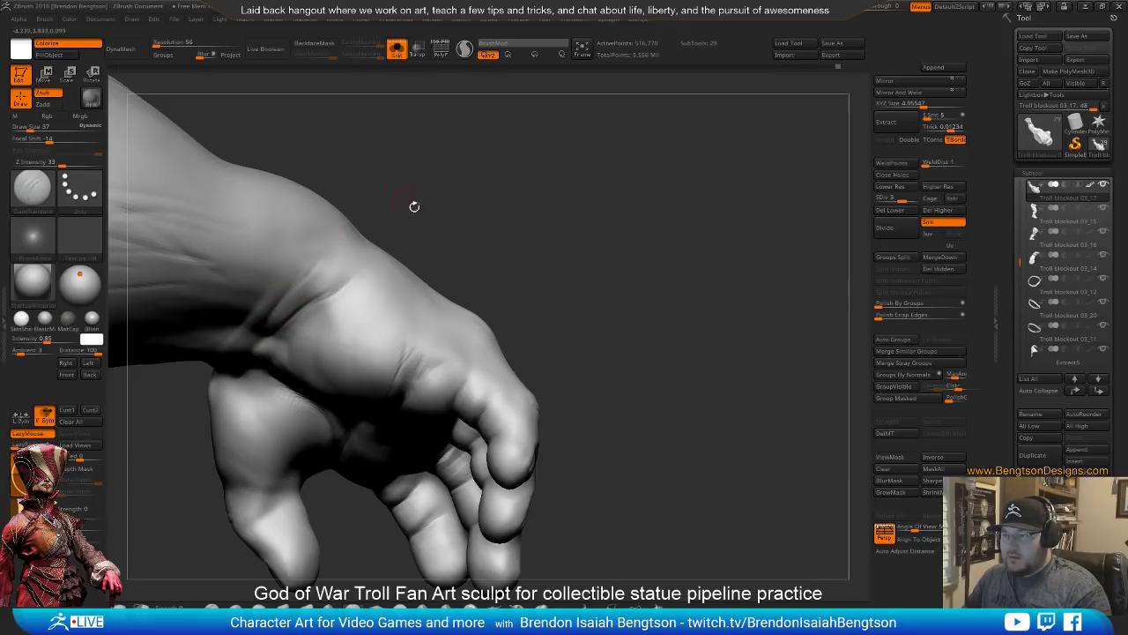
mouse_move(414, 206)
mouse_down()
mouse_move(499, 97)
mouse_move(491, 155)
mouse_move(544, 315)
mouse_move(508, 226)
mouse_move(526, 360)
mouse_move(514, 305)
mouse_up()
key(b)
key(c)
key(b)
key(space)
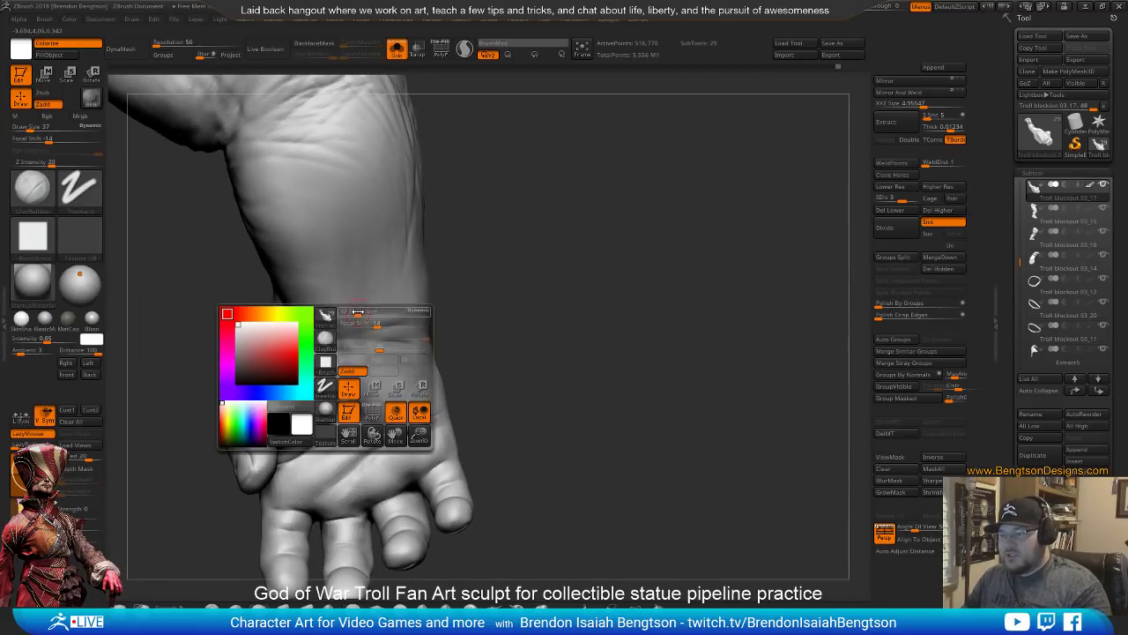
drag(357, 311, 368, 314)
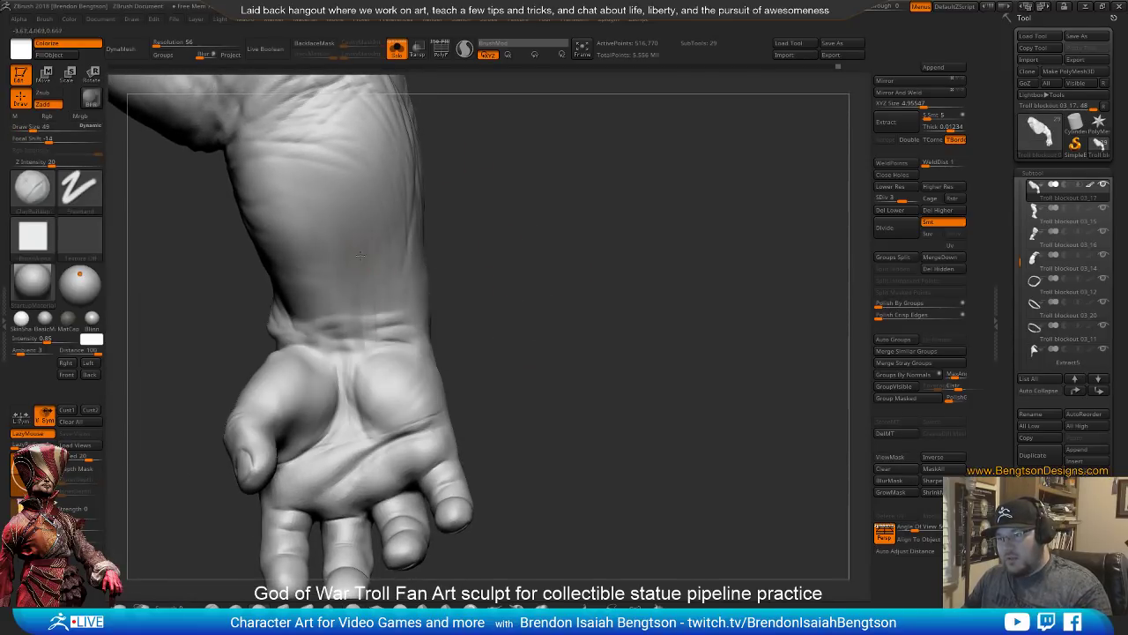
click(903, 198)
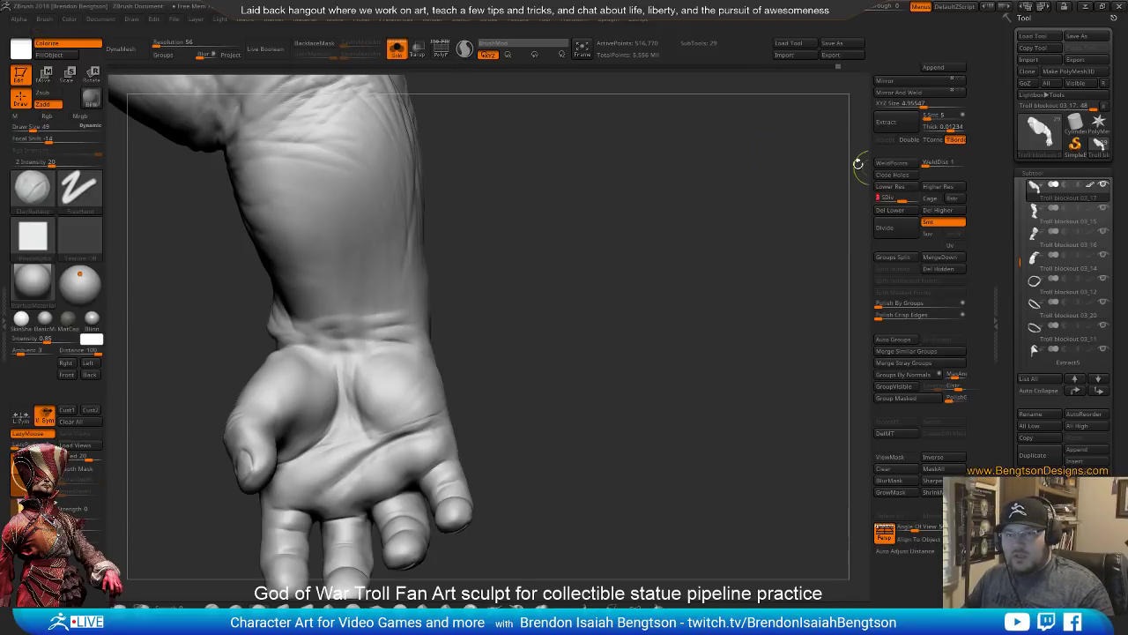
key(space)
drag(344, 273, 351, 273)
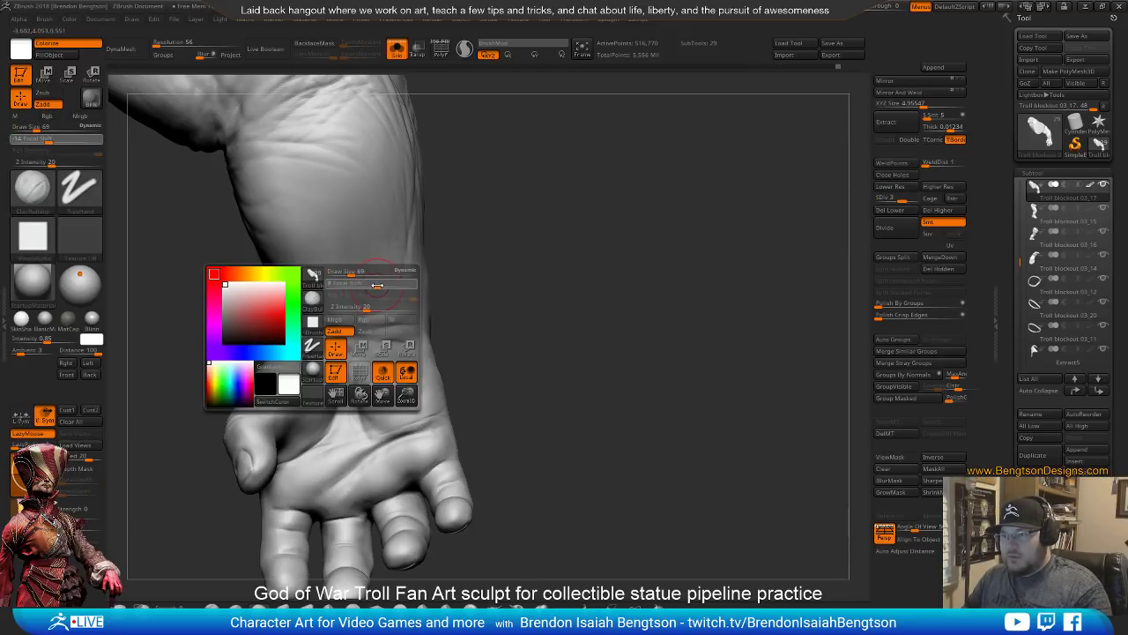
drag(537, 232, 625, 208)
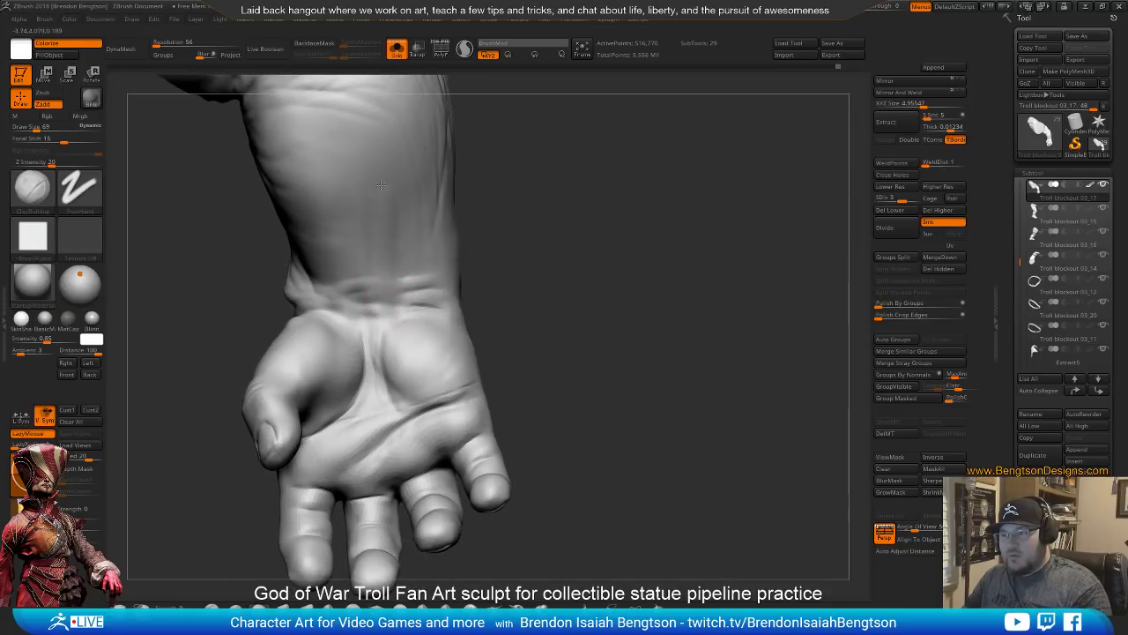
Try raising tendons down the inner wrist with ClayBuildup at draw size 55, and undo the strokes
key(space)
drag(386, 250, 391, 312)
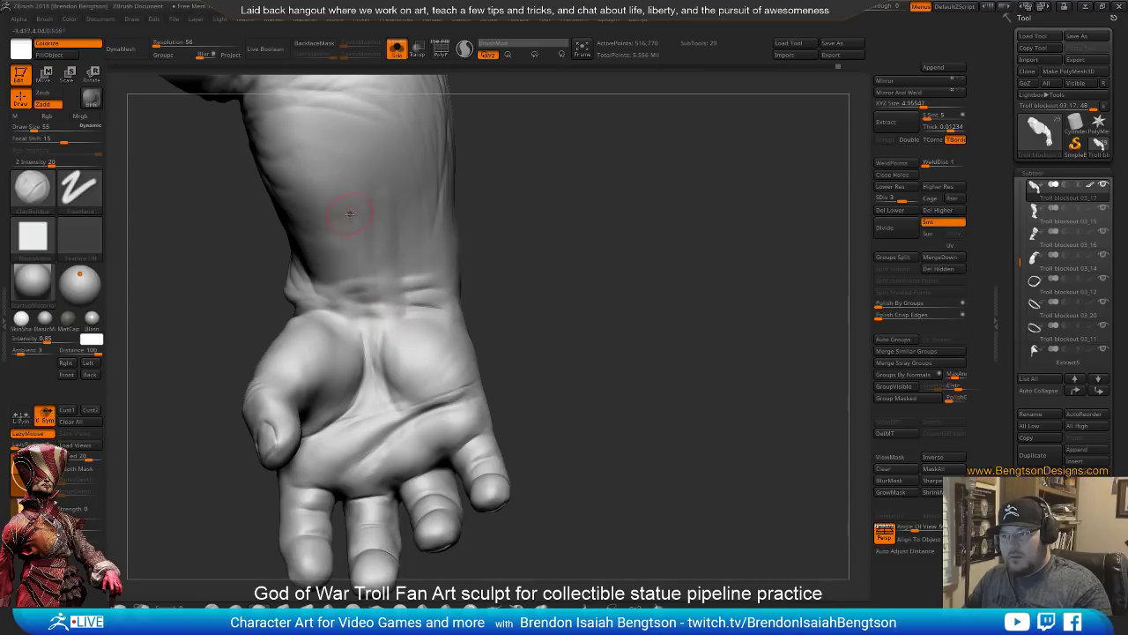
drag(493, 300, 620, 582)
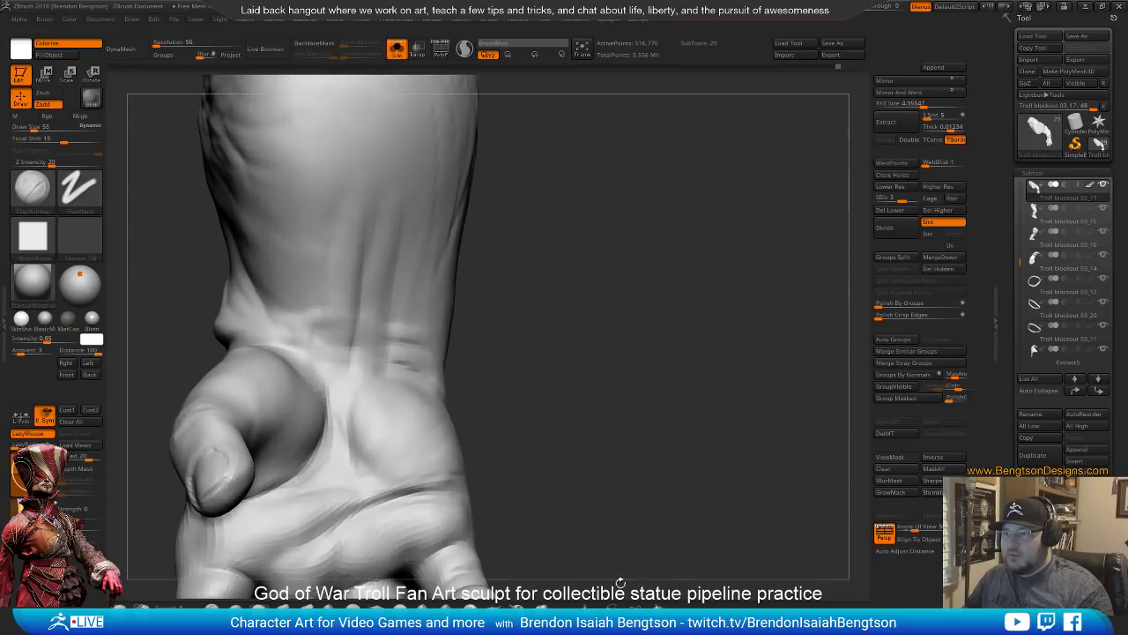
key(ctrl+z)
key(ctrl+z)
Raise tendons along the inner wrist with ClayBuildup at draw size 49 and smooth them into the forearm
drag(571, 299, 603, 239)
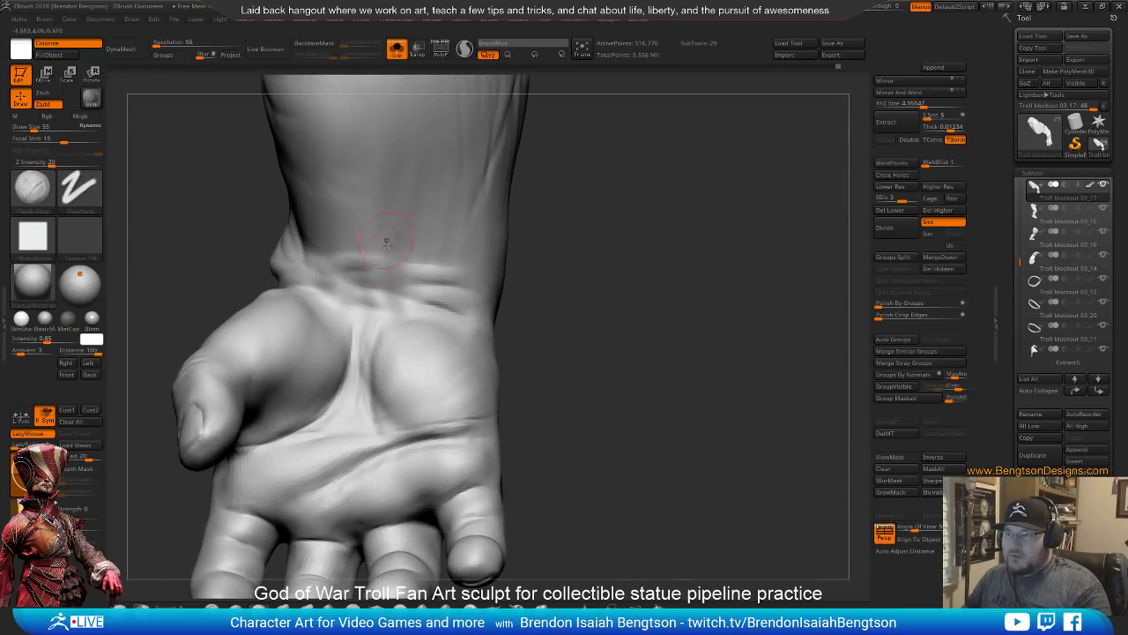
shift+drag(392, 196, 399, 231)
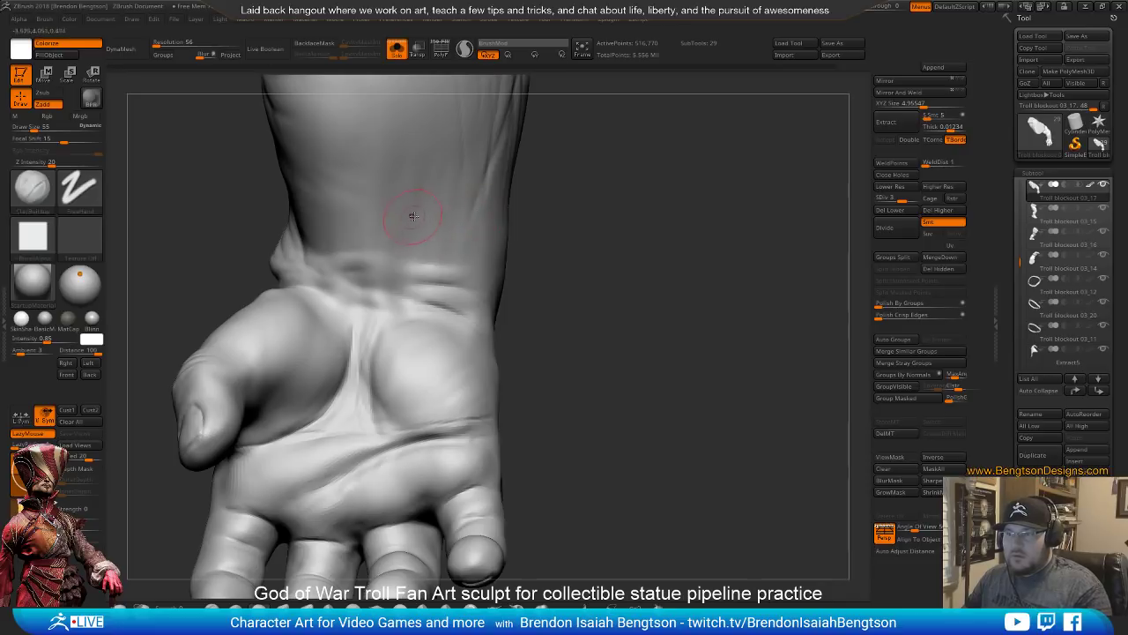
key(space)
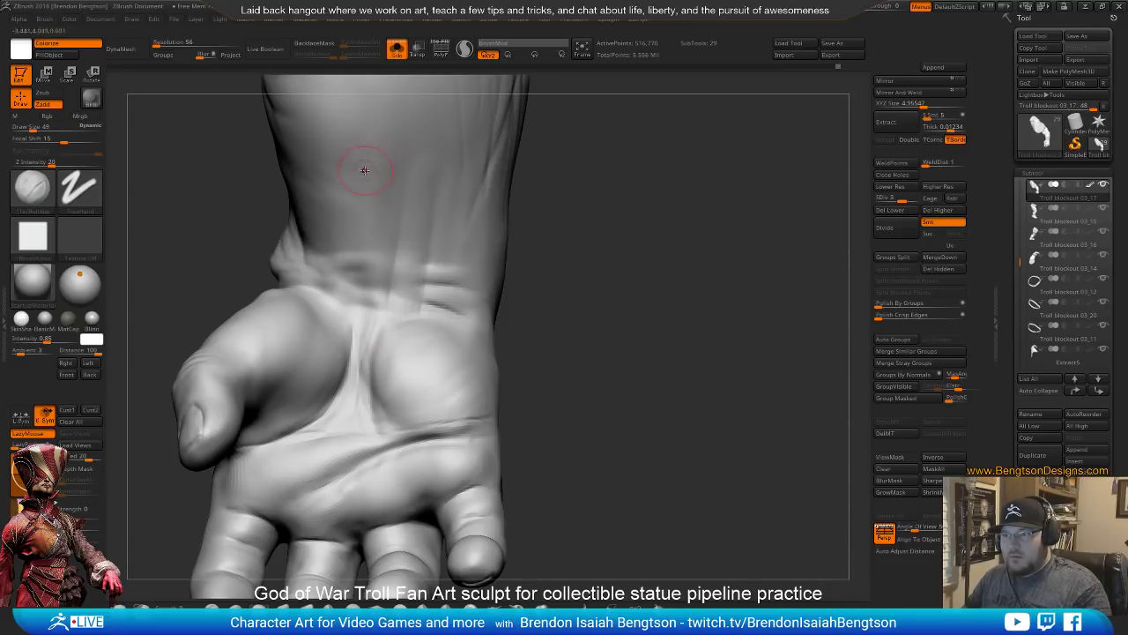
mouse_move(630, 352)
alt+mouse_down()
mouse_move(634, 211)
mouse_move(614, 367)
mouse_move(548, 266)
mouse_move(617, 244)
mouse_move(591, 244)
mouse_move(622, 265)
mouse_move(574, 264)
mouse_move(576, 458)
mouse_move(595, 404)
mouse_move(582, 379)
mouse_move(532, 417)
mouse_move(442, 411)
mouse_move(489, 427)
mouse_move(580, 411)
mouse_move(572, 314)
mouse_move(582, 330)
mouse_move(577, 352)
mouse_move(529, 294)
mouse_move(591, 474)
mouse_move(540, 179)
mouse_move(594, 514)
mouse_move(582, 312)
mouse_move(617, 309)
alt+mouse_up()
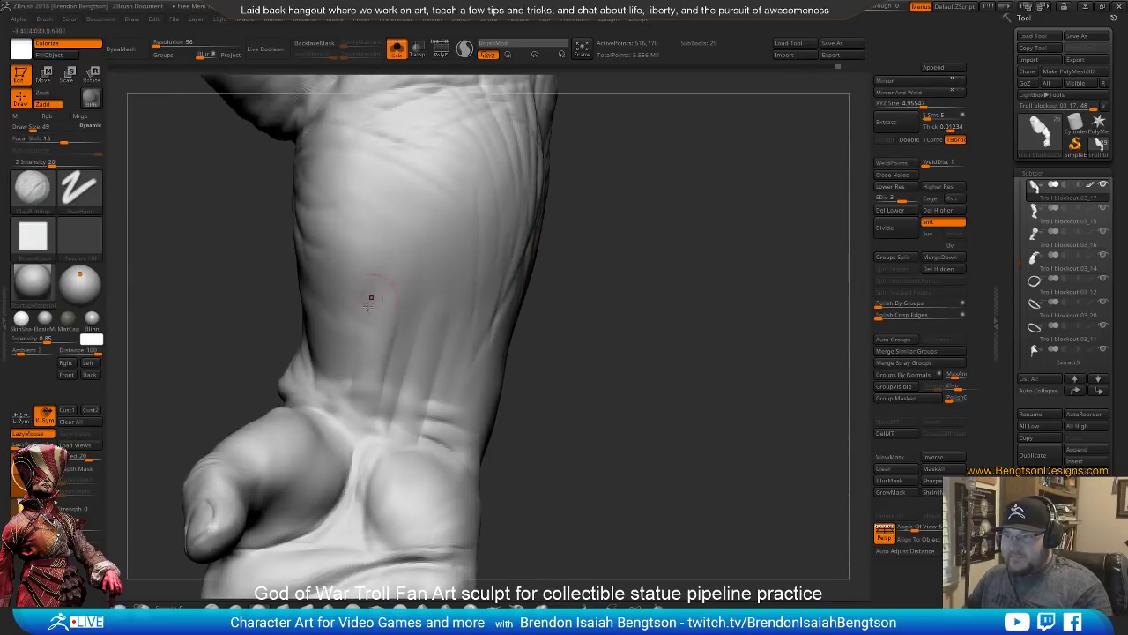
shift+drag(373, 294, 361, 329)
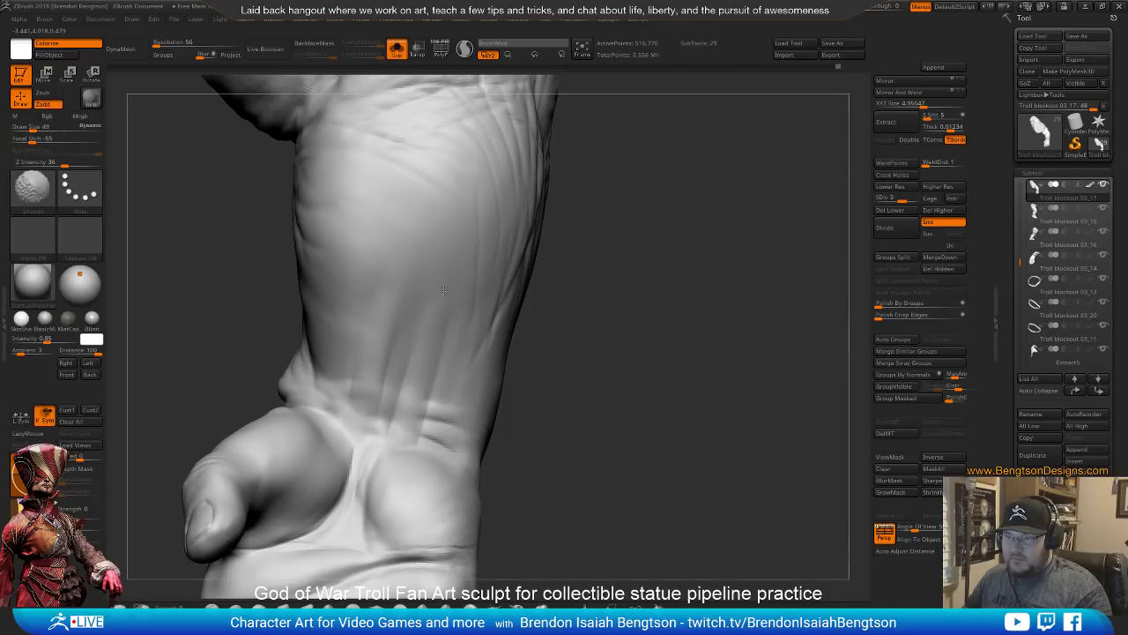
shift+drag(418, 337, 428, 349)
mouse_move(522, 356)
mouse_down()
mouse_move(535, 380)
mouse_move(518, 379)
mouse_up()
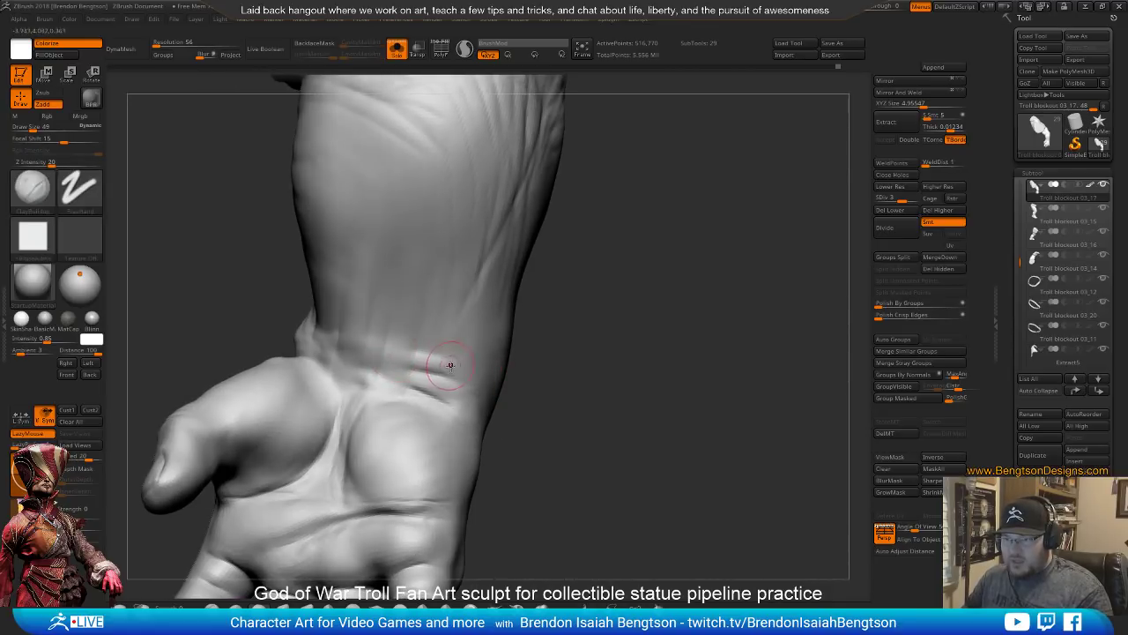
Build up the skin folds across the inner wrist and the tendons crossing them with ClayBuildup at draw sizes 34 and 52
key(space)
drag(400, 349, 395, 349)
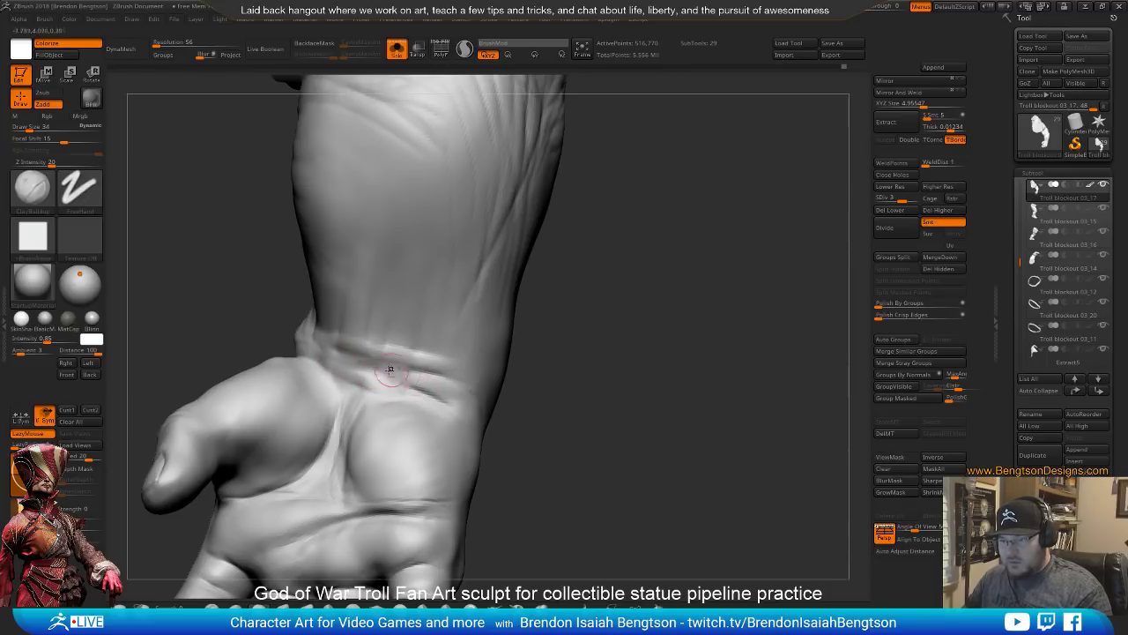
drag(555, 399, 584, 406)
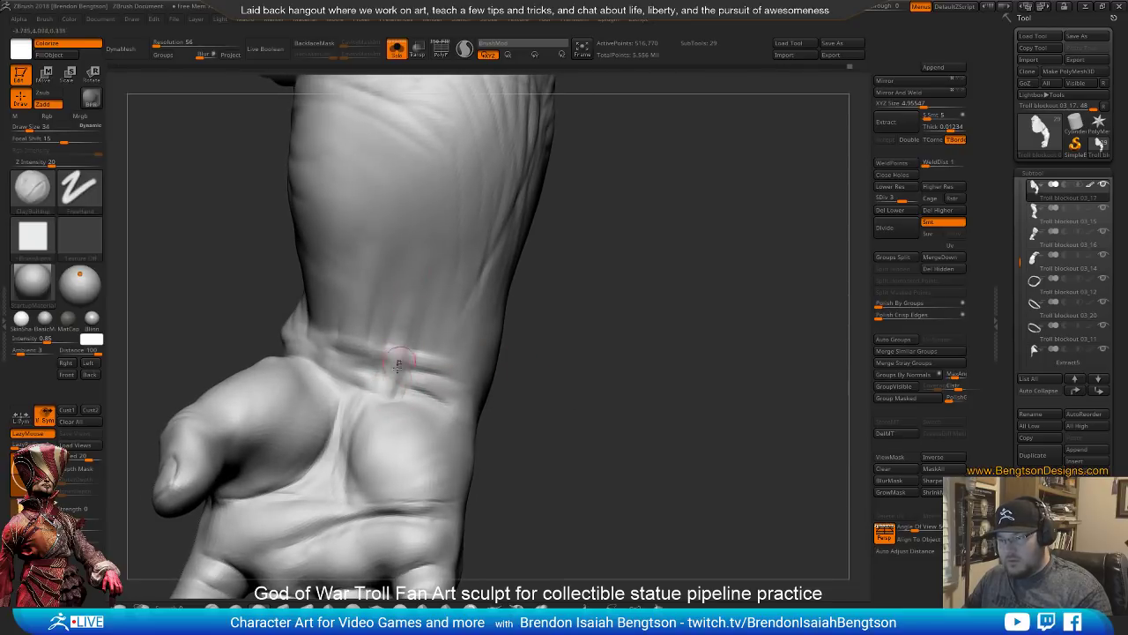
drag(564, 397, 512, 401)
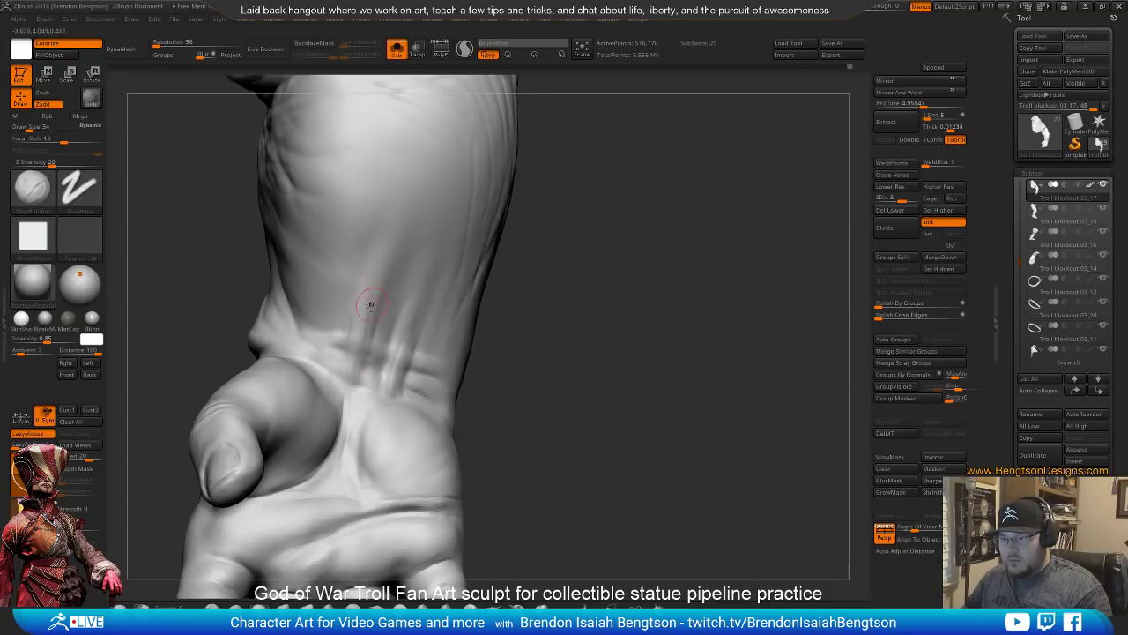
right_drag(360, 384, 315, 373)
key(space)
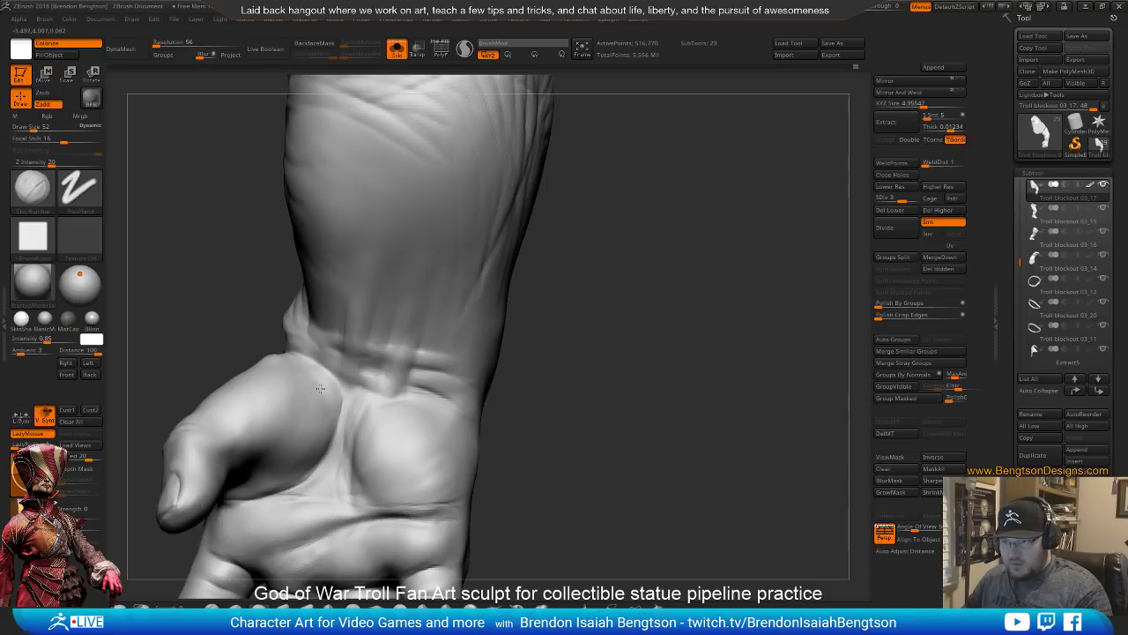
mouse_move(522, 406)
right_down()
mouse_move(526, 269)
mouse_move(518, 344)
mouse_move(529, 316)
mouse_move(542, 361)
right_up()
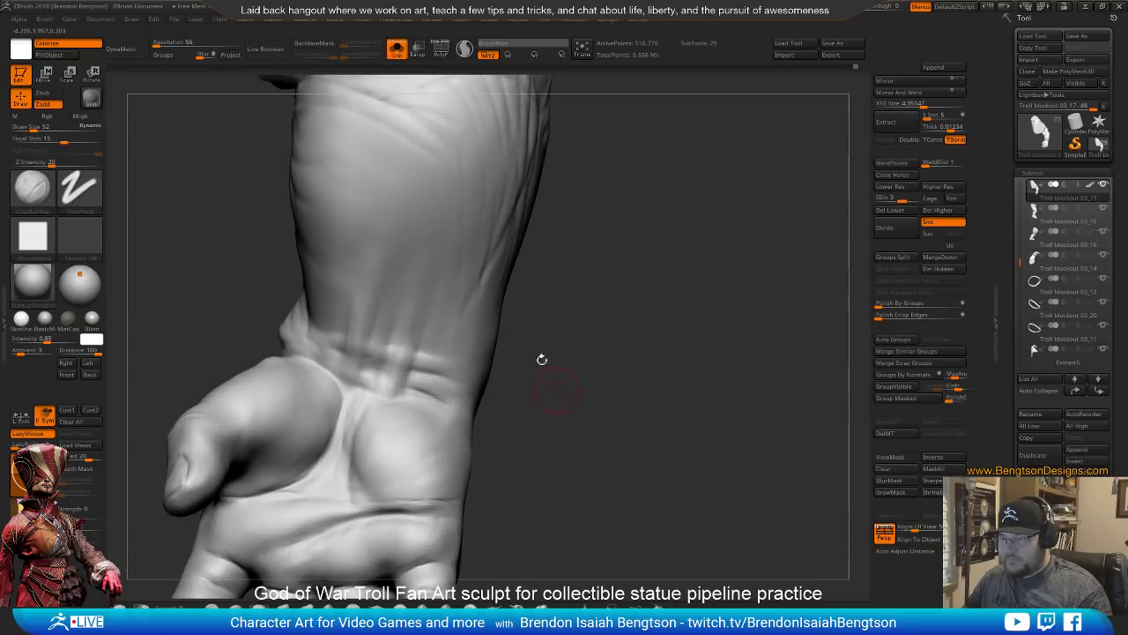
key(b)
key(c)
key(b)
mouse_move(471, 265)
right_down()
mouse_move(555, 407)
mouse_move(529, 379)
mouse_move(461, 370)
right_up()
Carve creases down the palm's centre between the thumb and heel pads and along the diagonal fold with Dam Standard at draw size 32
key(b)
key(s)
key(t)
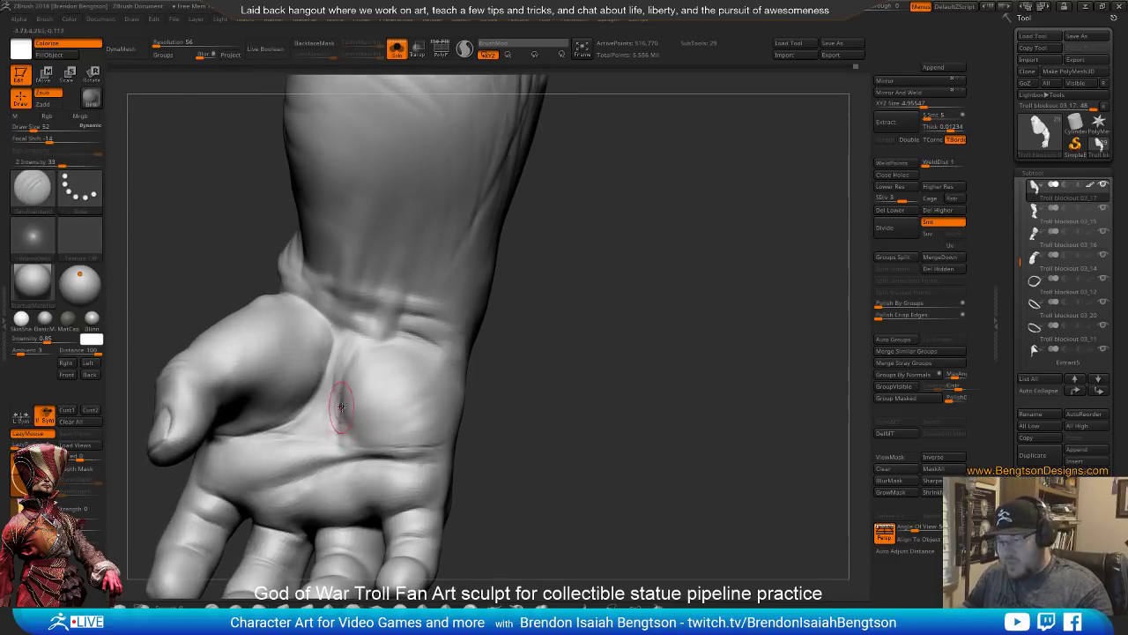
key(space)
mouse_move(352, 441)
right_down()
mouse_move(635, 366)
mouse_move(351, 326)
right_up()
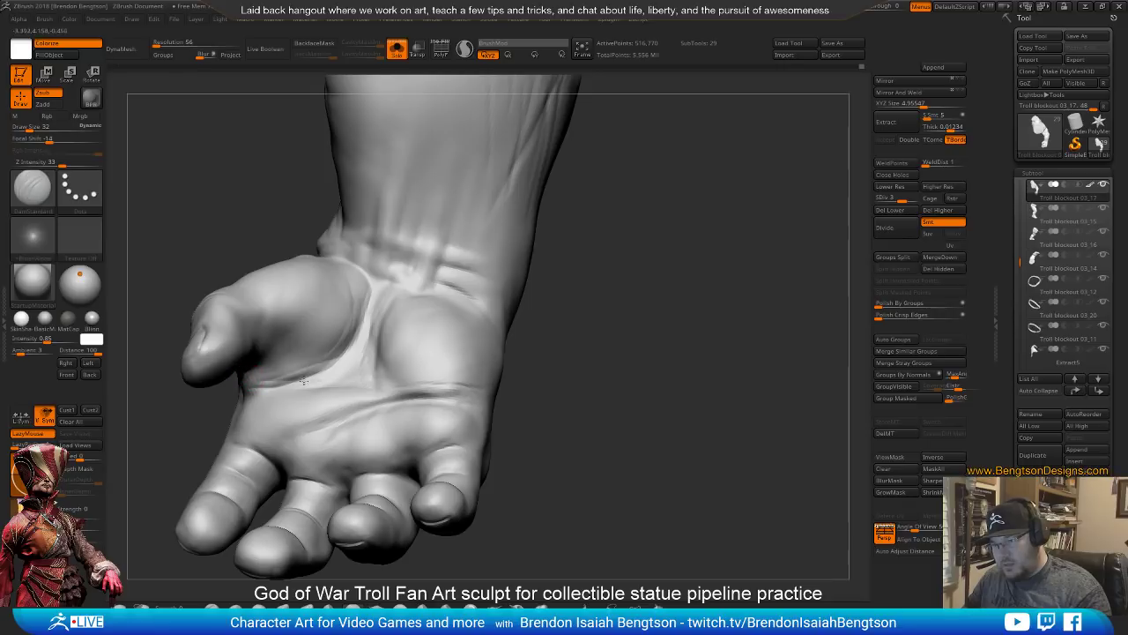
mouse_move(318, 382)
right_down()
mouse_move(589, 396)
mouse_move(614, 380)
mouse_move(582, 326)
right_up()
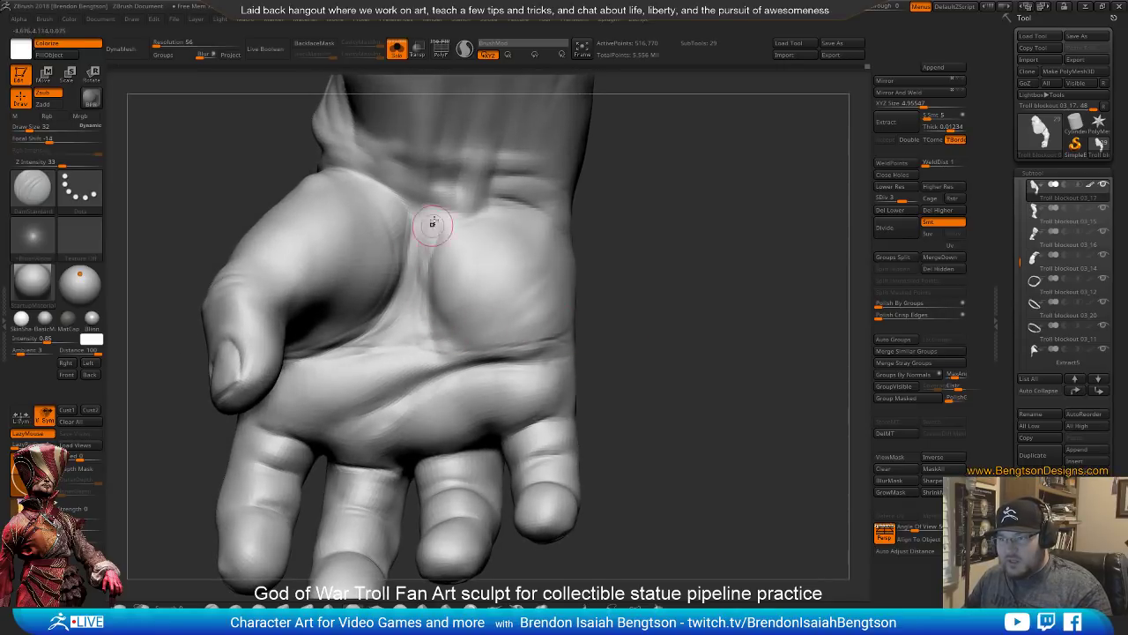
drag(429, 221, 431, 312)
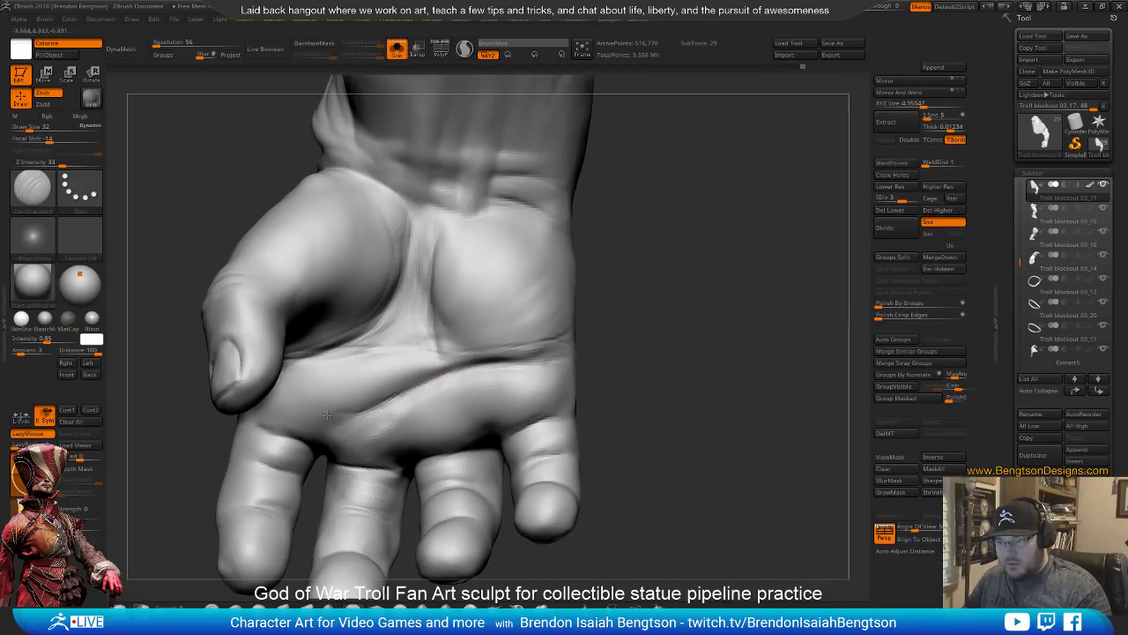
Raise the hand to subdivision level 4 and sharpen the palm and inner wrist creases with Dam Standard at draw size 32
key(ctrl+d)
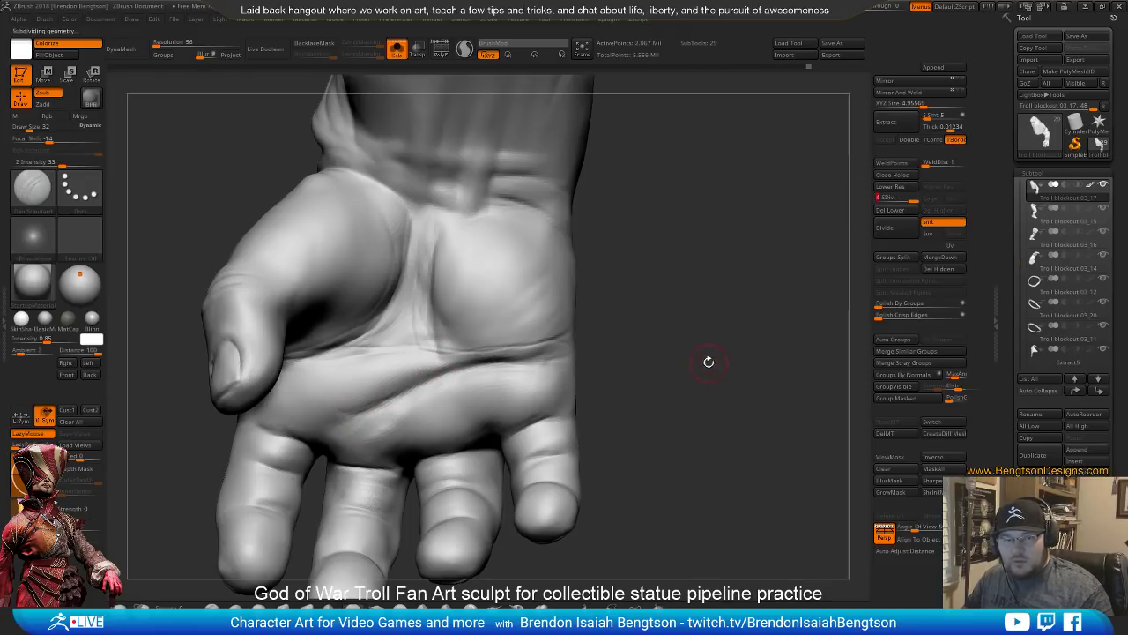
mouse_move(708, 361)
mouse_down()
mouse_move(713, 337)
mouse_move(715, 348)
mouse_up()
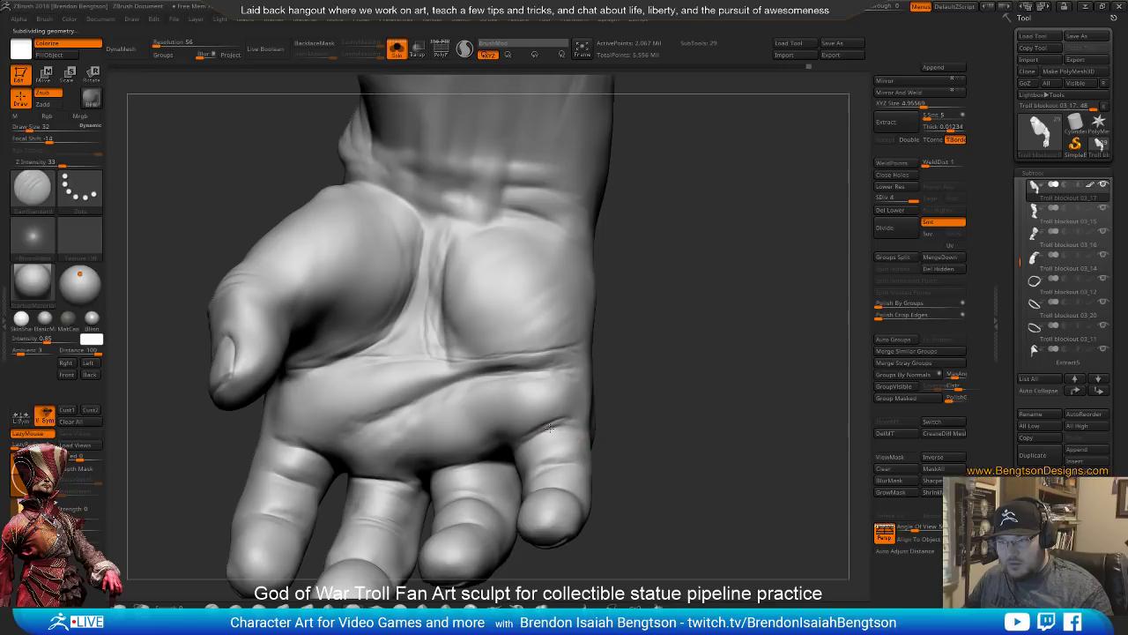
drag(665, 365, 559, 222)
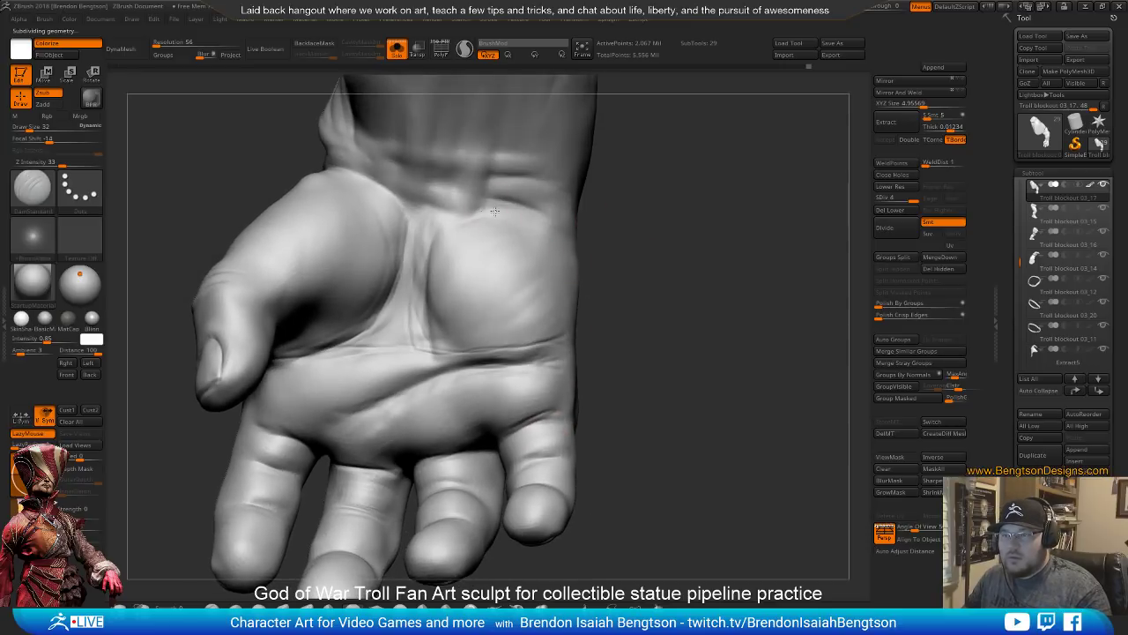
drag(644, 225, 479, 330)
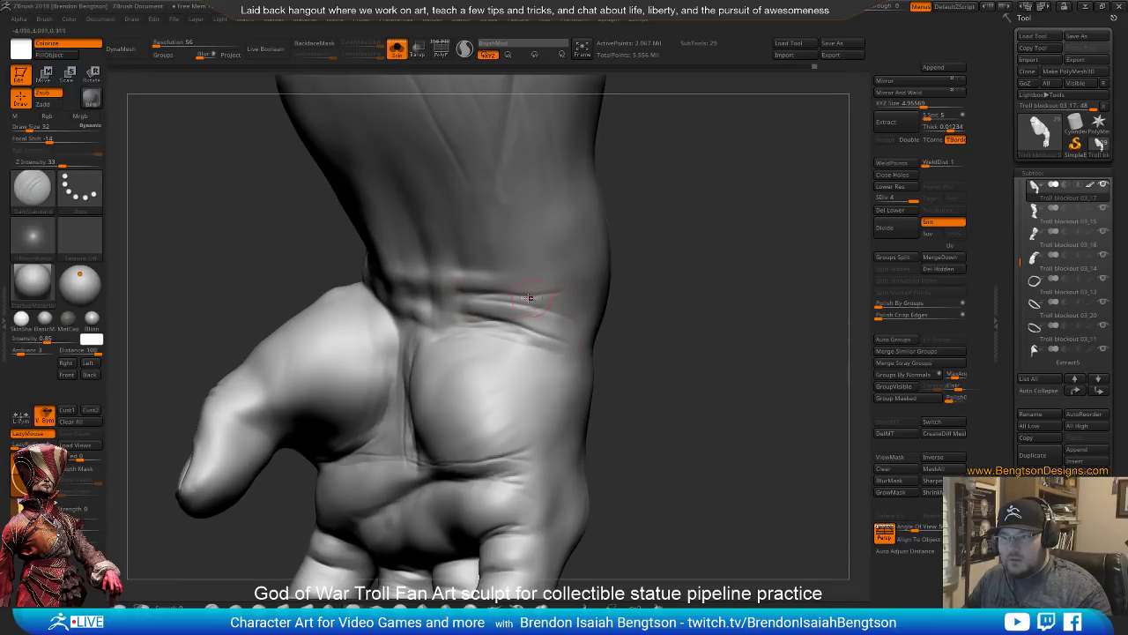
mouse_move(620, 293)
mouse_down()
mouse_move(653, 272)
mouse_move(662, 284)
mouse_up()
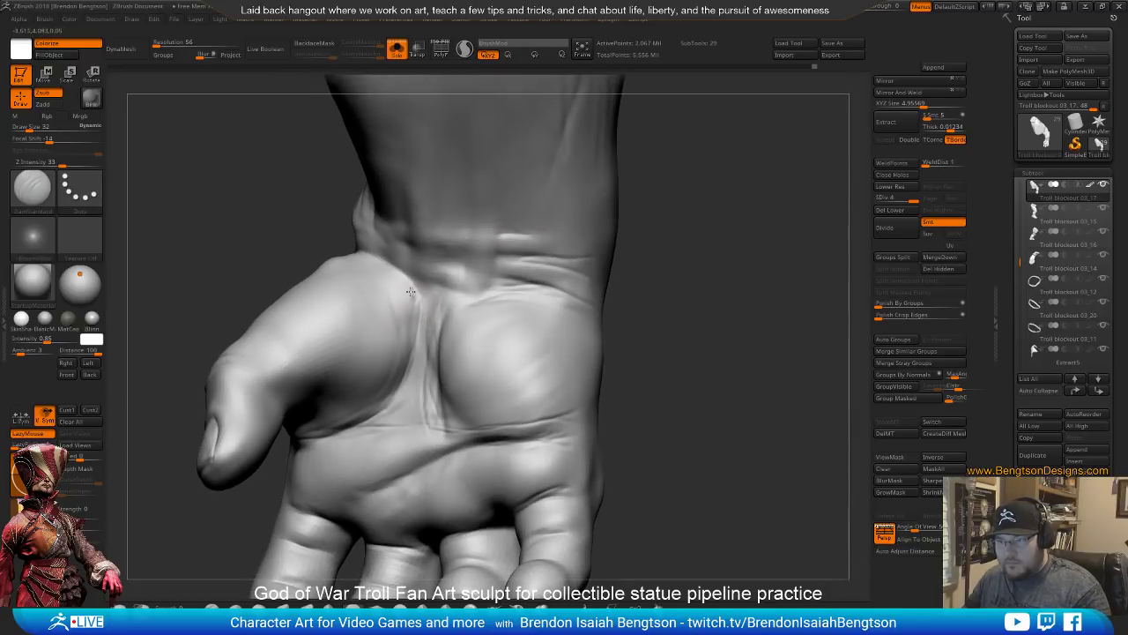
drag(283, 212, 331, 229)
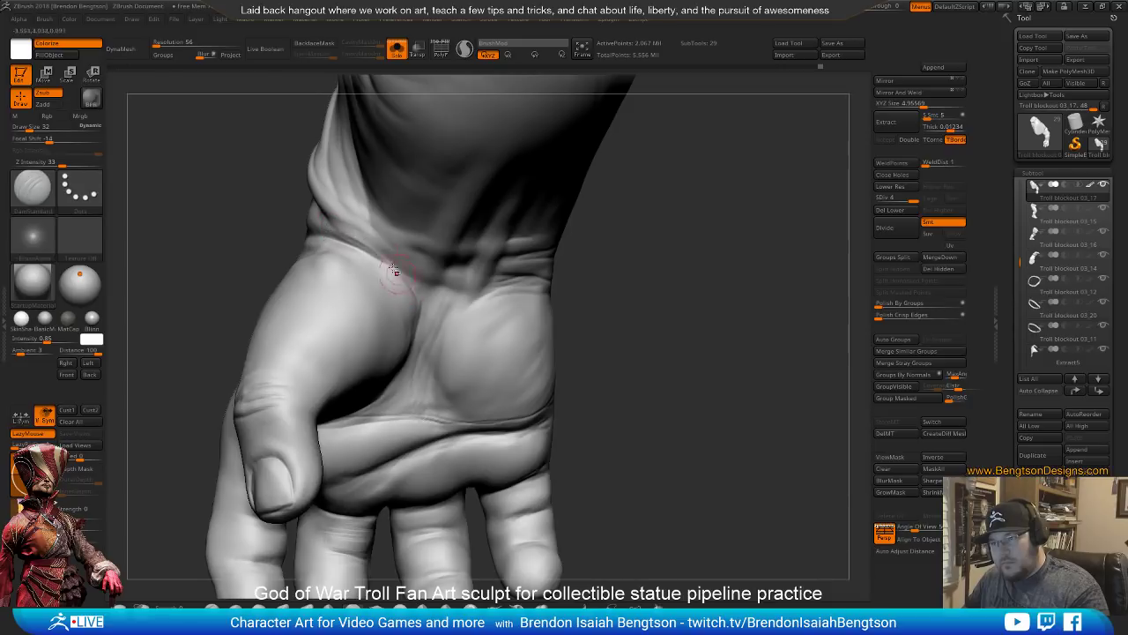
Carve fine creases into the wrist folds above the thumb's base with Dam Standard at draw size 21
mouse_move(327, 219)
mouse_down()
mouse_move(499, 345)
mouse_move(379, 255)
mouse_move(419, 322)
mouse_up()
key(space)
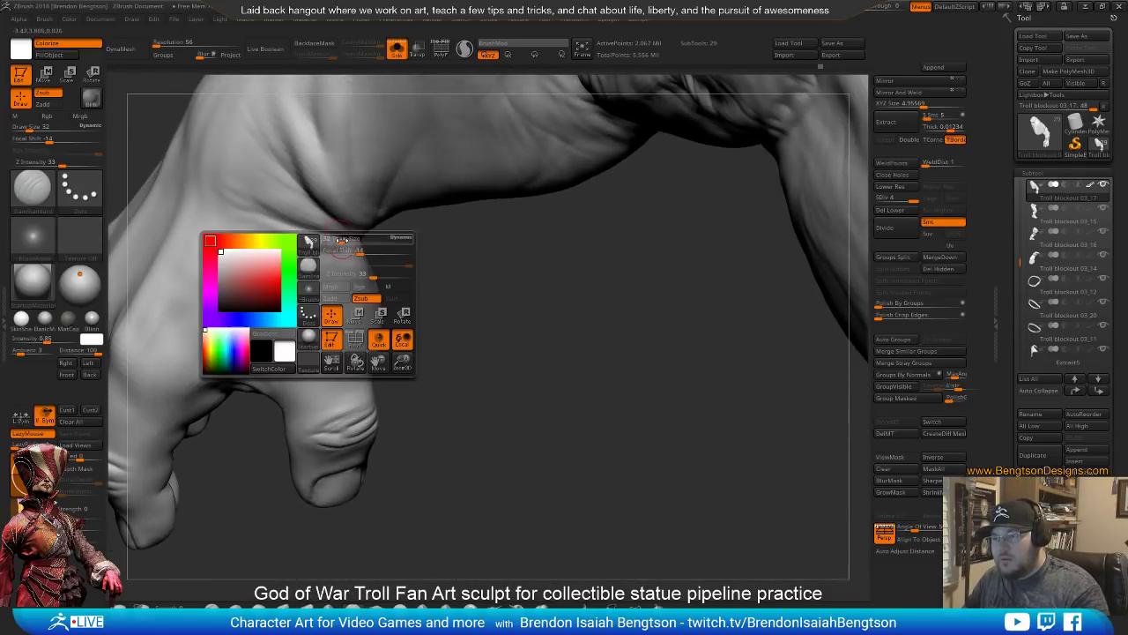
drag(342, 242, 339, 243)
drag(476, 308, 352, 264)
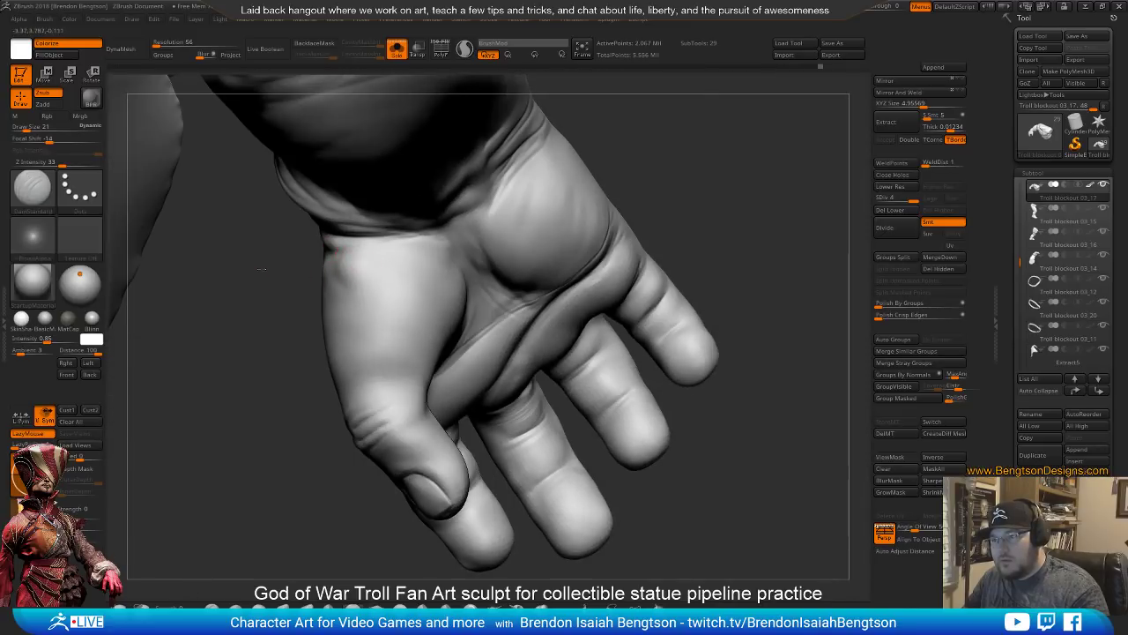
mouse_move(262, 270)
mouse_down()
mouse_move(363, 251)
mouse_move(387, 291)
mouse_move(517, 352)
mouse_up()
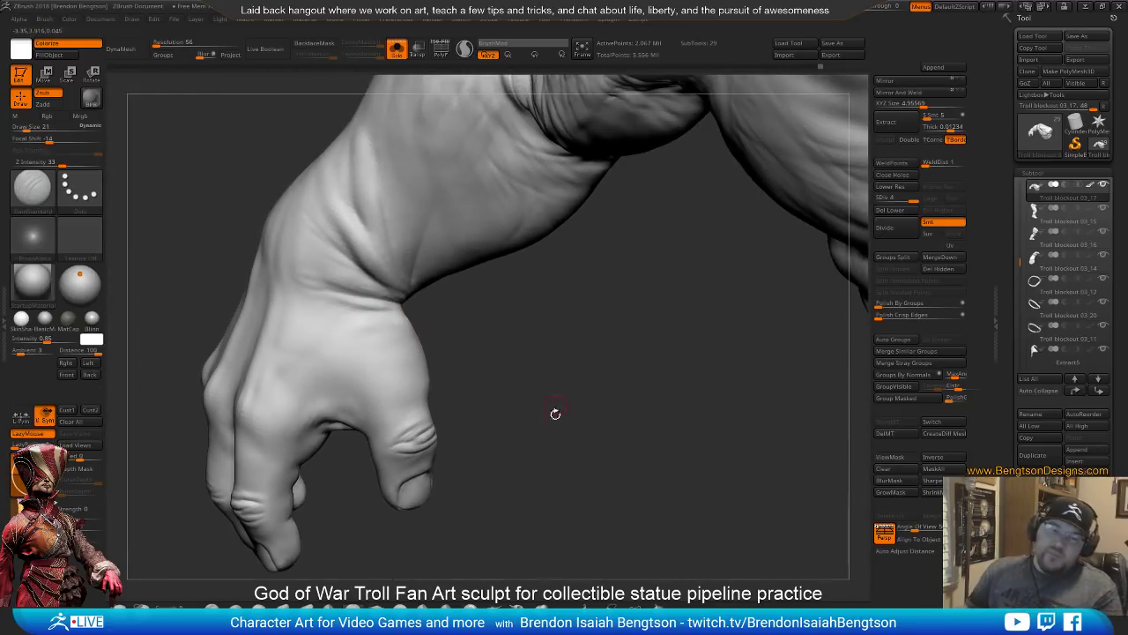
mouse_move(554, 413)
mouse_down()
mouse_move(549, 373)
mouse_move(567, 416)
mouse_move(607, 335)
mouse_move(631, 500)
mouse_move(433, 315)
mouse_move(570, 349)
mouse_move(481, 323)
mouse_up()
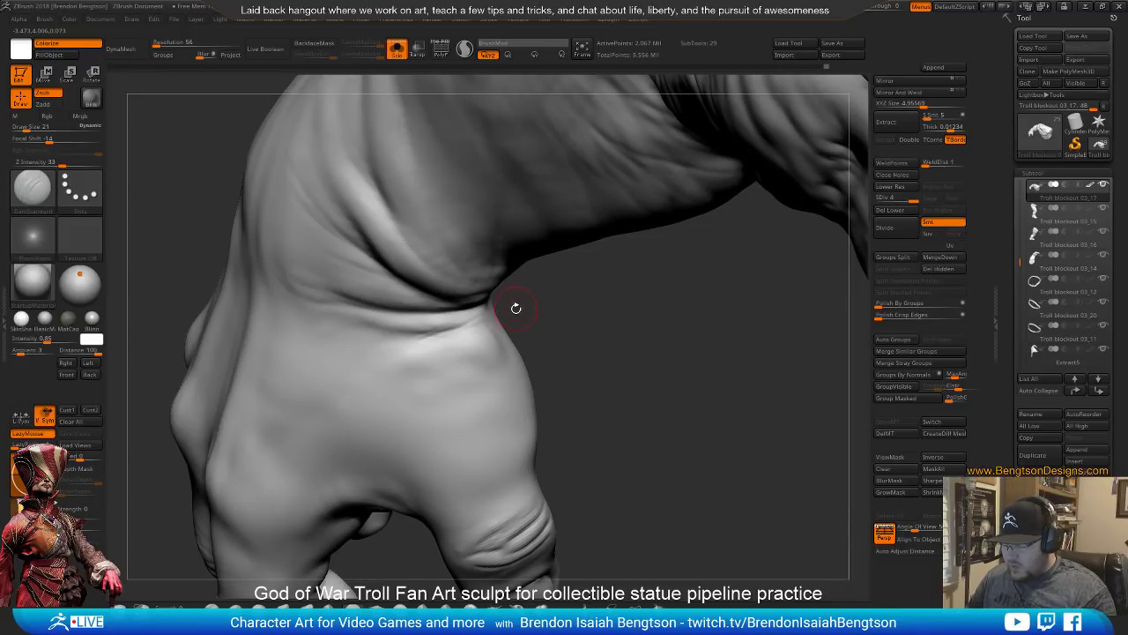
key(shift)
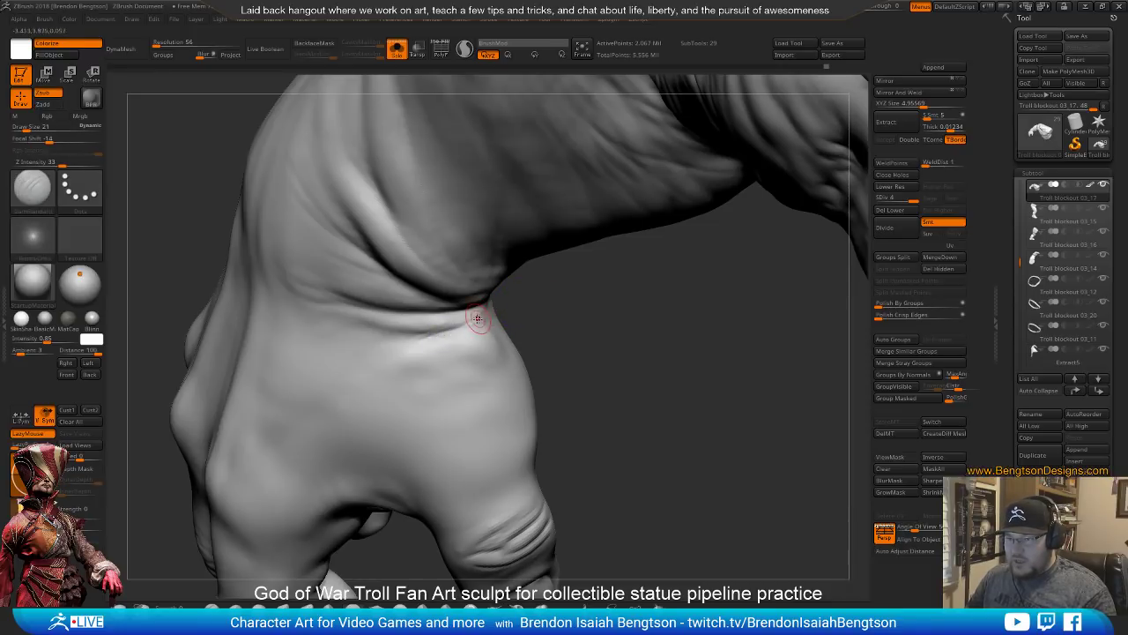
drag(511, 300, 525, 289)
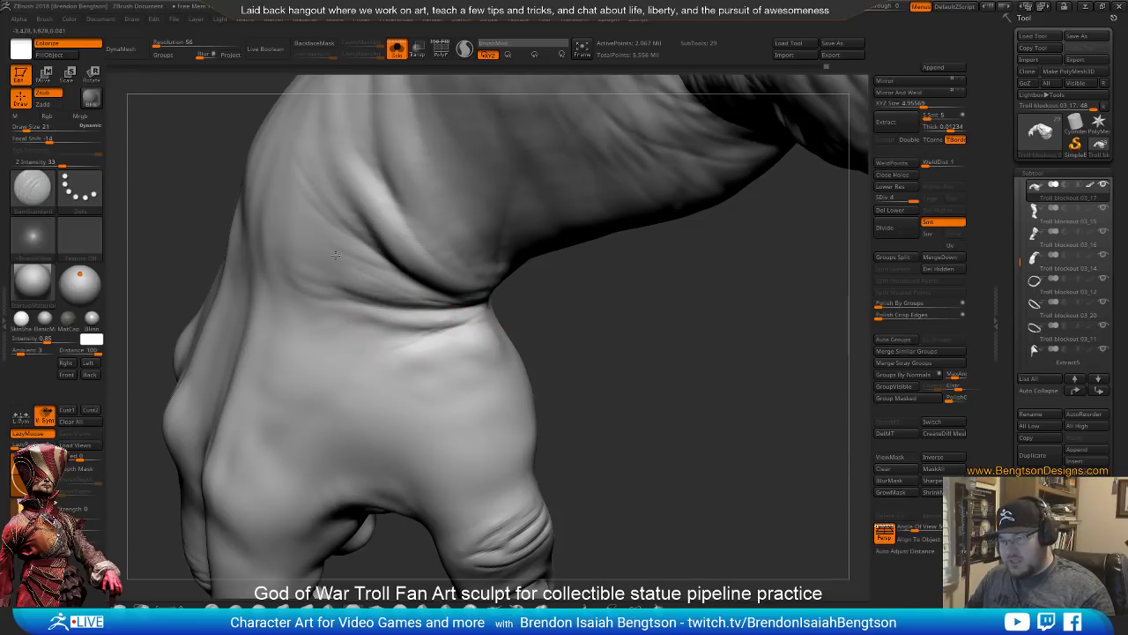
Carve skin creases into the web between the thumb and index finger with Dam Standard at draw size 37
drag(556, 312, 519, 348)
key(space)
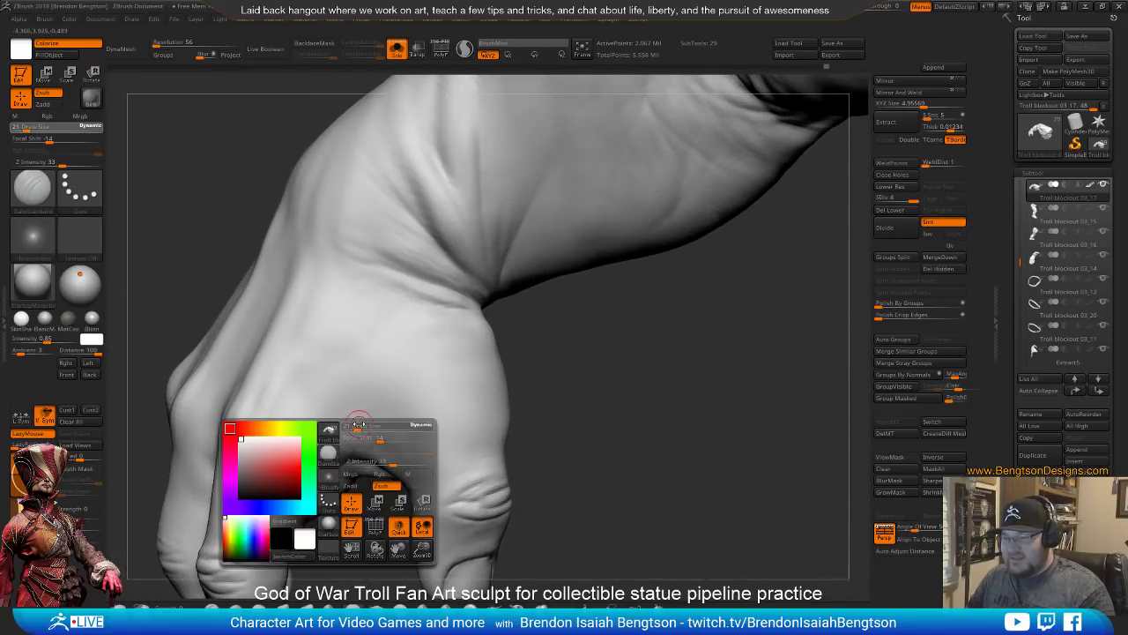
drag(358, 424, 387, 451)
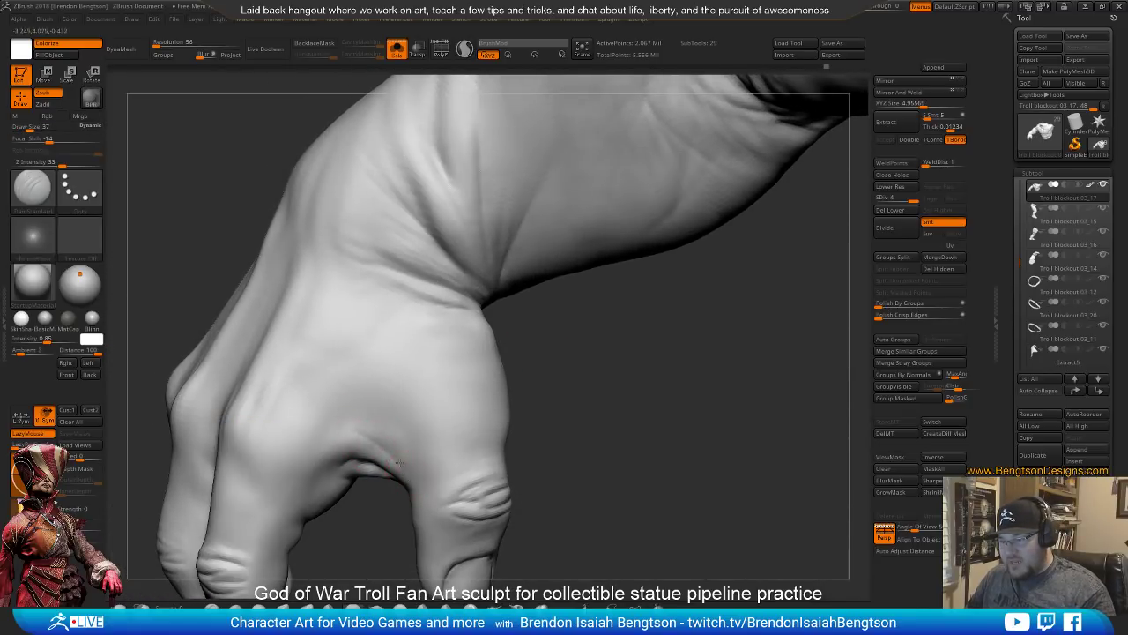
drag(564, 388, 603, 330)
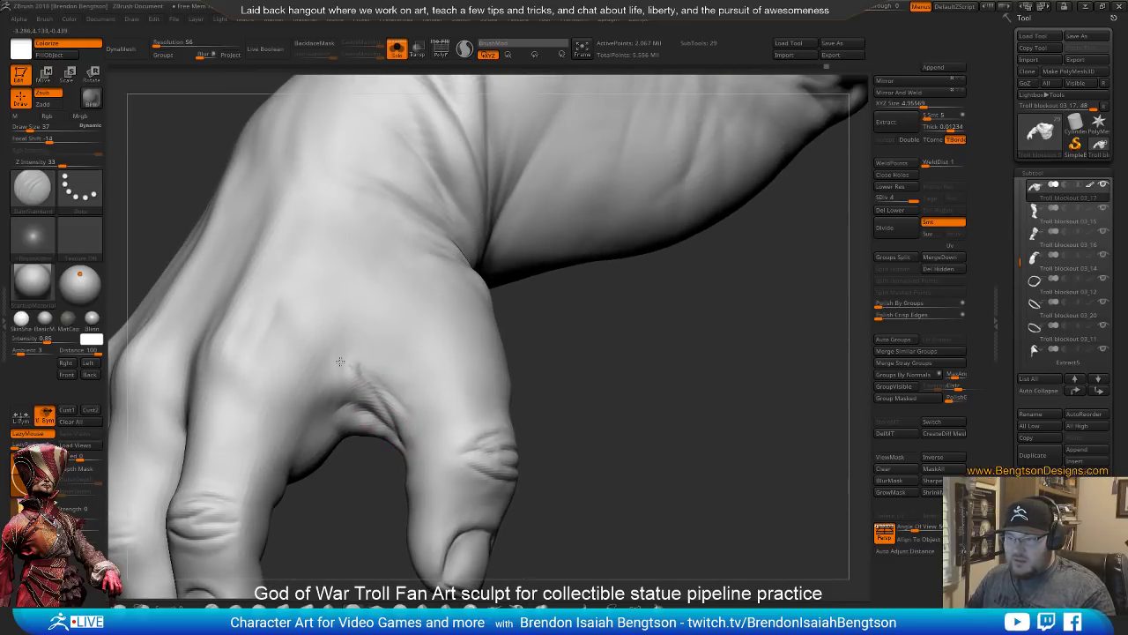
alt+drag(592, 471, 500, 410)
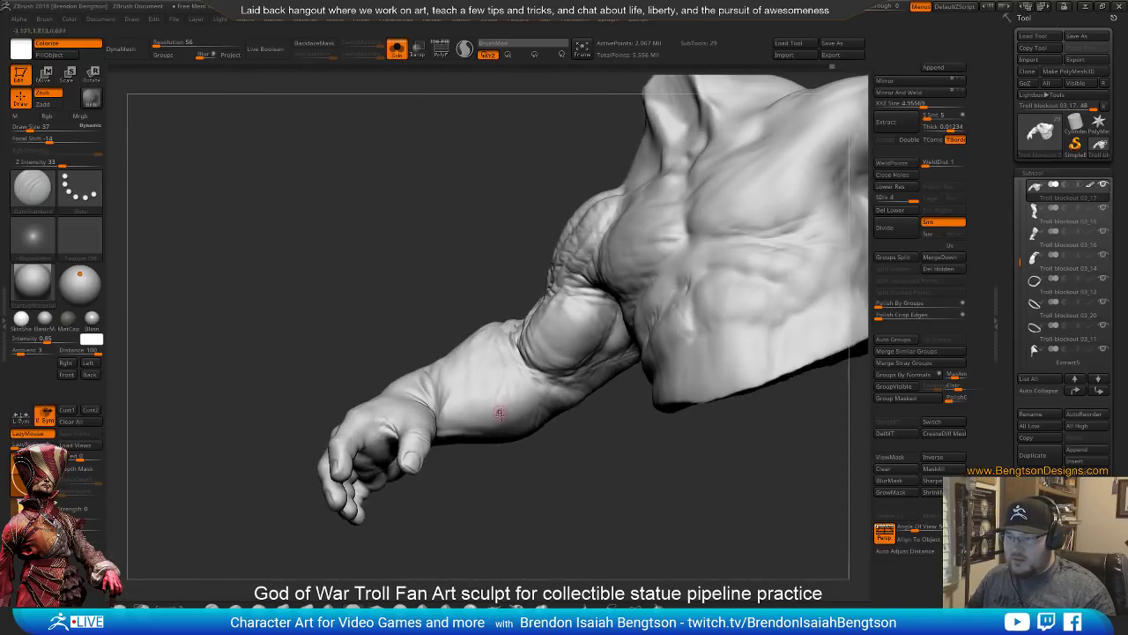
Build up and soften the skin folds in the web between thumb and index finger with ClayBuildup at draw size 25
drag(528, 521, 529, 517)
alt+drag(529, 441, 535, 350)
key(space)
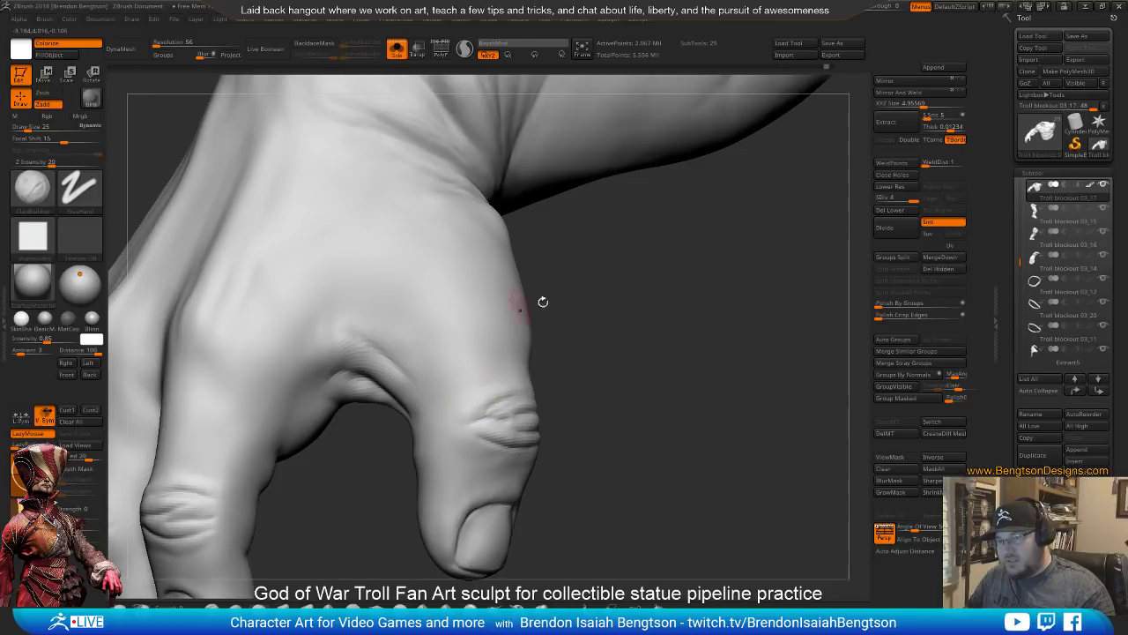
drag(541, 297, 583, 268)
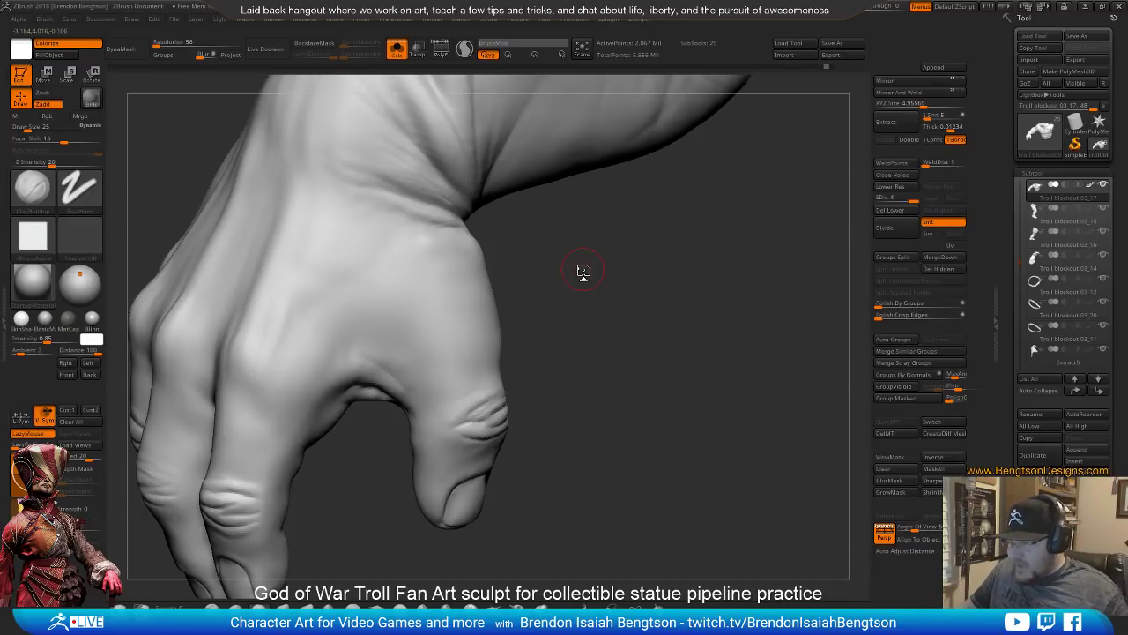
mouse_move(587, 319)
mouse_down()
mouse_move(576, 317)
mouse_move(573, 348)
mouse_move(669, 250)
mouse_move(513, 407)
mouse_move(529, 390)
mouse_move(438, 401)
mouse_move(492, 334)
mouse_up()
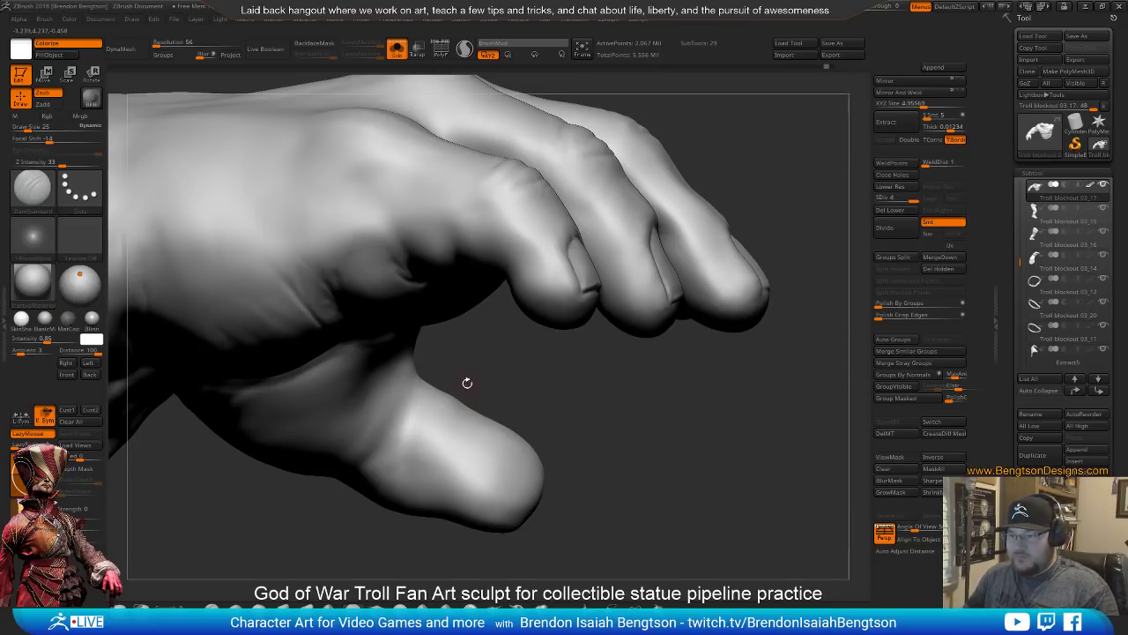
Carve parallel creases across the inner side of the thumb's joint with Dam Standard at draw size 25
mouse_move(489, 373)
mouse_down()
mouse_move(378, 383)
mouse_move(340, 415)
mouse_up()
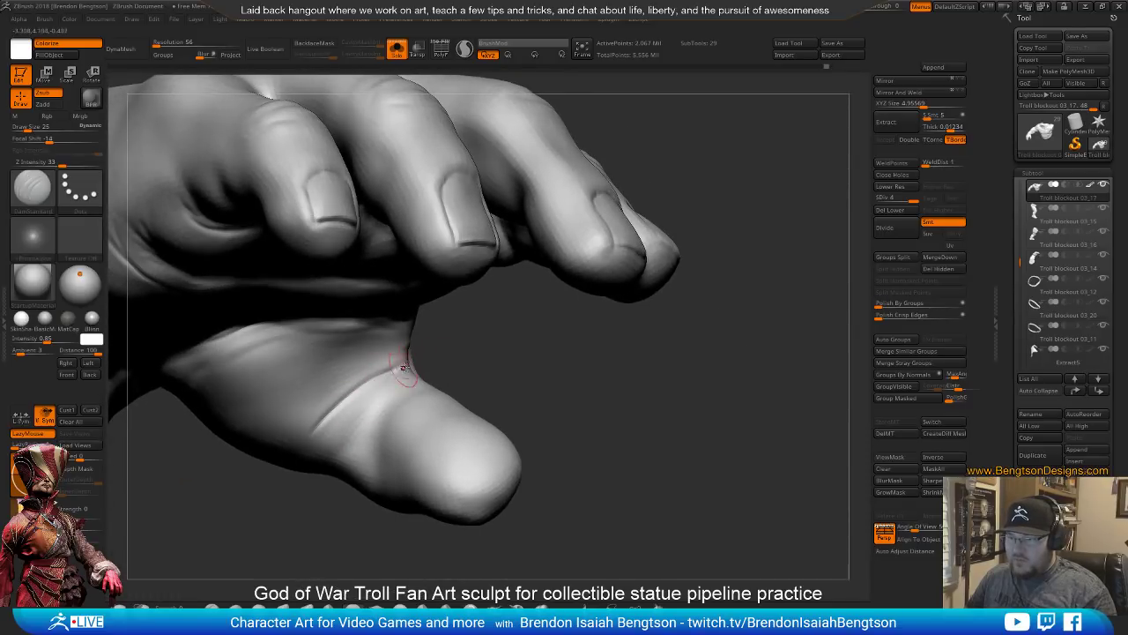
drag(404, 367, 327, 459)
drag(406, 367, 401, 401)
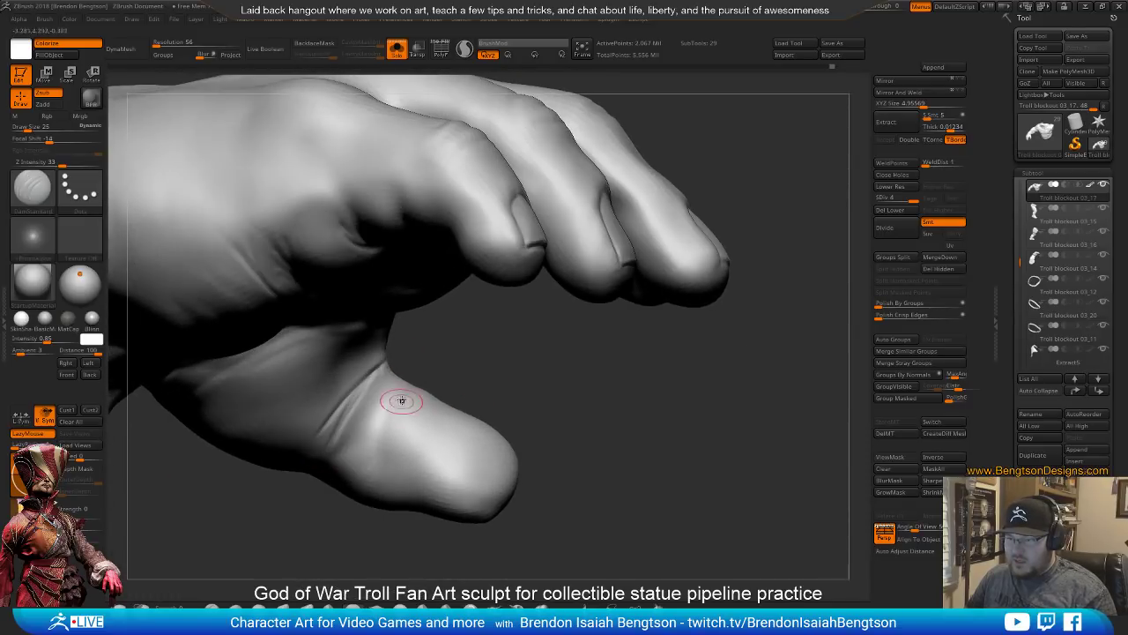
right_drag(388, 441, 395, 405)
right_drag(421, 359, 406, 460)
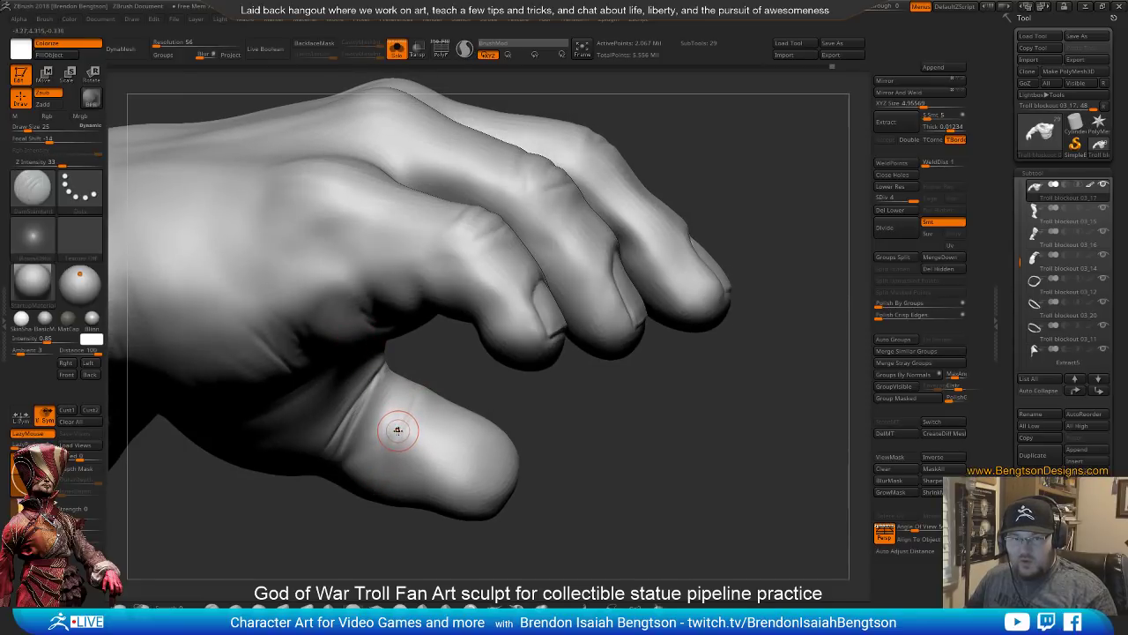
mouse_move(436, 384)
mouse_down()
mouse_move(439, 372)
mouse_move(422, 435)
mouse_up()
Adjust the shapes of the fingers with the Move Topological brush at draw sizes 84 and 93
mouse_move(654, 280)
mouse_down()
mouse_move(584, 259)
mouse_move(578, 277)
mouse_up()
key(space)
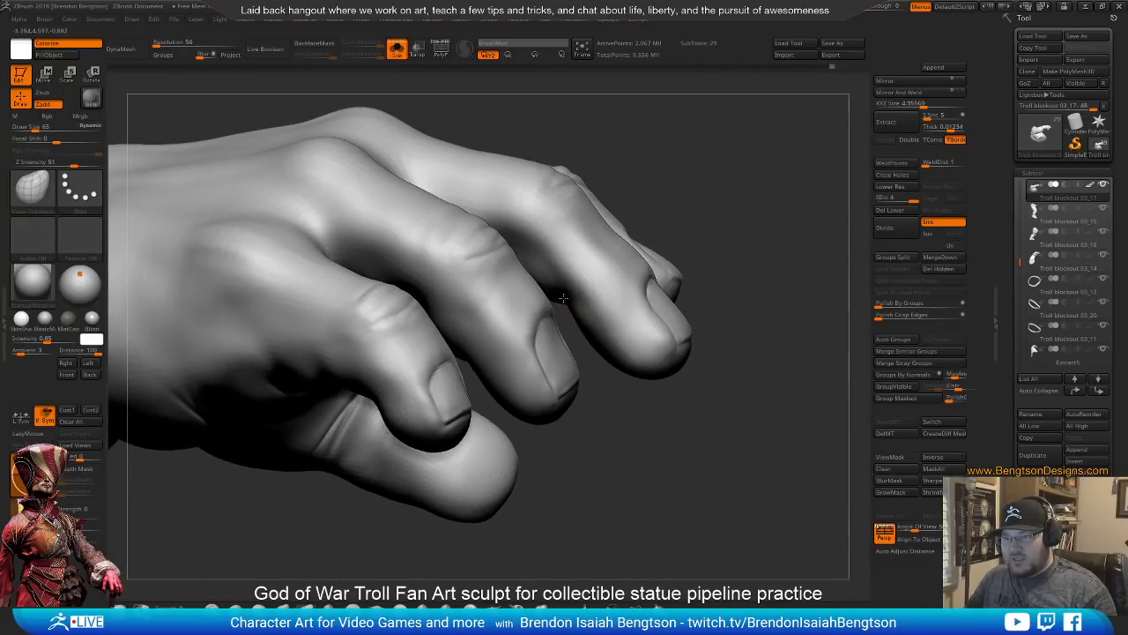
key(space)
drag(614, 231, 617, 231)
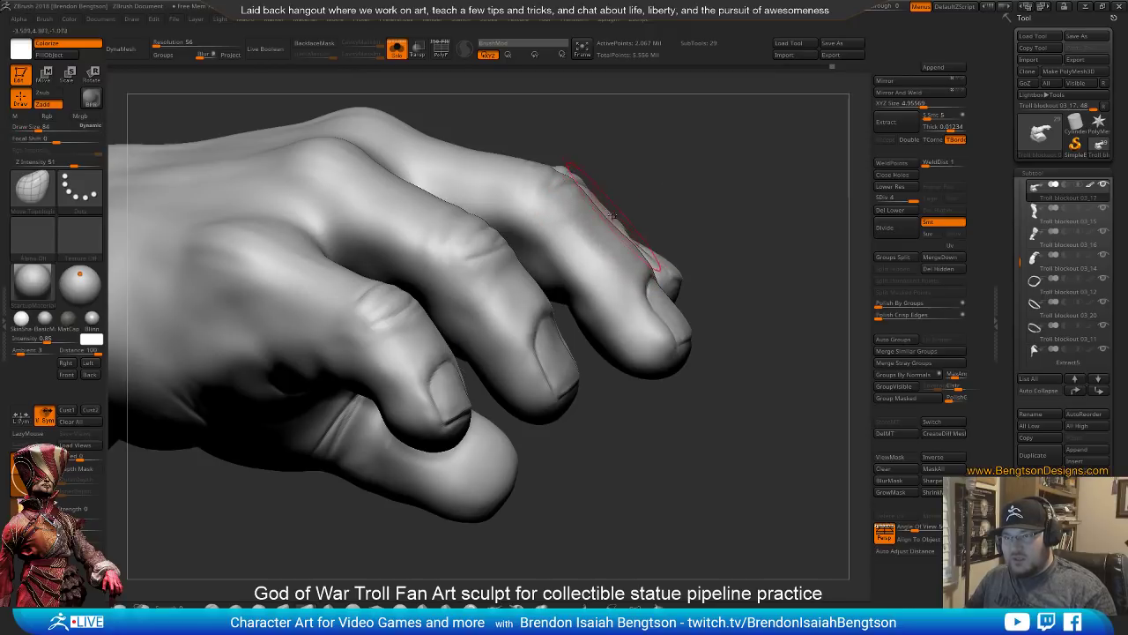
mouse_move(705, 210)
mouse_down()
mouse_move(634, 244)
mouse_move(637, 297)
mouse_move(595, 341)
mouse_move(615, 324)
mouse_up()
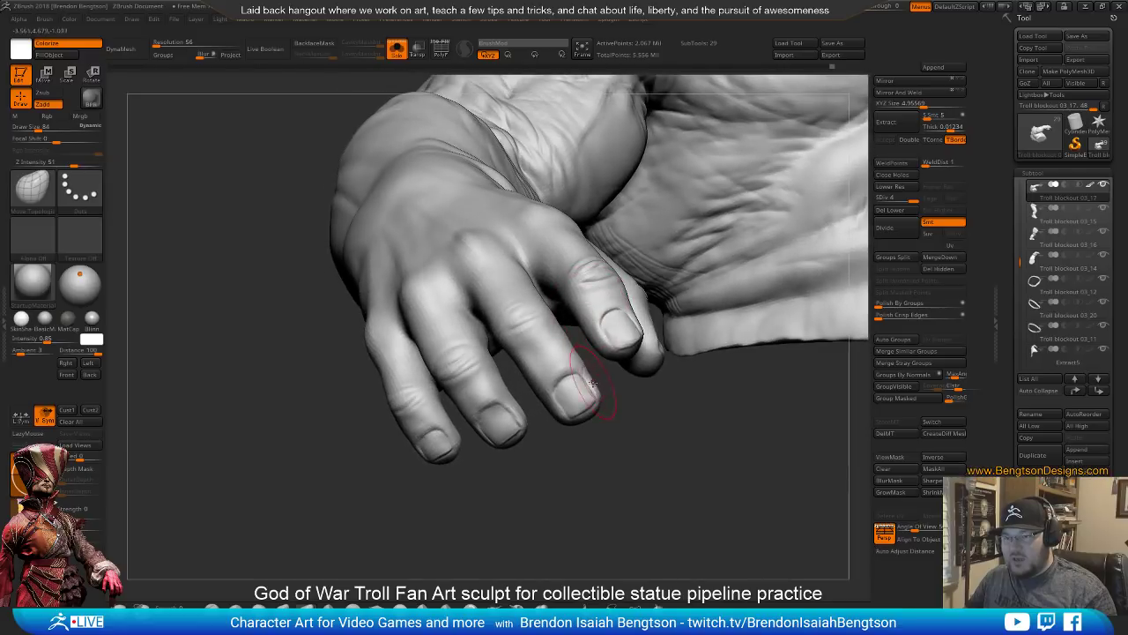
key(space)
drag(589, 381, 592, 382)
mouse_move(668, 401)
mouse_down()
mouse_move(575, 405)
mouse_move(554, 428)
mouse_move(493, 348)
mouse_move(507, 356)
mouse_up()
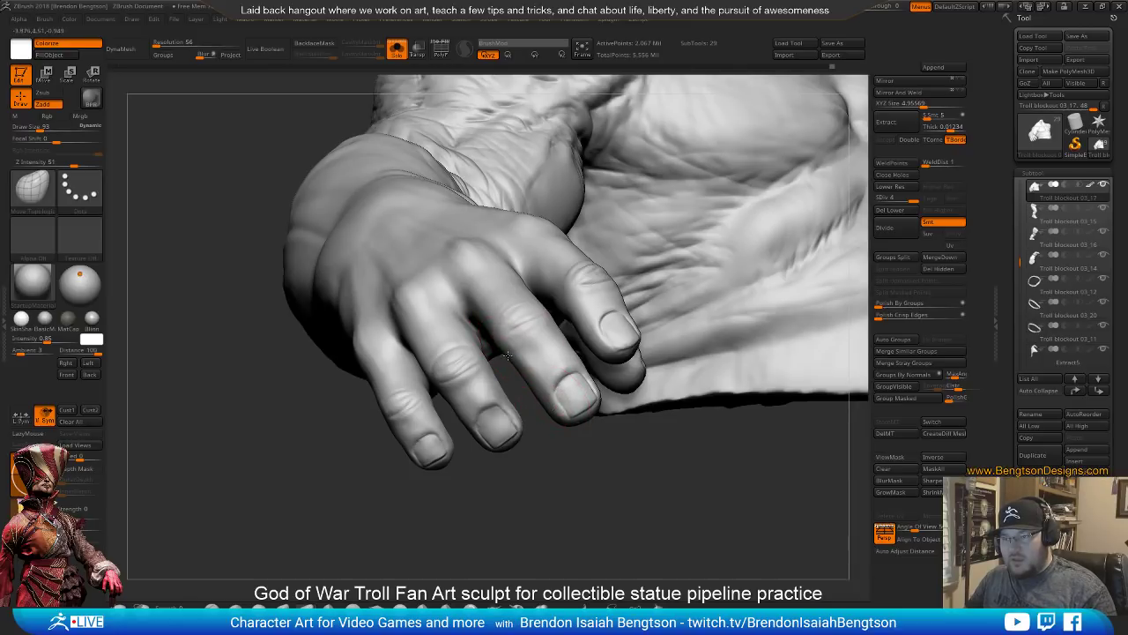
mouse_move(535, 473)
mouse_down()
mouse_move(523, 532)
mouse_move(514, 448)
mouse_move(507, 465)
mouse_up()
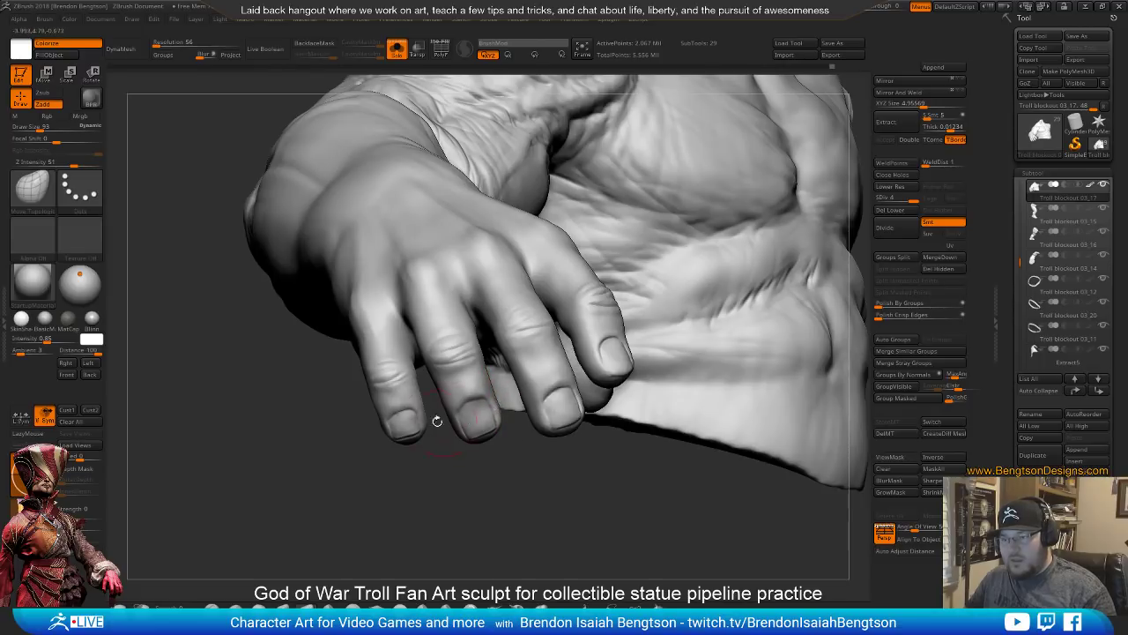
Shape a second crease across the thumb's inner joint with Move Topological, Dam Standard and ClayBuildup at draw size 46
drag(429, 514, 478, 322)
key(space)
mouse_move(589, 168)
mouse_down()
mouse_move(639, 364)
mouse_move(630, 440)
mouse_move(711, 297)
mouse_move(676, 339)
mouse_up()
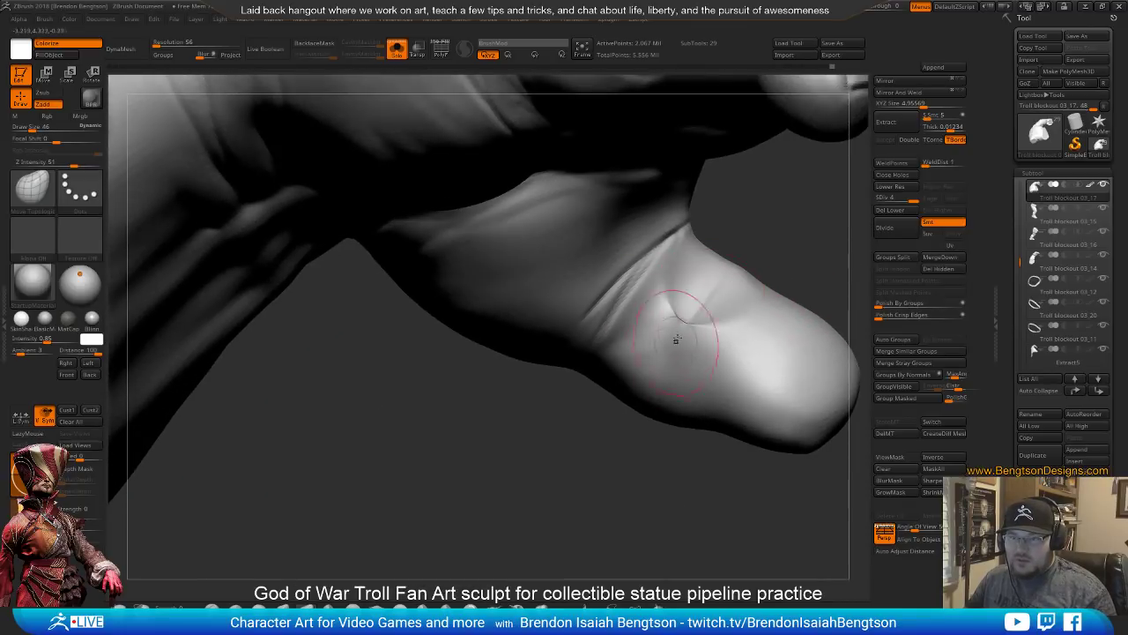
key(ctrl+z)
key(b)
key(d)
key(s)
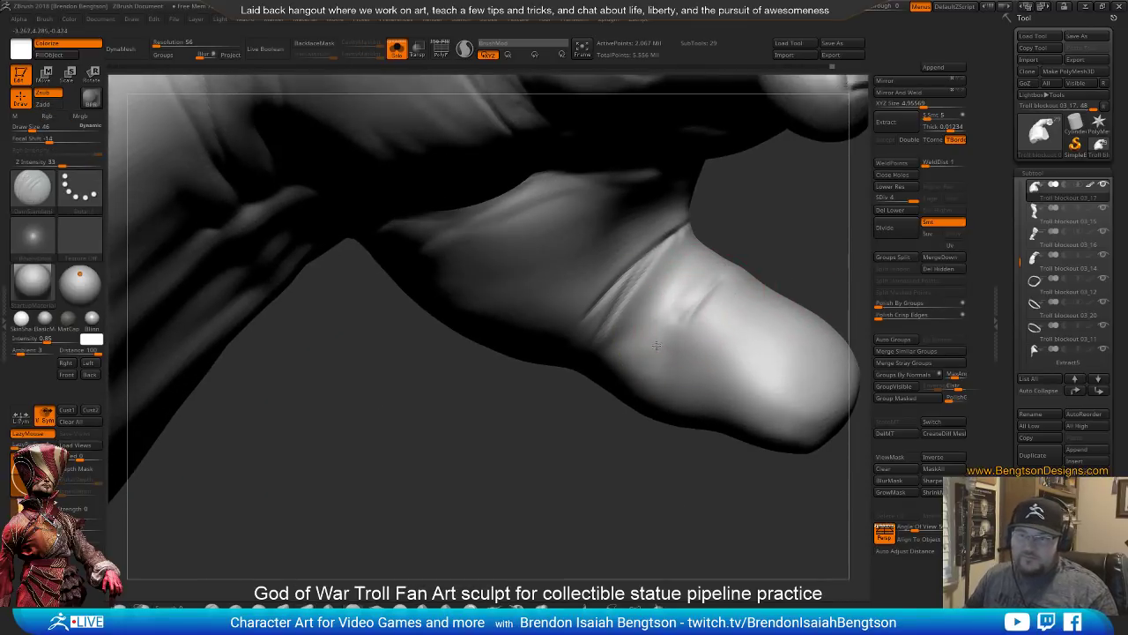
key(b)
key(c)
key(b)
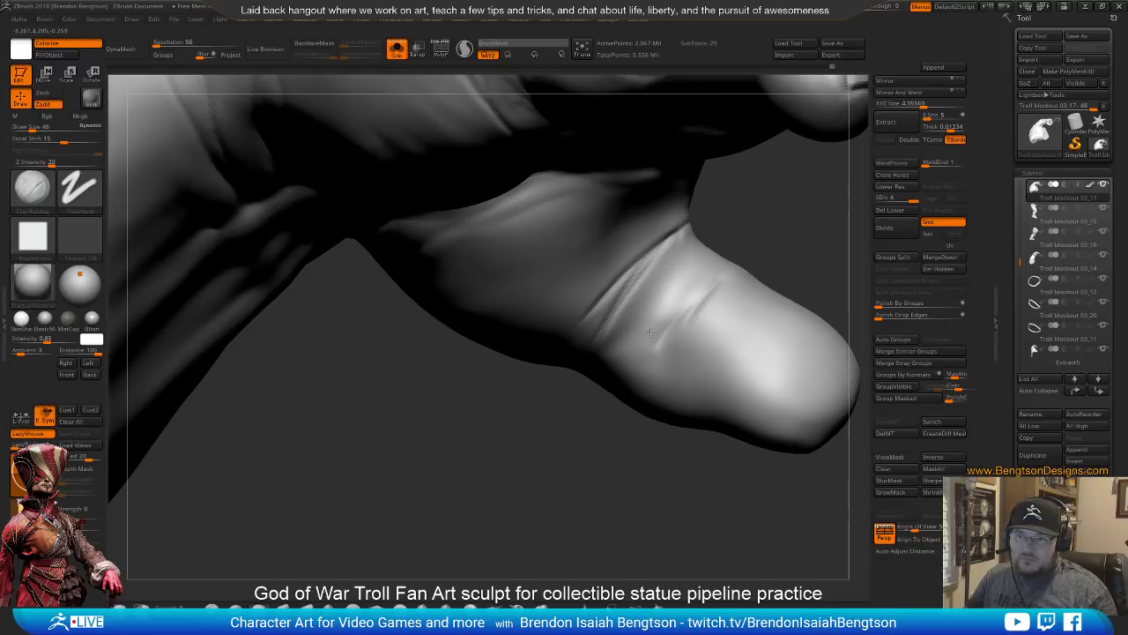
right_drag(650, 332, 685, 302)
Reshape the thumb's pad and outline with the Move Topological brush at draw size 65
key(b)
key(c)
key(l)
key(space)
drag(667, 307, 672, 308)
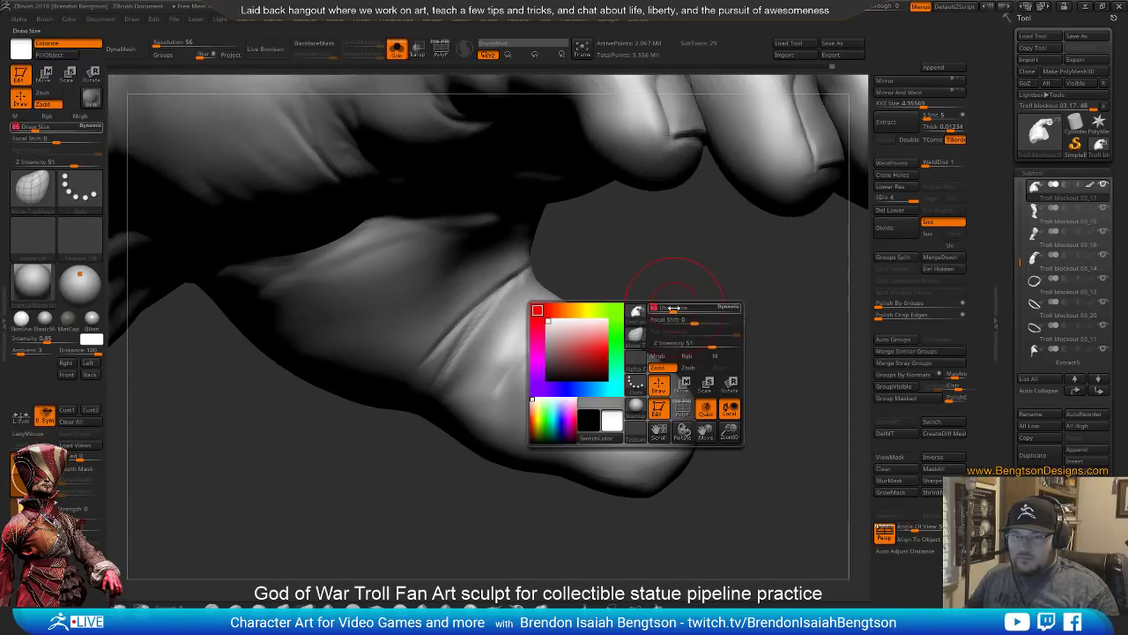
mouse_move(671, 307)
right_down()
mouse_move(701, 311)
mouse_move(696, 281)
mouse_move(493, 388)
right_up()
right_drag(637, 418, 505, 408)
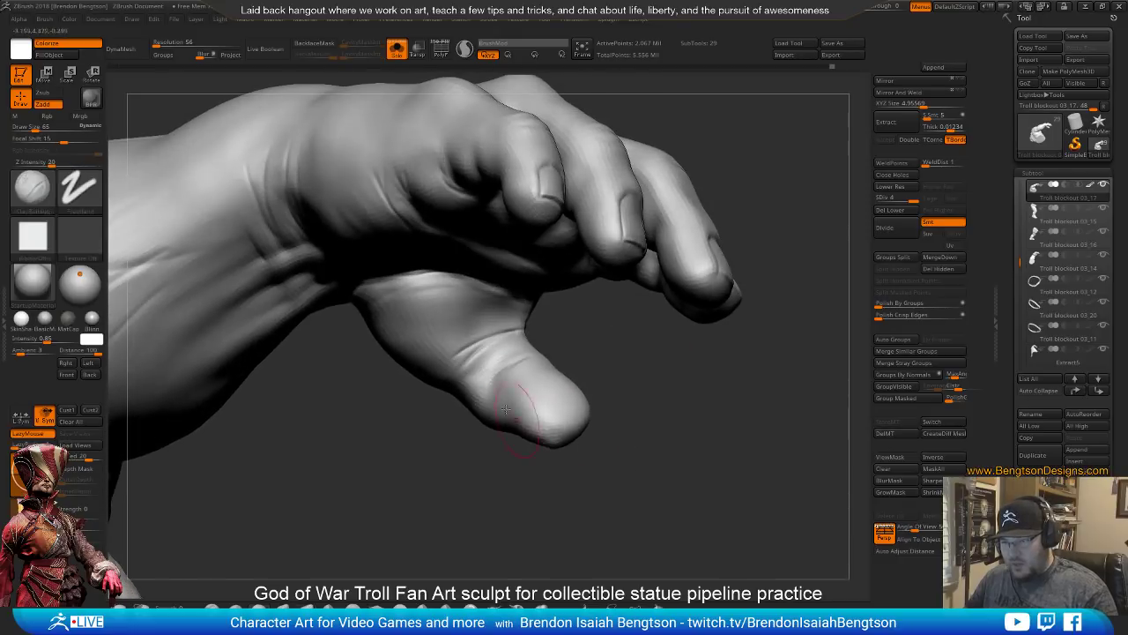
Build up the folds at the thumb's inner joint with ClayBuildup at draw size 34, lowering the hand to subdivision level 3
key(space)
drag(505, 408, 480, 384)
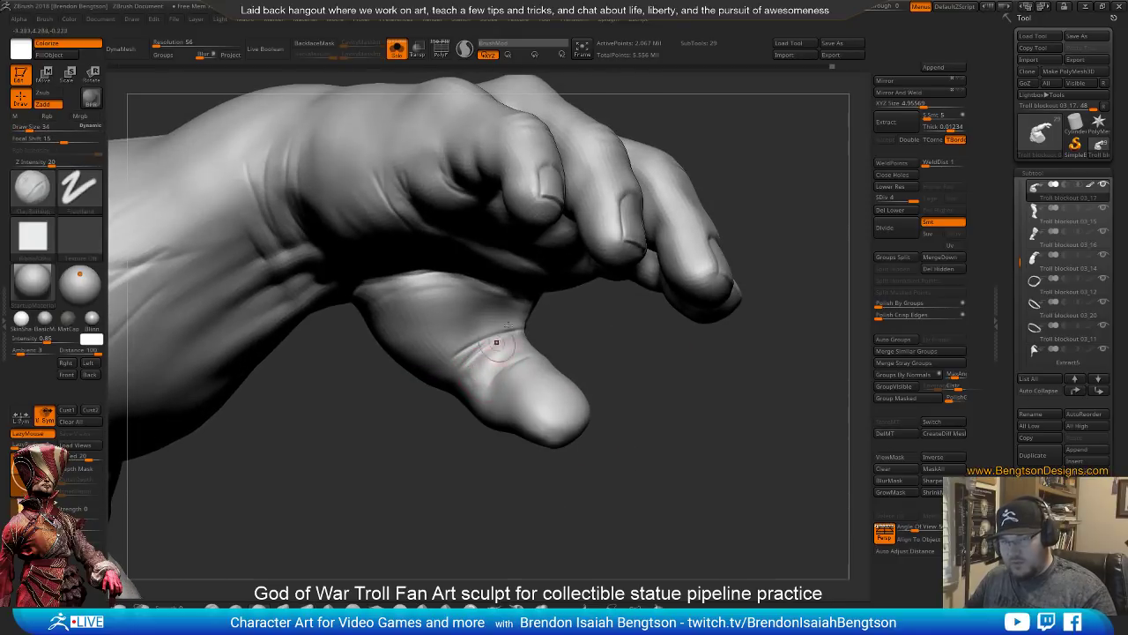
key(shift+d)
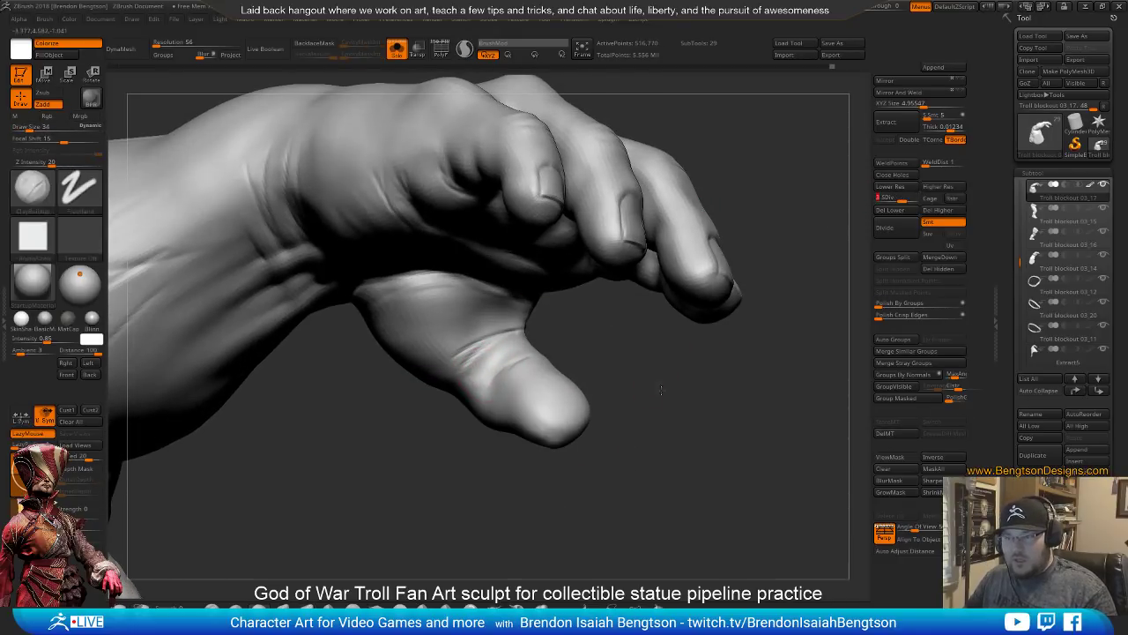
right_drag(661, 389, 523, 382)
drag(481, 376, 519, 347)
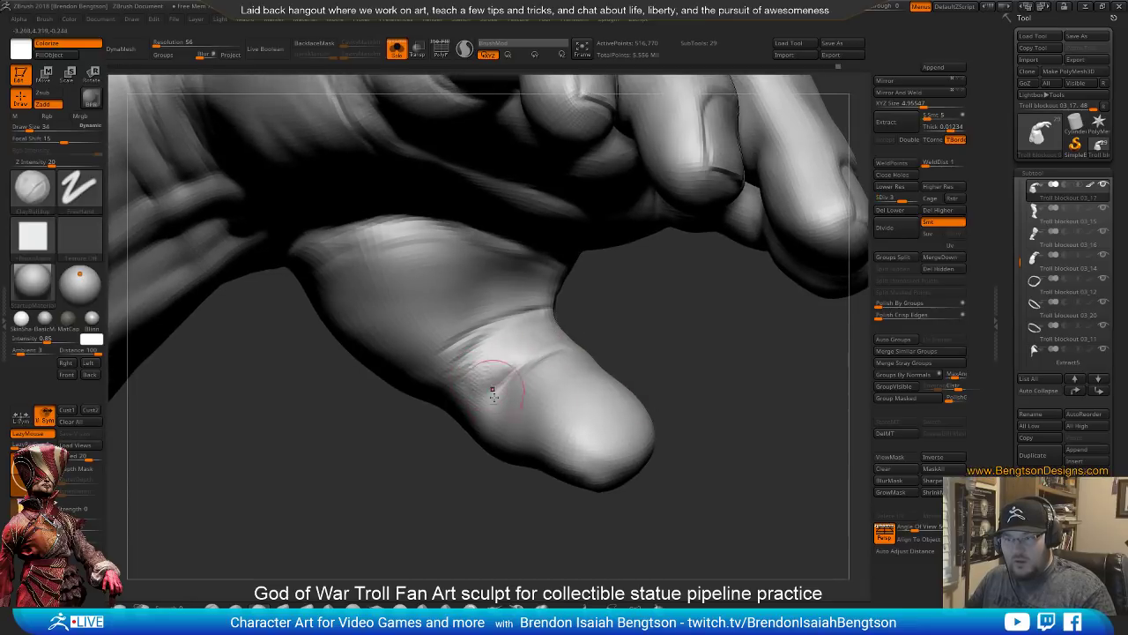
Adjust the thumb's joint crease and underside contour with Move Topological at draw size 62
key(space)
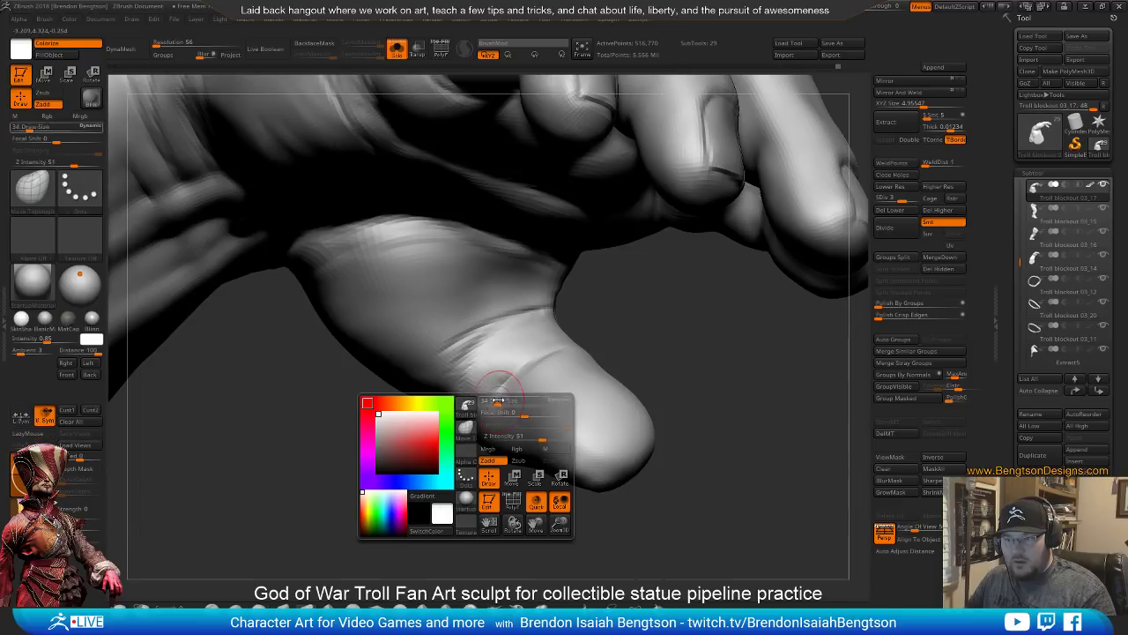
click(493, 414)
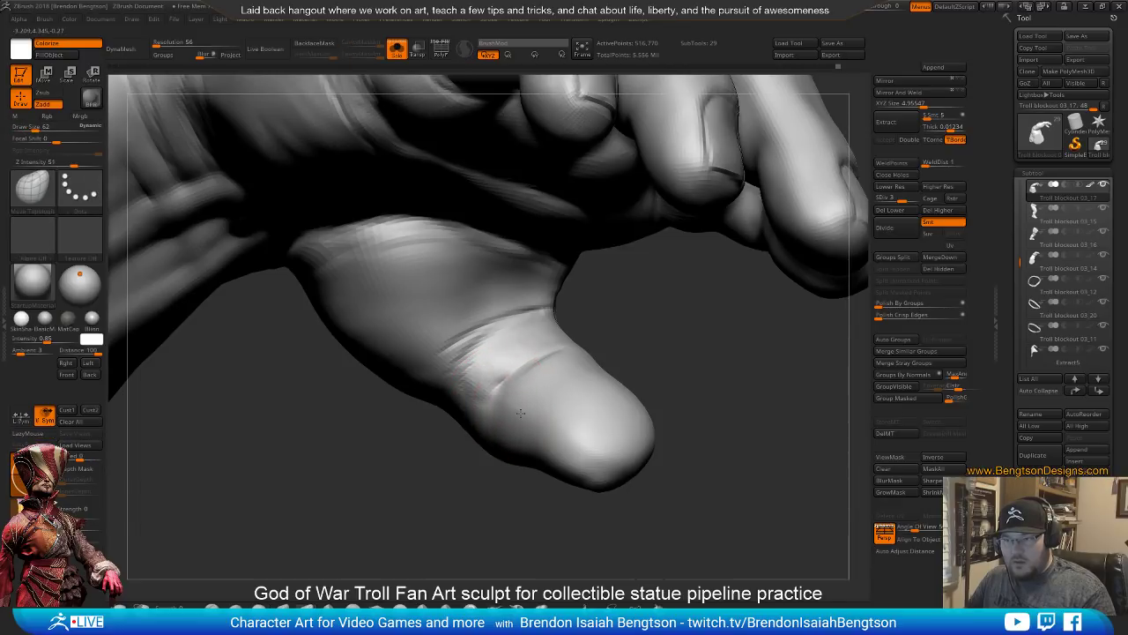
right_drag(580, 352, 491, 472)
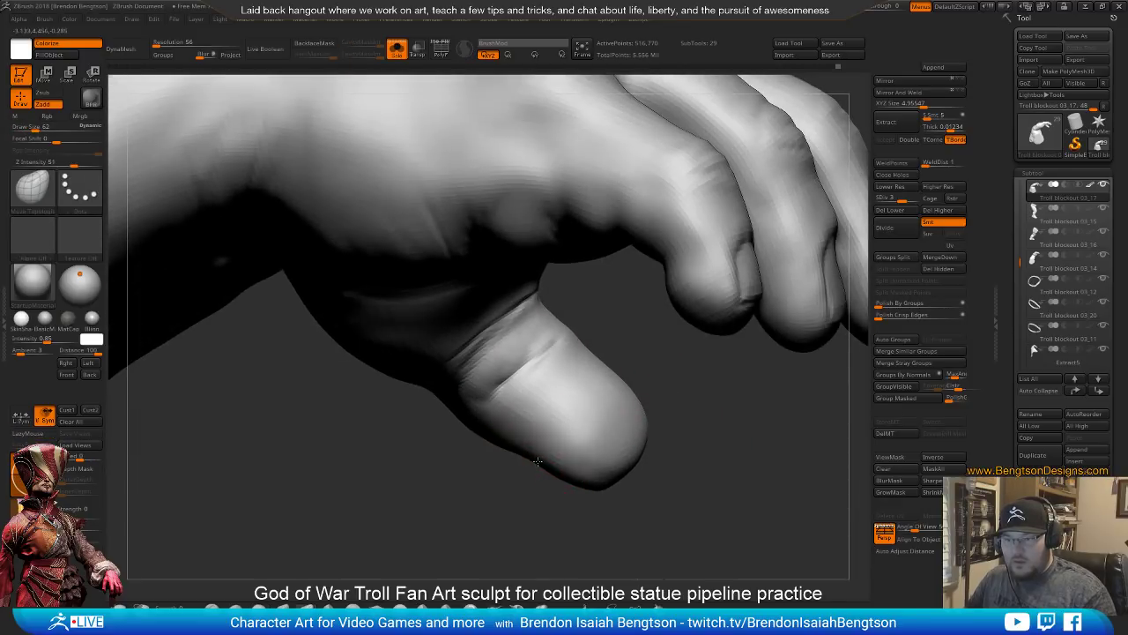
mouse_move(604, 320)
right_down()
mouse_move(524, 368)
mouse_move(606, 380)
mouse_move(534, 352)
right_up()
Refine the skin fold between the thumb's two joint creases with Move Topological and ClayBuildup at draw size 32, then smooth it
key(space)
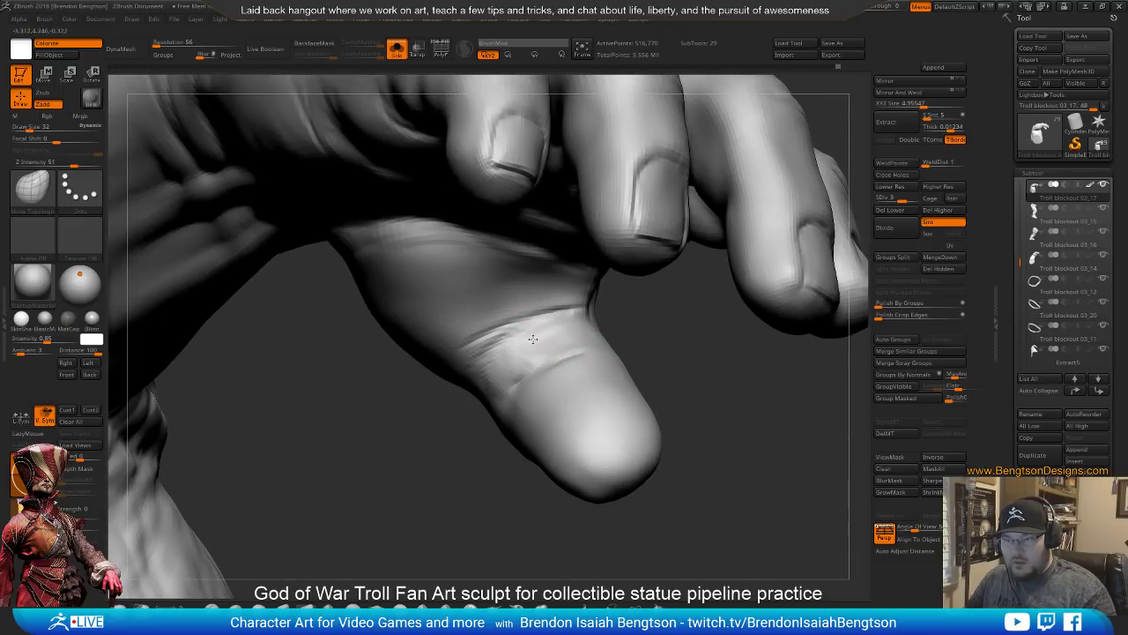
key(b)
key(c)
key(b)
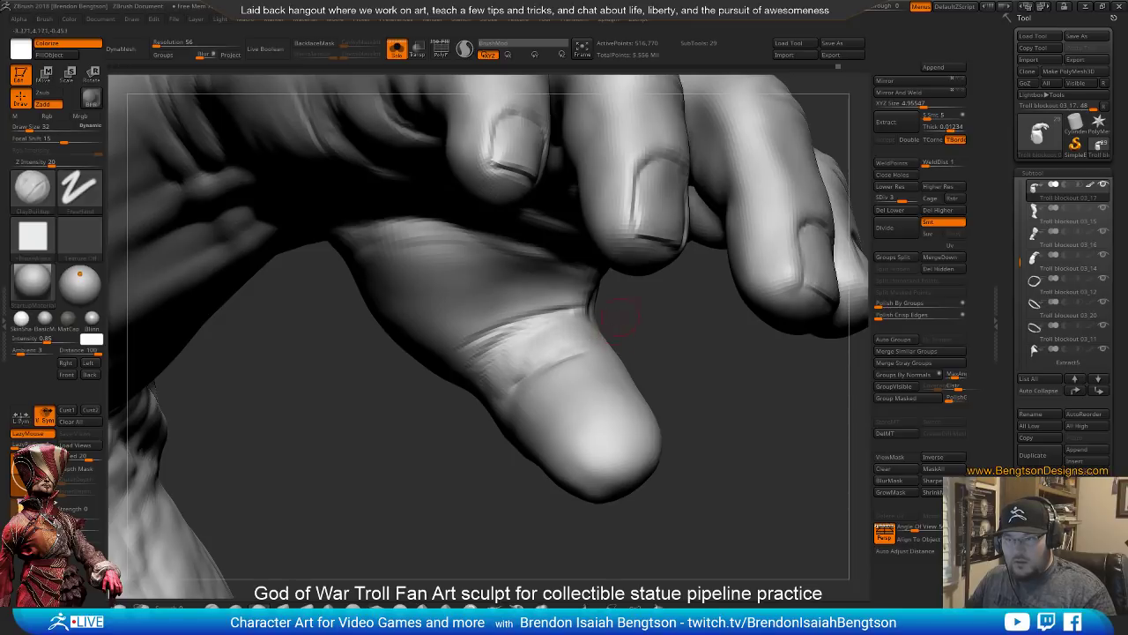
right_drag(619, 318, 548, 347)
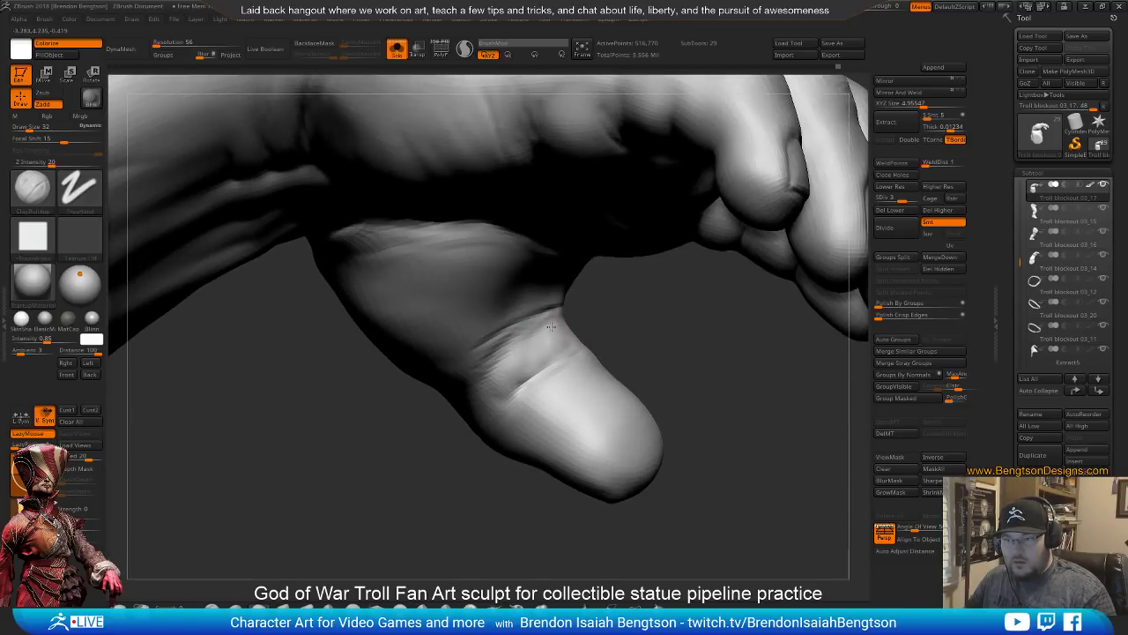
drag(521, 352, 504, 387)
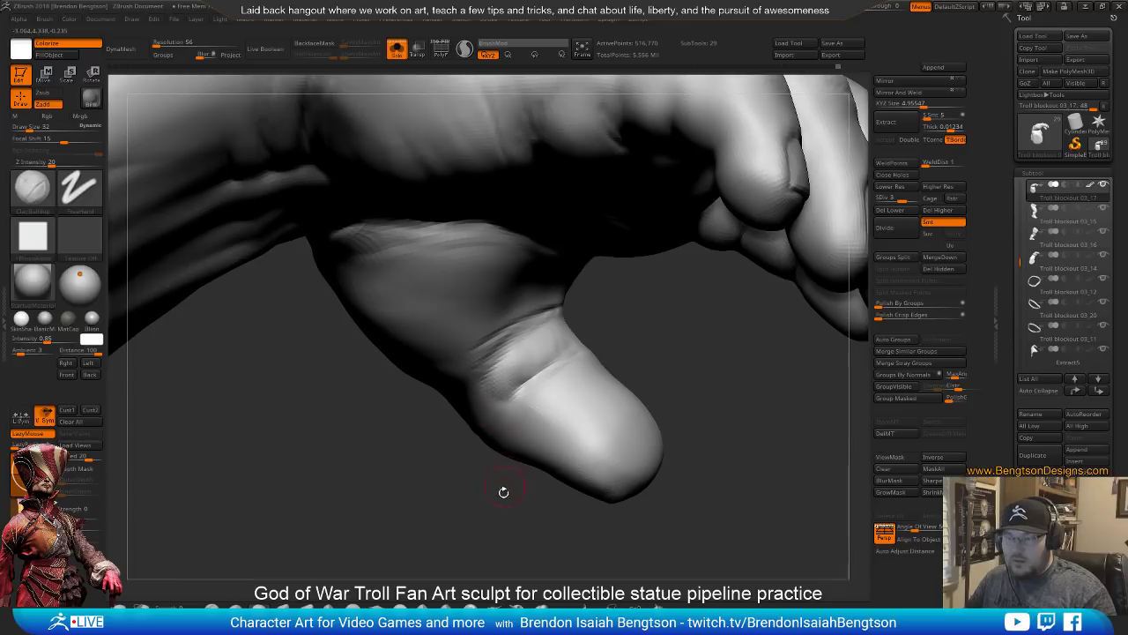
drag(503, 492, 518, 498)
shift+drag(572, 362, 529, 387)
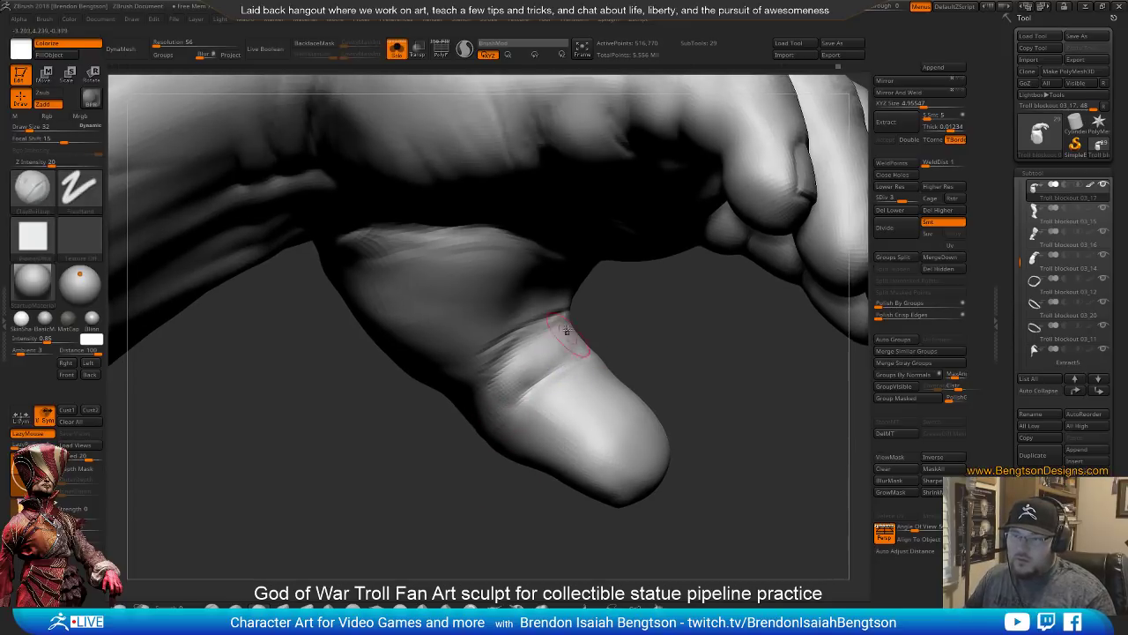
Raise the hand to subdivision level 4 and sharpen the thumb's joint creases with Dam Standard at draw size 21
key(ctrl+d)
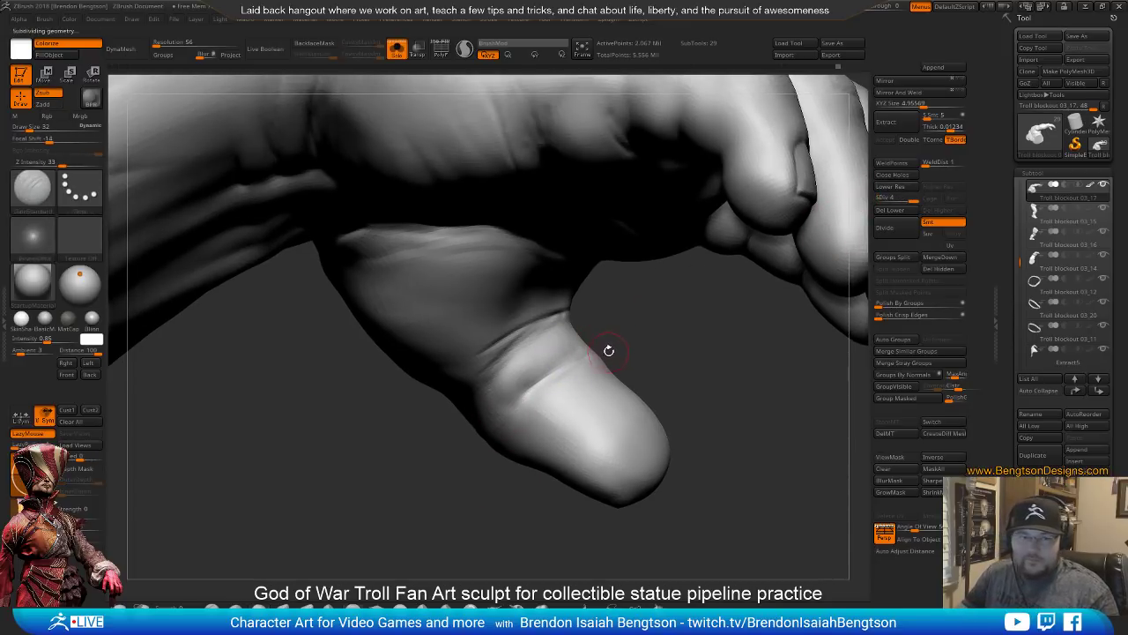
key(space)
drag(622, 338, 614, 342)
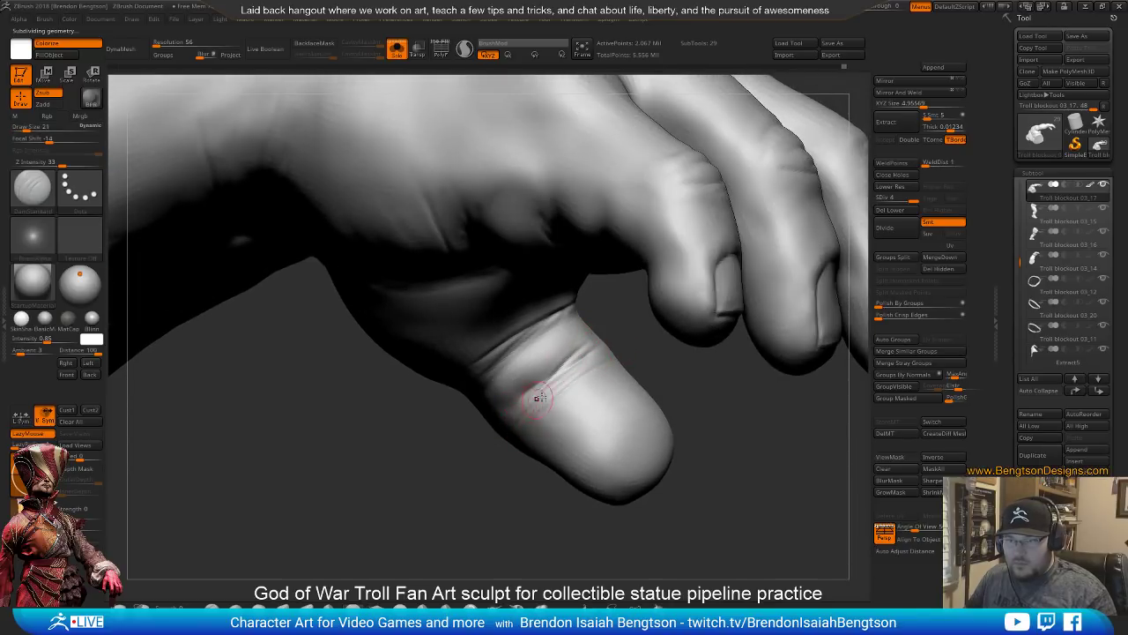
mouse_move(609, 327)
mouse_down()
mouse_move(558, 309)
mouse_move(580, 310)
mouse_move(568, 299)
mouse_up()
key(b)
key(d)
key(s)
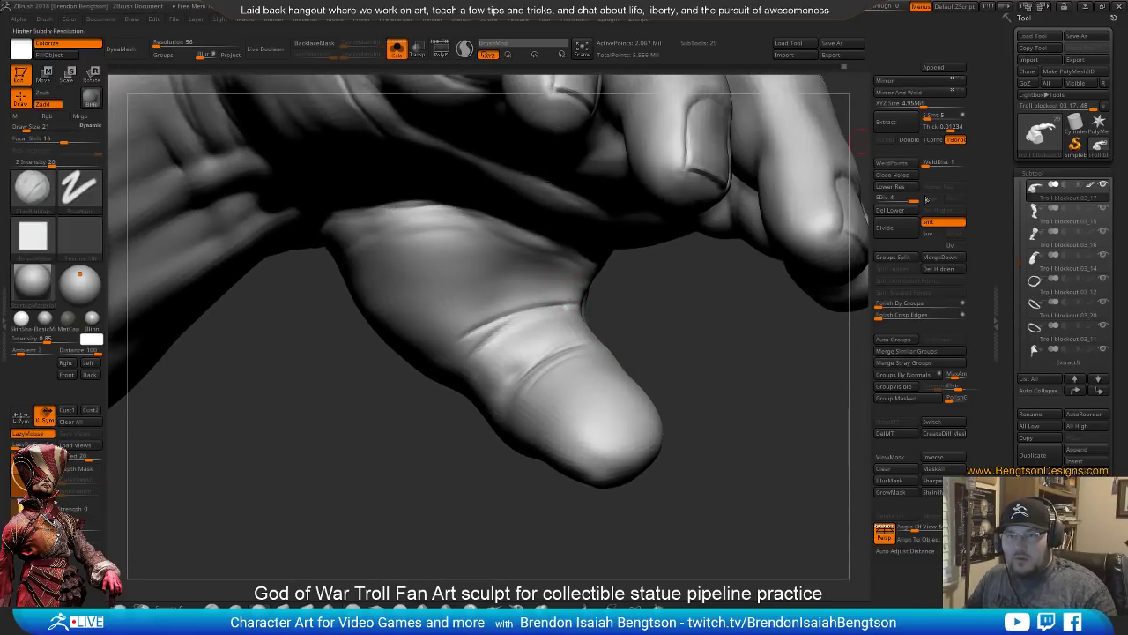
Lower the hand to subdivision level 3 and reshape the inner edge of the thumb's joint crease with Move Topological at draw size 23
click(902, 199)
key(b)
key(m)
key(t)
key(space)
drag(557, 301, 552, 300)
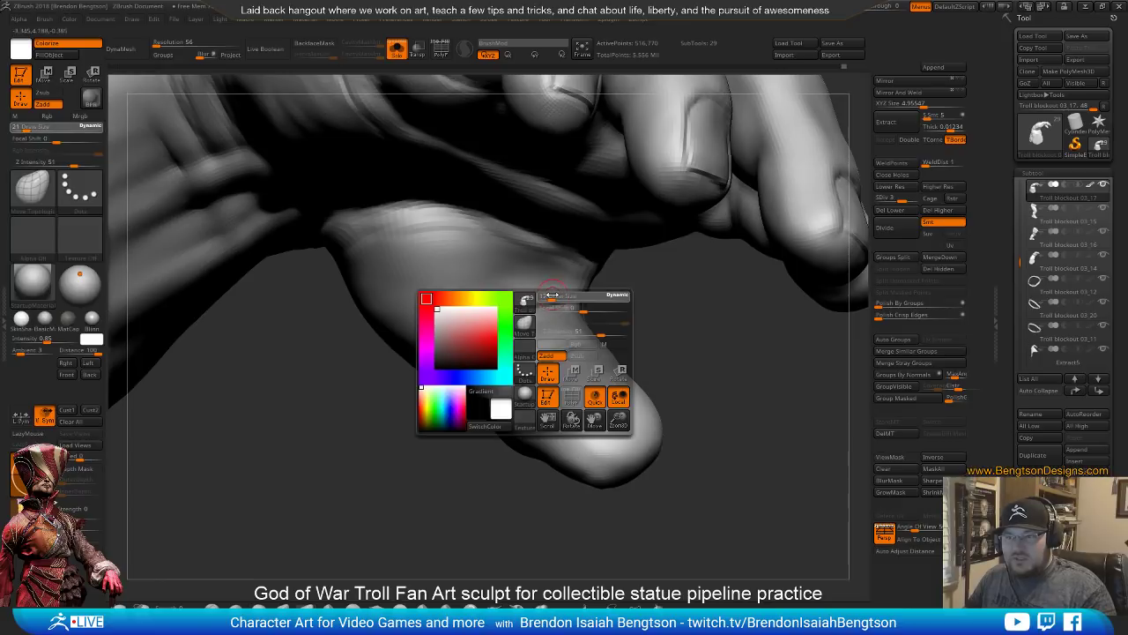
mouse_move(663, 319)
mouse_down()
mouse_move(660, 356)
mouse_move(561, 350)
mouse_up()
key(space)
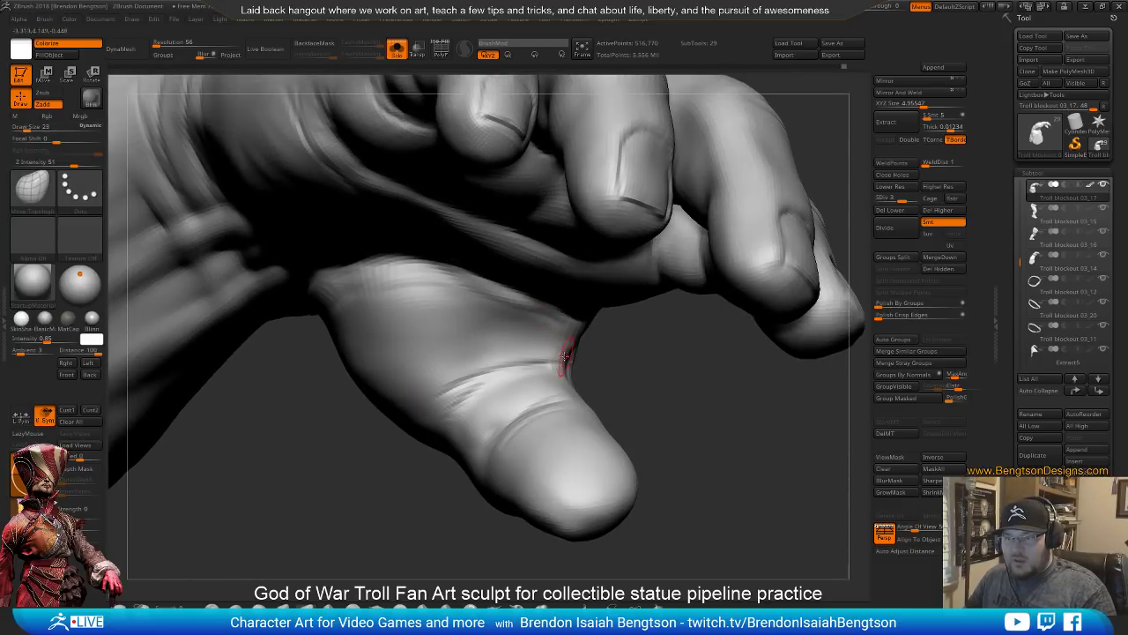
Build up the skin around the thumb's inner joint crease with ClayBuildup at draw size 23 and smooth it
key(b)
key(s)
key(t)
key(space)
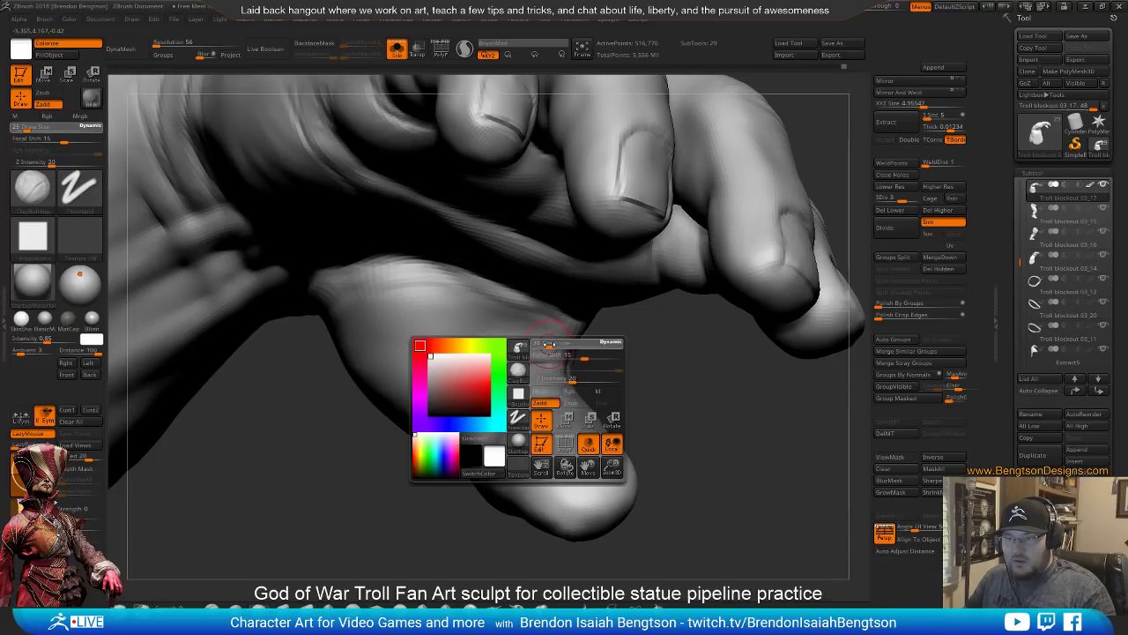
drag(548, 345, 544, 346)
key(shift+d)
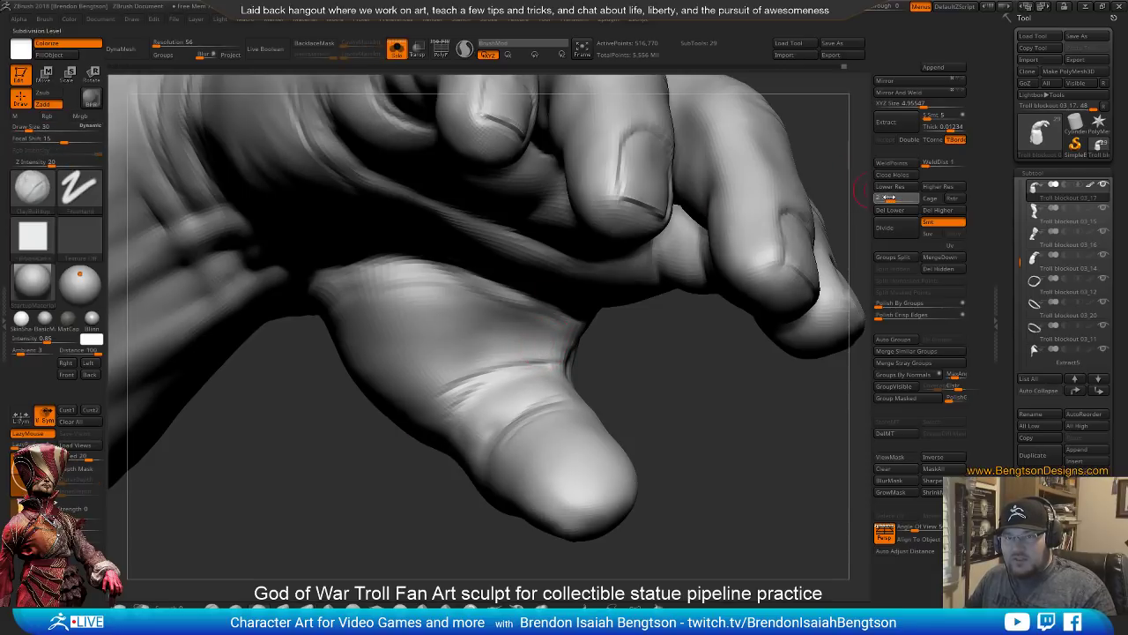
key(space)
drag(546, 342, 541, 346)
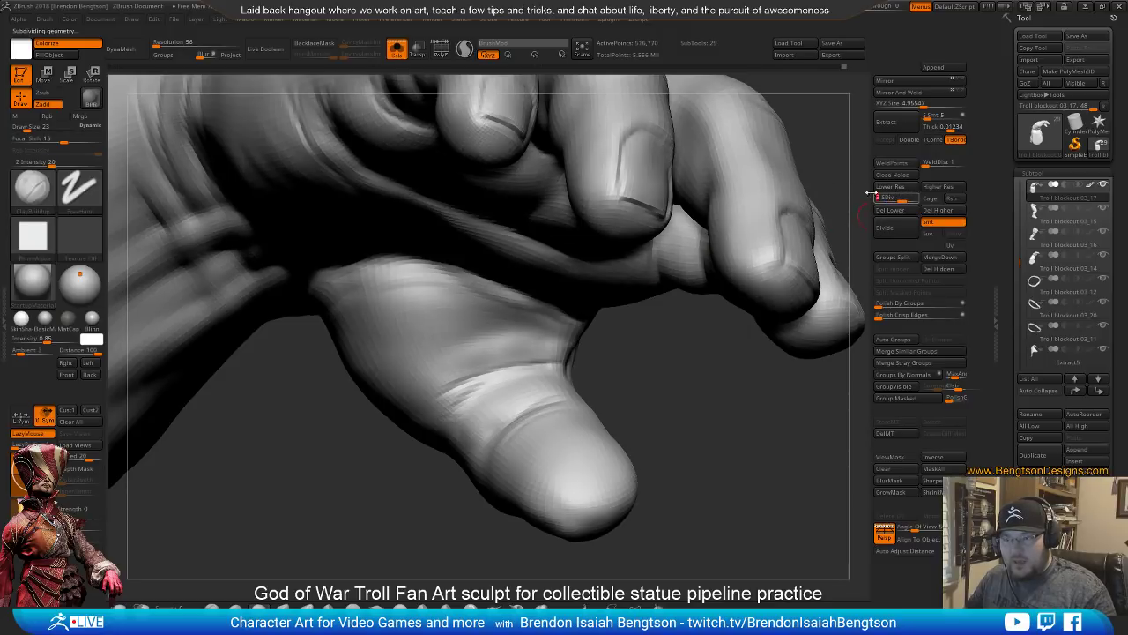
key(d)
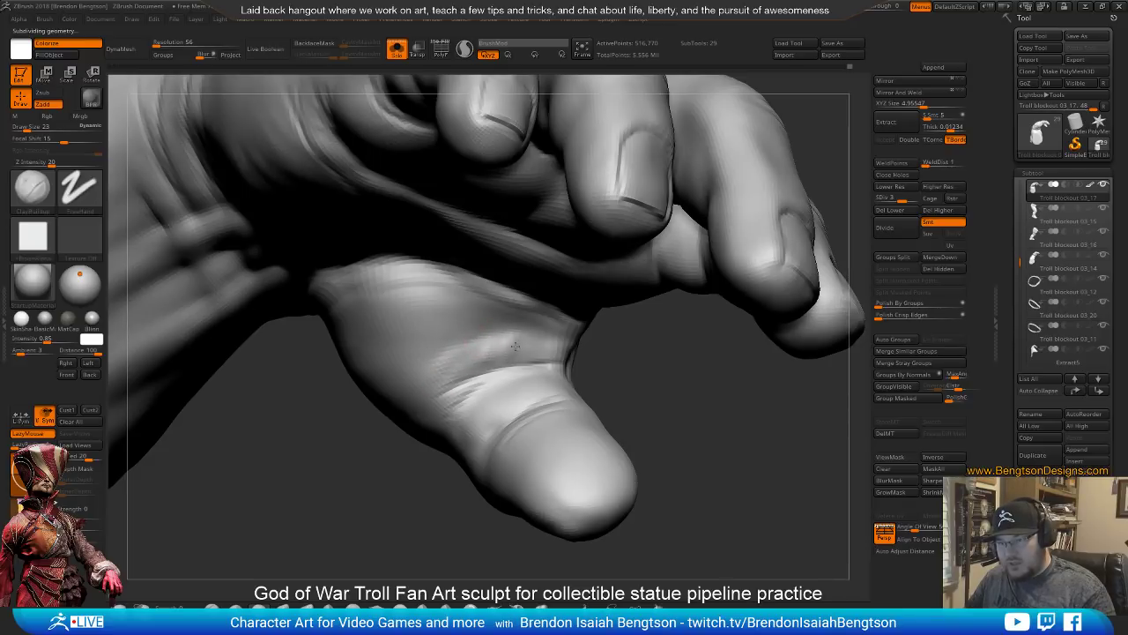
mouse_move(557, 354)
shift+mouse_down()
mouse_move(514, 344)
mouse_move(669, 428)
mouse_move(698, 466)
mouse_move(666, 406)
shift+mouse_up()
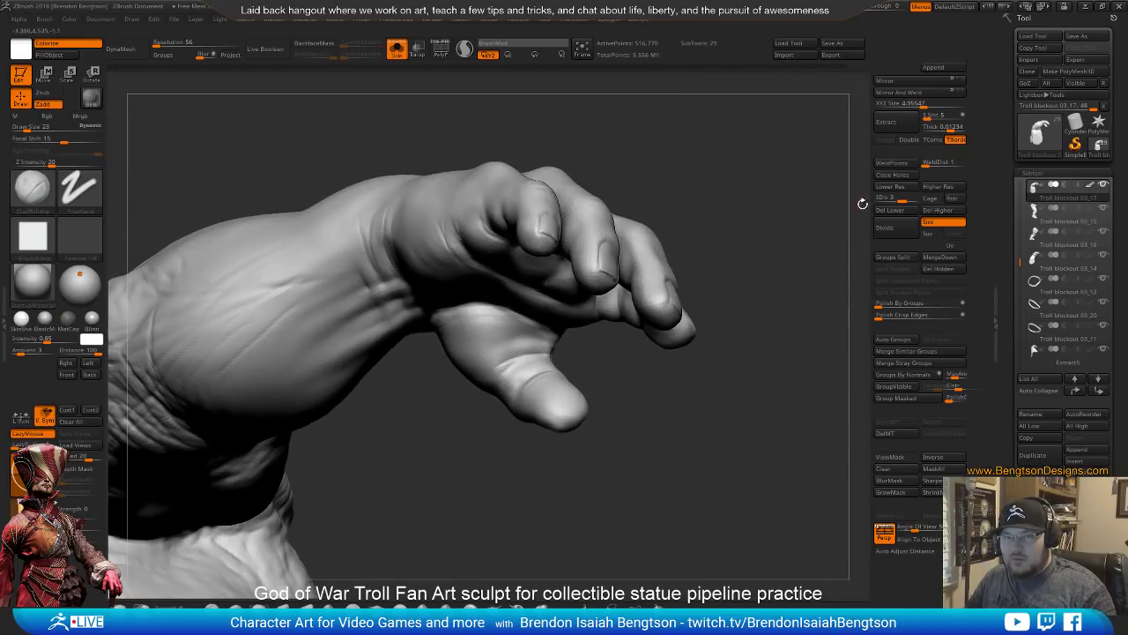
Raise the hand to subdivision level 4 and smooth the thumb surface beside the joint crease
key(d)
mouse_move(607, 378)
alt+mouse_down()
mouse_move(612, 425)
mouse_move(660, 376)
alt+mouse_up()
mouse_move(590, 368)
mouse_down()
mouse_move(534, 372)
mouse_move(588, 342)
mouse_up()
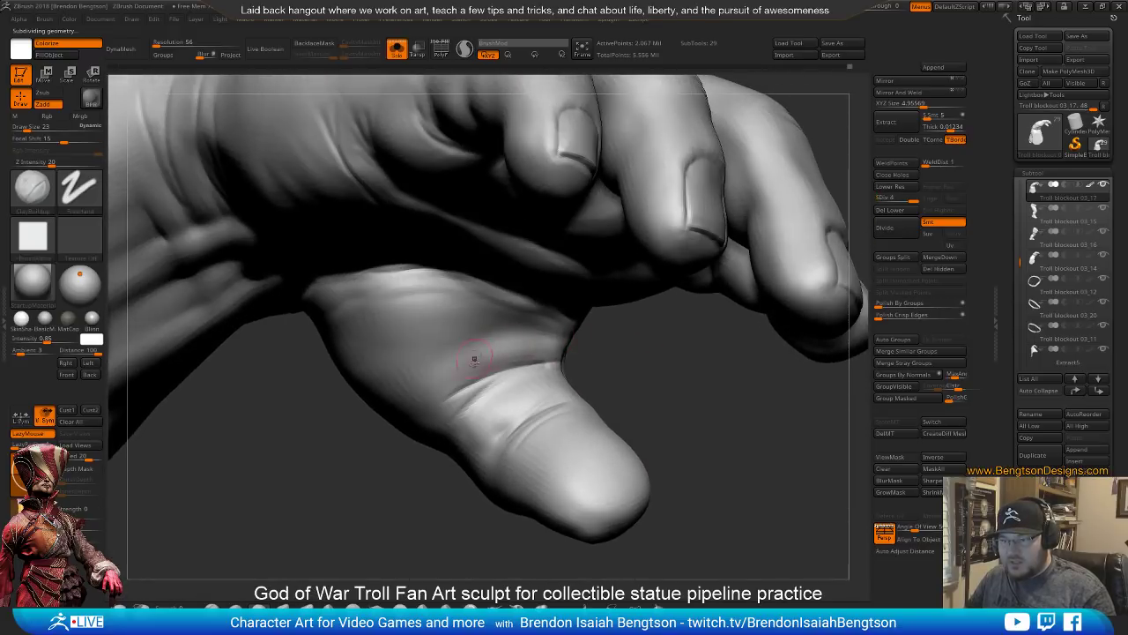
shift+drag(474, 358, 435, 395)
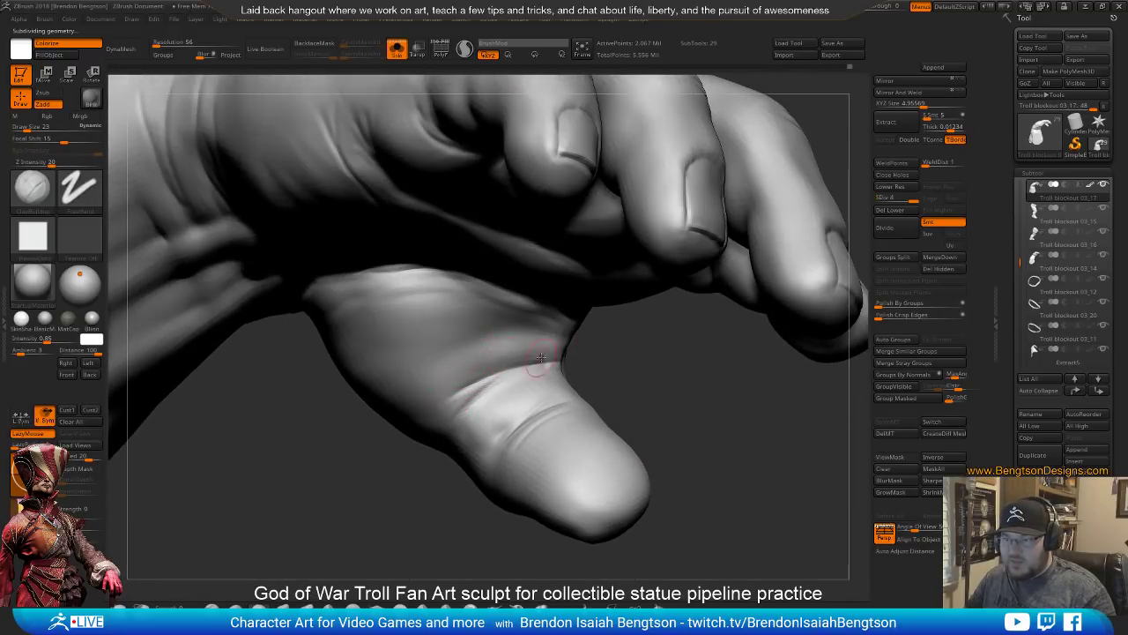
Compare the back of the hand with the hands layer hidden and shown
mouse_move(634, 363)
mouse_down()
mouse_move(638, 319)
mouse_move(661, 353)
mouse_move(630, 252)
mouse_move(608, 474)
mouse_up()
scroll(1033, 438, down, 5)
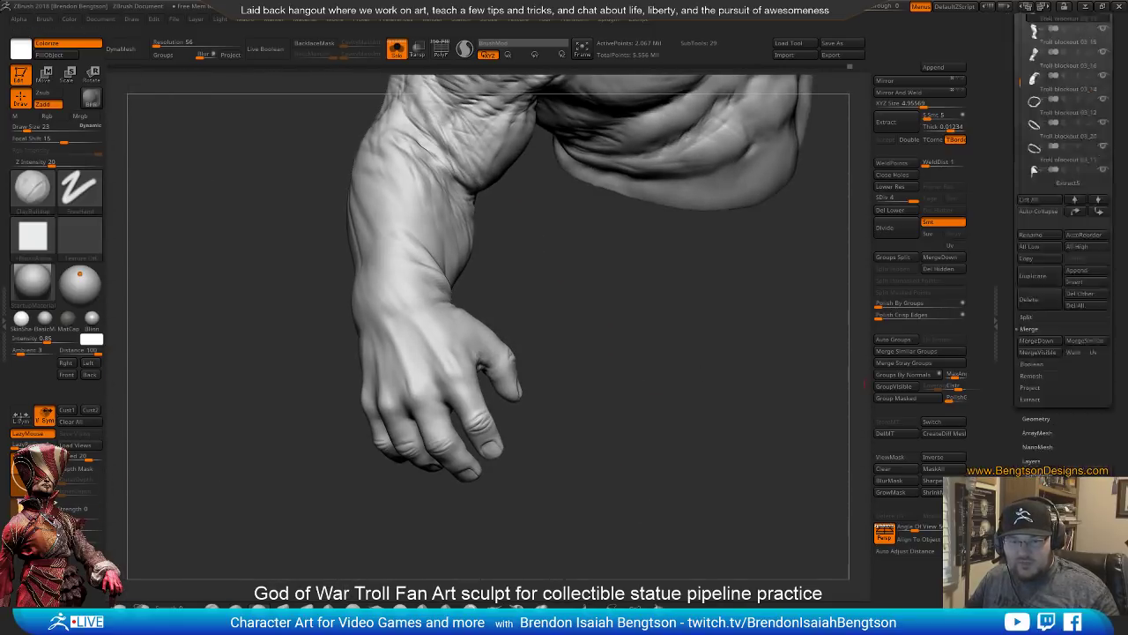
click(1033, 386)
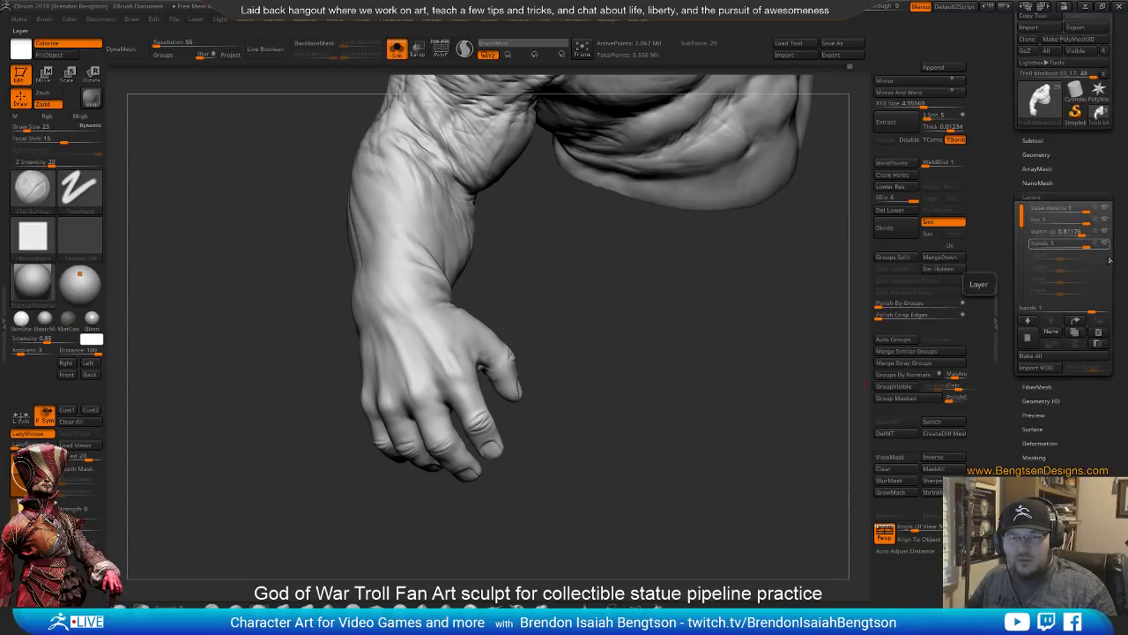
click(1104, 244)
mouse_move(704, 370)
mouse_down()
mouse_move(715, 445)
mouse_move(714, 406)
mouse_up()
click(1107, 245)
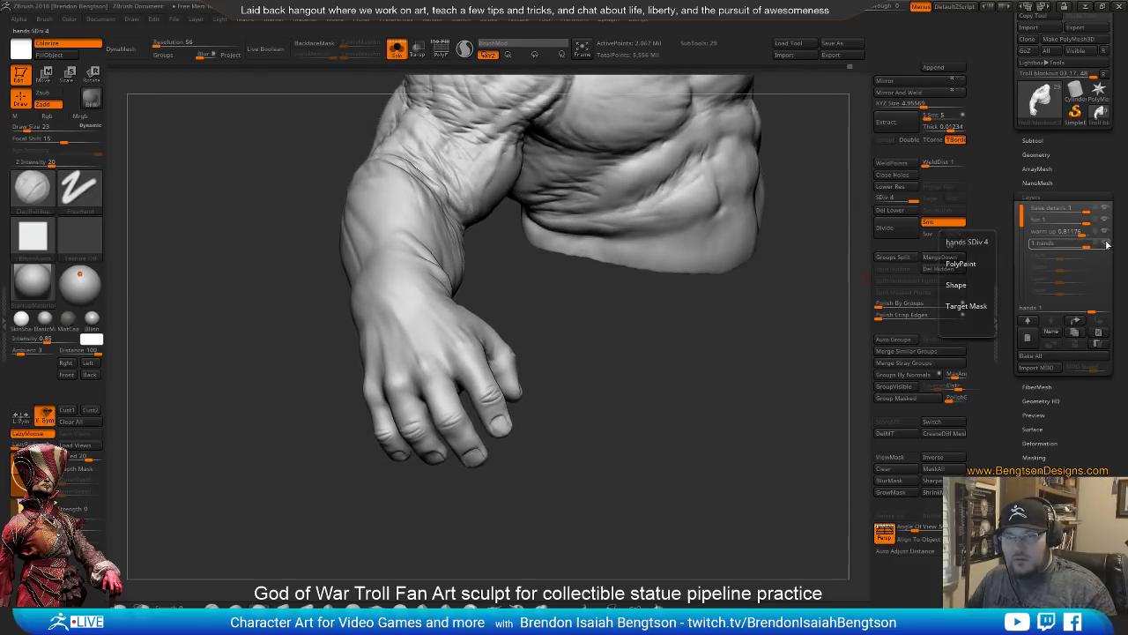
click(1106, 246)
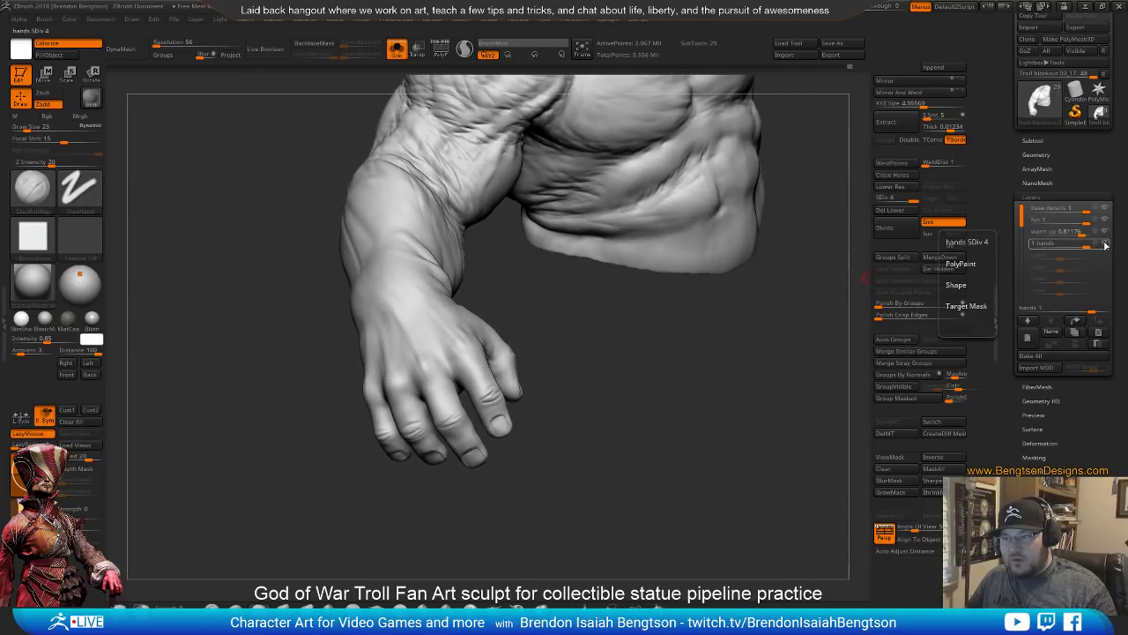
click(1106, 246)
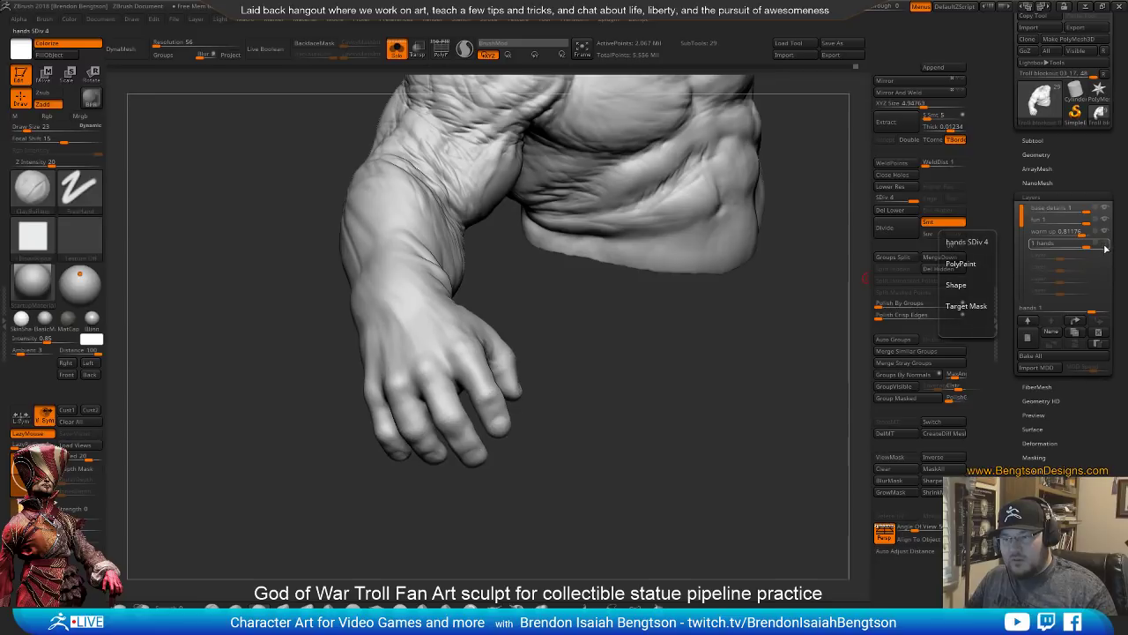
click(1105, 246)
click(1106, 246)
drag(851, 326, 738, 325)
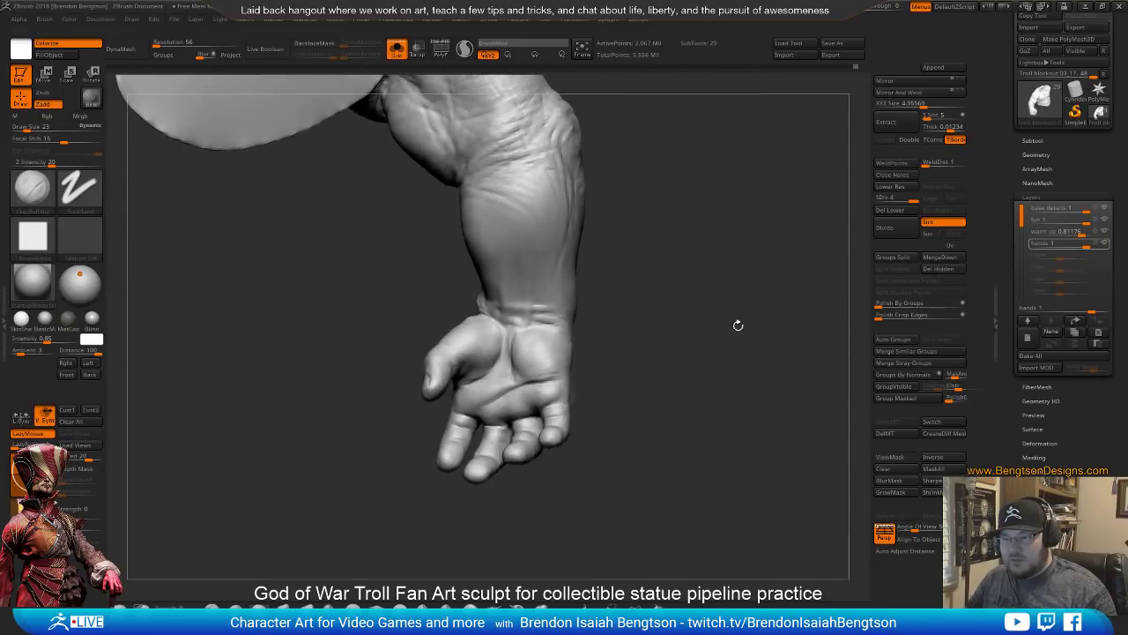
Compare the palm side of the hand and wrist with the hands layer hidden and shown
click(1106, 247)
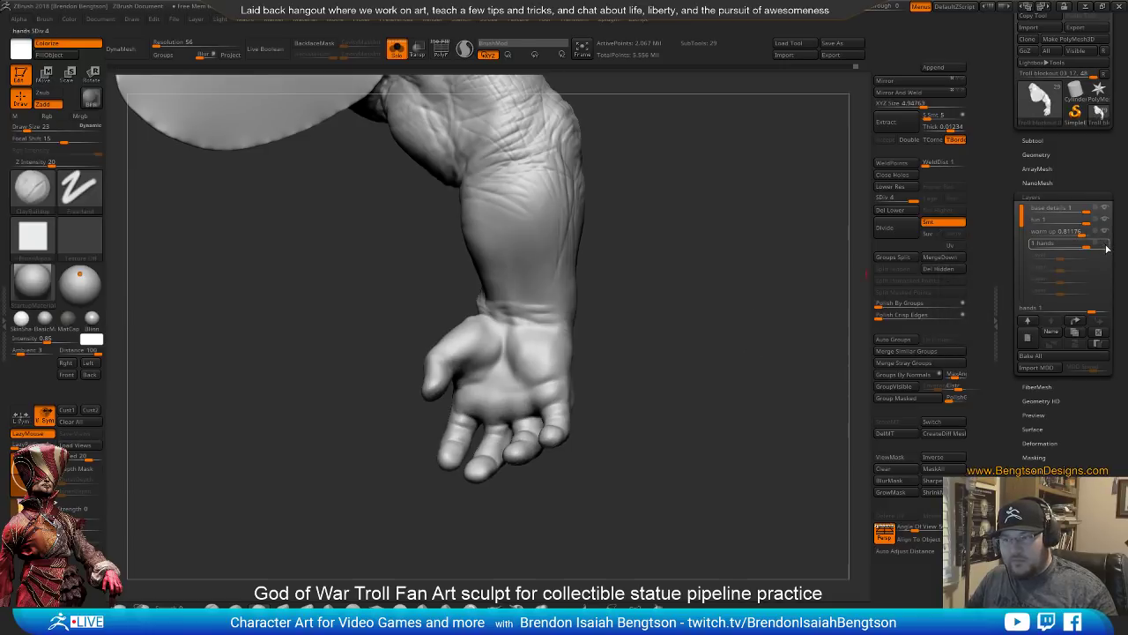
click(1107, 250)
click(1107, 251)
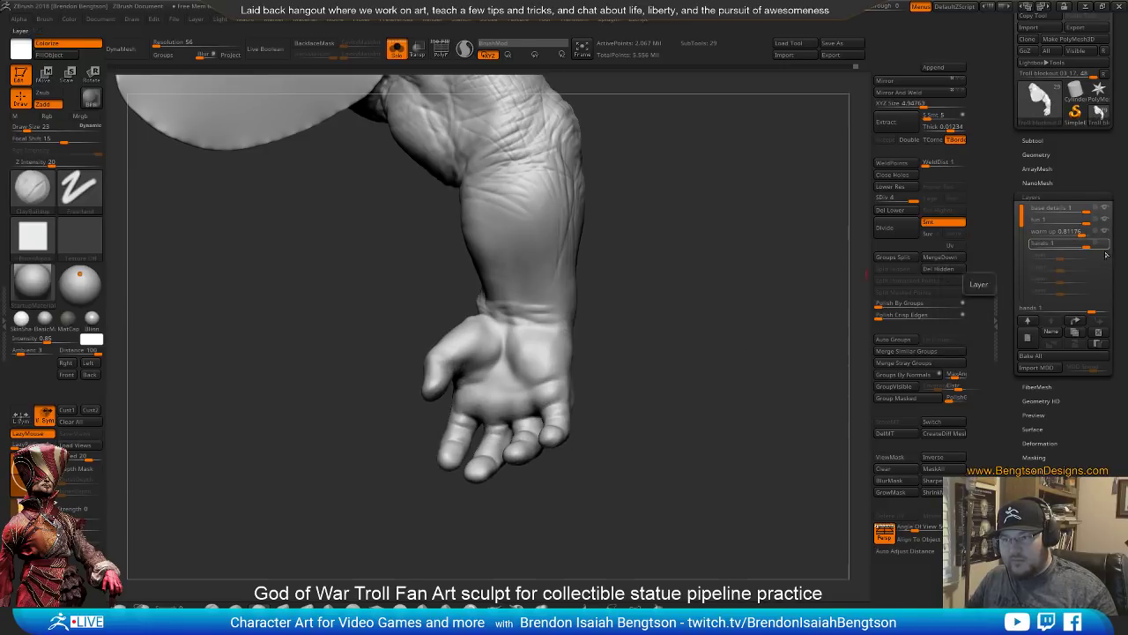
click(1107, 251)
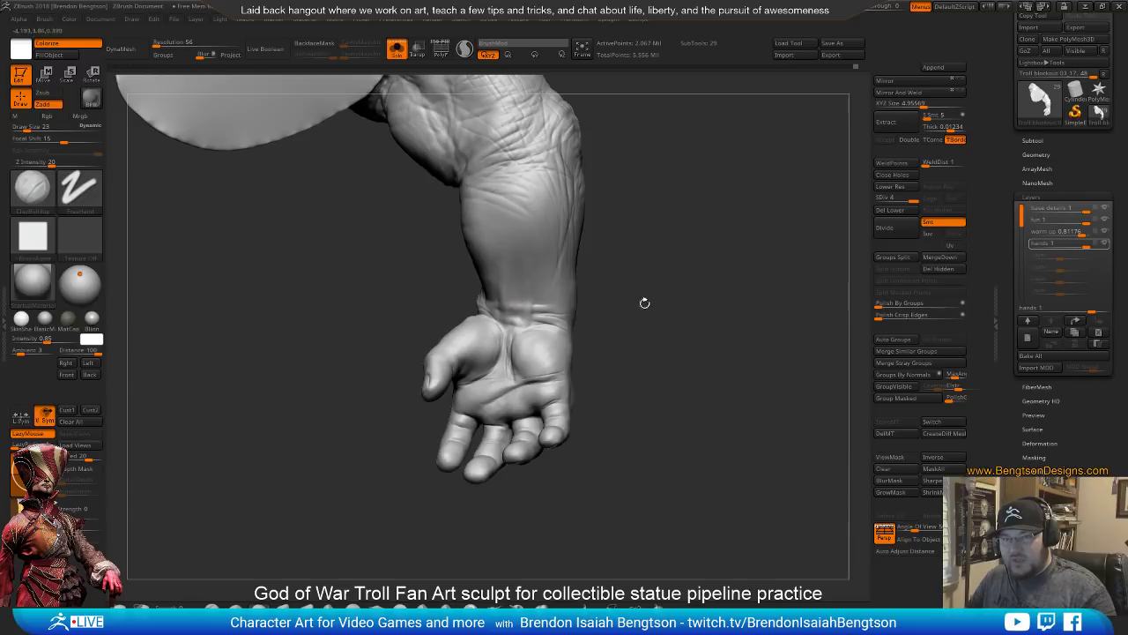
click(1106, 244)
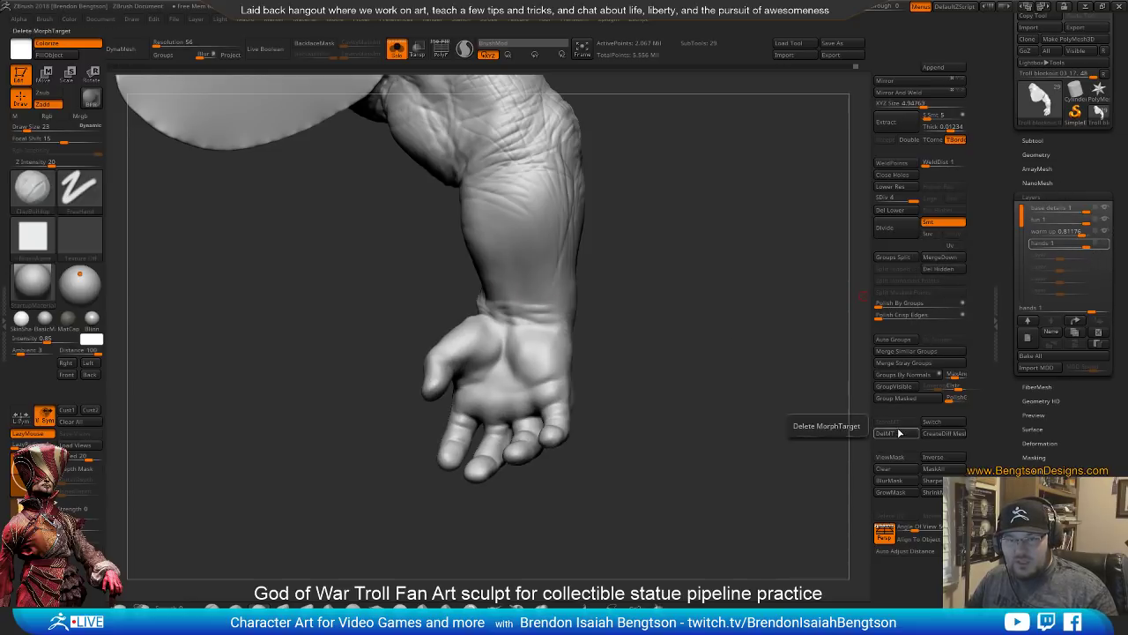
Activate recording on the hands layer and adjust the inner wrist creases with Move Topological at draw size 65
click(1106, 245)
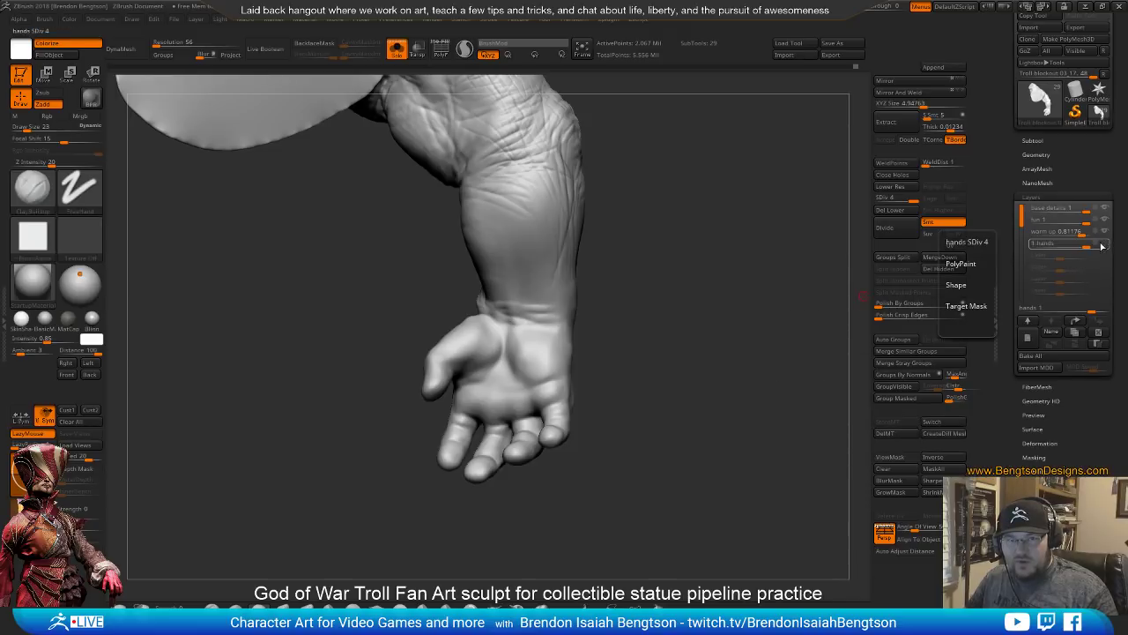
alt+drag(660, 375, 682, 450)
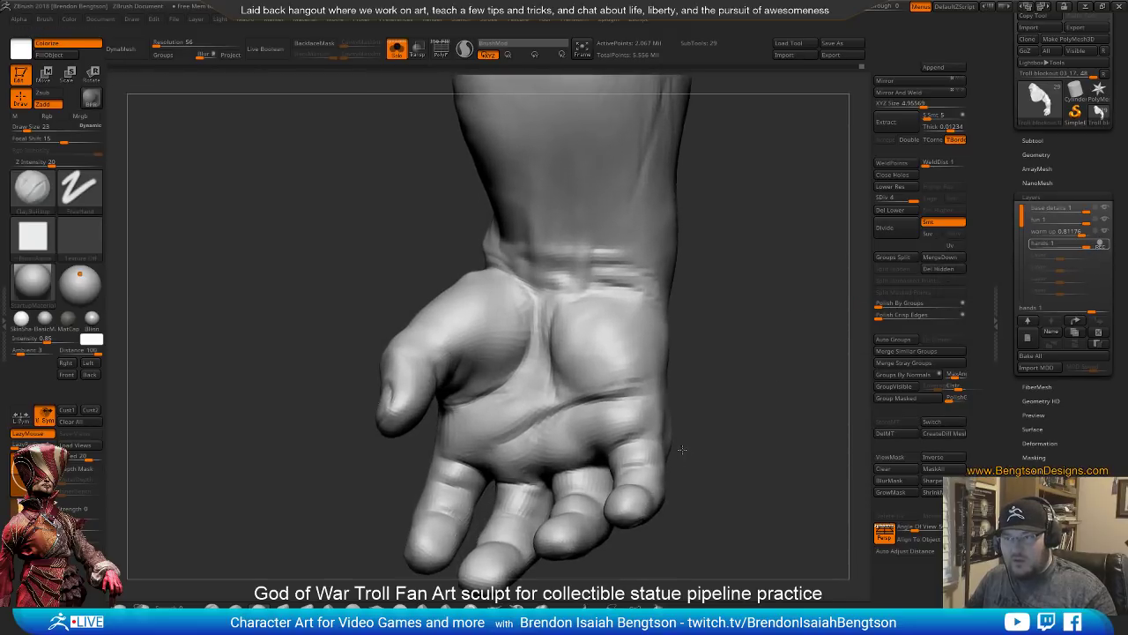
key(b)
key(m)
key(t)
key(space)
drag(596, 257, 580, 256)
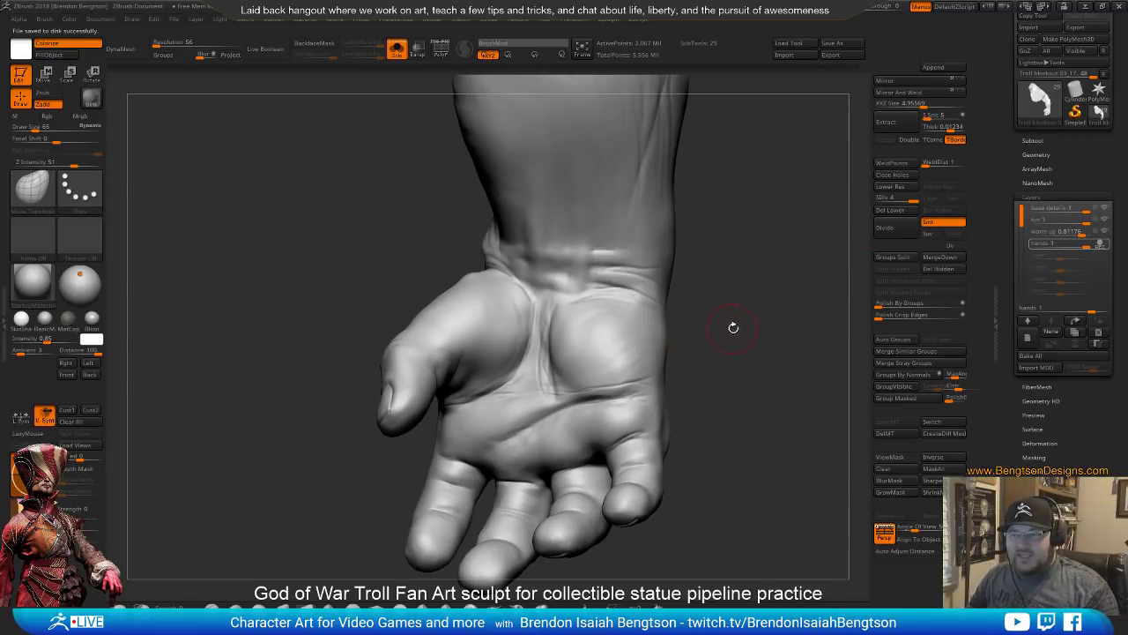
Restore the middle of the inner wrist toward its morph target with the Morph brush at draw size 65
mouse_move(733, 327)
mouse_down()
mouse_move(735, 345)
mouse_move(733, 291)
mouse_move(737, 302)
mouse_up()
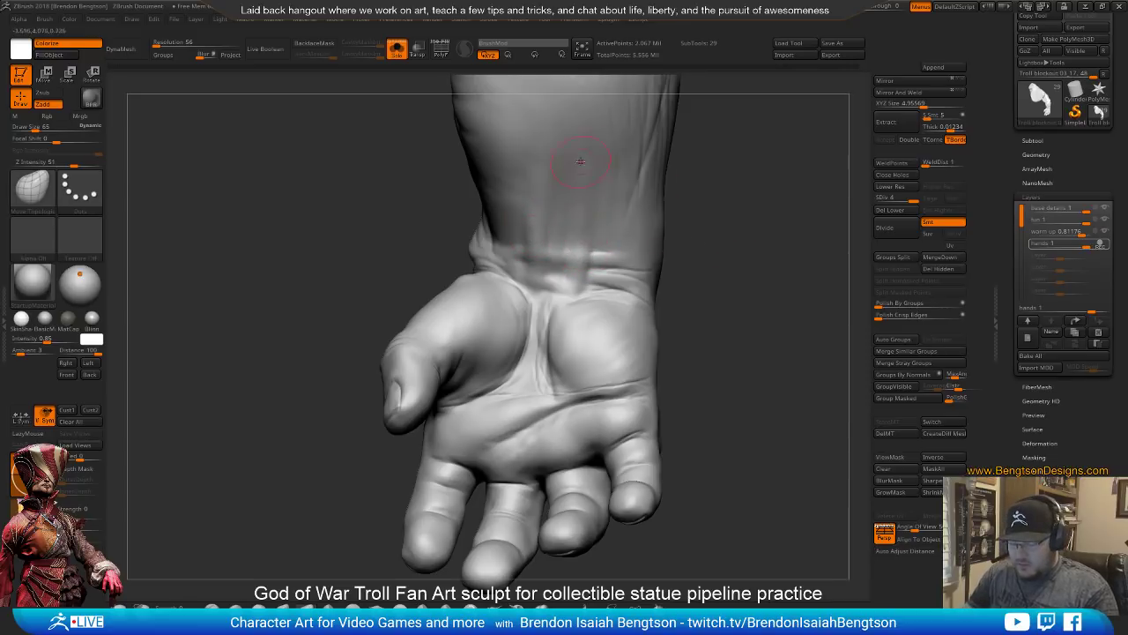
key(b)
key(m)
key(o)
mouse_move(576, 214)
mouse_down()
mouse_move(577, 268)
mouse_move(565, 233)
mouse_up()
mouse_move(561, 272)
mouse_down()
mouse_move(553, 251)
mouse_move(536, 256)
mouse_move(558, 214)
mouse_up()
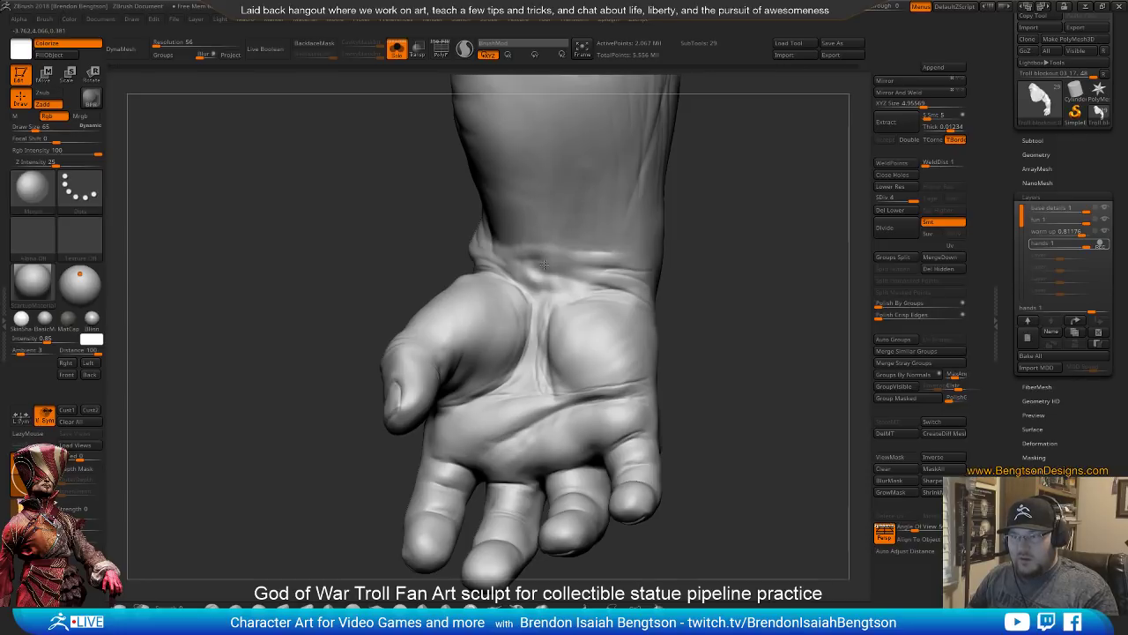
mouse_move(544, 263)
mouse_down()
mouse_move(534, 279)
mouse_move(529, 269)
mouse_up()
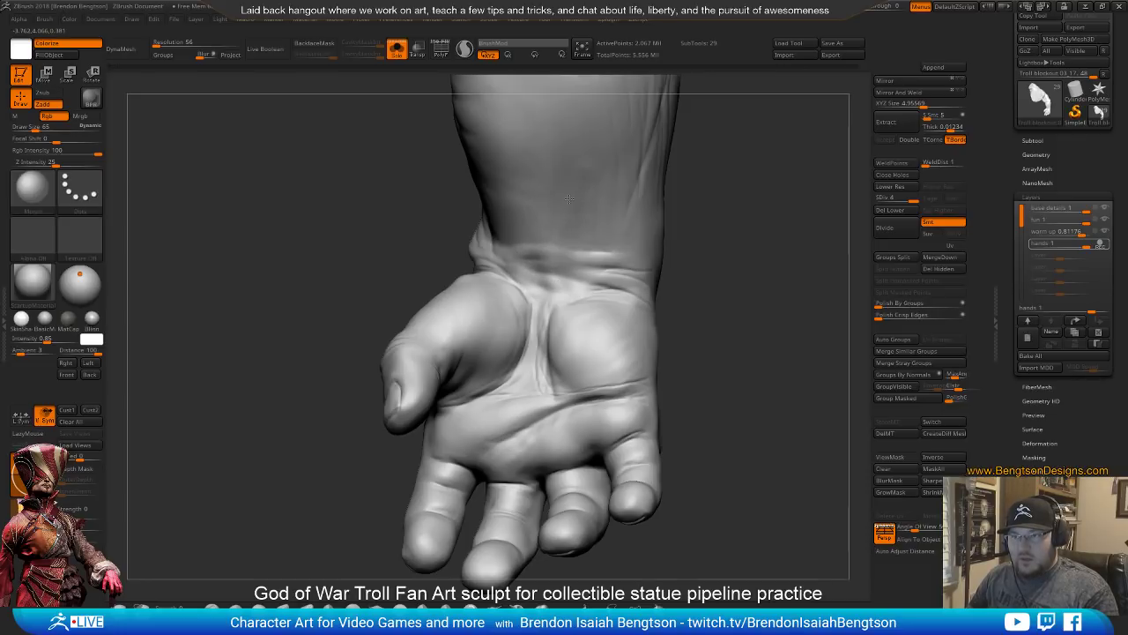
Lower the hand to subdivision level 3 and build up the inner wrist with ClayBuildup at draw size 55
drag(747, 345, 746, 287)
key(b)
key(c)
key(b)
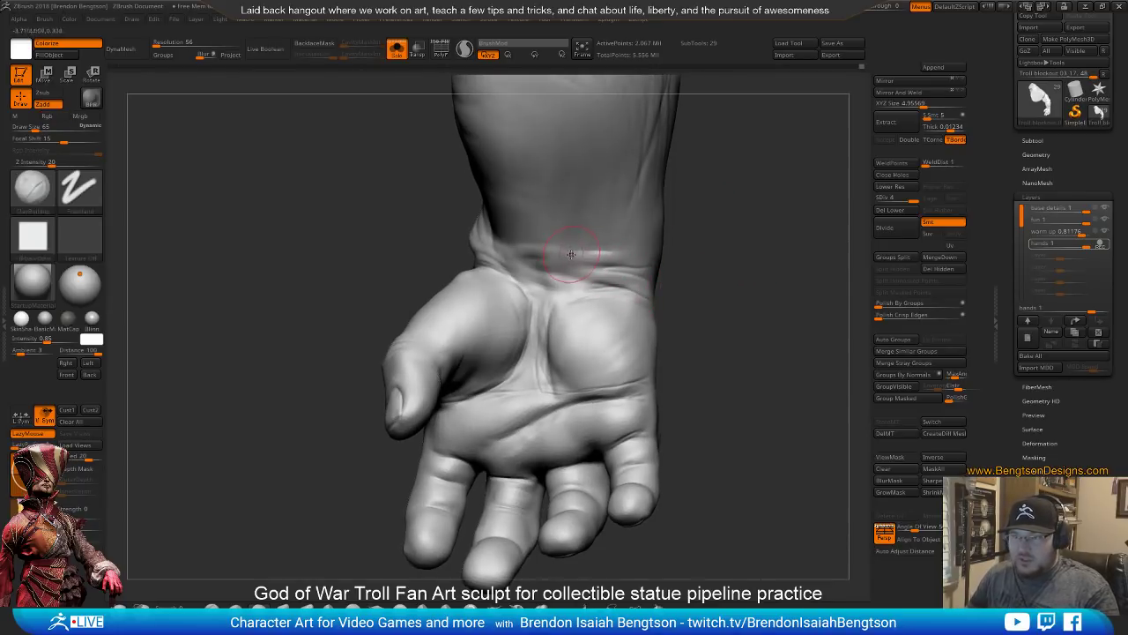
click(894, 199)
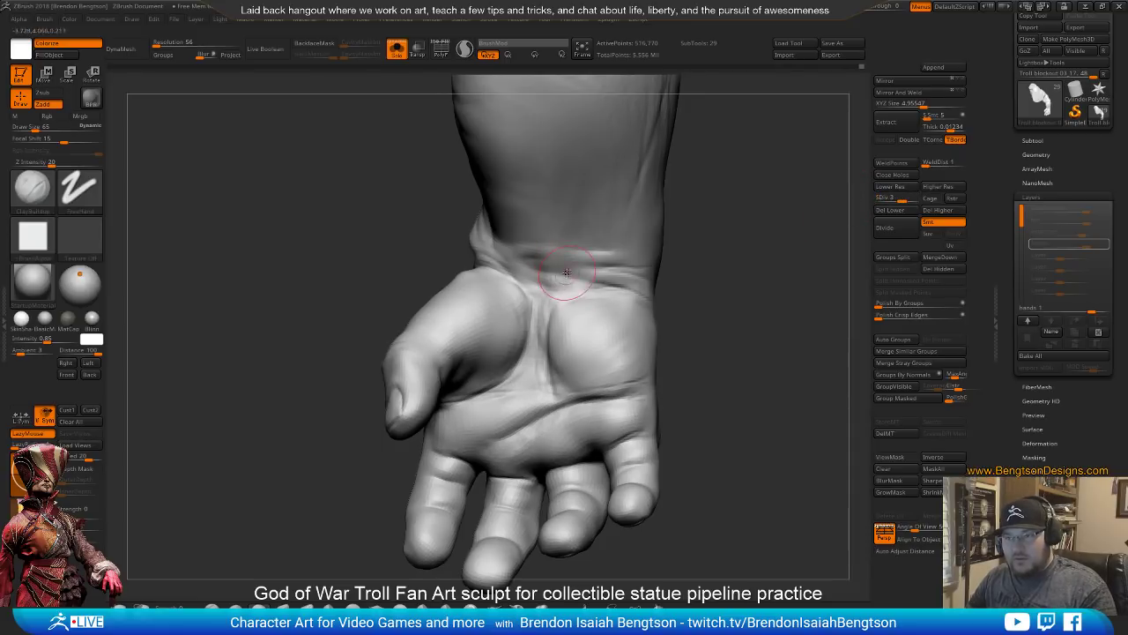
key(space)
drag(583, 282, 574, 282)
mouse_move(716, 302)
alt+mouse_down()
mouse_move(752, 290)
mouse_move(754, 258)
mouse_move(805, 204)
mouse_move(785, 269)
mouse_move(751, 259)
mouse_move(771, 230)
mouse_move(776, 246)
mouse_move(758, 264)
mouse_move(758, 251)
mouse_move(705, 244)
alt+mouse_up()
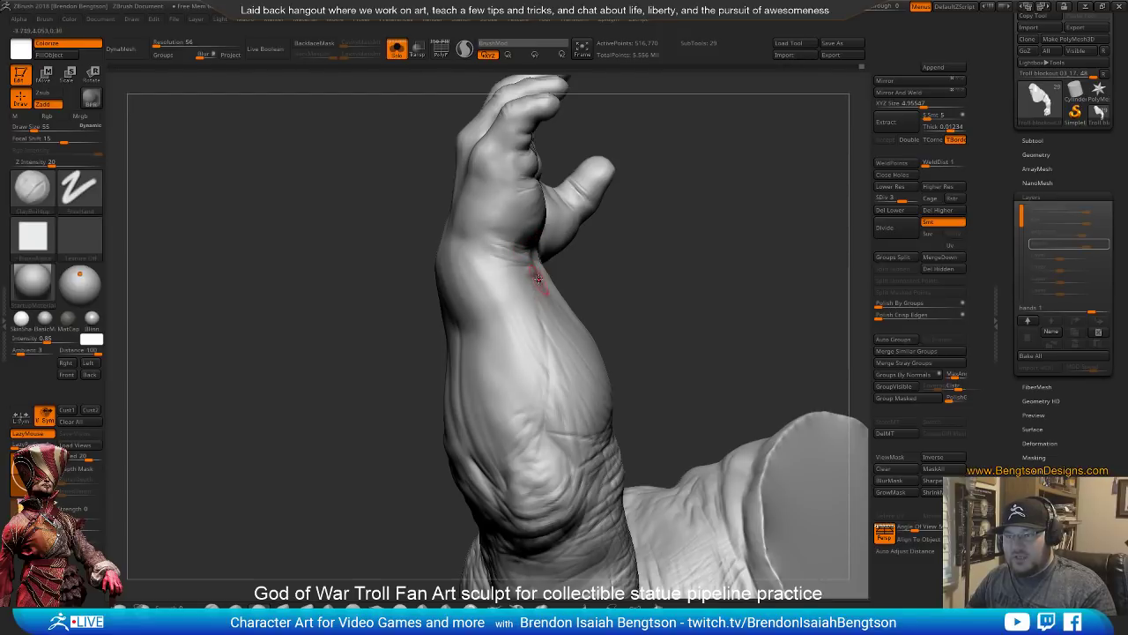
Reshape the contour between wrist and forearm with Move Topological at draw sizes 140 and 191
drag(631, 273, 516, 277)
key(space)
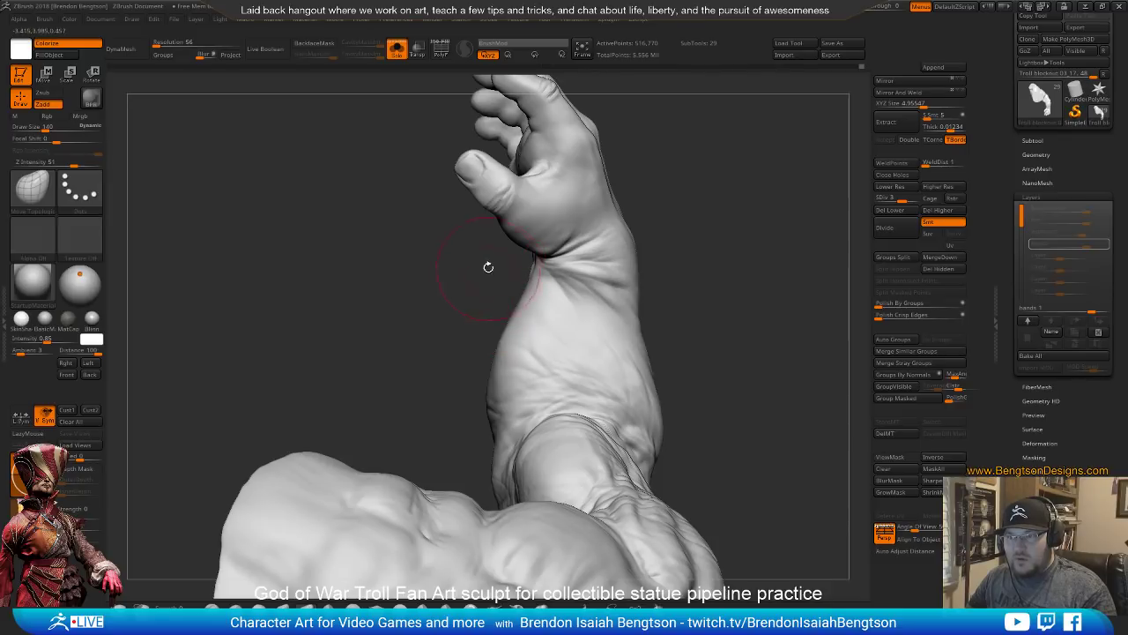
drag(488, 266, 476, 256)
key(space)
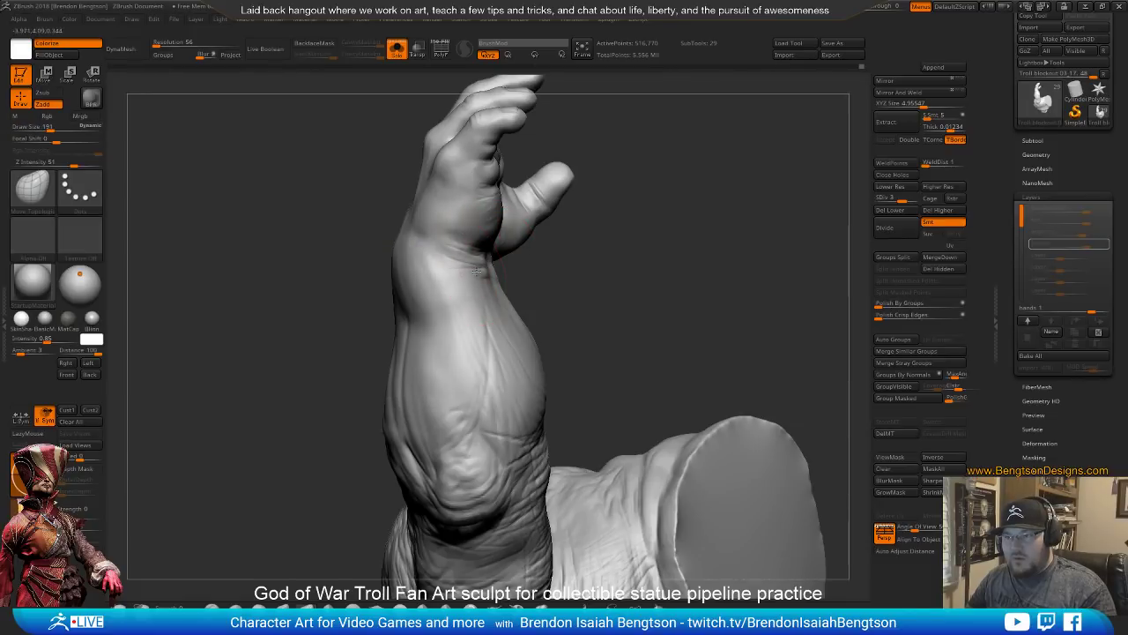
right_drag(476, 271, 521, 274)
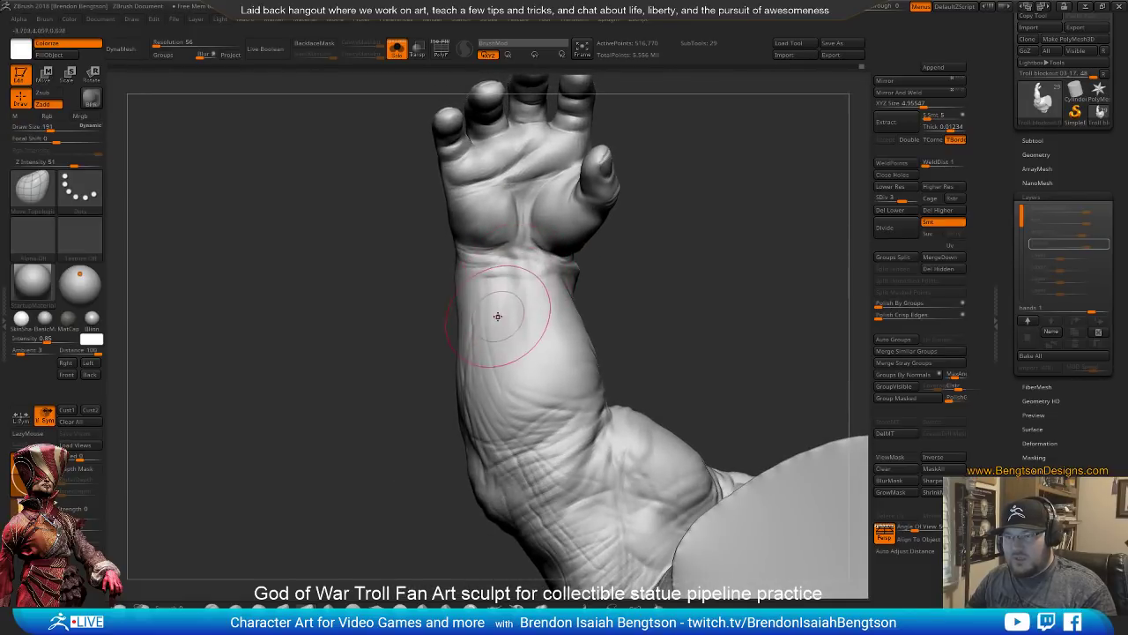
Build up the skin folds across the inner wrist with ClayBuildup at draw size 27
key(space)
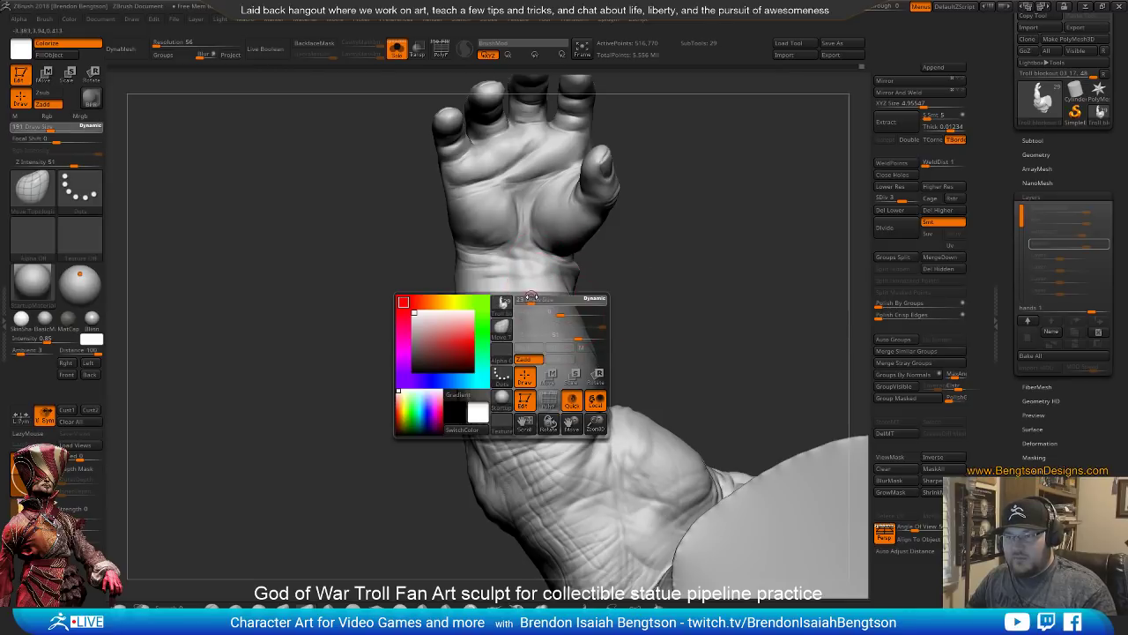
drag(531, 297, 532, 298)
mouse_move(546, 304)
alt+right_down()
mouse_move(533, 251)
mouse_move(617, 353)
alt+right_up()
mouse_move(617, 353)
right_down()
mouse_move(708, 373)
mouse_move(711, 311)
mouse_move(685, 341)
mouse_move(707, 319)
mouse_move(733, 498)
right_up()
right_drag(729, 272, 614, 244)
Adjust the contour of the inner wrist below the palm with Move Topological at draw size 110
key(space)
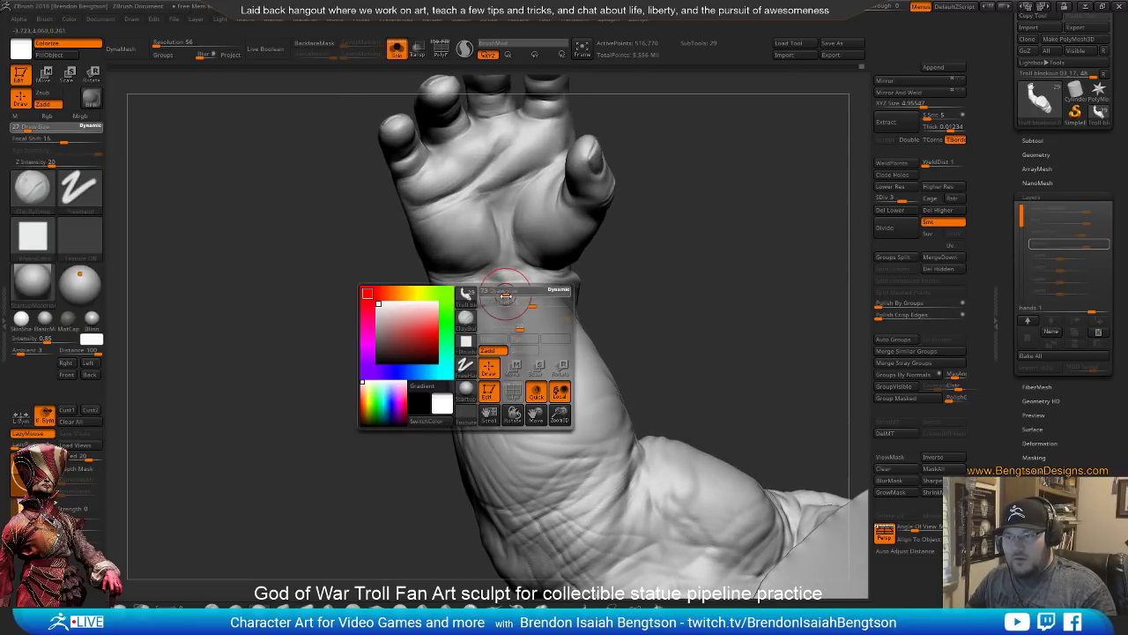
drag(505, 297, 480, 296)
key(space)
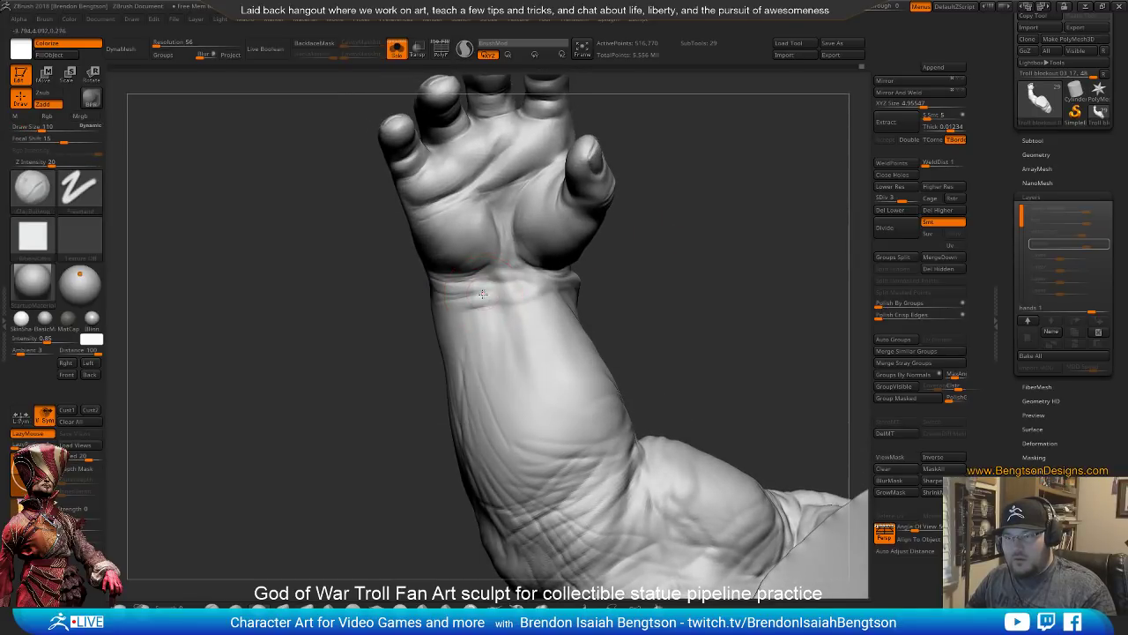
key(b)
key(m)
key(t)
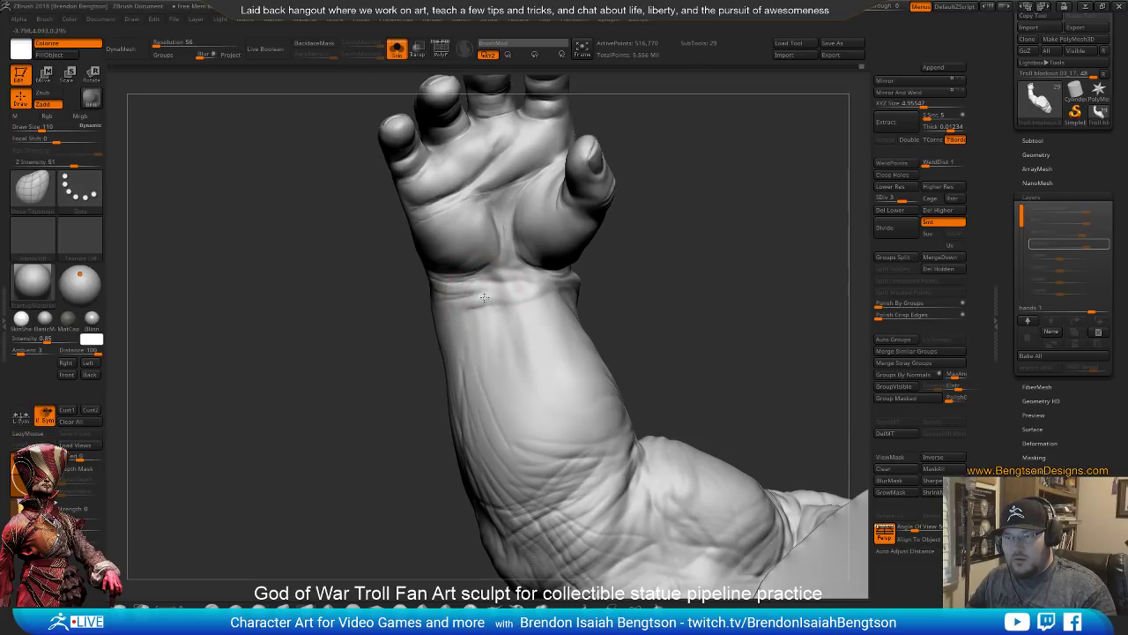
right_drag(484, 288, 504, 298)
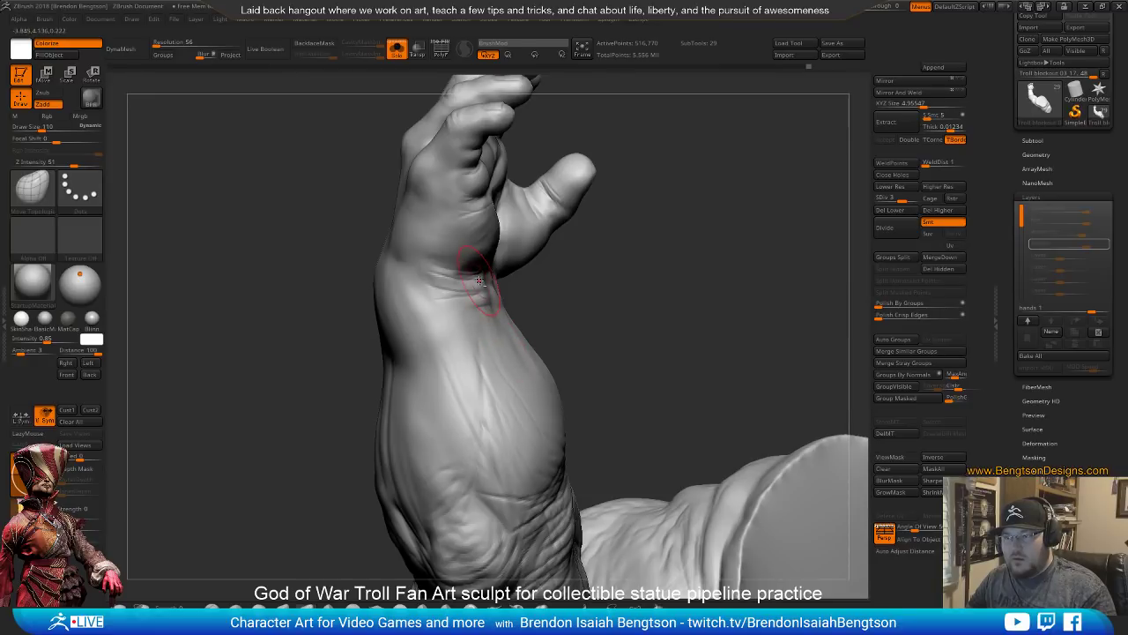
mouse_move(577, 271)
right_down()
mouse_move(611, 292)
mouse_move(403, 265)
right_up()
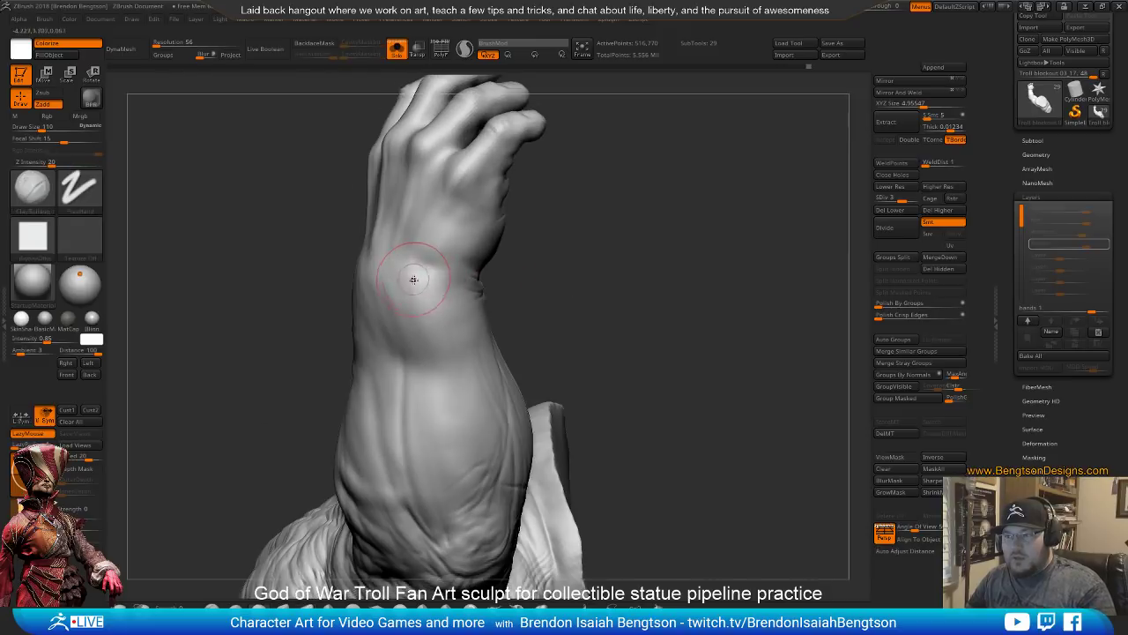
Build up the little-finger side of the wrist with ClayBuildup at draw size 84
key(space)
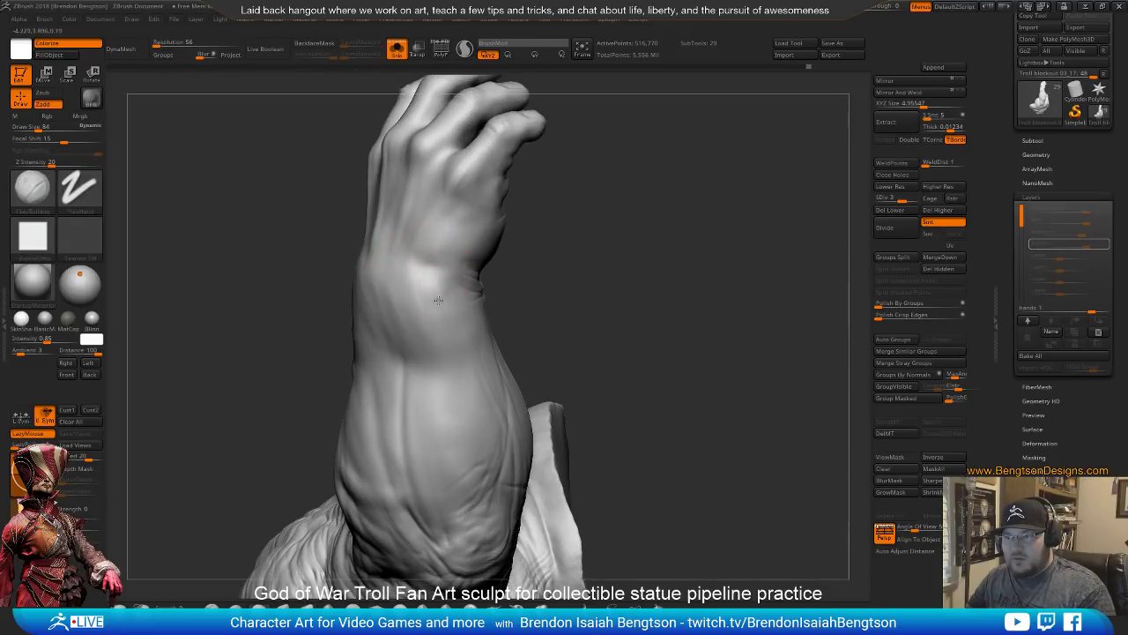
mouse_move(438, 301)
mouse_down()
mouse_move(416, 300)
mouse_move(454, 300)
mouse_up()
drag(597, 317, 638, 294)
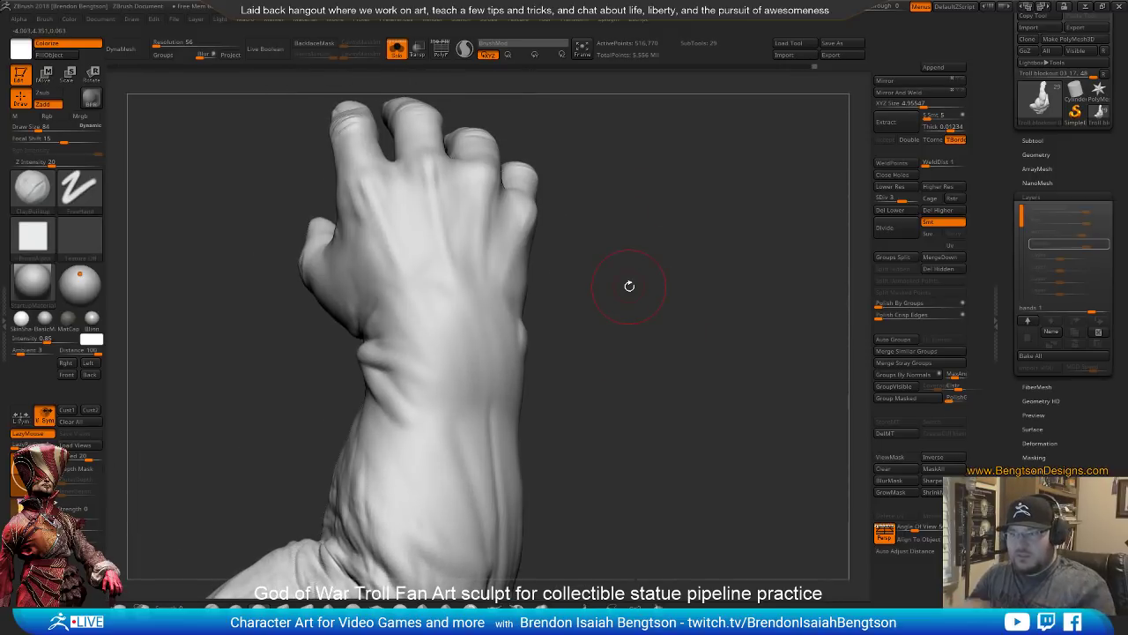
drag(630, 286, 492, 328)
key(ctrl)
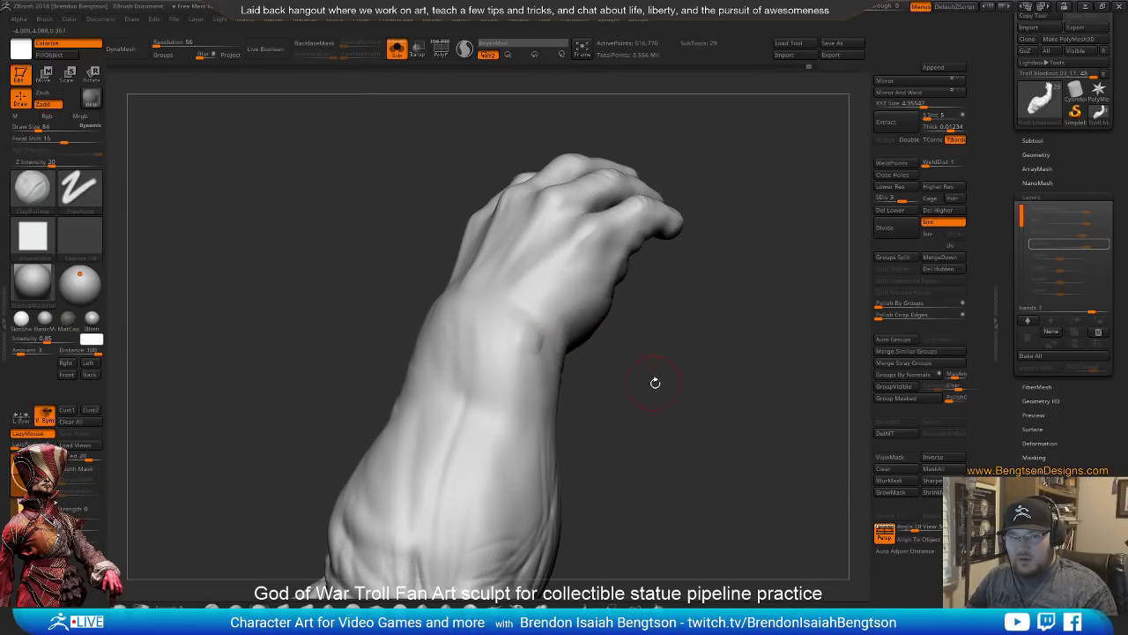
mouse_move(652, 382)
mouse_down()
mouse_move(668, 403)
mouse_move(654, 365)
mouse_move(661, 382)
mouse_up()
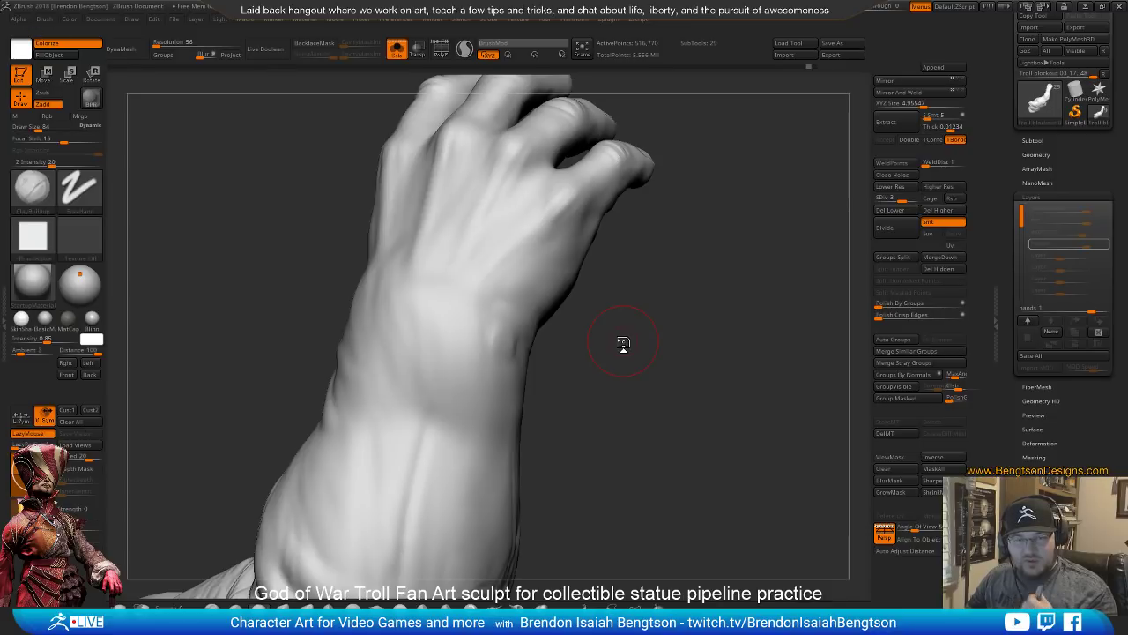
Build up the wrist bone bump and the transition from the back of the hand into the forearm with ClayBuildup
drag(594, 378, 441, 297)
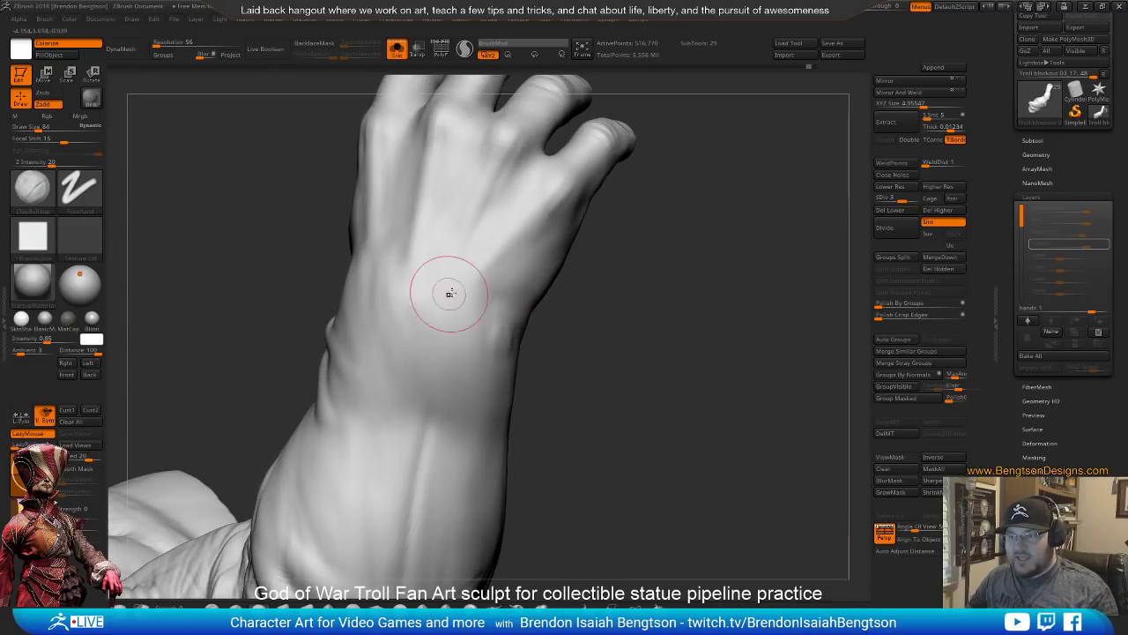
drag(489, 338, 504, 351)
mouse_move(484, 310)
mouse_down()
mouse_move(469, 329)
mouse_move(497, 368)
mouse_move(484, 315)
mouse_move(470, 309)
mouse_up()
mouse_move(617, 370)
mouse_down()
mouse_move(561, 383)
mouse_move(511, 353)
mouse_up()
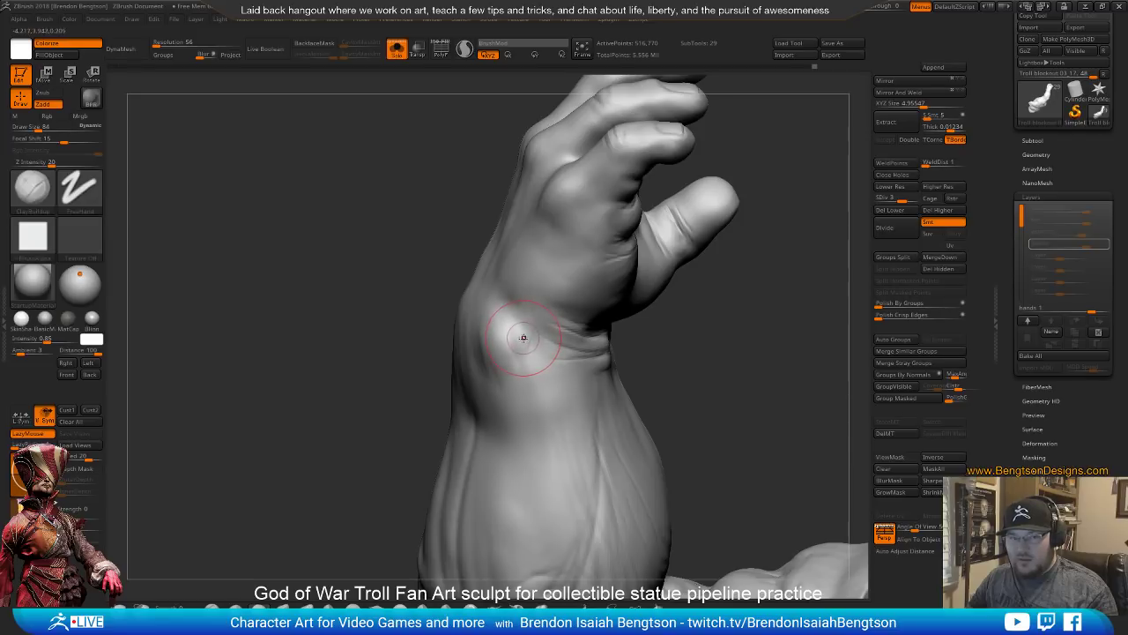
mouse_move(383, 415)
mouse_down()
mouse_move(347, 397)
mouse_move(364, 474)
mouse_move(393, 486)
mouse_move(404, 324)
mouse_move(652, 288)
mouse_move(609, 267)
mouse_move(460, 303)
mouse_up()
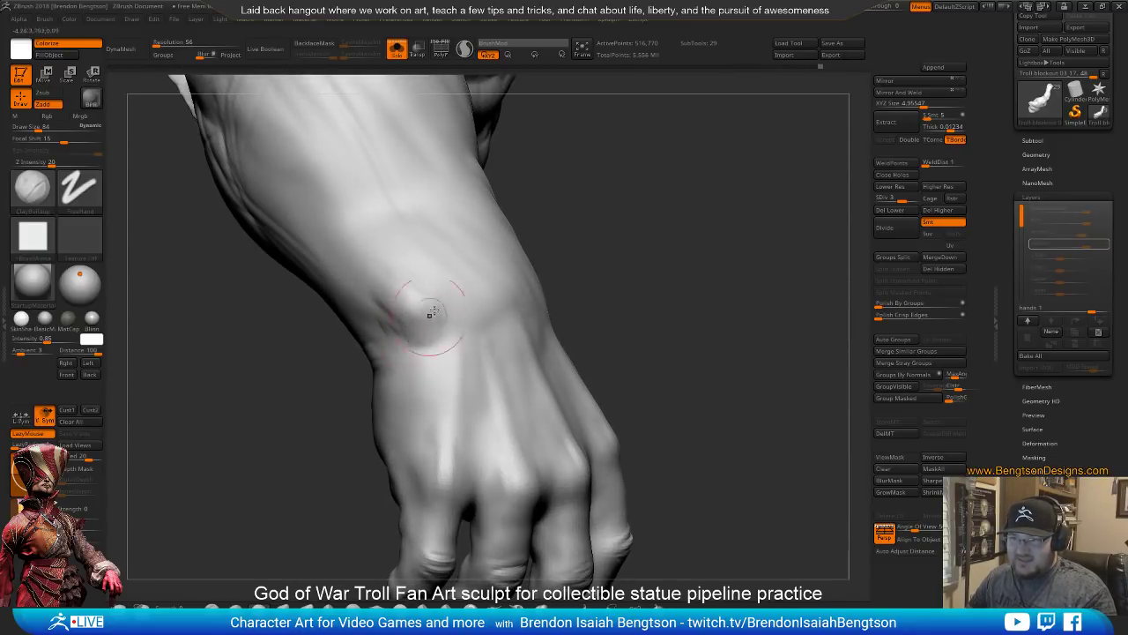
Carve the skin creases around the outer side of the wrist with DamStandard at draw size 43
key(f)
drag(636, 297, 643, 338)
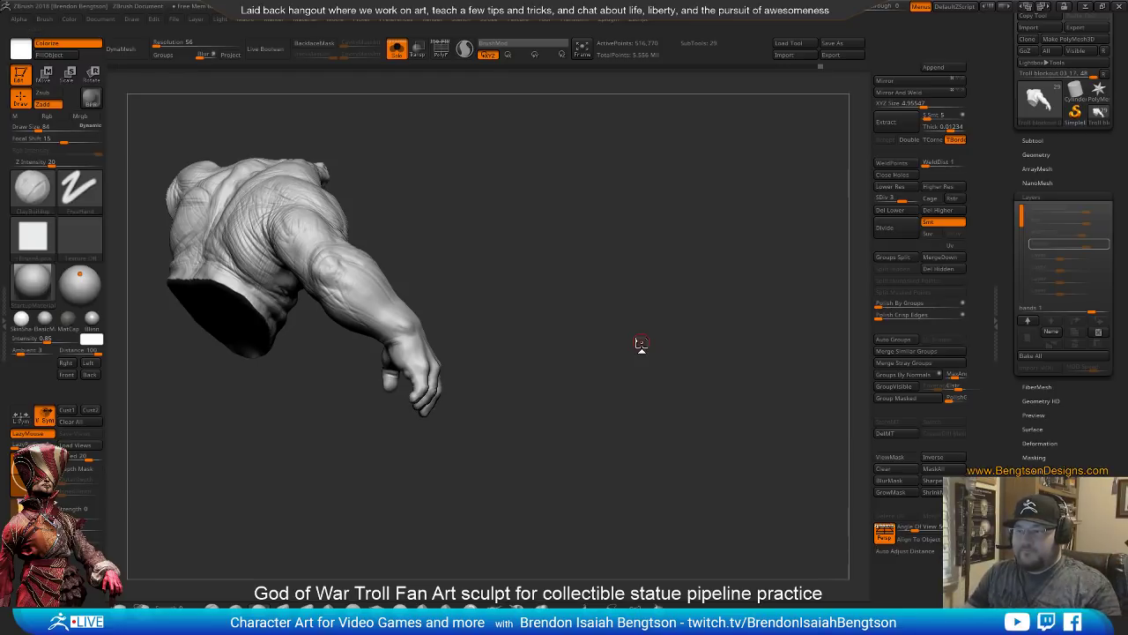
mouse_move(617, 315)
mouse_down()
mouse_move(723, 317)
mouse_move(596, 342)
mouse_move(645, 357)
mouse_move(631, 331)
mouse_move(584, 341)
mouse_move(579, 330)
mouse_move(584, 378)
mouse_move(687, 317)
mouse_up()
key(b)
key(c)
key(b)
key(b)
key(d)
key(s)
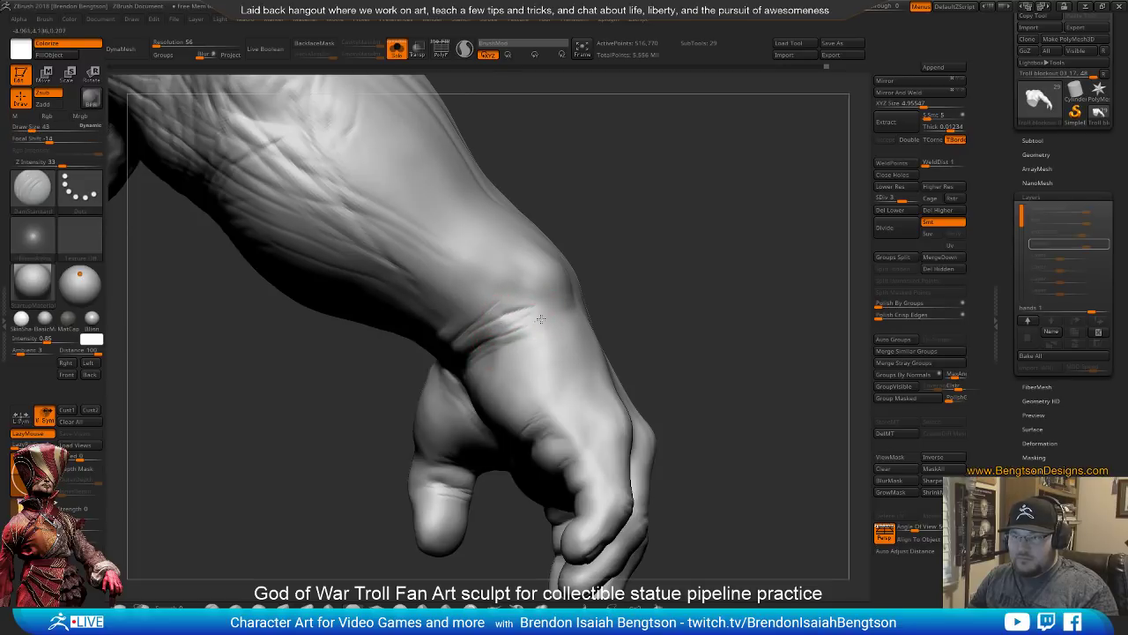
mouse_move(649, 228)
mouse_down()
mouse_move(656, 252)
mouse_move(643, 291)
mouse_move(536, 429)
mouse_move(433, 309)
mouse_move(441, 360)
mouse_up()
alt+drag(412, 443, 302, 369)
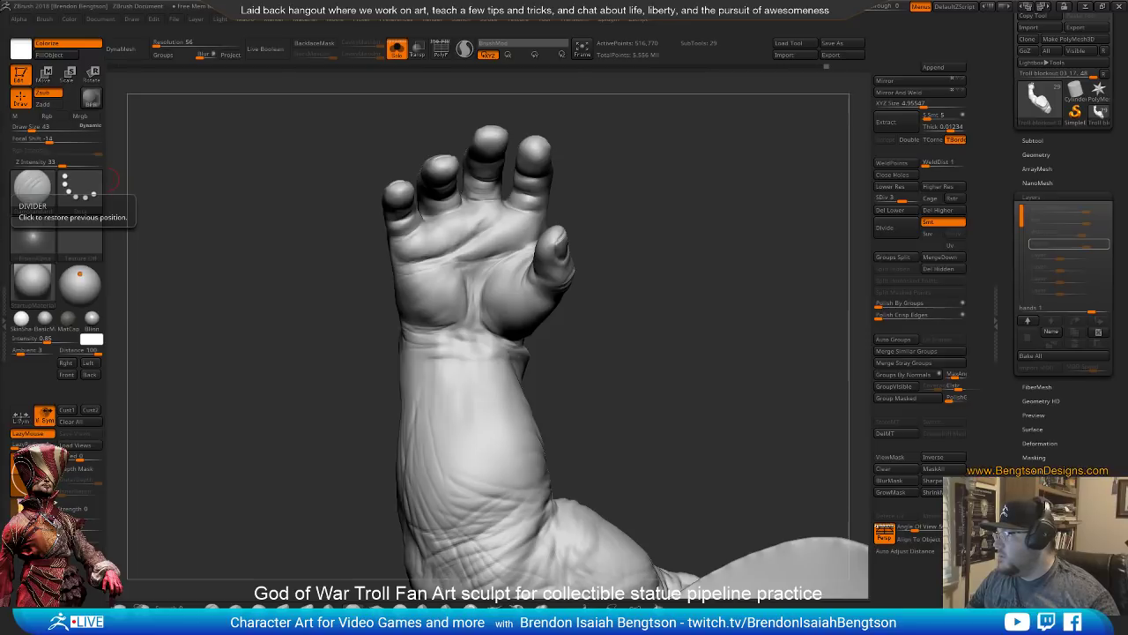
Switch to the browser's inner wrist image results and examine the reference photos for tendons, creases and wrist shape
drag(0, 111, 739, 53)
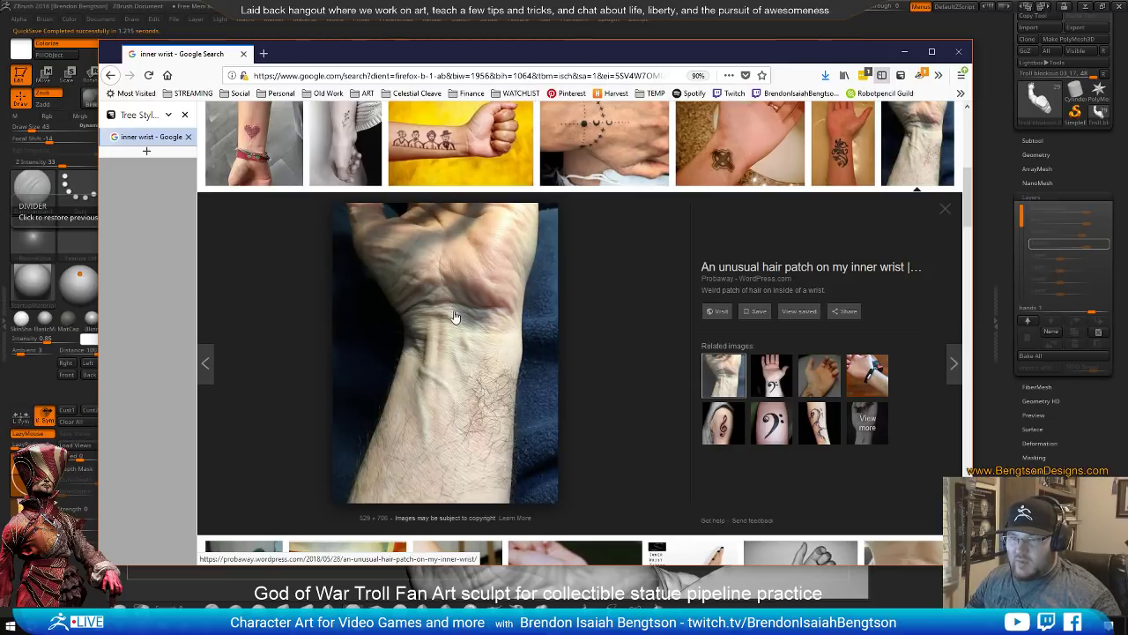
click(867, 374)
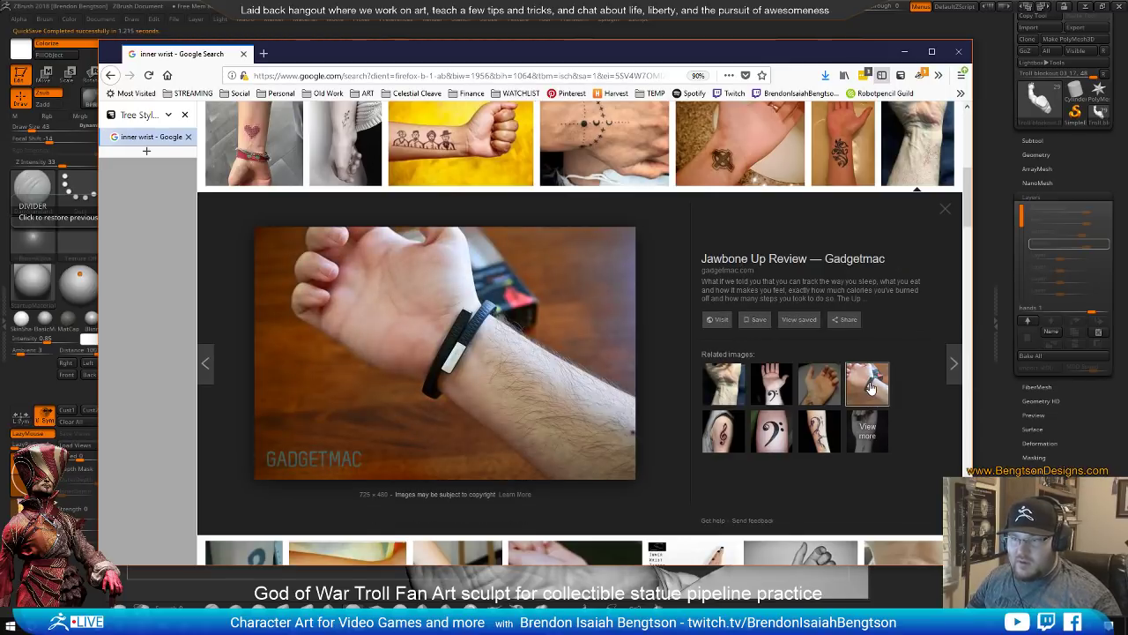
click(715, 387)
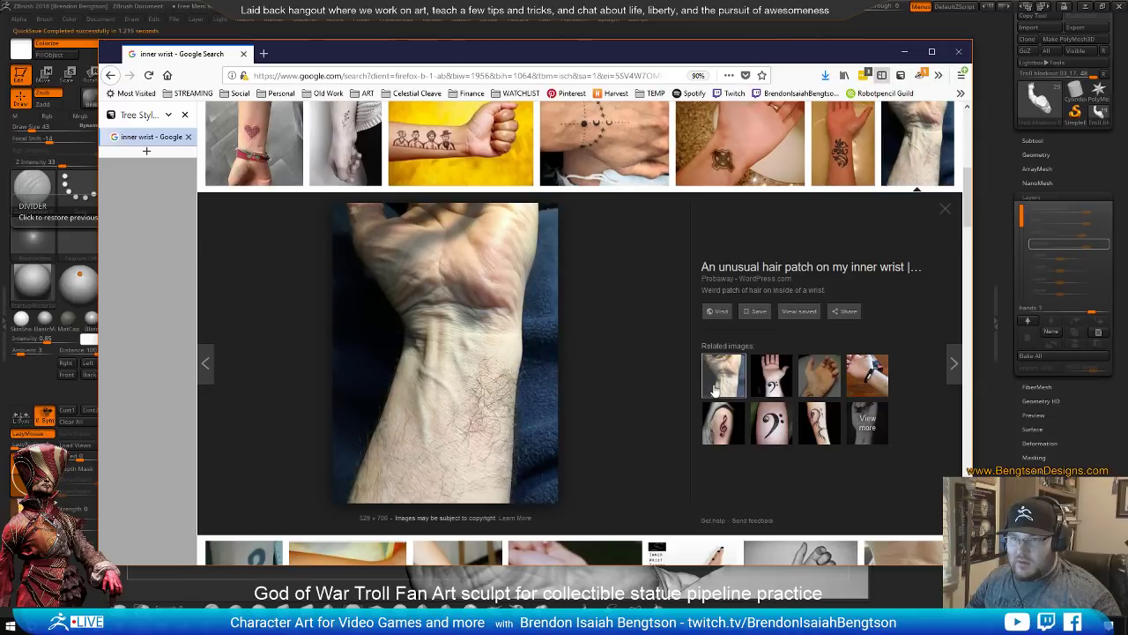
scroll(650, 347, down, 4)
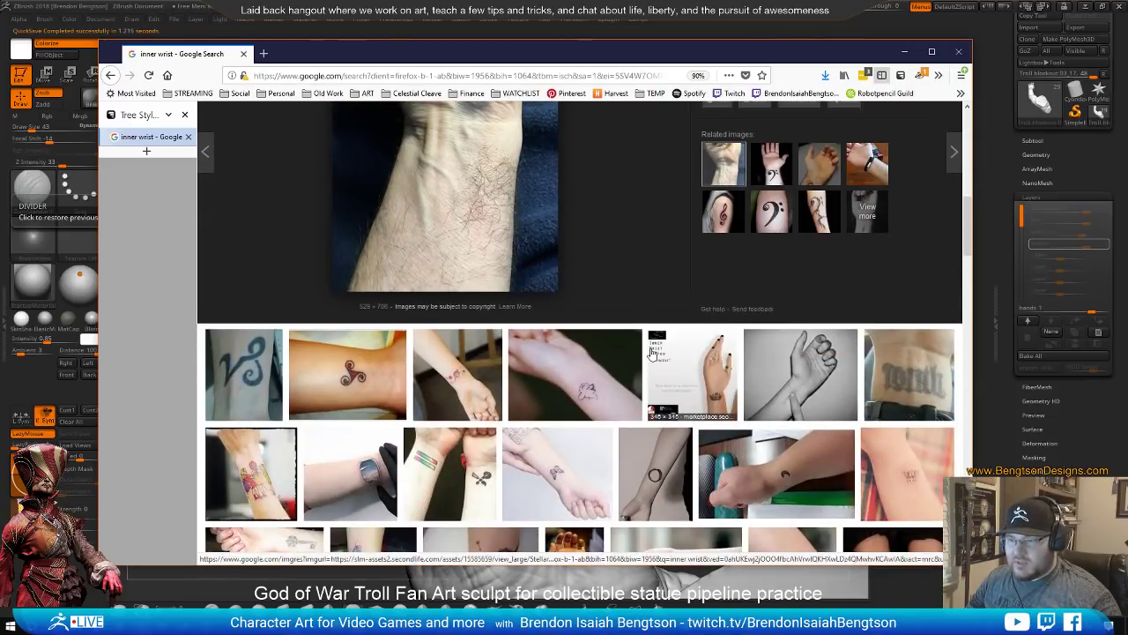
scroll(650, 353, down, 4)
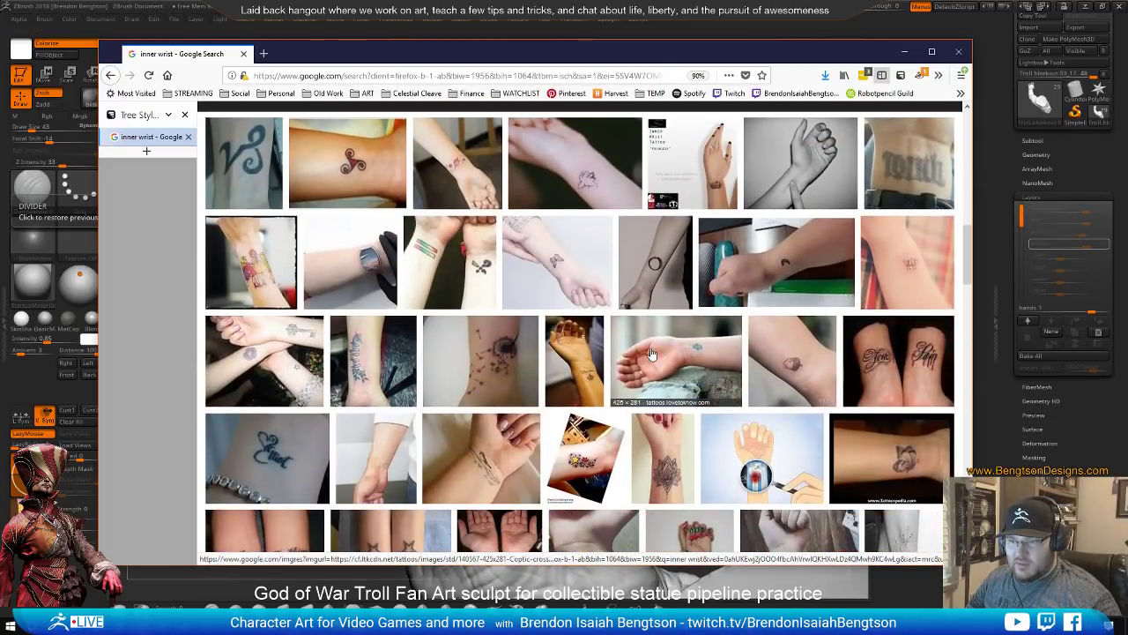
scroll(650, 353, down, 2)
scroll(650, 353, down, 1)
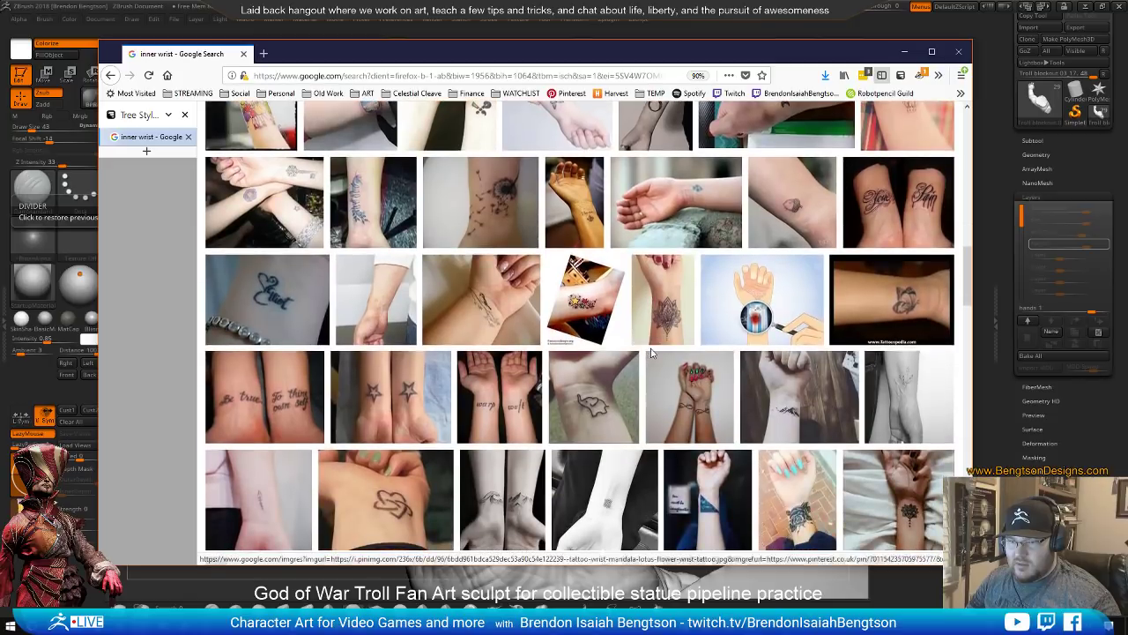
scroll(650, 353, down, 1)
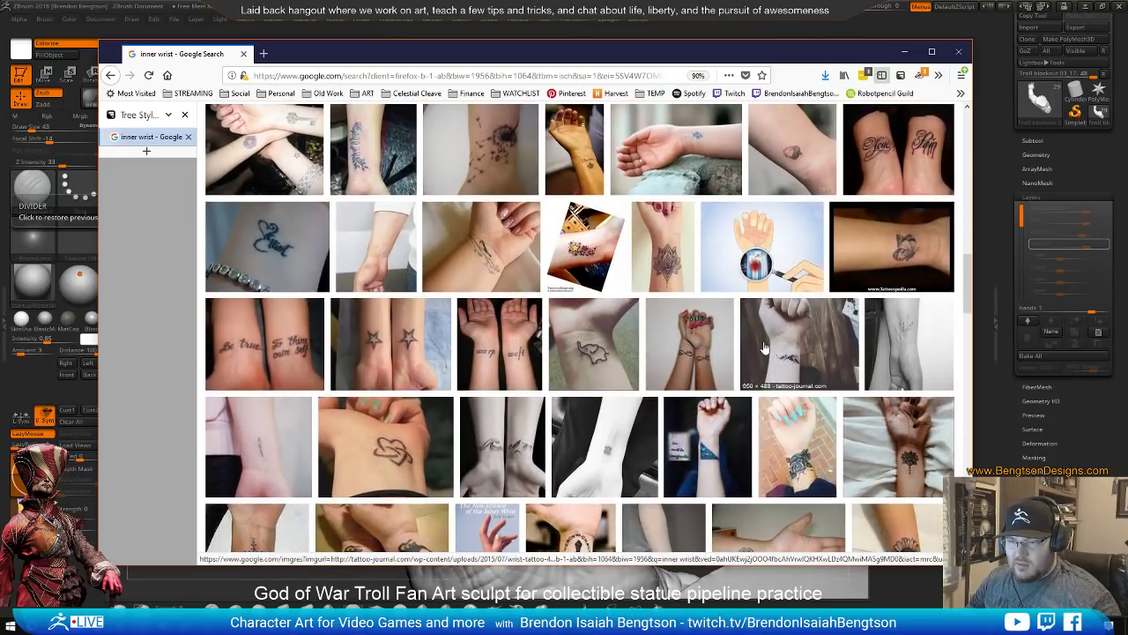
scroll(764, 348, down, 4)
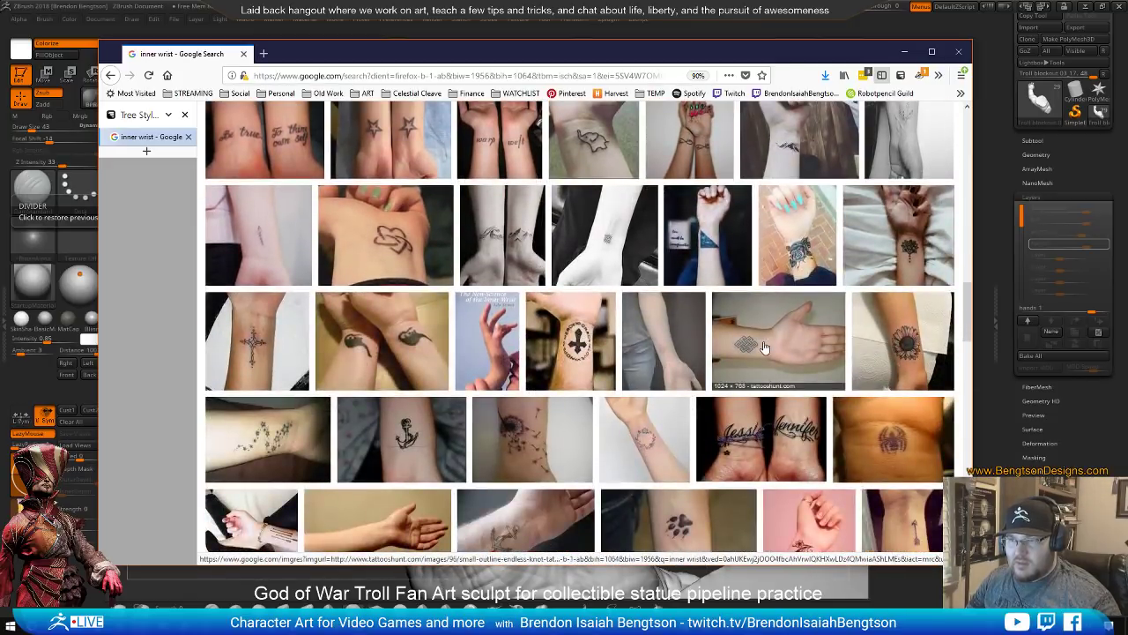
scroll(764, 348, down, 4)
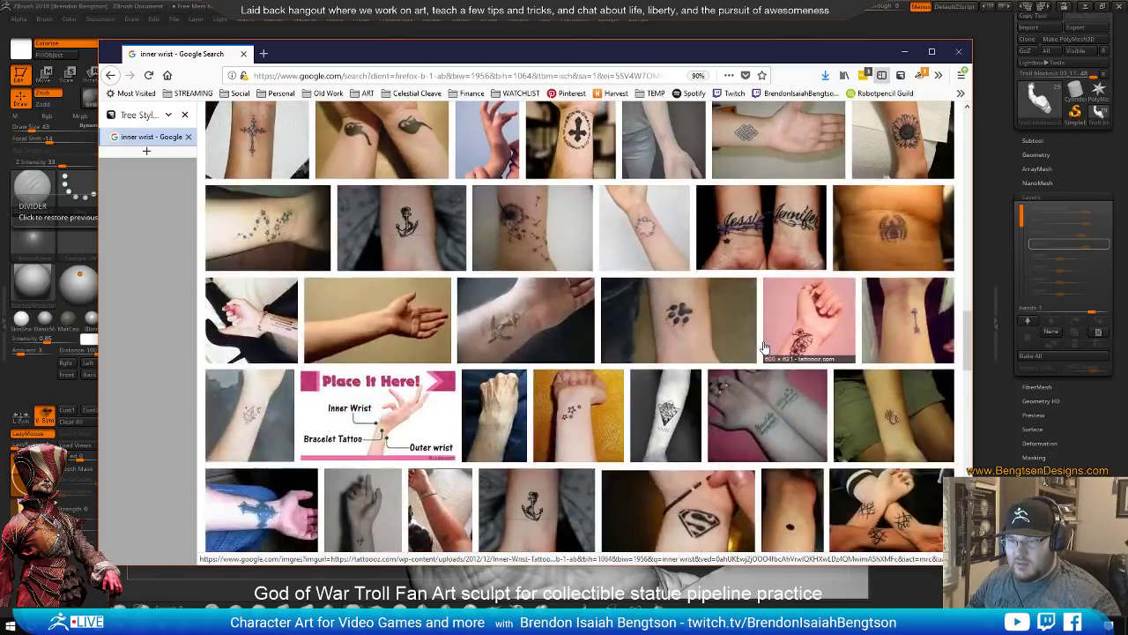
scroll(764, 349, down, 3)
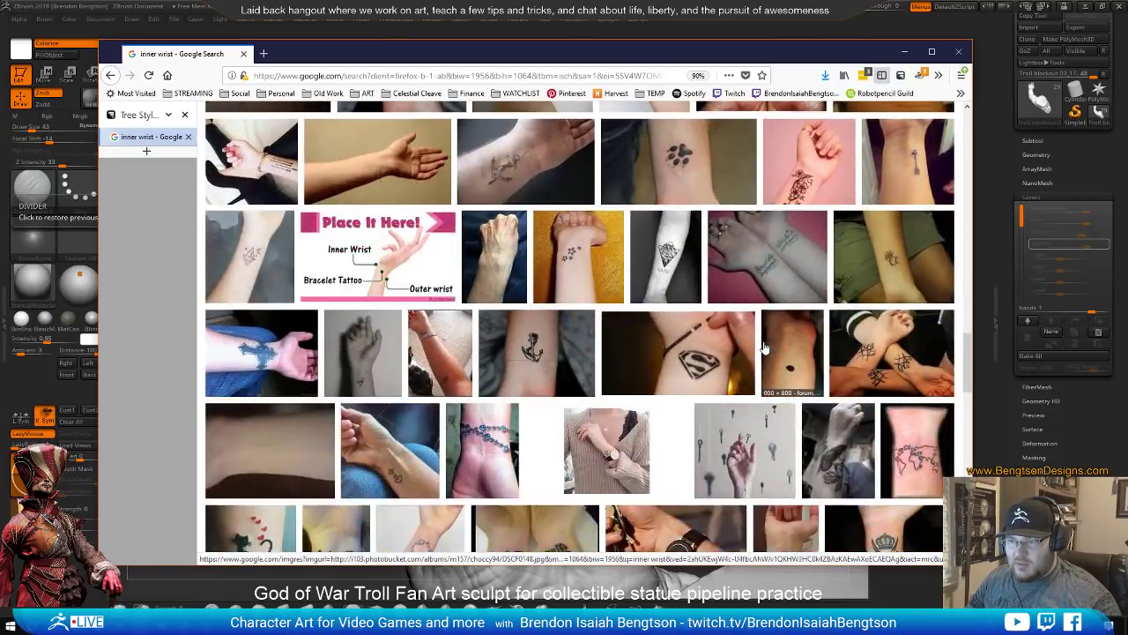
scroll(764, 348, up, 20)
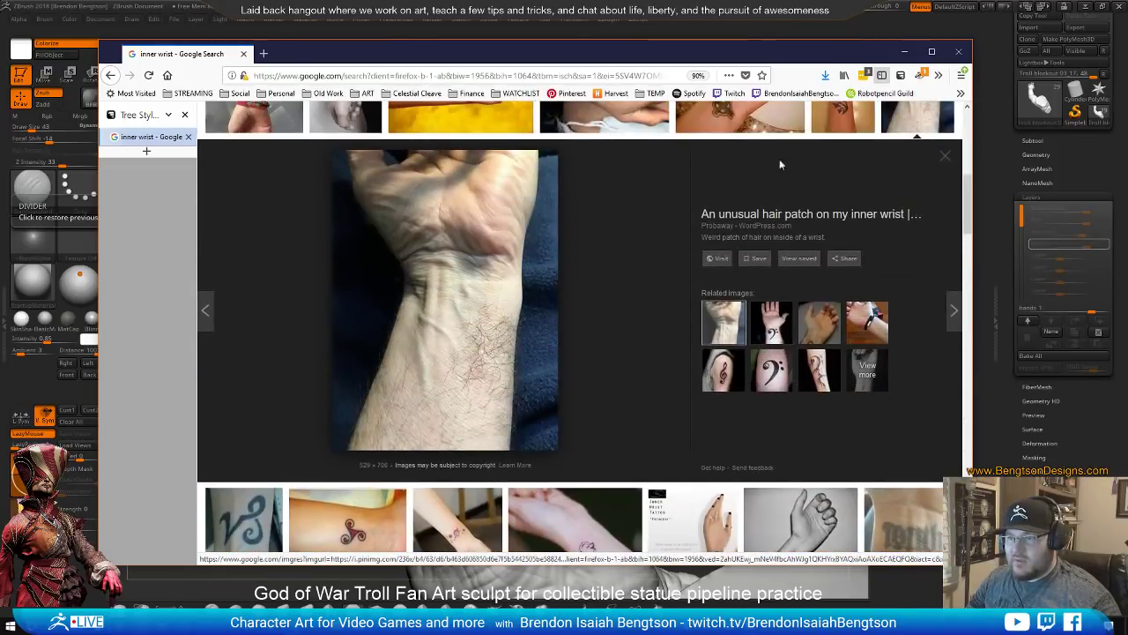
drag(744, 54, 0, 42)
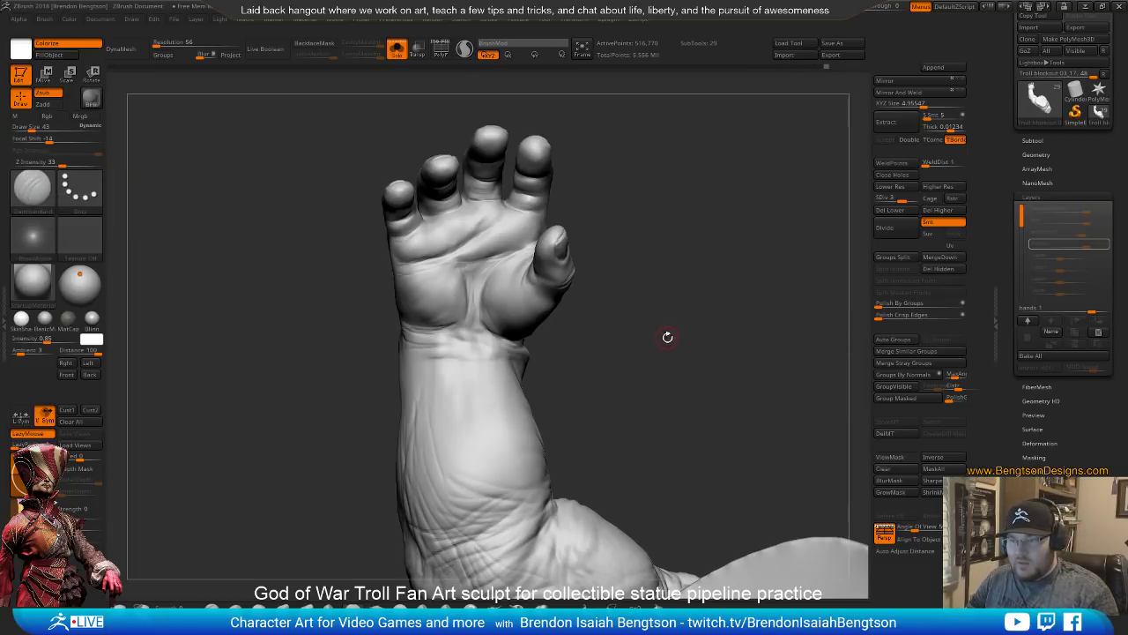
Try a ClayBuildup stroke down the inner wrist just below the palm
mouse_move(667, 337)
mouse_down()
mouse_move(495, 353)
mouse_move(486, 450)
mouse_up()
key(b)
key(c)
key(b)
key(ctrl+z)
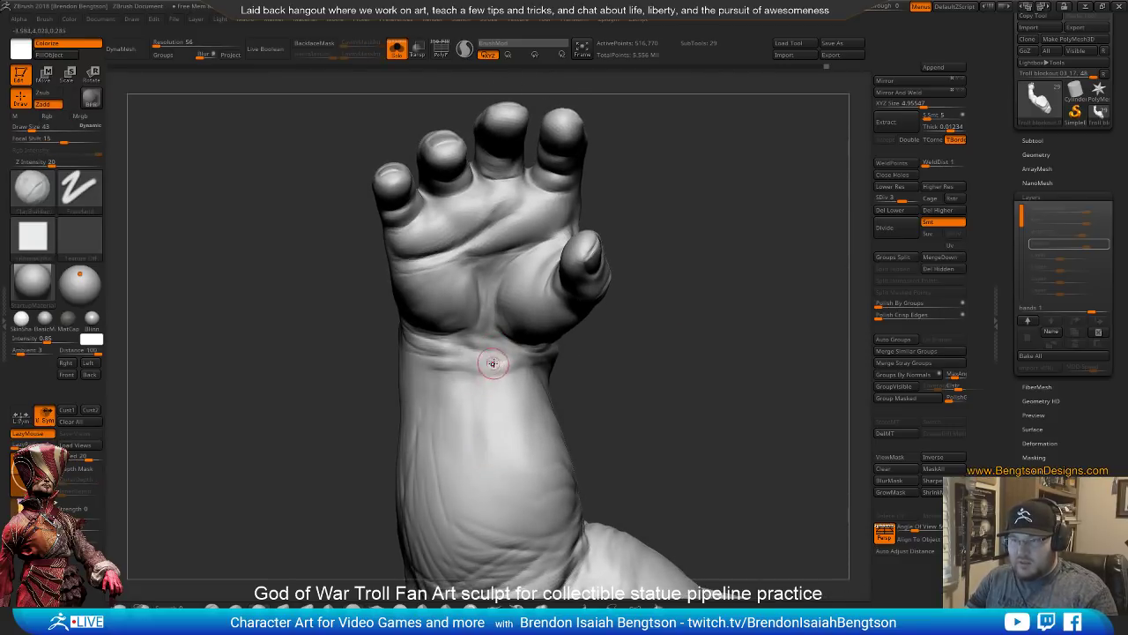
mouse_move(493, 363)
mouse_down()
mouse_move(492, 349)
mouse_move(481, 446)
mouse_move(490, 379)
mouse_up()
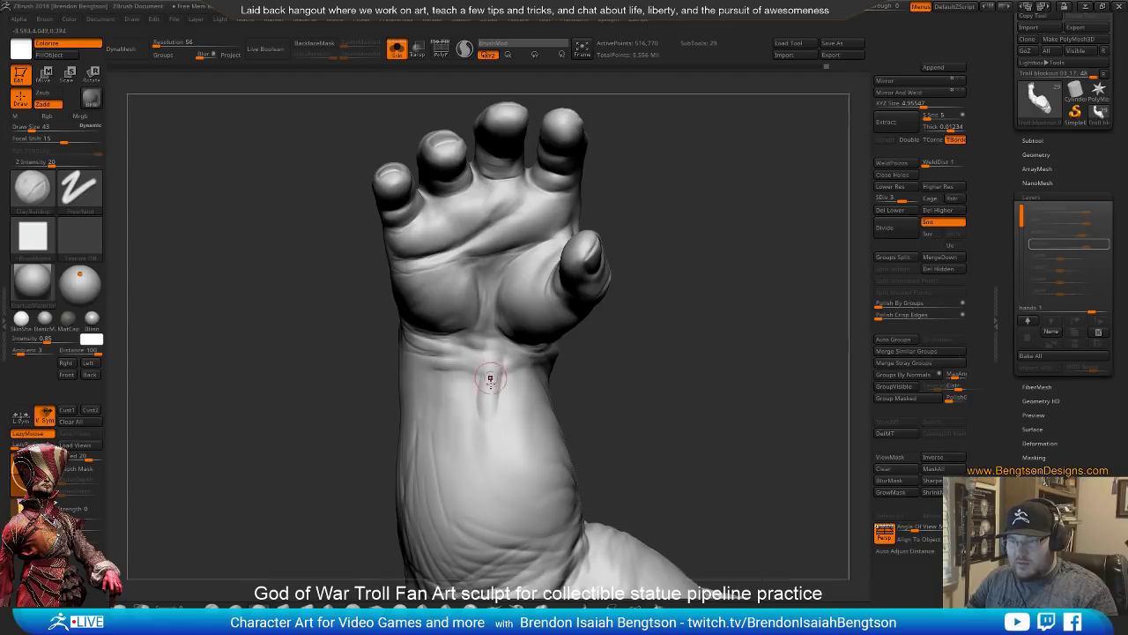
key(ctrl+z)
Lower the arm to subdivision level 2 and smooth out the inner wrist creases at draw size 52
key(space)
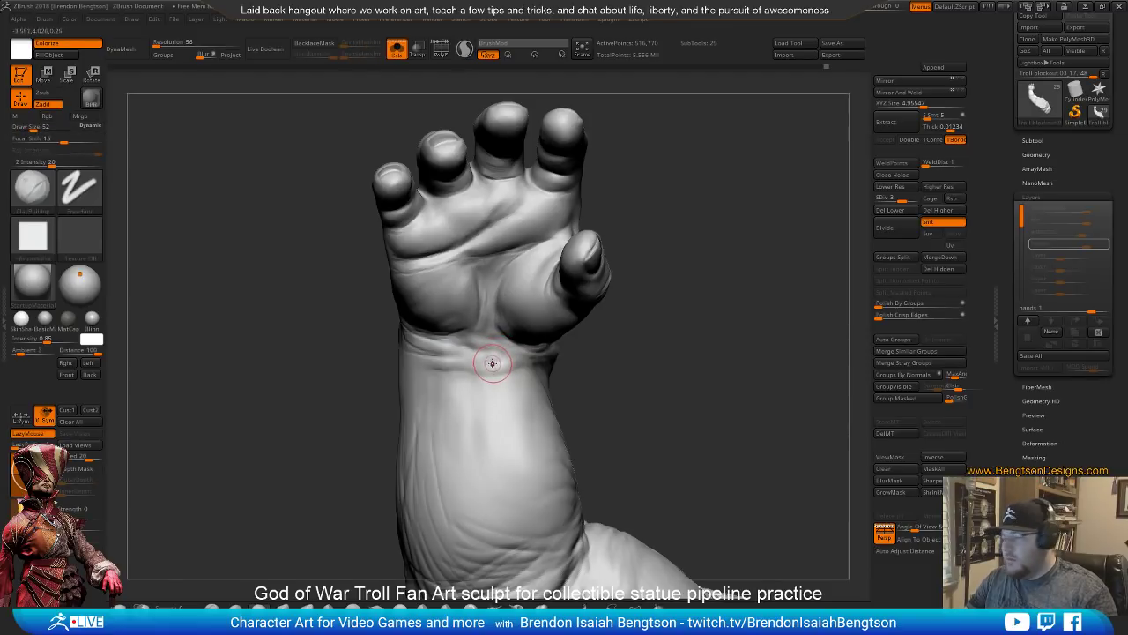
click(892, 197)
key(b)
key(s)
key(t)
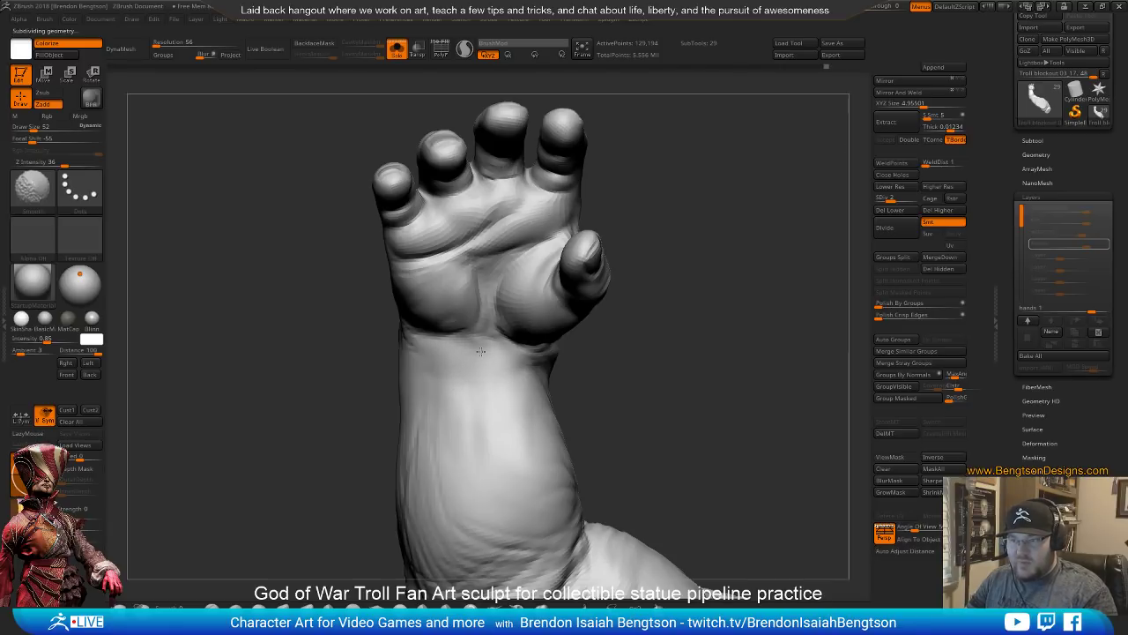
Return the arm to subdivision level 3 and keep smoothing the inner wrist just below the palm
key(b)
key(c)
key(b)
key(d)
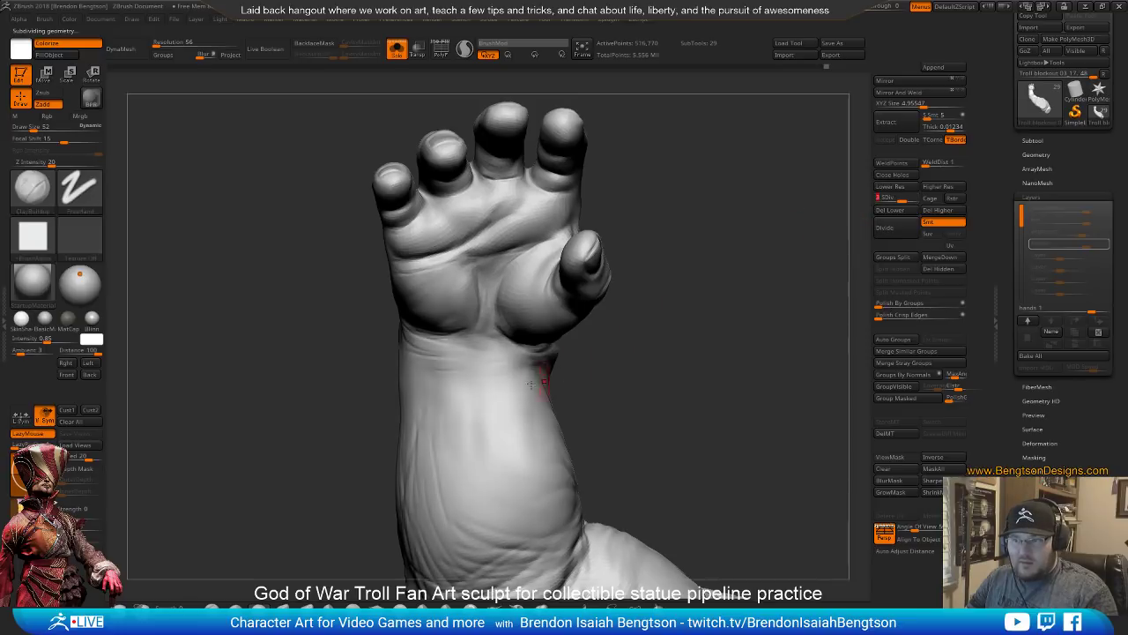
key(shift)
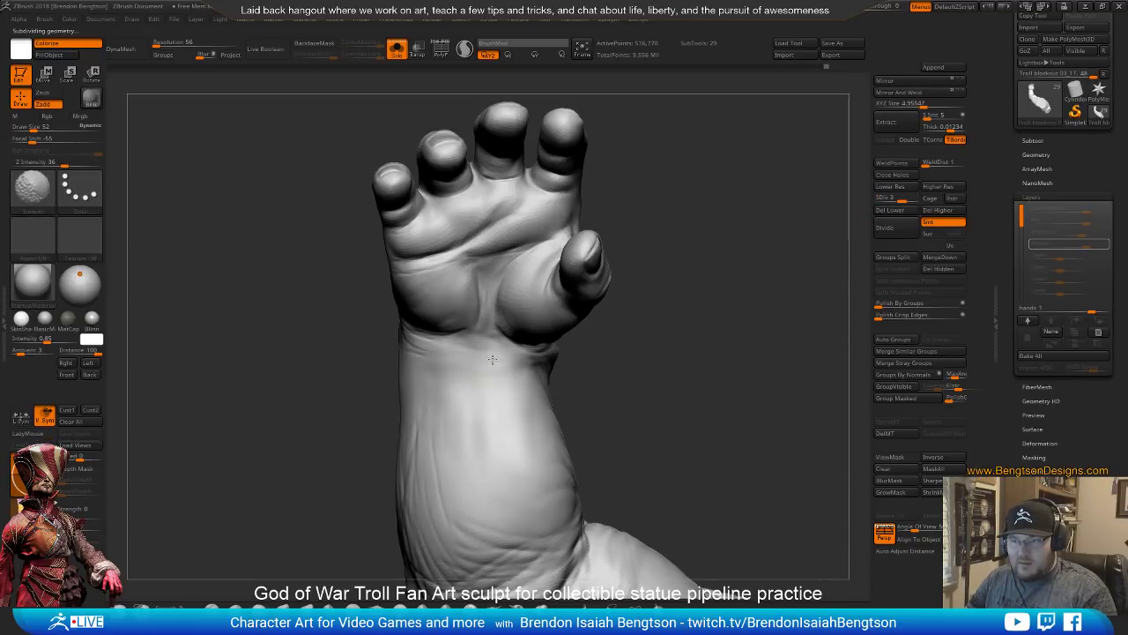
drag(487, 374, 481, 295)
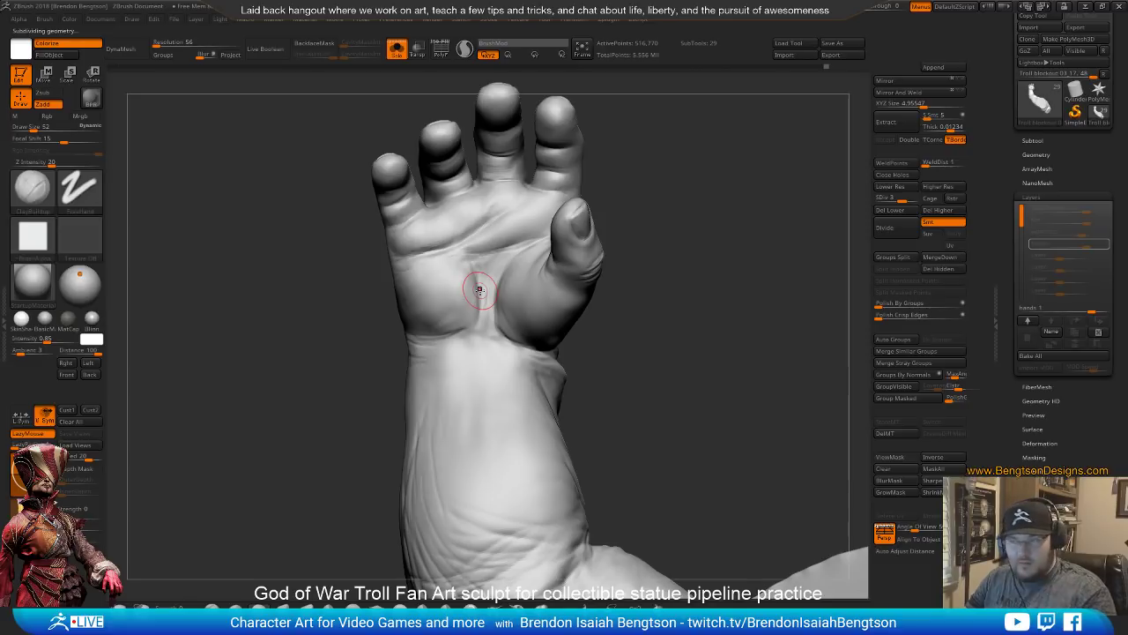
Define the crease where the heel of the palm meets the wrist with the DamStandard brush
drag(581, 349, 672, 372)
key(b)
key(d)
key(s)
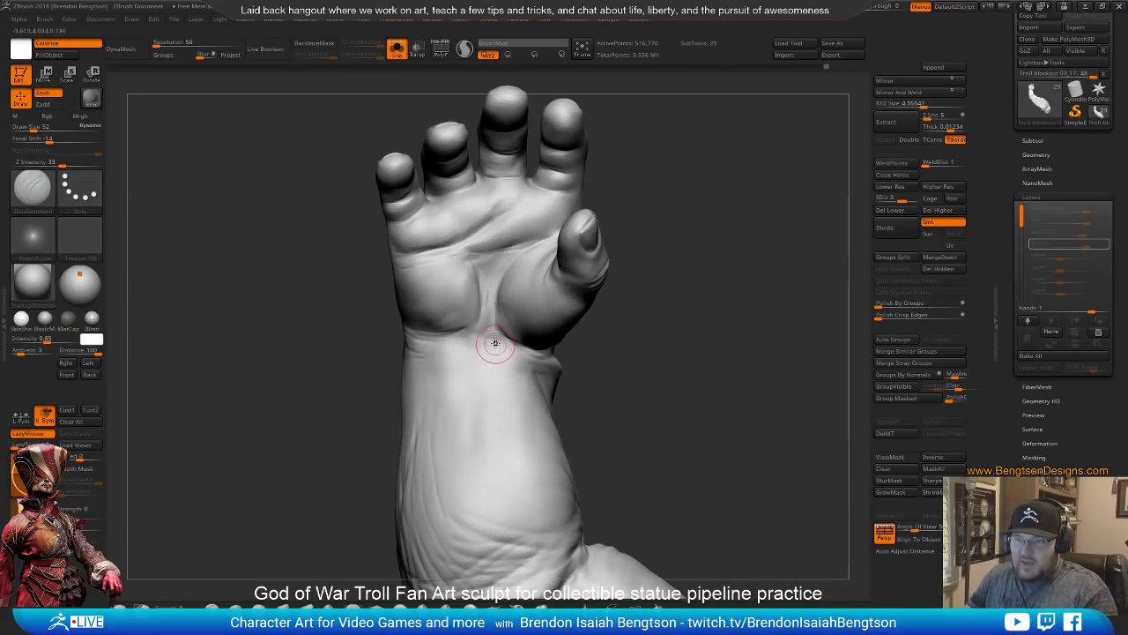
drag(659, 319, 634, 318)
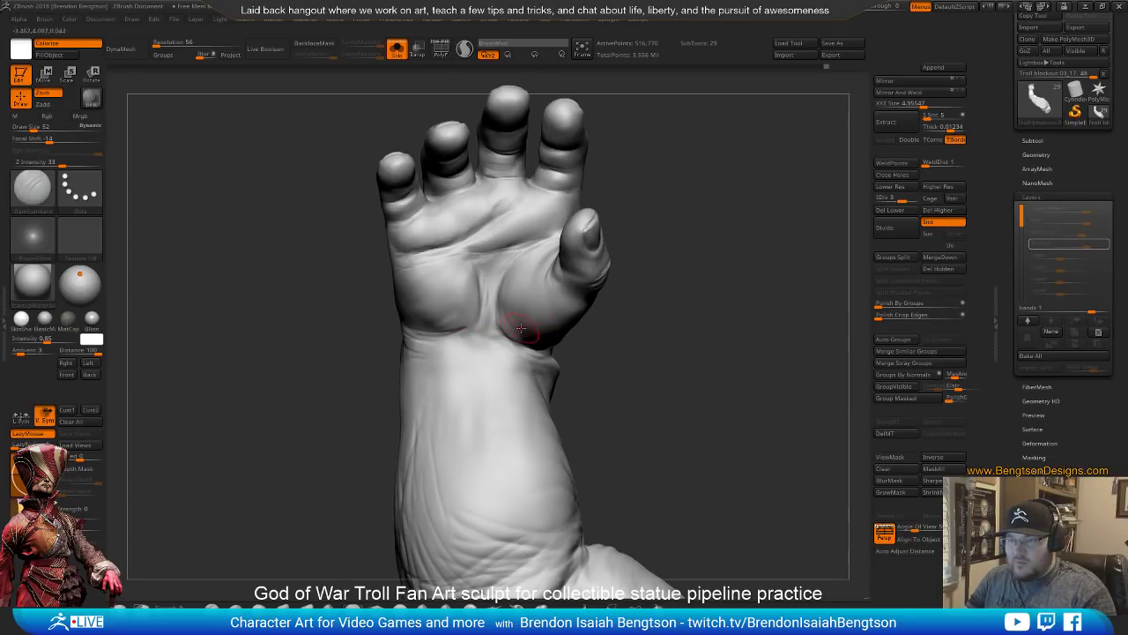
Build two parallel tendons running from the palm down the inner wrist with ClayBuildup at draw size 37
key(b)
key(c)
key(b)
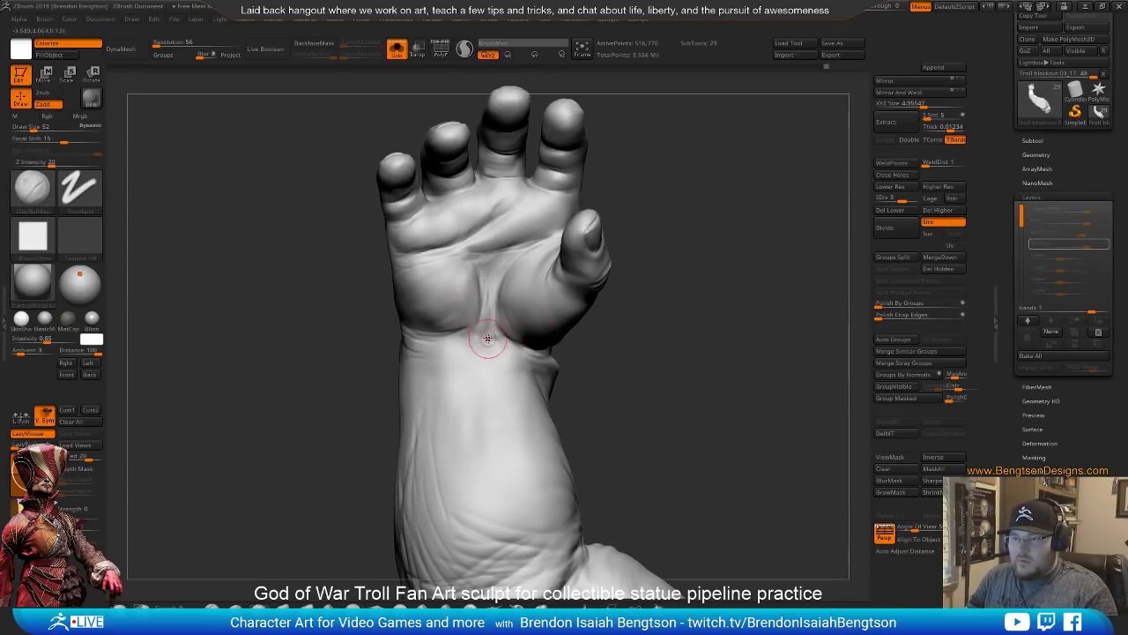
key(space)
mouse_move(538, 345)
mouse_down()
mouse_move(492, 379)
mouse_move(491, 469)
mouse_up()
drag(602, 370, 458, 341)
drag(652, 363, 622, 370)
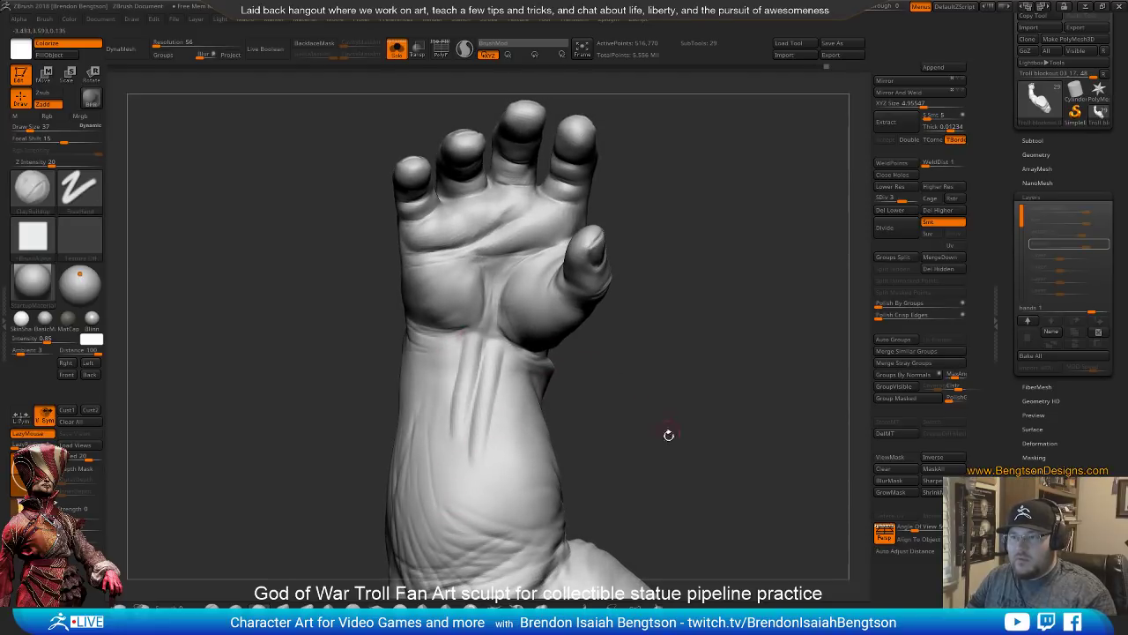
Blend the tendons into the forearm at draw size 62 and restate the central one with ClayBuildup
mouse_move(668, 433)
mouse_down()
mouse_move(611, 198)
mouse_move(626, 379)
mouse_move(671, 319)
mouse_move(655, 244)
mouse_move(656, 422)
mouse_up()
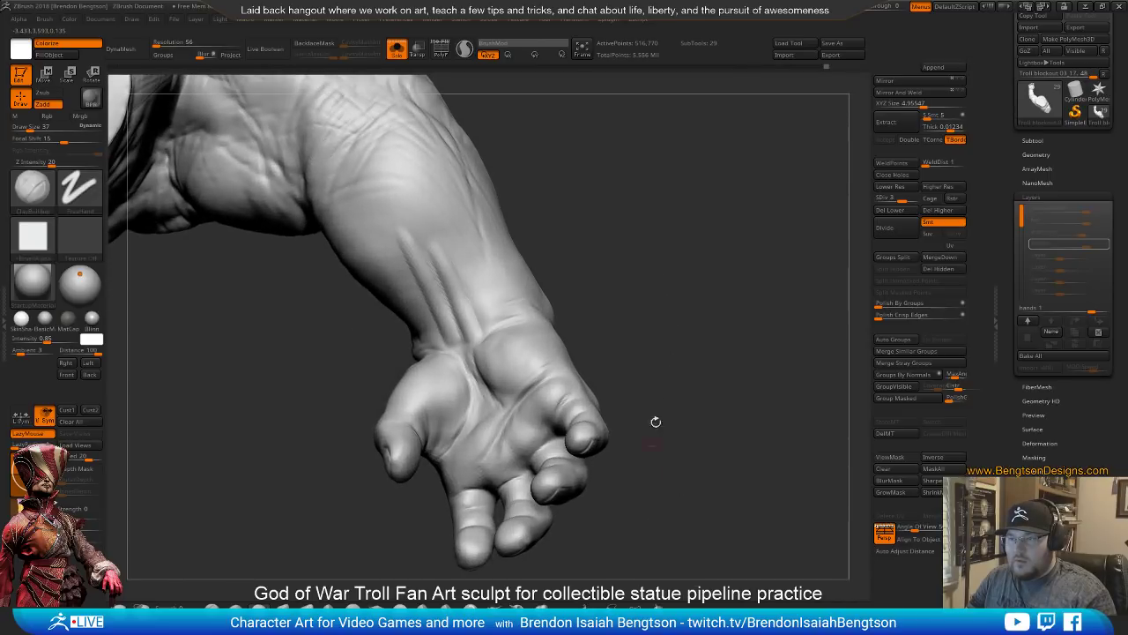
drag(684, 261, 653, 260)
key(space)
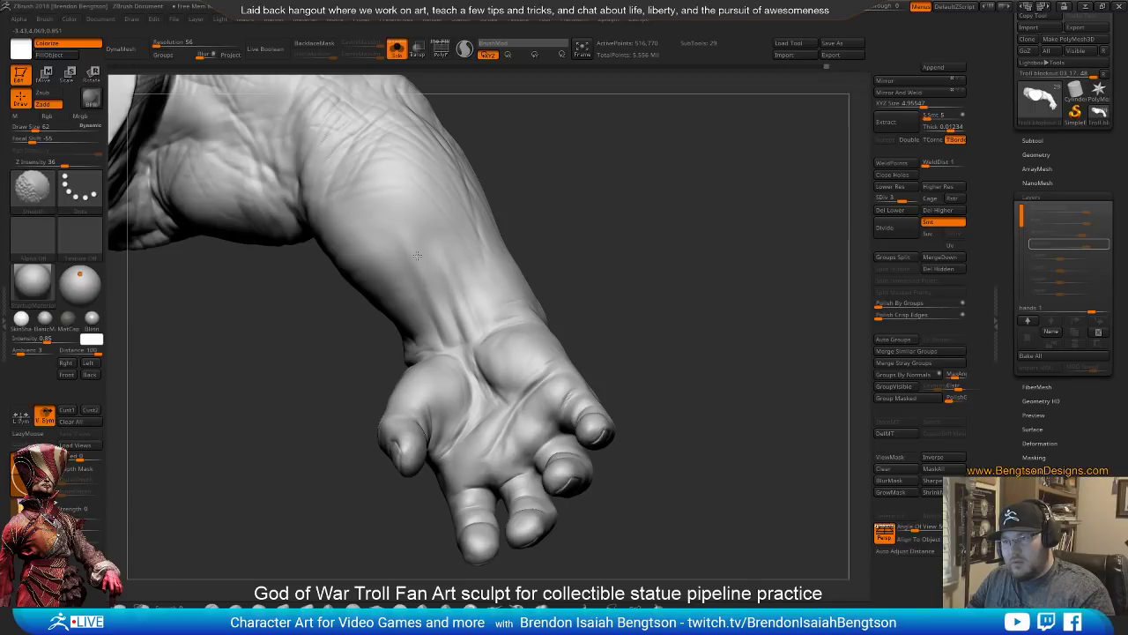
mouse_move(620, 405)
alt+mouse_down()
mouse_move(625, 248)
mouse_move(614, 214)
mouse_move(617, 256)
mouse_move(604, 217)
alt+mouse_up()
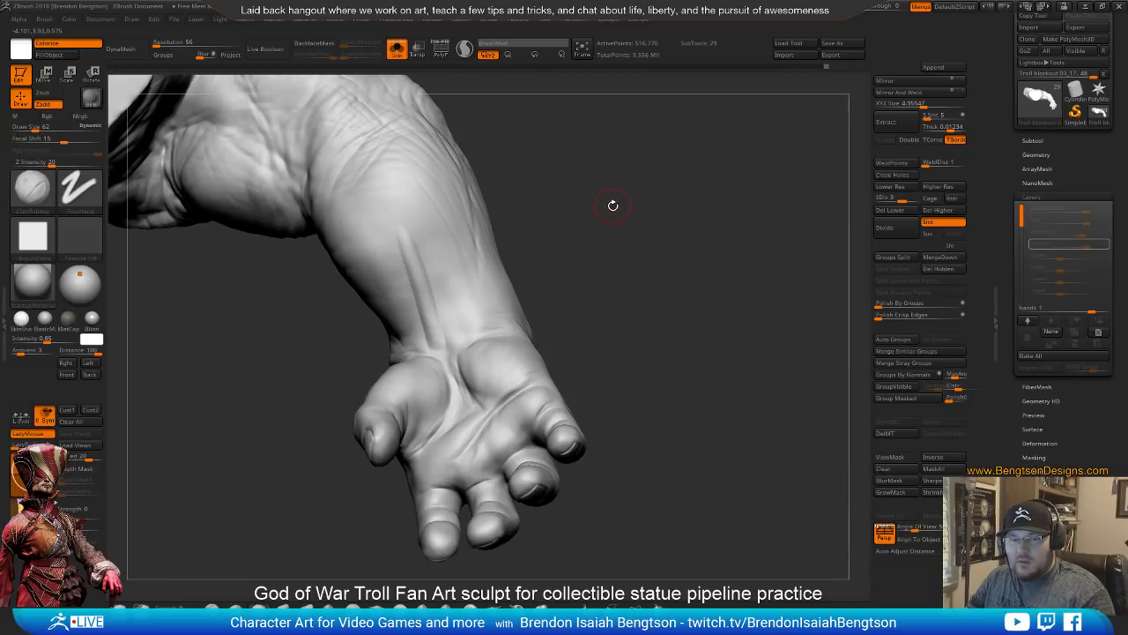
drag(612, 205, 563, 208)
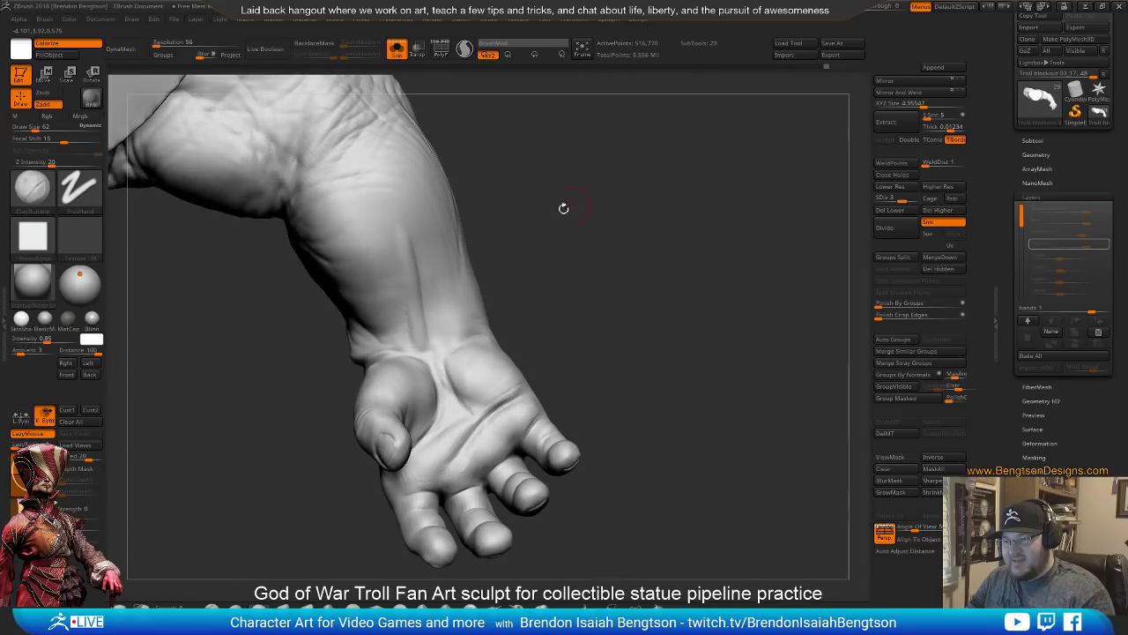
Strengthen the tendons along the inner wrist with a smaller ClayBuildup brush
mouse_move(496, 224)
mouse_down()
mouse_move(526, 461)
mouse_move(529, 294)
mouse_move(461, 323)
mouse_move(428, 294)
mouse_move(432, 402)
mouse_up()
key(space)
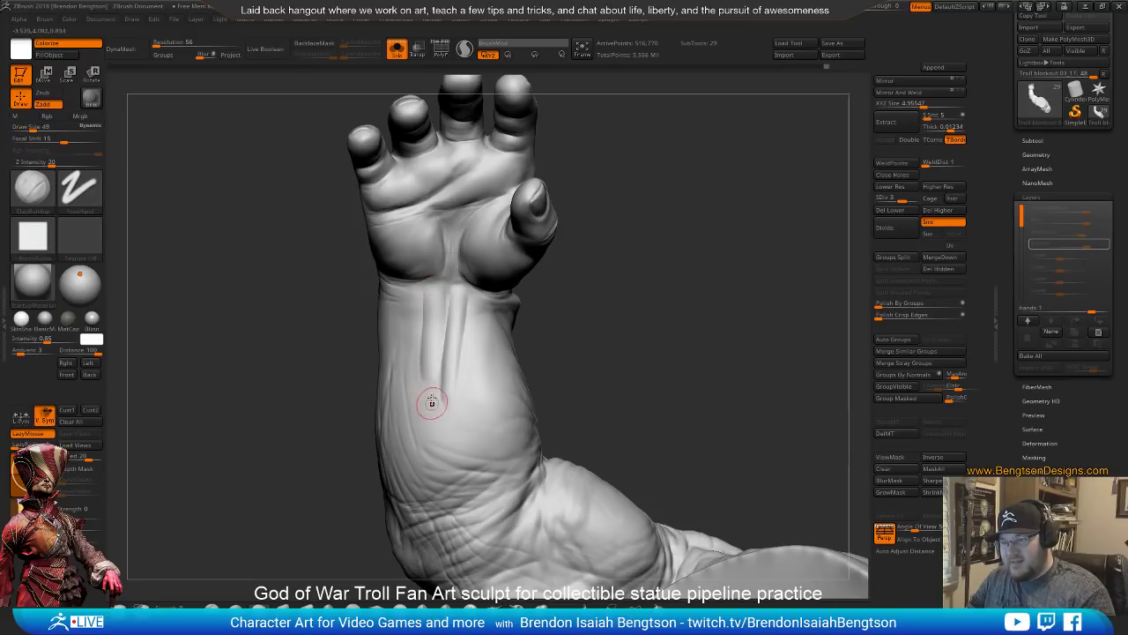
drag(423, 308, 428, 383)
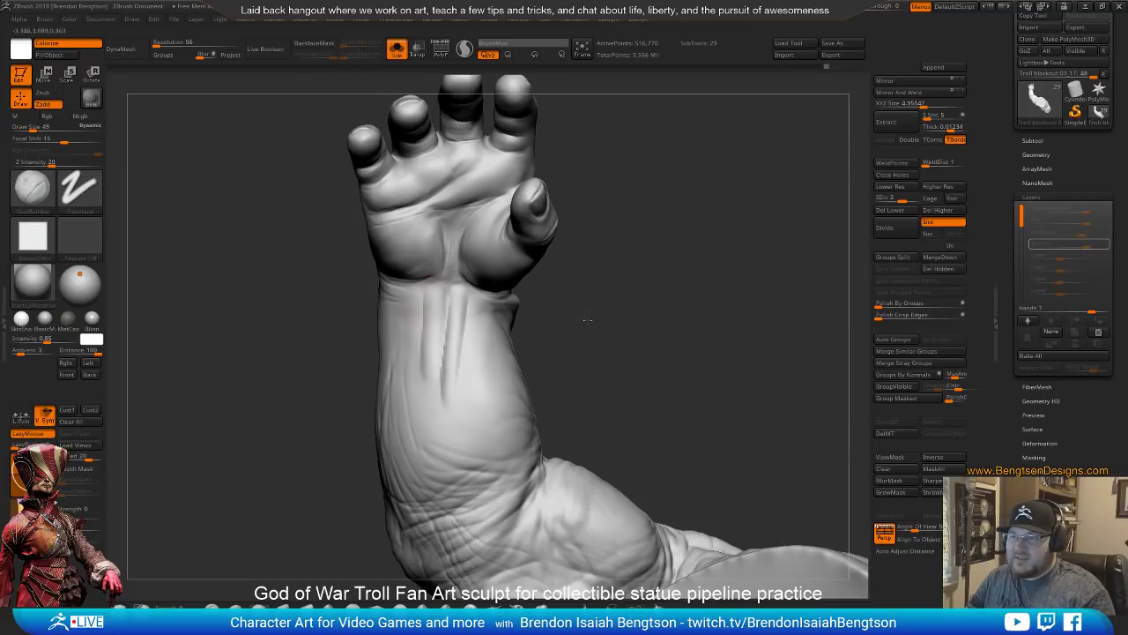
drag(588, 320, 589, 317)
Soften the wrist tendons at draw size 58, dropping the arm to subdivision level 2 for broader smoothing
mouse_move(446, 339)
shift+mouse_down()
mouse_move(449, 380)
mouse_move(454, 336)
shift+mouse_up()
key(space)
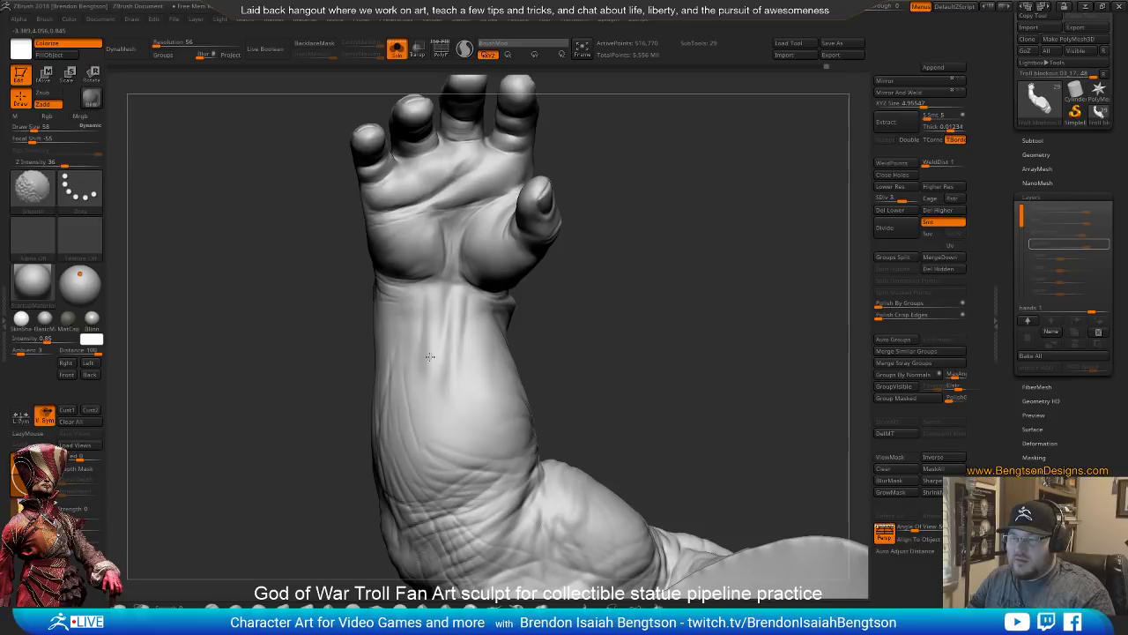
key(shift+d)
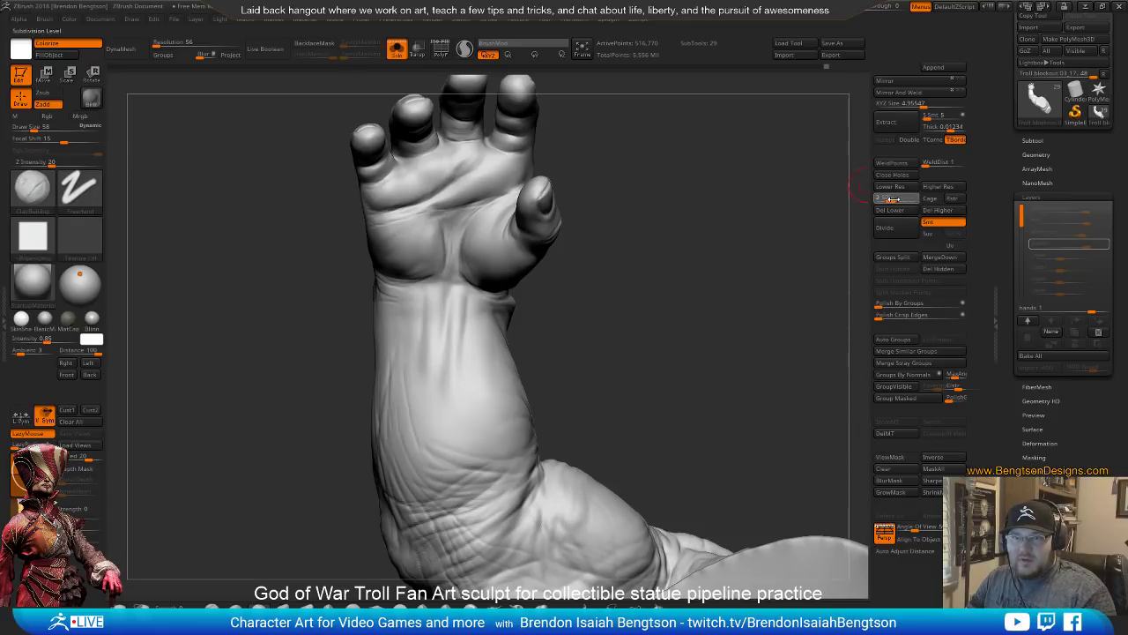
shift+drag(429, 387, 436, 358)
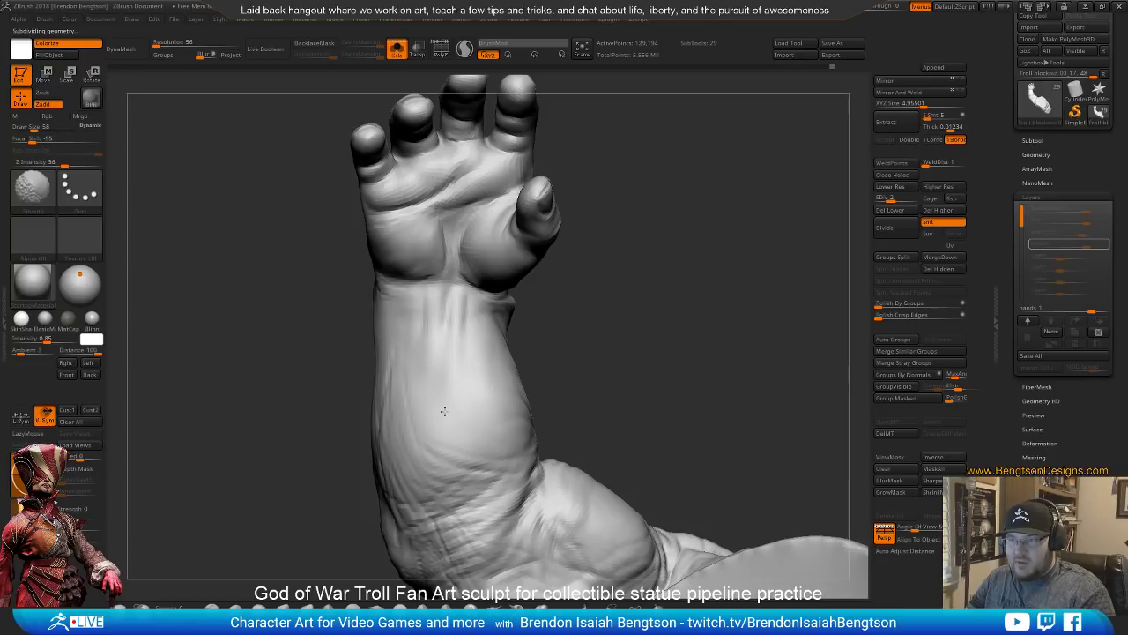
shift+drag(418, 363, 423, 364)
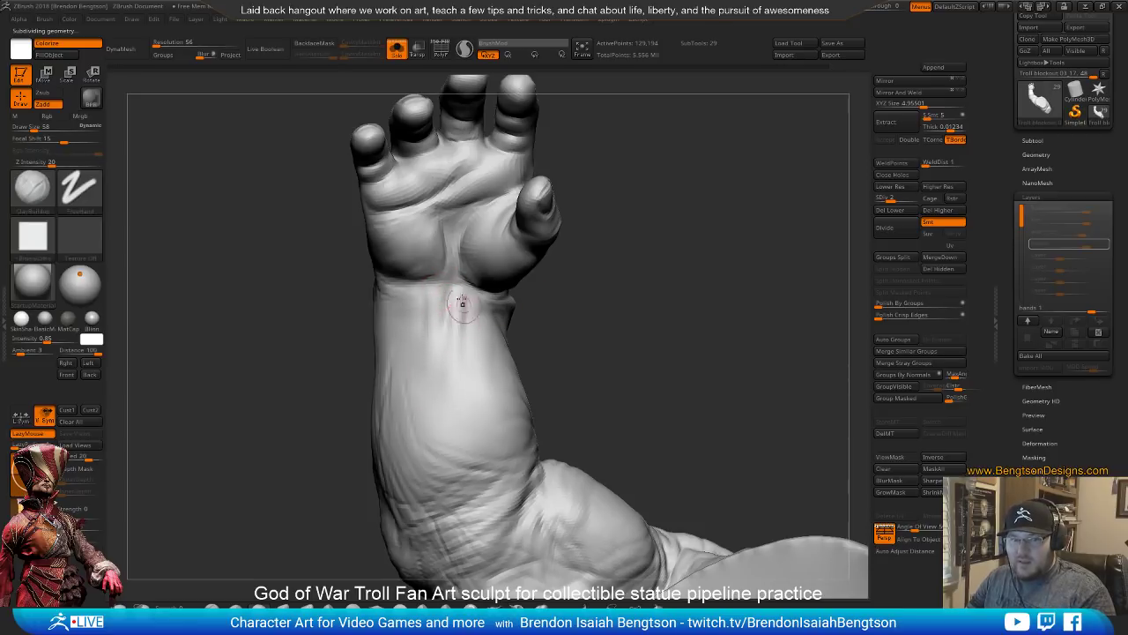
Refine the tendon forms from several angles with ClayBuildup and smoothing at subdivision level 2
drag(604, 293, 565, 314)
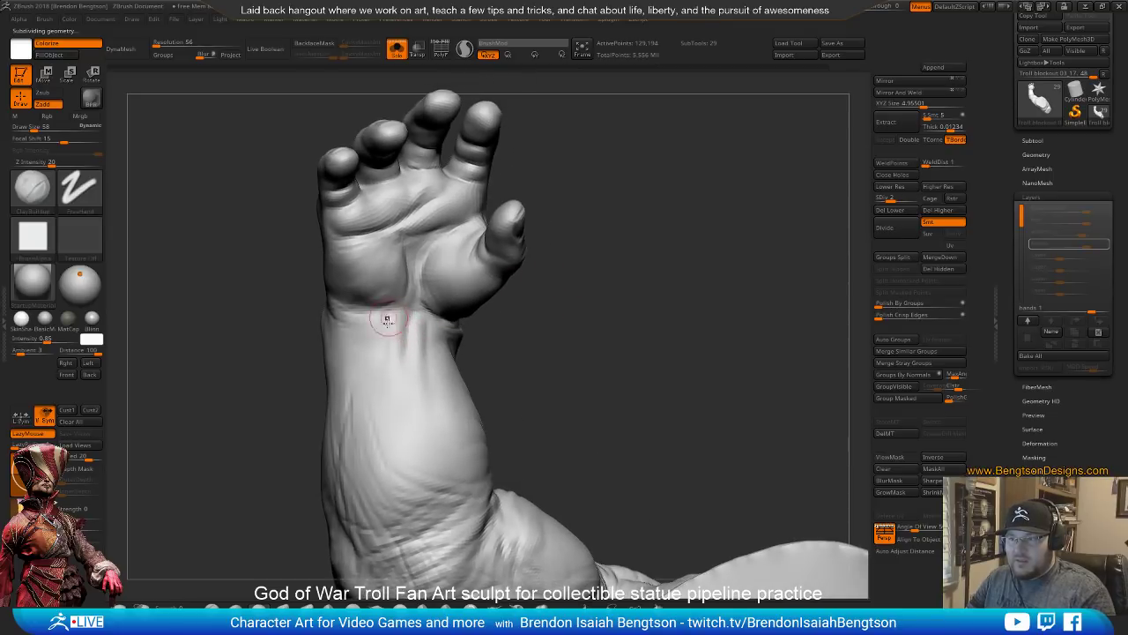
mouse_move(461, 305)
mouse_down()
mouse_move(571, 368)
mouse_move(585, 333)
mouse_move(483, 377)
mouse_move(461, 367)
mouse_up()
key(shift)
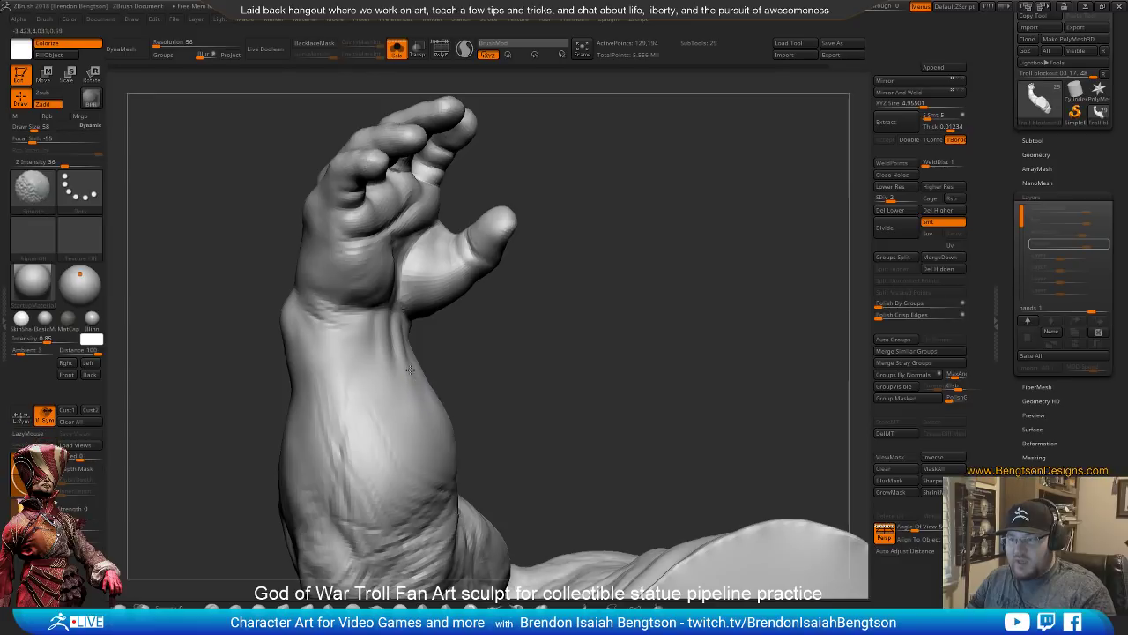
right_drag(433, 373, 453, 353)
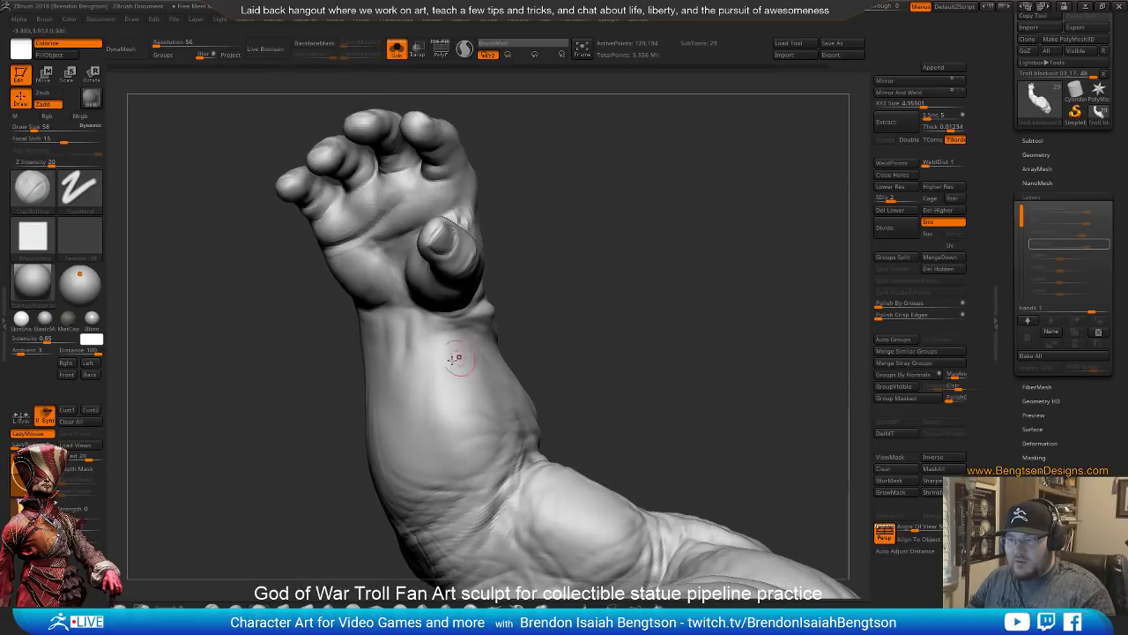
key(shift)
Return to subdivision level 3 and sharpen the tendons near the wrist crease with DamStandard at draw size 37
key(ctrl+d)
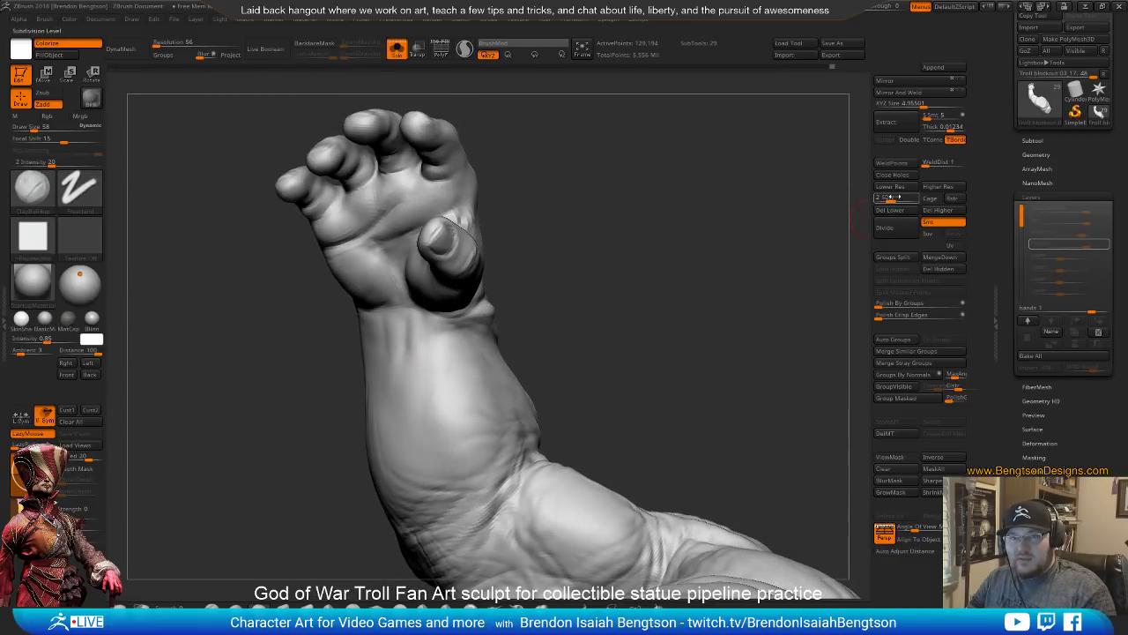
drag(629, 271, 441, 316)
key(b)
key(d)
key(s)
key(space)
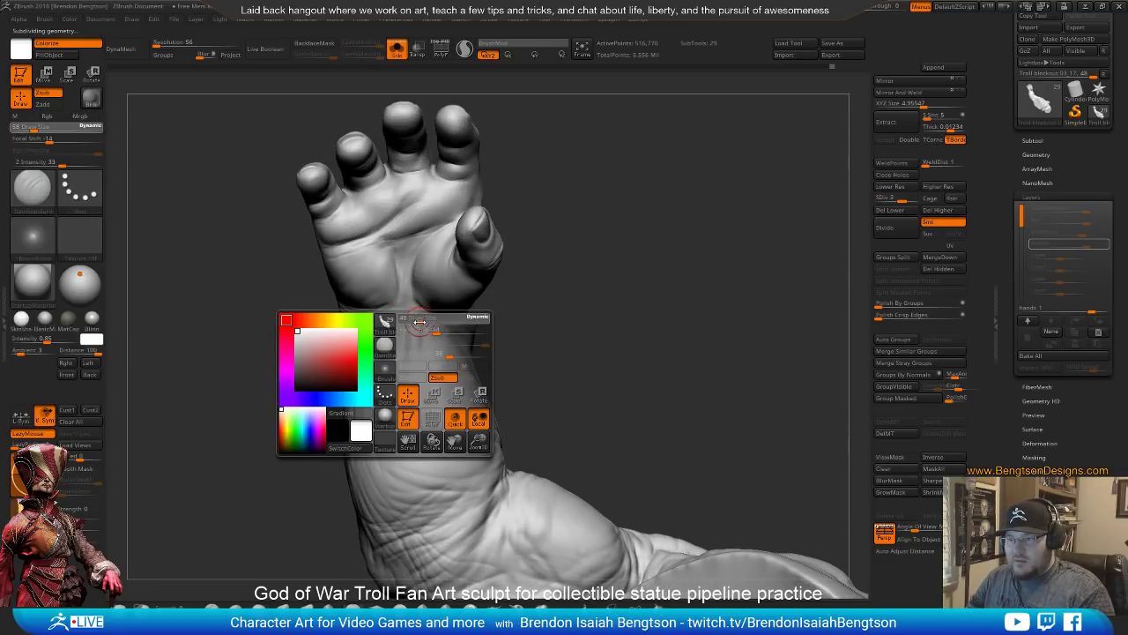
mouse_move(425, 333)
mouse_down()
mouse_move(414, 314)
mouse_move(414, 328)
mouse_up()
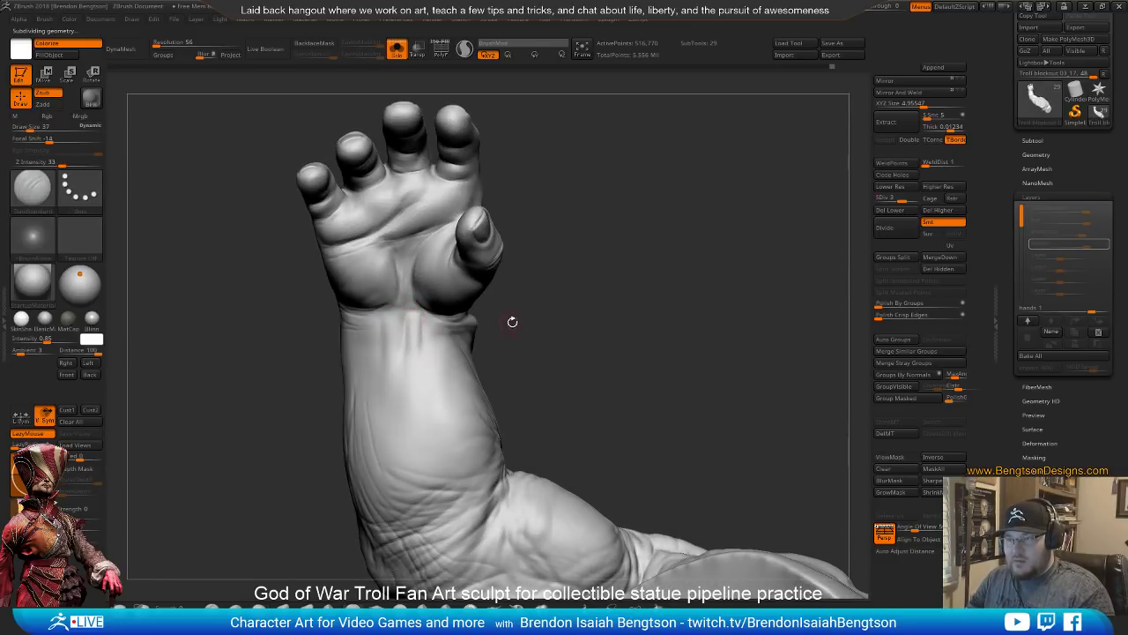
Add volume around the wrist crease at the base of the palm with ClayBuildup at draw size 55
drag(512, 321, 476, 314)
key(b)
key(c)
key(b)
key(space)
drag(393, 305, 386, 302)
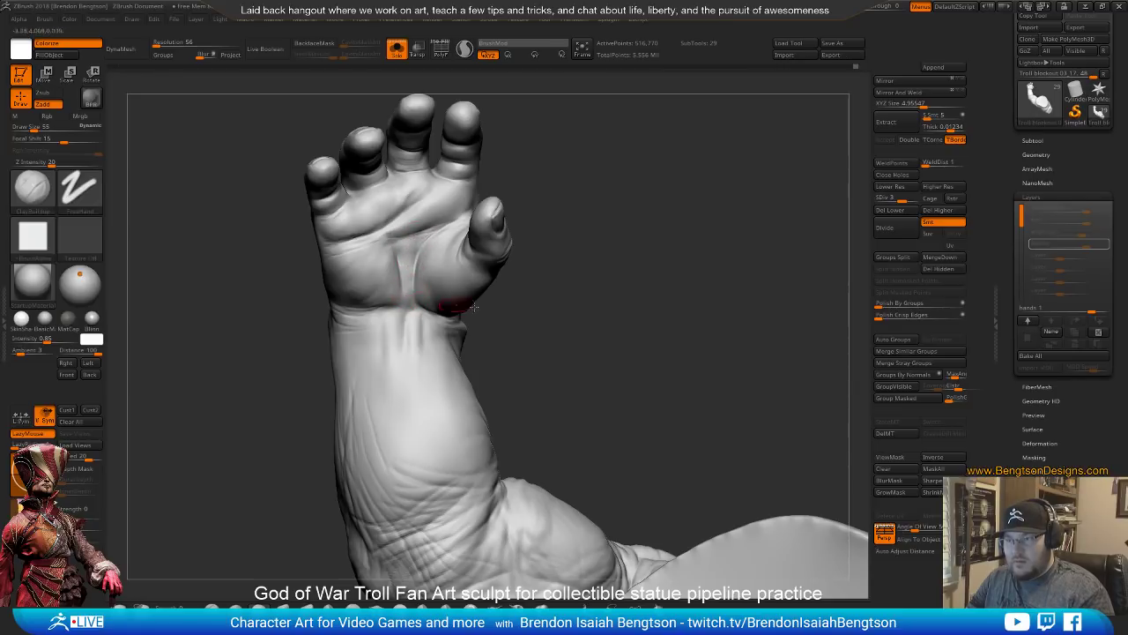
Build up skin folds on the little-finger side of the wrist with ClayBuildup at draw size 46
alt+drag(554, 283, 615, 248)
mouse_move(620, 209)
mouse_down()
mouse_move(554, 433)
mouse_move(576, 420)
mouse_move(573, 353)
mouse_move(638, 173)
mouse_move(634, 202)
mouse_move(599, 220)
mouse_move(602, 209)
mouse_up()
key(space)
drag(404, 285, 390, 285)
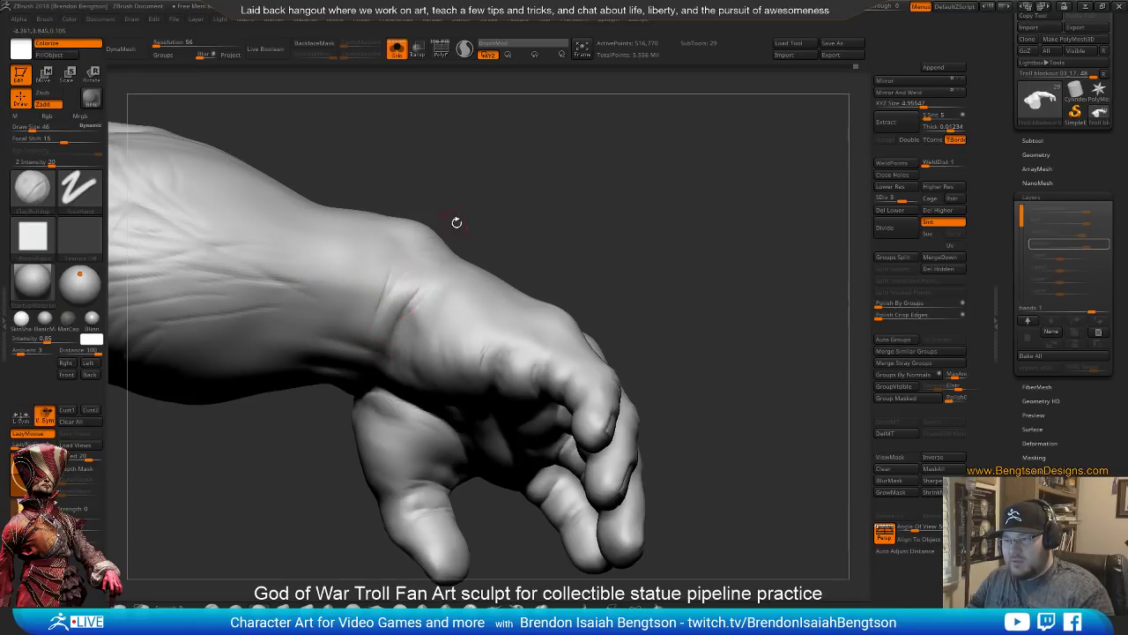
Add narrower folds across the side of the wrist toward the thumb base with ClayBuildup at draw size 32
drag(456, 222, 450, 200)
key(space)
drag(381, 313, 364, 314)
drag(384, 204, 382, 187)
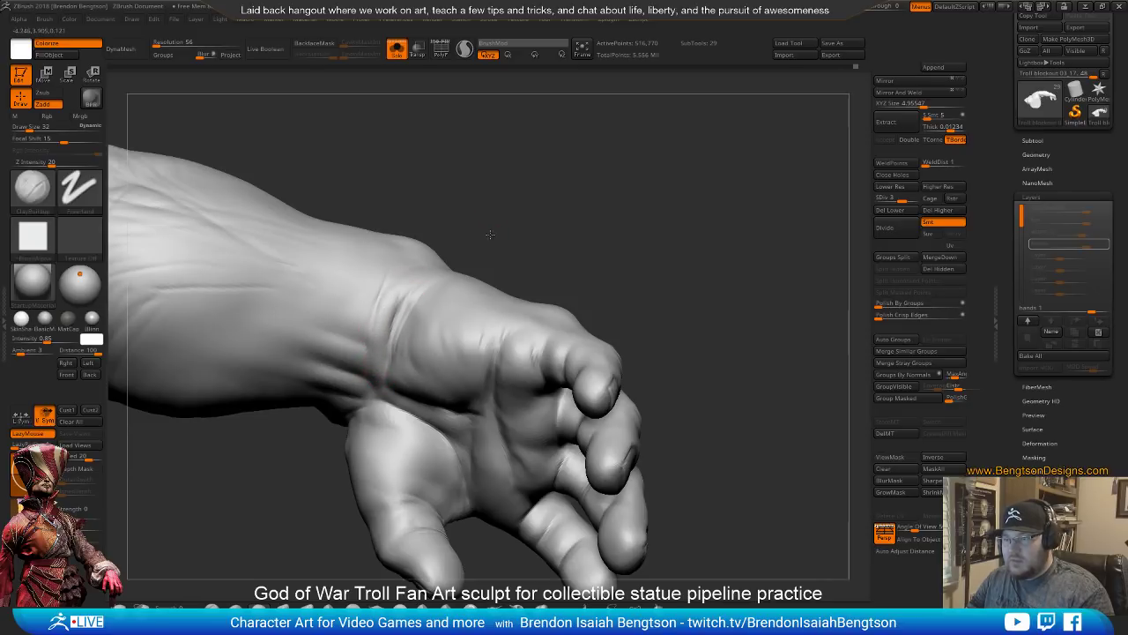
mouse_move(490, 233)
mouse_down()
mouse_move(368, 295)
mouse_move(383, 317)
mouse_move(380, 346)
mouse_up()
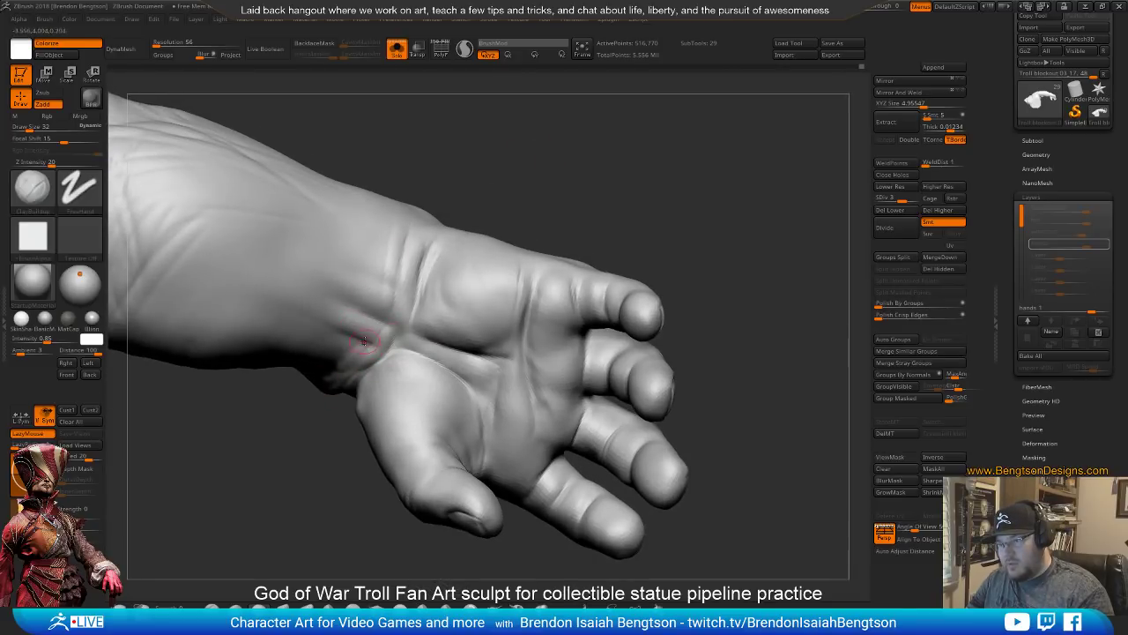
Carve creases between the wrist folds near the thumb base with DamStandard at draw size 32, smoothing the transitions
key(b)
key(d)
key(s)
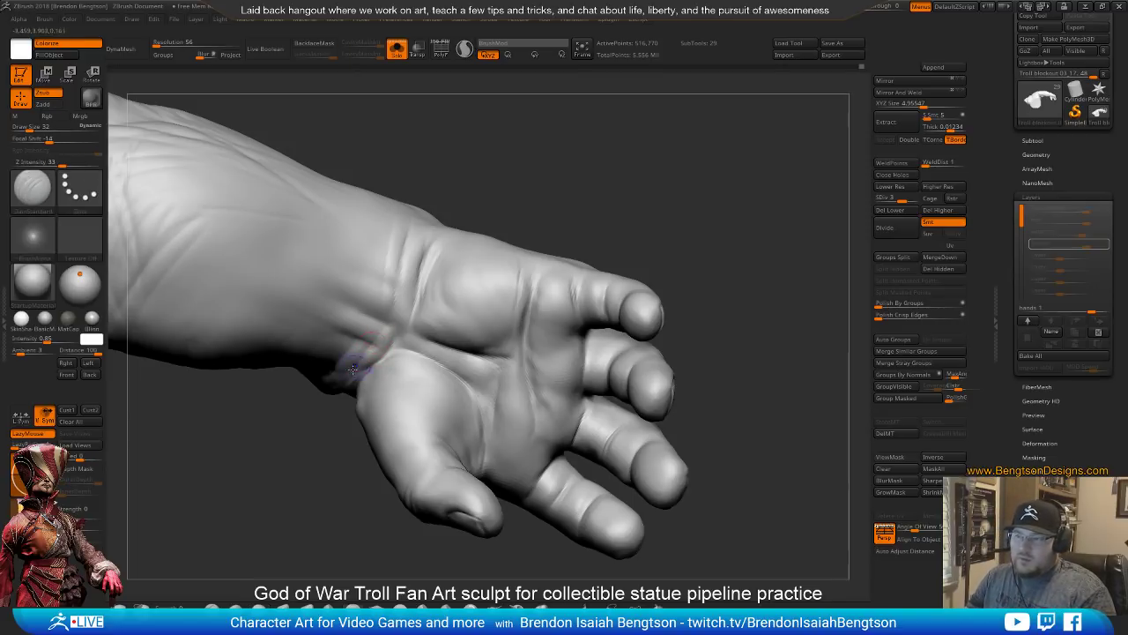
shift+drag(361, 365, 390, 293)
key(b)
key(d)
key(s)
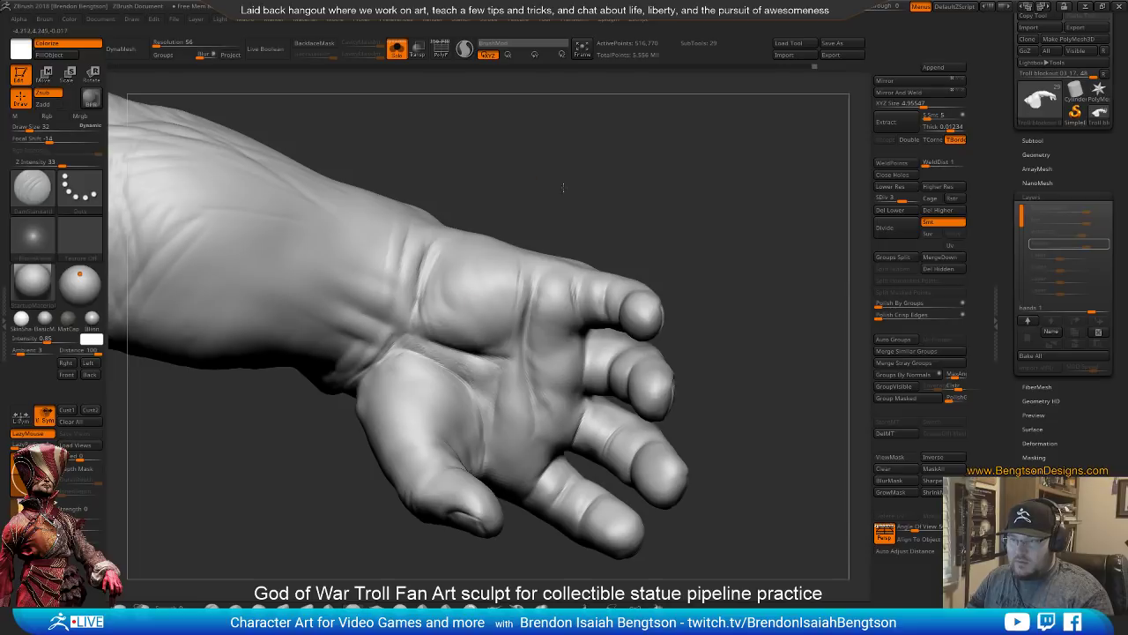
Carve the palm crease deeper toward the little-finger edge of the hand with DamStandard at draw size 32
drag(562, 187, 453, 244)
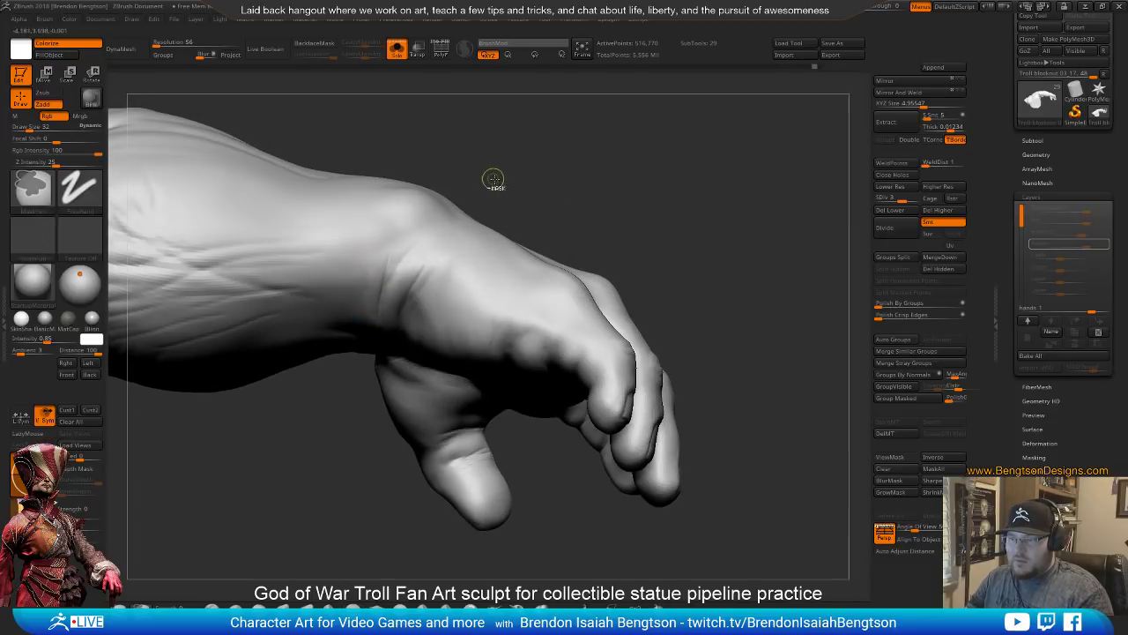
drag(531, 199, 494, 225)
drag(433, 288, 481, 263)
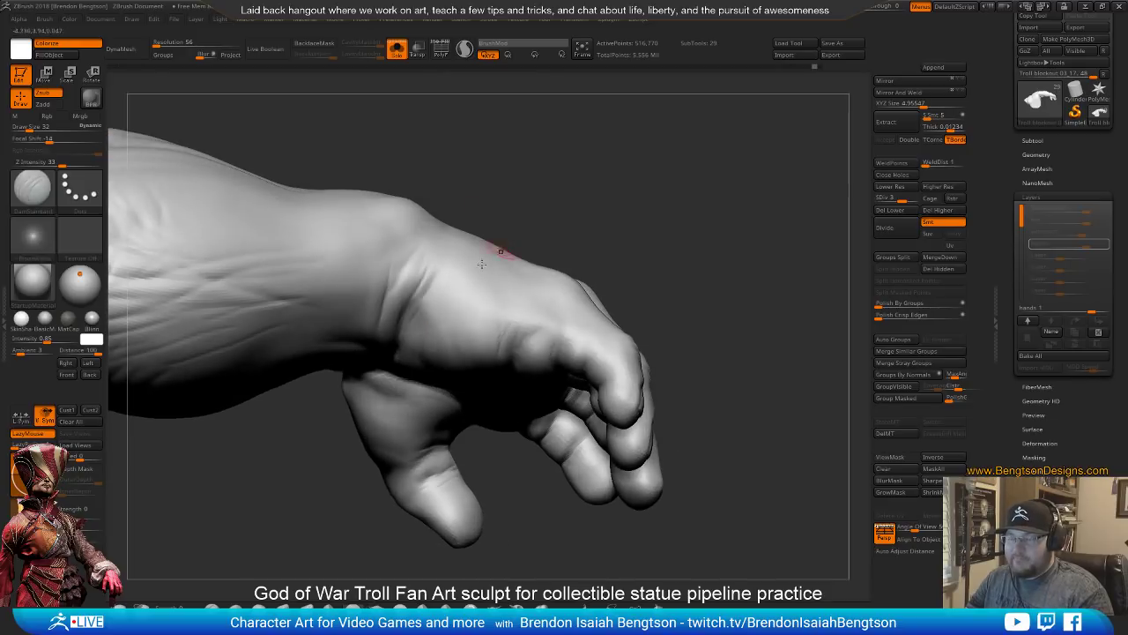
mouse_move(602, 230)
mouse_down()
mouse_move(573, 224)
mouse_move(624, 192)
mouse_move(600, 106)
mouse_move(592, 212)
mouse_move(590, 135)
mouse_move(569, 175)
mouse_move(591, 131)
mouse_move(574, 364)
mouse_move(561, 255)
mouse_move(559, 298)
mouse_move(689, 328)
mouse_move(348, 376)
mouse_up()
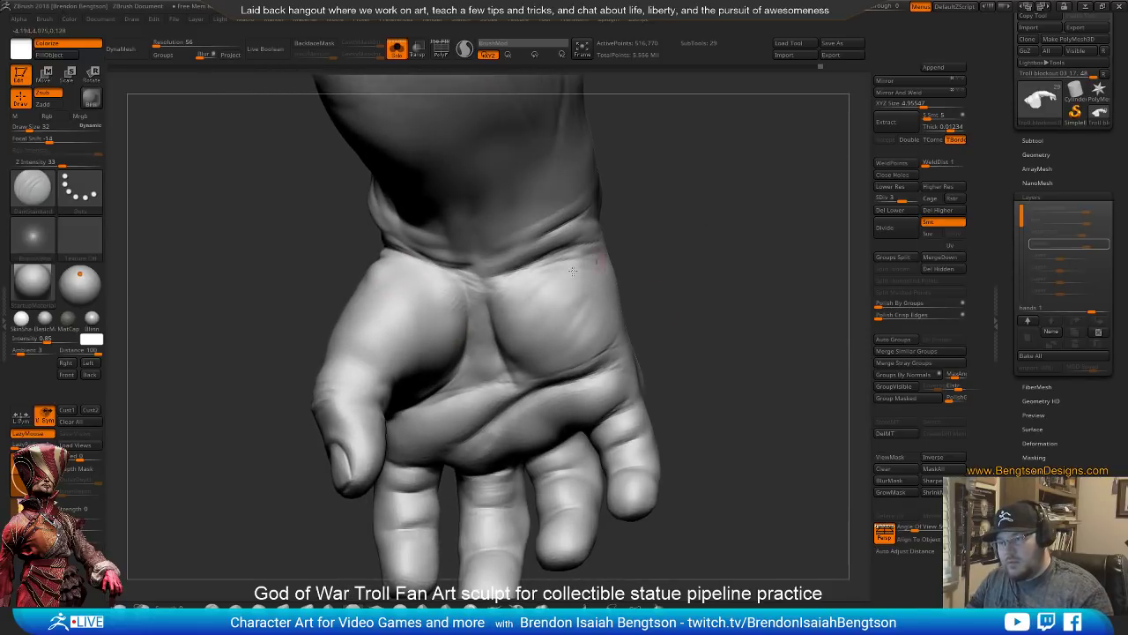
drag(247, 373, 318, 422)
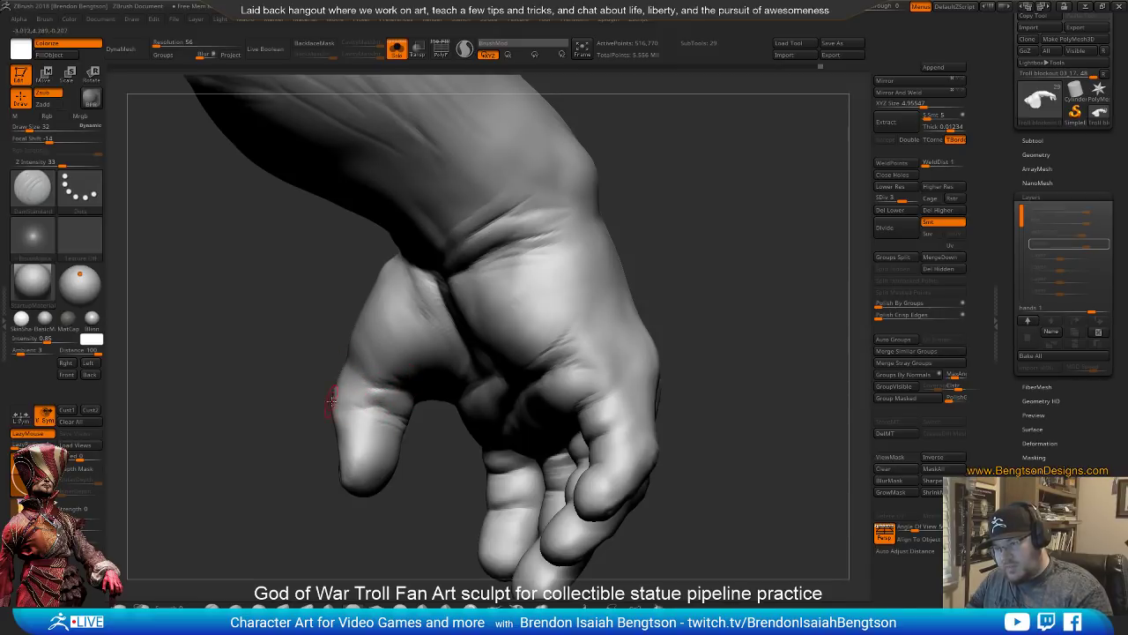
mouse_move(273, 514)
mouse_down()
mouse_move(347, 488)
mouse_move(350, 459)
mouse_up()
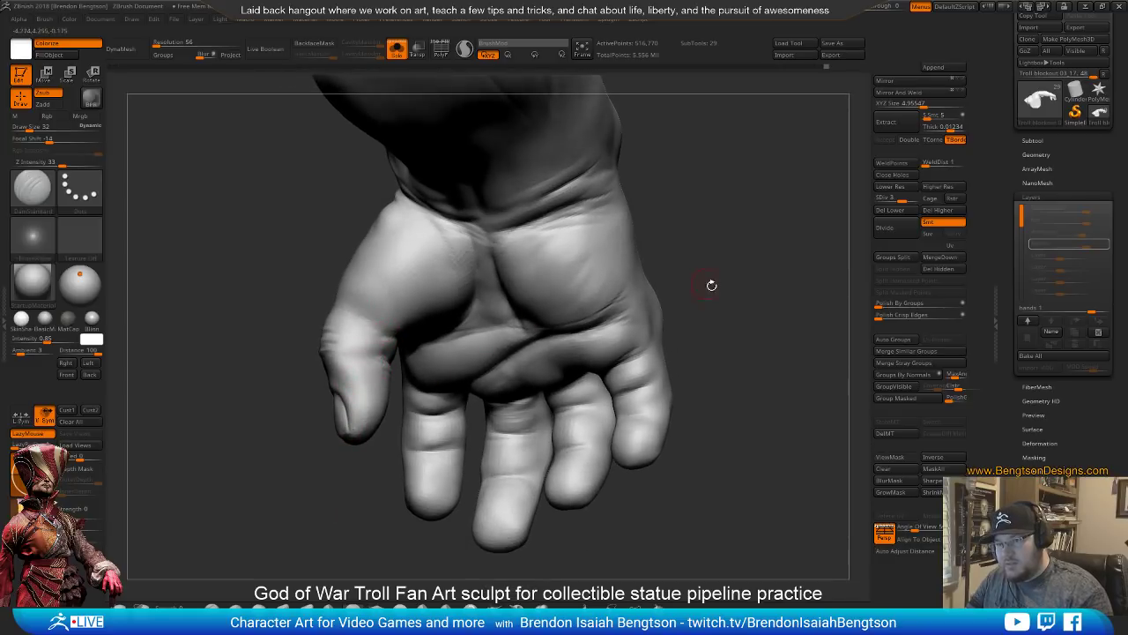
drag(710, 284, 706, 234)
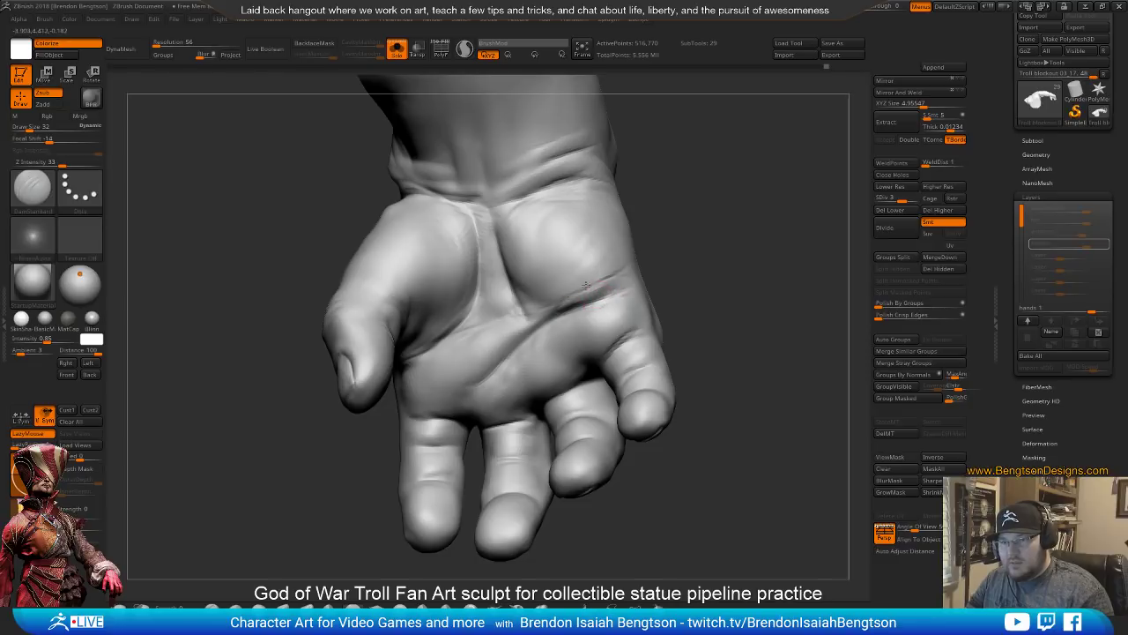
drag(628, 275, 558, 310)
mouse_move(707, 235)
mouse_down()
mouse_move(712, 247)
mouse_move(709, 238)
mouse_up()
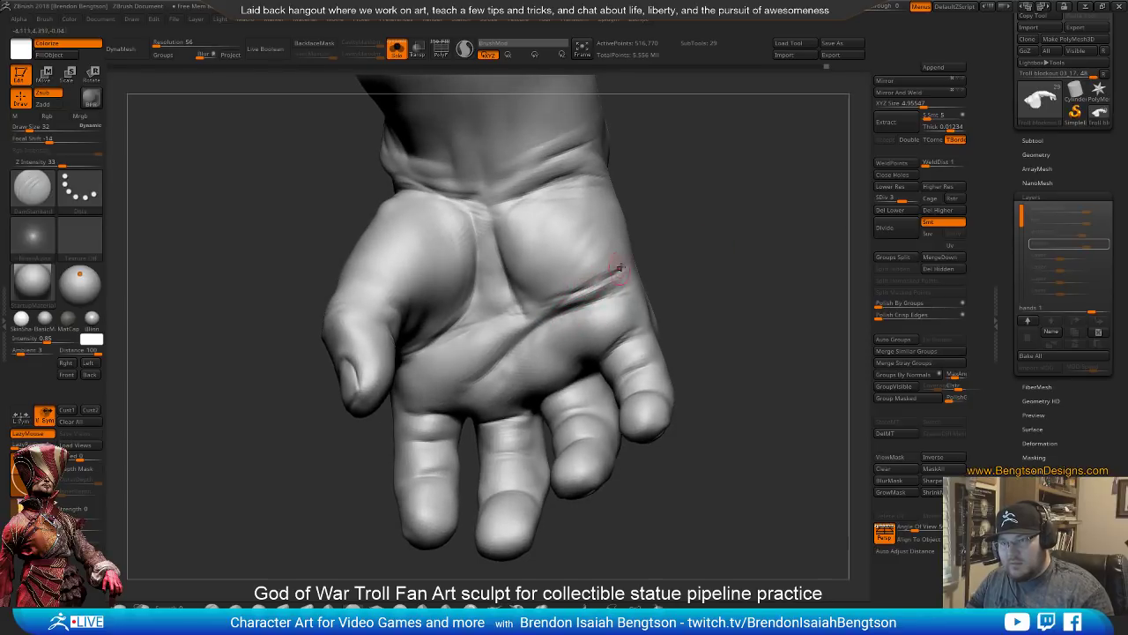
key(ctrl)
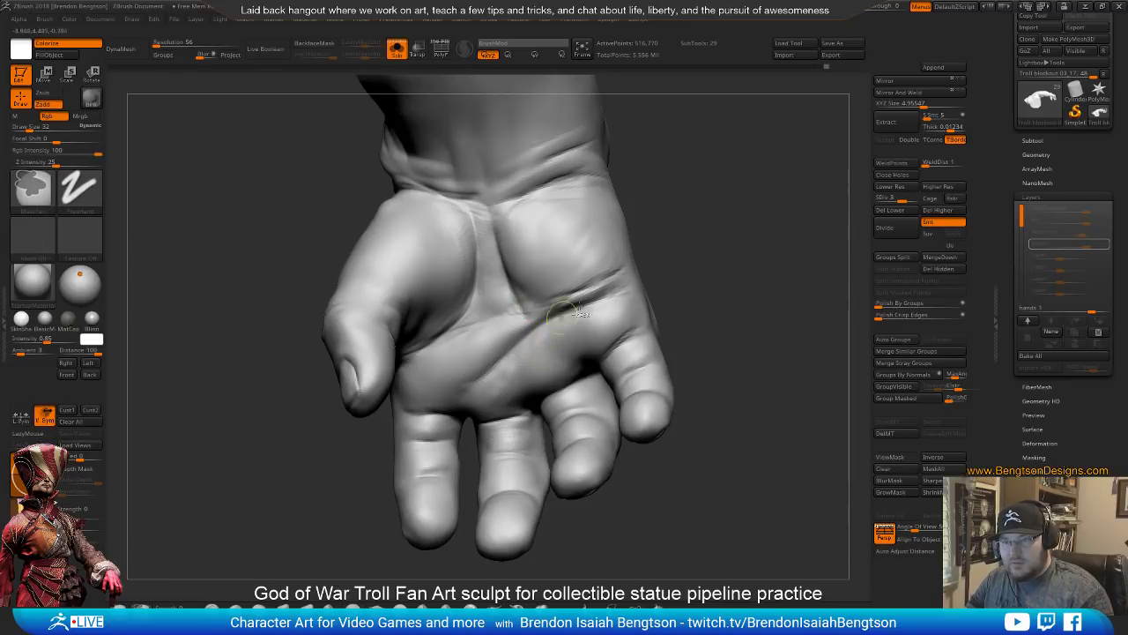
Switch the hand to subdivision level 4 and carve finer creases along the little finger's side with DamStandard at draw size 19
mouse_move(691, 250)
mouse_down()
mouse_move(714, 231)
mouse_move(743, 260)
mouse_move(748, 279)
mouse_move(730, 312)
mouse_move(725, 217)
mouse_up()
key(d)
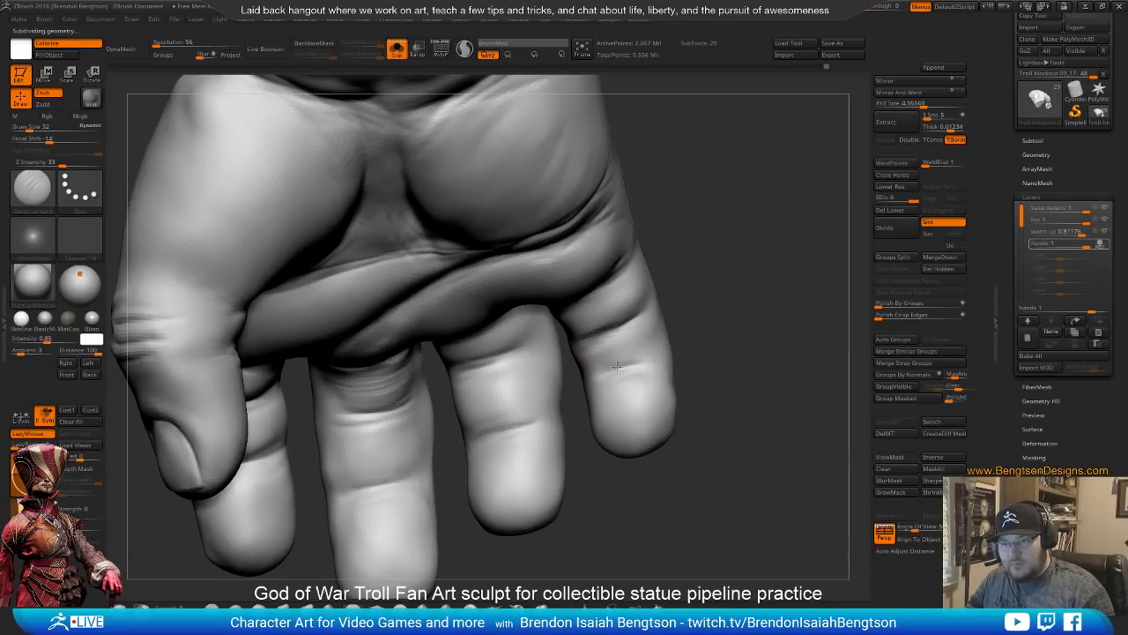
right_drag(622, 373, 676, 308)
key(space)
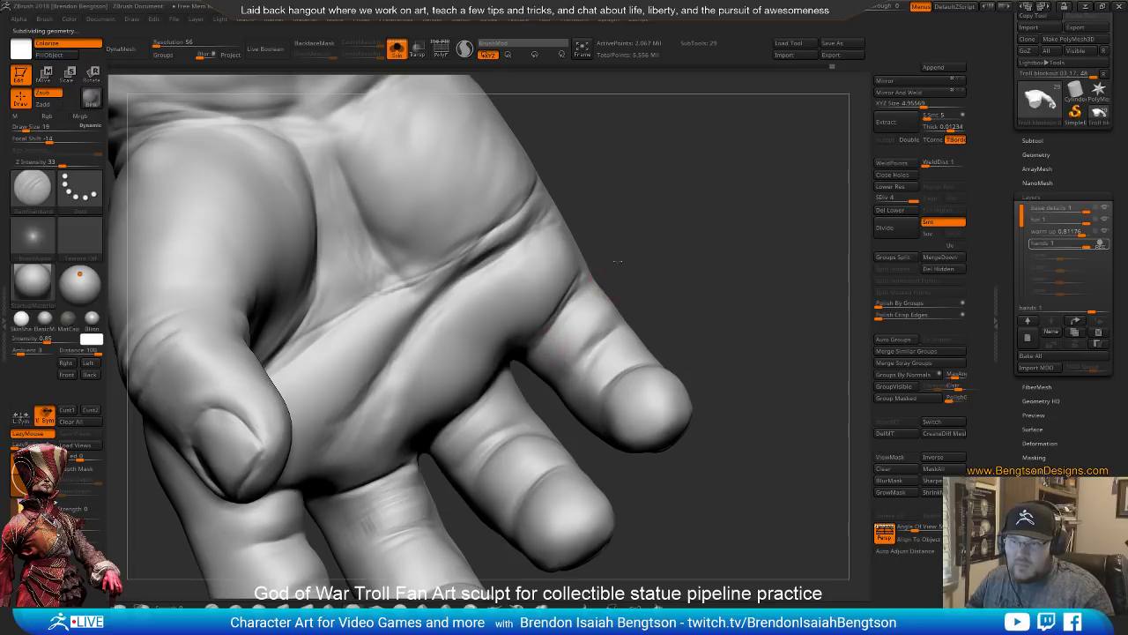
right_drag(617, 261, 624, 329)
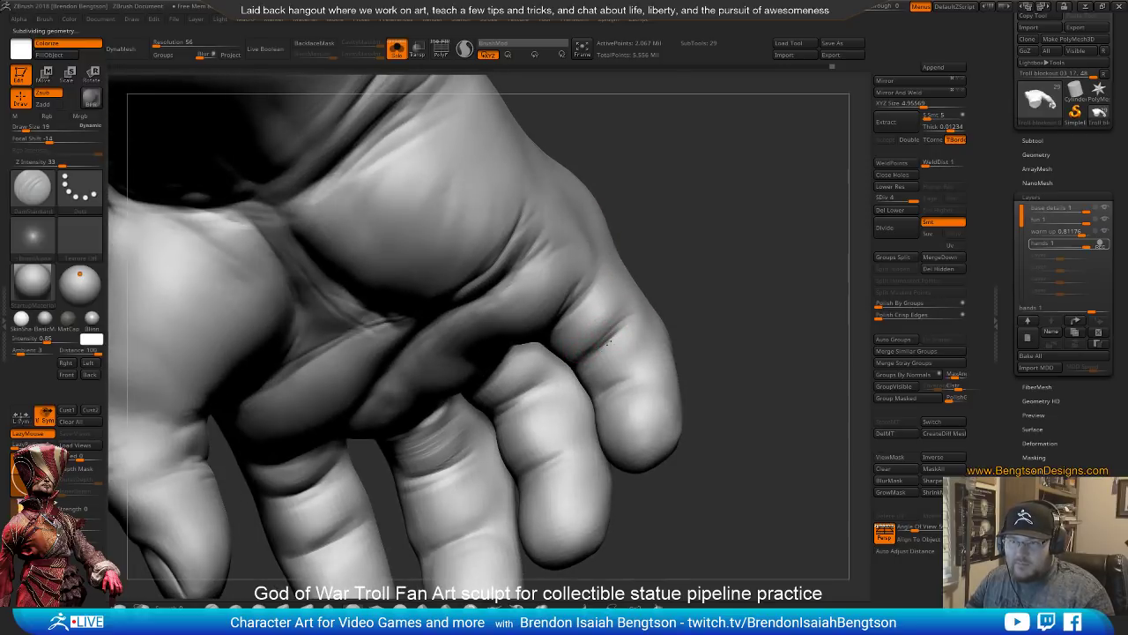
right_drag(687, 234, 485, 427)
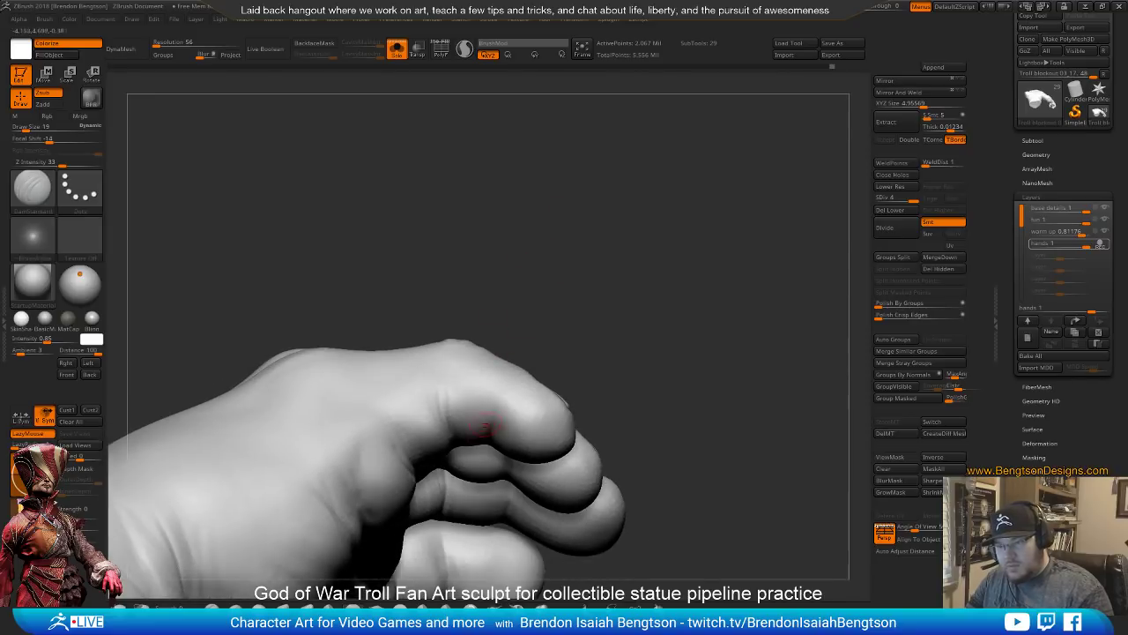
right_drag(579, 264, 500, 425)
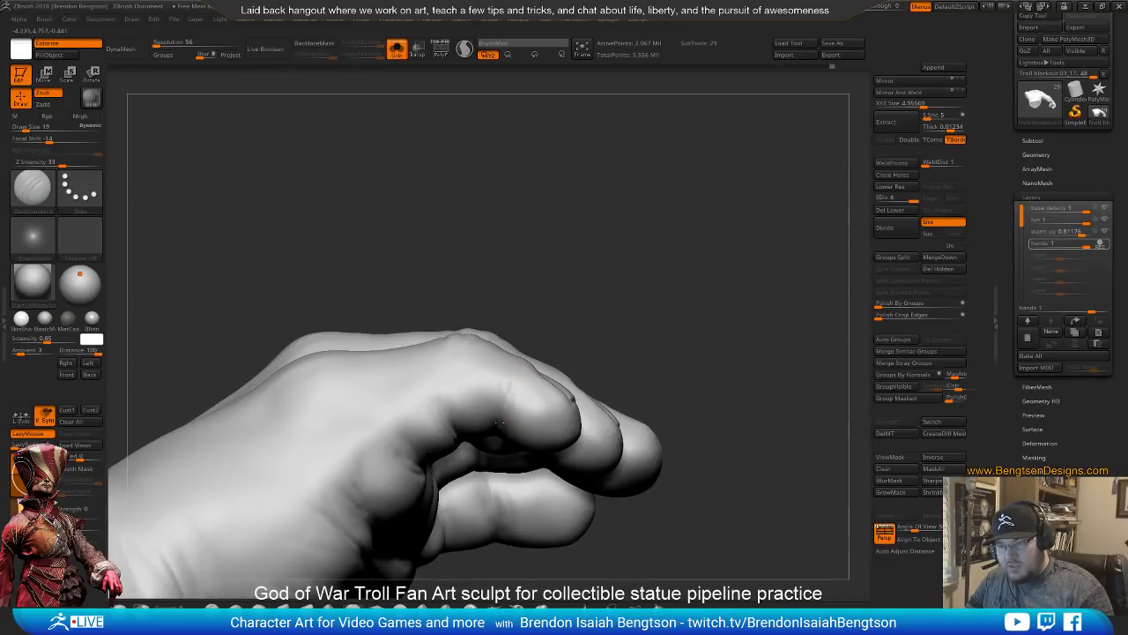
right_drag(617, 304, 441, 401)
right_drag(542, 331, 524, 350)
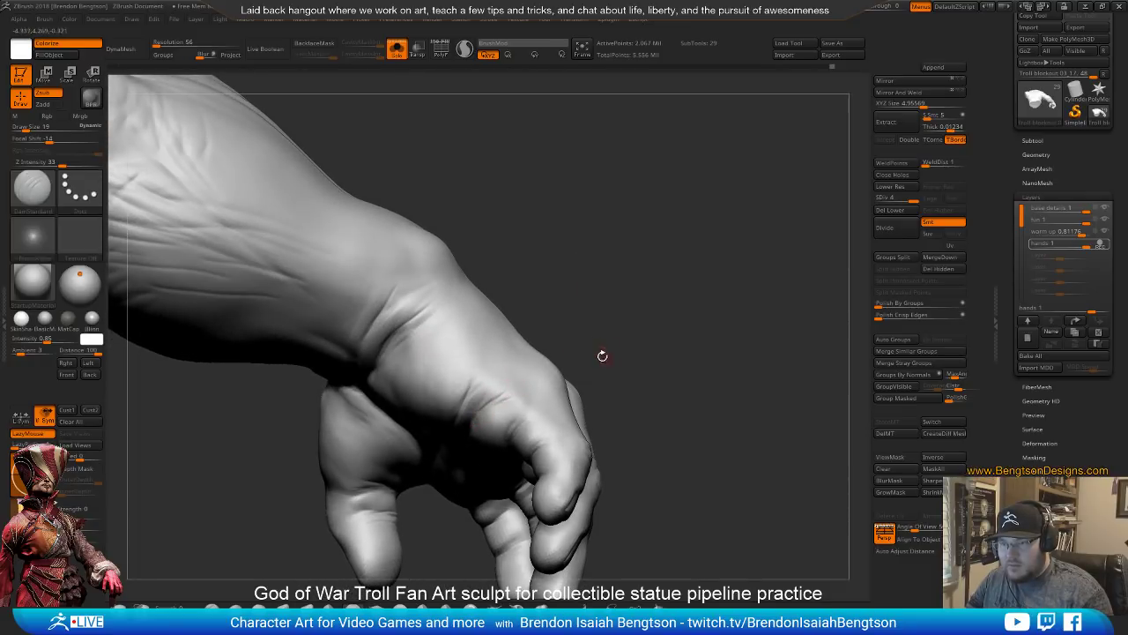
Sharpen the joint creases on the palm side of the little and ring fingers at draw size 19
right_drag(602, 352, 661, 314)
right_drag(515, 476, 433, 435)
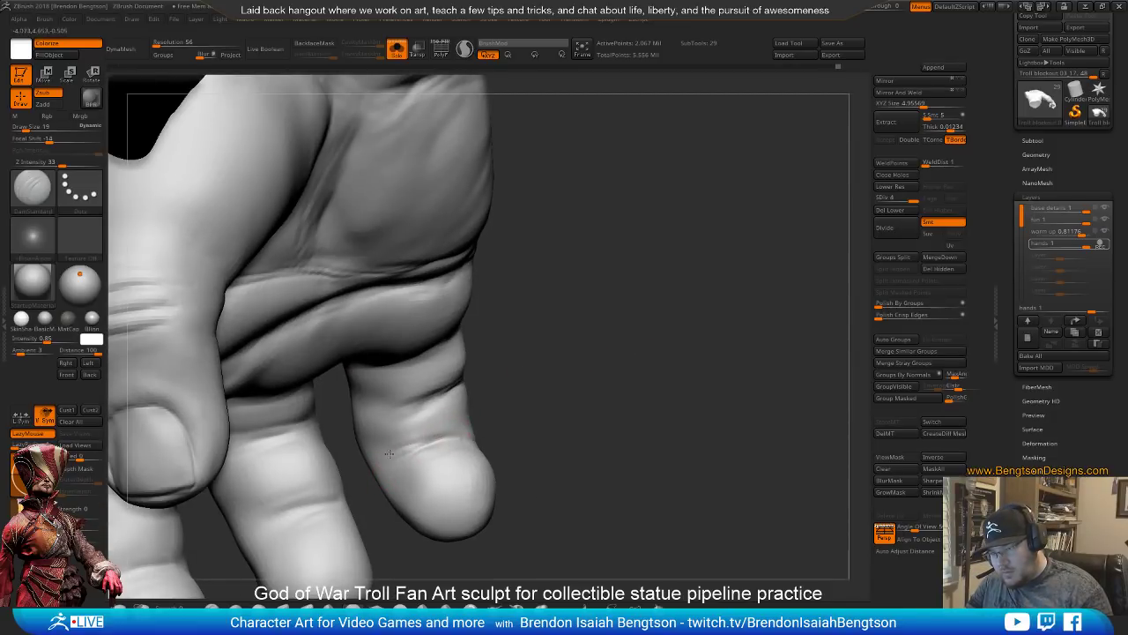
right_drag(410, 421, 437, 380)
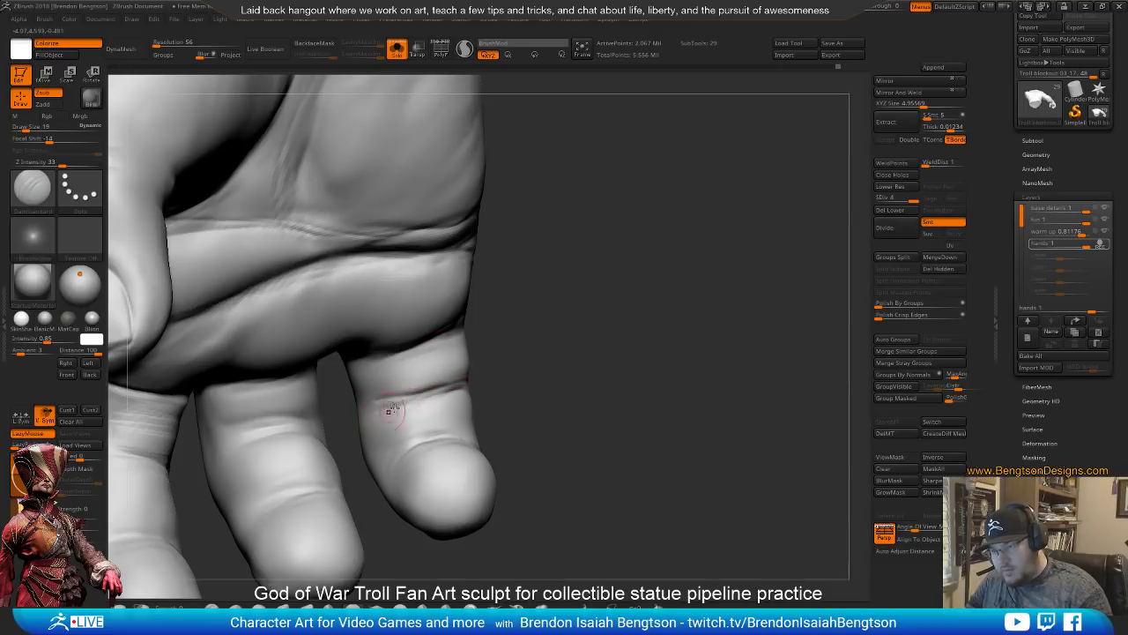
right_drag(391, 408, 360, 380)
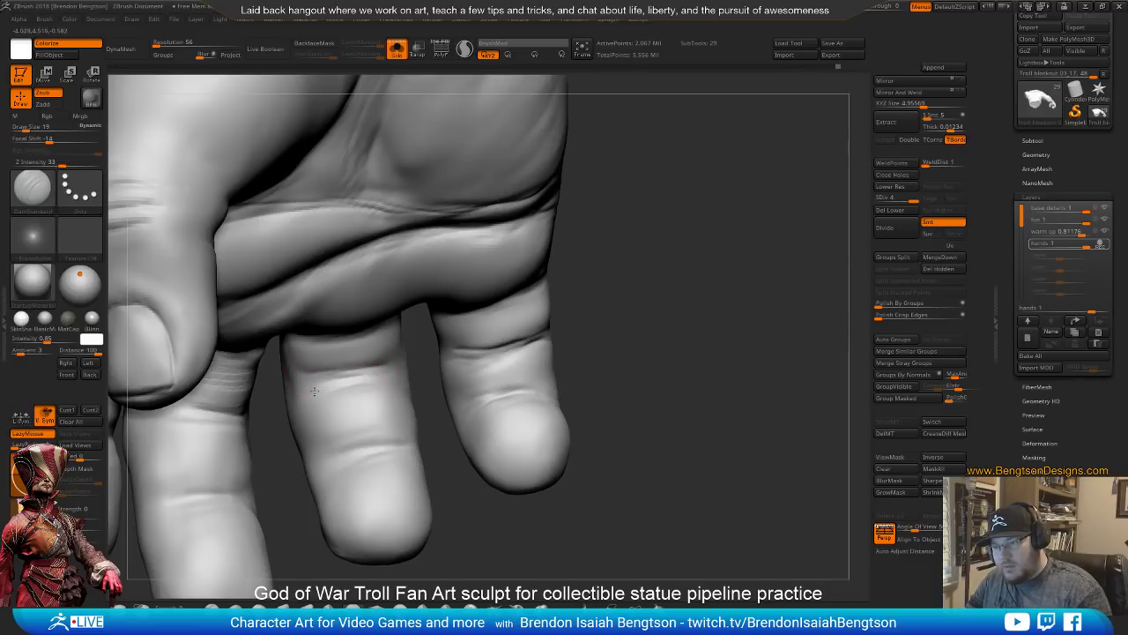
right_drag(644, 336, 562, 267)
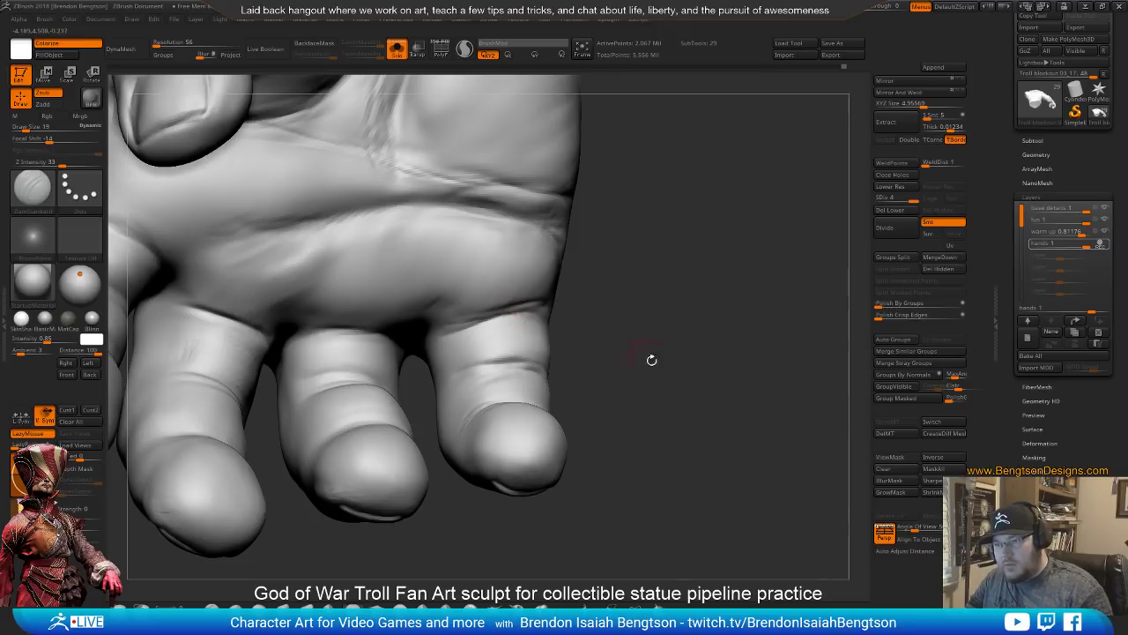
Carve the joint creases across the underside of the index finger with DamStandard at draw size 19
right_drag(651, 360, 376, 400)
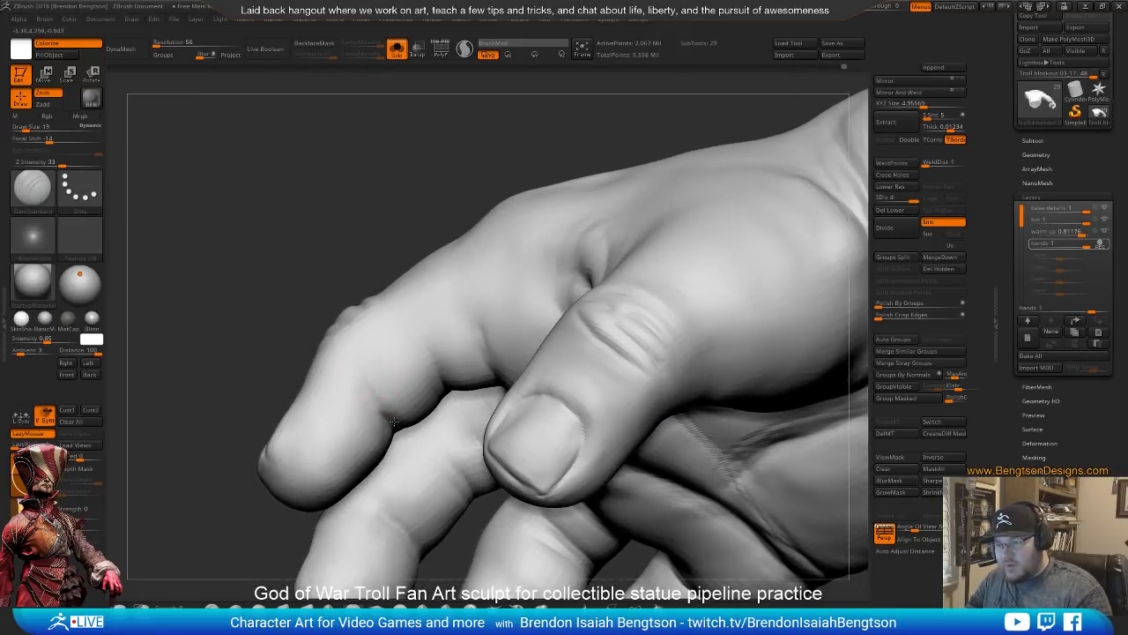
right_drag(337, 345, 420, 452)
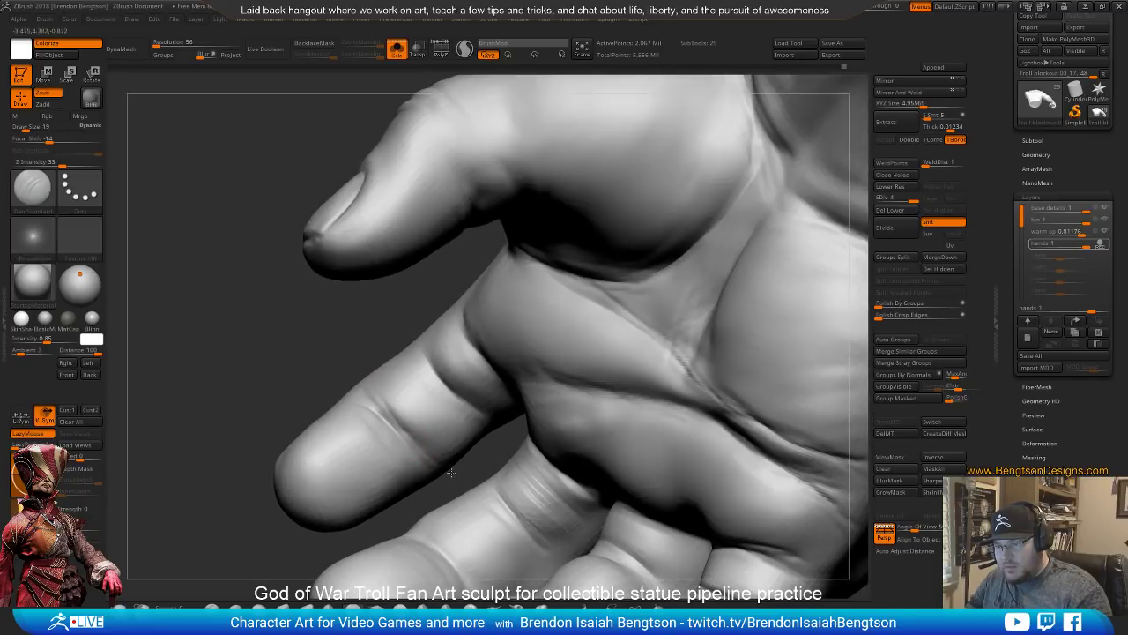
right_drag(369, 395, 366, 388)
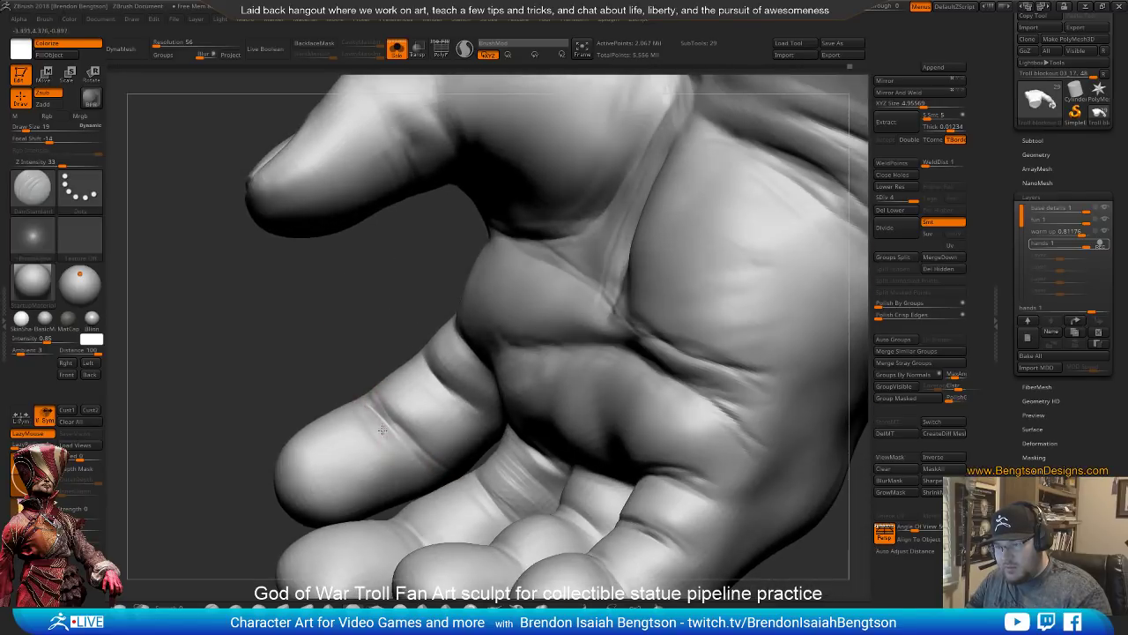
right_drag(381, 328, 409, 354)
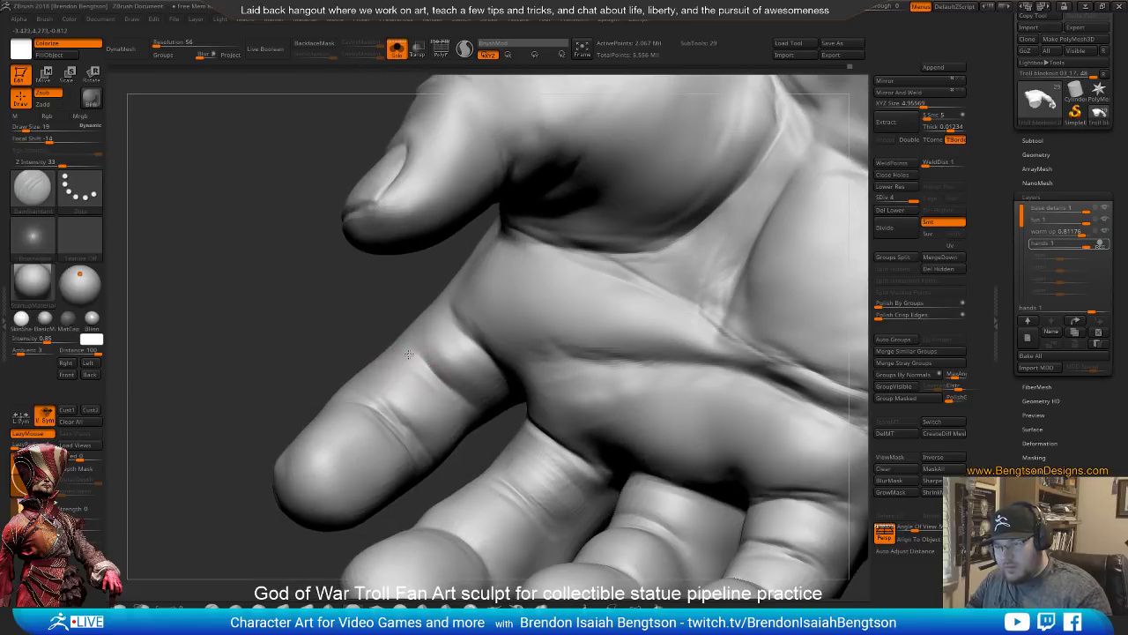
drag(418, 348, 471, 405)
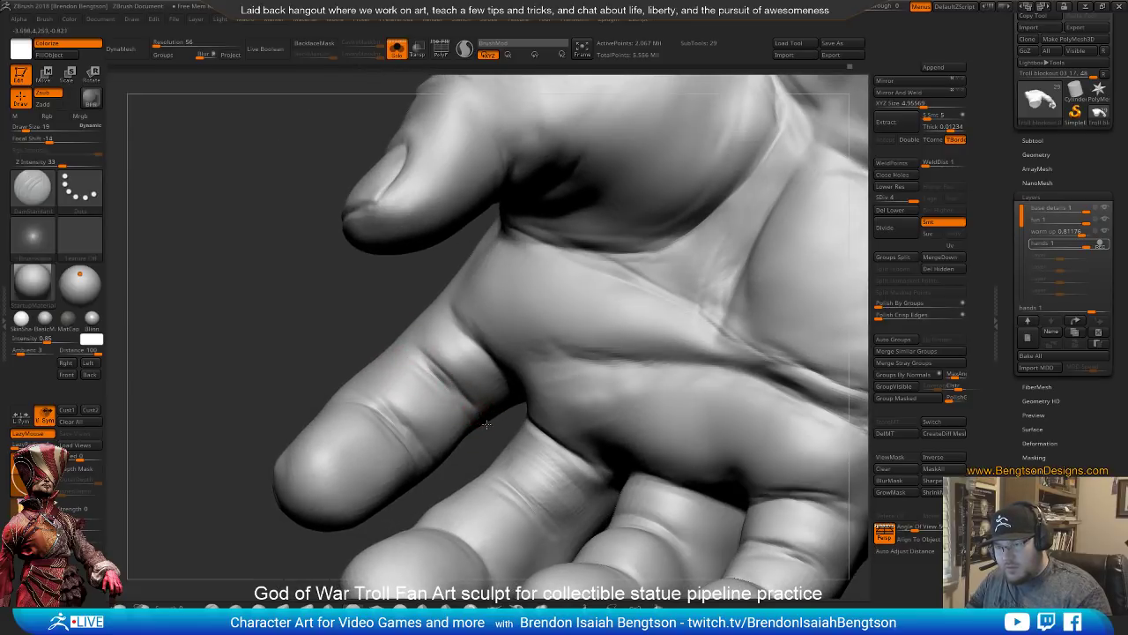
right_drag(387, 287, 449, 322)
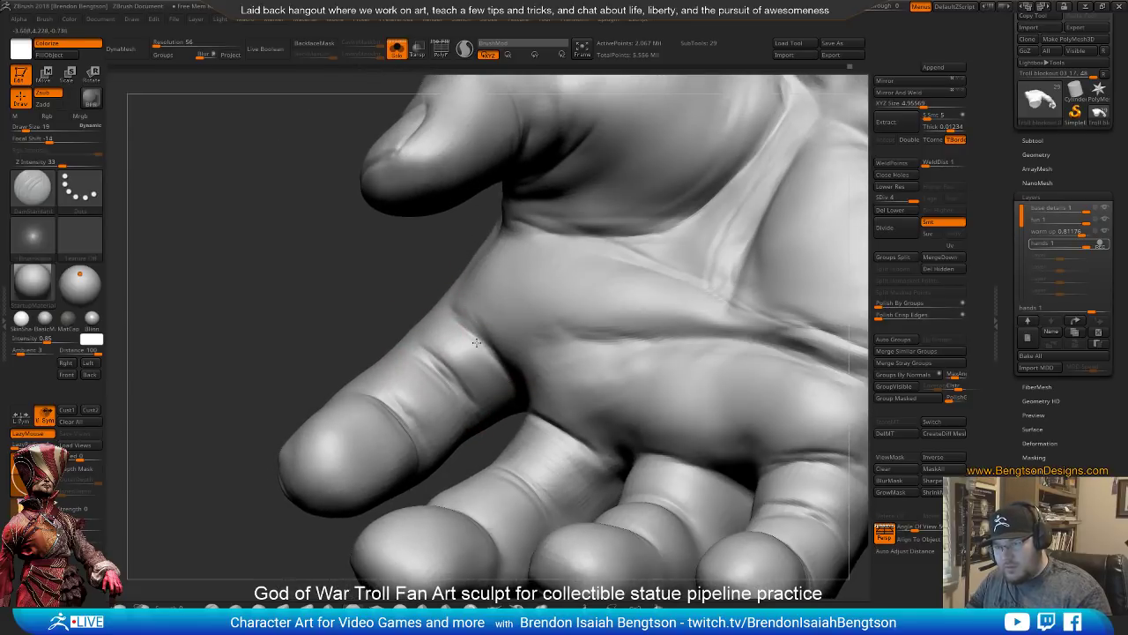
Cut creases where the middle finger meets the palm with DamStandard at draw size 19
right_drag(495, 364, 404, 373)
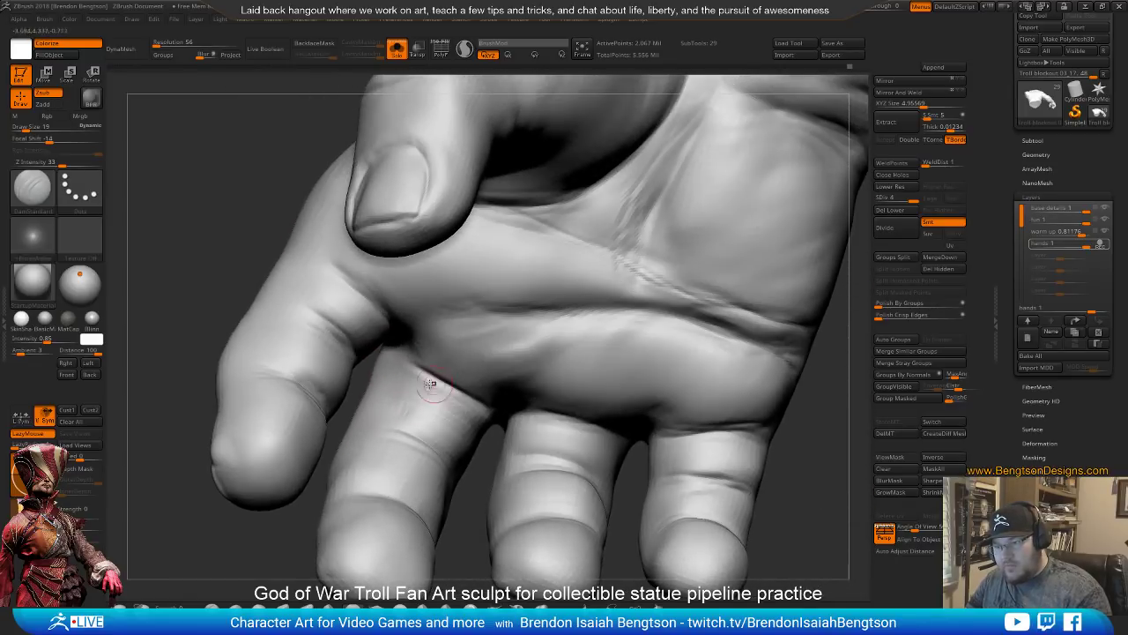
drag(406, 373, 462, 402)
drag(408, 336, 493, 403)
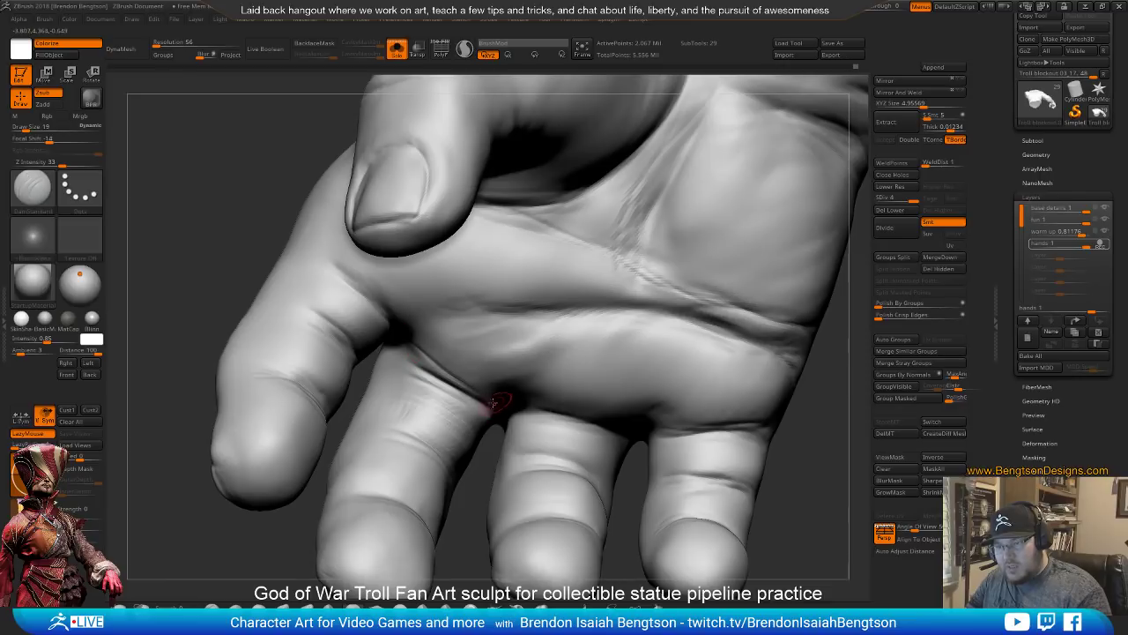
right_drag(448, 380, 387, 393)
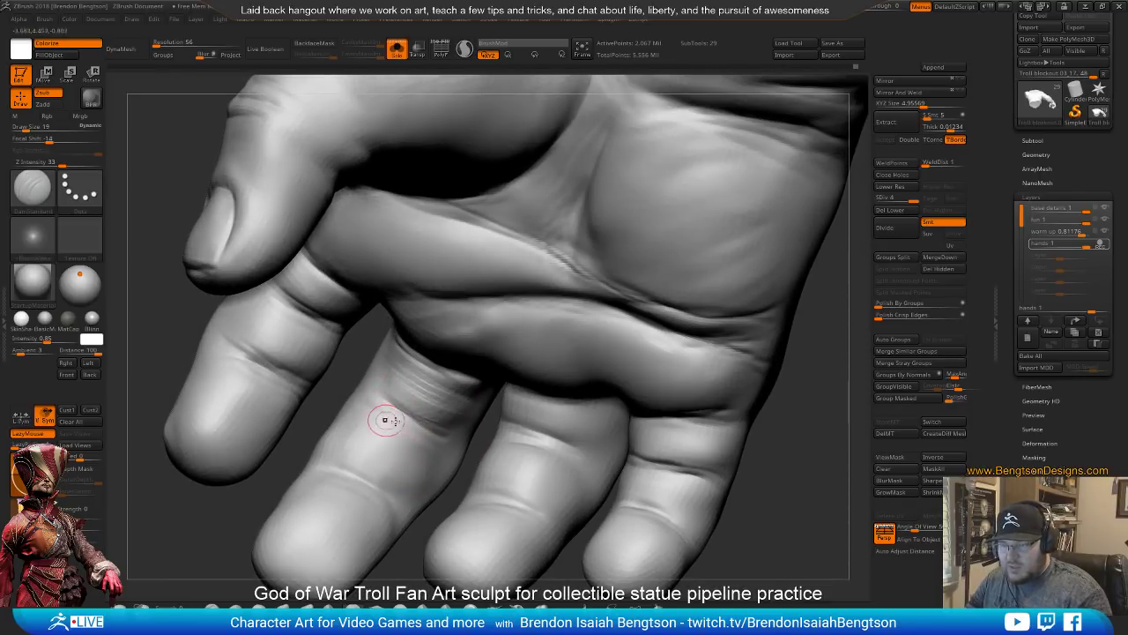
Adjust the shape of the middle finger's lower segment with Move Topological at draw size 46
key(b)
key(m)
key(t)
key(space)
mouse_move(433, 429)
mouse_down()
mouse_move(443, 430)
mouse_move(440, 467)
mouse_move(396, 464)
mouse_up()
alt+drag(337, 414, 372, 339)
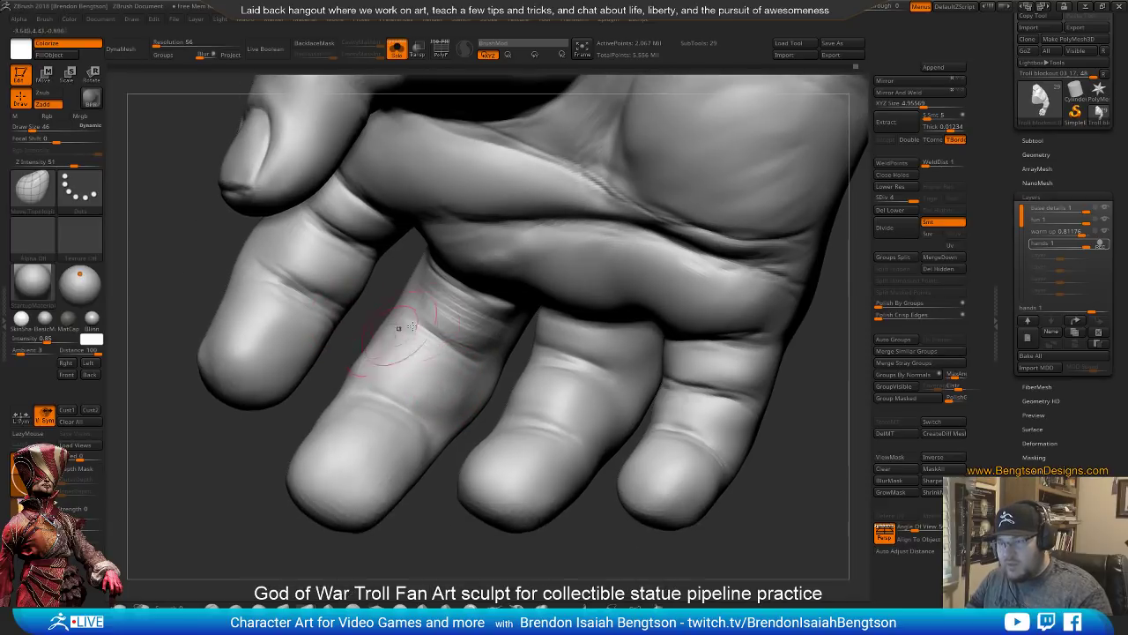
Refine the folds at the base of the middle finger with DamStandard at draw size 17, smoothing the transitions
key(b)
key(d)
key(s)
key(space)
drag(461, 324, 393, 280)
shift+drag(470, 304, 494, 311)
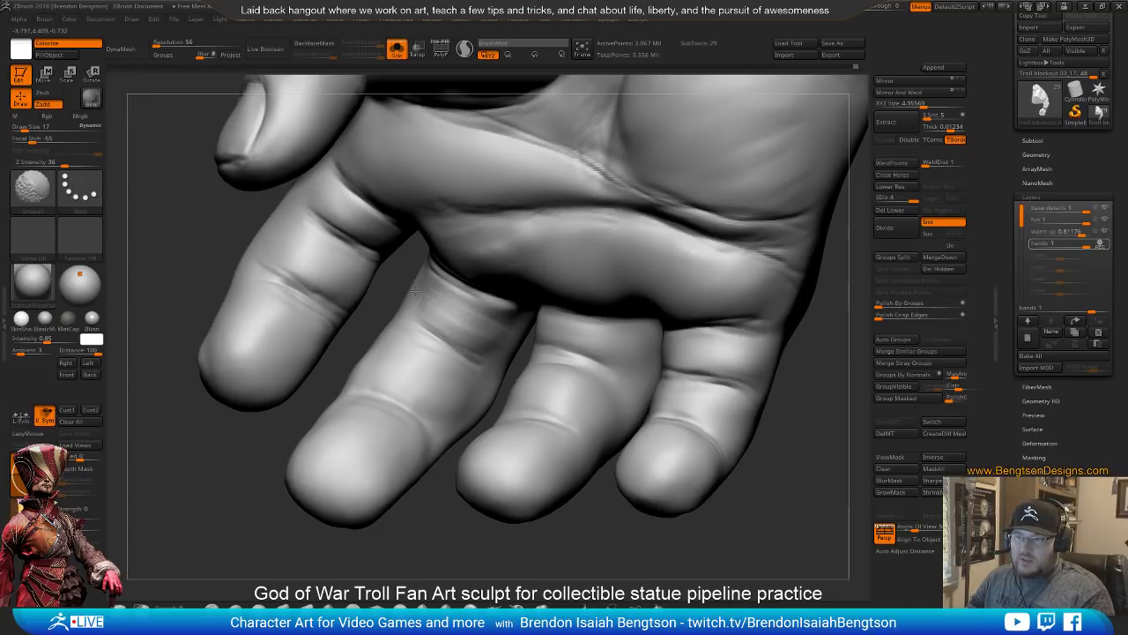
Carve the outer joint creases across the undersides of the ring and middle fingers at draw size 17
mouse_move(429, 403)
right_down()
mouse_move(441, 326)
mouse_move(454, 503)
mouse_move(466, 511)
right_up()
right_drag(596, 365, 544, 346)
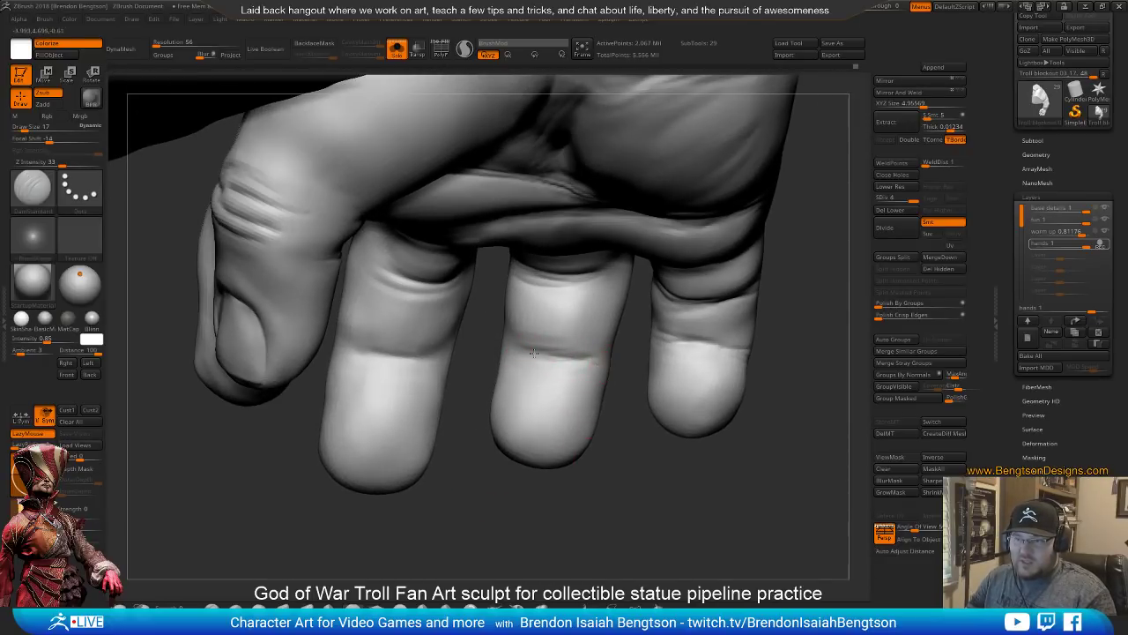
right_drag(596, 456, 534, 348)
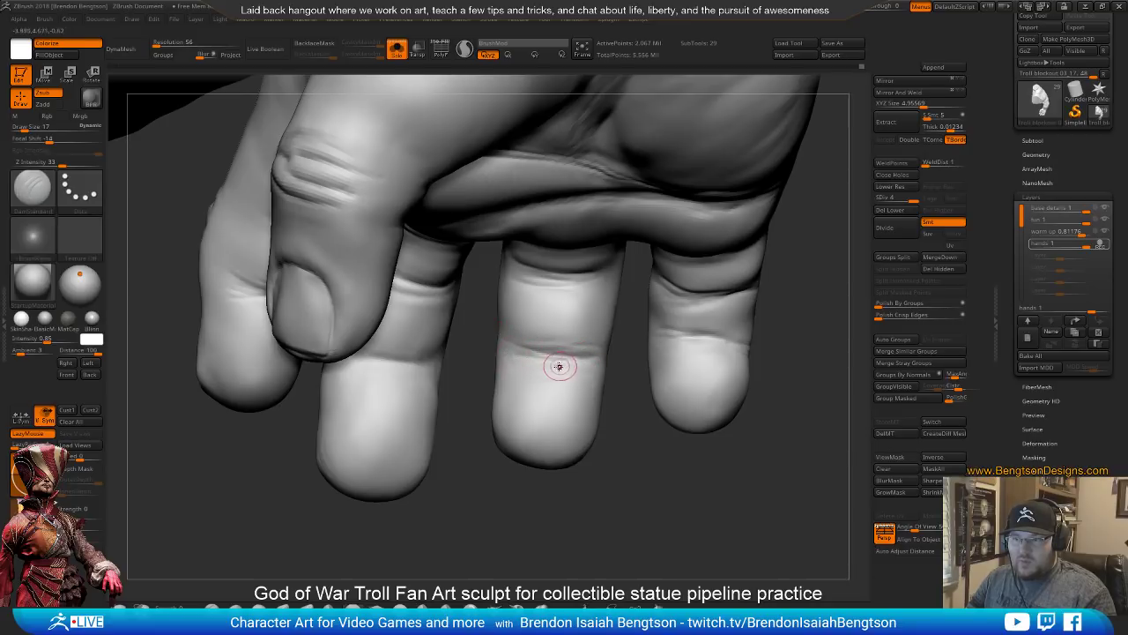
right_drag(534, 391, 393, 443)
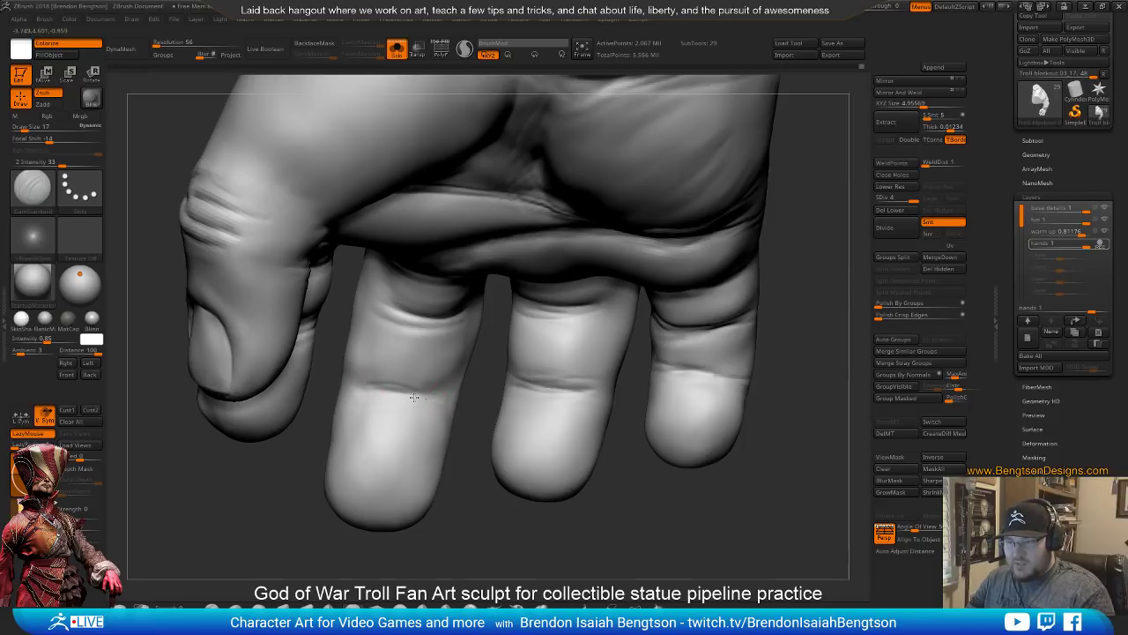
drag(466, 514, 415, 409)
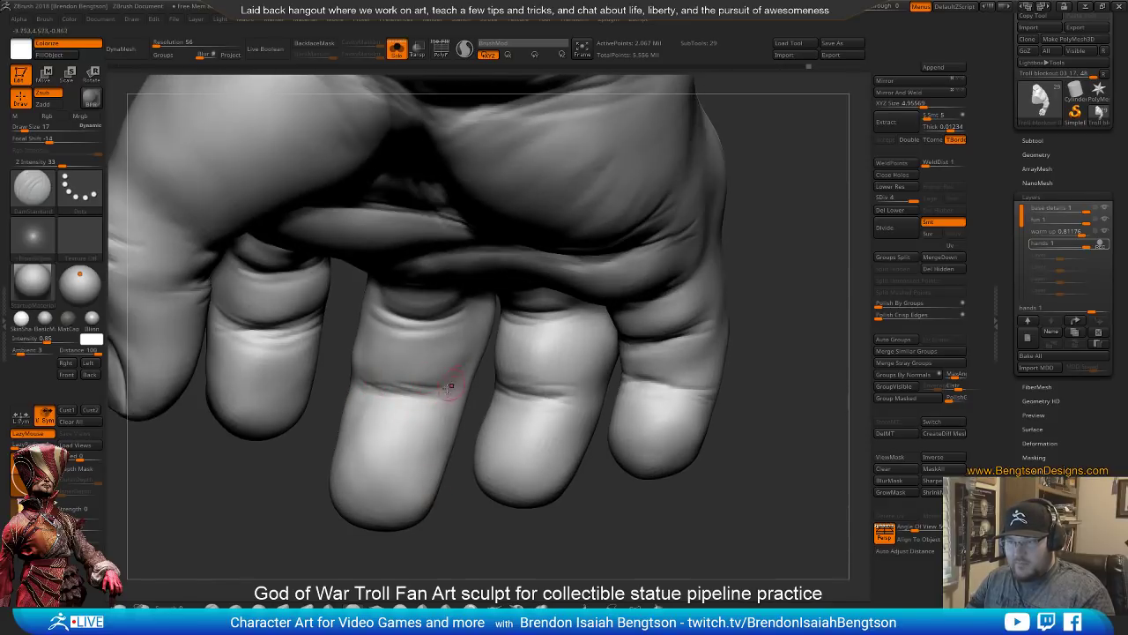
Carve joint creases across the undersides of the index finger and thumb with DamStandard at draw size 17
alt+drag(282, 473, 308, 334)
mouse_move(330, 473)
mouse_down()
mouse_move(231, 482)
mouse_move(350, 535)
mouse_move(351, 489)
mouse_move(370, 538)
mouse_move(313, 493)
mouse_up()
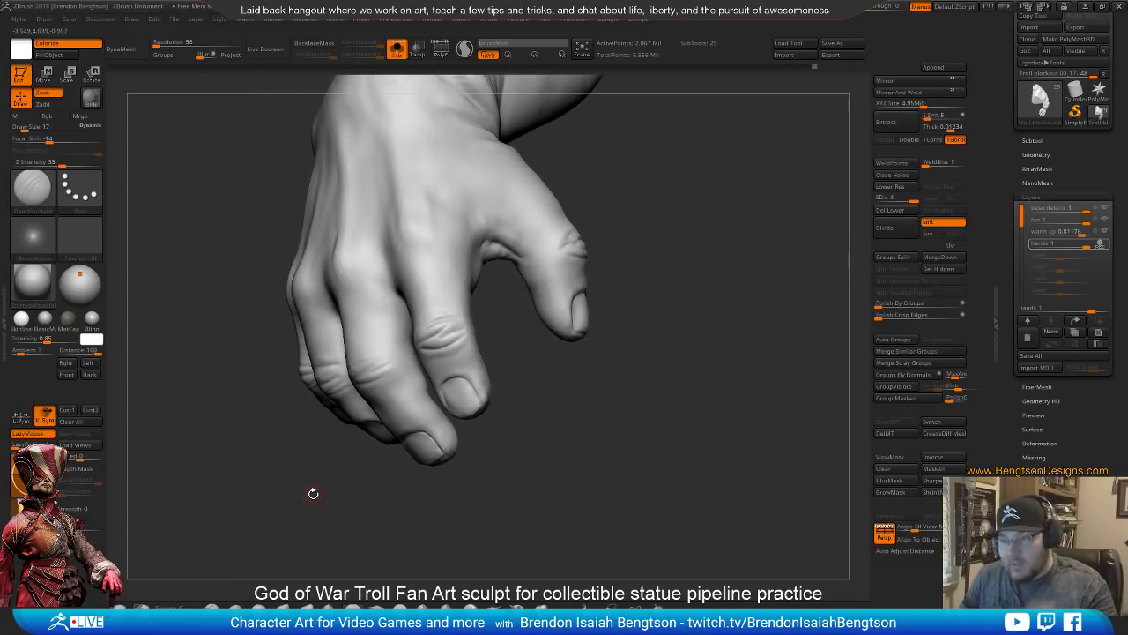
mouse_move(727, 340)
mouse_down()
mouse_move(813, 327)
mouse_move(776, 220)
mouse_move(750, 453)
mouse_move(768, 517)
mouse_move(758, 457)
mouse_move(770, 438)
mouse_move(784, 468)
mouse_move(820, 480)
mouse_up()
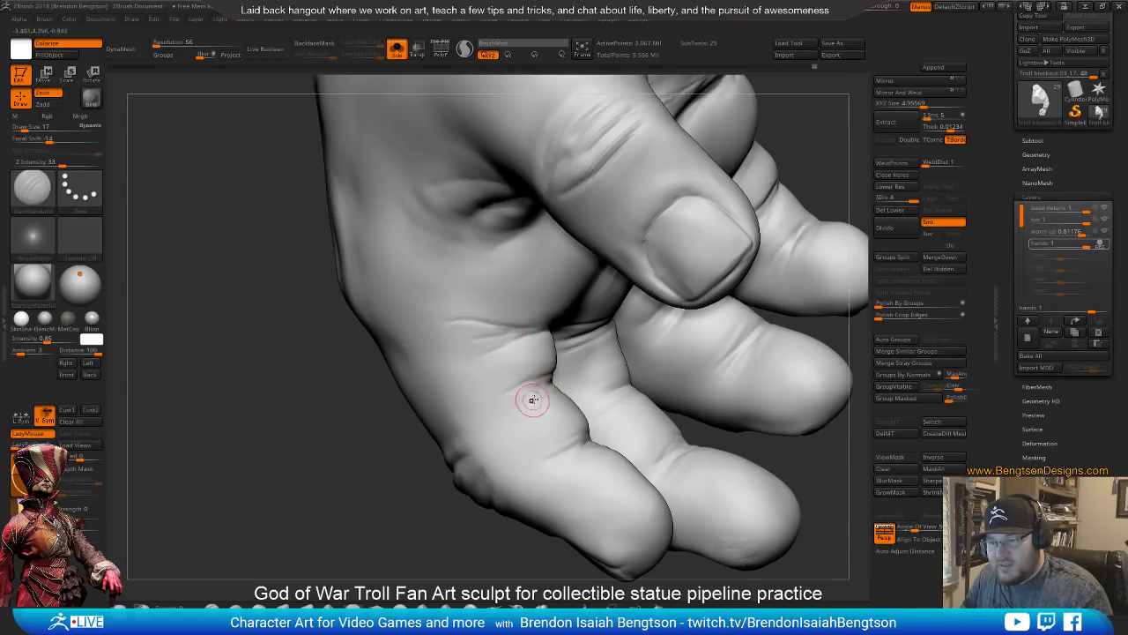
mouse_move(377, 554)
alt+mouse_down()
mouse_move(348, 490)
mouse_move(319, 527)
alt+mouse_up()
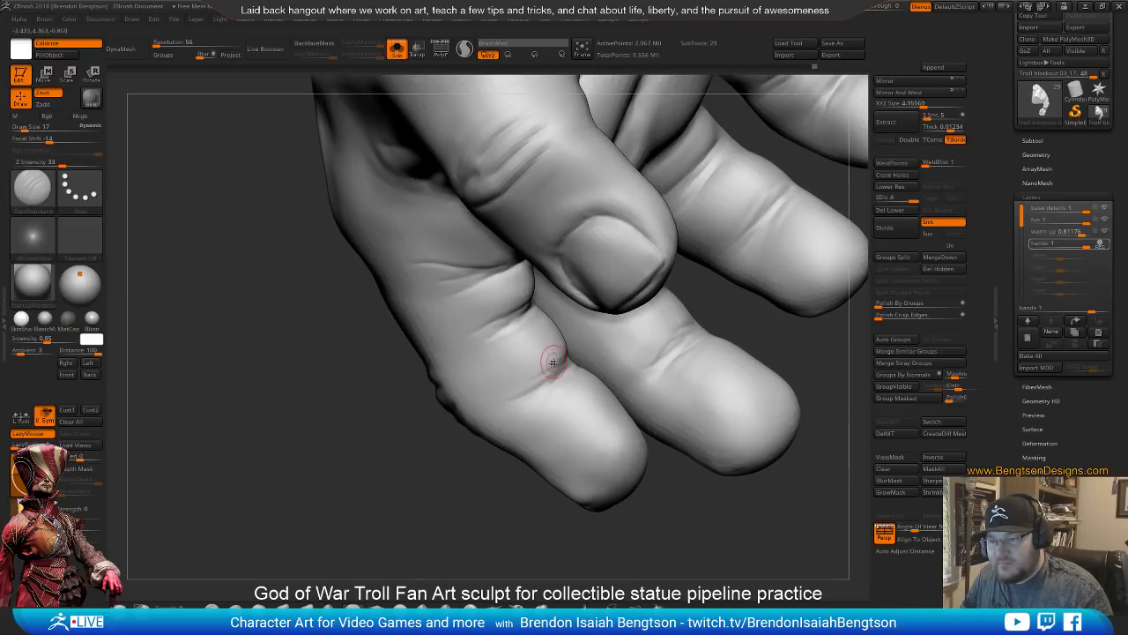
mouse_move(515, 536)
mouse_down()
mouse_move(564, 511)
mouse_move(514, 450)
mouse_move(537, 365)
mouse_move(517, 391)
mouse_move(544, 422)
mouse_move(543, 351)
mouse_move(535, 358)
mouse_move(624, 309)
mouse_move(594, 285)
mouse_move(788, 66)
mouse_up()
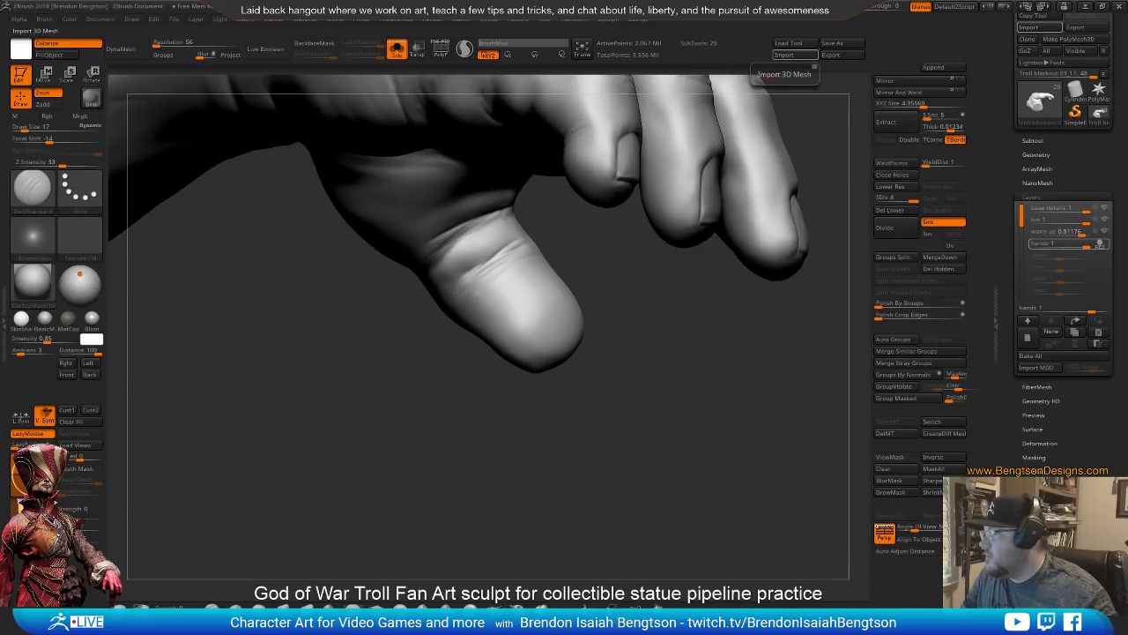
mouse_move(609, 398)
mouse_down()
mouse_move(644, 349)
mouse_move(597, 282)
mouse_up()
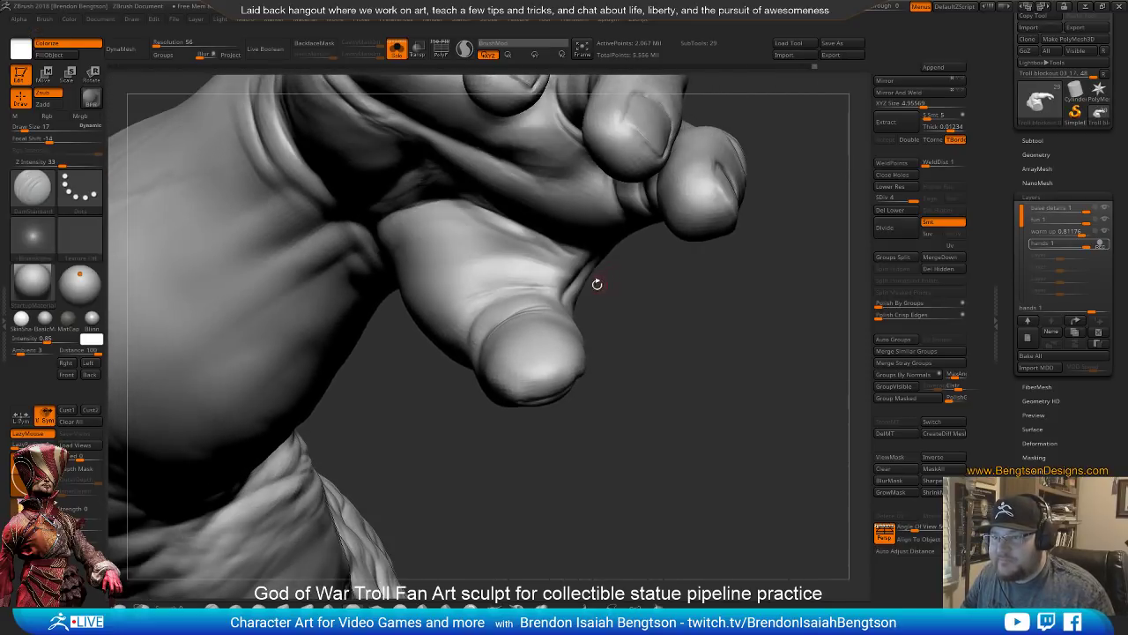
Reshape the base and webbing of the thumb with Move Topological at draw size 46 on subdivision level 2
key(space)
drag(510, 252, 503, 239)
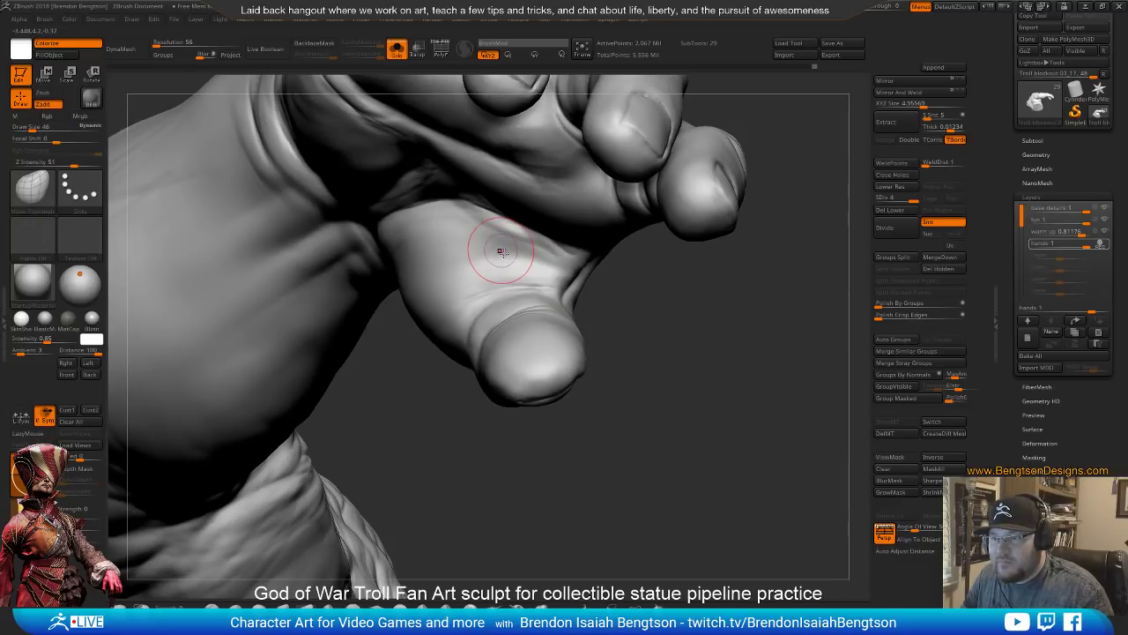
click(891, 198)
drag(507, 254, 531, 262)
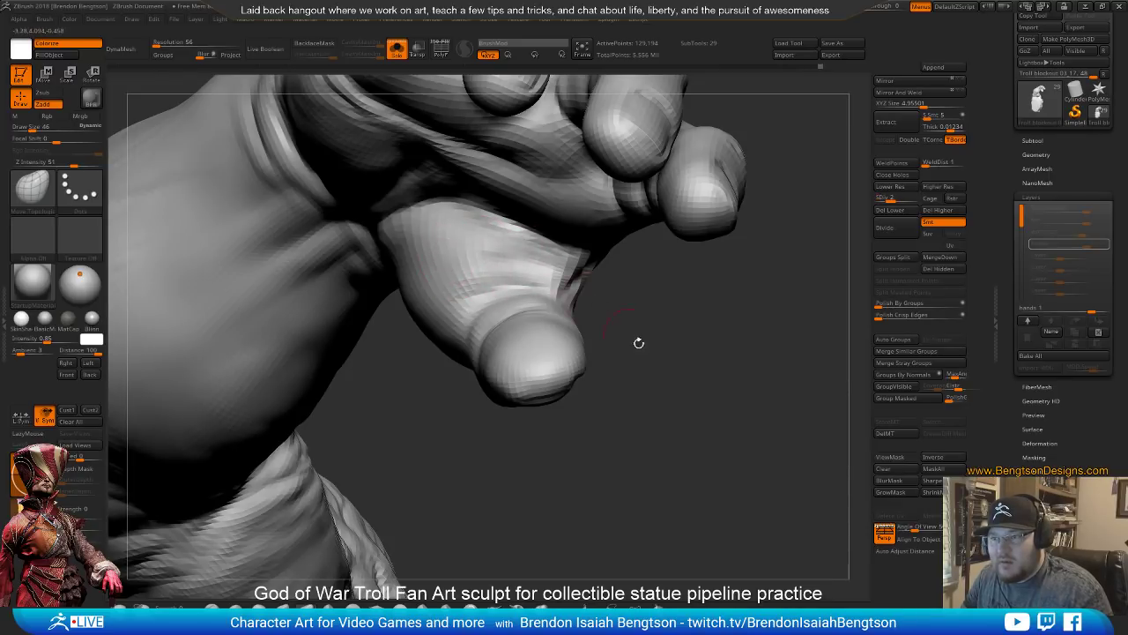
alt+drag(639, 343, 635, 421)
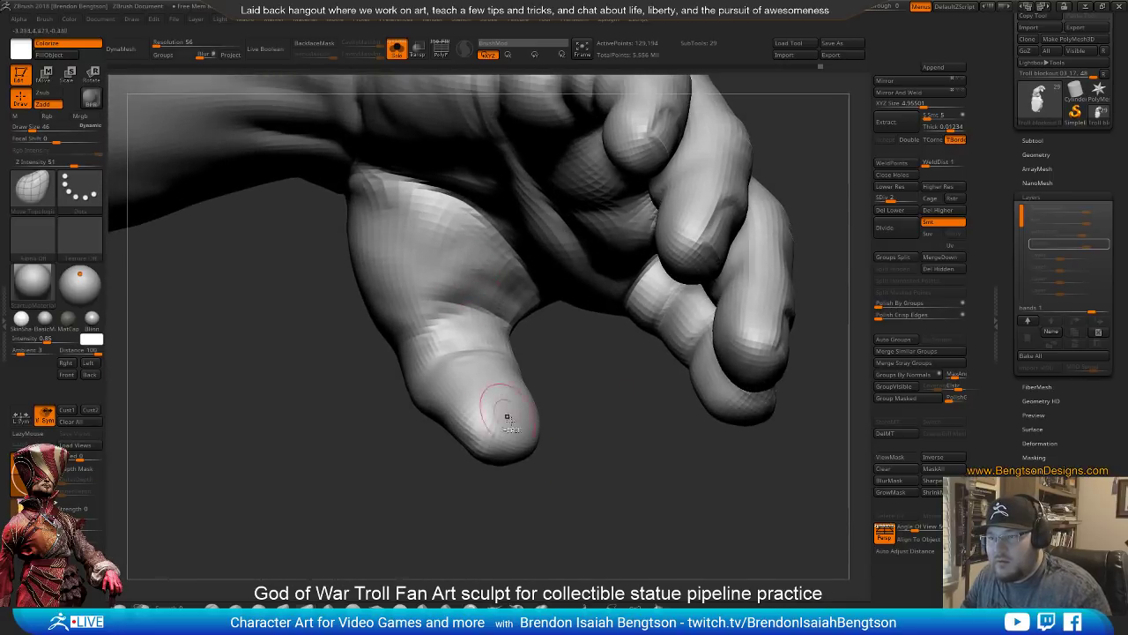
key(ctrl)
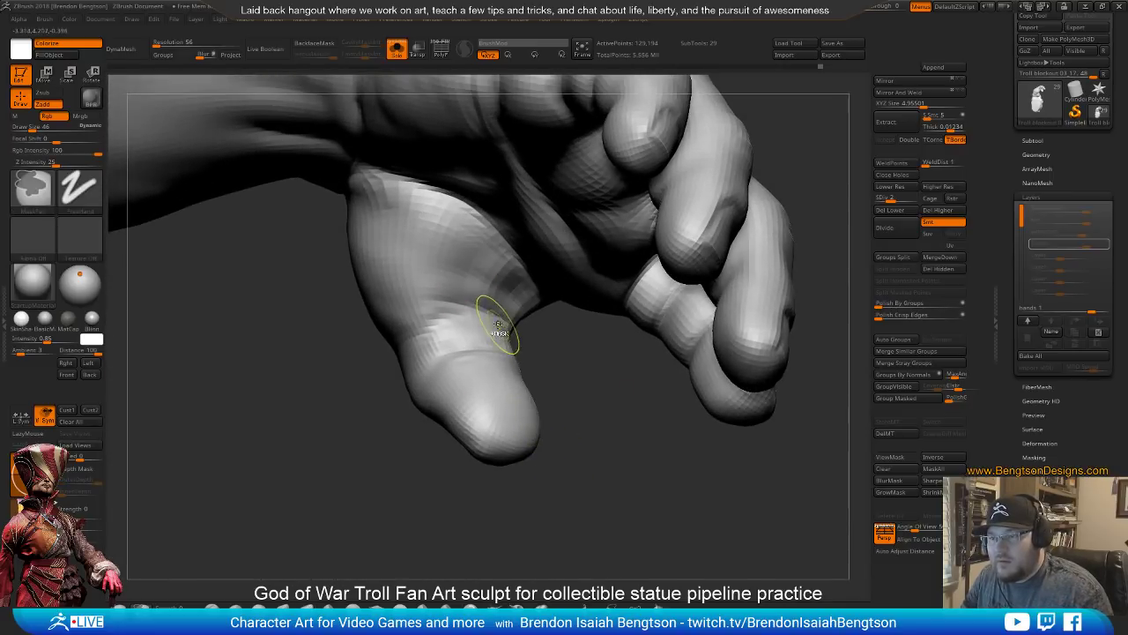
key(ctrl+d)
mouse_move(623, 466)
mouse_down()
mouse_move(551, 329)
mouse_move(539, 428)
mouse_up()
key(shift+d)
key(shift+d)
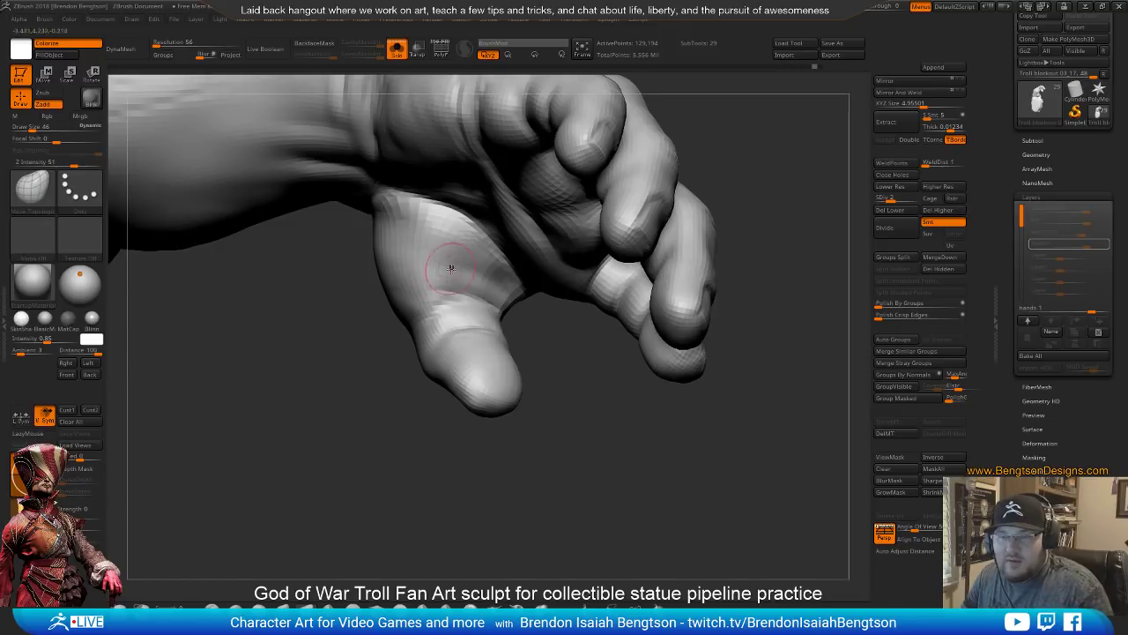
Adjust the fleshy base of the thumb with Move Topological at draw size 58
key(space)
drag(456, 256, 458, 264)
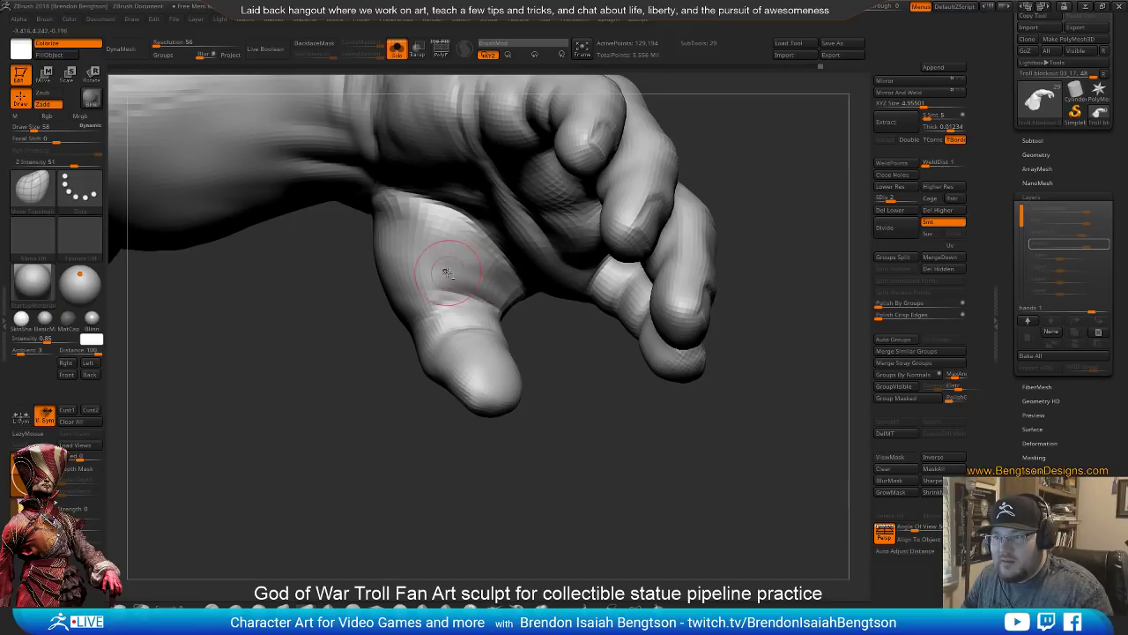
alt+drag(545, 363, 565, 404)
Define the edge of the thumb webbing with DamStandard at draw size 23, returning the mesh to subdivision level 4
key(space)
drag(480, 257, 467, 257)
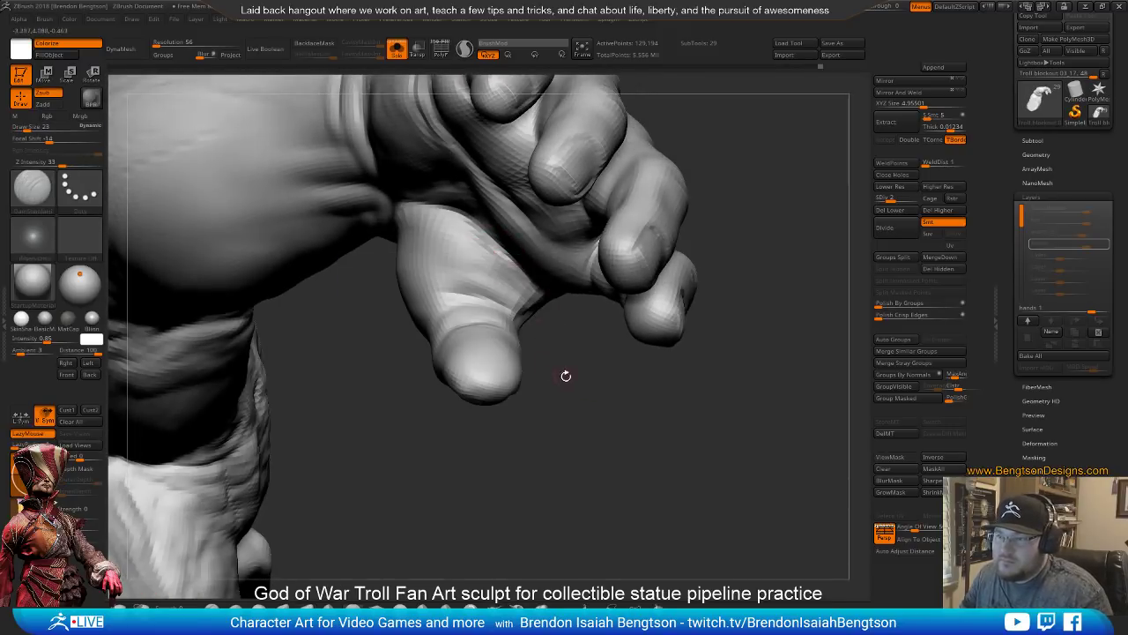
alt+drag(564, 376, 670, 291)
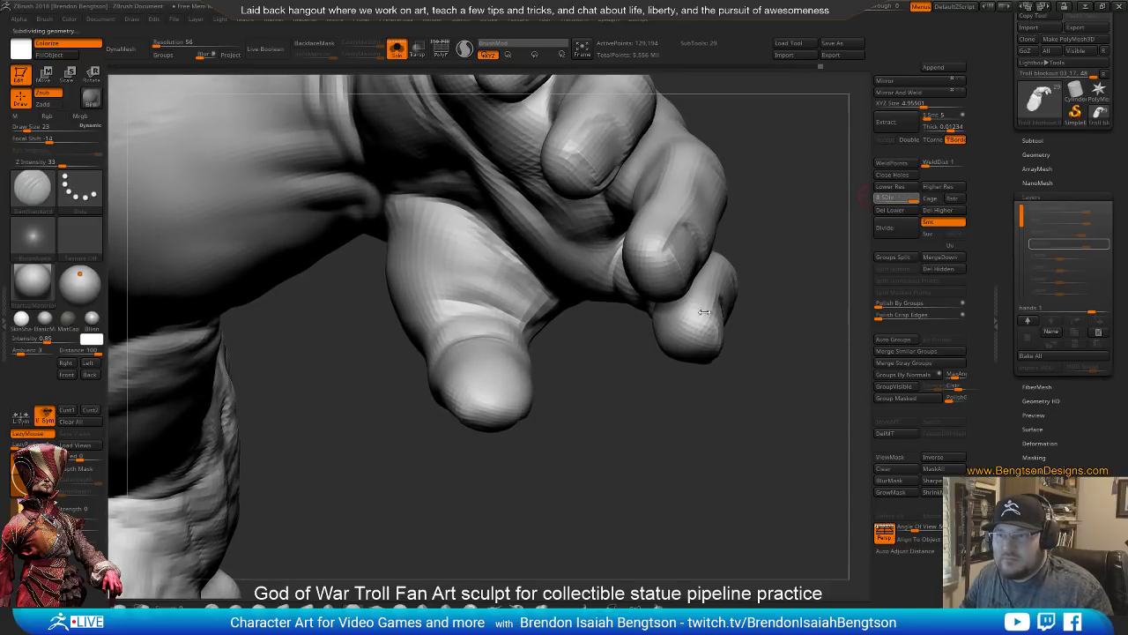
key(d)
key(d)
drag(625, 411, 630, 487)
drag(676, 374, 671, 357)
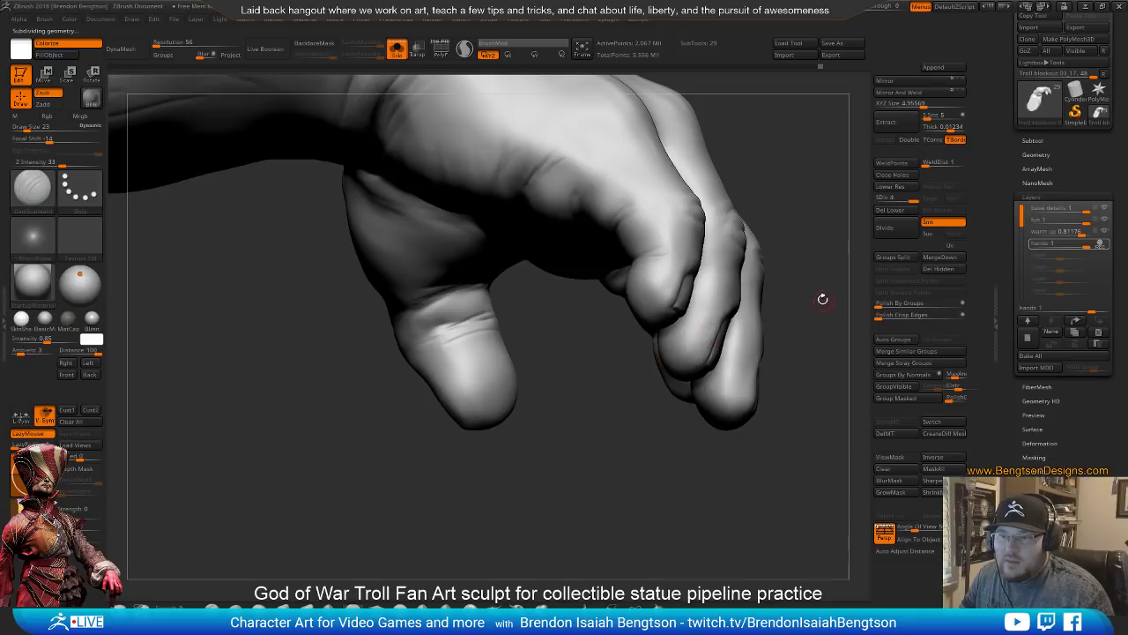
drag(822, 299, 504, 367)
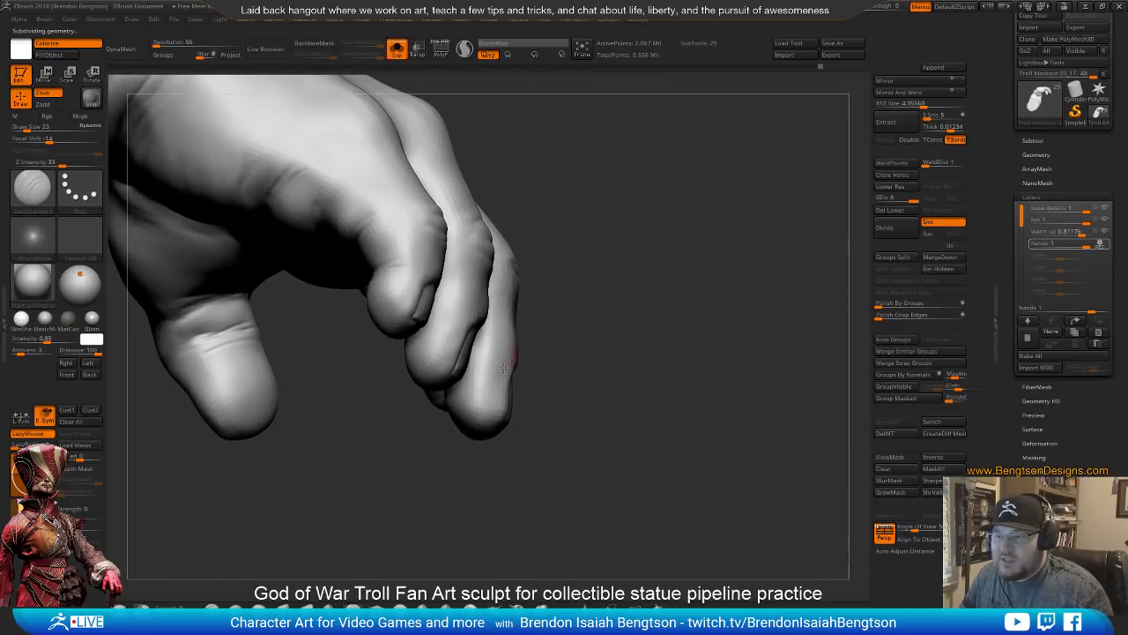
Adjust the little finger's tip with Move Topological at draw size 37 on subdivision level 3
click(897, 198)
key(space)
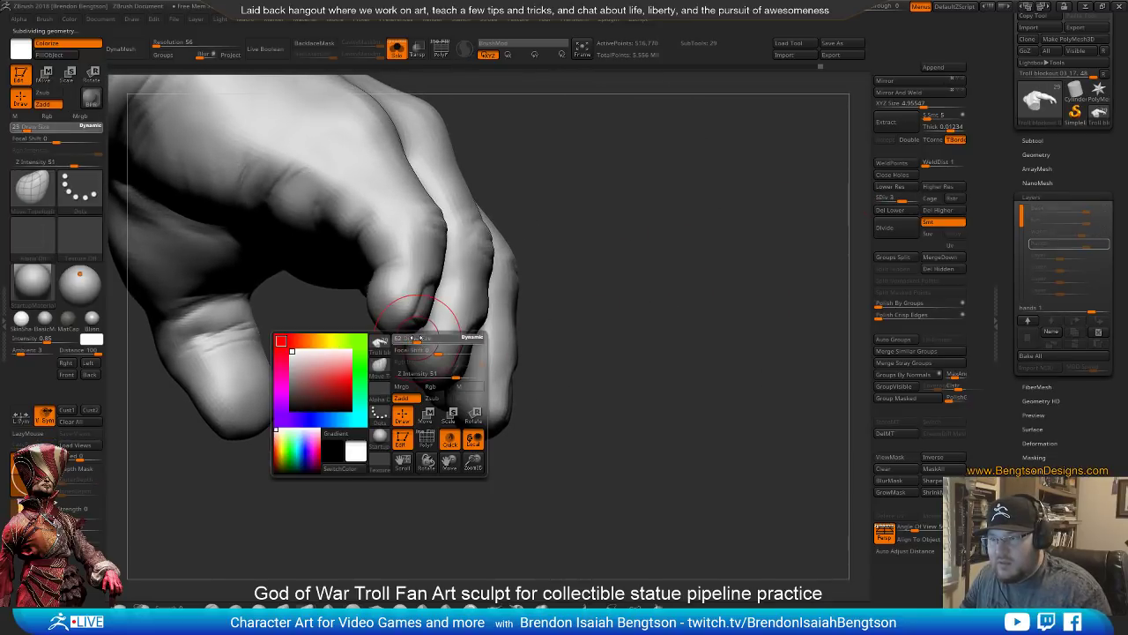
mouse_move(419, 338)
mouse_down()
mouse_move(514, 283)
mouse_move(546, 284)
mouse_up()
key(space)
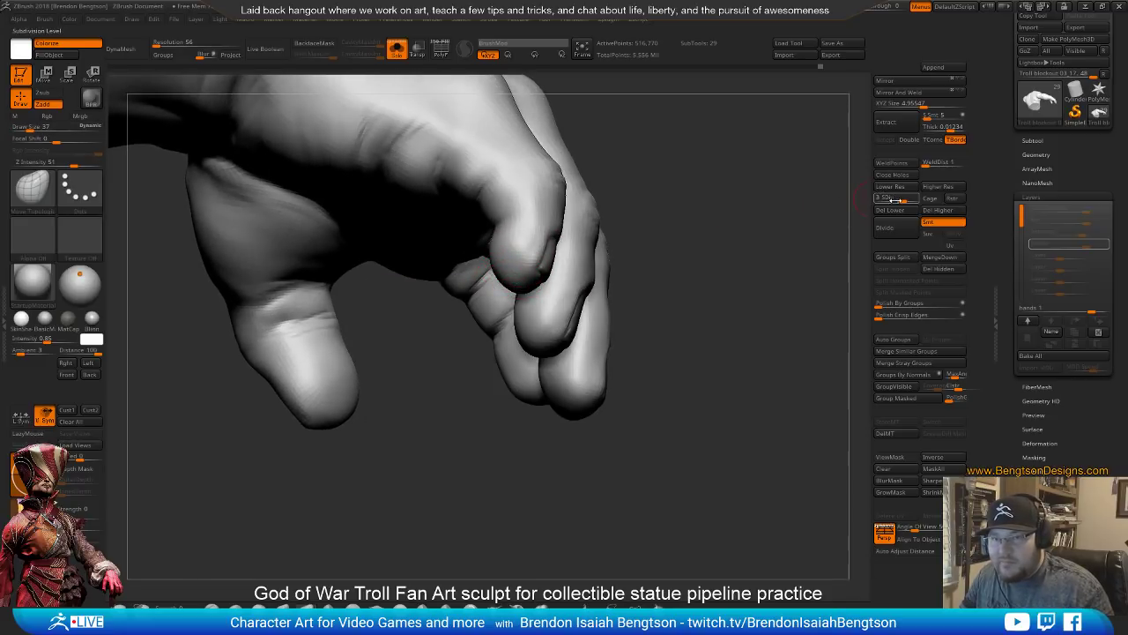
Refine the shapes of the fingertips with Move Topological at draw size 46 on subdivision level 2
drag(894, 199, 864, 199)
key(space)
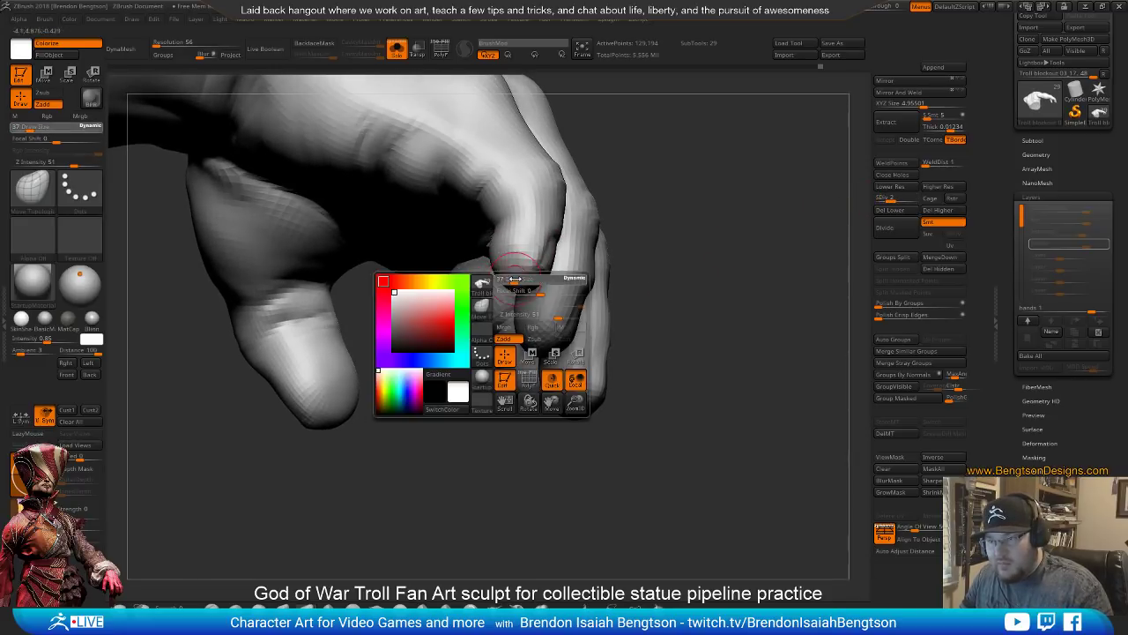
drag(517, 280, 516, 291)
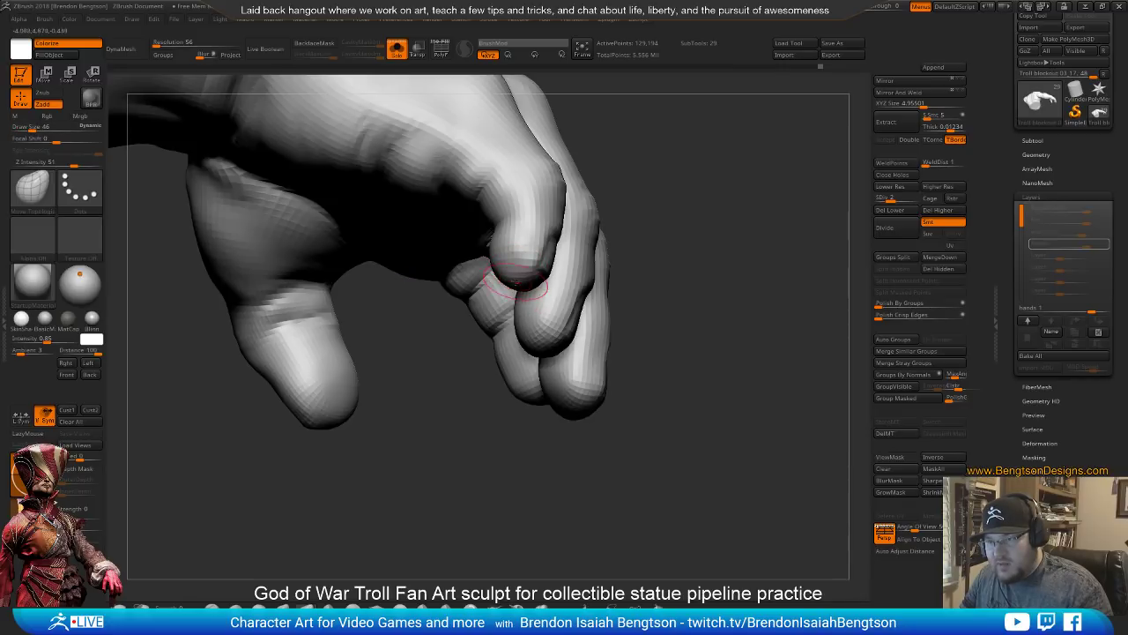
drag(470, 390, 507, 302)
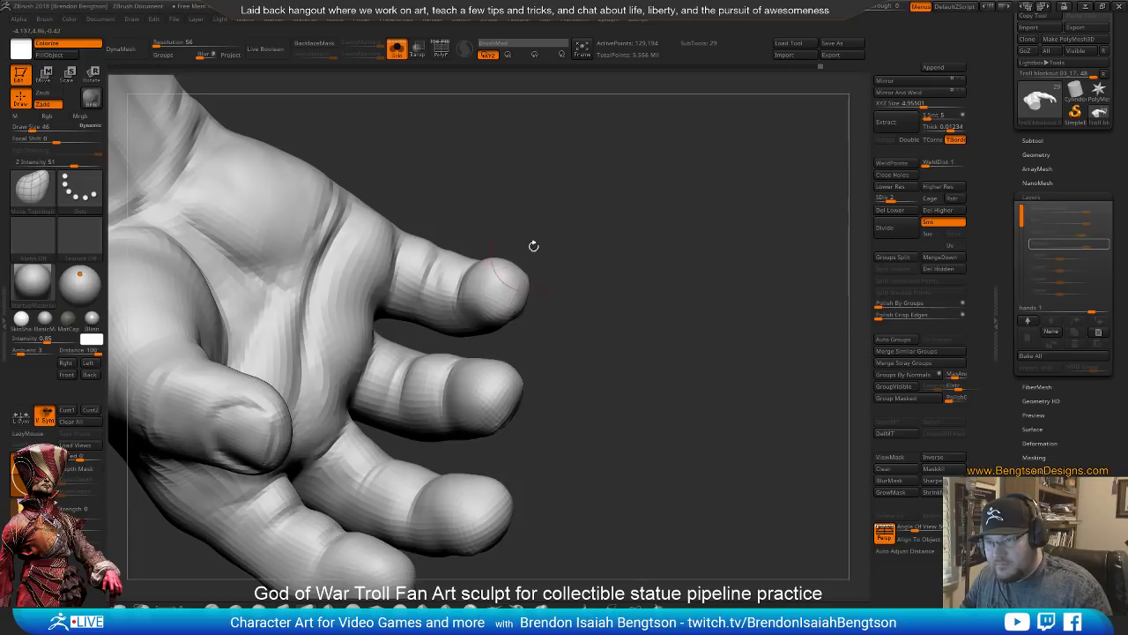
drag(533, 245, 556, 291)
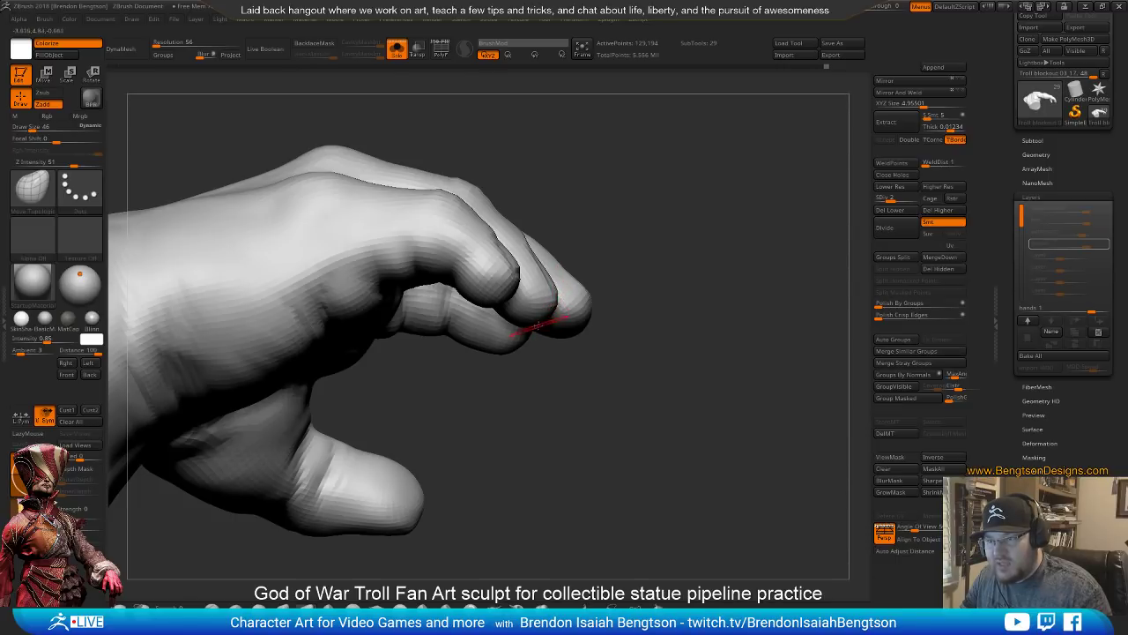
drag(537, 321, 608, 357)
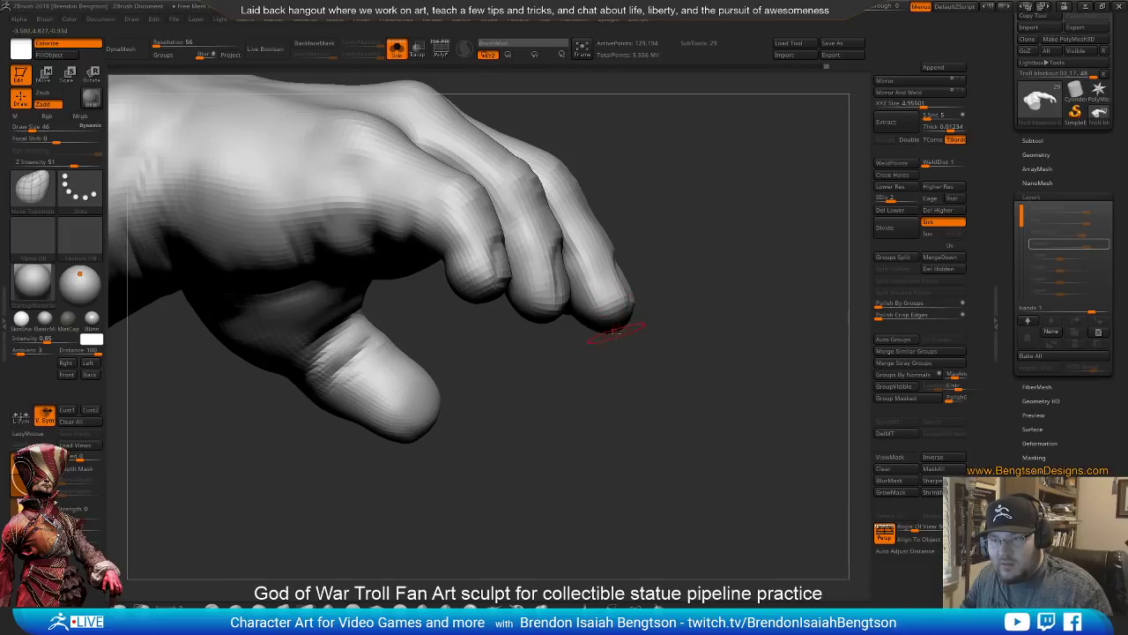
drag(624, 344, 611, 290)
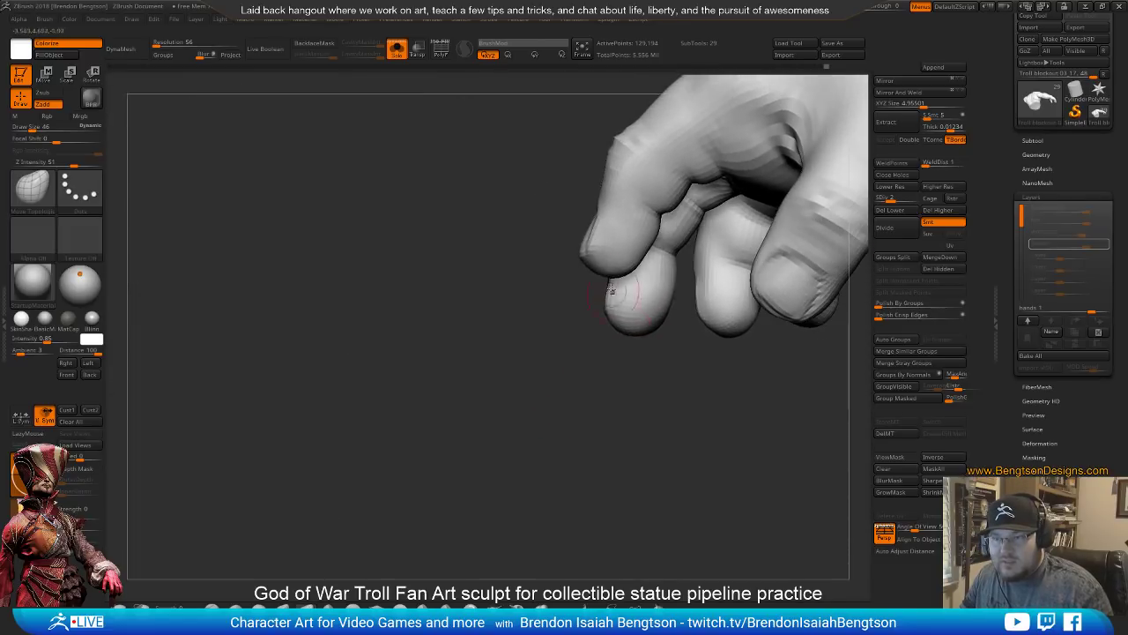
Reshape the index finger's tip around the nail with Move Topological, reducing the draw size from 73 to 32
key(space)
drag(582, 247, 584, 246)
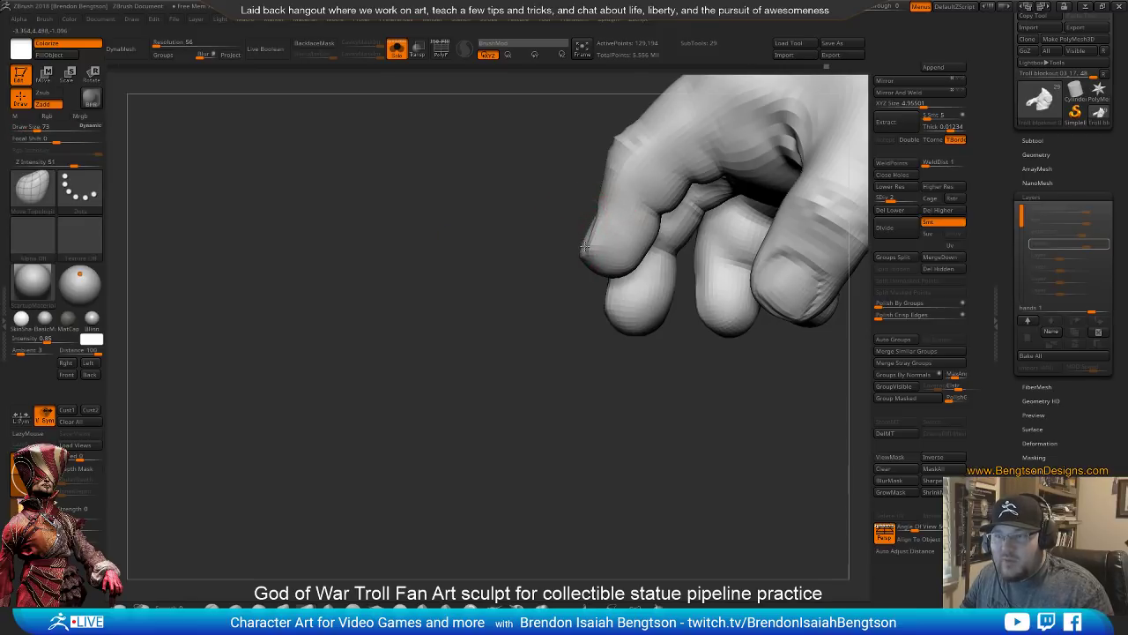
key(space)
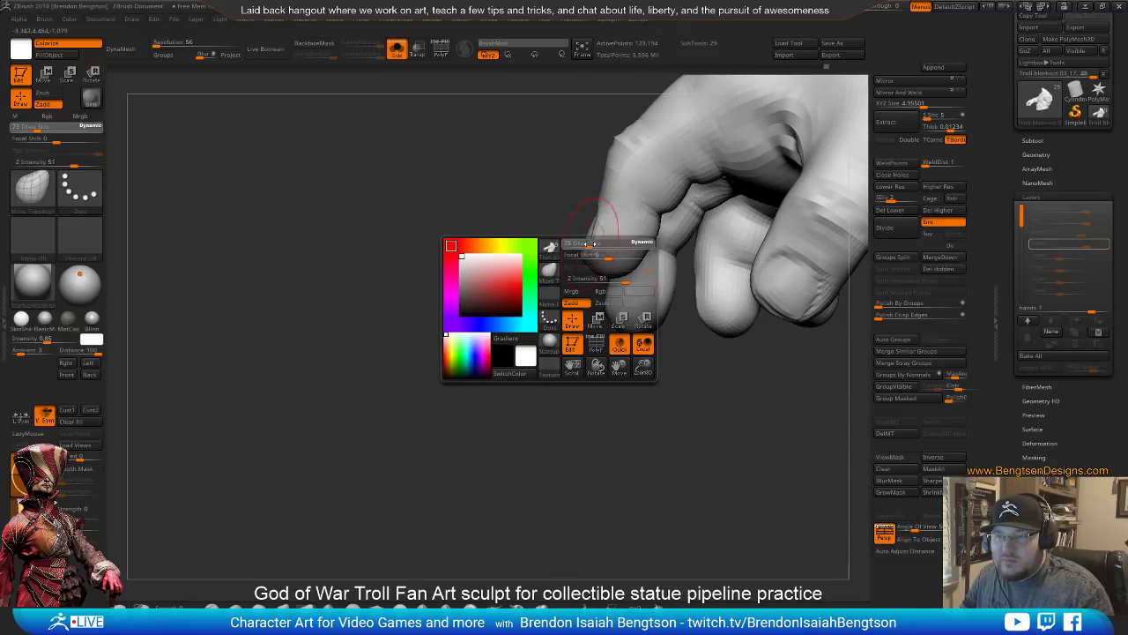
drag(581, 245, 575, 245)
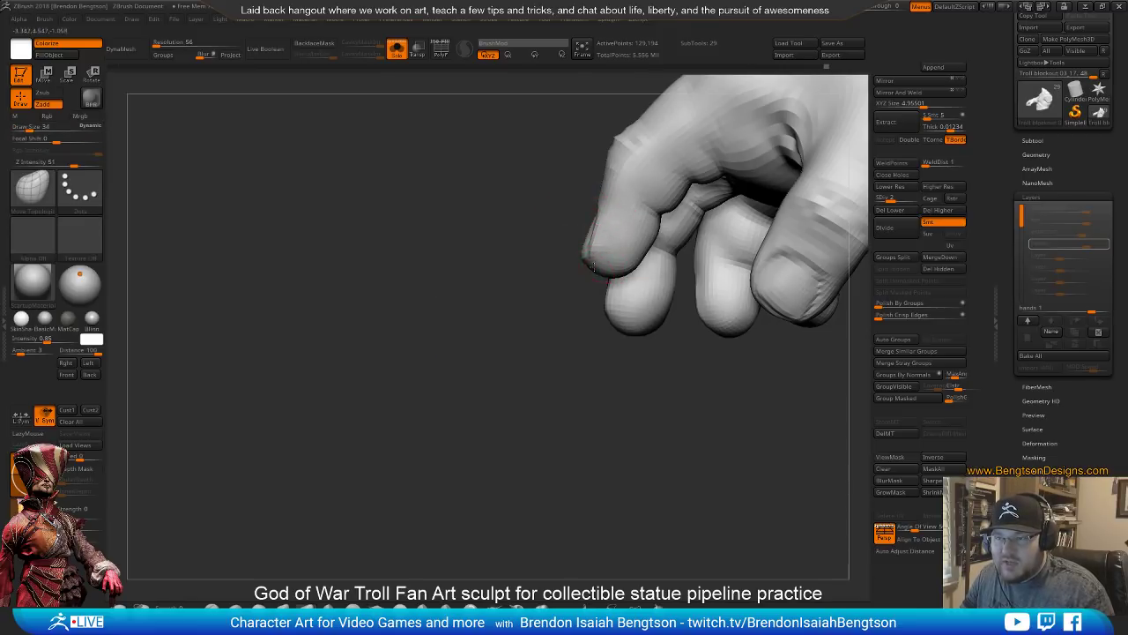
drag(564, 323, 620, 232)
key(space)
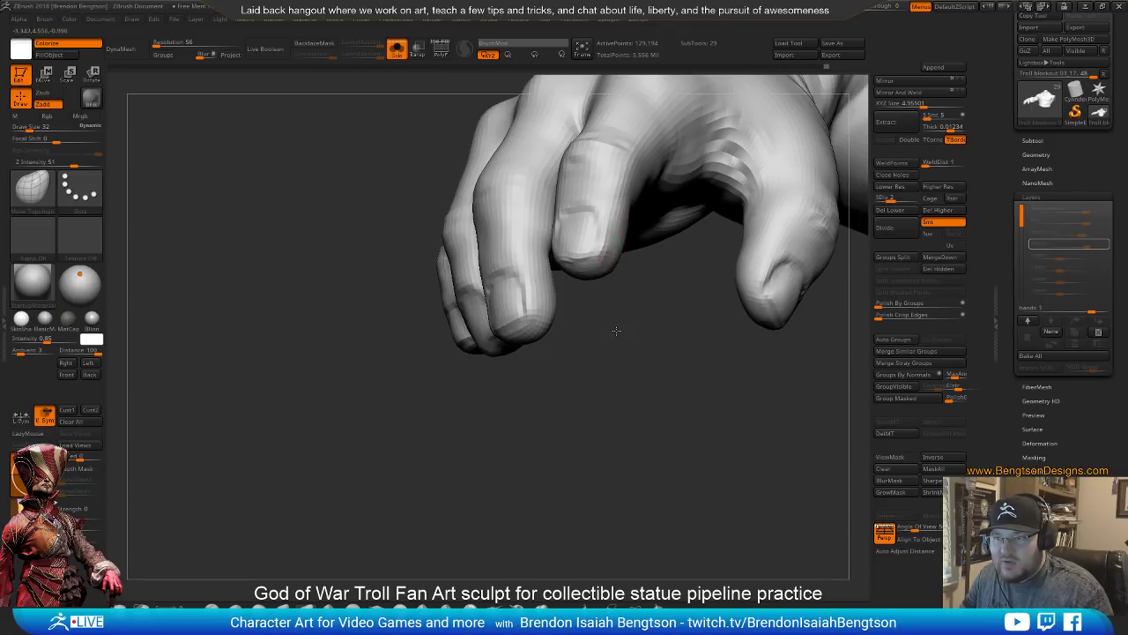
Restore subdivision level 4 and examine the hand's proportions from the back and the palm side
drag(616, 330, 565, 388)
drag(892, 197, 916, 197)
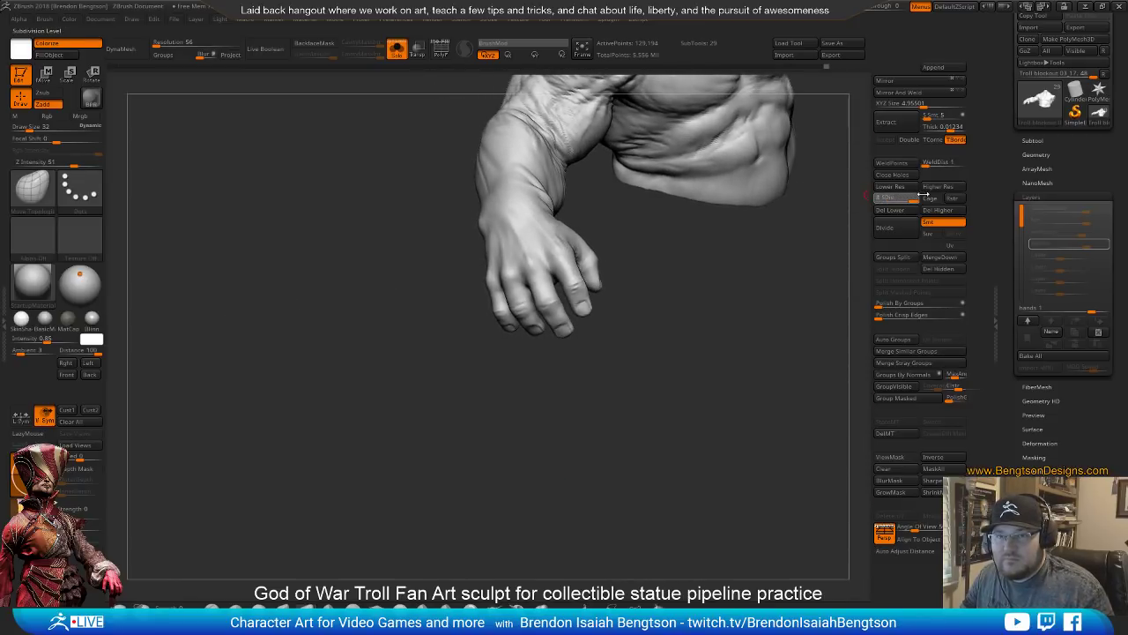
drag(651, 382, 639, 265)
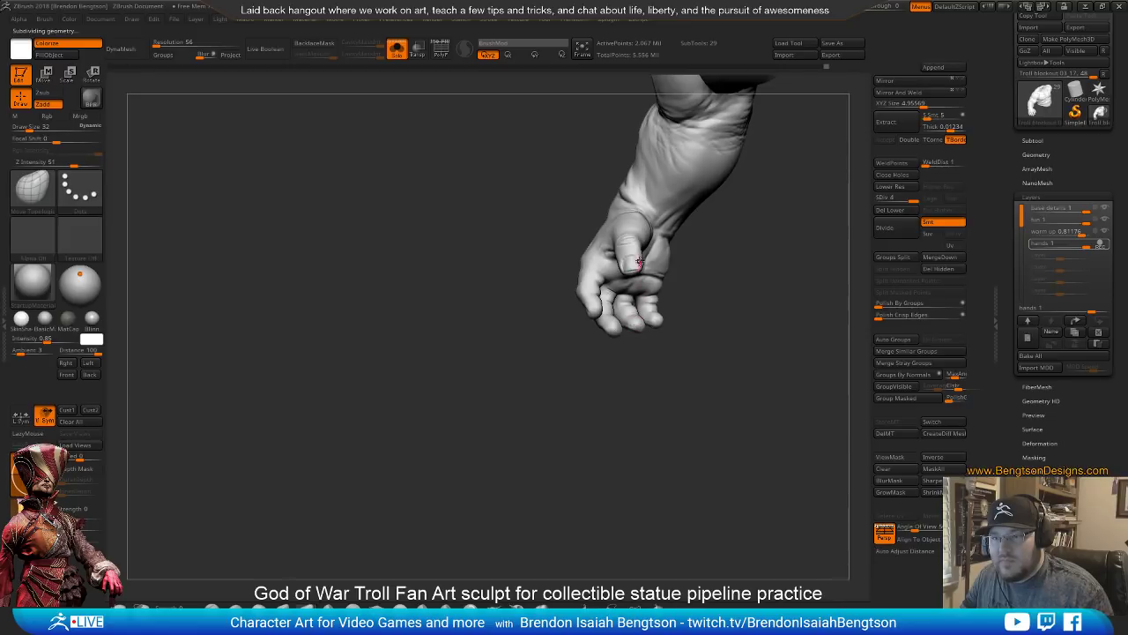
alt+drag(664, 350, 721, 598)
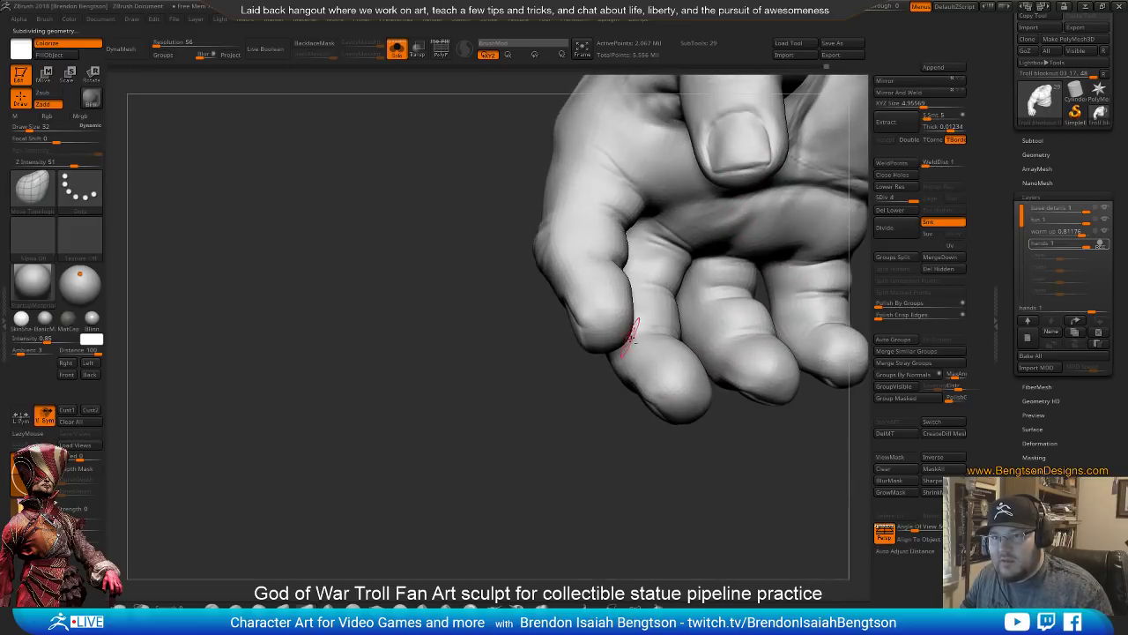
Reshape the tip of the thumb with Move Topological at draw size 52 on subdivision level 3
drag(905, 197, 873, 198)
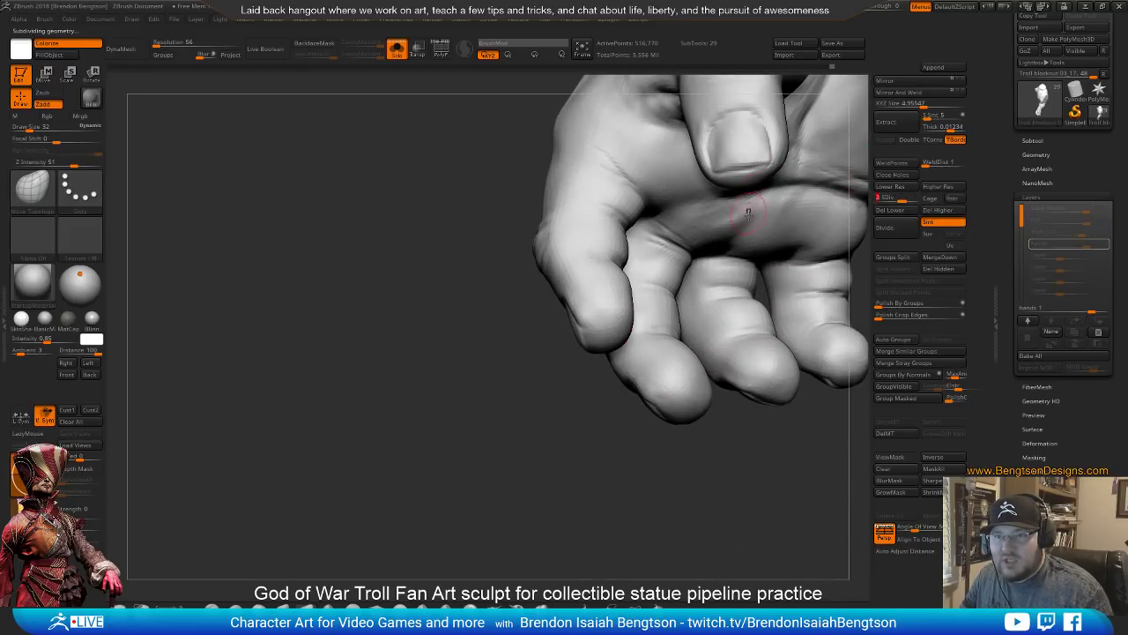
alt+right_drag(756, 185, 687, 269)
right_drag(660, 330, 640, 122)
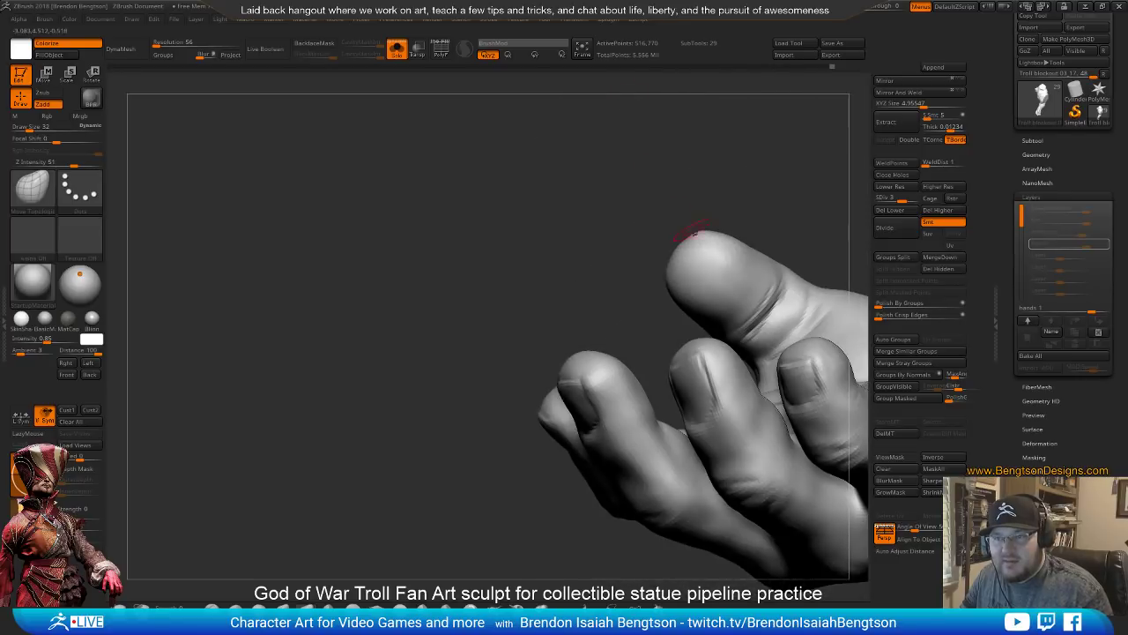
right_drag(714, 202, 703, 217)
shift+drag(702, 258, 677, 268)
mouse_move(702, 206)
right_down()
mouse_move(715, 197)
mouse_move(721, 210)
right_up()
key(space)
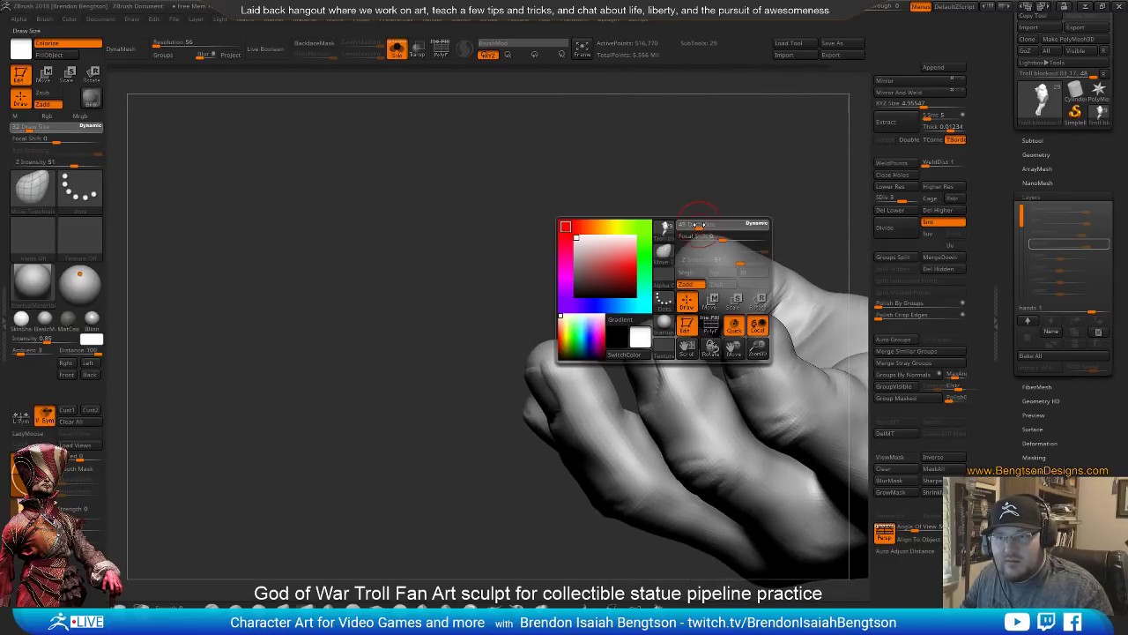
drag(696, 225, 695, 246)
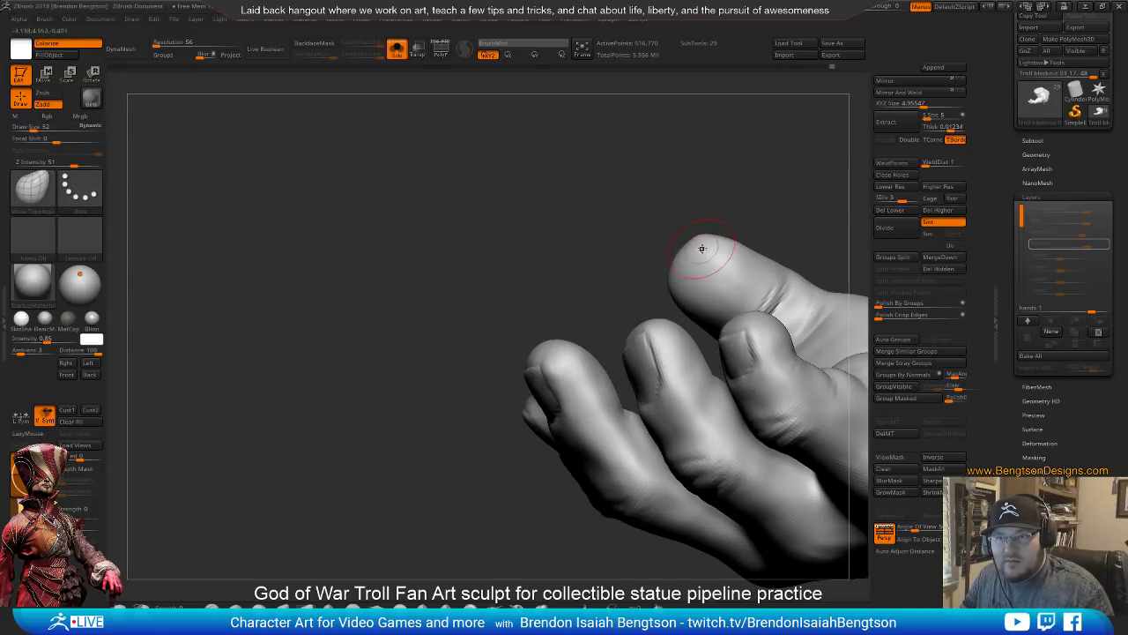
right_drag(711, 198, 705, 247)
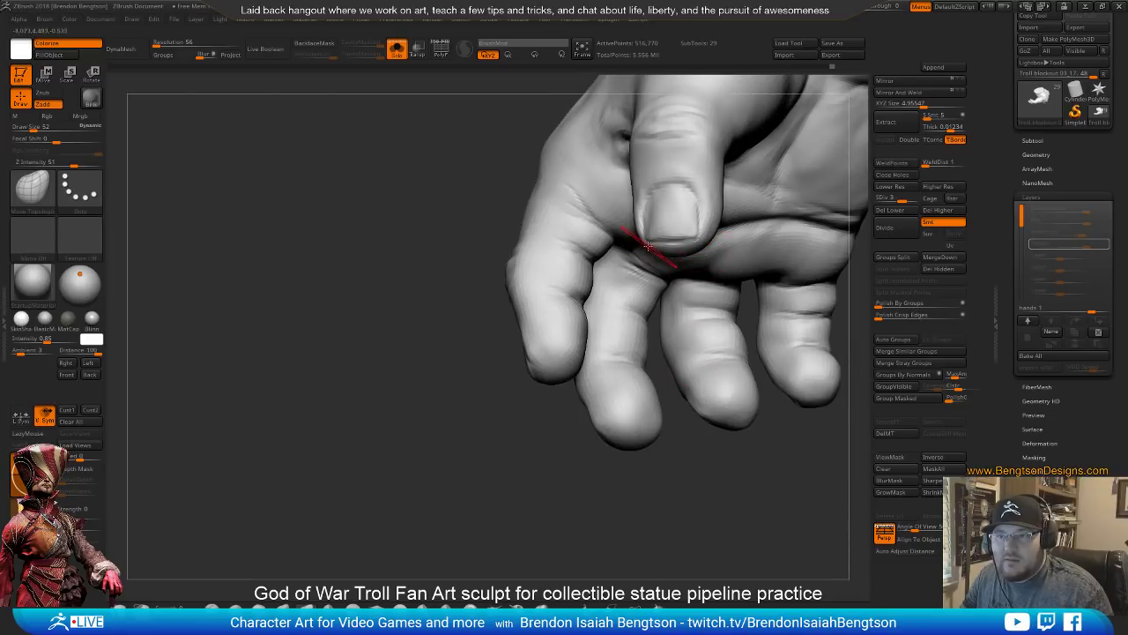
Refine the tip of the thumb below its nail with Move Topological, reducing the draw size from 52 to 37
right_drag(664, 493, 653, 310)
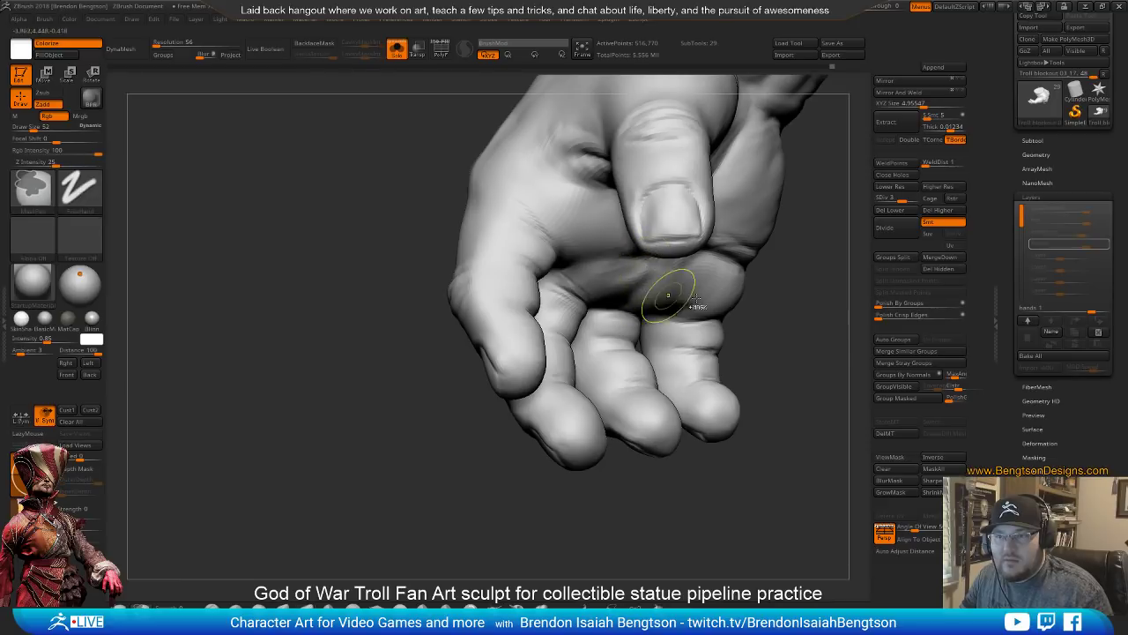
mouse_move(668, 277)
right_down()
mouse_move(730, 290)
mouse_move(708, 245)
right_up()
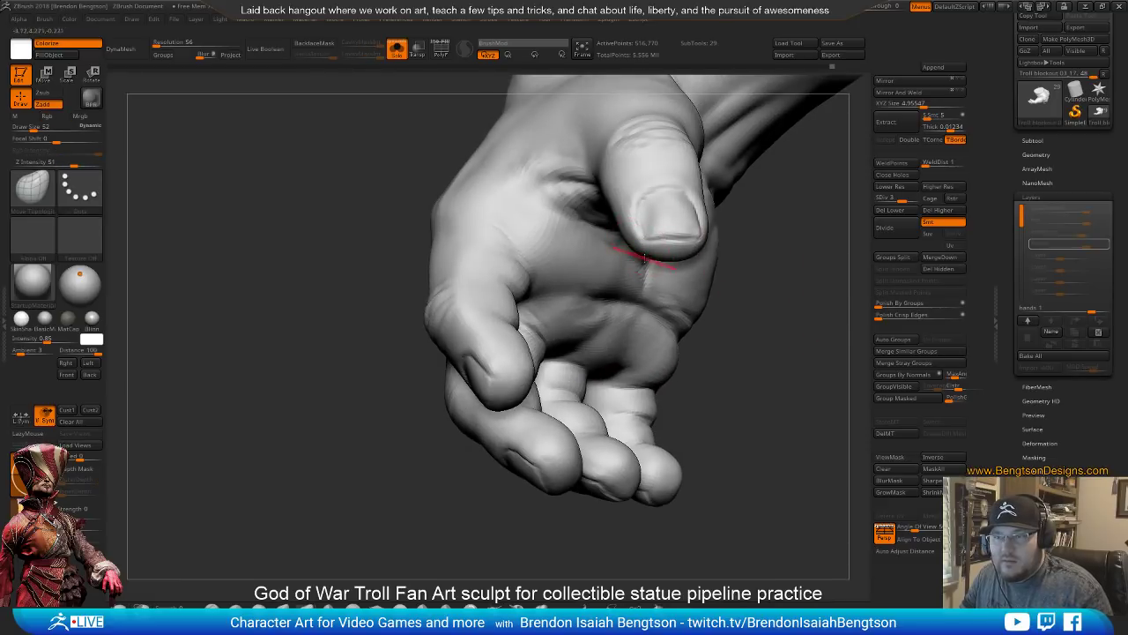
key(space)
drag(649, 258, 644, 260)
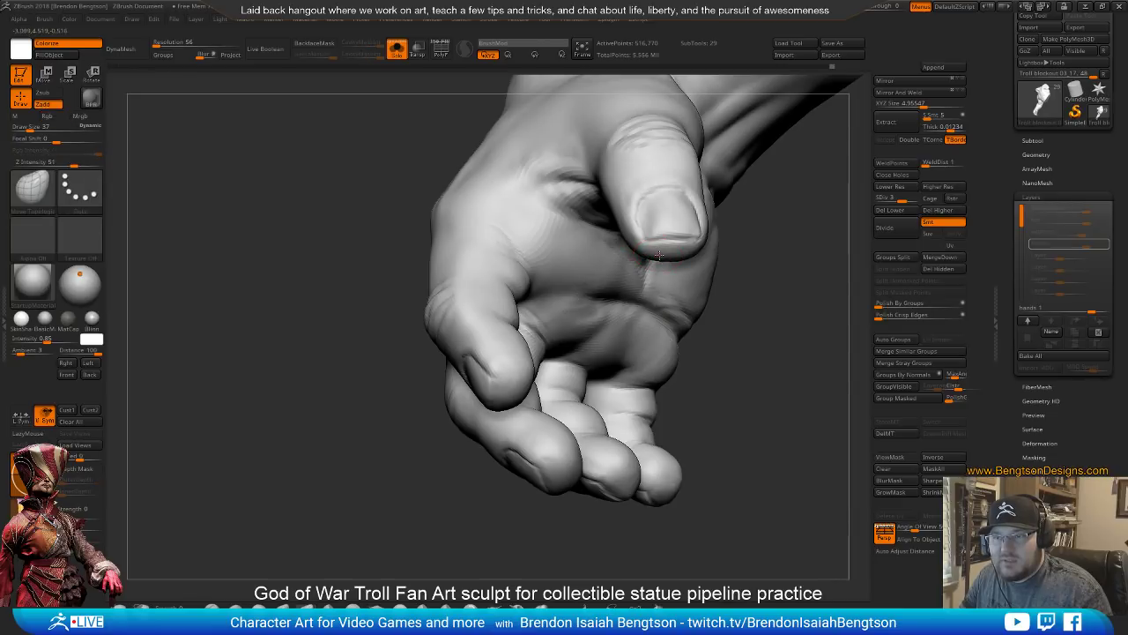
right_drag(766, 331, 599, 248)
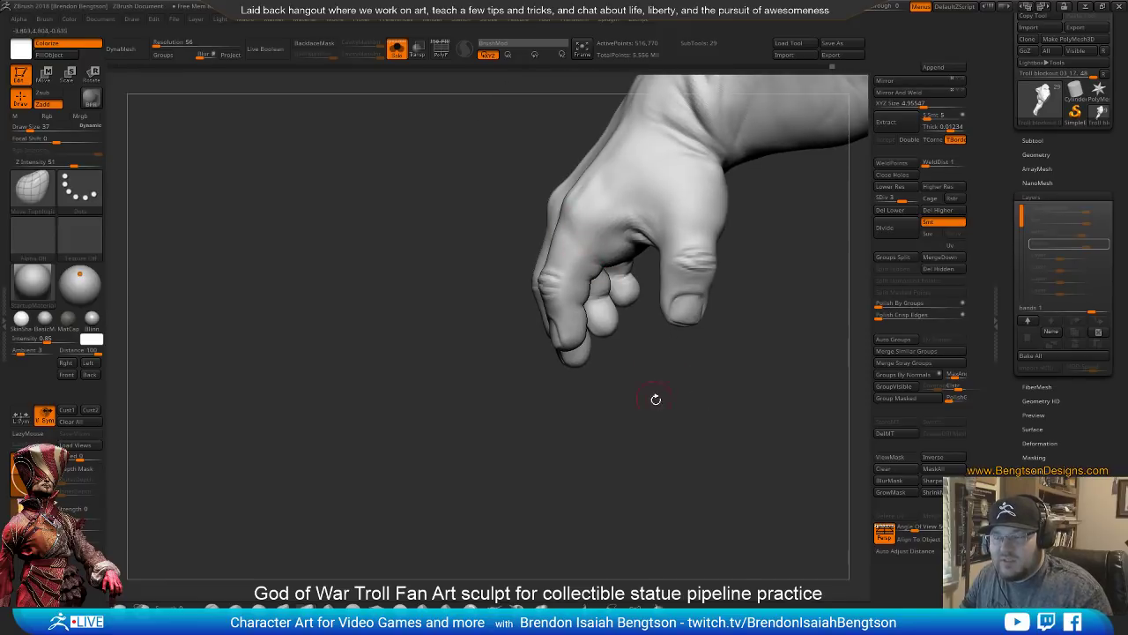
Hide the index finger with a lasso selection to expose the middle finger behind it
right_drag(655, 399, 579, 250)
right_drag(621, 326, 658, 386)
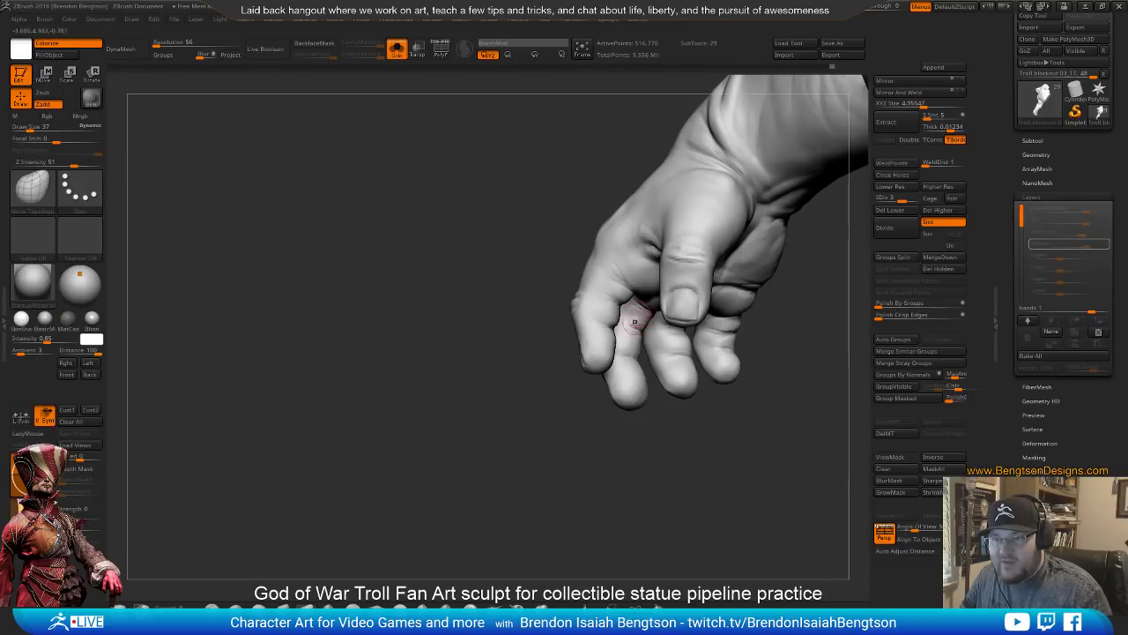
alt+drag(650, 450, 611, 351)
mouse_move(550, 328)
mouse_down()
mouse_move(622, 410)
mouse_move(625, 363)
mouse_move(609, 322)
mouse_move(624, 234)
mouse_move(585, 188)
mouse_move(571, 227)
mouse_up()
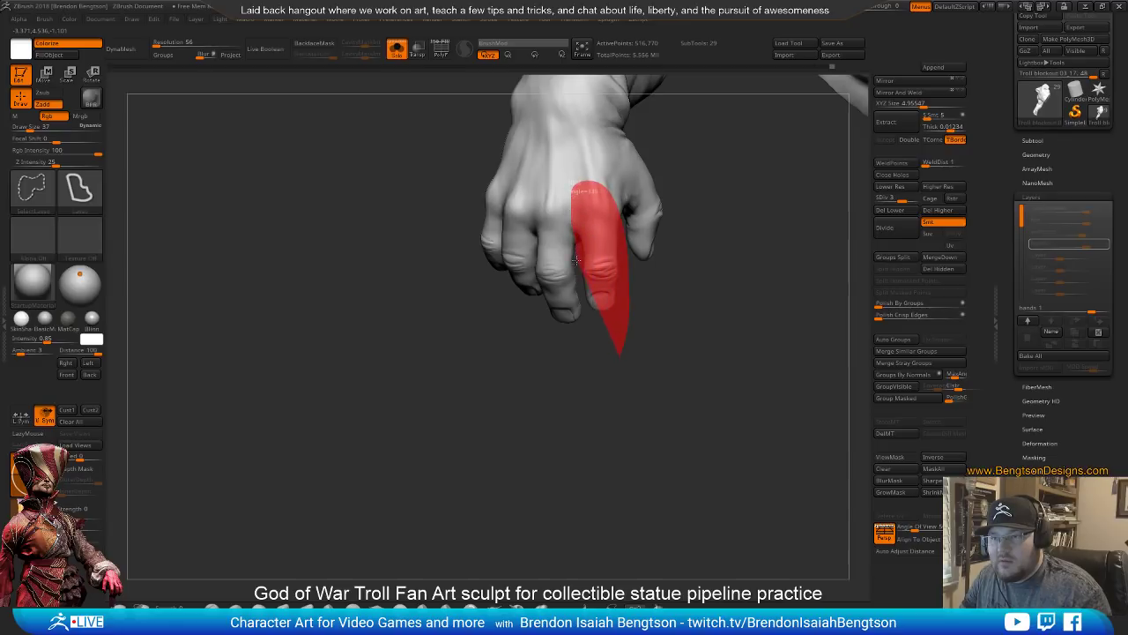
mouse_move(586, 309)
ctrl+alt+shift+mouse_down()
mouse_move(621, 384)
mouse_move(582, 389)
mouse_move(568, 352)
mouse_move(591, 385)
ctrl+alt+shift+mouse_up()
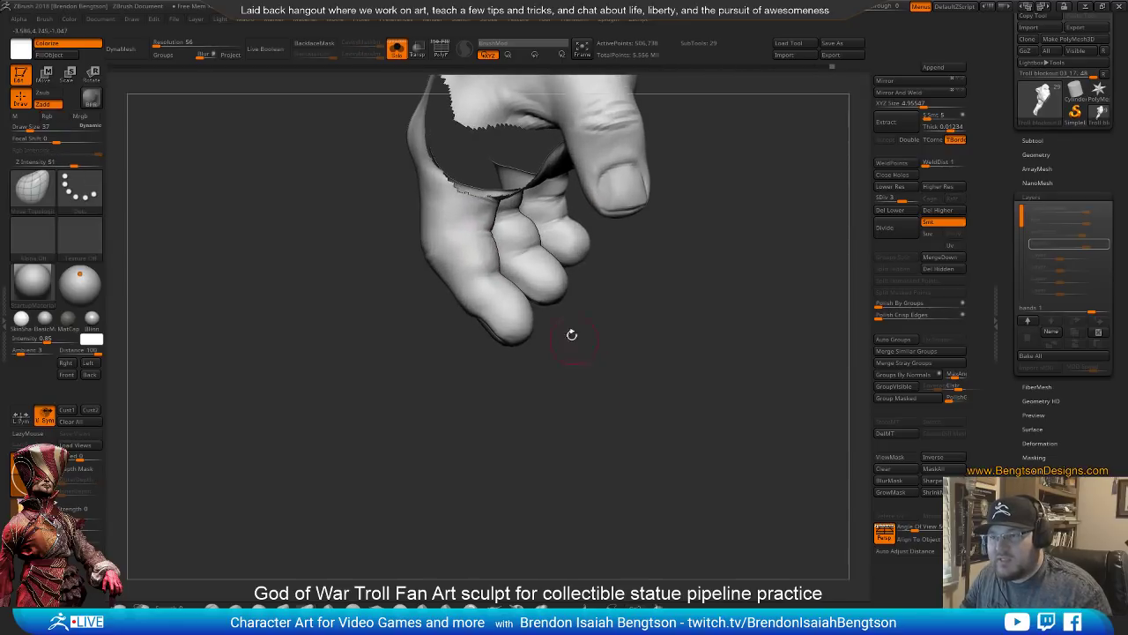
Reshape the exposed middle and ring fingers with Move Topological at draw size 125, and restore the hidden index finger
key(space)
drag(486, 264, 514, 264)
mouse_move(621, 366)
alt+mouse_down()
mouse_move(644, 398)
mouse_move(677, 399)
alt+mouse_up()
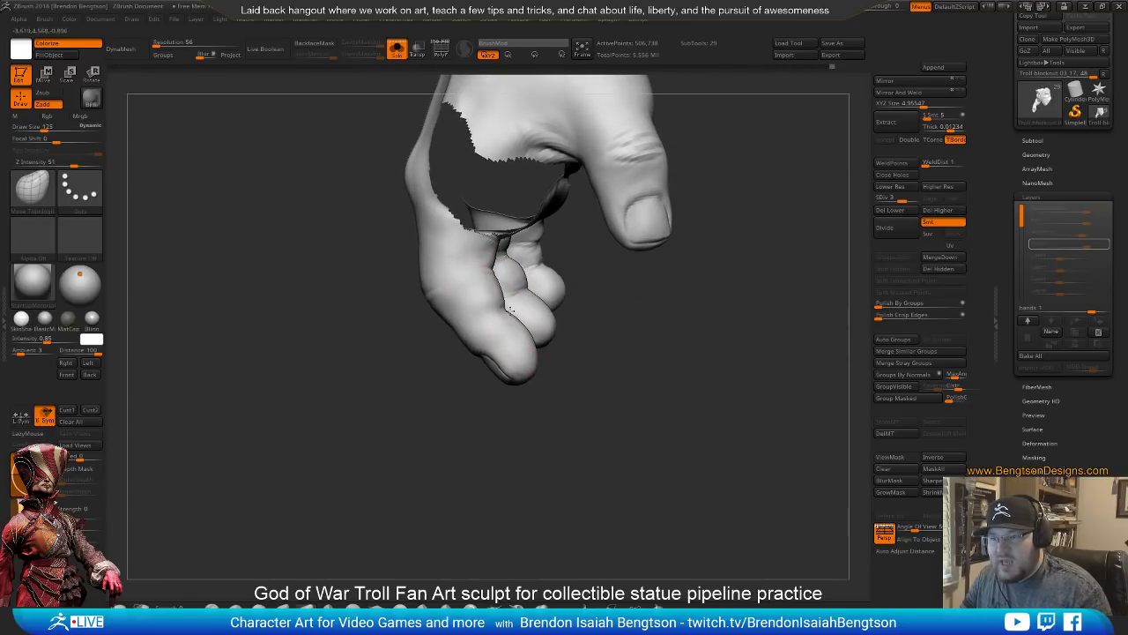
drag(549, 407, 544, 321)
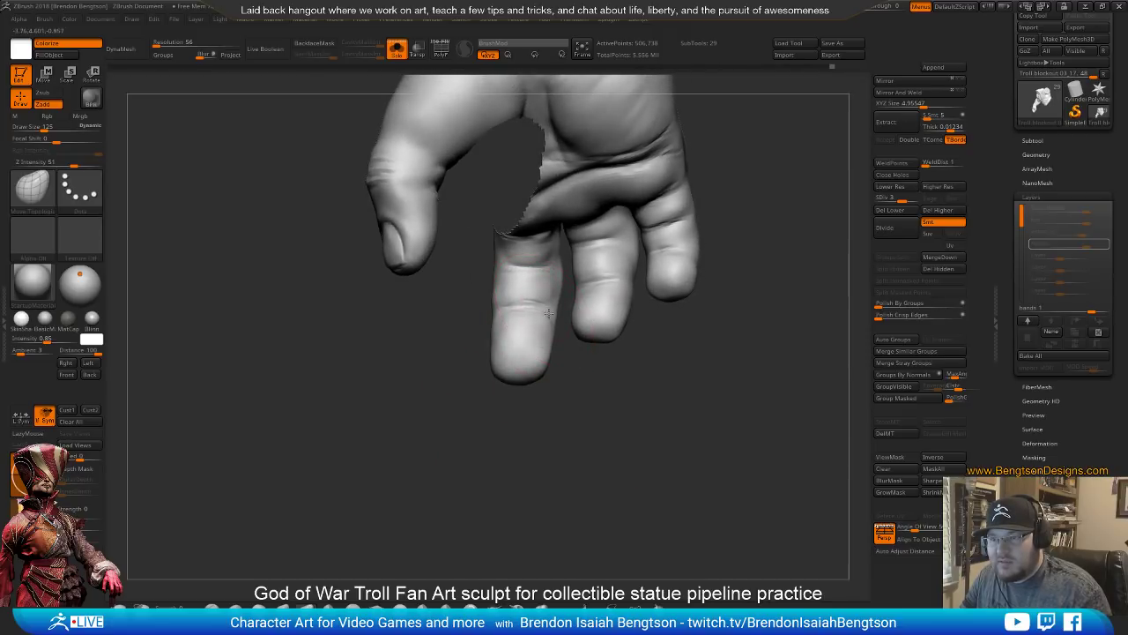
drag(577, 401, 593, 336)
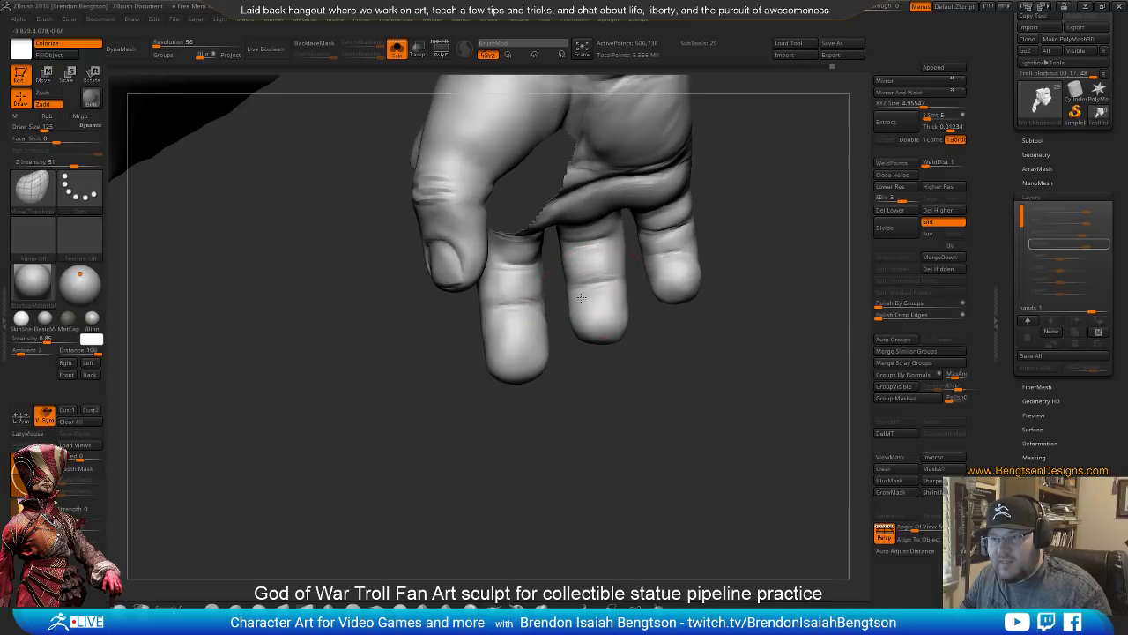
mouse_move(625, 391)
mouse_down()
mouse_move(496, 399)
mouse_move(529, 427)
mouse_move(550, 414)
mouse_move(444, 455)
mouse_move(465, 476)
mouse_move(595, 484)
mouse_move(524, 410)
mouse_move(556, 432)
mouse_move(527, 383)
mouse_move(542, 388)
mouse_move(476, 453)
mouse_move(555, 414)
mouse_move(540, 407)
mouse_up()
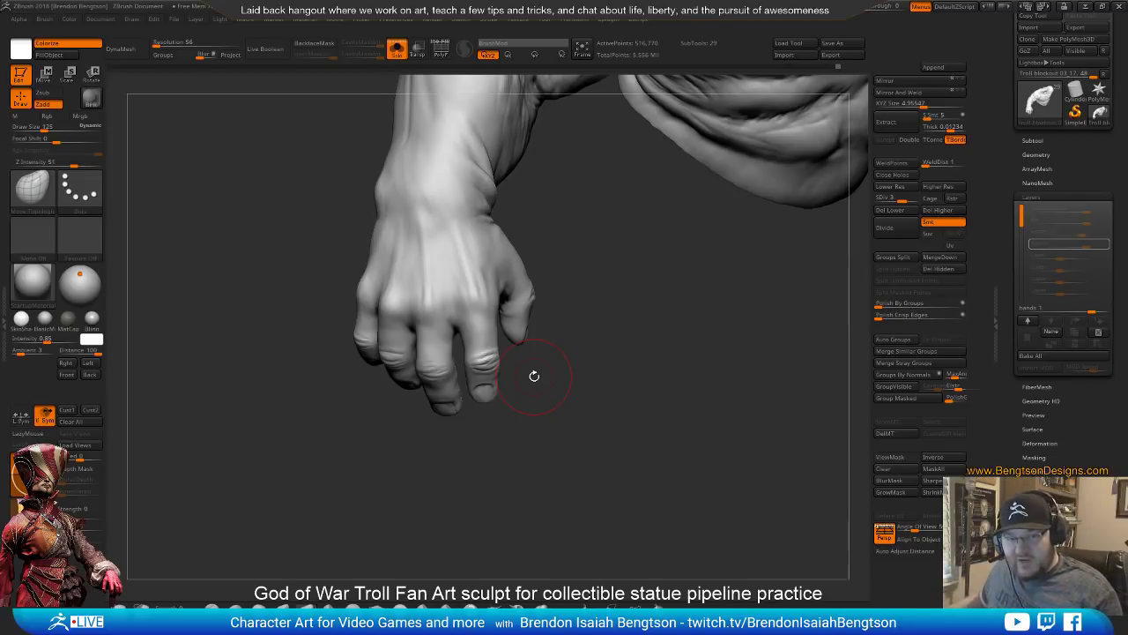
Examine the hand's proportions against the arm and torso, and turn off Solo to check it on the full statue
drag(611, 362, 645, 318)
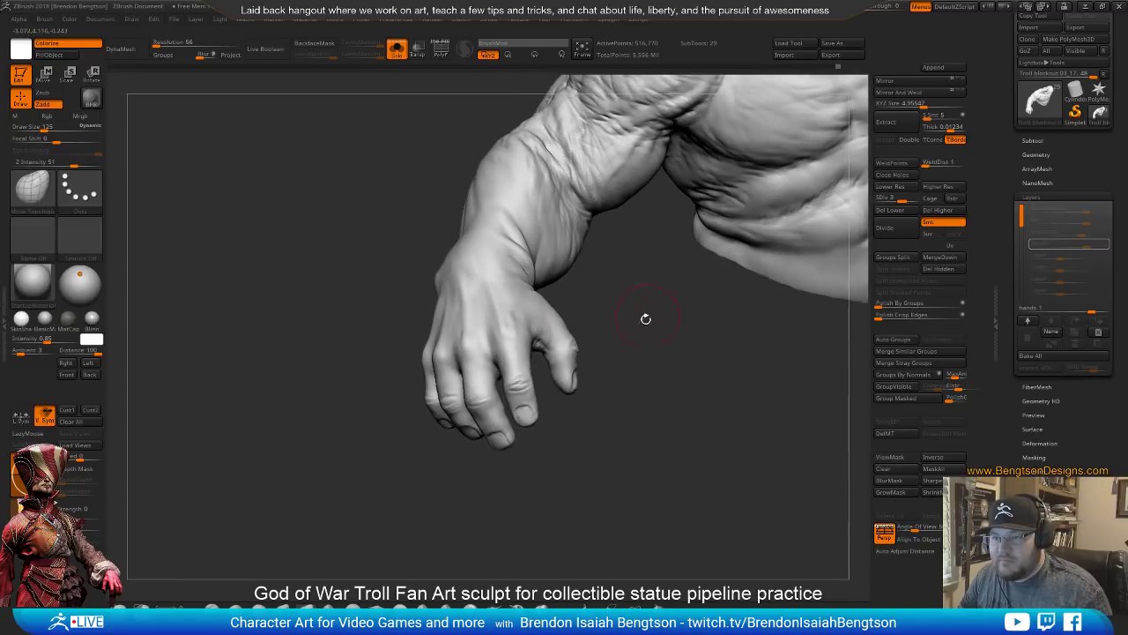
alt+drag(622, 354, 597, 384)
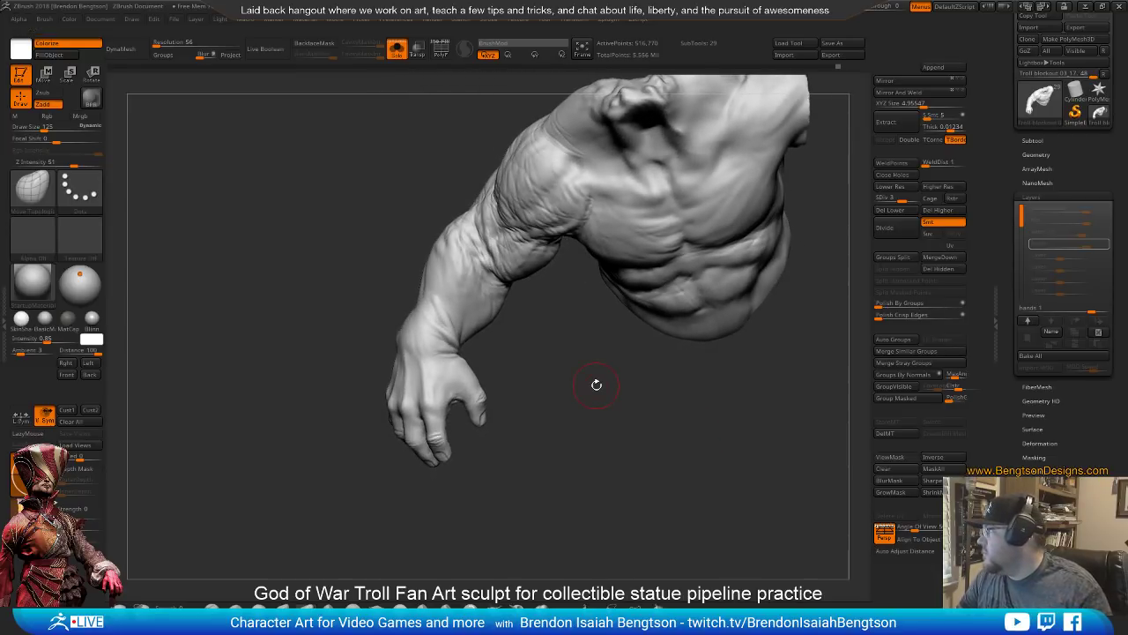
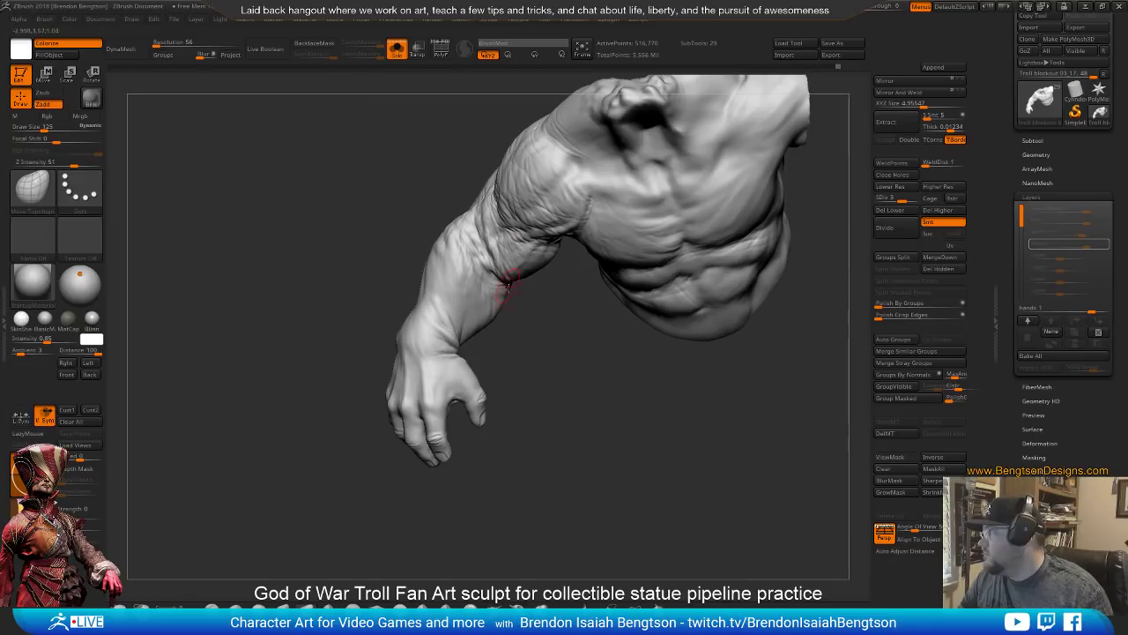
mouse_move(590, 334)
mouse_down()
mouse_move(582, 474)
mouse_move(552, 333)
mouse_up()
key(shift+ctrl+s)
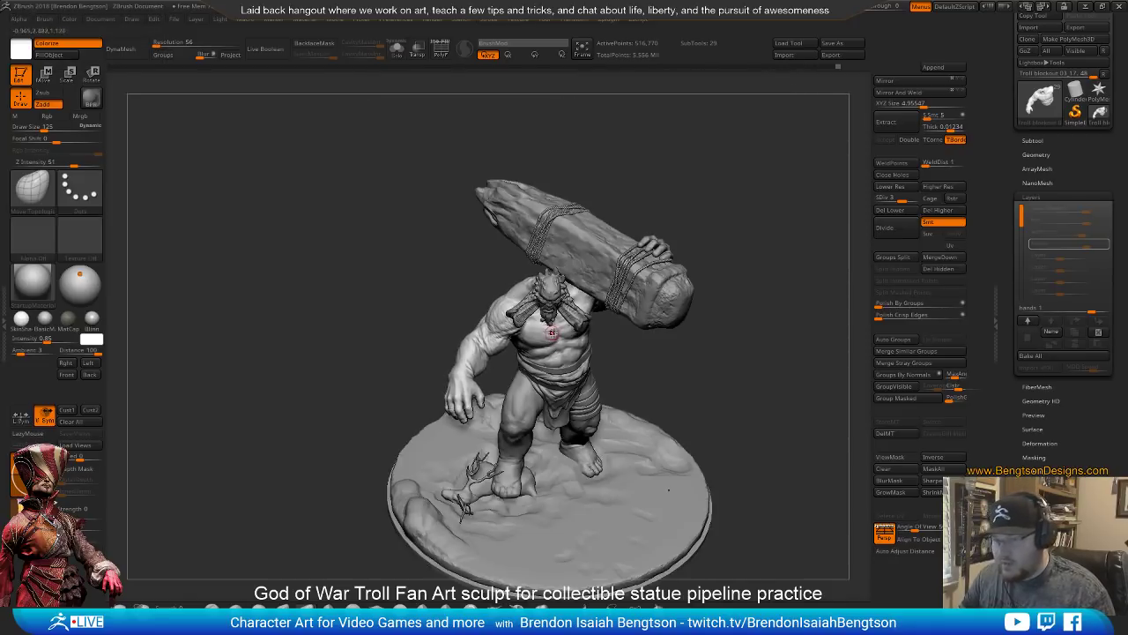
mouse_move(734, 342)
shift+mouse_down()
mouse_move(738, 433)
mouse_move(692, 390)
mouse_move(781, 404)
mouse_move(712, 345)
mouse_move(731, 350)
mouse_move(762, 459)
mouse_move(737, 408)
mouse_move(773, 327)
mouse_move(738, 371)
mouse_move(758, 415)
mouse_move(800, 361)
mouse_move(772, 392)
mouse_move(714, 396)
mouse_move(712, 372)
shift+mouse_up()
Raise the body to subdivision level 4 and add a new sculpting layer named "hands alt"
key(d)
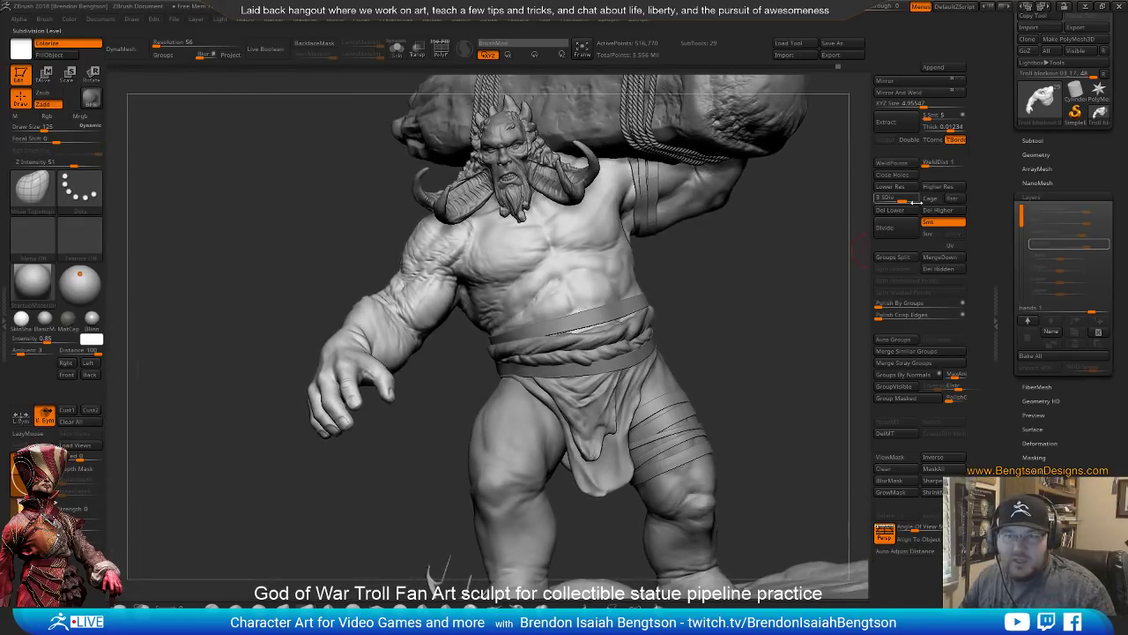
drag(776, 326, 817, 325)
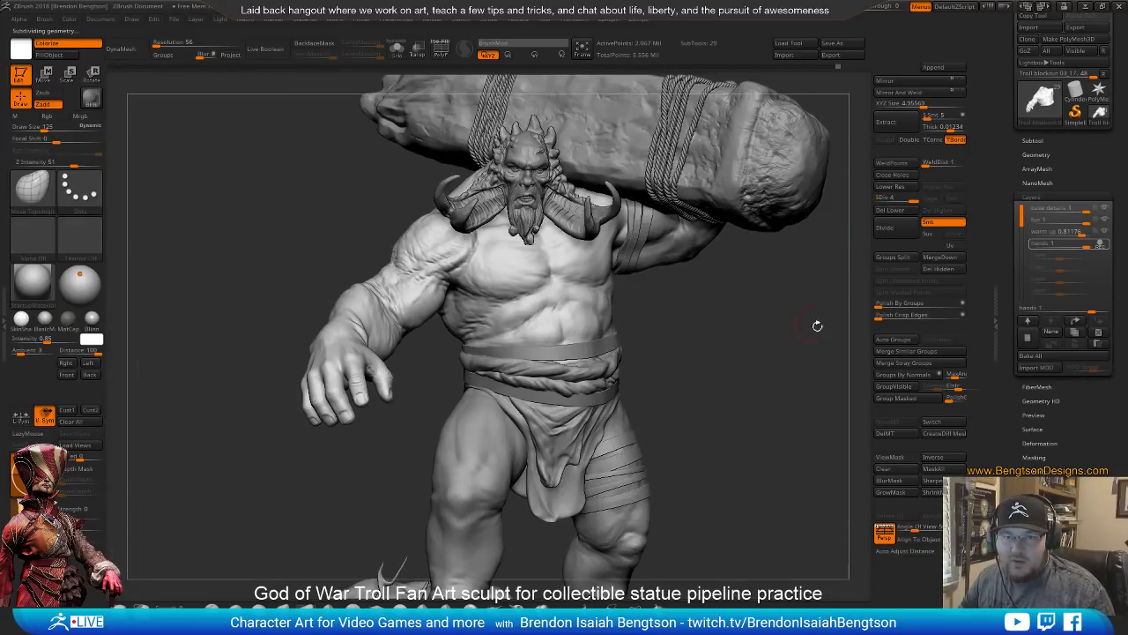
click(1051, 337)
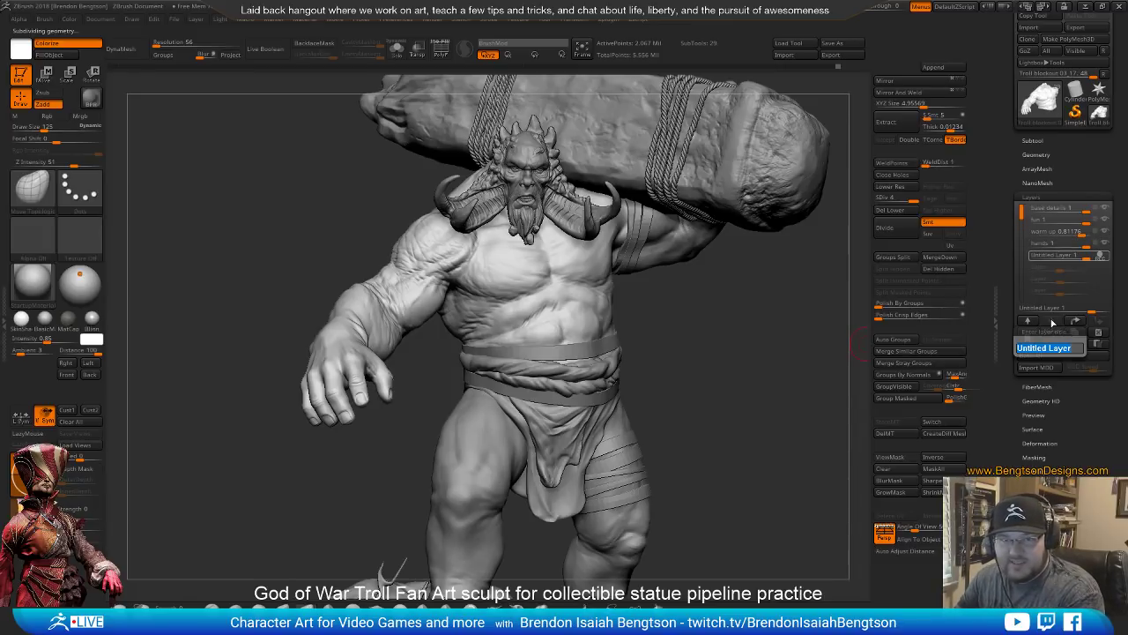
text(hands al)
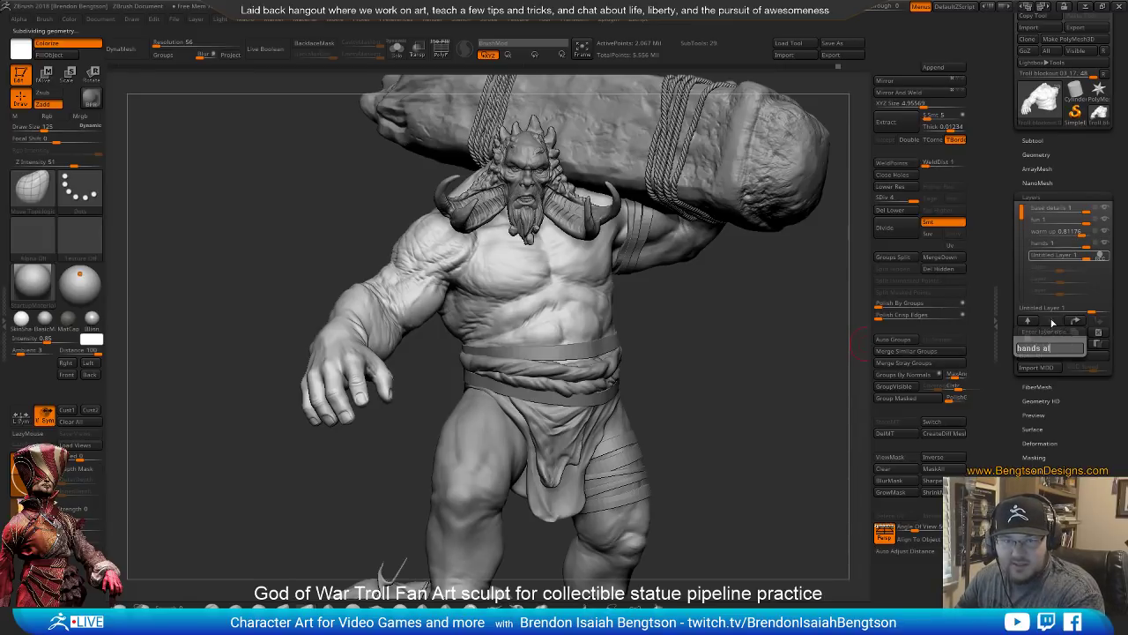
text(t)
key(Return)
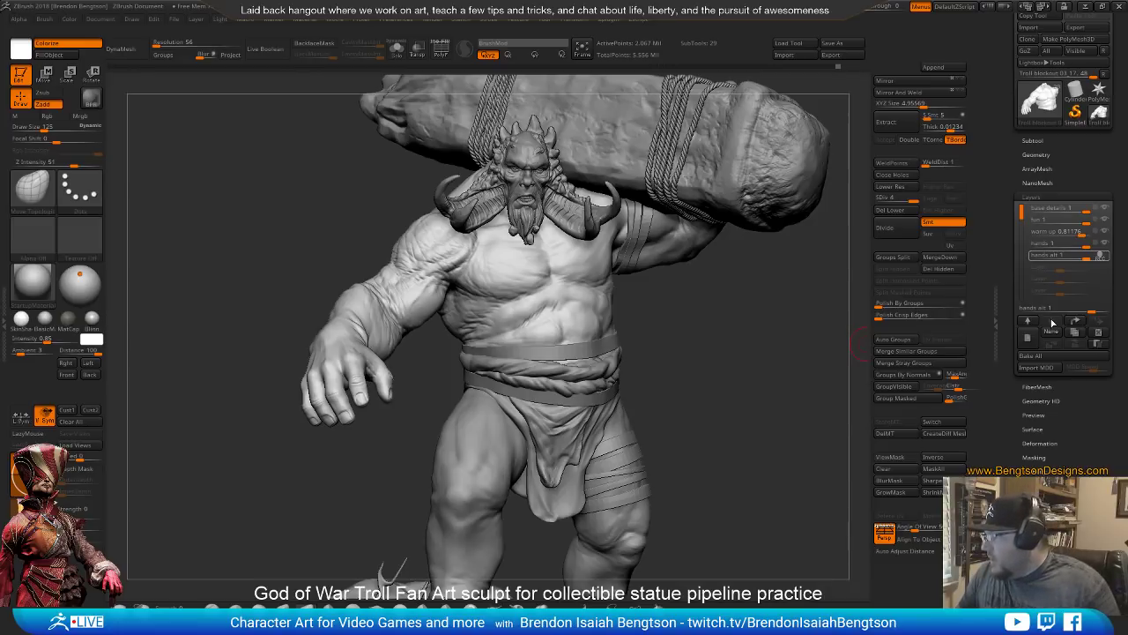
Reshape the outer contour of the lowered hand's thumb with Move Topological at draw size 88
mouse_move(428, 386)
alt+mouse_down()
mouse_move(434, 411)
mouse_move(425, 408)
alt+mouse_up()
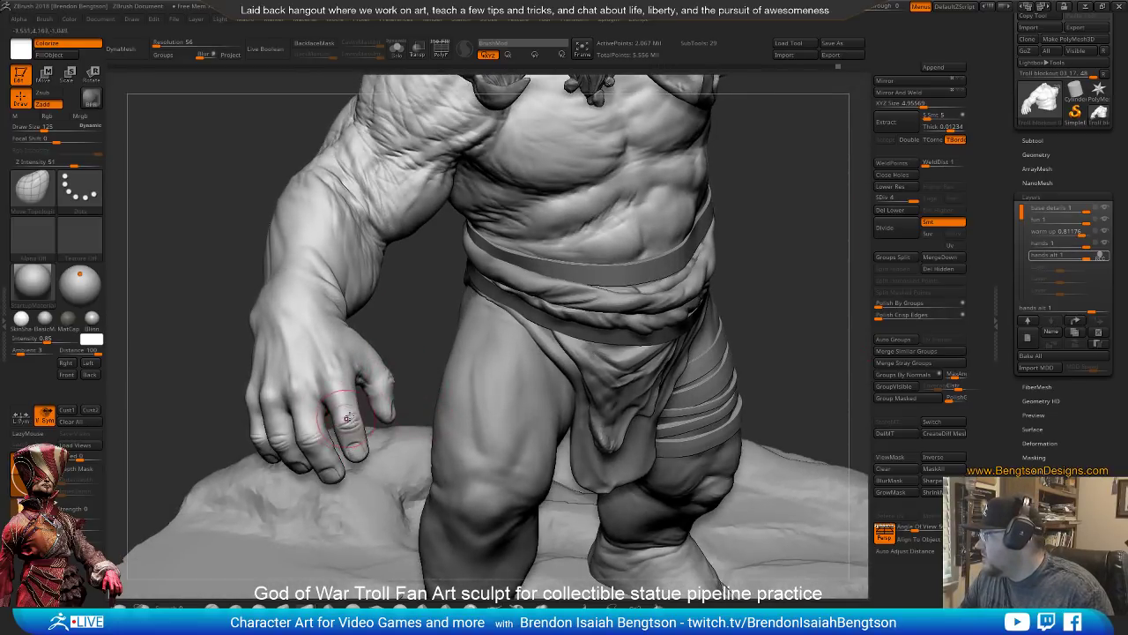
drag(349, 416, 389, 479)
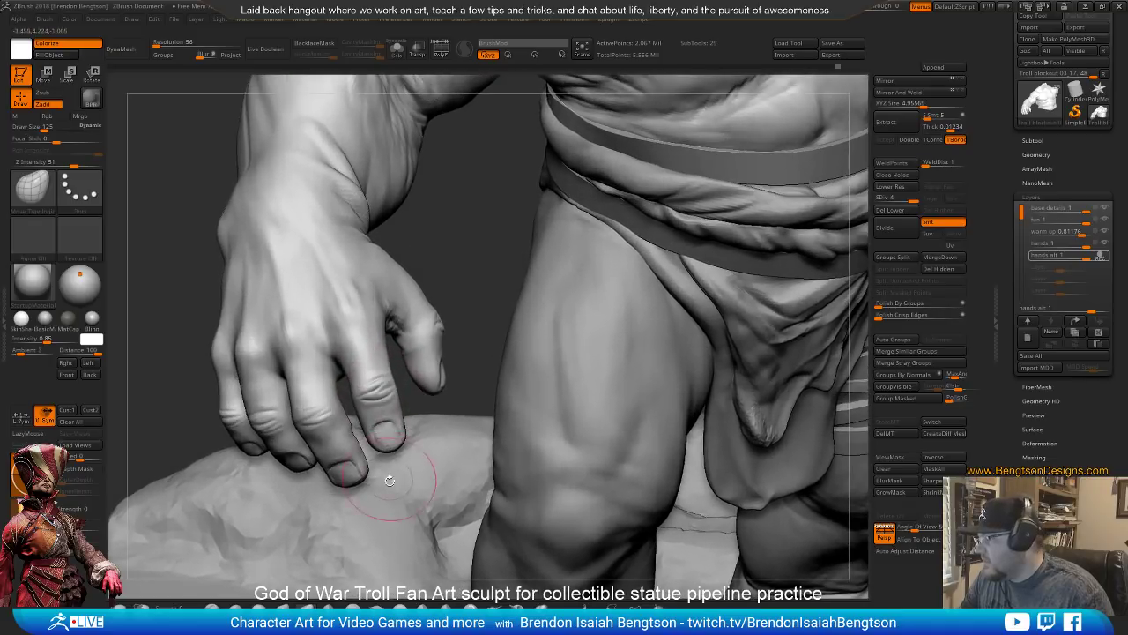
key(space)
drag(416, 420, 411, 420)
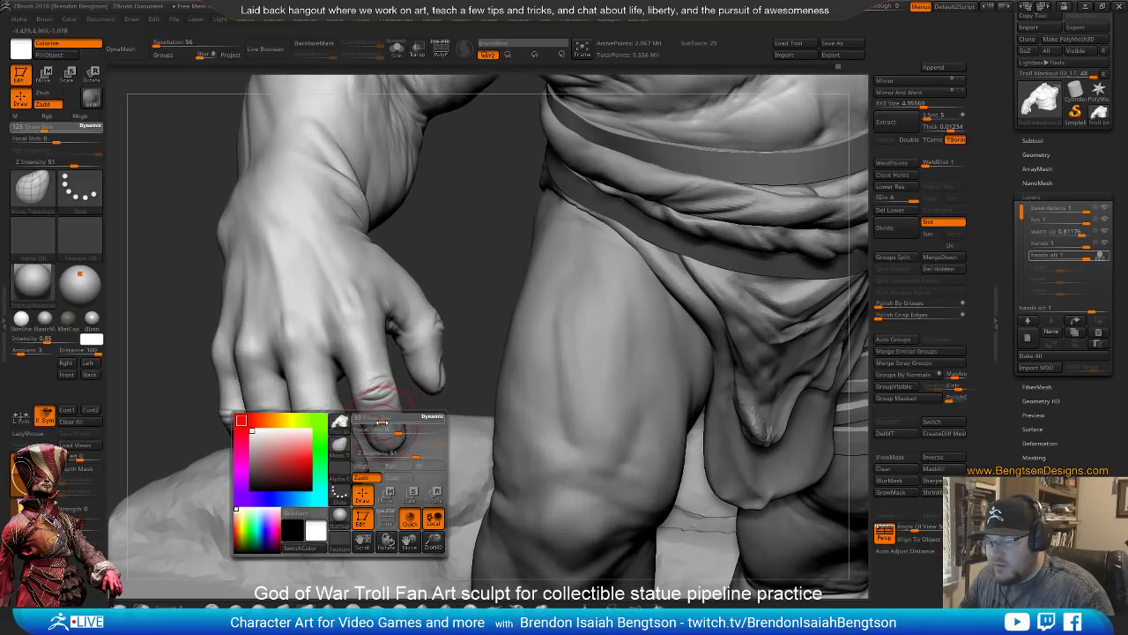
mouse_move(442, 281)
mouse_down()
mouse_move(457, 254)
mouse_move(467, 297)
mouse_move(503, 319)
mouse_up()
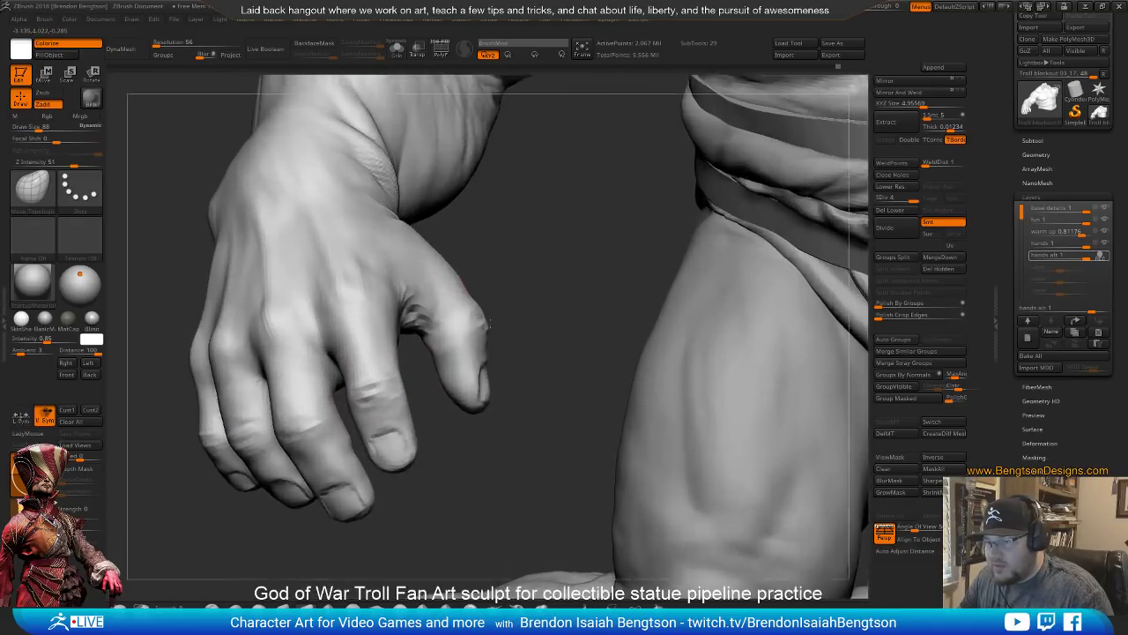
Reshape the thumb's tip around the nail with Move Topological at draw size 43 on subdivision level 3
mouse_move(581, 308)
mouse_down()
mouse_move(488, 331)
mouse_move(547, 369)
mouse_up()
key(space)
key(shift+d)
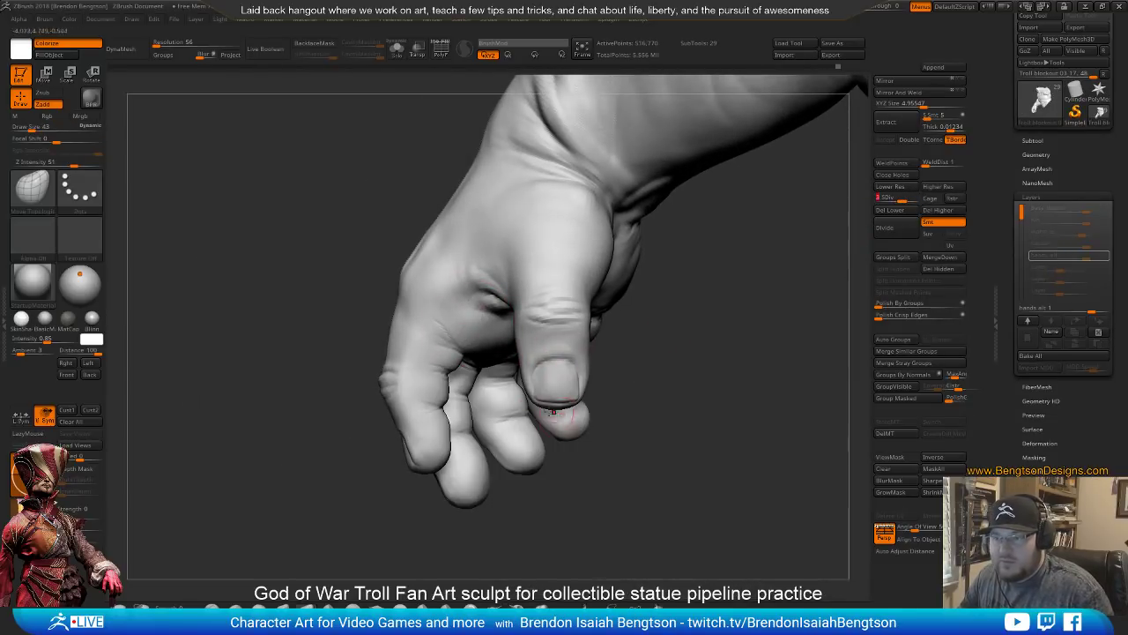
mouse_move(554, 411)
right_down()
mouse_move(573, 388)
mouse_move(540, 407)
right_up()
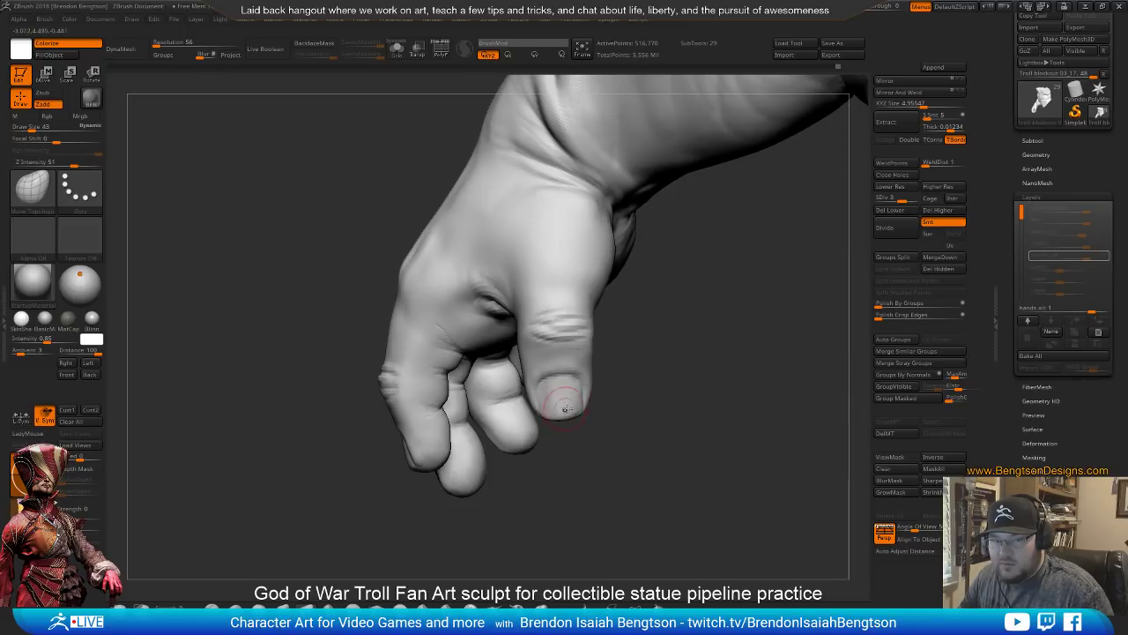
mouse_move(670, 448)
right_down()
mouse_move(668, 375)
mouse_move(668, 402)
mouse_move(634, 295)
mouse_move(609, 340)
mouse_move(656, 399)
mouse_move(623, 386)
mouse_move(549, 403)
mouse_move(566, 415)
right_up()
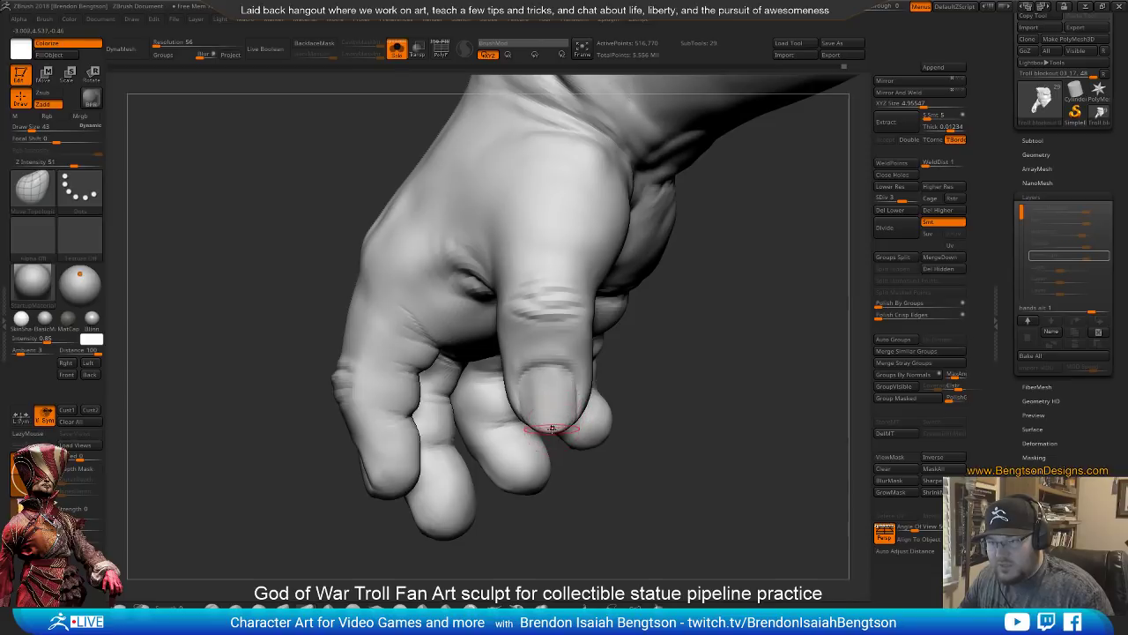
Refine the index finger's tip and nail outline with Move Topological at draw size 40
mouse_move(550, 429)
right_down()
mouse_move(584, 466)
mouse_move(629, 476)
mouse_move(596, 483)
mouse_move(640, 470)
mouse_move(617, 494)
mouse_move(604, 408)
mouse_move(509, 446)
mouse_move(485, 405)
right_up()
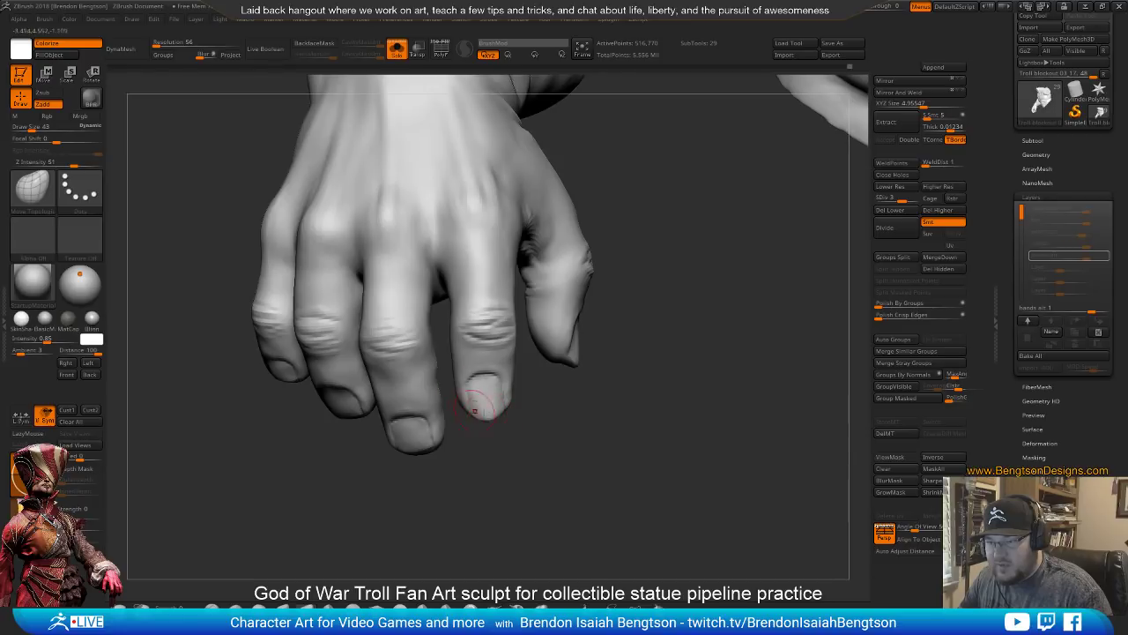
key(space)
drag(470, 408, 466, 411)
key(space)
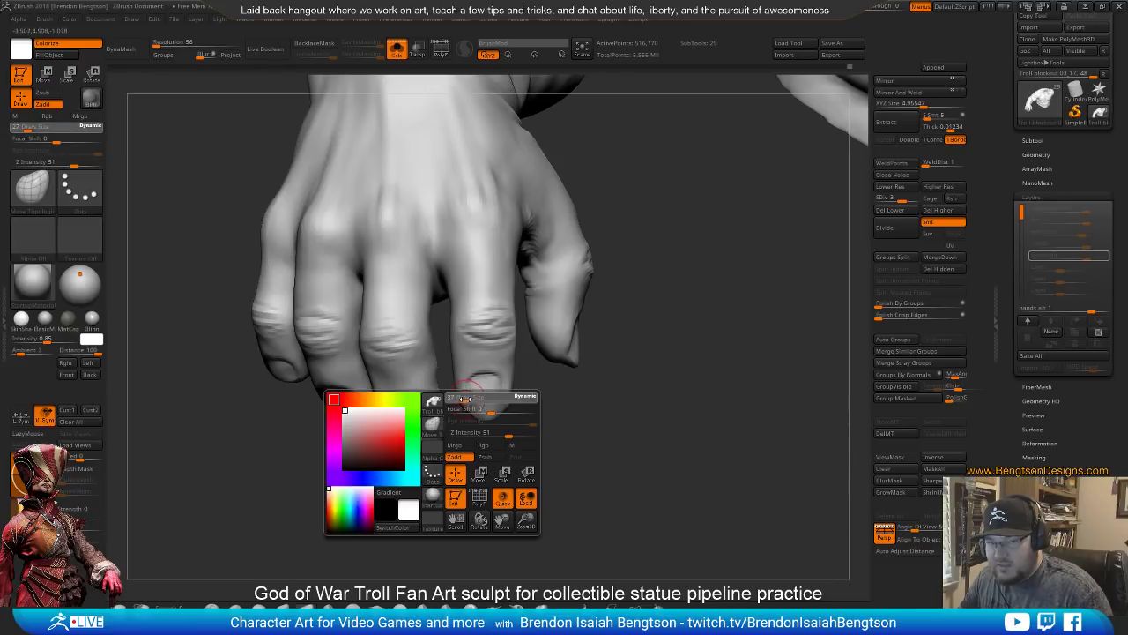
drag(463, 402, 467, 403)
mouse_move(492, 471)
mouse_down()
mouse_move(481, 484)
mouse_move(501, 479)
mouse_up()
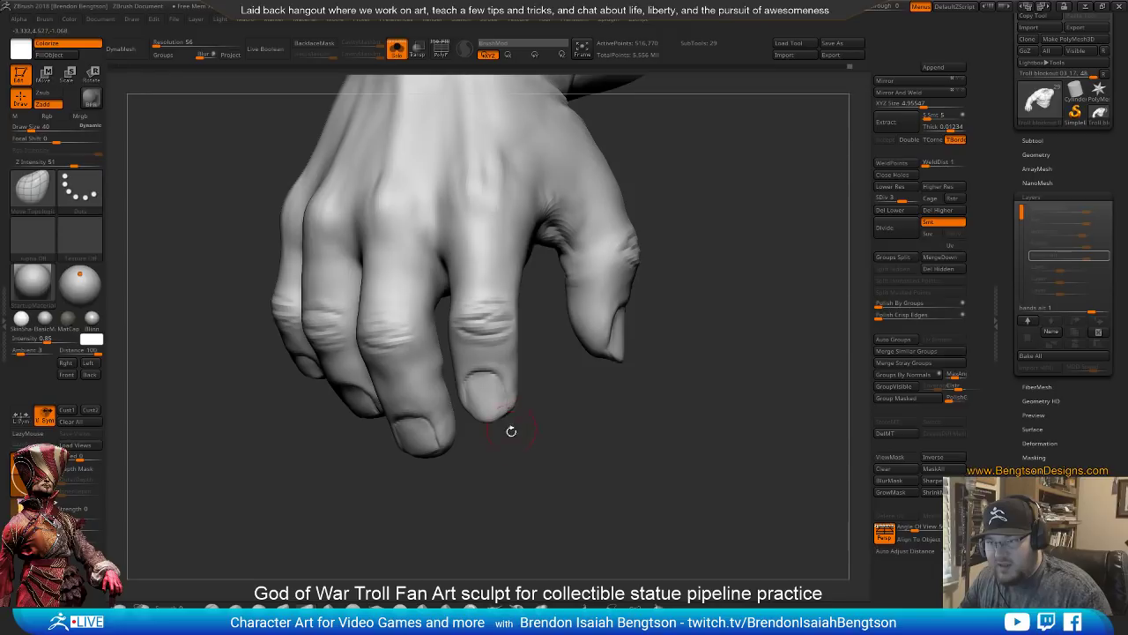
drag(512, 431, 493, 402)
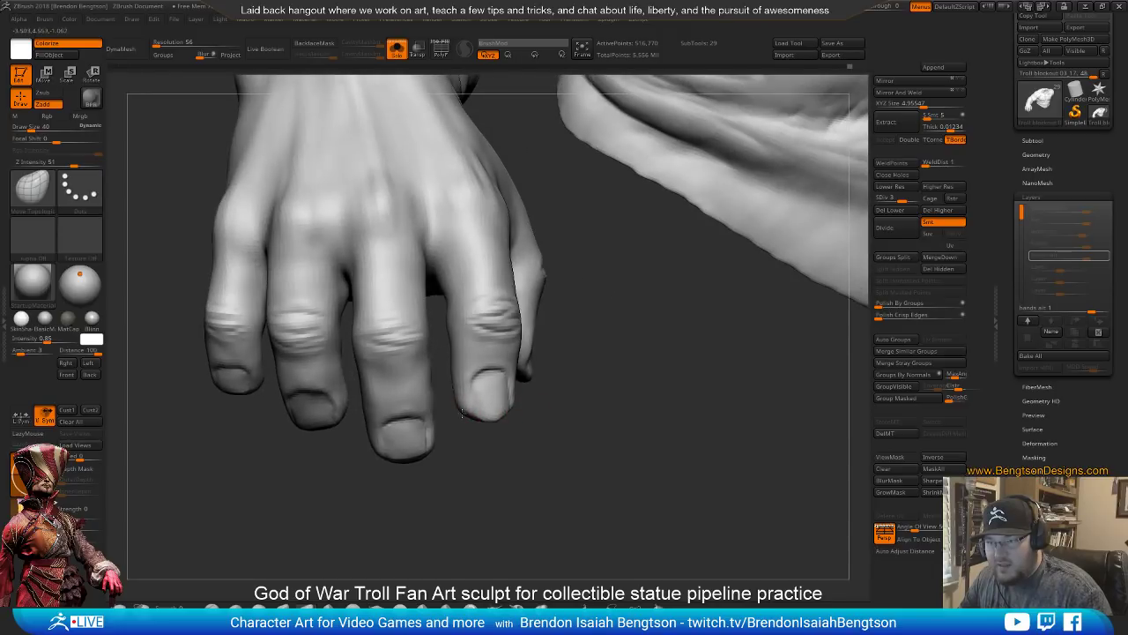
drag(481, 457, 462, 455)
Carve the crease around the index finger's nail with the DamStandard brush at draw size 40
key(b)
key(d)
key(s)
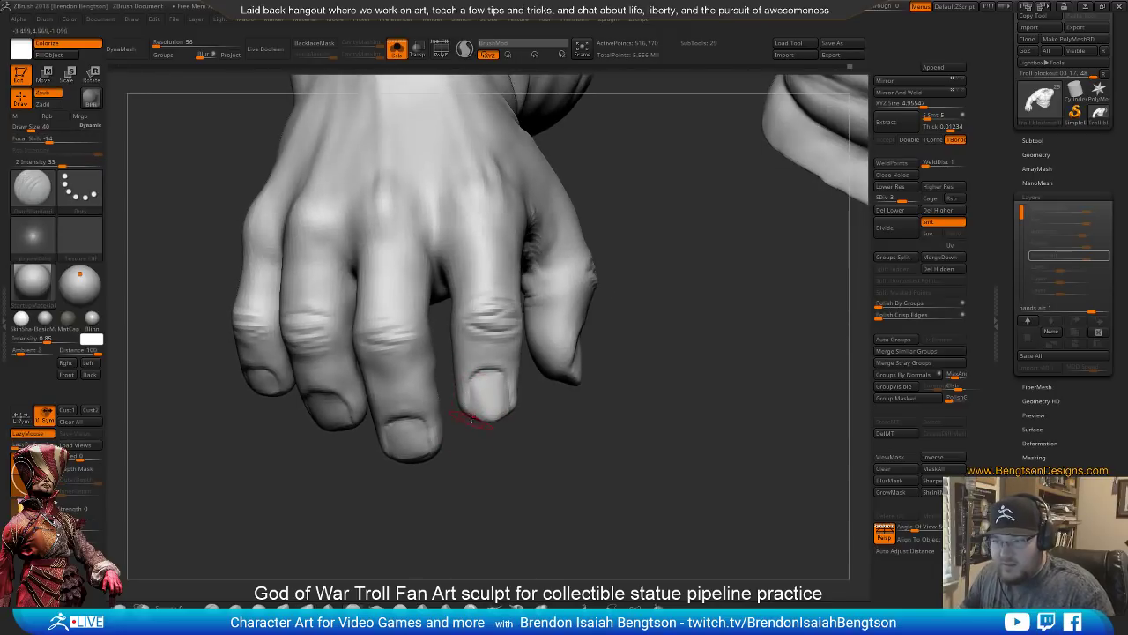
drag(508, 374, 498, 405)
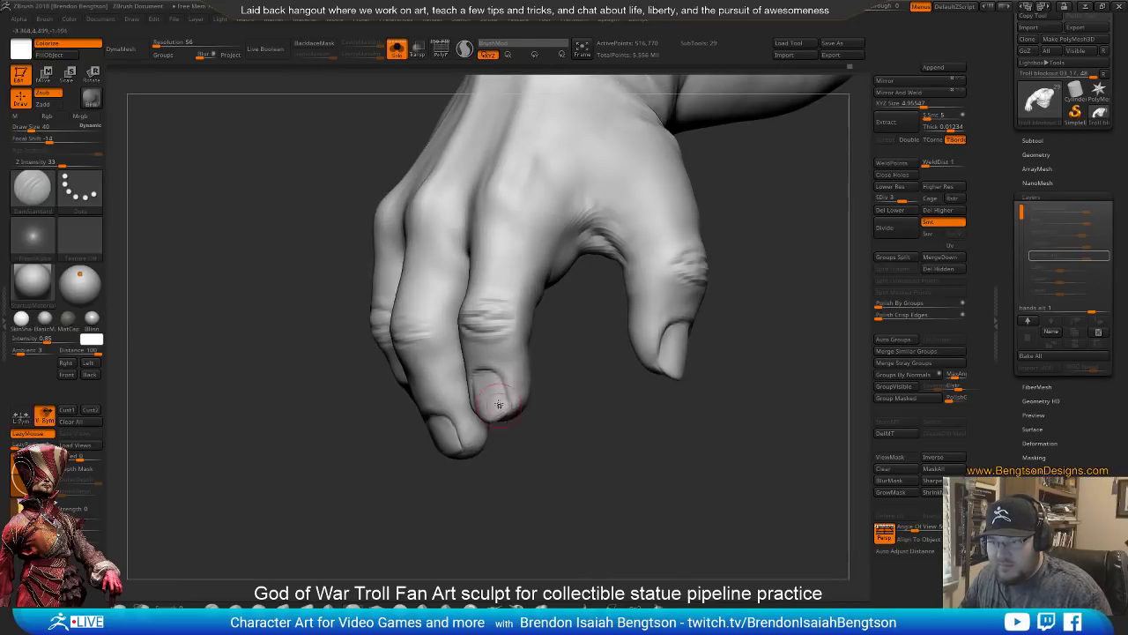
drag(507, 496, 499, 461)
Reshape the middle finger's tip around its nail with Move Topological at draw sizes 62 and 40
key(b)
key(m)
key(t)
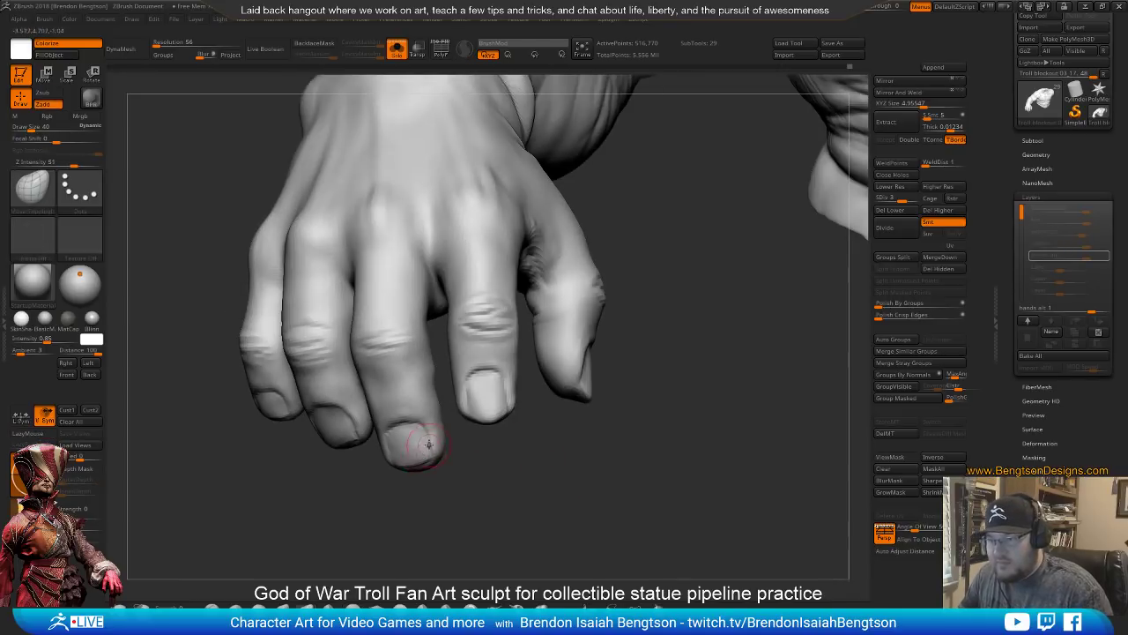
key(space)
drag(425, 447, 431, 447)
mouse_move(467, 468)
mouse_down()
mouse_move(482, 460)
mouse_move(435, 405)
mouse_up()
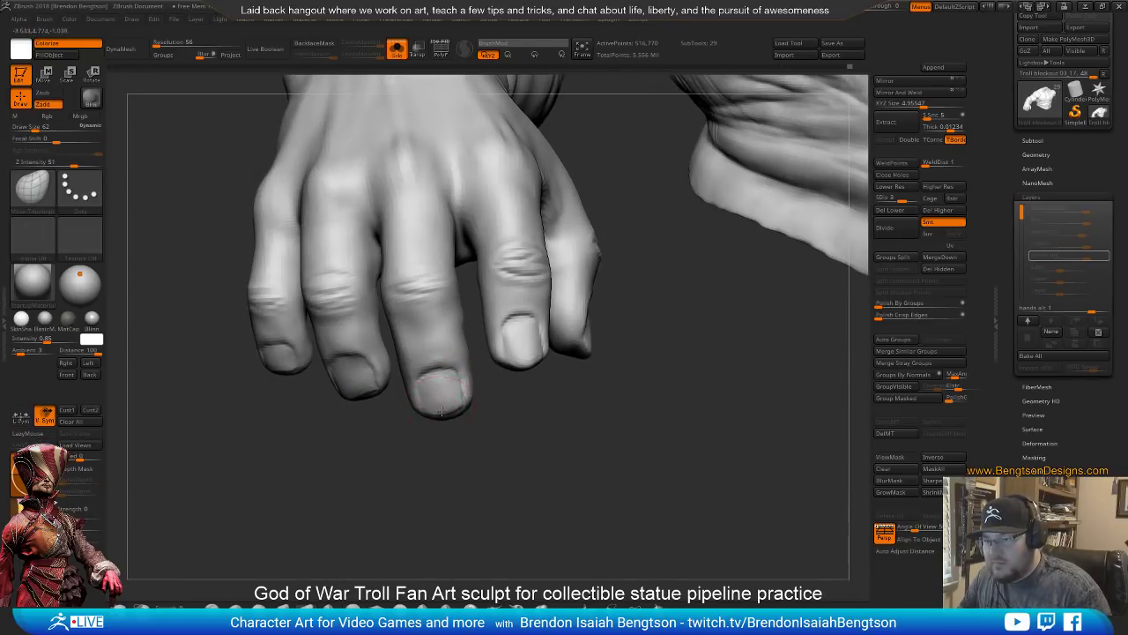
drag(456, 454, 445, 422)
key(space)
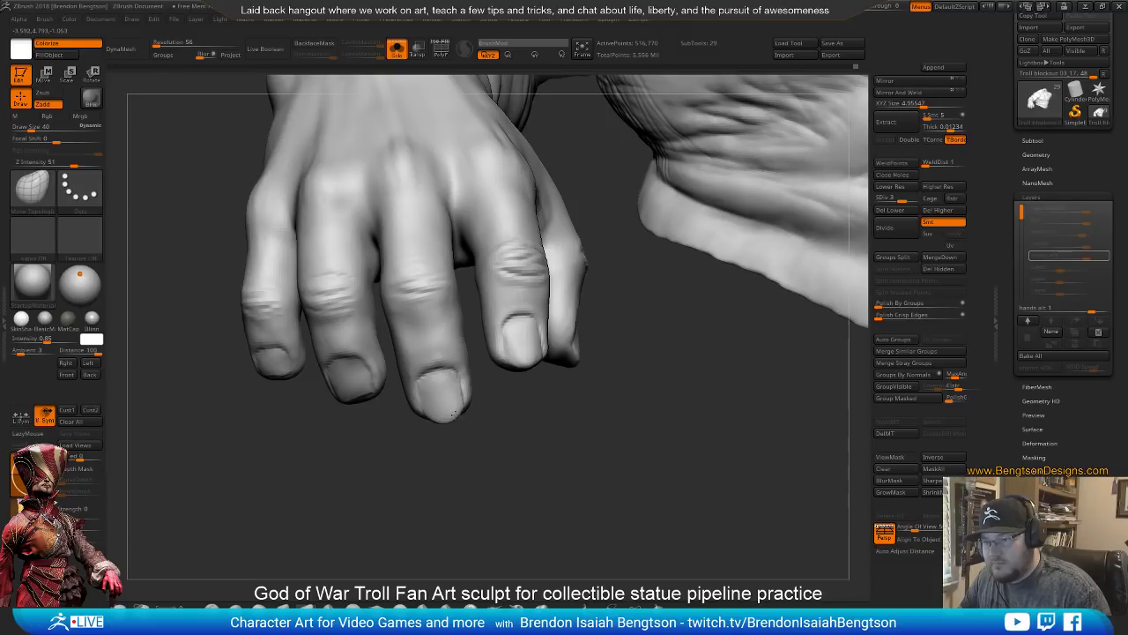
drag(445, 417, 415, 403)
Reshape the ring and little fingertips around their nails with Move Topological, enlarging the draw size to 120 for the little finger
drag(341, 440, 340, 401)
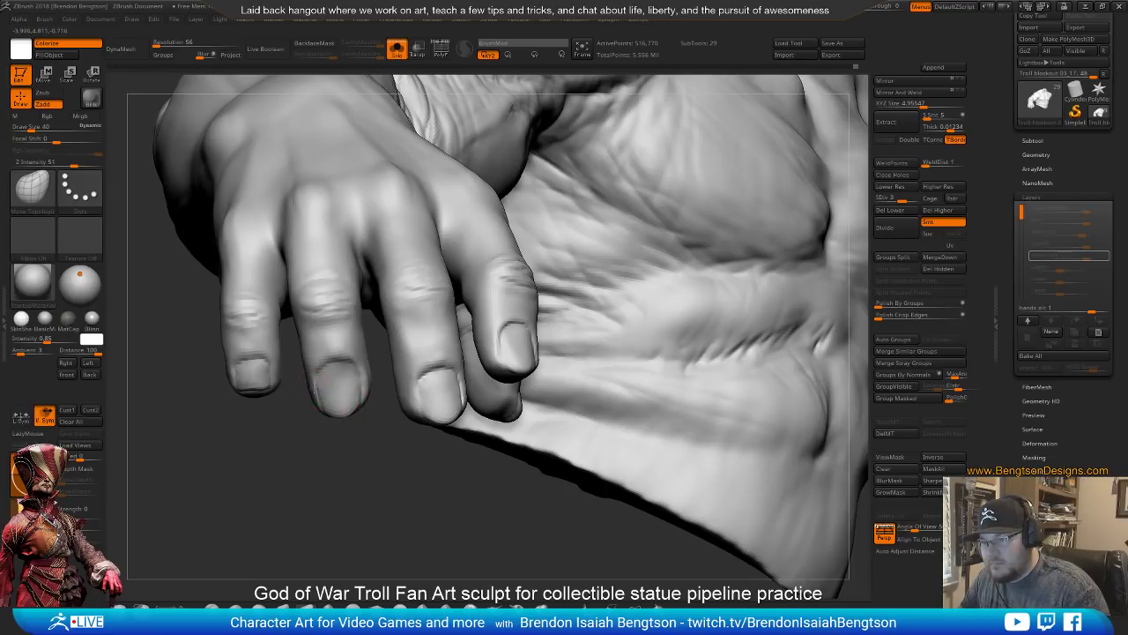
alt+drag(310, 415, 275, 473)
mouse_move(275, 473)
alt+mouse_down()
mouse_move(335, 499)
mouse_move(312, 476)
mouse_move(275, 485)
mouse_move(284, 414)
alt+mouse_up()
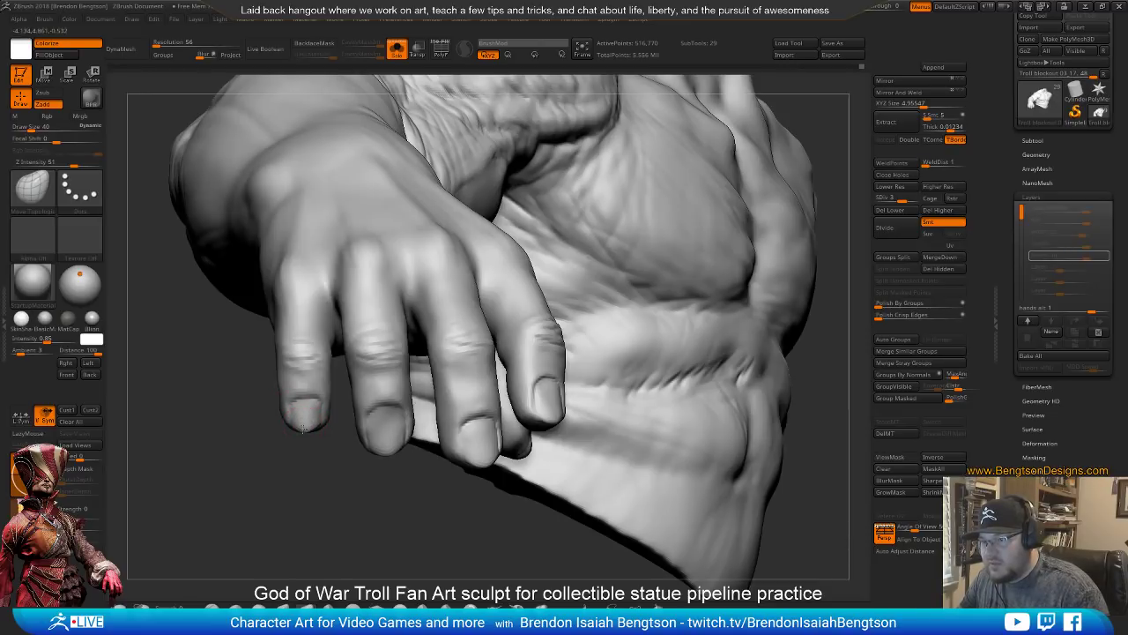
mouse_move(291, 528)
alt+mouse_down()
mouse_move(284, 504)
mouse_move(290, 529)
alt+mouse_up()
mouse_move(289, 529)
mouse_down()
mouse_move(277, 498)
mouse_move(292, 468)
mouse_move(306, 520)
mouse_up()
mouse_move(307, 474)
mouse_down()
mouse_move(324, 435)
mouse_move(313, 424)
mouse_up()
key(space)
drag(294, 461, 297, 425)
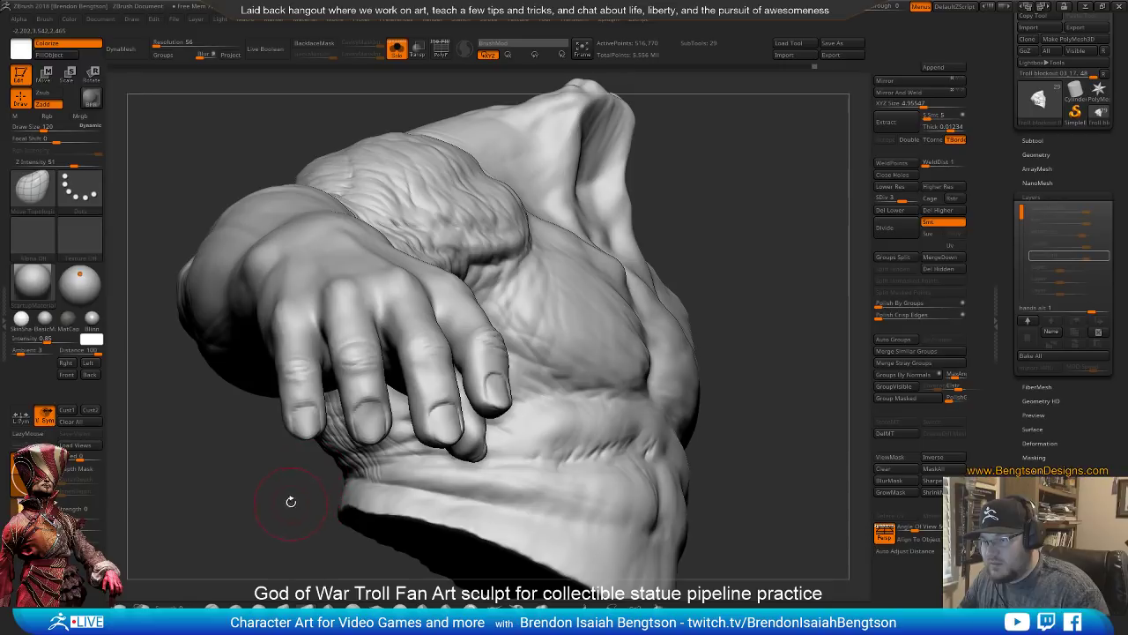
Raise the mesh to subdivision level 4 and set the draw size to 62
drag(290, 502, 252, 495)
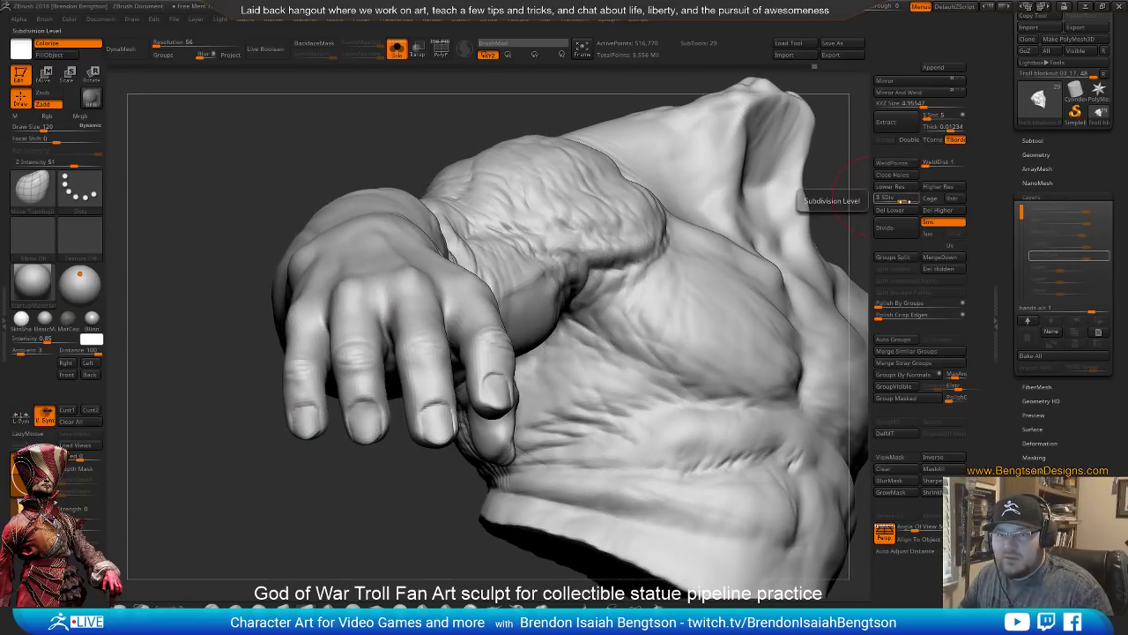
drag(911, 199, 918, 200)
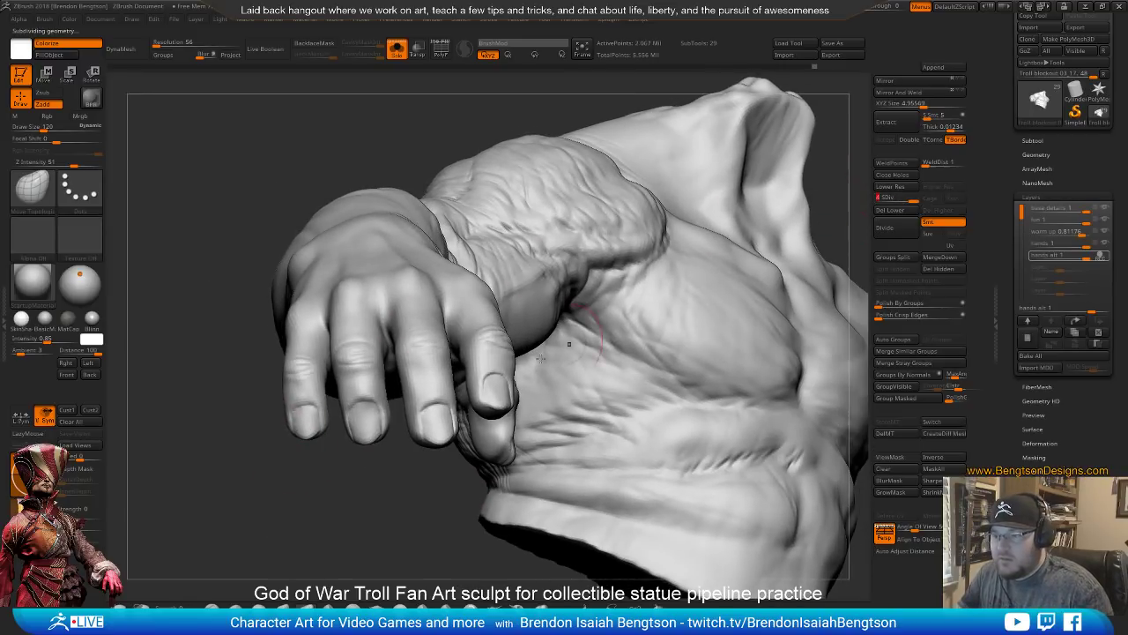
key(space)
drag(366, 407, 360, 408)
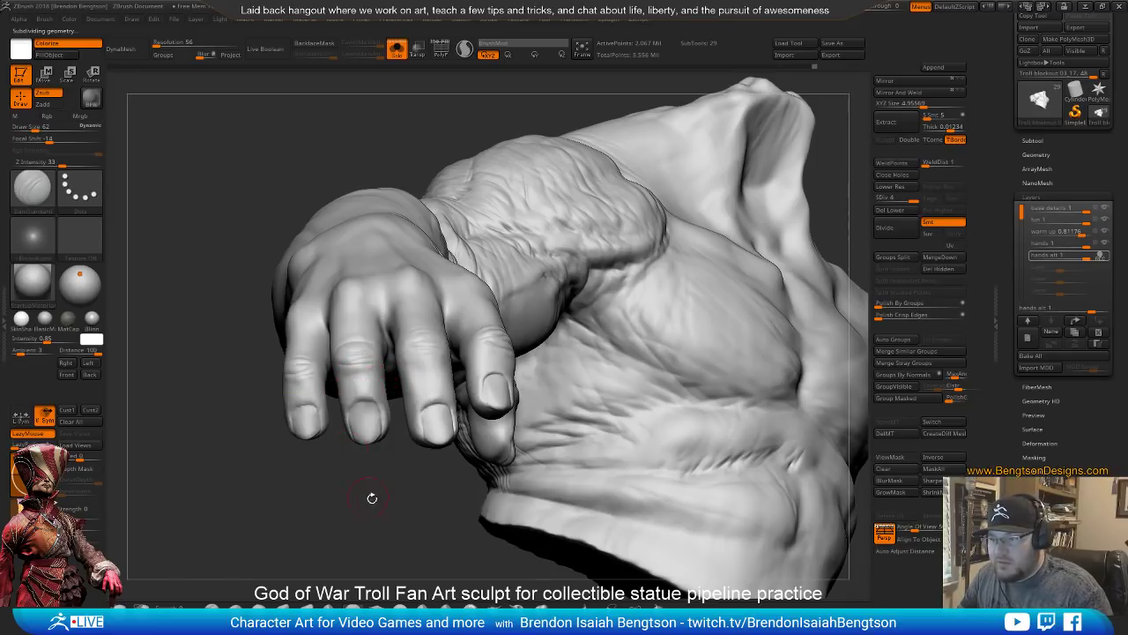
Adjust the middle and index fingertips and their nail profiles with Move Topological at draw size 62
drag(373, 496, 346, 470)
key(b)
key(m)
key(t)
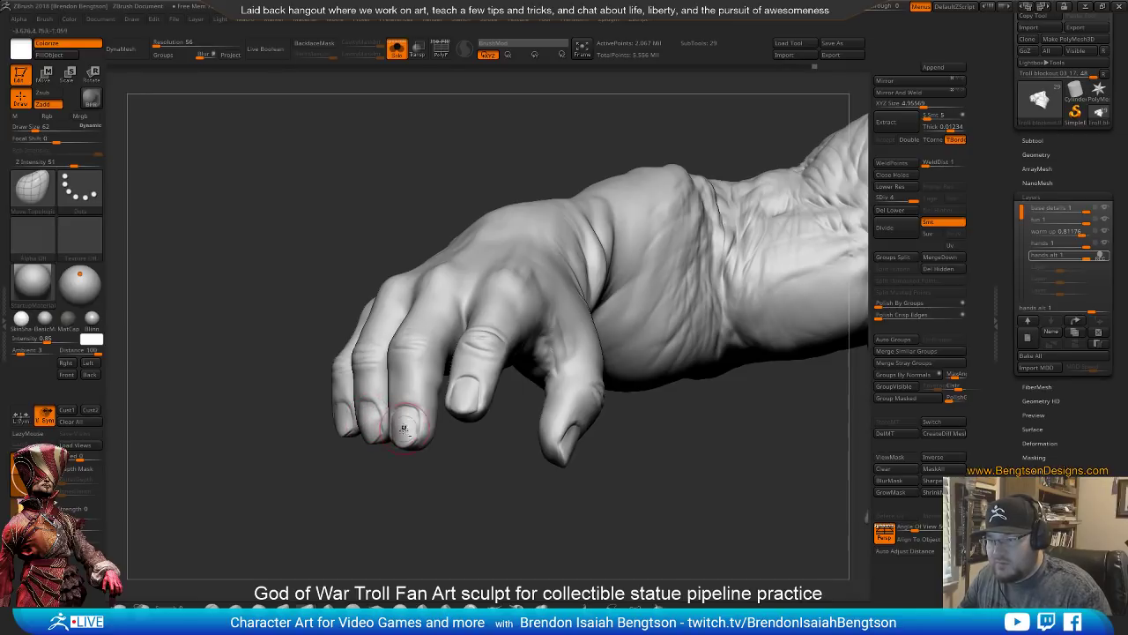
drag(404, 429, 404, 439)
drag(418, 493, 384, 501)
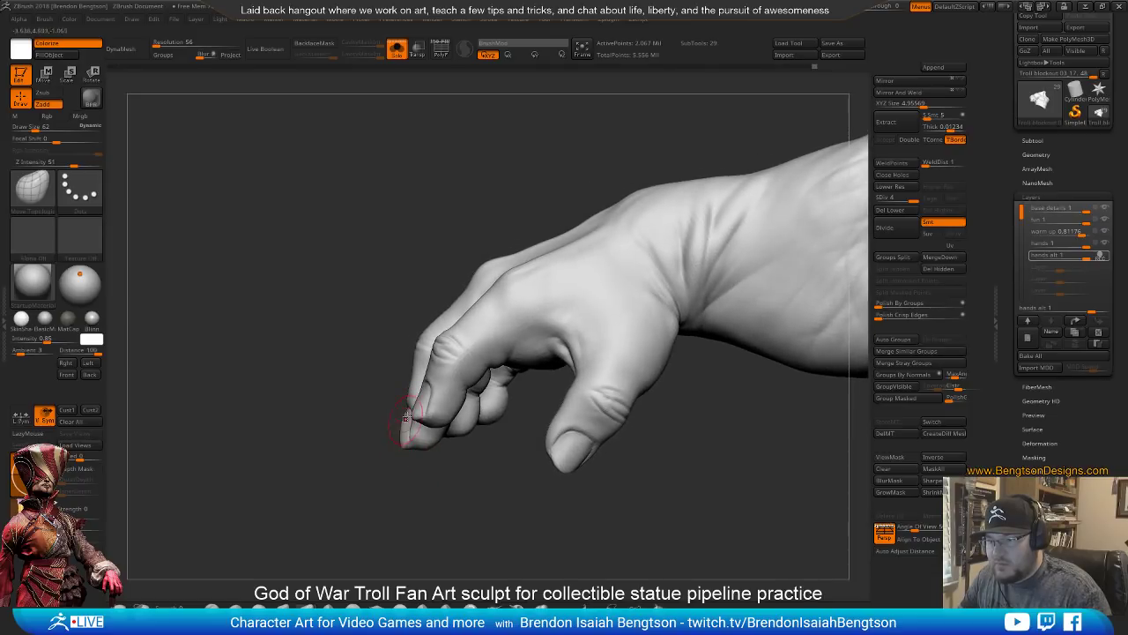
drag(402, 498, 416, 467)
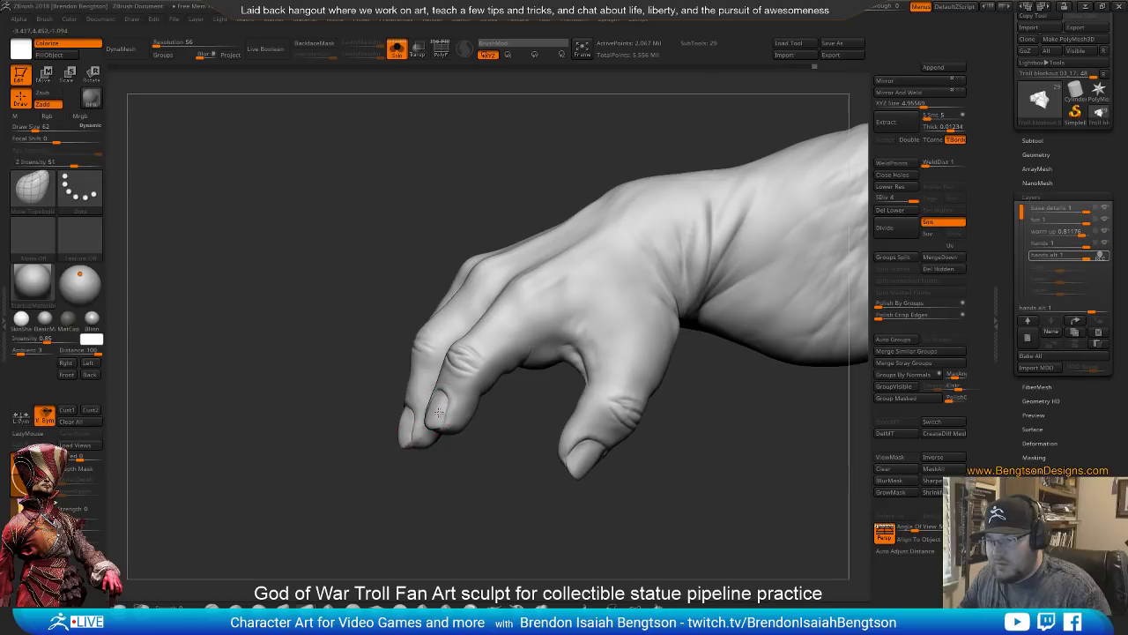
drag(431, 410, 427, 407)
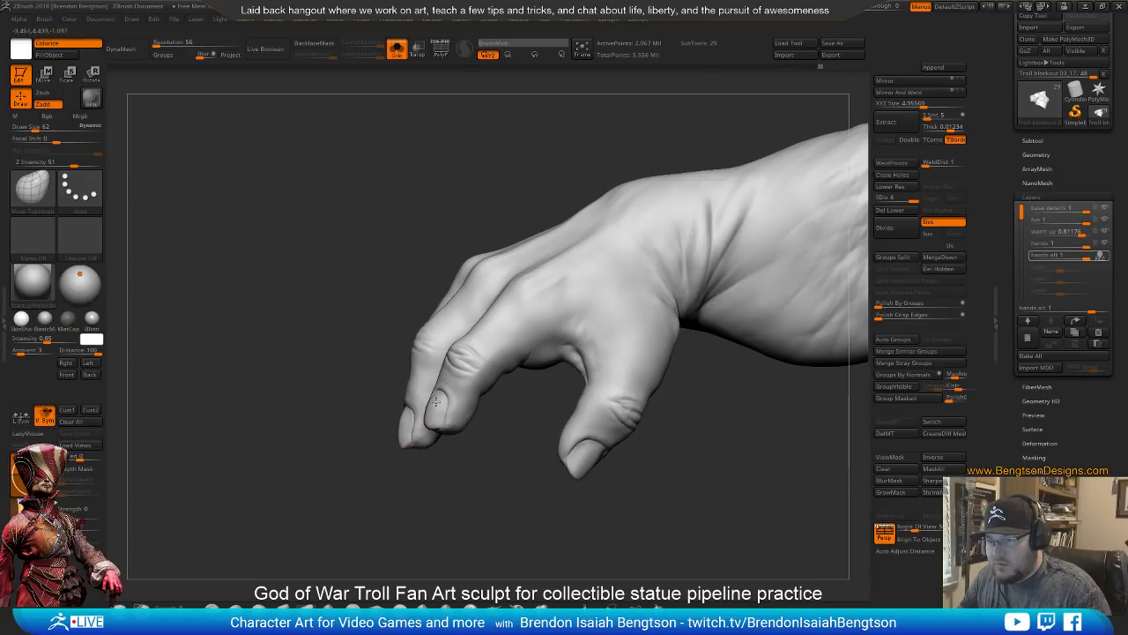
drag(437, 492, 424, 442)
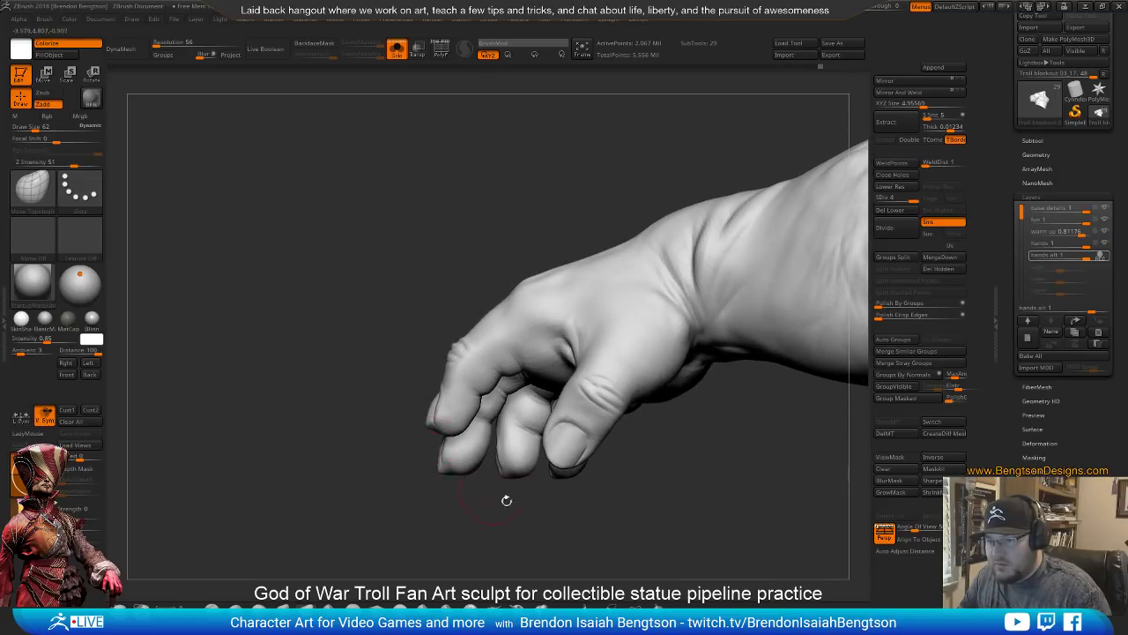
mouse_move(507, 500)
mouse_down()
mouse_move(508, 467)
mouse_move(476, 414)
mouse_move(373, 458)
mouse_move(494, 431)
mouse_move(457, 436)
mouse_move(391, 355)
mouse_move(408, 403)
mouse_move(456, 386)
mouse_up()
Carve the groove beneath the tip of the middle finger's nail with the DamStandard brush at draw size 23
key(b)
key(d)
key(s)
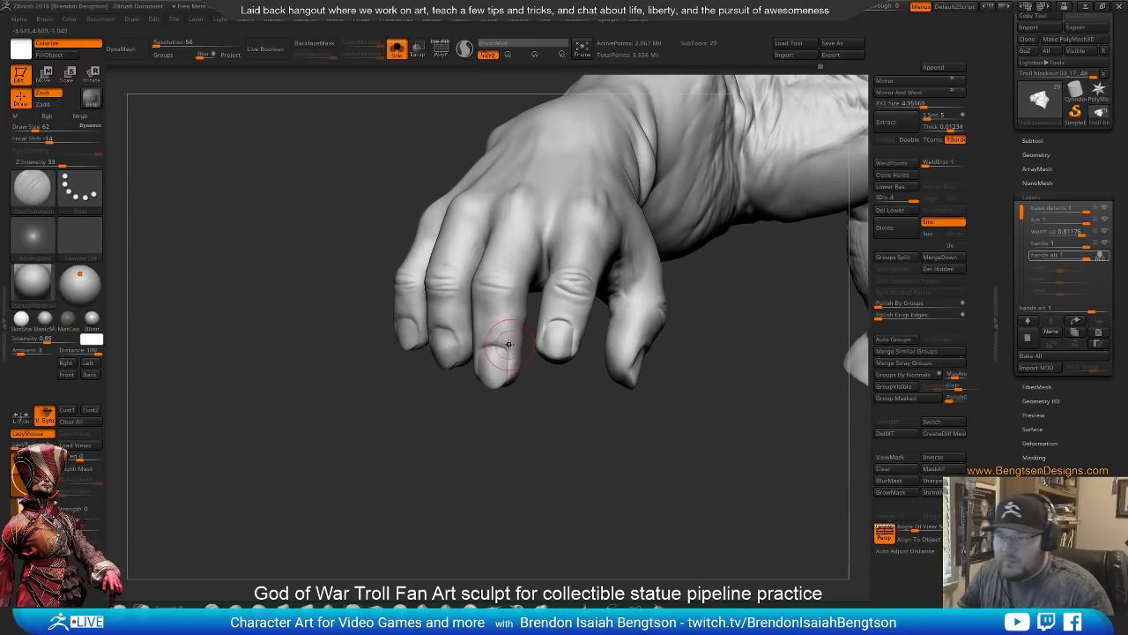
key(space)
drag(510, 347, 500, 348)
mouse_move(486, 451)
mouse_down()
mouse_move(520, 462)
mouse_move(393, 481)
mouse_move(438, 463)
mouse_move(441, 449)
mouse_up()
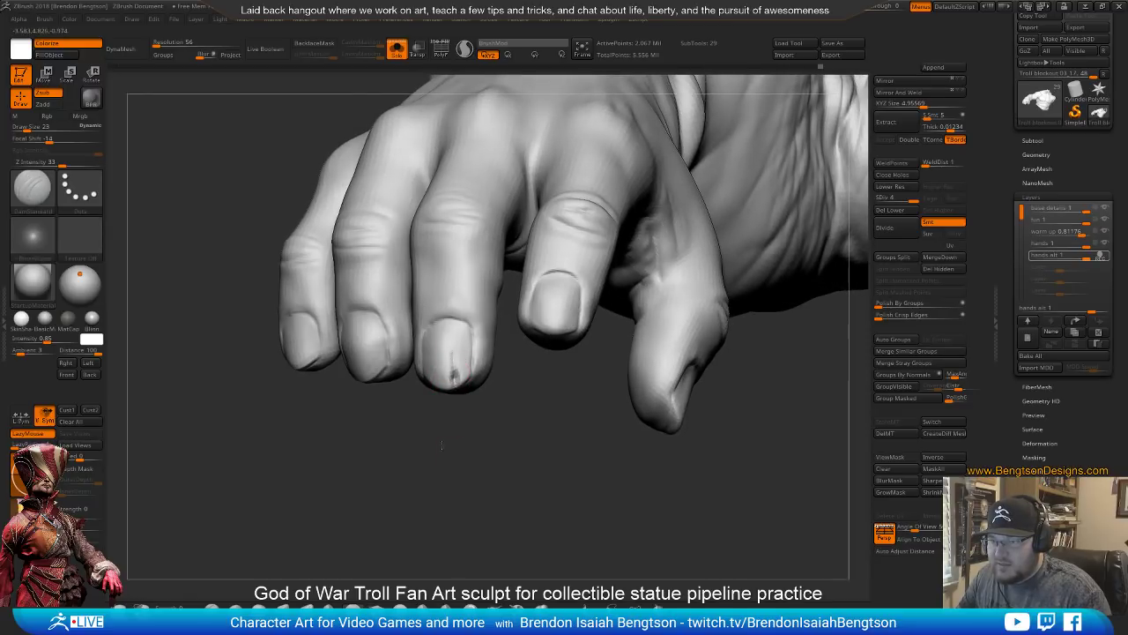
mouse_move(442, 445)
mouse_down()
mouse_move(429, 486)
mouse_move(450, 339)
mouse_up()
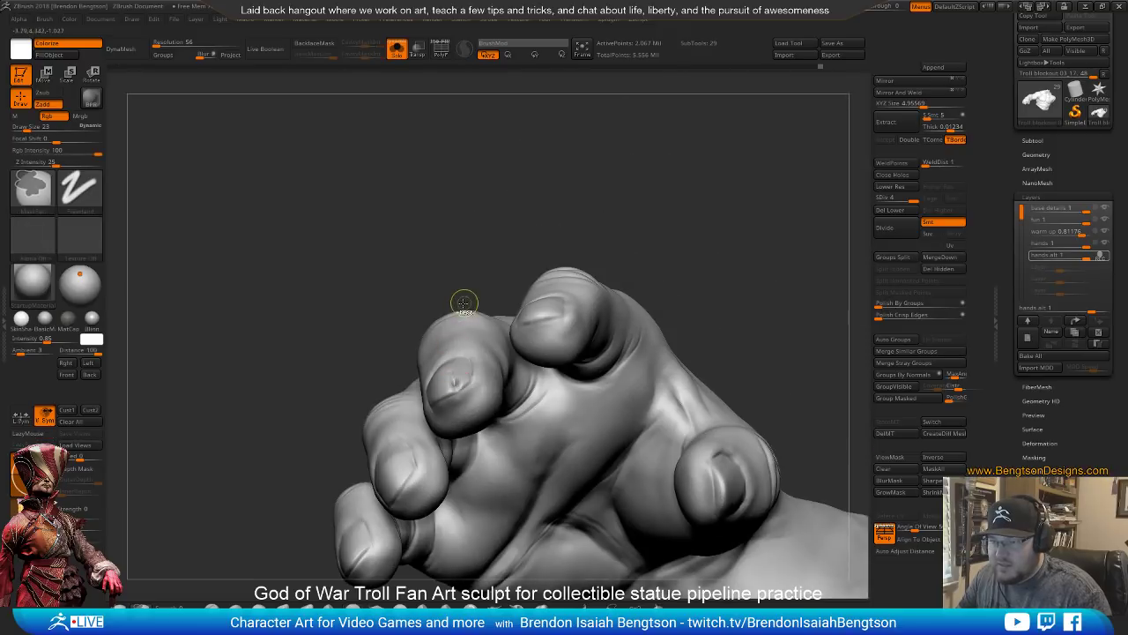
drag(467, 261, 423, 350)
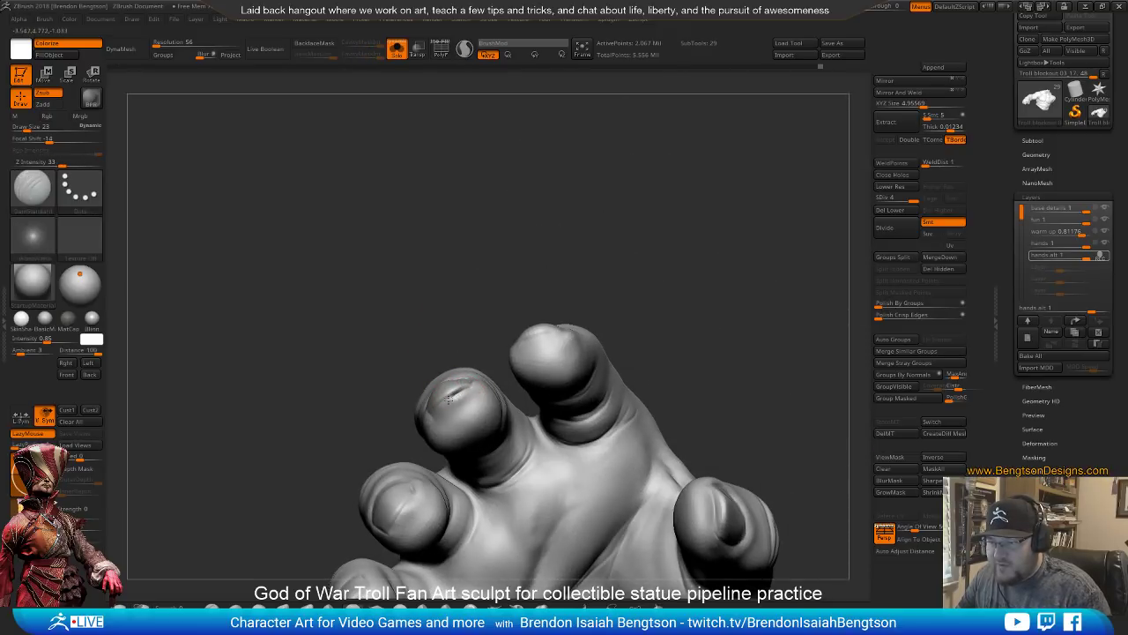
mouse_move(466, 391)
mouse_down()
mouse_move(436, 412)
mouse_move(444, 409)
mouse_up()
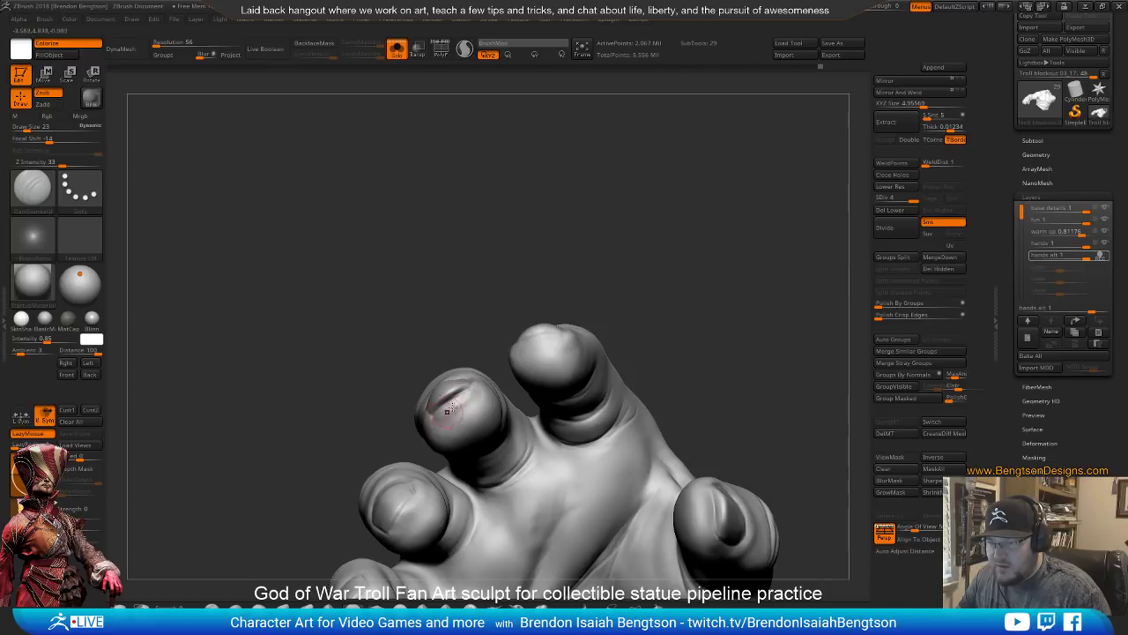
Carve matching grooves beneath the index, ring and little finger nails with DamStandard at draw size 23
drag(487, 310, 554, 321)
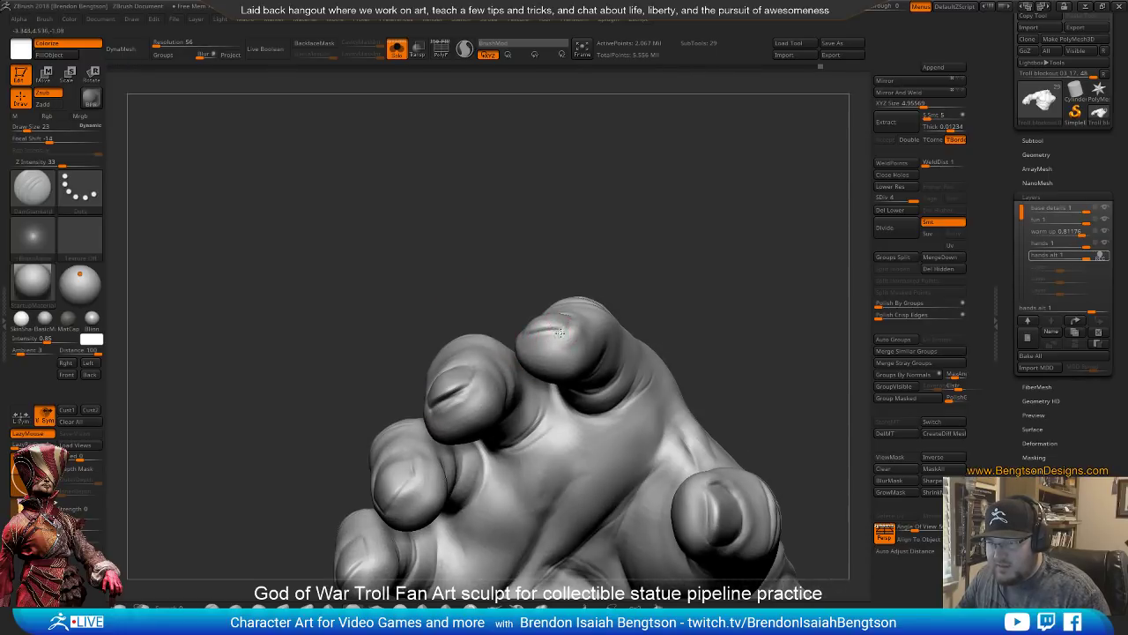
drag(591, 234, 568, 339)
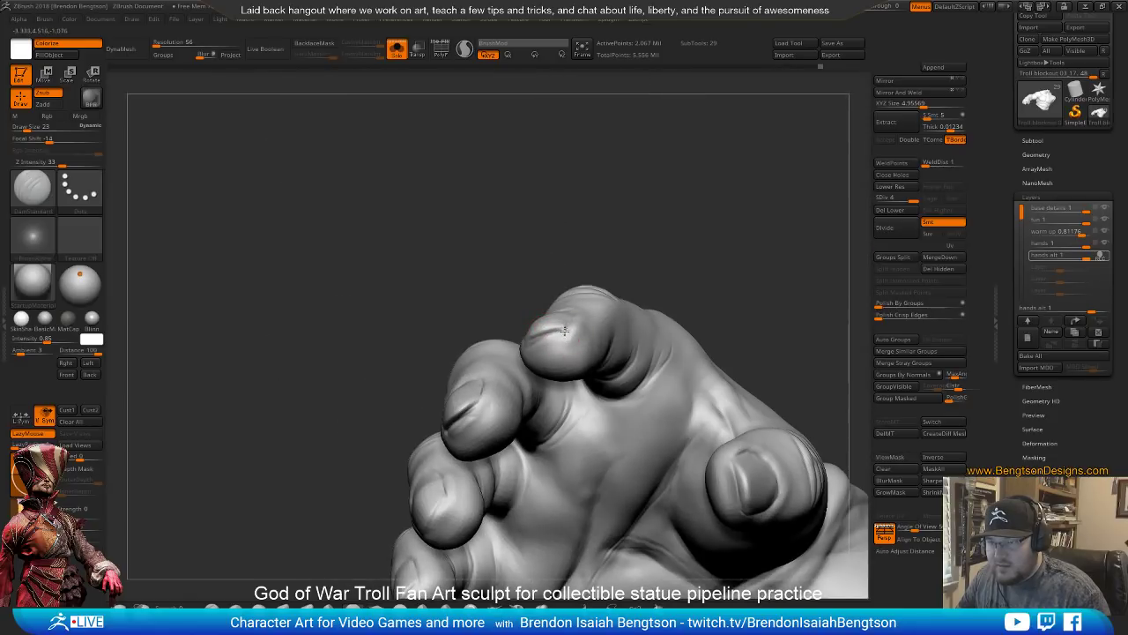
drag(605, 244, 637, 138)
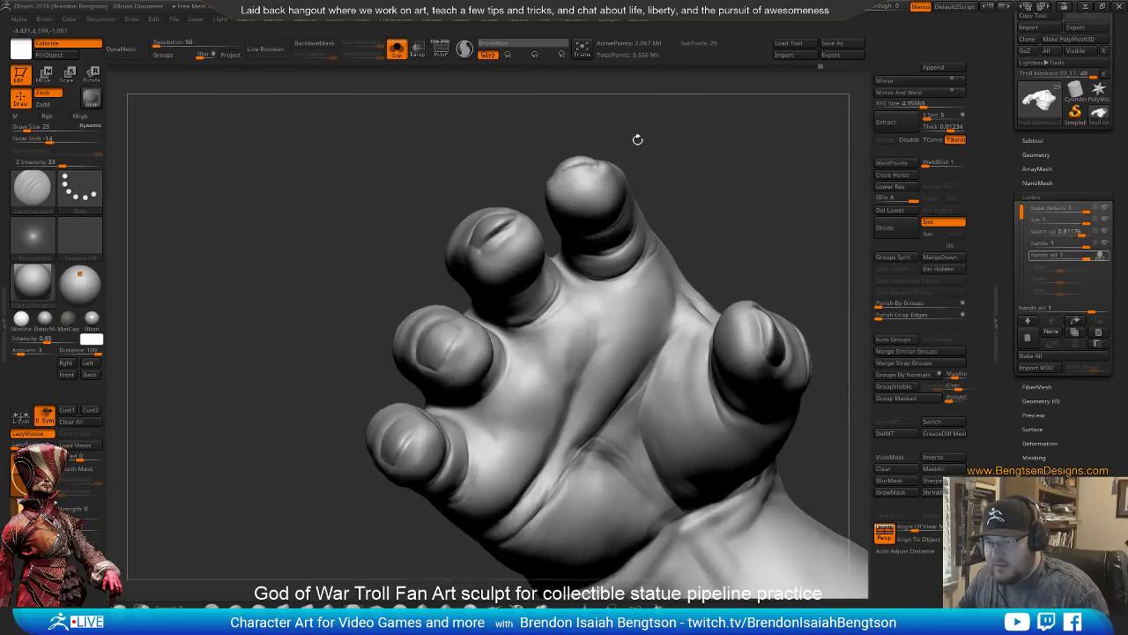
drag(455, 344, 449, 358)
drag(420, 257, 385, 322)
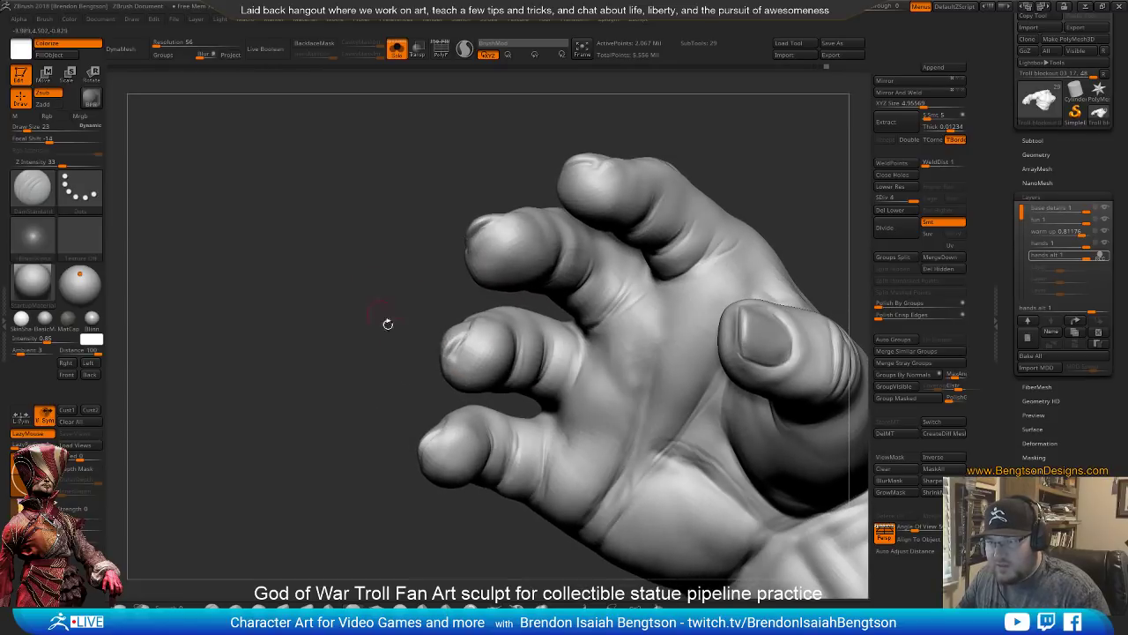
mouse_move(390, 382)
mouse_down()
mouse_move(423, 452)
mouse_move(413, 451)
mouse_up()
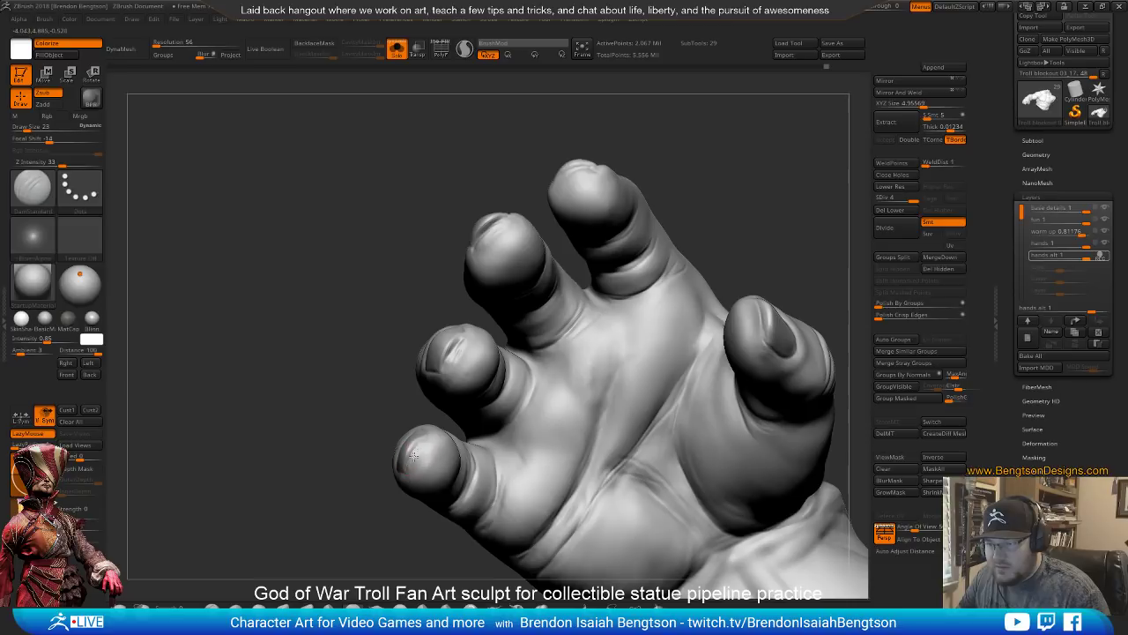
Build up the flesh under the fingernails with the ClayBuildup brush at draw size 23
key(b)
key(c)
key(b)
drag(448, 338, 453, 360)
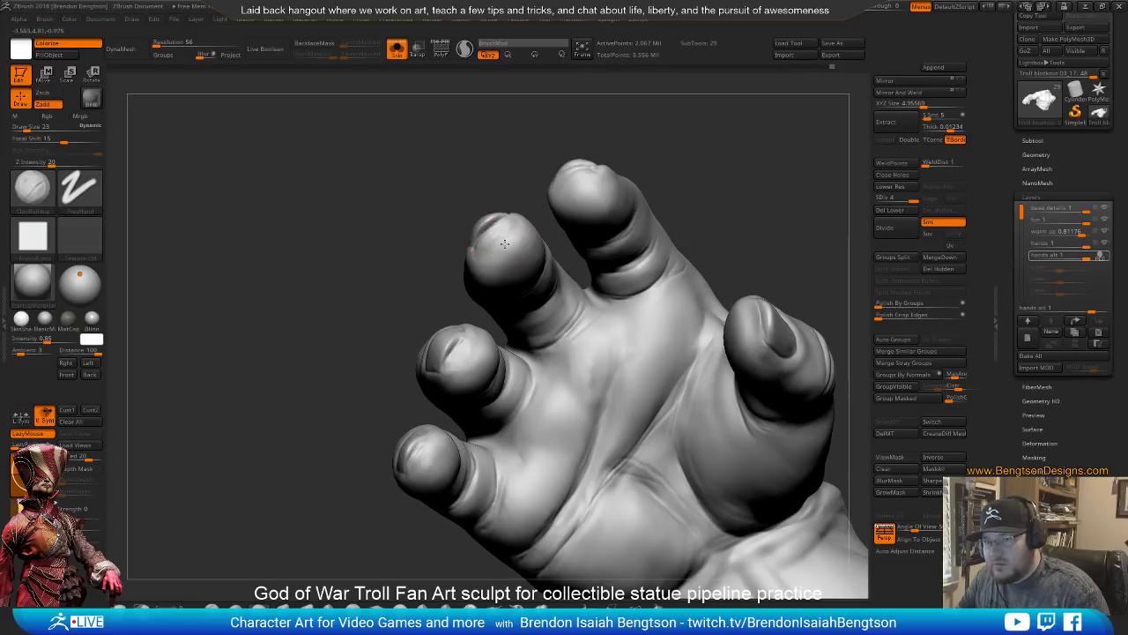
Define the area beneath the thumb's nail with DamStandard and ClayBuildup strokes at draw size 23
mouse_move(504, 243)
right_down()
mouse_move(586, 317)
mouse_move(529, 310)
right_up()
key(shift)
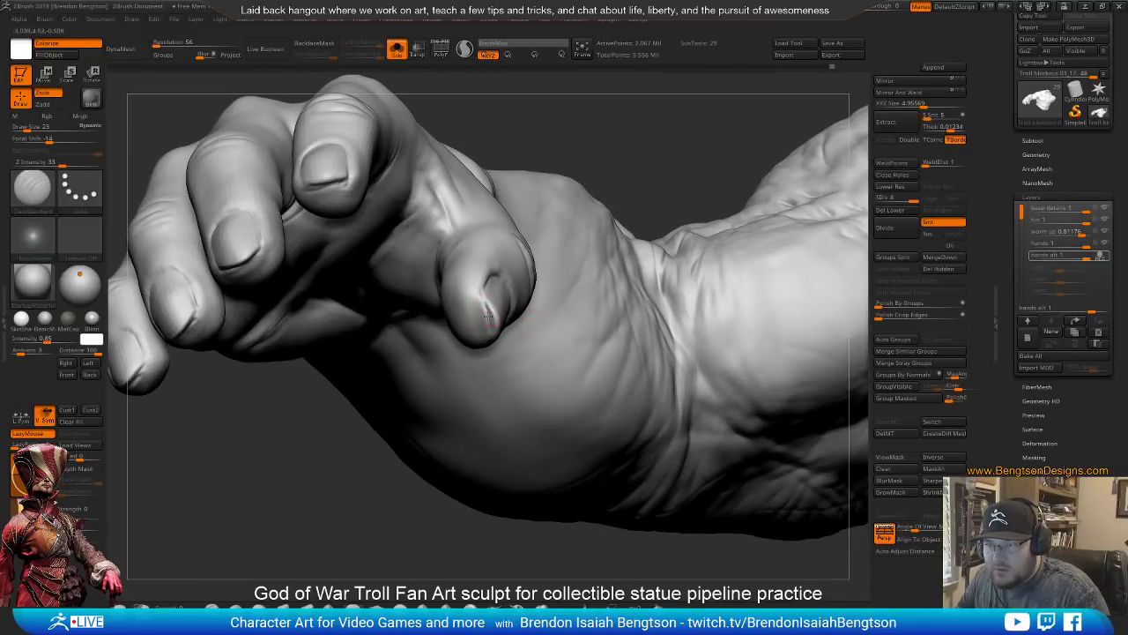
mouse_move(493, 283)
right_down()
mouse_move(576, 114)
mouse_move(490, 327)
right_up()
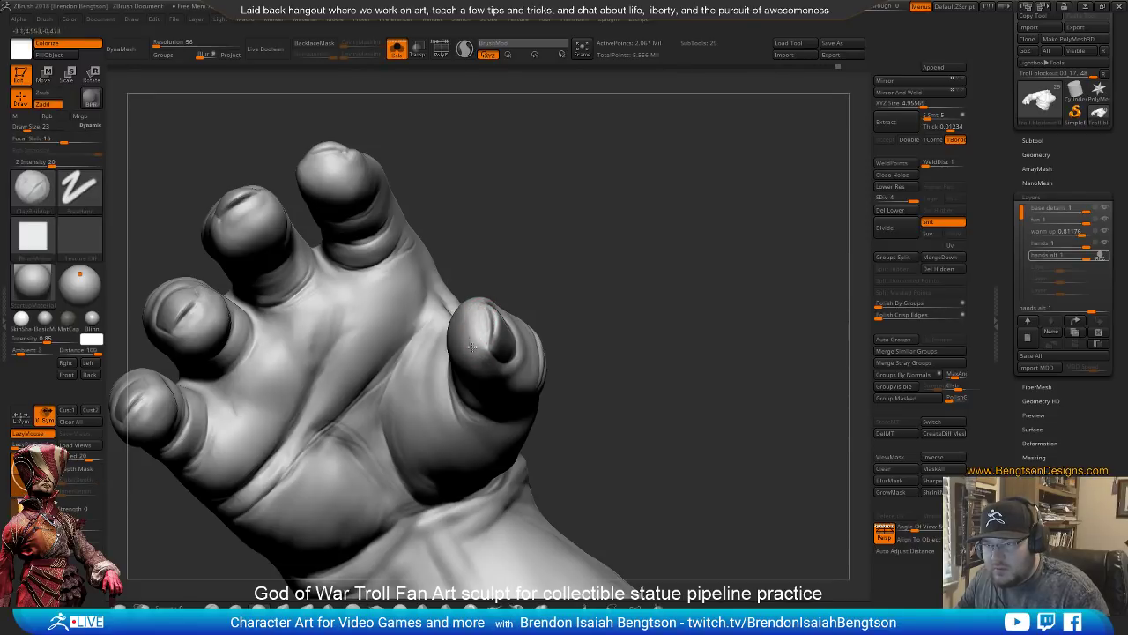
mouse_move(458, 311)
right_down()
mouse_move(600, 315)
mouse_move(564, 415)
mouse_move(546, 421)
mouse_move(547, 367)
mouse_move(689, 337)
mouse_move(602, 357)
mouse_move(615, 385)
mouse_move(621, 348)
mouse_move(525, 366)
right_up()
Turn off Solo mode to show the whole statue and check the refined hand in context
key(alt+s)
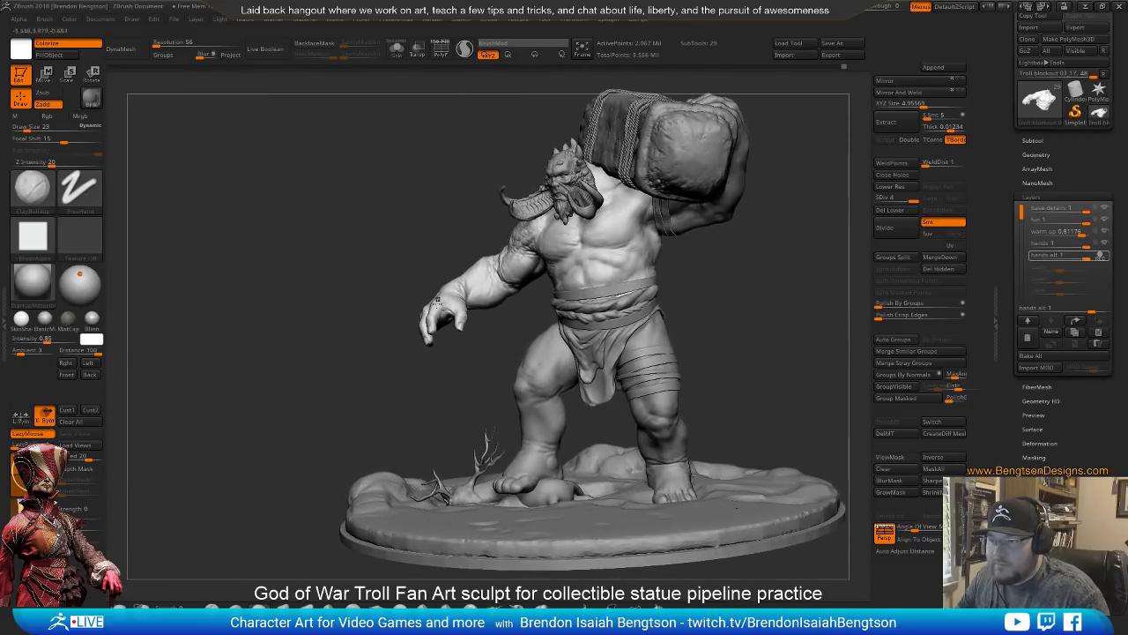
mouse_move(435, 300)
ctrl+right_down()
mouse_move(498, 514)
mouse_move(450, 309)
ctrl+right_up()
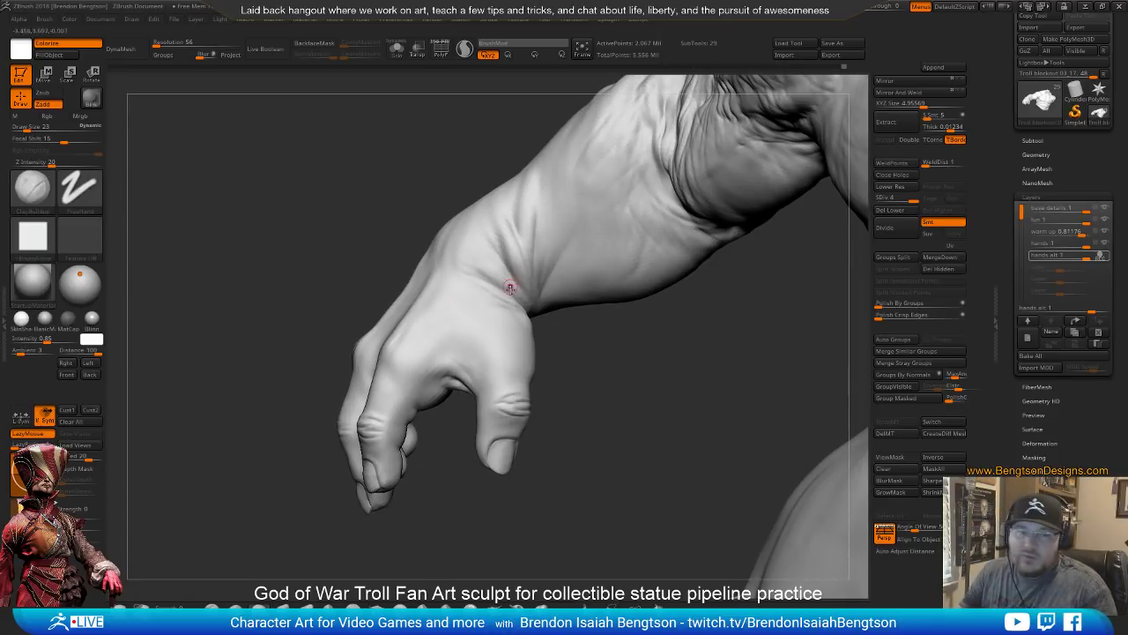
mouse_move(559, 433)
right_down()
mouse_move(587, 415)
mouse_move(549, 294)
mouse_move(529, 273)
mouse_move(538, 295)
mouse_move(523, 318)
mouse_move(413, 261)
right_up()
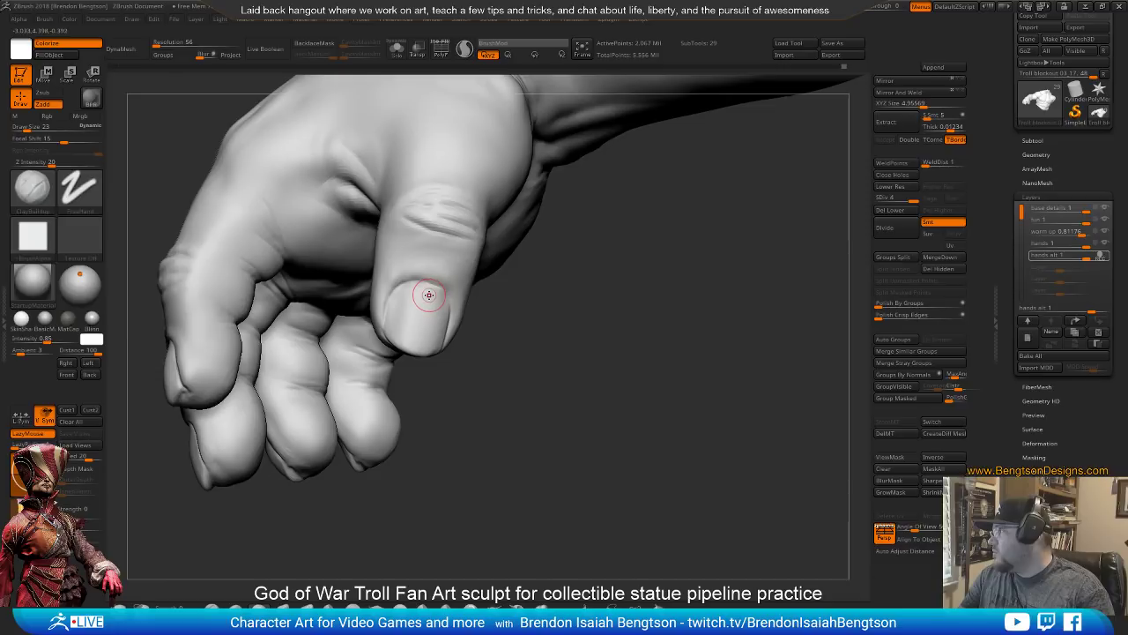
Sharpen the crease around the base and sides of the thumb's nail with DamStandard at draw size 23
right_drag(562, 328, 471, 285)
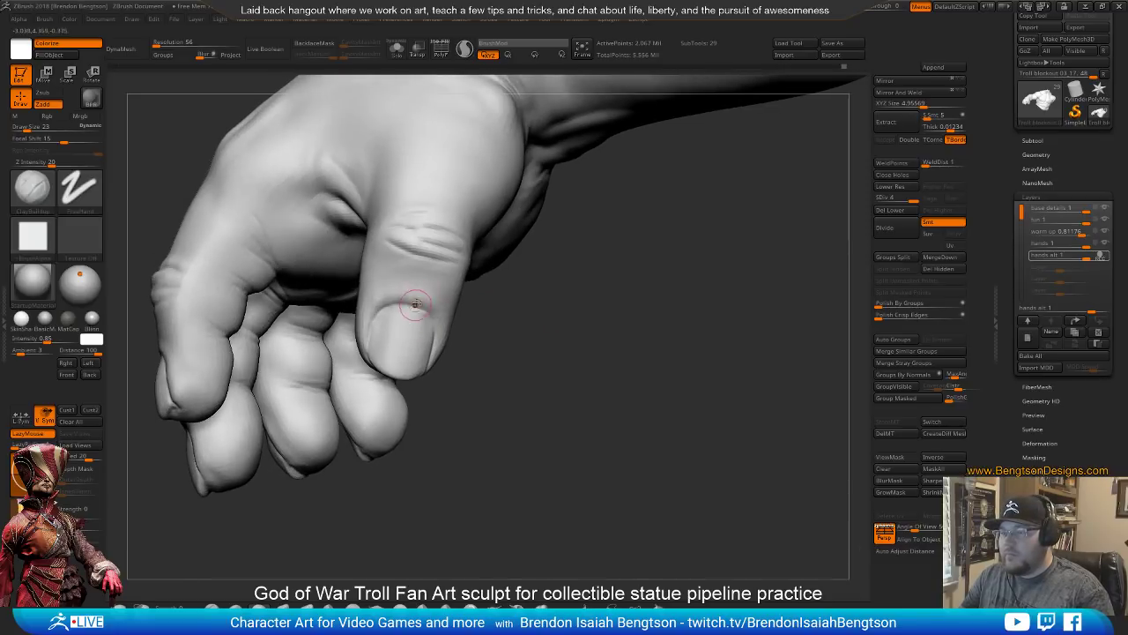
key(b)
key(d)
key(s)
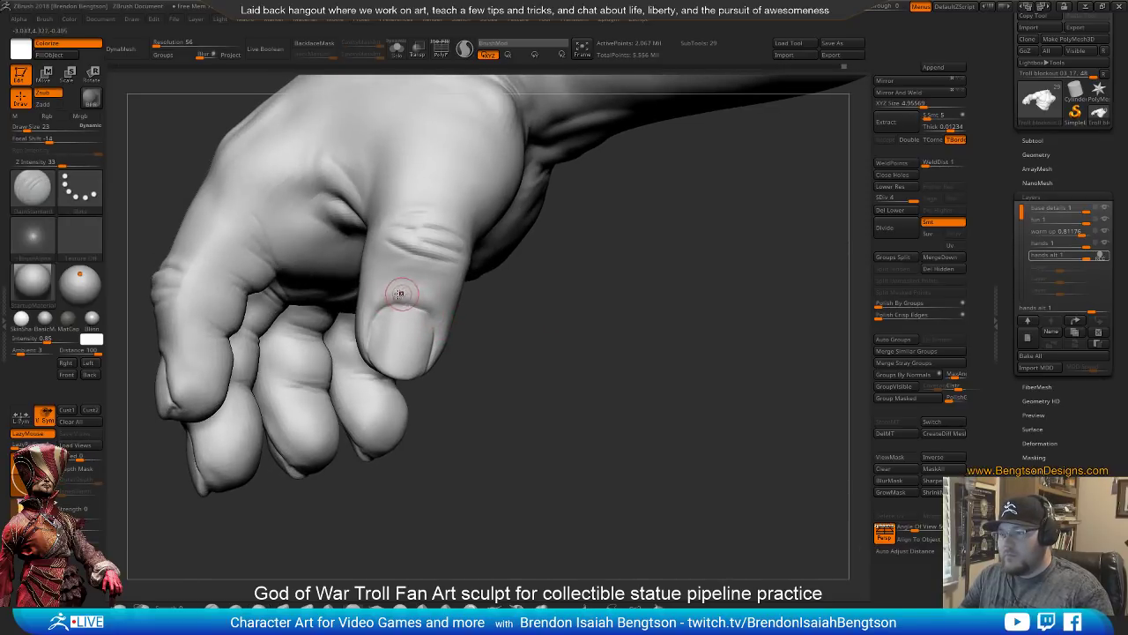
alt+right_drag(479, 336, 494, 315)
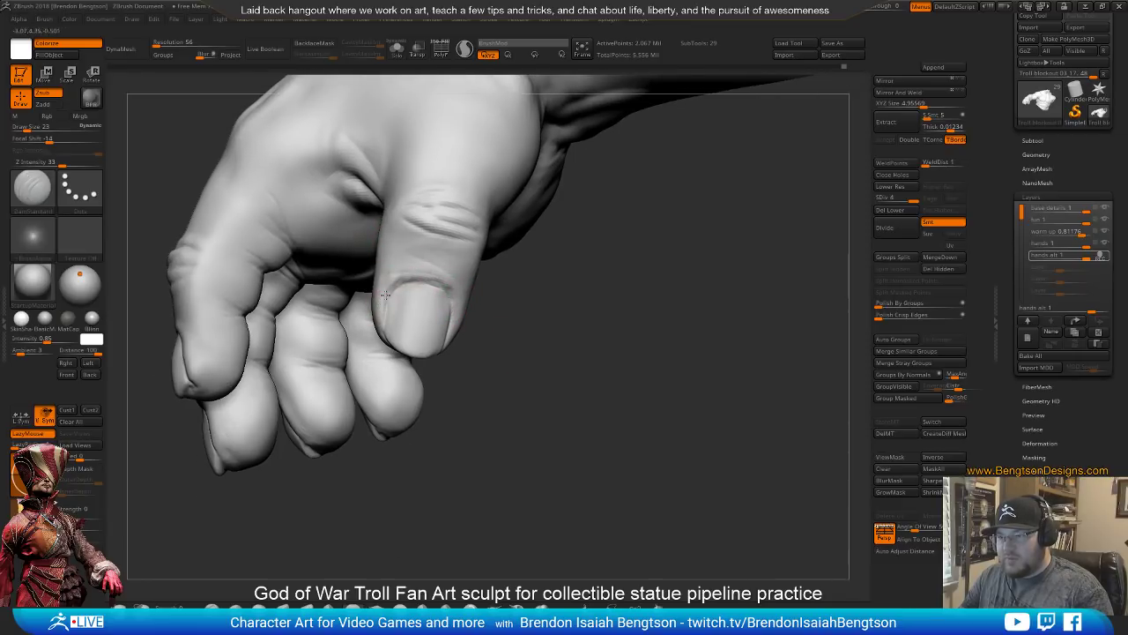
right_drag(384, 340, 400, 301)
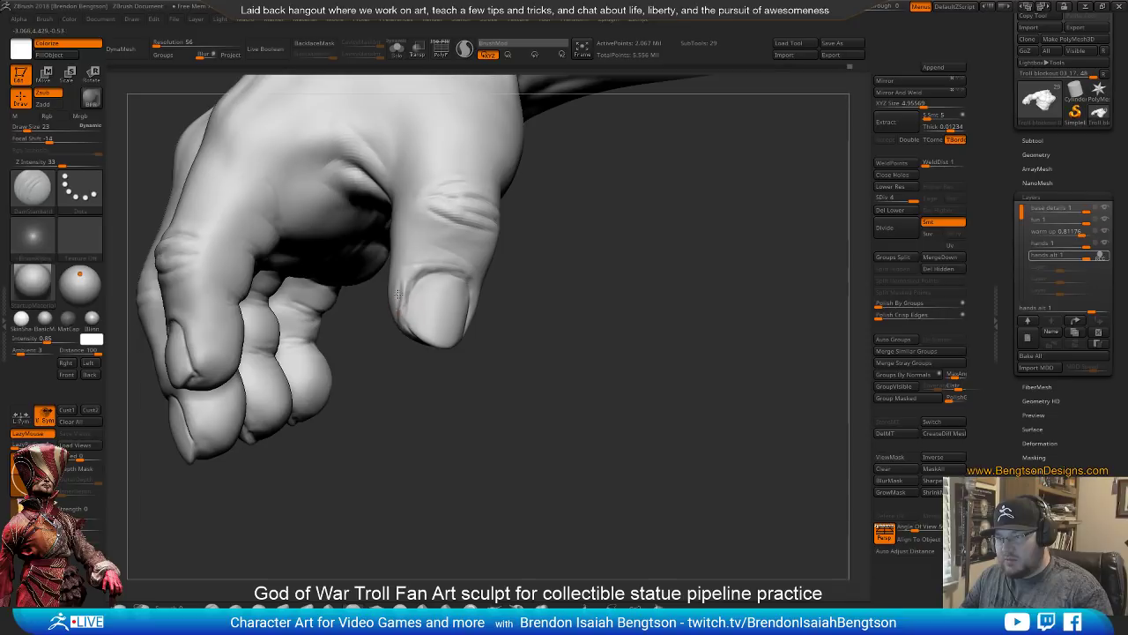
right_drag(492, 346, 431, 302)
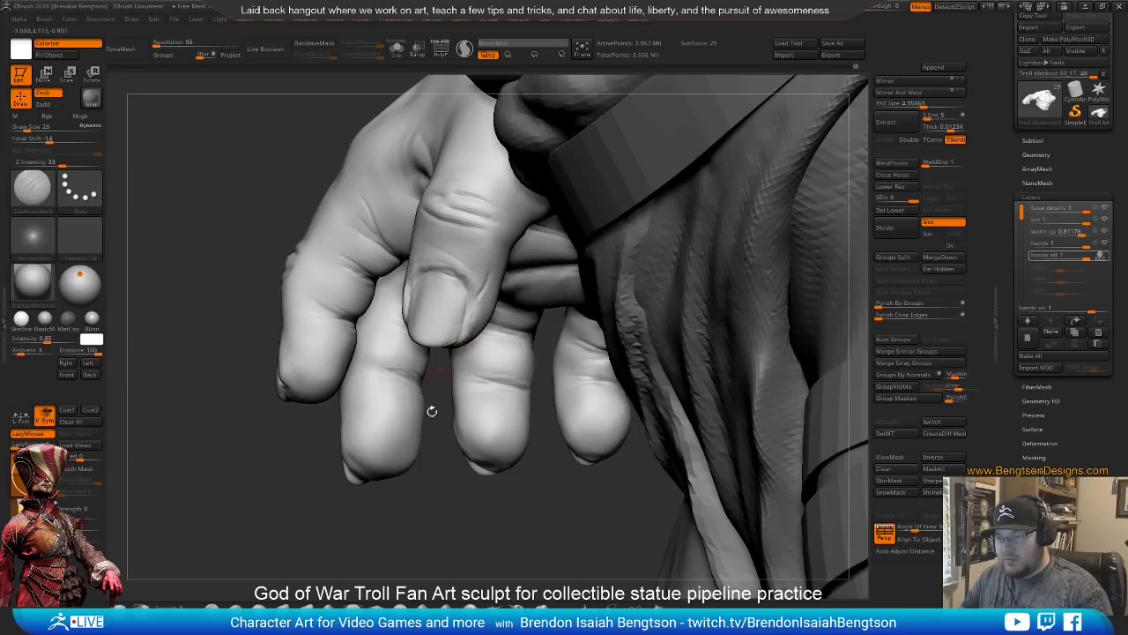
Define the crease around the base of the index fingernail with DamStandard at draw size 23
mouse_move(432, 411)
right_down()
mouse_move(421, 244)
mouse_move(466, 426)
mouse_move(466, 370)
right_up()
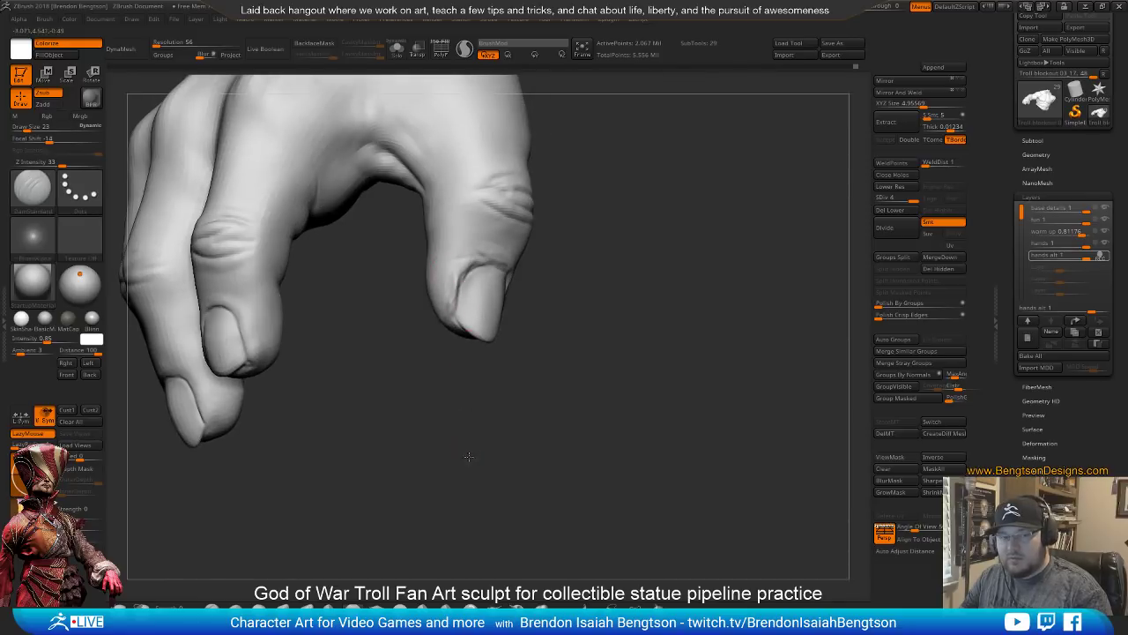
right_drag(468, 455, 498, 450)
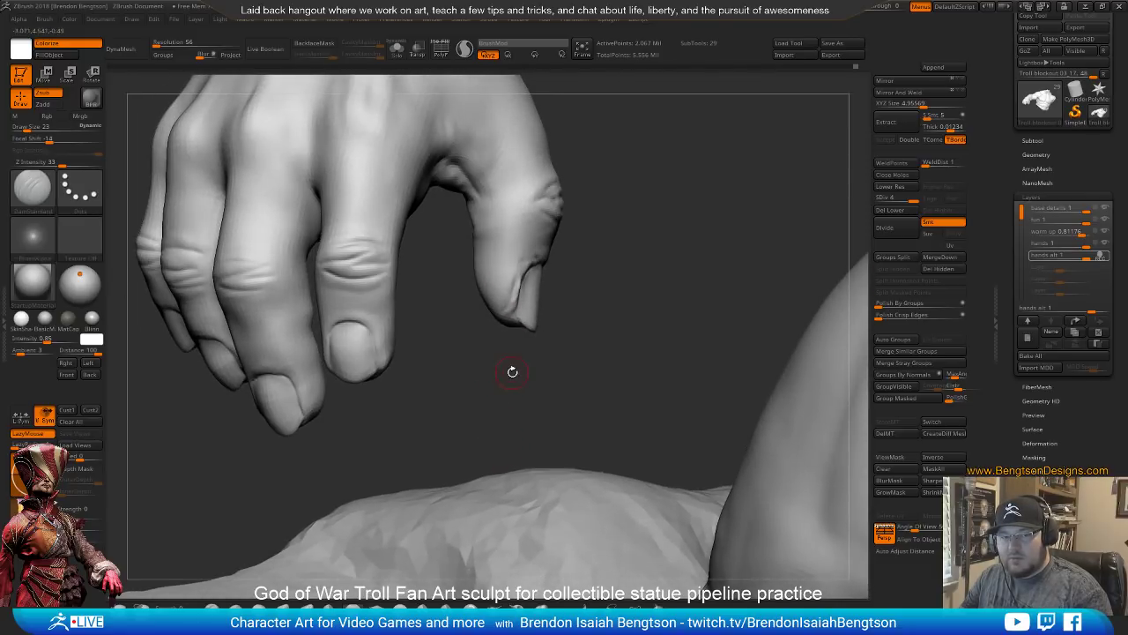
mouse_move(512, 371)
right_down()
mouse_move(516, 408)
mouse_move(455, 357)
mouse_move(381, 342)
right_up()
right_drag(386, 384, 388, 357)
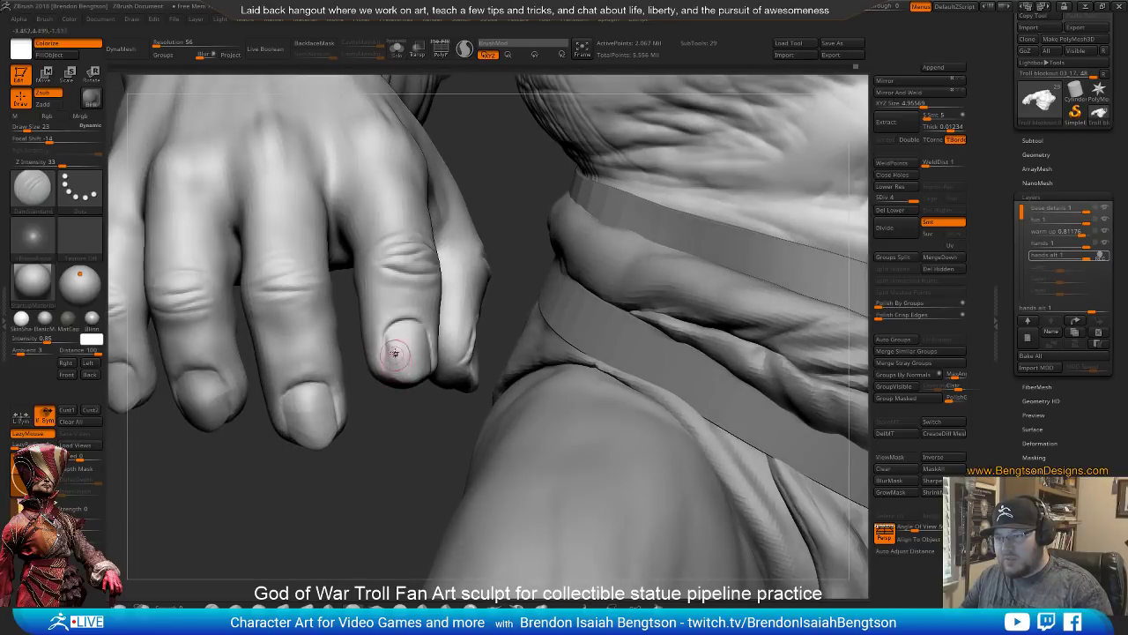
drag(385, 327, 418, 319)
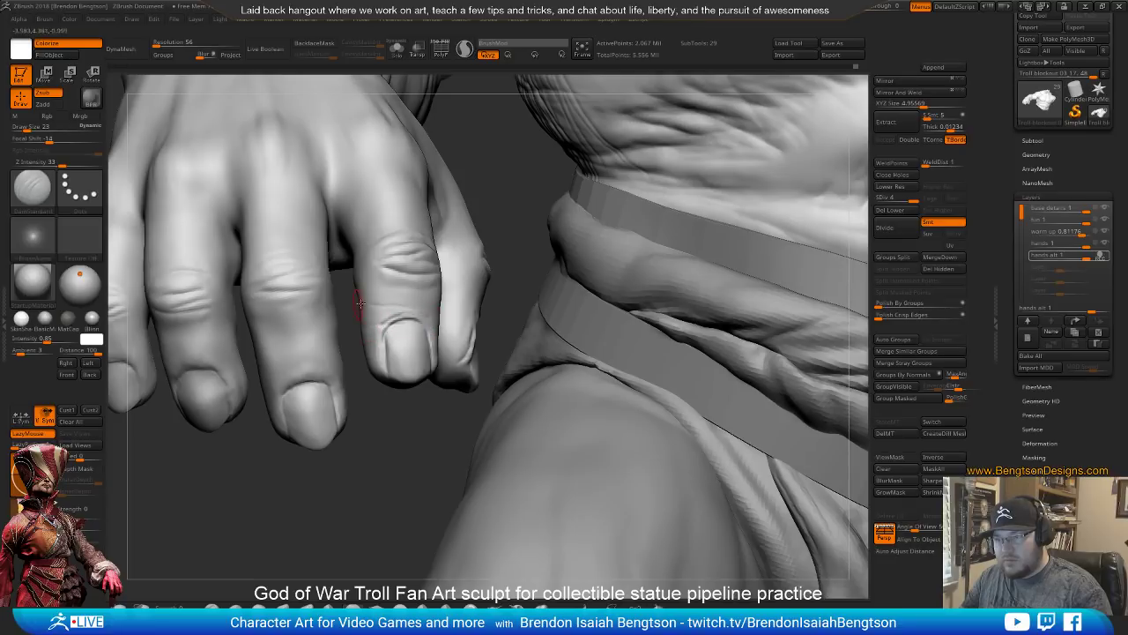
right_drag(418, 461, 306, 454)
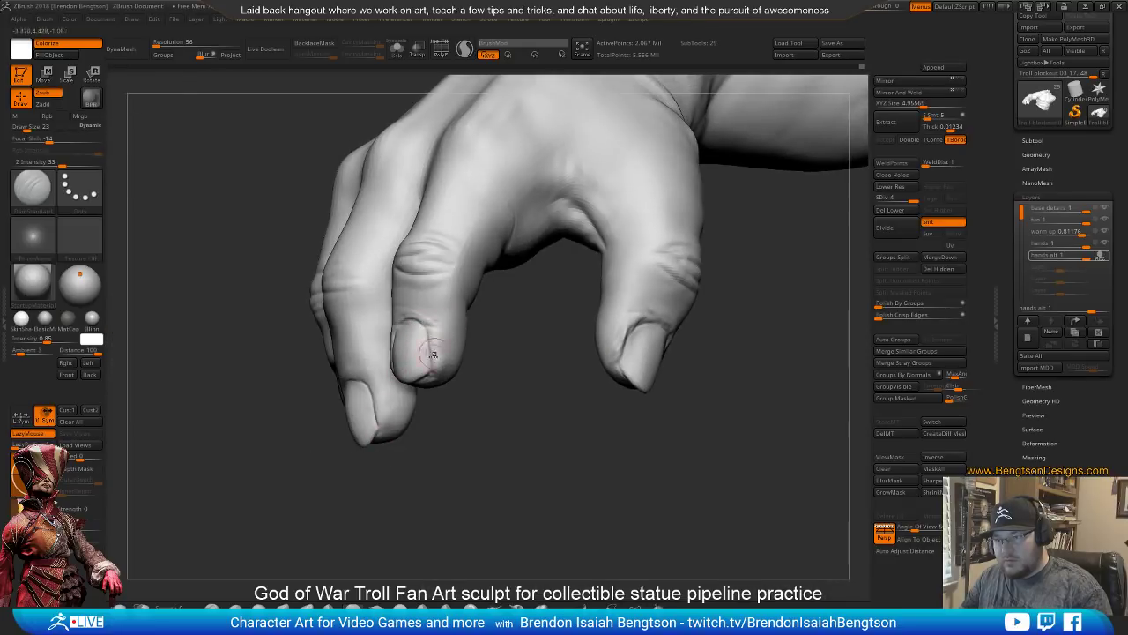
Carve broad lengthwise ridges into the index fingernail with DamStandard at draw size 23
drag(438, 397, 401, 377)
drag(446, 469, 407, 441)
key(b)
key(c)
key(b)
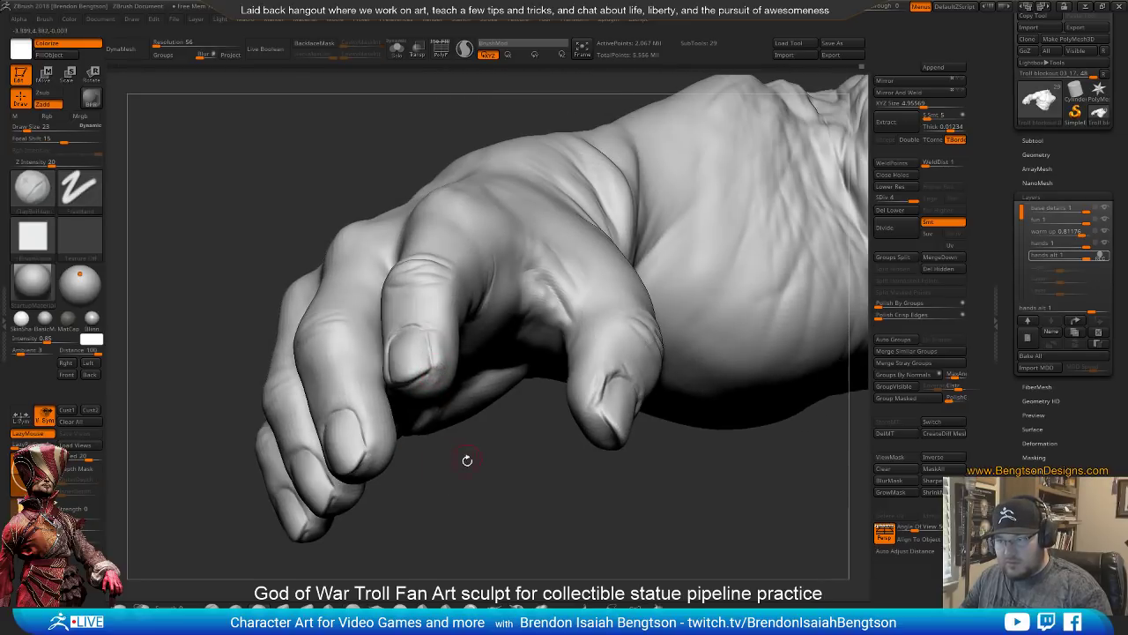
drag(467, 459, 472, 515)
key(b)
key(d)
key(s)
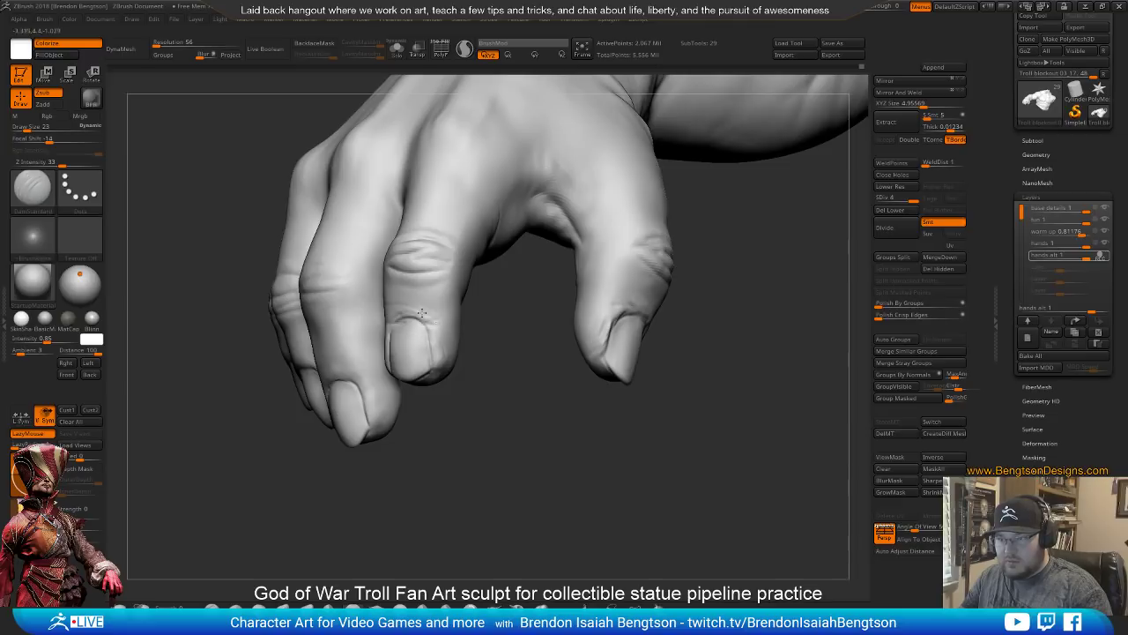
drag(439, 404, 432, 342)
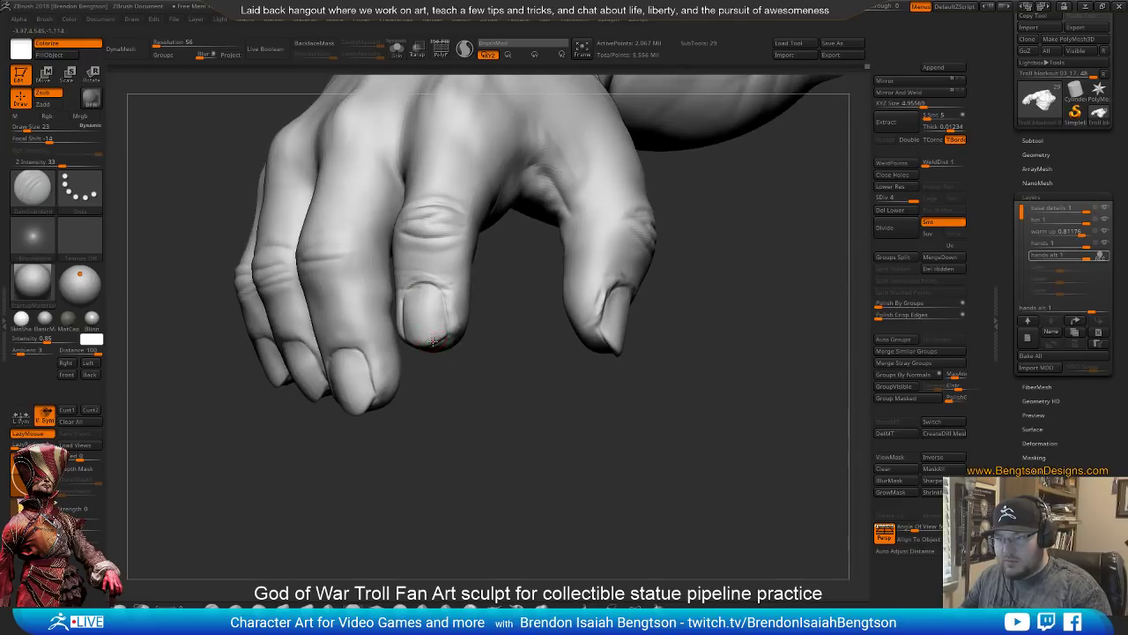
mouse_move(425, 414)
mouse_down()
mouse_move(423, 453)
mouse_move(424, 383)
mouse_move(413, 365)
mouse_up()
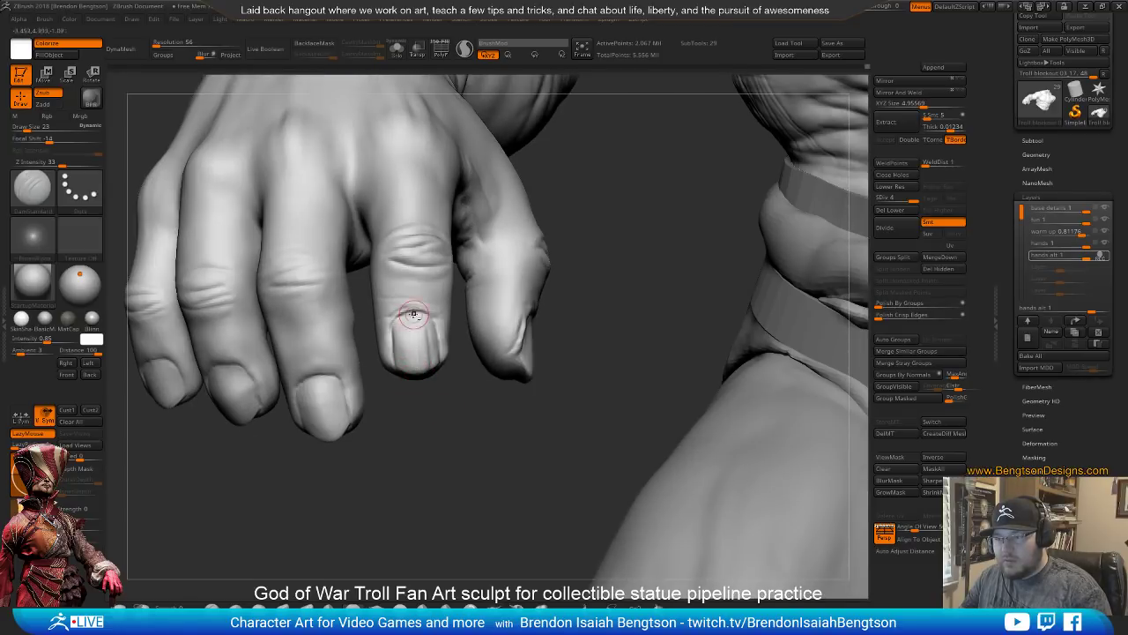
drag(421, 392, 416, 391)
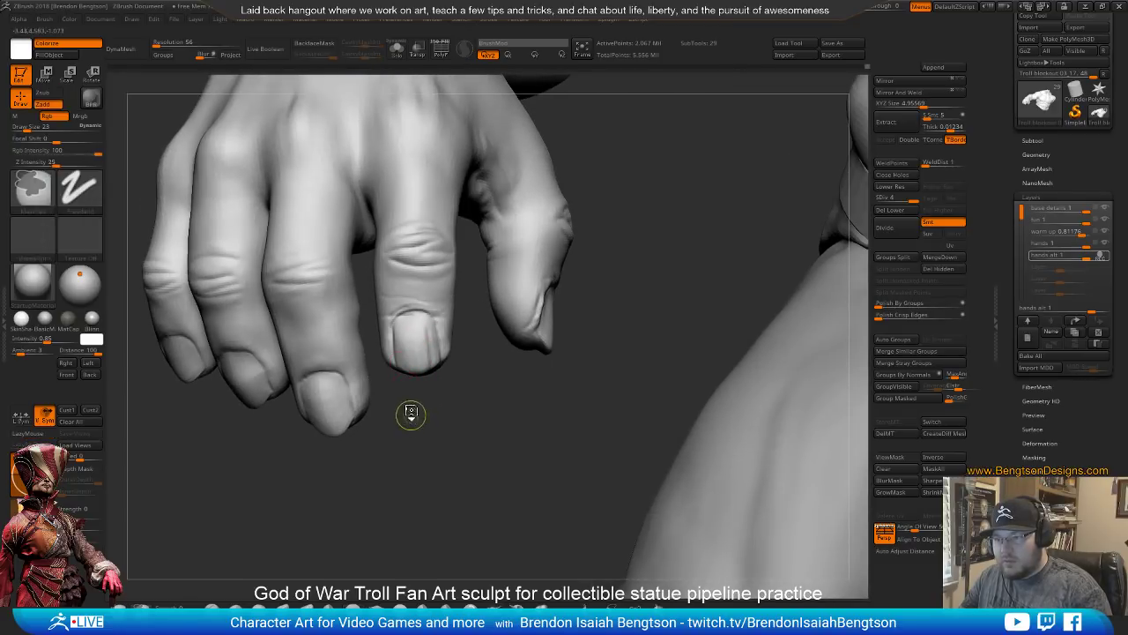
Add finer lengthwise grooves to the index fingernail with DamStandard at draw size 15, undoing the last two strokes
key(space)
drag(409, 351, 403, 377)
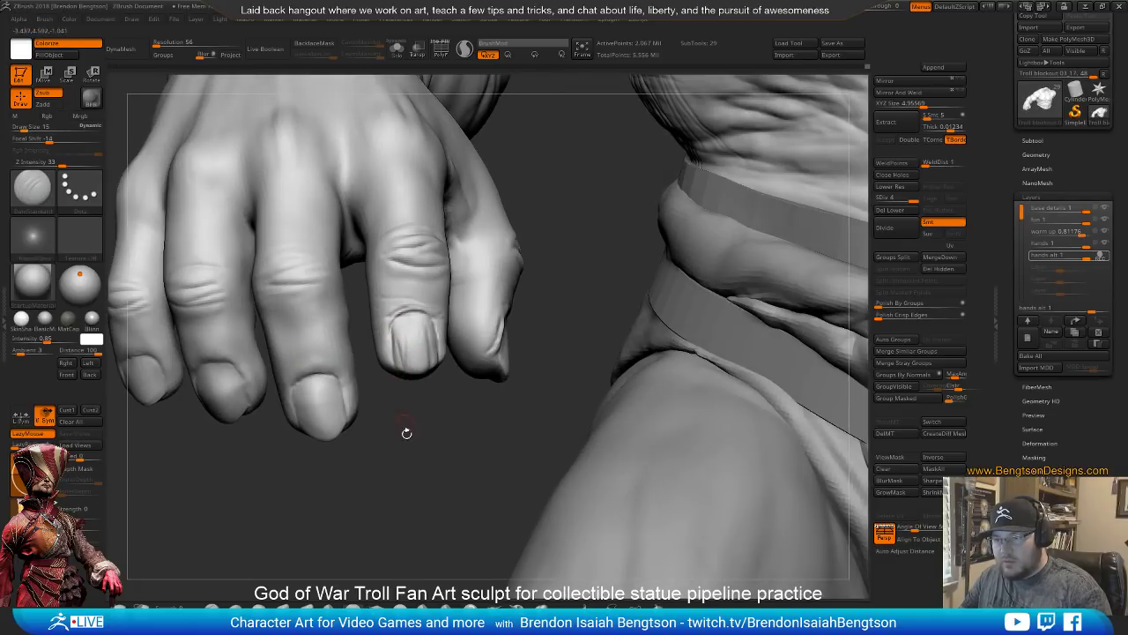
alt+drag(407, 433, 388, 435)
mouse_move(380, 445)
mouse_down()
mouse_move(400, 408)
mouse_move(488, 562)
mouse_up()
mouse_move(457, 447)
mouse_down()
mouse_move(463, 426)
mouse_move(442, 435)
mouse_move(429, 498)
mouse_up()
key(ctrl+z)
key(ctrl+z)
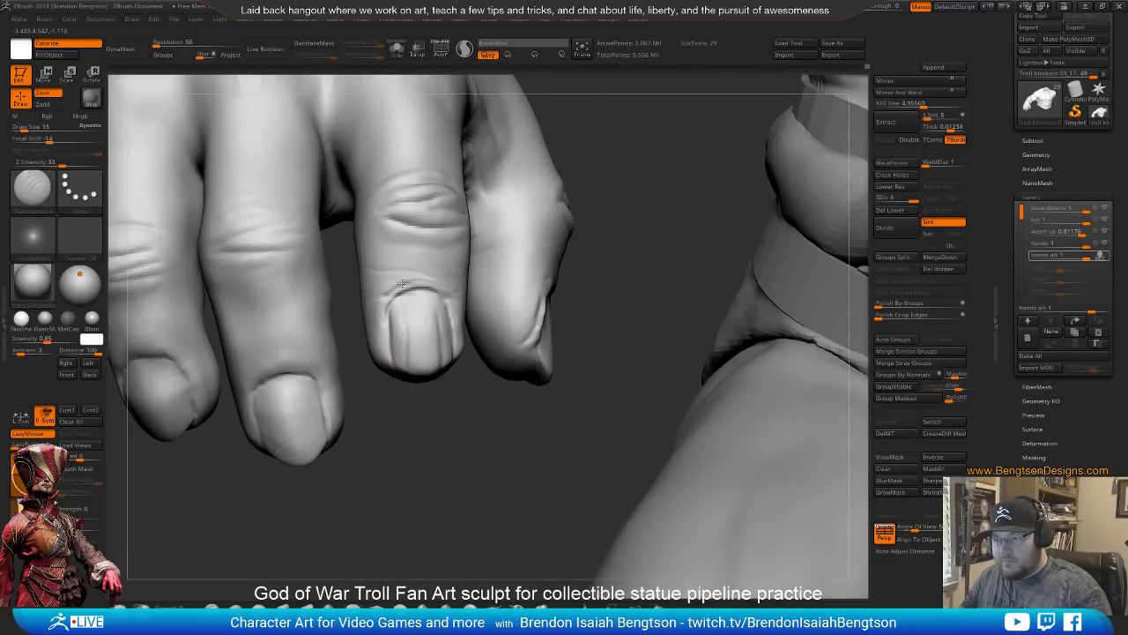
Mask a strip at the index fingernail's tip, invert the mask and reshape the free edge with Move Topological at draw size 11
mouse_move(409, 444)
mouse_down()
mouse_move(426, 454)
mouse_move(410, 448)
mouse_move(431, 433)
mouse_move(443, 481)
mouse_up()
ctrl+drag(412, 373, 429, 367)
key(space)
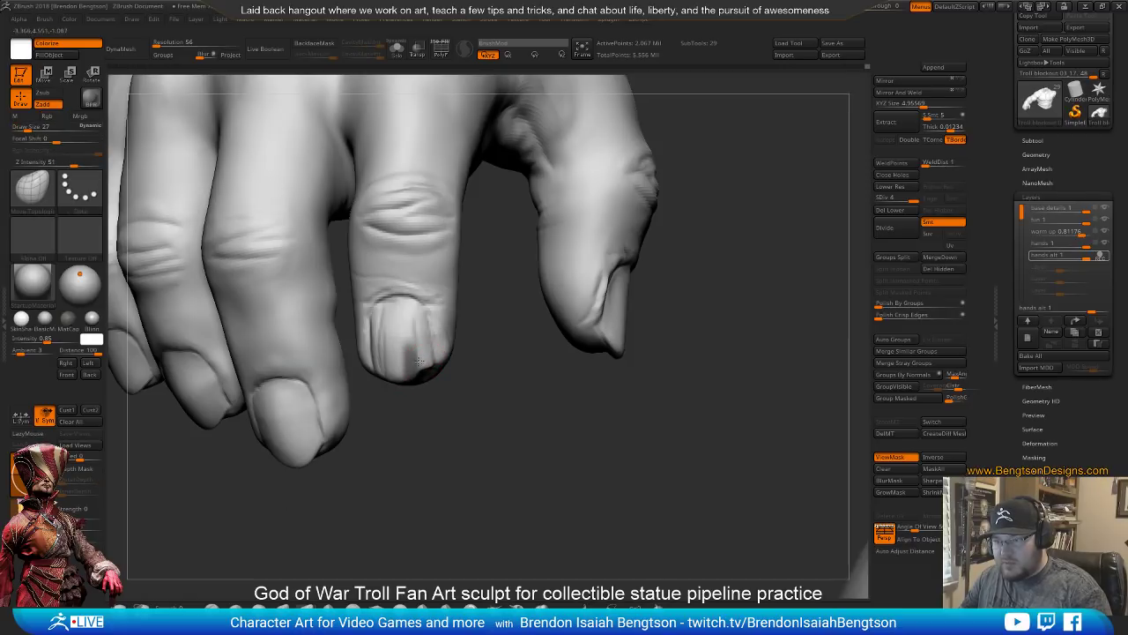
key(ctrl+z)
ctrl+click(417, 402)
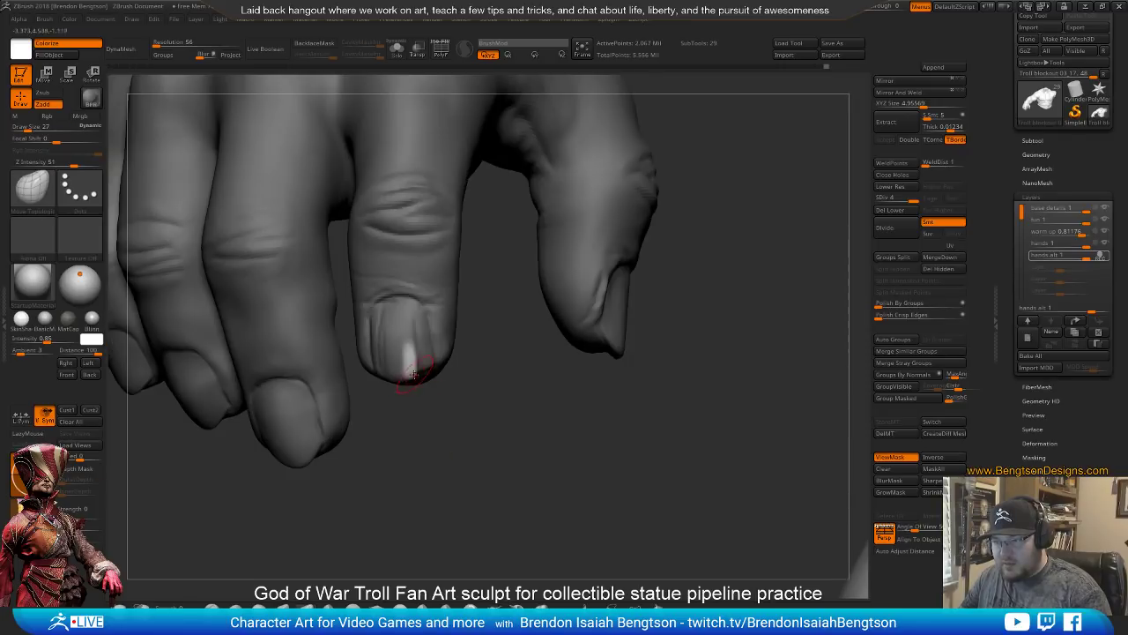
key(space)
drag(417, 370, 412, 370)
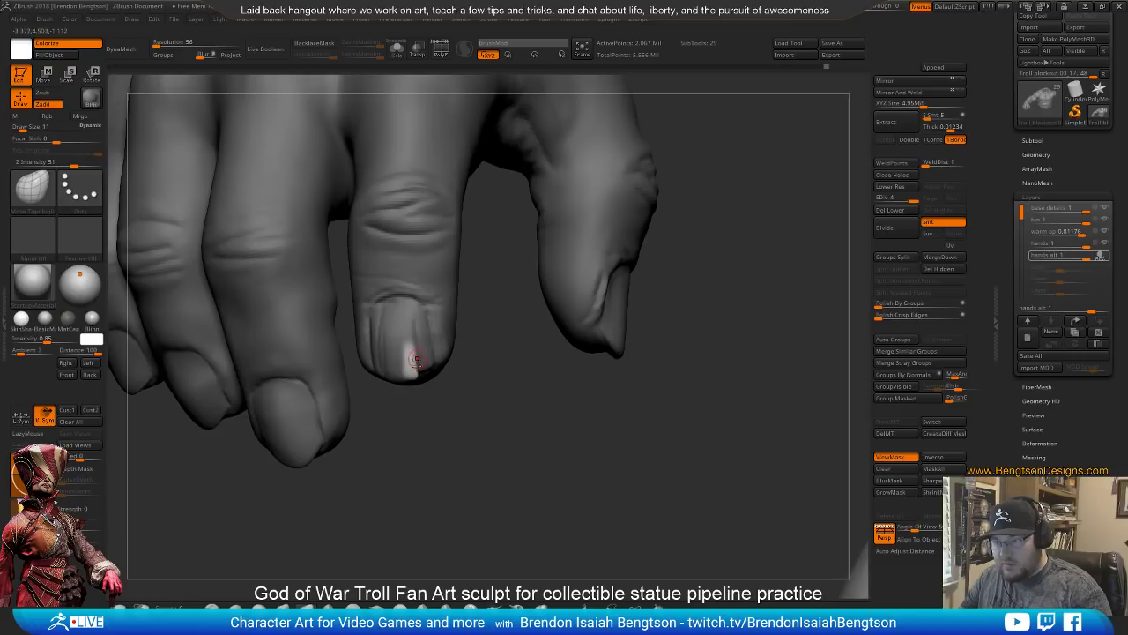
Hide the mask display and isolate the hand's subtool in Solo mode
ctrl+shift+click(438, 423)
drag(494, 248, 490, 172)
key(ctrl+h)
alt+drag(435, 471, 482, 430)
alt+drag(471, 390, 470, 463)
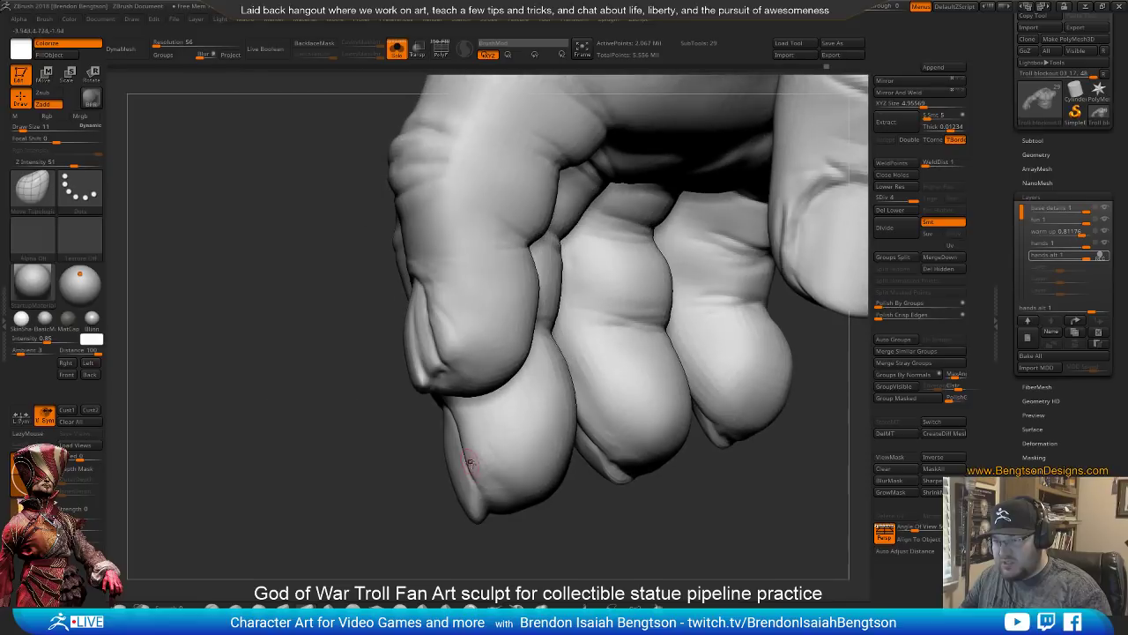
Cut a chipped break into the tip of the index fingernail with DamStandard at draw size 11
drag(416, 419, 454, 407)
key(b)
key(d)
key(s)
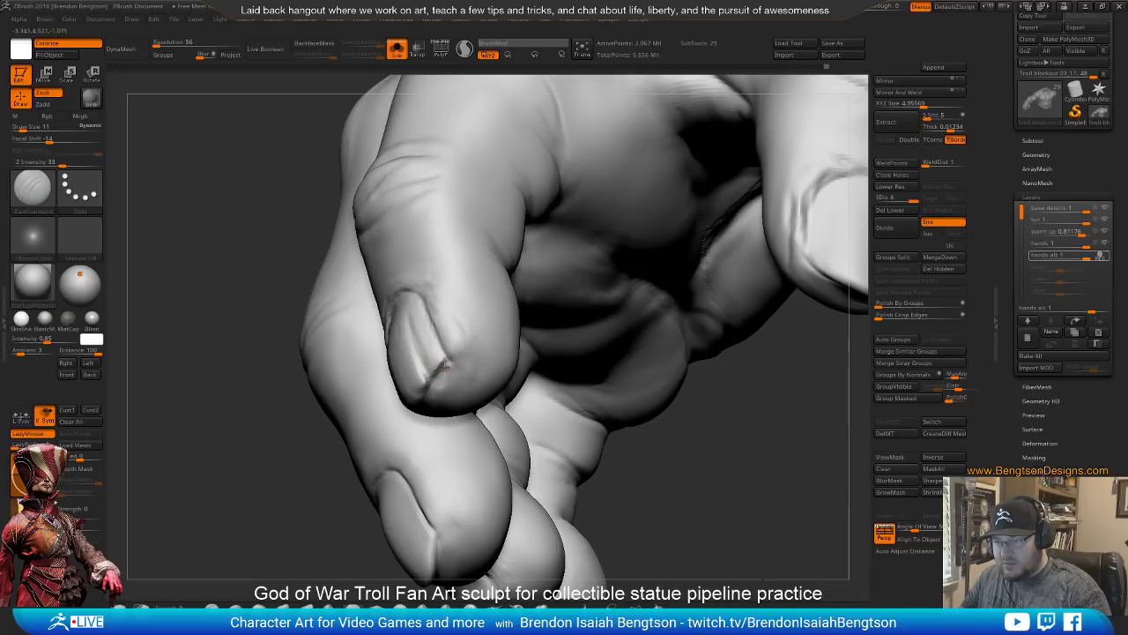
drag(332, 363, 300, 368)
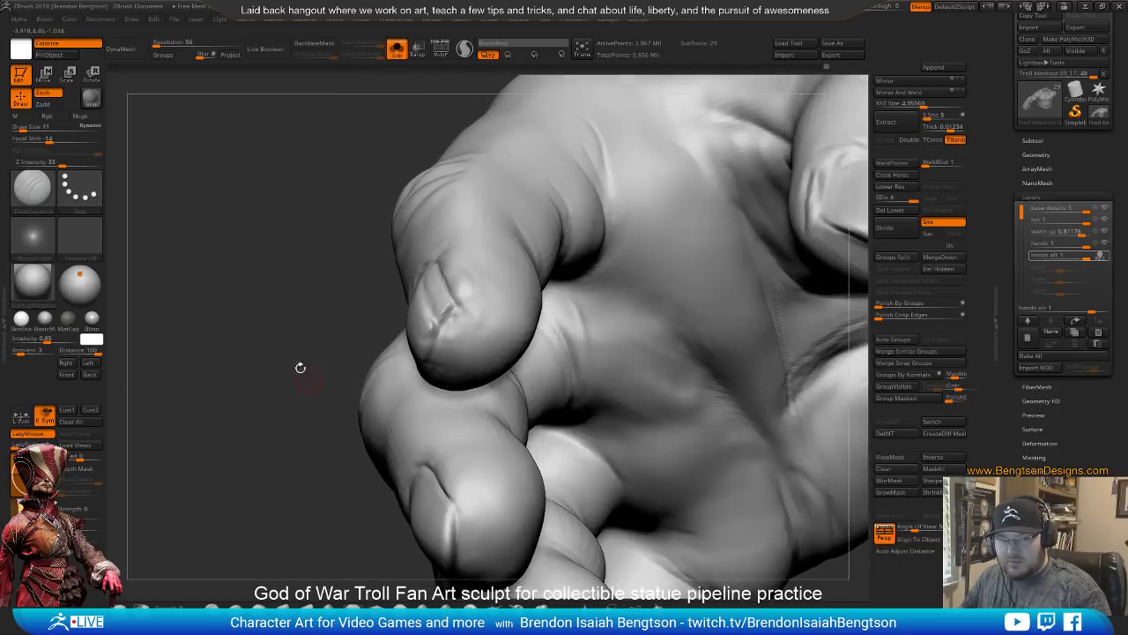
alt+right_drag(449, 369, 439, 265)
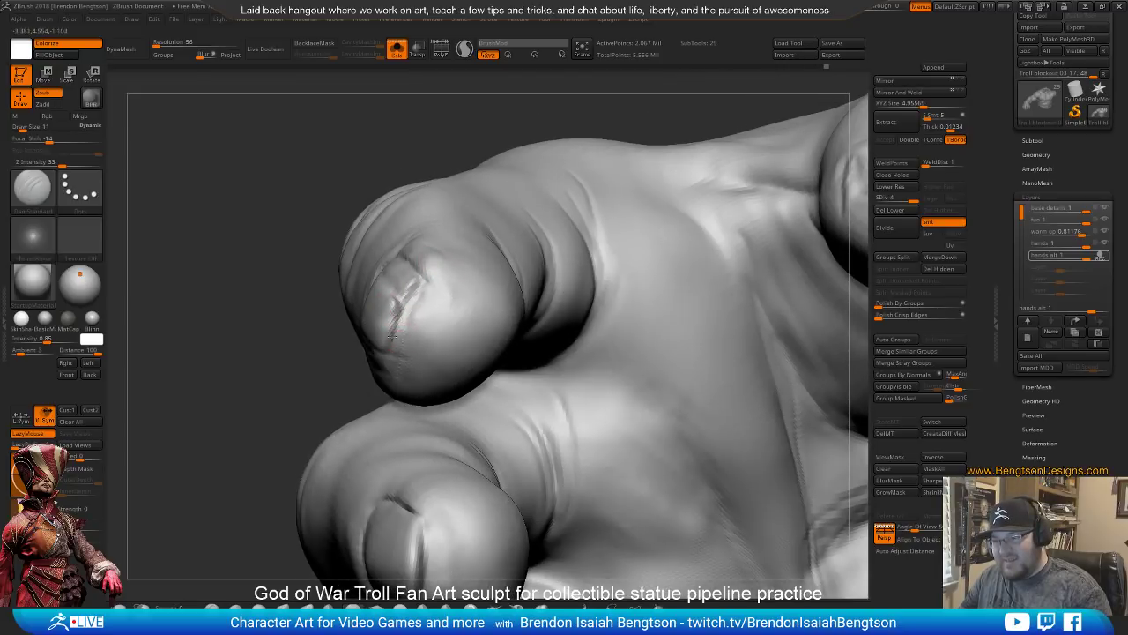
mouse_move(388, 355)
mouse_down()
mouse_move(408, 300)
mouse_move(384, 336)
mouse_up()
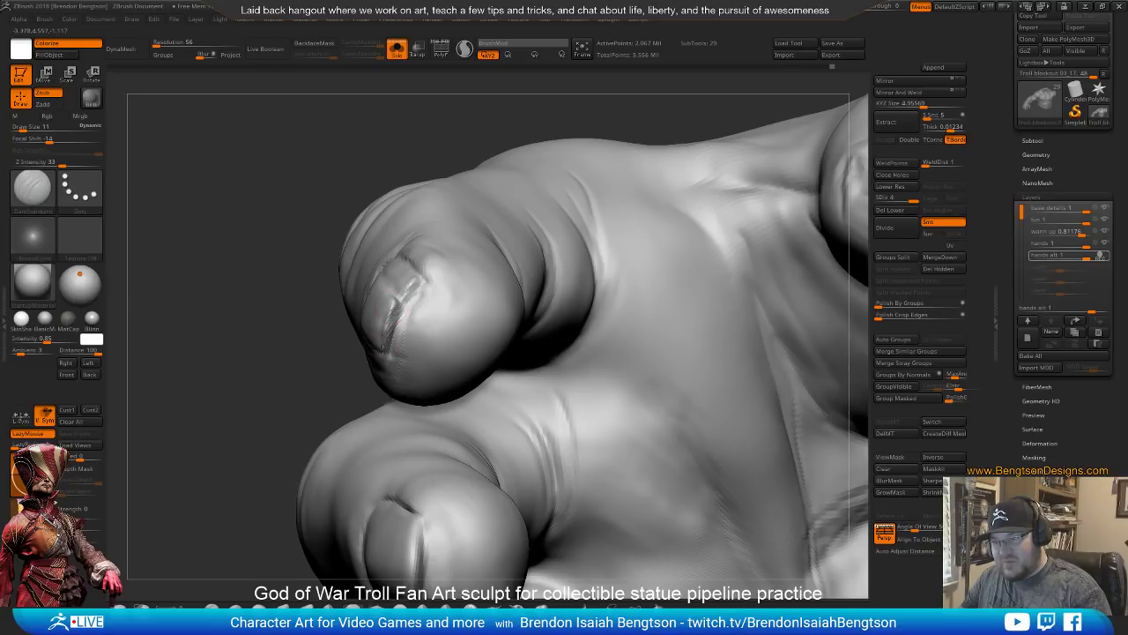
Deepen the crease along the side and beneath the free edge of the index fingernail with DamStandard at draw size 11
drag(399, 178, 406, 244)
mouse_move(357, 375)
mouse_down()
mouse_move(394, 355)
mouse_move(423, 361)
mouse_up()
key(b)
key(c)
key(b)
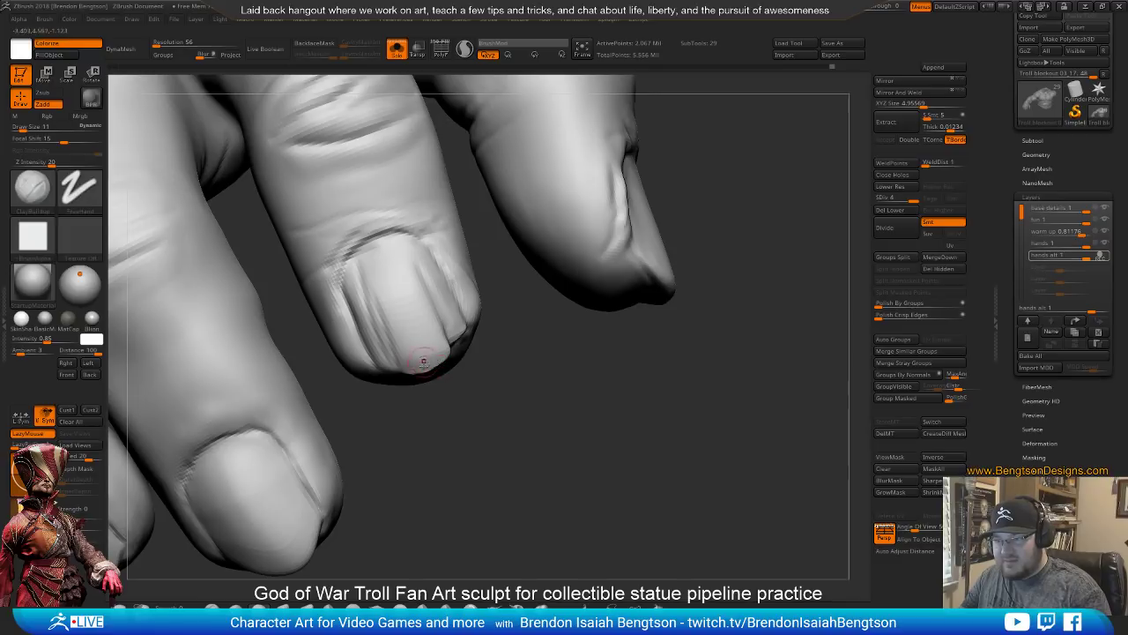
right_drag(423, 361, 409, 353)
key(b)
key(d)
key(s)
drag(417, 435, 394, 379)
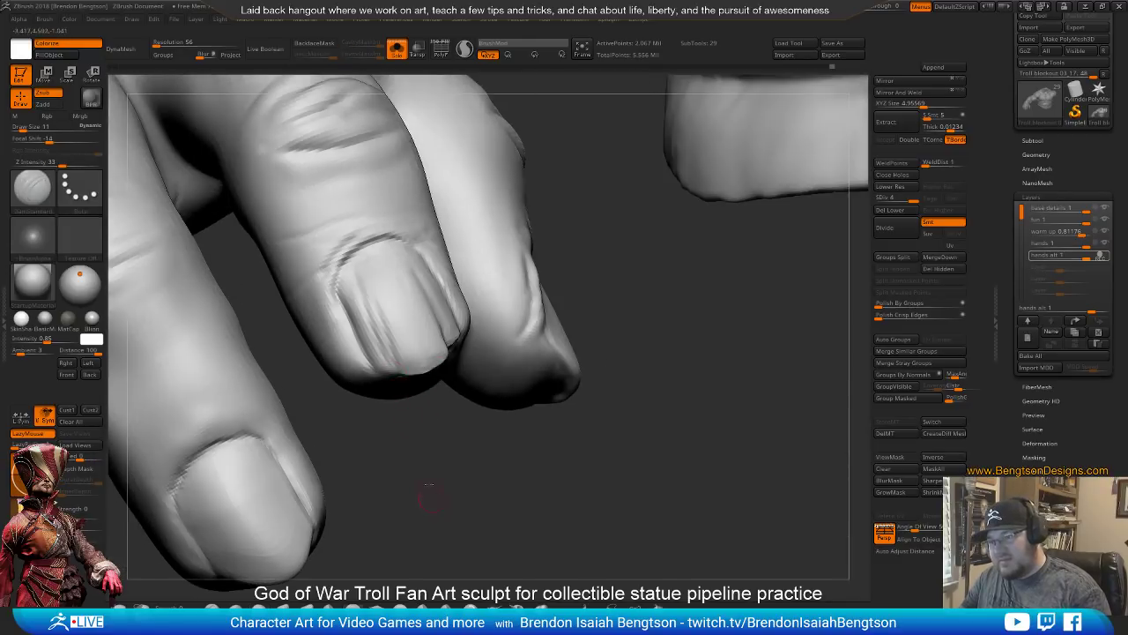
drag(429, 498, 374, 379)
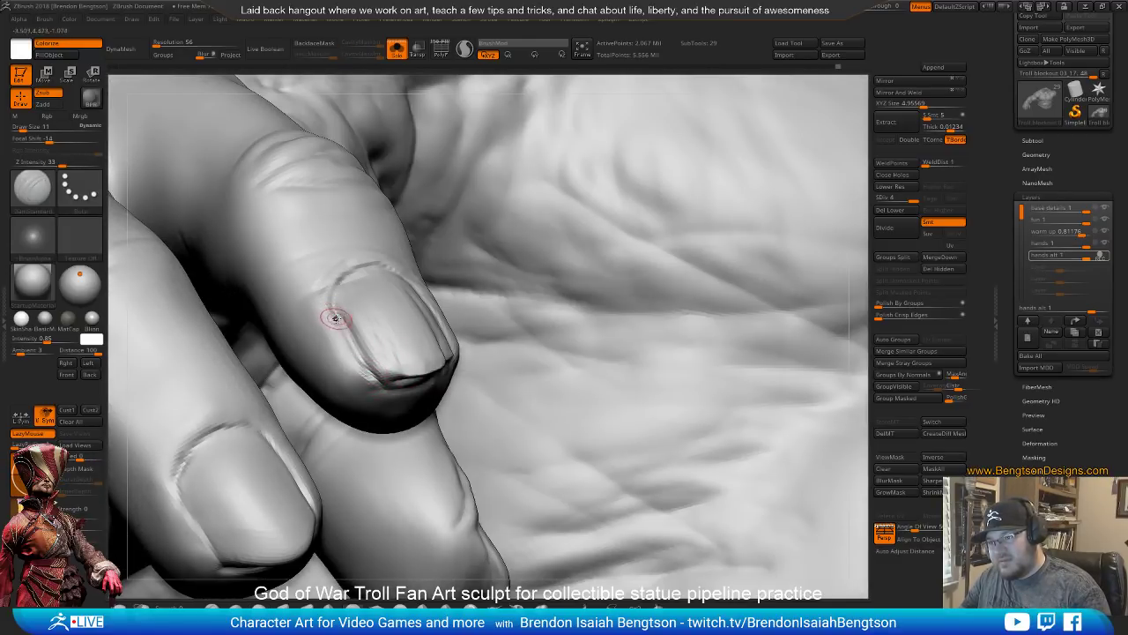
mouse_move(334, 320)
mouse_down()
mouse_move(378, 379)
mouse_move(400, 376)
mouse_up()
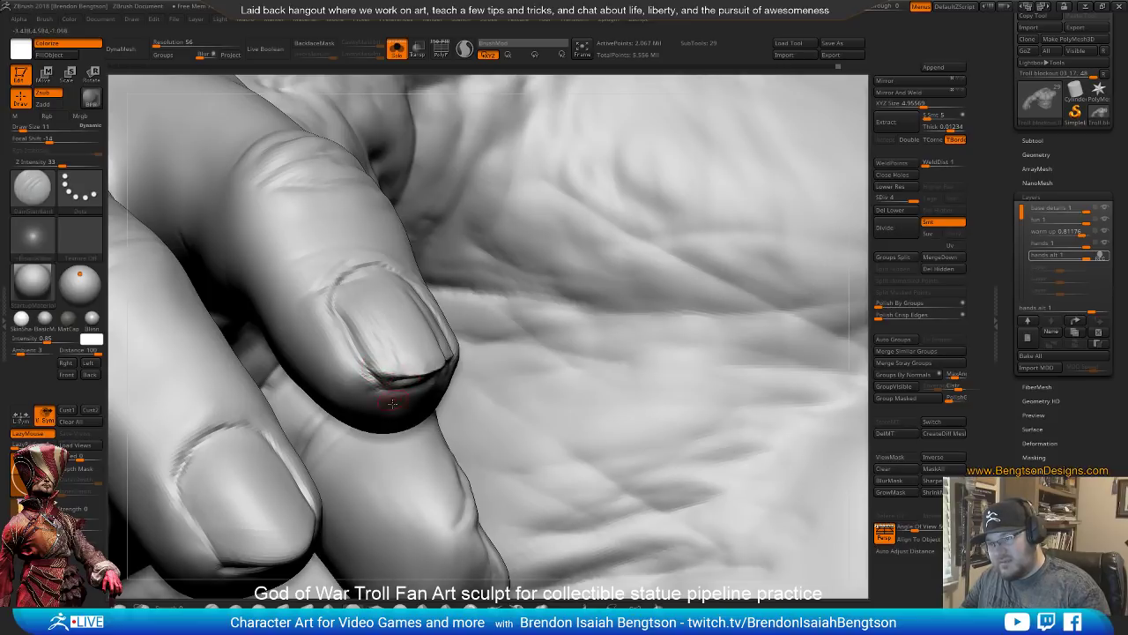
Build up the flesh beneath the index fingernail's free edge with ClayBuildup at draw sizes 11 and 23
right_drag(362, 386, 373, 383)
key(b)
key(c)
key(b)
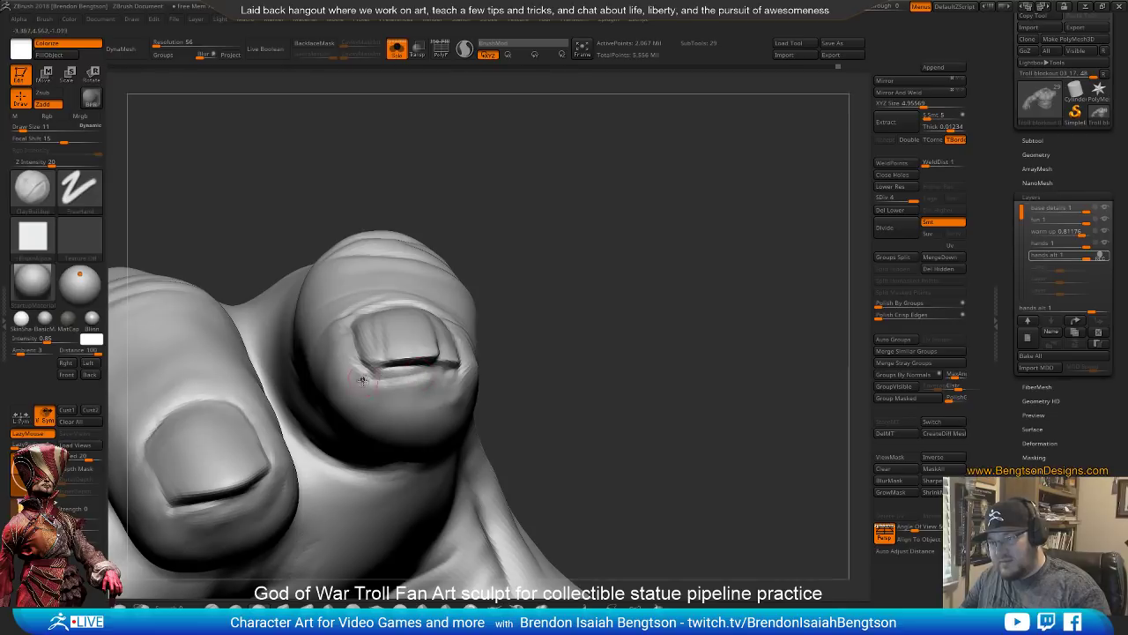
mouse_move(412, 372)
mouse_down()
mouse_move(374, 375)
mouse_move(438, 378)
mouse_move(402, 389)
mouse_up()
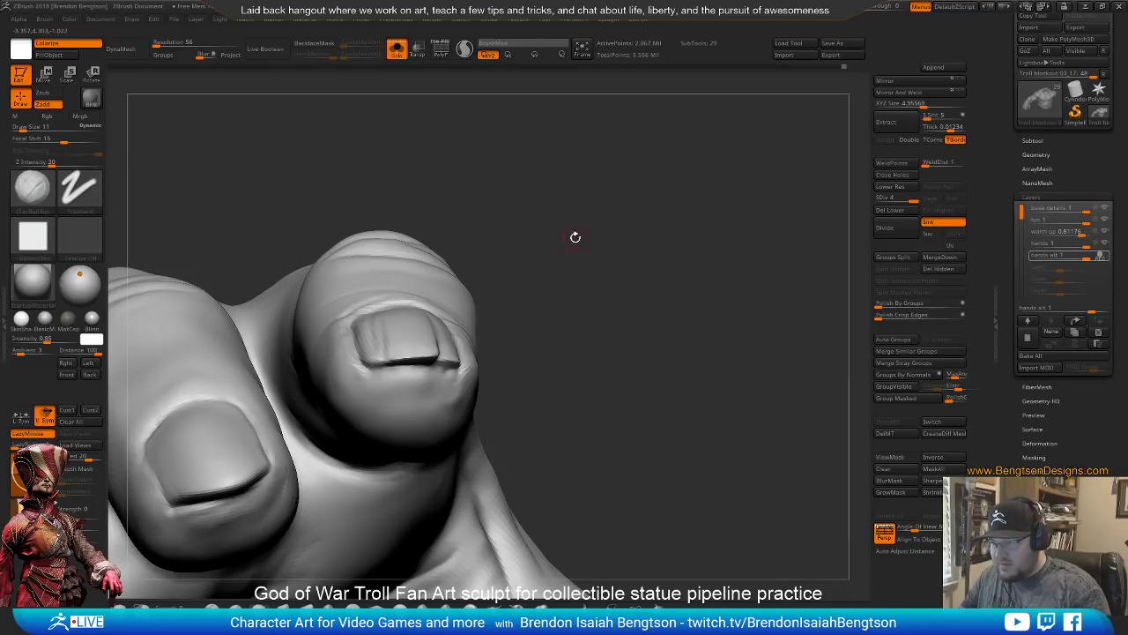
drag(574, 234, 378, 344)
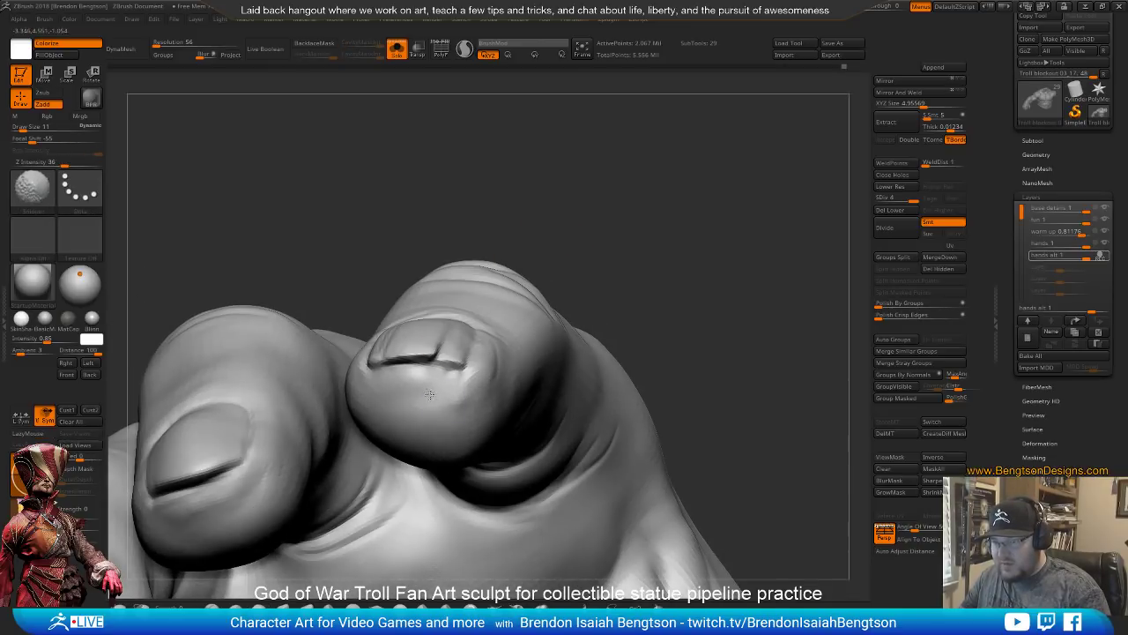
mouse_move(494, 220)
mouse_down()
mouse_move(512, 163)
mouse_move(470, 385)
mouse_move(467, 371)
mouse_up()
key(space)
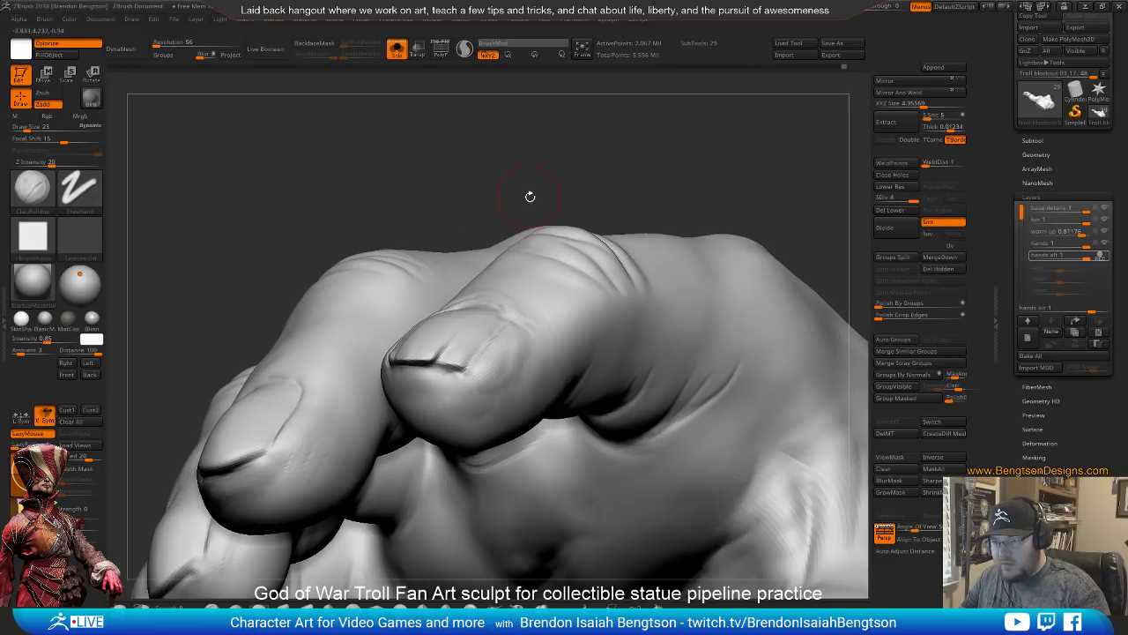
mouse_move(532, 193)
mouse_down()
mouse_move(500, 275)
mouse_move(378, 494)
mouse_move(410, 496)
mouse_move(445, 463)
mouse_move(408, 443)
mouse_up()
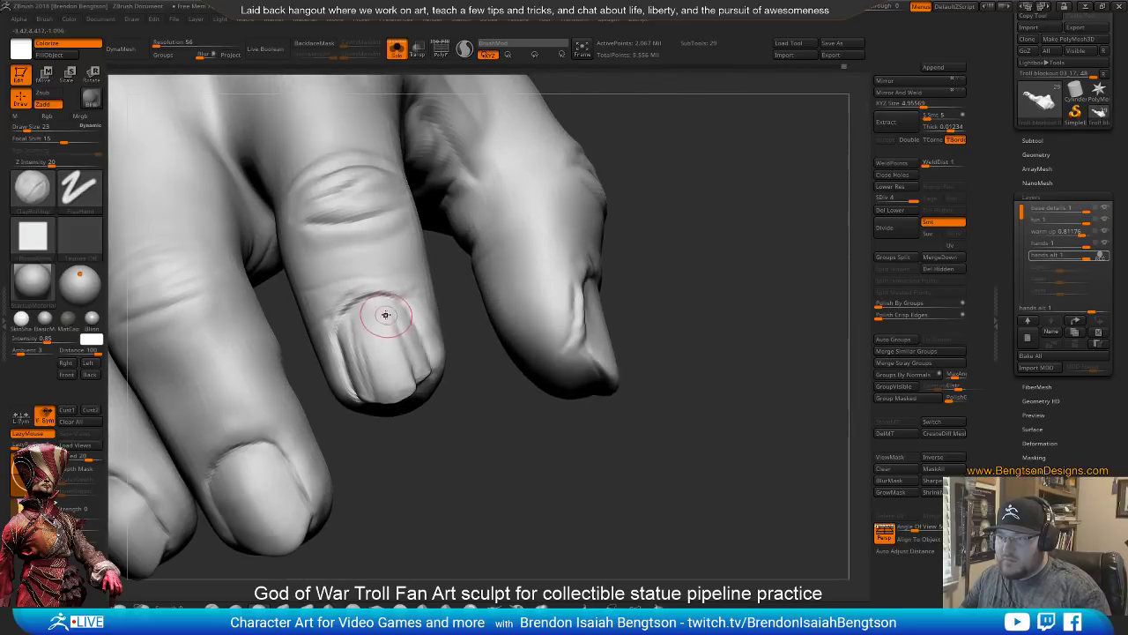
Refine the fine creases around the index fingernail with DamStandard at draw size 9
key(space)
mouse_move(378, 317)
mouse_down()
mouse_move(448, 520)
mouse_move(420, 428)
mouse_up()
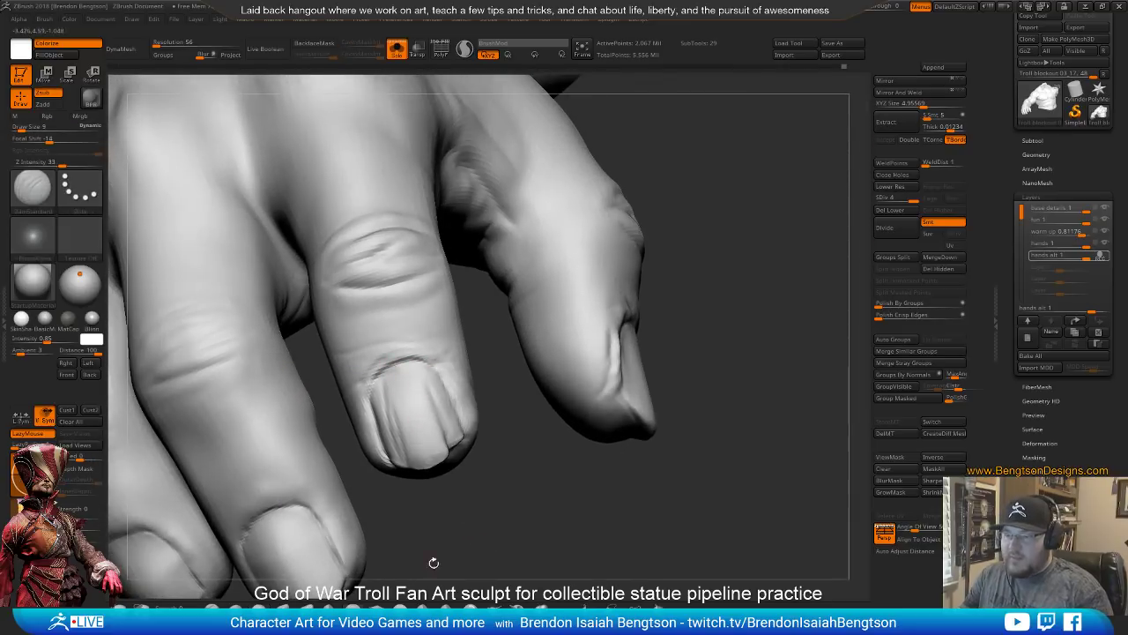
key(shift)
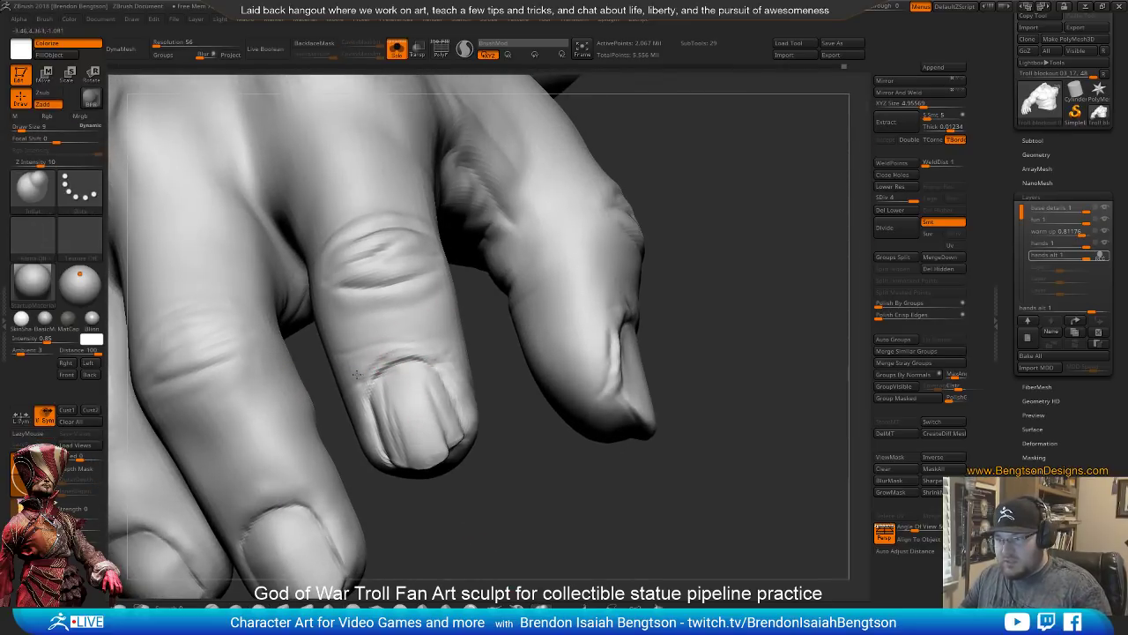
Swell the skin folds around the base and sides of the index fingernail with Inflat at draw size 17 and smooth them
key(space)
drag(375, 356, 373, 356)
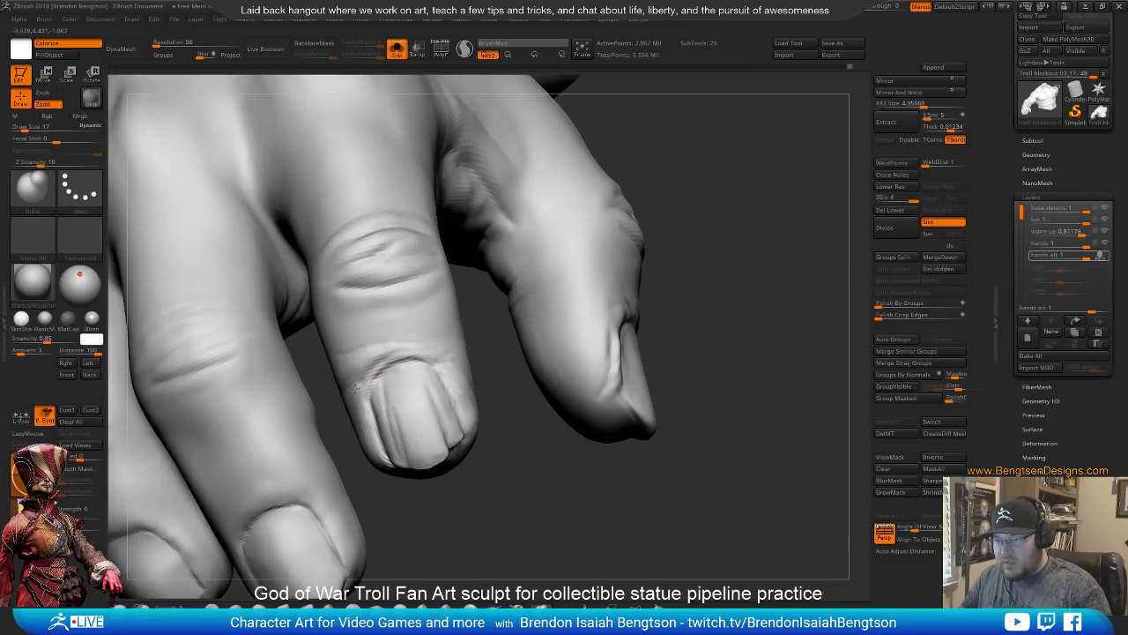
drag(514, 473, 451, 373)
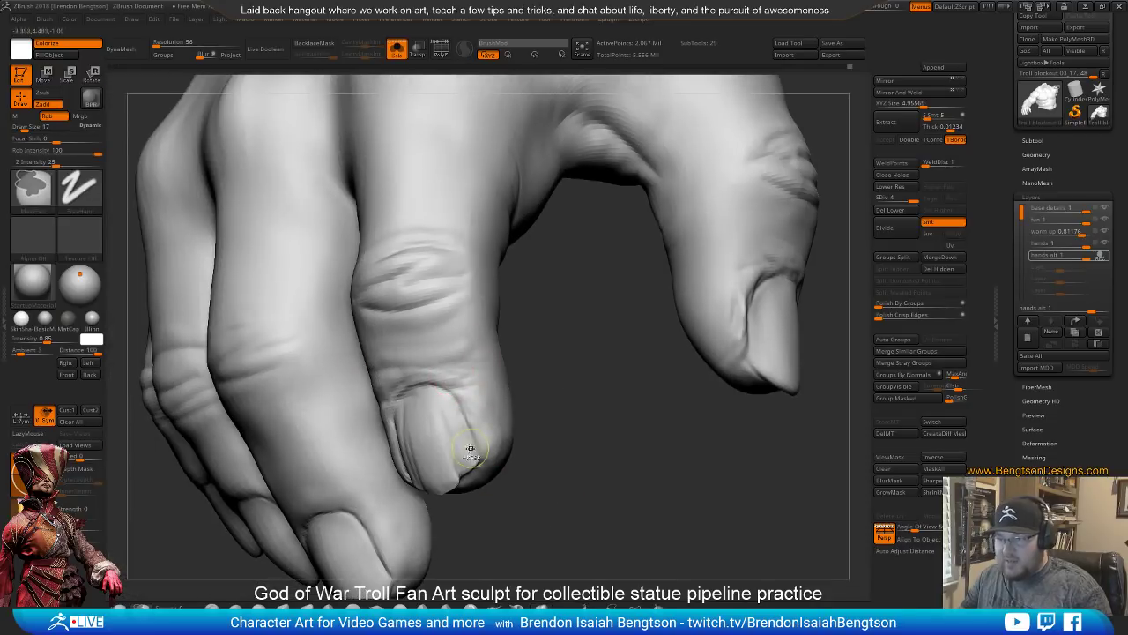
mouse_move(468, 448)
shift+mouse_down()
mouse_move(448, 381)
mouse_move(453, 427)
shift+mouse_up()
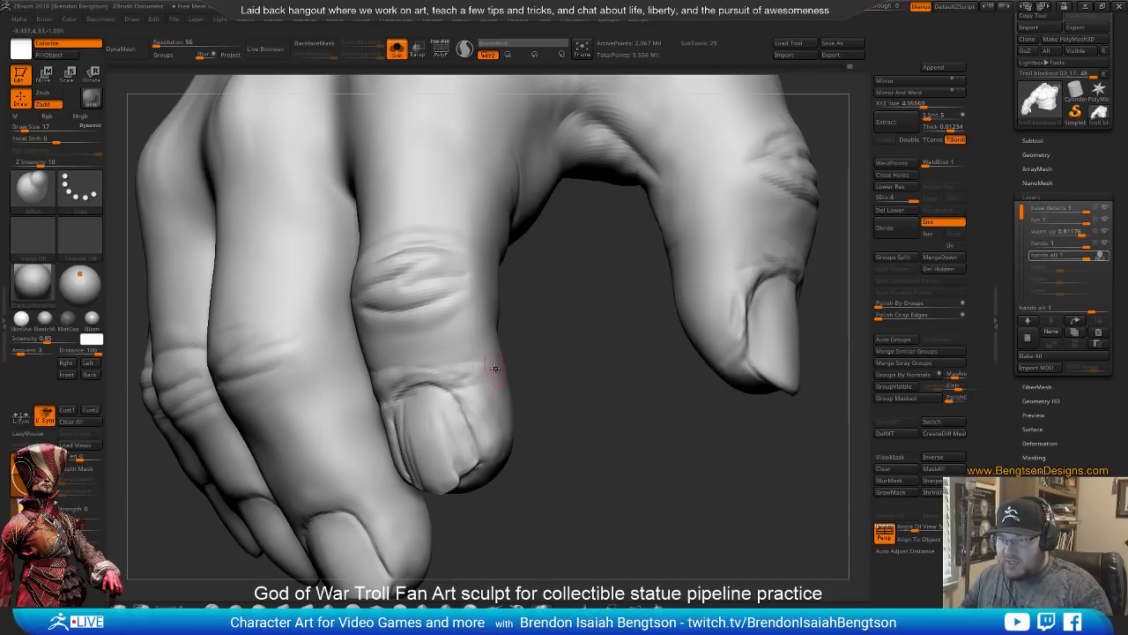
mouse_move(542, 441)
mouse_down()
mouse_move(536, 398)
mouse_move(554, 473)
mouse_move(523, 444)
mouse_up()
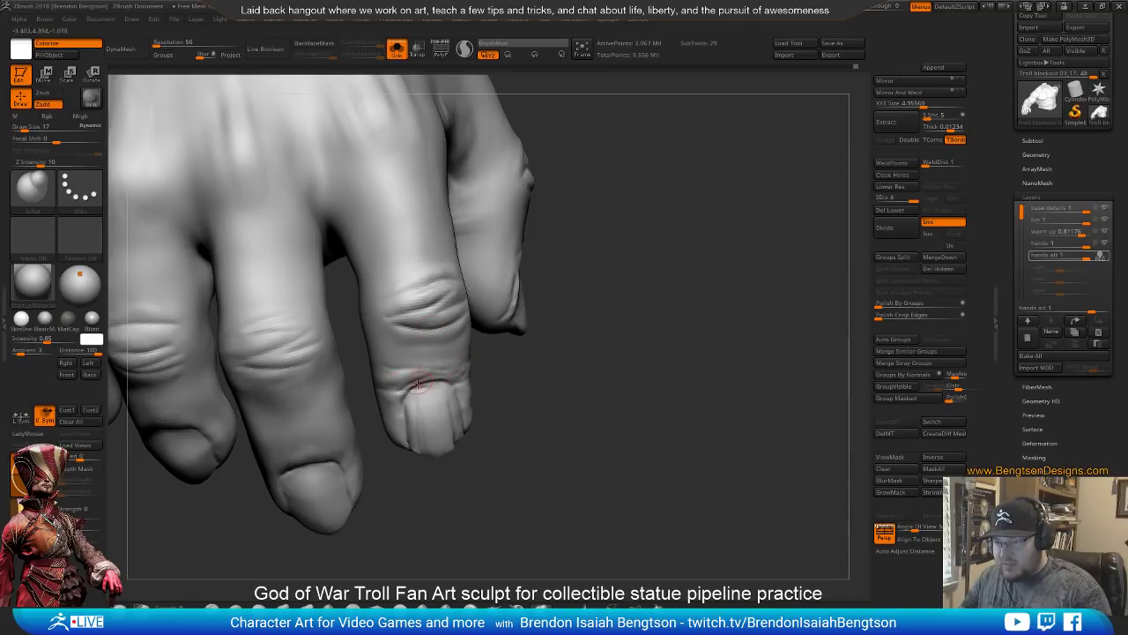
Carve the cuticle crease and lengthwise grooves into the thumbnail with DamStandard at draw size 11
drag(412, 520, 392, 403)
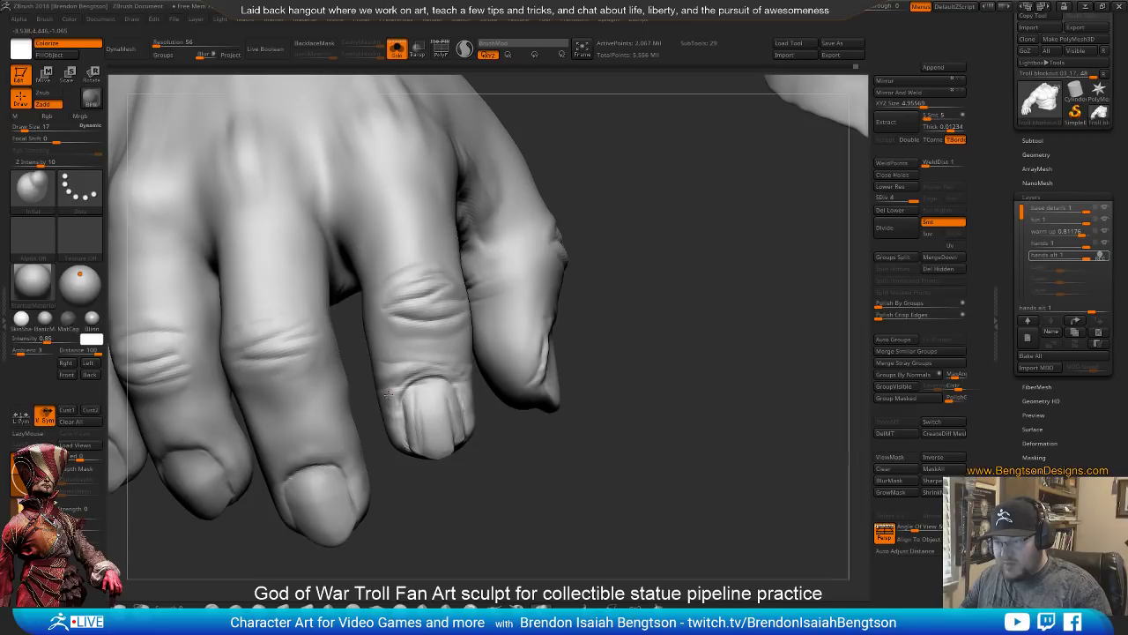
drag(394, 499, 381, 414)
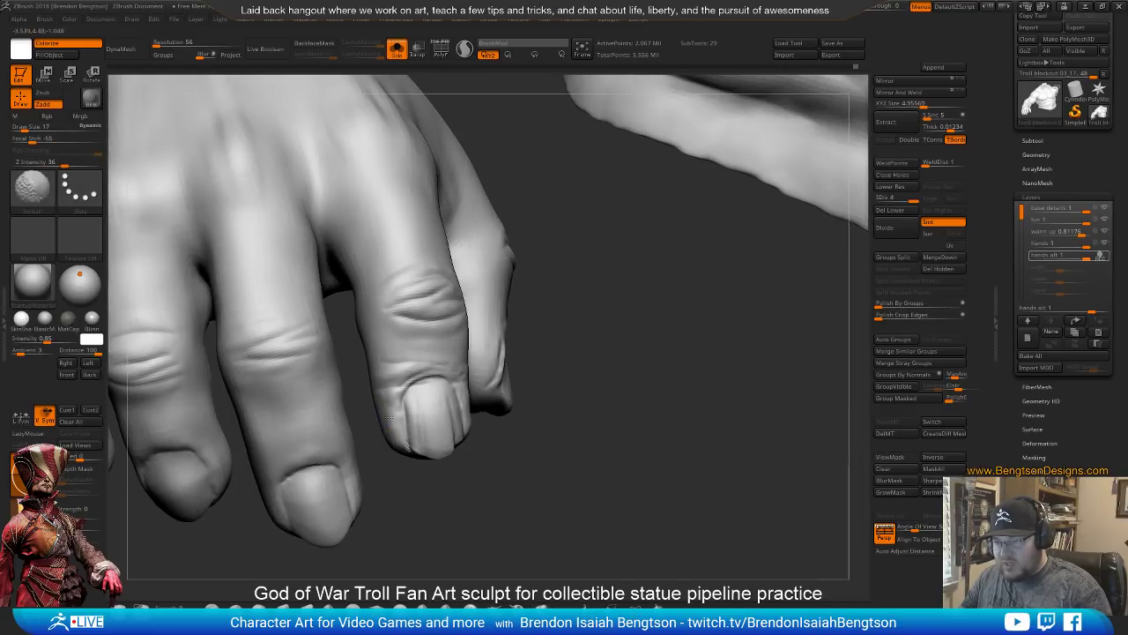
mouse_move(411, 491)
mouse_down()
mouse_move(481, 456)
mouse_move(458, 495)
mouse_move(517, 491)
mouse_move(544, 436)
mouse_move(602, 414)
mouse_move(459, 381)
mouse_move(549, 417)
mouse_move(383, 421)
mouse_move(559, 453)
mouse_move(512, 403)
mouse_move(551, 273)
mouse_move(565, 306)
mouse_move(592, 273)
mouse_up()
key(b)
key(d)
key(s)
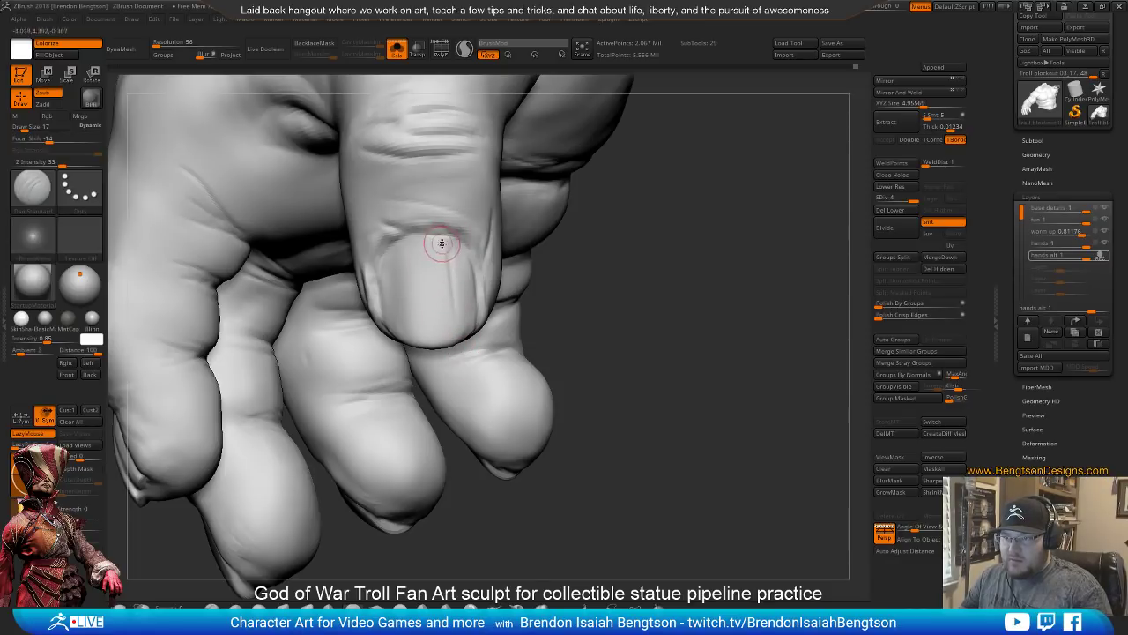
key(space)
drag(440, 260, 439, 260)
drag(443, 267, 459, 293)
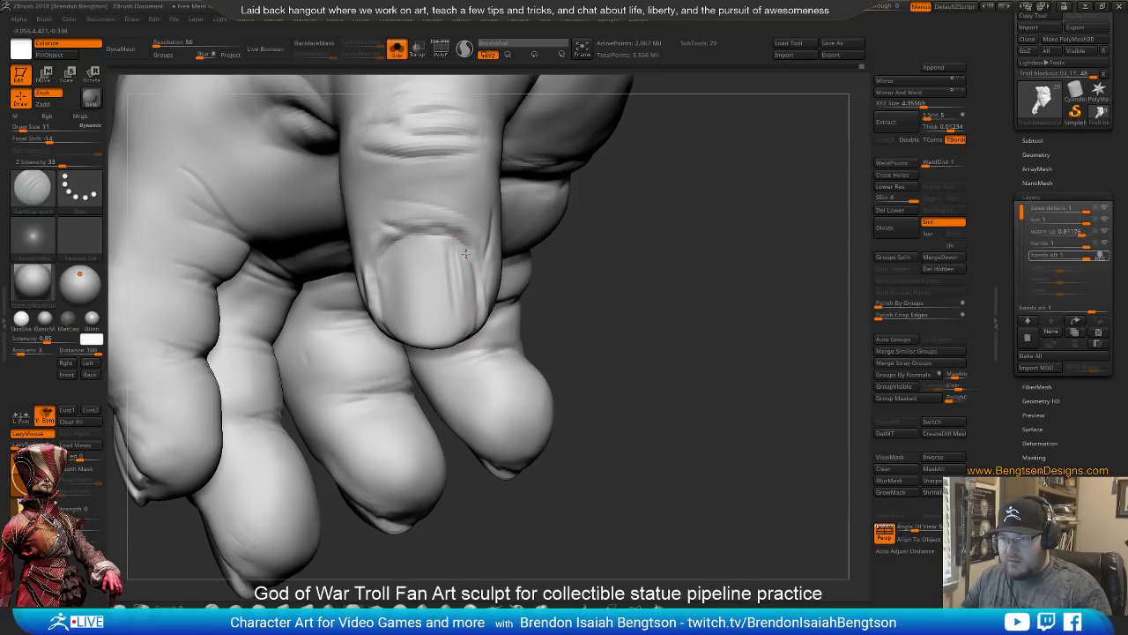
drag(466, 254, 478, 283)
drag(584, 308, 636, 307)
mouse_move(463, 247)
mouse_down()
mouse_move(452, 256)
mouse_move(396, 242)
mouse_move(425, 253)
mouse_up()
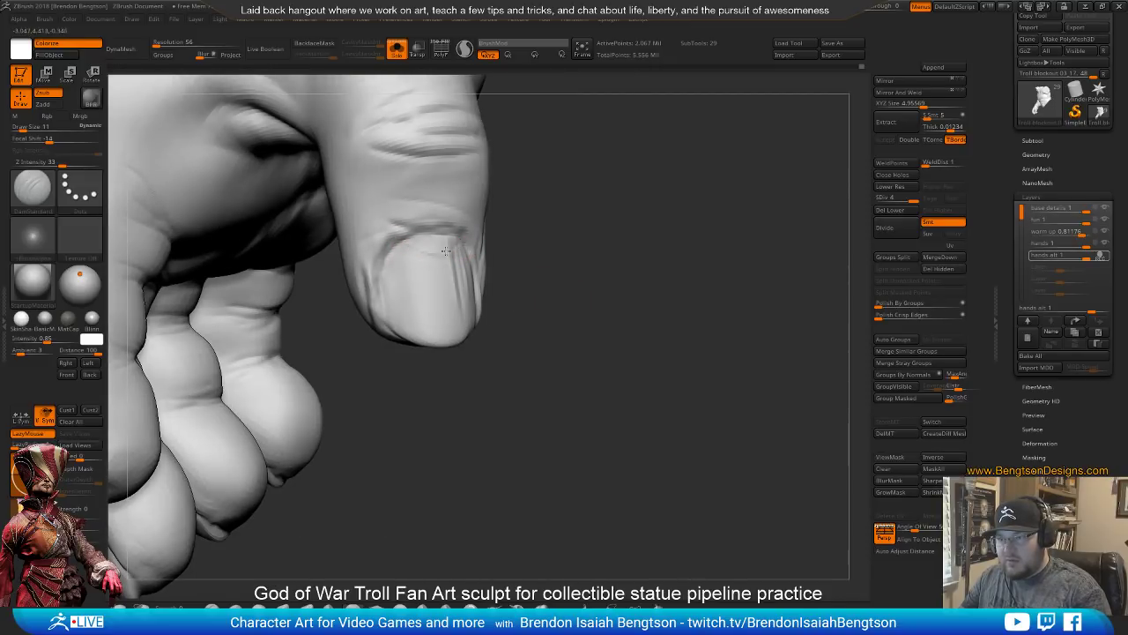
alt+drag(559, 415, 524, 347)
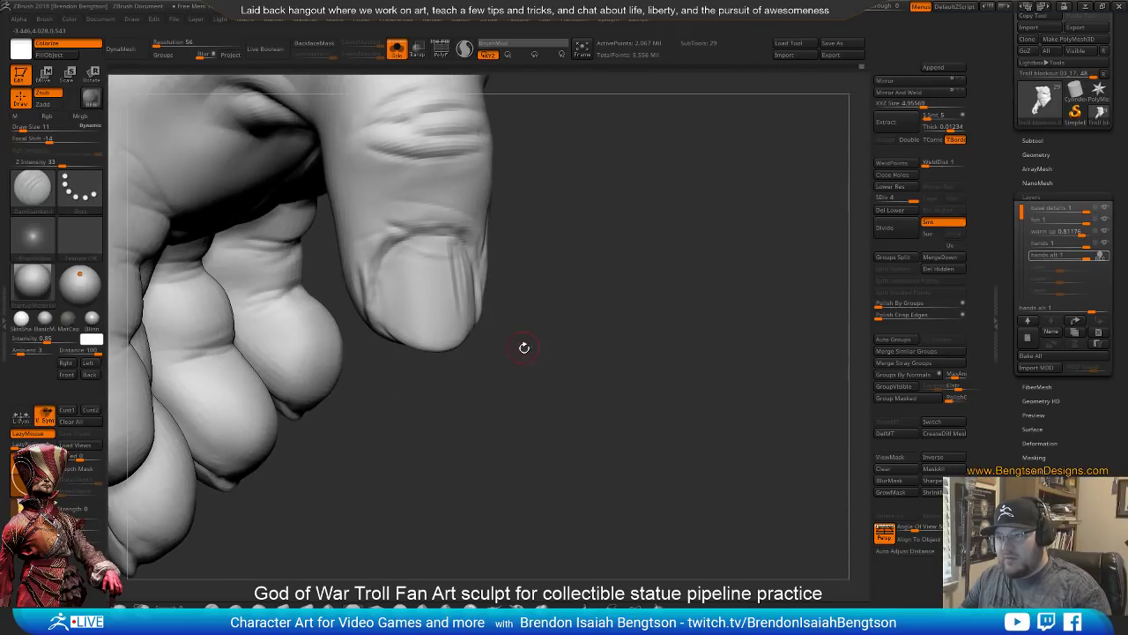
drag(534, 398, 559, 458)
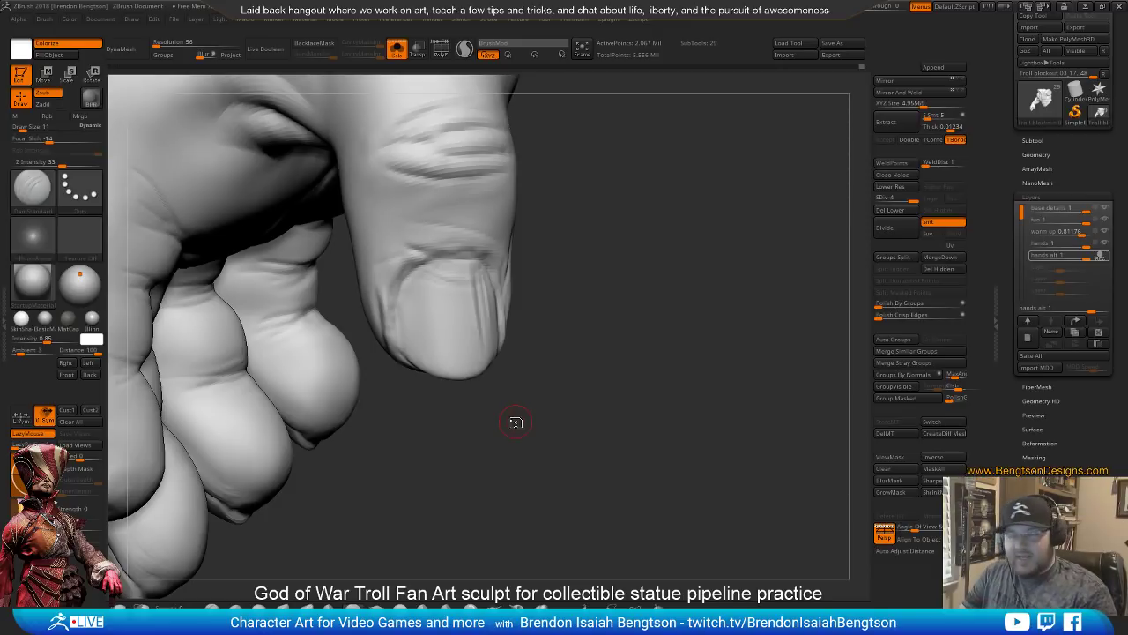
Acknowledge the licensing notice in Marmoset Toolbag, return to ZBrush and save the sculpt
drag(623, 286, 647, 274)
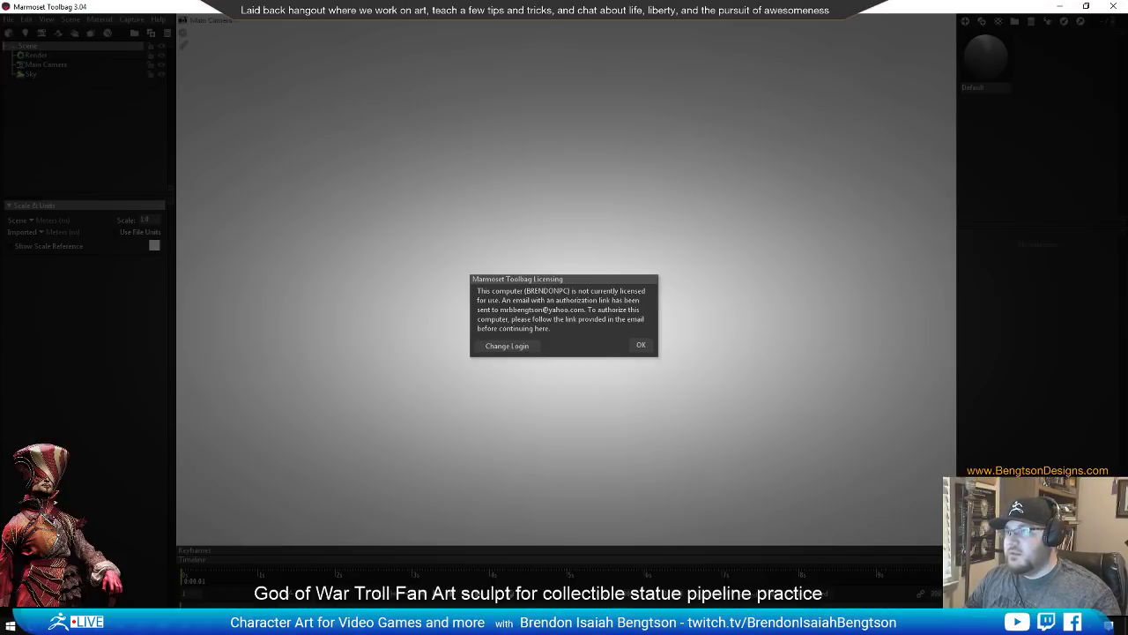
click(640, 347)
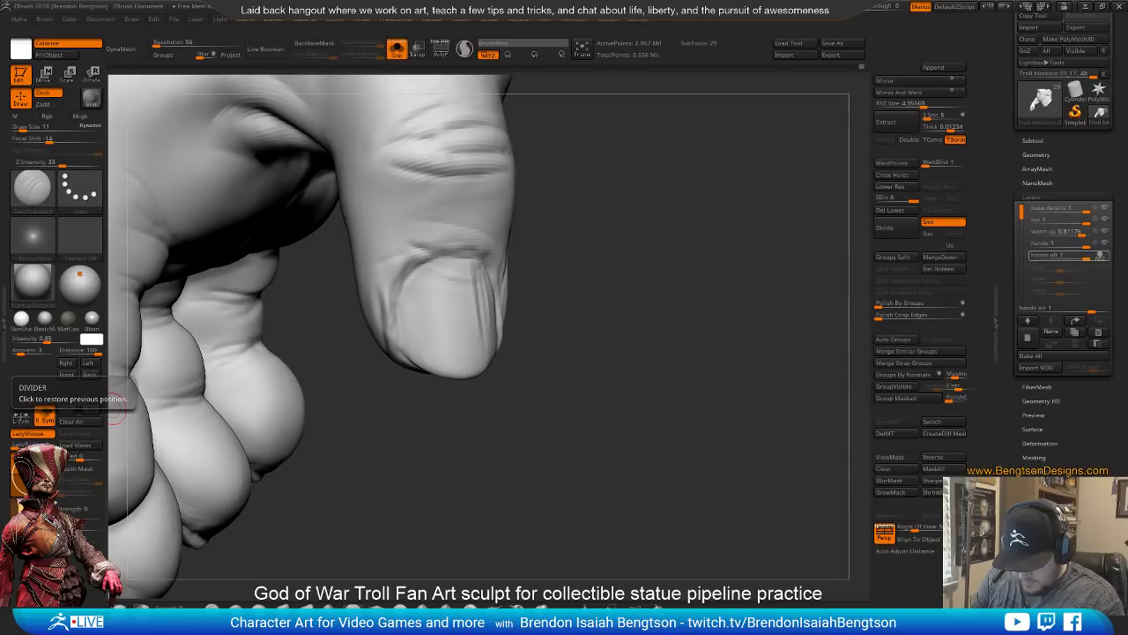
key(ctrl+s)
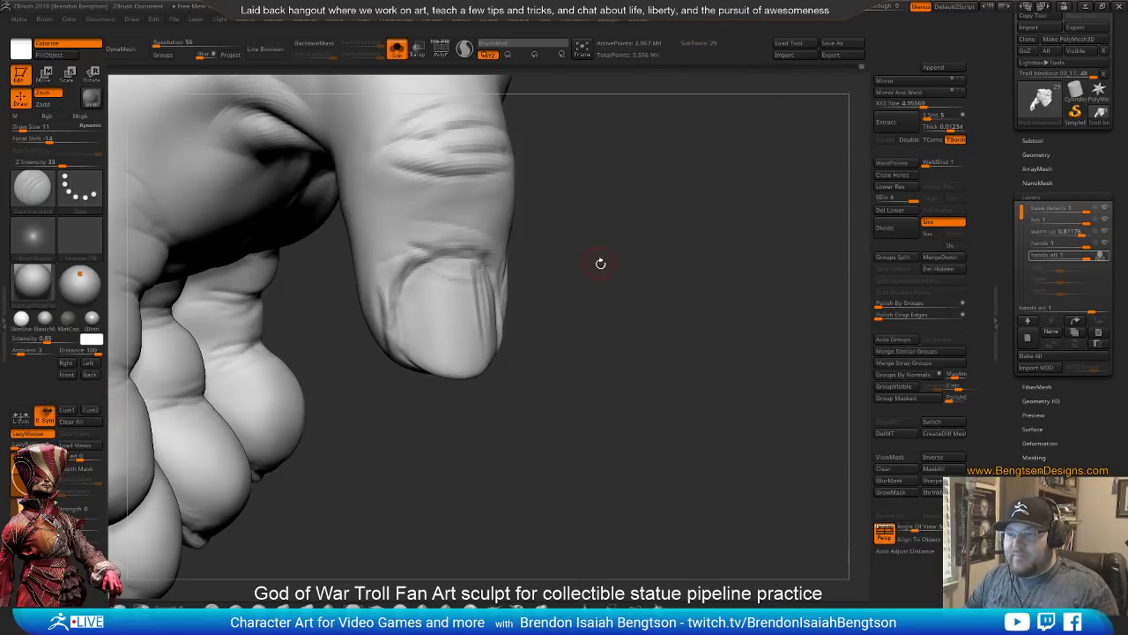
Deepen the creases around the base, sides and tip of the thumbnail with DamStandard at draw size 11
drag(600, 262, 584, 327)
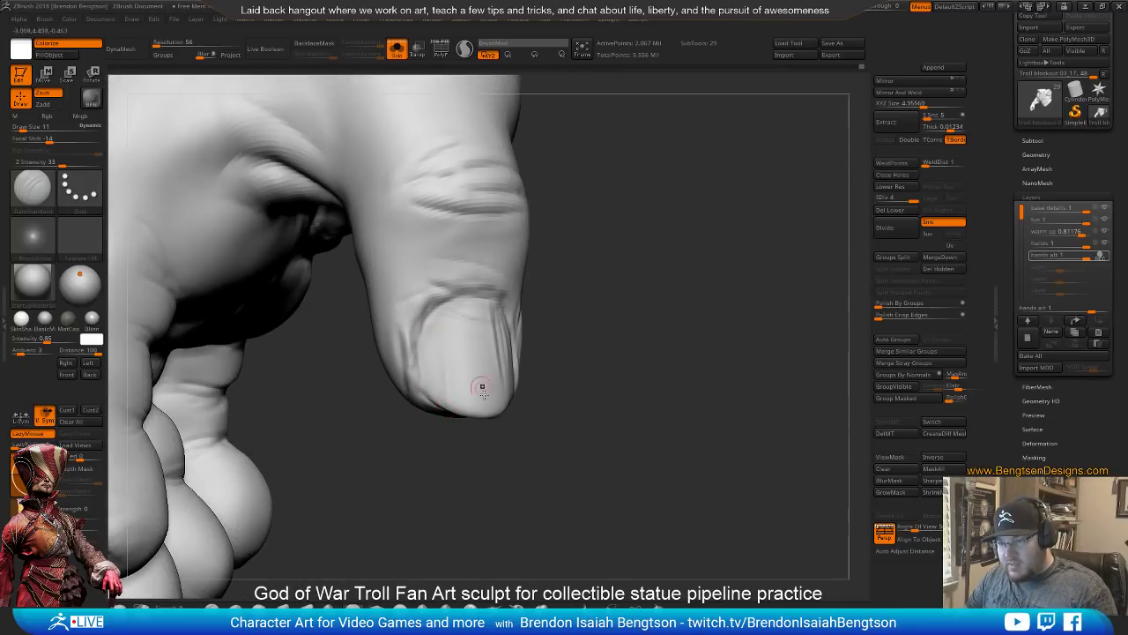
mouse_move(486, 456)
mouse_down()
mouse_move(488, 482)
mouse_move(476, 465)
mouse_up()
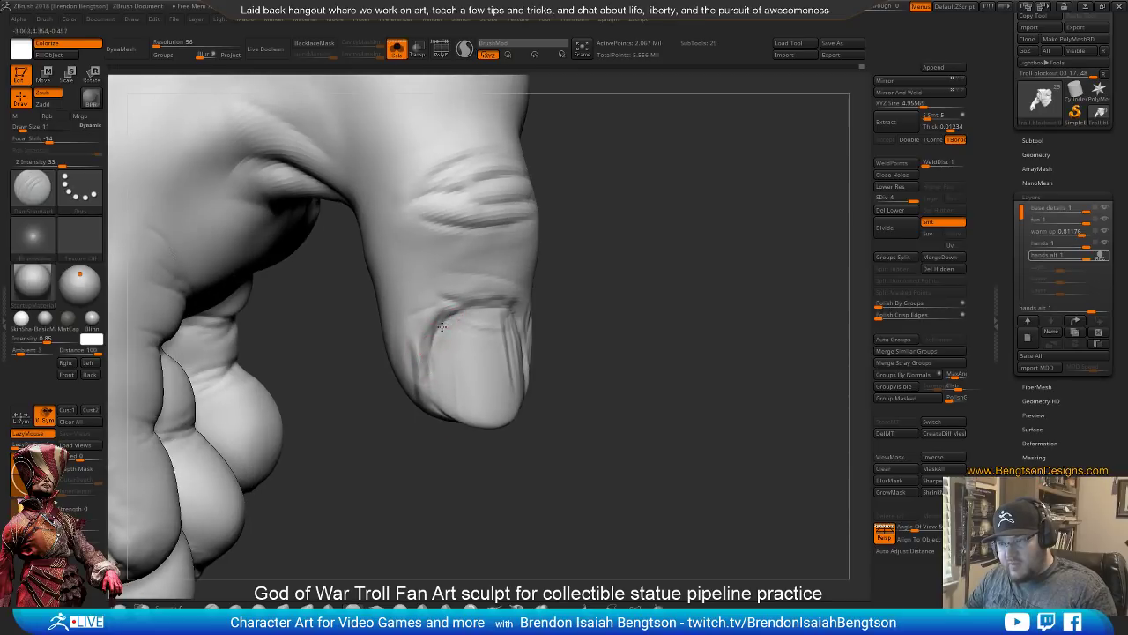
drag(592, 344, 510, 333)
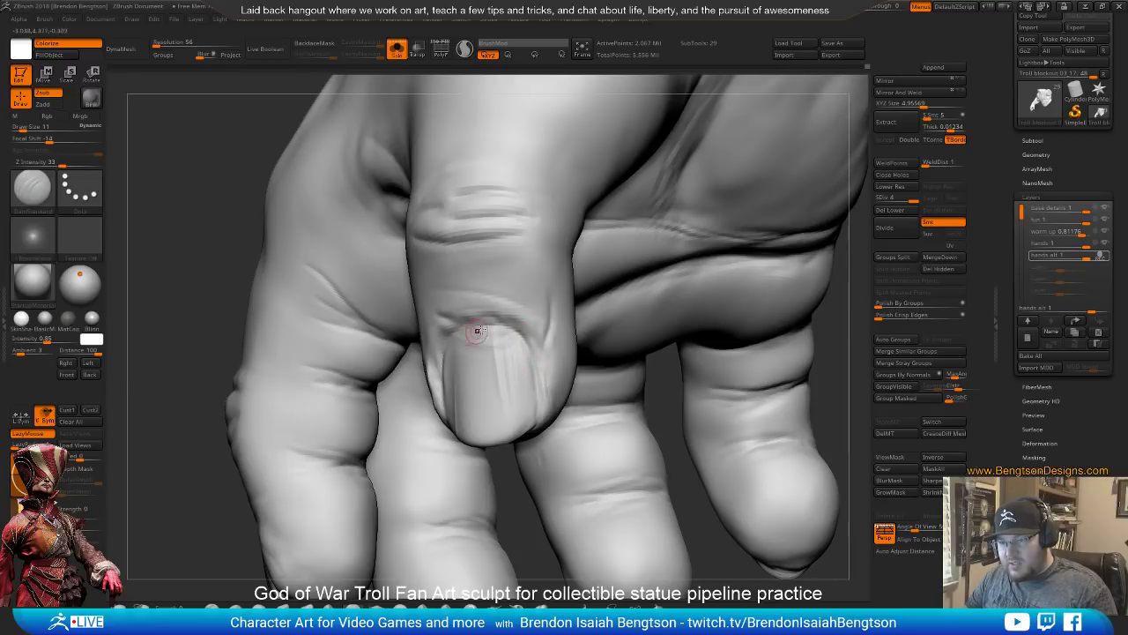
mouse_move(498, 301)
right_down()
mouse_move(481, 320)
mouse_move(507, 261)
mouse_move(449, 351)
right_up()
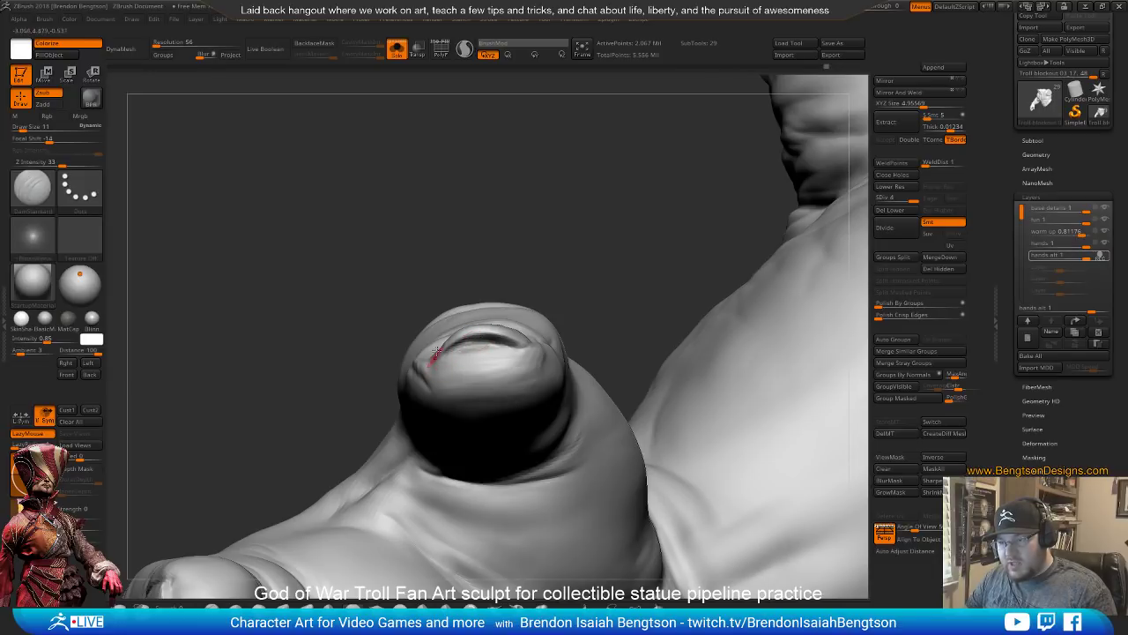
mouse_move(502, 212)
right_down()
mouse_move(516, 280)
mouse_move(555, 297)
mouse_move(582, 291)
right_up()
Build up the surface around the thumbnail's side and free edge with ClayBuildup at draw size 11
key(b)
key(c)
key(b)
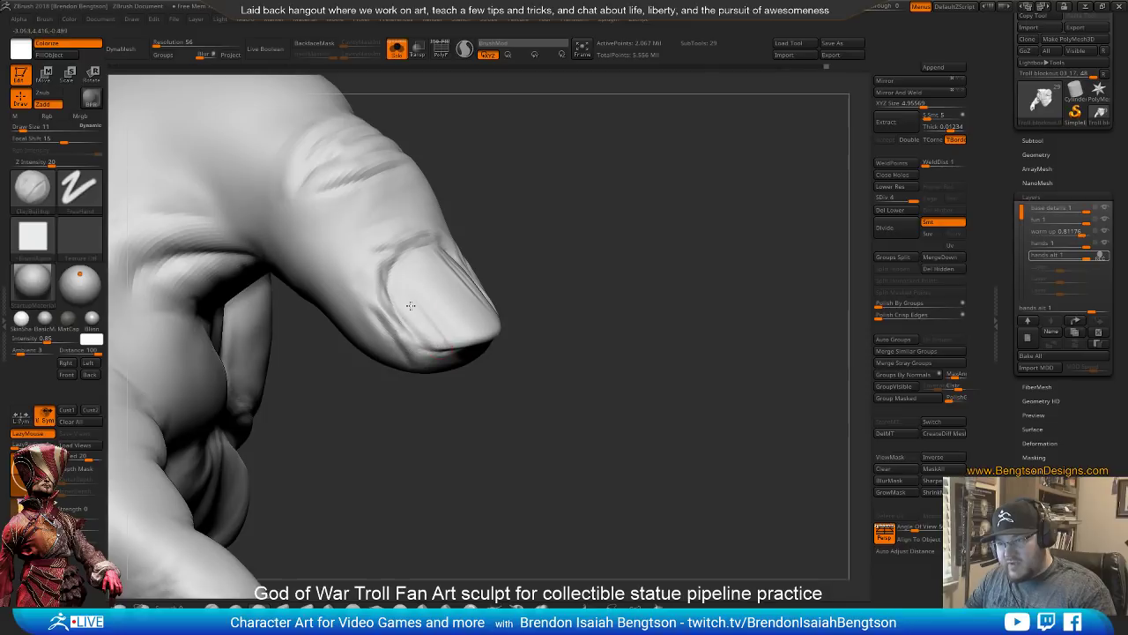
right_drag(433, 308, 495, 340)
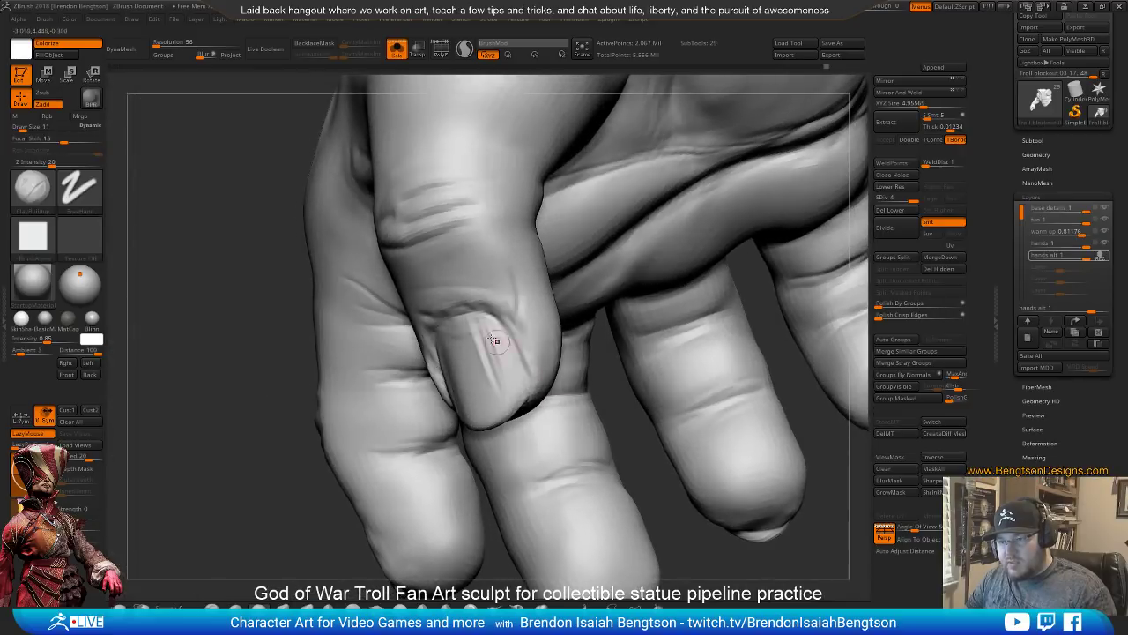
Cut further lengthwise grooves down the middle of the thumbnail to its free edge with DamStandard at draw size 11
key(b)
key(d)
key(a)
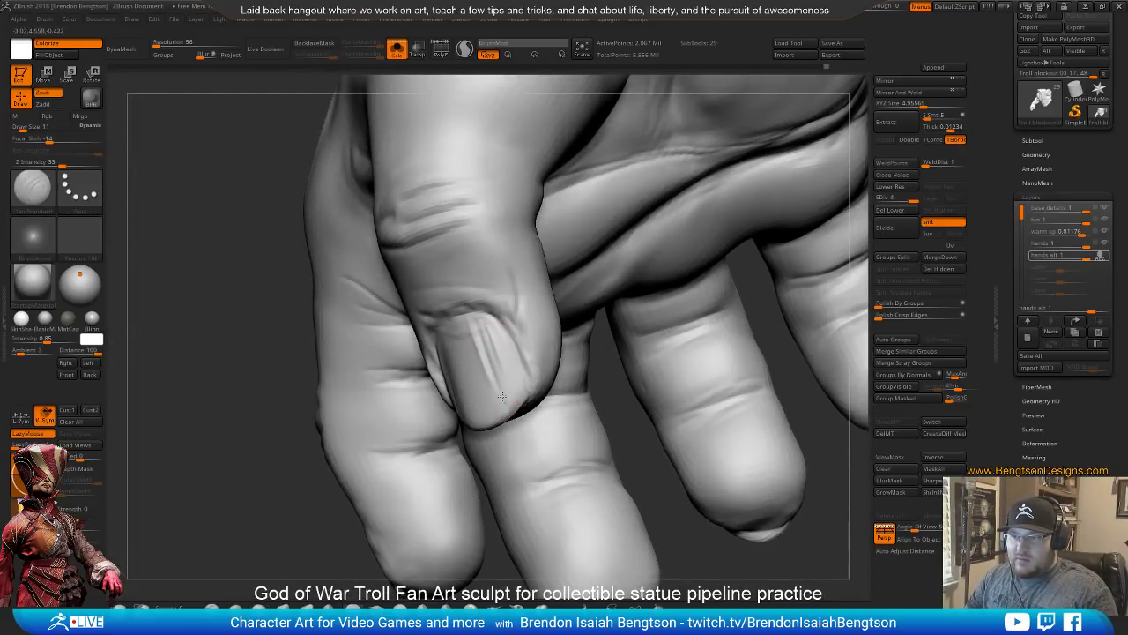
right_drag(484, 353, 471, 400)
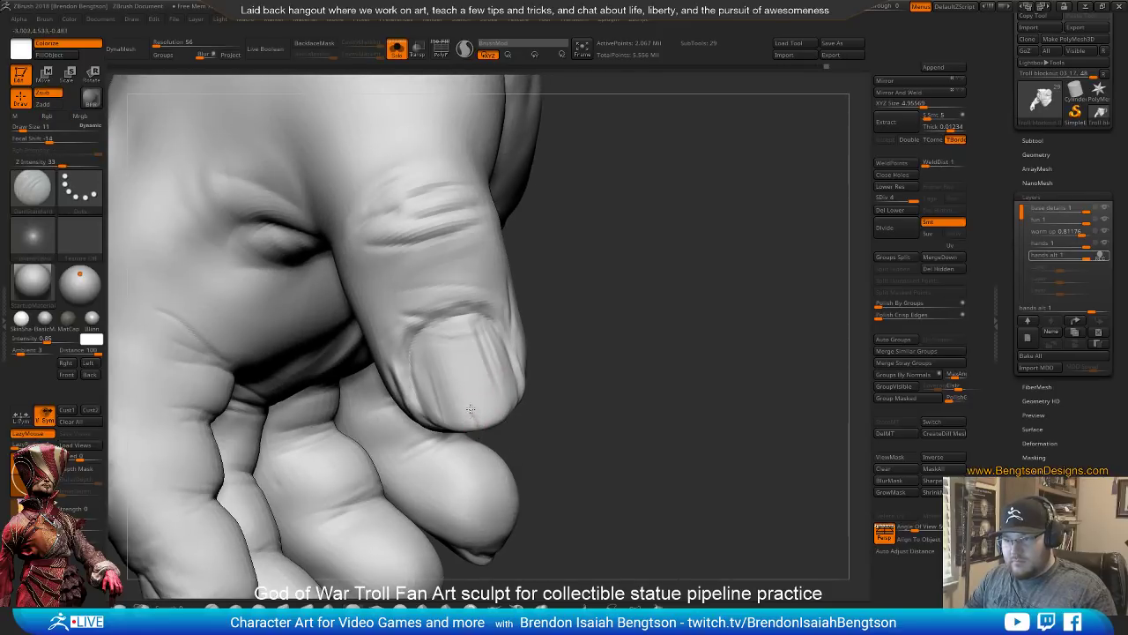
mouse_move(460, 392)
mouse_down()
mouse_move(444, 323)
mouse_move(465, 404)
mouse_up()
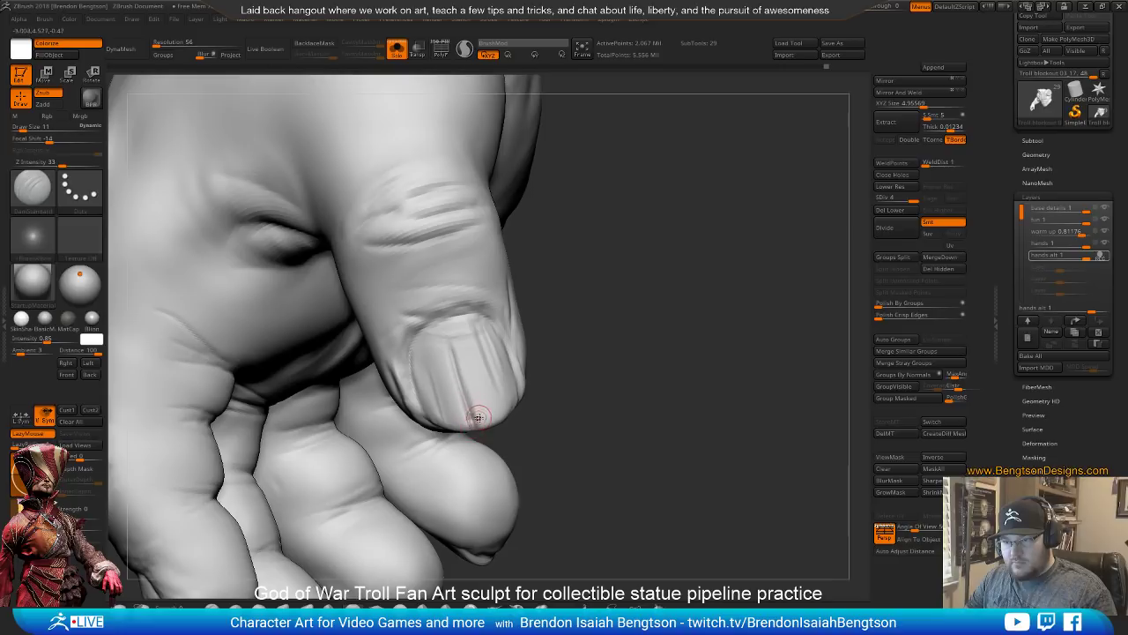
Mask a narrow strip of the thumbnail beside its central groove with MaskPen at draw size 17
key(b)
key(c)
key(b)
key(space)
key(space)
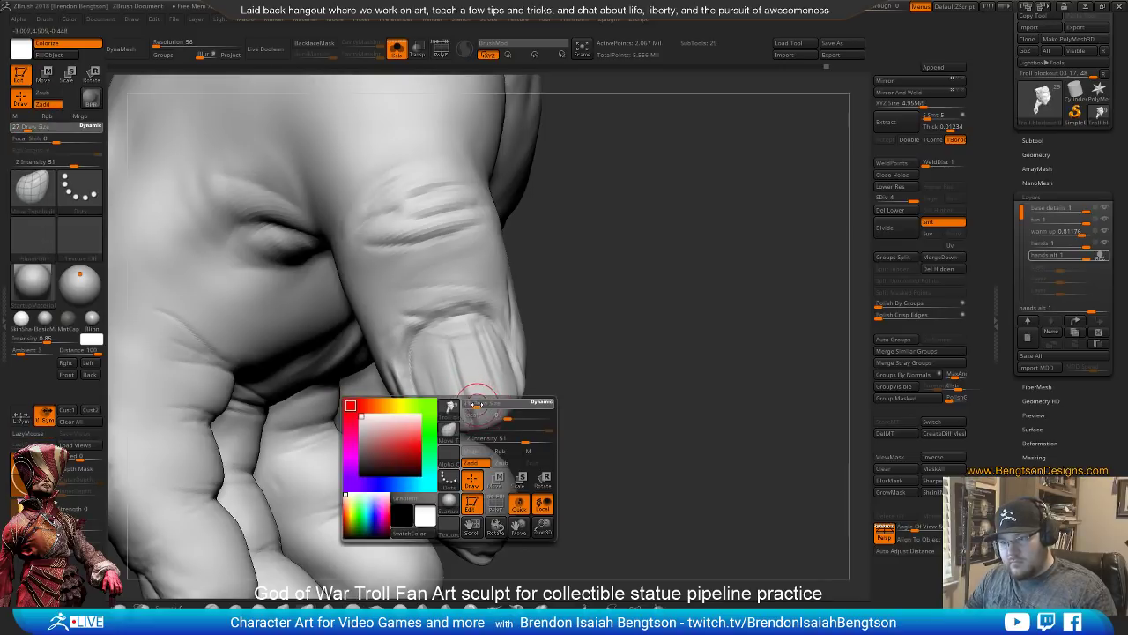
key(b)
key(c)
key(t)
mouse_move(480, 422)
mouse_down()
mouse_move(465, 379)
mouse_move(481, 419)
mouse_up()
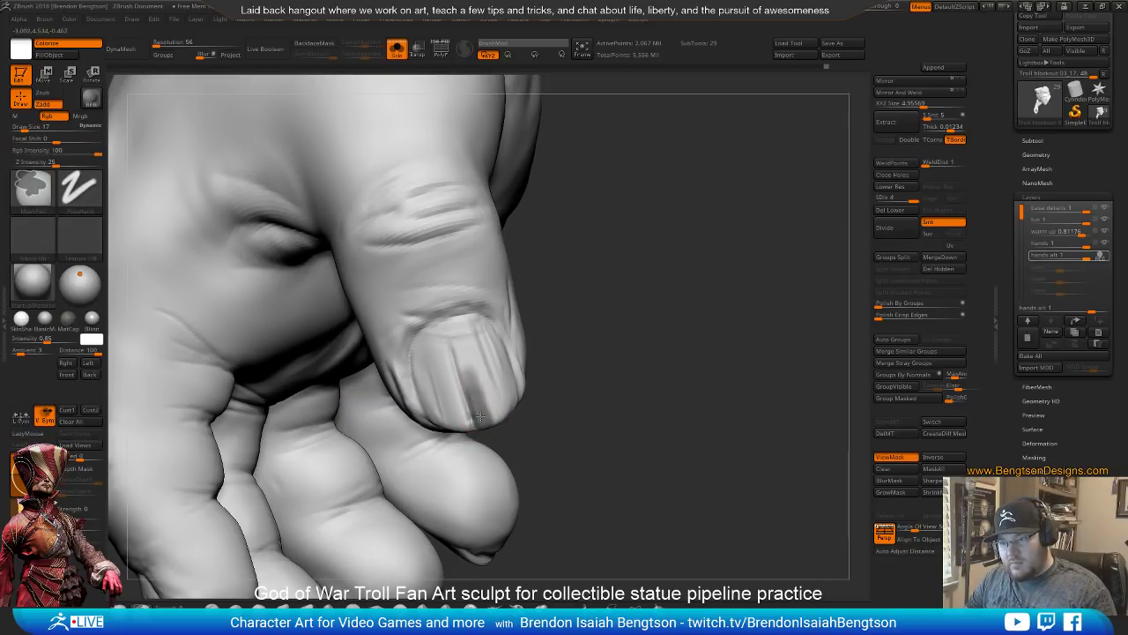
Mask the wedge of thumbnail between the grooves down to the free edge and invert the mask
key(b)
key(c)
key(b)
key(ctrl+h)
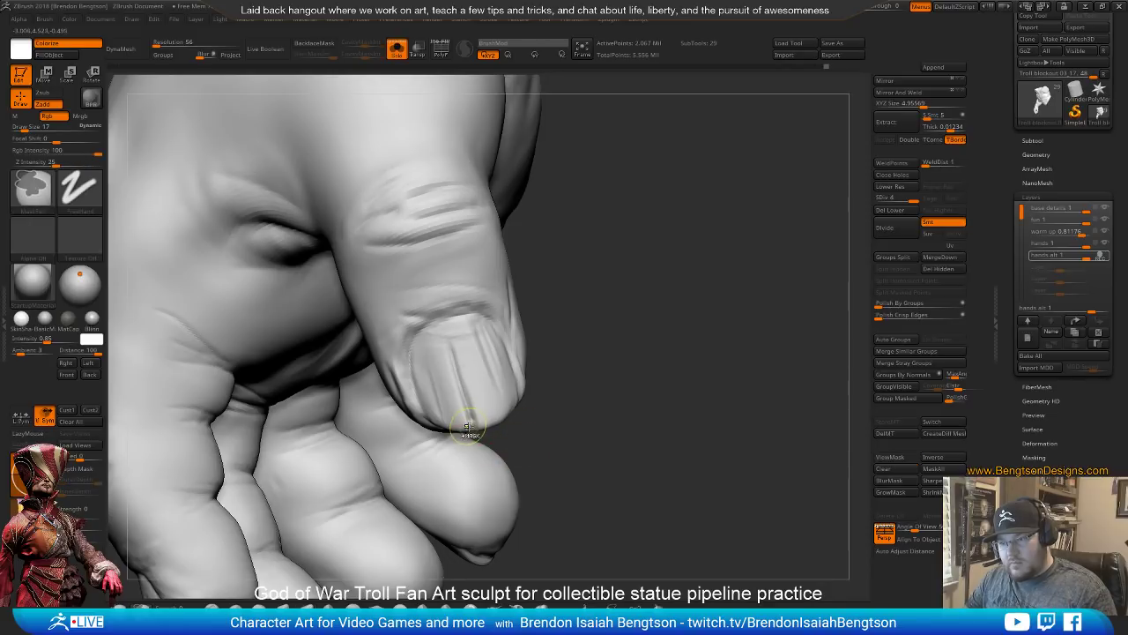
key(ctrl+h)
mouse_move(458, 405)
mouse_down()
mouse_move(451, 379)
mouse_move(445, 428)
mouse_move(483, 428)
mouse_move(465, 418)
mouse_move(416, 430)
mouse_move(454, 428)
mouse_up()
key(b)
key(c)
key(b)
ctrl+click(502, 426)
Push in the unmasked wedge of the thumbnail's free edge with Move Topological at draw size 34 and clear the mask
key(space)
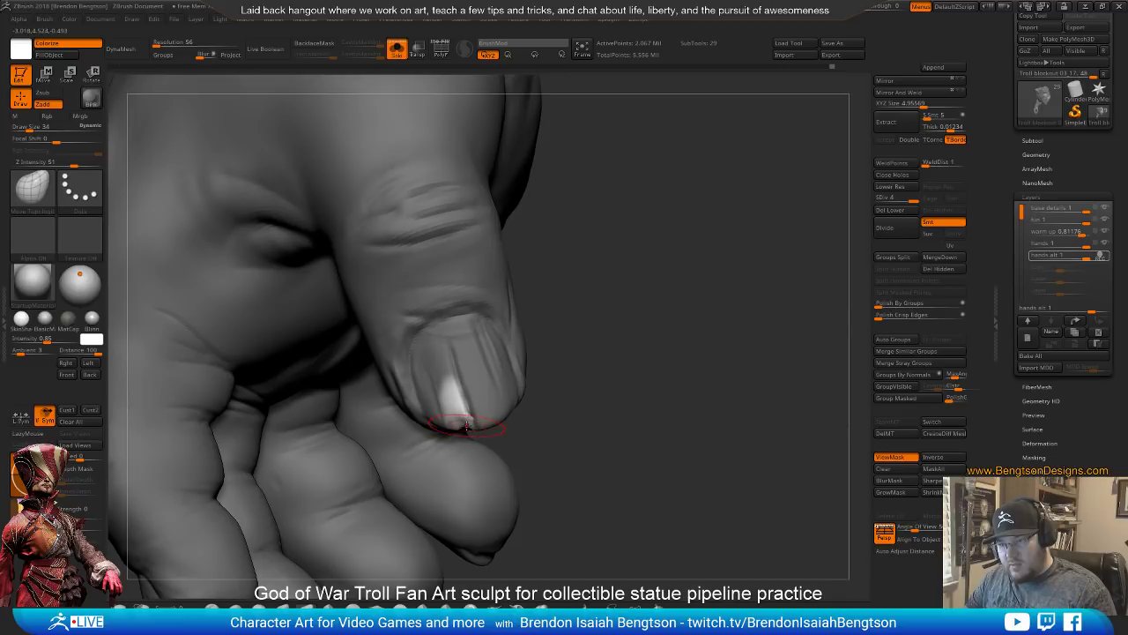
drag(476, 423, 469, 417)
mouse_move(579, 328)
ctrl+mouse_down()
mouse_move(584, 382)
mouse_move(538, 202)
ctrl+mouse_up()
key(space)
drag(545, 393, 533, 393)
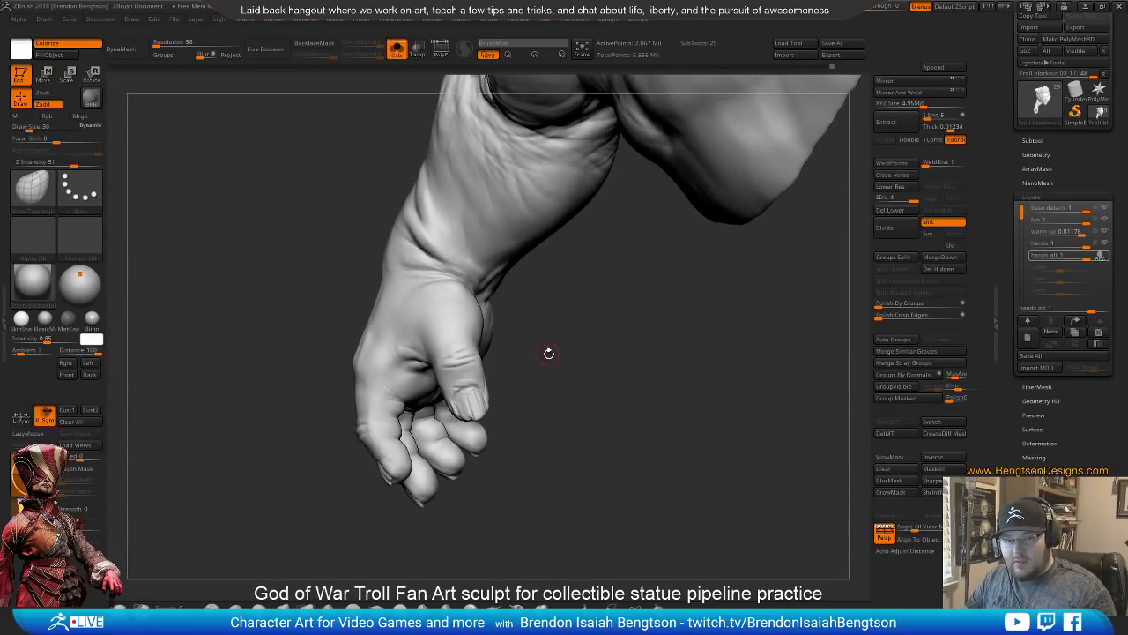
mouse_move(549, 353)
alt+mouse_down()
mouse_move(589, 420)
mouse_move(511, 350)
alt+mouse_up()
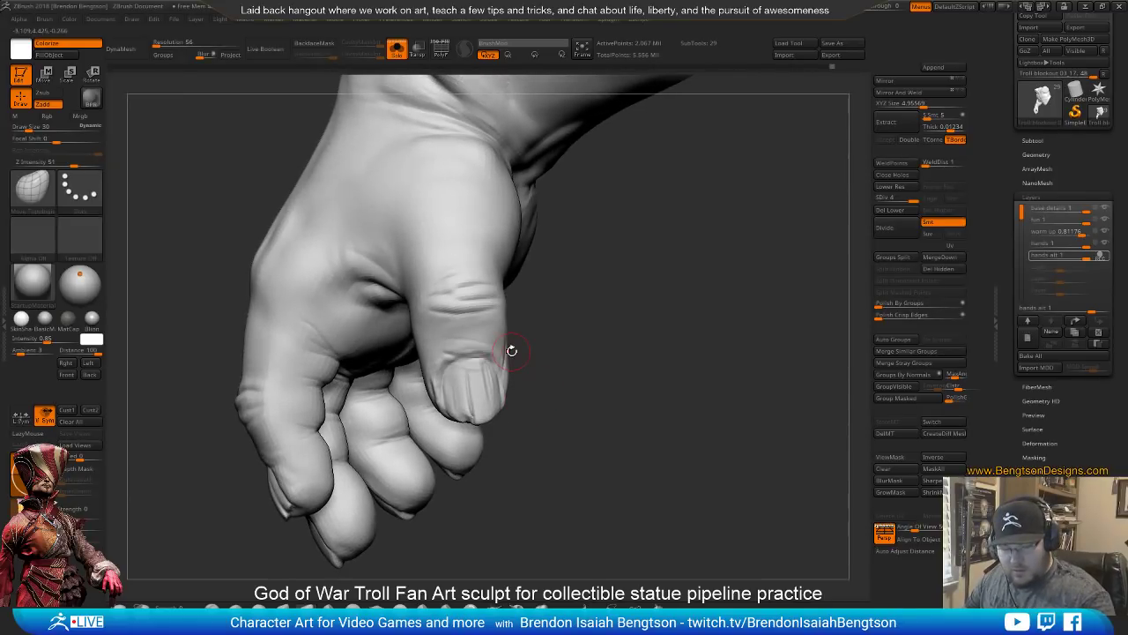
Switch to Marmoset Toolbag and examine the Oseram character's chest armour, straps and ring lacing from several angles
mouse_move(33, 282)
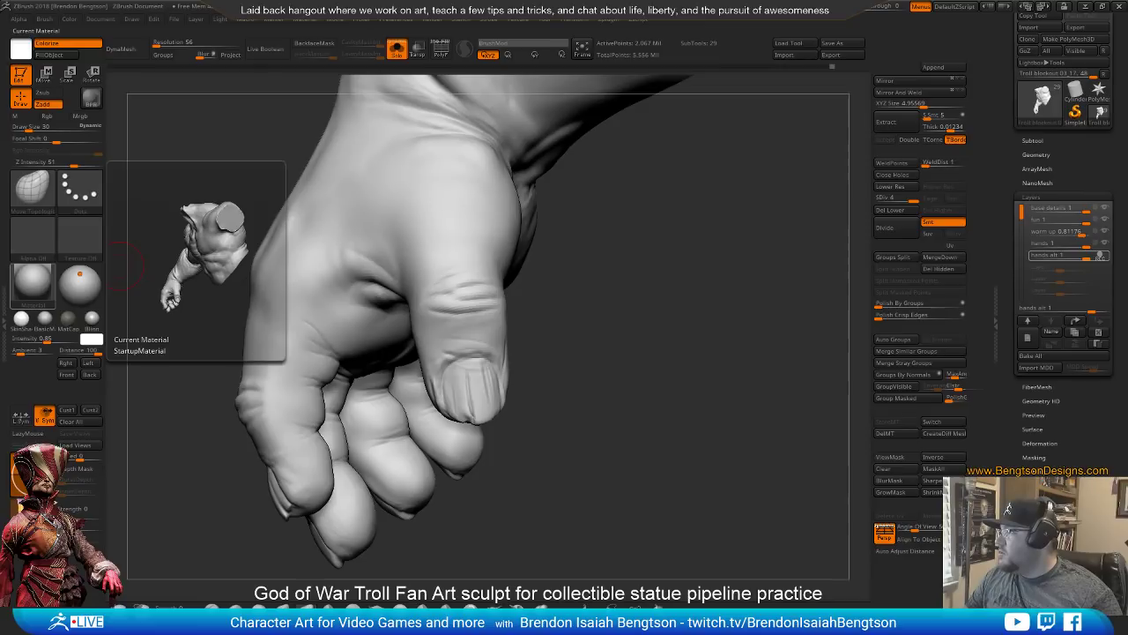
key(alt+Tab)
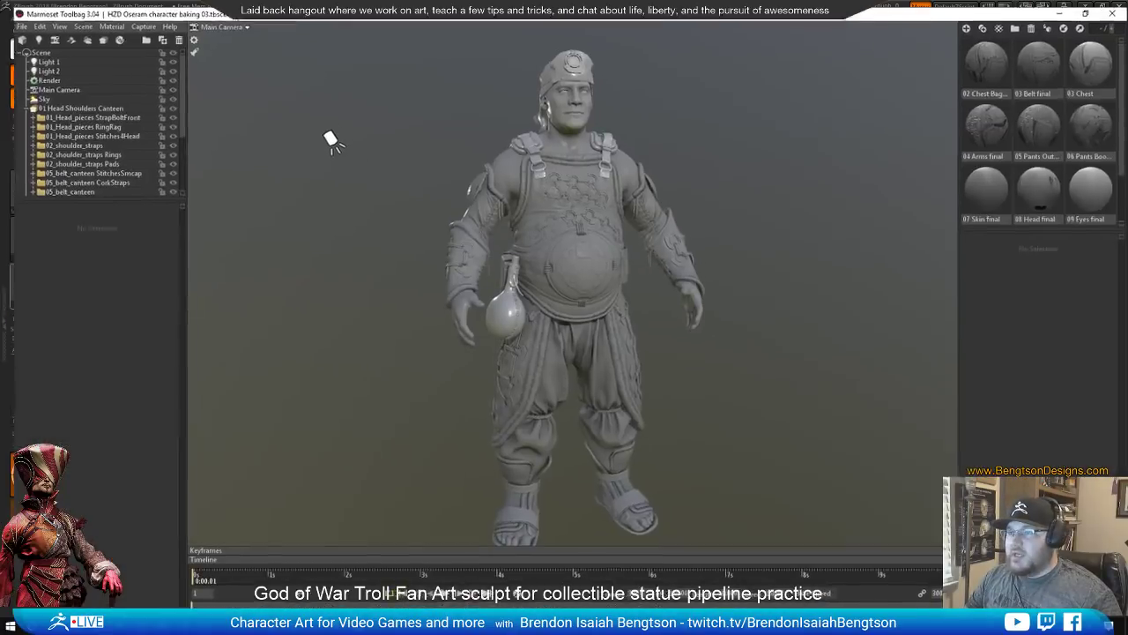
drag(518, 234, 564, 204)
scroll(564, 205, up, 10)
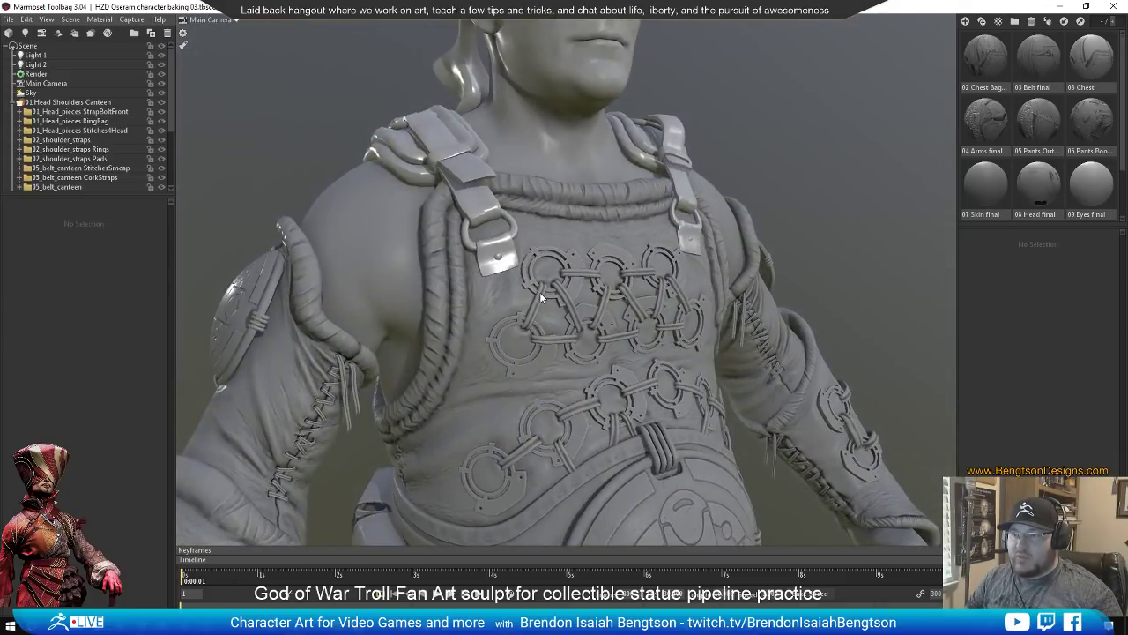
drag(540, 297, 491, 320)
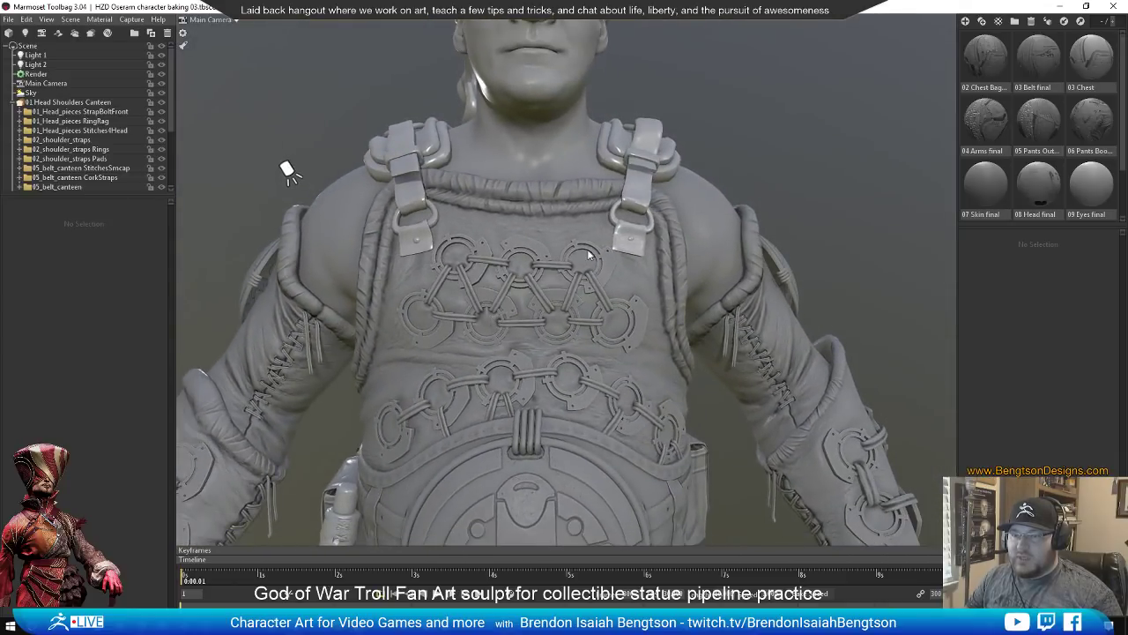
drag(589, 255, 516, 299)
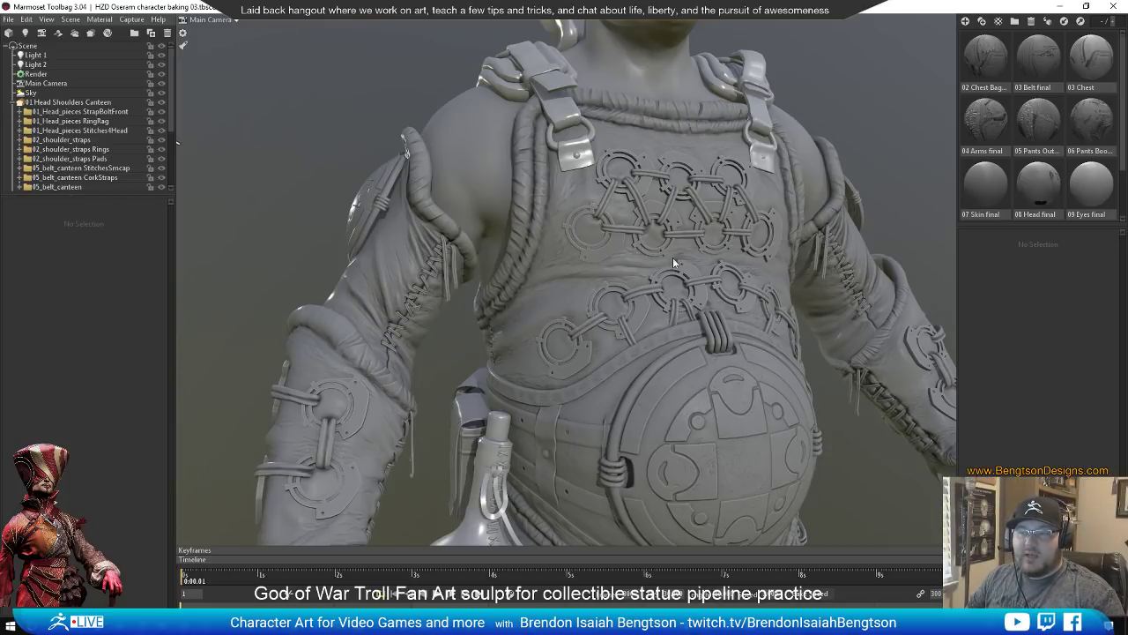
mouse_move(735, 299)
mouse_down()
mouse_move(619, 285)
mouse_move(647, 305)
mouse_up()
Inspect the Oseram character's belt and upper-arm sleeve meshes by selecting individual pieces and viewing them from both sides
click(647, 306)
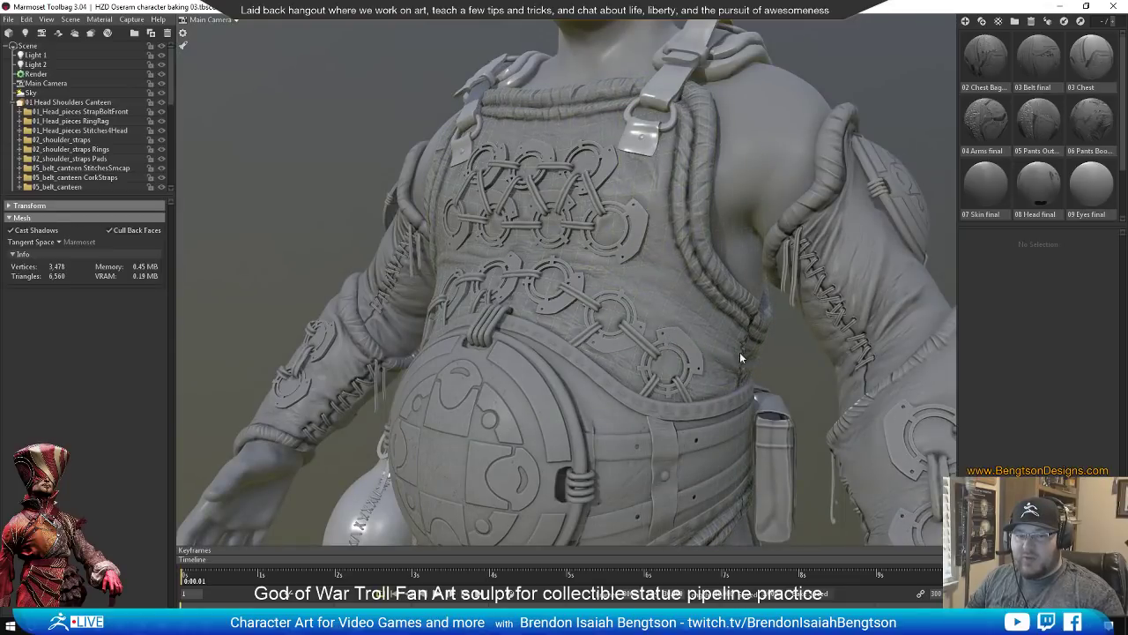
click(576, 407)
middle_drag(577, 413, 573, 366)
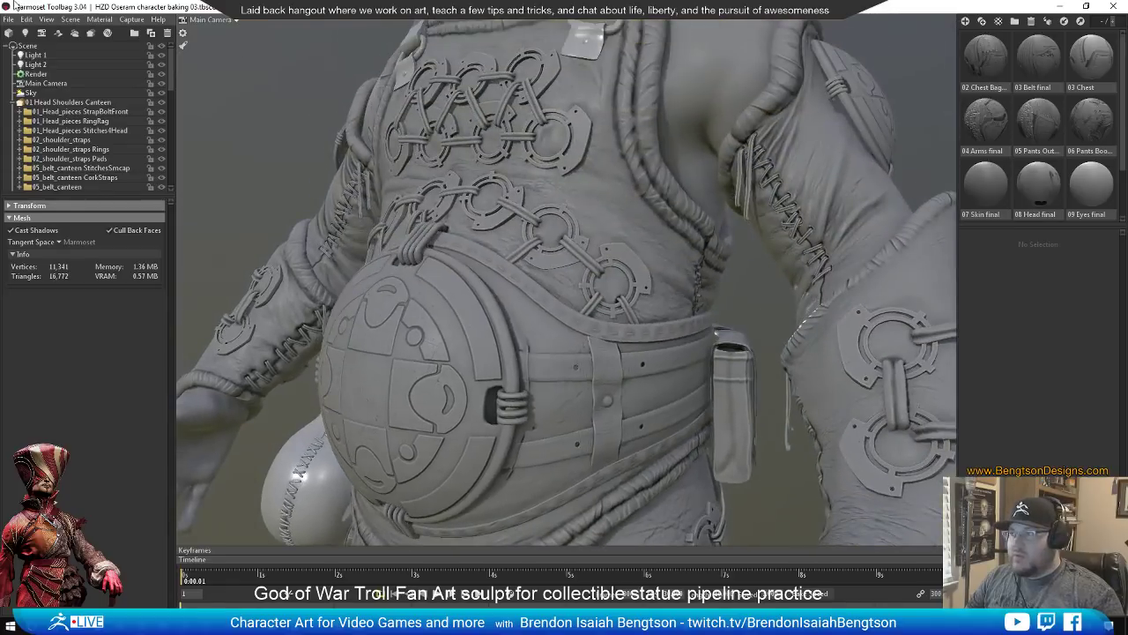
click(62, 44)
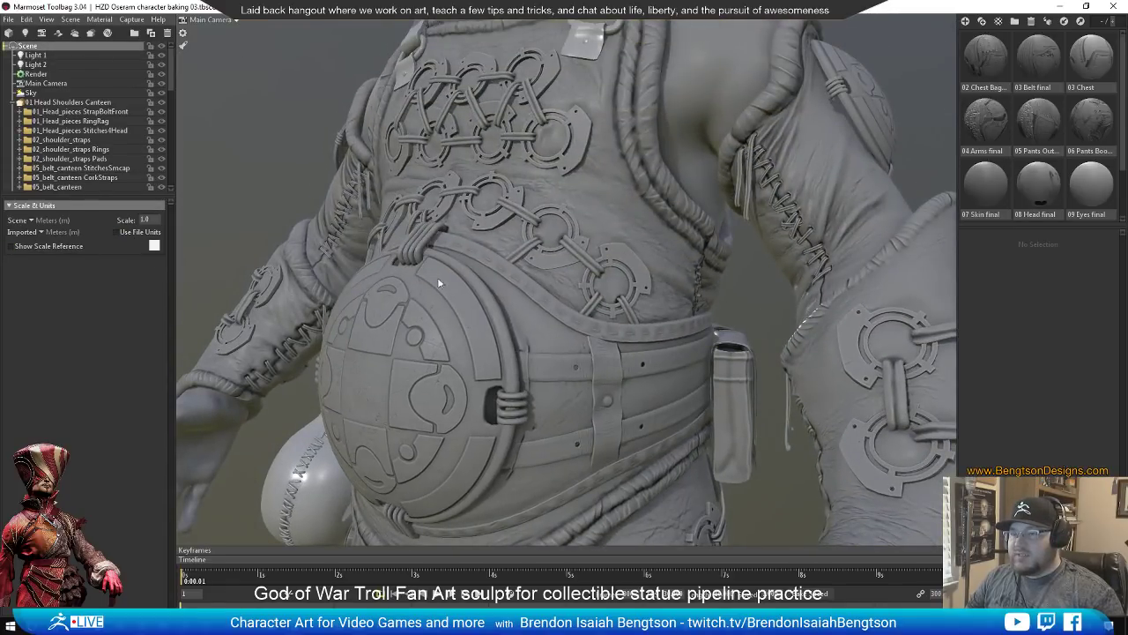
drag(647, 395, 622, 389)
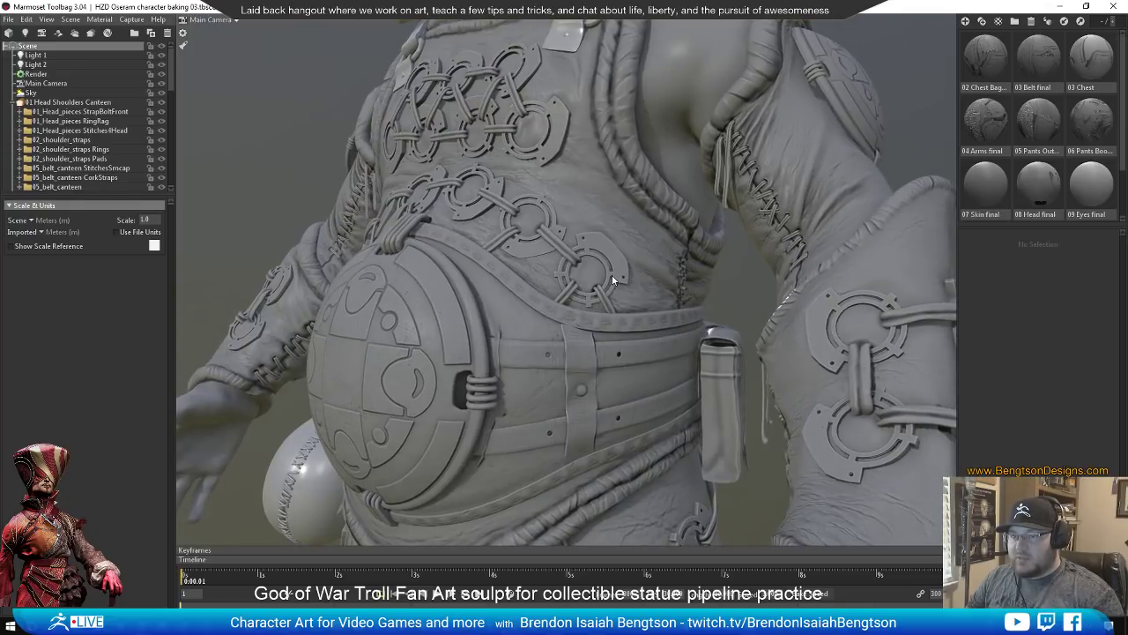
drag(614, 280, 713, 309)
click(444, 245)
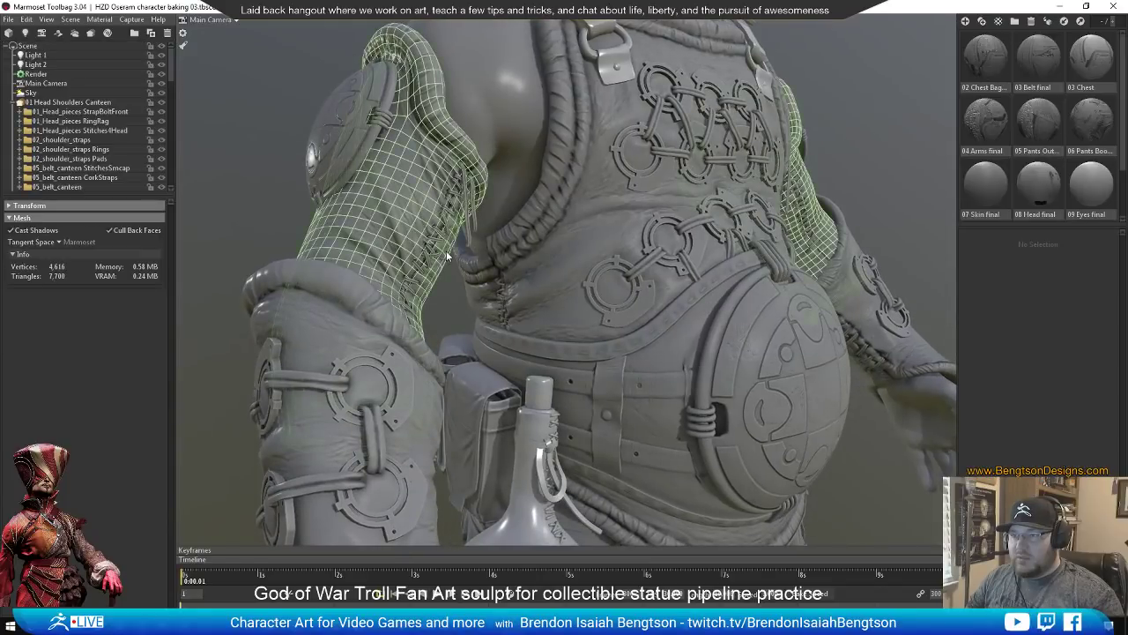
Show the scene's wireframe overlay to examine the Oseram character's topology on the belly, canteen, trousers and back, and turn it off again
click(27, 46)
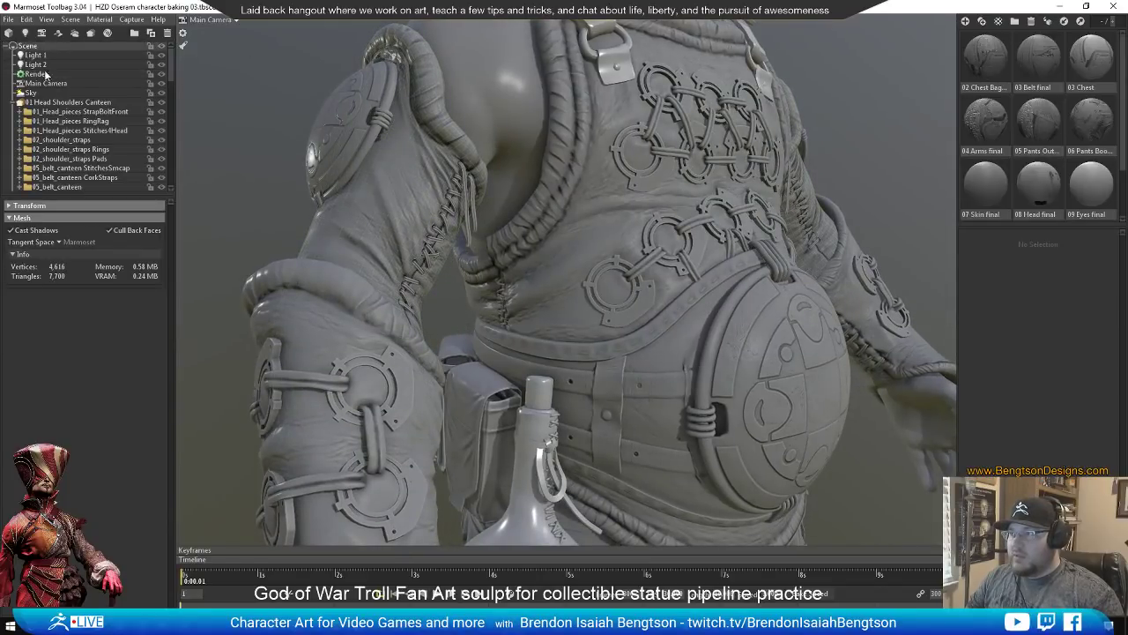
click(35, 74)
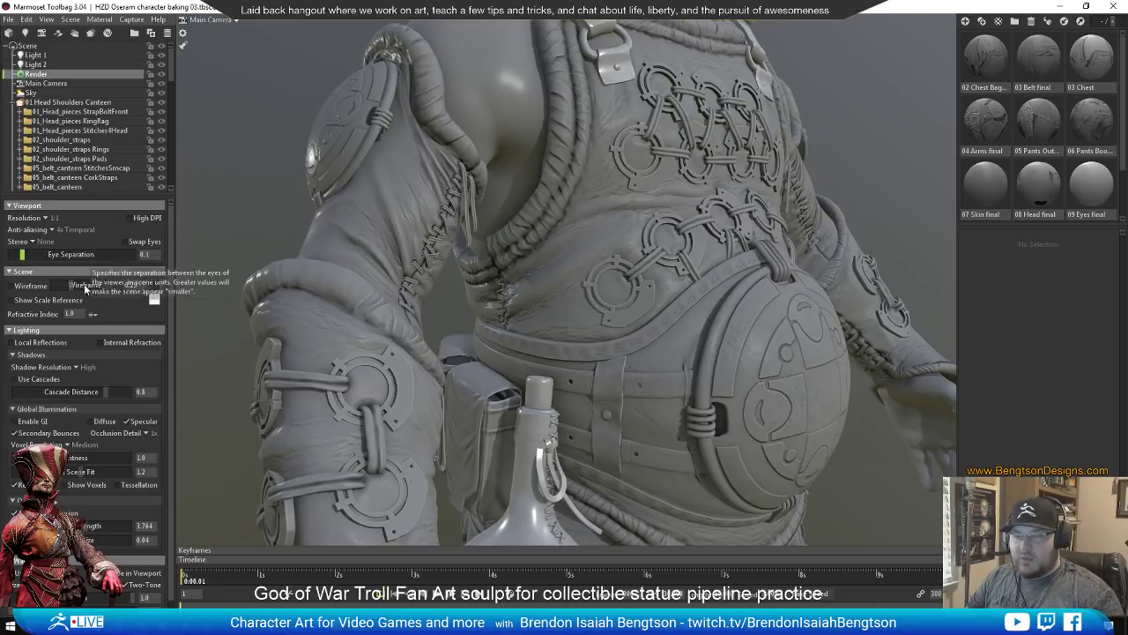
click(10, 286)
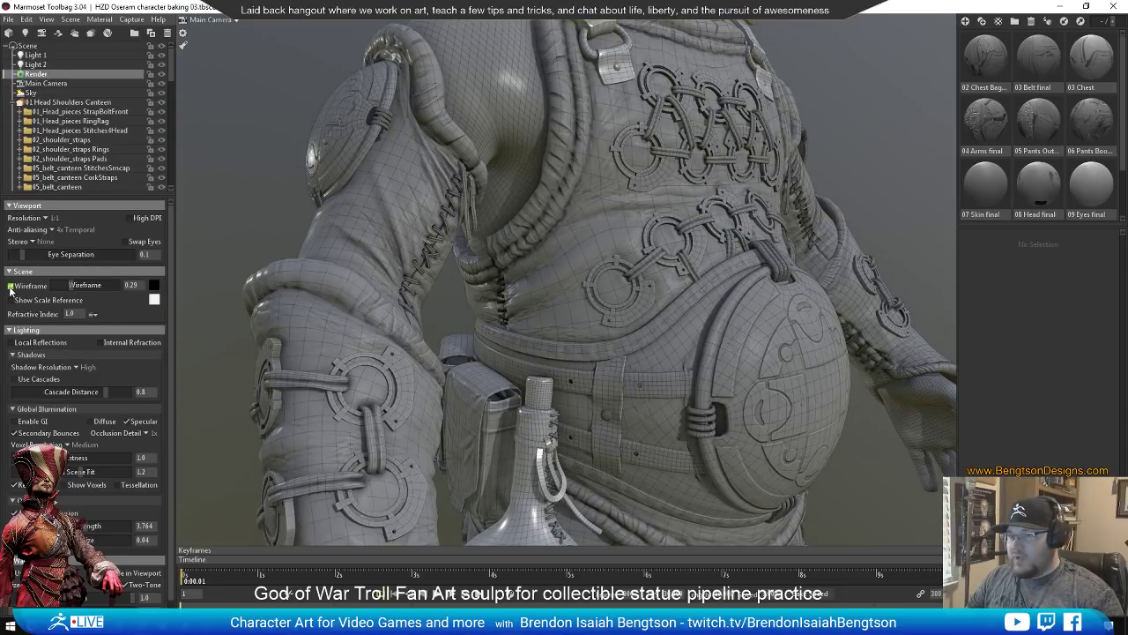
drag(574, 389, 588, 427)
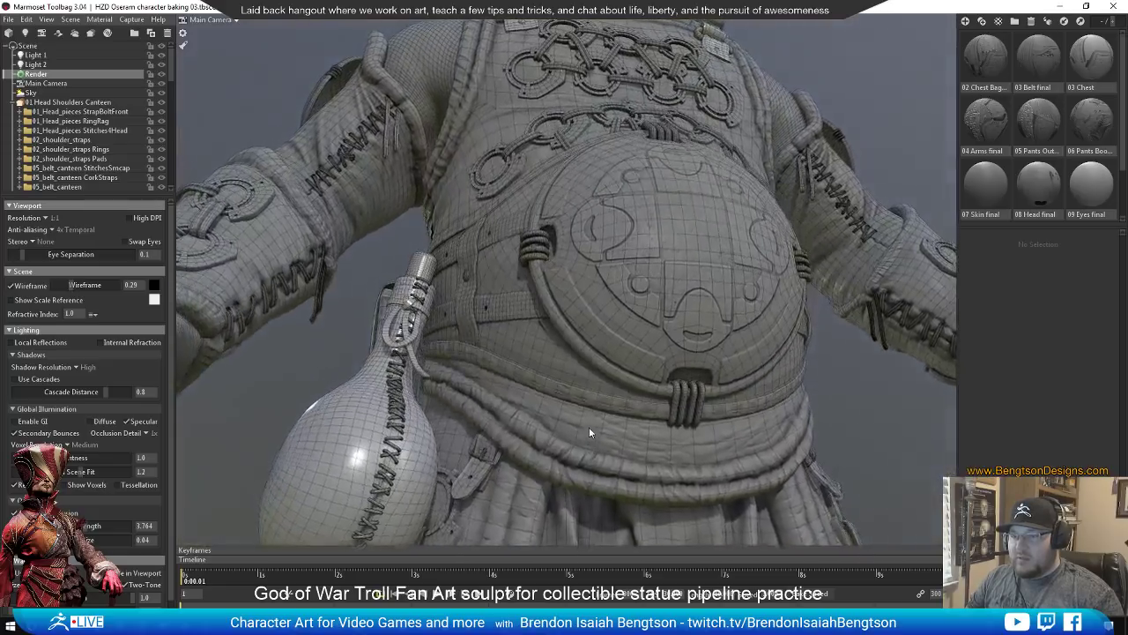
middle_drag(589, 427, 577, 203)
scroll(530, 286, down, 3)
scroll(529, 282, down, 4)
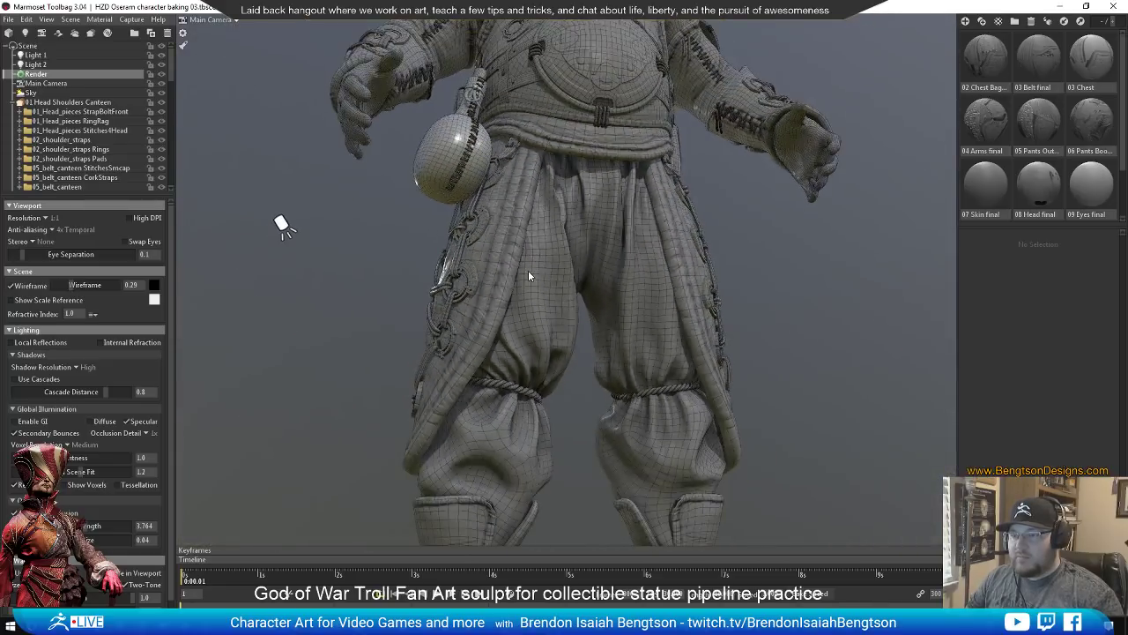
middle_drag(528, 270, 511, 304)
drag(511, 304, 638, 300)
click(12, 286)
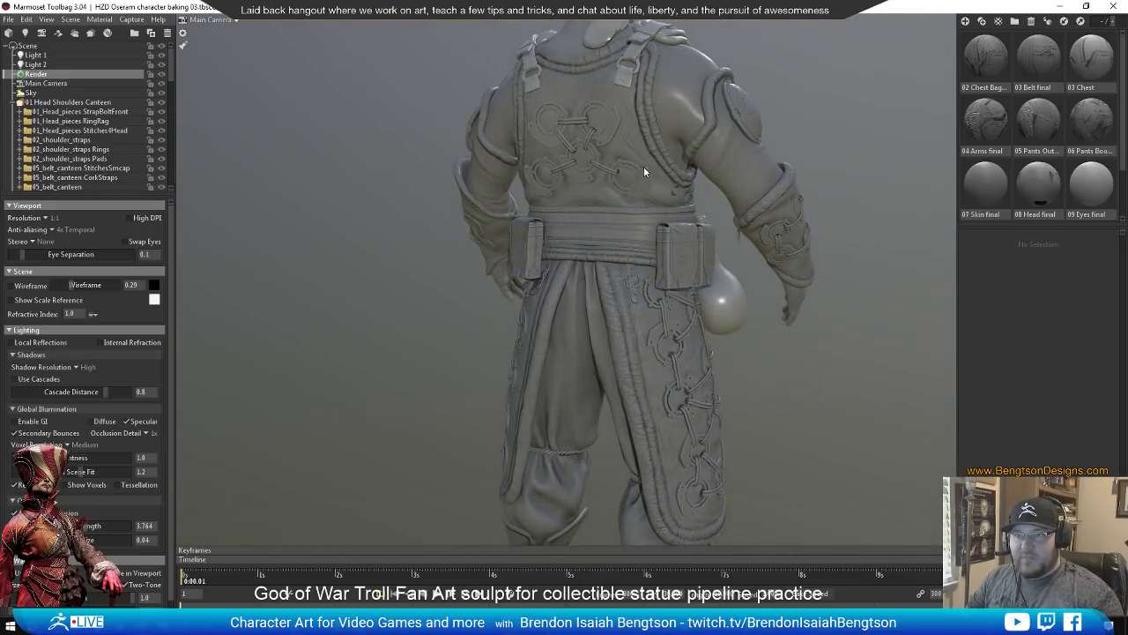
Examine the chest armour from the front and inspect the Arms, Pants, Chest and Belt materials by selecting each one
drag(644, 166, 492, 237)
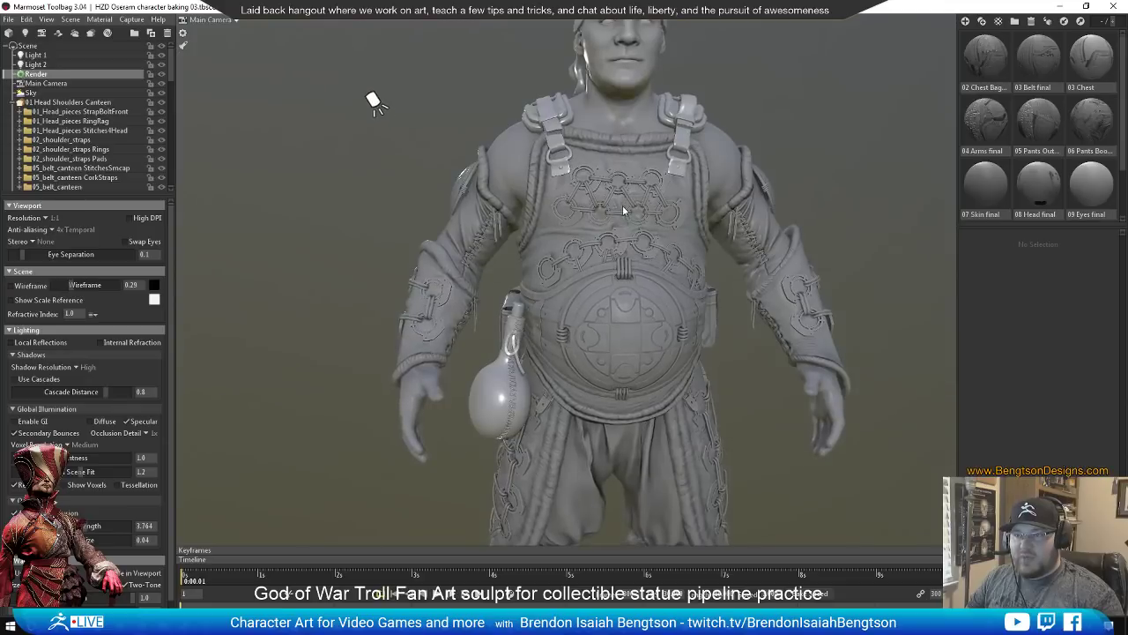
scroll(622, 205, up, 5)
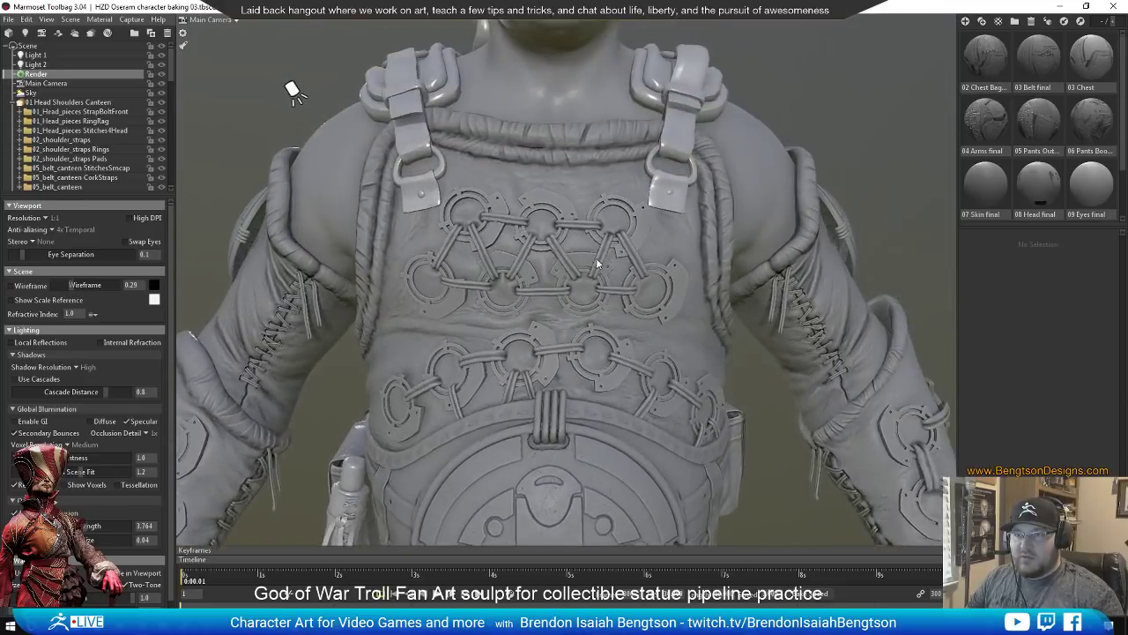
drag(598, 263, 561, 234)
click(984, 125)
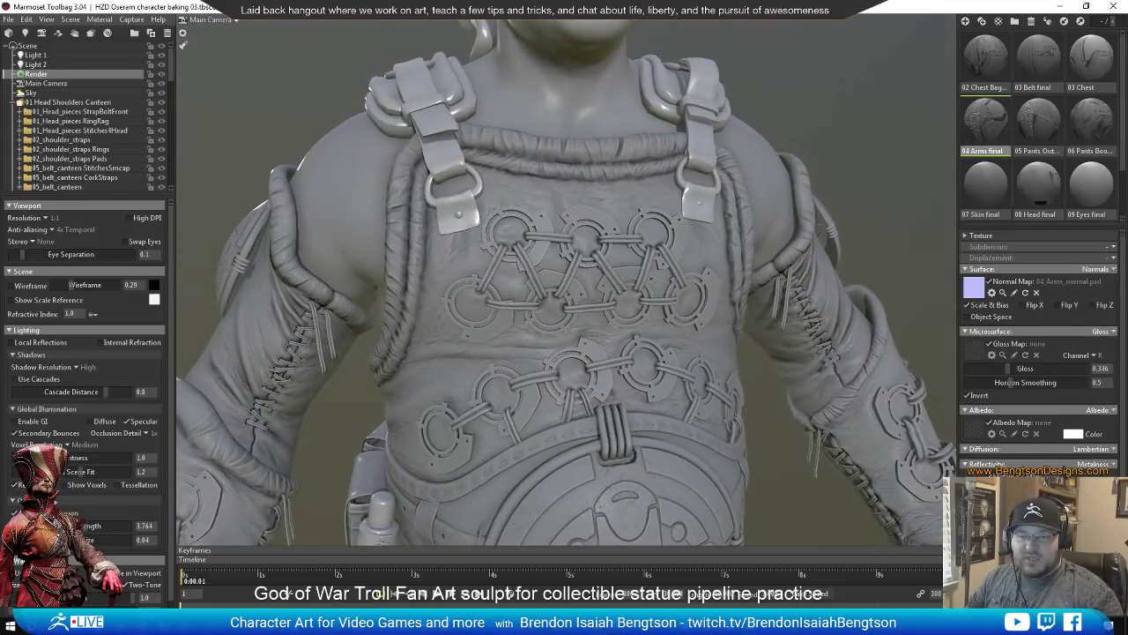
scroll(980, 243, down, 3)
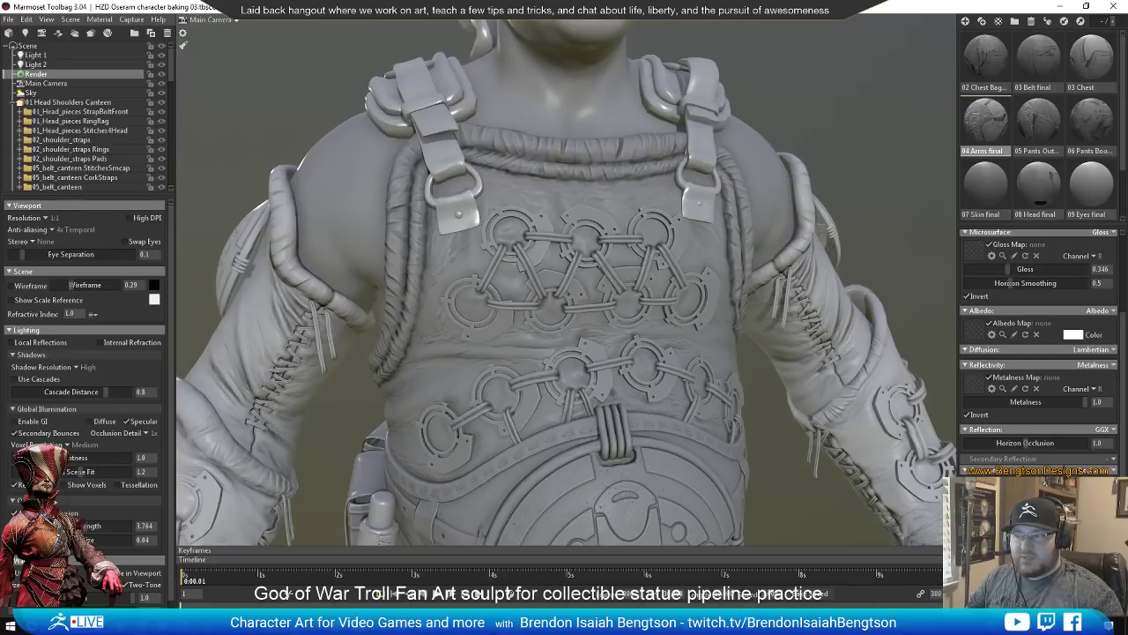
click(1038, 119)
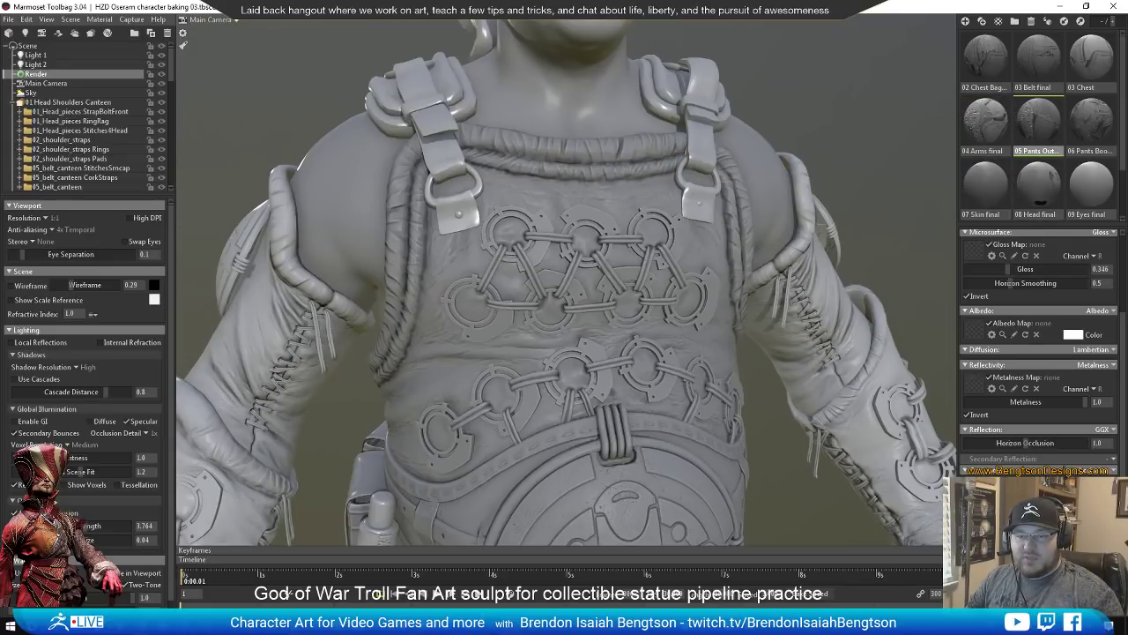
click(1091, 119)
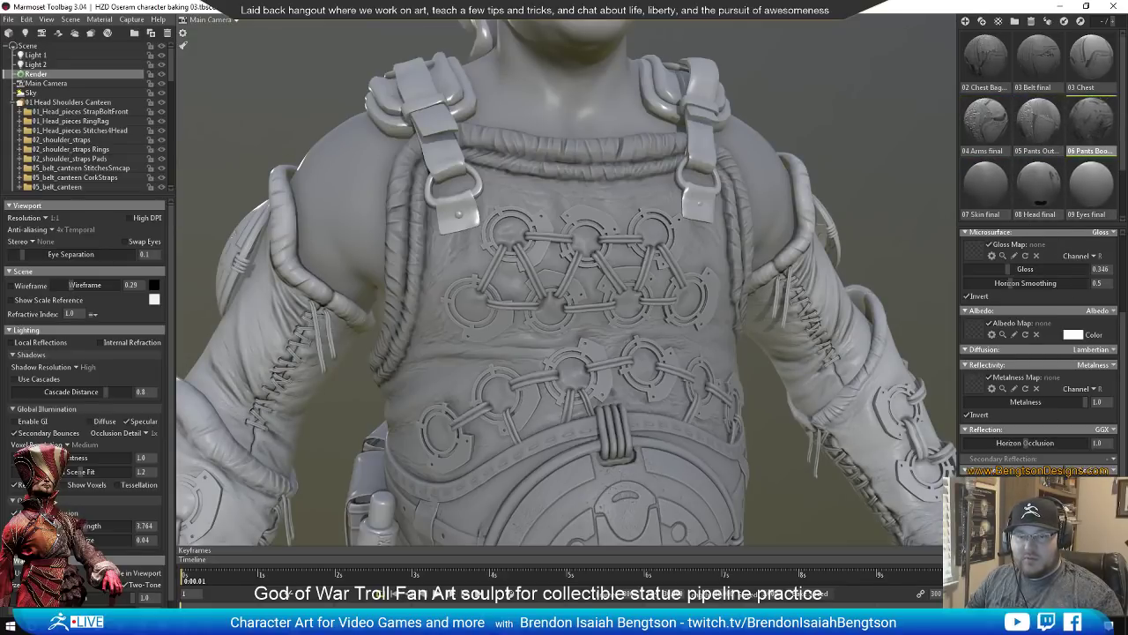
click(985, 57)
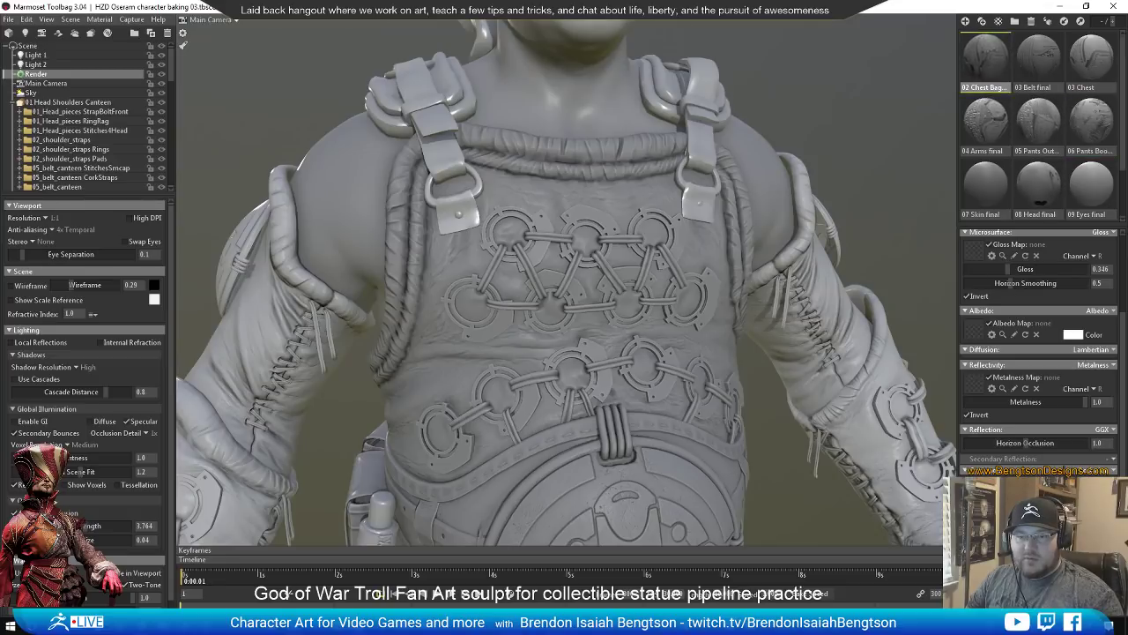
click(1035, 66)
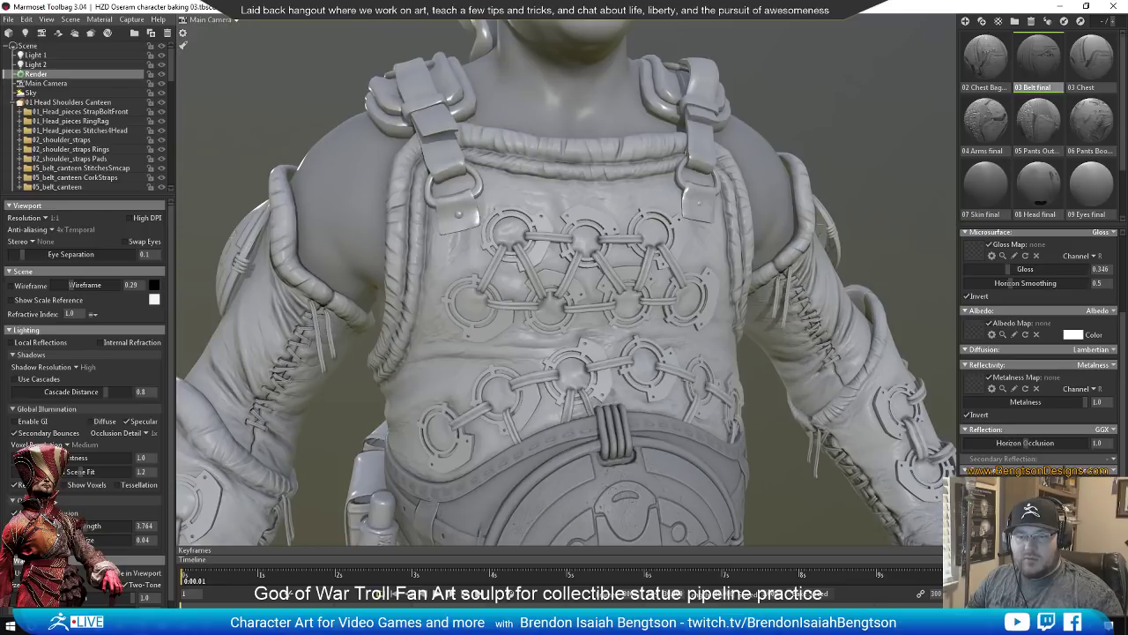
Examine the Oseram character's full figure, chest lacing and arm sleeve, selecting the 04 Arms final and 05 Pants materials for comparison
drag(559, 438, 633, 261)
right_drag(634, 261, 634, 389)
drag(634, 388, 615, 326)
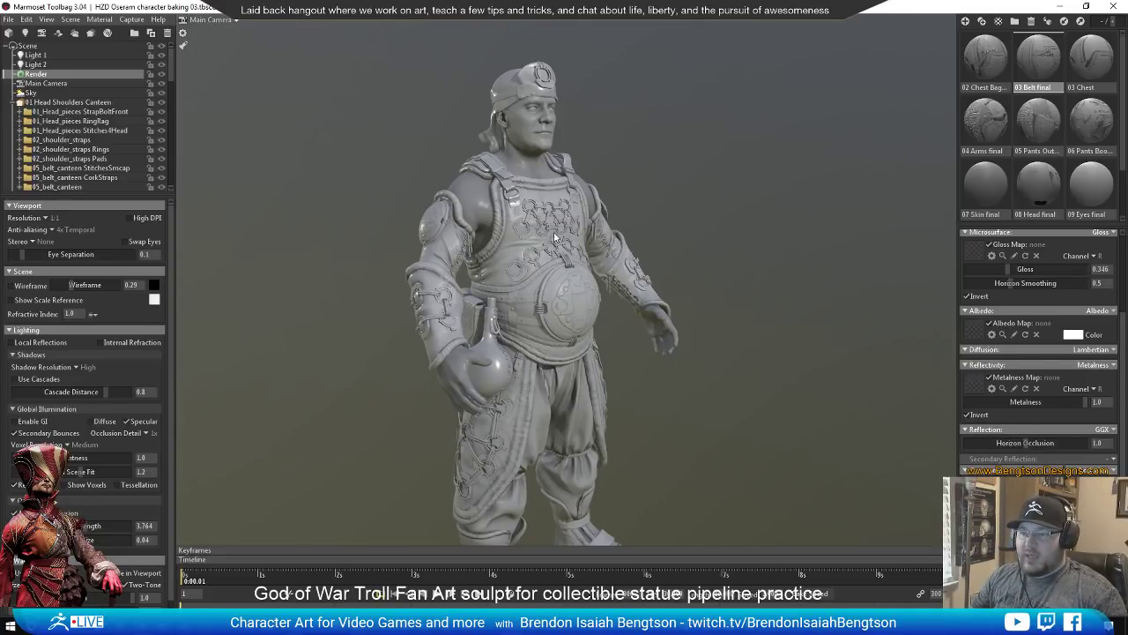
scroll(555, 234, up, 10)
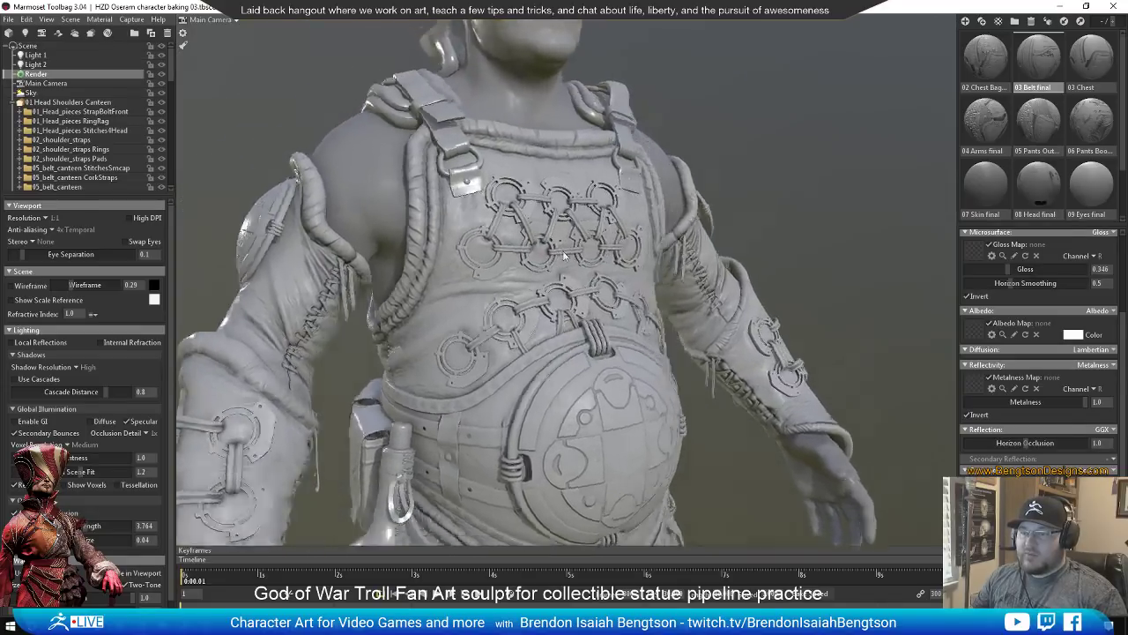
scroll(531, 243, up, 2)
drag(531, 243, 910, 209)
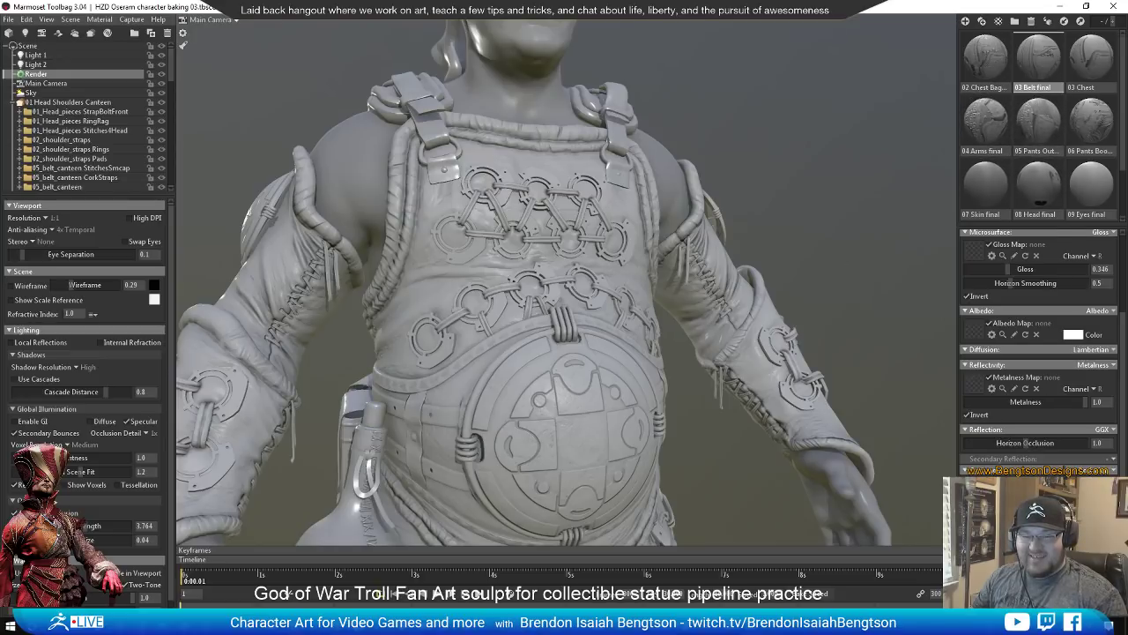
click(985, 60)
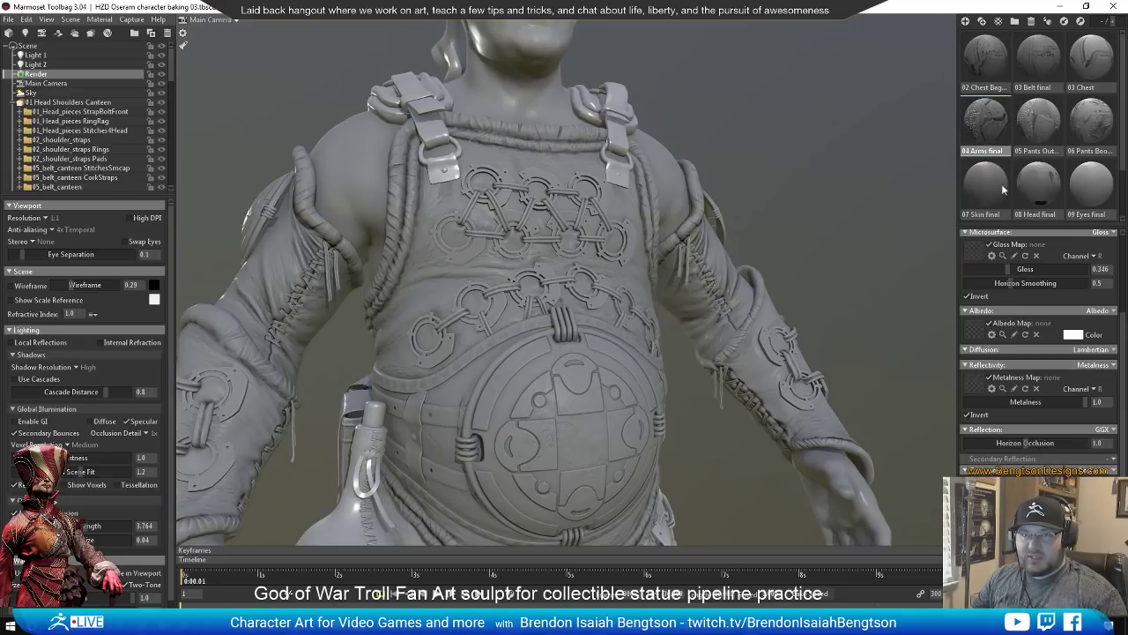
click(1035, 119)
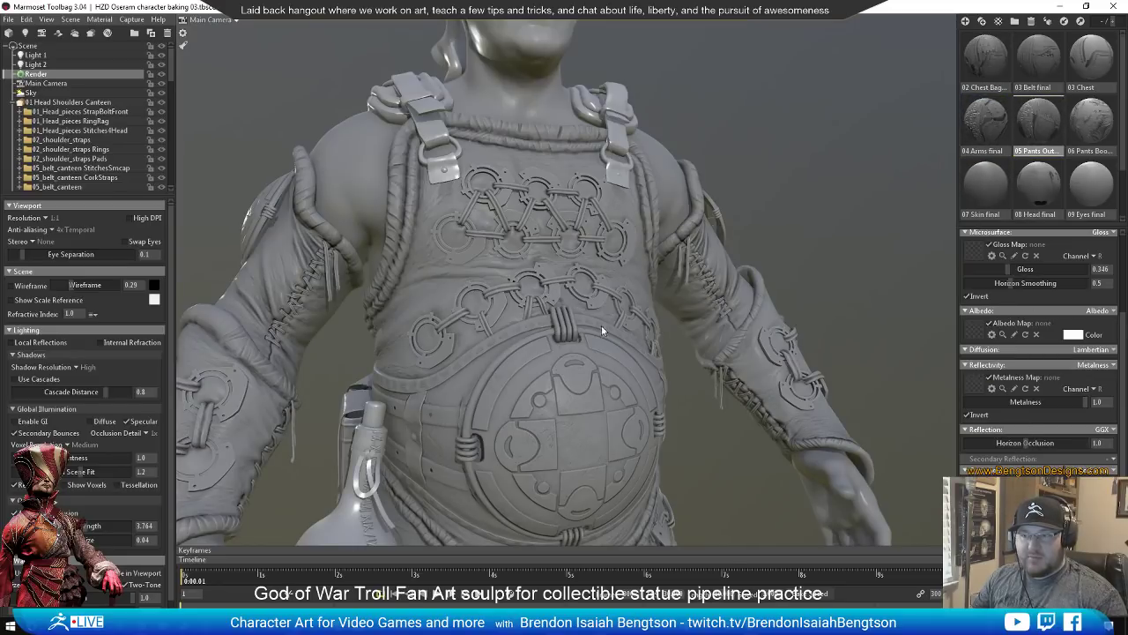
scroll(509, 333, up, 4)
alt+drag(516, 216, 638, 302)
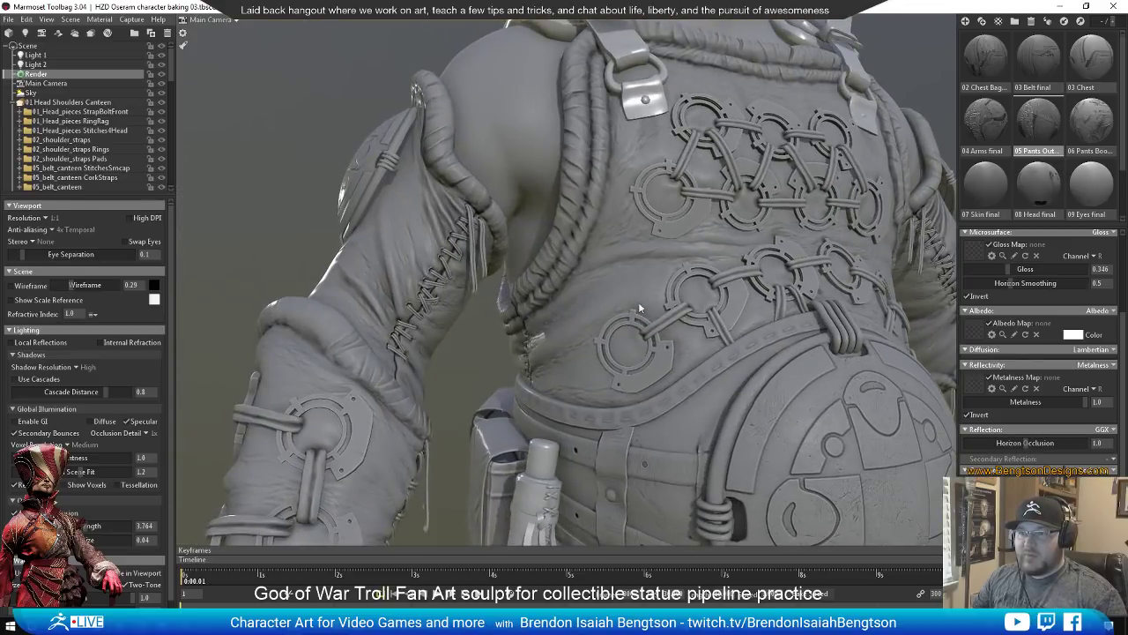
Switch to ZBrush and carve lengthwise grooves into the troll's middle fingernail with Dam Standard at draw size 14
click(1060, 8)
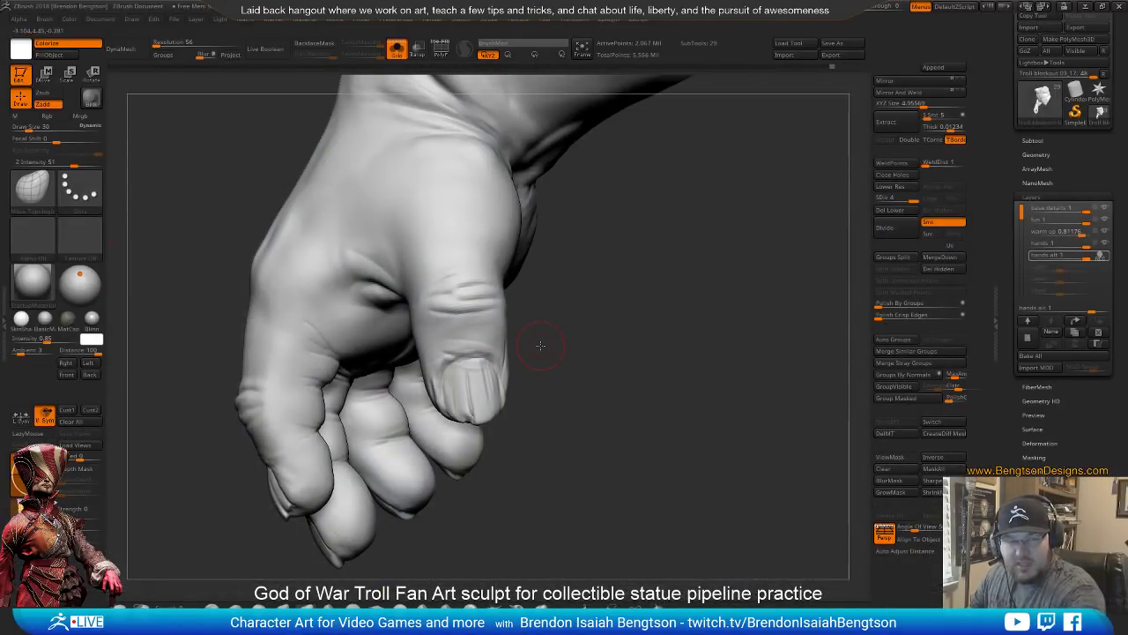
mouse_move(740, 402)
mouse_down()
mouse_move(749, 398)
mouse_move(721, 397)
mouse_move(738, 391)
mouse_move(718, 385)
mouse_move(739, 389)
mouse_up()
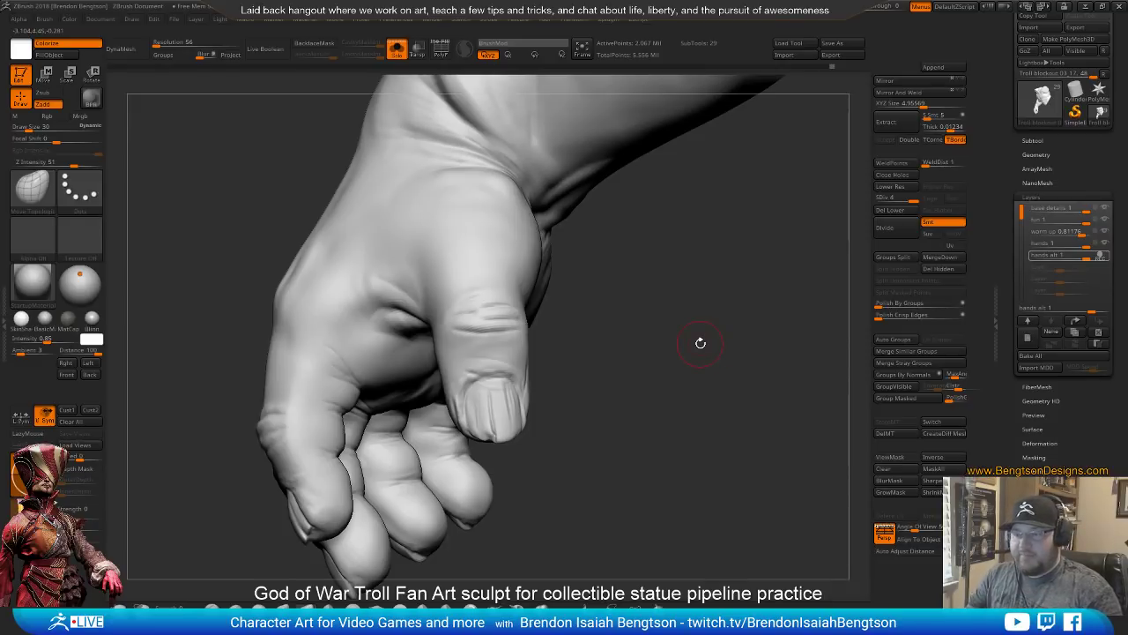
mouse_move(621, 421)
mouse_down()
mouse_move(610, 418)
mouse_move(622, 383)
mouse_move(613, 386)
mouse_up()
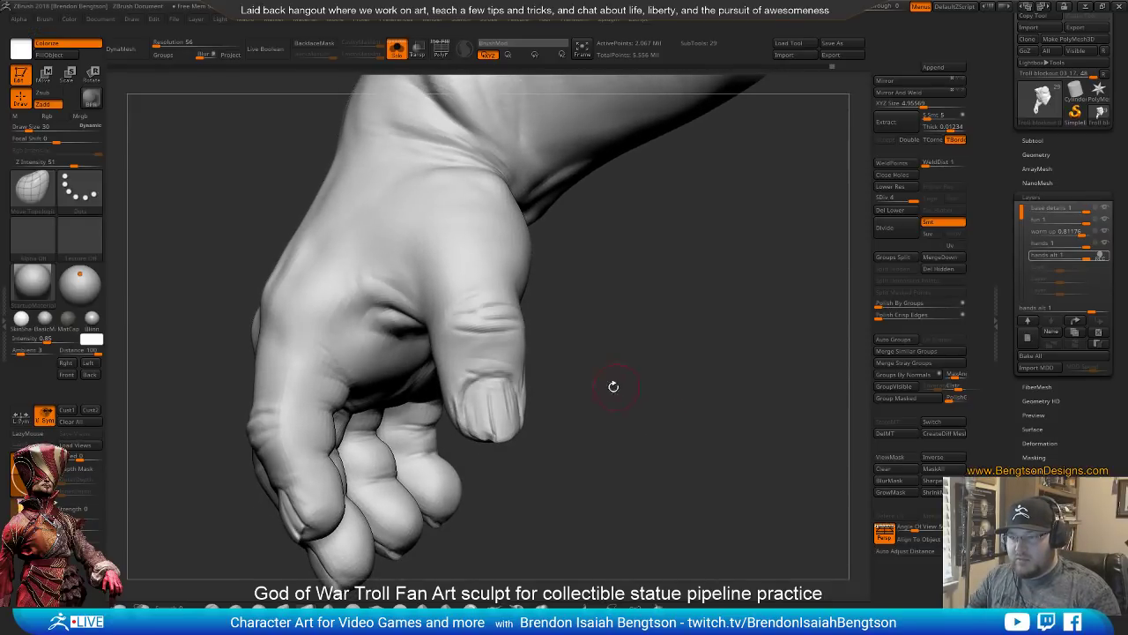
key(b)
key(d)
key(s)
key(space)
right_drag(469, 391, 582, 348)
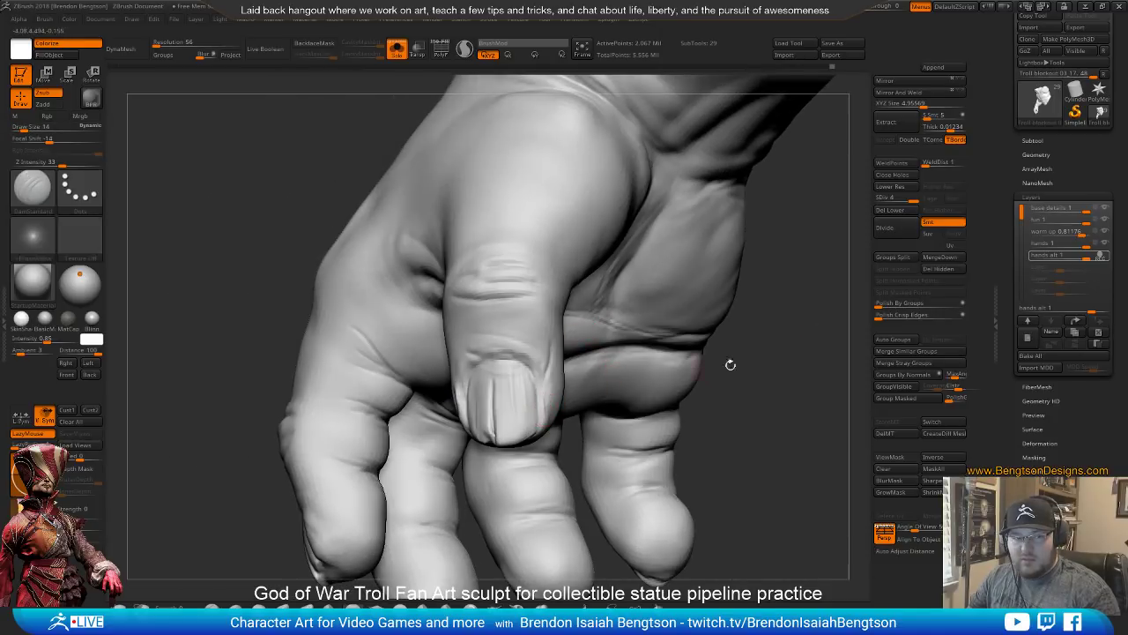
mouse_move(729, 364)
right_down()
mouse_move(847, 381)
mouse_move(727, 203)
mouse_move(679, 373)
mouse_move(642, 380)
mouse_move(652, 385)
right_up()
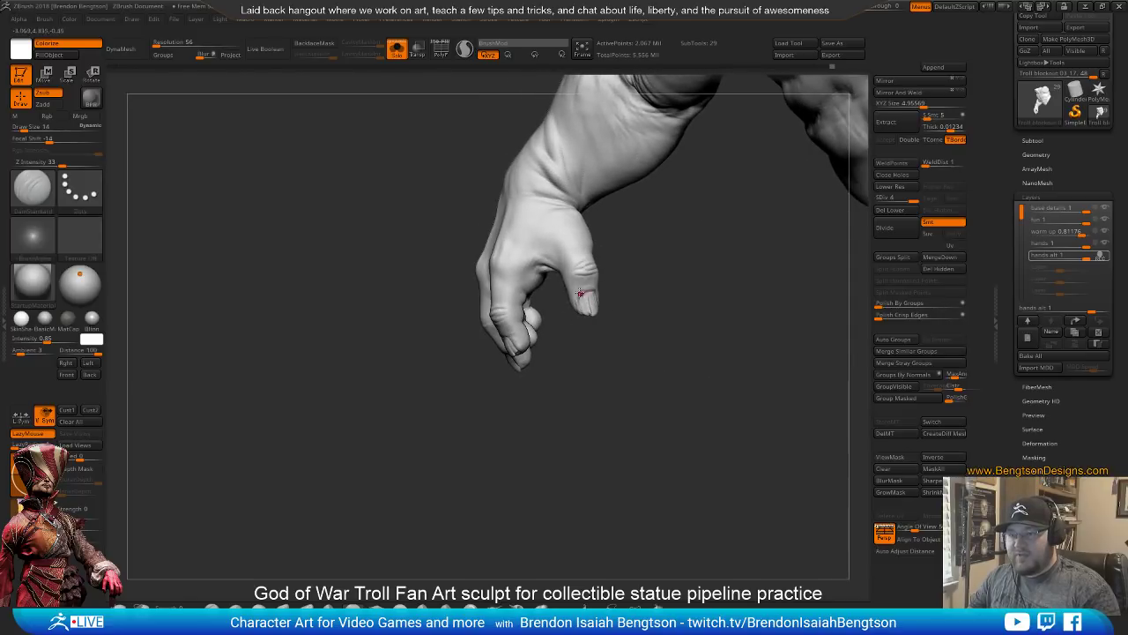
mouse_move(596, 412)
right_down()
mouse_move(626, 369)
mouse_move(625, 385)
mouse_move(608, 362)
mouse_move(643, 516)
mouse_move(675, 494)
mouse_move(594, 433)
mouse_move(614, 481)
mouse_move(609, 467)
right_up()
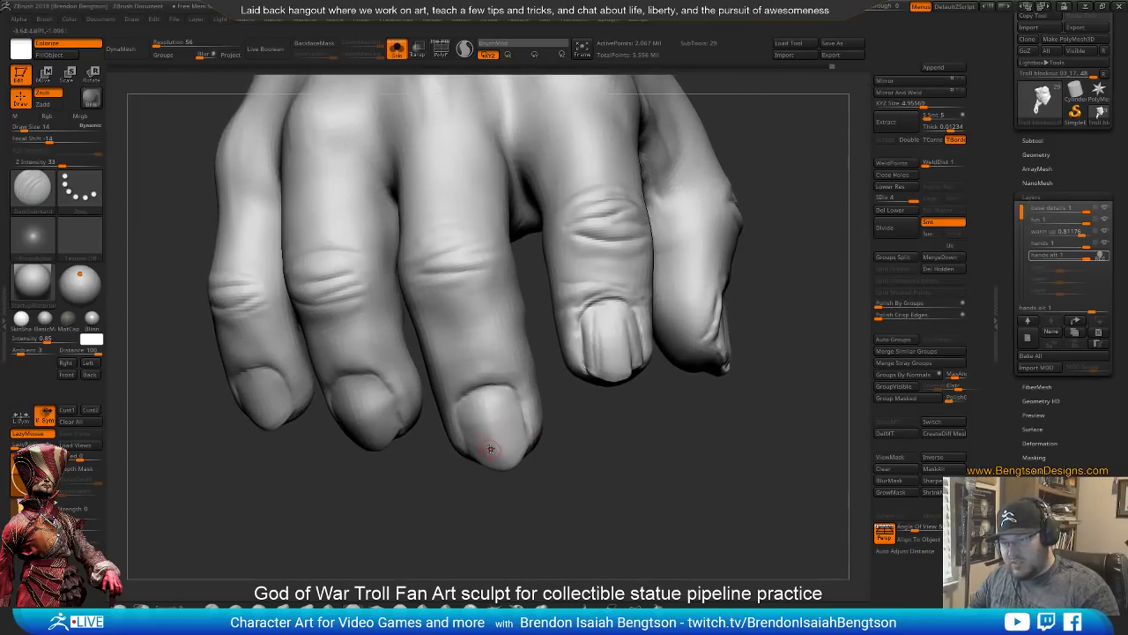
right_drag(506, 435, 495, 411)
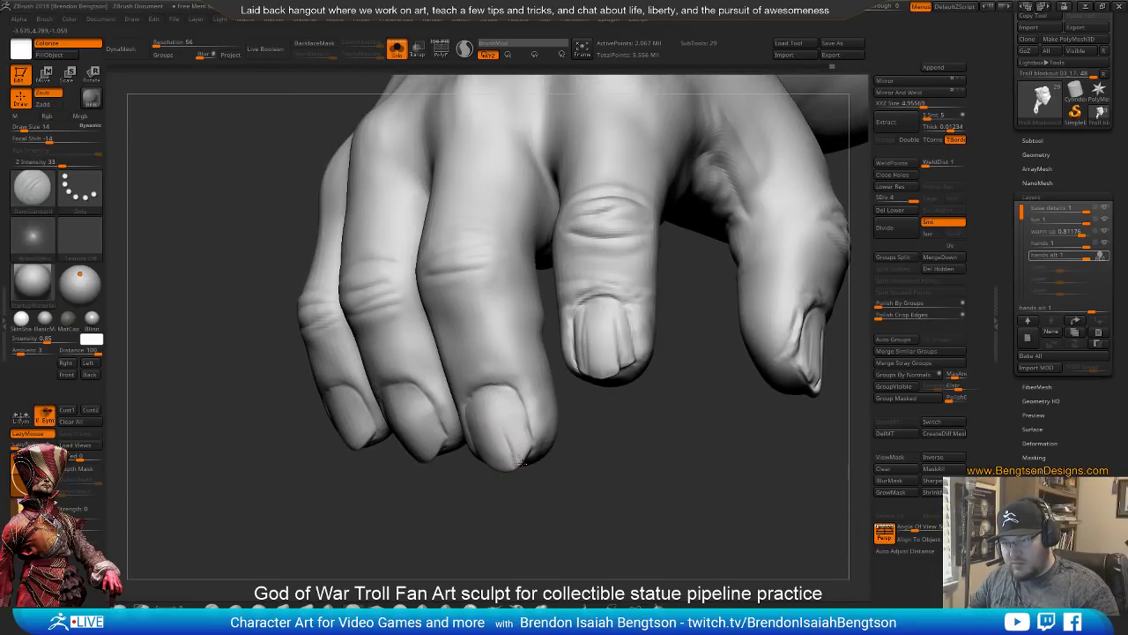
alt+right_drag(526, 467, 476, 404)
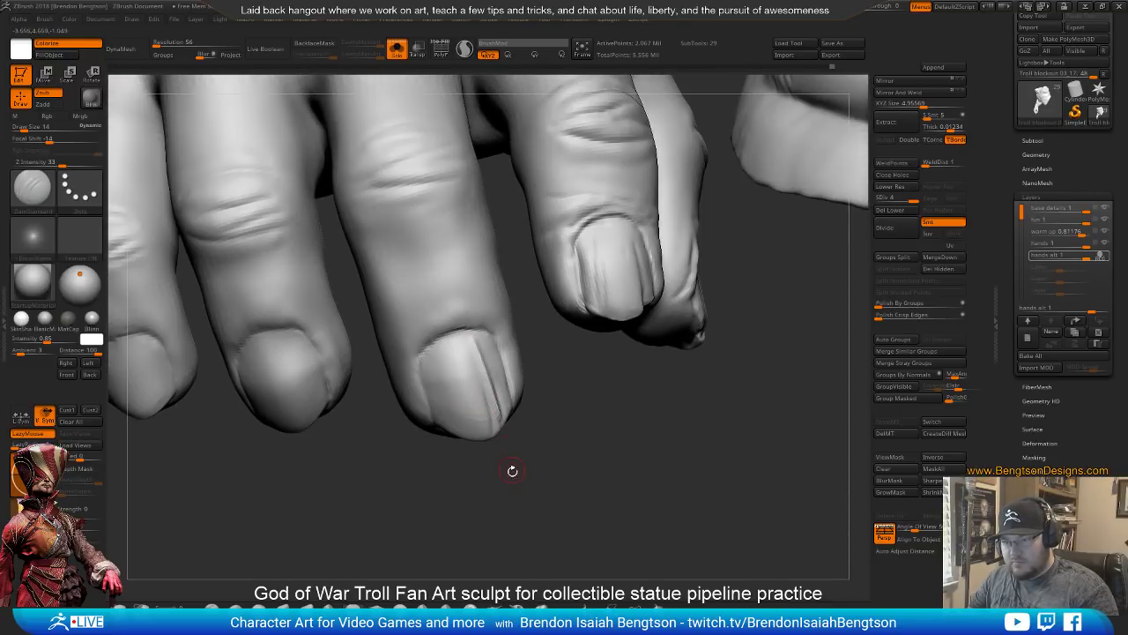
Carve a crescent across the base of the middle fingernail and refine it with Move Topological and Smooth at intensity 10
right_drag(511, 468, 467, 364)
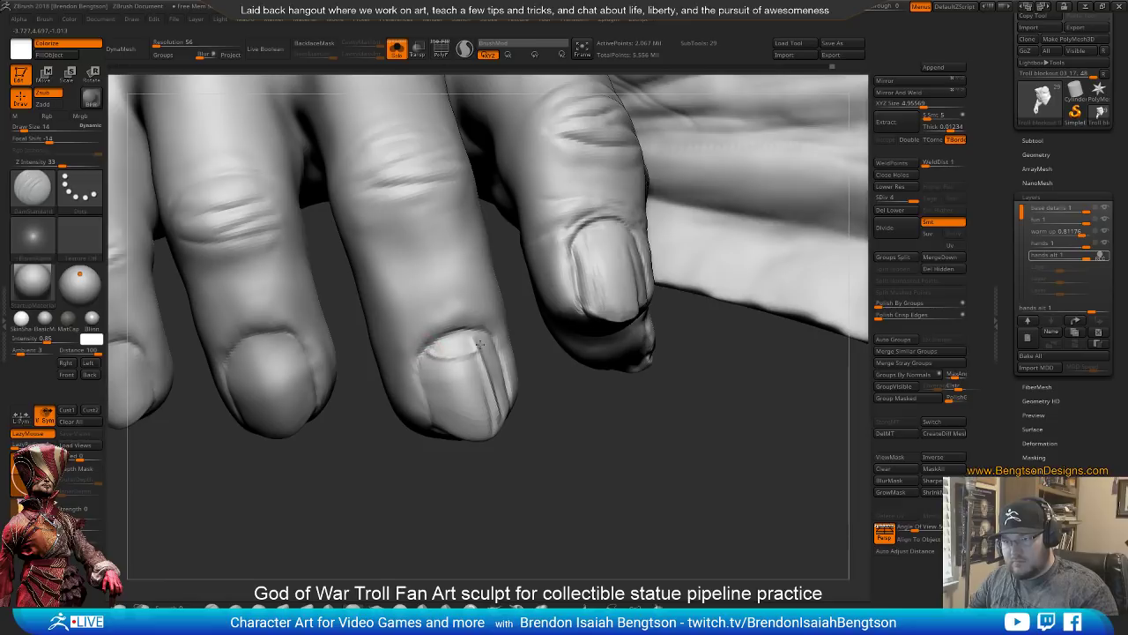
right_drag(549, 476, 485, 441)
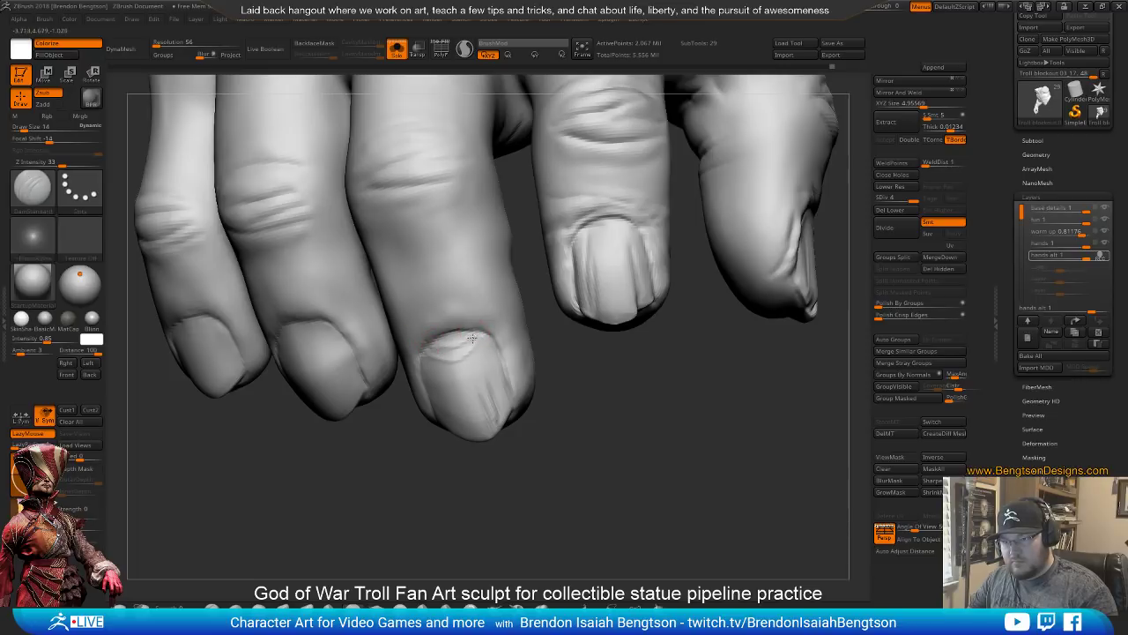
key(b)
key(m)
key(t)
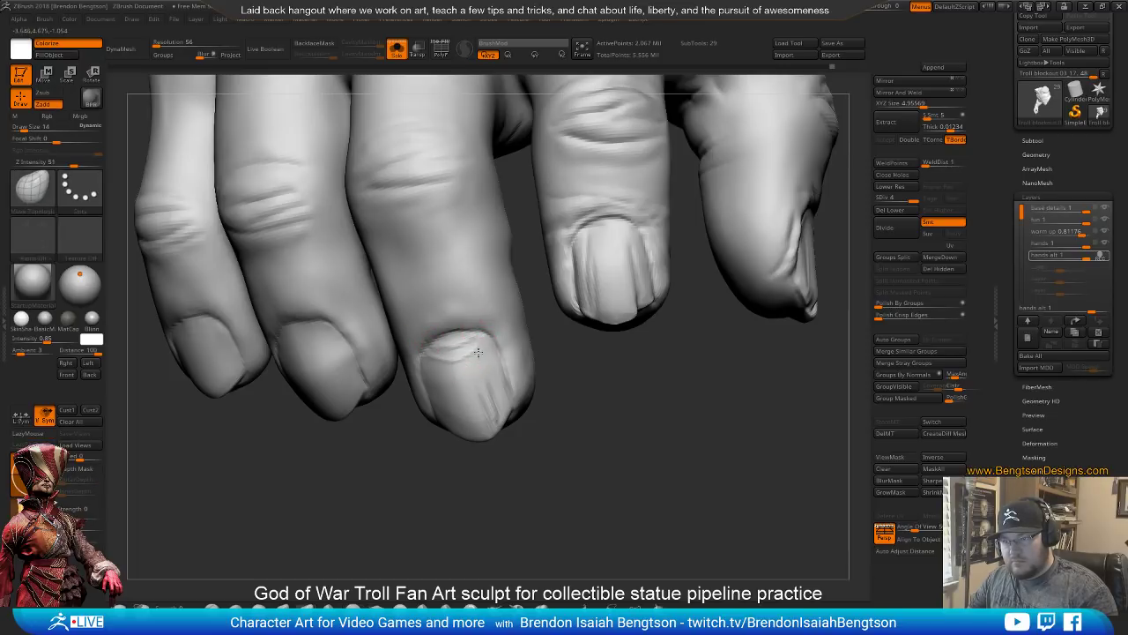
right_drag(469, 353, 441, 363)
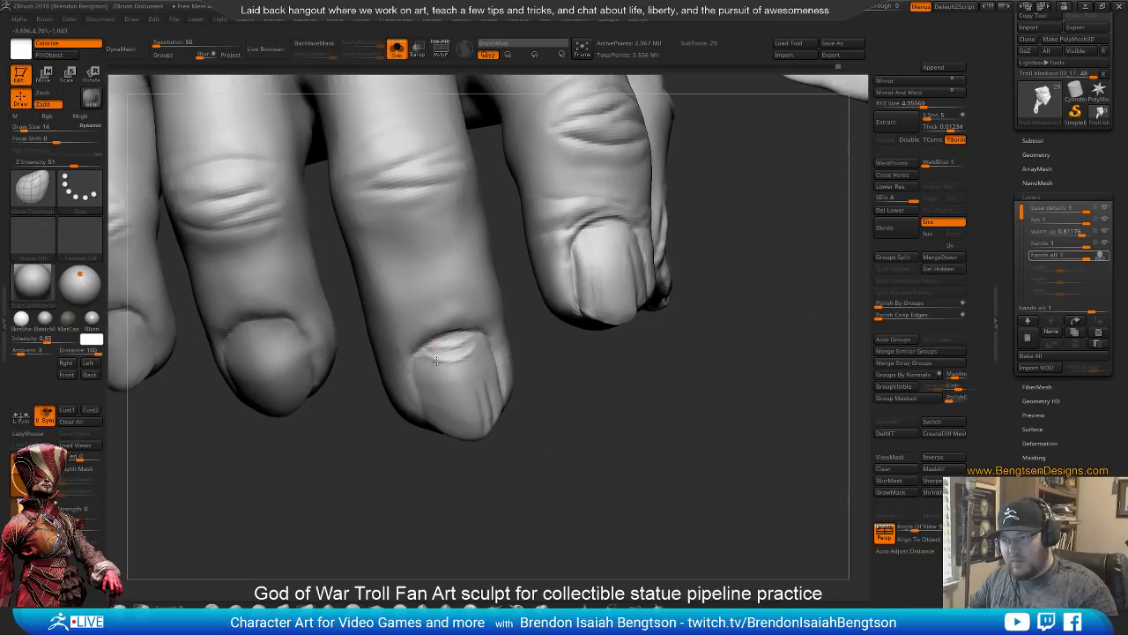
shift+drag(464, 358, 461, 344)
right_drag(585, 450, 535, 465)
key(shift+space)
drag(588, 437, 560, 437)
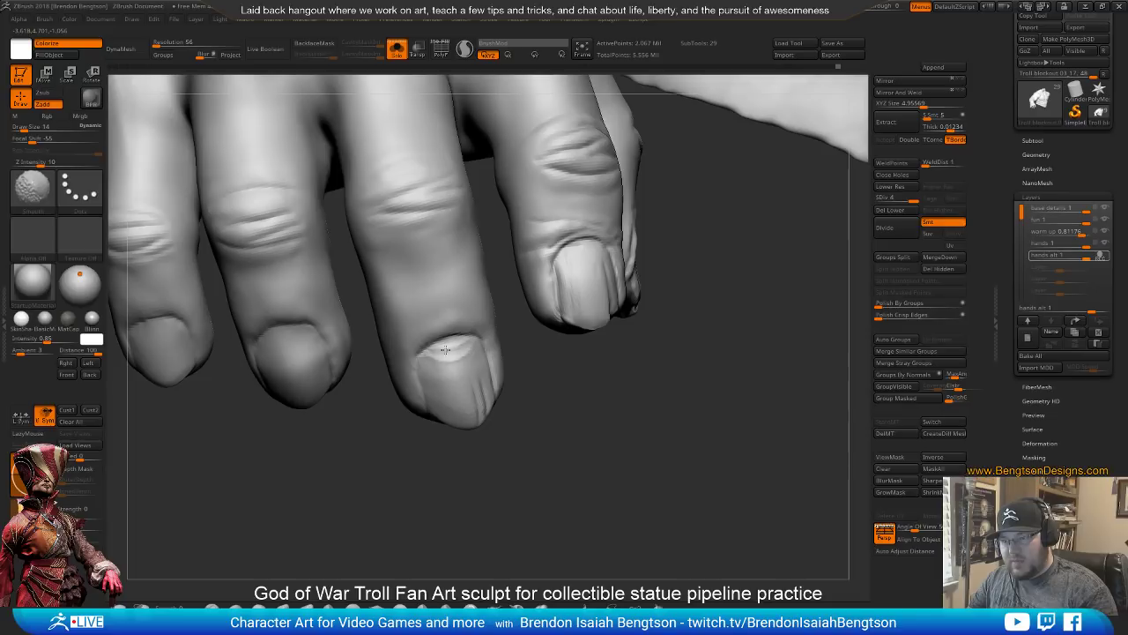
Deepen the cuticle line and the side groove around the index fingernail with Dam Standard at draw size 14
key(f)
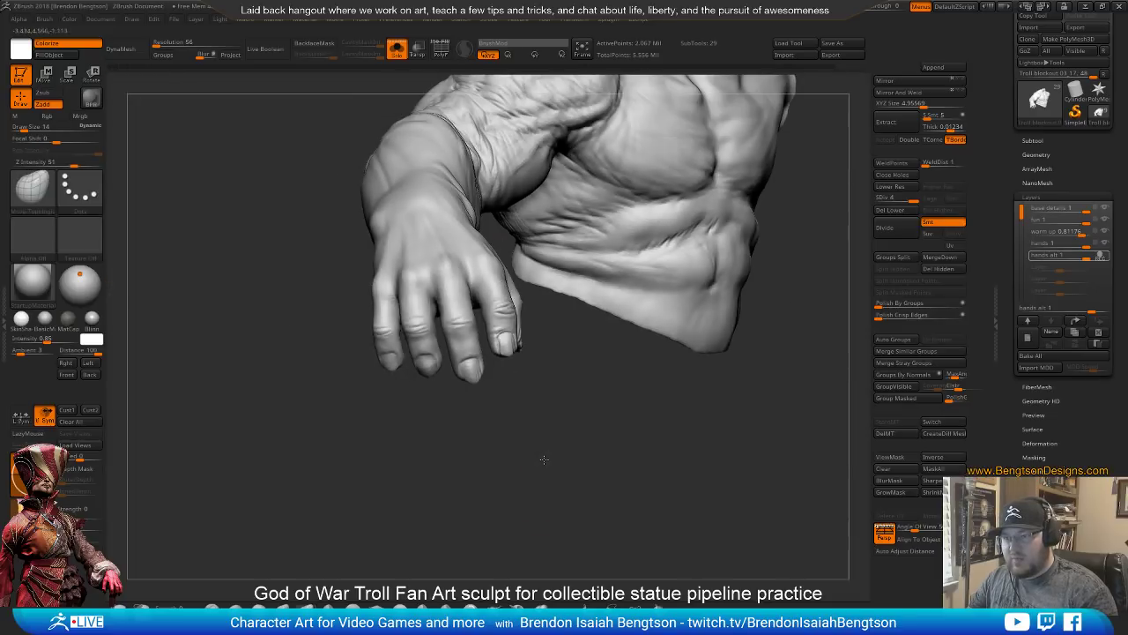
mouse_move(483, 375)
right_down()
mouse_move(470, 375)
mouse_move(525, 462)
mouse_move(494, 473)
mouse_move(526, 481)
mouse_move(574, 429)
mouse_move(516, 322)
mouse_move(600, 415)
mouse_move(582, 479)
mouse_move(500, 352)
right_up()
key(shift)
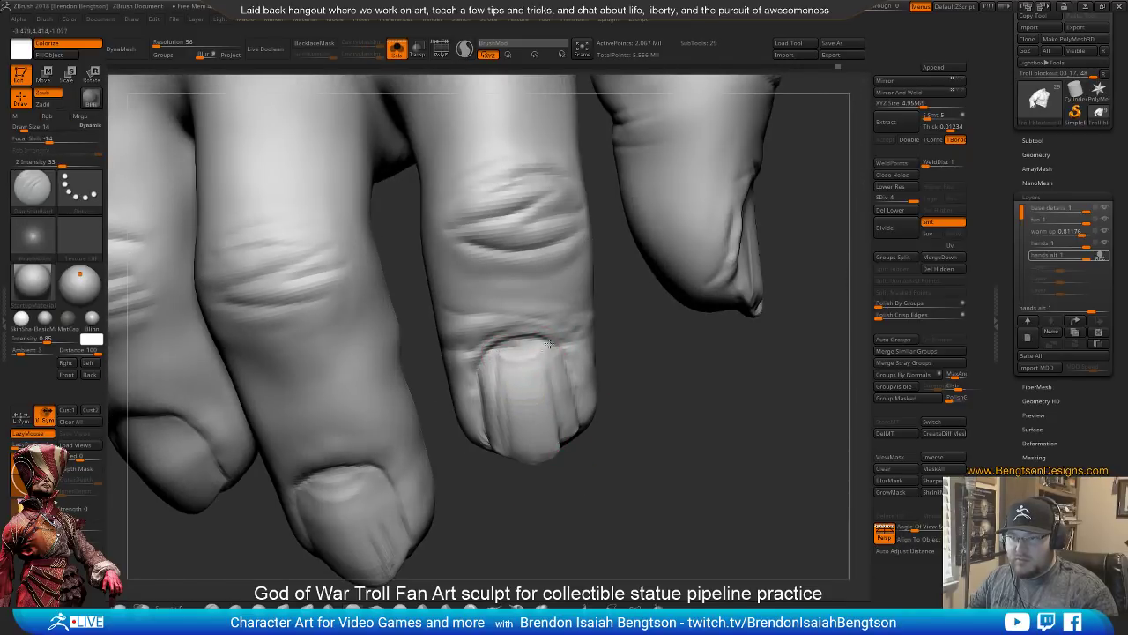
mouse_move(579, 373)
right_down()
mouse_move(651, 365)
mouse_move(545, 343)
right_up()
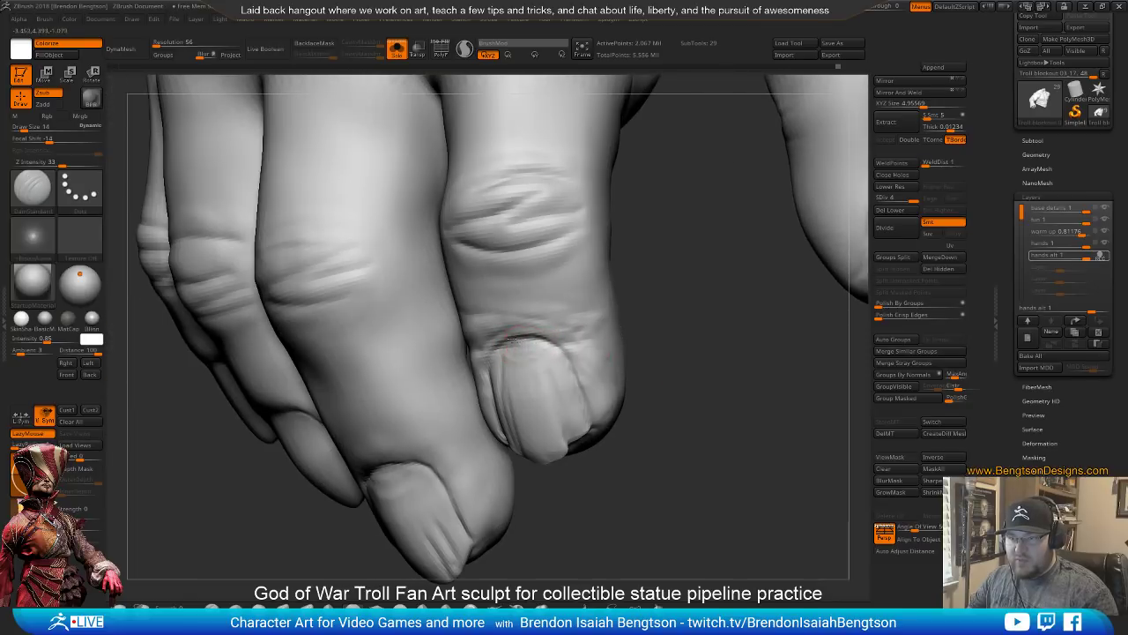
mouse_move(683, 365)
right_down()
mouse_move(501, 315)
mouse_move(523, 361)
right_up()
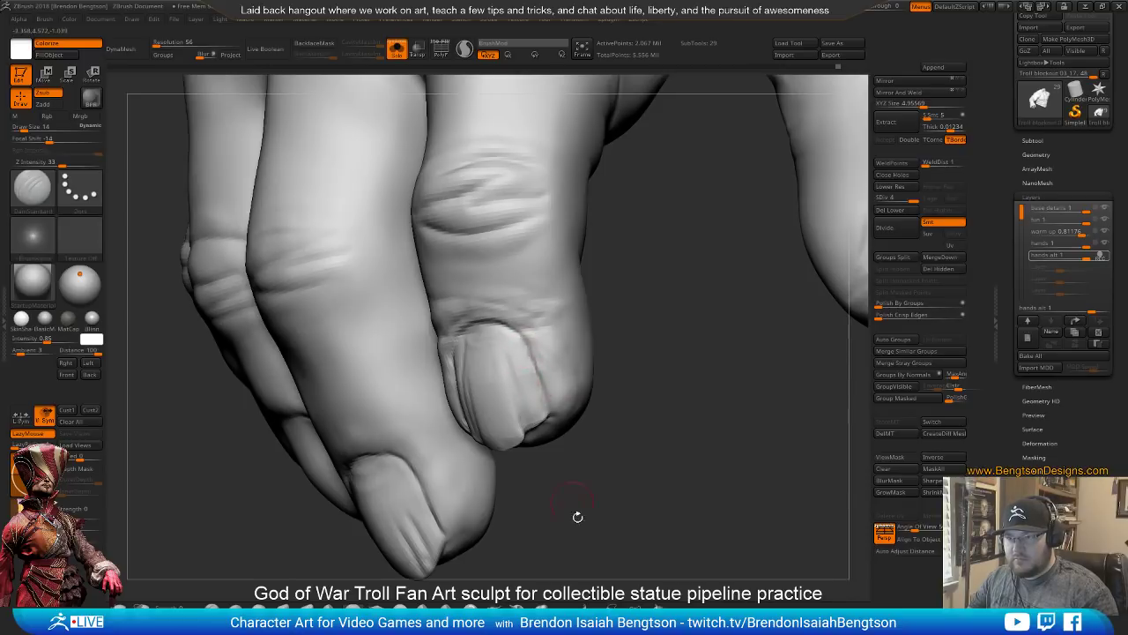
mouse_move(577, 517)
right_down()
mouse_move(570, 466)
mouse_move(496, 330)
right_up()
Carve the cuticle line and the edge facing the ring finger on the middle fingernail with Dam Standard
mouse_move(524, 282)
right_down()
mouse_move(595, 357)
mouse_move(617, 405)
mouse_move(650, 413)
mouse_move(591, 408)
mouse_move(561, 458)
mouse_move(615, 376)
mouse_move(610, 357)
mouse_move(612, 380)
mouse_move(590, 352)
mouse_move(564, 291)
right_up()
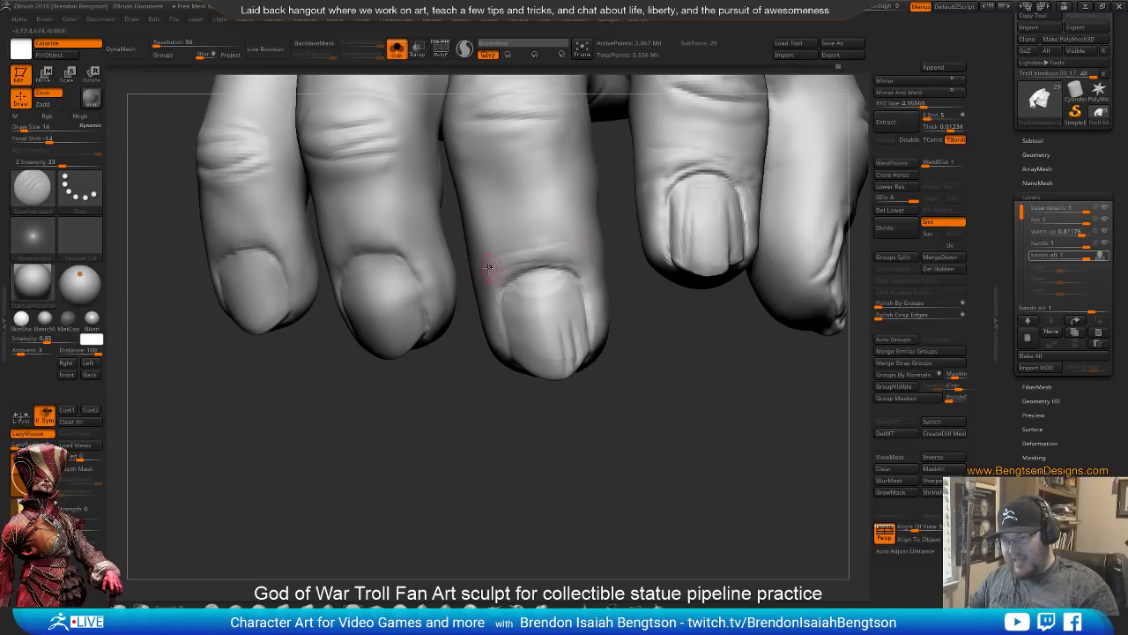
mouse_move(488, 267)
right_down()
mouse_move(468, 379)
mouse_move(488, 297)
right_up()
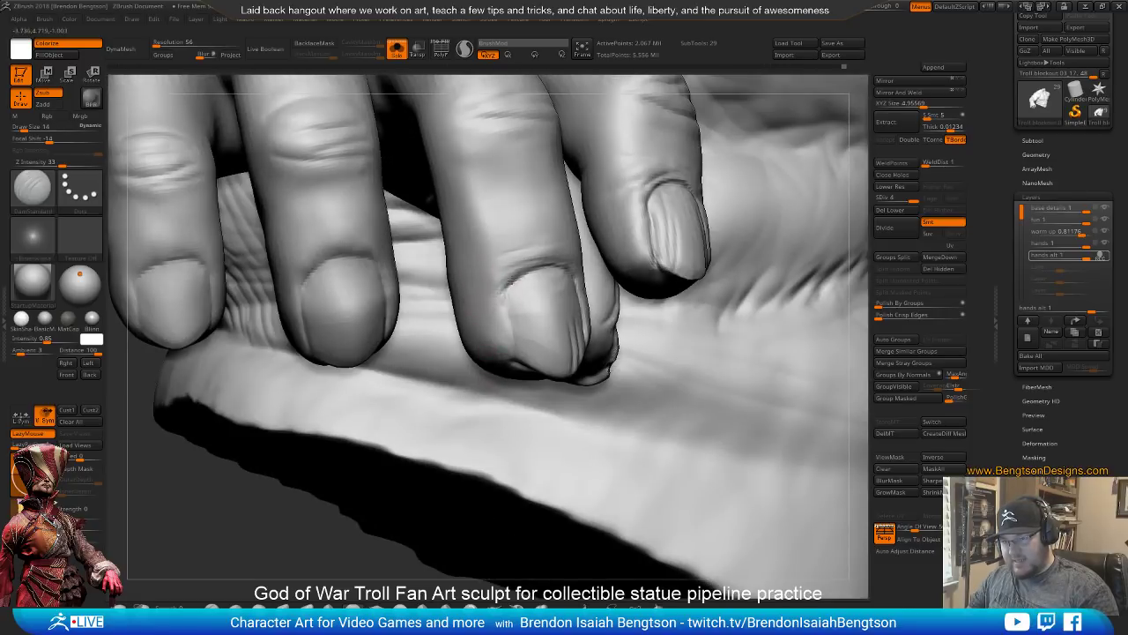
right_drag(562, 321, 543, 332)
mouse_move(508, 435)
right_down()
mouse_move(487, 436)
mouse_move(453, 323)
right_up()
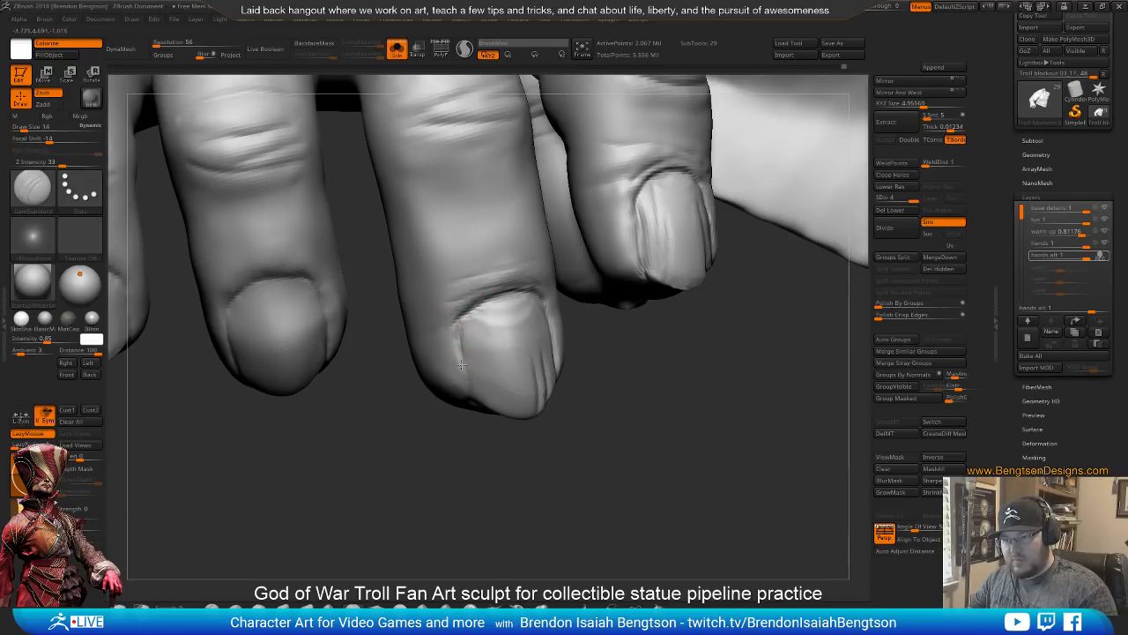
right_drag(471, 445, 494, 396)
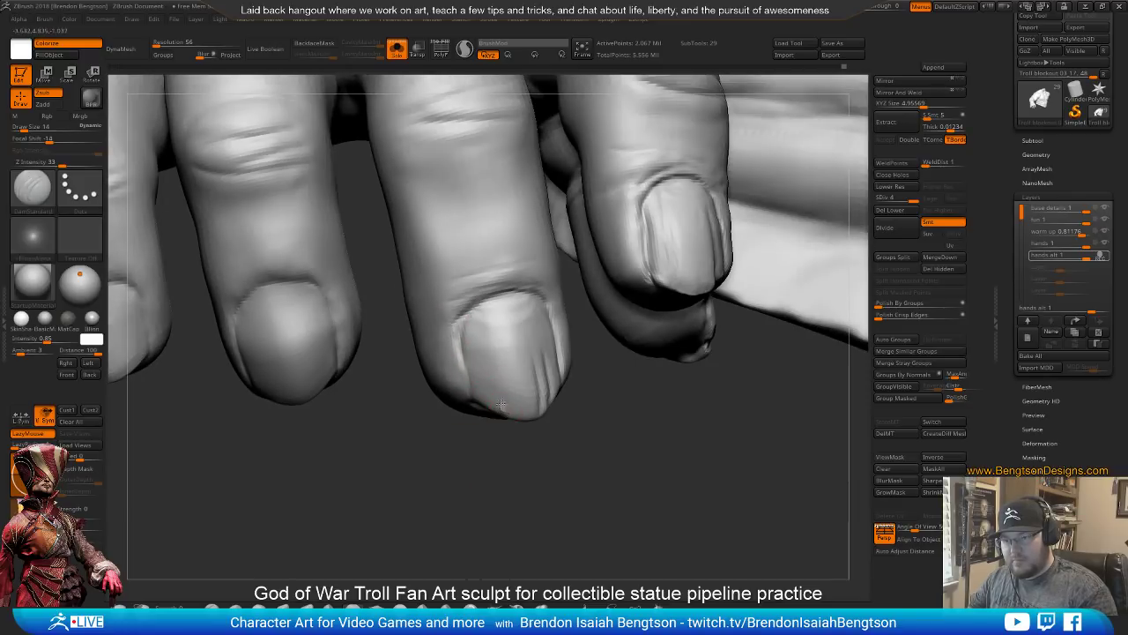
Cut a deep lengthwise groove into the middle fingernail from its tip, on the side nearer the ring finger
mouse_move(502, 478)
right_down()
mouse_move(493, 376)
mouse_move(478, 435)
mouse_move(506, 410)
mouse_move(491, 404)
right_up()
drag(491, 402, 488, 351)
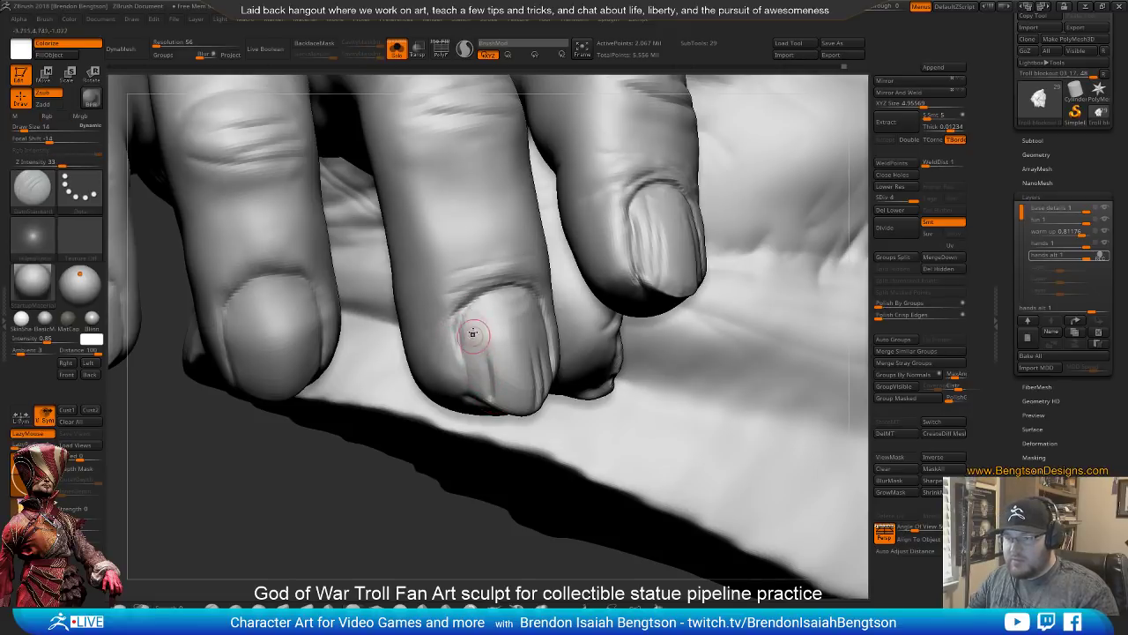
mouse_move(479, 361)
right_down()
mouse_move(471, 321)
mouse_move(455, 382)
right_up()
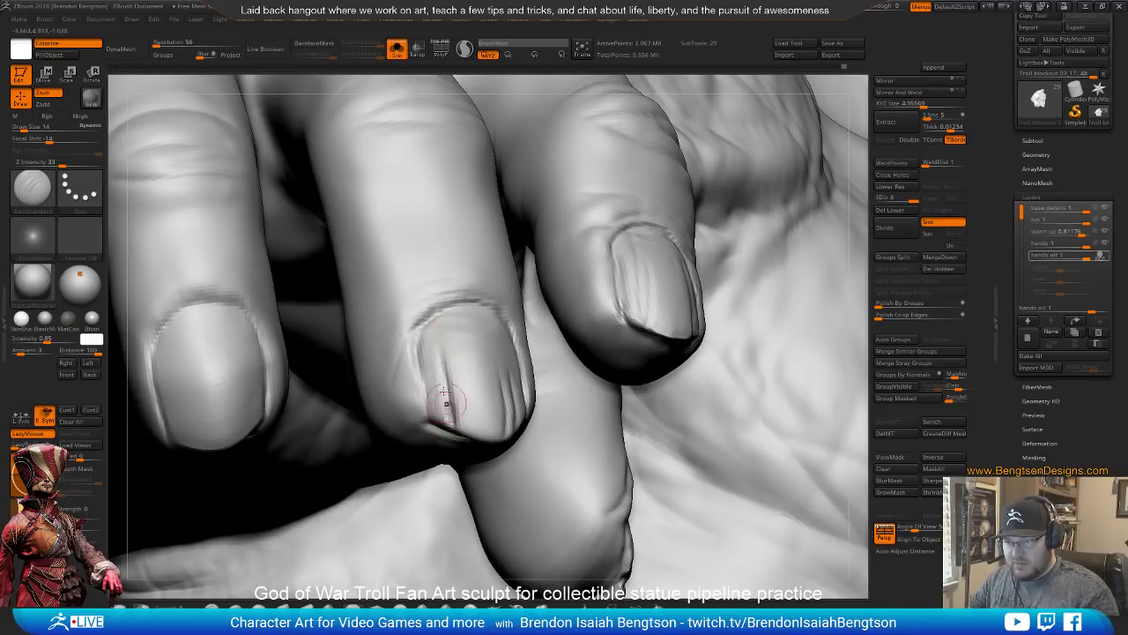
right_drag(446, 403, 443, 423)
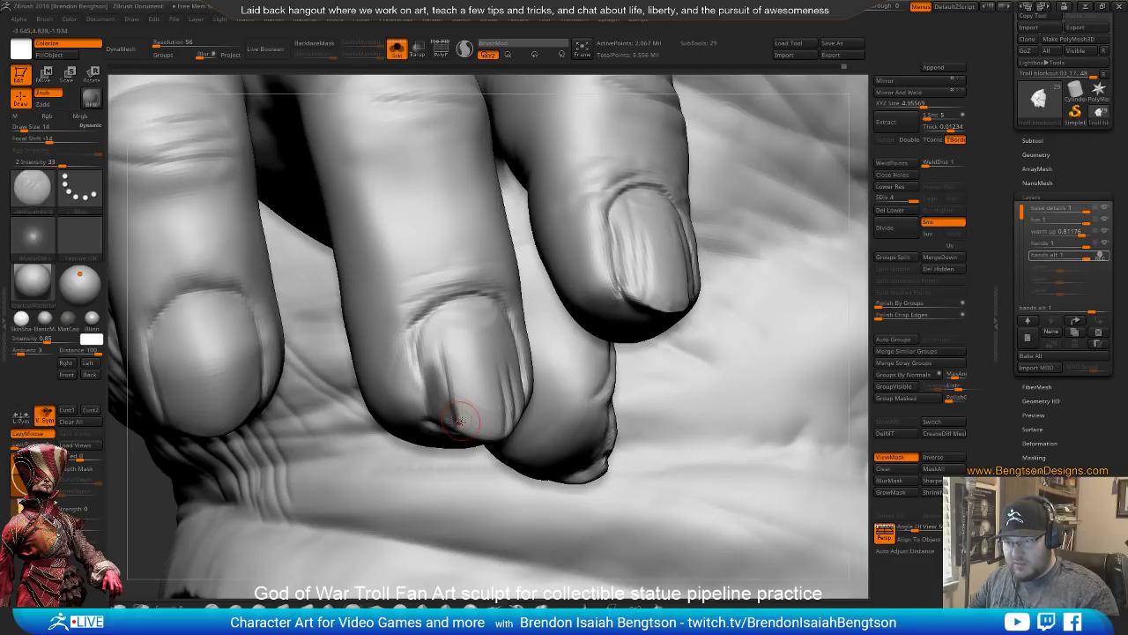
Reshape the split tip of the middle fingernail with Move Topological at draw size 30
key(space)
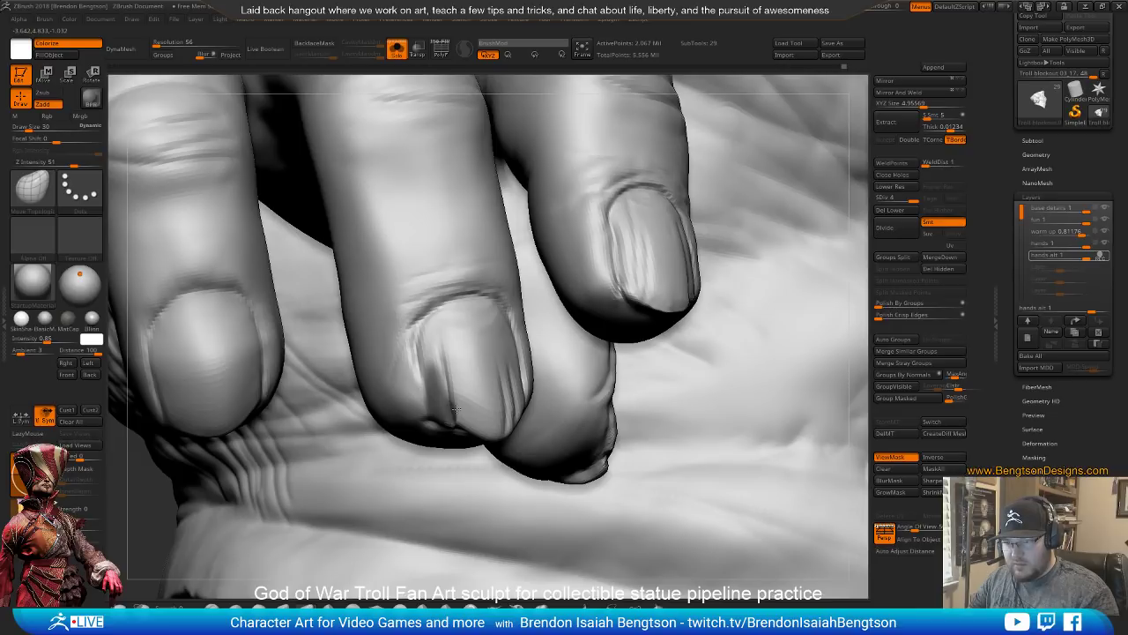
drag(457, 408, 458, 401)
right_drag(423, 369, 476, 398)
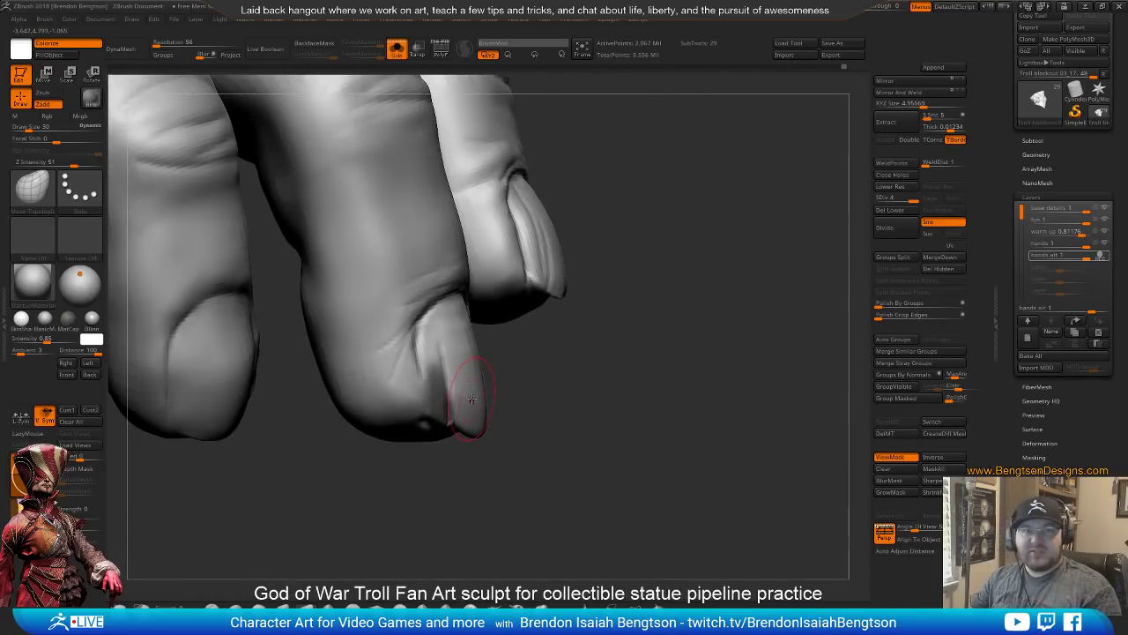
mouse_move(411, 415)
right_down()
mouse_move(443, 273)
mouse_move(447, 284)
right_up()
right_drag(468, 410, 451, 458)
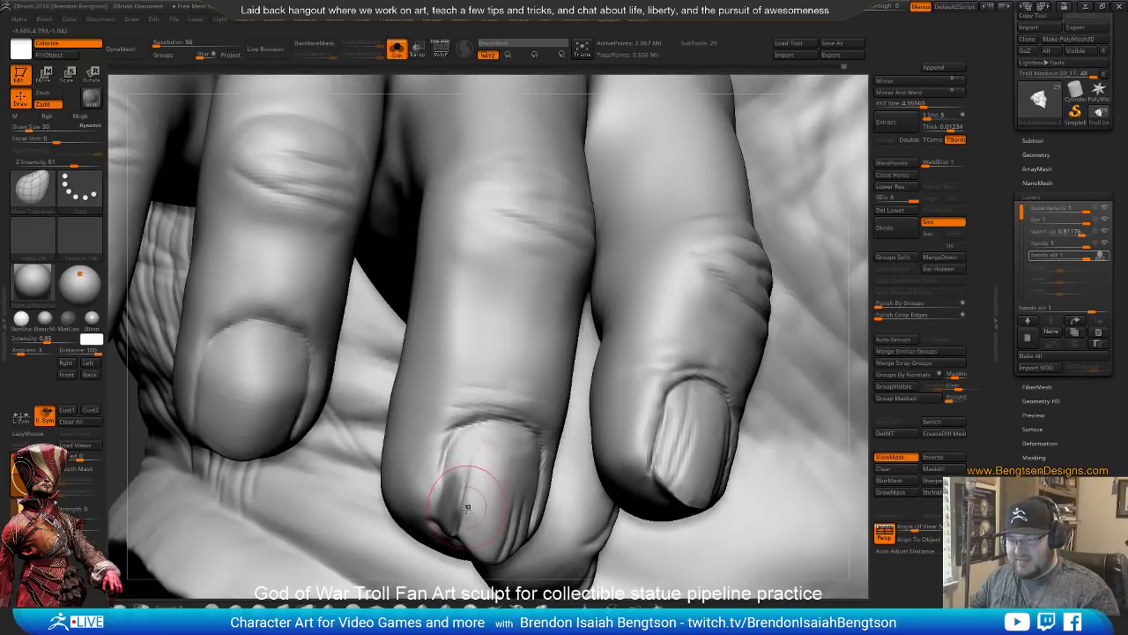
drag(466, 521, 466, 527)
Carve the edge of the ring fingernail with Dam Standard, reducing the draw size to 19
right_drag(467, 527, 483, 282)
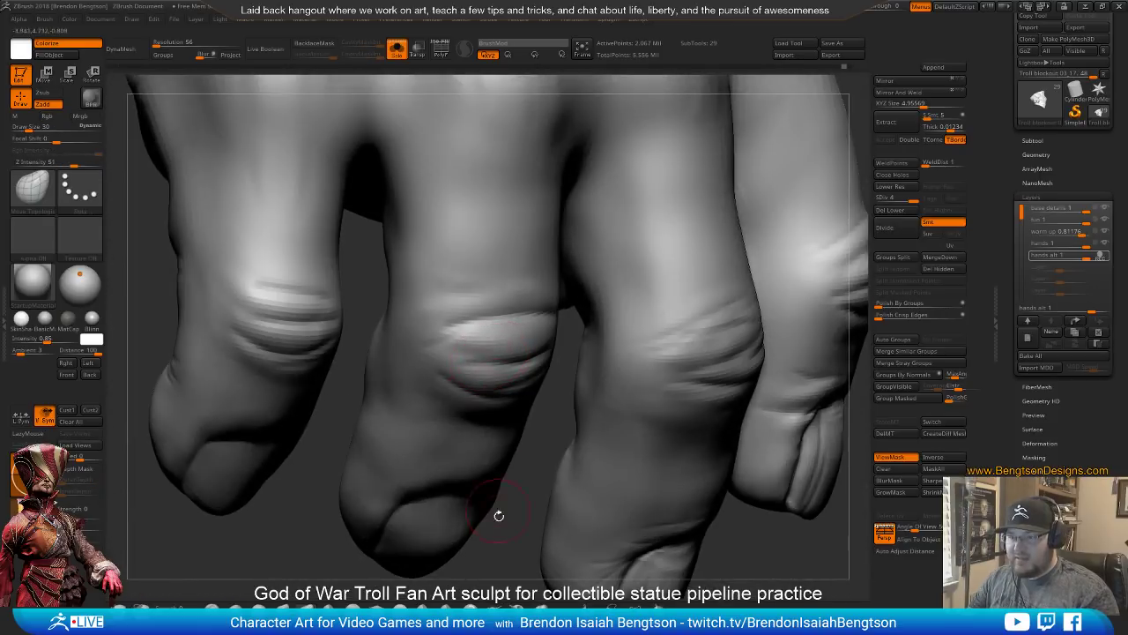
mouse_move(496, 514)
alt+mouse_down()
mouse_move(470, 407)
mouse_move(484, 468)
mouse_move(489, 455)
mouse_move(534, 559)
mouse_move(528, 573)
alt+mouse_up()
key(b)
key(d)
key(s)
drag(394, 414, 378, 404)
mouse_move(472, 498)
mouse_down()
mouse_move(494, 501)
mouse_move(238, 501)
mouse_move(256, 481)
mouse_up()
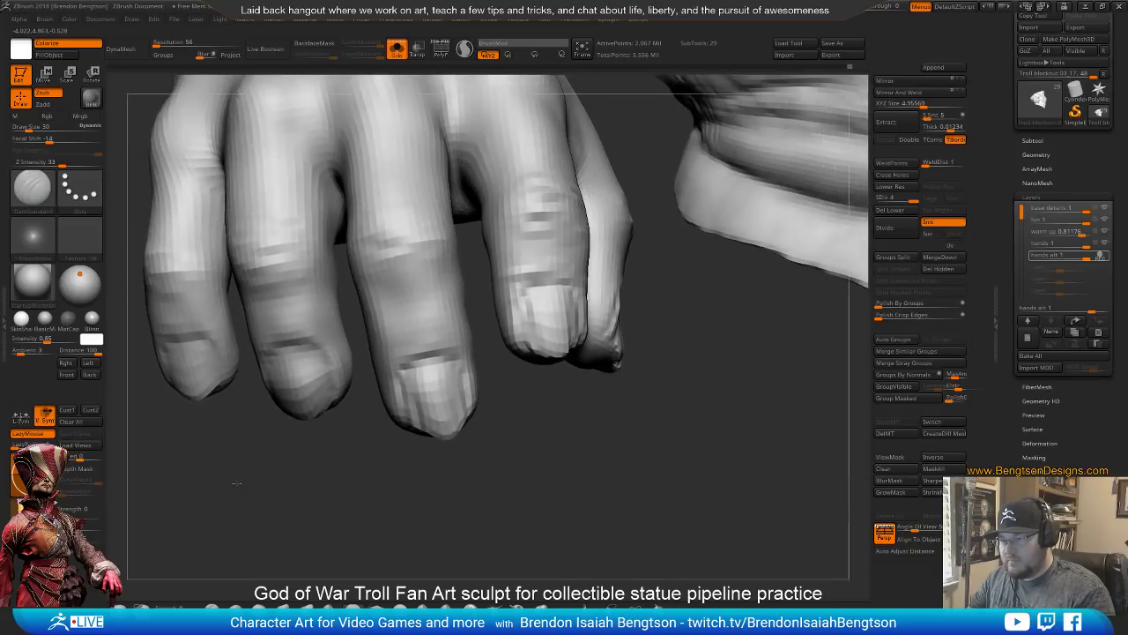
key(space)
drag(345, 367, 338, 366)
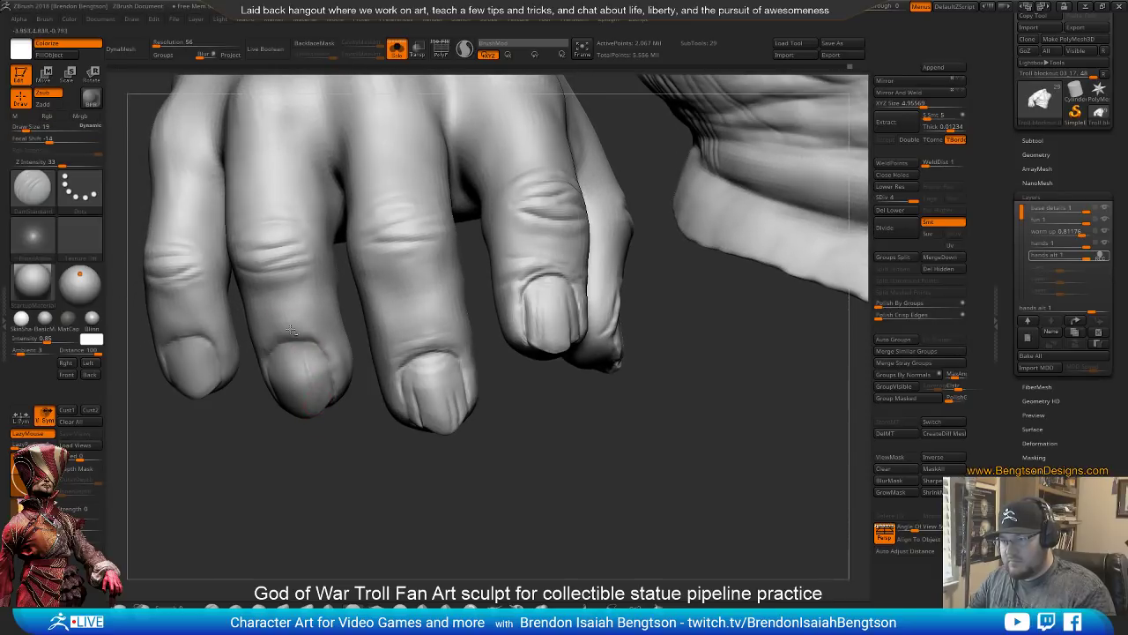
Build up the skin beside the ring fingernail with Clay Buildup at draw size 19
key(b)
key(c)
key(b)
mouse_move(300, 473)
mouse_down()
mouse_move(364, 503)
mouse_move(358, 474)
mouse_up()
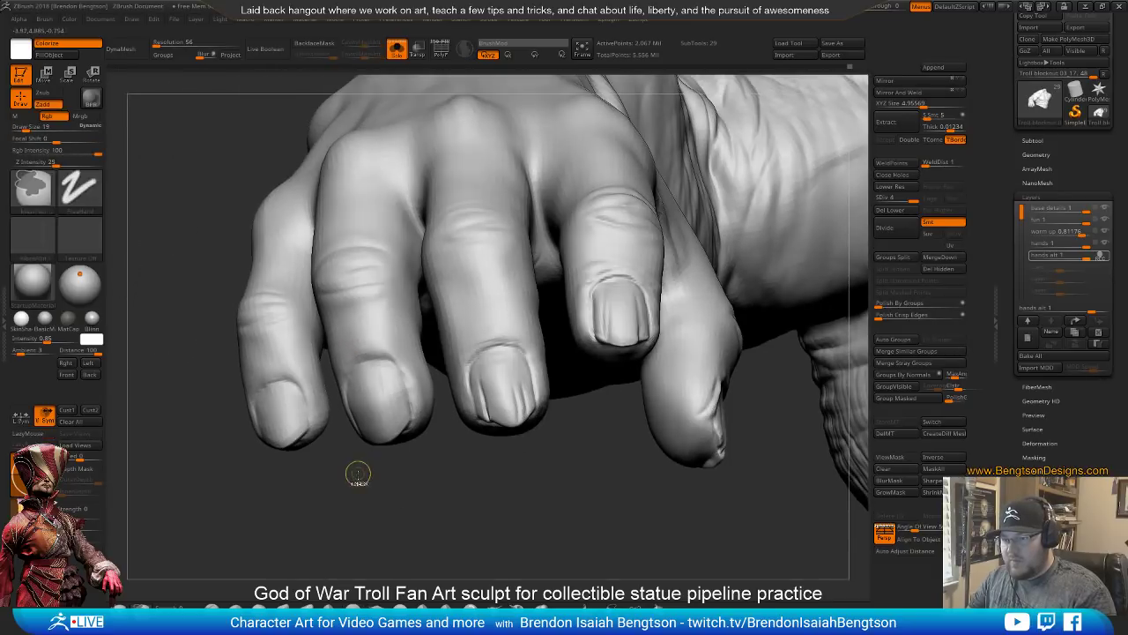
Carve the side folds and cuticle line around the ring fingernail with Dam Standard at draw size 19
key(b)
key(d)
key(s)
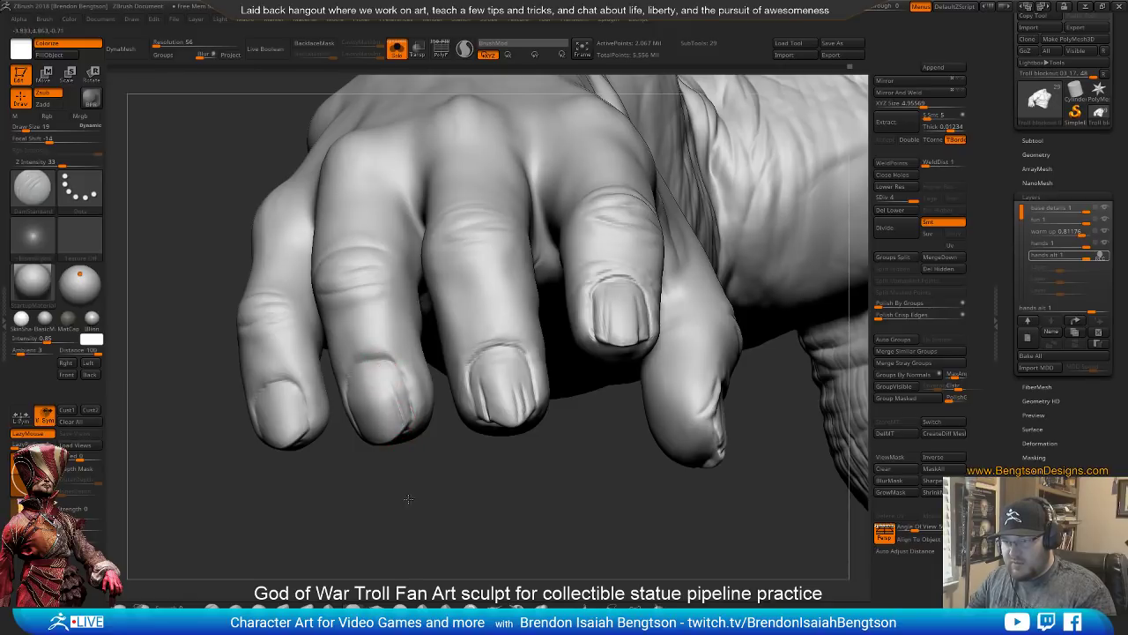
drag(416, 511, 408, 480)
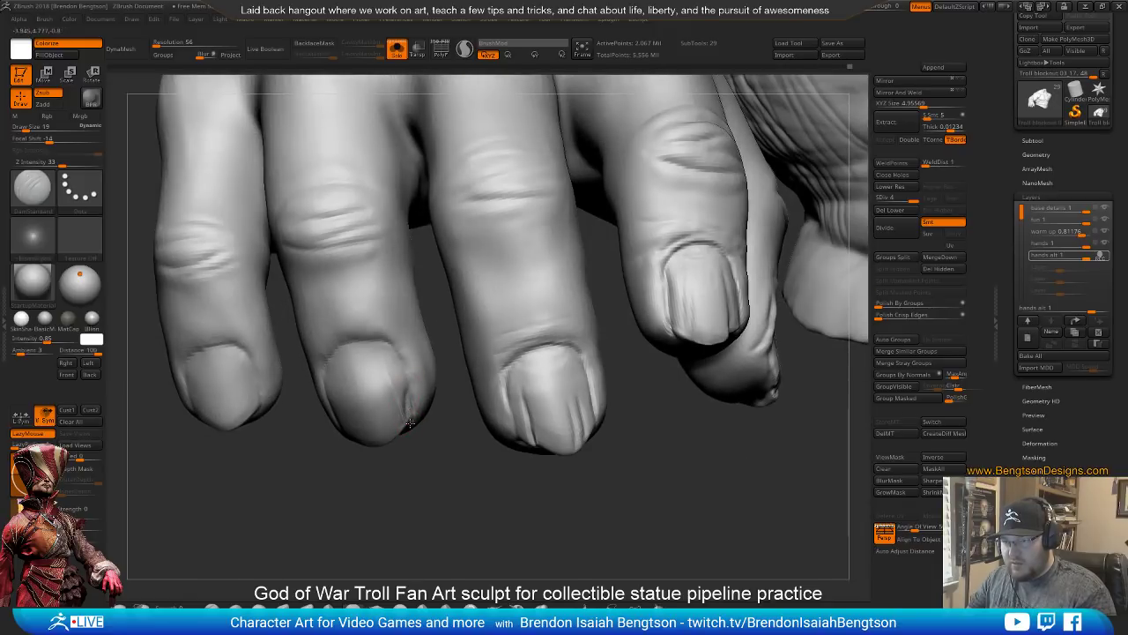
drag(410, 423, 407, 390)
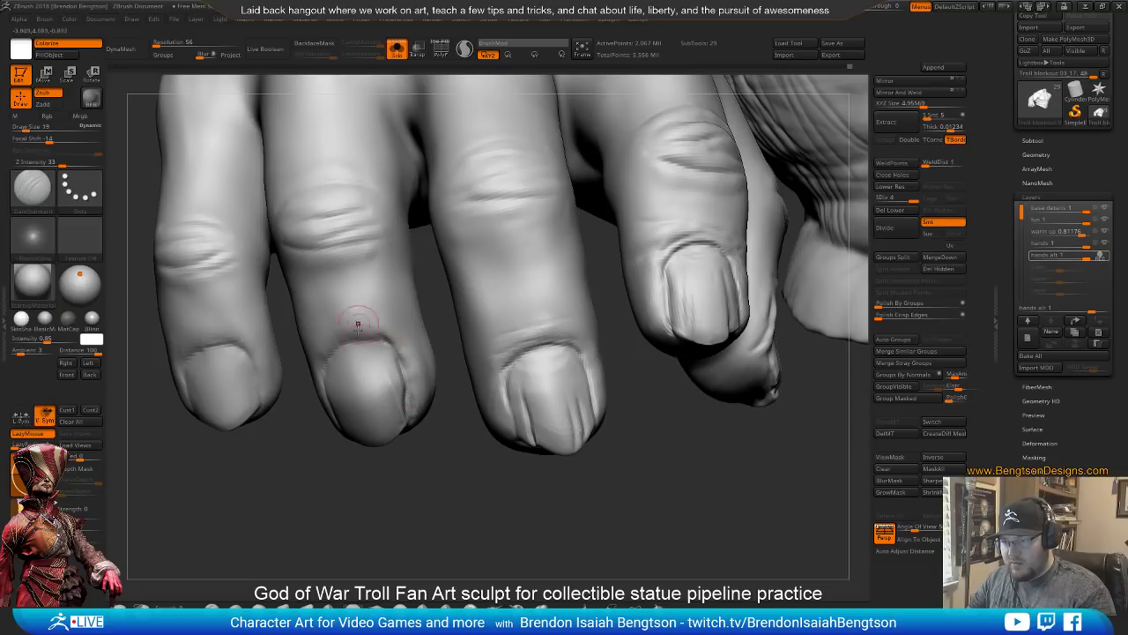
drag(385, 491, 399, 380)
mouse_move(399, 478)
mouse_down()
mouse_move(396, 464)
mouse_move(402, 484)
mouse_up()
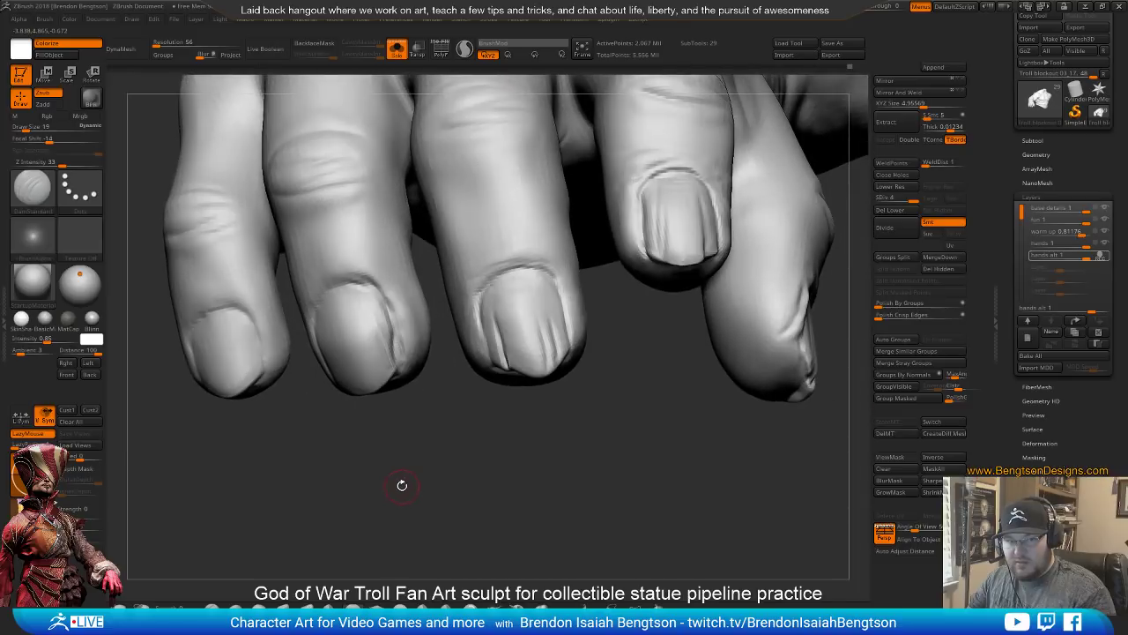
drag(340, 456, 349, 324)
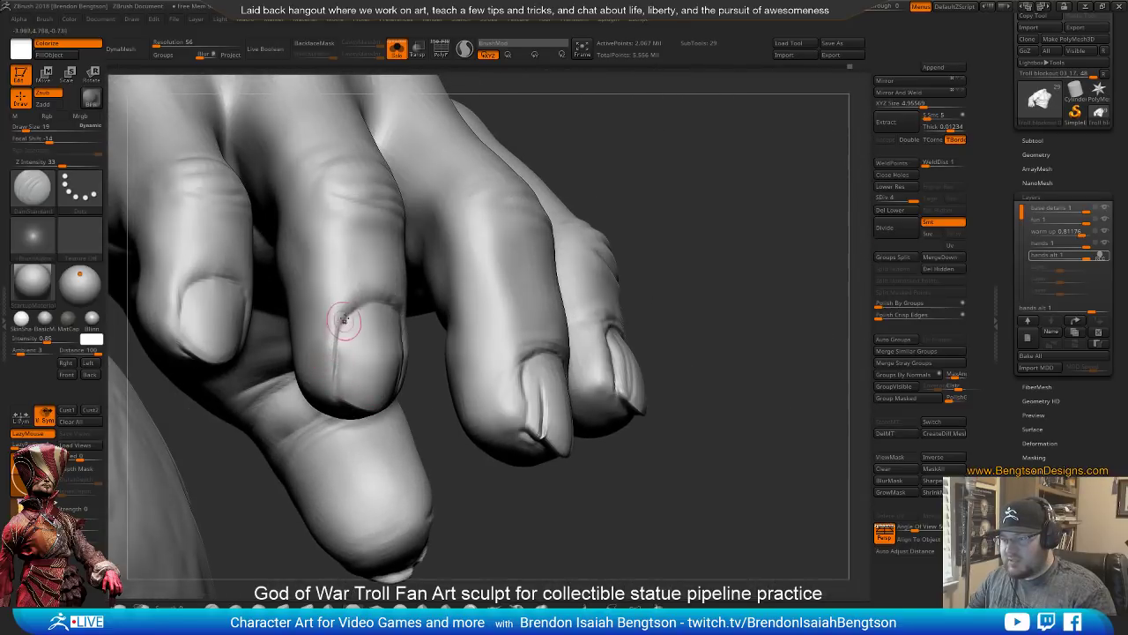
Adjust the ring fingertip's profile with Move Topological at draw size 19
mouse_move(382, 326)
right_down()
mouse_move(393, 349)
mouse_move(423, 320)
mouse_move(403, 382)
right_up()
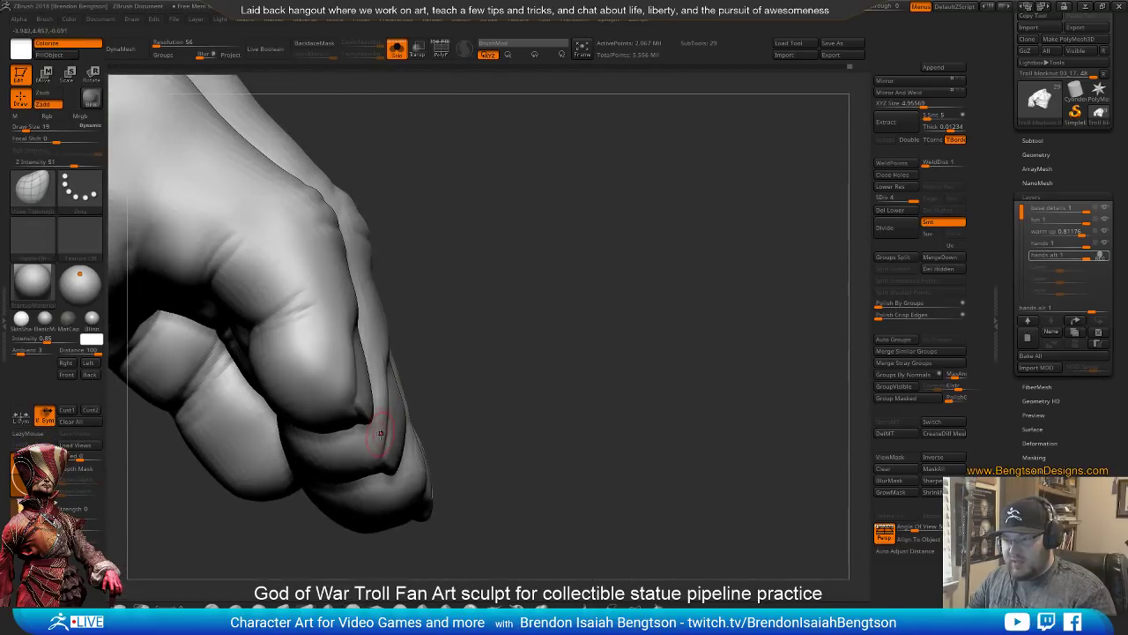
drag(471, 288, 449, 234)
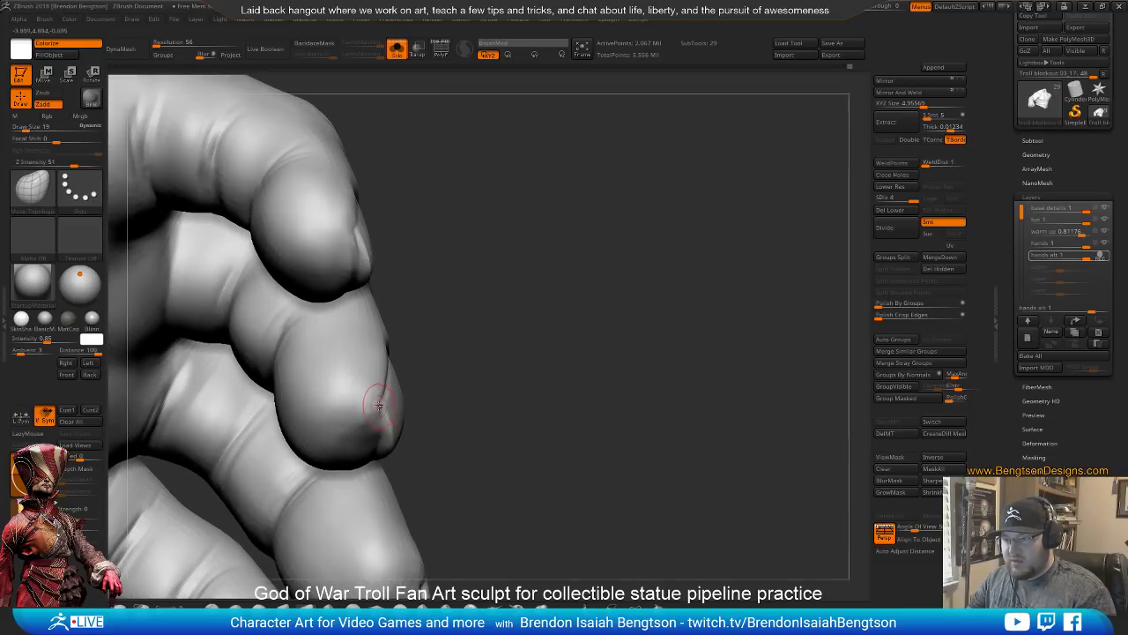
drag(428, 385, 431, 326)
Build up the fleshy side of the ring fingertip below the nail with Clay Buildup at draw size 30
key(b)
key(c)
key(b)
key(space)
drag(350, 377, 363, 357)
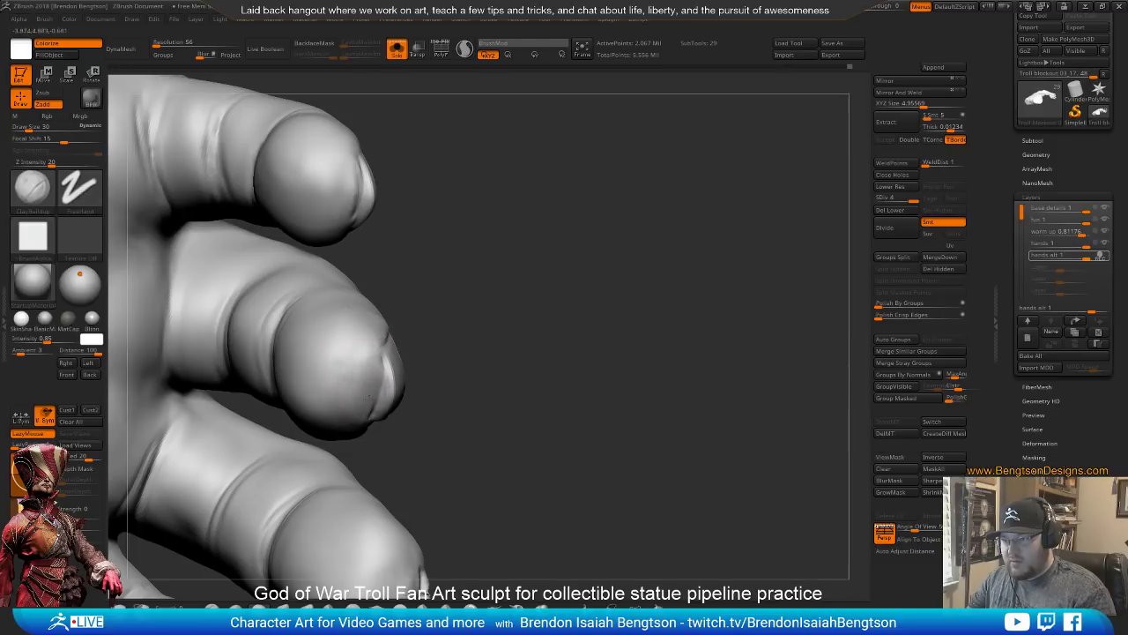
drag(435, 299, 428, 383)
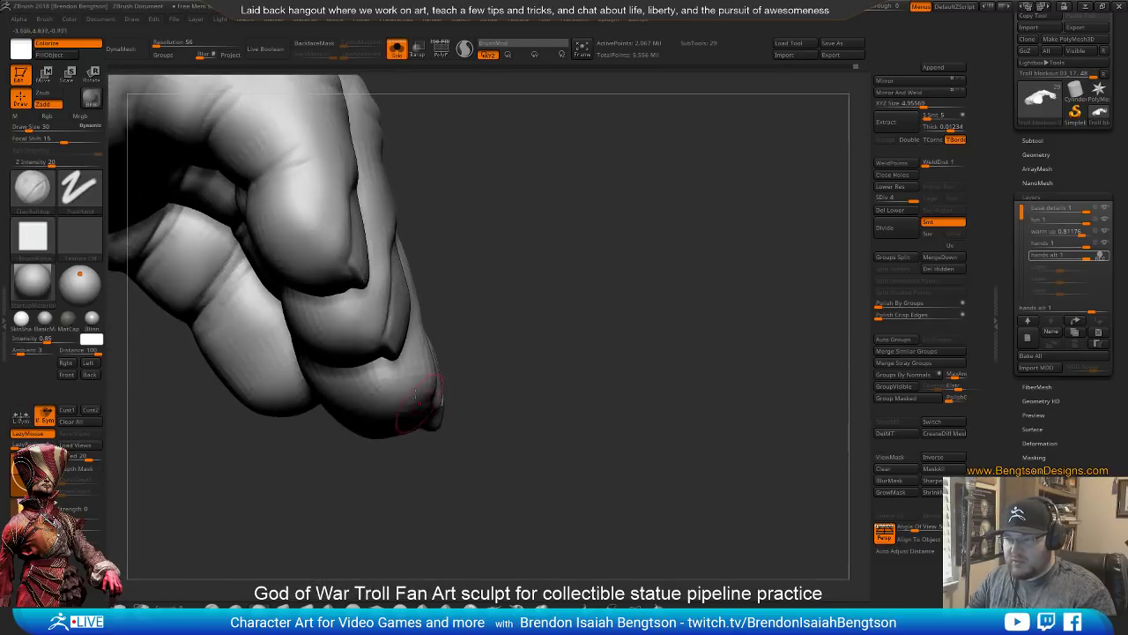
Reshape the ring fingernail and the flesh beside it with Move Topological at draw sizes 40 and 17
key(b)
key(m)
key(t)
key(space)
drag(390, 335, 387, 334)
key(space)
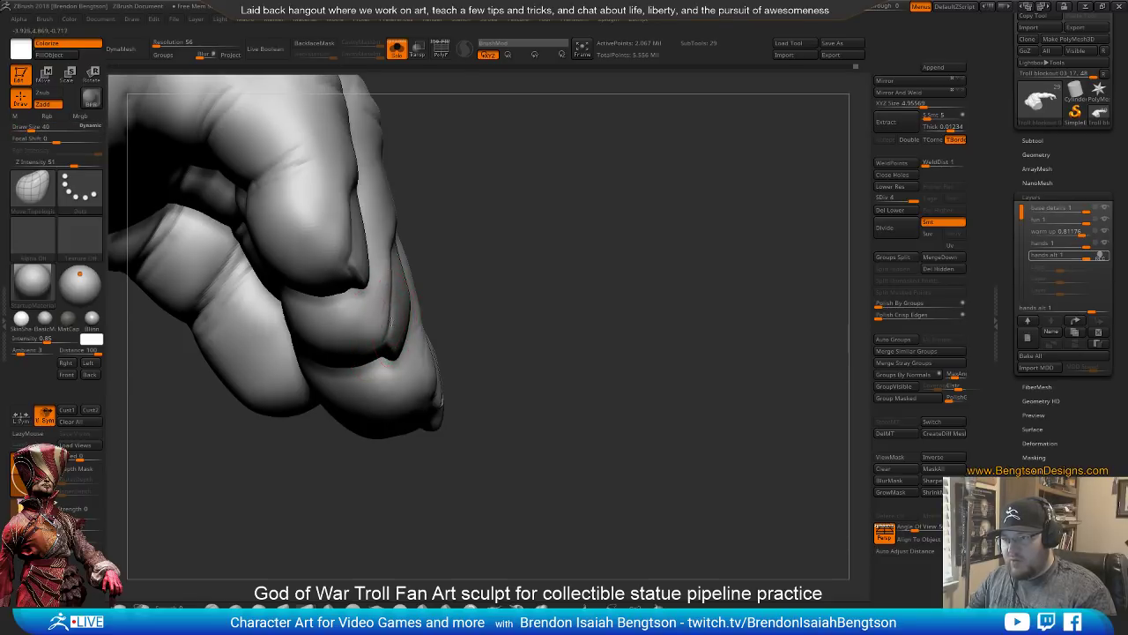
drag(437, 257, 388, 272)
key(space)
mouse_move(398, 434)
mouse_down()
mouse_move(428, 532)
mouse_move(396, 411)
mouse_up()
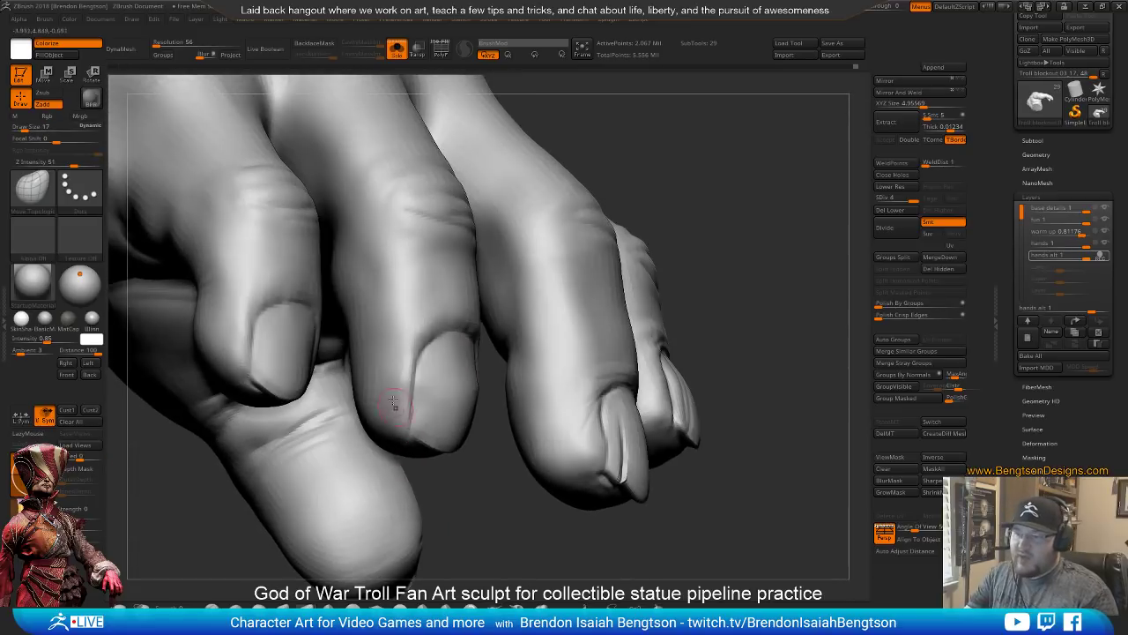
Try to build up the skin fold on the pinky side of the ring fingernail with Clay Buildup at draw size 17
mouse_move(490, 498)
mouse_down()
mouse_move(493, 456)
mouse_move(492, 476)
mouse_move(506, 468)
mouse_move(470, 499)
mouse_move(443, 427)
mouse_up()
key(b)
key(c)
key(b)
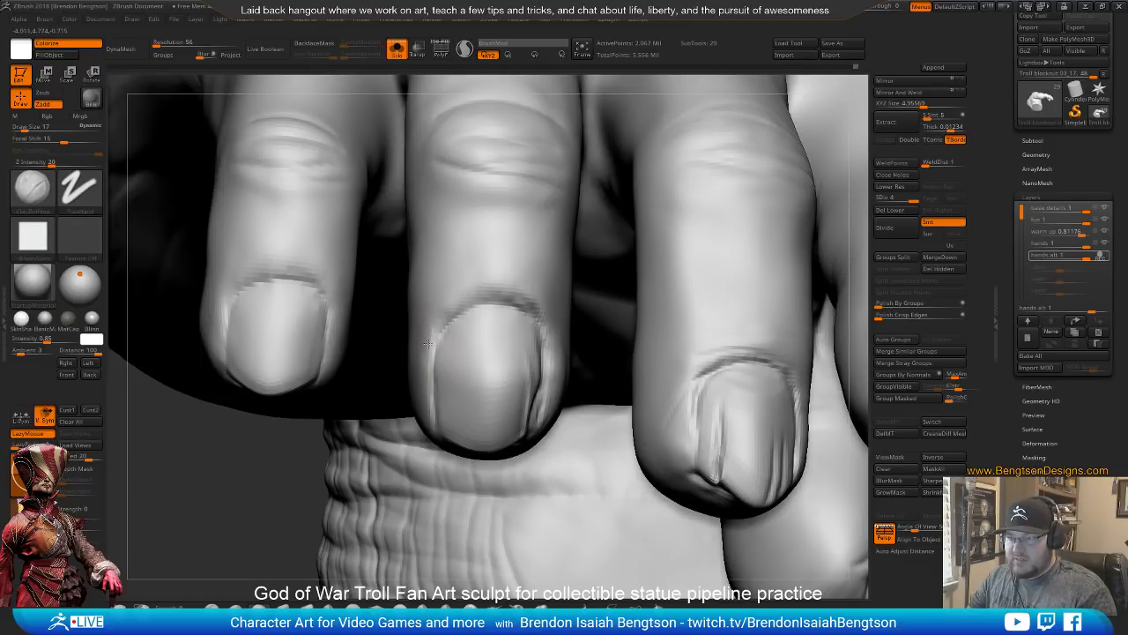
mouse_move(428, 353)
mouse_down()
mouse_move(431, 383)
mouse_move(414, 368)
mouse_up()
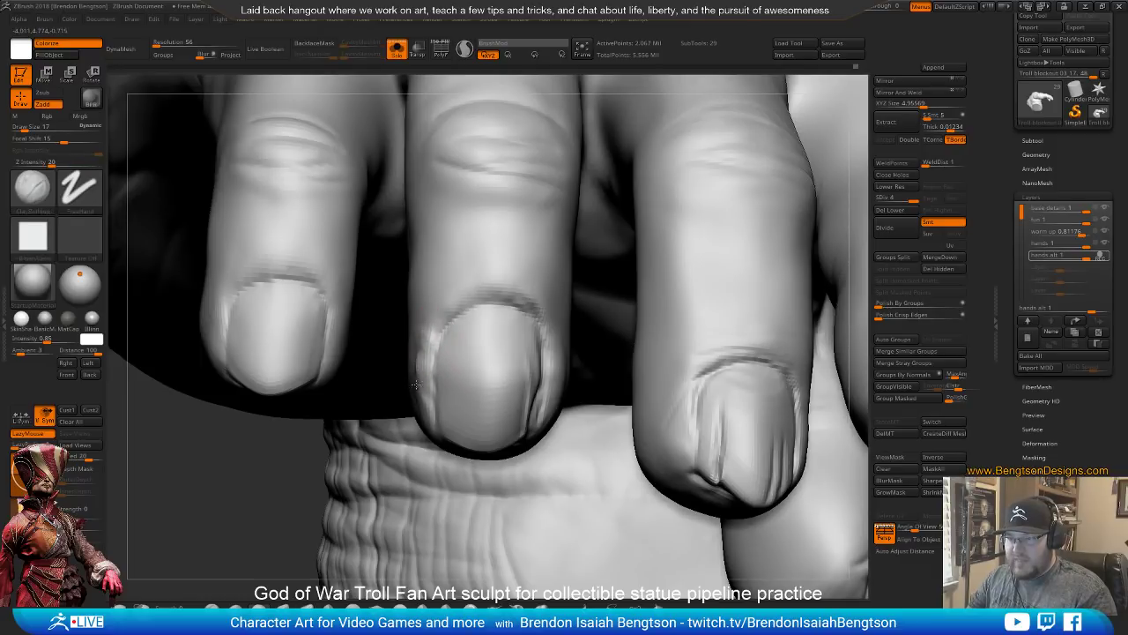
drag(303, 477, 566, 488)
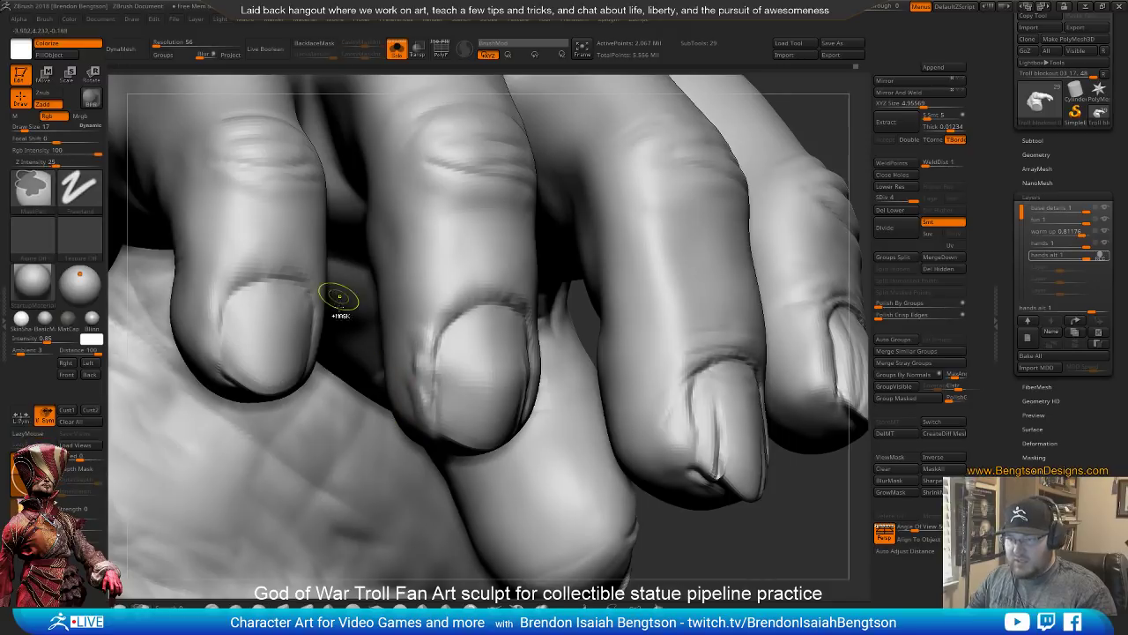
key(ctrl+z)
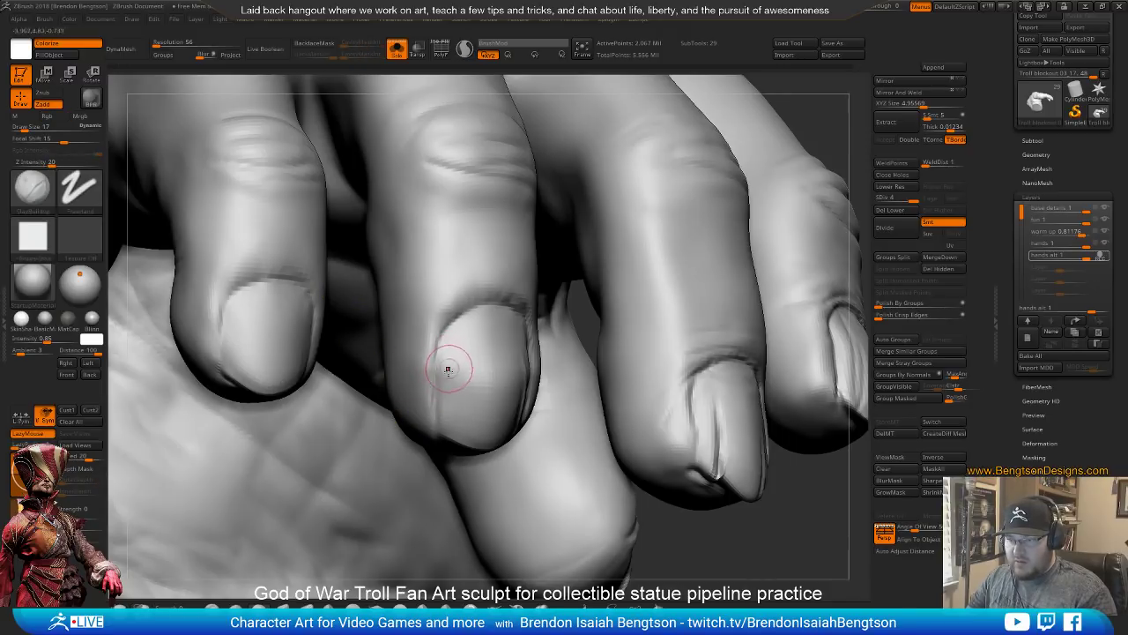
Carve fine skin folds above the ring finger's cuticle with Dam Standard at draw size 17
right_drag(438, 335, 428, 328)
key(b)
key(d)
key(s)
drag(466, 306, 506, 305)
mouse_move(447, 329)
mouse_down()
mouse_move(518, 311)
mouse_move(426, 303)
mouse_up()
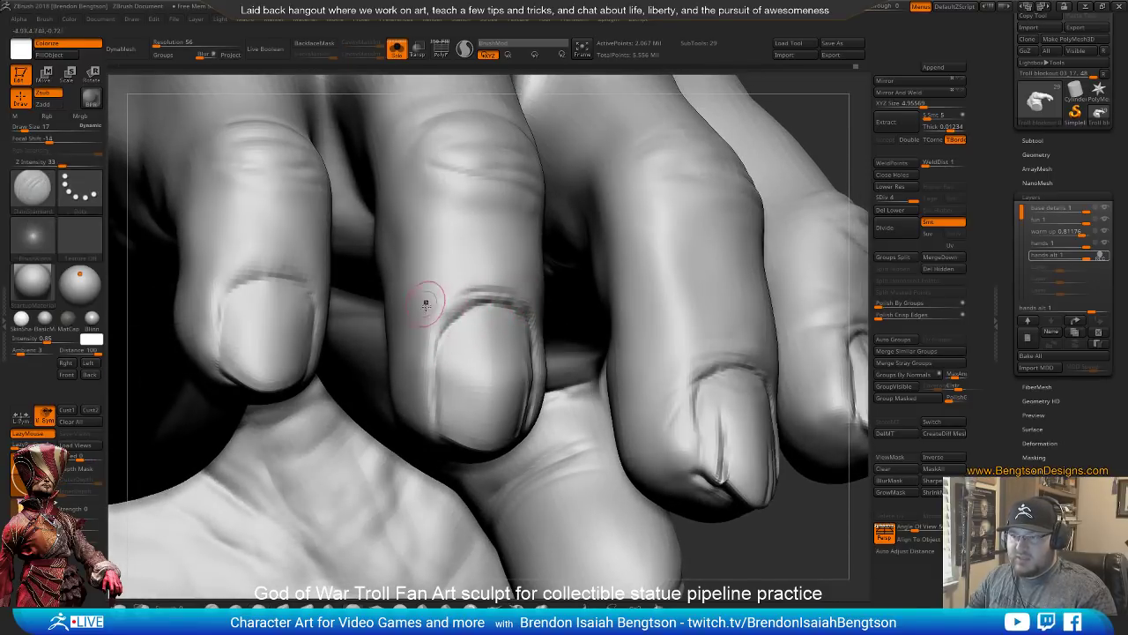
mouse_move(532, 293)
mouse_down()
mouse_move(466, 281)
mouse_move(508, 269)
mouse_up()
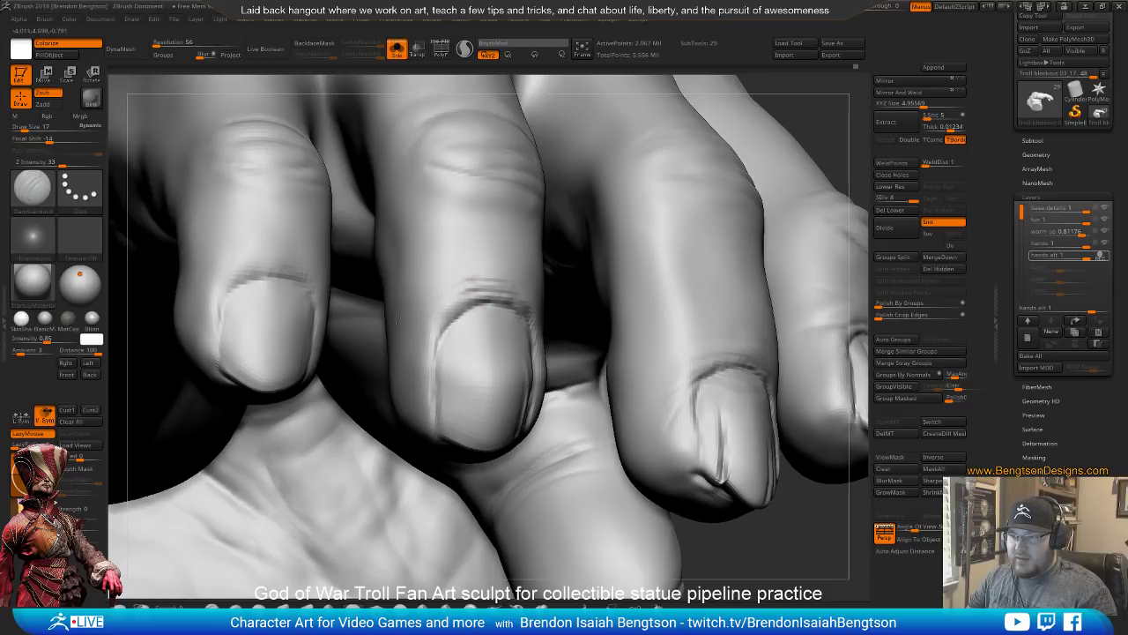
Carve the free edge of the ring fingernail with Dam Standard at draw size 17
right_drag(454, 280, 503, 314)
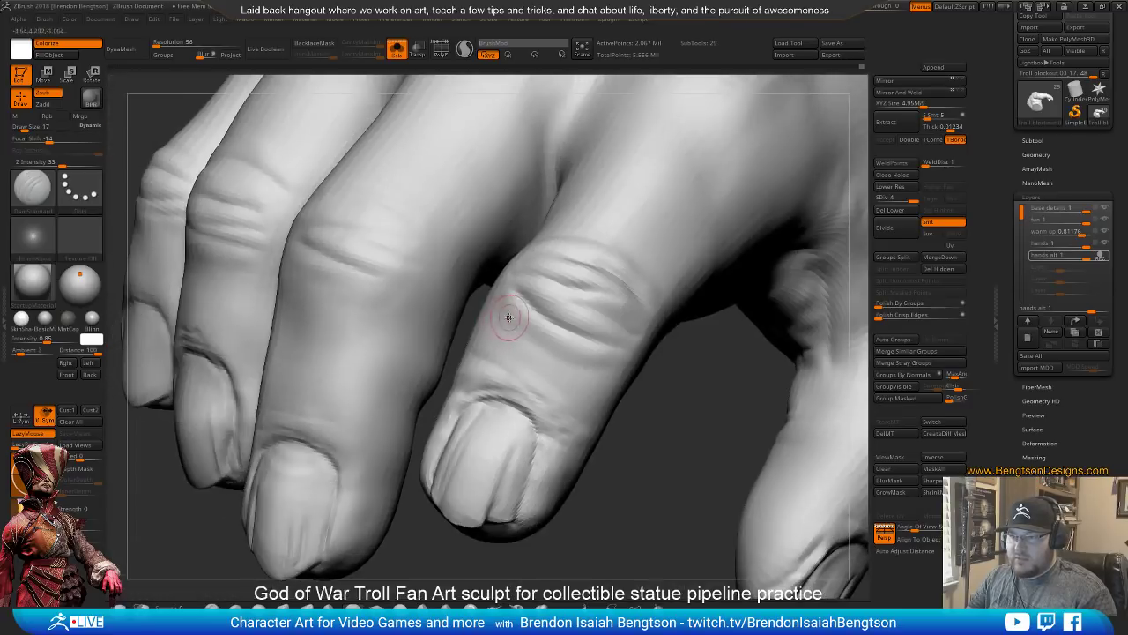
right_drag(429, 552, 354, 368)
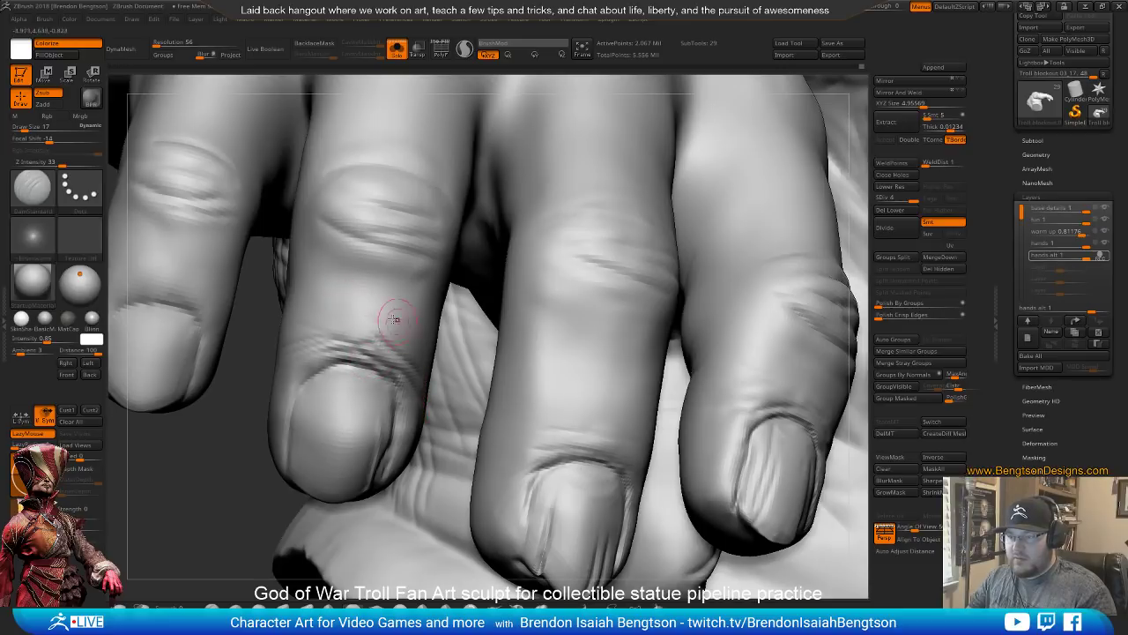
mouse_move(214, 498)
right_down()
mouse_move(227, 403)
mouse_move(373, 322)
right_up()
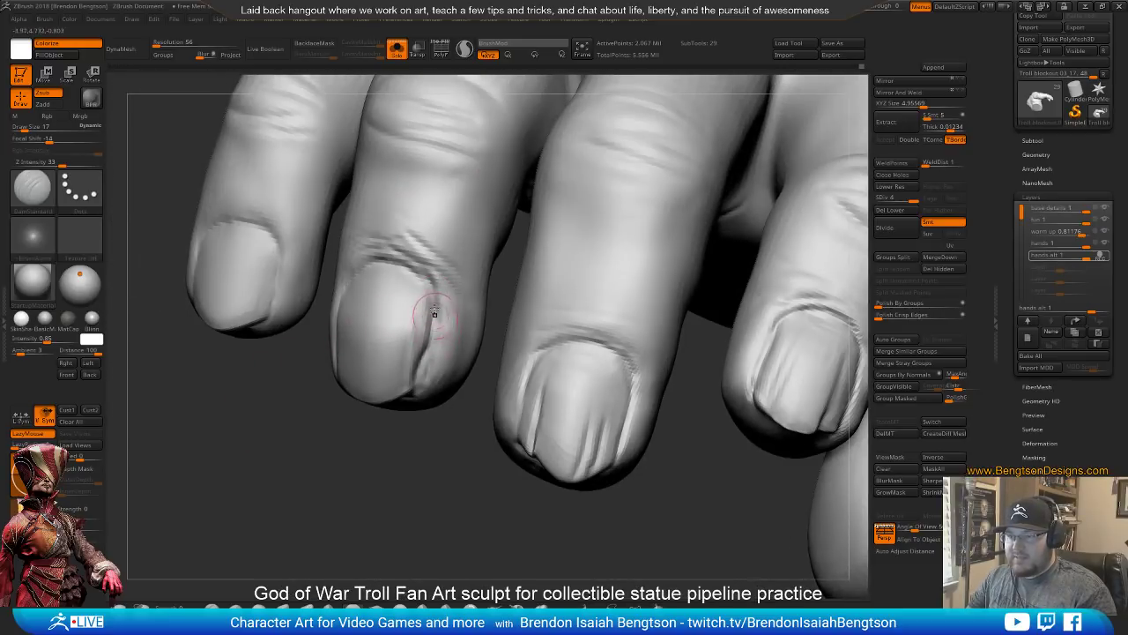
right_drag(360, 474, 333, 308)
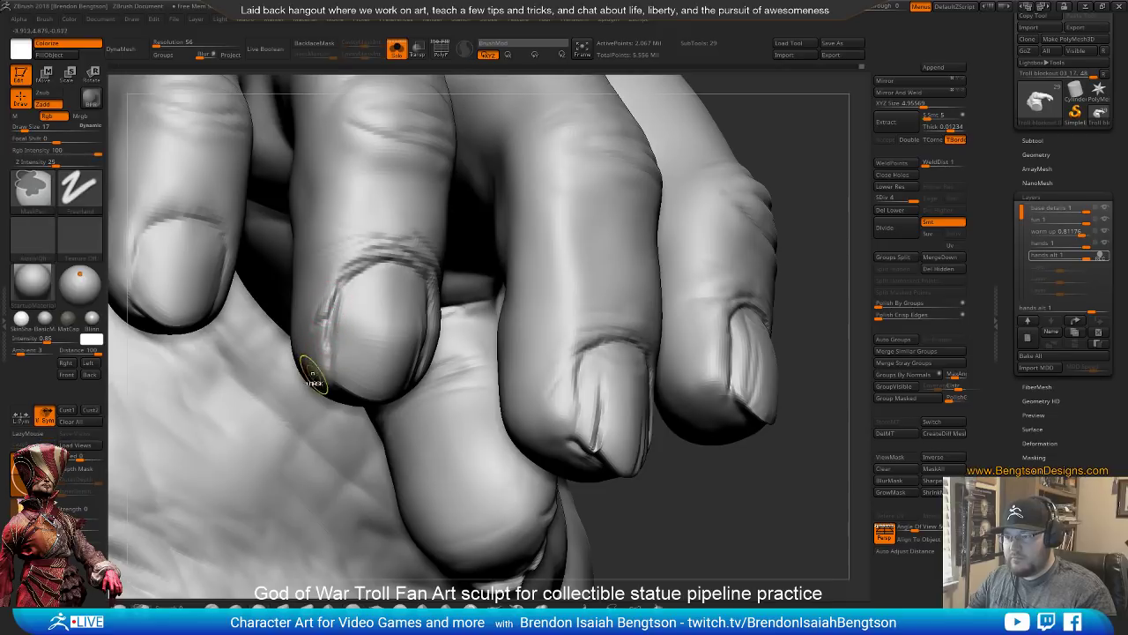
key(b)
key(c)
key(b)
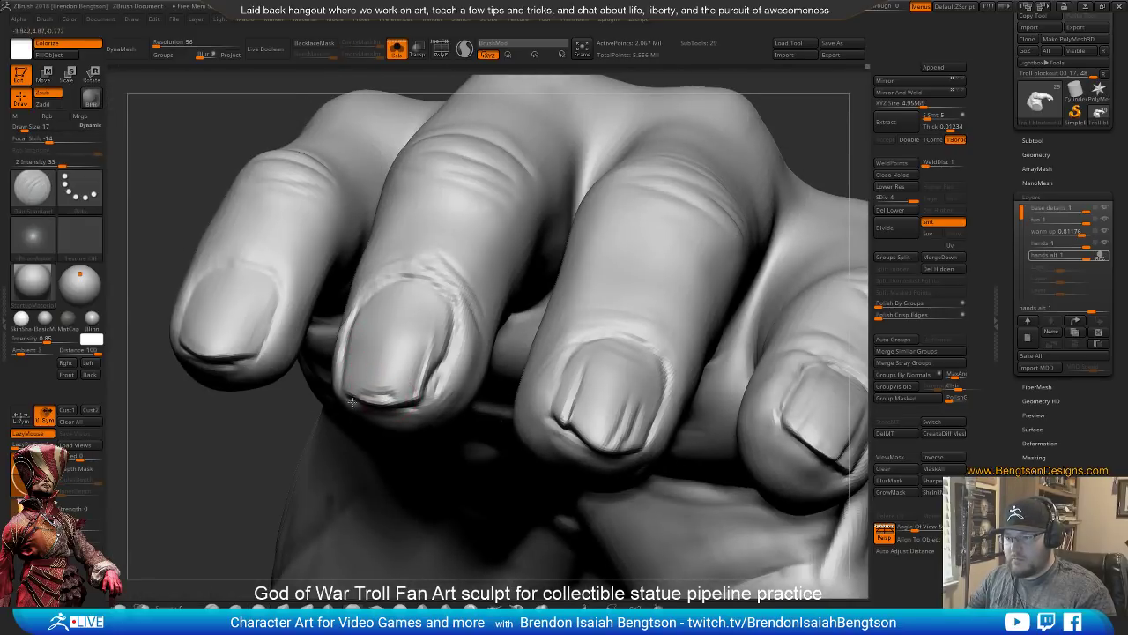
drag(382, 403, 385, 401)
Build up the ring fingernail's free edge with Clay Buildup at draw sizes 17 and 7
key(b)
key(c)
key(b)
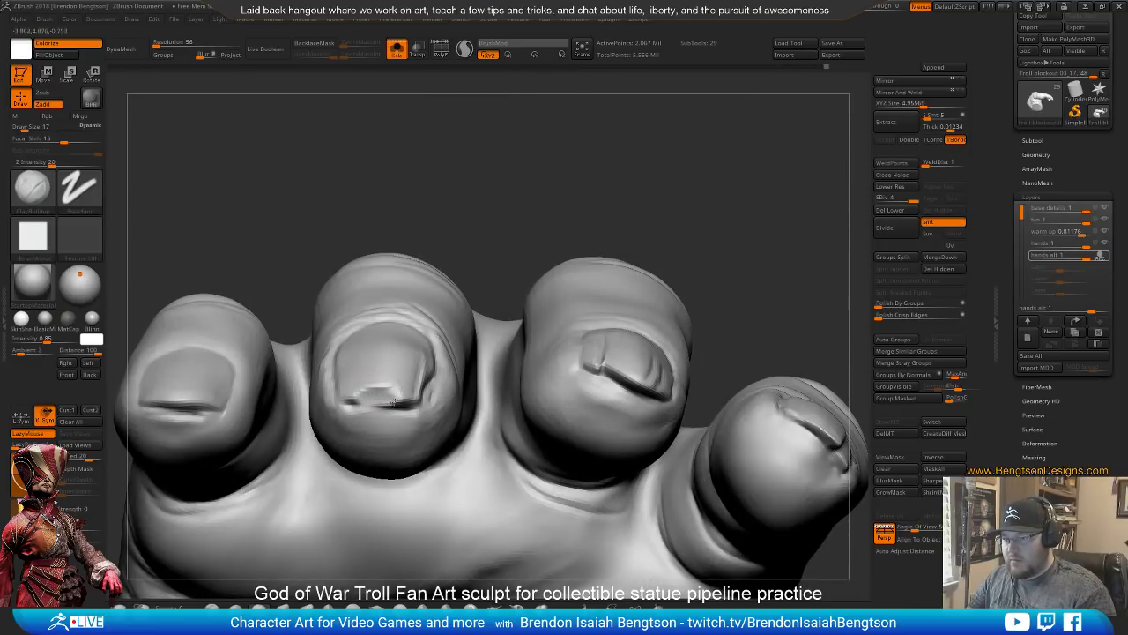
key(space)
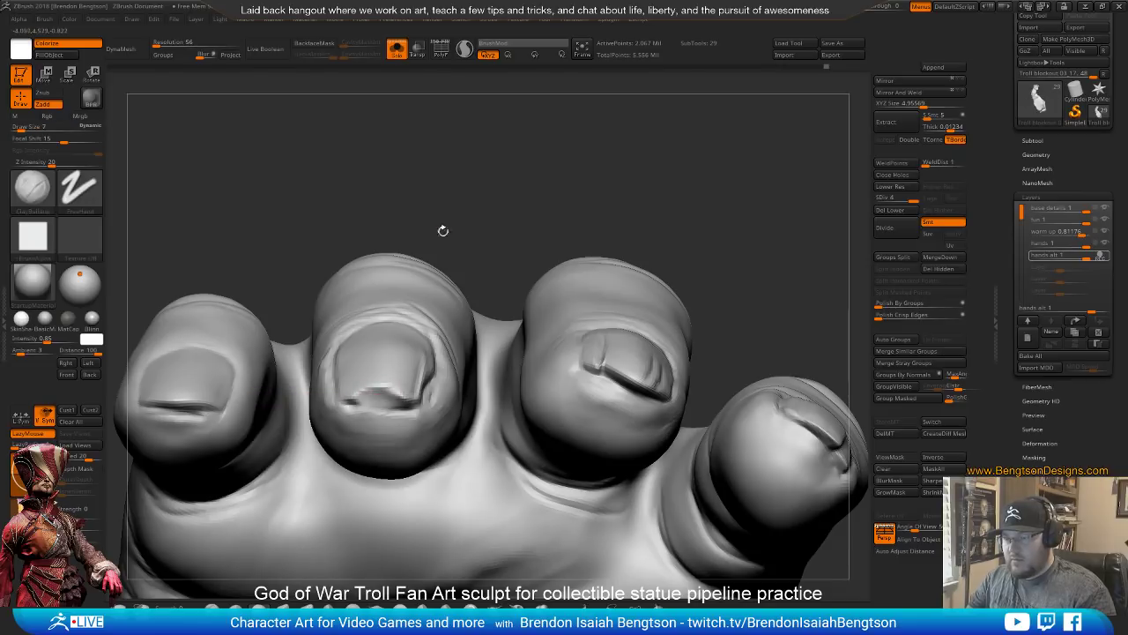
mouse_move(443, 229)
mouse_down()
mouse_move(353, 370)
mouse_move(357, 403)
mouse_move(381, 402)
mouse_move(405, 519)
mouse_move(392, 340)
mouse_up()
key(space)
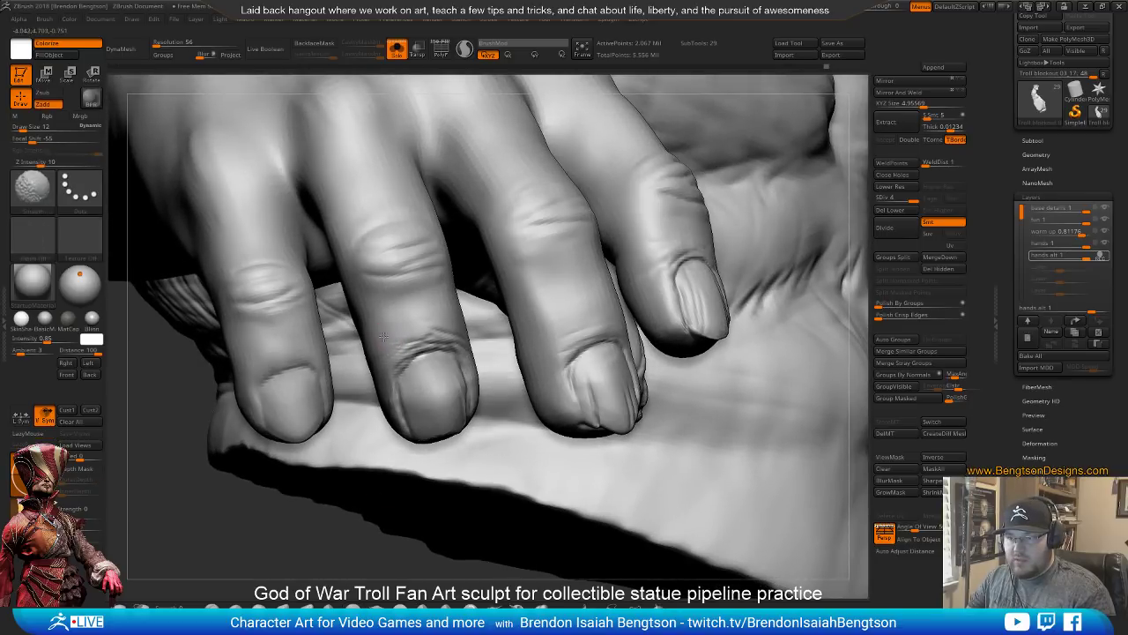
Refine the skin folds above the ring finger's cuticle with Dam Standard at draw size 12
alt+right_drag(388, 356, 441, 322)
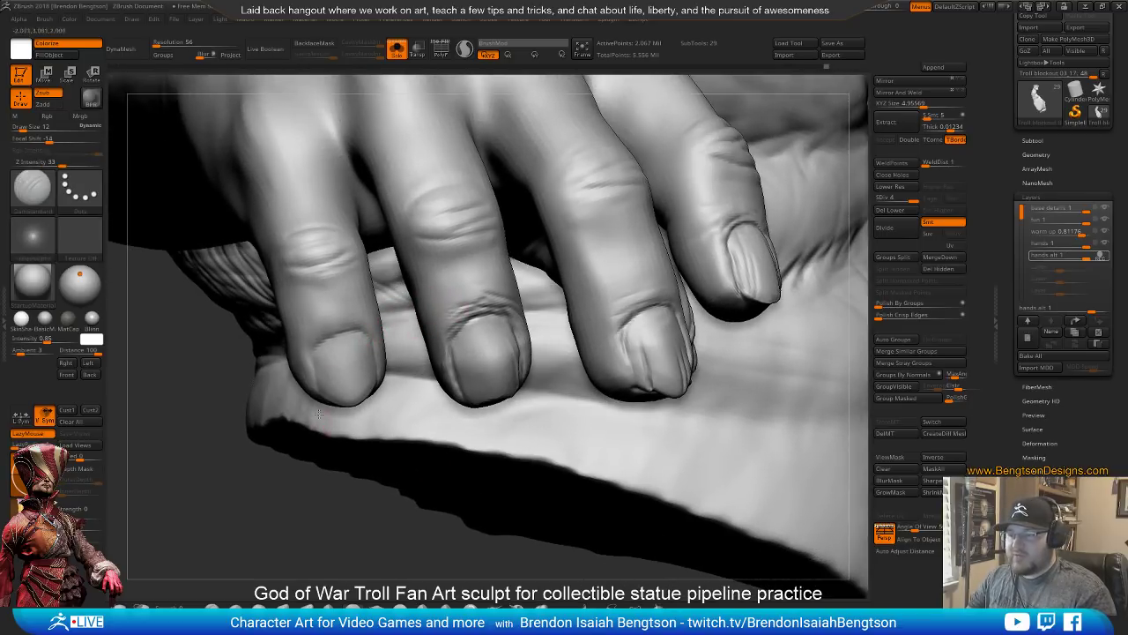
right_drag(319, 413, 354, 379)
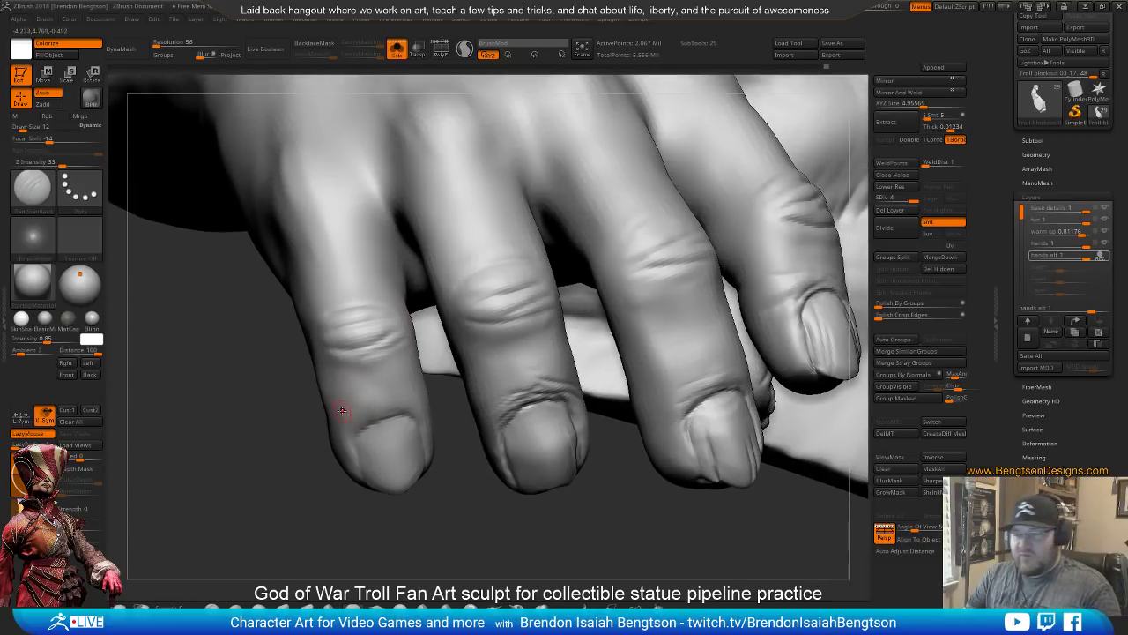
right_drag(428, 493, 445, 496)
mouse_move(554, 393)
mouse_down()
mouse_move(529, 404)
mouse_move(551, 388)
mouse_up()
key(space)
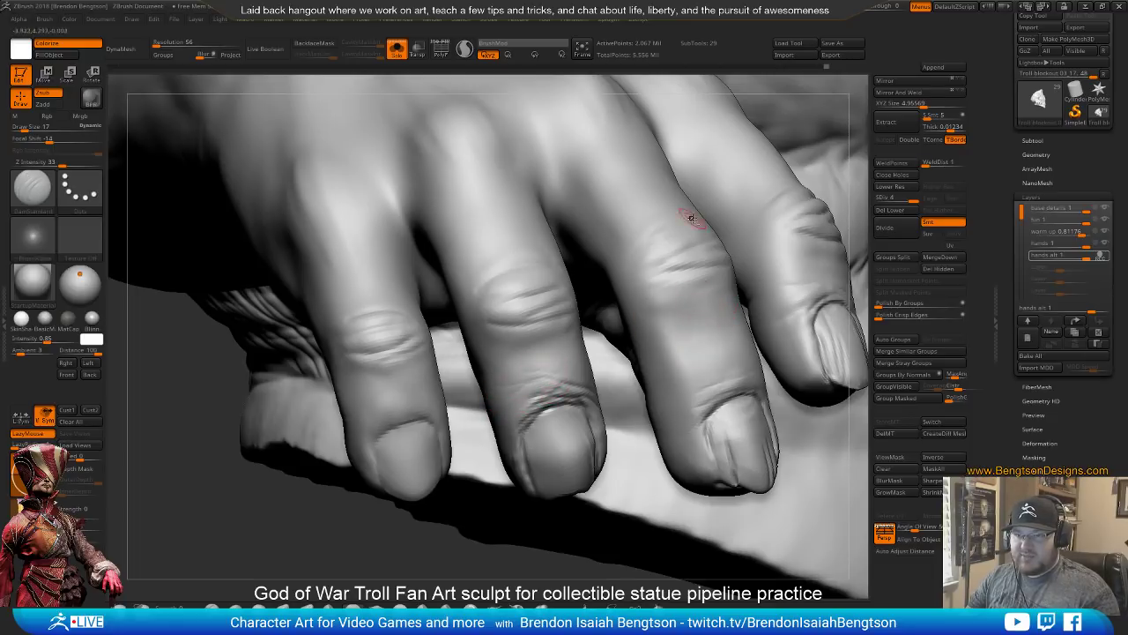
Examine the hand's fingers and knuckles from several angles and turn off solo display to show the whole statue
right_drag(691, 217, 646, 343)
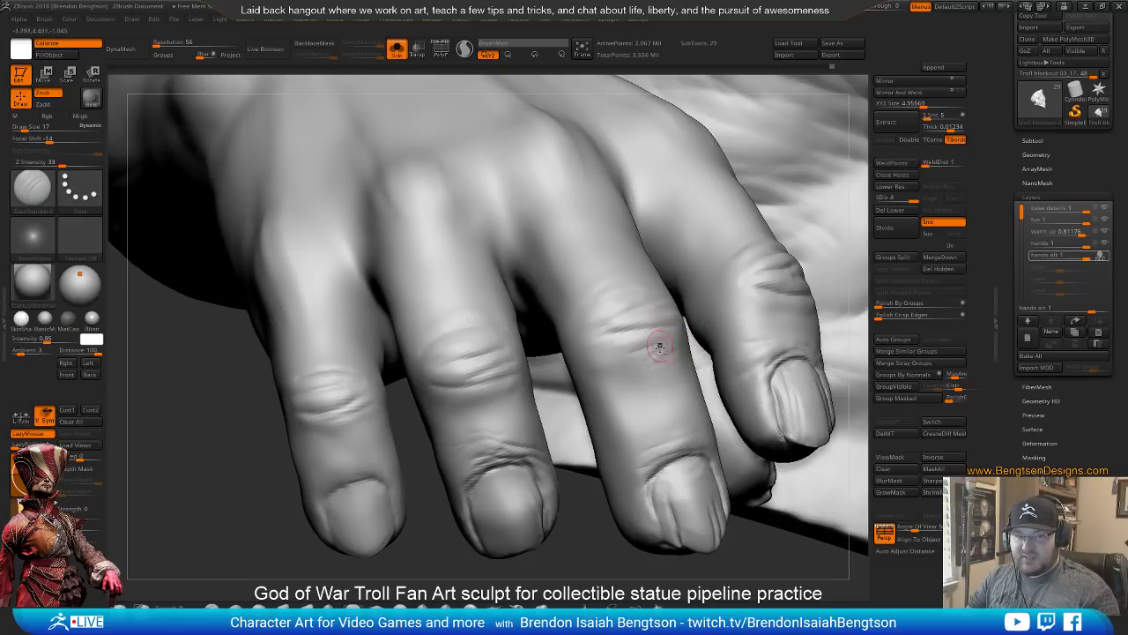
alt+right_drag(657, 354, 653, 329)
right_drag(471, 413, 467, 400)
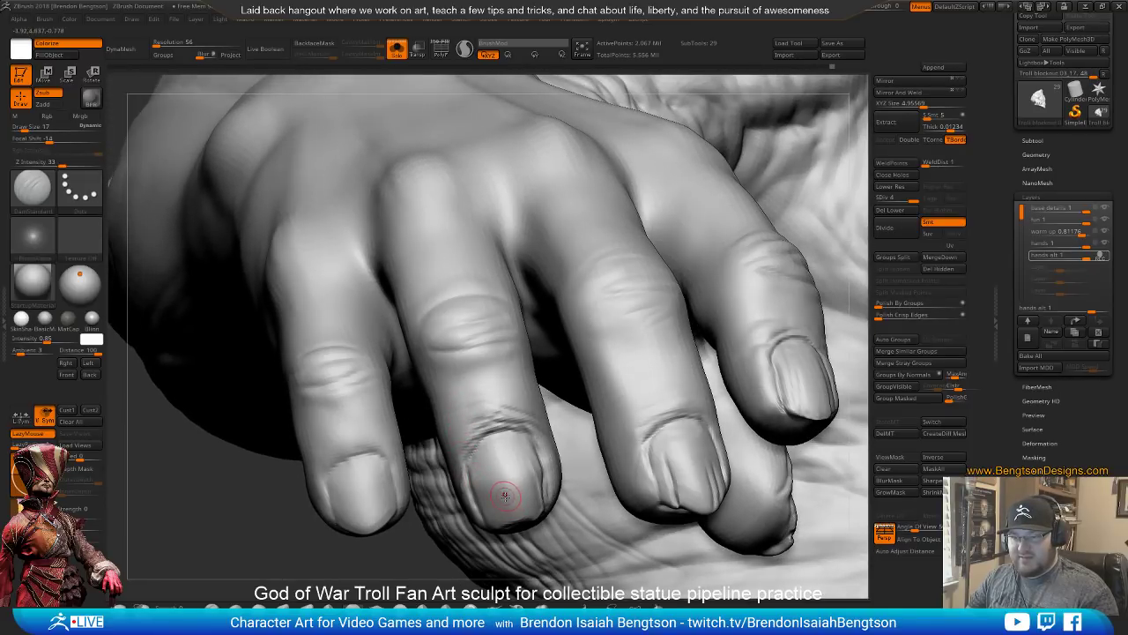
right_drag(509, 527, 453, 552)
alt+right_drag(540, 570, 521, 423)
key(alt+s)
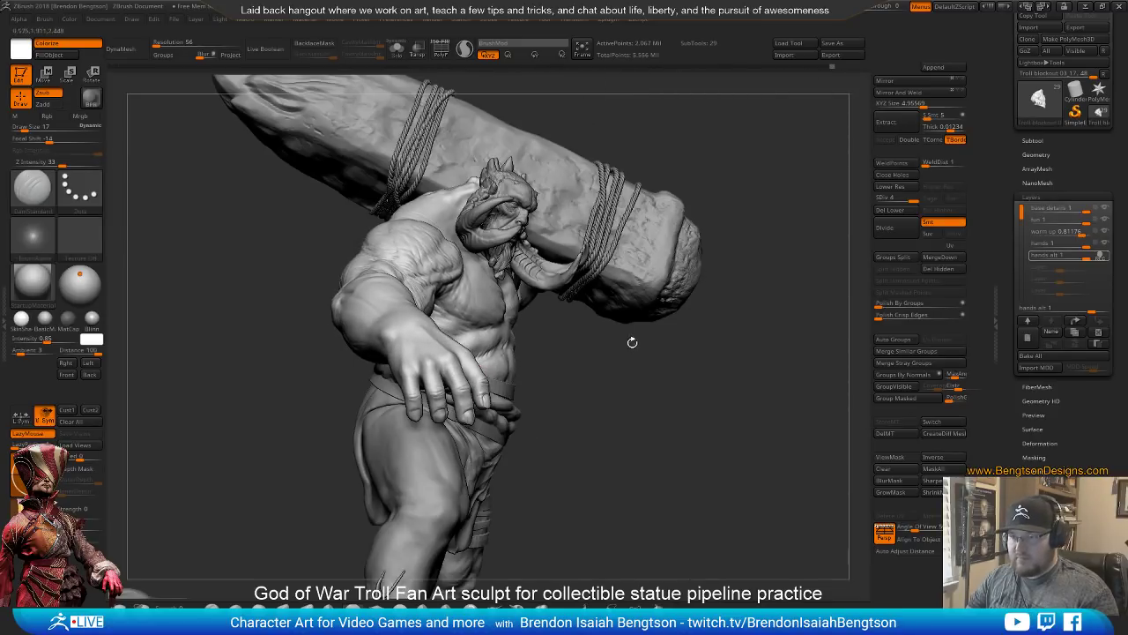
Reshape the pinky fingertip with Move Topological at draw size 55
mouse_move(632, 342)
right_down()
mouse_move(640, 376)
mouse_move(552, 400)
mouse_move(536, 370)
mouse_move(536, 399)
mouse_move(518, 401)
mouse_move(499, 438)
mouse_move(441, 436)
mouse_move(483, 463)
mouse_move(549, 424)
mouse_move(551, 467)
mouse_move(454, 408)
right_up()
mouse_move(335, 394)
right_down()
mouse_move(443, 396)
mouse_move(440, 409)
right_up()
key(b)
key(m)
key(t)
key(space)
drag(446, 410, 452, 429)
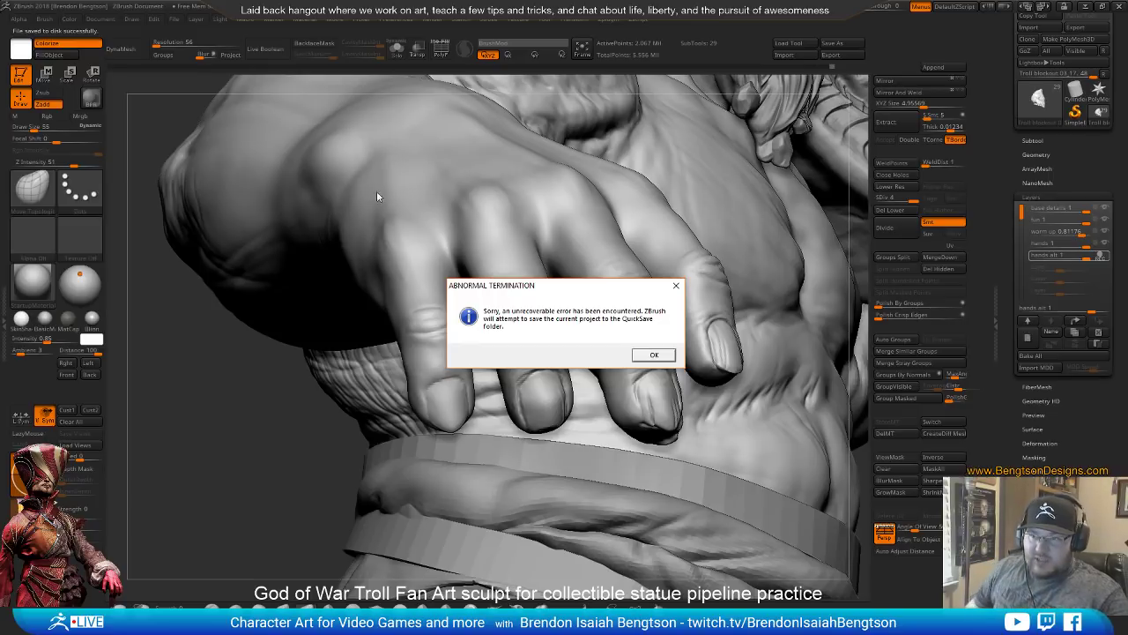
Acknowledge the crash notices and open Recovered_Tool.ZTL from the QuickSave files after the relaunch
click(651, 355)
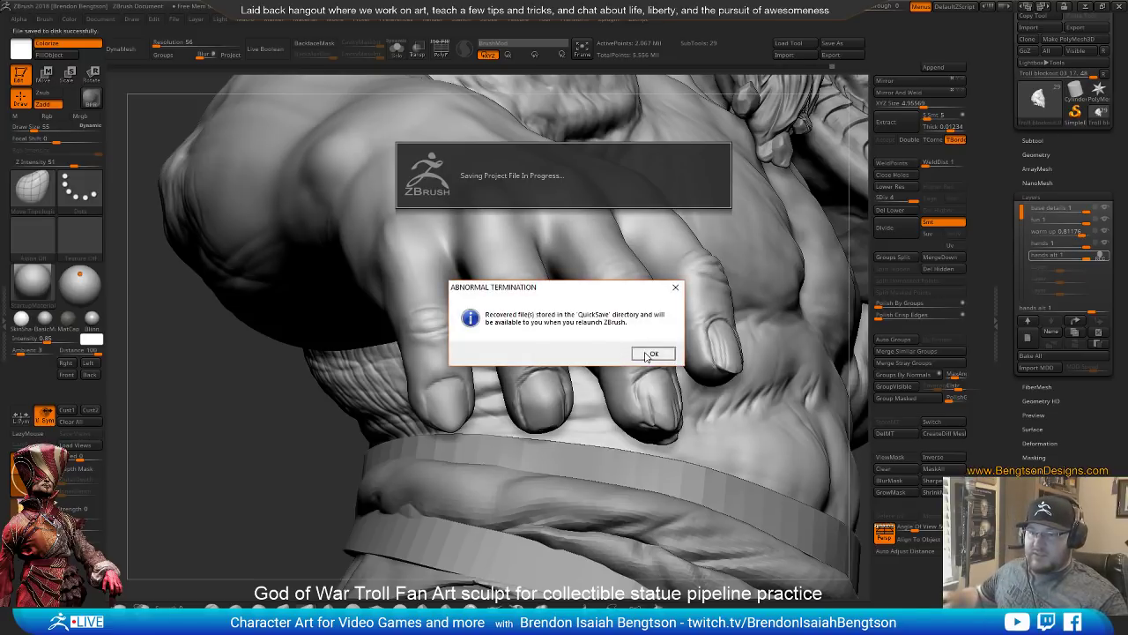
click(651, 355)
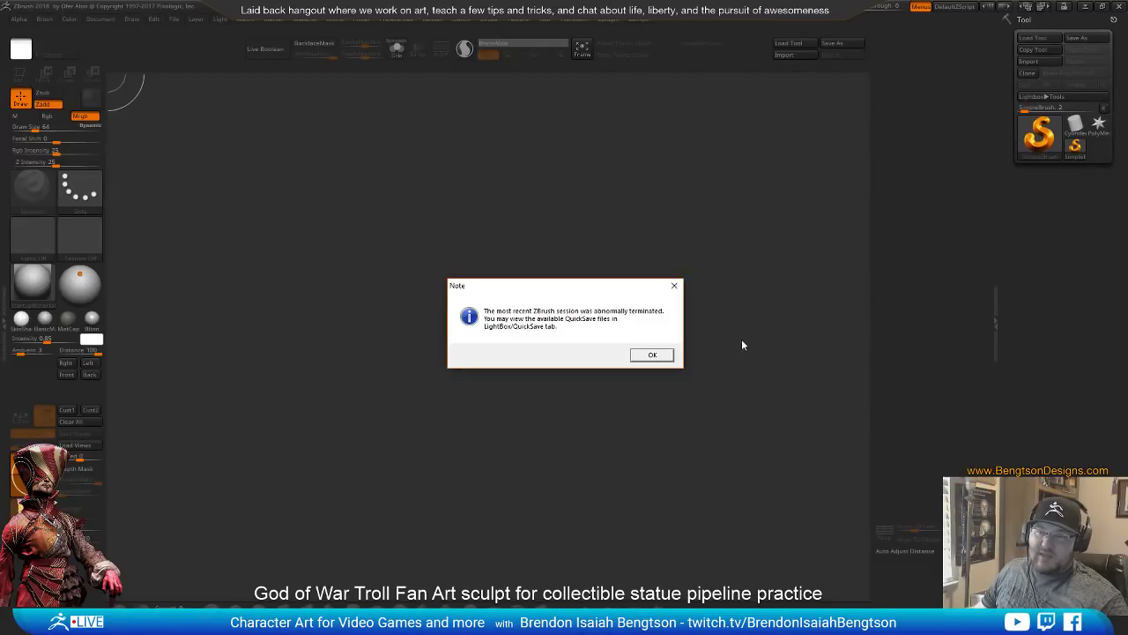
click(651, 356)
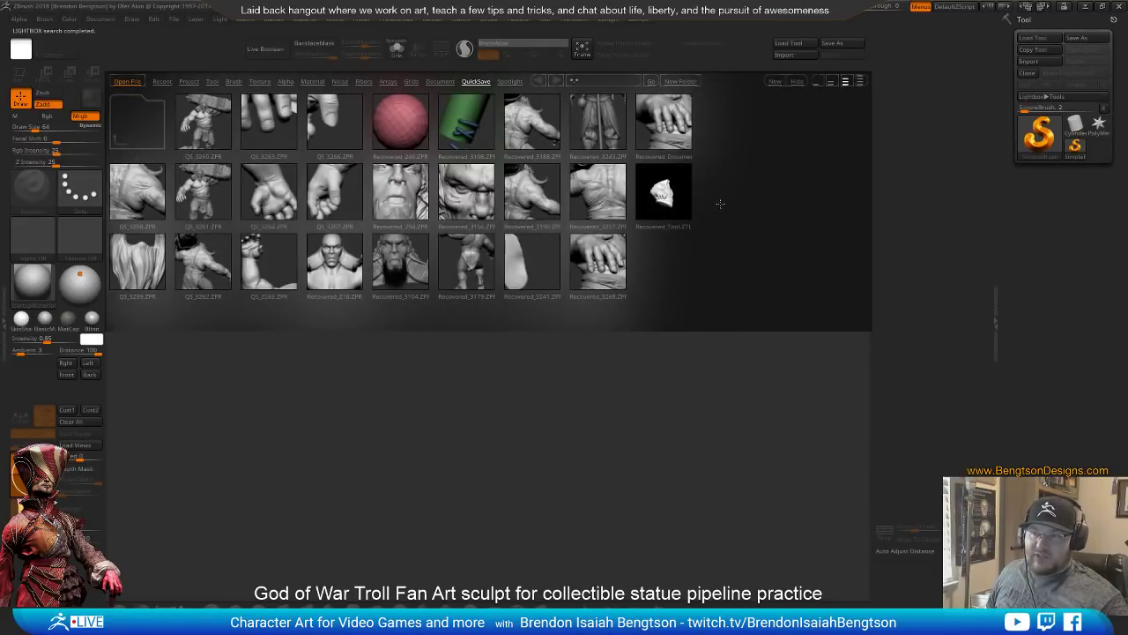
double_click(665, 188)
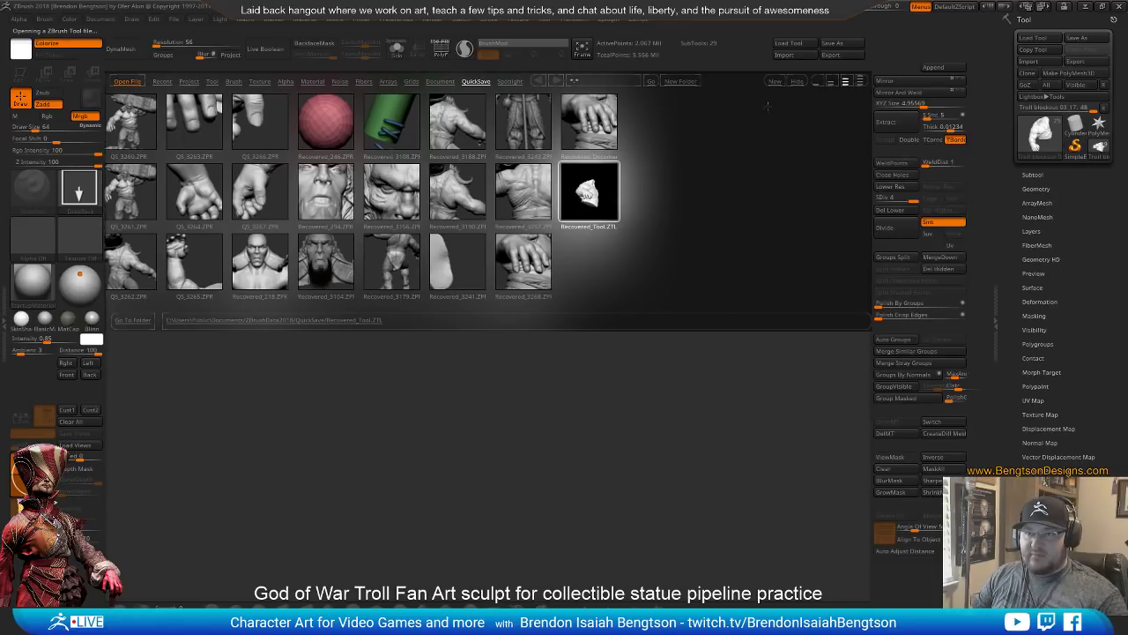
Hide LightBox and place the recovered troll tool on the canvas in Edit mode
click(793, 82)
drag(517, 327, 518, 446)
key(t)
alt+right_drag(498, 432, 598, 152)
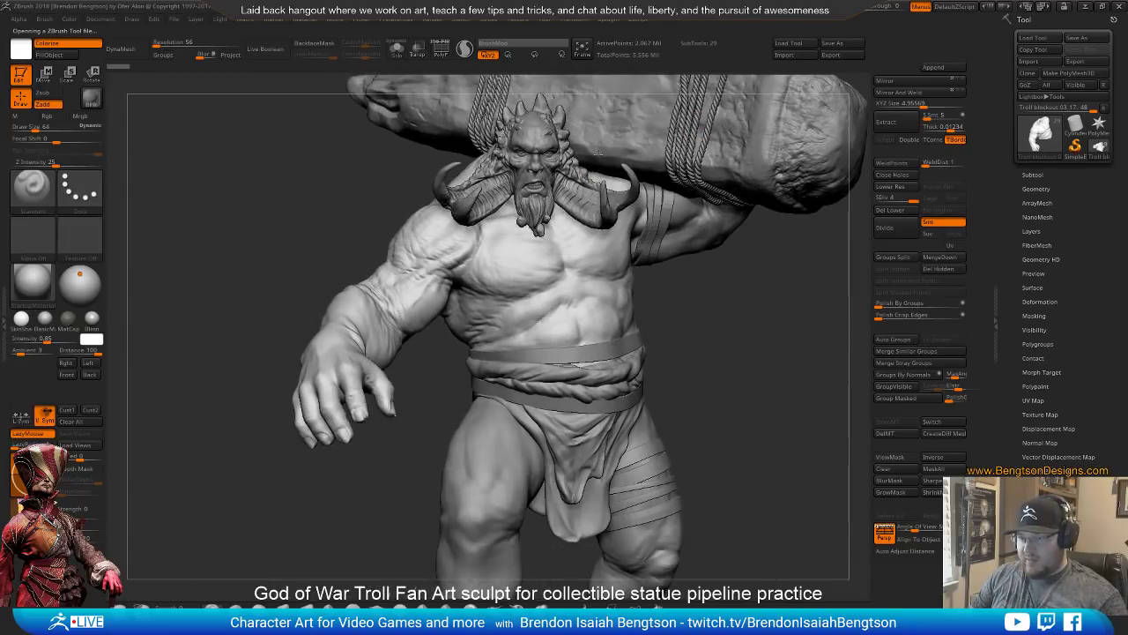
Inspect the recovered troll's lowered arm and hand from the front, side and back
right_drag(338, 387, 354, 533)
alt+right_drag(303, 462, 323, 255)
mouse_move(383, 211)
right_down()
mouse_move(399, 333)
mouse_move(411, 347)
mouse_move(453, 208)
right_up()
mouse_move(474, 283)
alt+right_down()
mouse_move(498, 340)
mouse_move(548, 312)
alt+right_up()
mouse_move(480, 345)
right_down()
mouse_move(531, 352)
mouse_move(509, 349)
mouse_move(498, 366)
mouse_move(517, 371)
mouse_move(539, 354)
right_up()
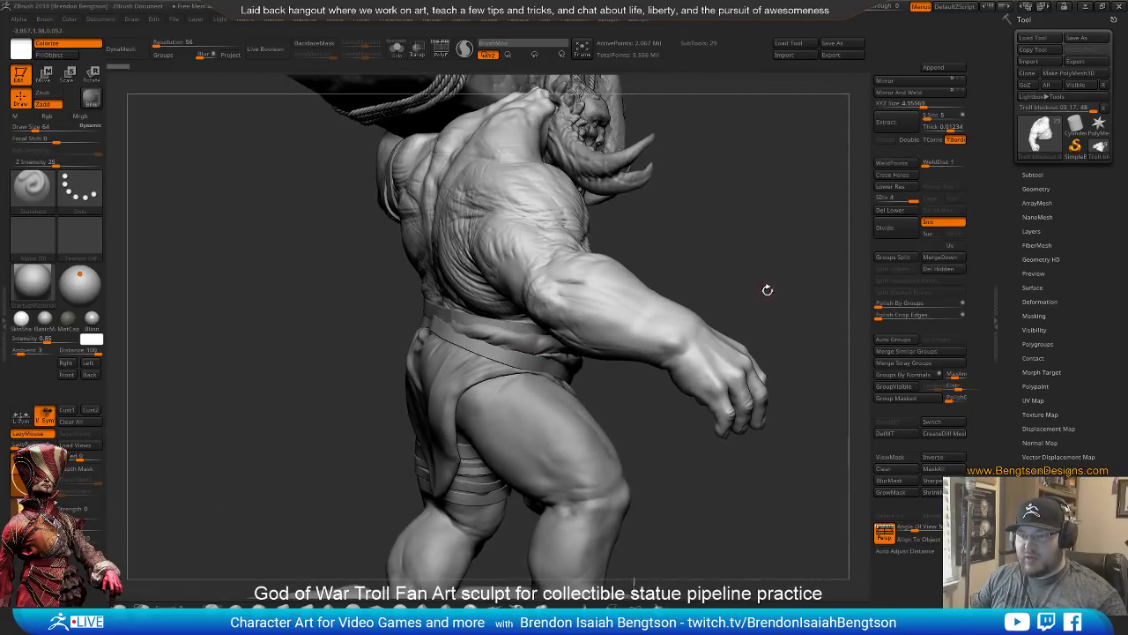
alt+right_drag(766, 290, 547, 291)
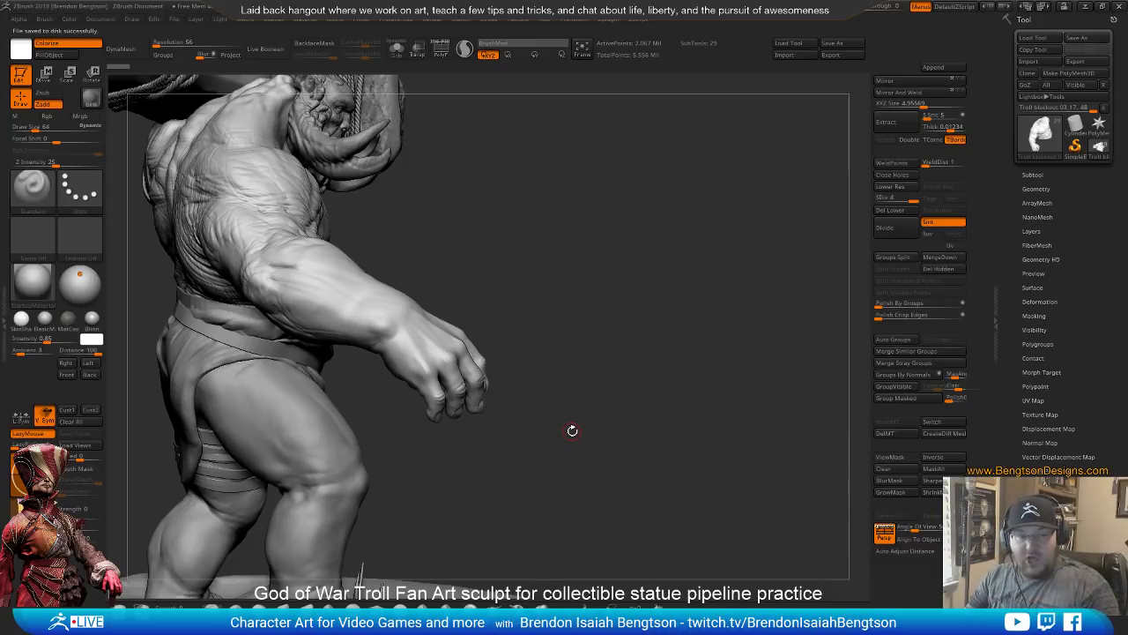
Set the brush's draw size to 110 for work on the lowered forearm and hand
key(space)
mouse_move(572, 291)
mouse_down()
mouse_move(564, 370)
mouse_move(593, 304)
mouse_move(577, 304)
mouse_up()
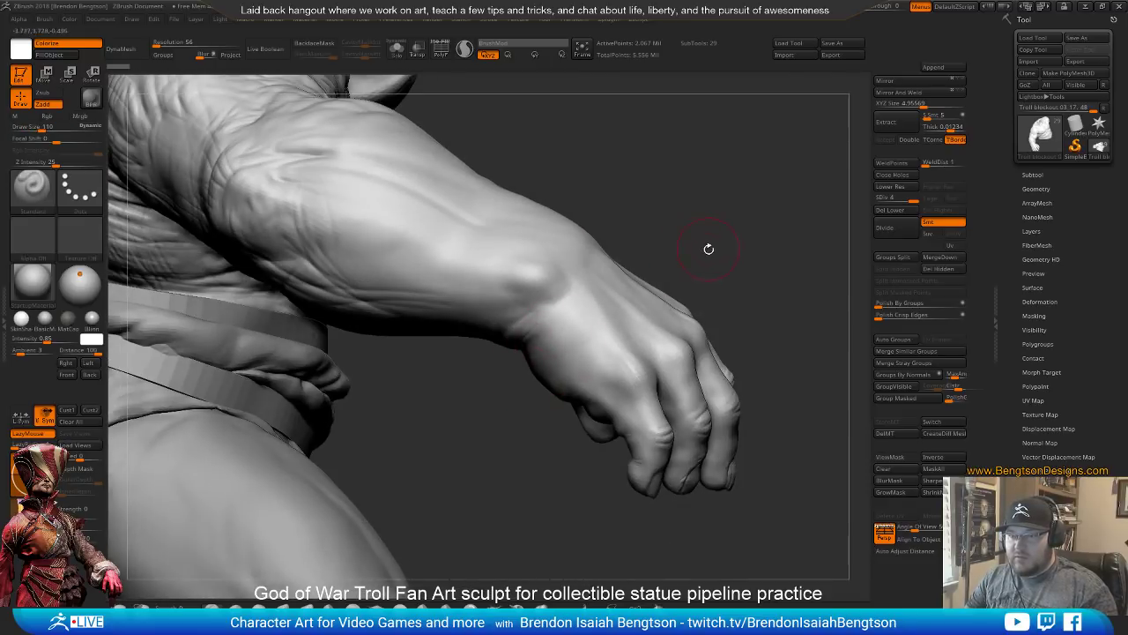
Reshape the little finger's nail tip with the Move Topological brush at a draw size of 62
drag(727, 264, 537, 311)
right_drag(162, 421, 507, 342)
key(space)
drag(479, 350, 468, 351)
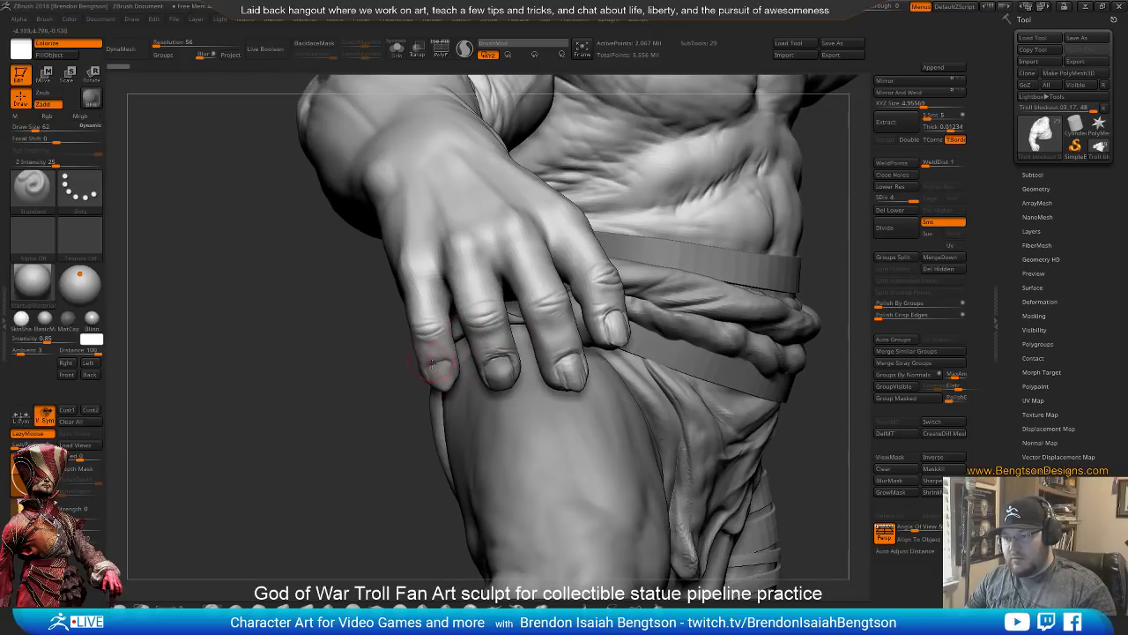
mouse_move(445, 375)
right_down()
mouse_move(484, 388)
mouse_move(447, 376)
mouse_move(454, 407)
right_up()
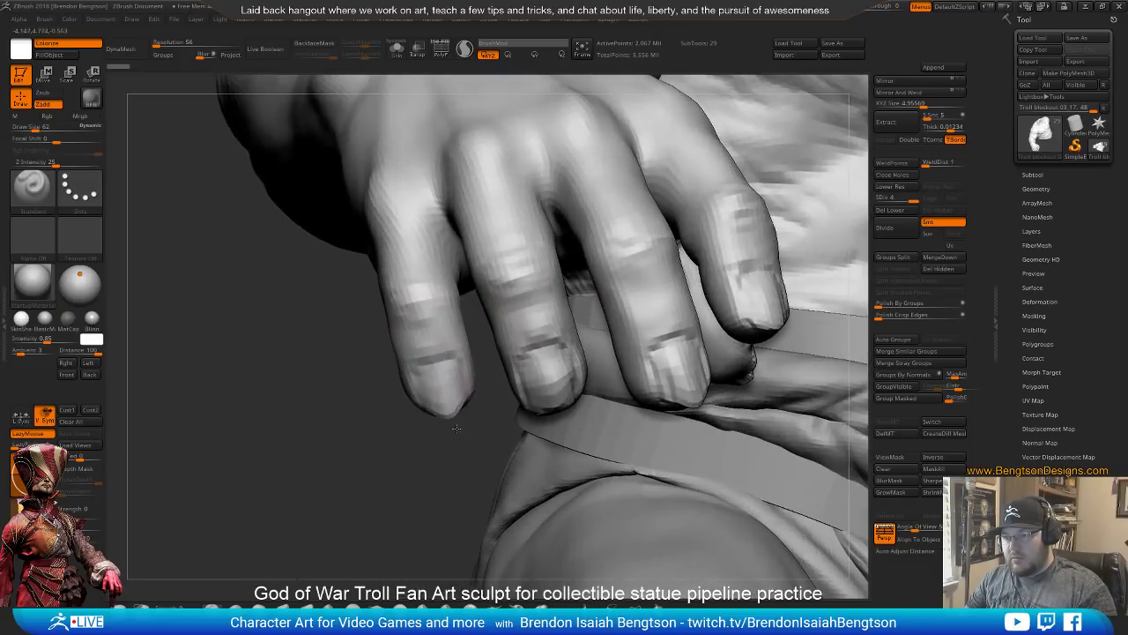
key(b)
key(m)
key(t)
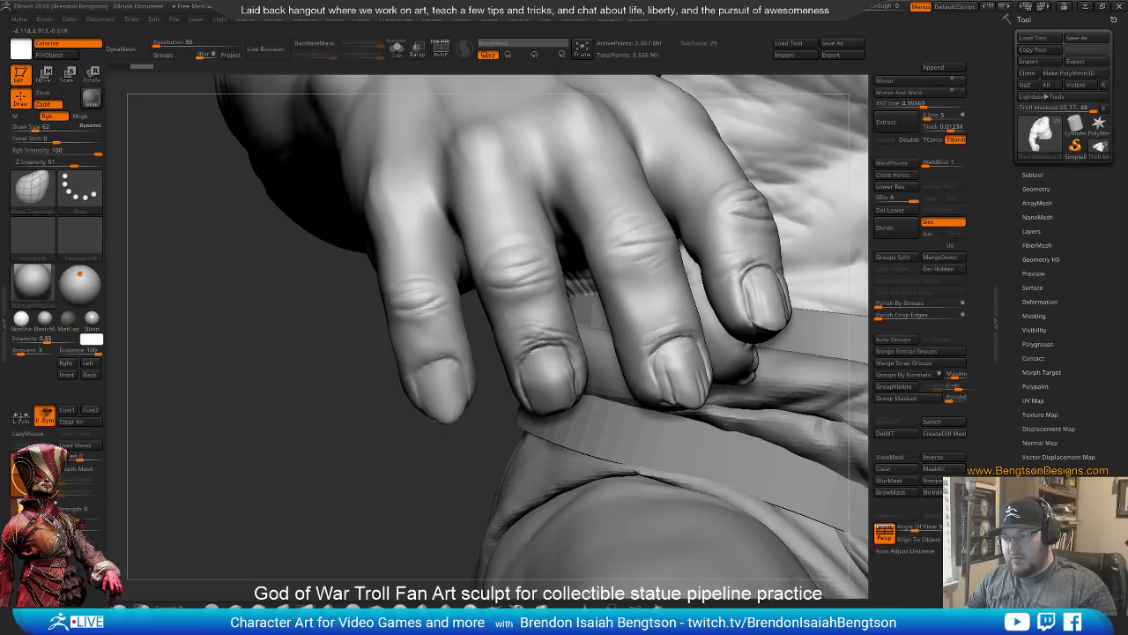
drag(459, 415, 455, 411)
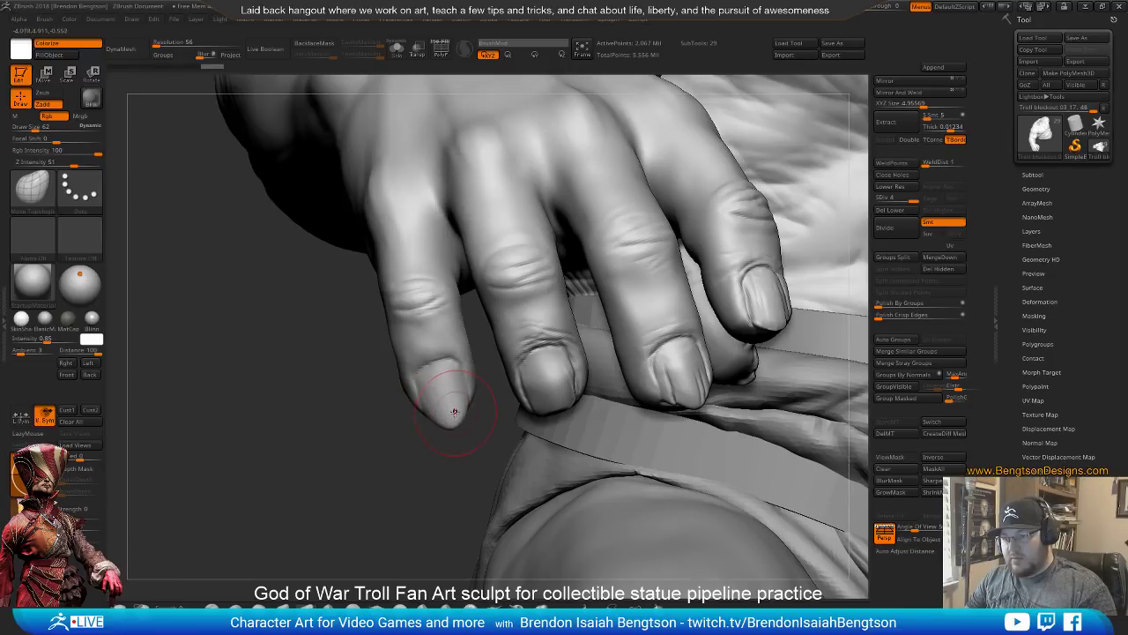
Isolate the body mesh and define the little finger's nail edge from the palm side with DamStandard at draw size 30
mouse_move(408, 461)
mouse_down()
mouse_move(461, 444)
mouse_move(455, 450)
mouse_move(481, 414)
mouse_up()
key(b)
key(s)
key(t)
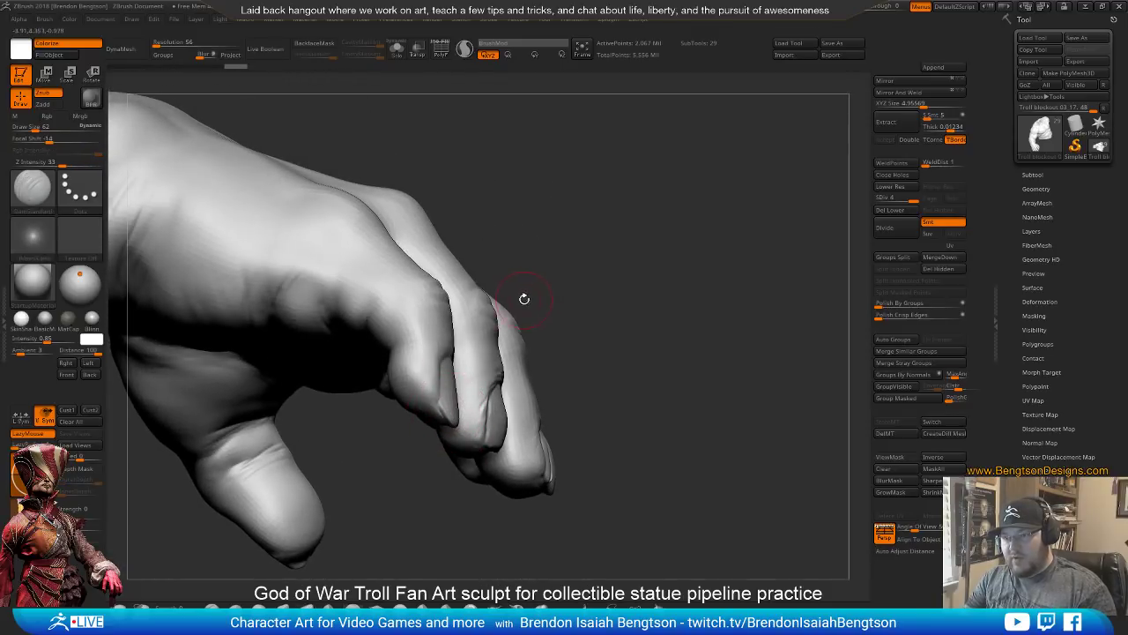
key(space)
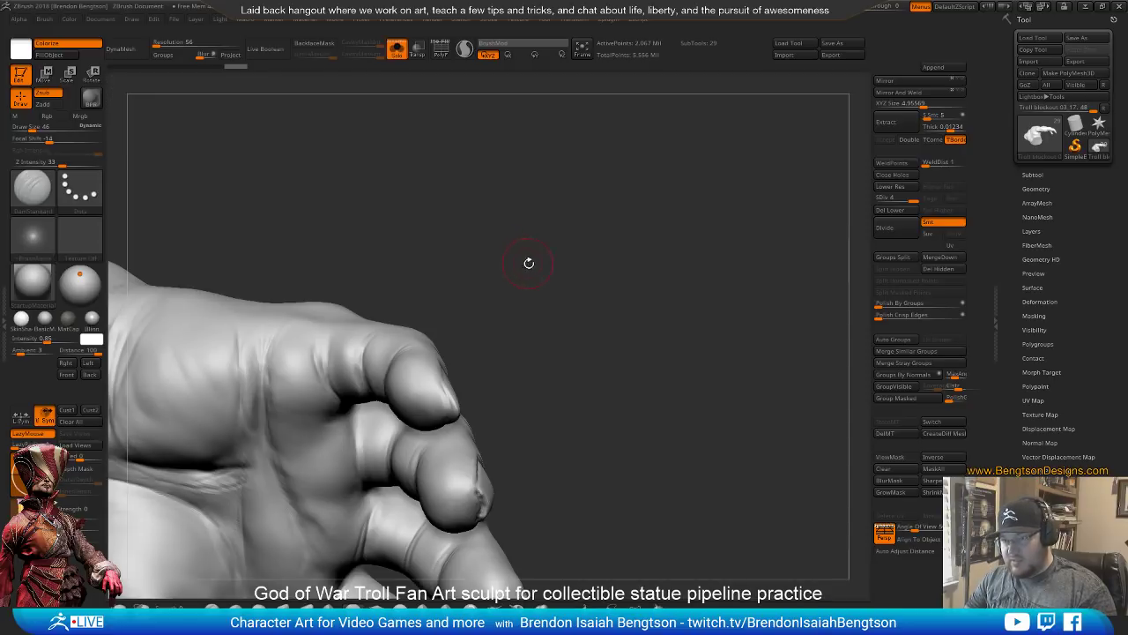
drag(527, 262, 506, 279)
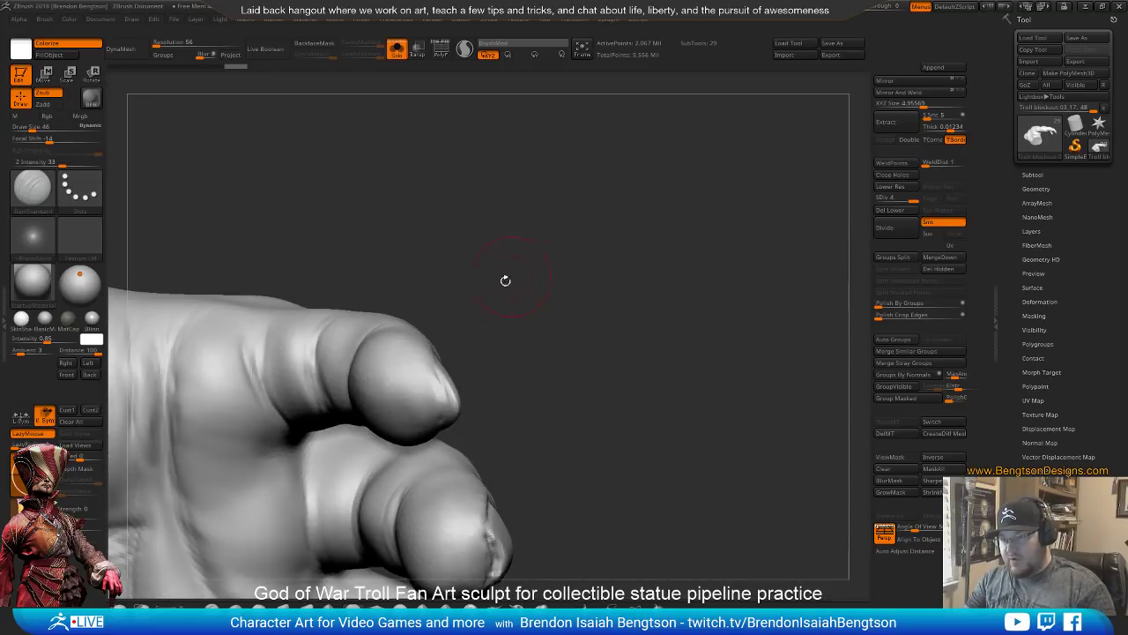
key(space)
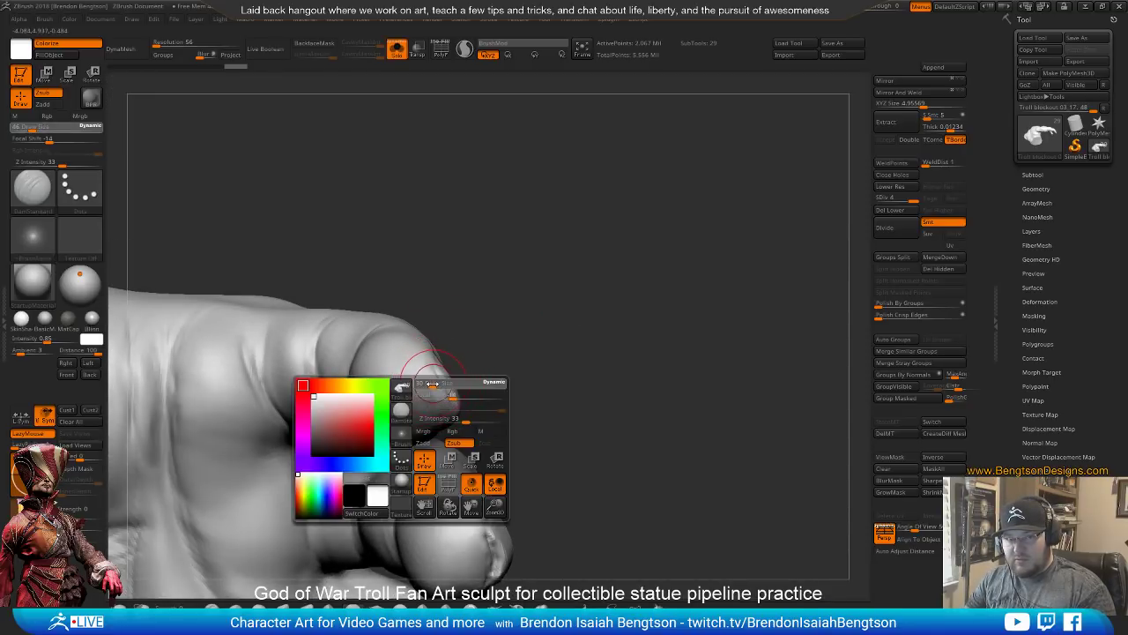
click(431, 384)
drag(566, 290, 592, 257)
mouse_move(483, 341)
mouse_down()
mouse_move(456, 360)
mouse_move(467, 363)
mouse_up()
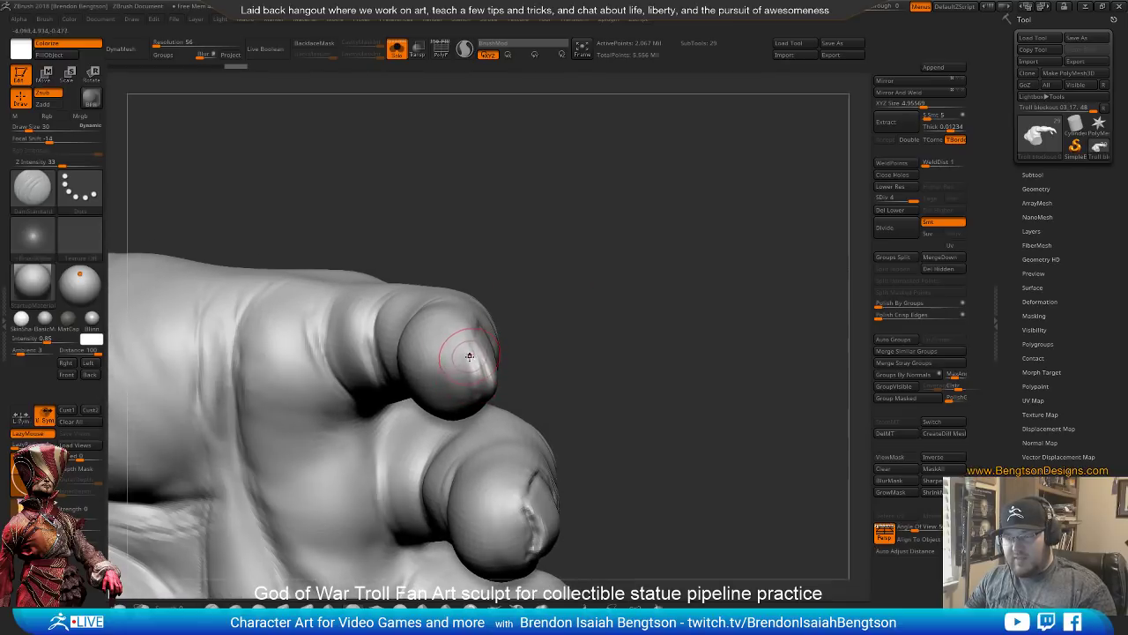
Carve a groove into the little fingertip along the underside of the nail with the DamStandard brush
key(b)
key(c)
key(b)
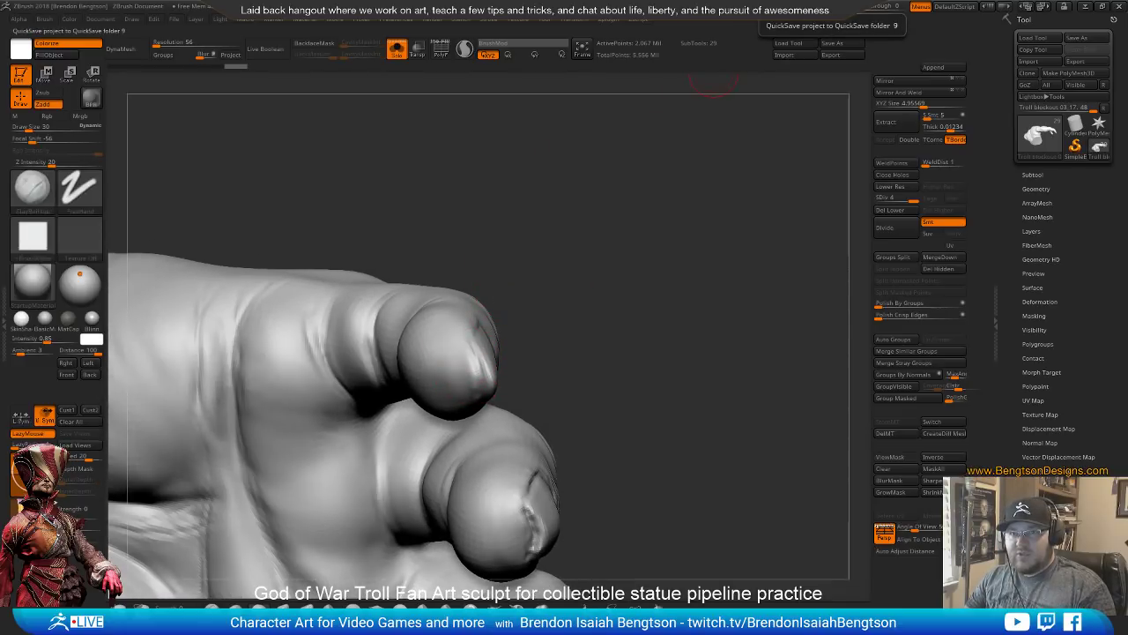
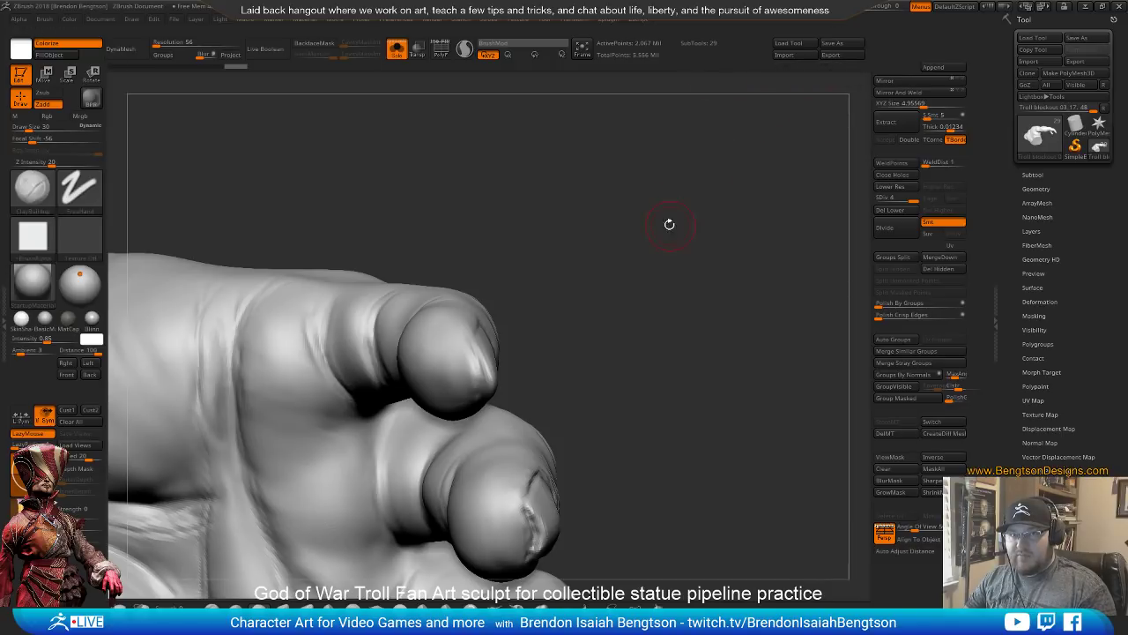
drag(667, 224, 647, 254)
key(b)
key(d)
key(s)
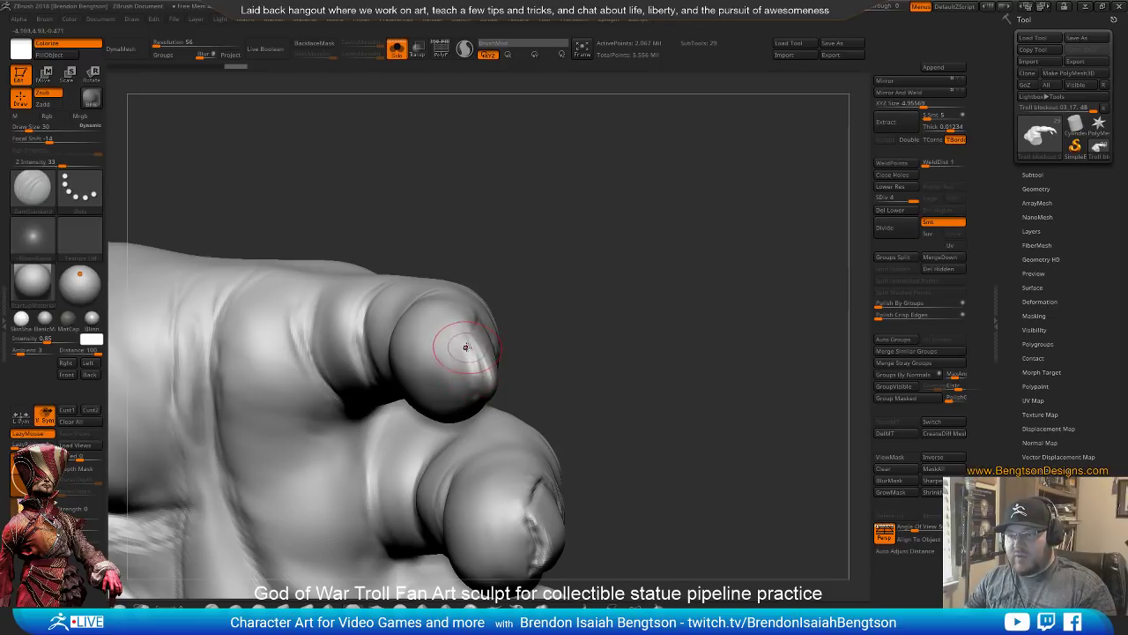
drag(463, 344, 476, 393)
drag(463, 346, 473, 394)
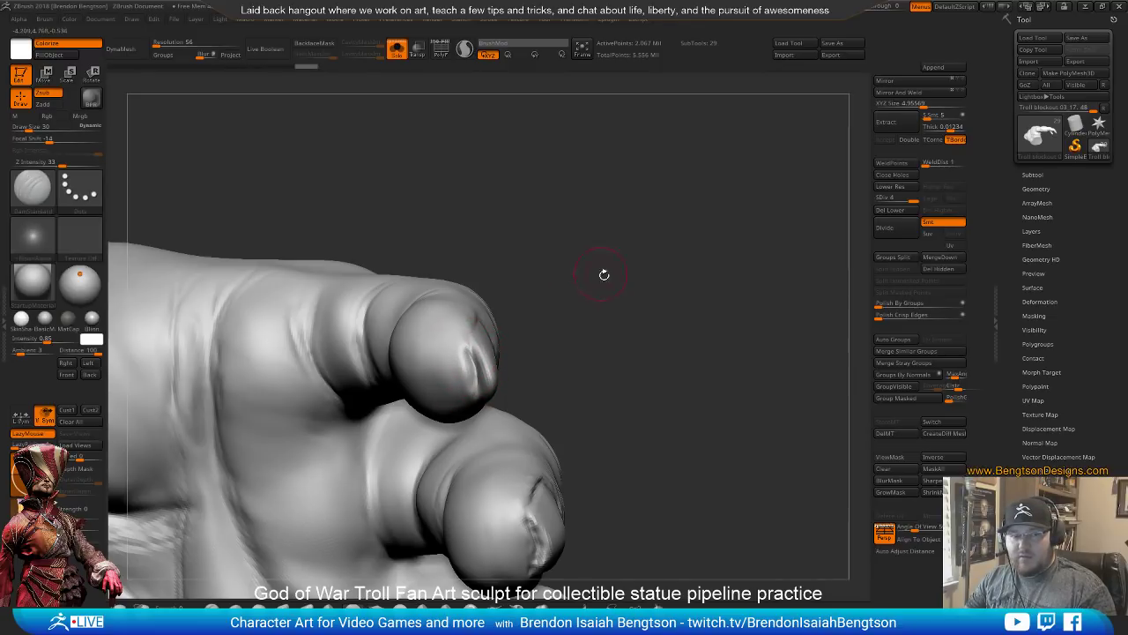
drag(605, 272, 642, 232)
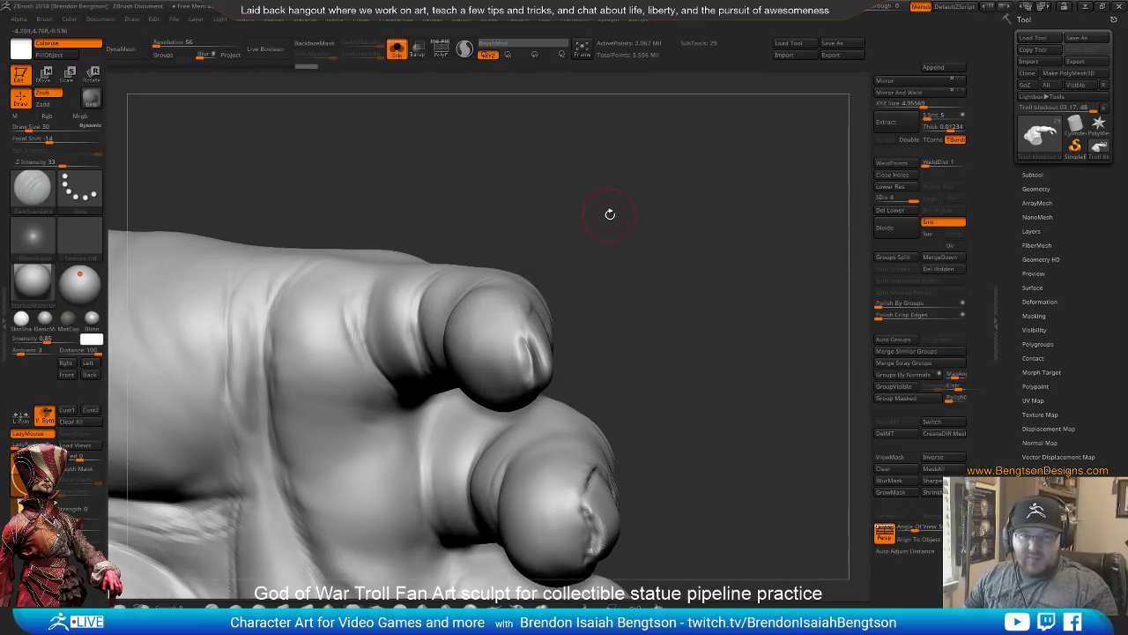
mouse_move(643, 200)
mouse_down()
mouse_move(638, 209)
mouse_move(620, 167)
mouse_move(613, 256)
mouse_move(529, 361)
mouse_up()
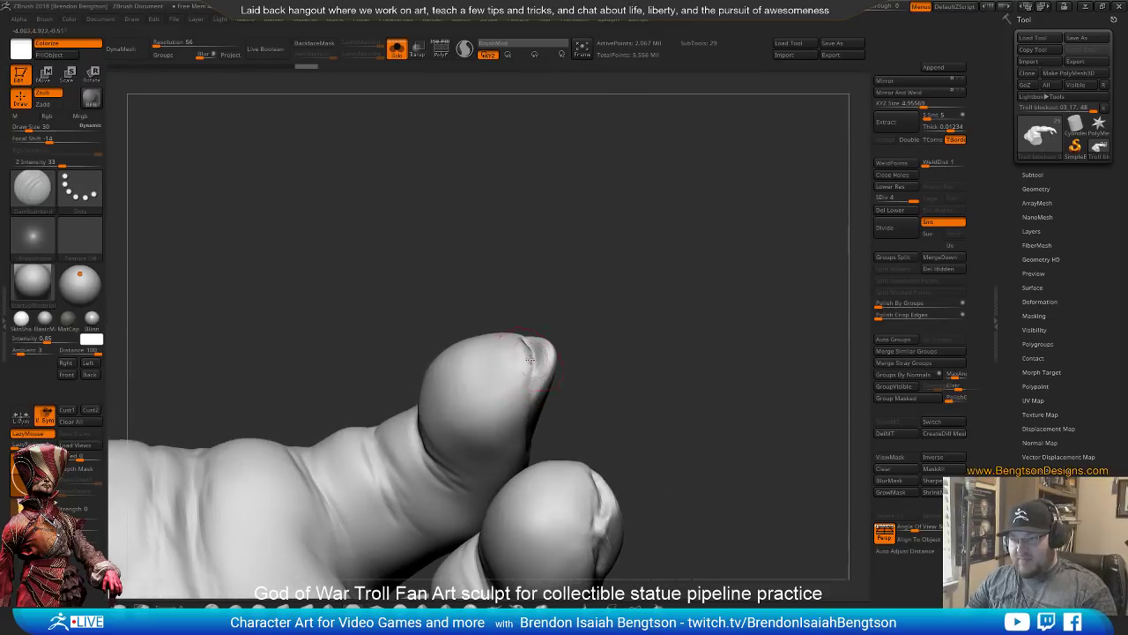
drag(564, 285, 518, 356)
Try to build up the little fingertip's flesh beside the nail with ClayBuildup at draw size 21
key(space)
drag(592, 300, 573, 277)
key(b)
key(c)
key(b)
drag(520, 328, 516, 346)
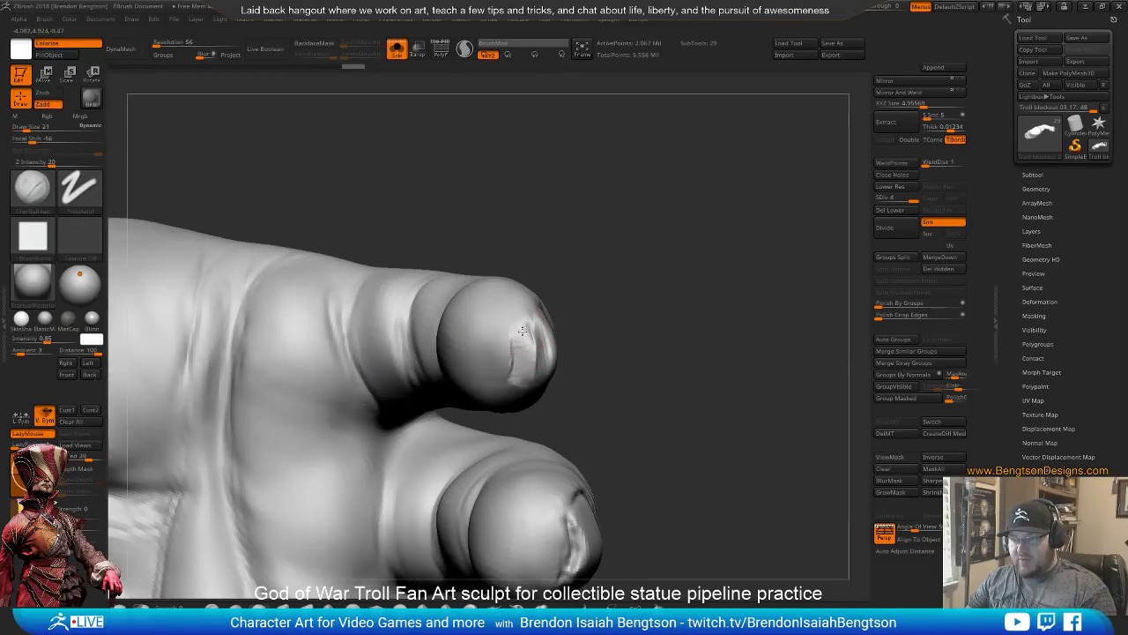
key(ctrl)
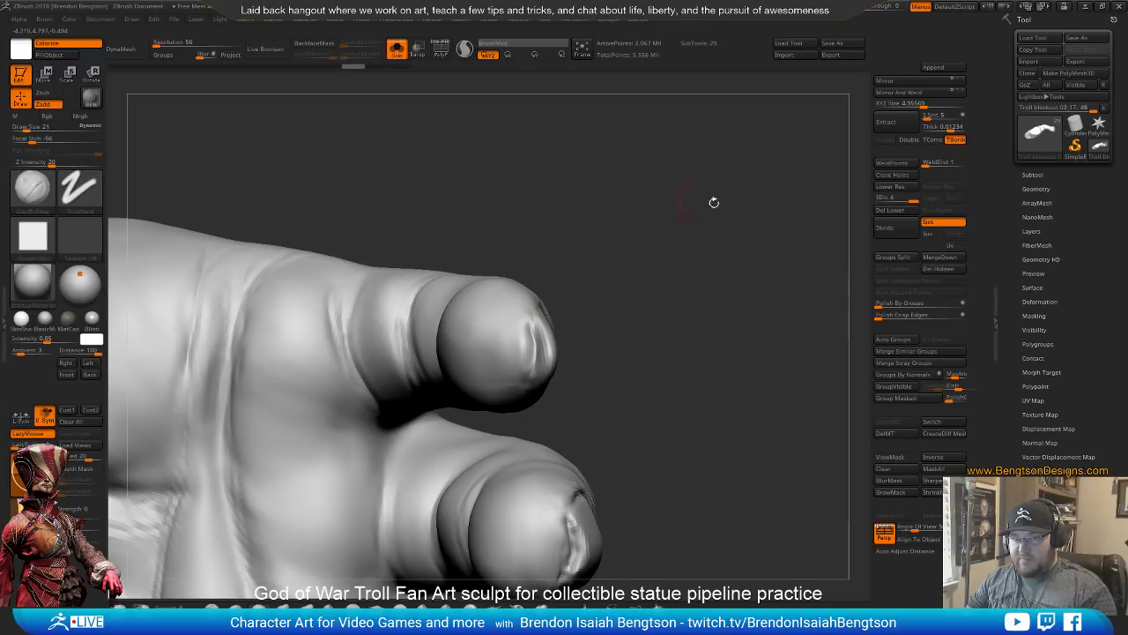
Show the layer list and build up the little fingertip's pad with ClayBuildup at draw size 19 and focal shift 4
click(1031, 231)
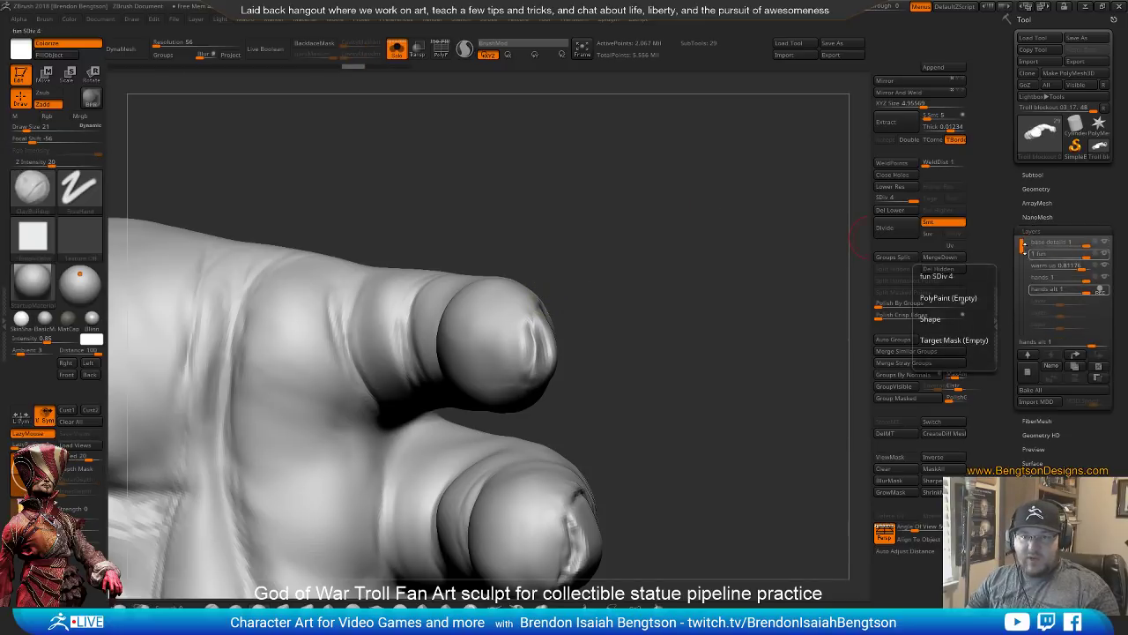
key(space)
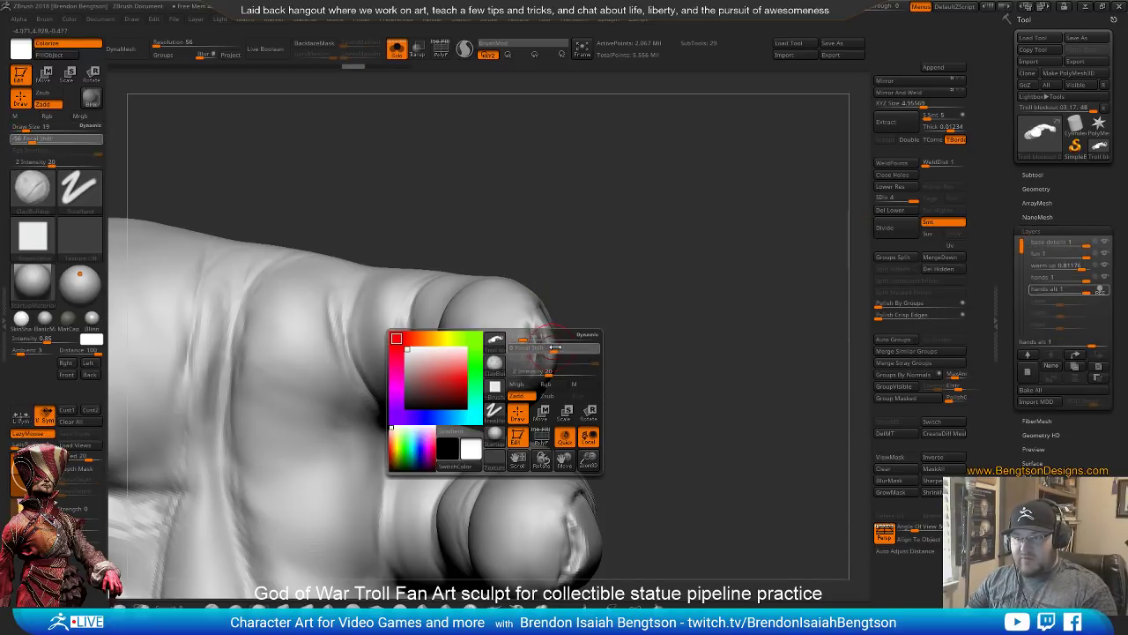
click(556, 346)
alt+drag(633, 237, 656, 258)
mouse_move(656, 257)
mouse_down()
mouse_move(653, 244)
mouse_move(593, 235)
mouse_up()
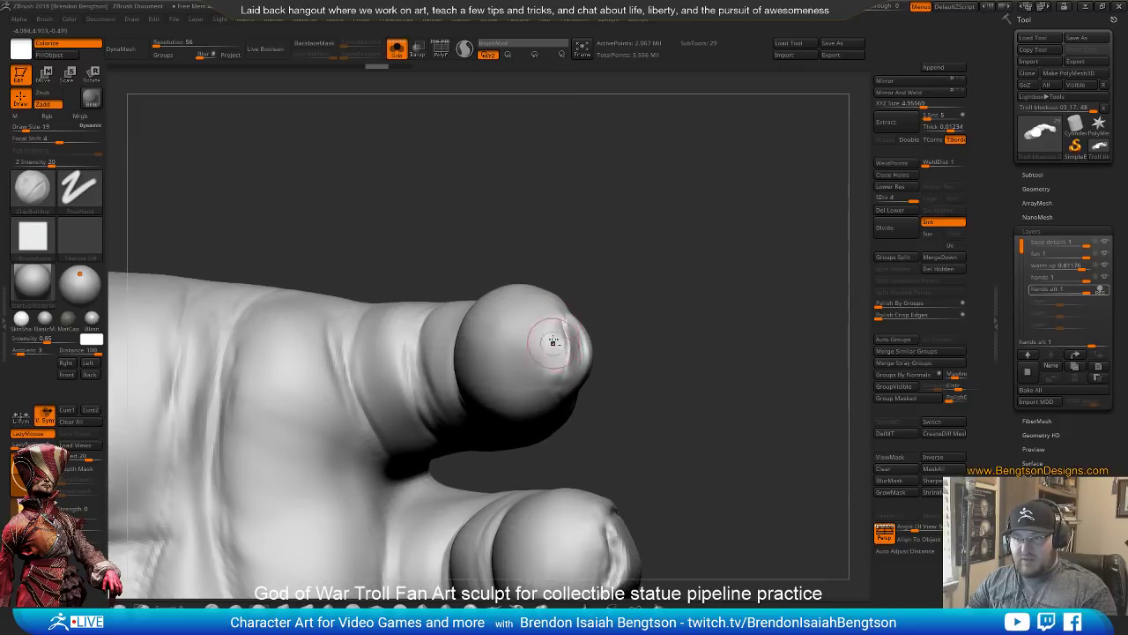
drag(556, 323, 538, 365)
drag(545, 327, 530, 347)
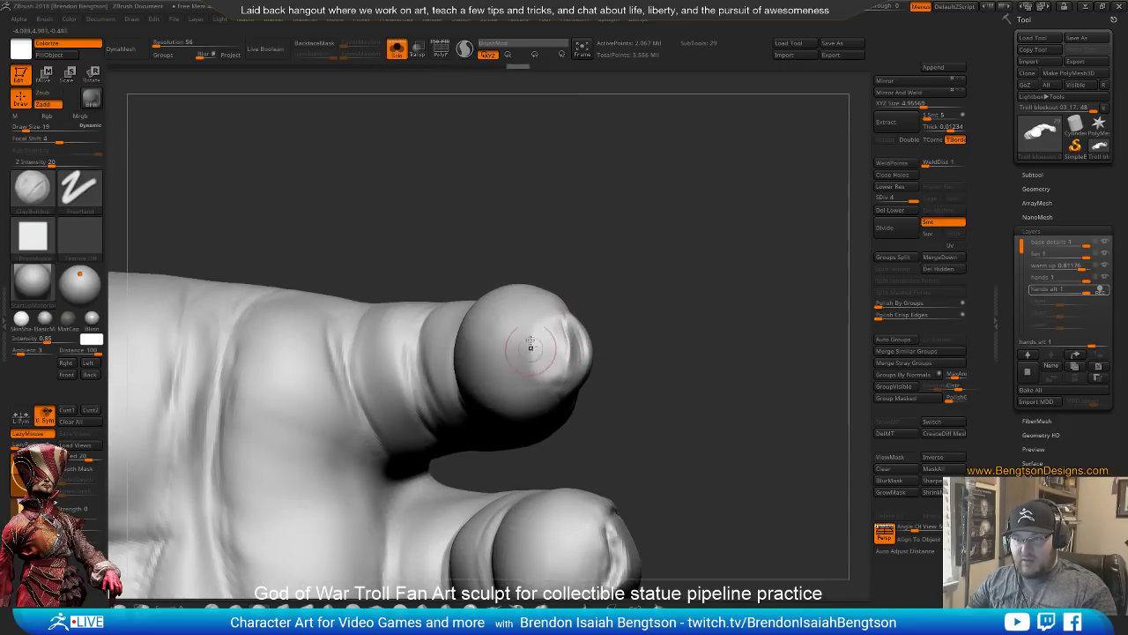
Recut the crease between the little fingertip's pad and its nail with the DamStandard brush
mouse_move(587, 219)
mouse_down()
mouse_move(688, 216)
mouse_move(729, 167)
mouse_move(717, 147)
mouse_up()
drag(695, 190, 651, 210)
key(b)
key(d)
key(s)
drag(559, 330, 557, 378)
Add more volume to the little fingertip's pad with ClayBuildup and smooth the surface
key(b)
key(c)
key(b)
drag(624, 267, 538, 352)
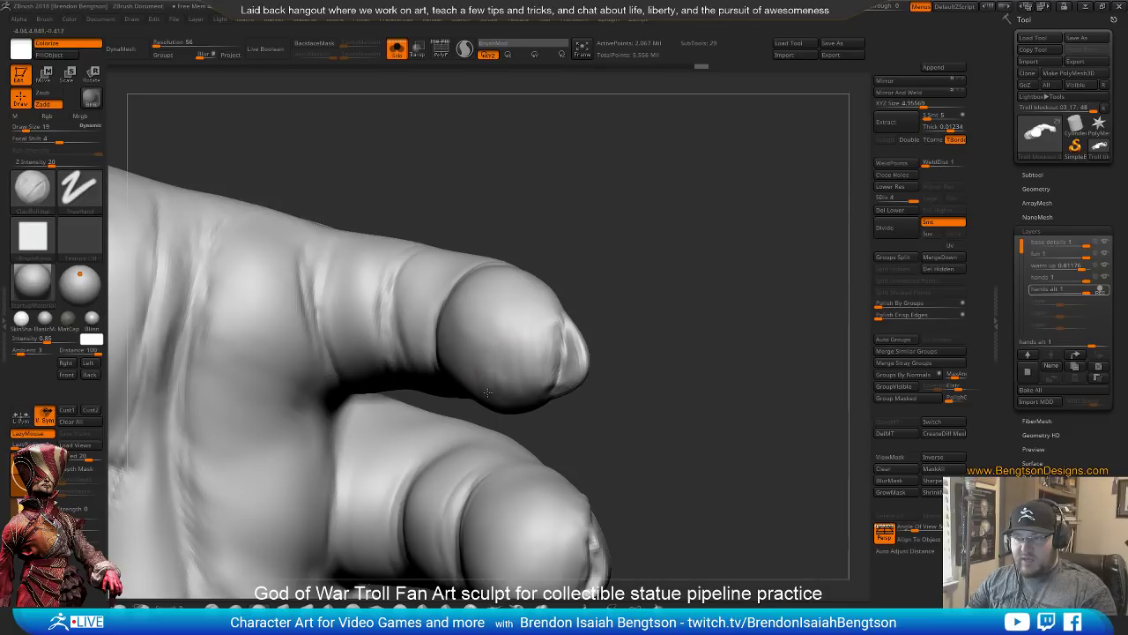
key(shift)
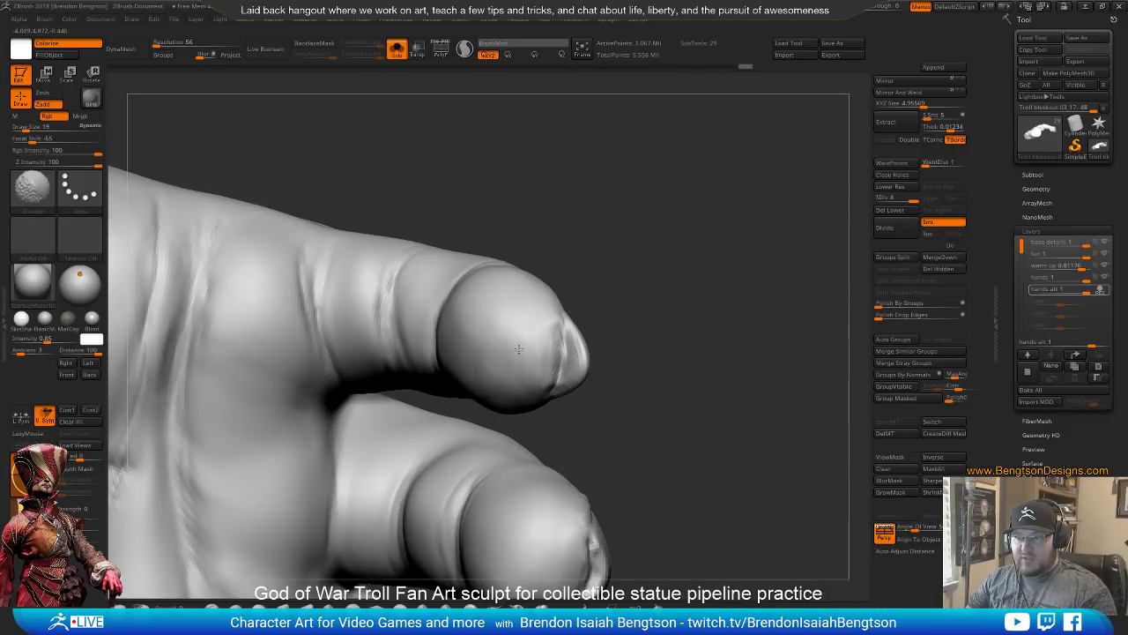
mouse_move(534, 365)
shift+mouse_down()
mouse_move(556, 335)
mouse_move(529, 355)
shift+mouse_up()
Set up the Move Topological brush with RGB painting off and a draw size of 204 for larger adjustments to the hand
mouse_move(644, 193)
mouse_down()
mouse_move(627, 355)
mouse_move(647, 242)
mouse_move(652, 302)
mouse_move(598, 355)
mouse_move(568, 346)
mouse_move(578, 370)
mouse_up()
mouse_move(635, 484)
mouse_down()
mouse_move(590, 345)
mouse_move(617, 383)
mouse_move(626, 436)
mouse_move(596, 380)
mouse_up()
key(b)
key(m)
key(t)
key(space)
drag(451, 359, 459, 362)
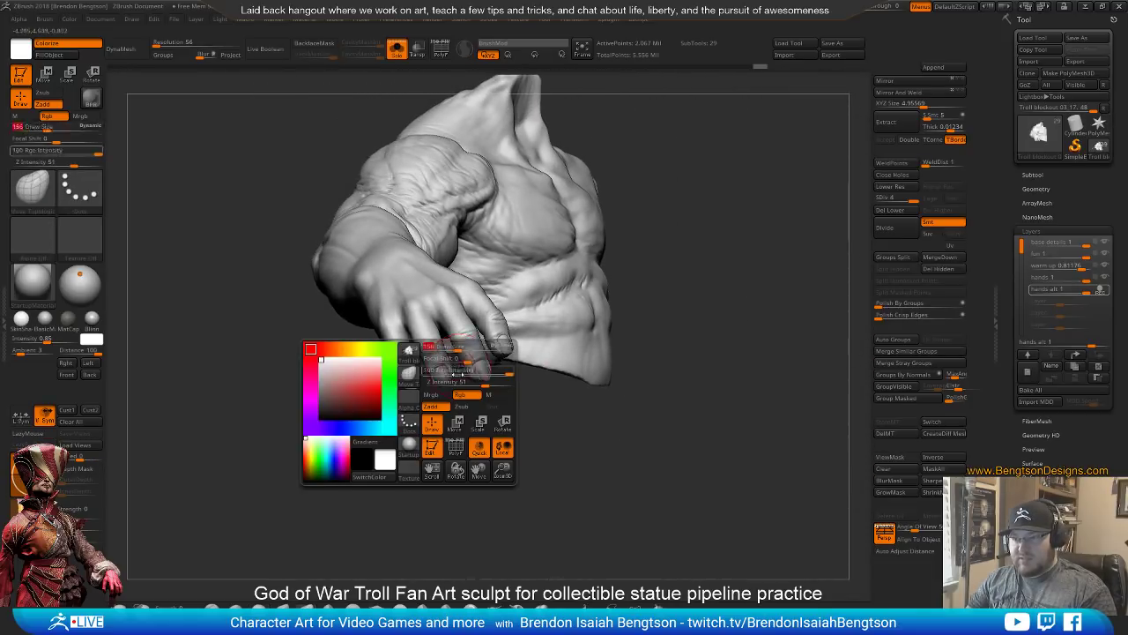
click(467, 396)
mouse_move(468, 421)
alt+mouse_down()
mouse_move(478, 466)
mouse_move(454, 422)
mouse_move(459, 438)
alt+mouse_up()
key(space)
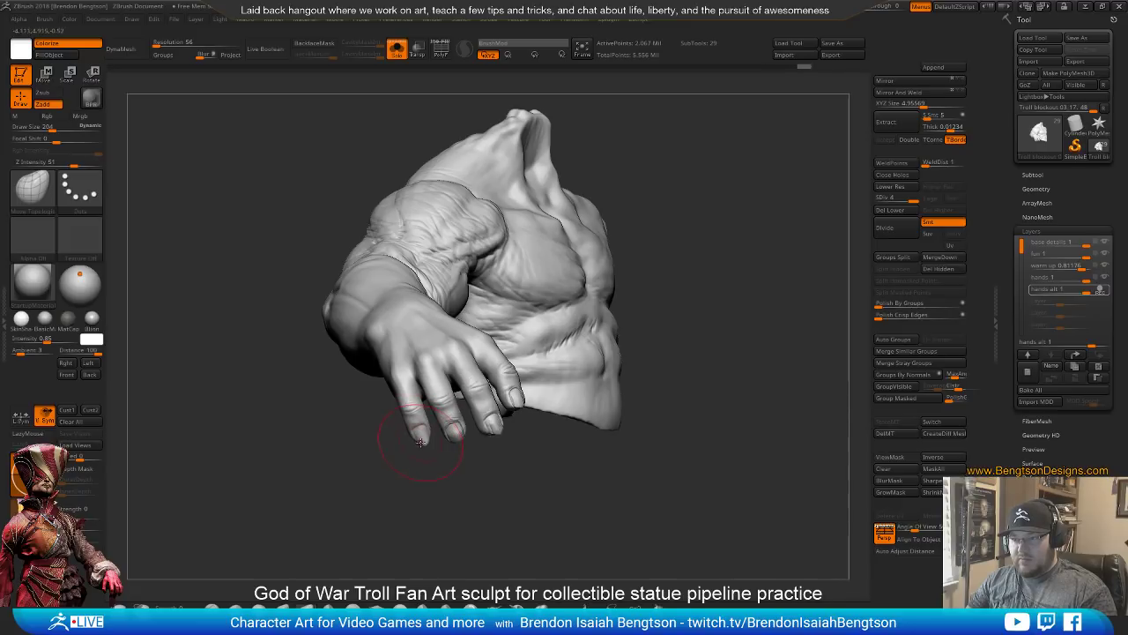
Lower the body mesh to subdivision level 2 with the hand in close view
alt+drag(422, 441, 476, 494)
alt+drag(502, 474, 522, 493)
key(space)
click(890, 194)
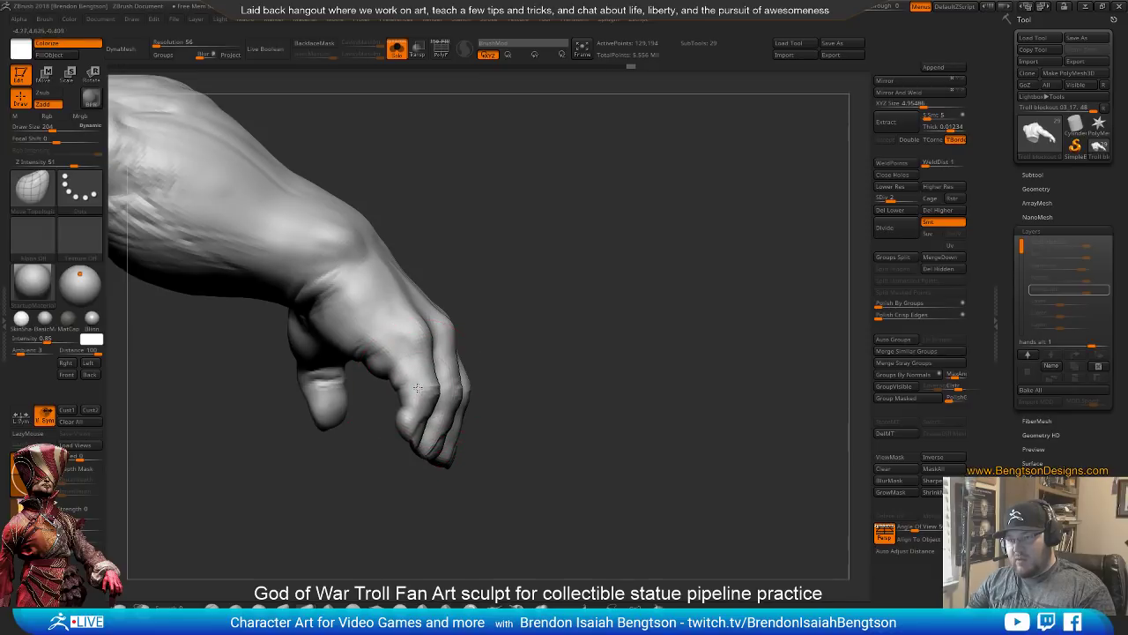
Mask the whole little finger up to its base knuckle with the MaskLasso brush
drag(592, 285, 449, 261)
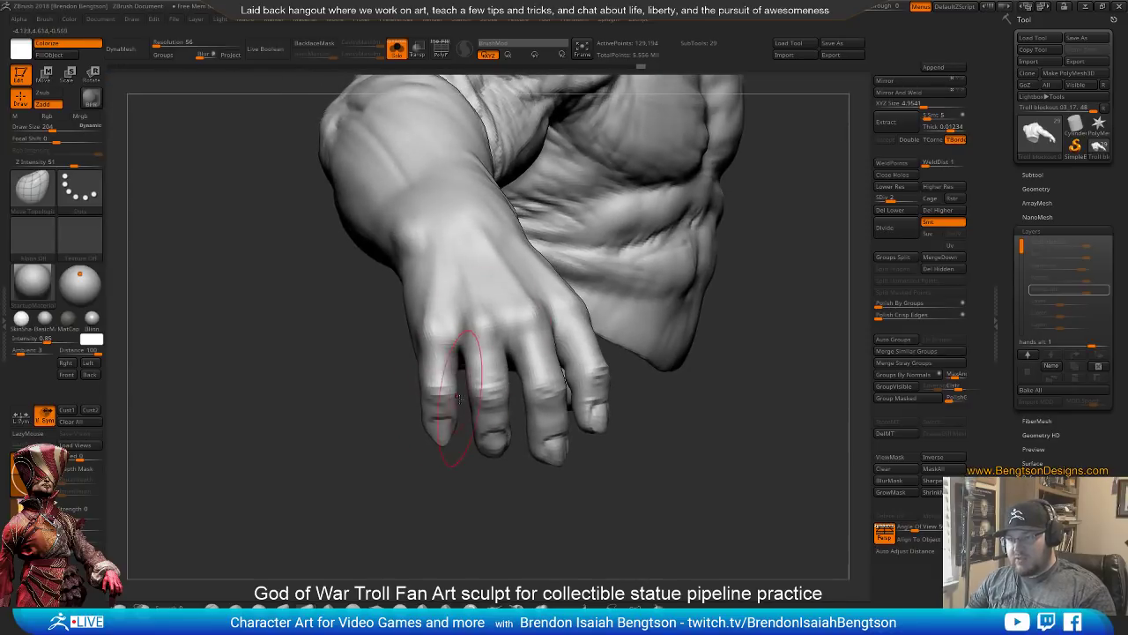
ctrl+drag(472, 473, 464, 375)
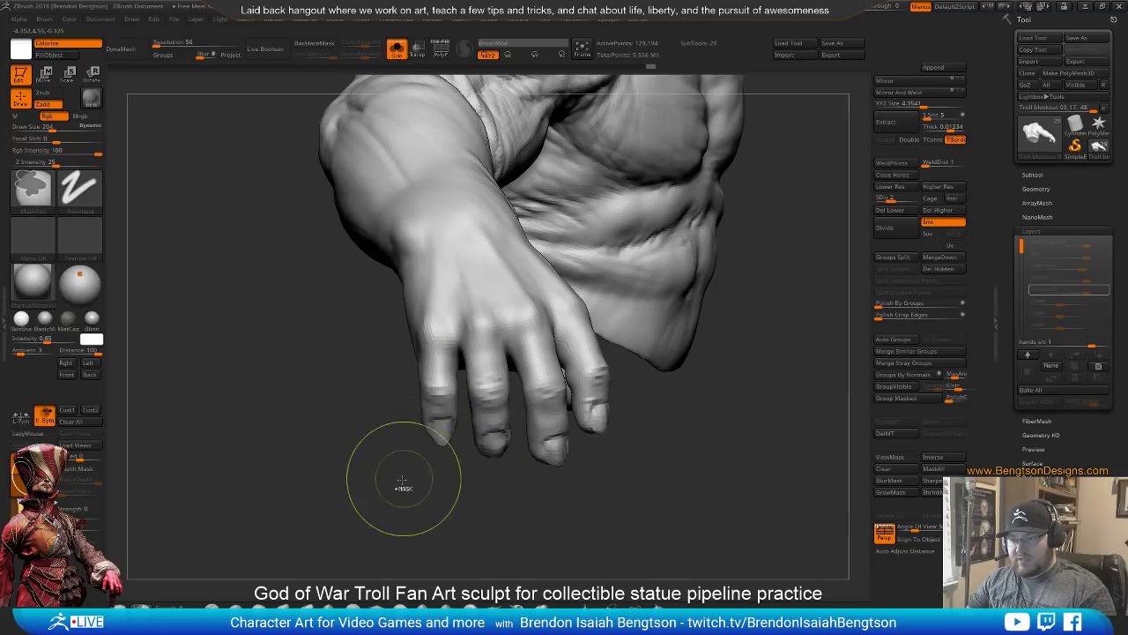
ctrl+click(141, 608)
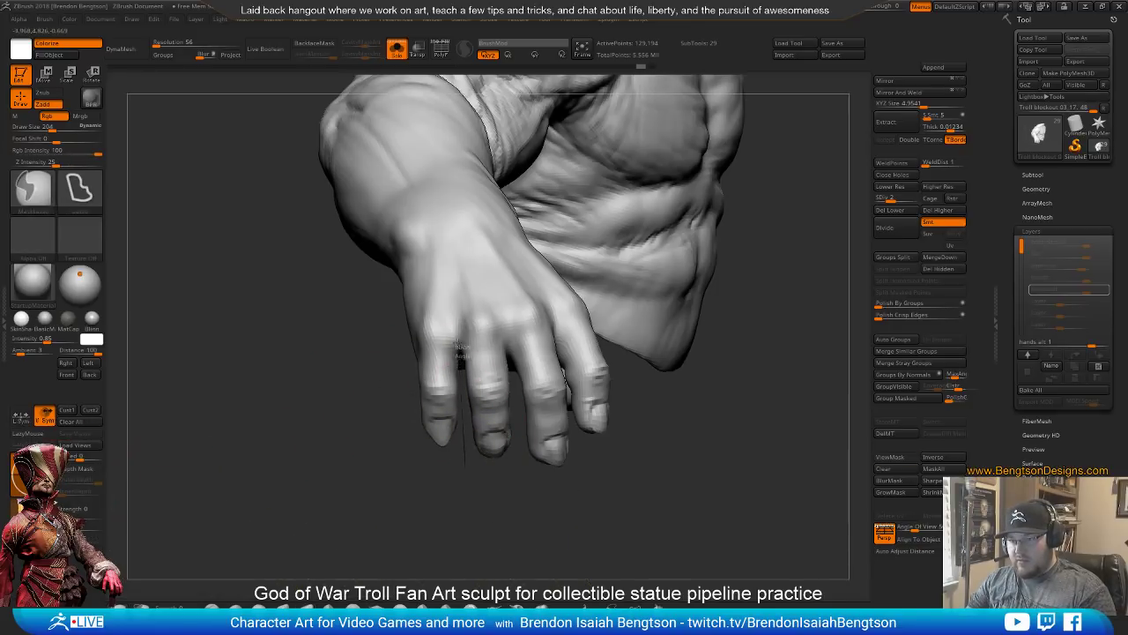
mouse_move(455, 342)
ctrl+mouse_down()
mouse_move(389, 319)
mouse_move(390, 329)
ctrl+mouse_up()
mouse_move(403, 485)
mouse_down()
mouse_move(516, 432)
mouse_move(463, 322)
mouse_up()
mouse_move(294, 363)
ctrl+mouse_down()
mouse_move(353, 361)
mouse_move(377, 403)
mouse_move(424, 412)
mouse_move(402, 373)
ctrl+mouse_up()
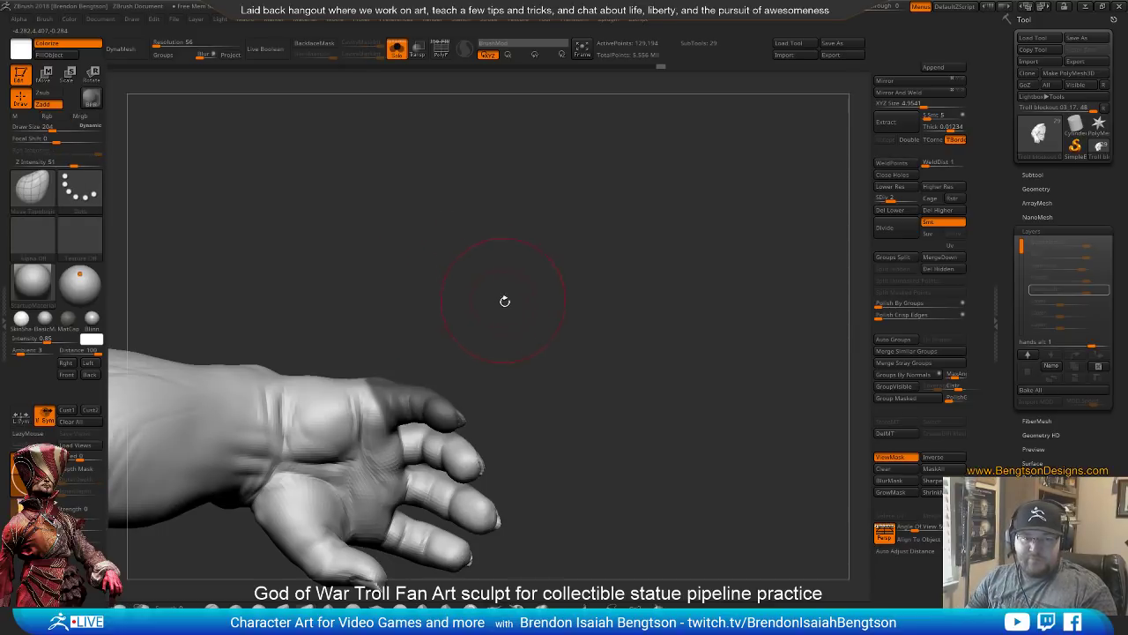
Blur the edge of the little finger's mask and invert it so only that finger can be edited
mouse_move(505, 301)
mouse_down()
mouse_move(567, 249)
mouse_move(556, 293)
mouse_up()
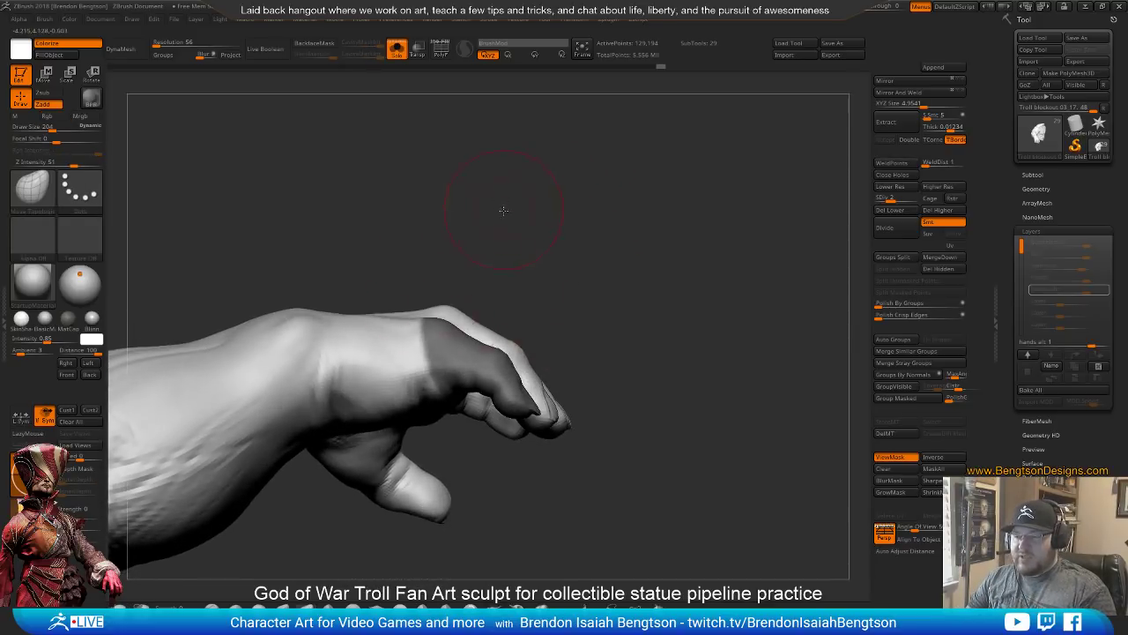
drag(503, 211, 490, 273)
ctrl+click(446, 373)
ctrl+click(449, 356)
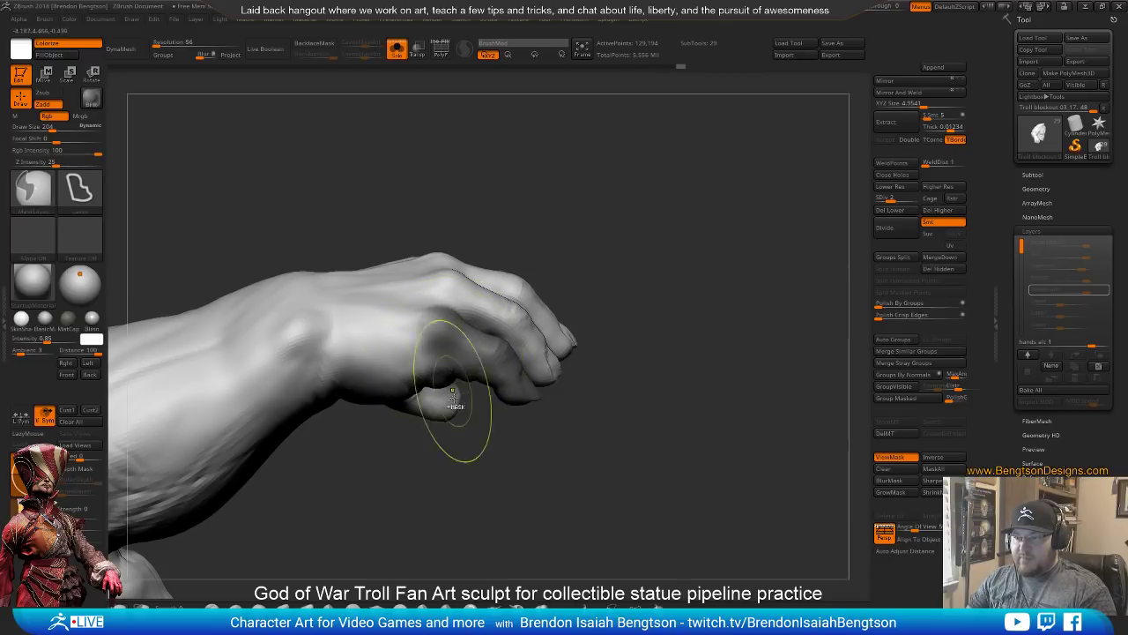
ctrl+click(489, 470)
drag(489, 476, 487, 453)
ctrl+click(425, 358)
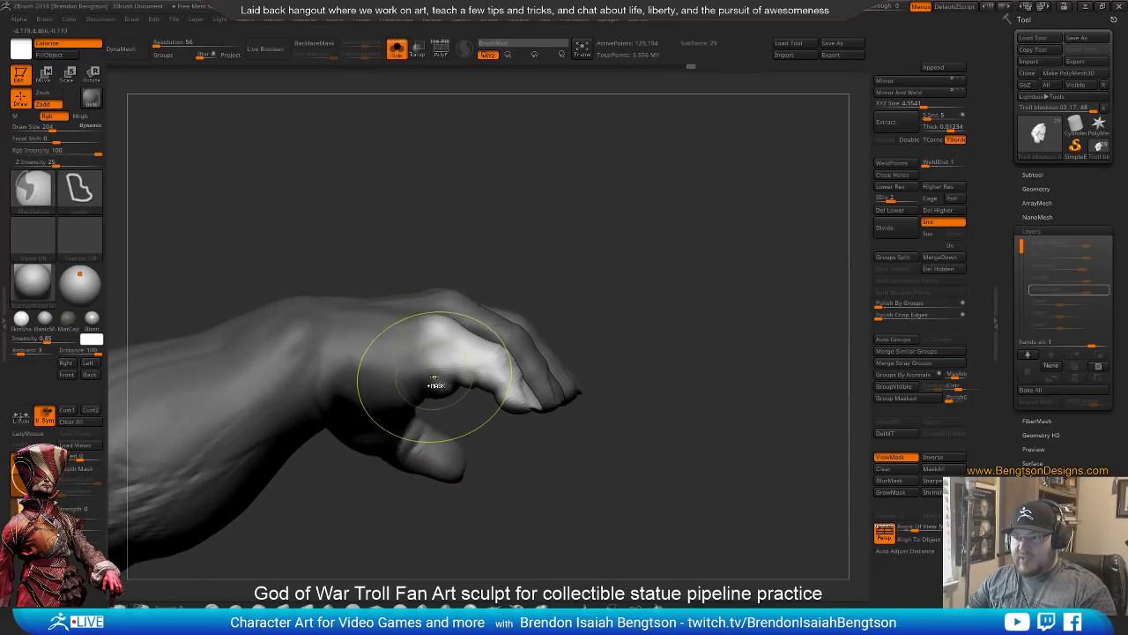
Place the transform gizmo at the little finger's base knuckle and rotate the unmasked finger toward the palm
drag(599, 256, 518, 264)
drag(505, 152, 520, 263)
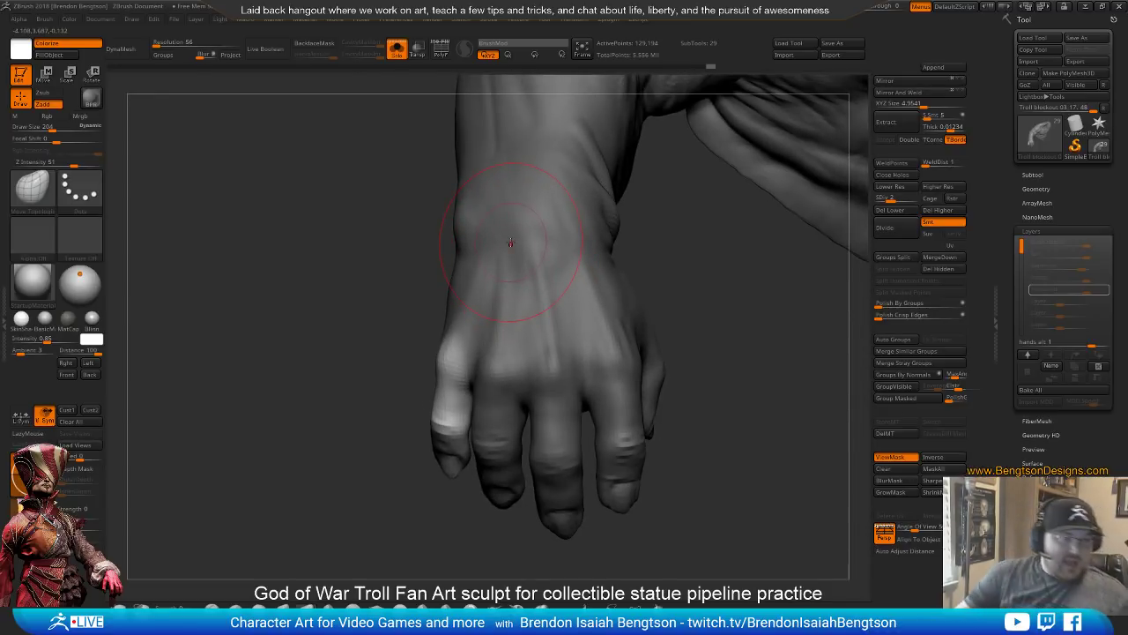
mouse_move(717, 373)
mouse_down()
mouse_move(769, 362)
mouse_move(763, 330)
mouse_move(720, 372)
mouse_move(587, 327)
mouse_up()
key(r)
click(450, 363)
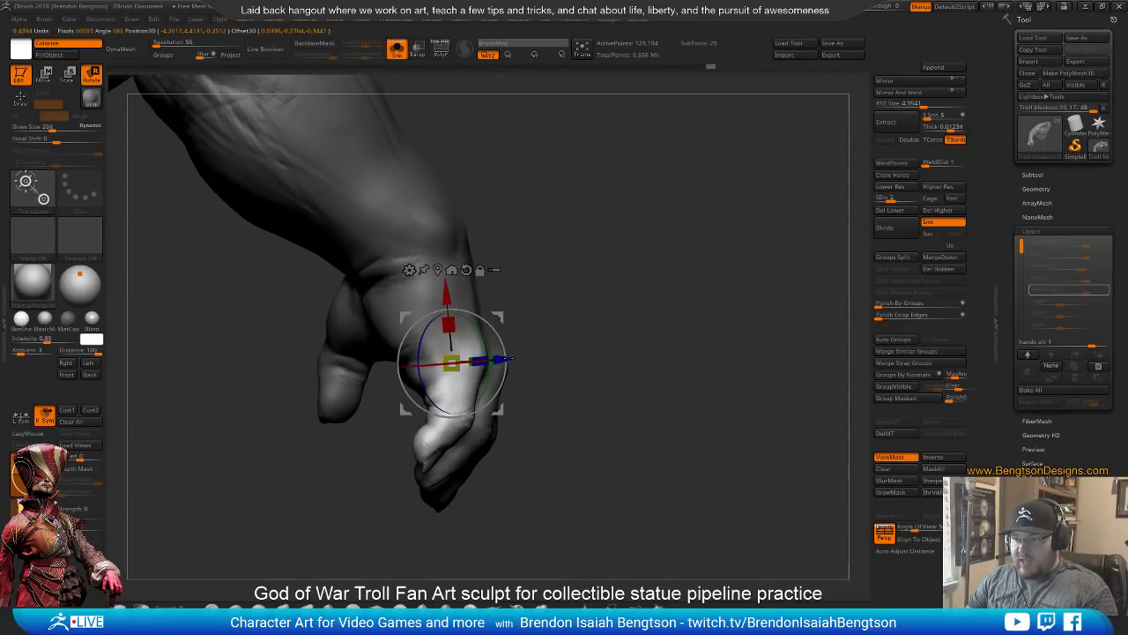
drag(457, 331, 449, 386)
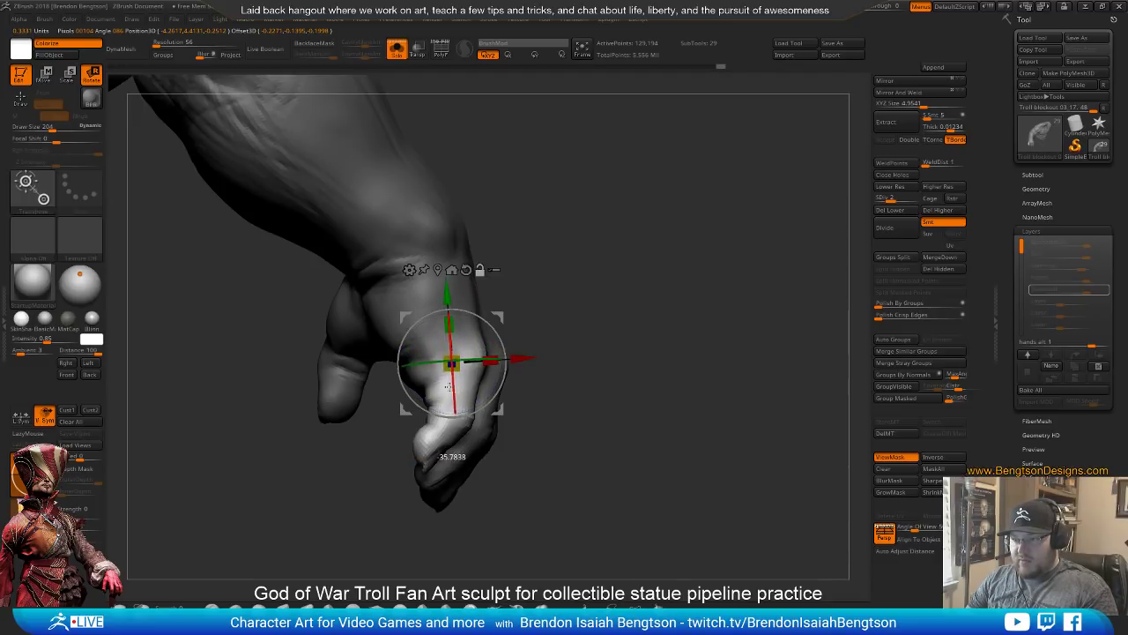
drag(506, 351, 497, 317)
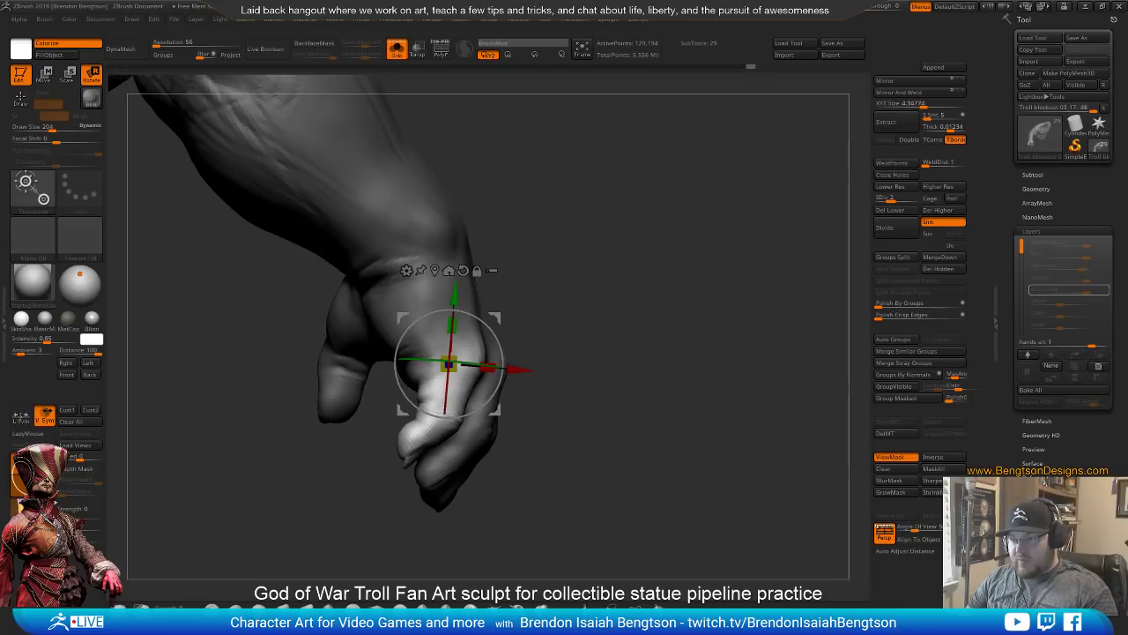
Rotate the little finger sideways by about 3 degrees in the front view and clear the mask
drag(617, 370, 546, 265)
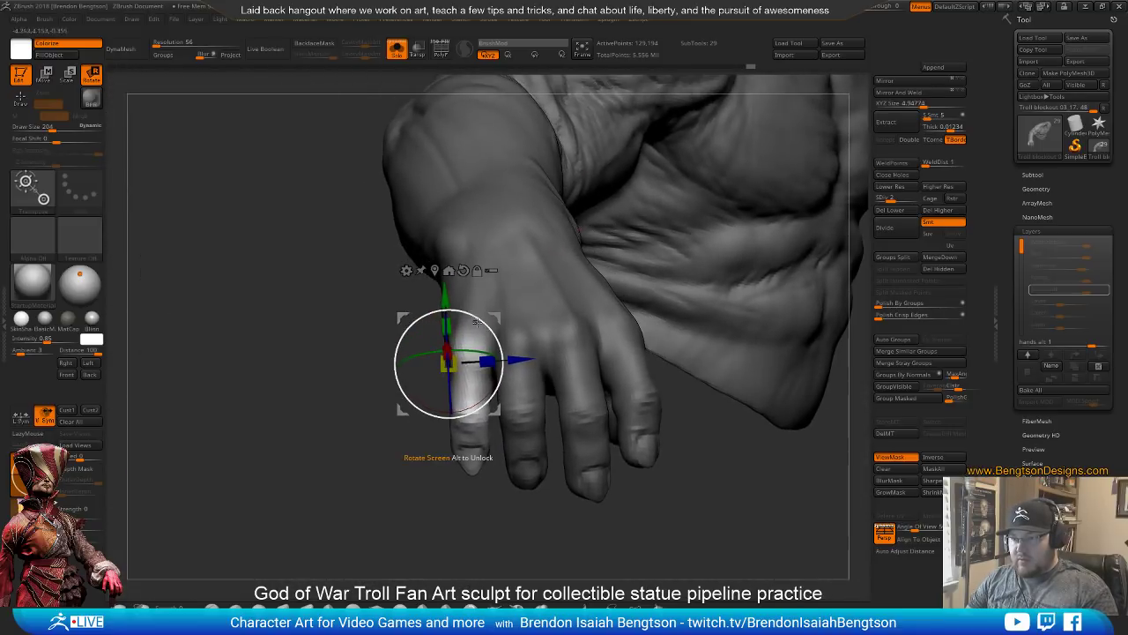
drag(486, 327, 487, 323)
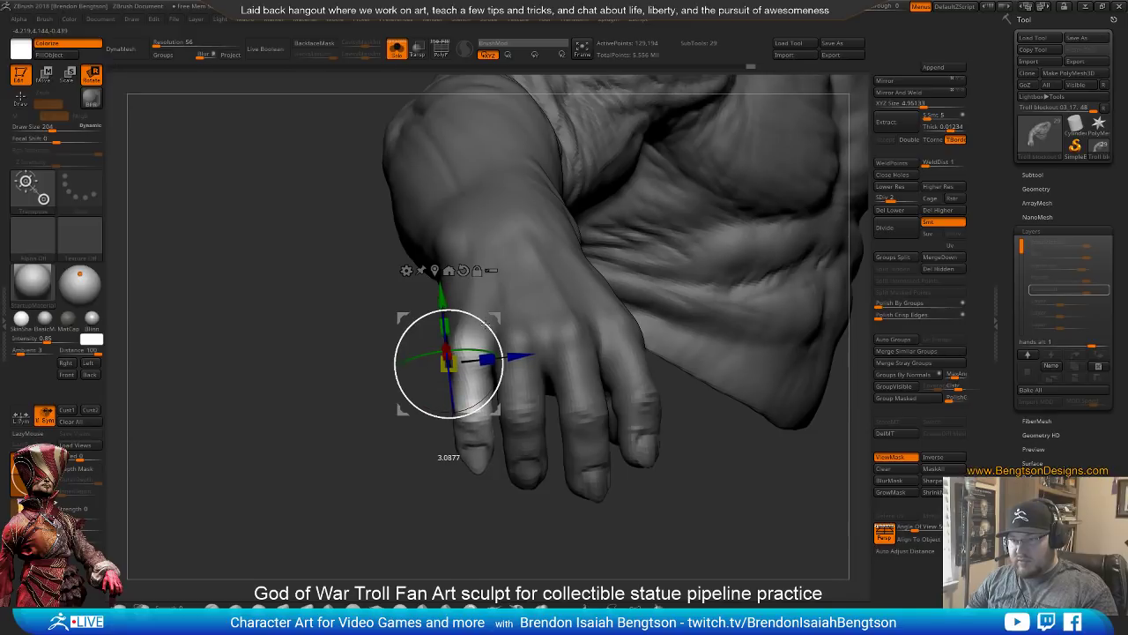
key(q)
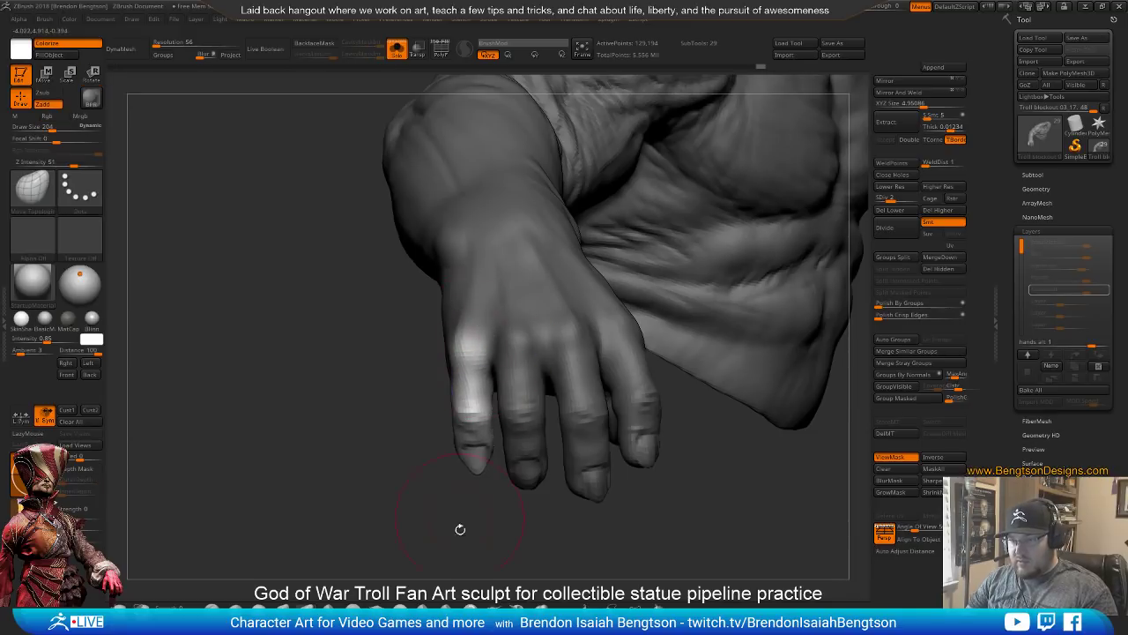
mouse_move(461, 529)
mouse_down()
mouse_move(428, 468)
mouse_move(499, 405)
mouse_move(511, 432)
mouse_move(516, 390)
mouse_move(572, 411)
mouse_move(493, 370)
mouse_up()
Reshape the outer edge of the hand and the little finger's base with Move Topological, reducing the draw size to about 130
key(space)
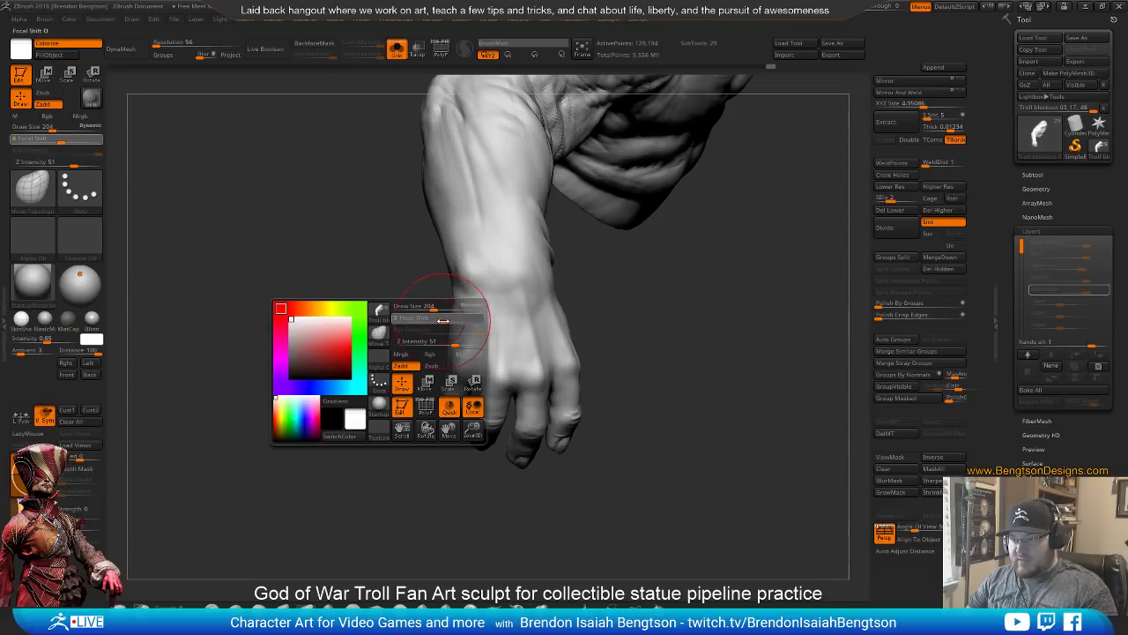
drag(445, 323, 458, 317)
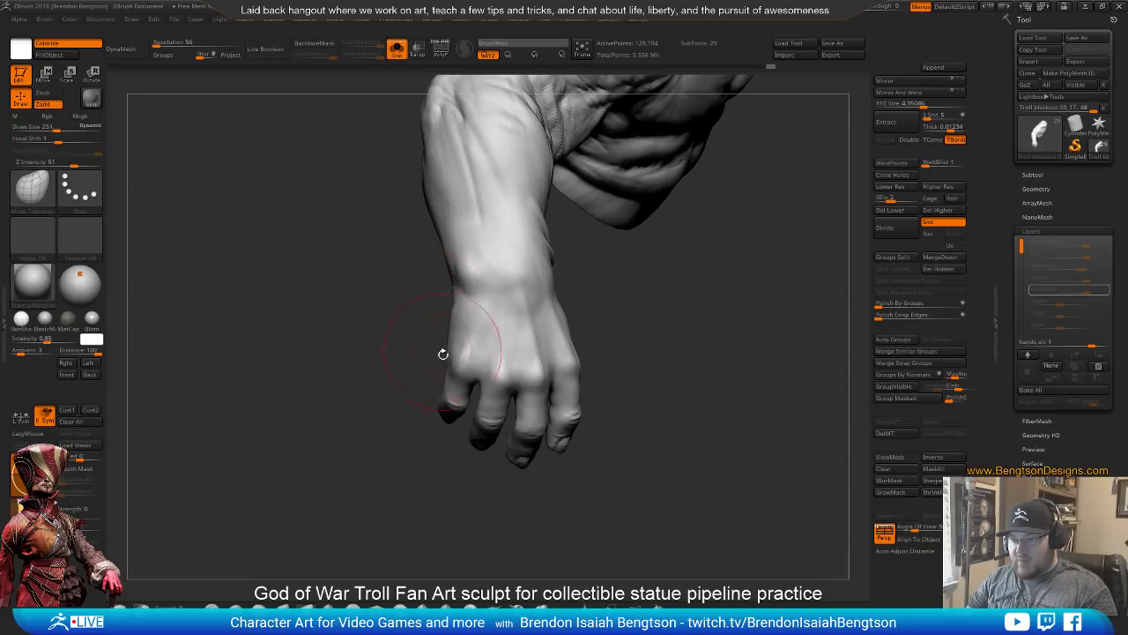
key(space)
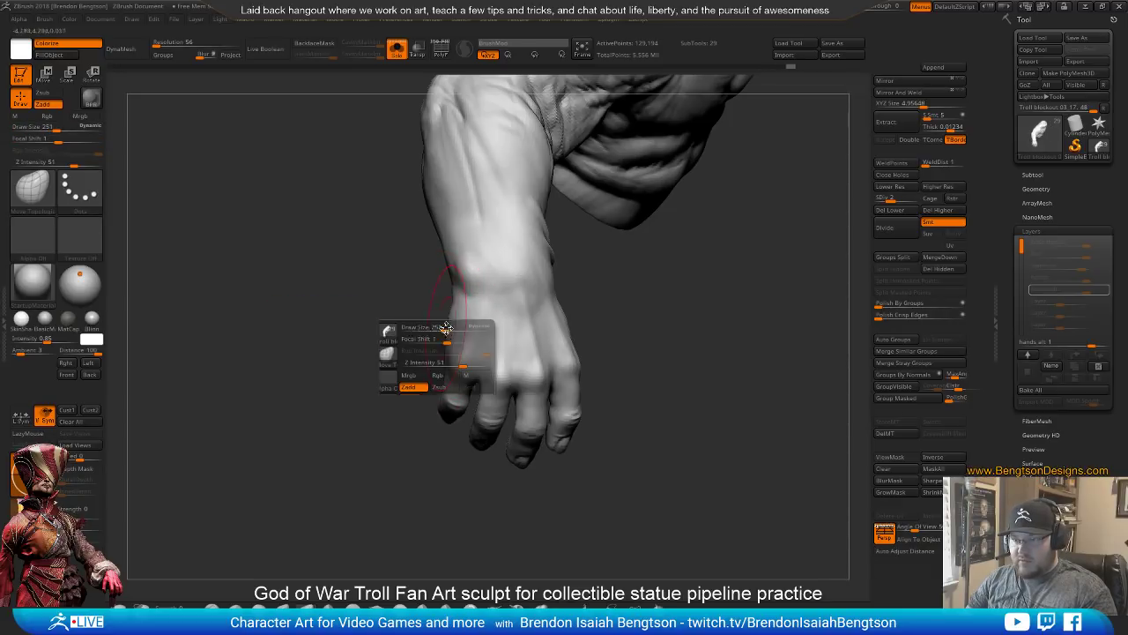
drag(443, 330, 414, 329)
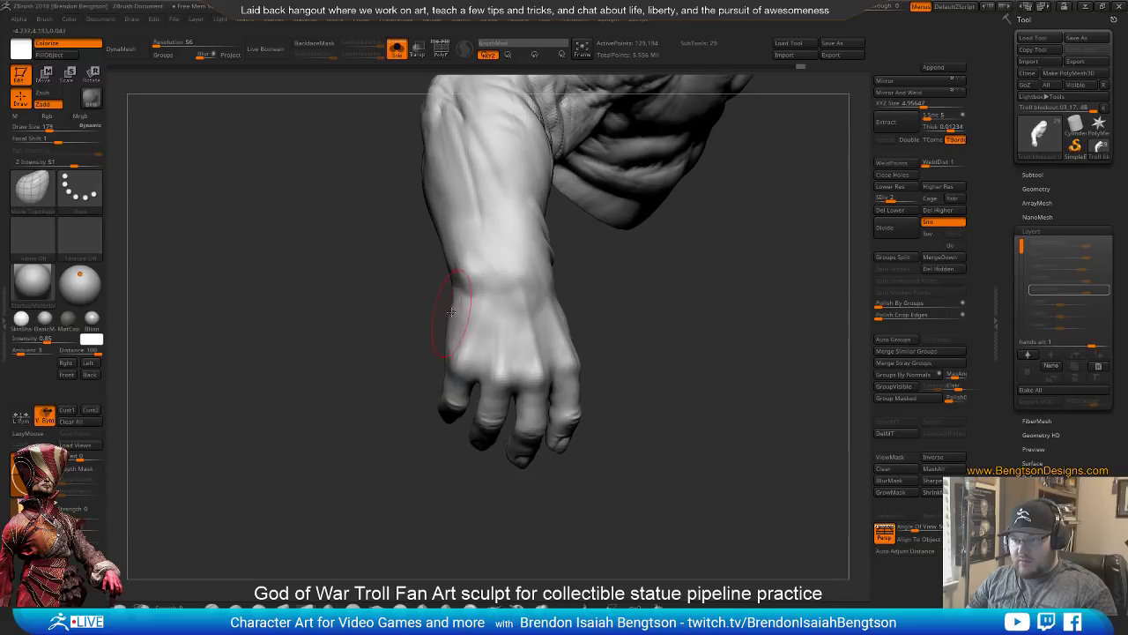
mouse_move(447, 309)
mouse_down()
mouse_move(403, 434)
mouse_move(438, 411)
mouse_move(415, 404)
mouse_up()
key(space)
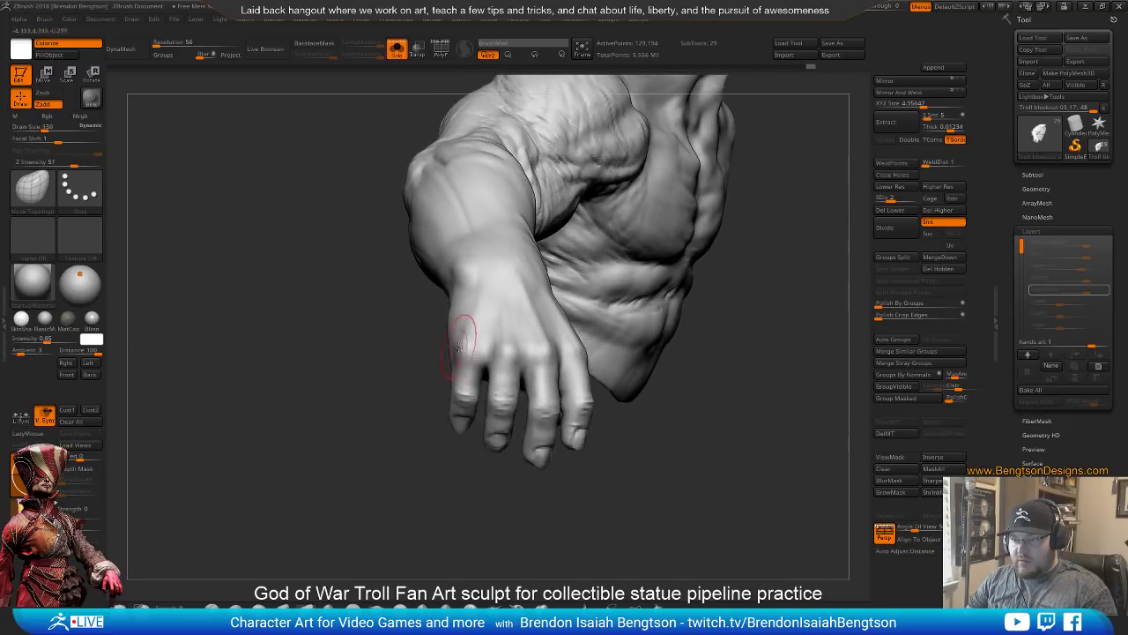
drag(461, 353, 437, 435)
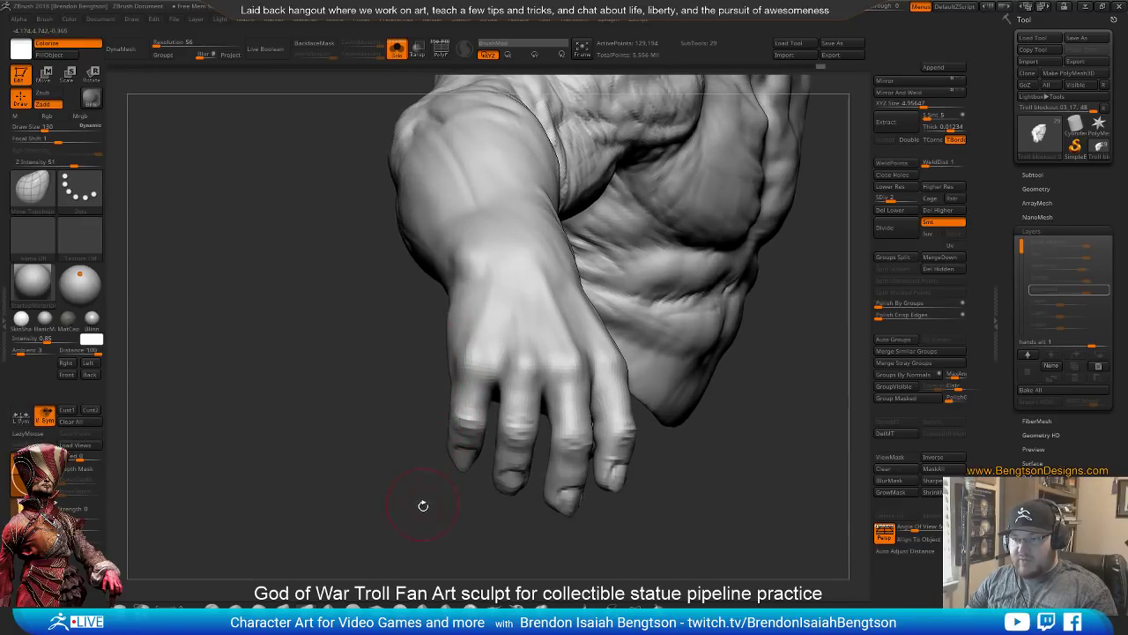
Nudge the side of the ring finger with the Move Topological brush at draw size 101
drag(423, 505, 476, 424)
key(space)
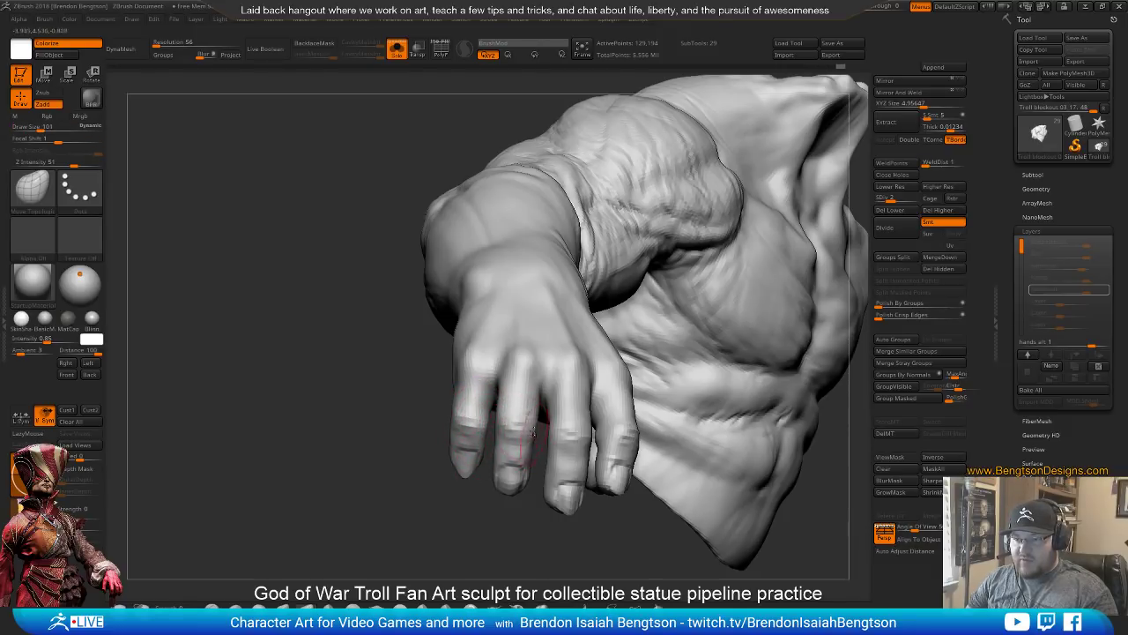
drag(533, 414, 530, 403)
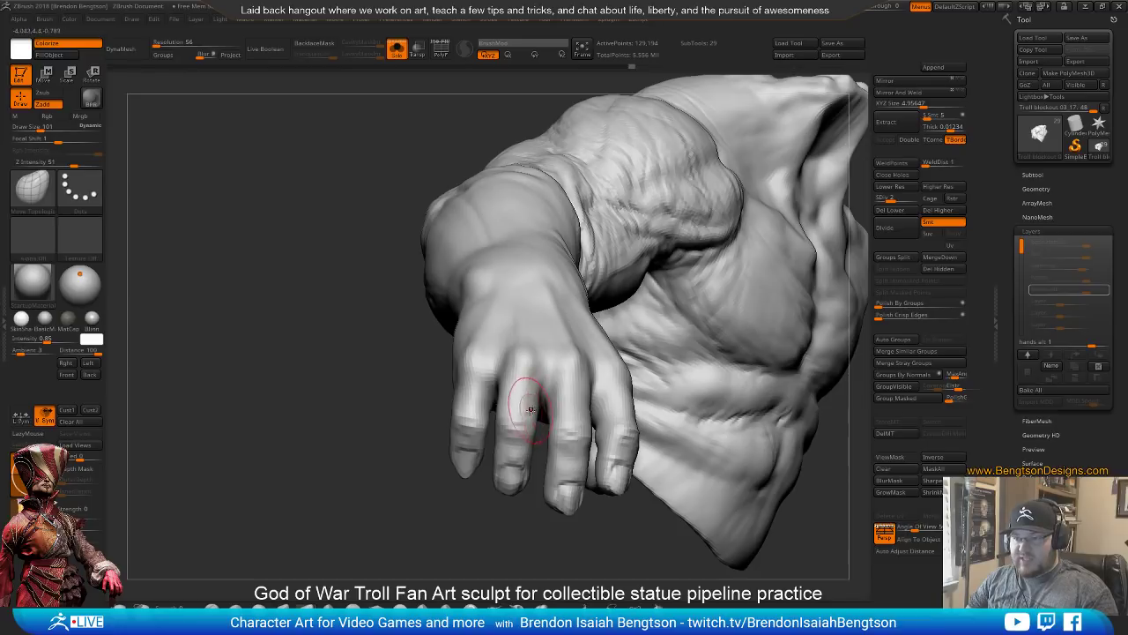
mouse_move(493, 524)
alt+mouse_down()
mouse_move(481, 456)
mouse_move(537, 379)
mouse_move(551, 429)
alt+mouse_up()
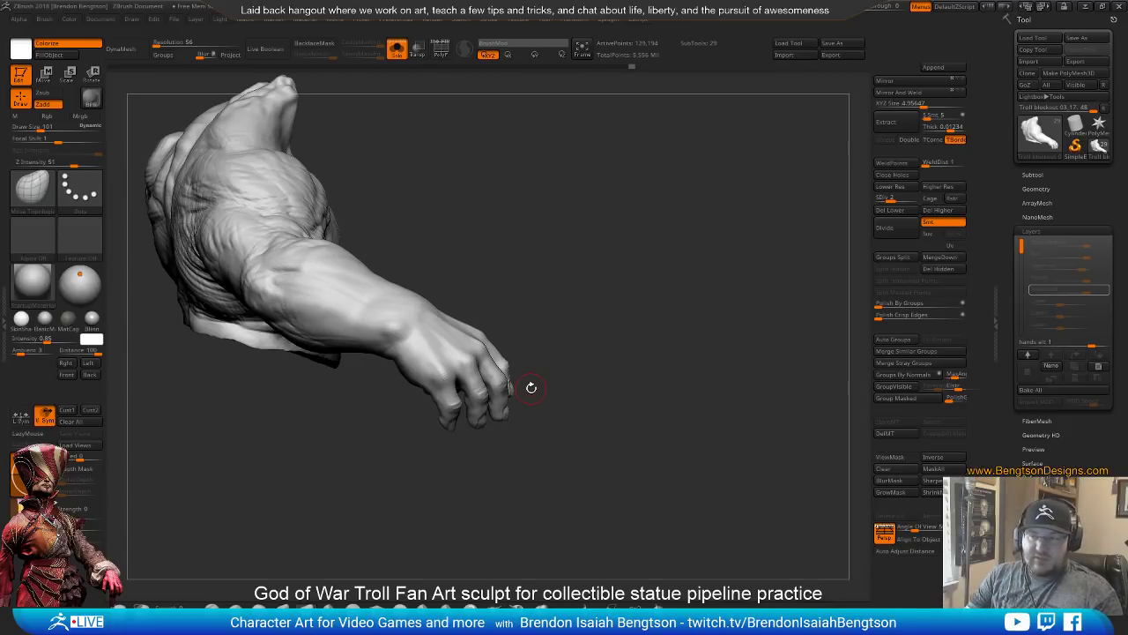
mouse_move(693, 390)
mouse_down()
mouse_move(765, 429)
mouse_move(774, 407)
mouse_move(689, 464)
mouse_move(666, 465)
mouse_move(657, 441)
mouse_move(674, 474)
mouse_up()
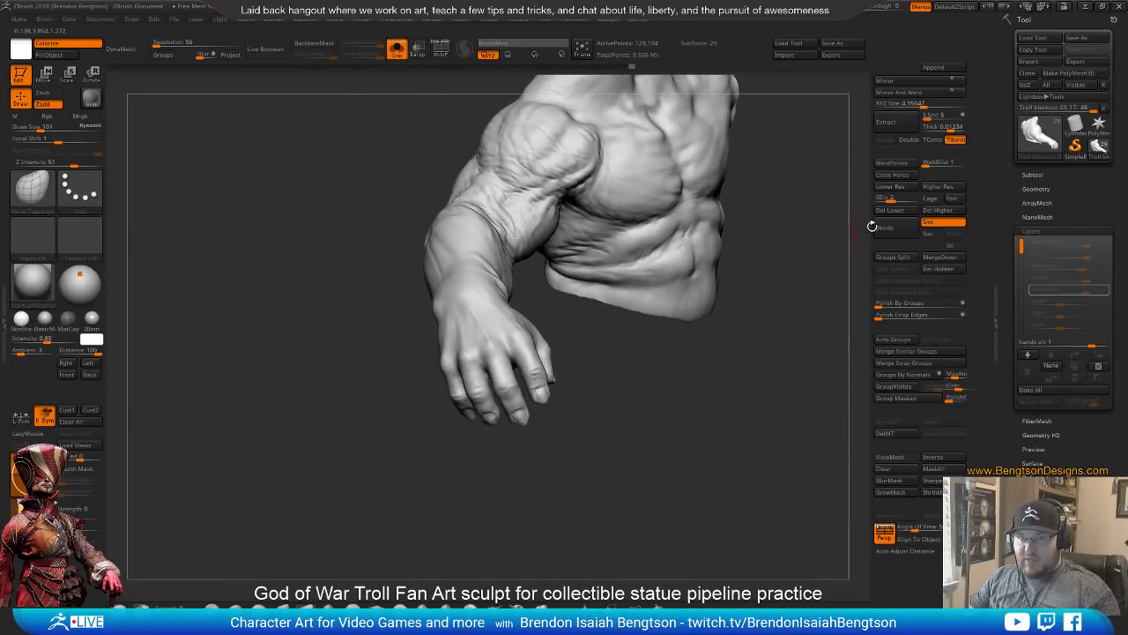
Turn off Solo to check the hand on the full statue at the highest subdivision level, and return the body mesh to level 2
key(d)
key(d)
mouse_move(720, 429)
mouse_down()
mouse_move(752, 406)
mouse_move(749, 432)
mouse_move(711, 380)
mouse_move(702, 462)
mouse_move(743, 459)
mouse_move(670, 511)
mouse_move(546, 451)
mouse_move(560, 492)
mouse_move(598, 525)
mouse_move(608, 507)
mouse_up()
click(893, 201)
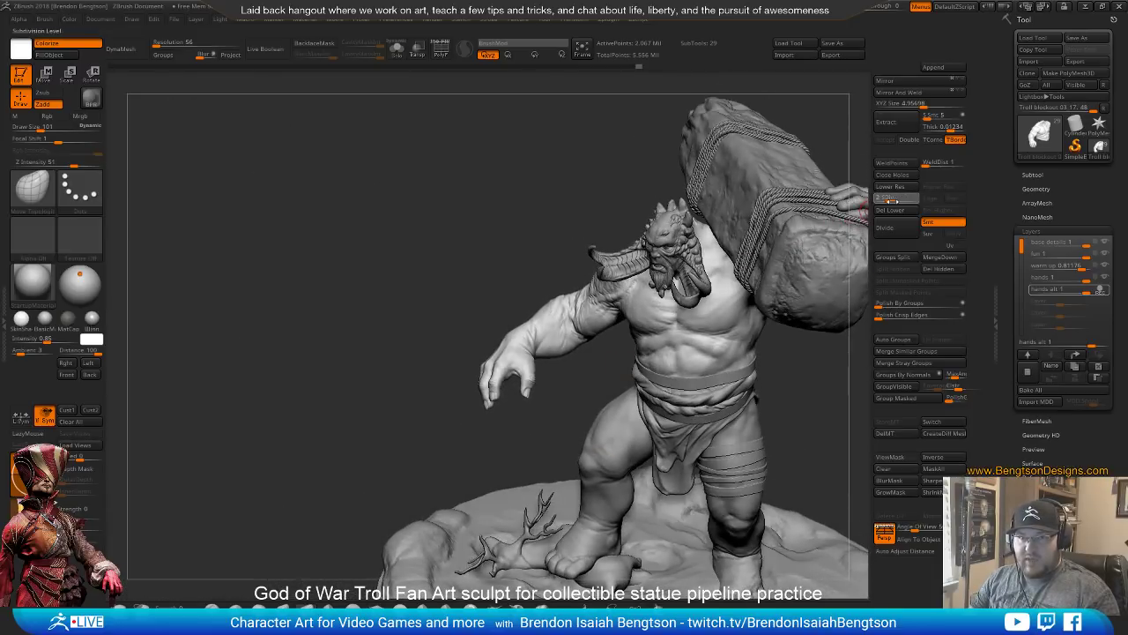
Adjust the overall shape of the lowered hand and wrist with broad Move Topological strokes, raising the draw size to 726
key(space)
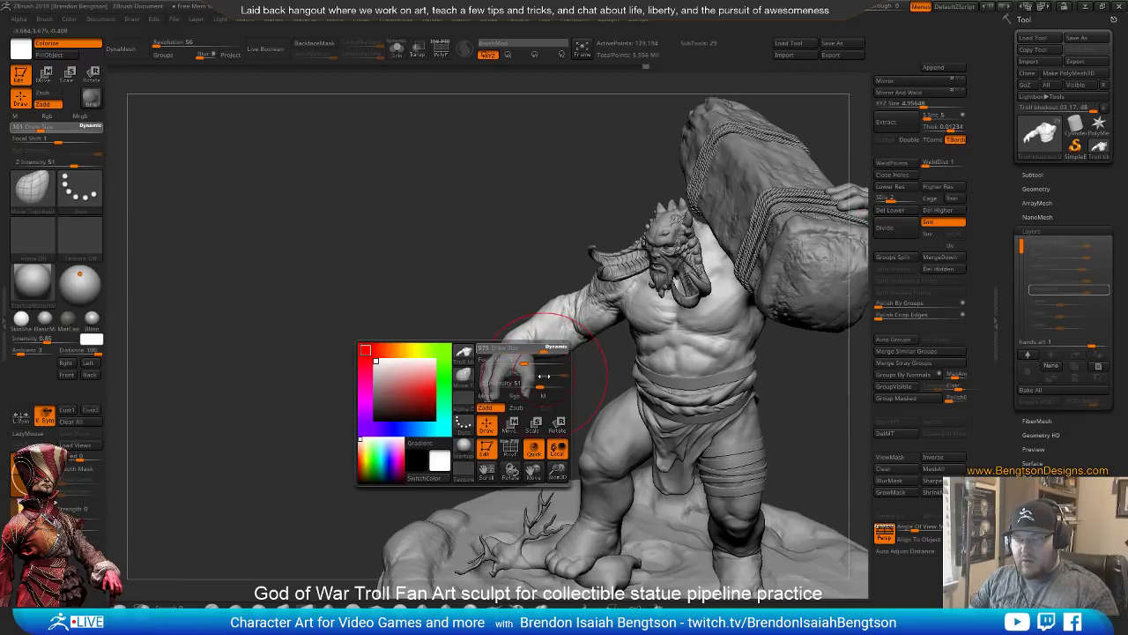
drag(539, 375, 511, 348)
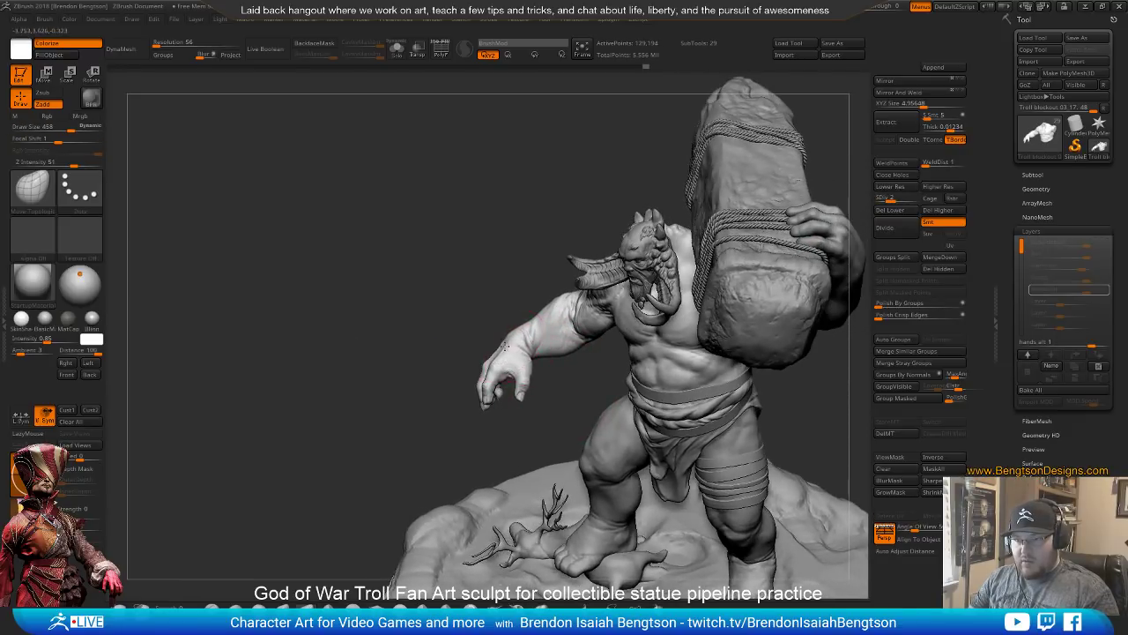
key(space)
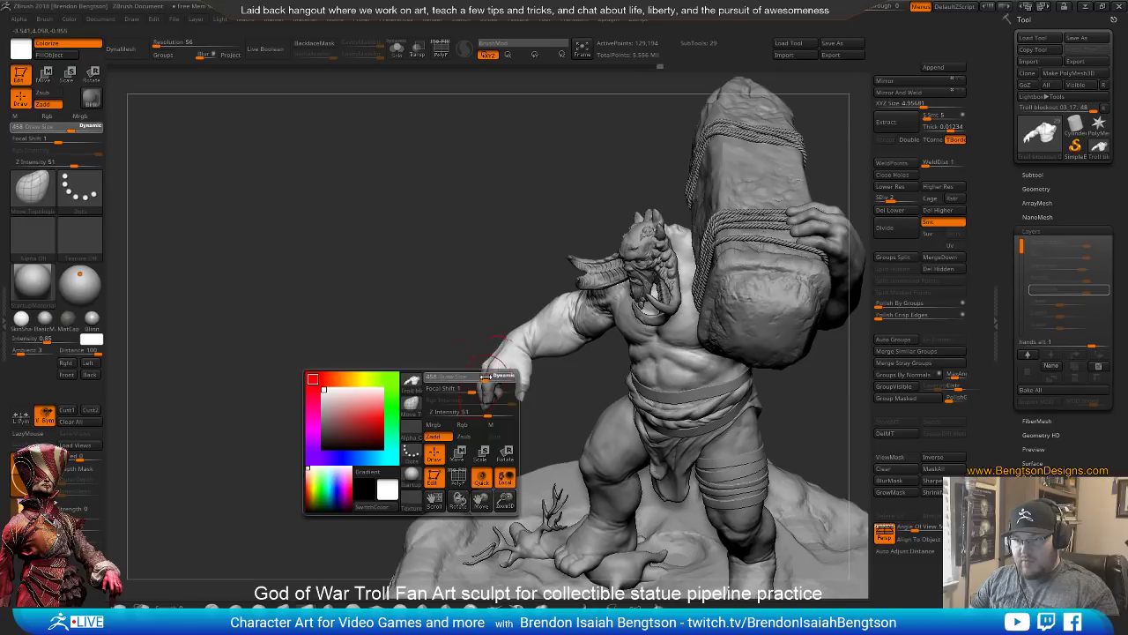
drag(496, 378, 486, 398)
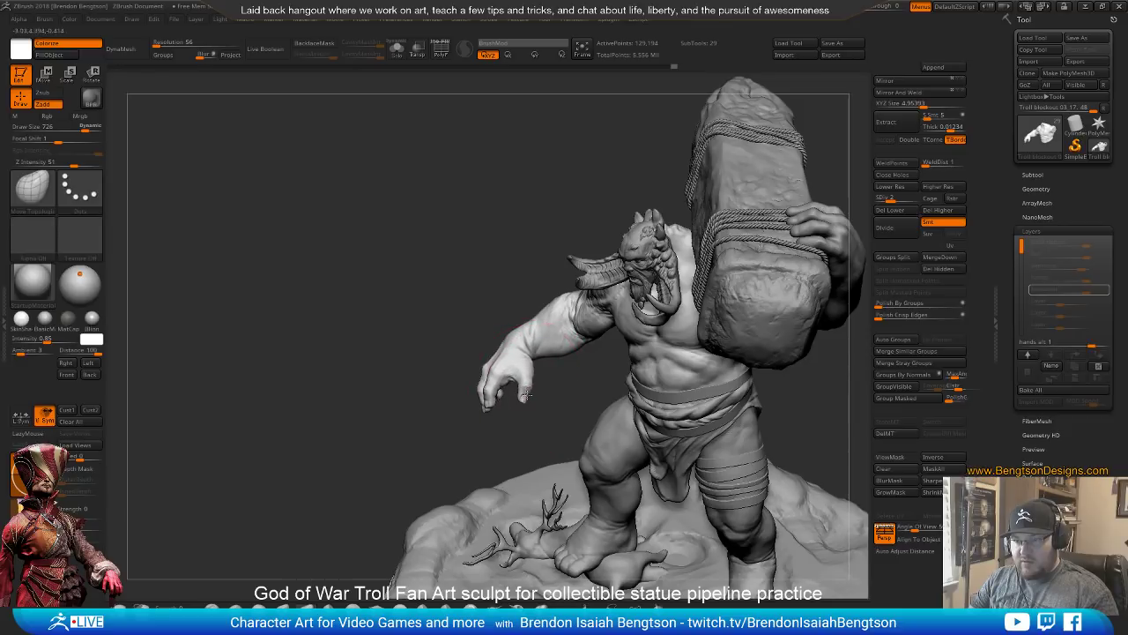
mouse_move(527, 396)
right_down()
mouse_move(625, 370)
mouse_move(553, 371)
mouse_move(490, 328)
right_up()
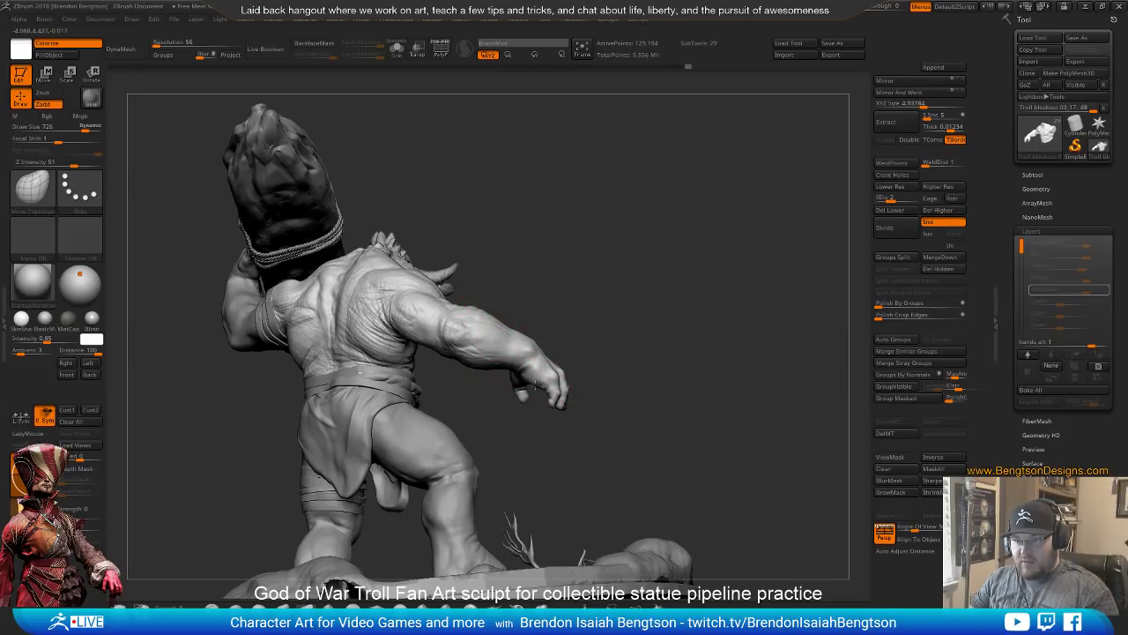
Reduce the Move Topological draw size to 487 for adjusting the wrist from behind
key(space)
click(524, 339)
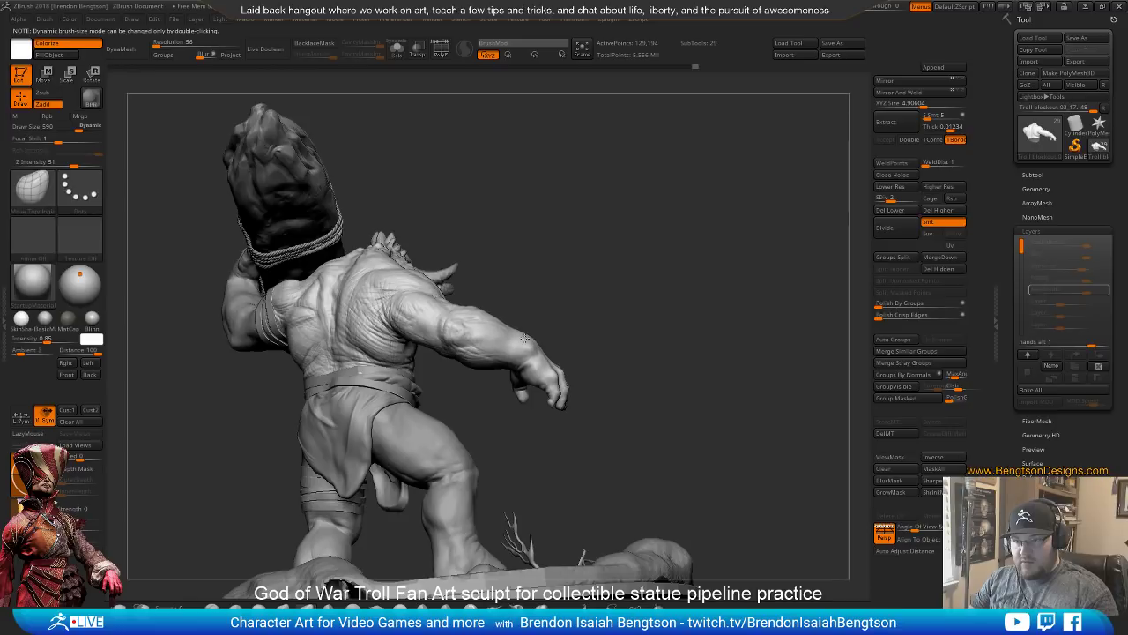
key(space)
click(524, 340)
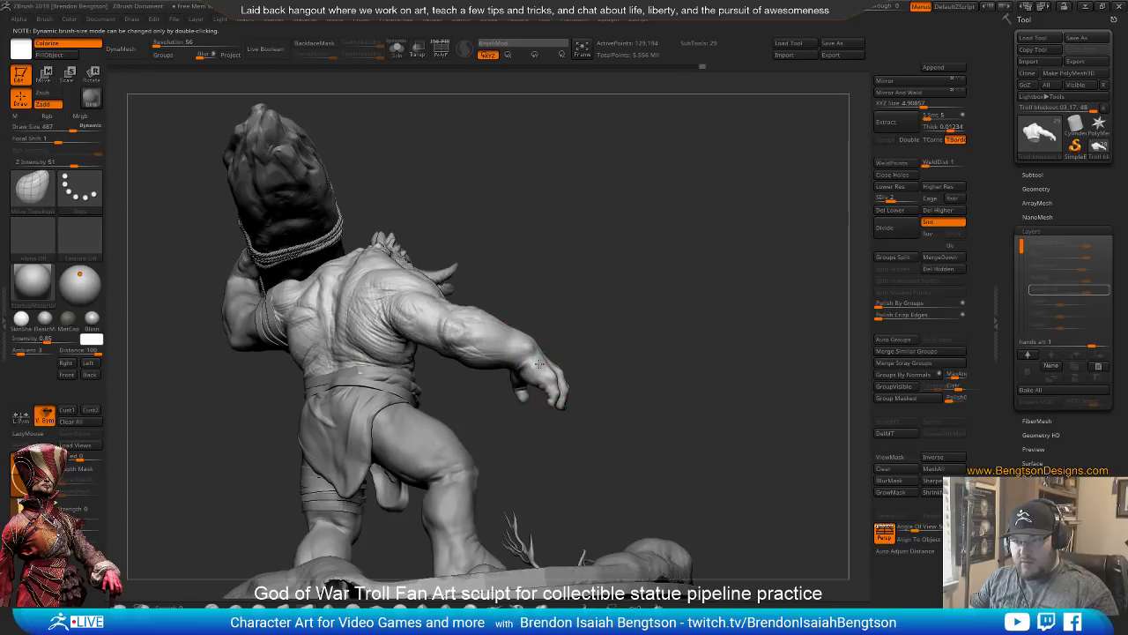
Refine the wrist and the upper contour of the forearm with the Move Topological brush at draw size 302
mouse_move(690, 372)
mouse_down()
mouse_move(601, 373)
mouse_move(617, 488)
mouse_up()
key(space)
drag(518, 382, 503, 384)
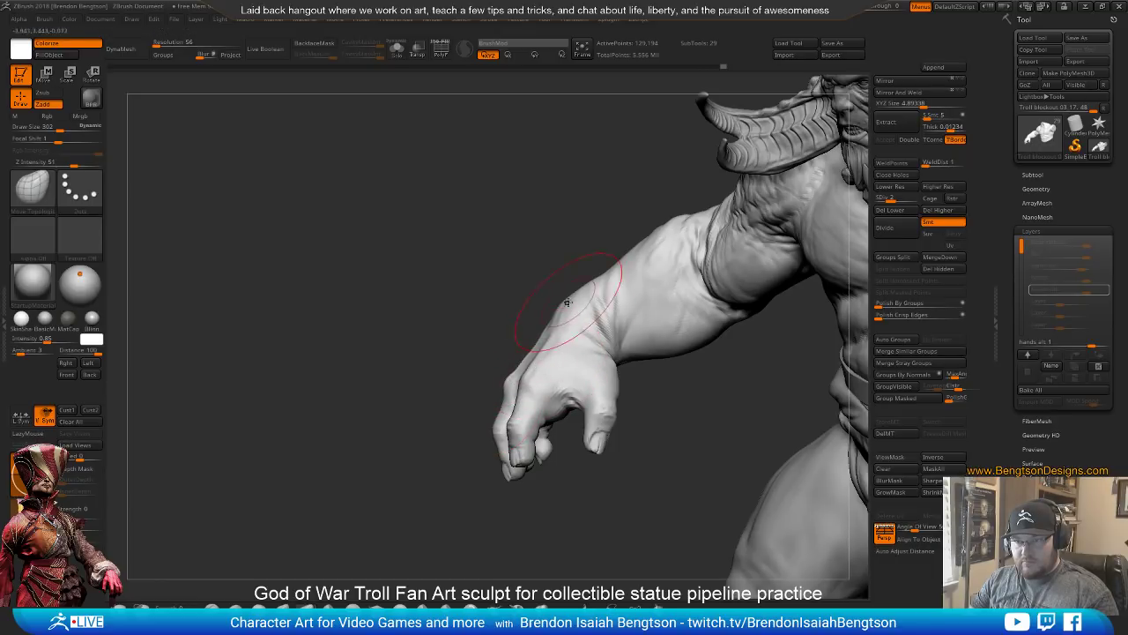
shift+drag(596, 284, 600, 276)
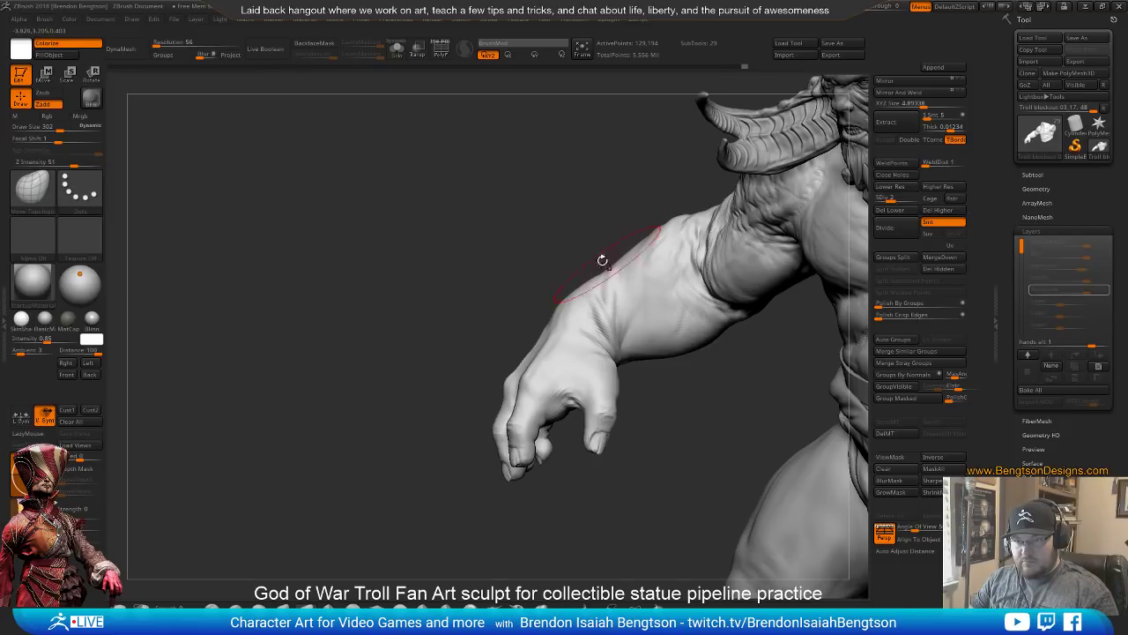
mouse_move(602, 260)
right_down()
mouse_move(583, 259)
mouse_move(640, 291)
right_up()
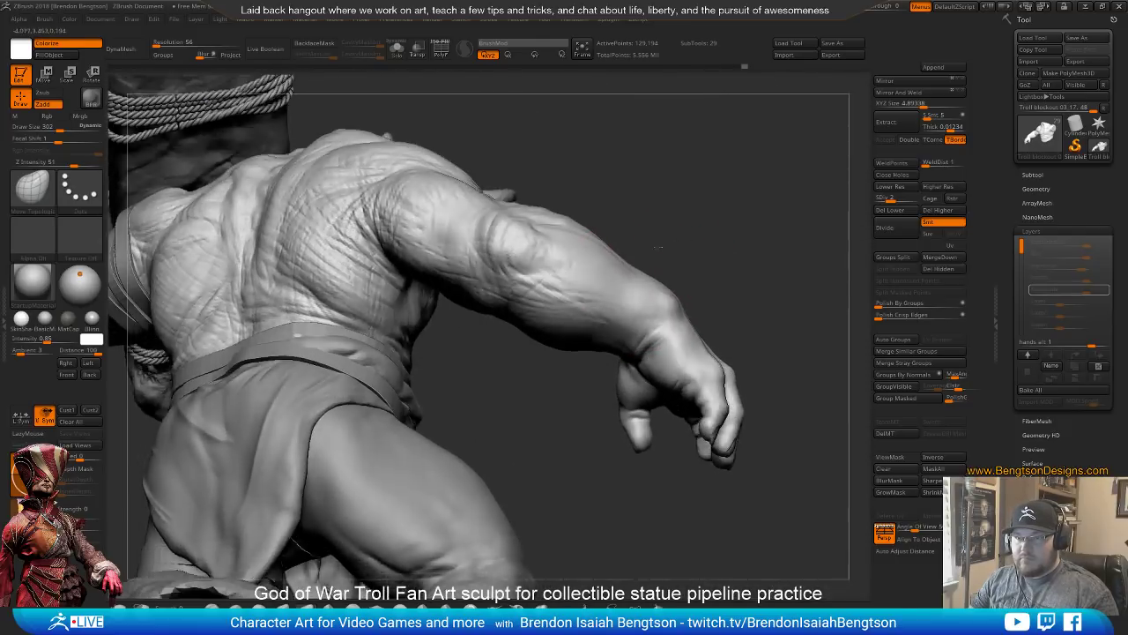
right_drag(658, 248, 621, 269)
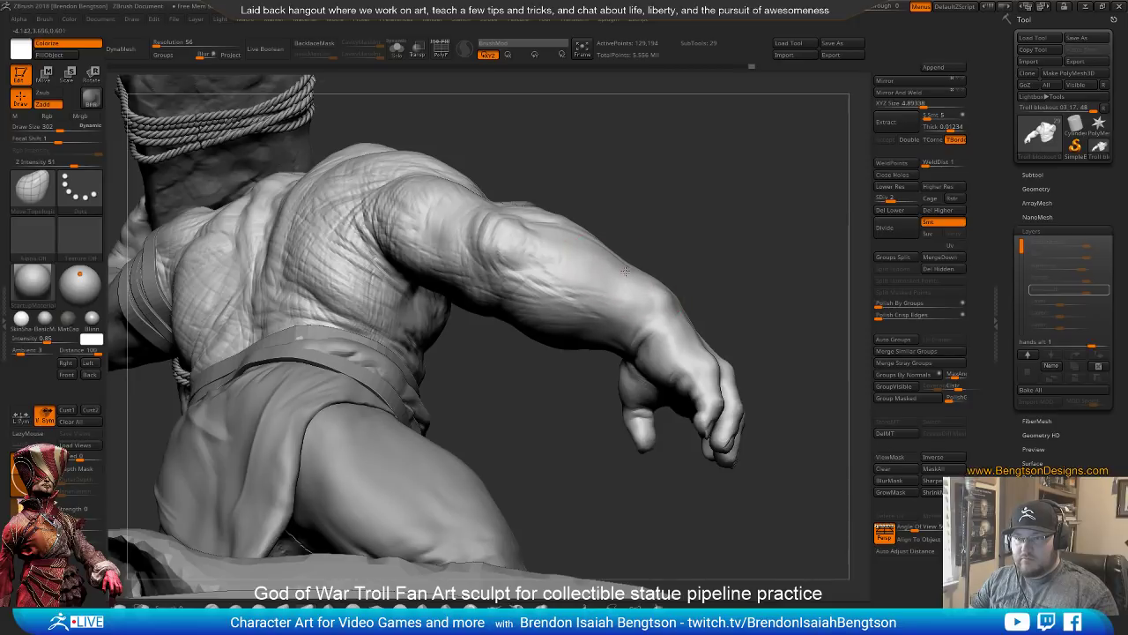
Set the draw size to 191, touch up the forearm's upper contour, and check the arm from several sides of the statue
key(space)
drag(625, 272, 608, 271)
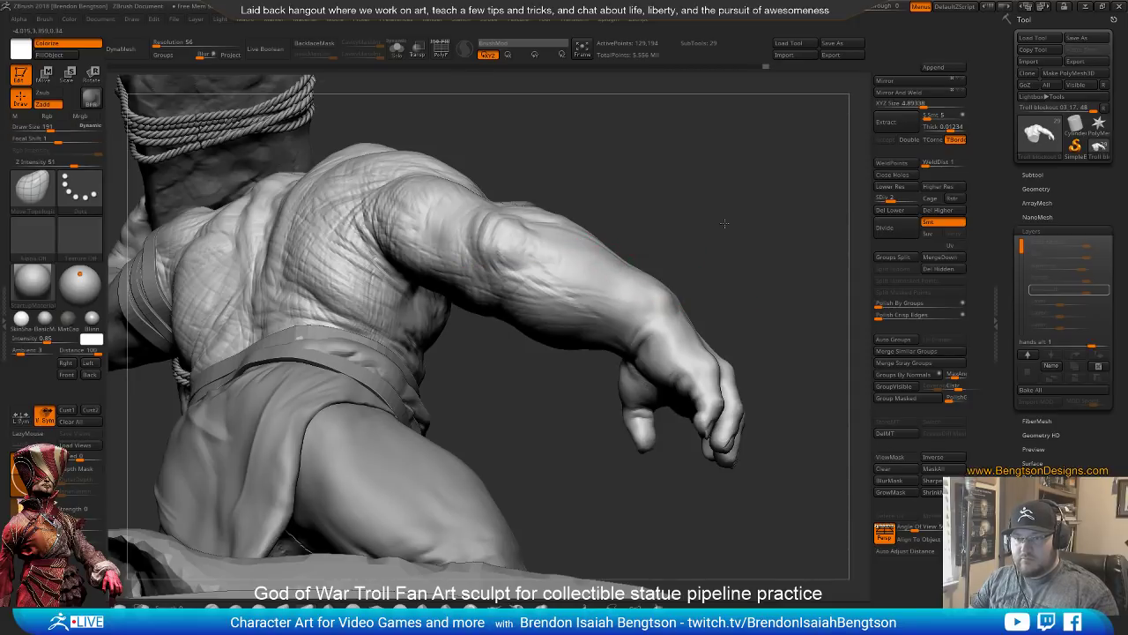
ctrl+right_drag(725, 224, 733, 193)
mouse_move(738, 242)
right_down()
mouse_move(772, 310)
mouse_move(751, 296)
right_up()
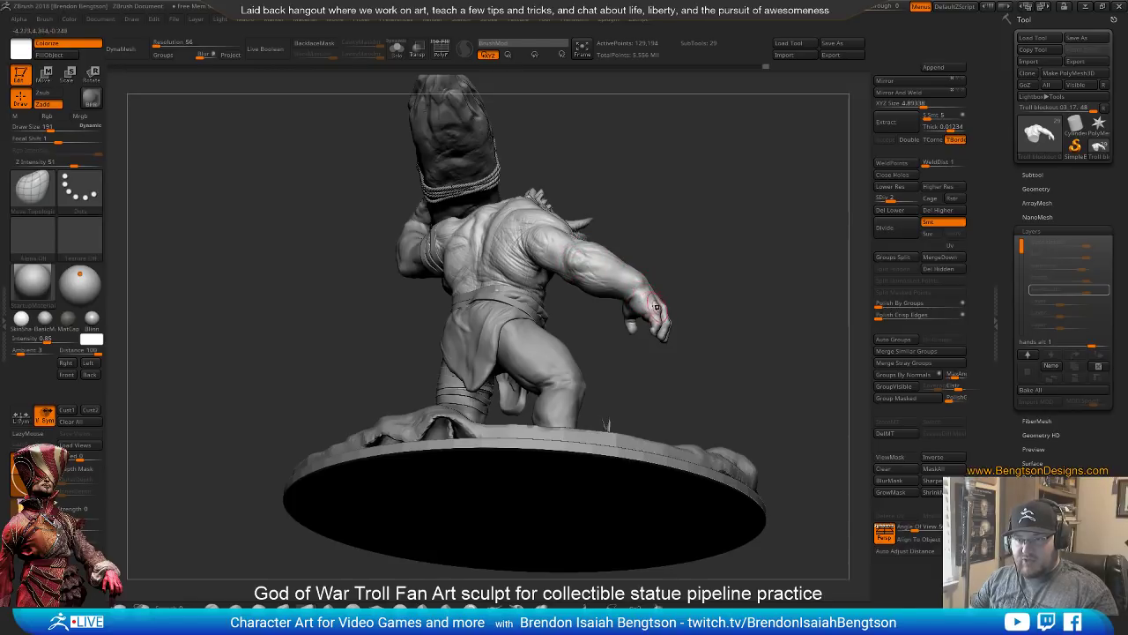
mouse_move(680, 294)
right_down()
mouse_move(707, 336)
mouse_move(577, 377)
mouse_move(498, 231)
mouse_move(491, 300)
mouse_move(430, 348)
right_up()
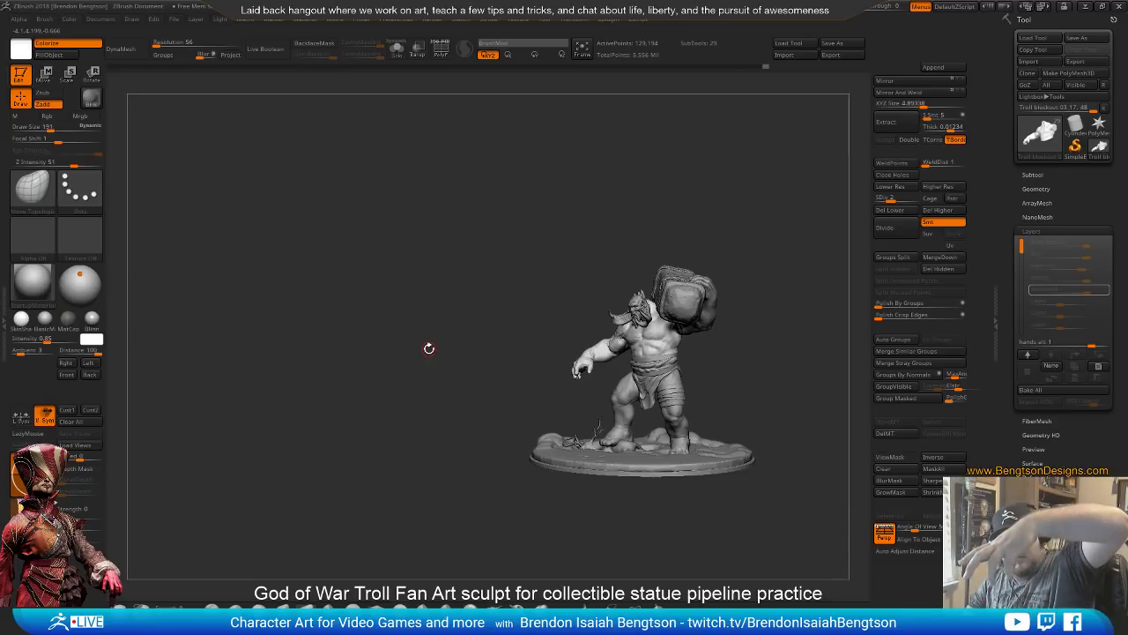
mouse_move(794, 382)
right_down()
mouse_move(771, 352)
mouse_move(782, 449)
mouse_move(798, 409)
mouse_move(771, 343)
mouse_move(860, 305)
mouse_move(740, 319)
mouse_move(751, 317)
right_up()
Set the body mesh to subdivision level 4 and toggle the visibility of the hands alt 1 layer to compare the hand poses
click(913, 197)
click(1106, 291)
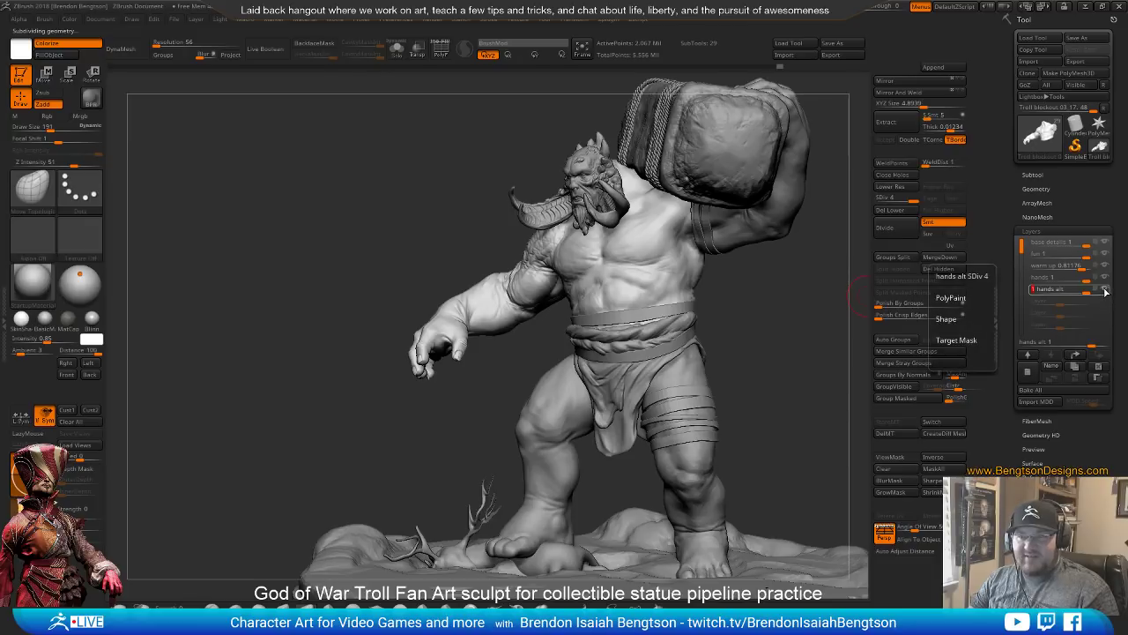
click(1107, 291)
click(1107, 293)
click(1107, 292)
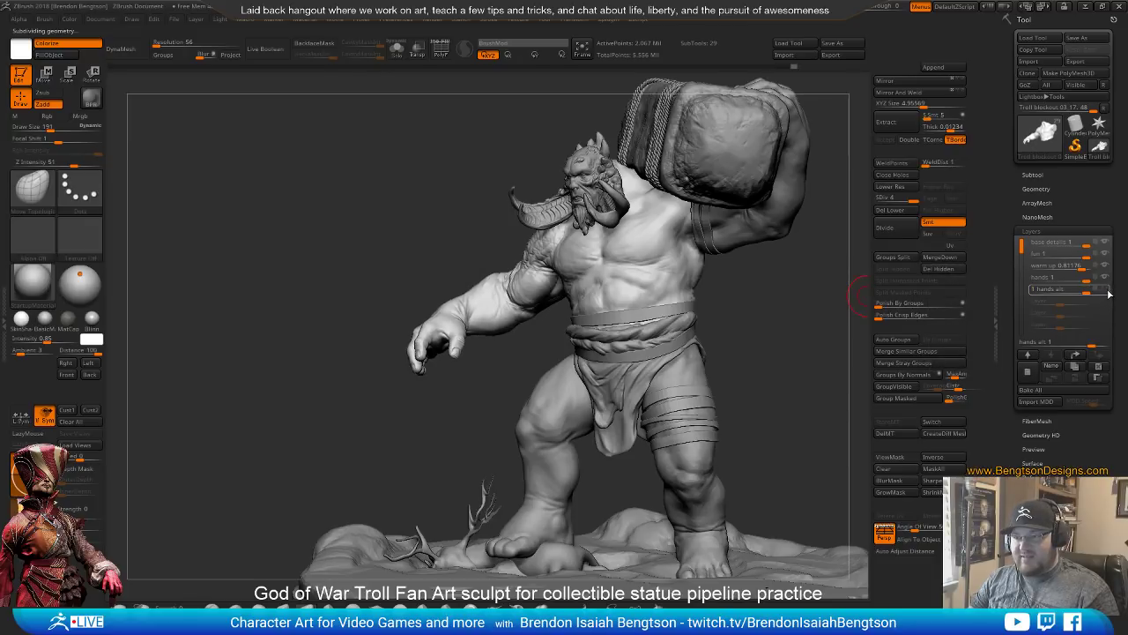
drag(832, 333, 784, 329)
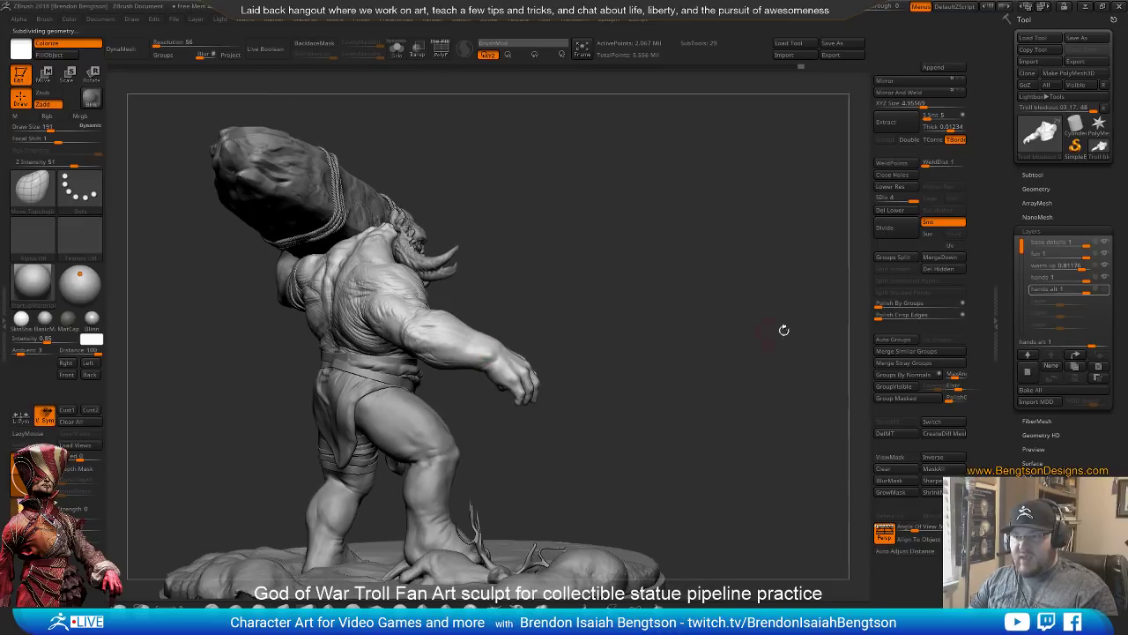
Toggle the hands alt 1 layer's visibility to compare the lowered hand's poses from behind, in front and the opposite side
click(1107, 291)
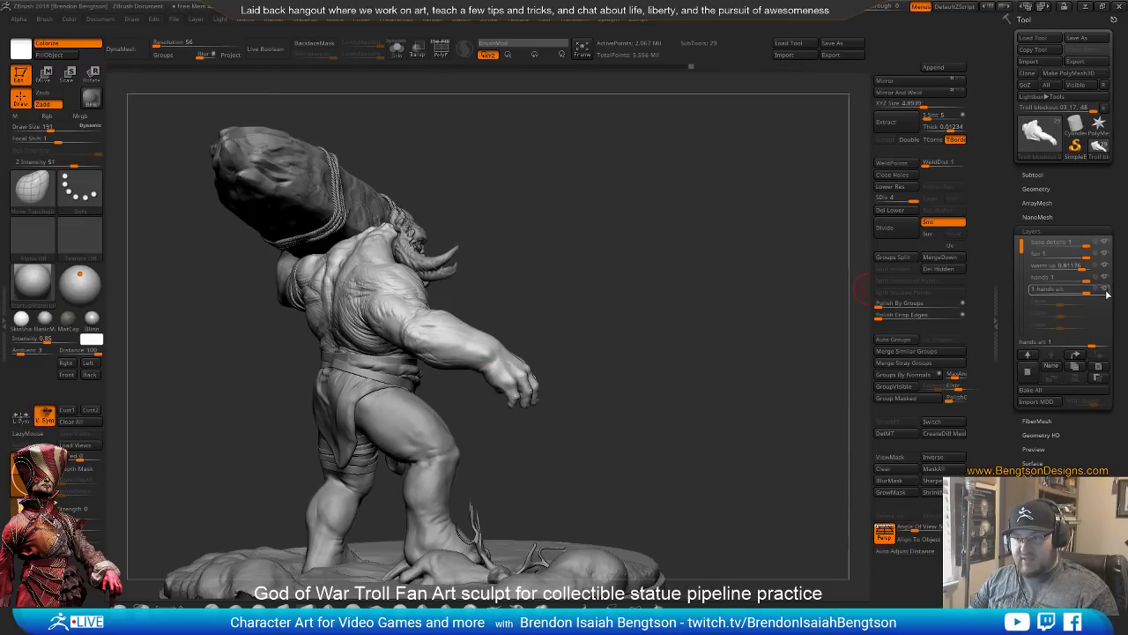
click(1106, 290)
click(1108, 292)
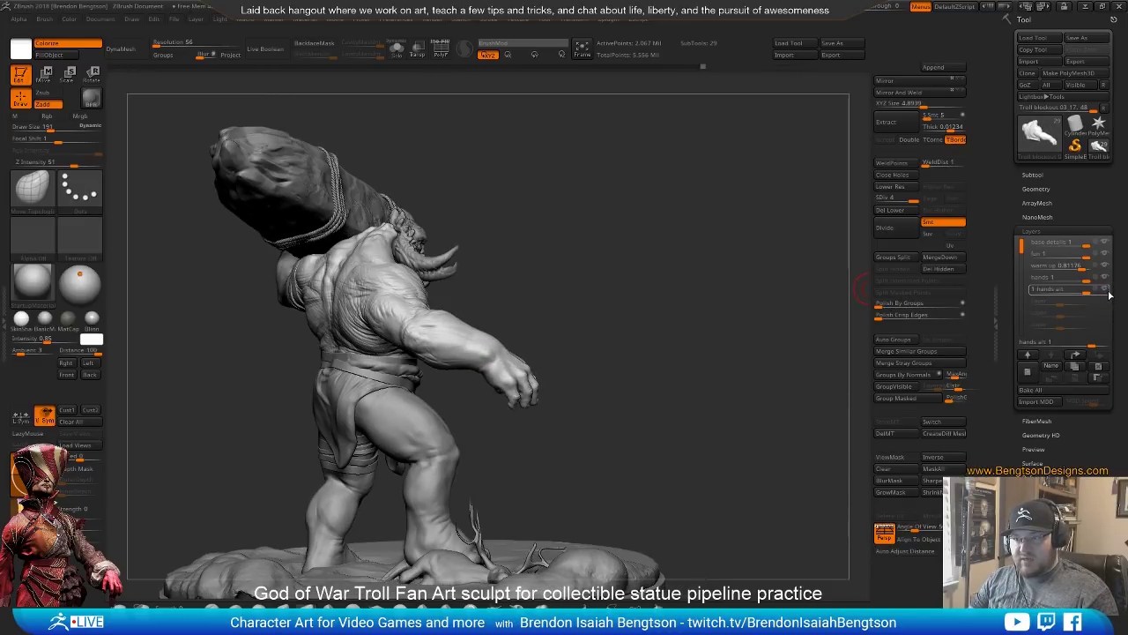
drag(636, 485, 769, 353)
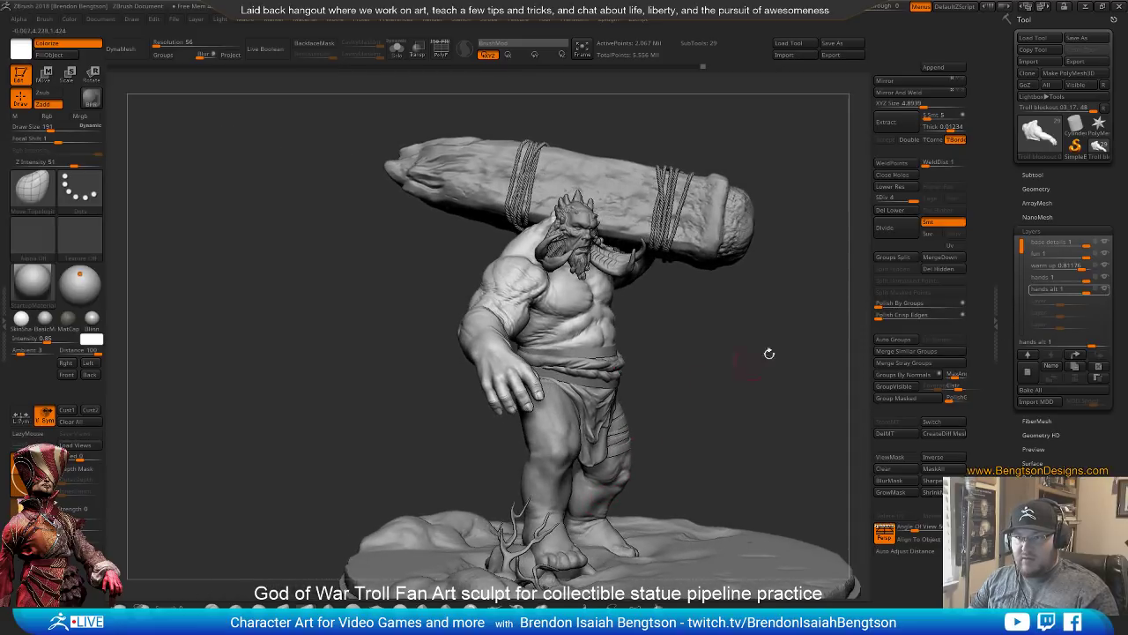
click(1107, 291)
click(1108, 294)
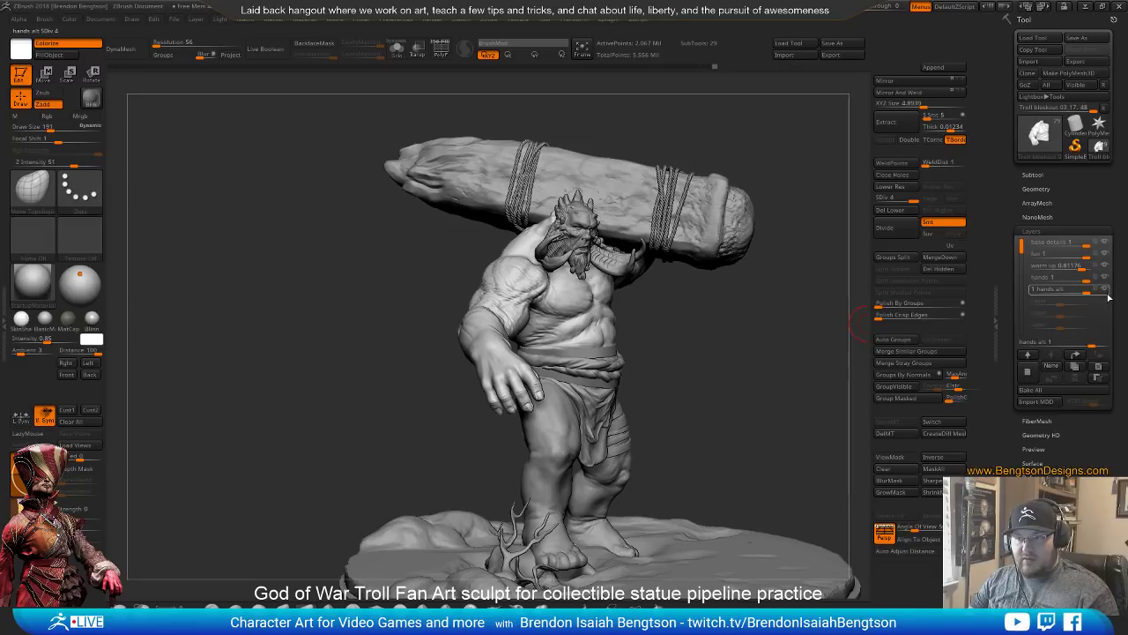
click(1108, 295)
click(1109, 299)
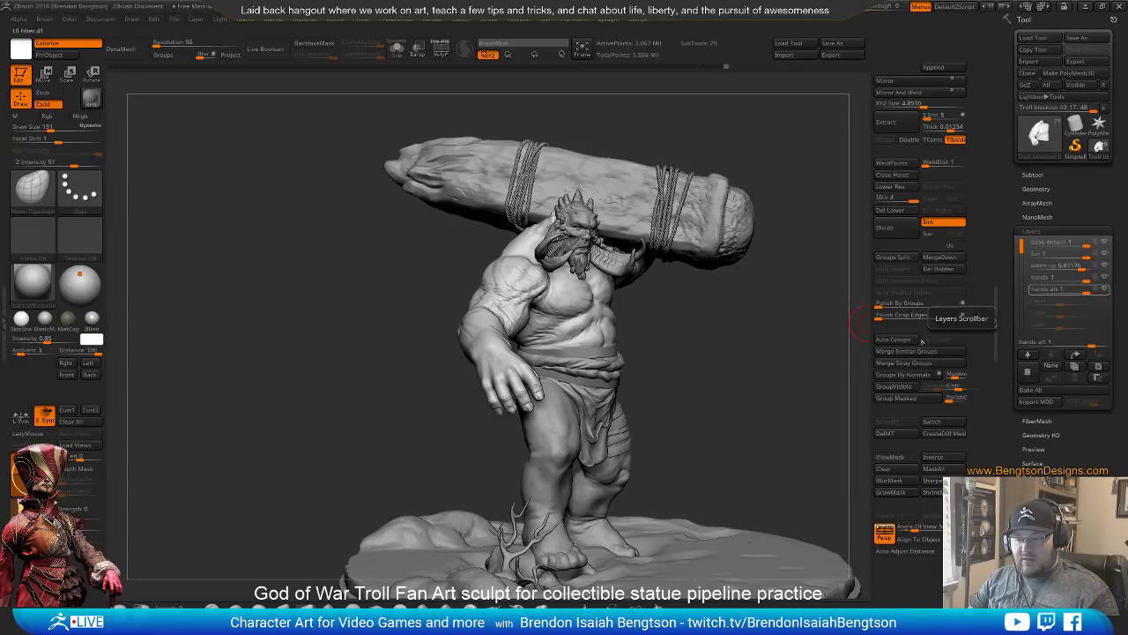
drag(760, 396, 564, 371)
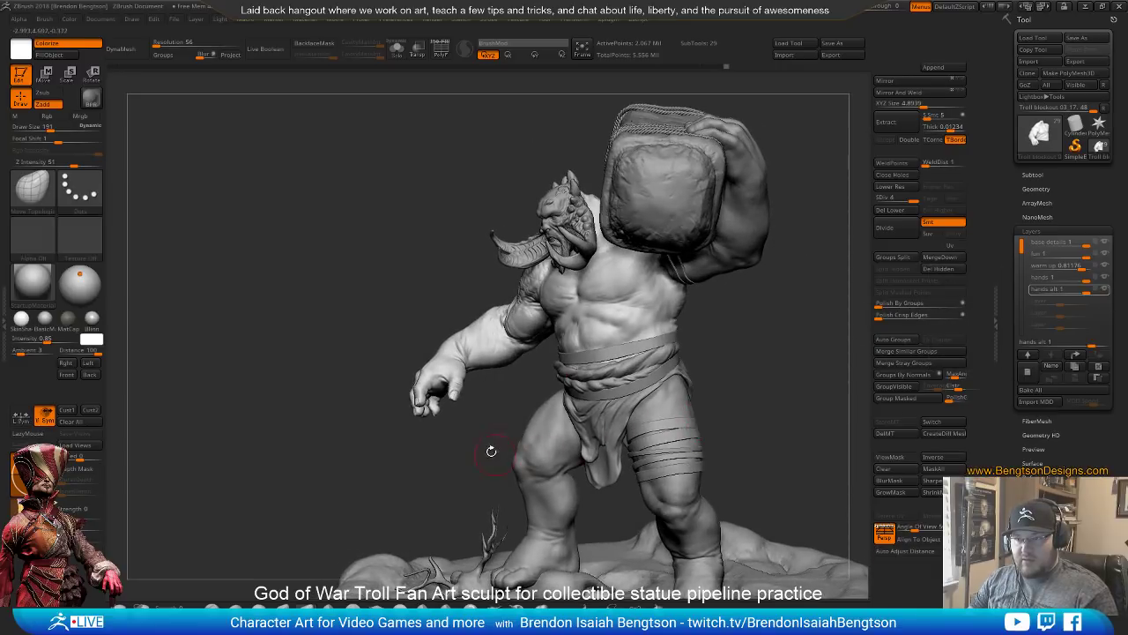
alt+drag(491, 451, 520, 496)
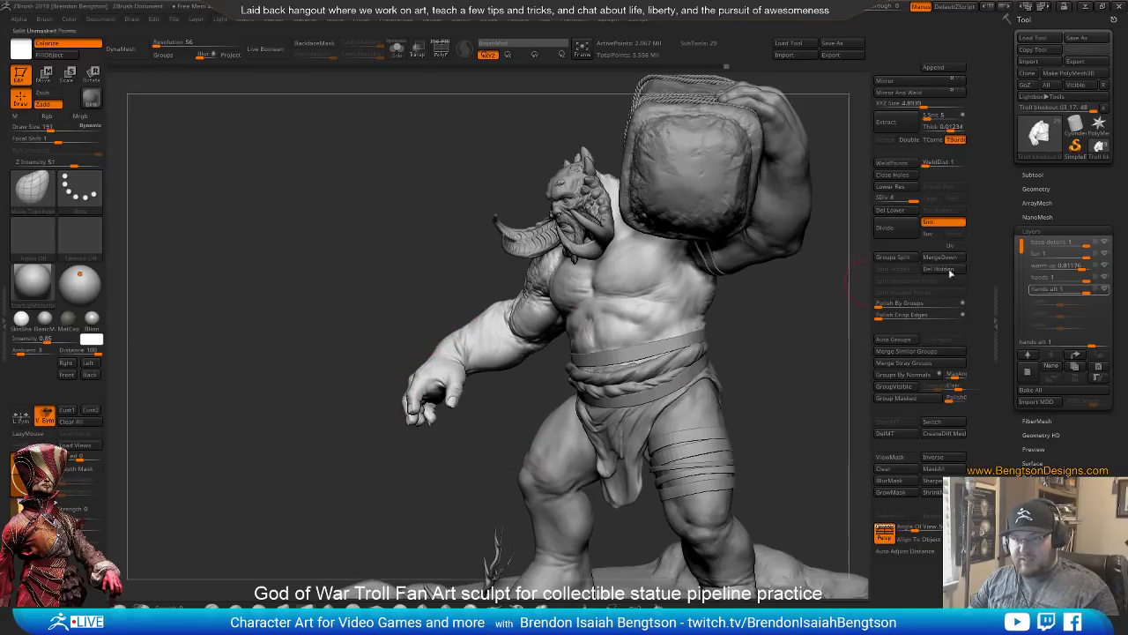
click(1105, 291)
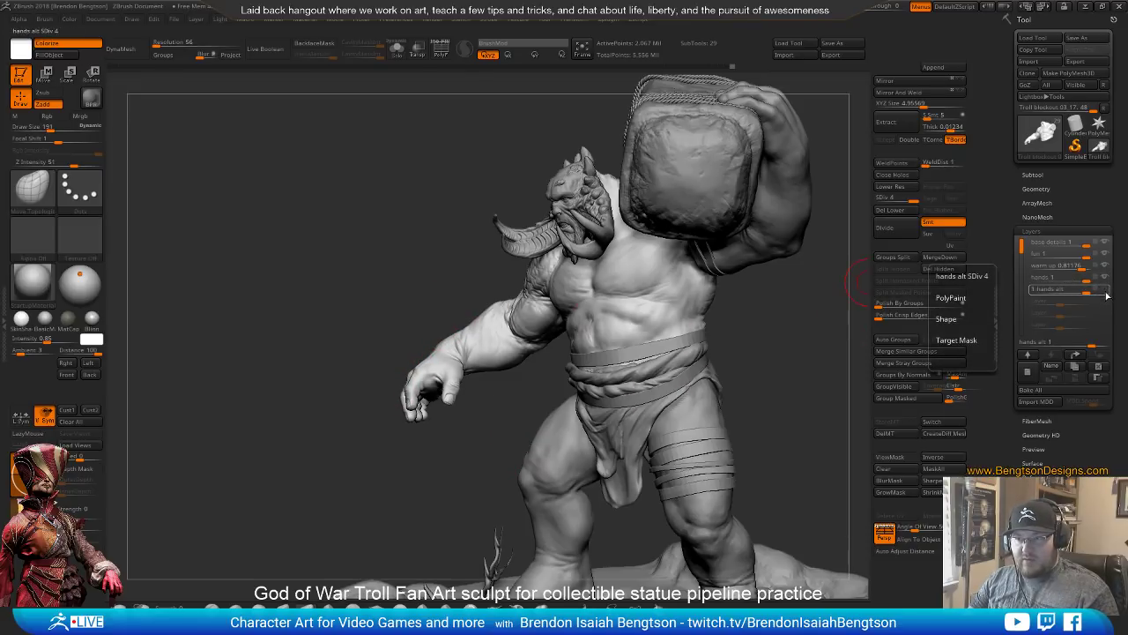
click(1106, 296)
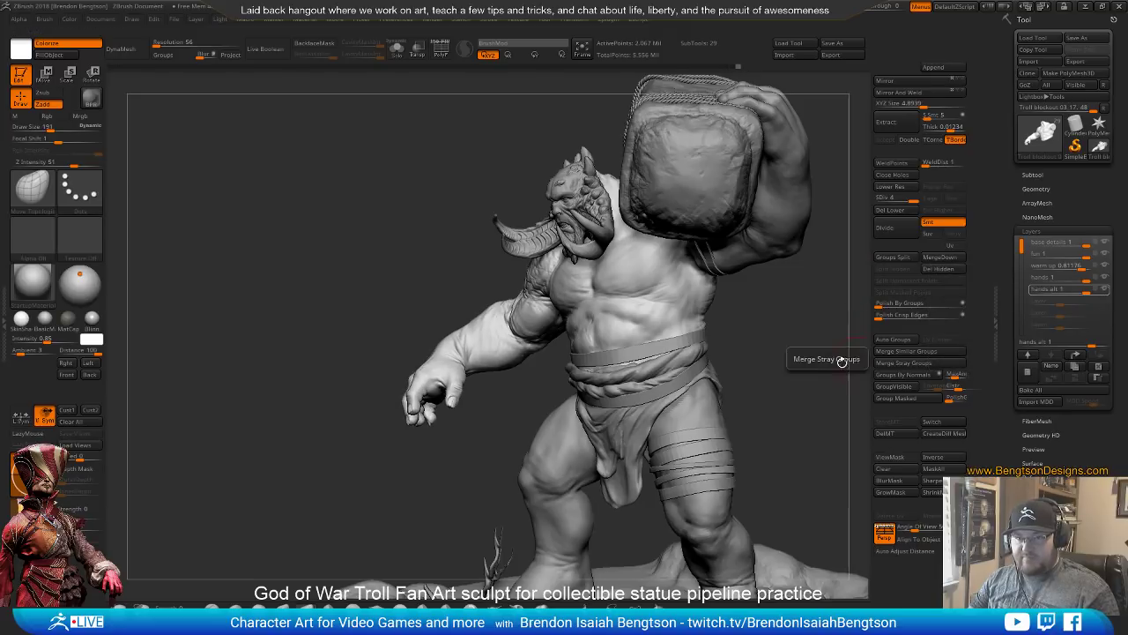
Set the Move Topological draw size to 65 and touch up the little finger of the lowered hand
drag(810, 364, 779, 318)
key(space)
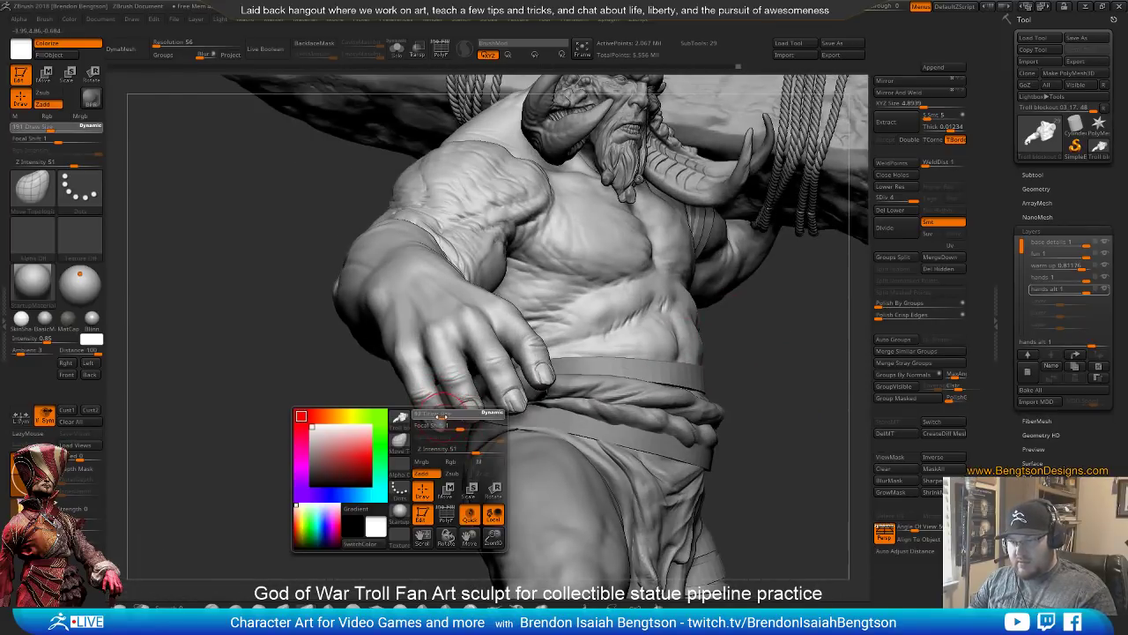
drag(439, 417, 437, 417)
mouse_move(410, 501)
alt+mouse_down()
mouse_move(418, 525)
mouse_move(397, 359)
alt+mouse_up()
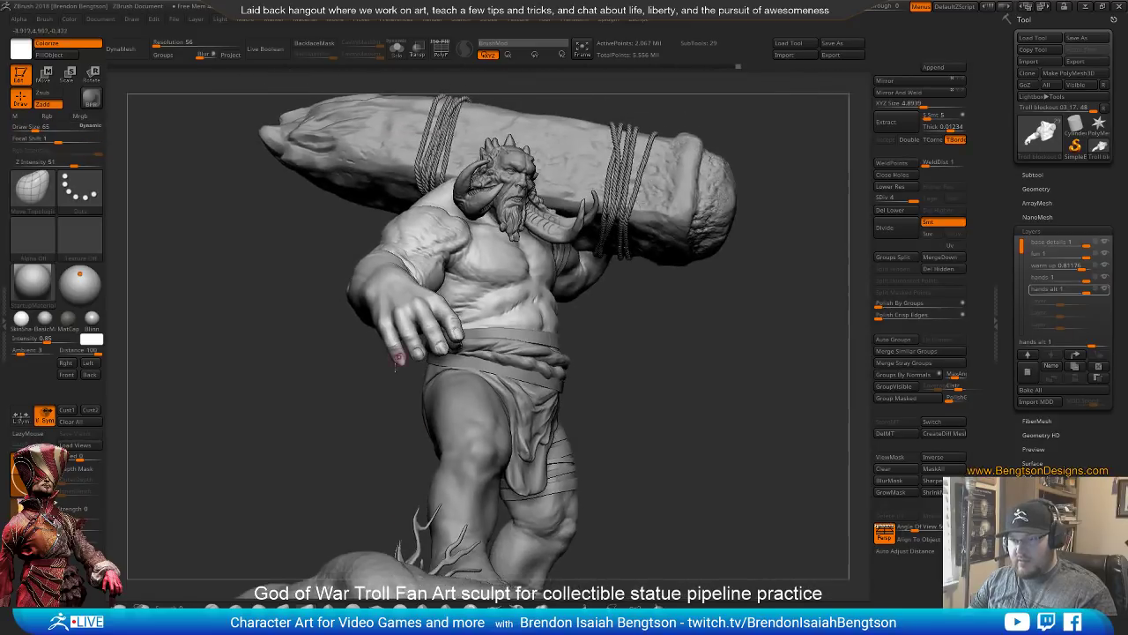
drag(392, 438, 477, 429)
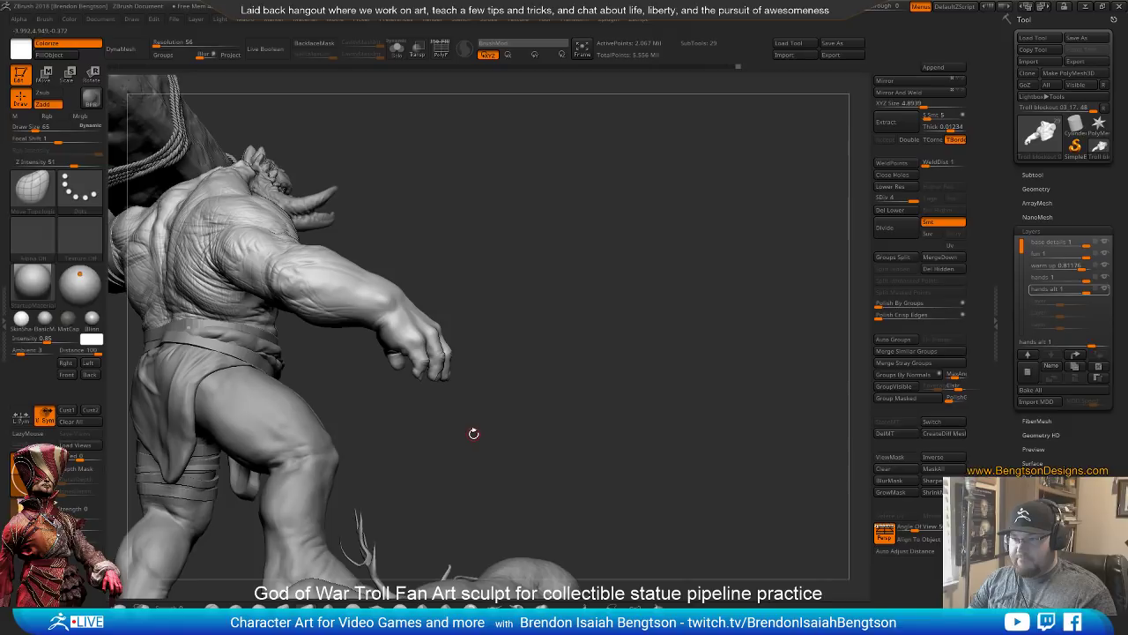
alt+drag(473, 433, 488, 501)
drag(613, 318, 625, 222)
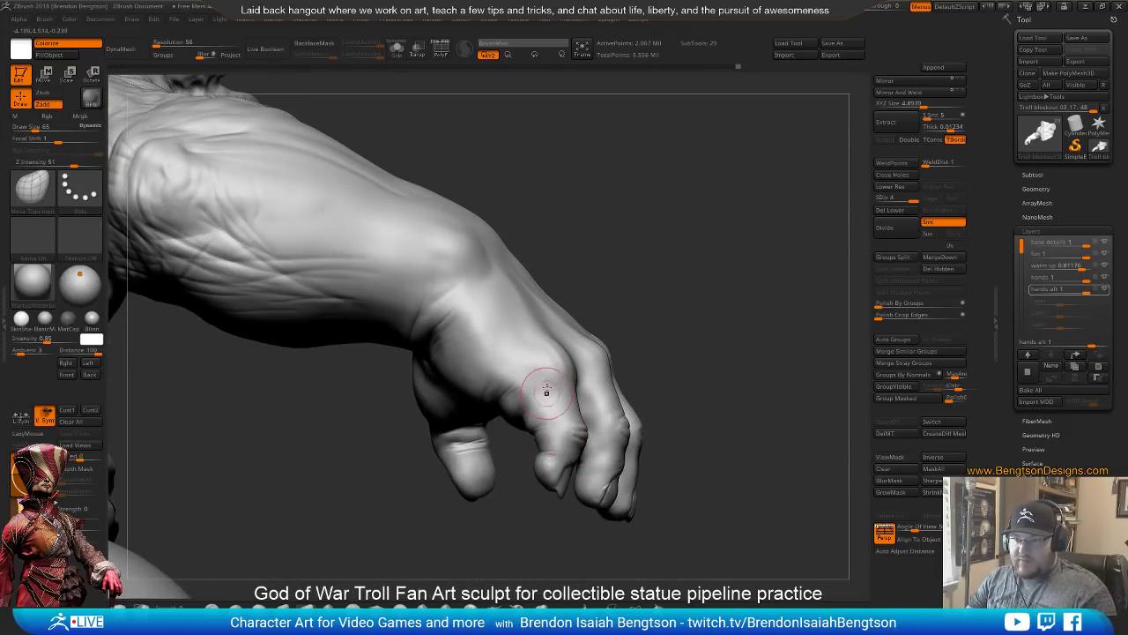
drag(696, 284, 467, 381)
right_drag(438, 390, 581, 423)
click(590, 388)
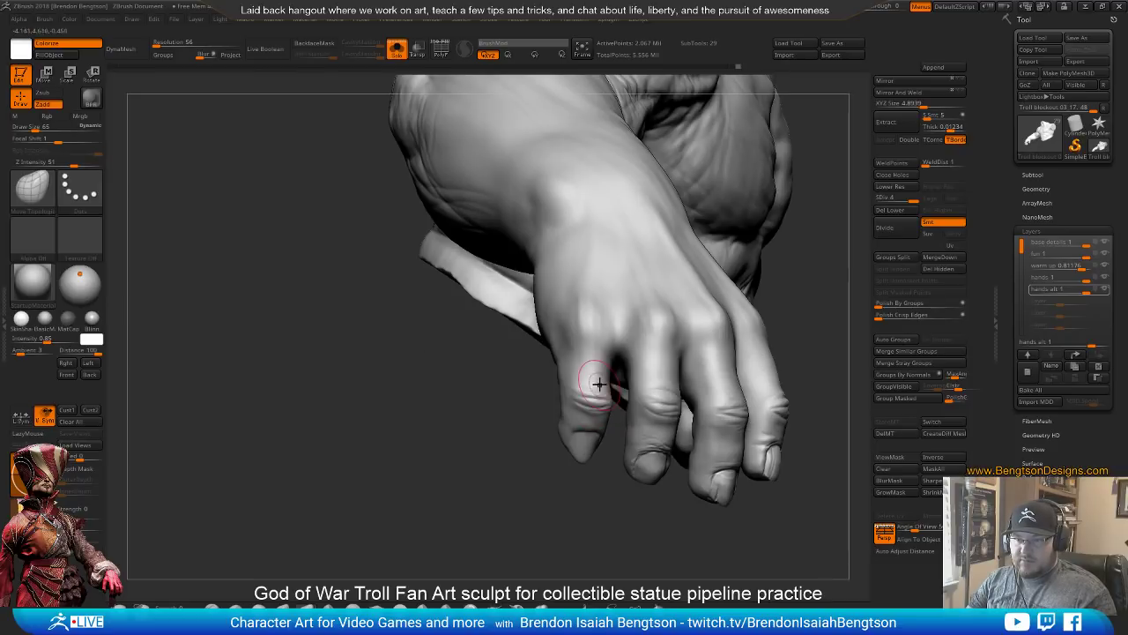
Enable recording on the hands alt 1 layer and refine the little finger with Move Topological at draw sizes 120 and 93
mouse_move(670, 371)
right_down()
mouse_move(635, 322)
mouse_move(574, 453)
right_up()
right_click(634, 322)
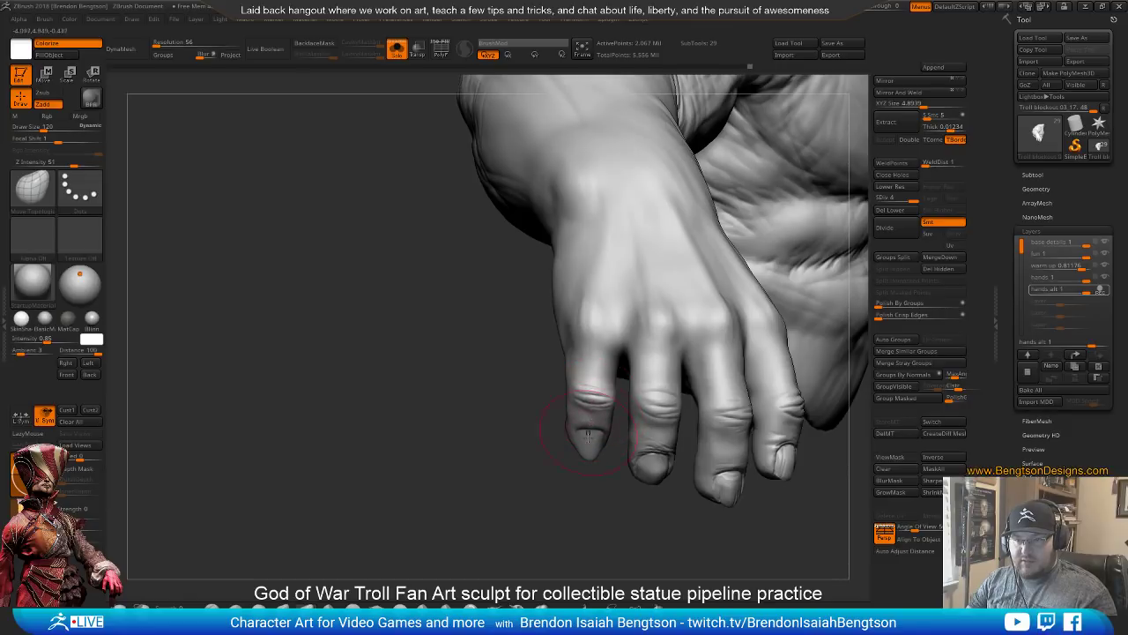
mouse_move(588, 434)
right_down()
mouse_move(577, 415)
mouse_move(584, 383)
right_up()
right_click(584, 379)
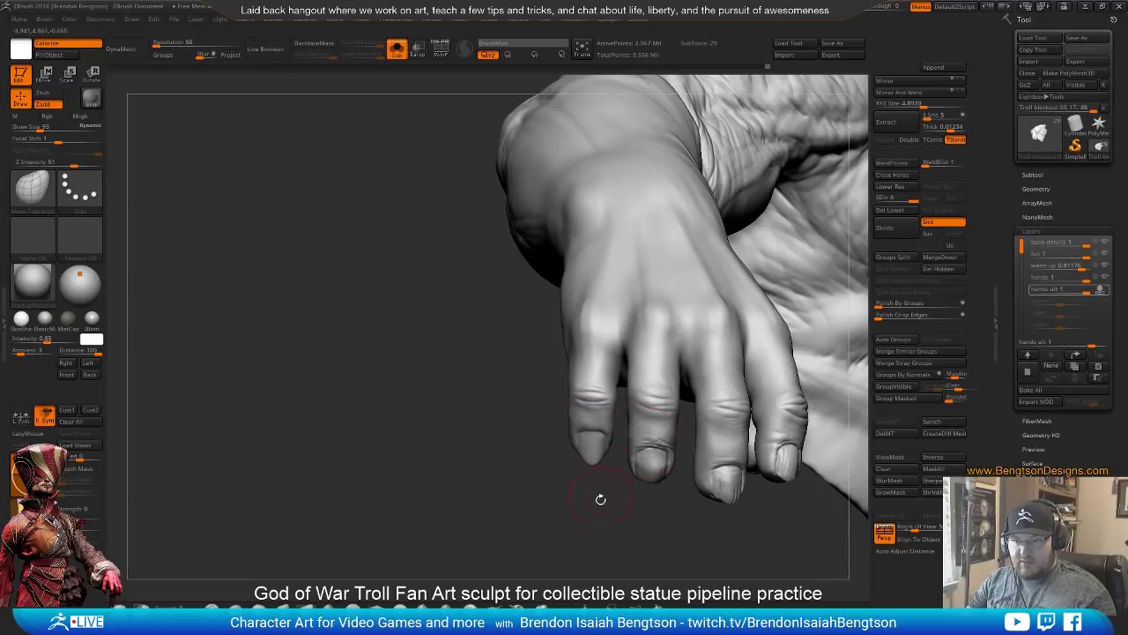
Mask the outer part of the middle finger with a lasso and blur the mask's edge
mouse_move(600, 499)
right_down()
mouse_move(587, 501)
mouse_move(594, 521)
mouse_move(596, 360)
mouse_move(640, 291)
mouse_move(638, 242)
mouse_move(534, 300)
right_up()
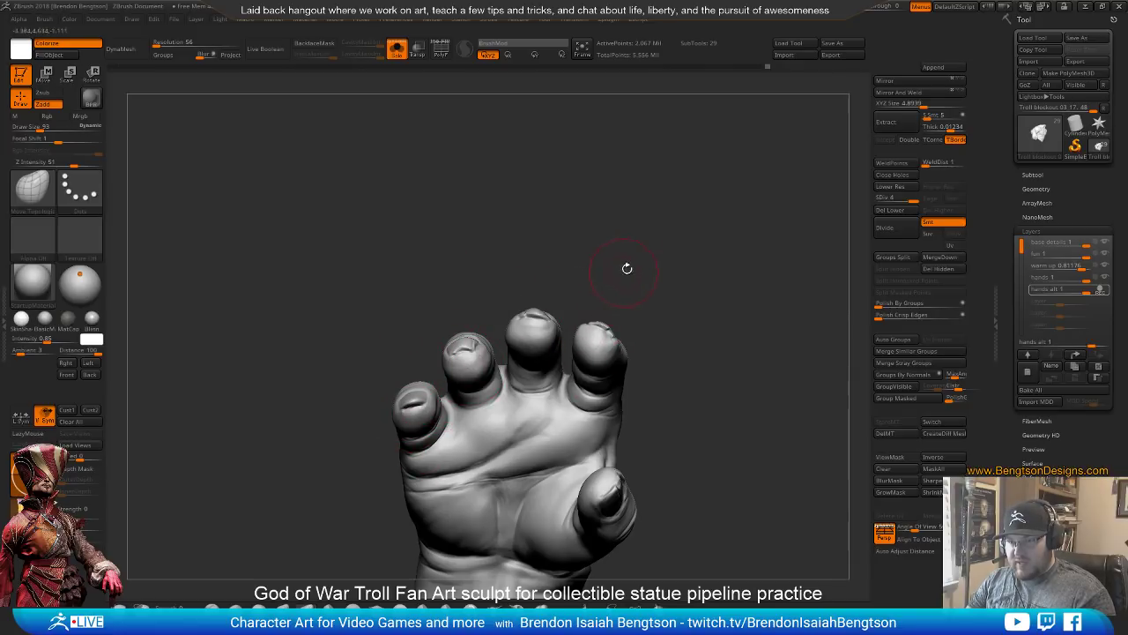
drag(627, 268, 608, 251)
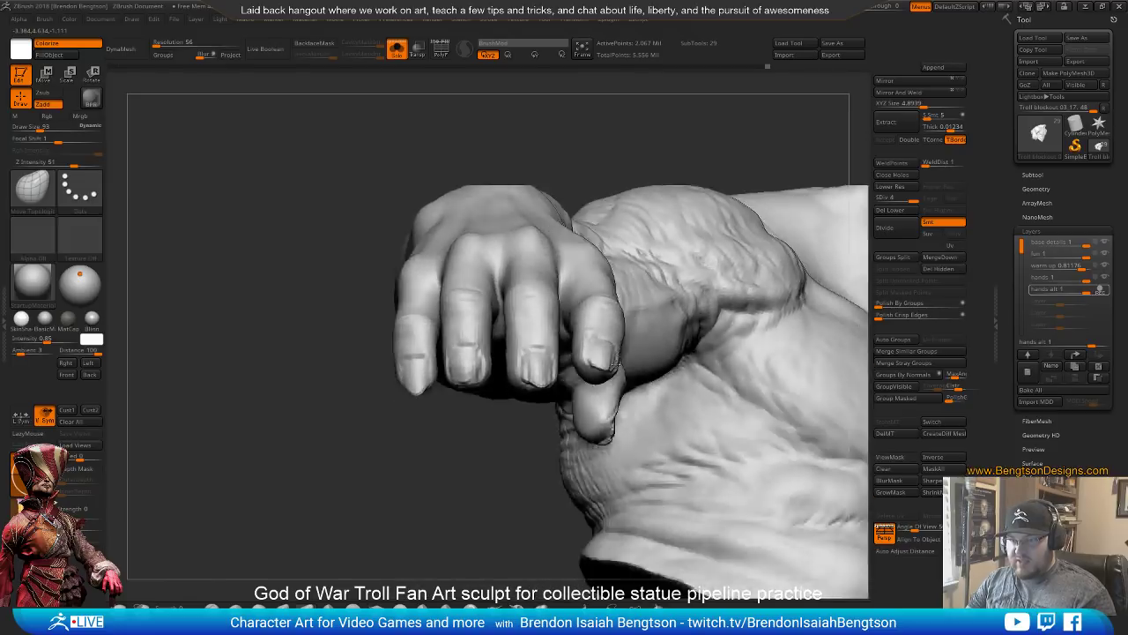
drag(615, 362, 563, 439)
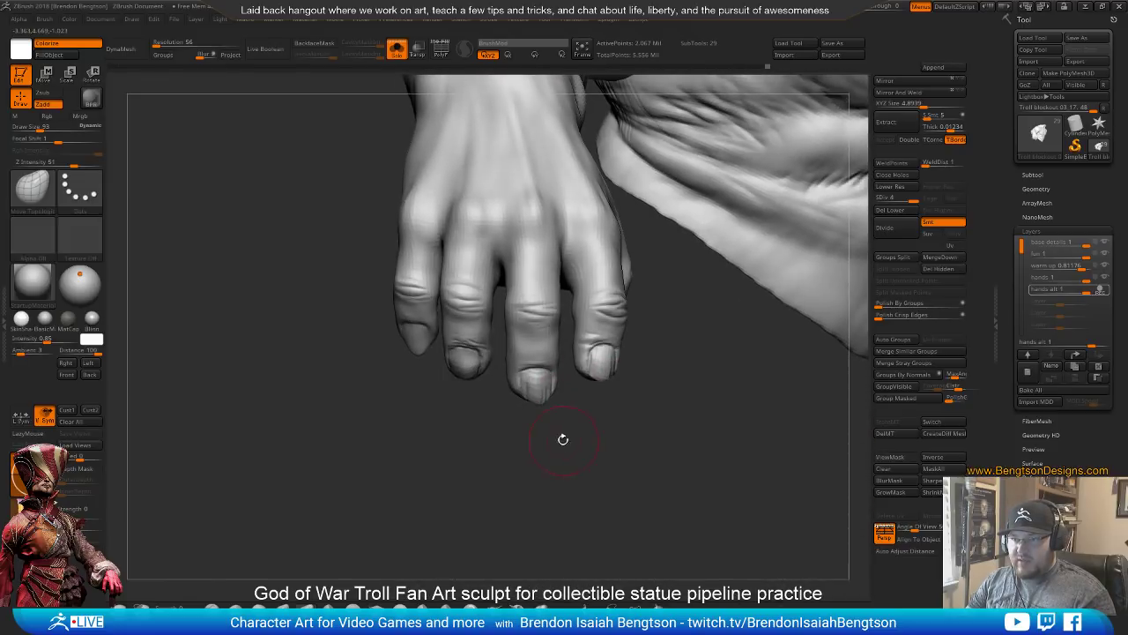
key(ctrl)
mouse_move(562, 319)
ctrl+mouse_down()
mouse_move(551, 425)
mouse_move(500, 398)
mouse_move(506, 482)
ctrl+mouse_up()
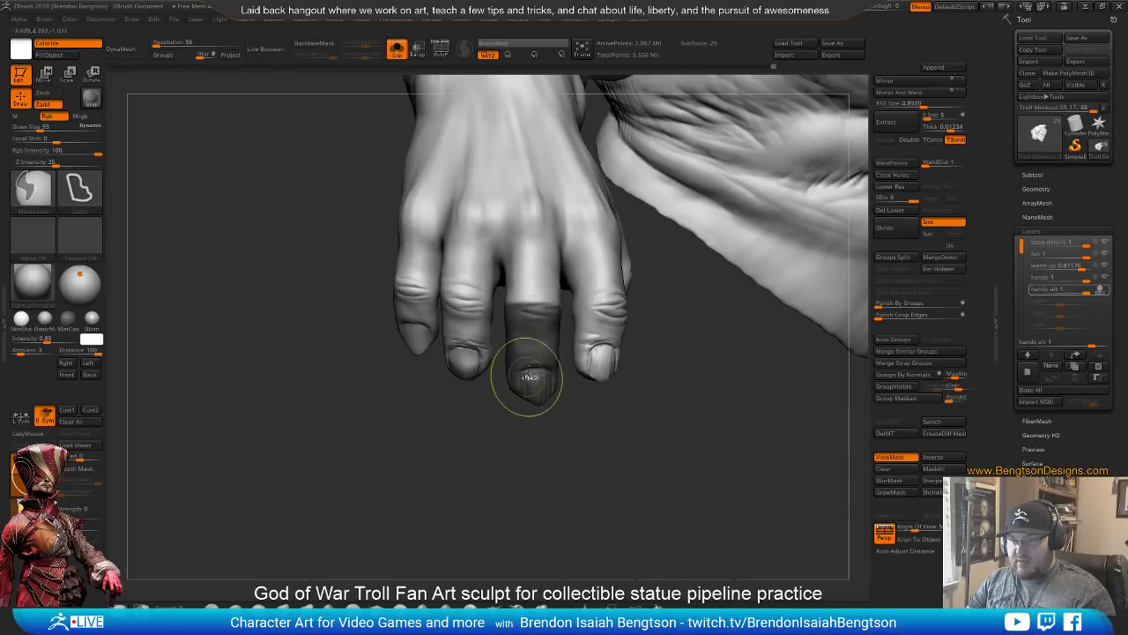
ctrl+click(534, 362)
ctrl+click(551, 359)
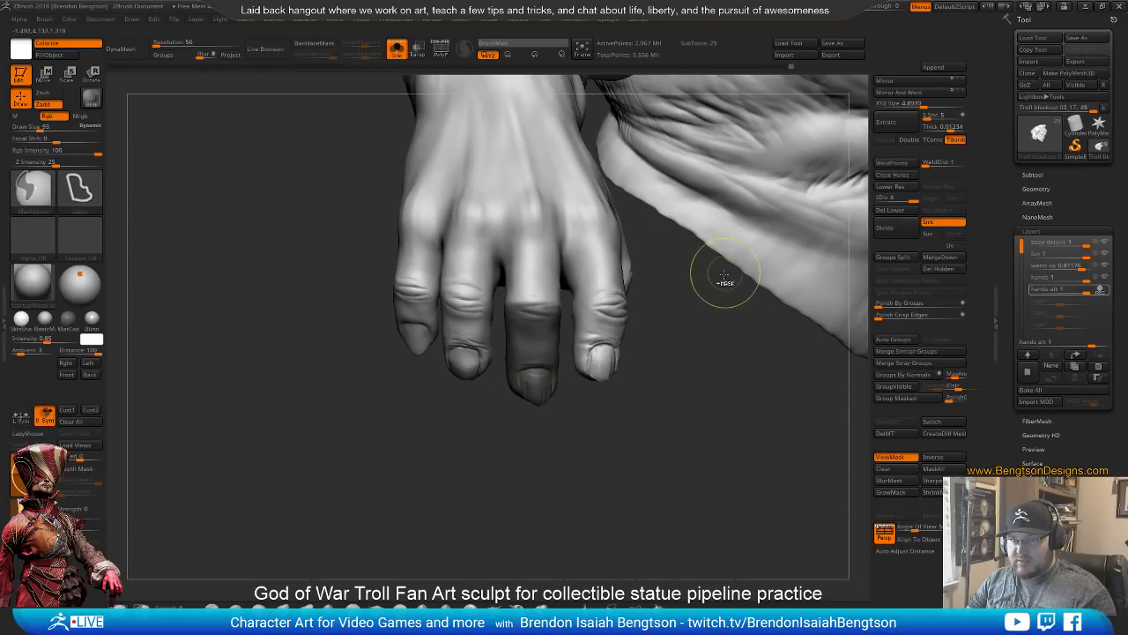
Lower the body mesh to subdivision level 2, soften the finger mask further and invert it to free the middle fingertip
click(890, 197)
key(ctrl)
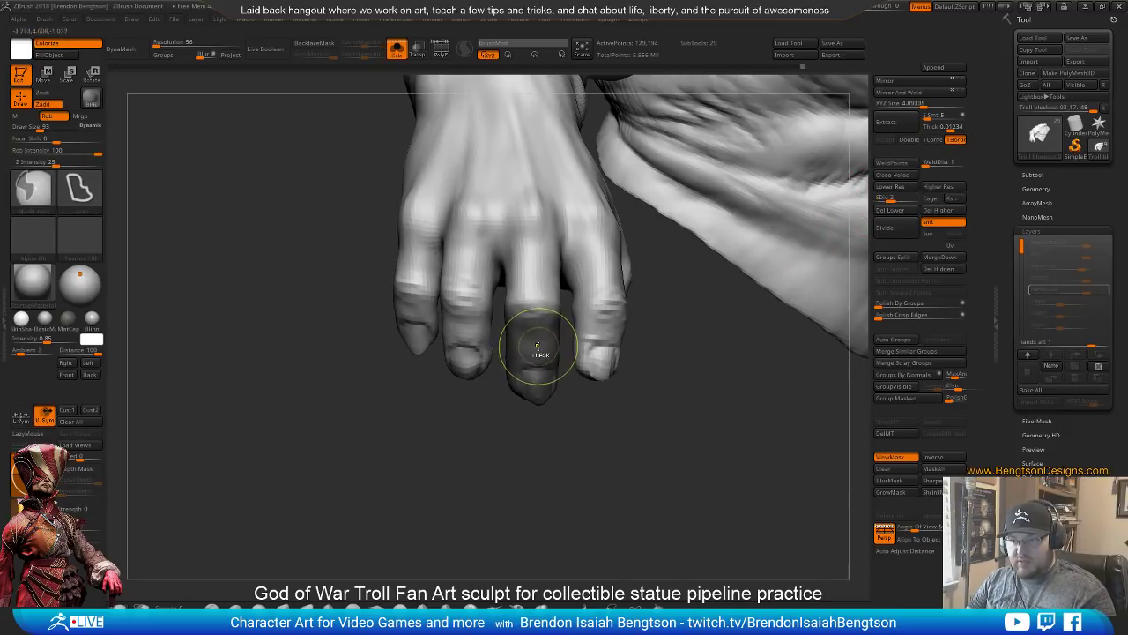
ctrl+click(541, 346)
mouse_move(537, 474)
mouse_down()
mouse_move(543, 300)
mouse_move(572, 285)
mouse_move(570, 248)
mouse_up()
ctrl+click(565, 294)
Center the transform gizmo on the middle fingertip, rotate the tip slightly in the screen plane and clear the mask
key(e)
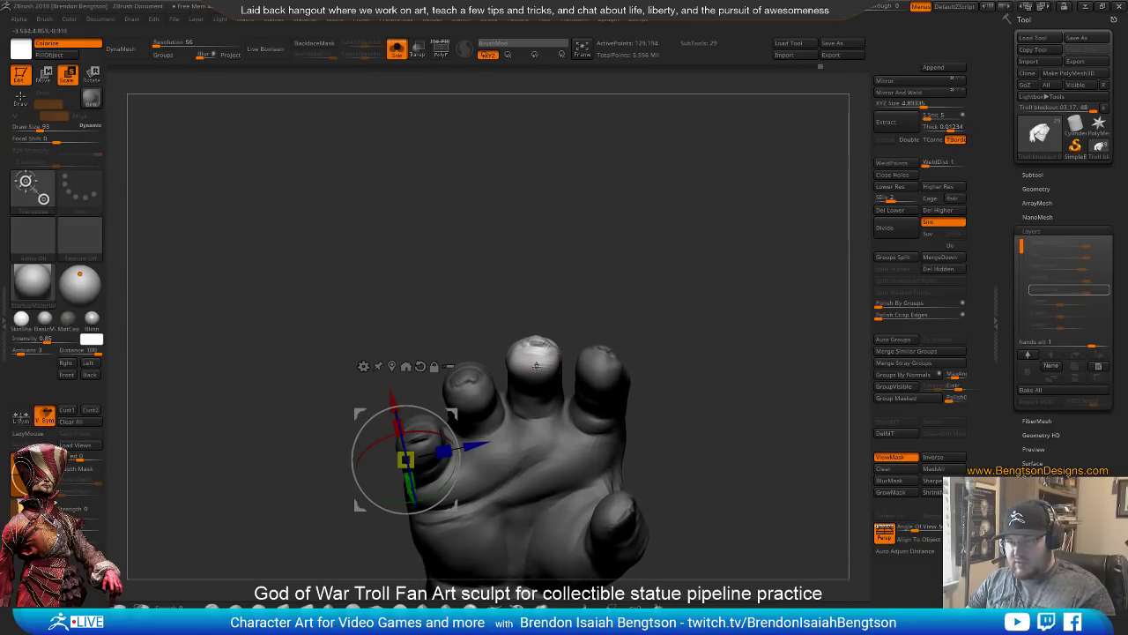
click(536, 365)
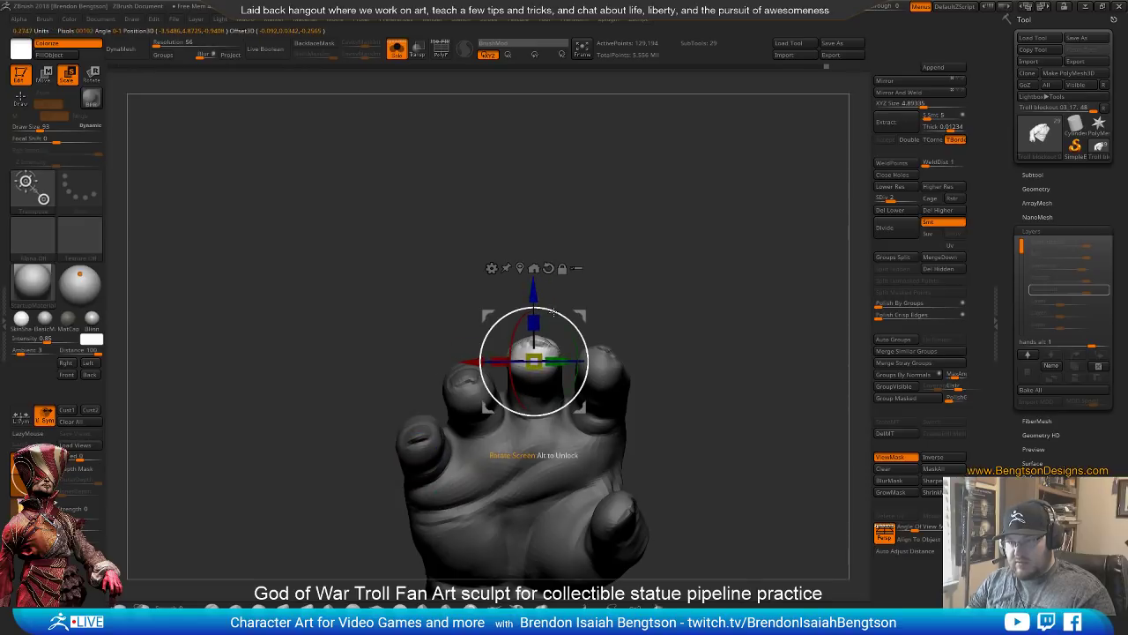
drag(553, 313, 548, 308)
mouse_move(624, 304)
mouse_down()
mouse_move(607, 405)
mouse_move(617, 435)
mouse_move(608, 413)
mouse_move(638, 406)
mouse_move(617, 408)
mouse_move(607, 335)
mouse_move(452, 324)
mouse_move(465, 348)
mouse_move(470, 308)
mouse_up()
key(q)
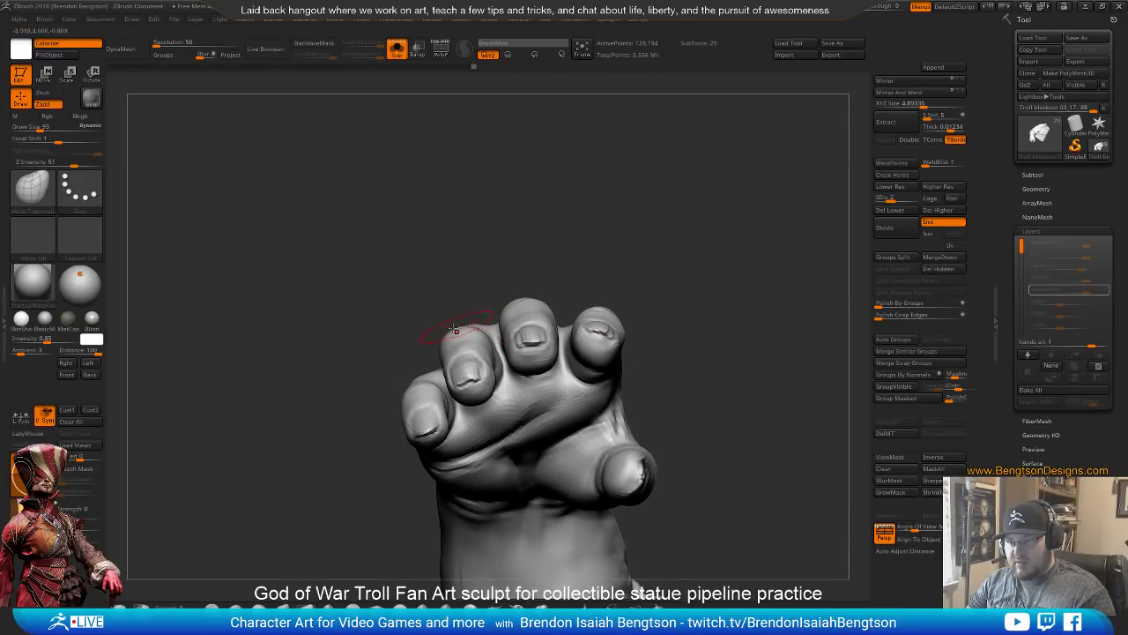
Refine the little finger from the palm side with the Move Topological brush at draw size 93
drag(450, 324, 492, 298)
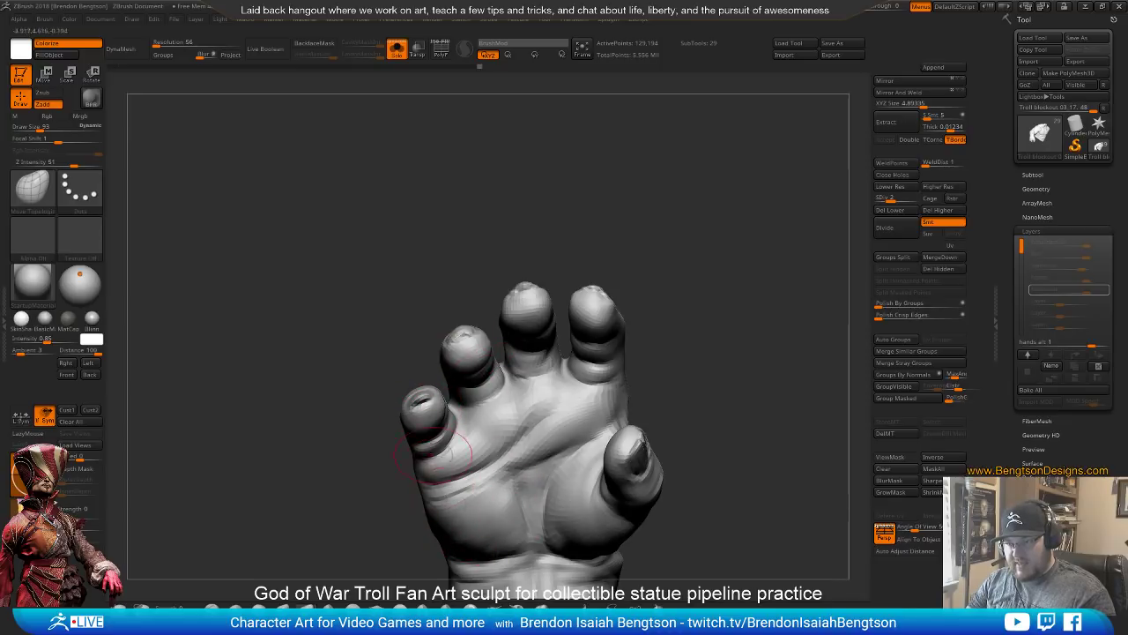
mouse_move(418, 354)
mouse_down()
mouse_move(432, 445)
mouse_move(418, 343)
mouse_move(427, 414)
mouse_up()
drag(442, 285, 430, 358)
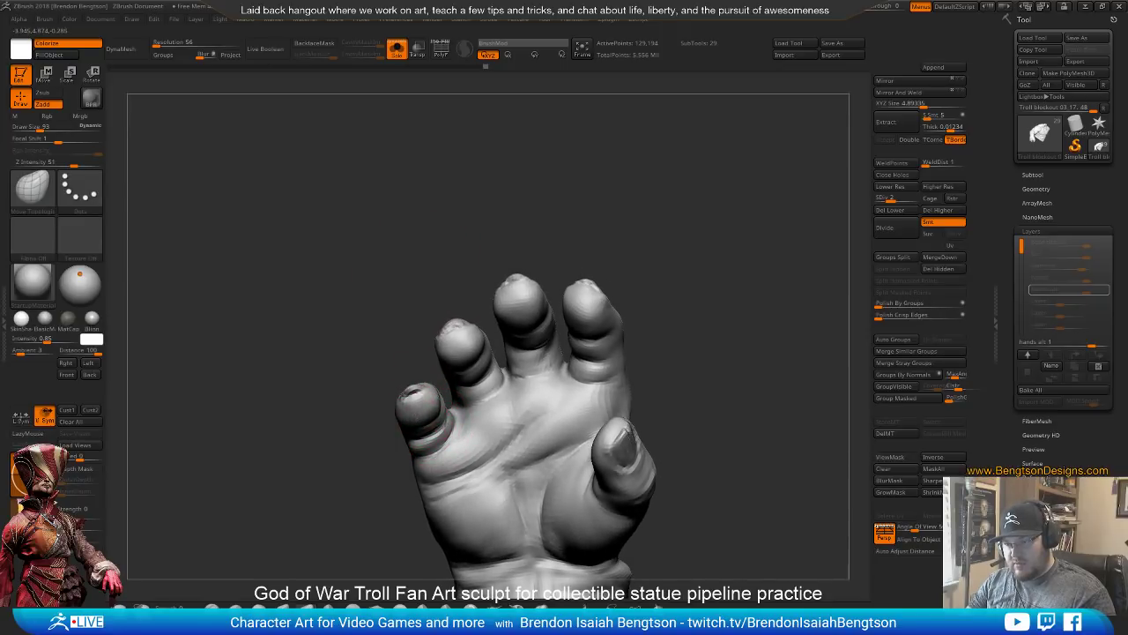
mouse_move(425, 351)
mouse_down()
mouse_move(433, 516)
mouse_move(422, 301)
mouse_move(410, 374)
mouse_up()
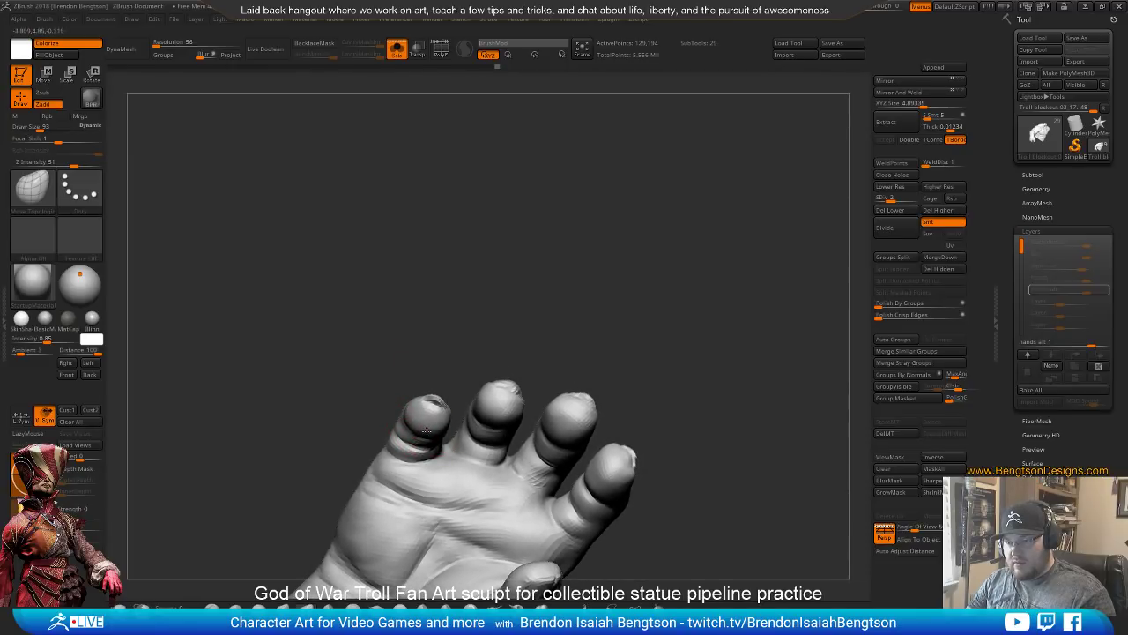
drag(482, 335, 529, 343)
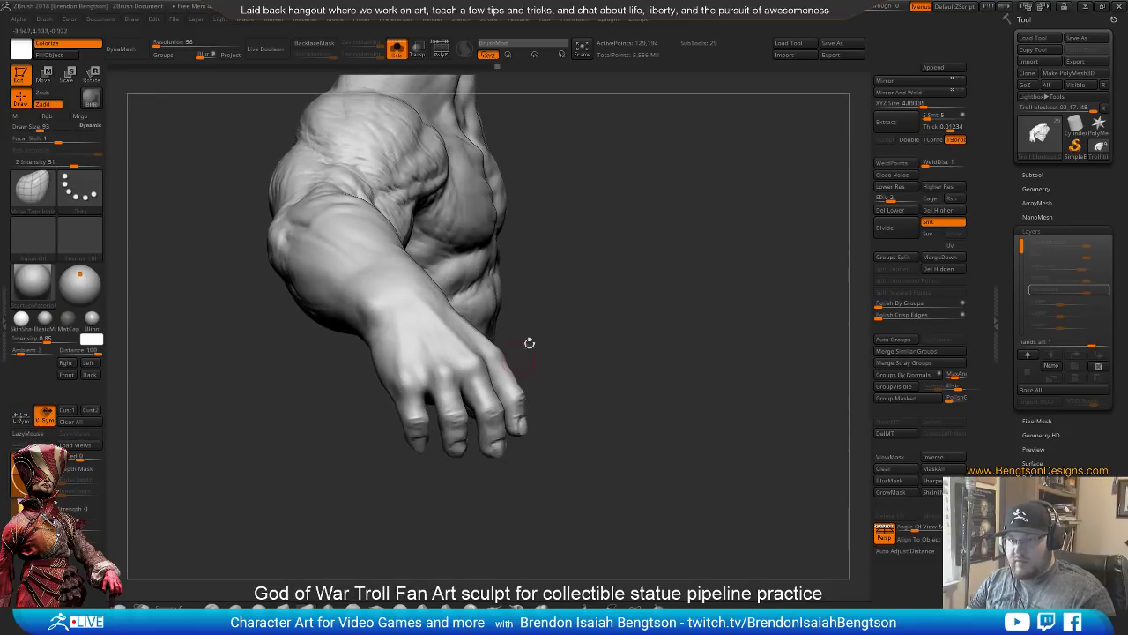
Return the body mesh to subdivision level 4 and create a new layer named hand wrinkles
click(909, 201)
drag(675, 408, 743, 460)
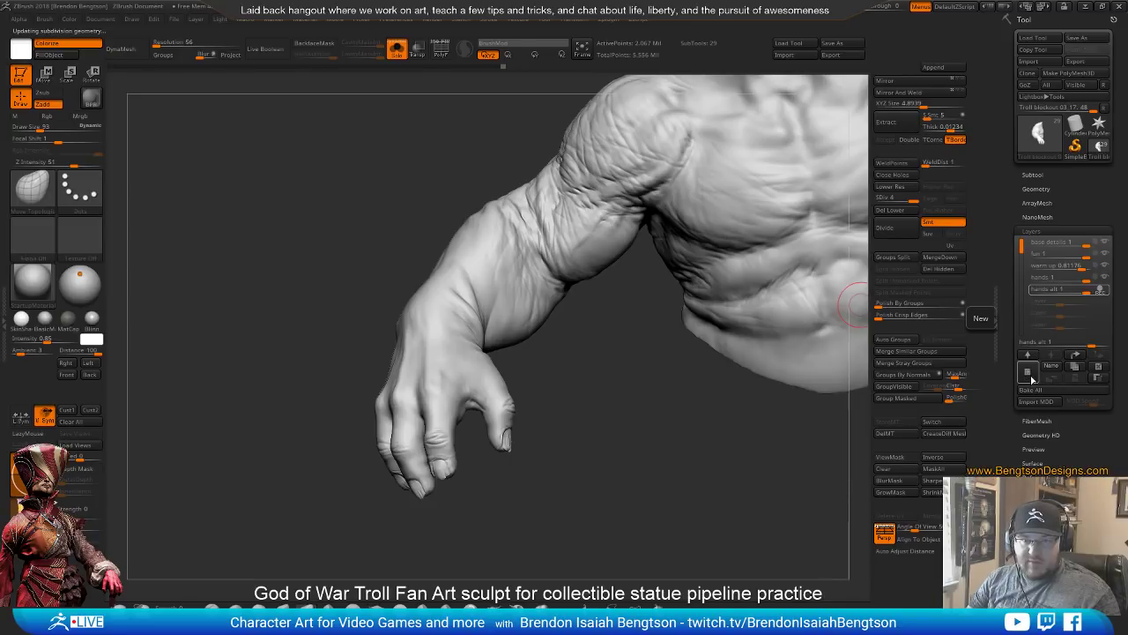
click(1026, 374)
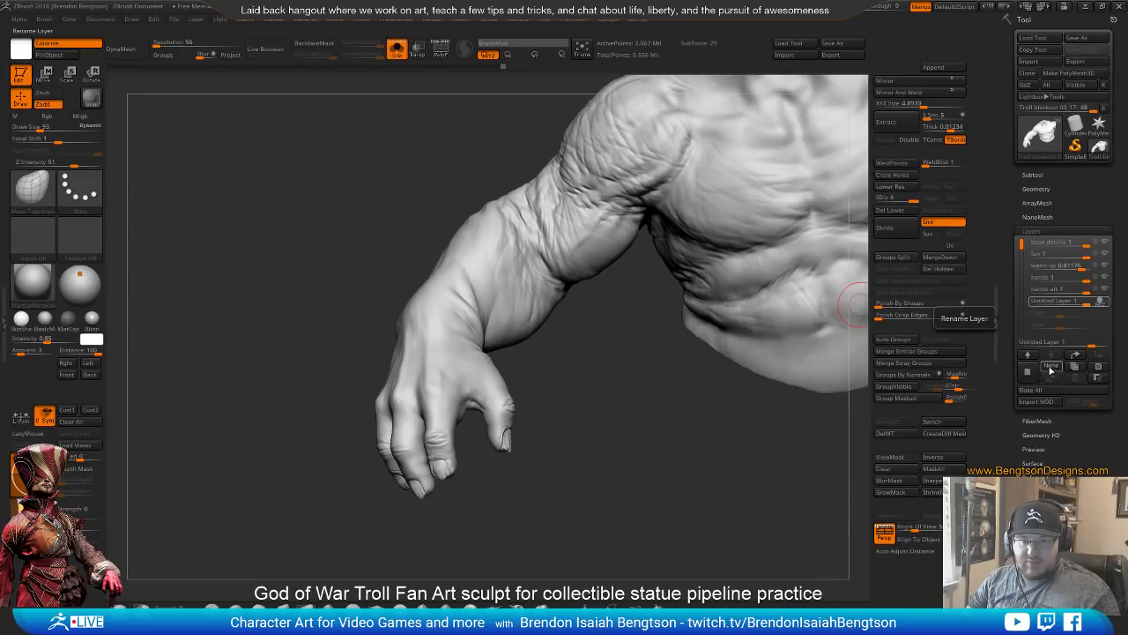
click(1050, 364)
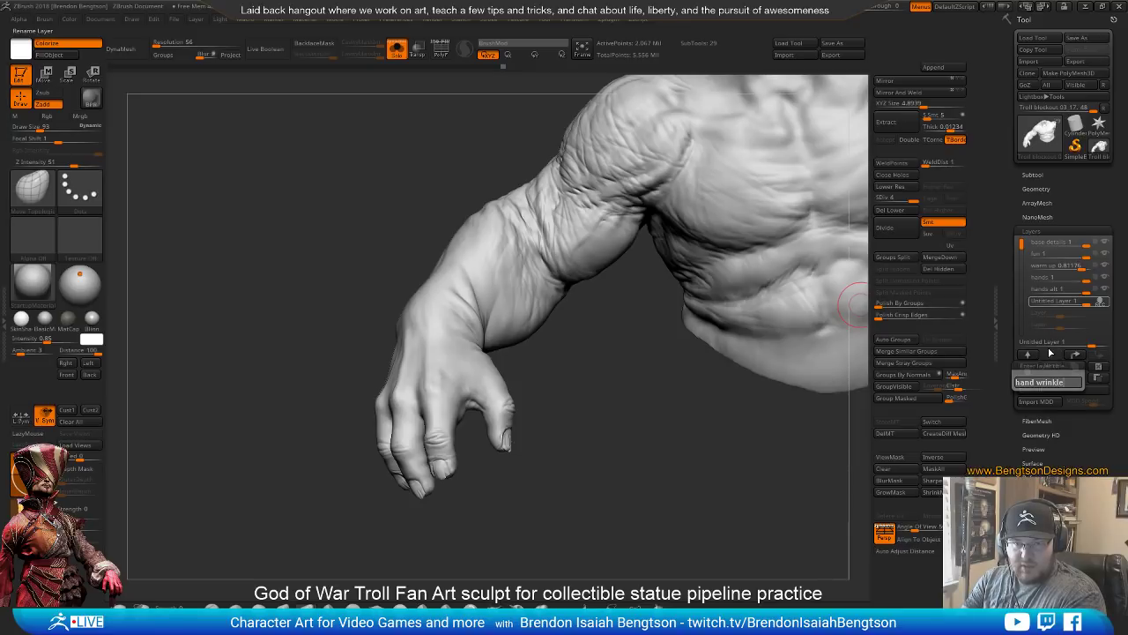
key(Return)
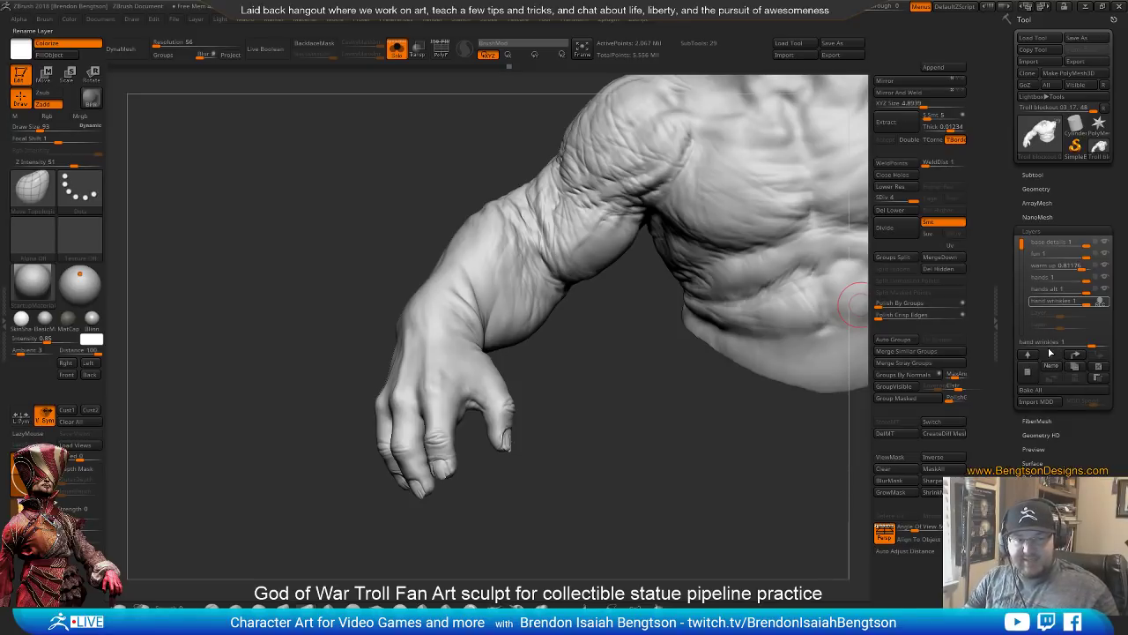
Choose the DamStandard brush and set its draw size to 46 for working on the hand and wrist
alt+drag(551, 419, 559, 482)
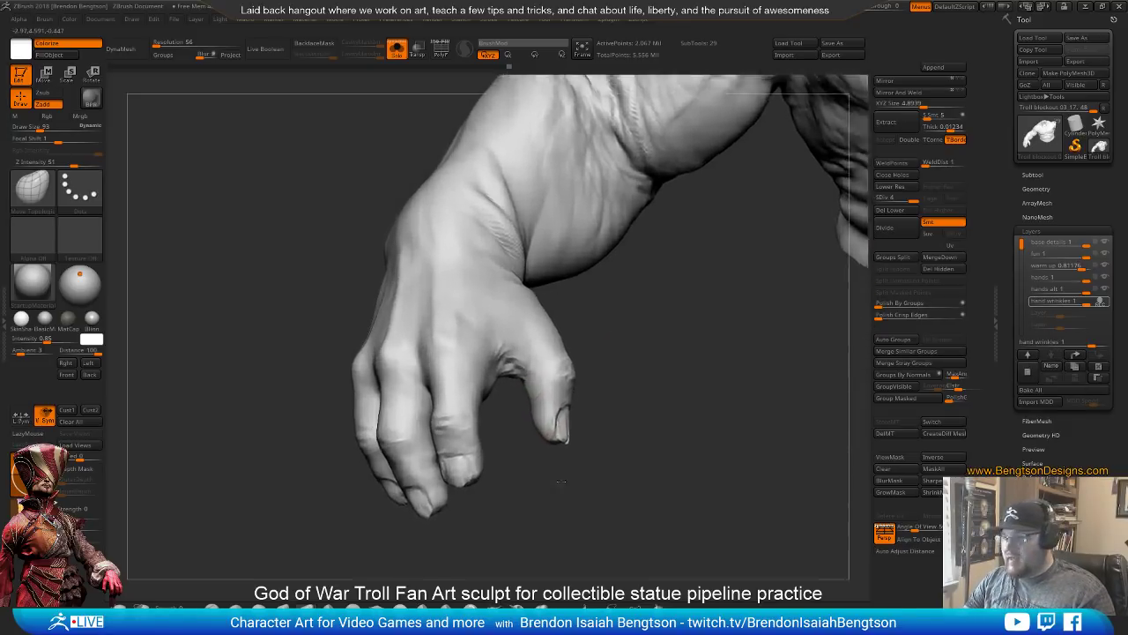
mouse_move(660, 316)
alt+mouse_down()
mouse_move(627, 394)
mouse_move(578, 396)
alt+mouse_up()
key(b)
key(d)
key(s)
key(space)
drag(432, 369, 424, 366)
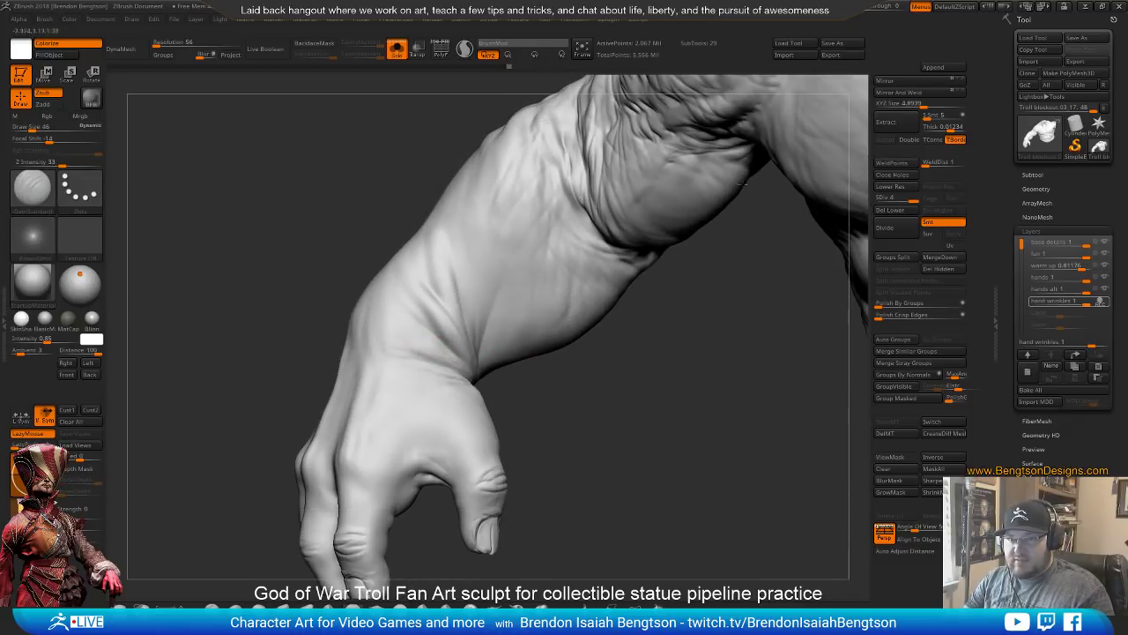
Carve a first crease across the back of the hand just below the wrist fold, above the thumb
drag(617, 388, 597, 436)
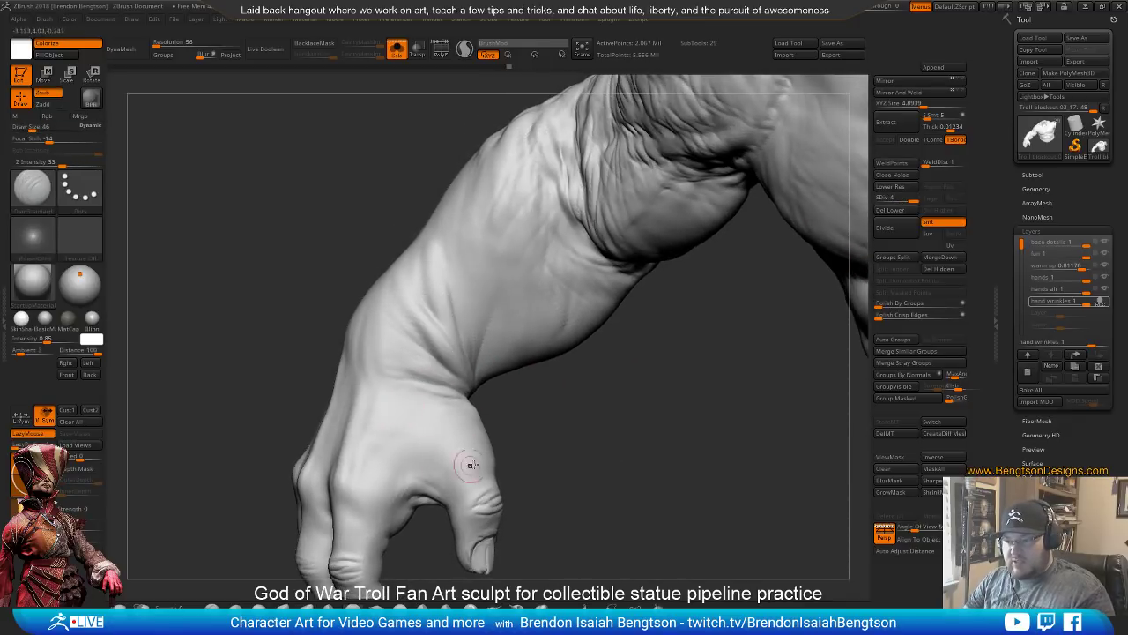
drag(468, 468, 587, 369)
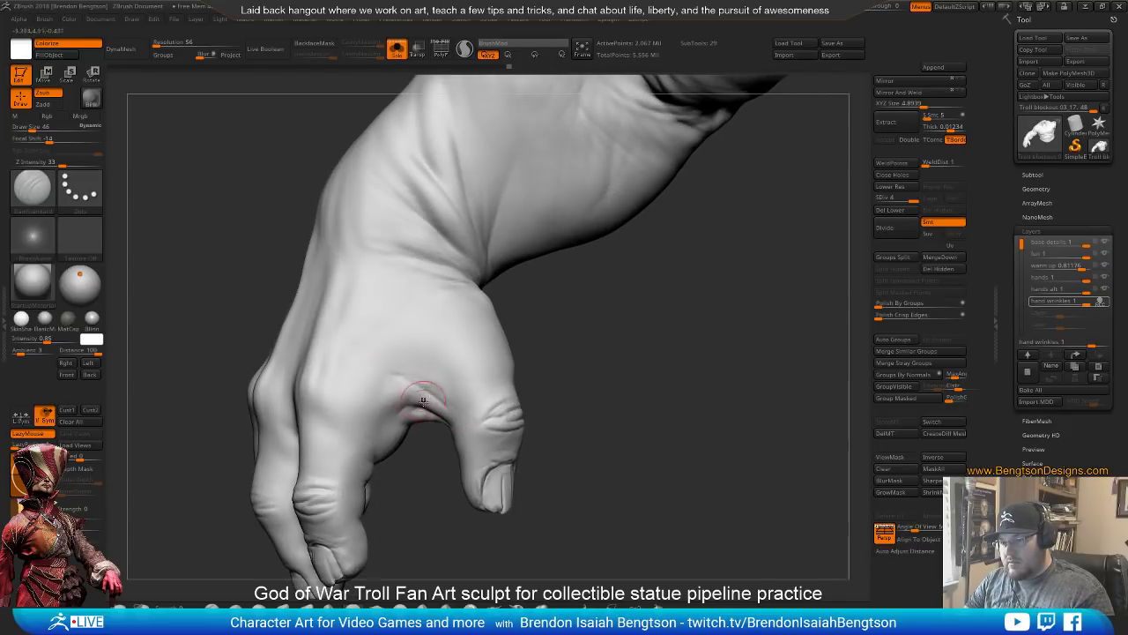
drag(585, 352, 609, 415)
drag(427, 330, 527, 350)
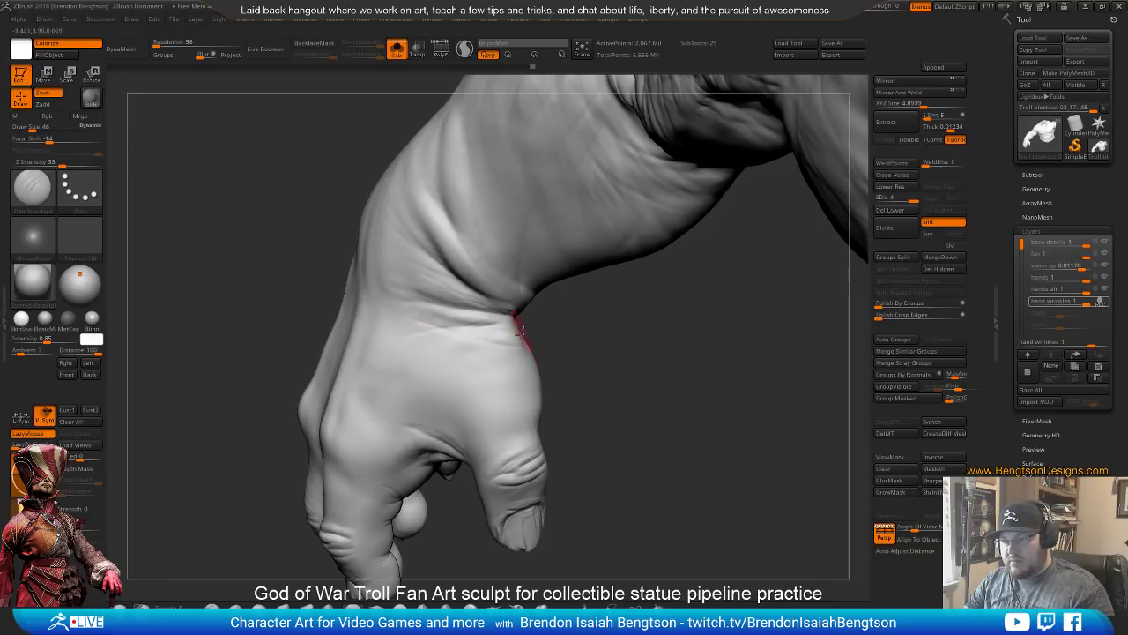
Set DamStandard to draw size 32 and Z intensity 42, and carve thin wrinkles from the wrist fold across the thumb's base
key(space)
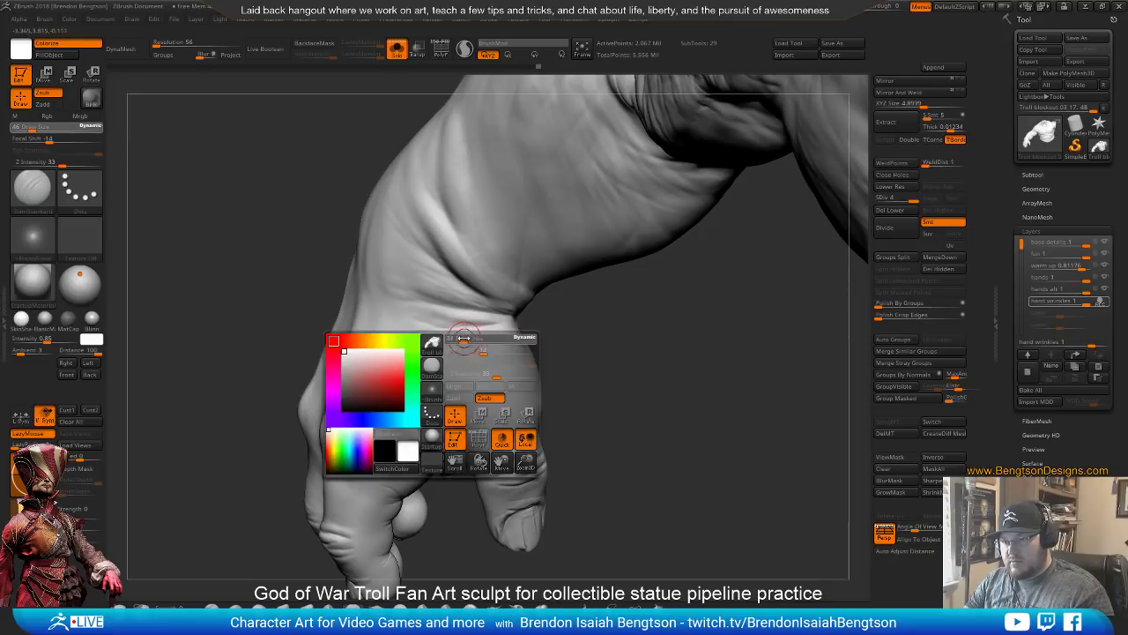
drag(464, 339, 460, 339)
drag(503, 375, 498, 375)
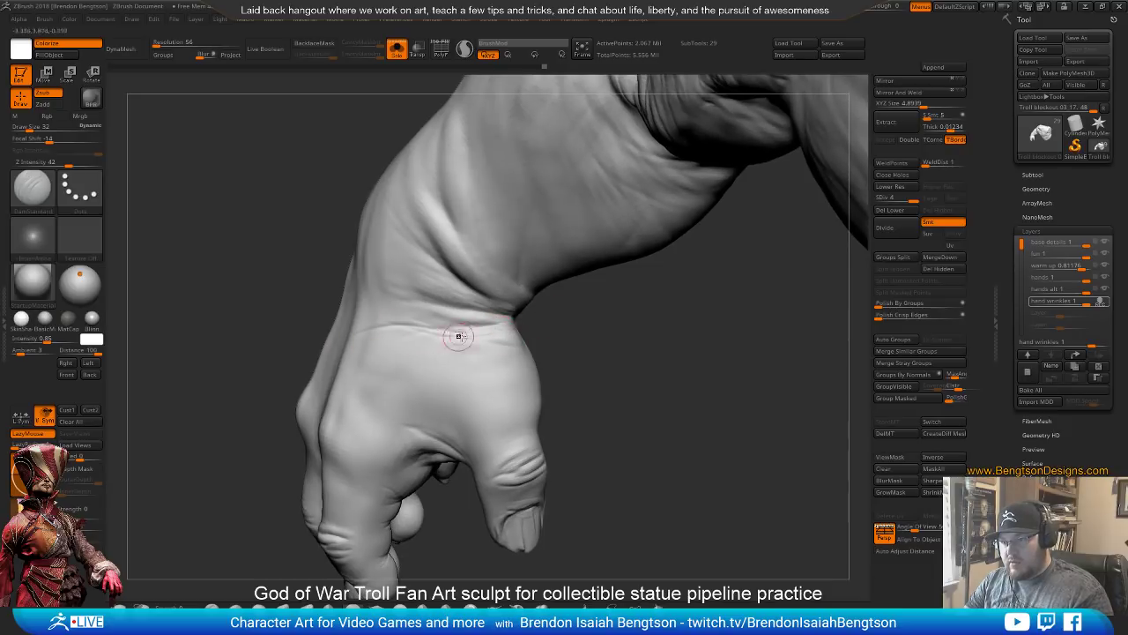
drag(453, 337, 406, 357)
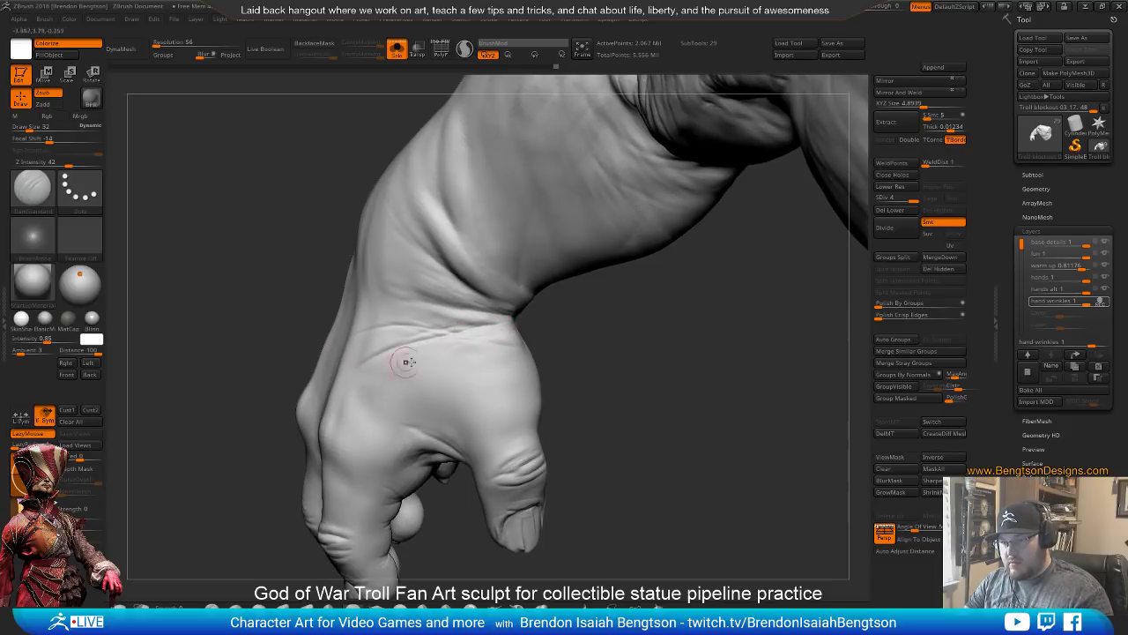
mouse_move(608, 364)
mouse_down()
mouse_move(594, 333)
mouse_move(568, 321)
mouse_up()
drag(493, 333, 522, 384)
drag(442, 354, 520, 353)
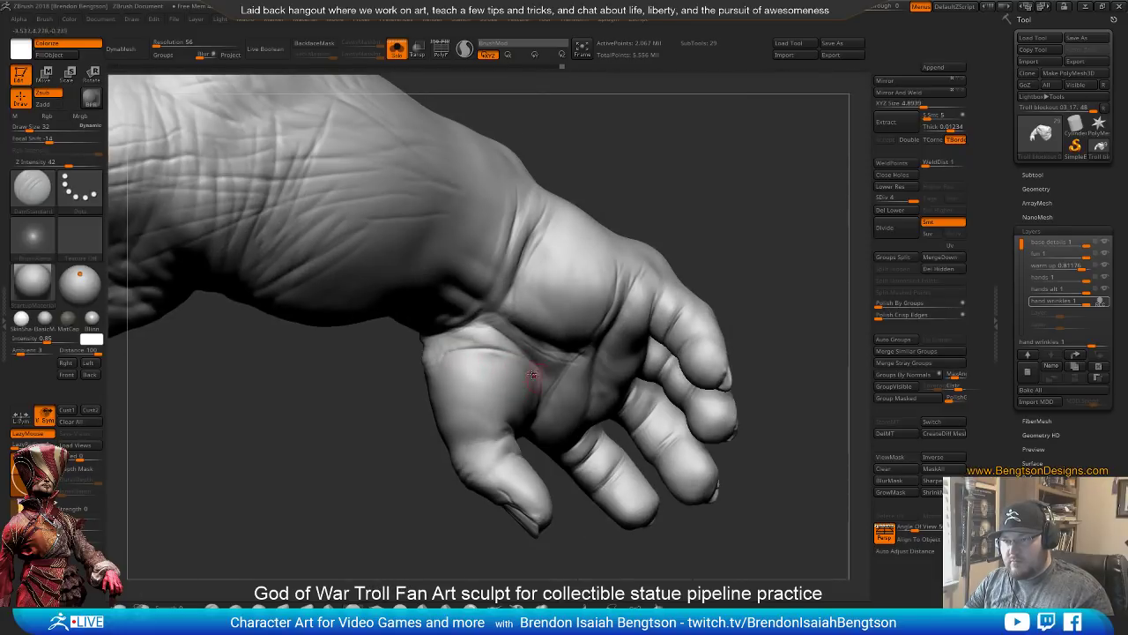
Carve creases into the fleshy thumb base and the adjoining palm from the palm side
drag(435, 342, 490, 374)
mouse_move(366, 427)
mouse_down()
mouse_move(499, 360)
mouse_move(655, 345)
mouse_move(541, 345)
mouse_move(612, 327)
mouse_move(509, 345)
mouse_up()
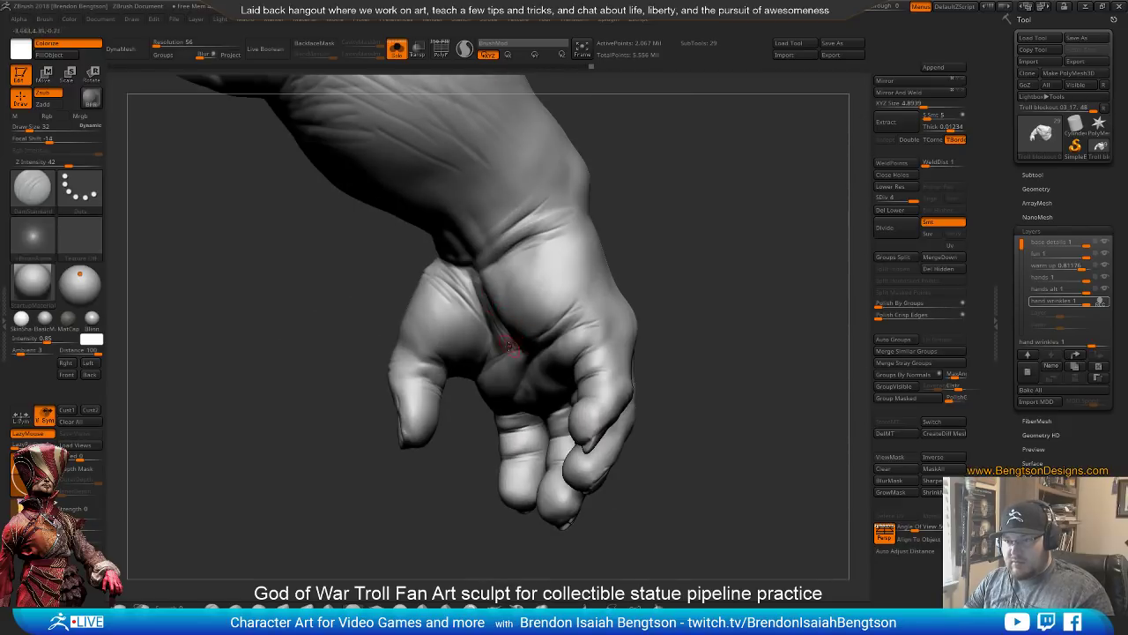
drag(390, 286, 435, 320)
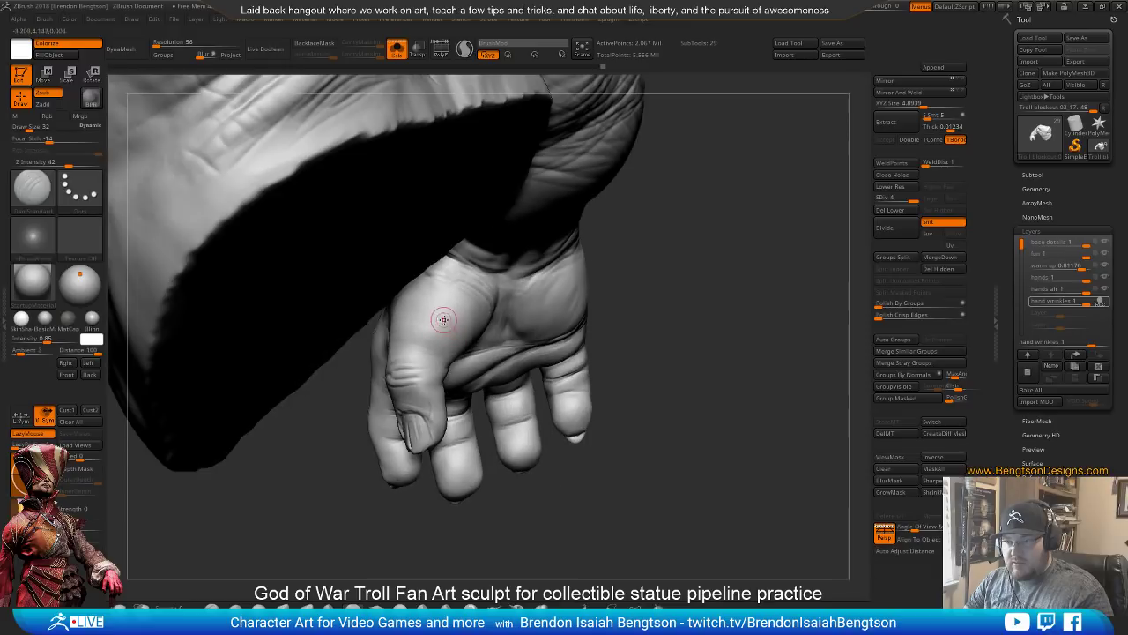
mouse_move(365, 488)
mouse_down()
mouse_move(570, 401)
mouse_move(454, 344)
mouse_up()
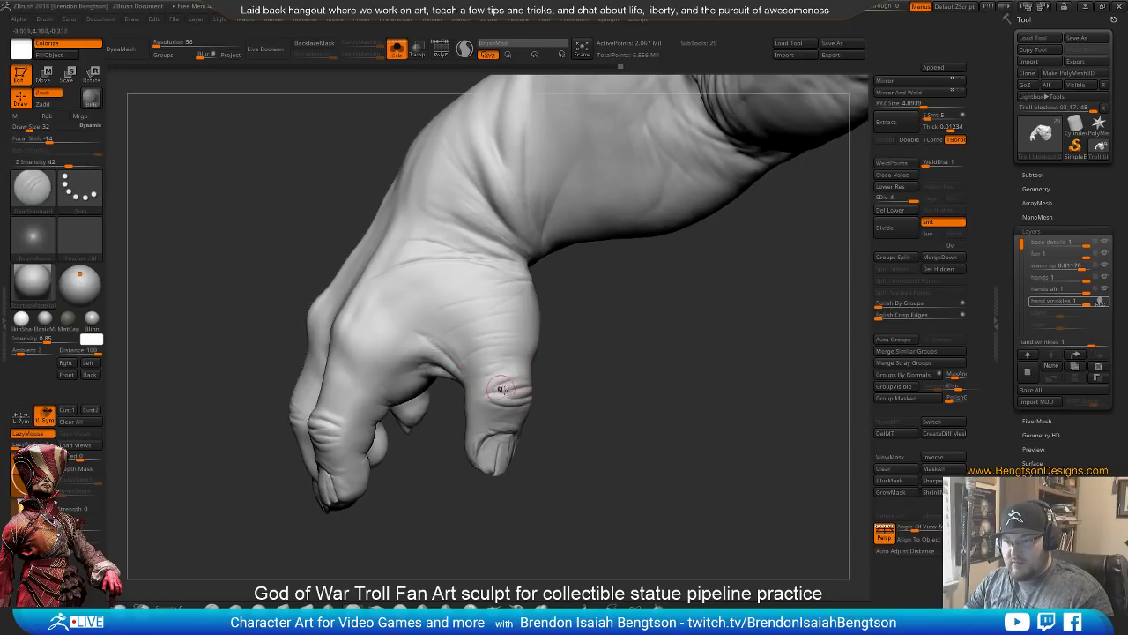
Carve wrinkles along the thumb between its base and knuckle, working toward the web of the hand
drag(576, 430, 593, 417)
mouse_move(457, 402)
mouse_down()
mouse_move(528, 438)
mouse_move(483, 418)
mouse_up()
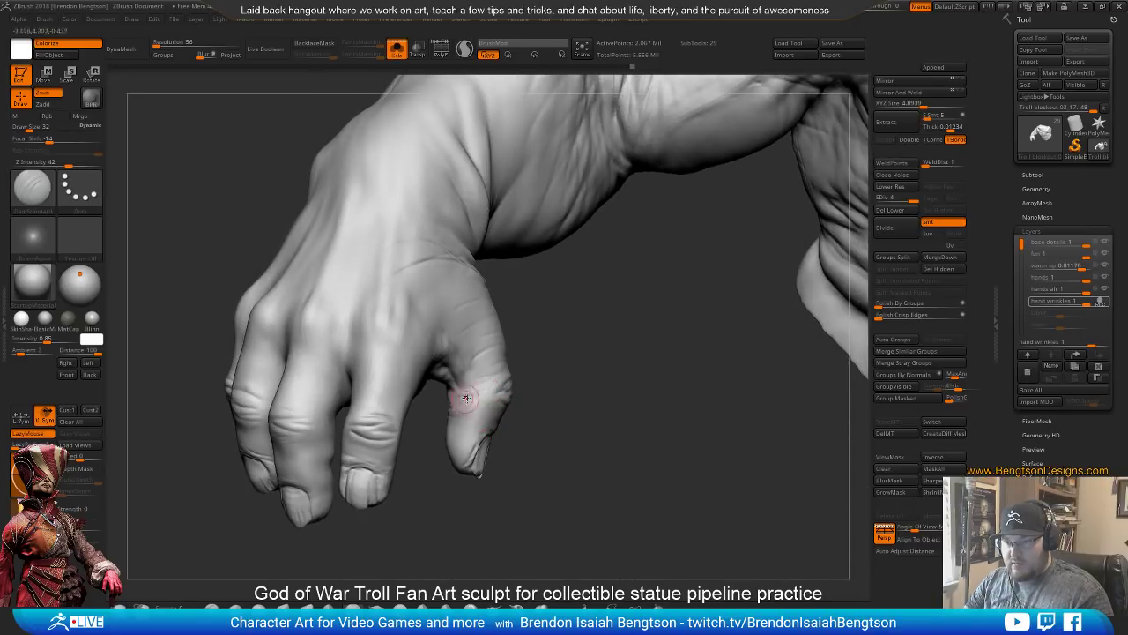
mouse_move(570, 445)
mouse_down()
mouse_move(569, 403)
mouse_move(594, 414)
mouse_up()
drag(470, 534, 462, 526)
drag(425, 443, 465, 448)
mouse_move(582, 383)
mouse_down()
mouse_move(601, 426)
mouse_move(605, 378)
mouse_move(568, 366)
mouse_up()
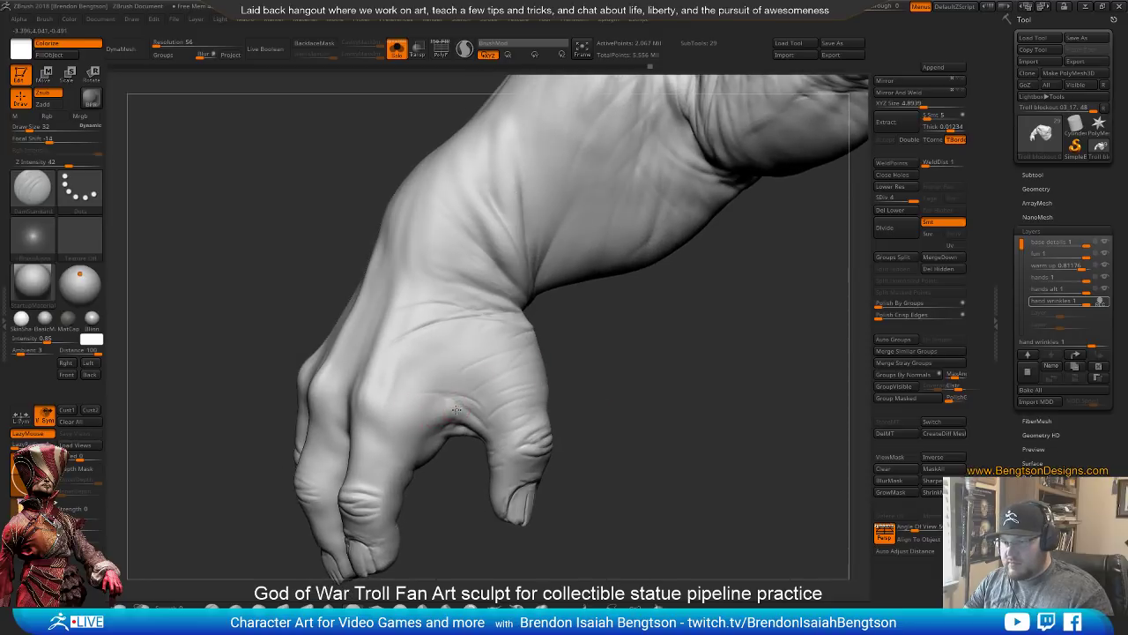
Carve curved folds into the web between thumb and index finger, undoing and redoing the unwanted strokes
drag(384, 445, 420, 422)
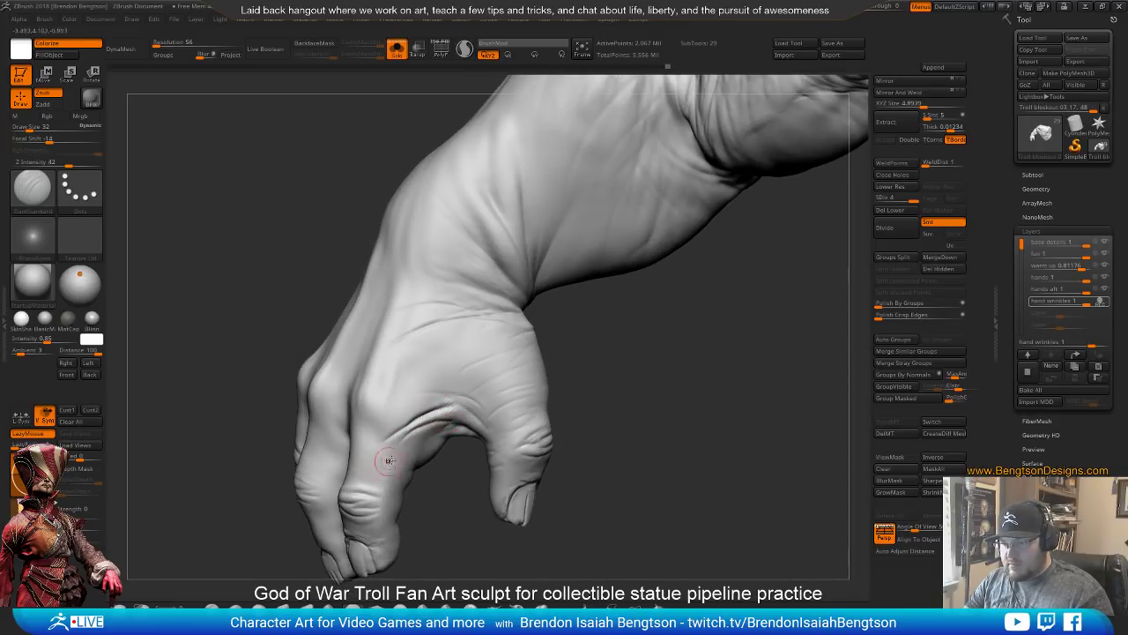
mouse_move(388, 461)
mouse_down()
mouse_move(460, 419)
mouse_move(389, 472)
mouse_up()
key(ctrl+z)
key(ctrl+z)
mouse_move(455, 433)
mouse_down()
mouse_move(393, 455)
mouse_move(448, 410)
mouse_up()
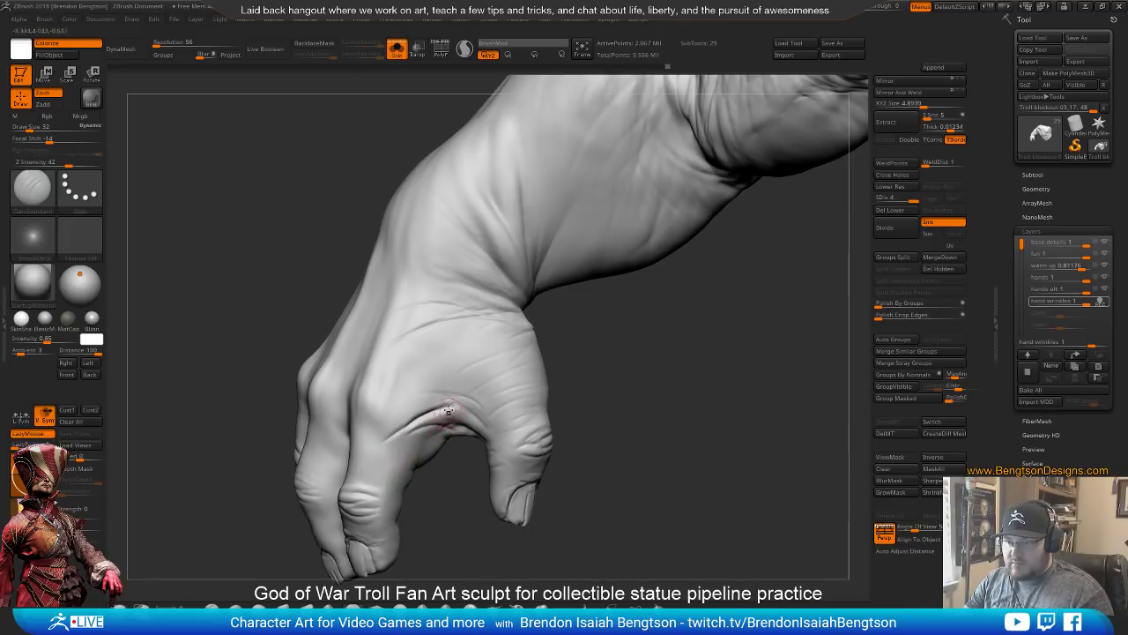
key(ctrl+z)
drag(401, 447, 427, 428)
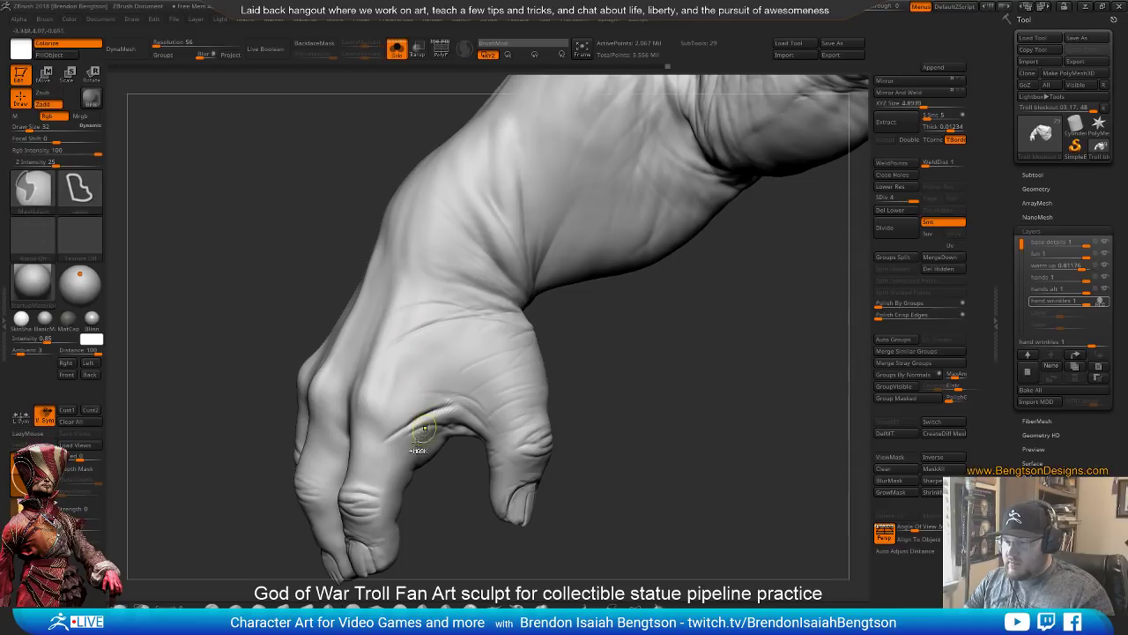
key(ctrl+z)
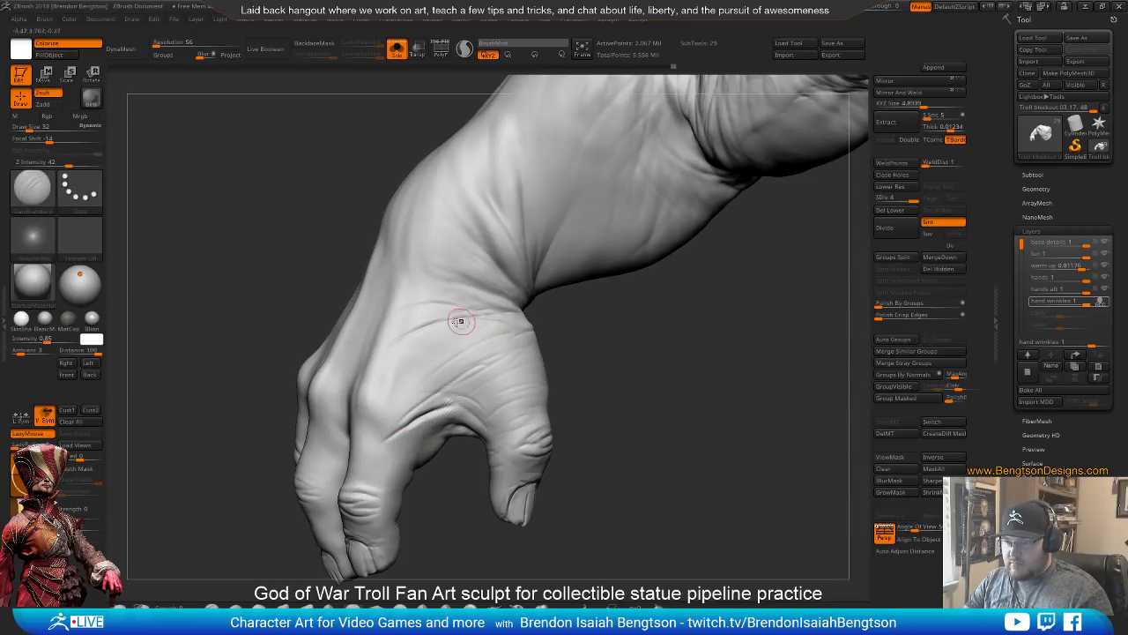
Carve crisscrossing wrinkles over the back of the hand between the thumb's base and the web fold
drag(521, 381, 518, 380)
drag(411, 369, 499, 418)
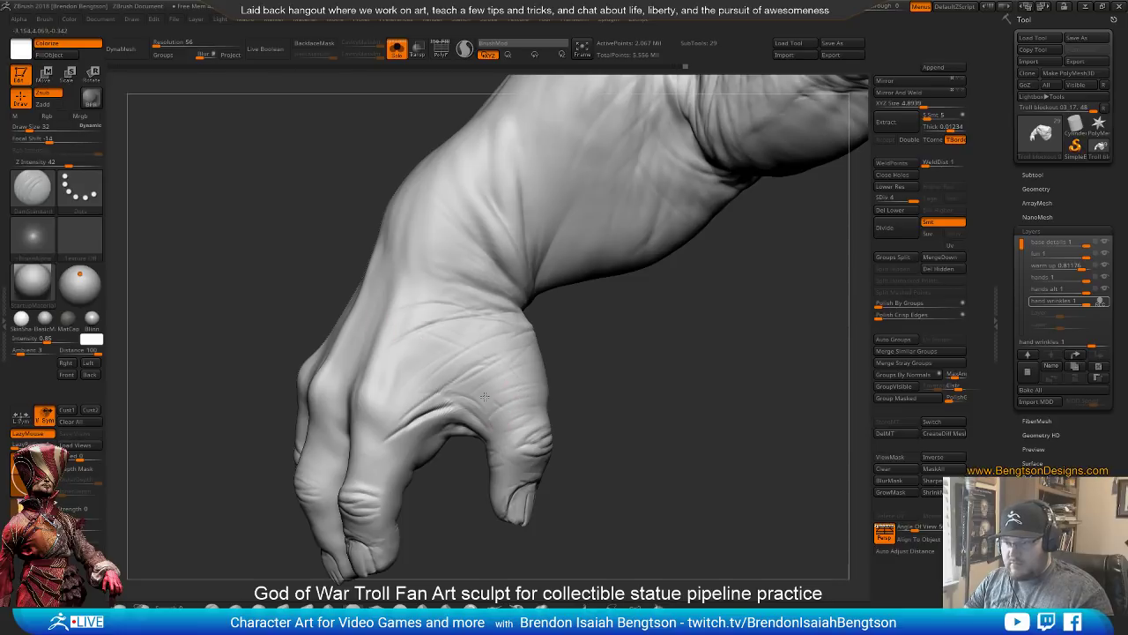
mouse_move(533, 353)
mouse_down()
mouse_move(655, 403)
mouse_move(510, 408)
mouse_up()
drag(473, 375, 556, 436)
mouse_move(617, 388)
mouse_down()
mouse_move(692, 408)
mouse_move(537, 332)
mouse_up()
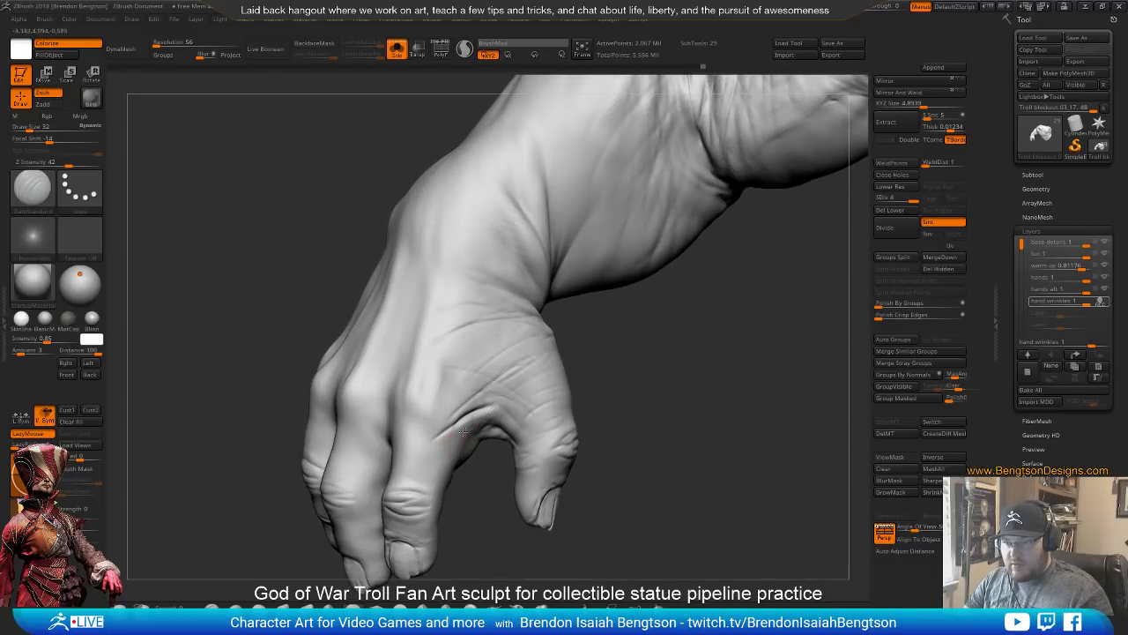
Carve wrinkles down the thumb-facing side of the index finger's base, below the web fold
mouse_move(388, 494)
mouse_down()
mouse_move(331, 471)
mouse_move(370, 360)
mouse_up()
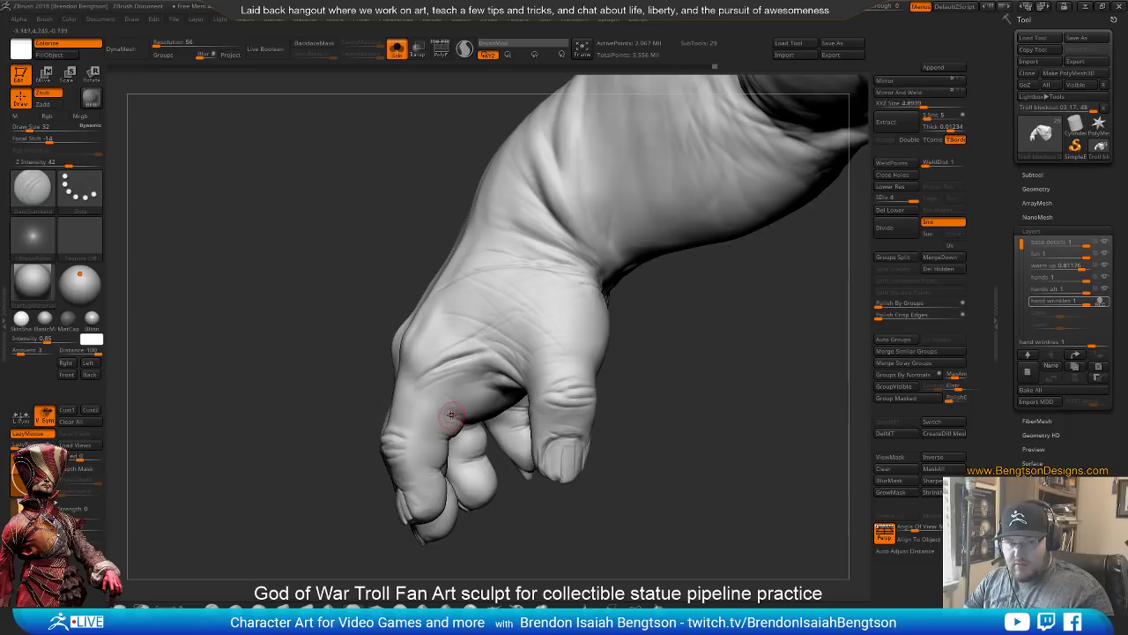
mouse_move(320, 433)
mouse_down()
mouse_move(303, 428)
mouse_move(312, 415)
mouse_up()
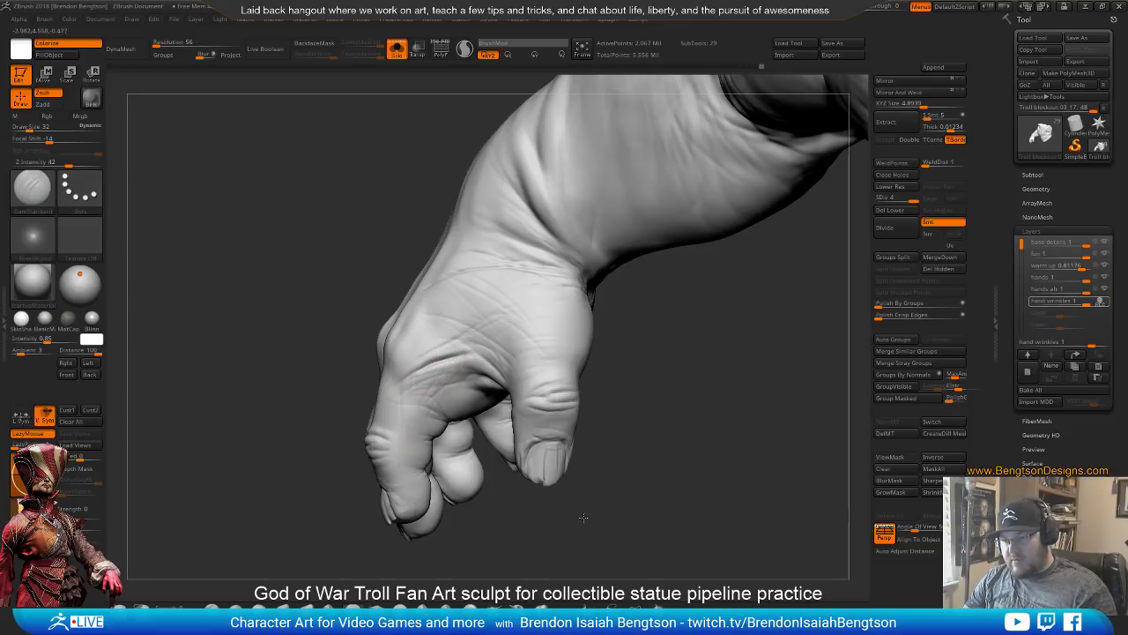
drag(582, 518, 577, 478)
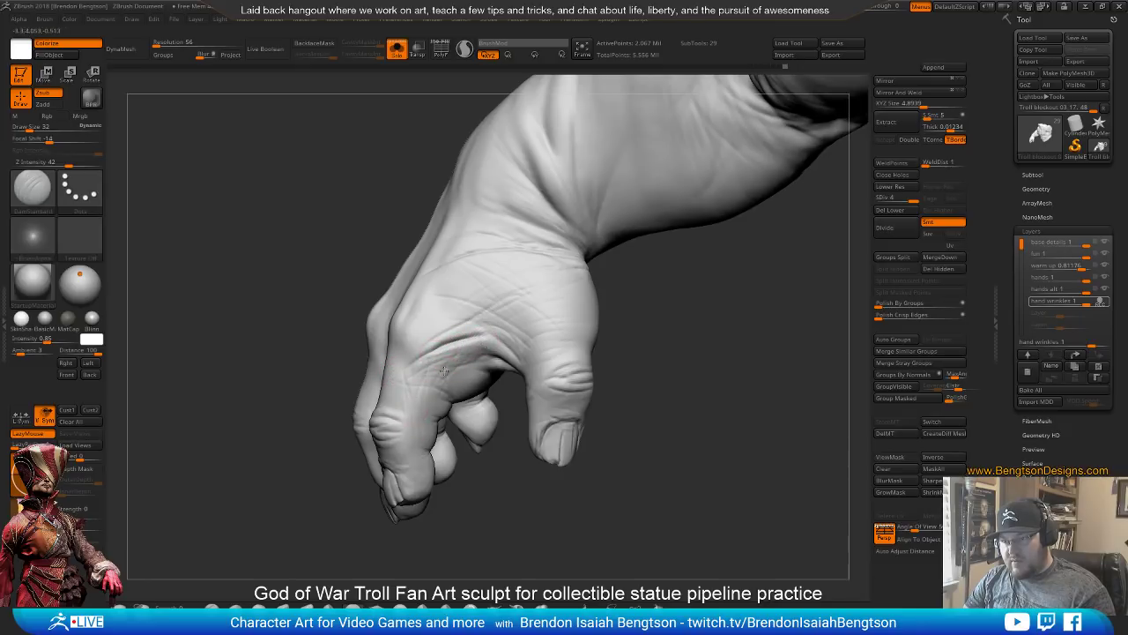
alt+drag(671, 397, 723, 360)
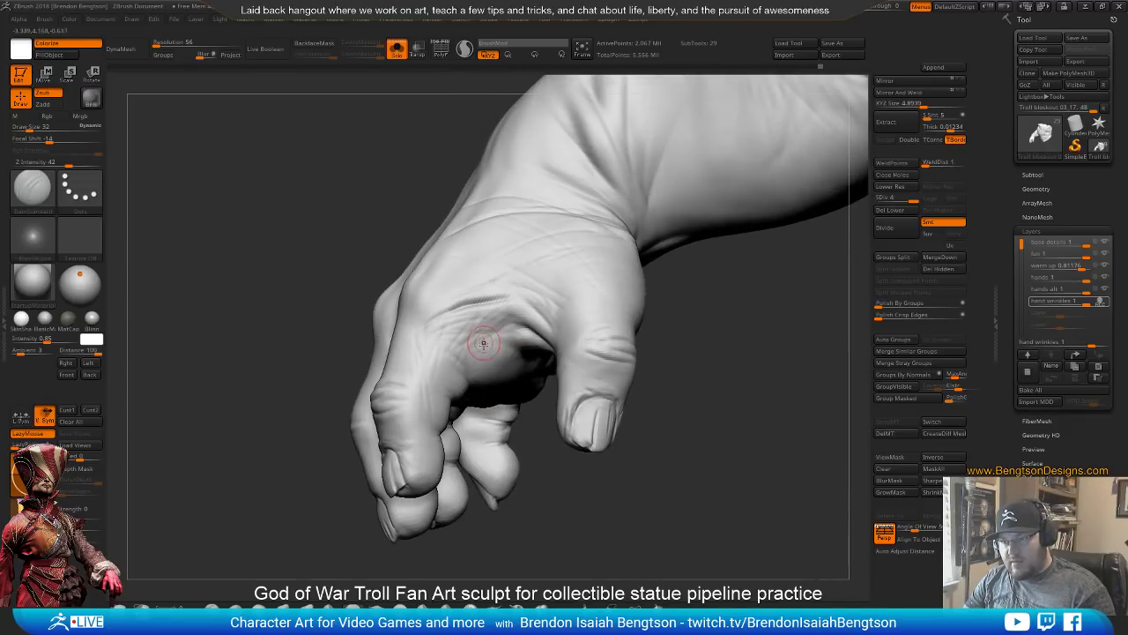
Reduce the draw size to 17 and then 7, and carve very fine lines into the inner side of the index finger's base
key(space)
mouse_move(738, 410)
mouse_down()
mouse_move(749, 391)
mouse_move(688, 415)
mouse_move(347, 207)
mouse_move(403, 357)
mouse_up()
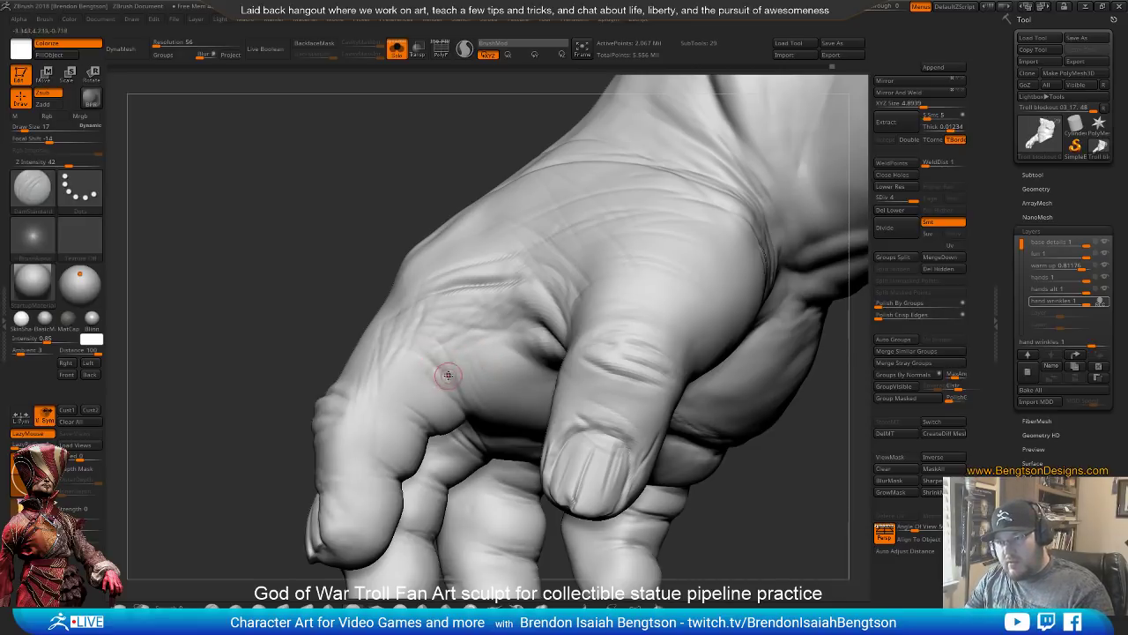
key(space)
drag(370, 374, 348, 374)
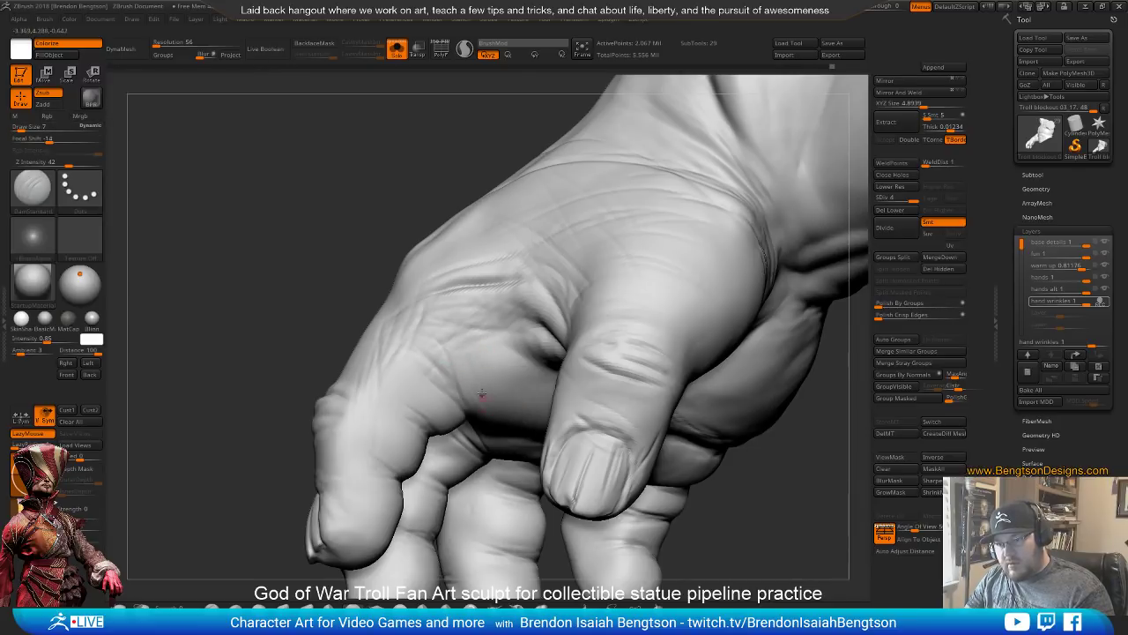
drag(480, 362, 493, 342)
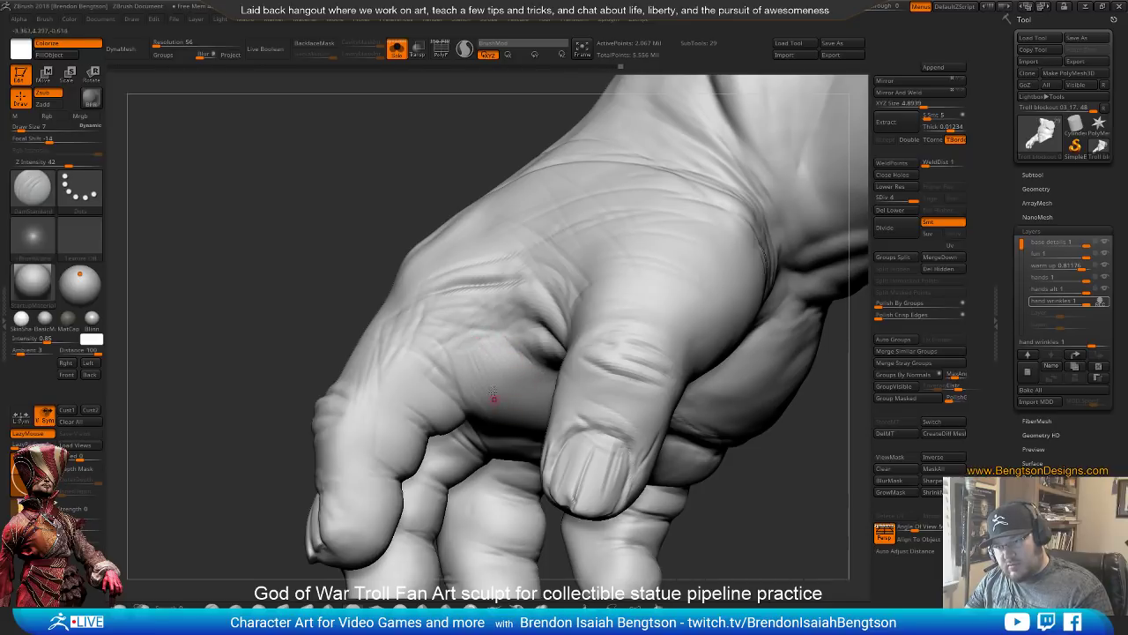
drag(518, 418, 491, 365)
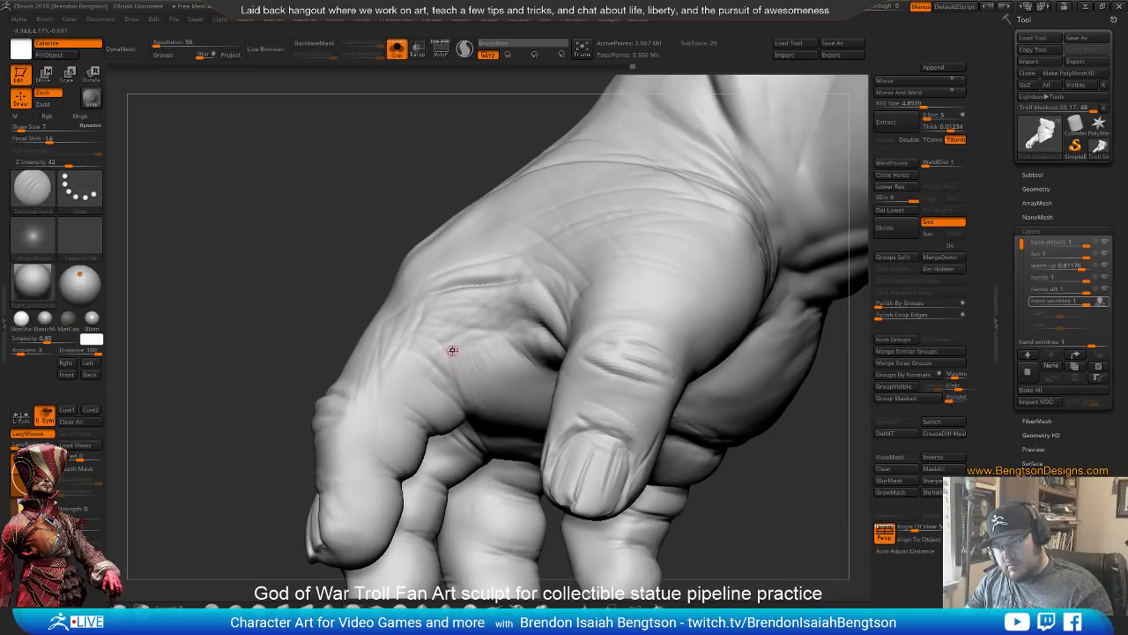
drag(473, 351, 465, 337)
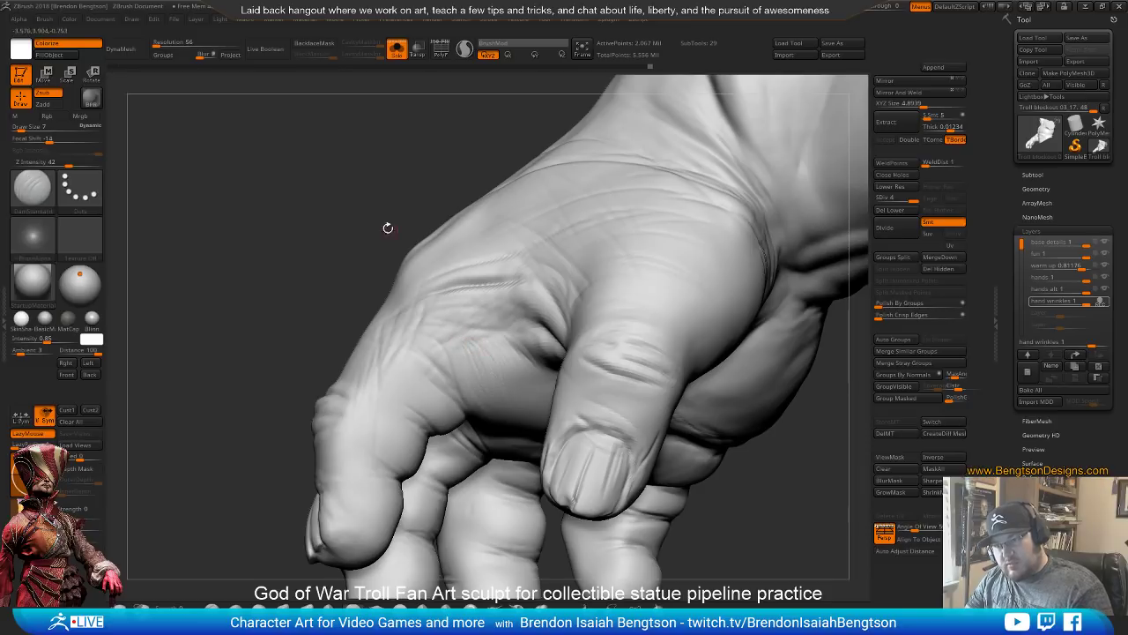
Set the draw size to 17 and deepen the crossing wrinkles below the web fold at the index finger's base
drag(387, 227, 403, 335)
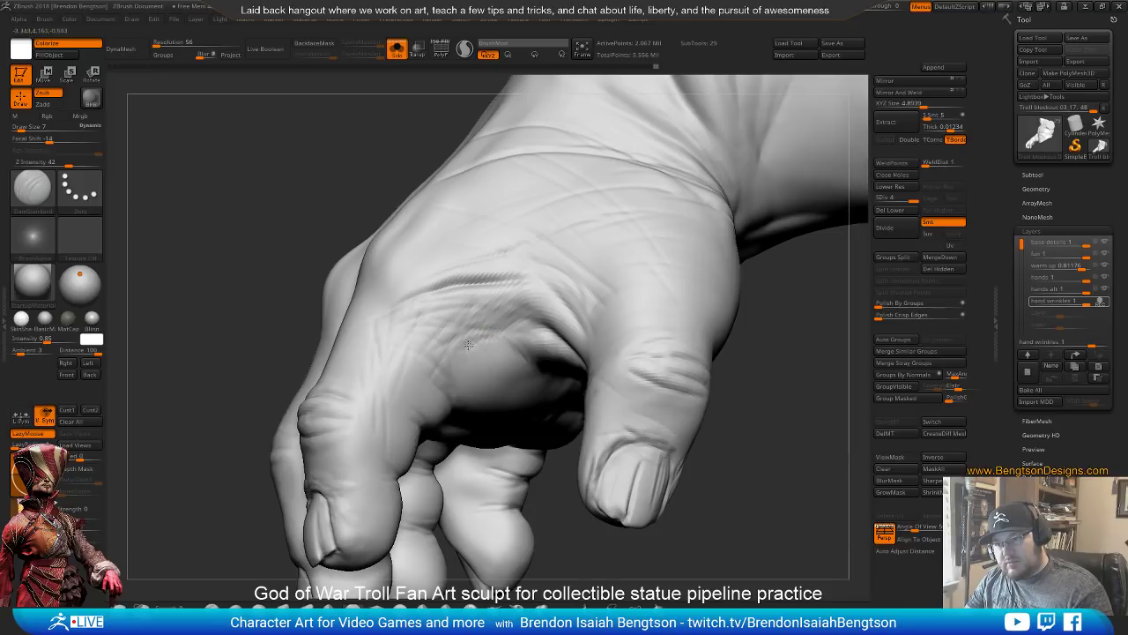
key(space)
drag(452, 328, 471, 328)
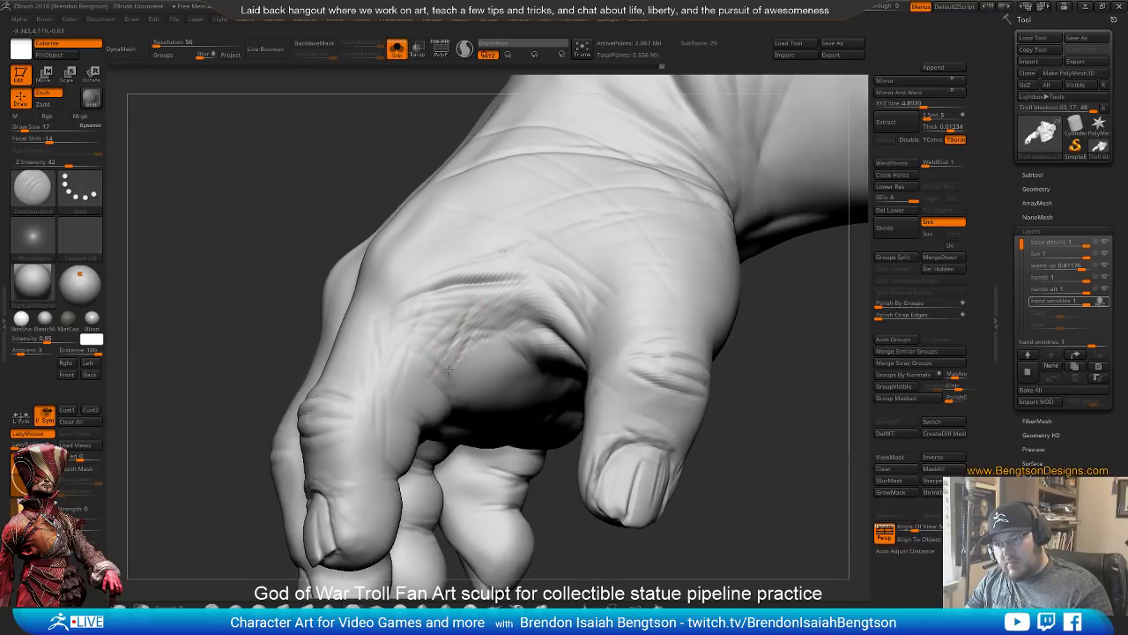
mouse_move(216, 304)
alt+mouse_down()
mouse_move(209, 246)
mouse_move(239, 405)
mouse_move(276, 491)
mouse_move(285, 408)
mouse_move(333, 448)
mouse_move(375, 532)
mouse_move(357, 510)
mouse_move(330, 513)
mouse_move(341, 511)
mouse_move(326, 481)
mouse_move(274, 431)
mouse_move(320, 468)
mouse_move(441, 483)
mouse_move(449, 474)
mouse_move(453, 511)
mouse_move(491, 559)
alt+mouse_up()
drag(490, 492, 454, 439)
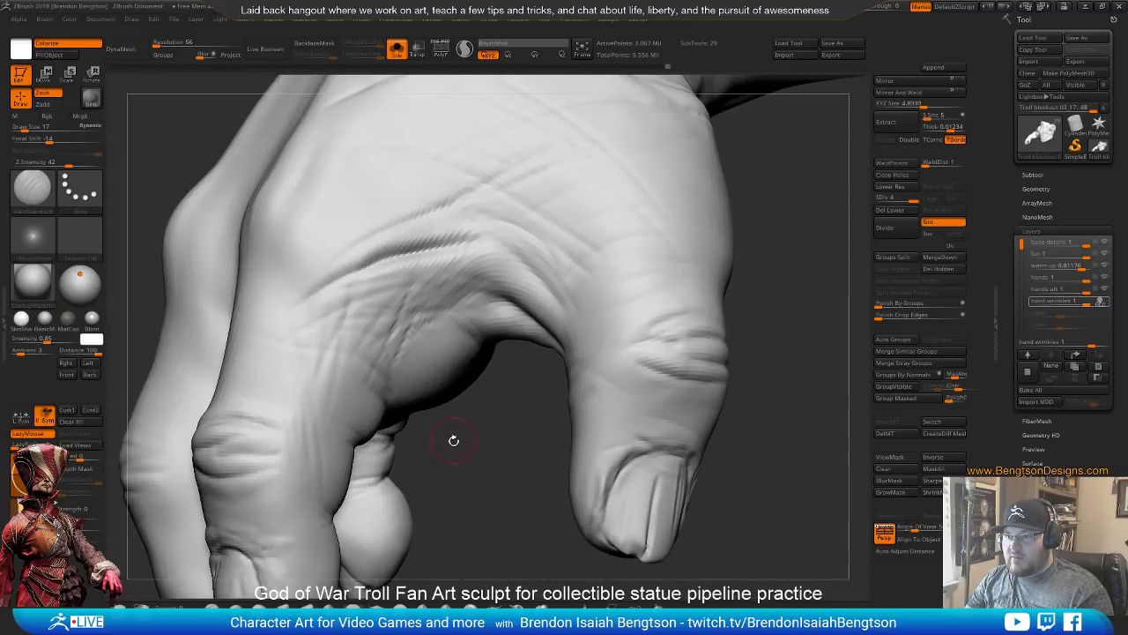
Carve more skin wrinkles along the web fold and from the index knuckle down the side of the finger
drag(474, 493, 375, 323)
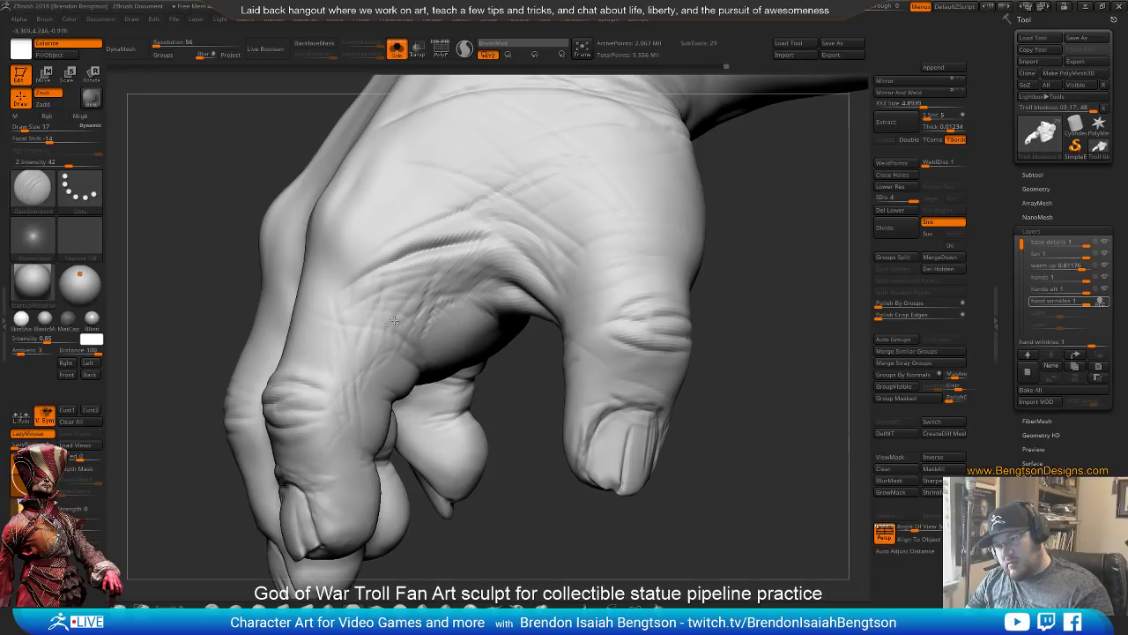
drag(441, 261, 349, 264)
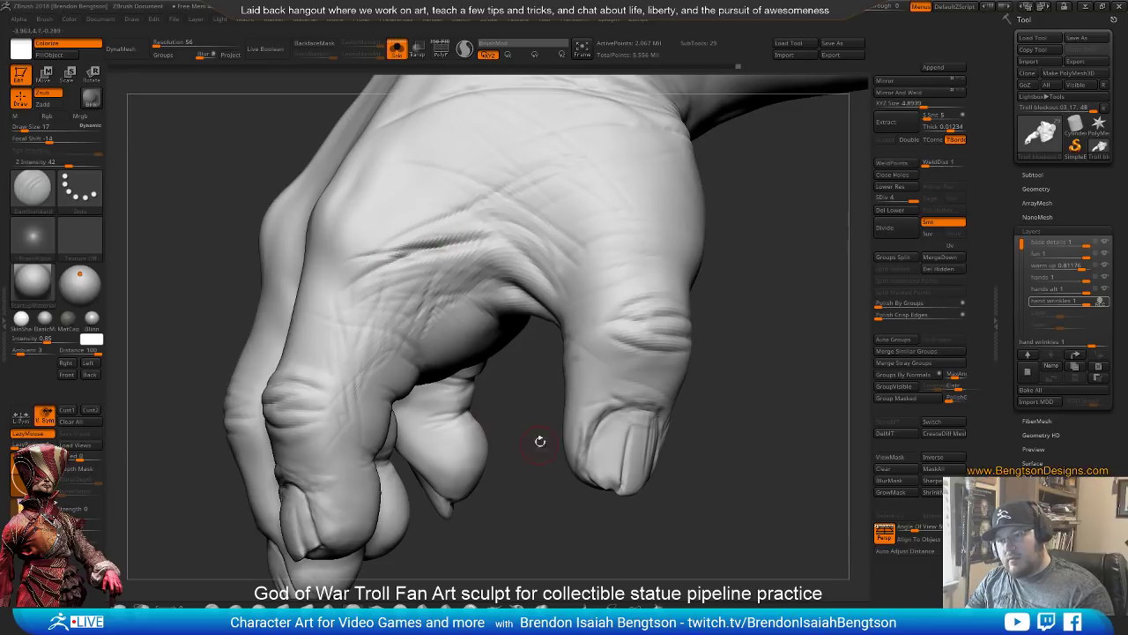
mouse_move(539, 444)
alt+mouse_down()
mouse_move(502, 397)
mouse_move(511, 459)
alt+mouse_up()
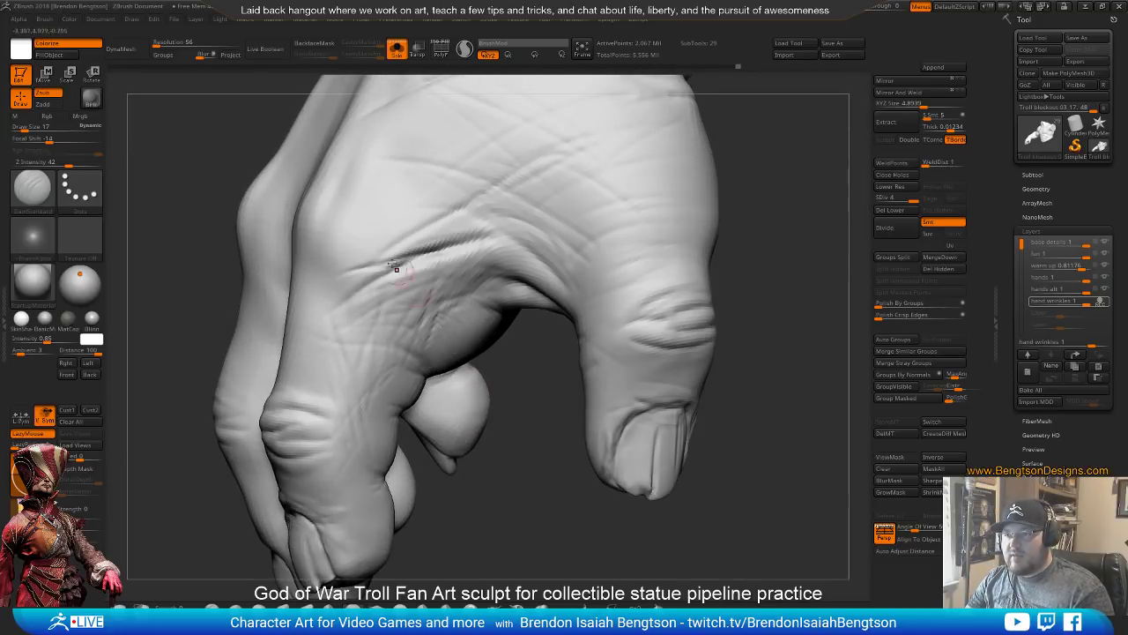
Lower the body mesh to subdivision level 3 and choose the ClayBuildup brush for reworking the web fold
key(b)
key(s)
key(t)
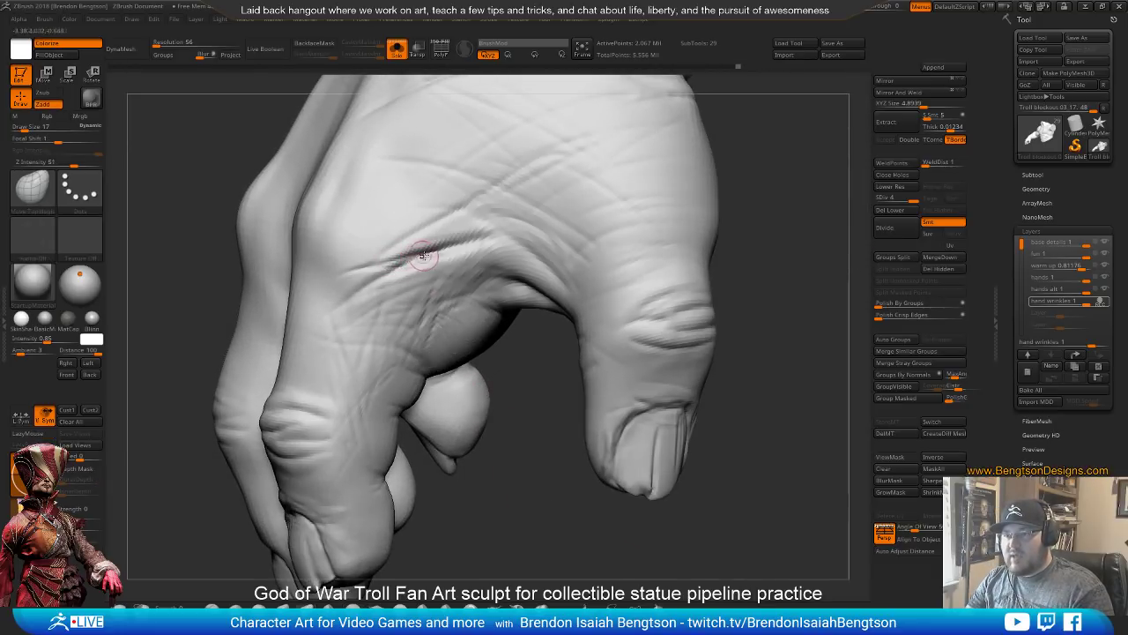
click(900, 199)
key(b)
key(c)
key(b)
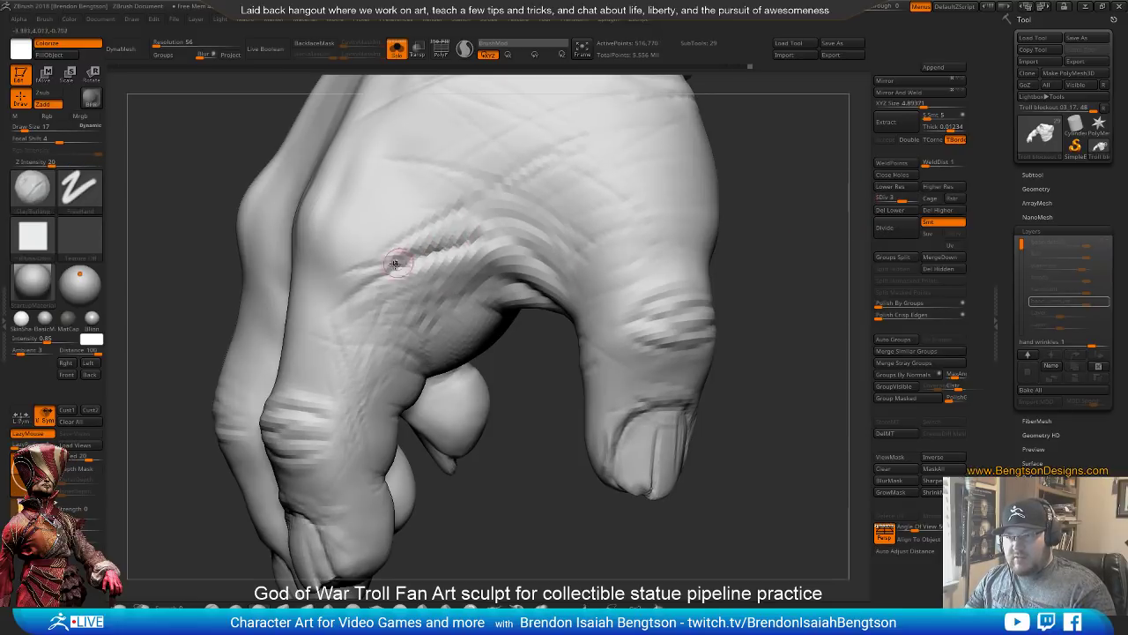
Return the body mesh to subdivision level 4 and carve fine lines into the index finger's inner base with DamStandard at draw size 7
key(d)
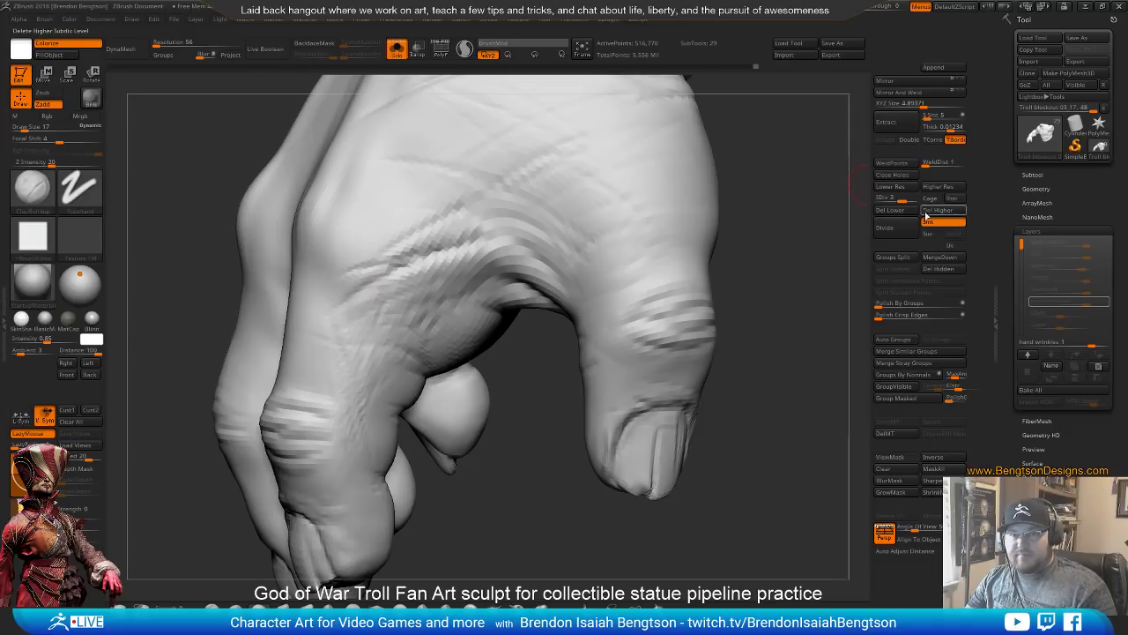
drag(545, 425, 418, 244)
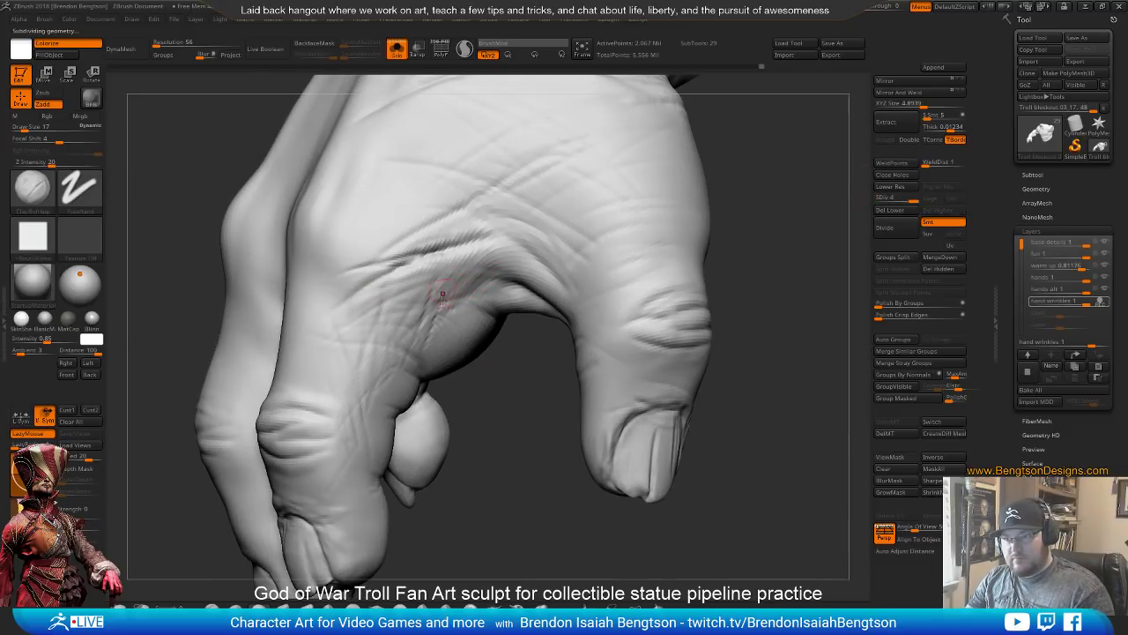
drag(500, 456, 430, 337)
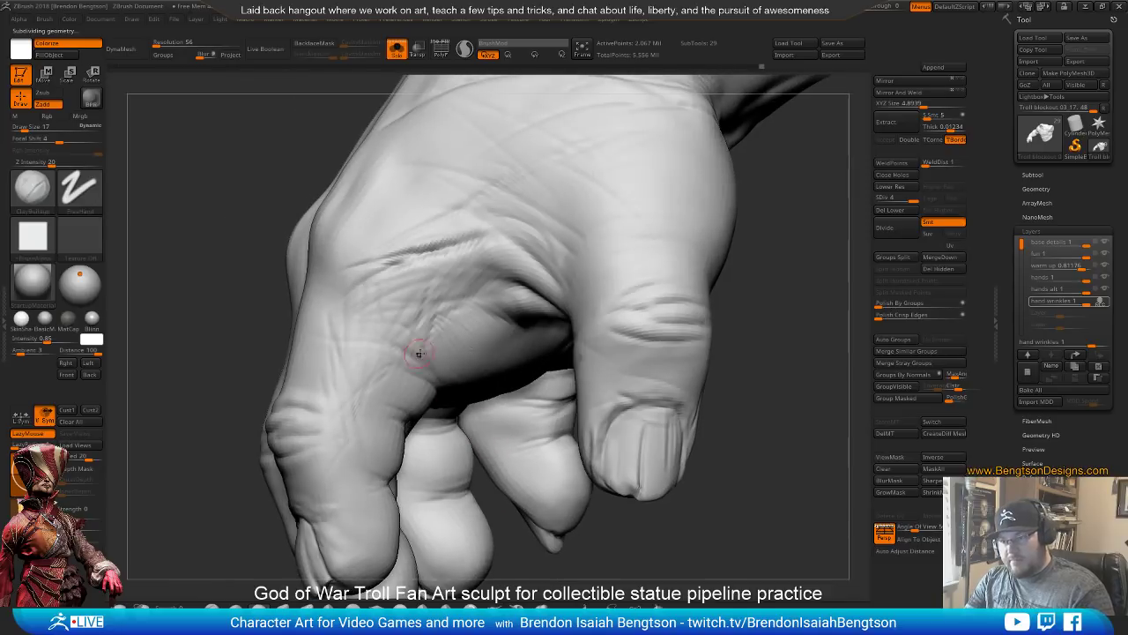
key(space)
key(b)
key(d)
key(s)
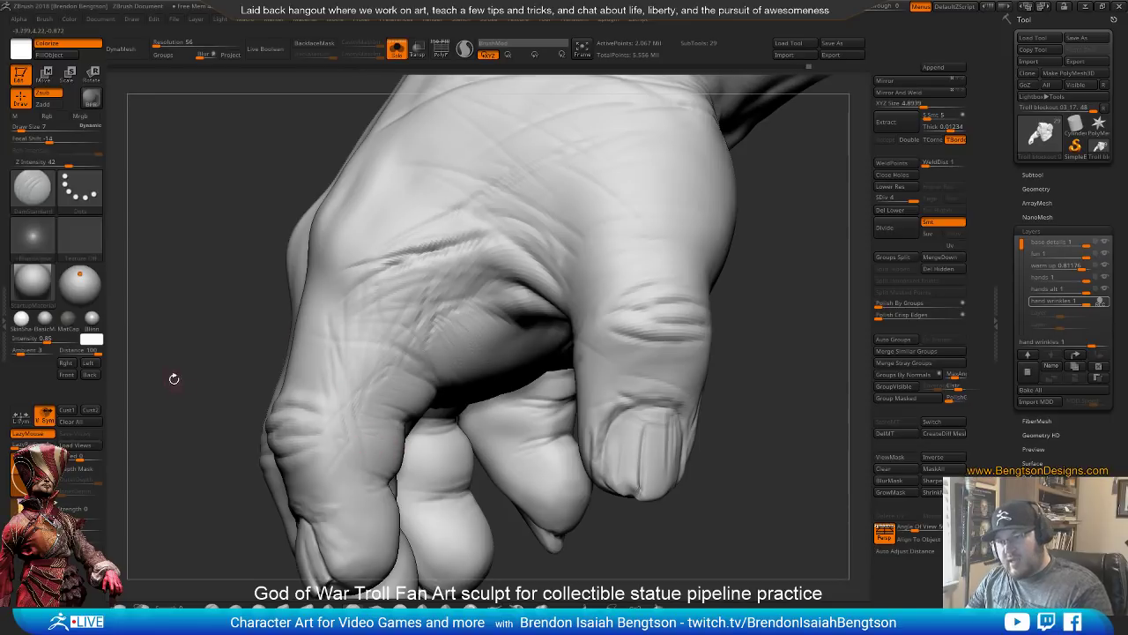
drag(173, 379, 176, 272)
drag(259, 255, 330, 308)
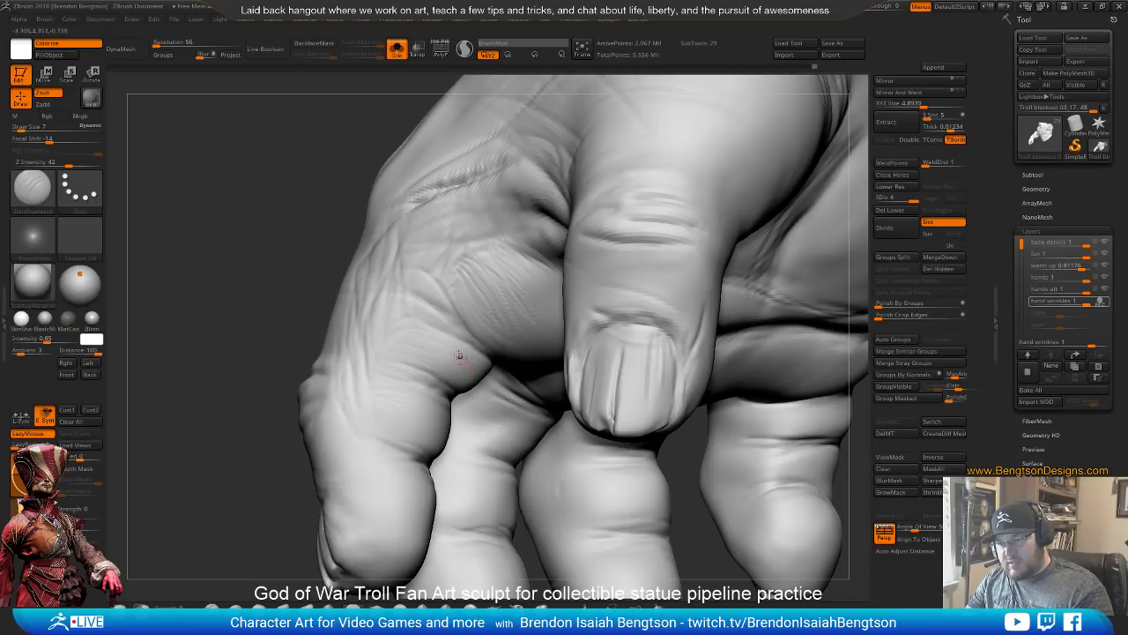
drag(227, 284, 356, 364)
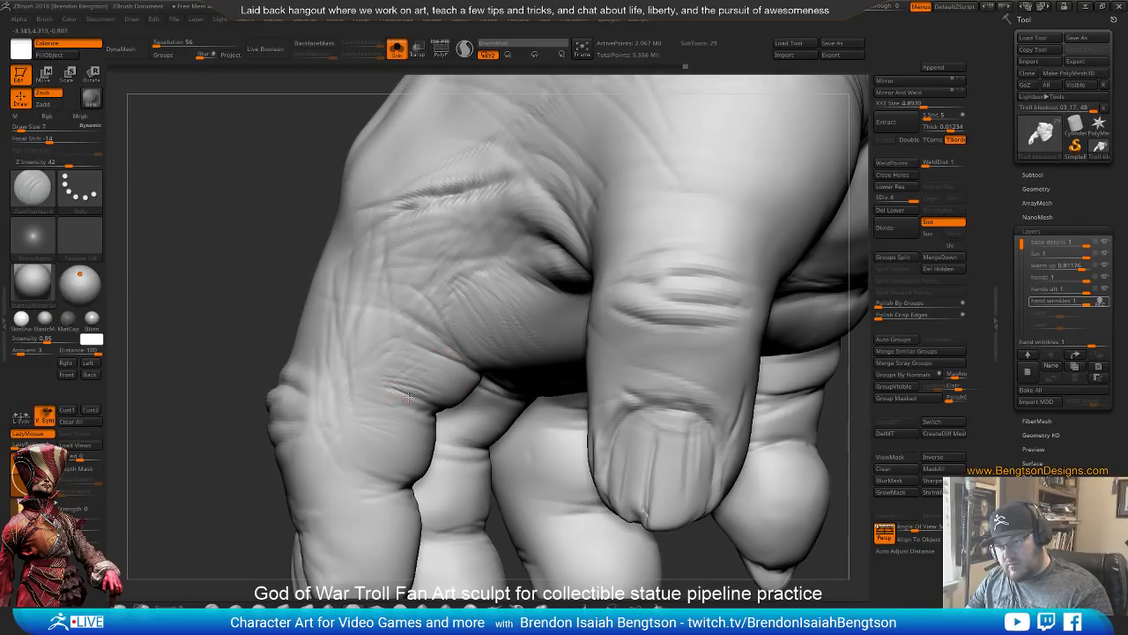
Carve fine creases down the inner side of the index finger, from the middle joint toward the fingertip
drag(195, 310, 250, 319)
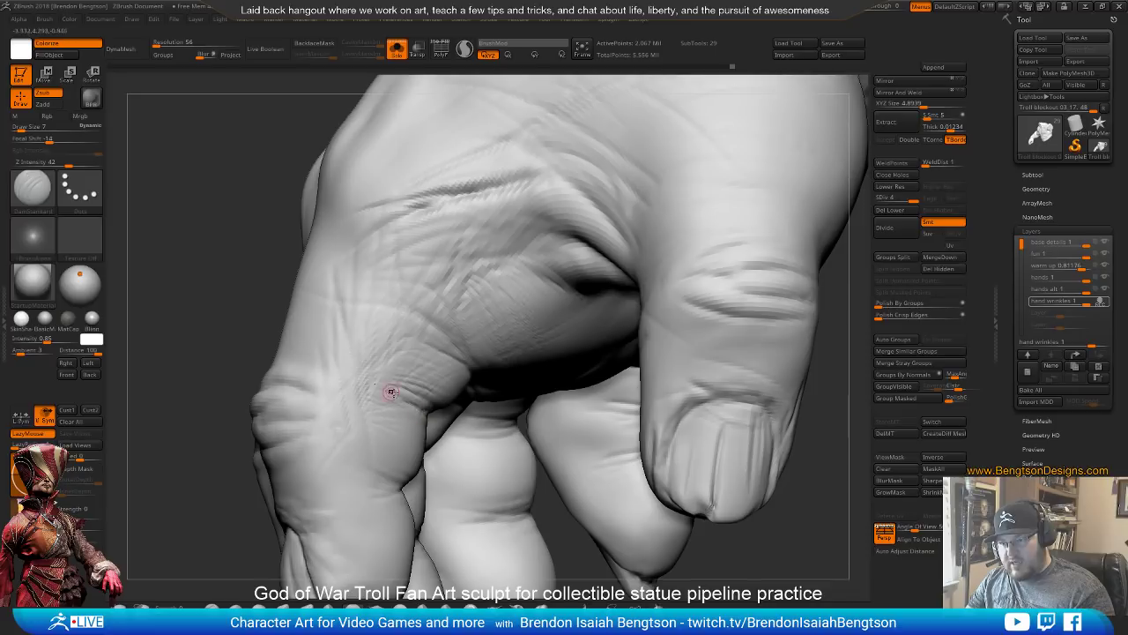
drag(207, 352, 181, 369)
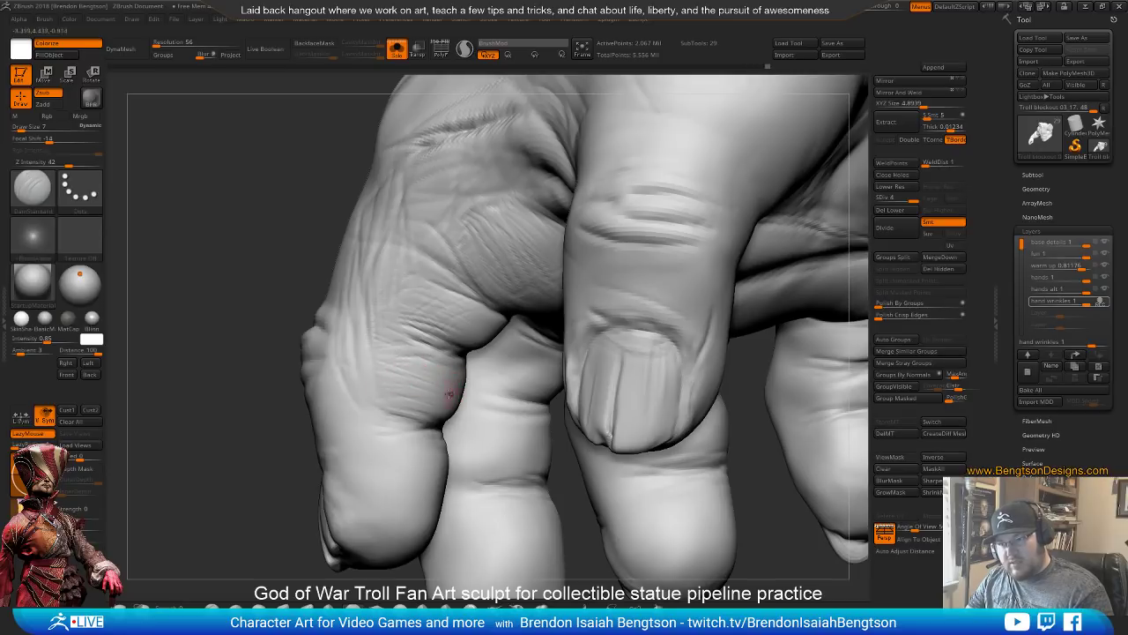
drag(221, 437, 272, 398)
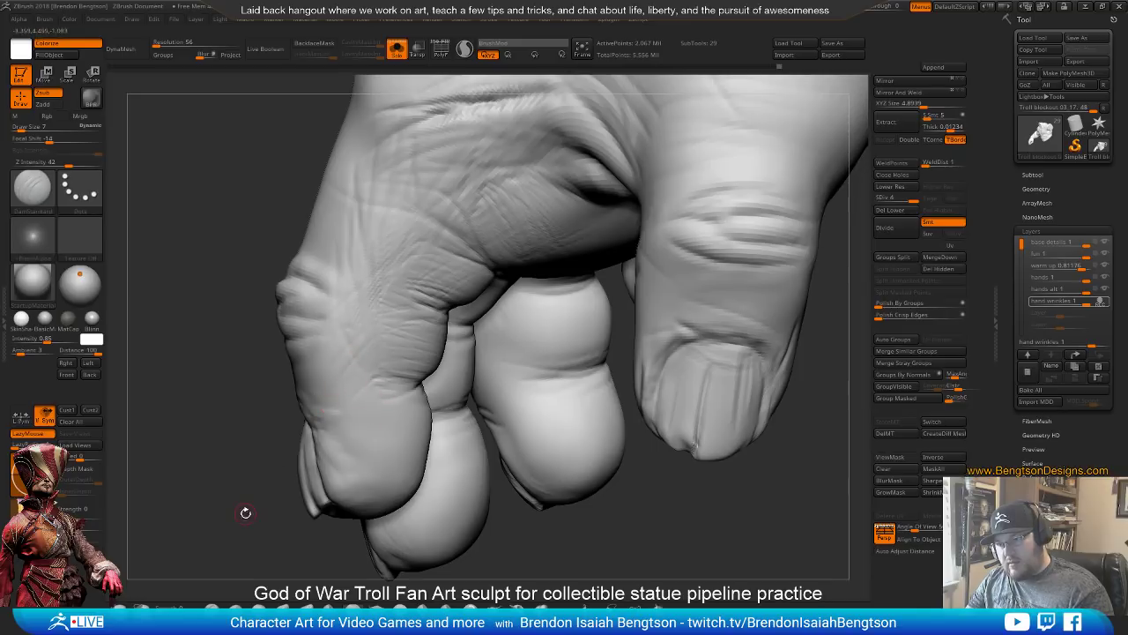
drag(244, 514, 338, 424)
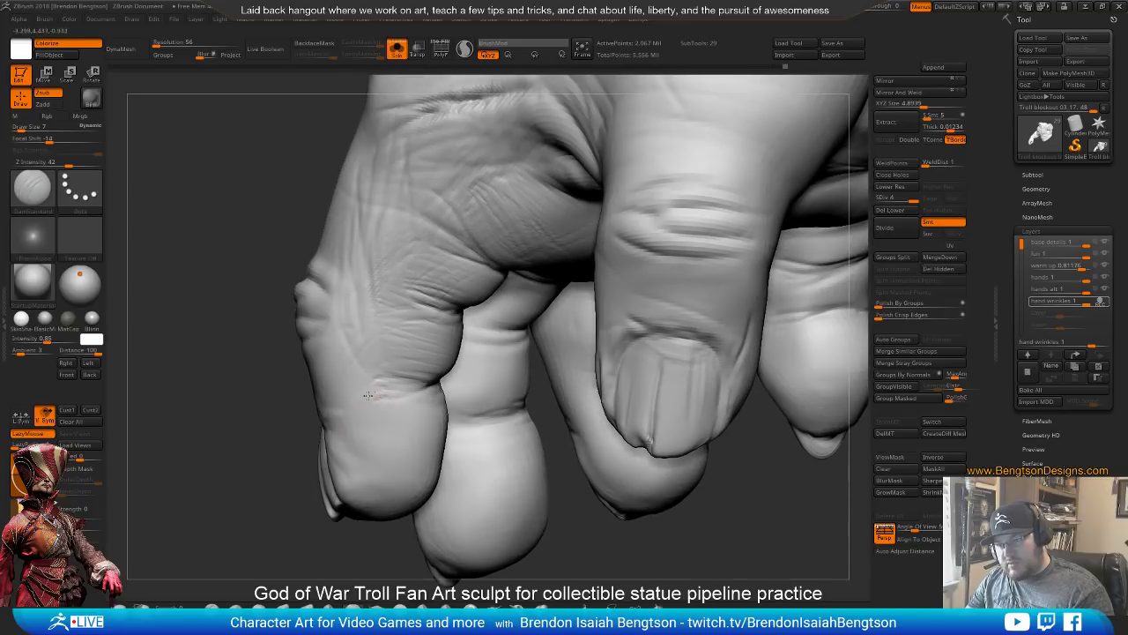
Carve crossing wrinkles below the web fold at the index finger's base and undo the last stroke
drag(221, 330, 511, 352)
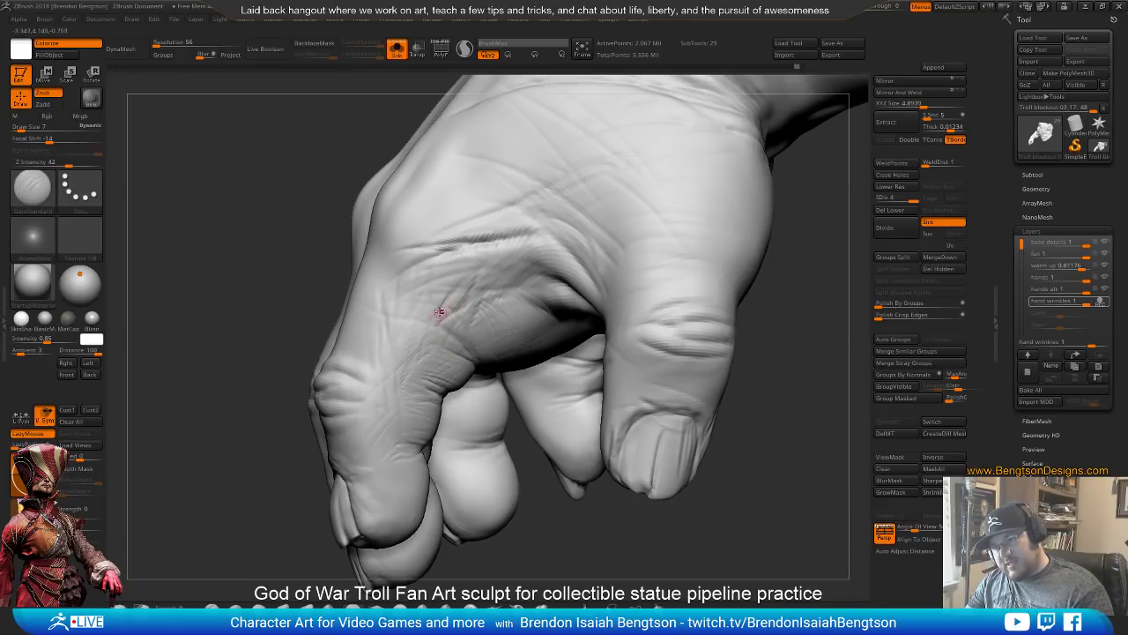
drag(232, 320, 249, 366)
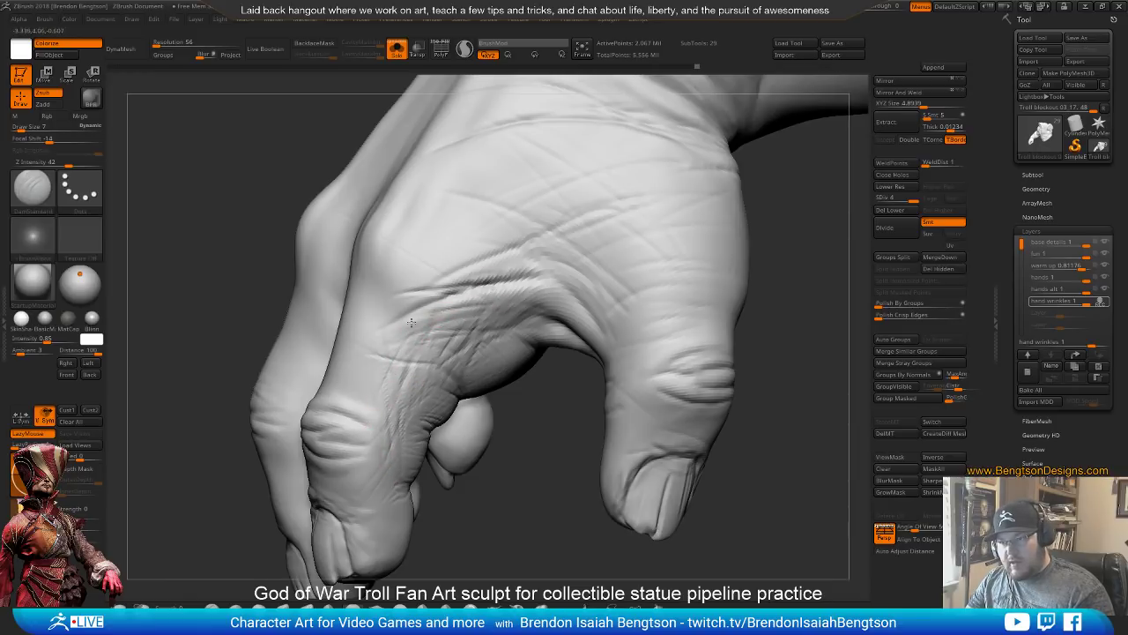
key(ctrl+z)
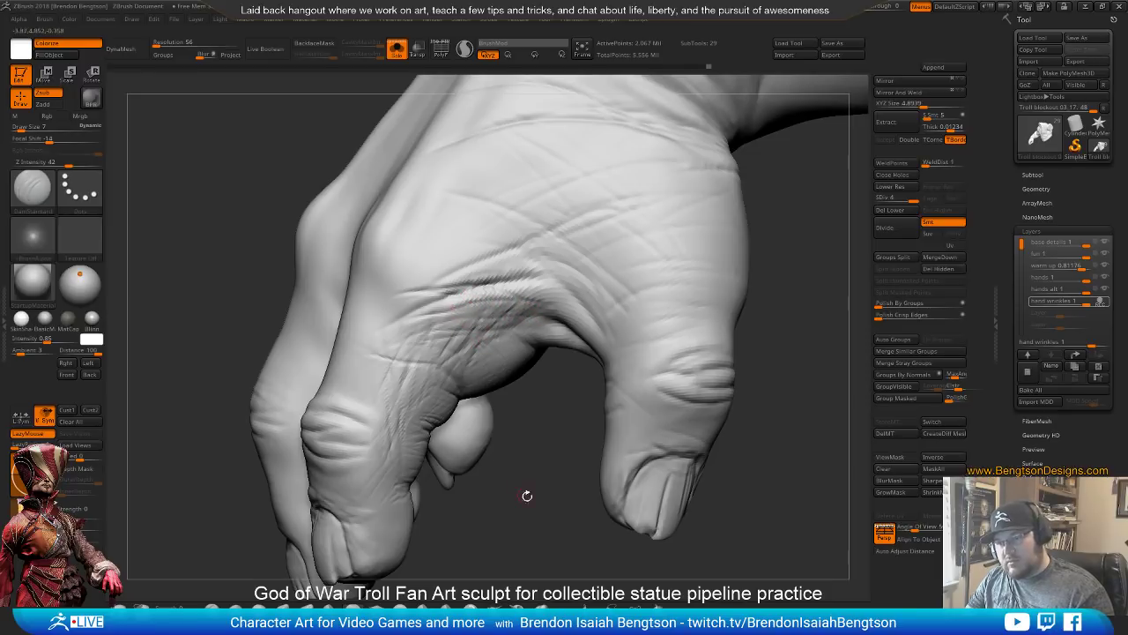
Puff up the skin between the wrinkles below the web fold and along the index finger's side with the Inflat brush at draw size 17
key(b)
key(i)
key(n)
key(space)
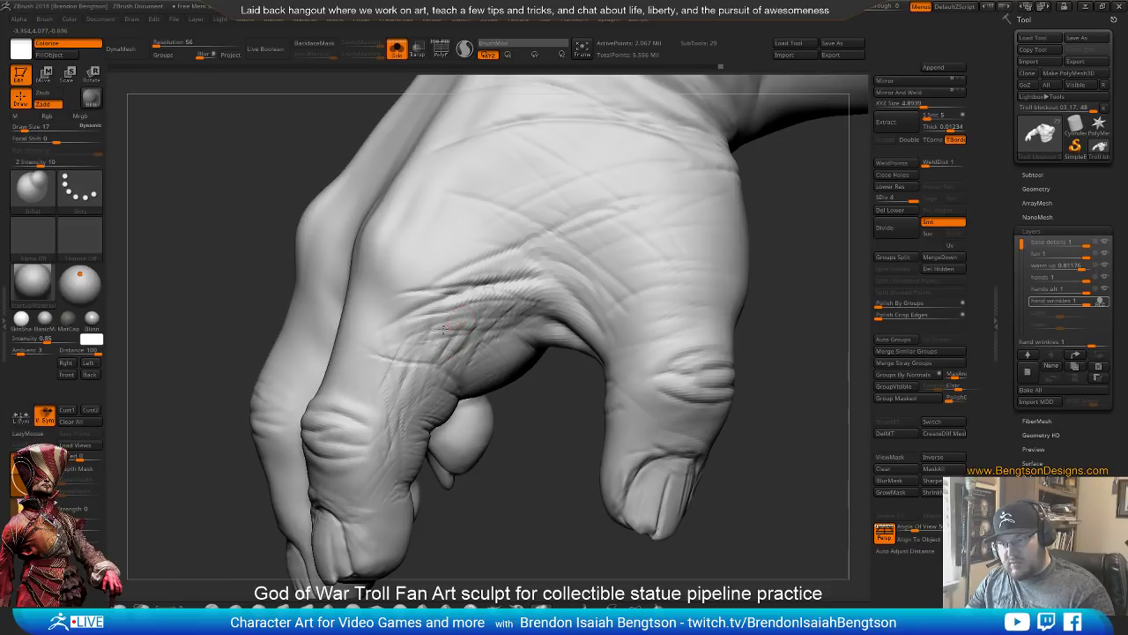
mouse_move(422, 333)
mouse_down()
mouse_move(410, 327)
mouse_move(483, 326)
mouse_up()
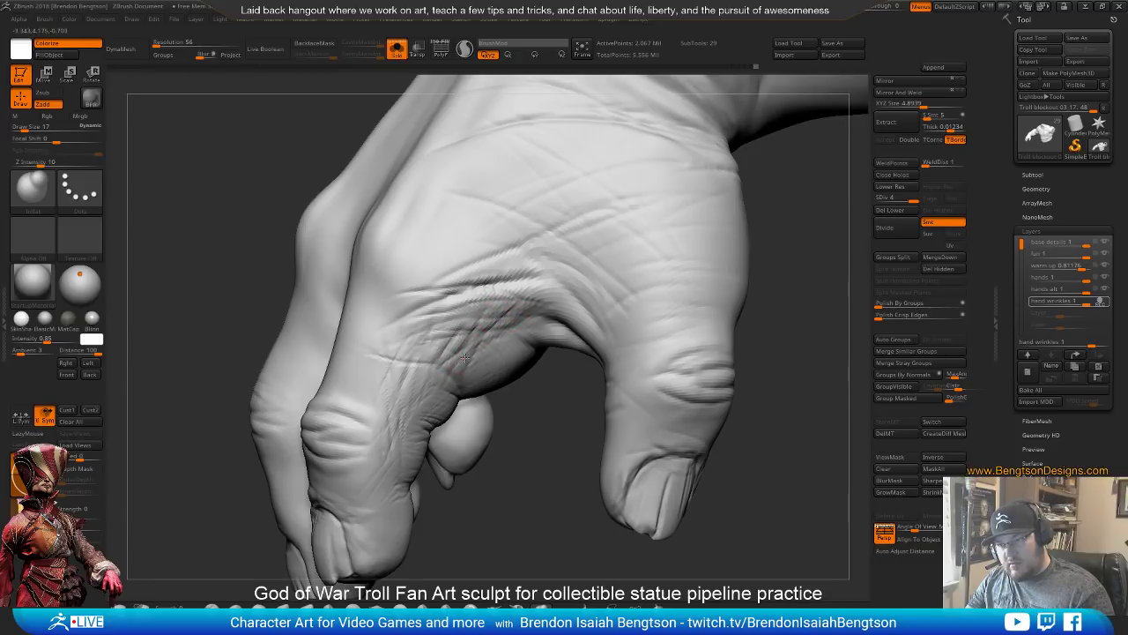
drag(424, 339, 412, 351)
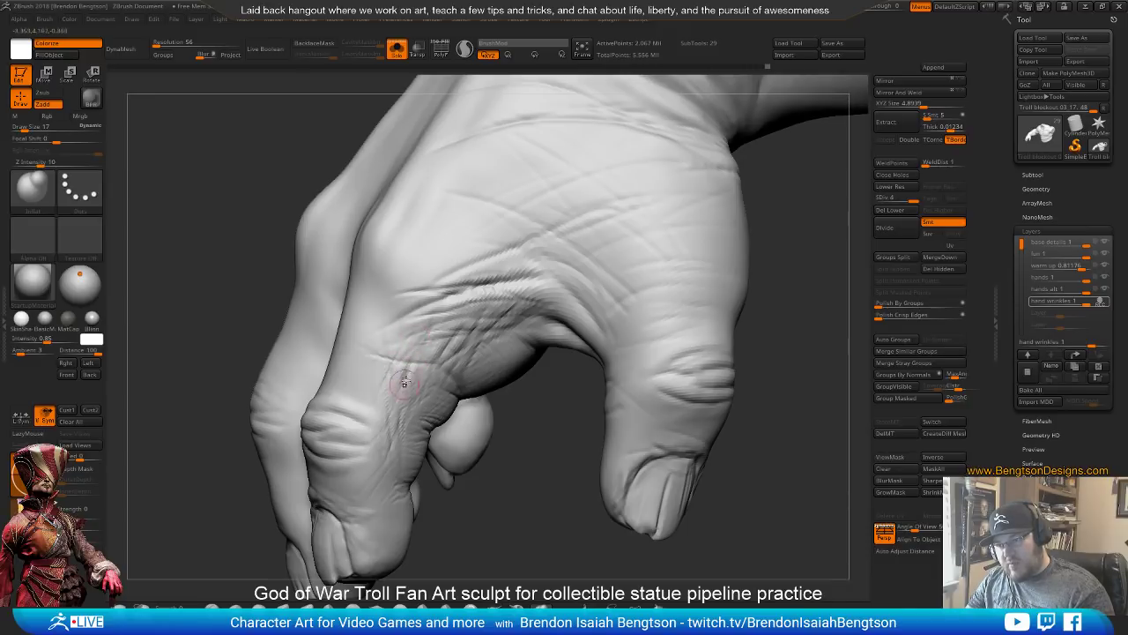
mouse_move(426, 364)
mouse_down()
mouse_move(417, 393)
mouse_move(441, 380)
mouse_up()
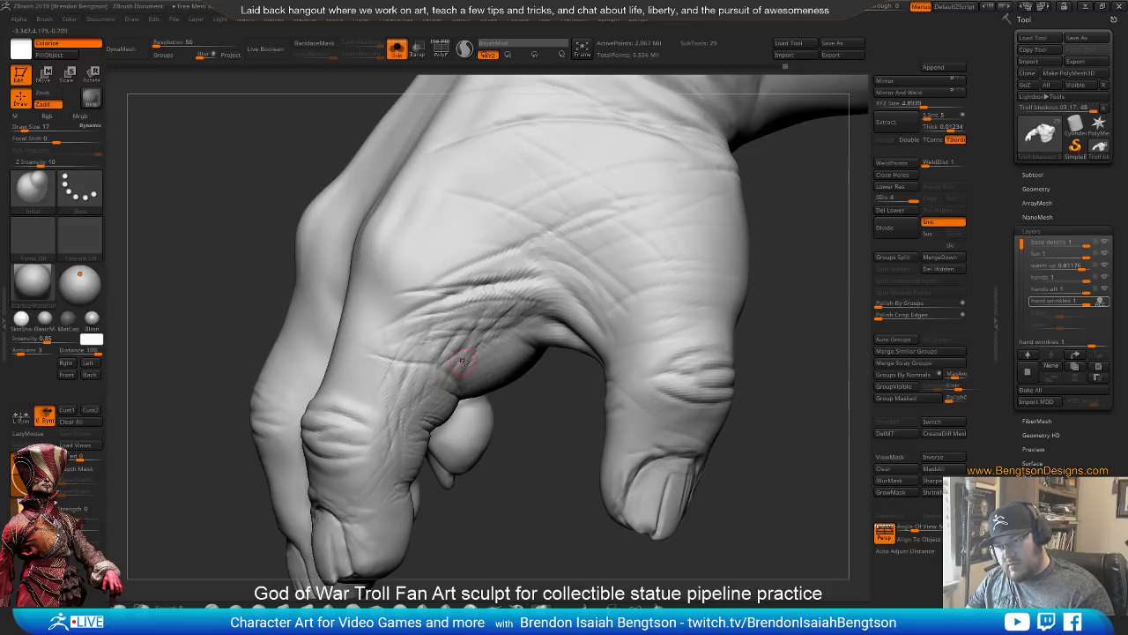
alt+drag(509, 451, 491, 151)
drag(487, 423, 546, 567)
alt+drag(523, 460, 536, 507)
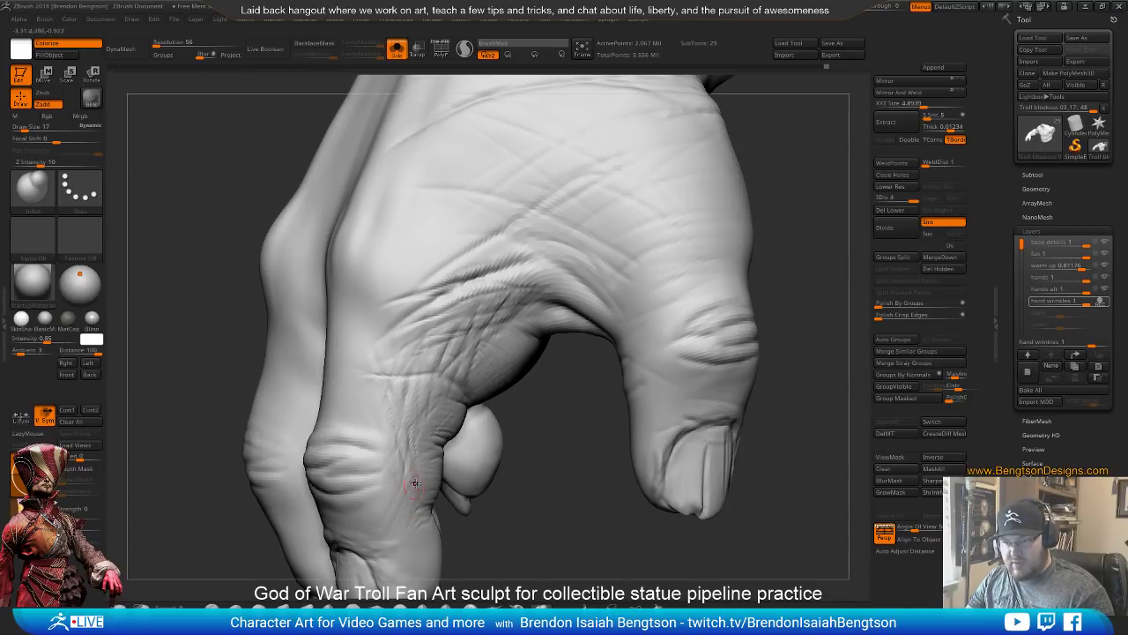
alt+drag(538, 471, 531, 409)
Deepen the wrinkles along the index finger's side and the web fold with the DamStandard brush at draw size 17
key(b)
key(d)
key(s)
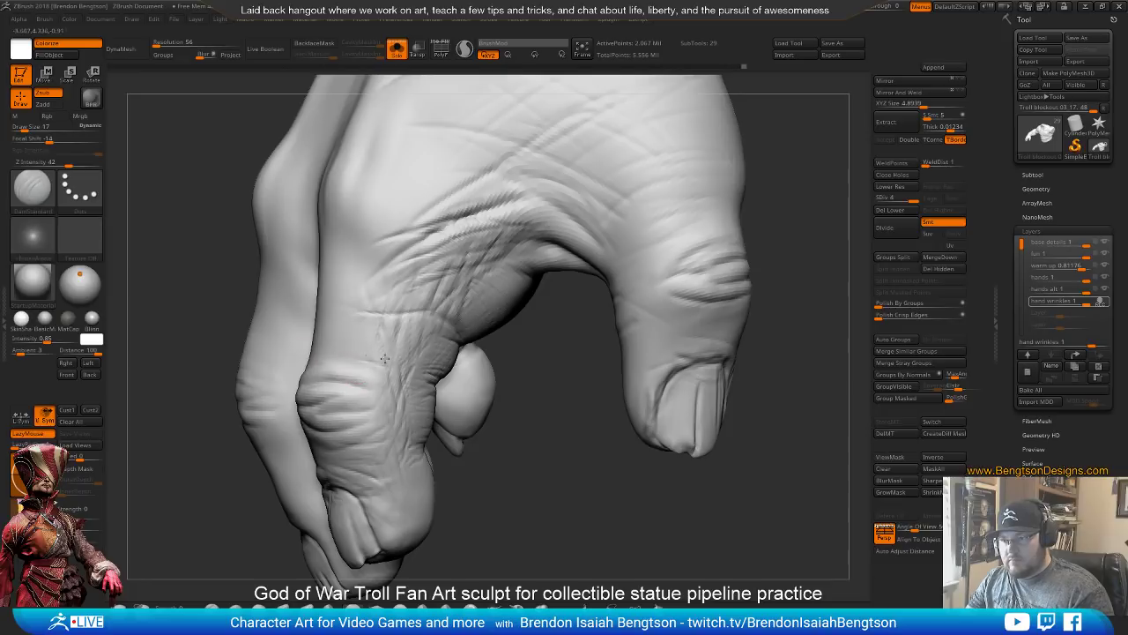
mouse_move(494, 449)
mouse_down()
mouse_move(529, 497)
mouse_move(548, 503)
mouse_move(372, 360)
mouse_up()
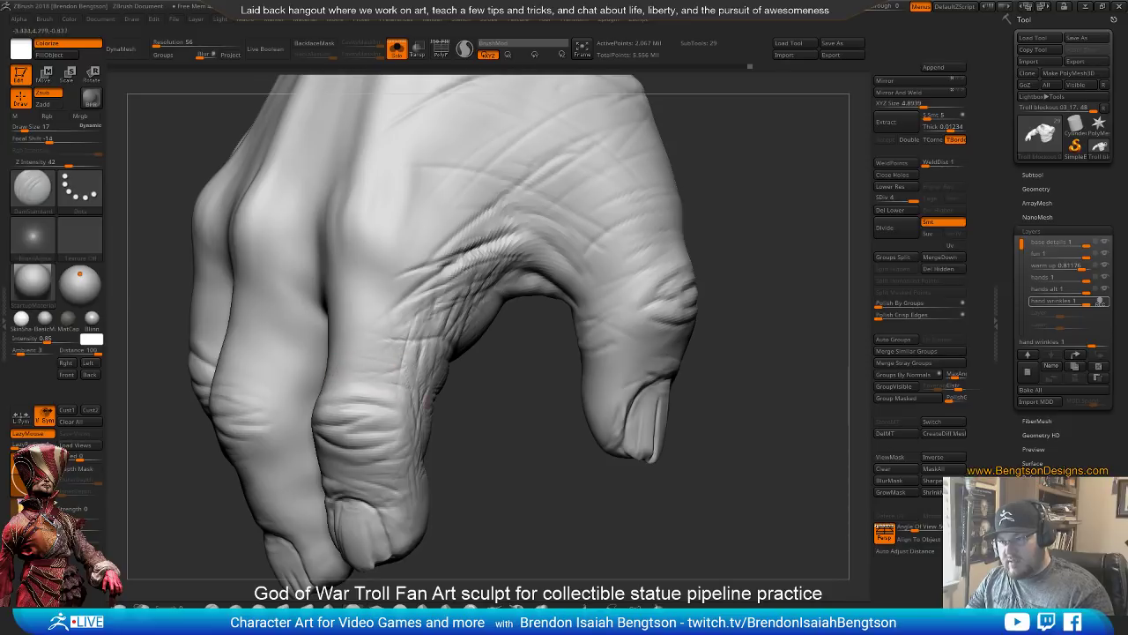
mouse_move(427, 398)
right_down()
mouse_move(529, 394)
mouse_move(526, 420)
mouse_move(523, 411)
mouse_move(499, 424)
right_up()
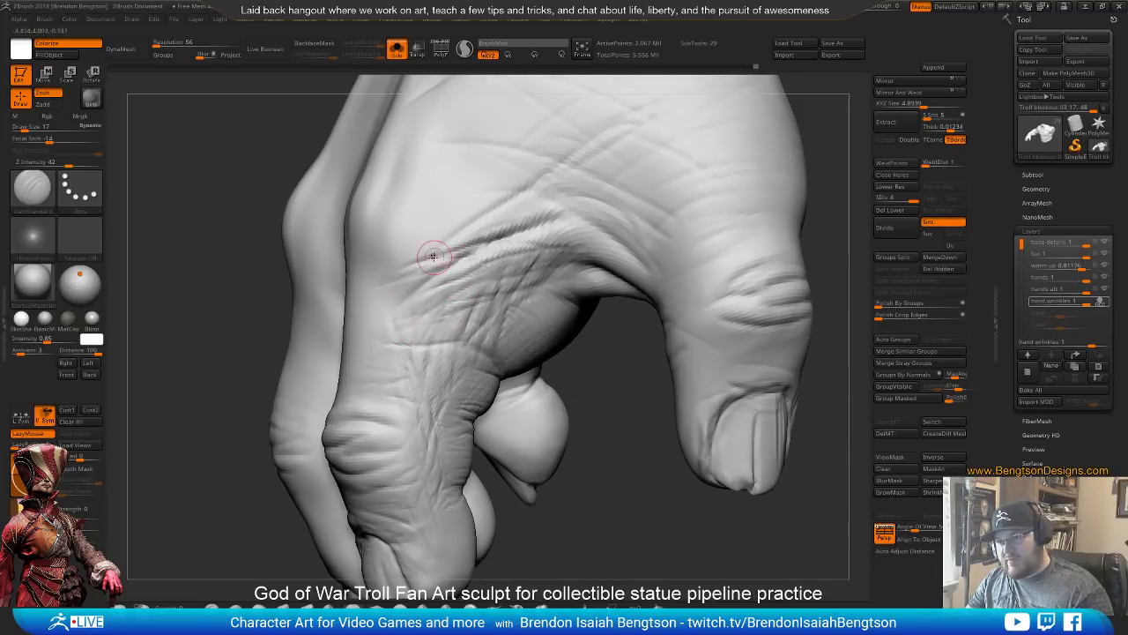
drag(202, 435, 247, 430)
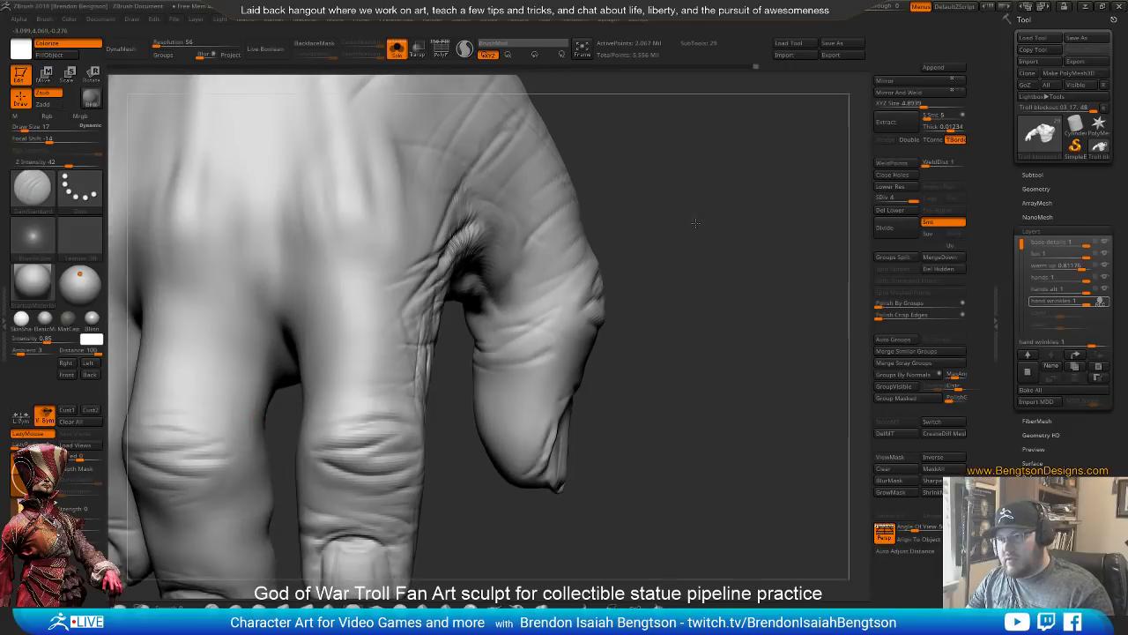
drag(634, 282, 483, 321)
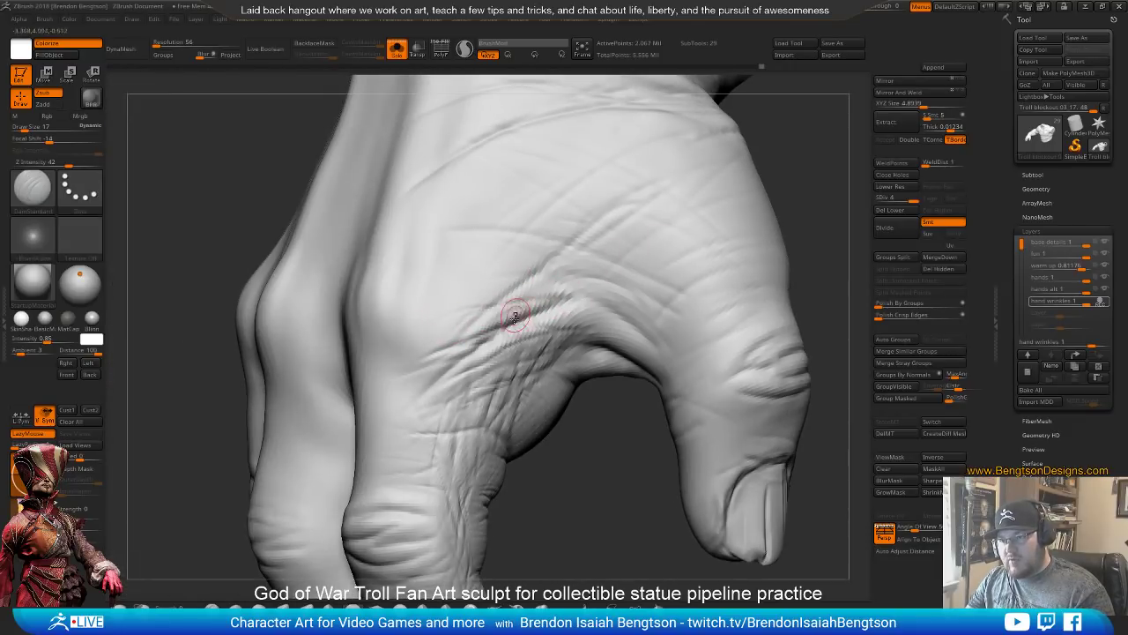
alt+drag(586, 555, 586, 532)
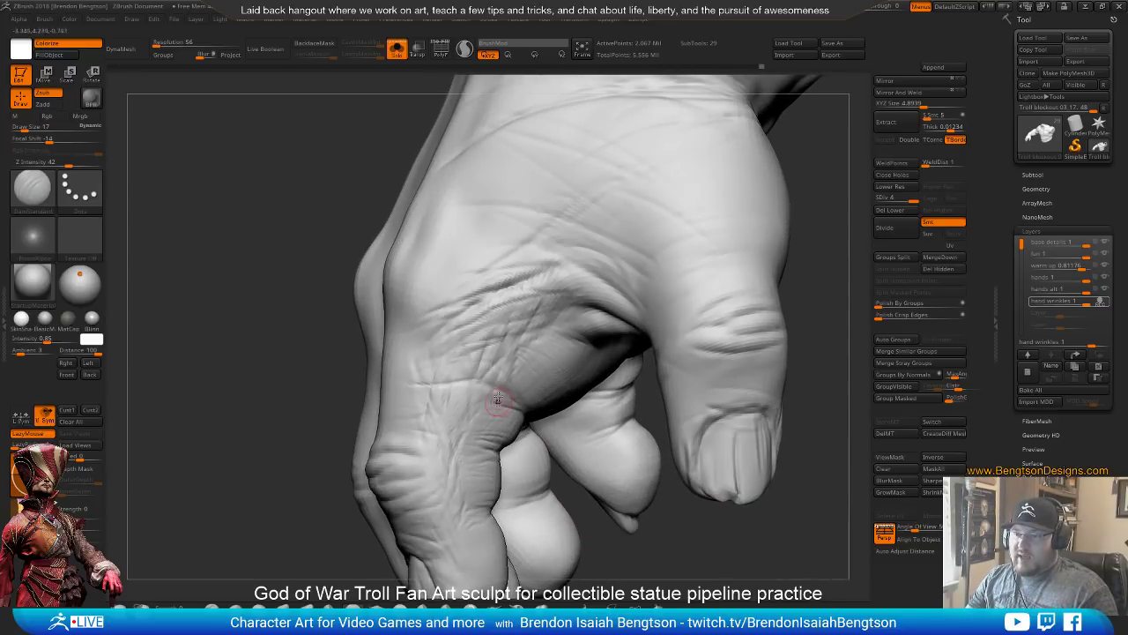
Reduce the draw size to 9 and carve finer wrinkles below the web fold and down the index finger's side
key(space)
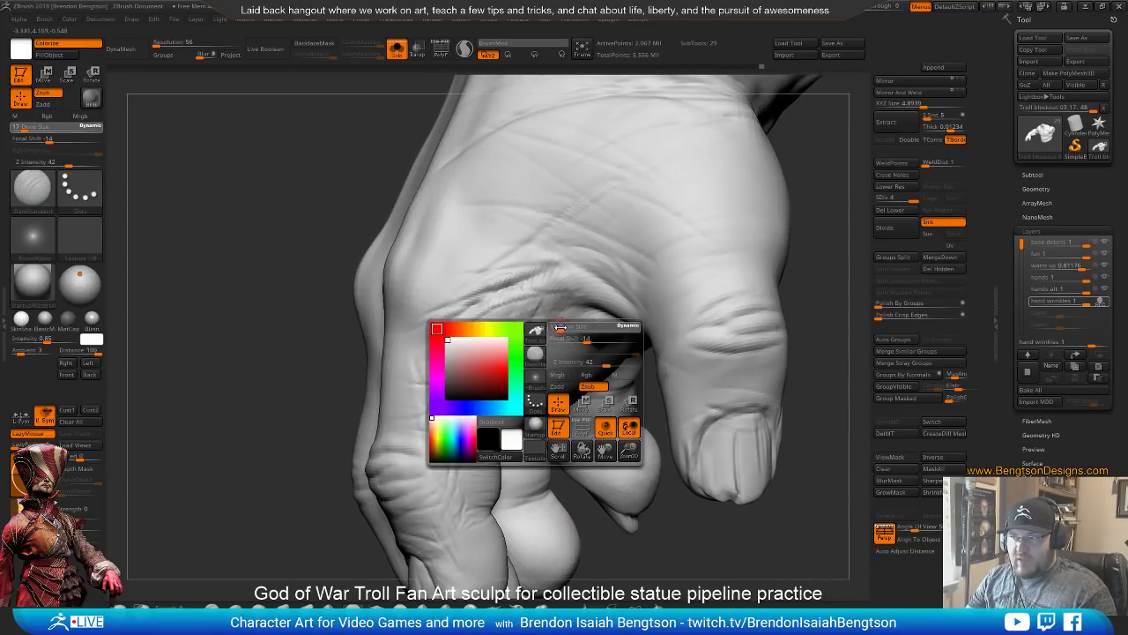
drag(559, 327, 556, 327)
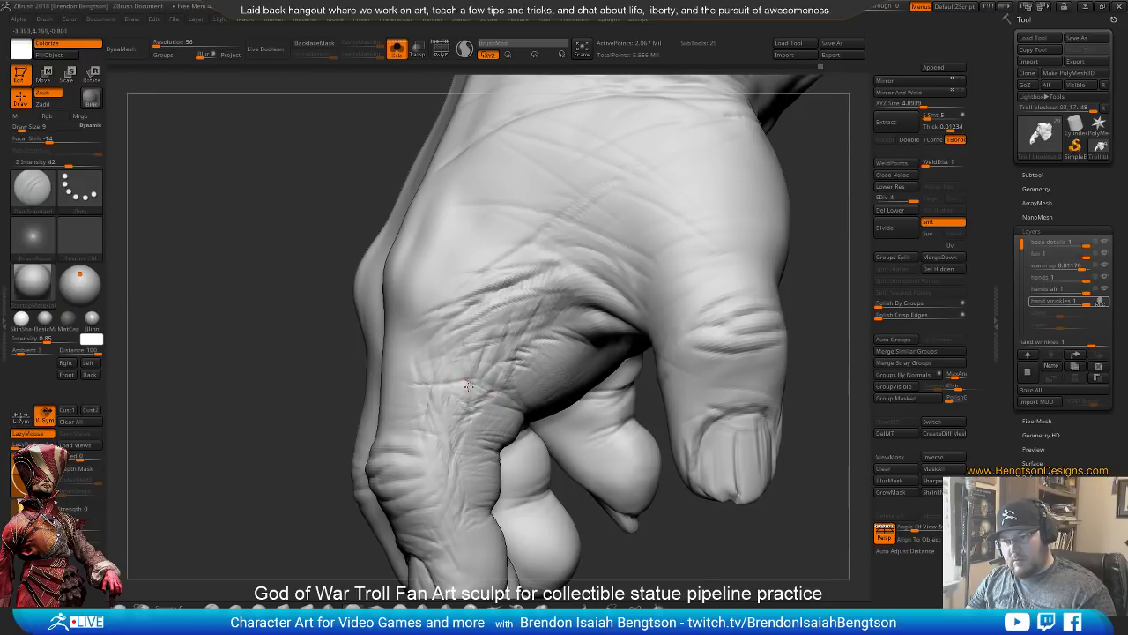
mouse_move(343, 403)
mouse_down()
mouse_move(277, 529)
mouse_move(266, 499)
mouse_up()
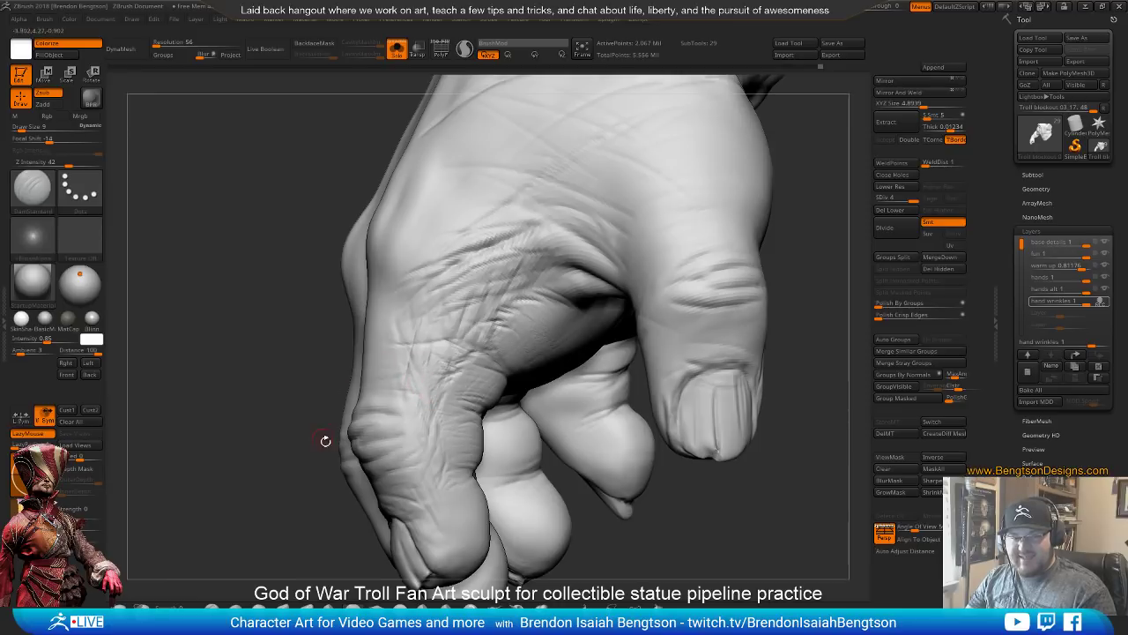
drag(442, 398, 431, 403)
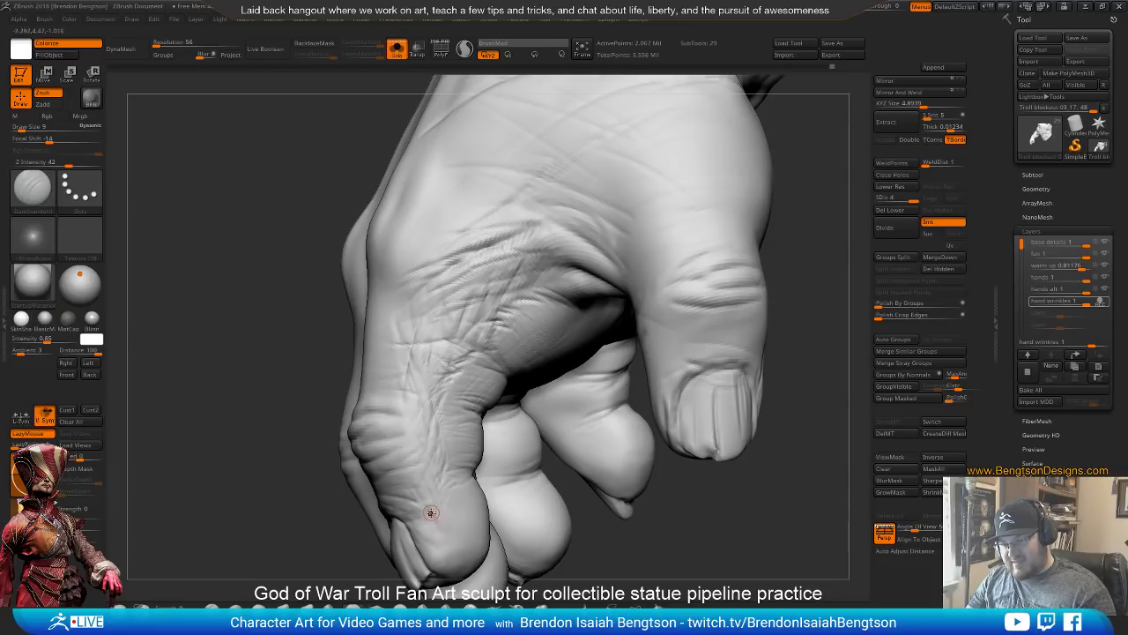
Carve fine creases beside the index fingernail and across the index finger's knuckle
alt+drag(324, 499, 253, 423)
drag(173, 455, 219, 458)
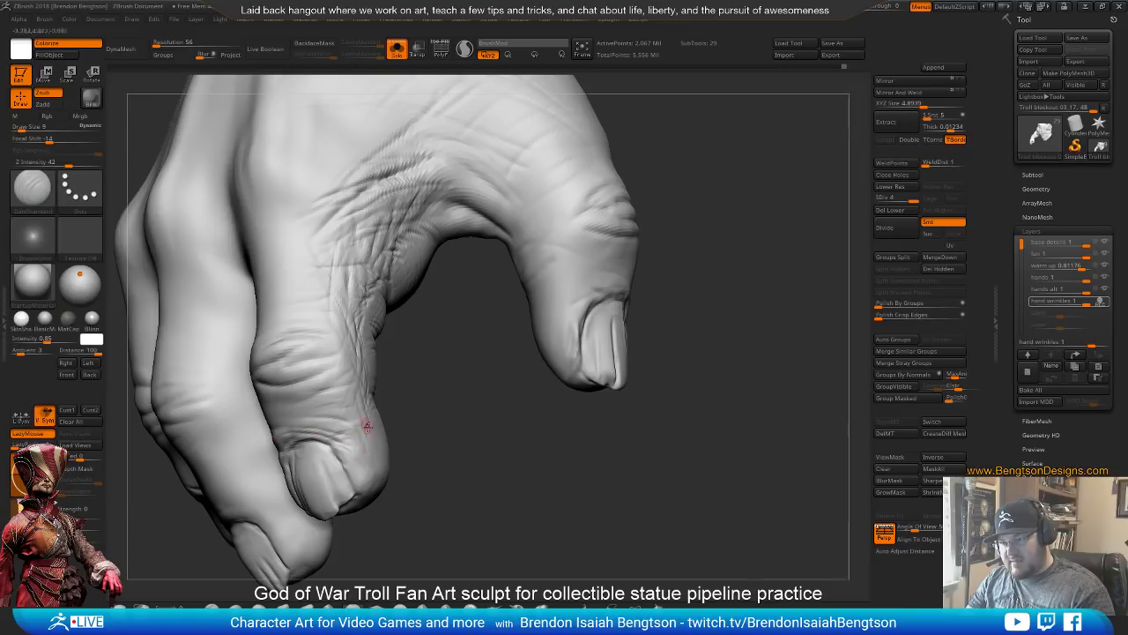
drag(407, 441, 356, 451)
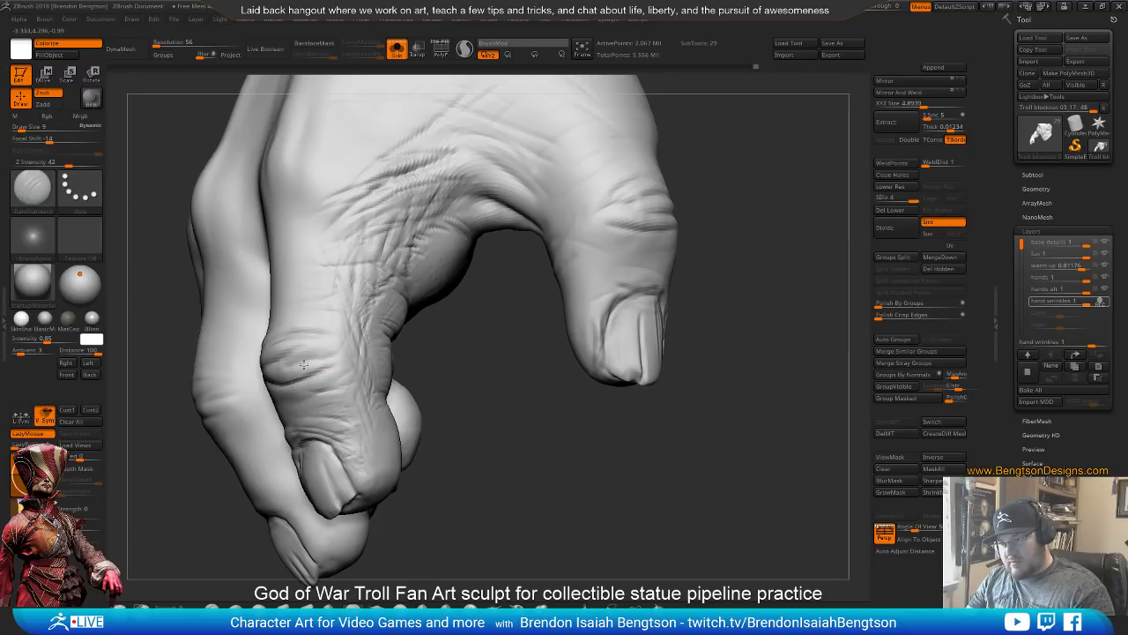
mouse_move(458, 379)
mouse_down()
mouse_move(503, 396)
mouse_move(397, 388)
mouse_up()
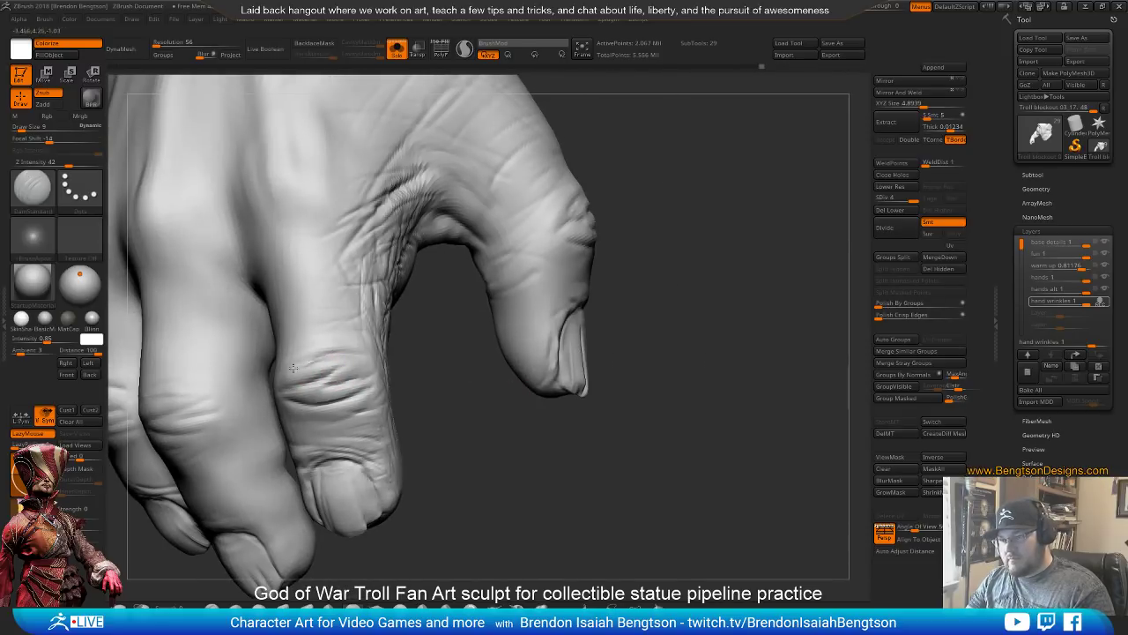
drag(426, 348, 374, 360)
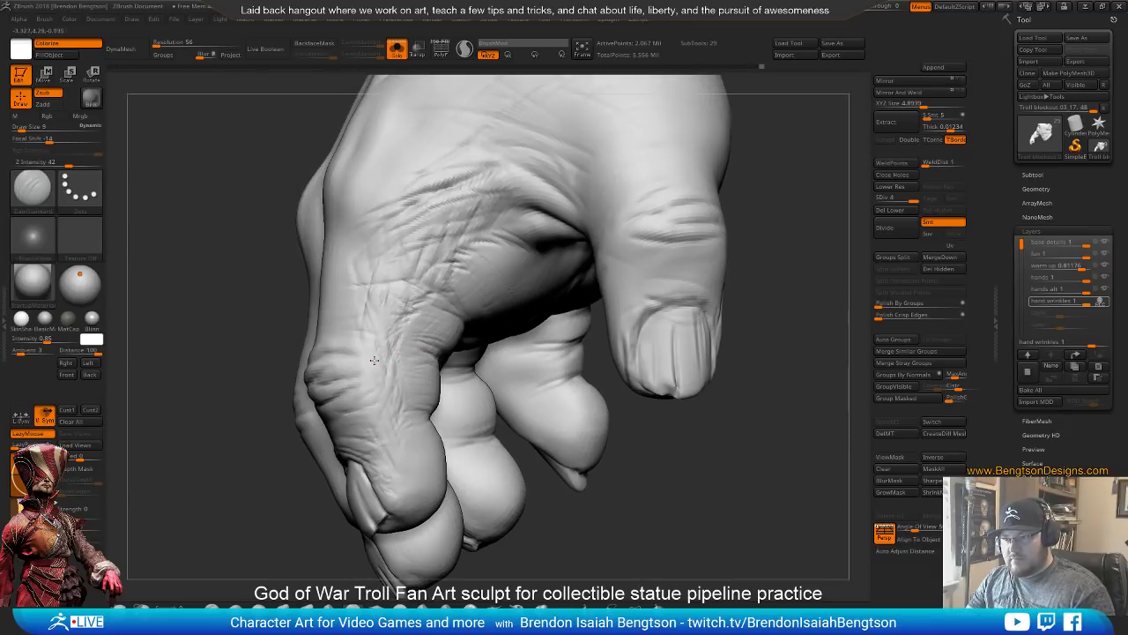
Reshape the skin folds along the index finger's side with the Move Topological brush at draw size 27 on subdivision level 3
mouse_move(236, 358)
mouse_down()
mouse_move(188, 257)
mouse_move(252, 485)
mouse_move(446, 503)
mouse_move(371, 321)
mouse_move(392, 323)
mouse_up()
key(space)
drag(443, 398, 411, 322)
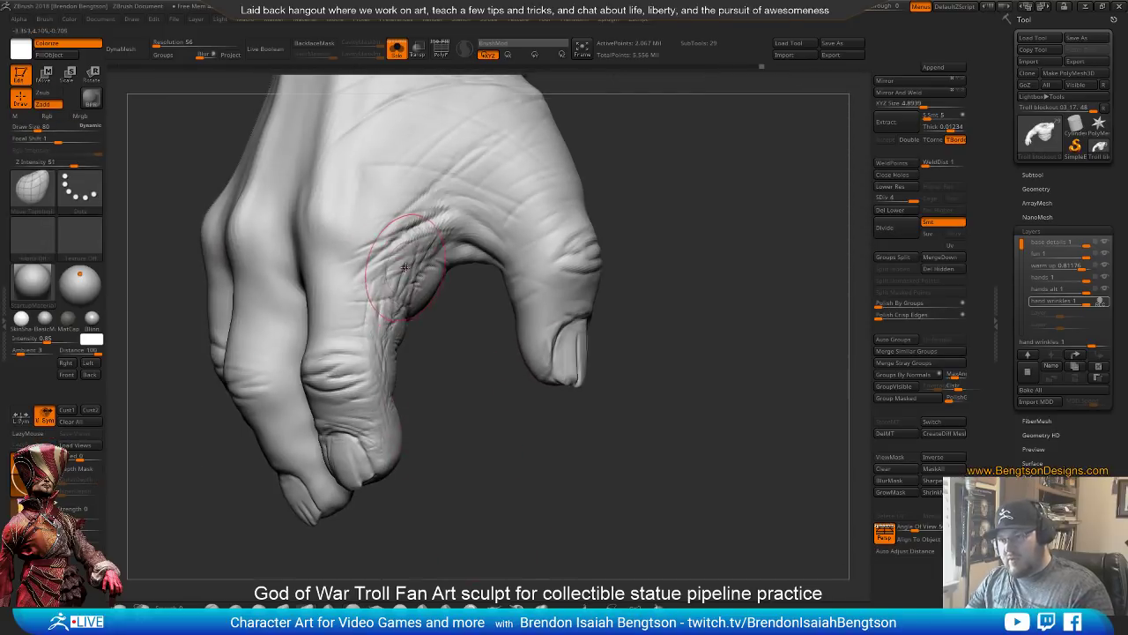
key(space)
mouse_move(405, 269)
mouse_down()
mouse_move(388, 269)
mouse_move(401, 266)
mouse_up()
click(903, 202)
key(space)
key(space)
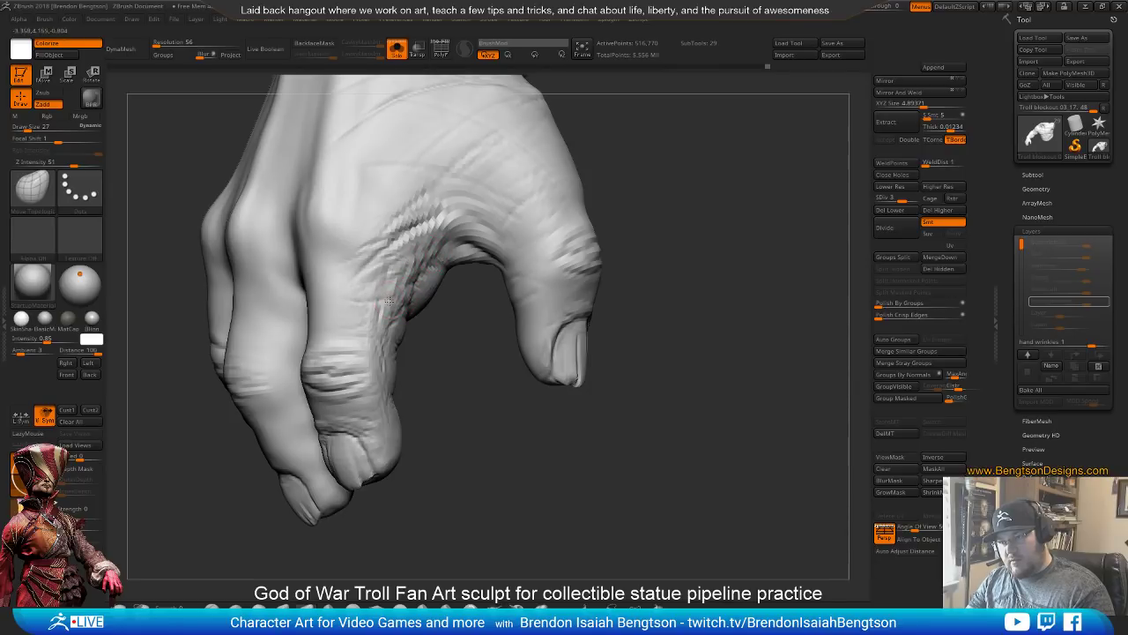
mouse_move(390, 280)
shift+mouse_down()
mouse_move(404, 263)
mouse_move(384, 306)
shift+mouse_up()
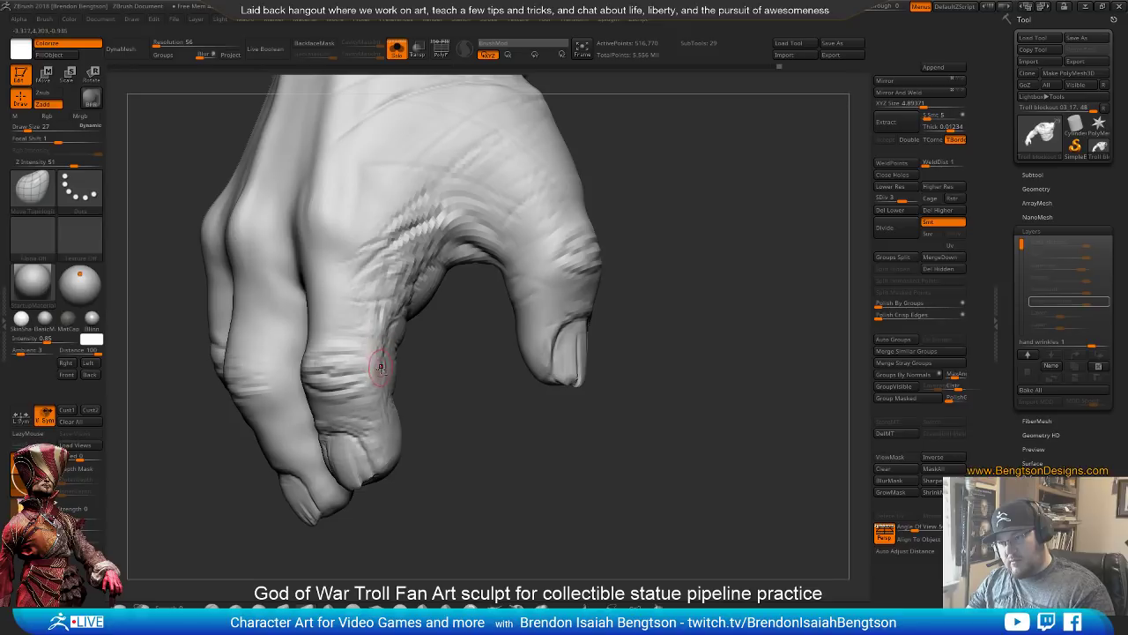
mouse_move(446, 421)
mouse_down()
mouse_move(468, 522)
mouse_move(480, 478)
mouse_move(520, 530)
mouse_move(489, 444)
mouse_move(511, 485)
mouse_move(670, 291)
mouse_up()
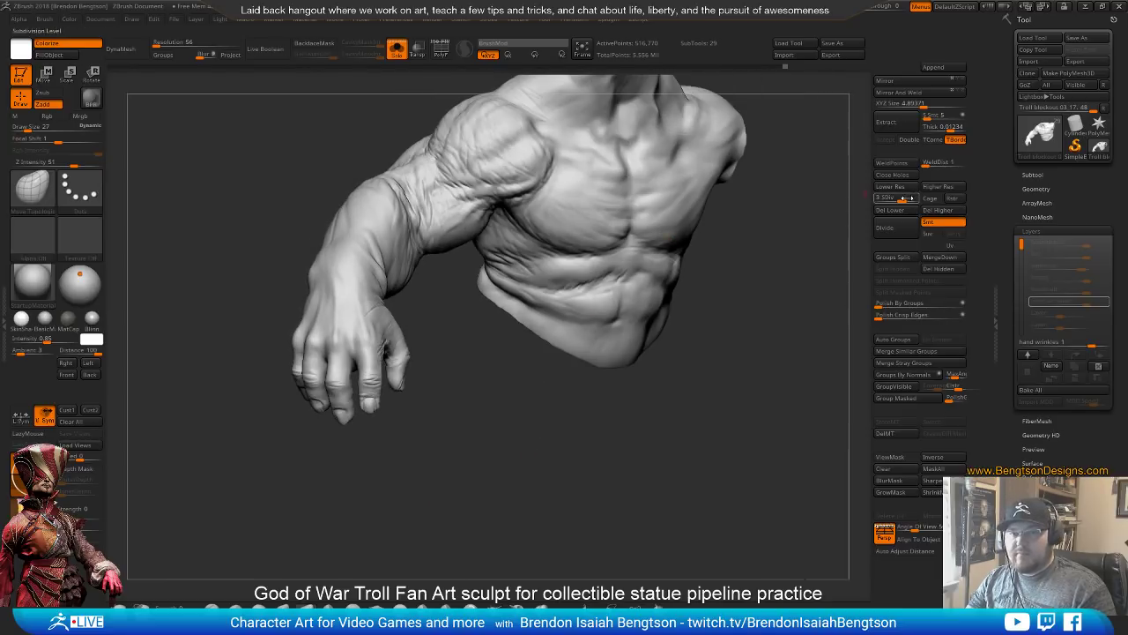
Return to subdivision level 4 and carve folds from the thumb web toward the thumb with the DamStandard brush at draw size 21
click(905, 197)
mouse_move(630, 501)
mouse_down()
mouse_move(579, 484)
mouse_move(621, 525)
mouse_move(636, 403)
mouse_move(740, 291)
mouse_up()
mouse_move(597, 241)
alt+mouse_down()
mouse_move(628, 286)
mouse_move(647, 280)
mouse_move(660, 297)
mouse_move(639, 290)
alt+mouse_up()
key(space)
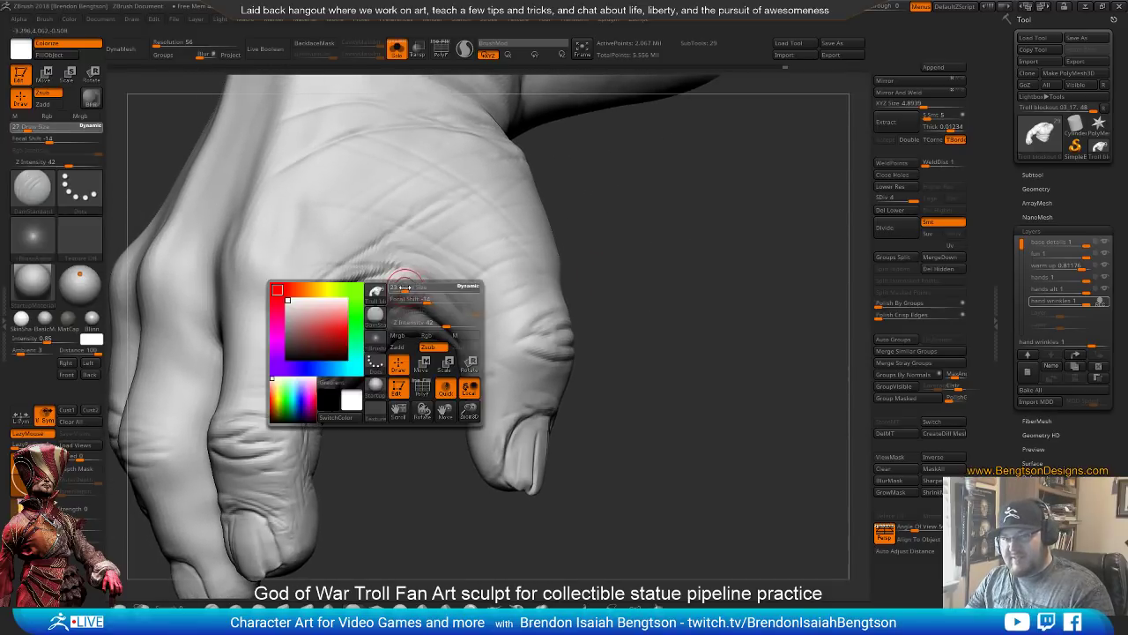
drag(404, 286, 398, 288)
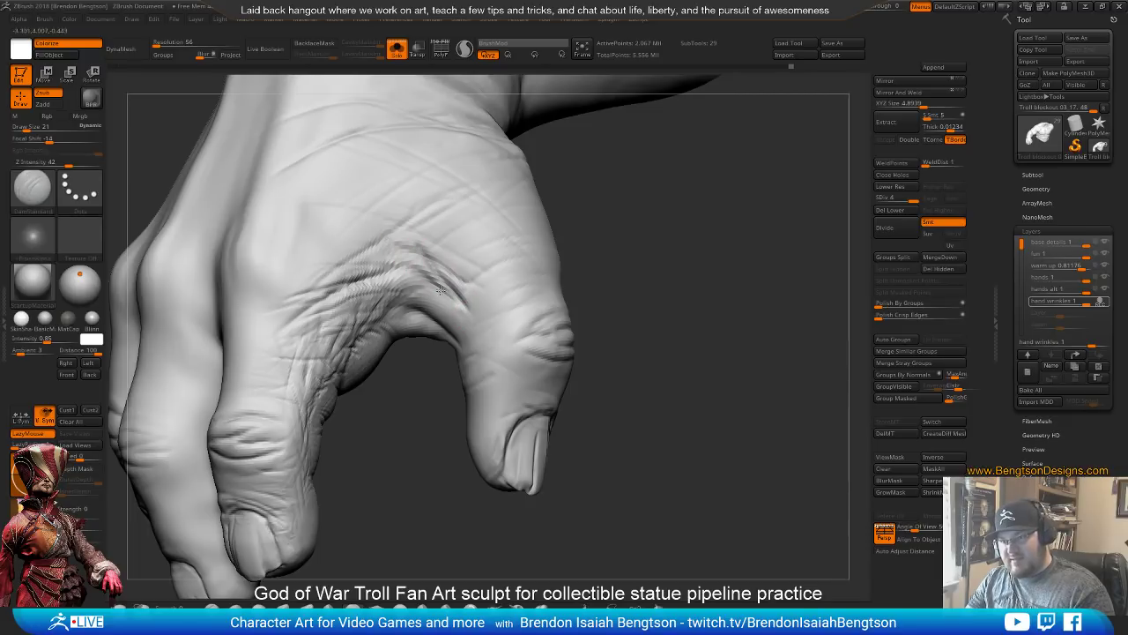
drag(698, 312, 681, 317)
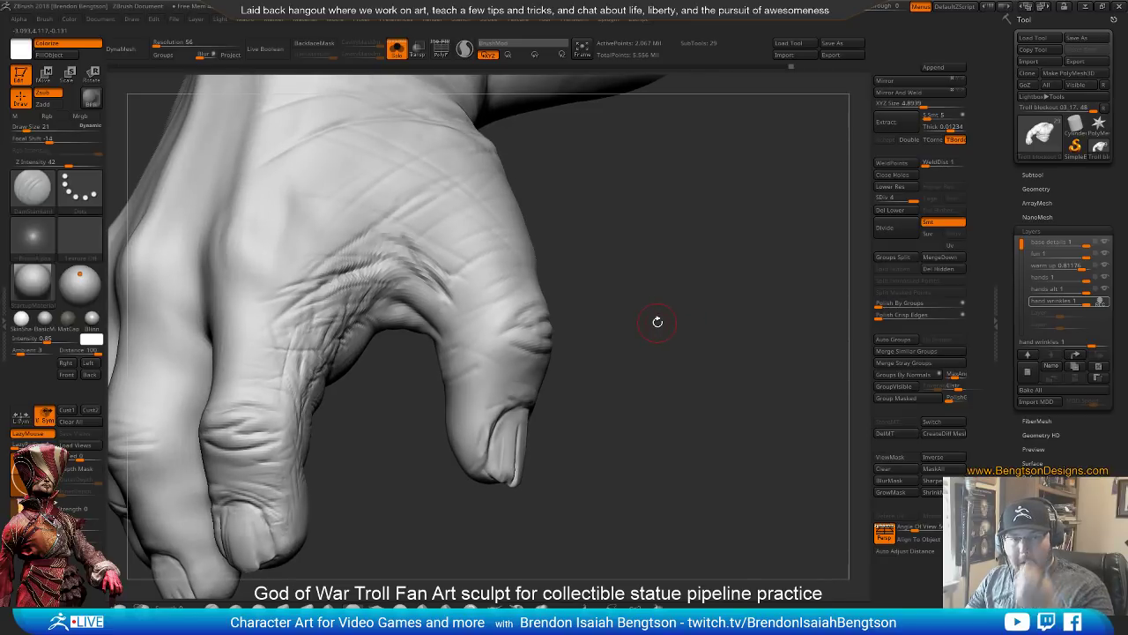
drag(650, 402, 706, 337)
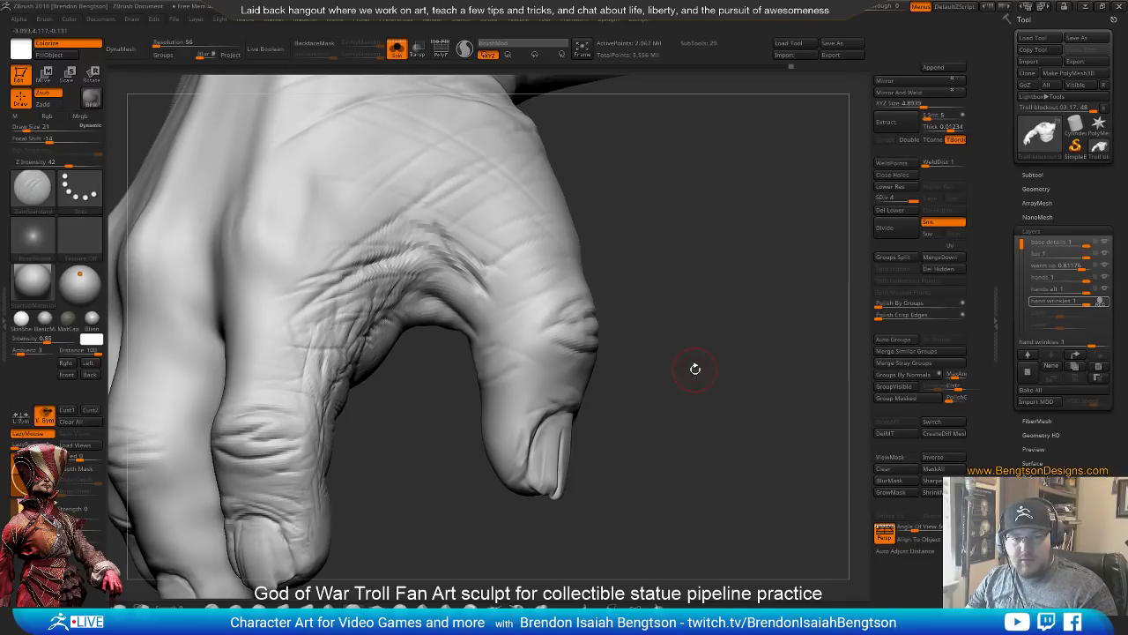
mouse_move(696, 384)
mouse_down()
mouse_move(675, 353)
mouse_move(688, 363)
mouse_up()
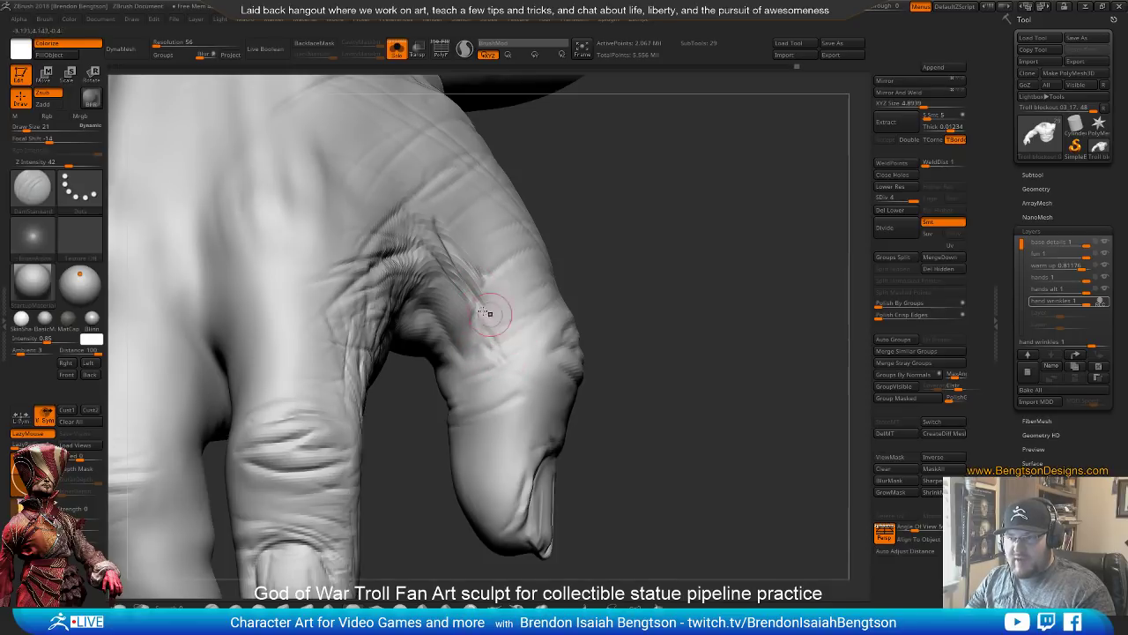
drag(649, 285, 609, 299)
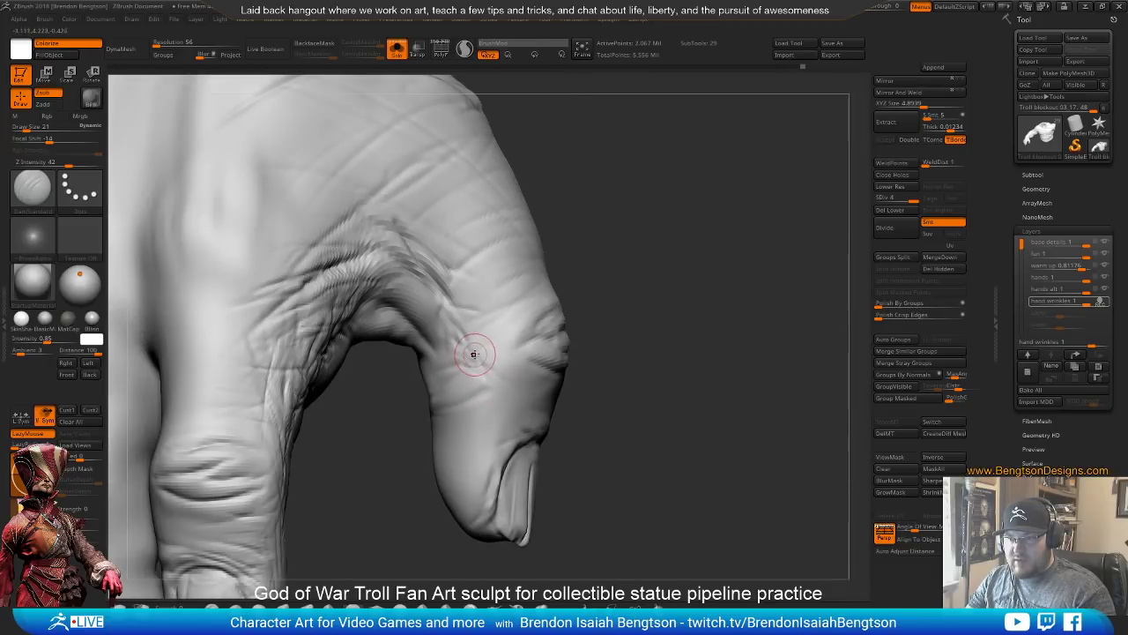
Reduce the draw size to 8 and carve fine crossing wrinkles between the web fold and the thumb's knuckle
key(space)
drag(473, 354, 469, 354)
drag(657, 256, 654, 248)
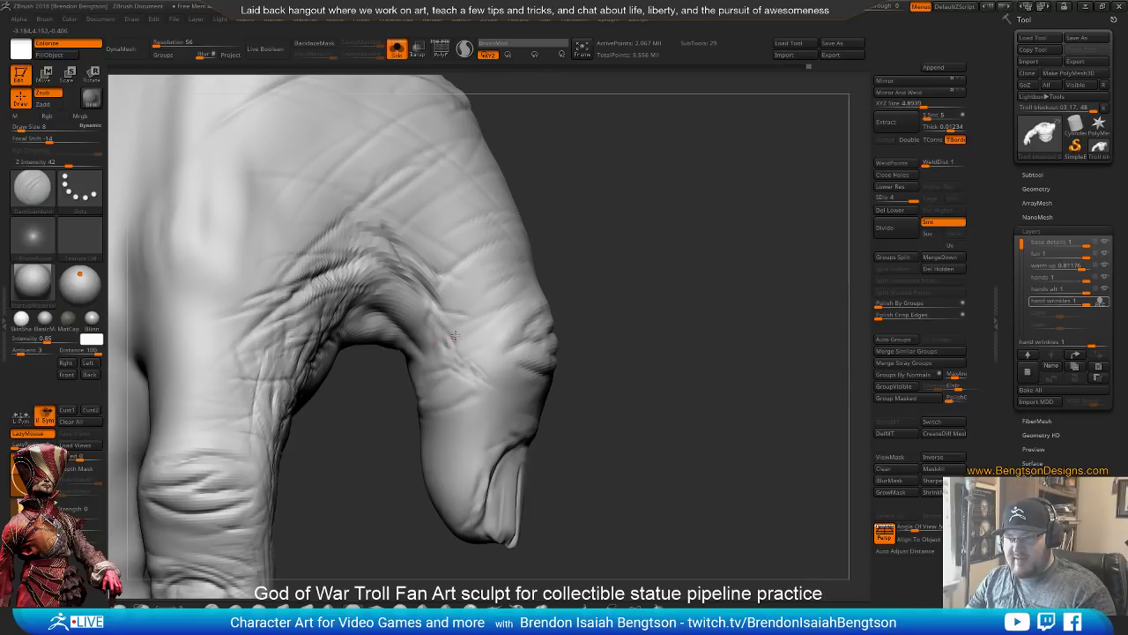
mouse_move(420, 273)
mouse_down()
mouse_move(498, 327)
mouse_move(476, 273)
mouse_up()
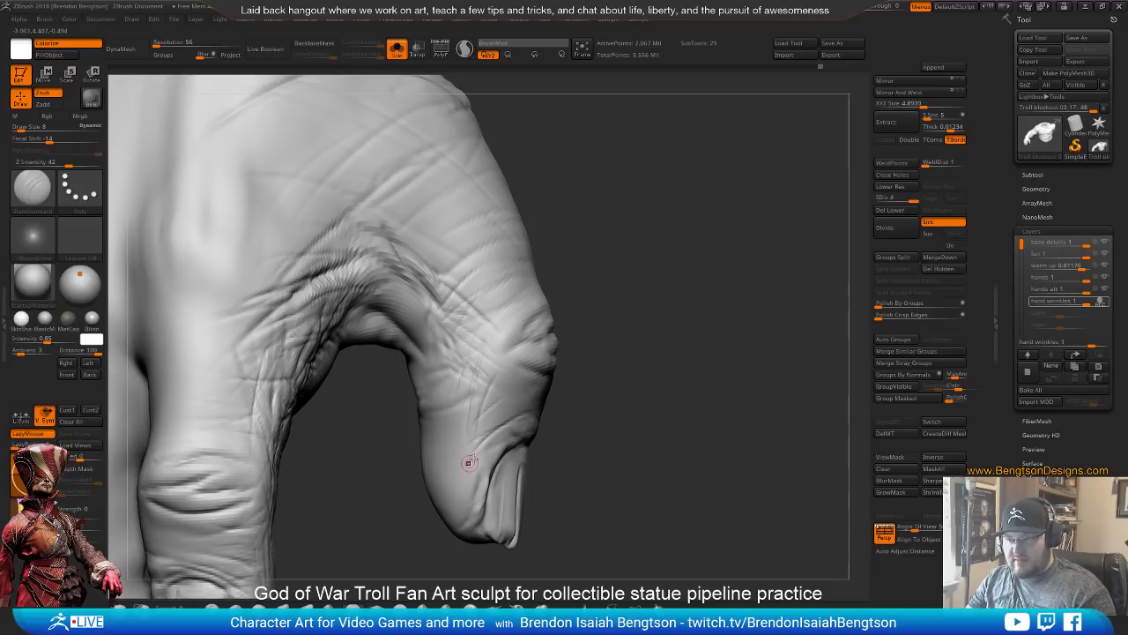
right_drag(462, 419, 414, 295)
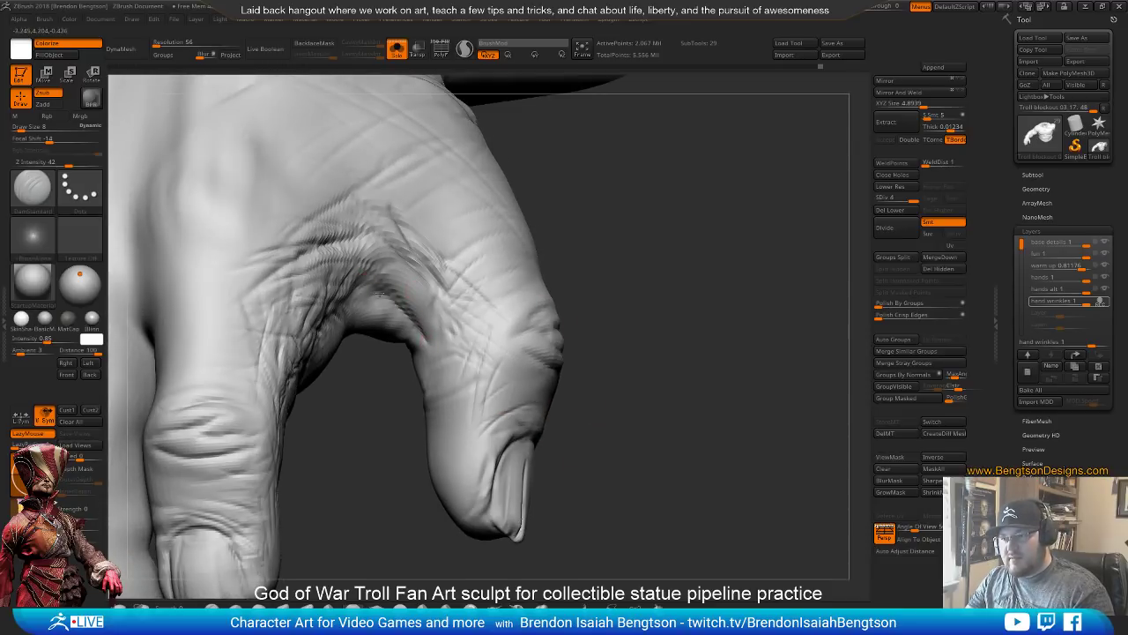
Carve fine creases around the thumb's inner side, from the web fold down beside the thumbnail
right_drag(427, 343, 444, 270)
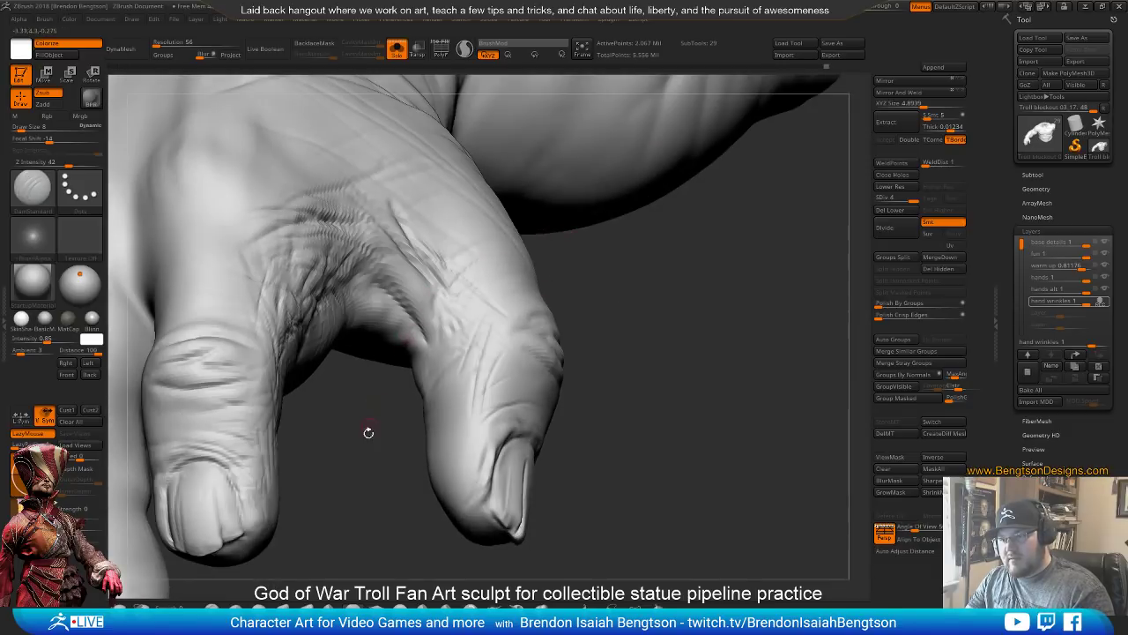
right_drag(371, 431, 383, 334)
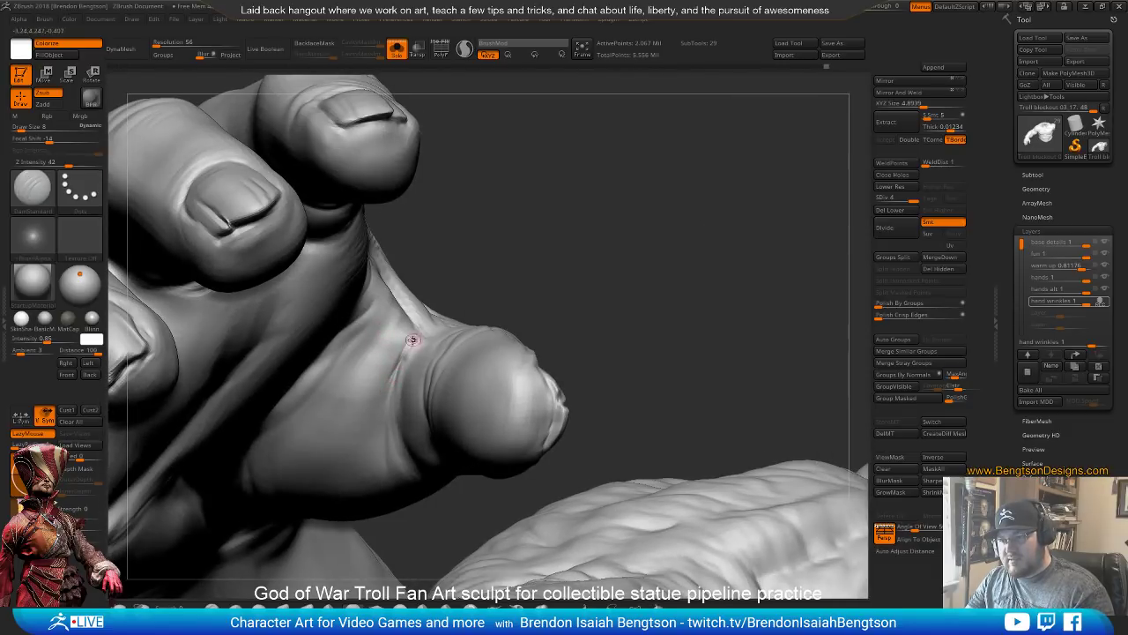
right_drag(458, 258, 440, 287)
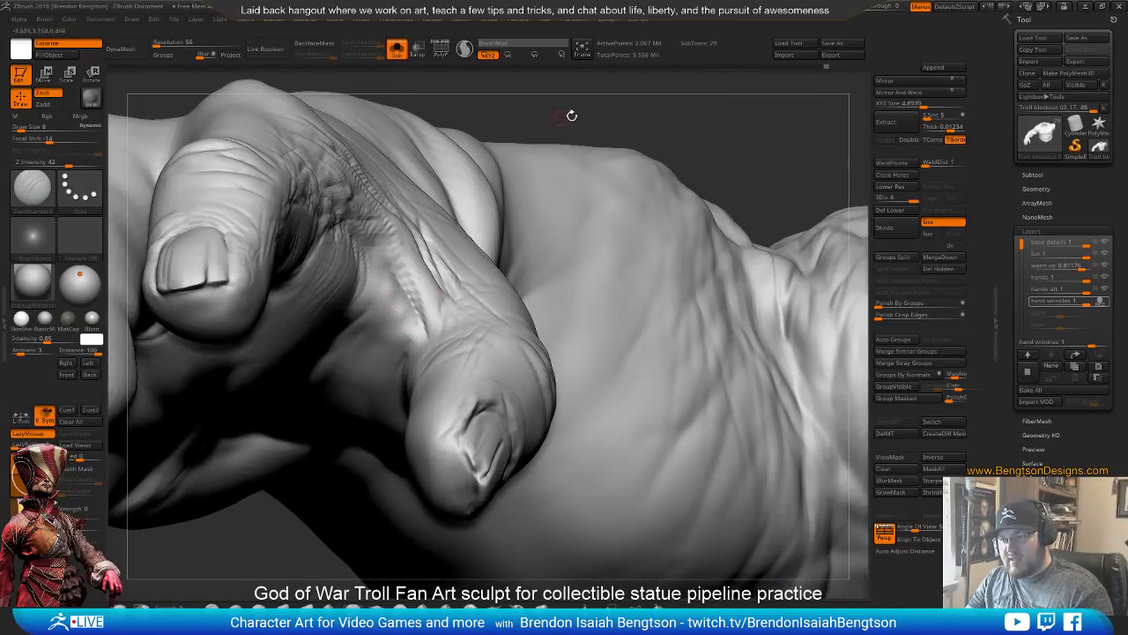
right_drag(571, 115, 482, 368)
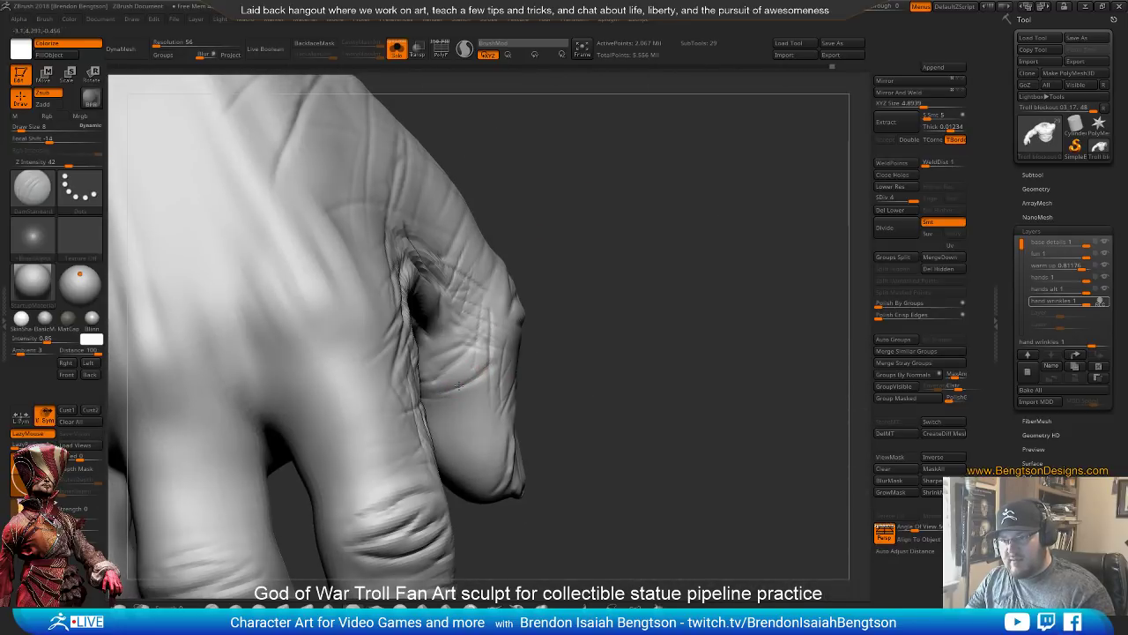
right_drag(564, 350, 491, 385)
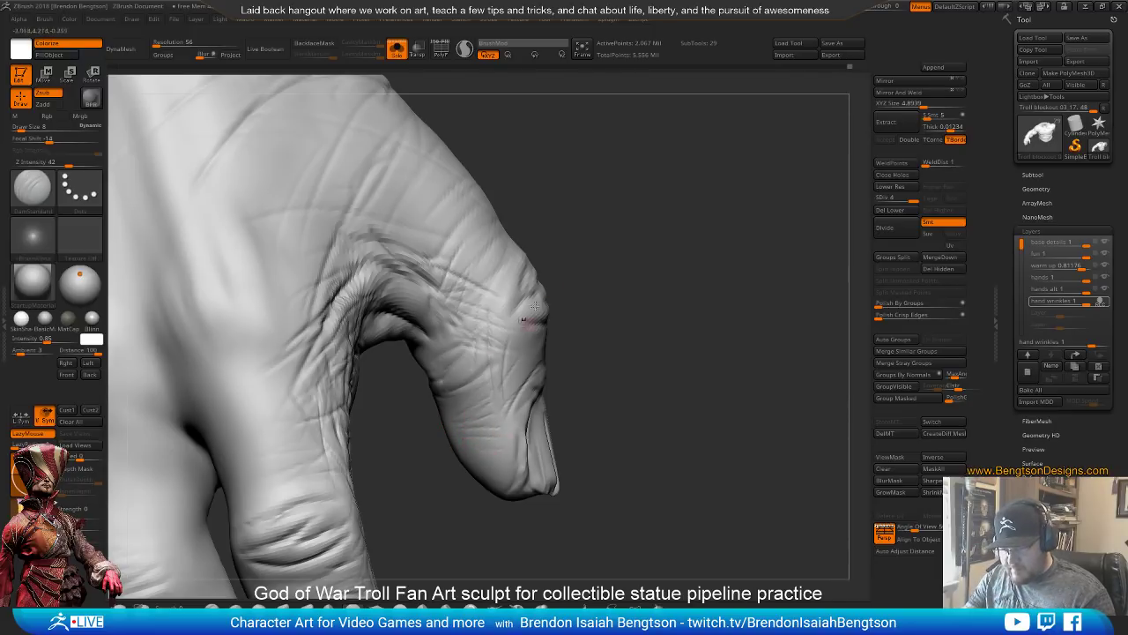
right_drag(574, 345, 598, 265)
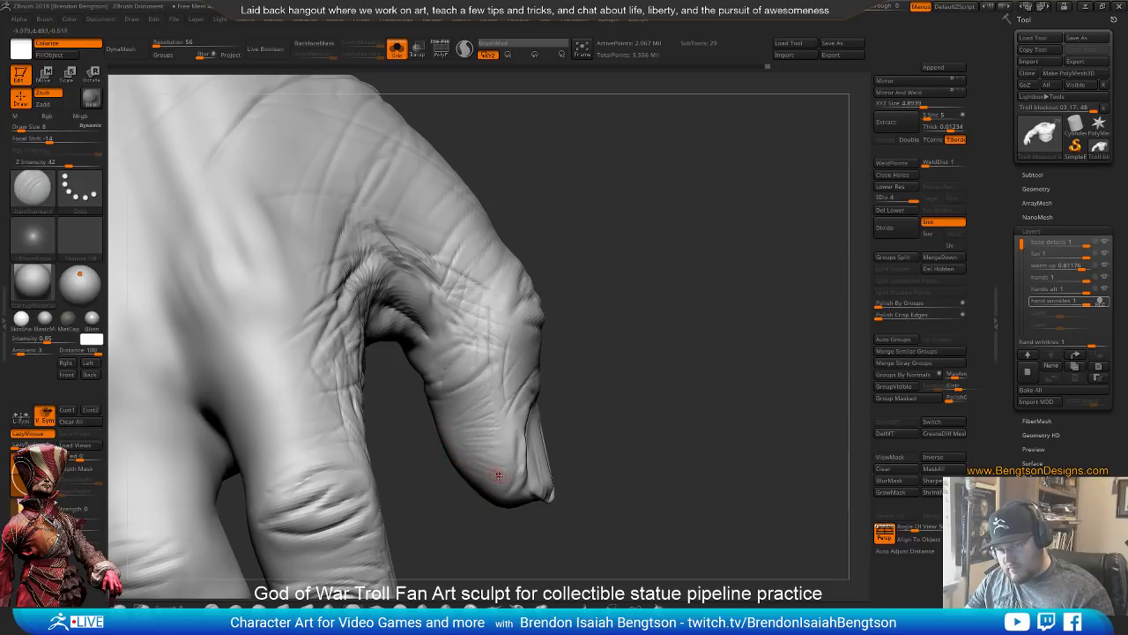
Quick-save the project and add more fine crossing wrinkles on the side of the thumb below the web fold
drag(564, 347, 579, 295)
key(ctrl+s)
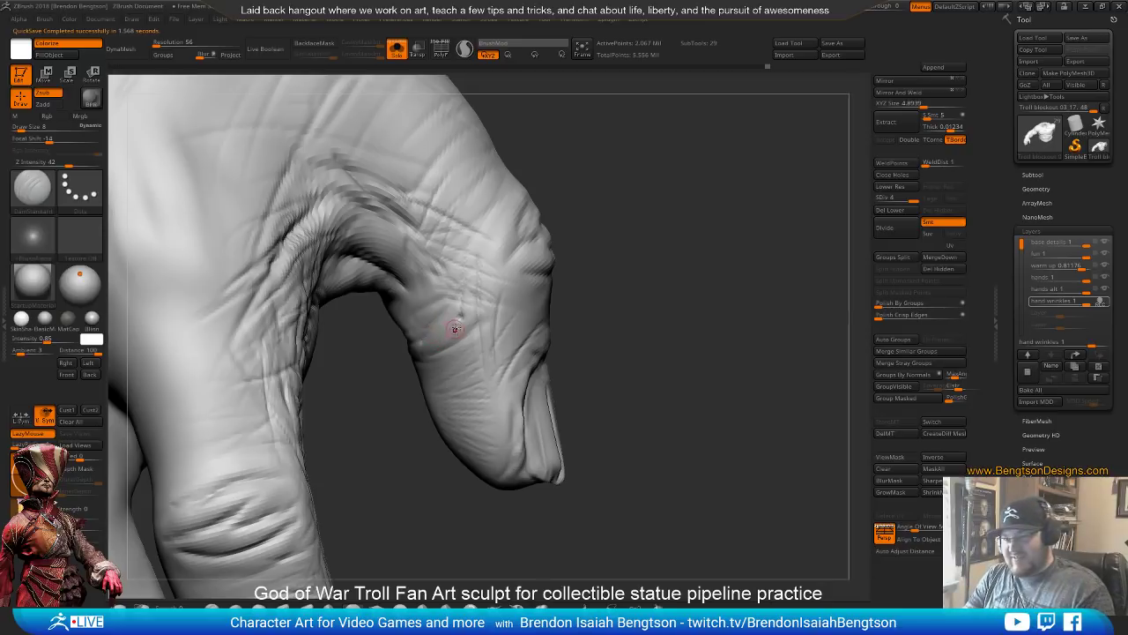
key(ctrl)
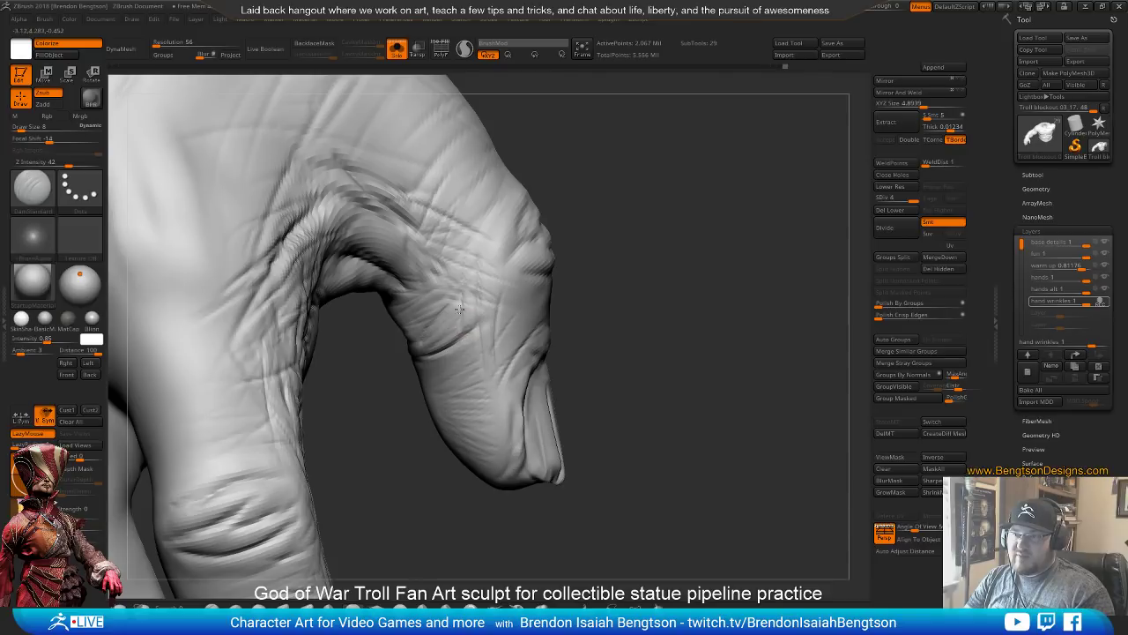
drag(607, 261, 527, 326)
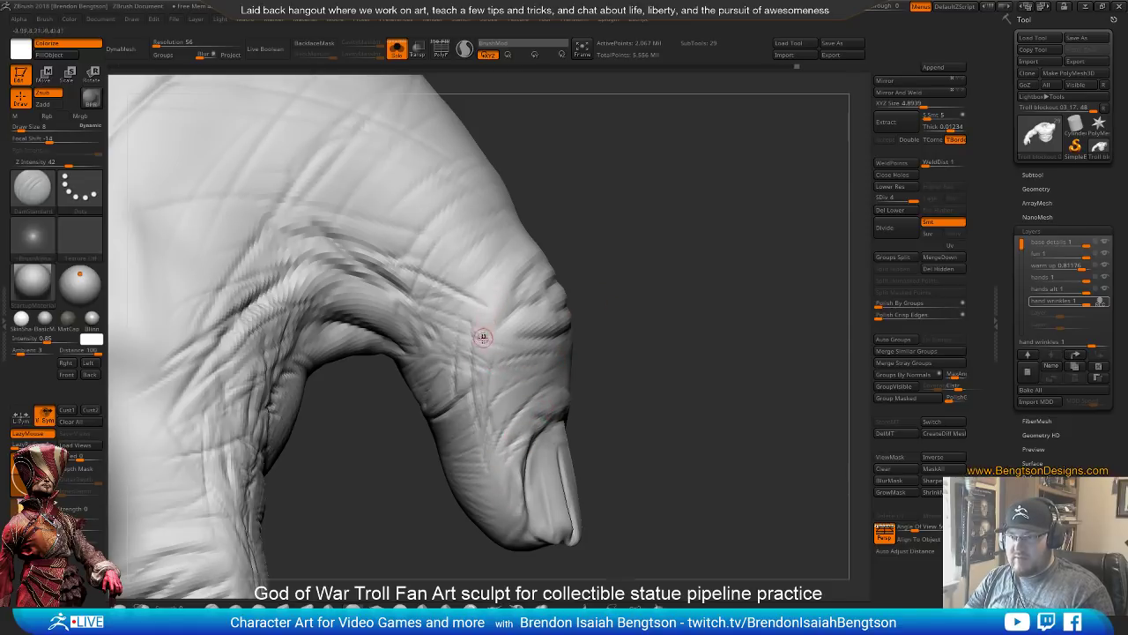
Deepen the creases across the thumb's knuckle and blend them into the wrinkles on the thumb's side
mouse_move(635, 265)
mouse_down()
mouse_move(542, 274)
mouse_move(590, 237)
mouse_up()
drag(527, 289, 596, 233)
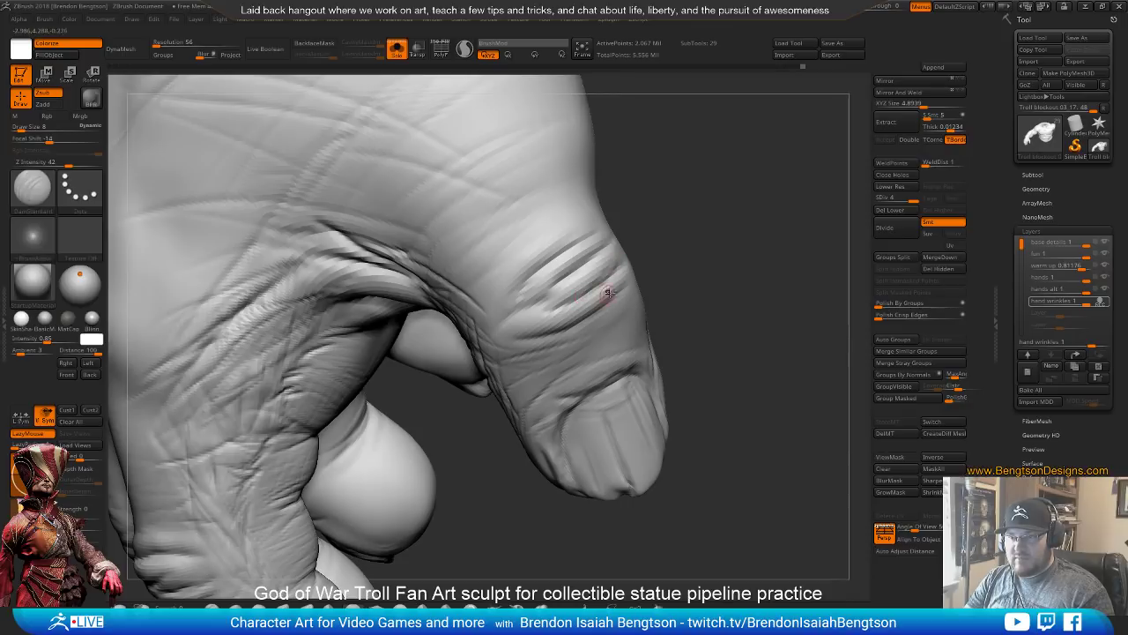
alt+drag(659, 277, 675, 147)
drag(677, 331, 636, 312)
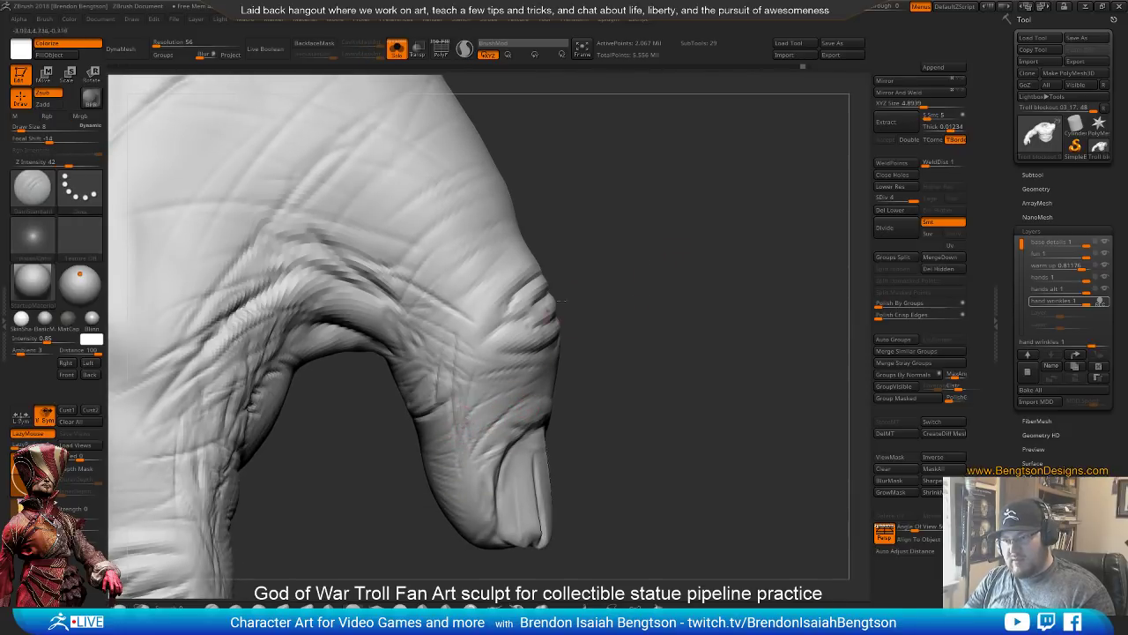
drag(617, 288, 604, 279)
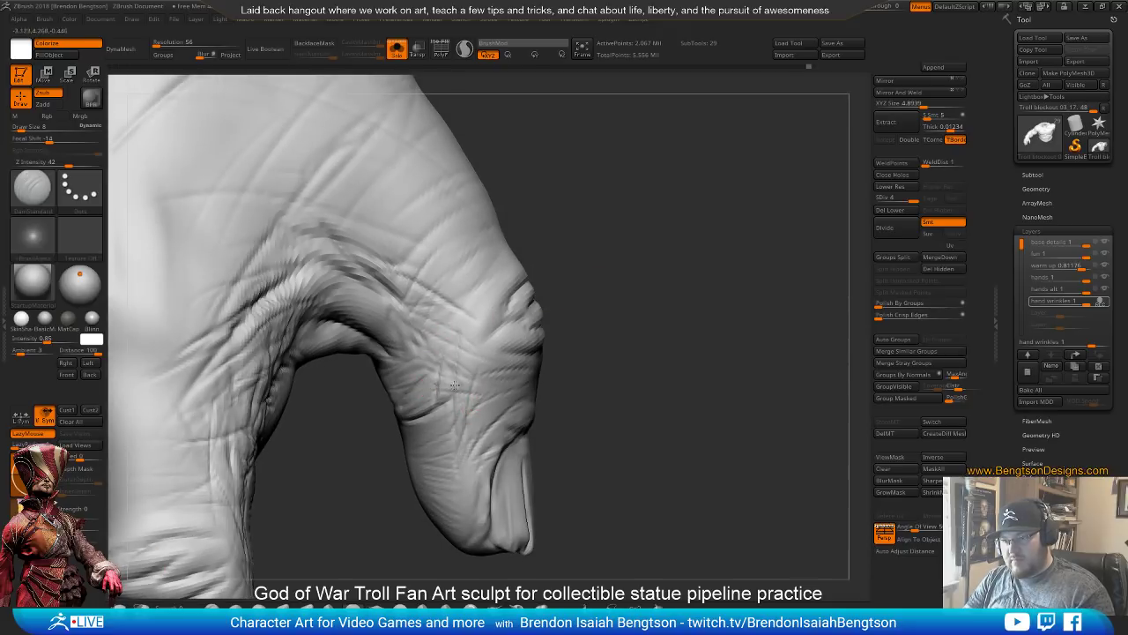
Carve small wrinkles along the thumb's inner edge and where the thumb meets the web fold
mouse_move(521, 185)
mouse_down()
mouse_move(587, 217)
mouse_move(438, 446)
mouse_up()
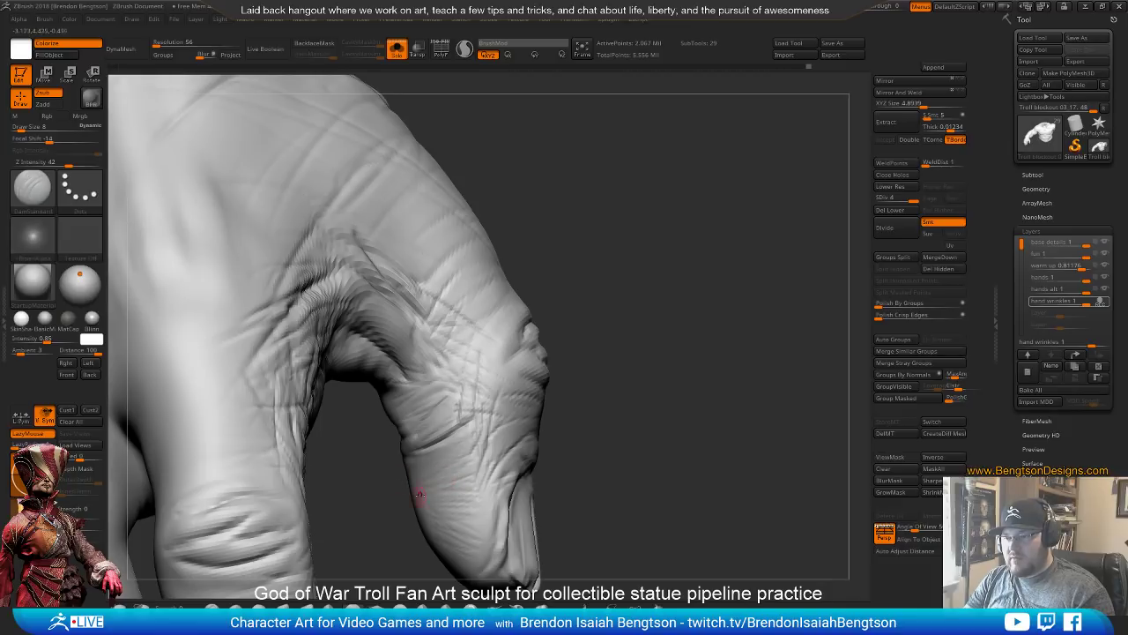
drag(387, 554, 433, 496)
drag(547, 493, 437, 442)
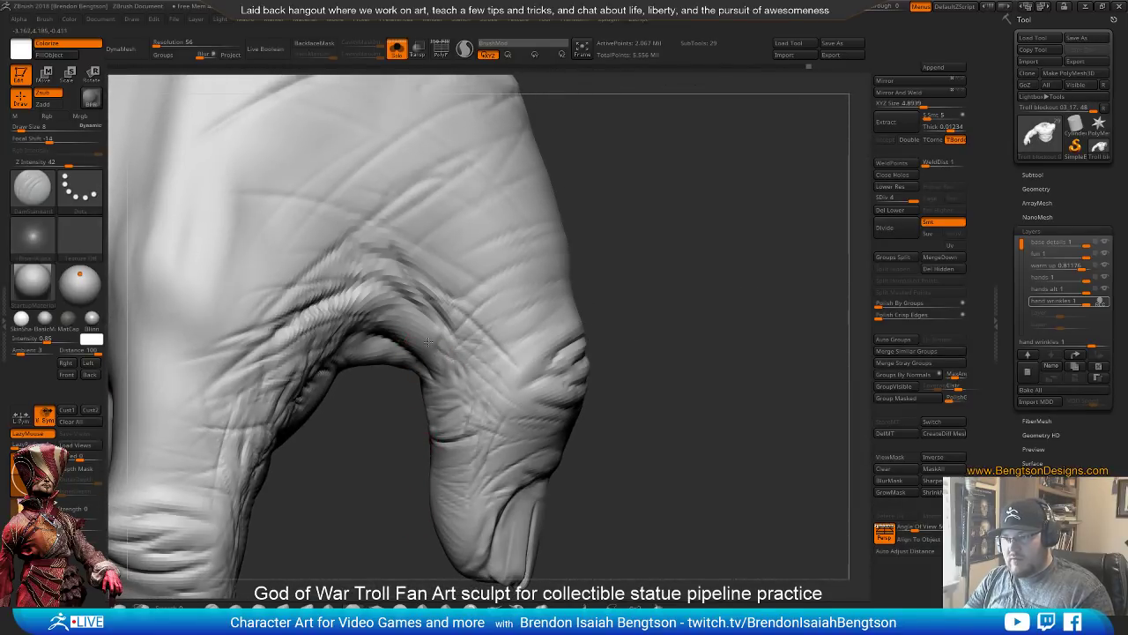
drag(430, 365, 492, 380)
alt+drag(514, 339, 496, 332)
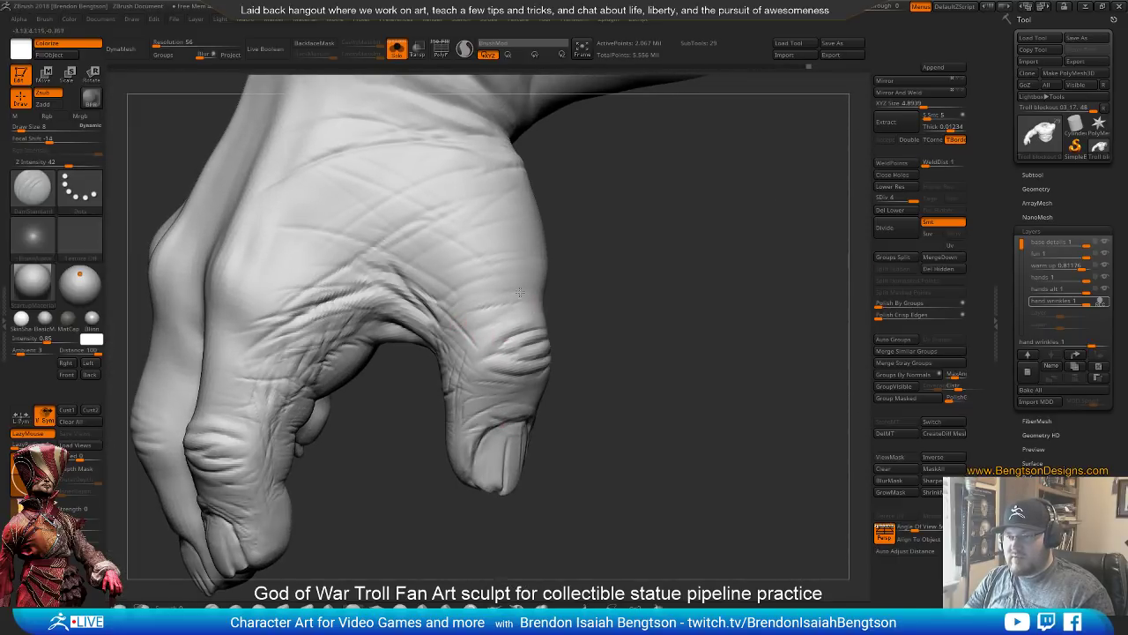
Carve skin creases across the wrist above the thumb with the DamStandard brush at draw size 21 and focal shift 15
mouse_move(586, 258)
mouse_down()
mouse_move(618, 323)
mouse_move(474, 220)
mouse_move(490, 199)
mouse_up()
key(space)
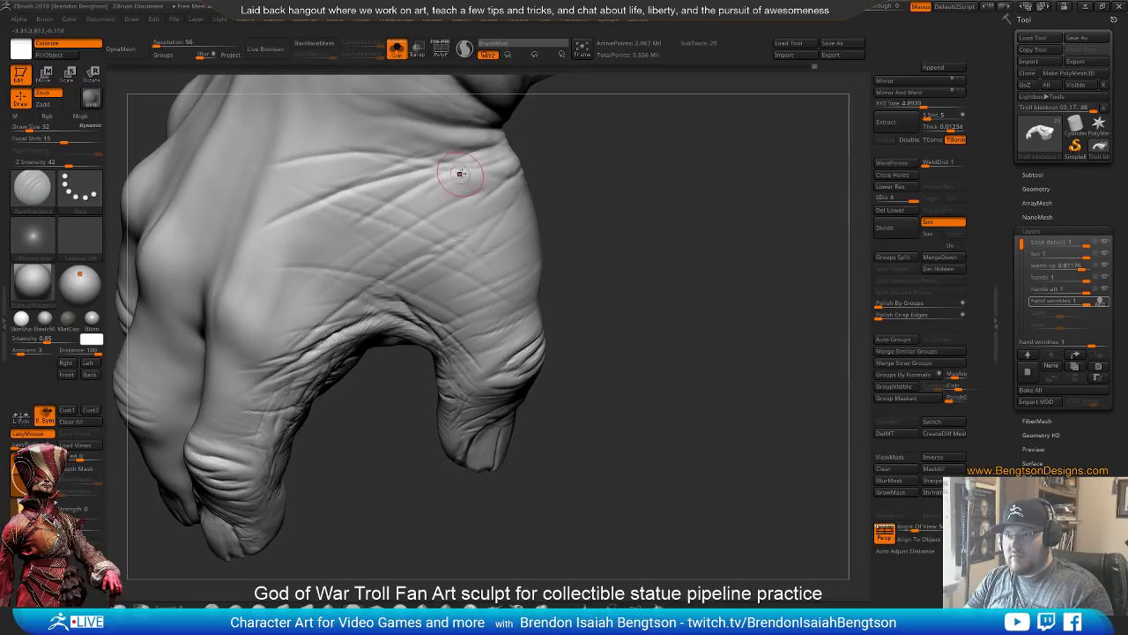
key(space)
key(space)
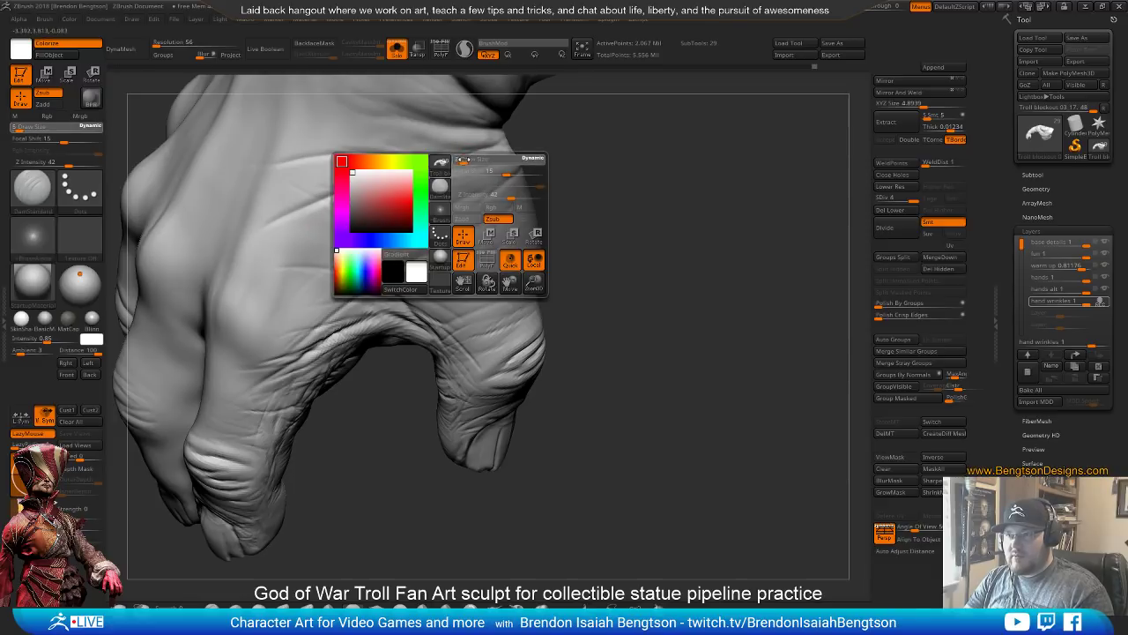
drag(466, 160, 483, 161)
mouse_move(635, 190)
alt+mouse_down()
mouse_move(705, 315)
mouse_move(665, 288)
alt+mouse_up()
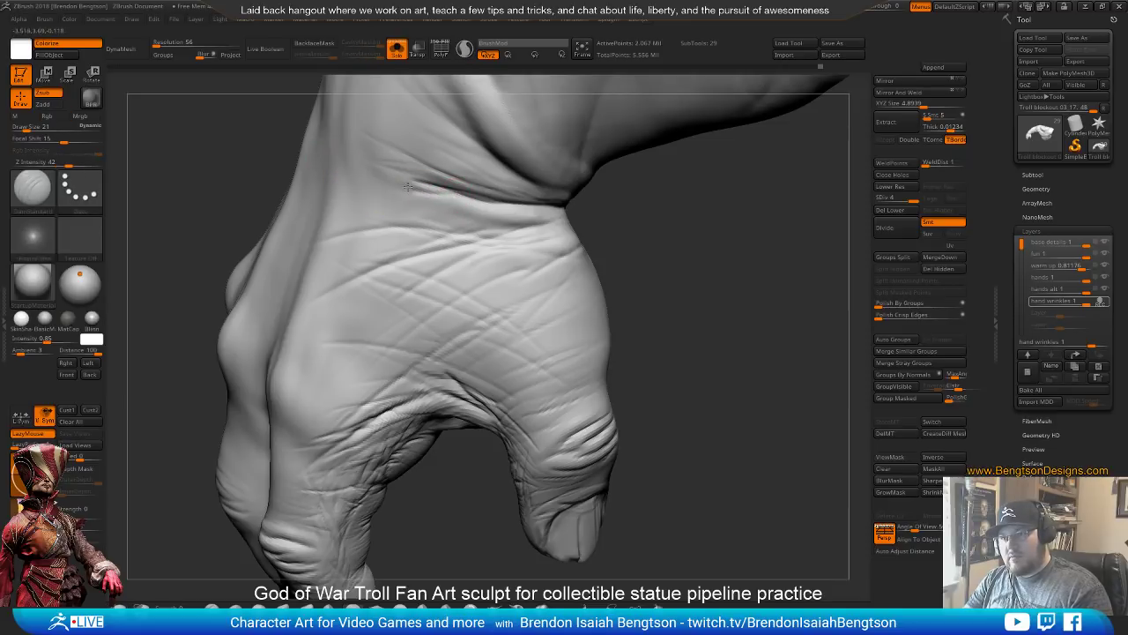
key(b)
key(shift)
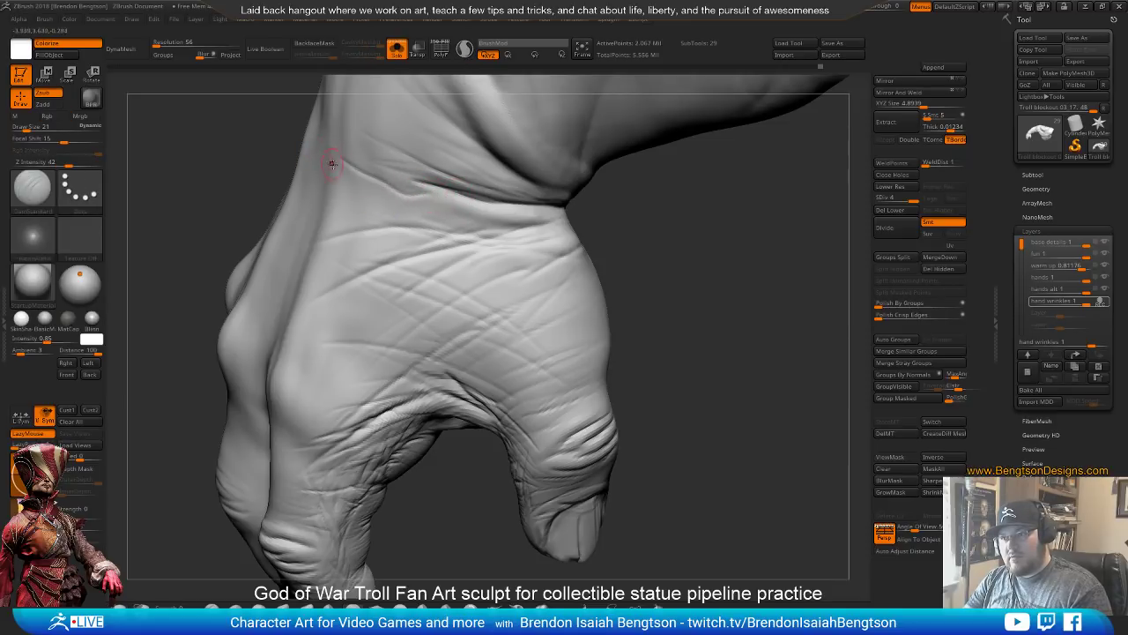
drag(397, 186, 343, 171)
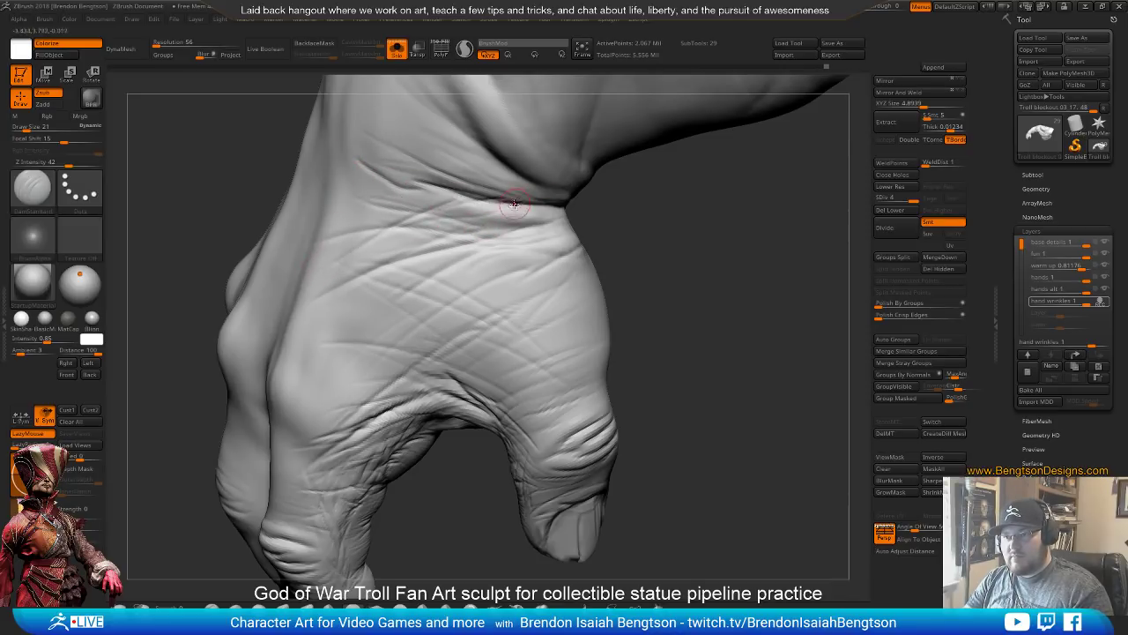
drag(466, 220, 414, 239)
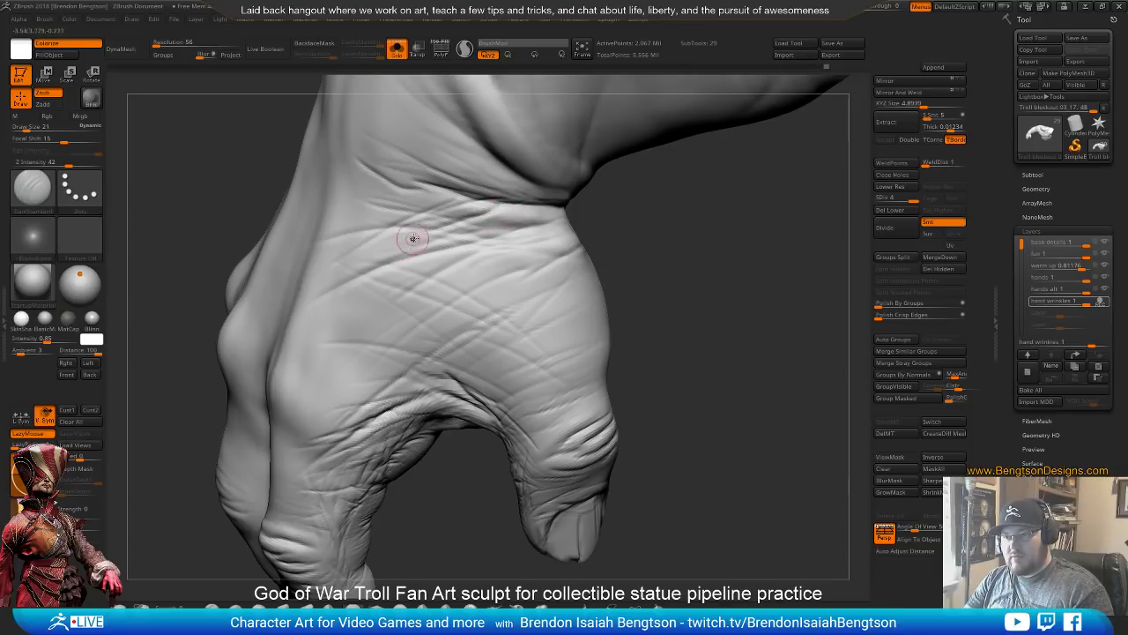
mouse_move(612, 239)
alt+mouse_down()
mouse_move(614, 298)
mouse_move(633, 314)
mouse_move(545, 345)
alt+mouse_up()
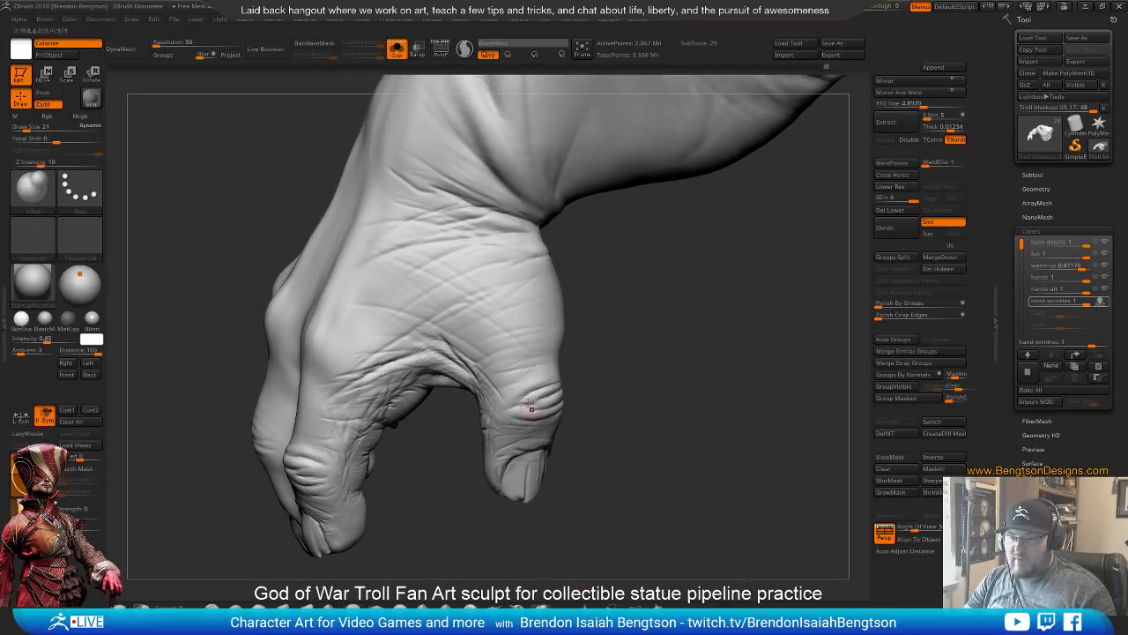
Puff up the skin folds between the creases on the thumb knuckle and wrist with the Inflat brush at Z intensity 10
key(b)
key(i)
key(n)
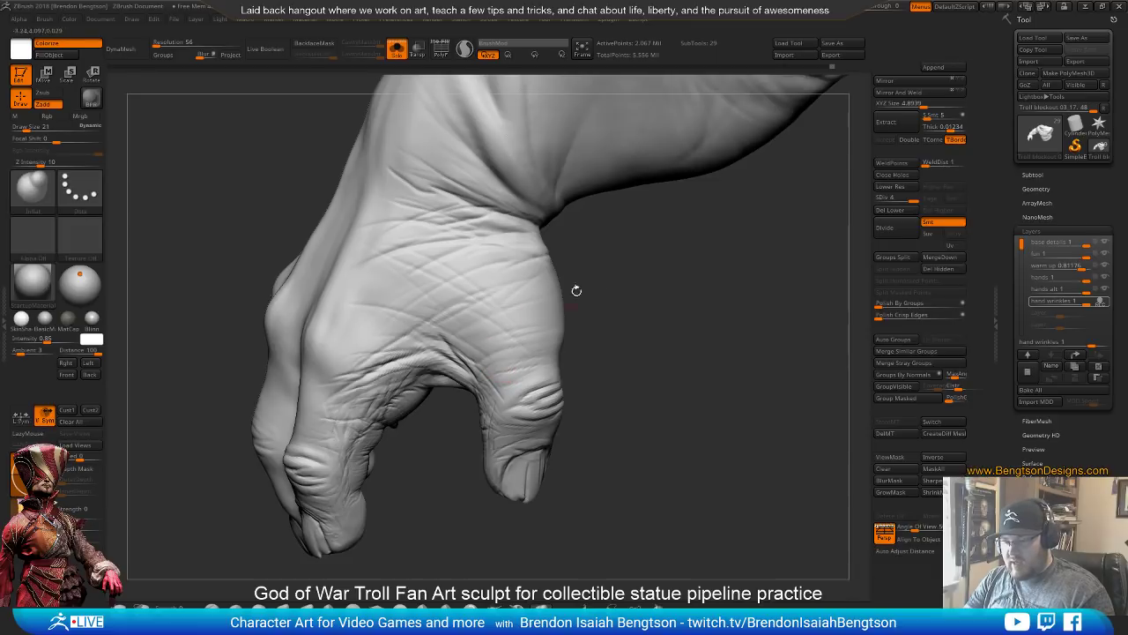
drag(577, 290, 457, 304)
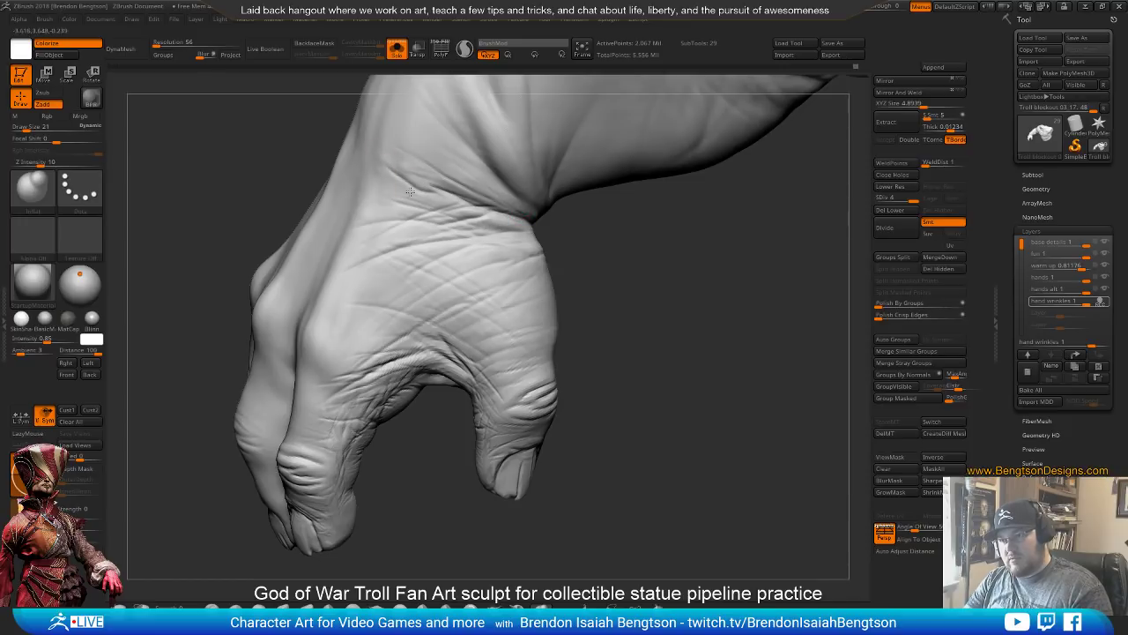
alt+drag(590, 373, 572, 394)
mouse_move(567, 433)
mouse_down()
mouse_move(572, 453)
mouse_move(491, 391)
mouse_move(498, 463)
mouse_up()
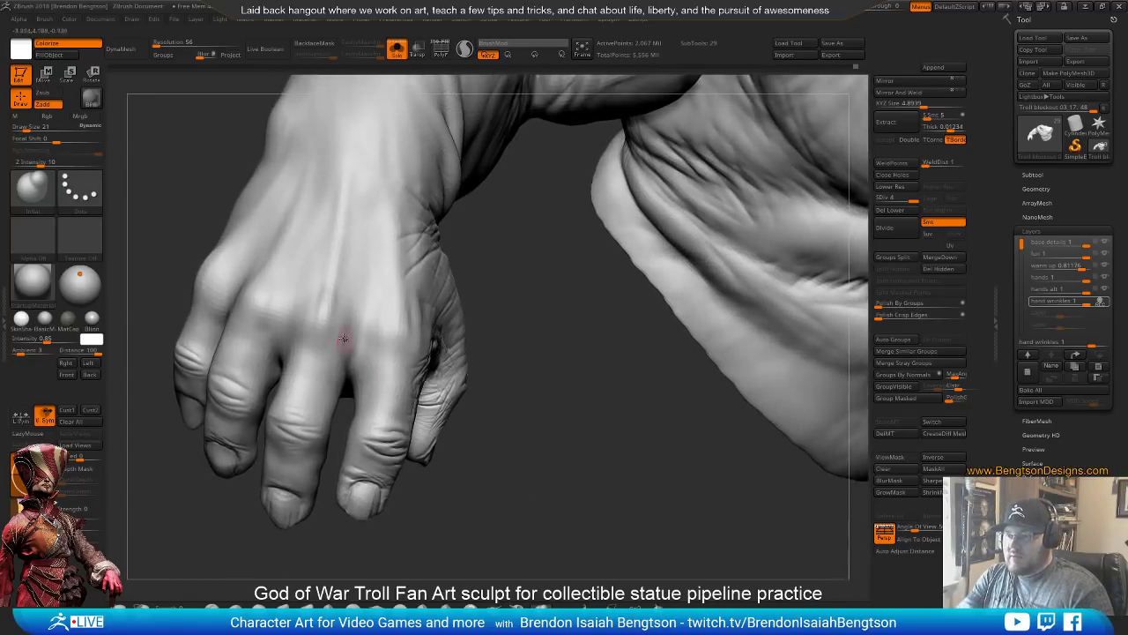
Carve lengthwise skin creases on the back of the hand beside the index knuckle with the DamStandard brush at draw size 11
key(b)
key(d)
key(s)
alt+drag(521, 330, 520, 366)
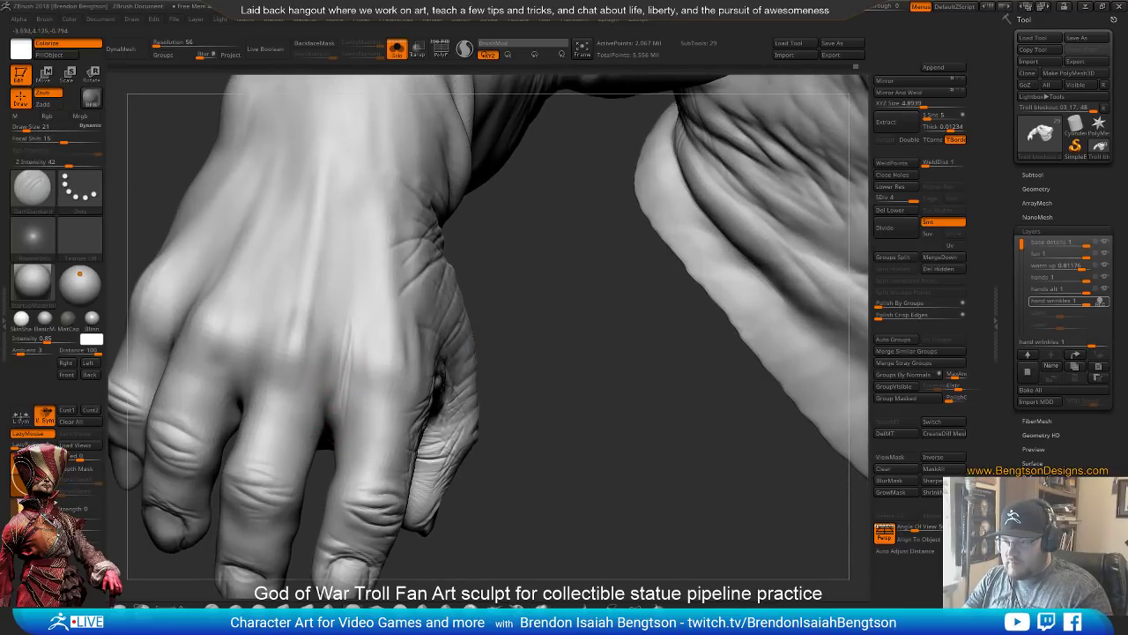
mouse_move(355, 317)
mouse_down()
mouse_move(344, 367)
mouse_move(357, 396)
mouse_up()
key(space)
drag(340, 338, 388, 398)
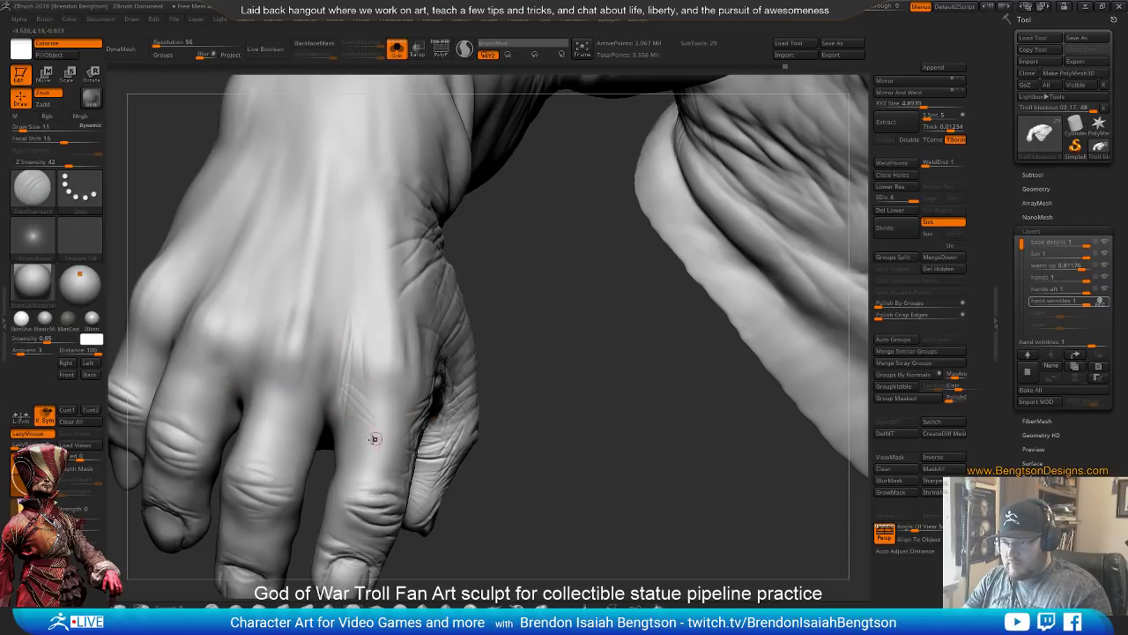
Carve crossing wrinkles around the base of the index finger and along its side facing the middle finger
drag(523, 418, 335, 381)
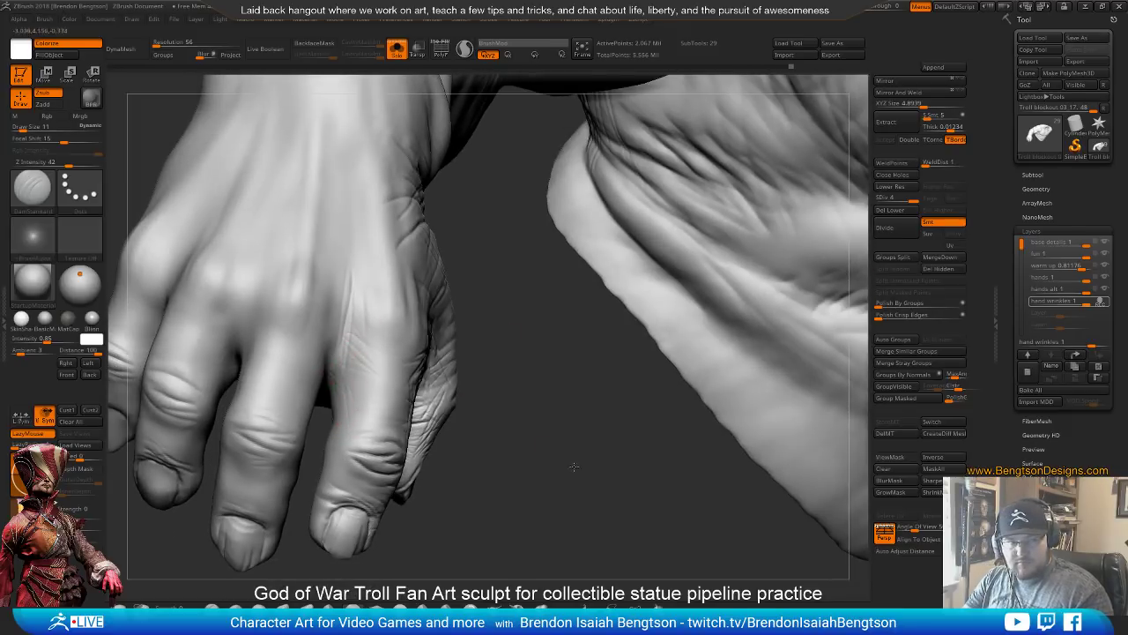
drag(574, 464, 608, 432)
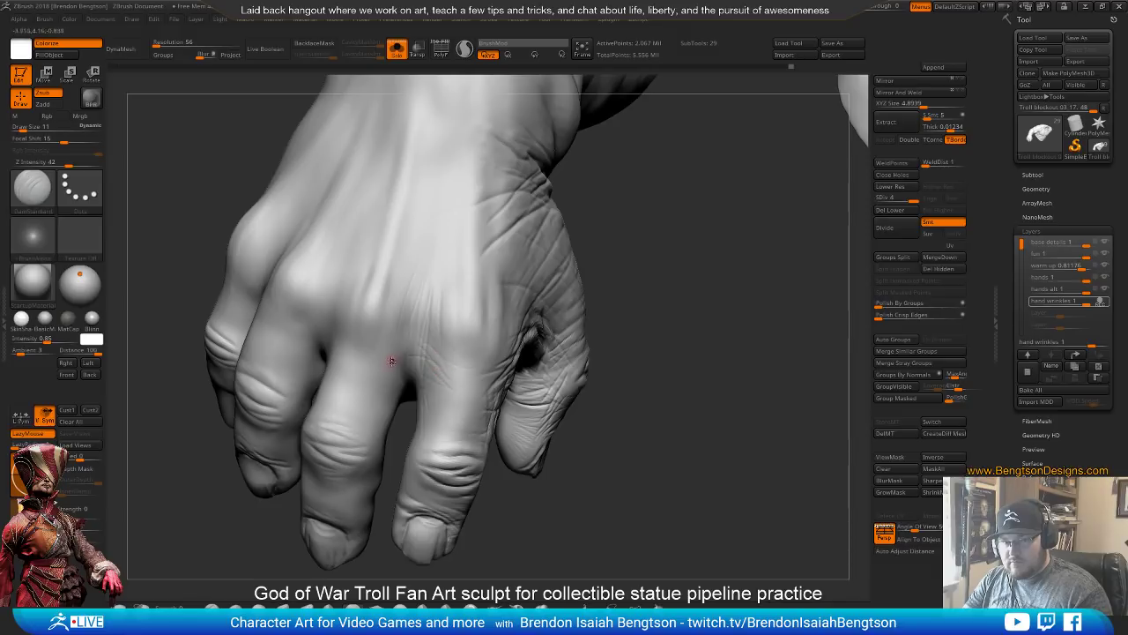
drag(615, 365, 626, 401)
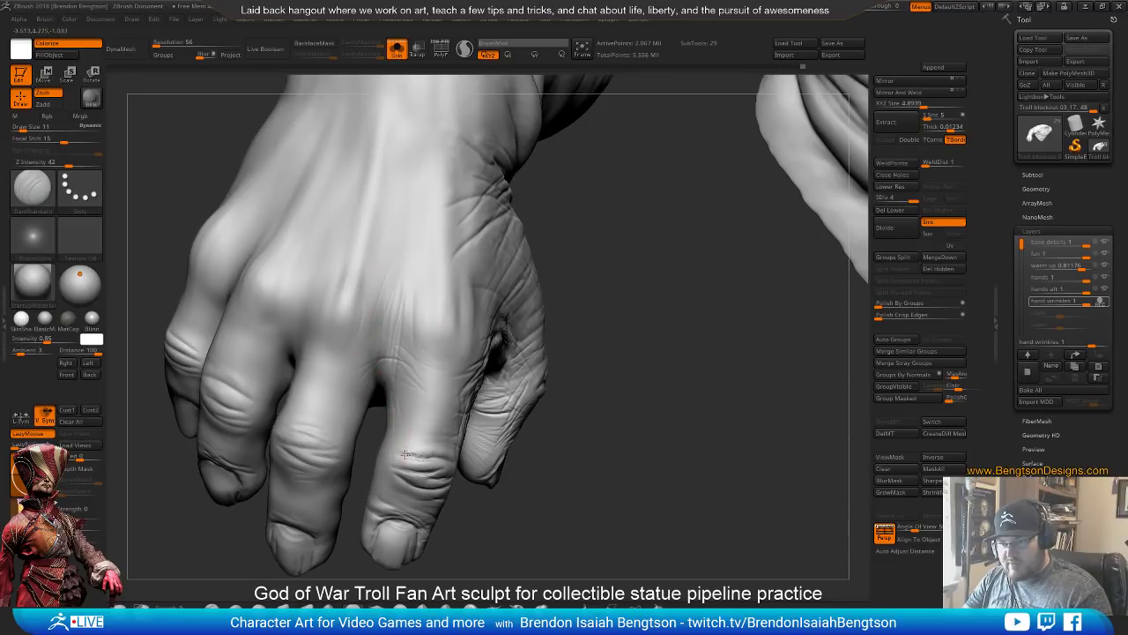
alt+drag(602, 450, 617, 409)
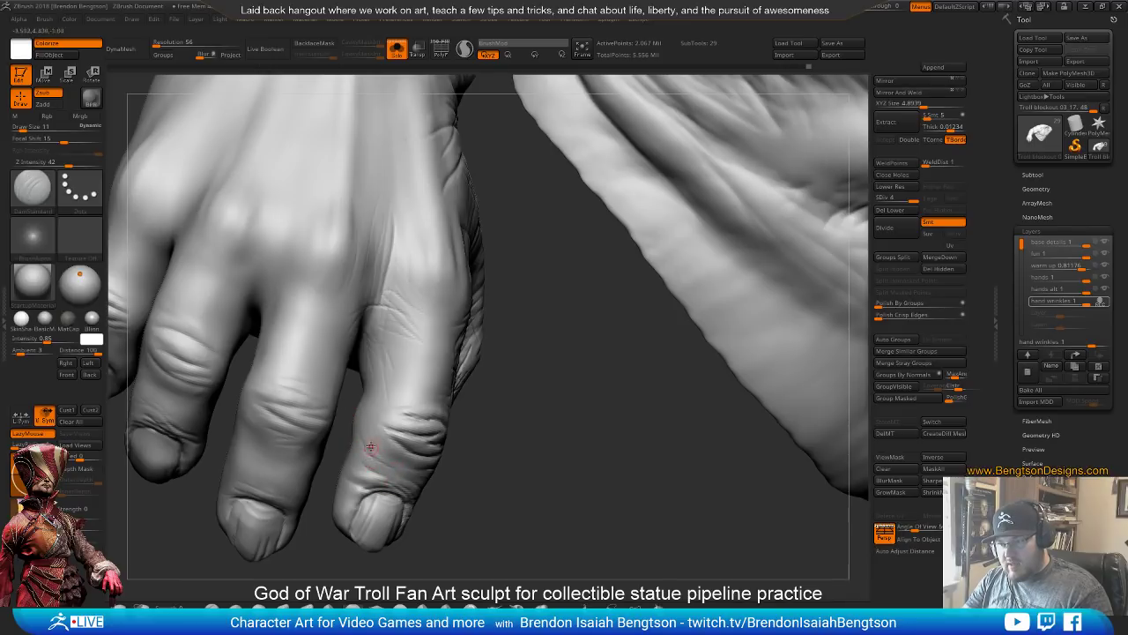
drag(493, 418, 529, 409)
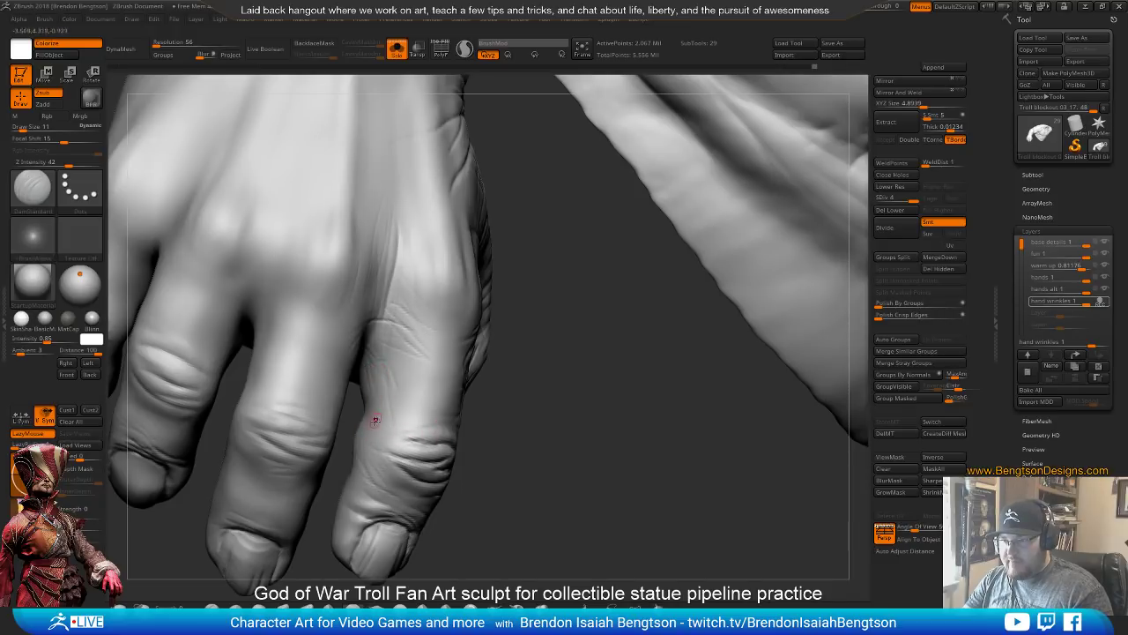
Carve wrinkles down the thumb side of the index finger and connect them to the folds of the thumb web
alt+drag(520, 423, 507, 317)
drag(586, 458, 489, 446)
mouse_move(509, 490)
mouse_down()
mouse_move(533, 458)
mouse_move(511, 428)
mouse_move(518, 435)
mouse_up()
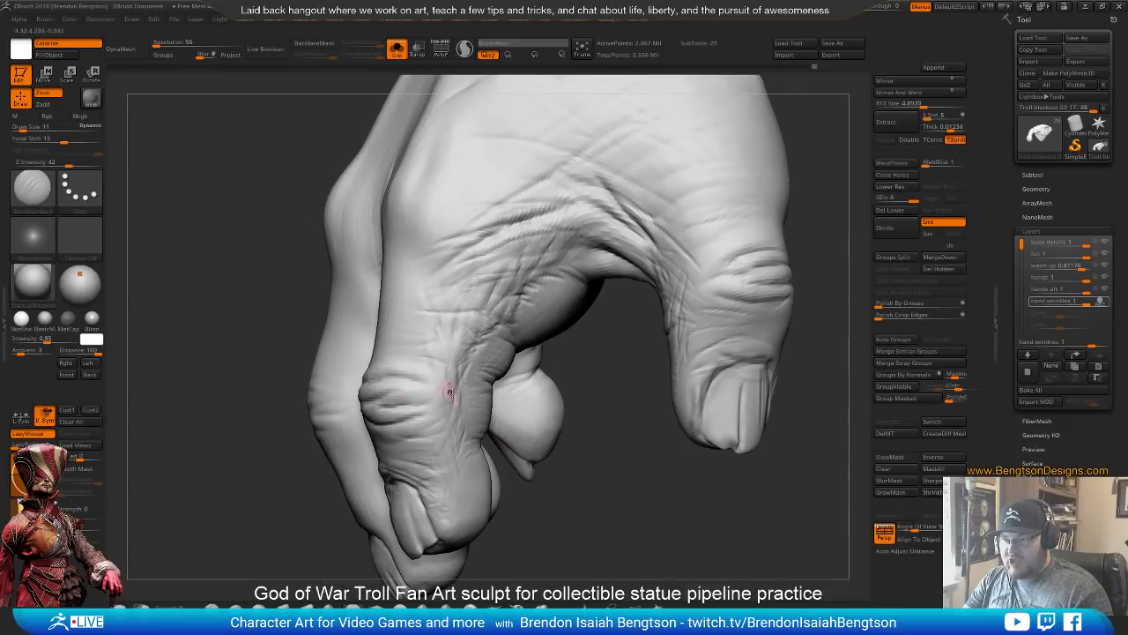
drag(450, 372, 447, 388)
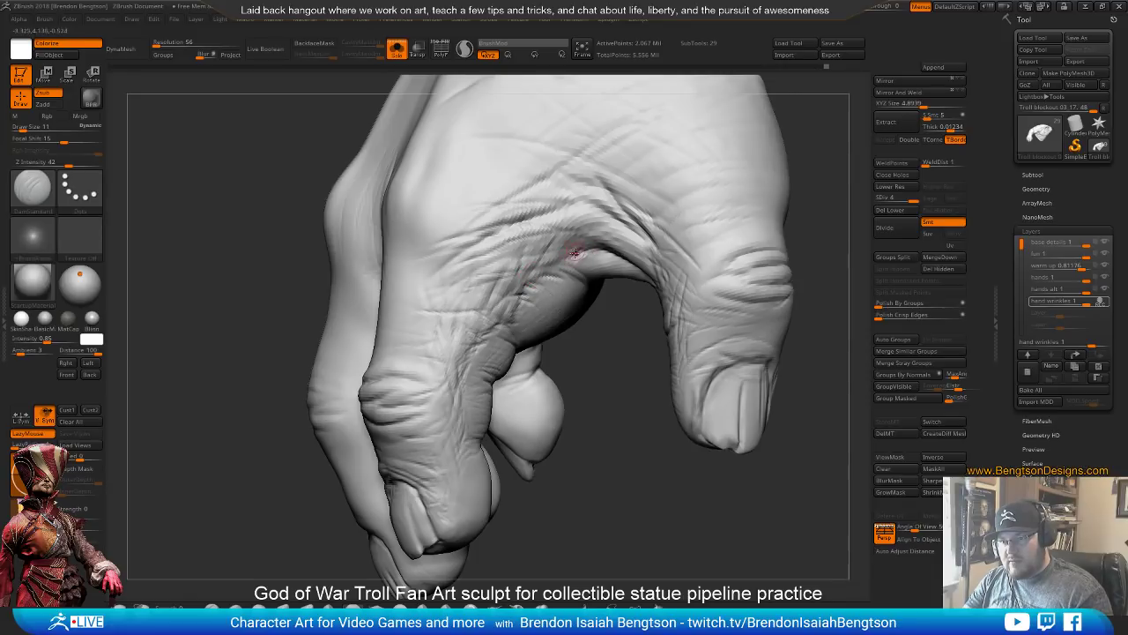
mouse_move(593, 383)
mouse_down()
mouse_move(581, 337)
mouse_move(445, 346)
mouse_up()
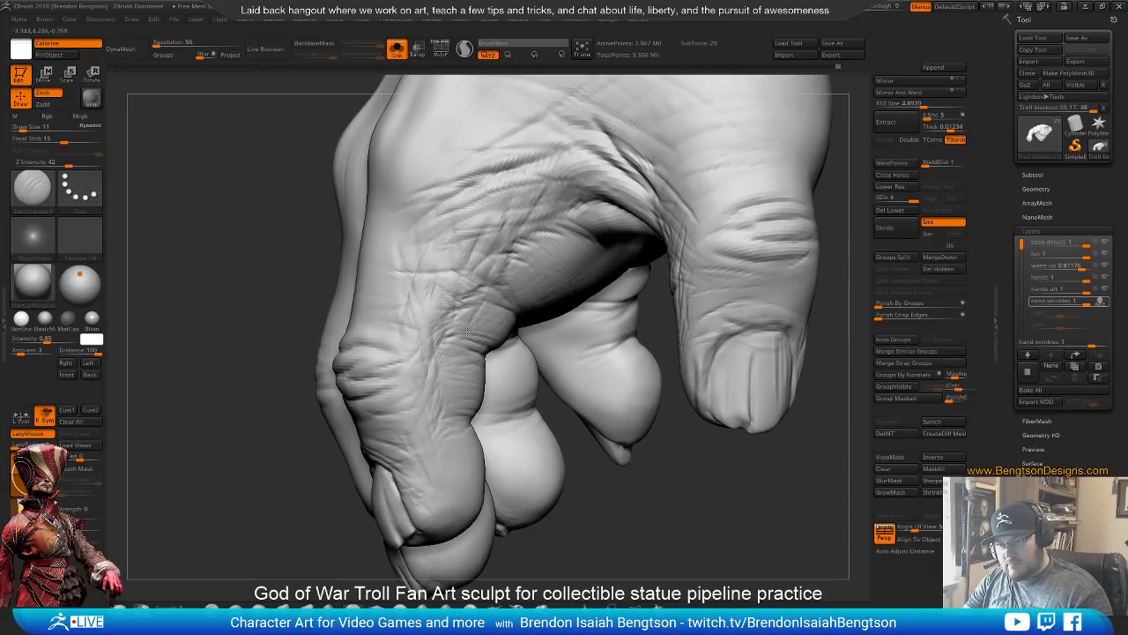
Add fine crossing wrinkles on the index finger's thumb side near its middle joint with the brush at draw size 6
key(space)
drag(475, 309, 472, 309)
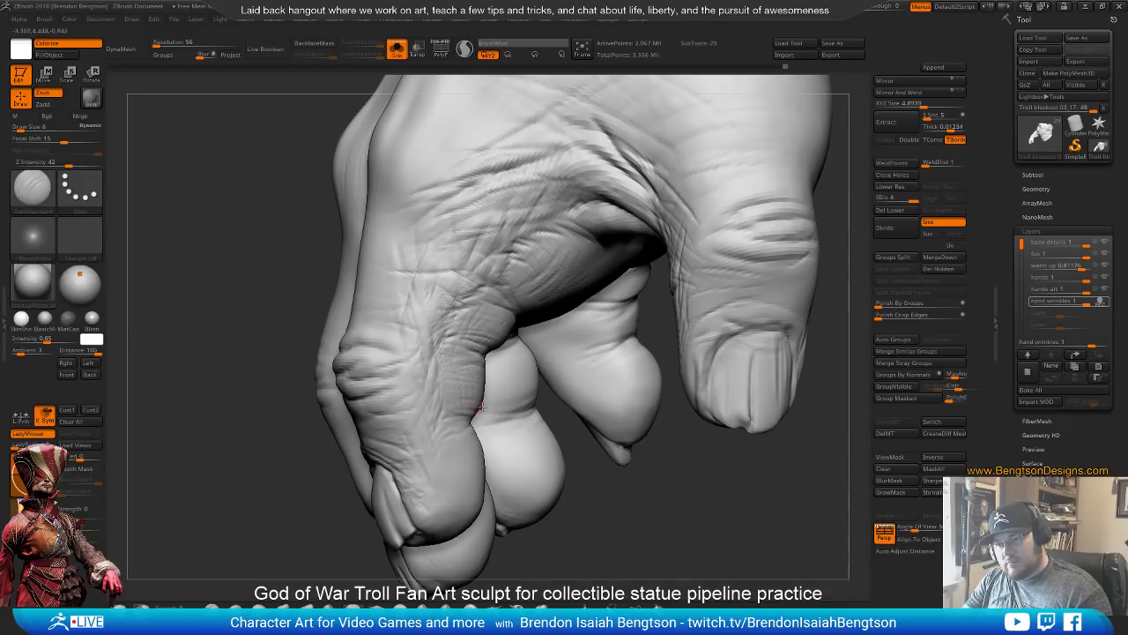
mouse_move(587, 490)
mouse_down()
mouse_move(612, 486)
mouse_move(612, 506)
mouse_up()
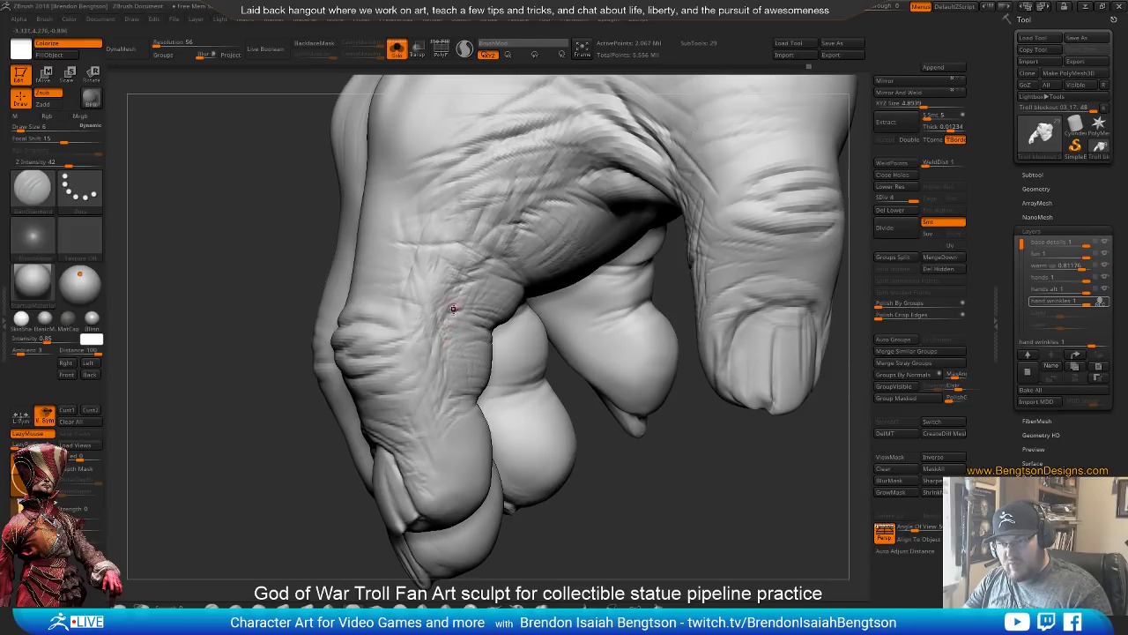
alt+drag(581, 384, 621, 537)
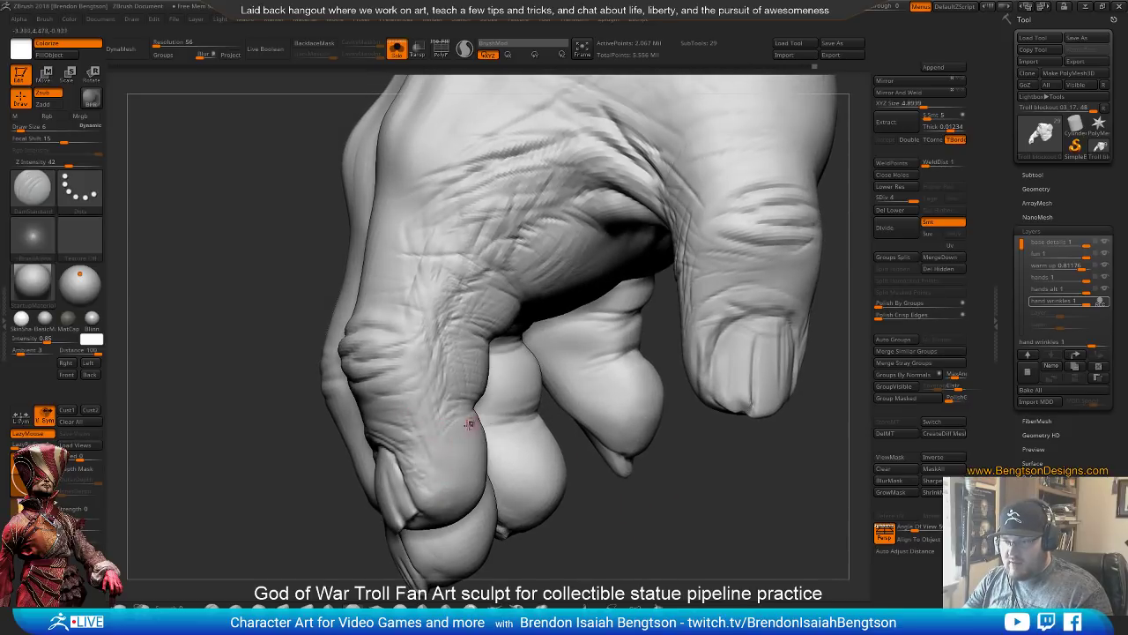
Extend the fine wrinkles from the index finger's side up into the skin folds below the thumb web
drag(276, 532, 284, 419)
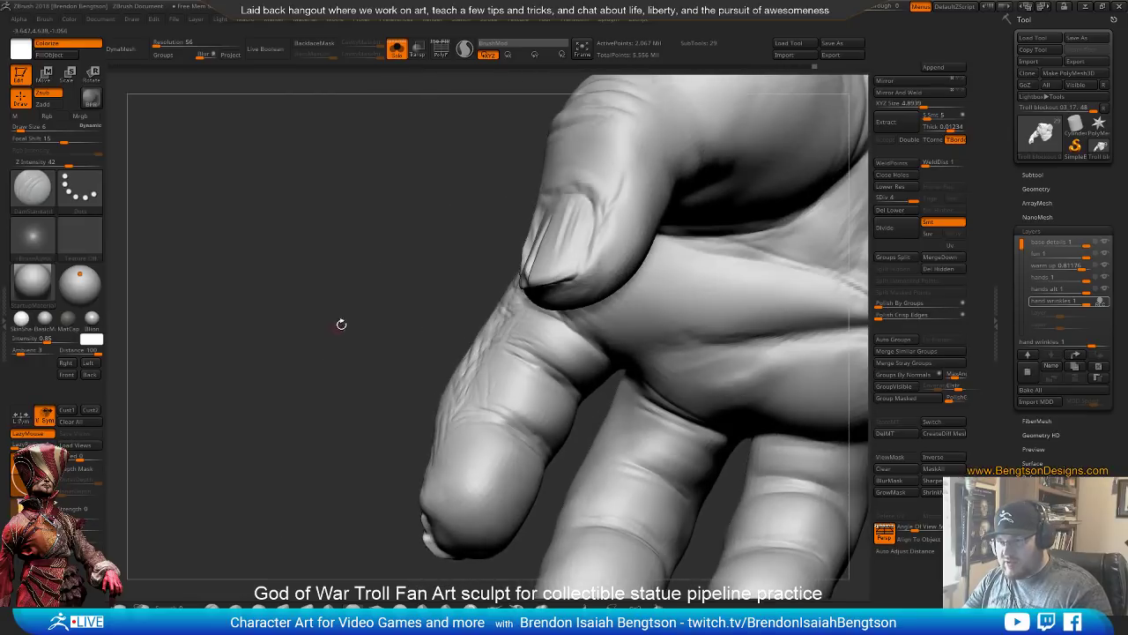
mouse_move(342, 324)
mouse_down()
mouse_move(373, 408)
mouse_move(393, 351)
mouse_up()
drag(553, 476, 579, 484)
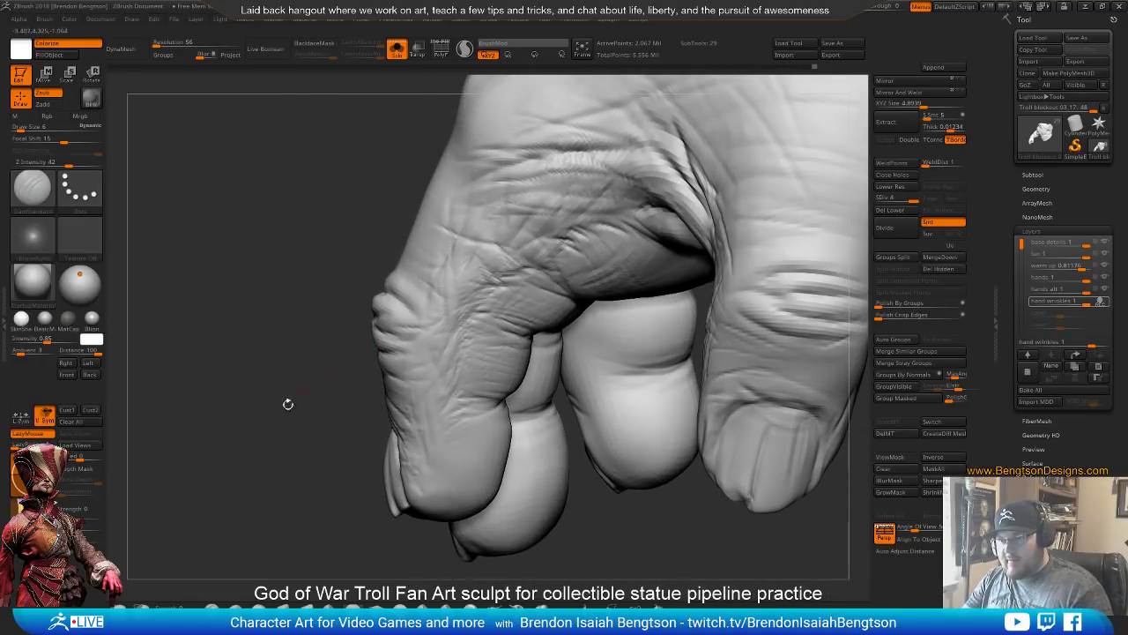
drag(287, 404, 349, 380)
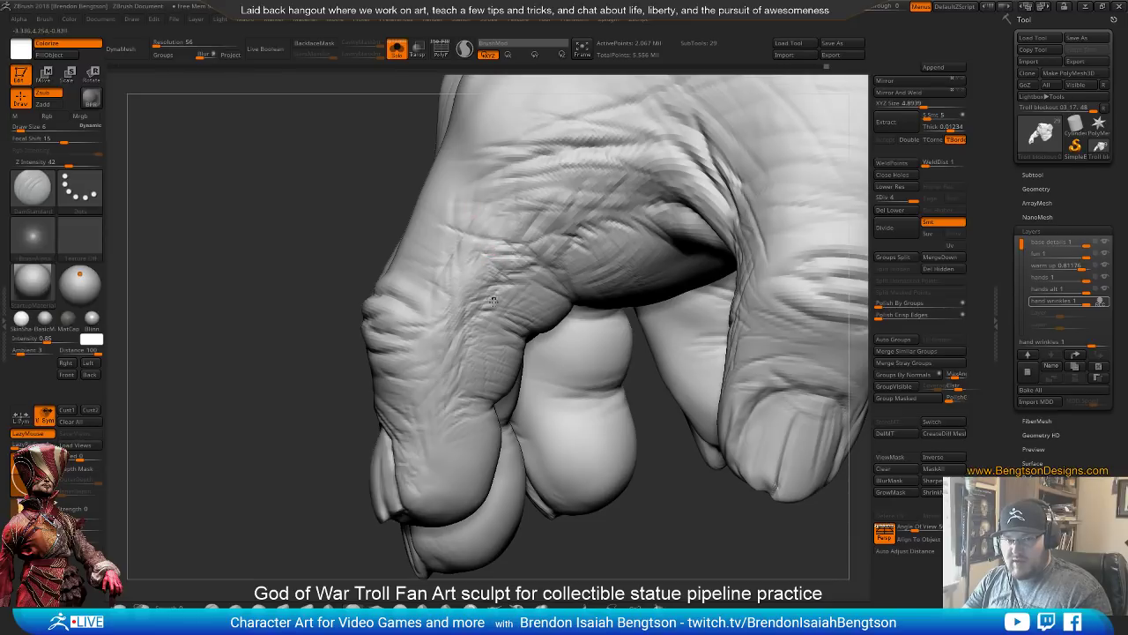
drag(673, 501, 491, 205)
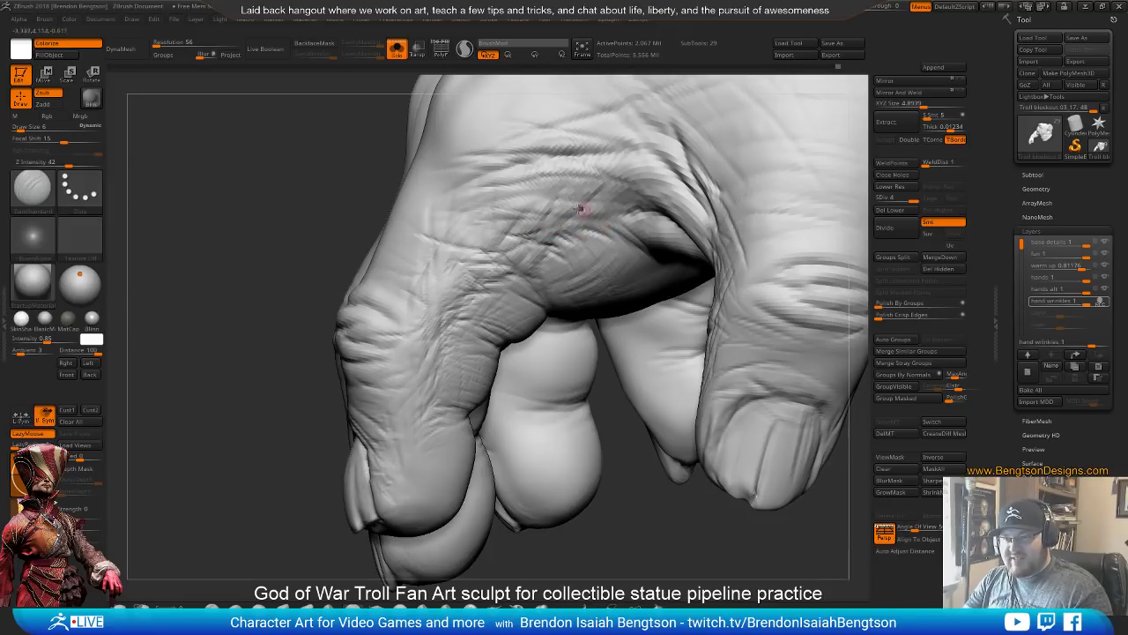
Carve fine creases at the index finger's last joint and down the side of its fingertip beside the nail
alt+drag(226, 411, 204, 396)
drag(227, 502, 304, 438)
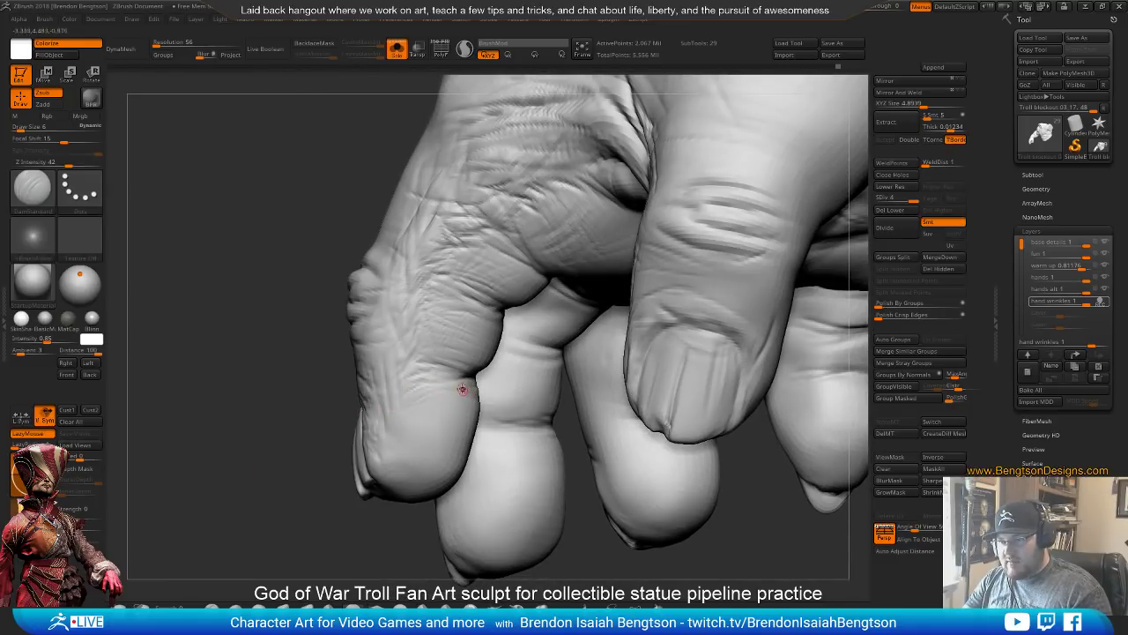
mouse_move(462, 389)
mouse_down()
mouse_move(479, 403)
mouse_move(471, 421)
mouse_up()
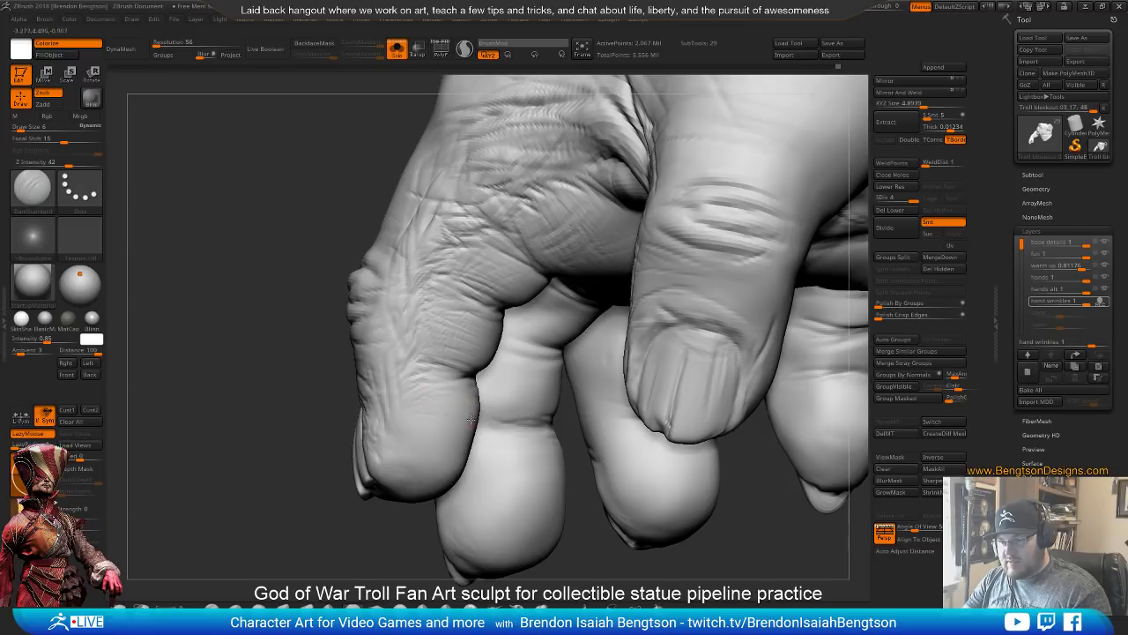
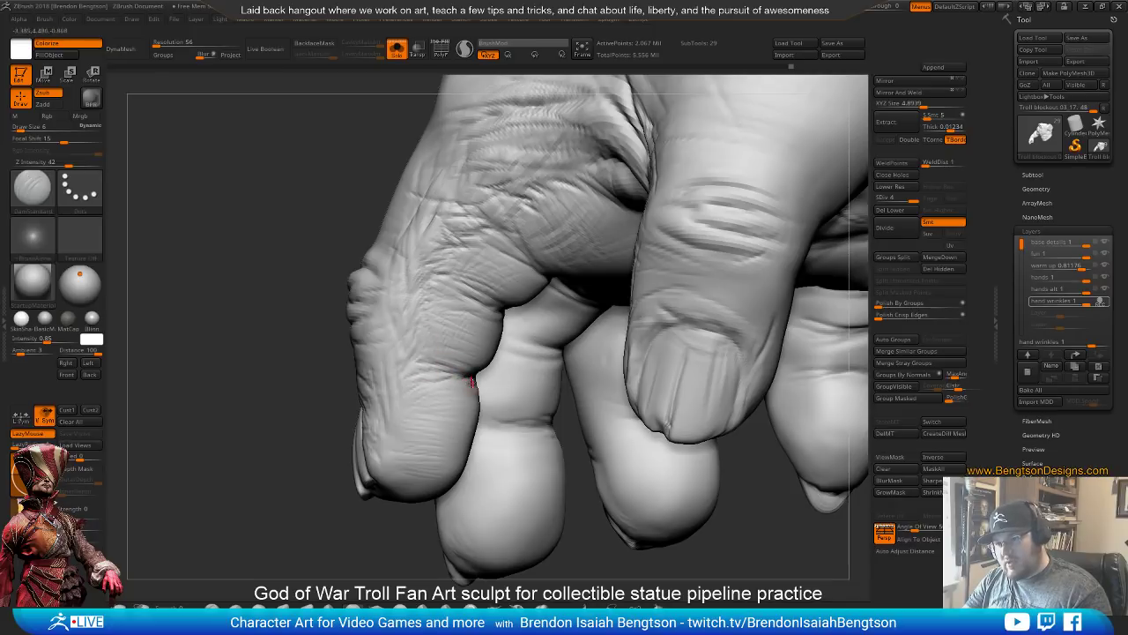
drag(292, 494, 290, 503)
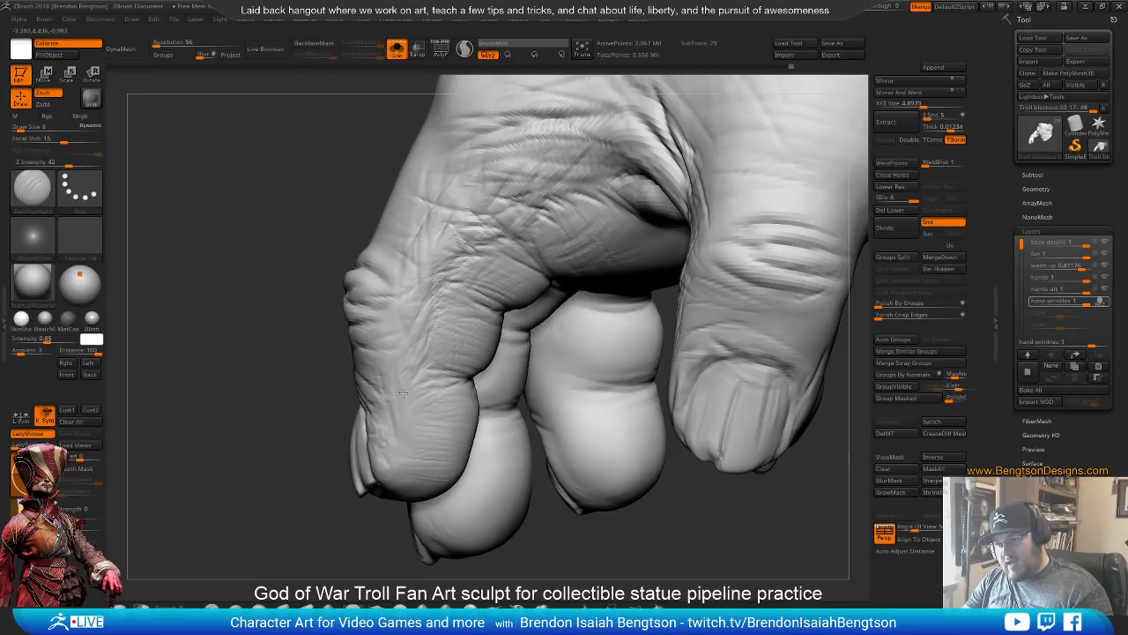
mouse_move(375, 443)
right_down()
mouse_move(273, 462)
mouse_move(340, 450)
right_up()
right_drag(574, 535, 550, 461)
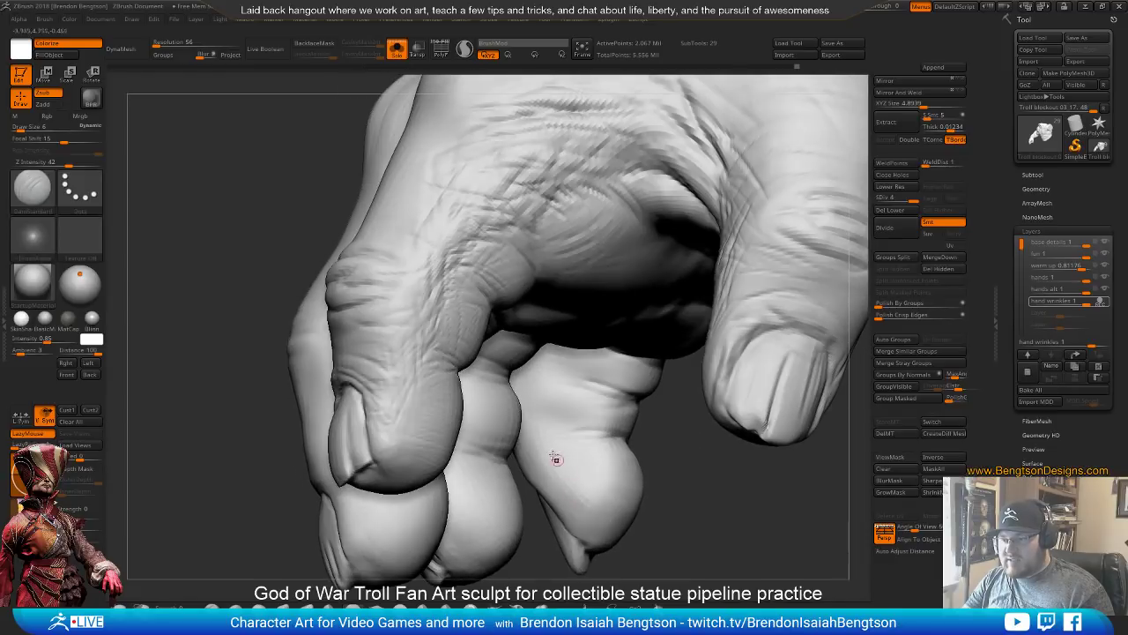
mouse_move(391, 436)
right_down()
mouse_move(403, 429)
mouse_move(379, 434)
right_up()
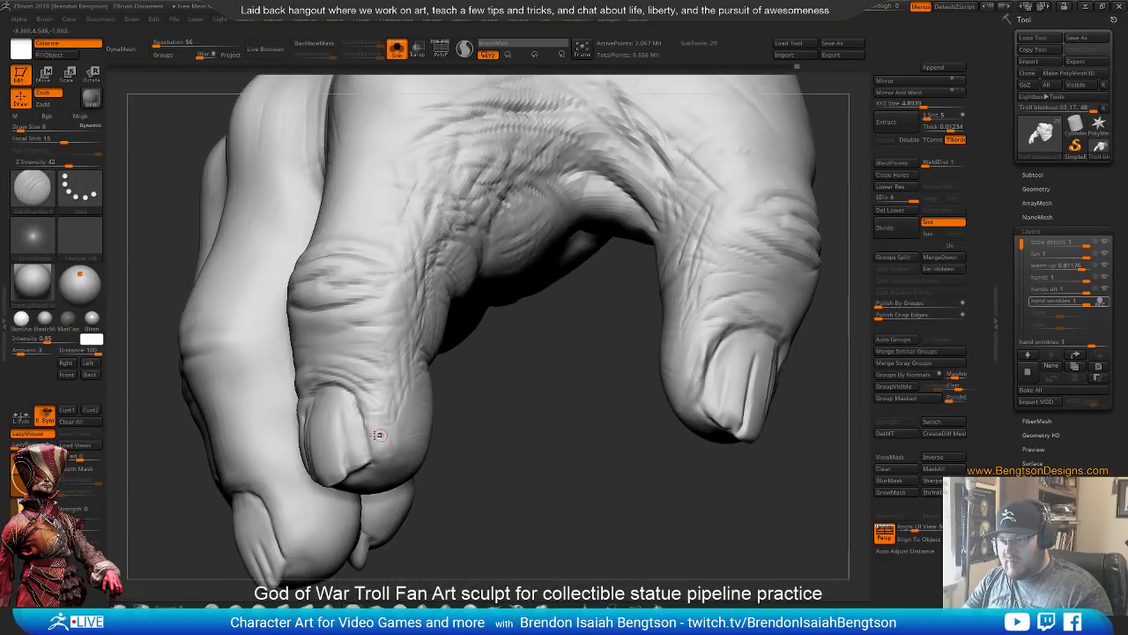
right_drag(516, 385, 500, 384)
Build up the skin beside the index fingernail with the ClayBuildup brush at draw size 15
key(b)
key(c)
key(b)
key(b)
key(s)
key(t)
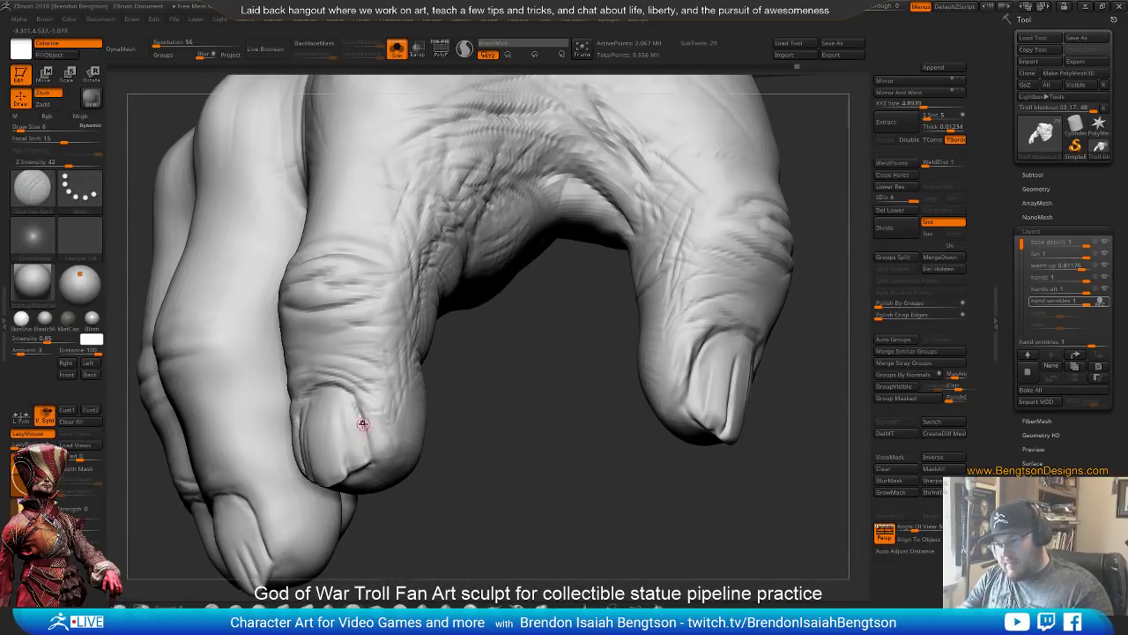
key(space)
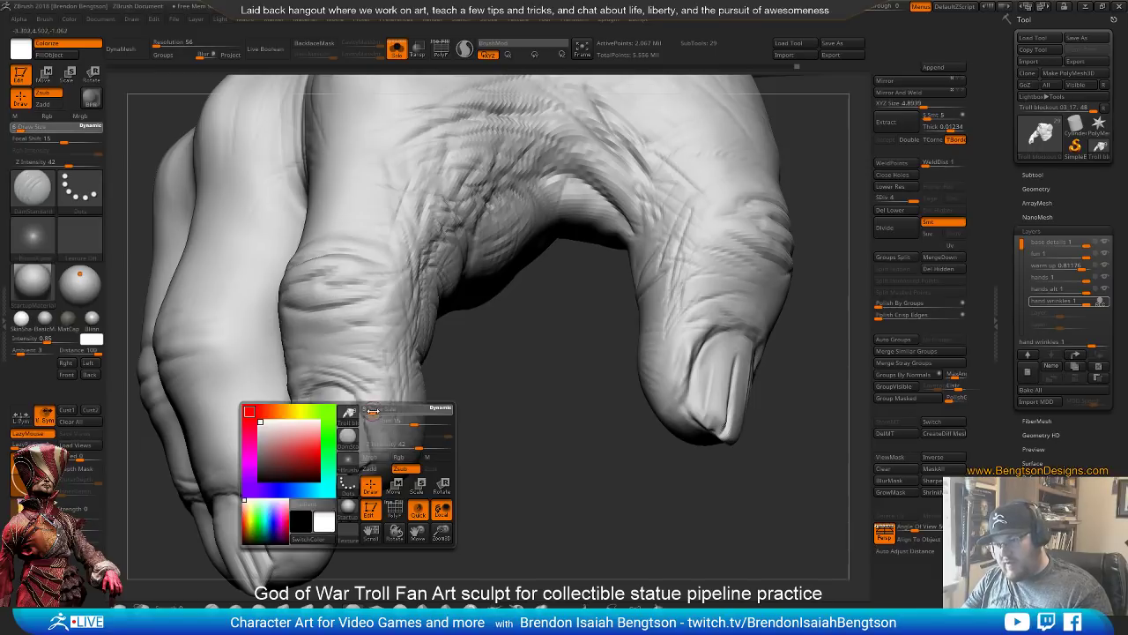
drag(369, 418, 376, 416)
right_drag(491, 393, 512, 349)
key(space)
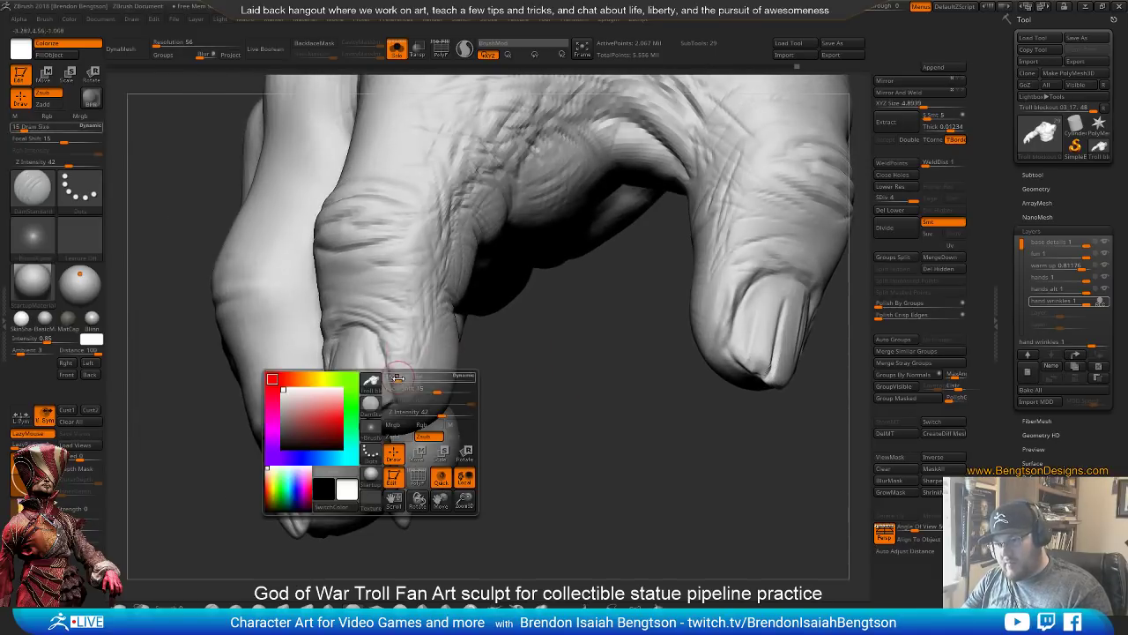
key(b)
key(c)
key(b)
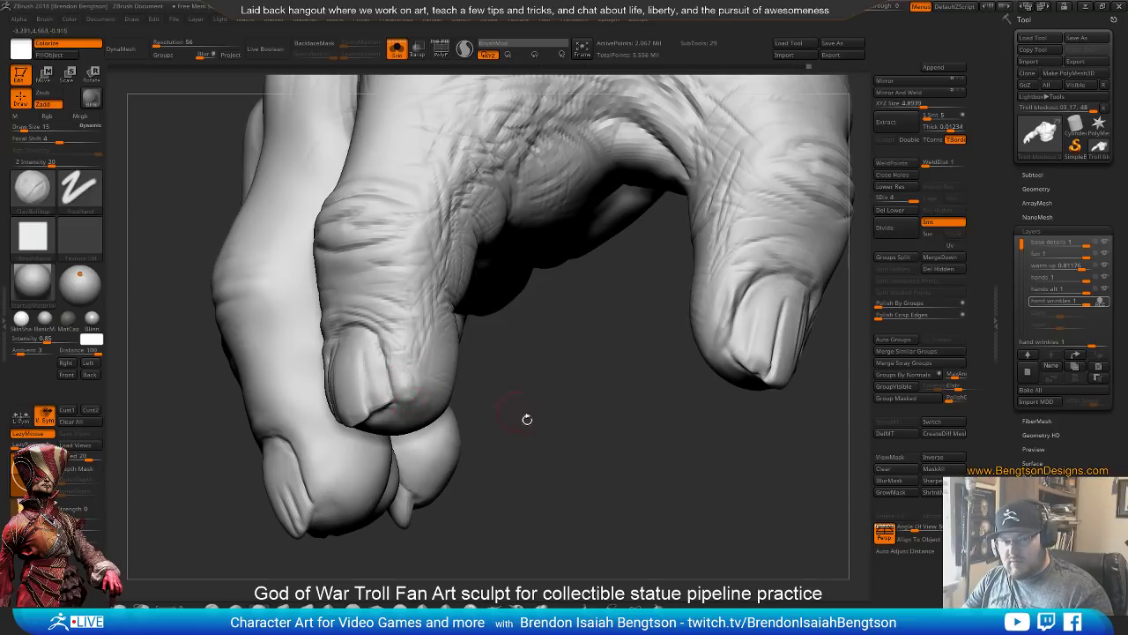
drag(527, 418, 523, 338)
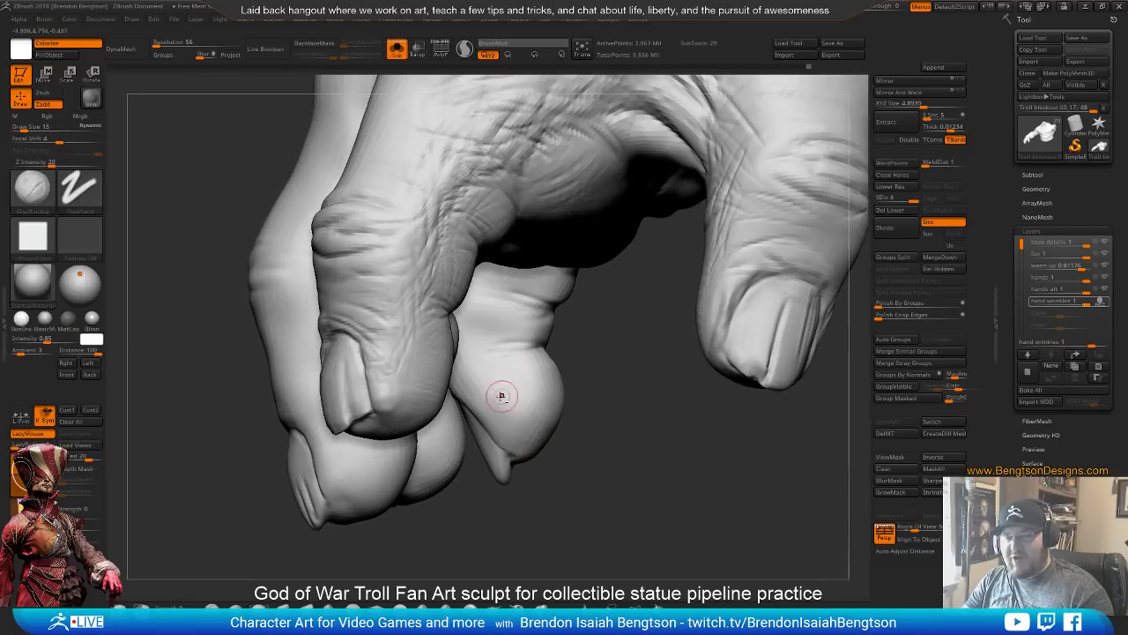
mouse_move(478, 398)
mouse_down()
mouse_move(415, 219)
mouse_move(433, 327)
mouse_up()
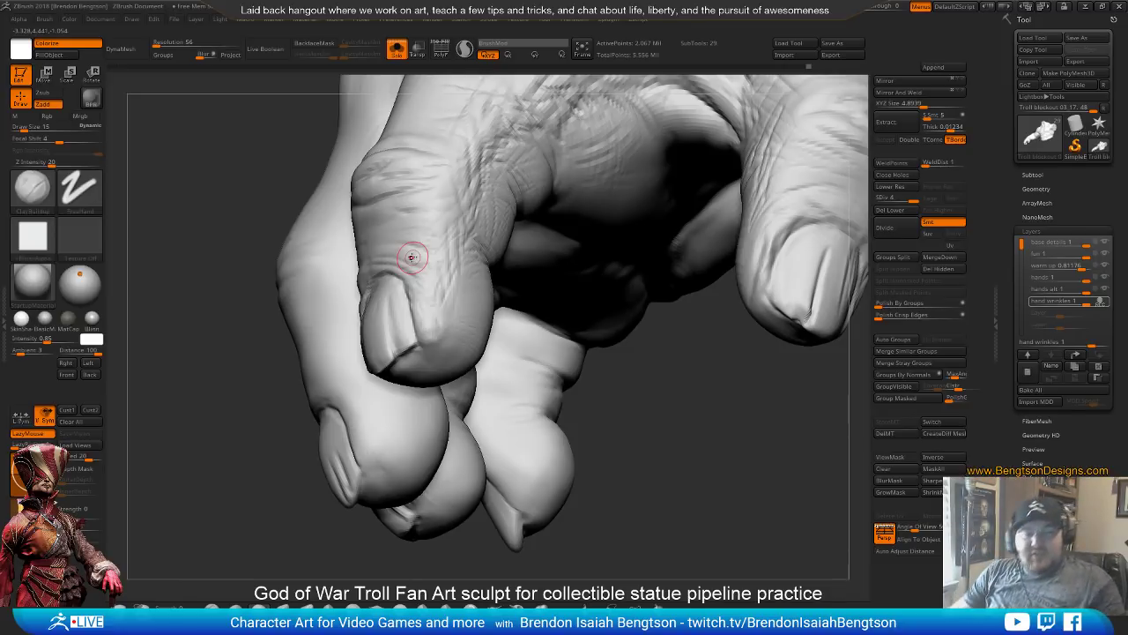
Define the edge between the index fingernail and the surrounding fingertip skin with the DamStandard brush at draw size 15
drag(412, 256, 618, 359)
mouse_move(692, 423)
mouse_down()
mouse_move(677, 428)
mouse_move(695, 466)
mouse_up()
key(b)
key(d)
key(s)
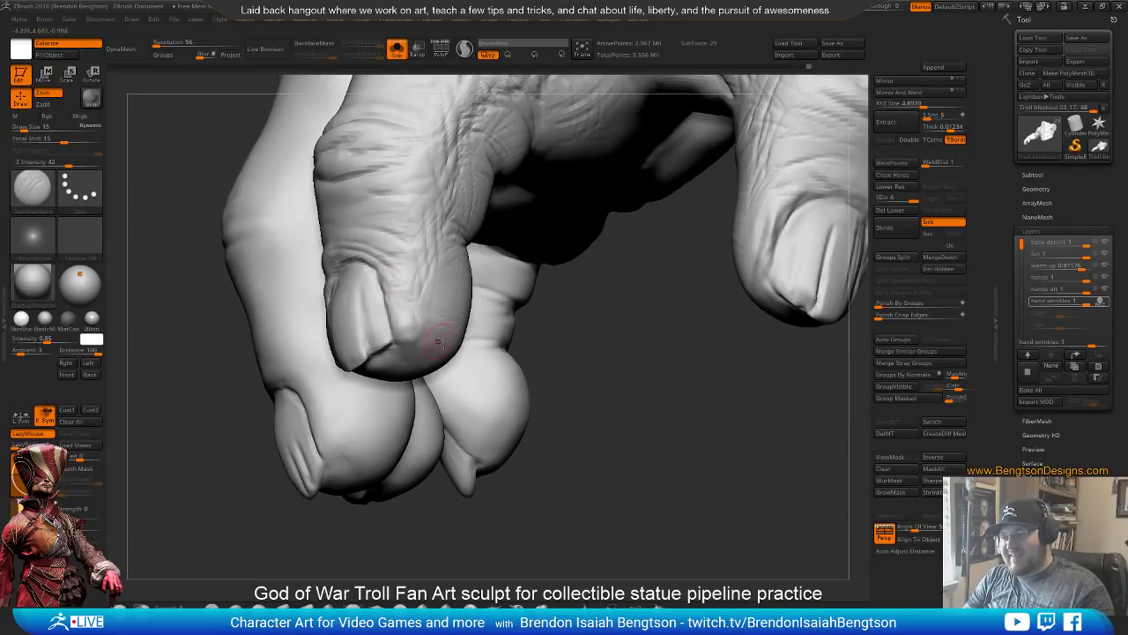
Adjust the shape of the index fingertip around the nail with the Move Topological brush at draw size 8
drag(571, 343, 580, 360)
key(b)
key(m)
key(t)
key(space)
mouse_move(402, 369)
mouse_down()
mouse_move(410, 377)
mouse_move(370, 370)
mouse_move(403, 377)
mouse_up()
key(space)
mouse_move(598, 397)
mouse_down()
mouse_move(617, 423)
mouse_move(549, 396)
mouse_move(576, 425)
mouse_move(556, 370)
mouse_move(609, 468)
mouse_move(554, 481)
mouse_move(550, 505)
mouse_move(602, 466)
mouse_up()
Toggle the visibility of the hands alt and hands layers to compare the hand's sculpted forms
click(1106, 291)
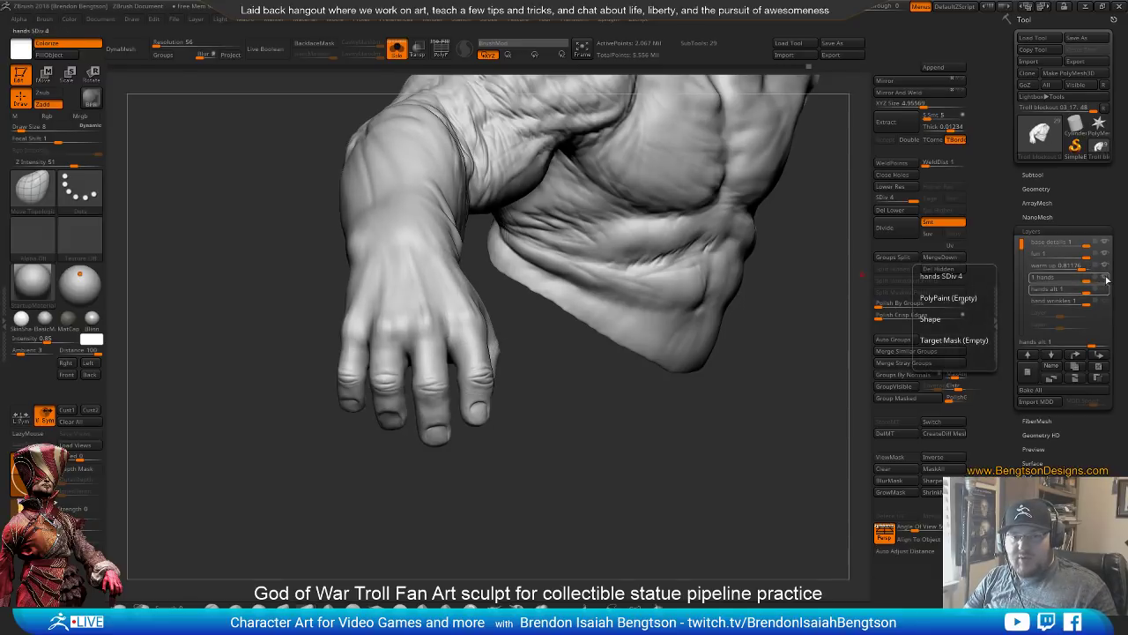
click(1107, 279)
mouse_move(617, 383)
mouse_down()
mouse_move(541, 478)
mouse_move(620, 479)
mouse_move(606, 494)
mouse_move(555, 473)
mouse_move(577, 480)
mouse_move(594, 450)
mouse_up()
click(1106, 277)
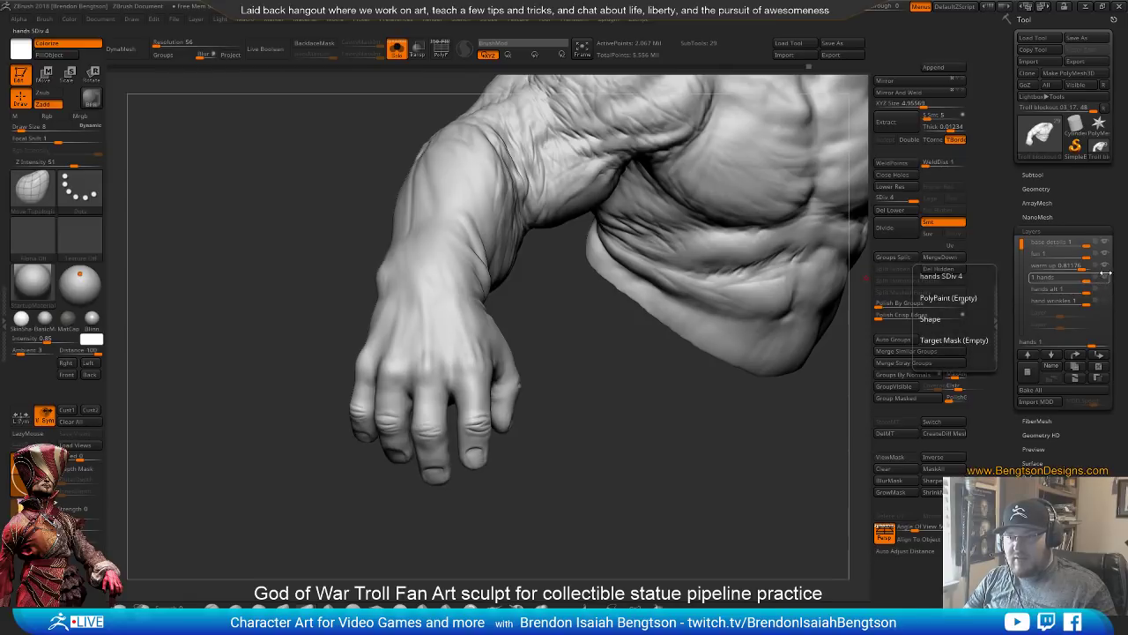
Compare the hand from the palm, side and front with the hands and hands alt layers switched off and on
mouse_move(559, 476)
mouse_down()
mouse_move(564, 514)
mouse_move(581, 530)
mouse_move(625, 426)
mouse_move(651, 414)
mouse_up()
click(1106, 280)
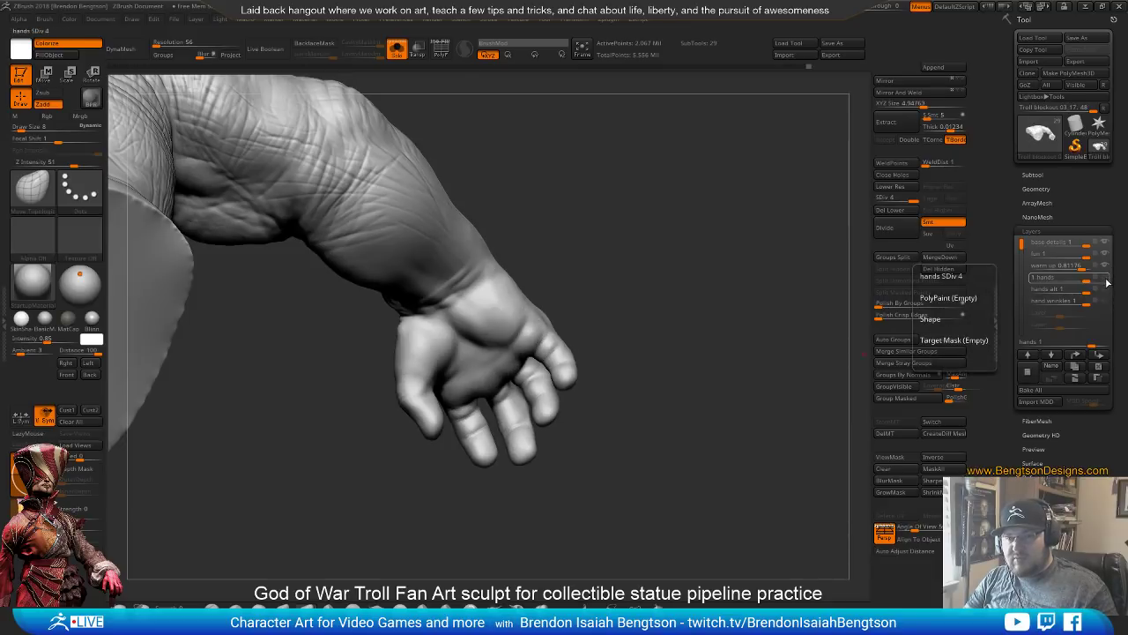
click(1106, 282)
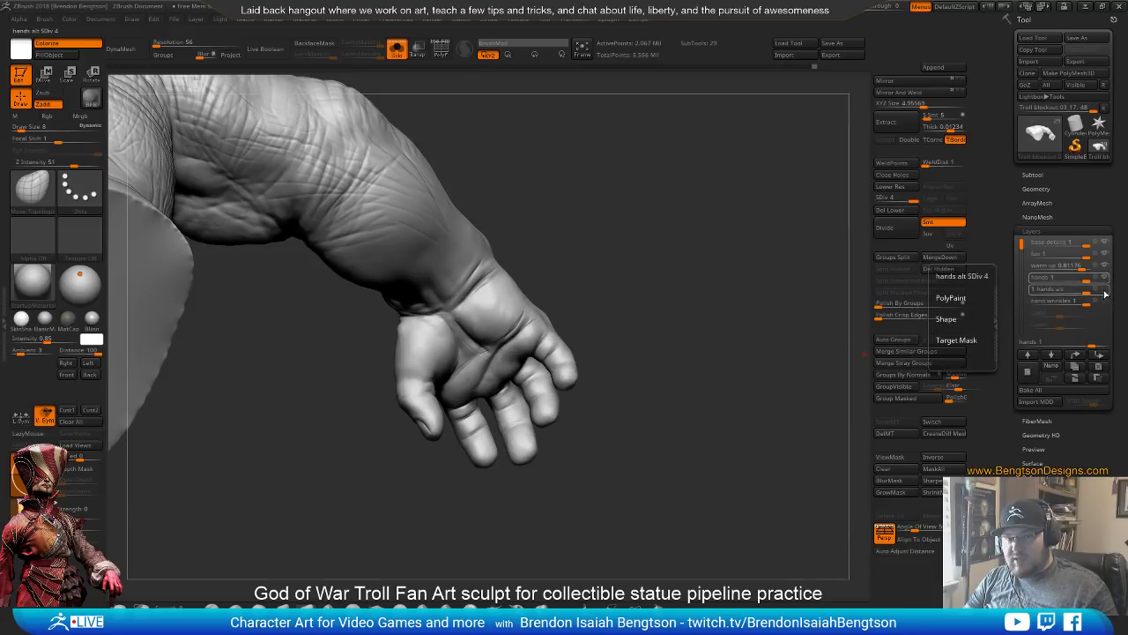
click(1106, 290)
drag(647, 353, 605, 428)
click(1104, 291)
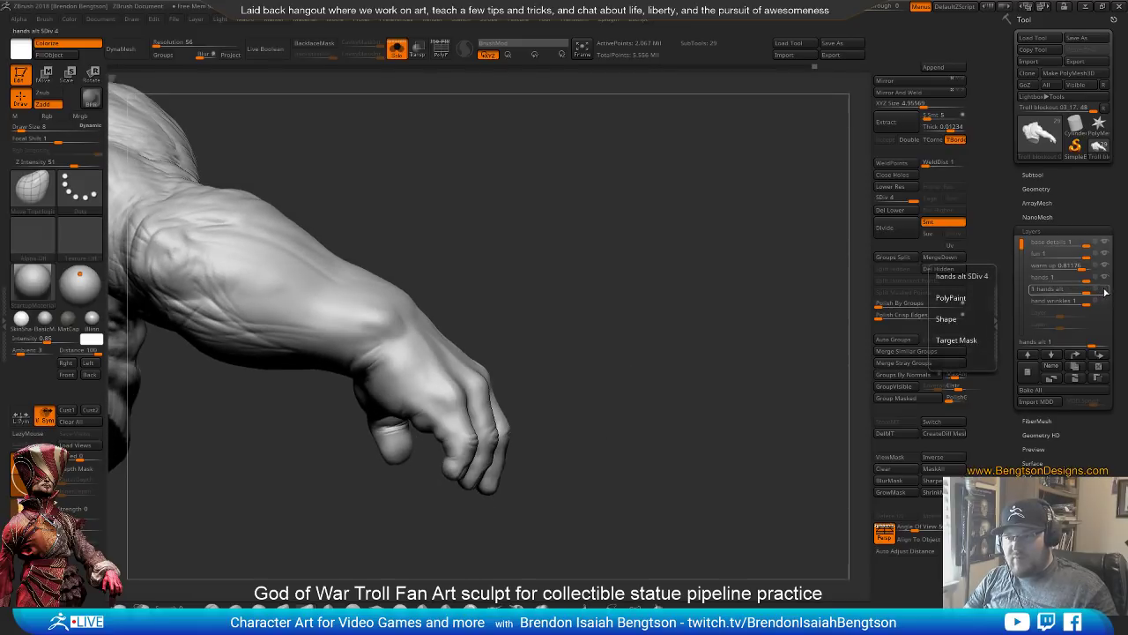
click(1105, 291)
click(1105, 297)
click(1104, 297)
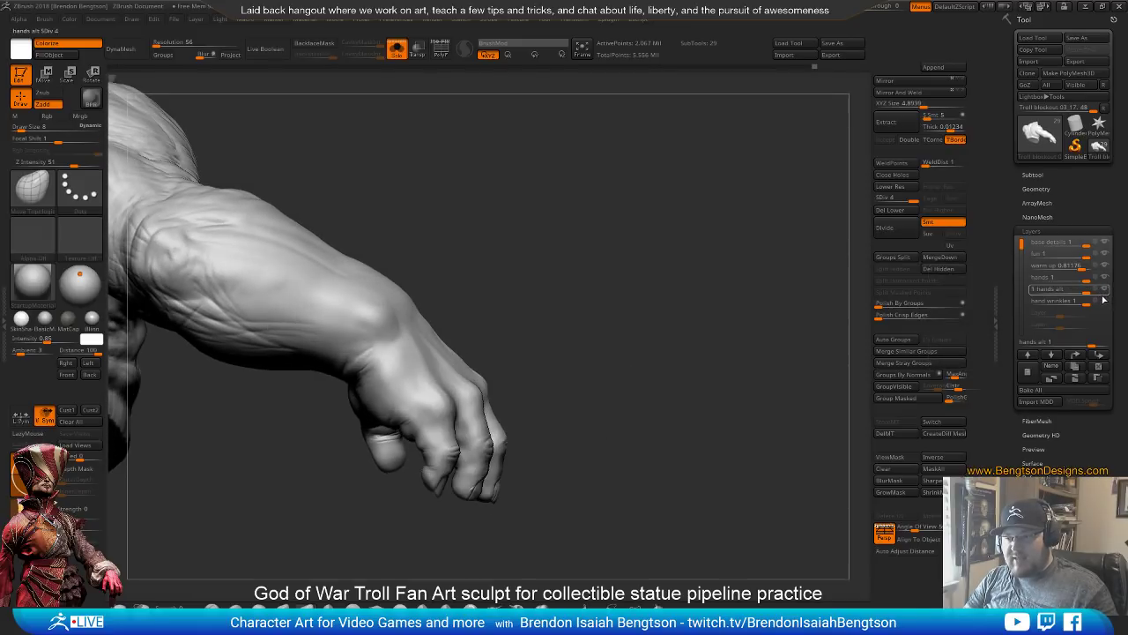
drag(660, 433, 617, 463)
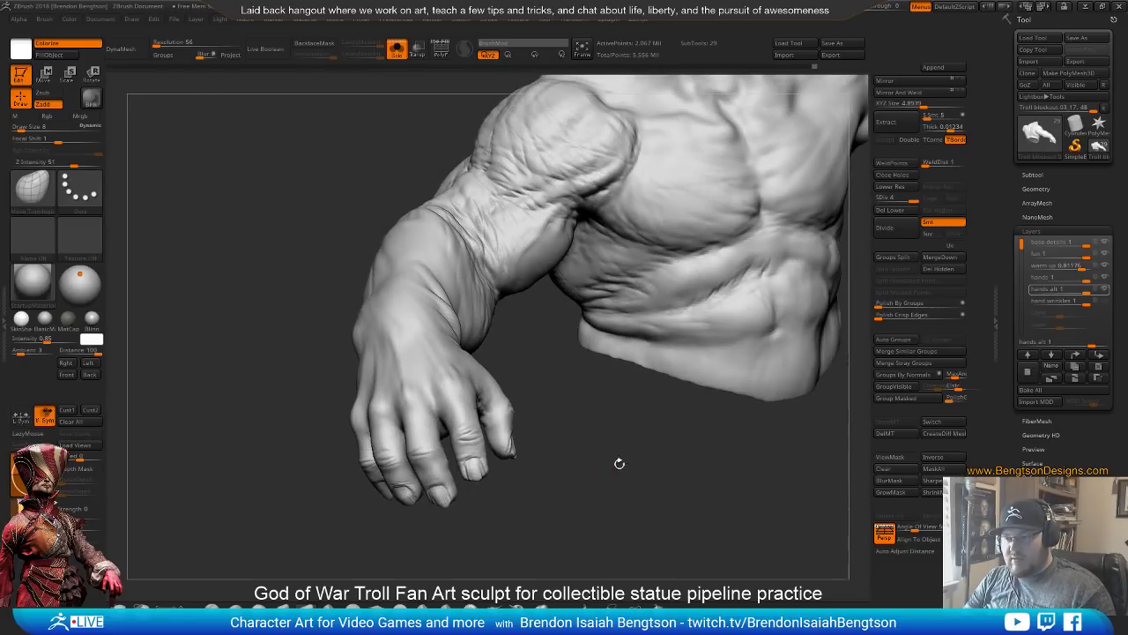
click(1104, 292)
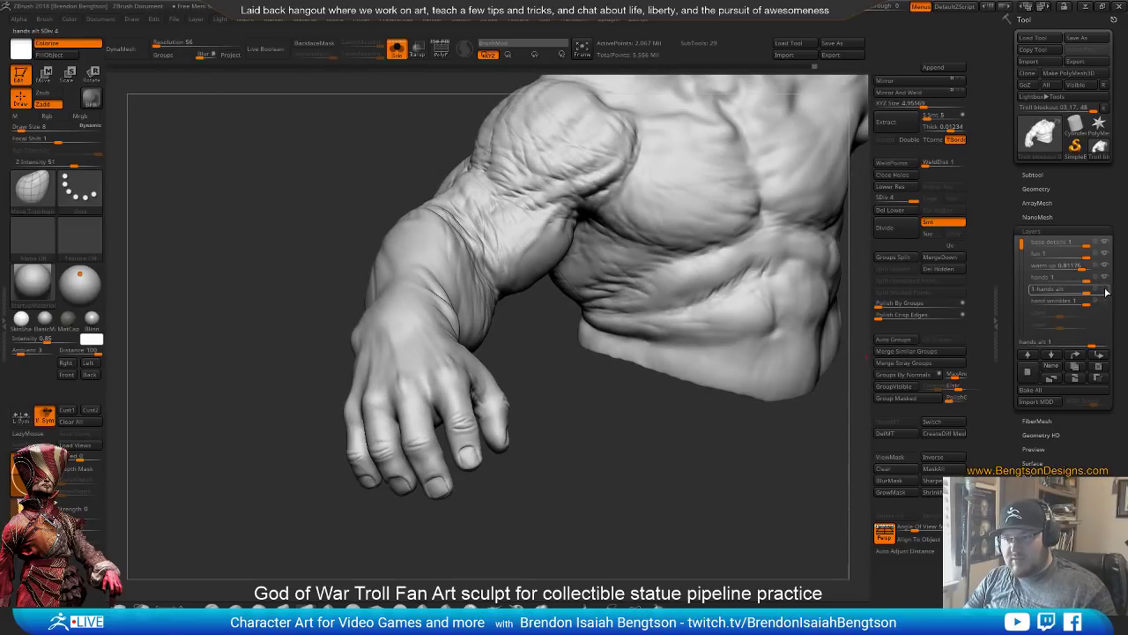
click(1105, 291)
Make the hand wrinkles layer active and turn on recording for it
click(1106, 300)
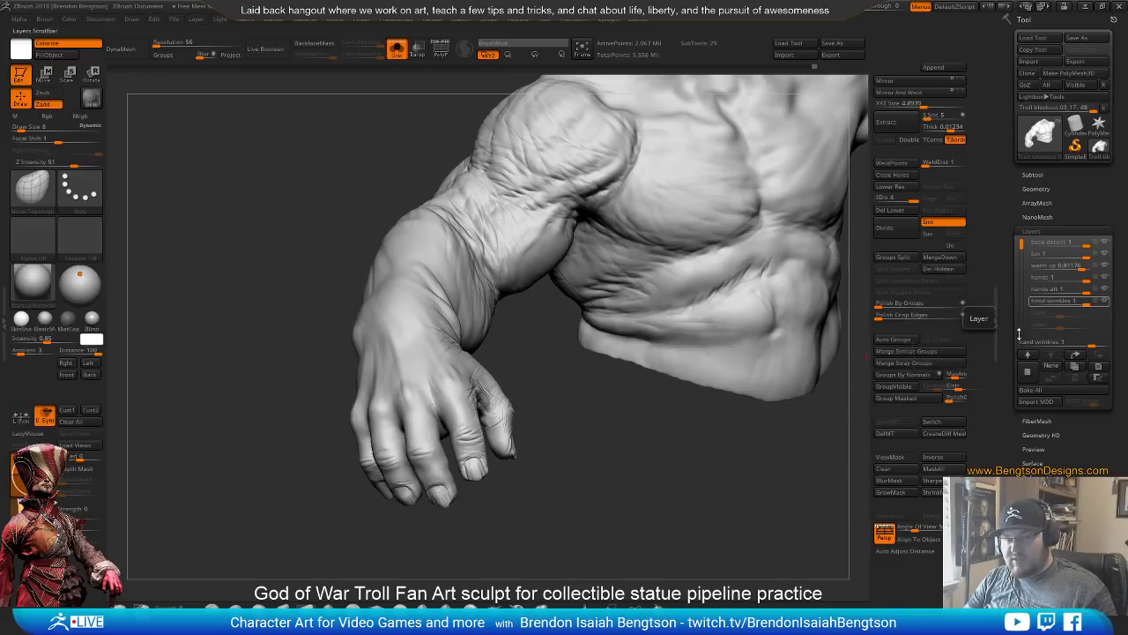
drag(608, 529, 701, 521)
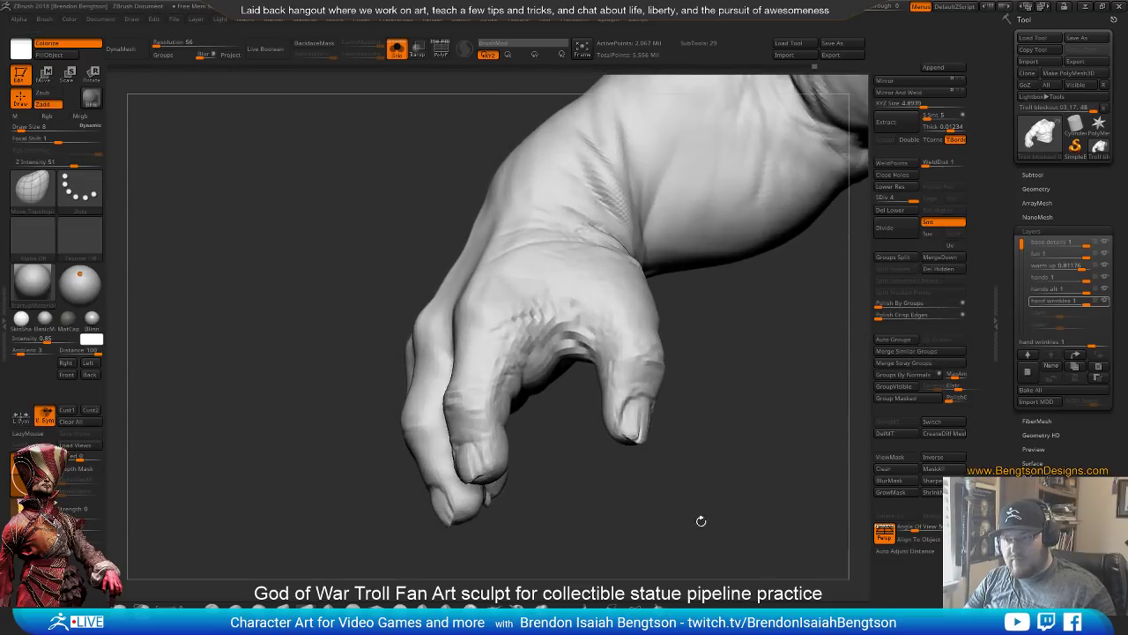
drag(746, 419, 675, 442)
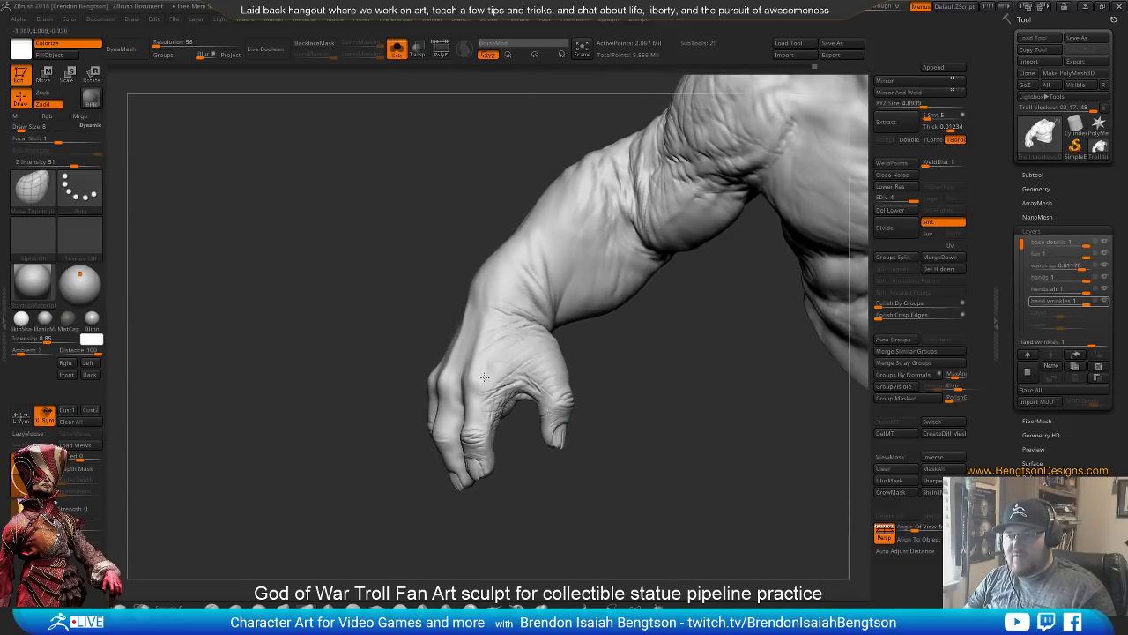
alt+drag(647, 396, 661, 465)
drag(721, 359, 778, 317)
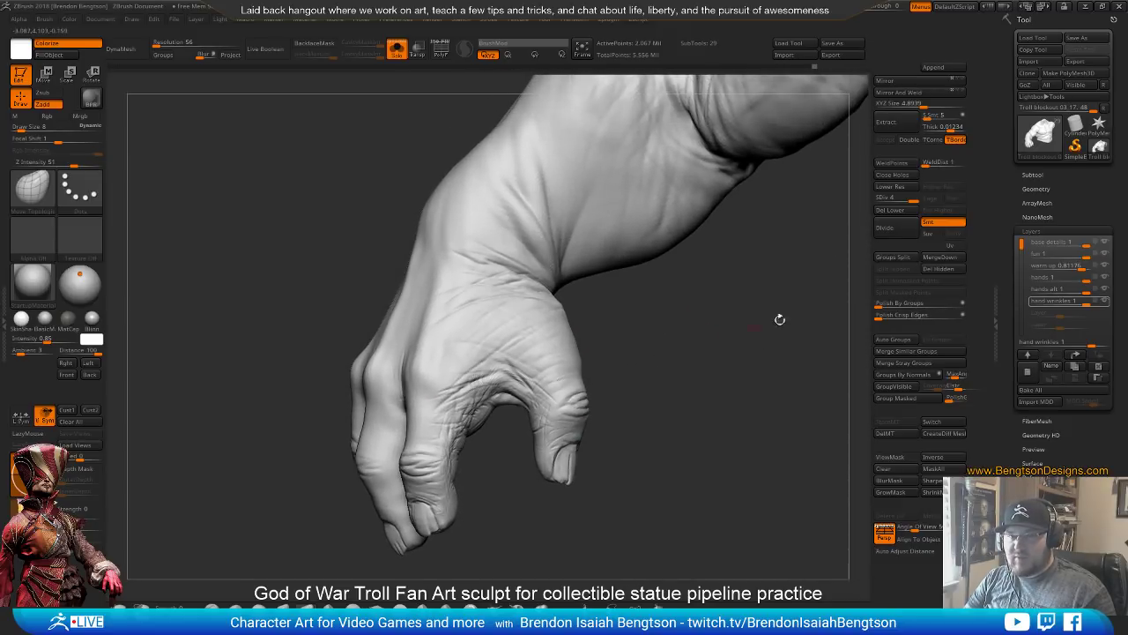
click(1098, 302)
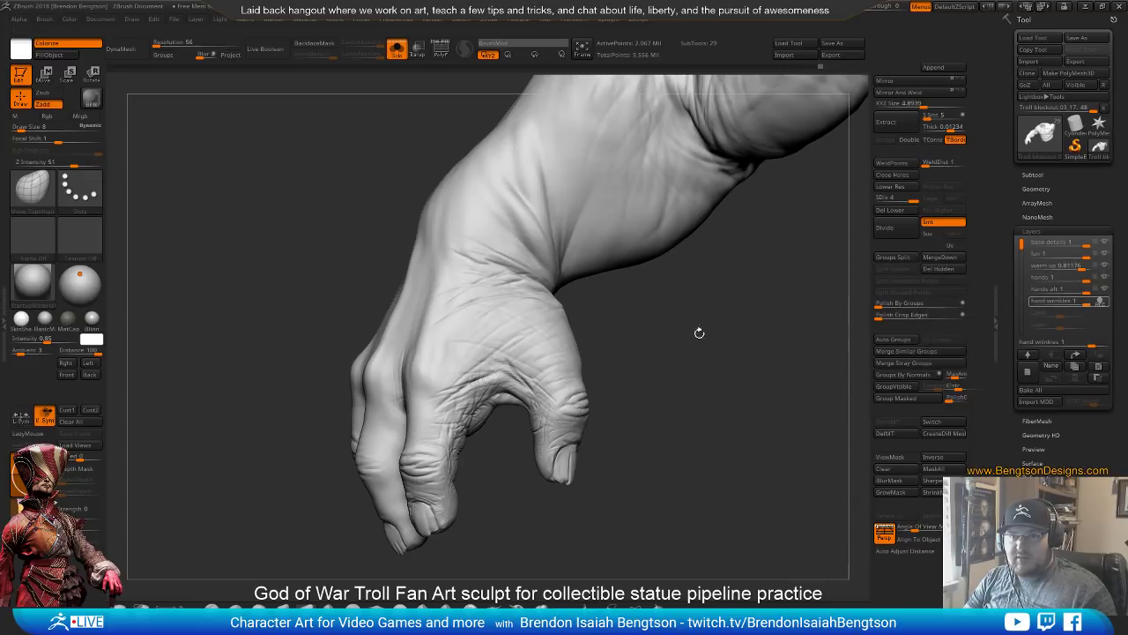
alt+drag(675, 407, 687, 453)
drag(716, 345, 735, 385)
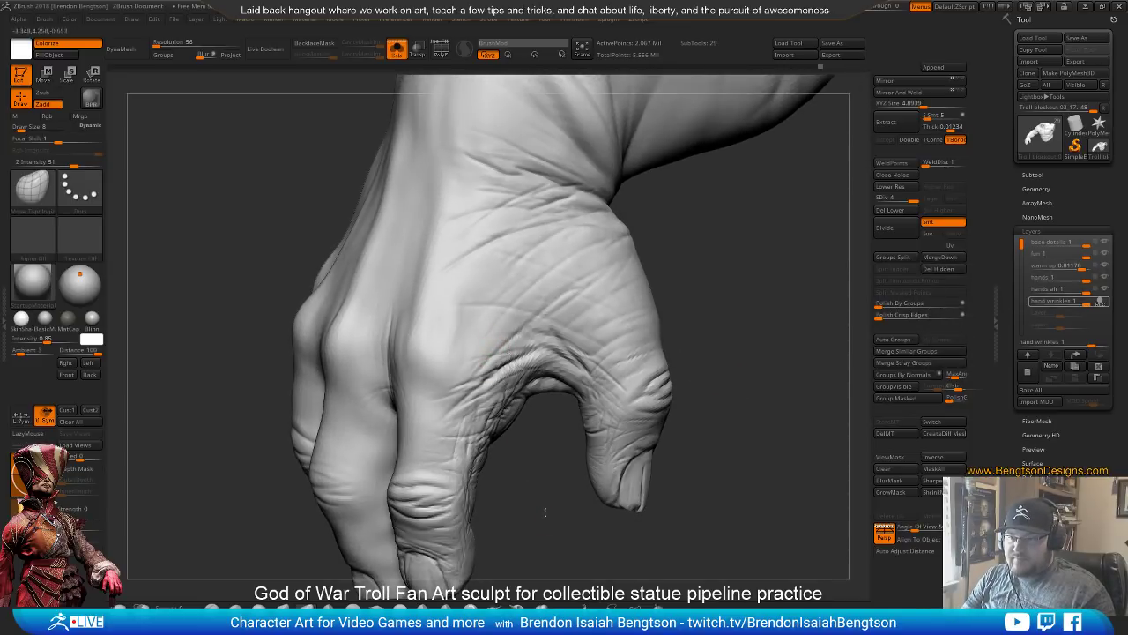
Switch to the DamStandard brush for the thumb and turn recording back on for the hand wrinkles layer
drag(506, 429, 568, 374)
alt+drag(593, 424, 624, 419)
drag(690, 308, 415, 394)
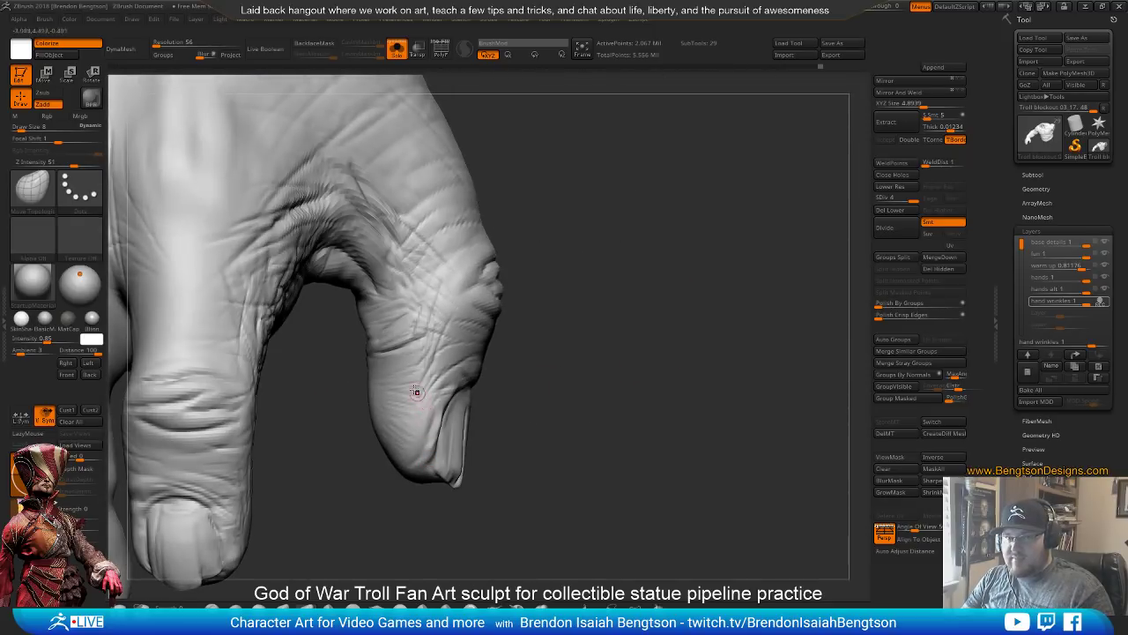
key(b)
key(d)
key(s)
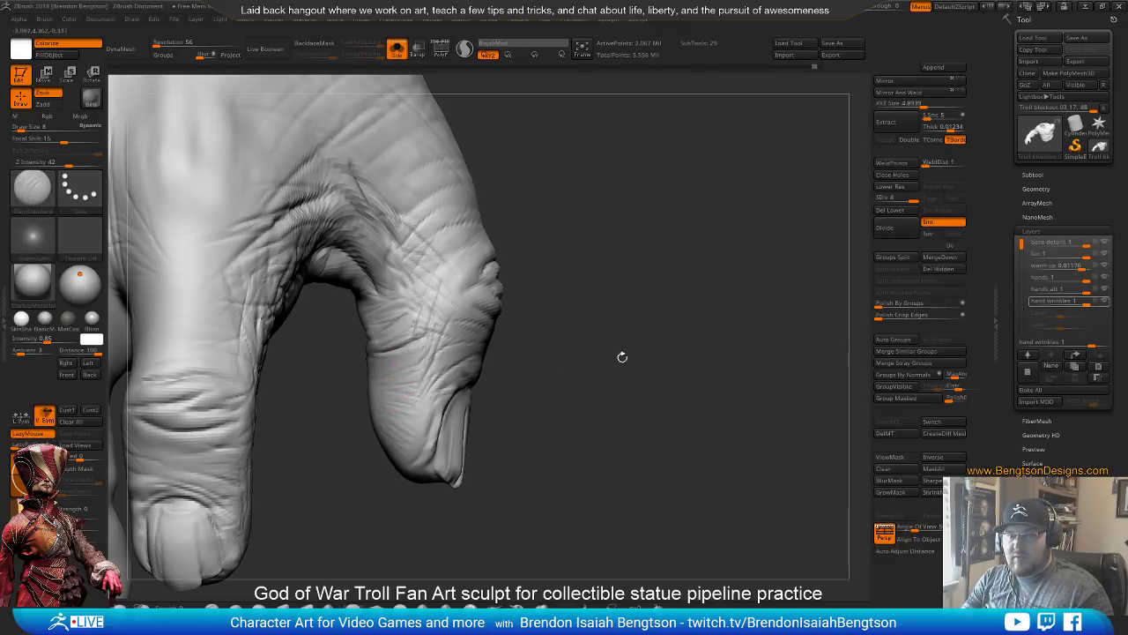
click(1099, 301)
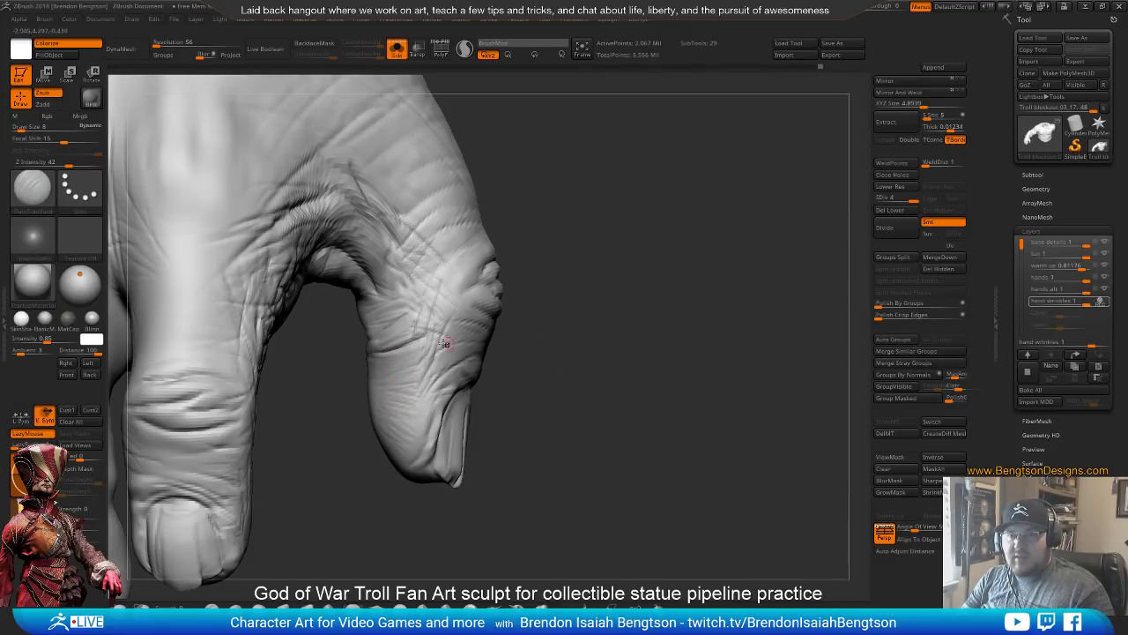
Build up the skin on the side of the thumb tip beside the nail with the ClayBuildup brush at draw size 12
alt+drag(565, 365, 572, 372)
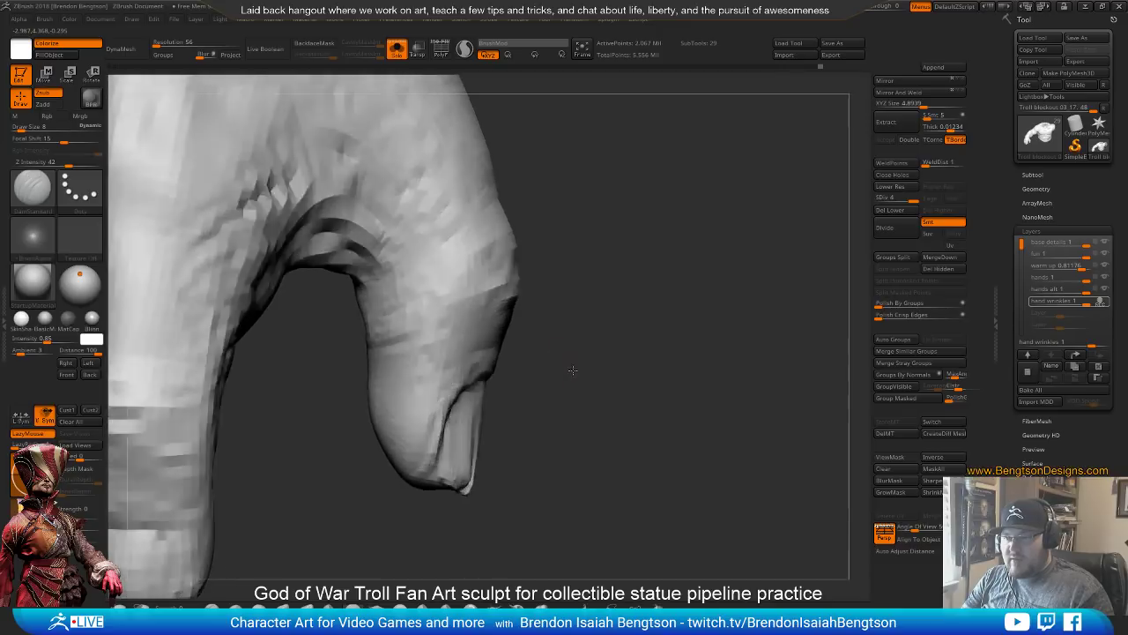
key(b)
key(c)
key(b)
key(space)
drag(411, 407, 415, 405)
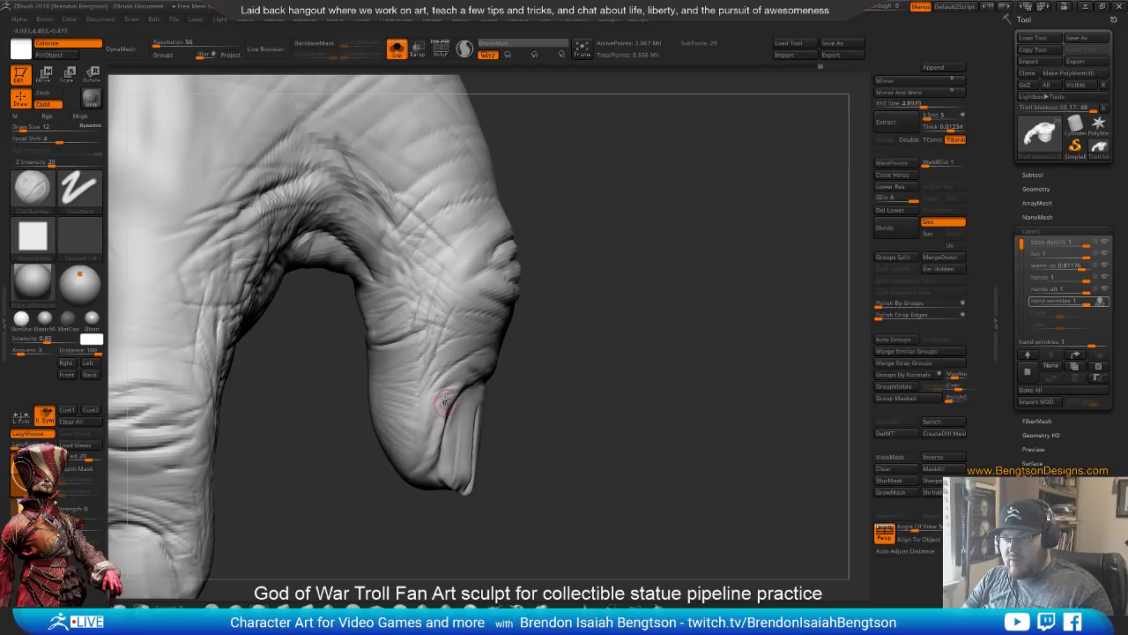
drag(554, 353, 521, 343)
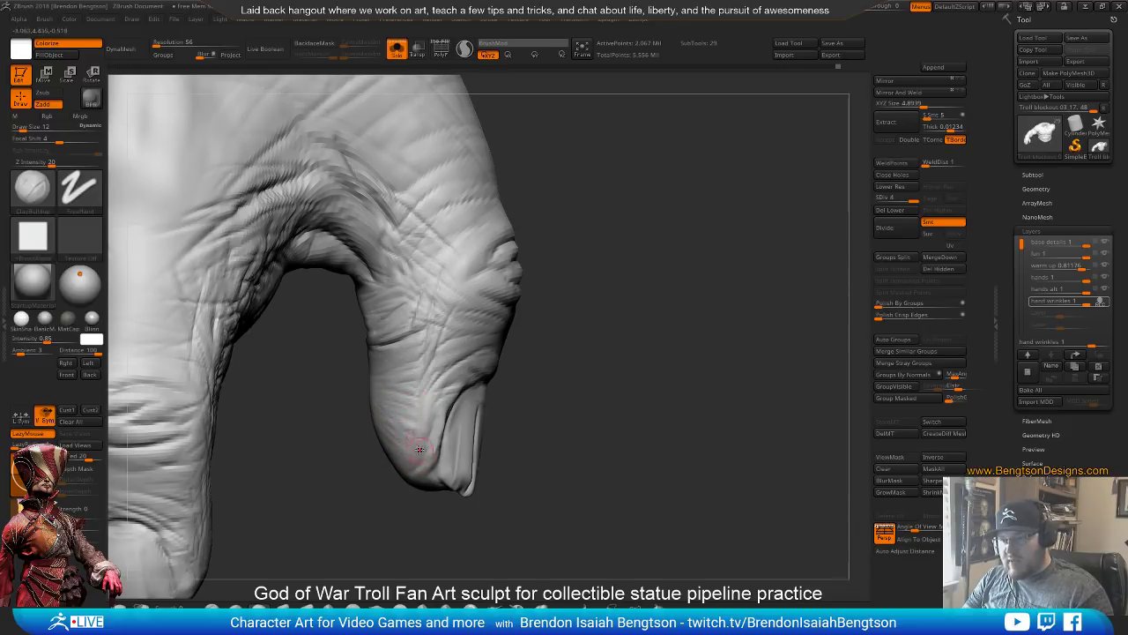
drag(419, 449, 416, 419)
Carve wrinkles along the thumb and the webbing toward the index finger with the DamStandard brush at draw size 8
key(b)
key(d)
key(s)
key(space)
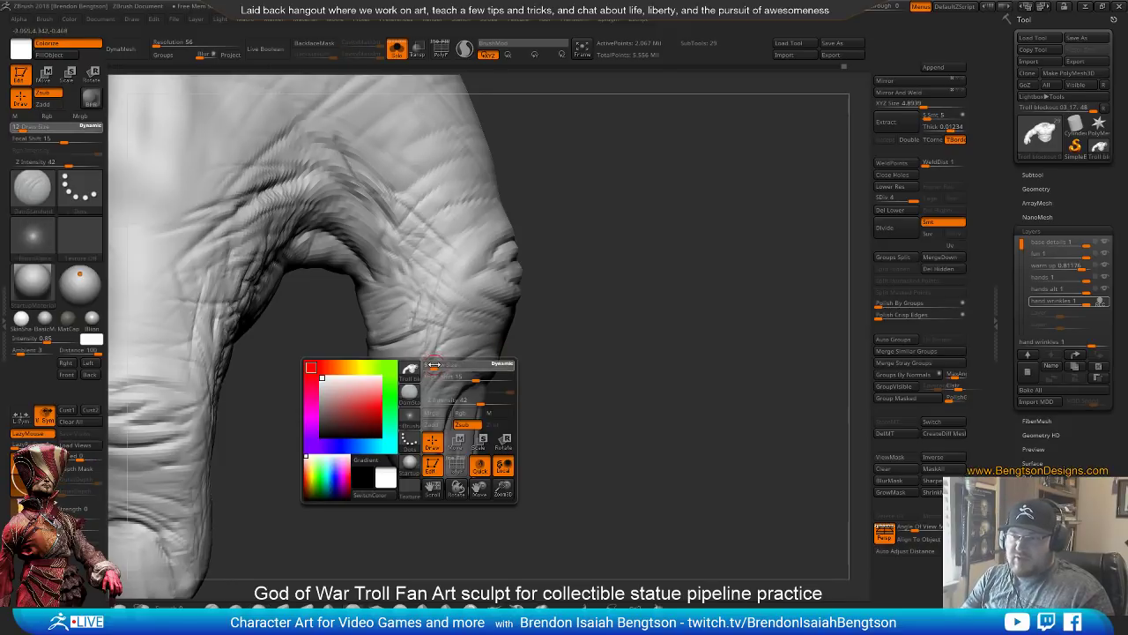
drag(434, 364, 429, 364)
mouse_move(558, 355)
mouse_down()
mouse_move(604, 287)
mouse_move(617, 324)
mouse_move(634, 297)
mouse_move(529, 317)
mouse_move(456, 305)
mouse_up()
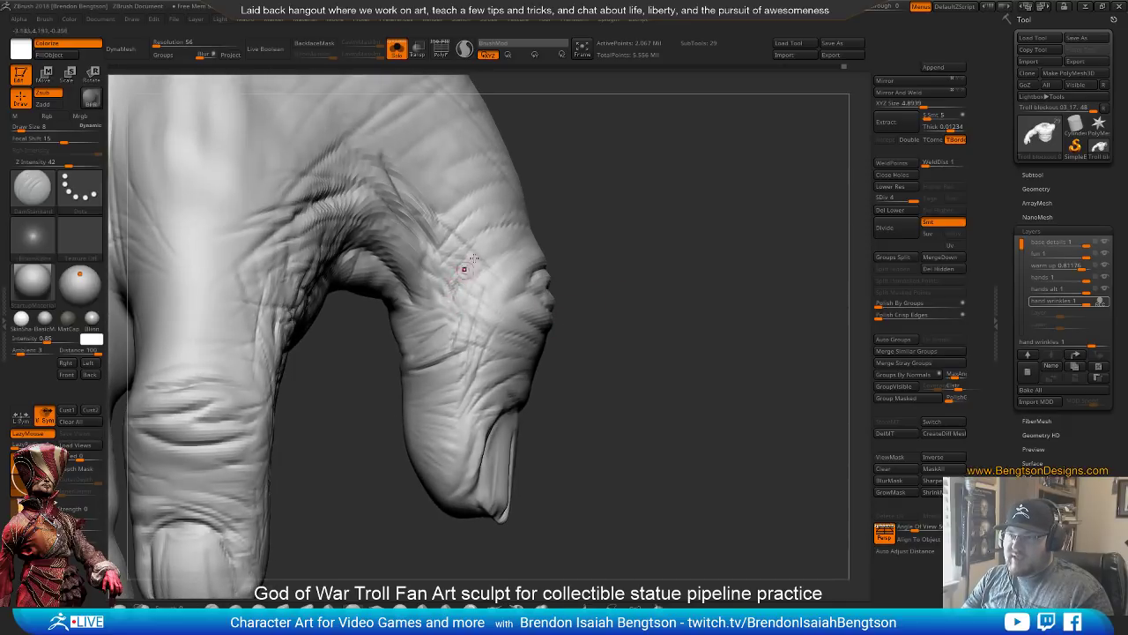
mouse_move(466, 262)
right_down()
mouse_move(604, 234)
mouse_move(445, 304)
right_up()
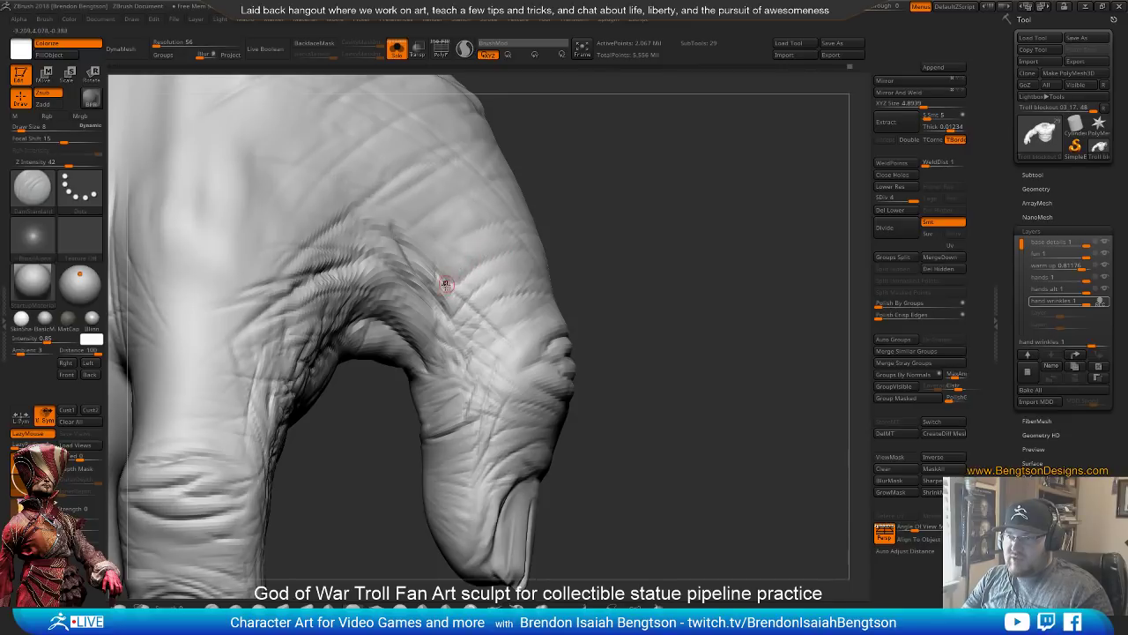
mouse_move(667, 357)
right_down()
mouse_move(632, 371)
mouse_move(622, 479)
mouse_move(617, 400)
mouse_move(646, 520)
mouse_move(465, 302)
right_up()
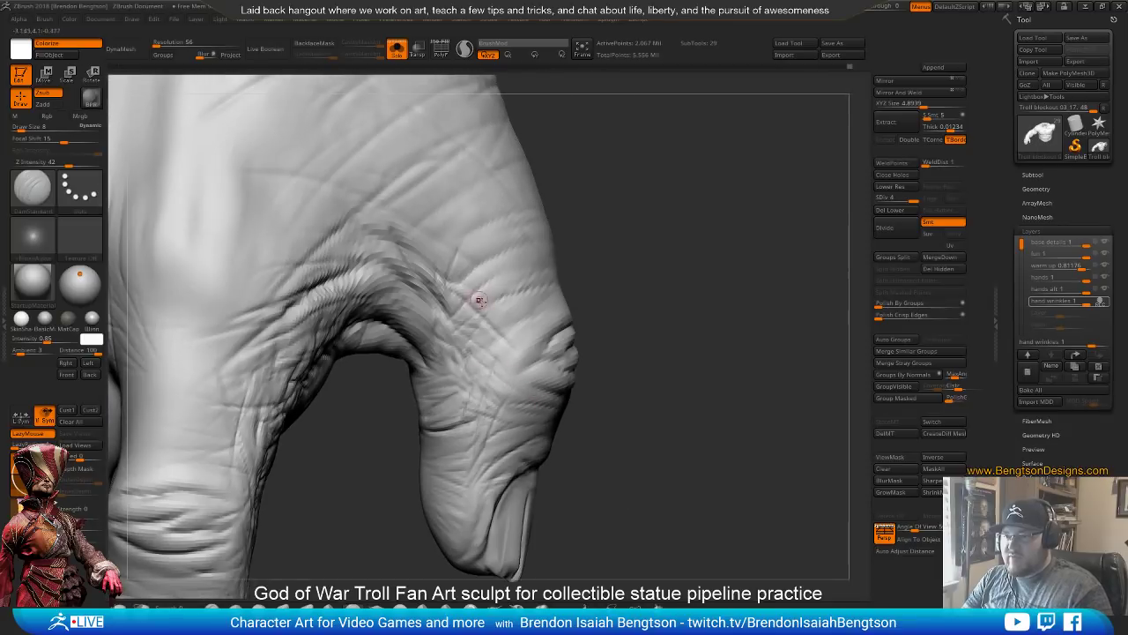
Refine the creases around the thumb knuckle and down toward the nail with the DamStandard brush at draw size 8
key(b)
key(d)
key(s)
key(b)
key(s)
key(t)
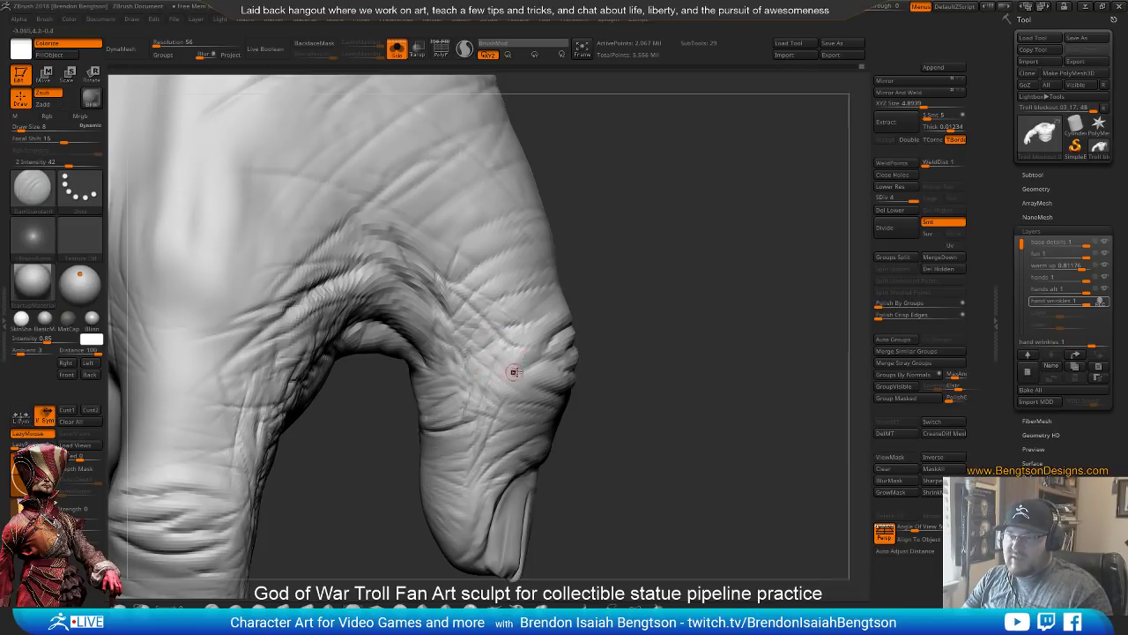
drag(616, 412, 582, 376)
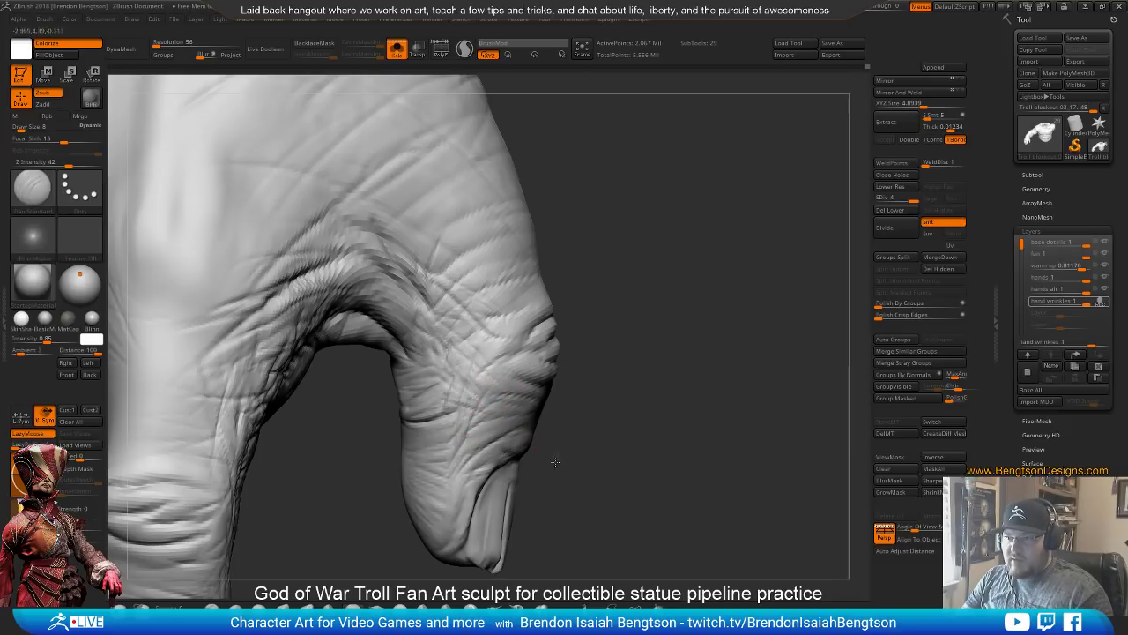
drag(555, 461, 487, 432)
drag(588, 473, 563, 403)
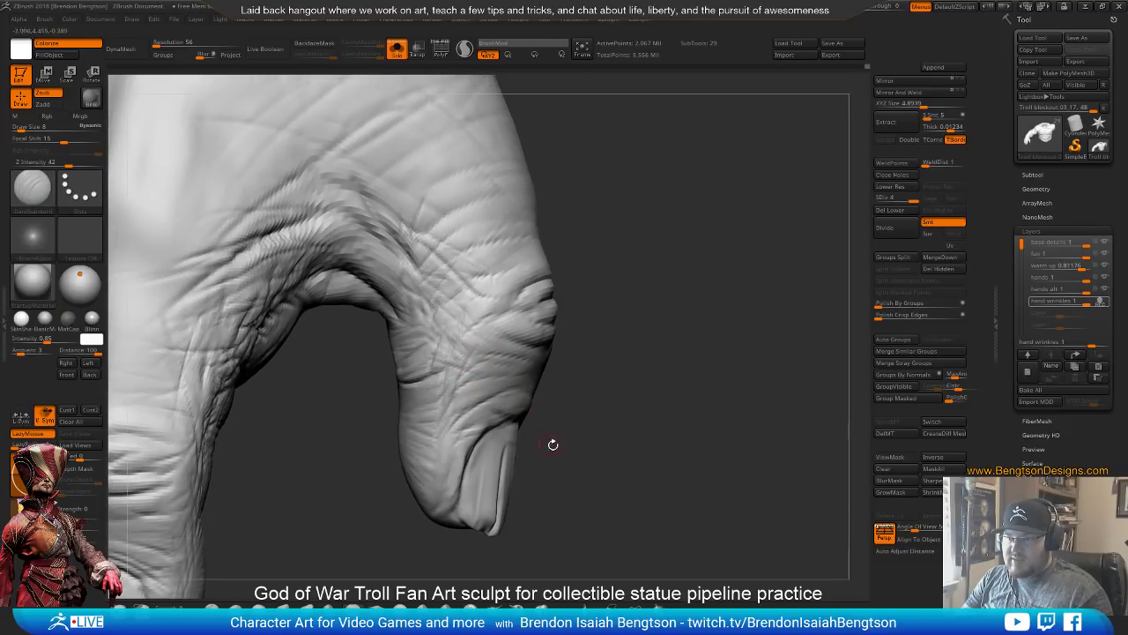
drag(553, 444, 537, 445)
mouse_move(616, 382)
mouse_down()
mouse_move(624, 343)
mouse_move(647, 341)
mouse_move(653, 385)
mouse_move(589, 351)
mouse_up()
Build up the skin on the index finger between the knuckle and the nail with the ClayBuildup brush at draw sizes 21 and 14
key(b)
key(c)
key(b)
key(space)
click(527, 358)
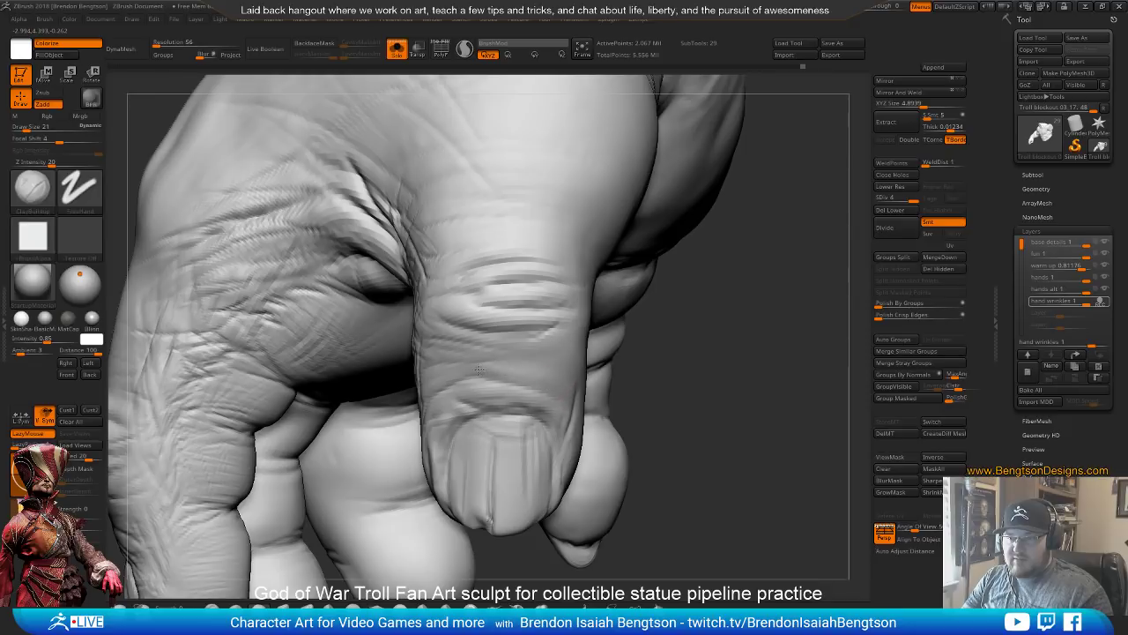
mouse_move(717, 395)
mouse_down()
mouse_move(680, 370)
mouse_move(602, 362)
mouse_move(688, 370)
mouse_move(697, 379)
mouse_move(682, 412)
mouse_move(653, 363)
mouse_up()
key(space)
mouse_move(645, 314)
alt+mouse_down()
mouse_move(662, 438)
mouse_move(655, 424)
alt+mouse_up()
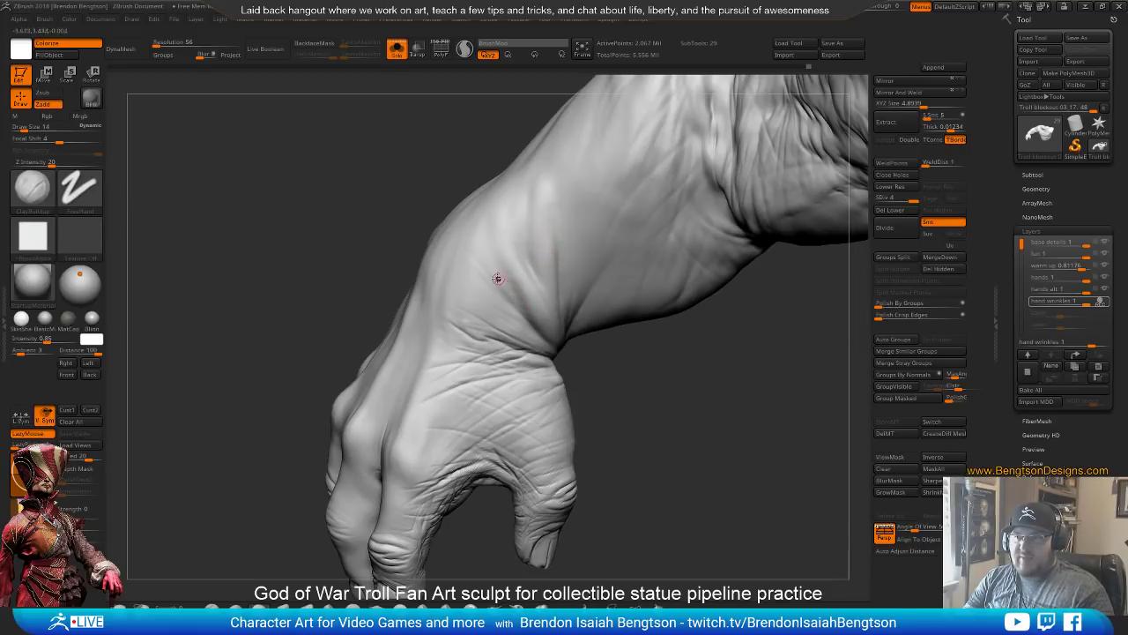
Build up the forms over the wrist and lower forearm with the ClayBuildup brush at draw size 32
key(space)
drag(489, 253, 492, 255)
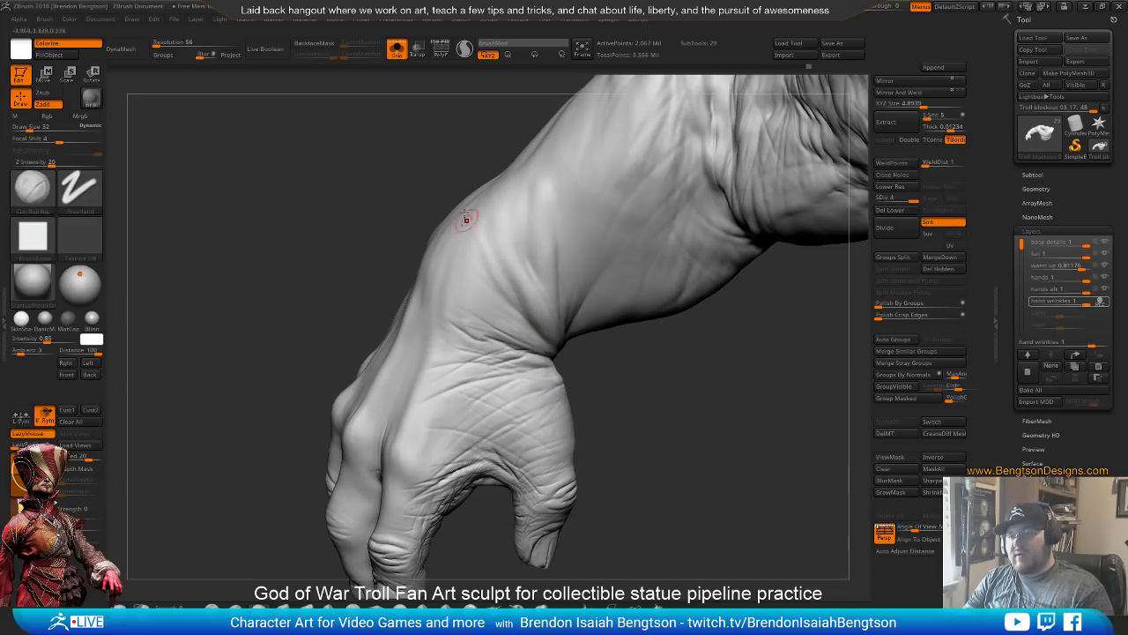
mouse_move(625, 431)
mouse_down()
mouse_move(603, 361)
mouse_move(607, 453)
mouse_move(577, 255)
mouse_up()
mouse_move(564, 394)
mouse_down()
mouse_move(555, 355)
mouse_move(596, 400)
mouse_move(544, 335)
mouse_move(542, 300)
mouse_move(550, 359)
mouse_up()
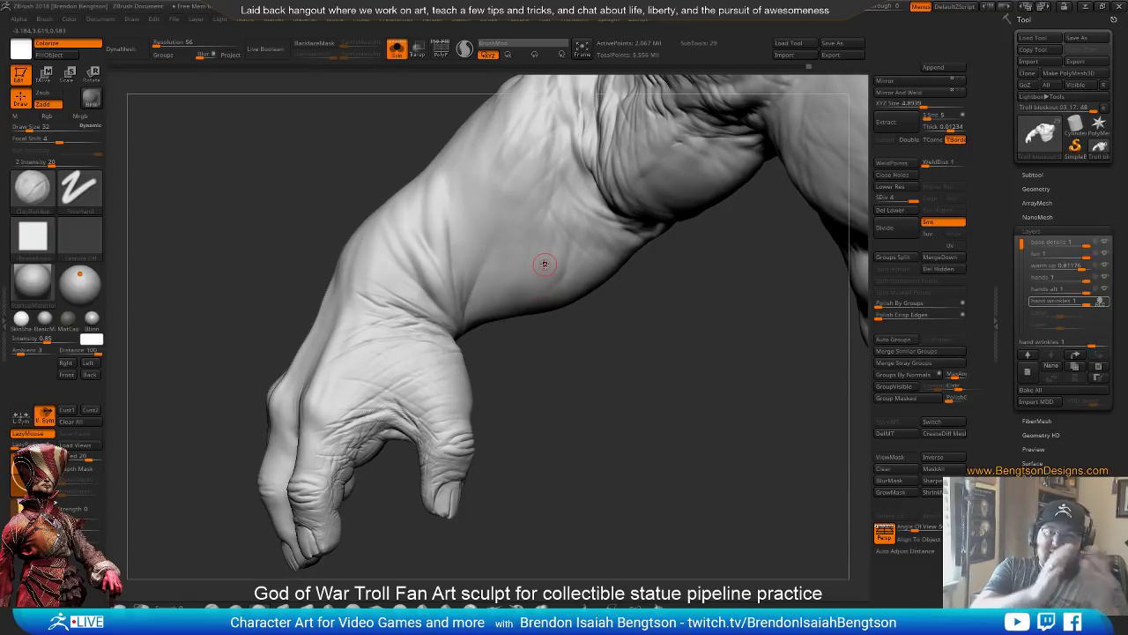
mouse_move(620, 432)
alt+mouse_down()
mouse_move(640, 431)
mouse_move(624, 463)
alt+mouse_up()
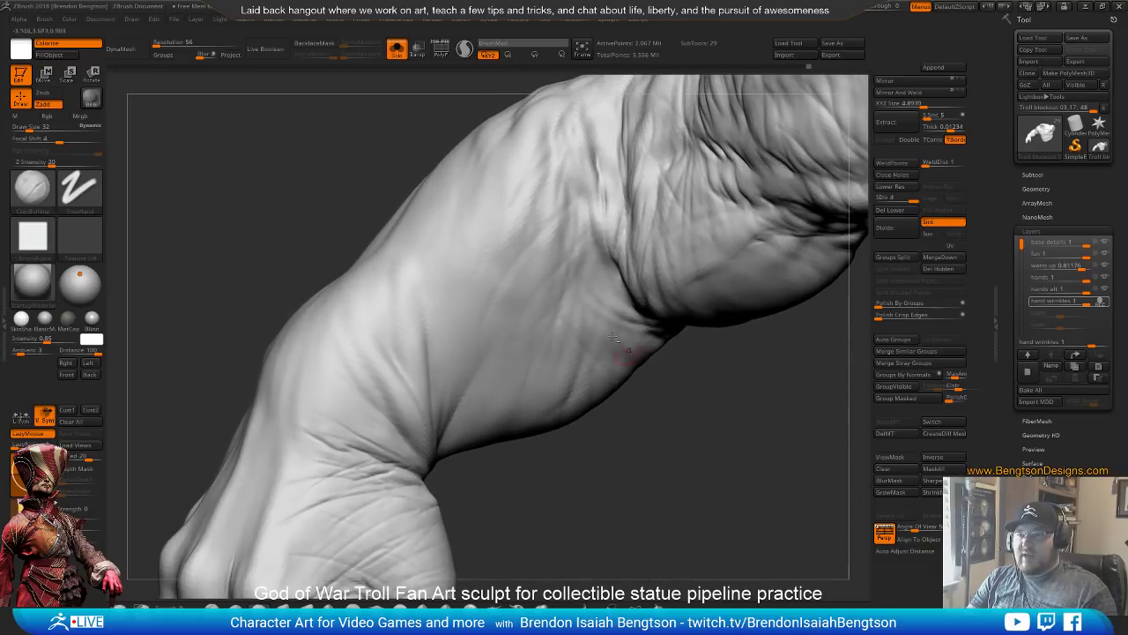
Carve skin creases between the wrist and the base of the thumb with the DamStandard brush at draw size 14
key(b)
key(d)
key(s)
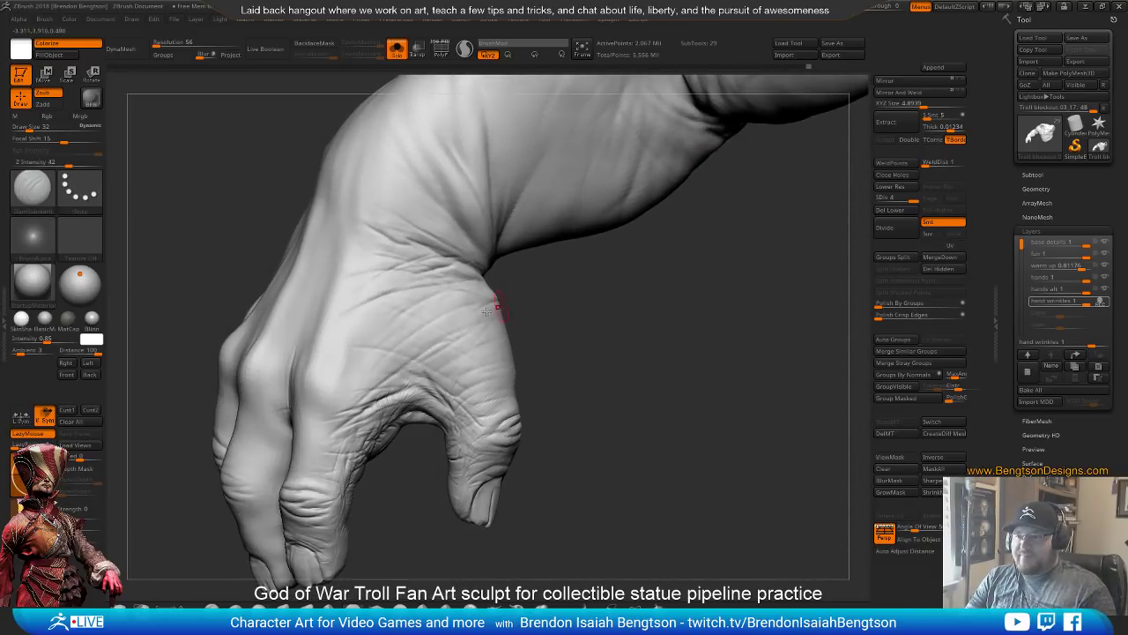
right_click(392, 304)
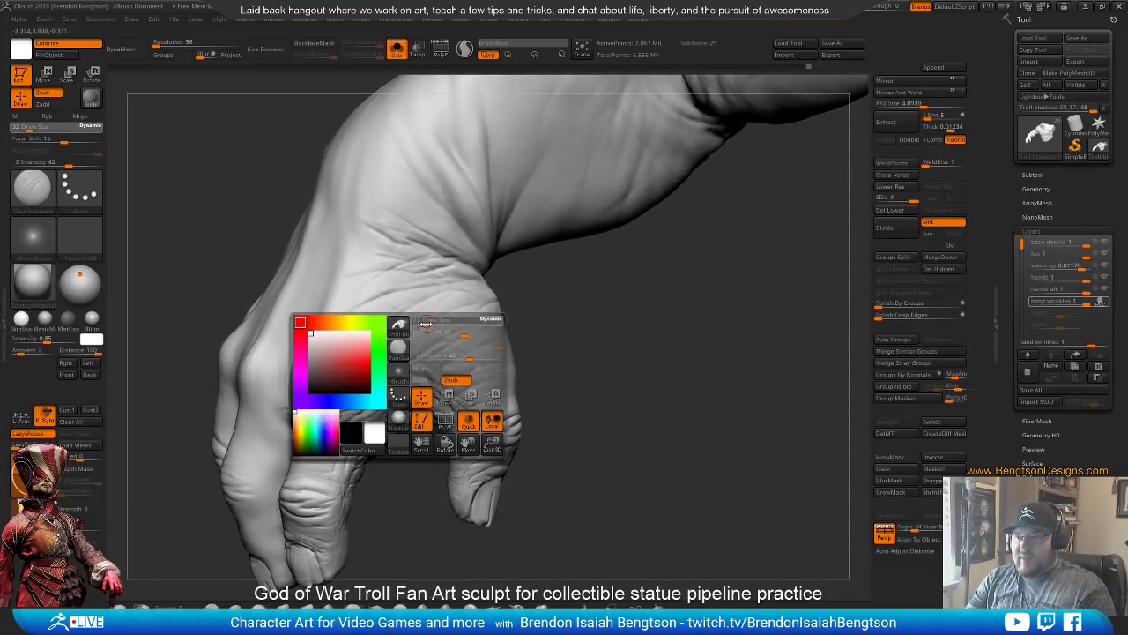
mouse_move(643, 348)
alt+mouse_down()
mouse_move(667, 336)
mouse_move(632, 344)
alt+mouse_up()
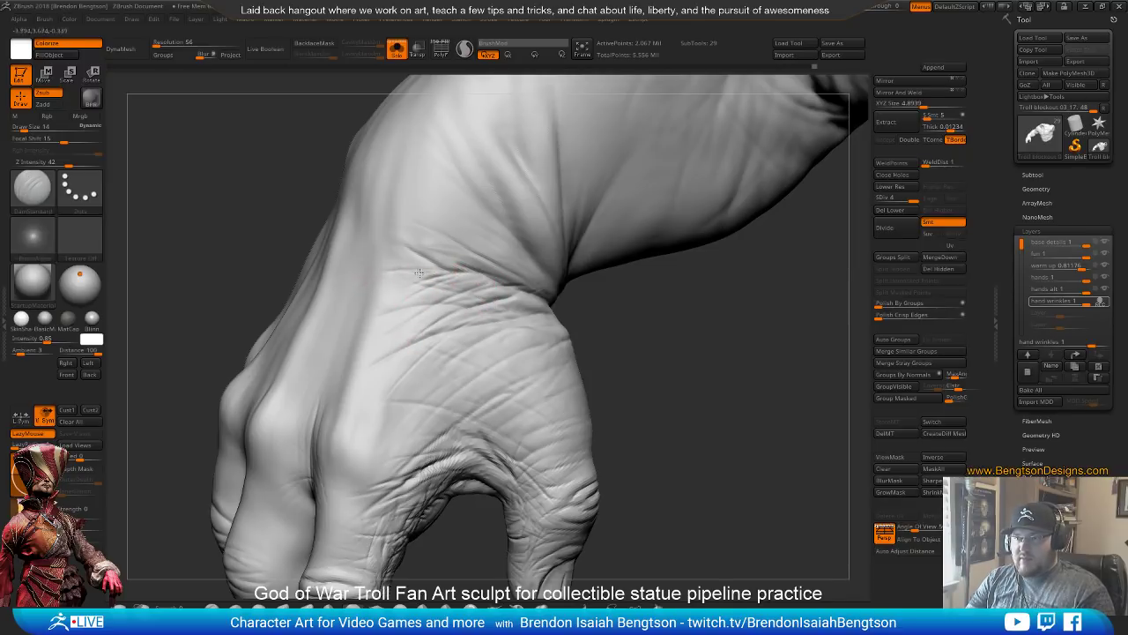
drag(629, 297, 449, 295)
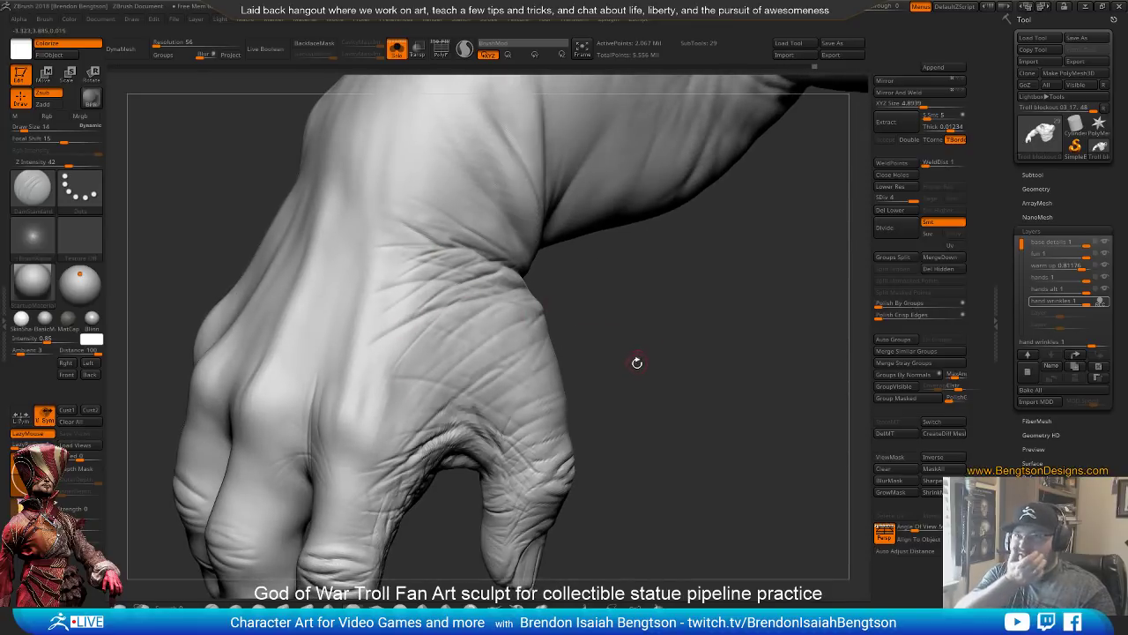
mouse_move(636, 362)
mouse_down()
mouse_move(696, 390)
mouse_move(626, 214)
mouse_move(555, 245)
mouse_move(720, 226)
mouse_move(713, 199)
mouse_up()
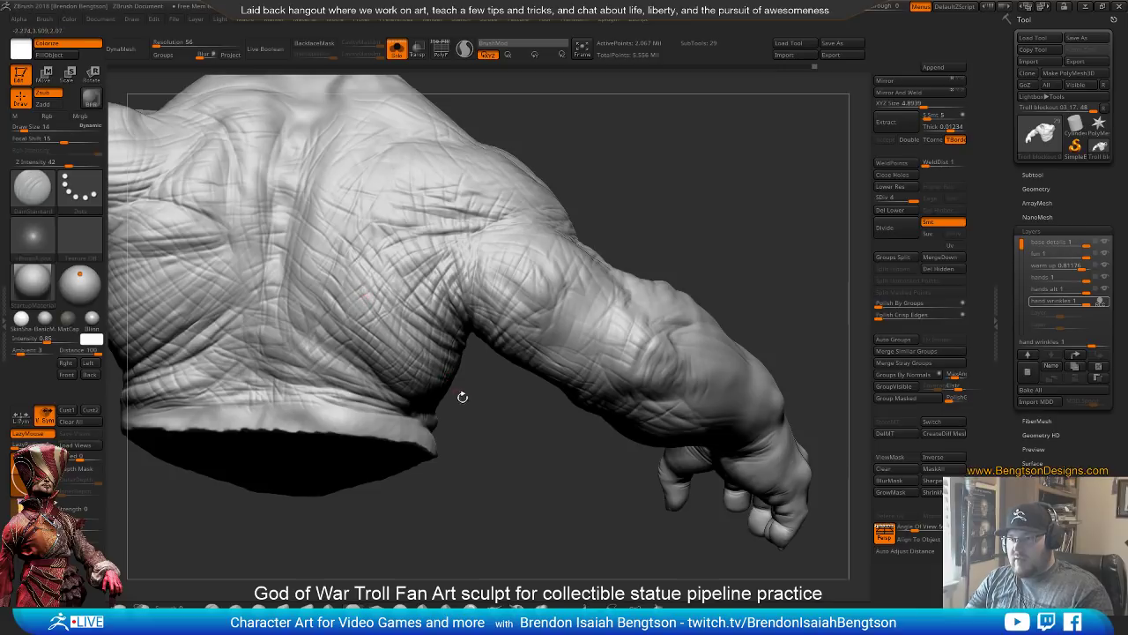
Examine the wrinkled back, the torso and the lowered arm from several angles
mouse_move(461, 397)
mouse_down()
mouse_move(479, 371)
mouse_move(459, 332)
mouse_up()
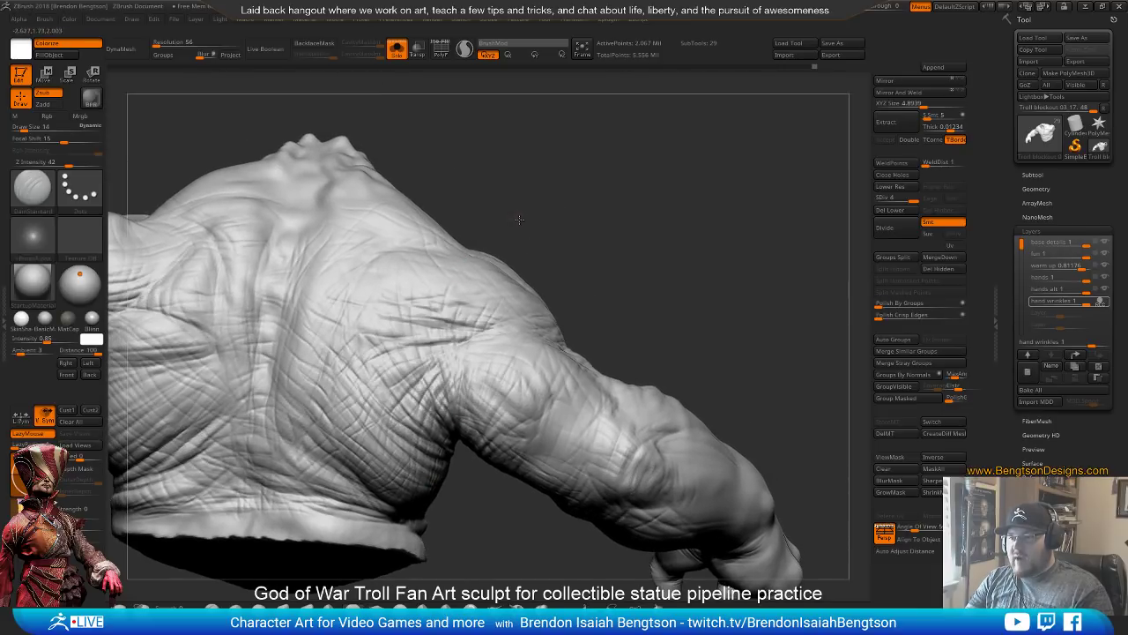
drag(519, 219, 451, 315)
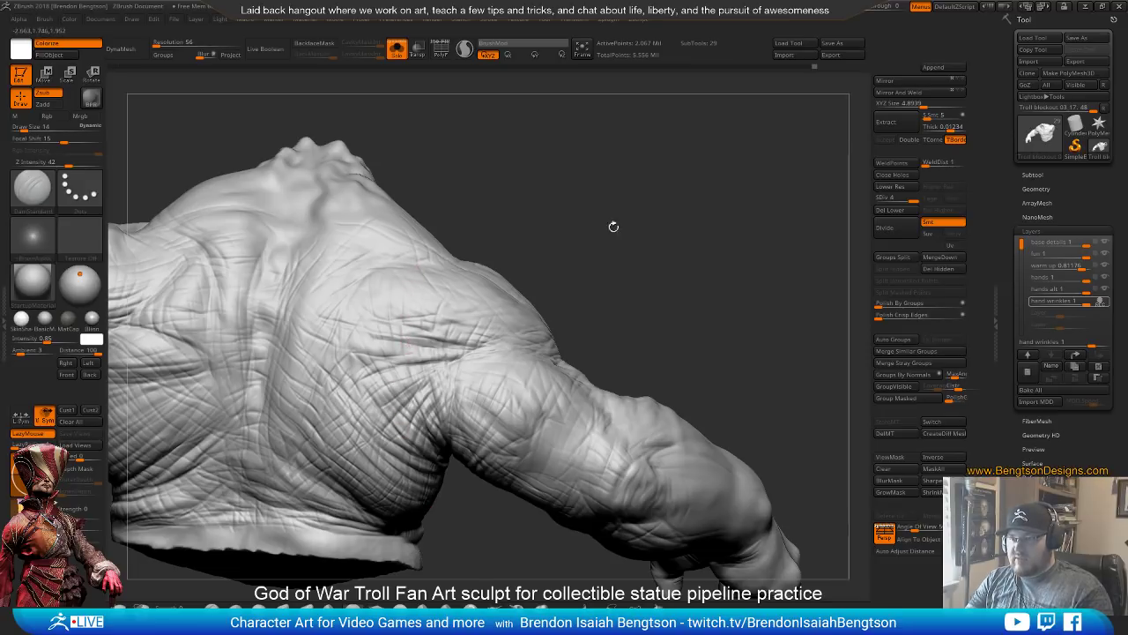
mouse_move(614, 227)
alt+mouse_down()
mouse_move(632, 227)
mouse_move(648, 281)
alt+mouse_up()
alt+drag(655, 339, 565, 227)
mouse_move(619, 259)
mouse_down()
mouse_move(607, 248)
mouse_move(620, 238)
mouse_move(563, 176)
mouse_move(728, 250)
mouse_move(357, 389)
mouse_up()
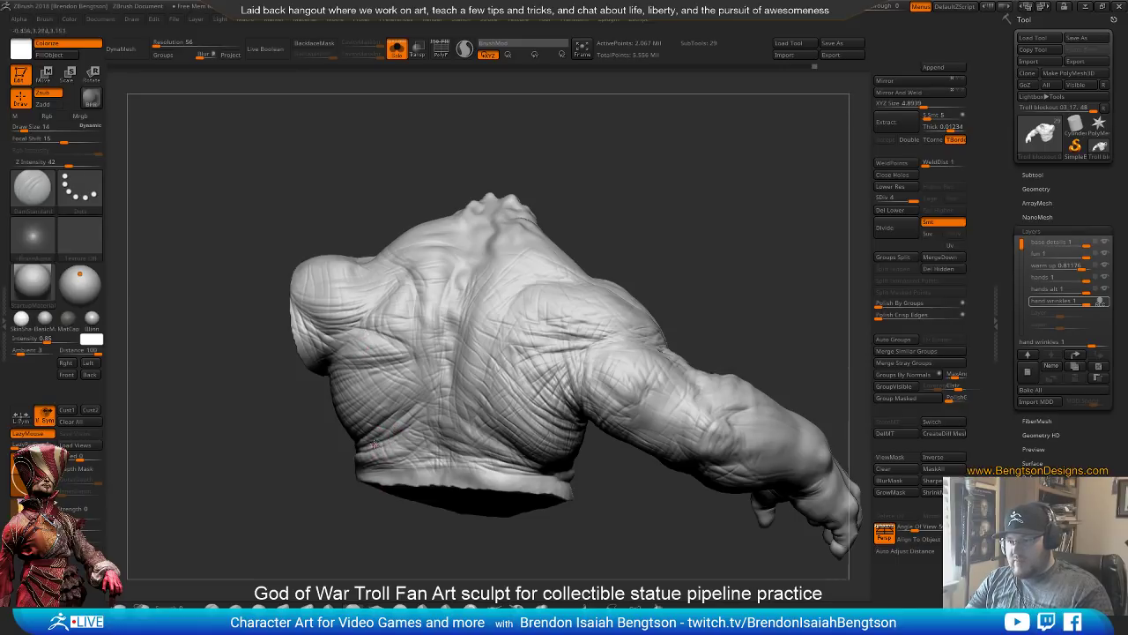
drag(372, 538, 420, 430)
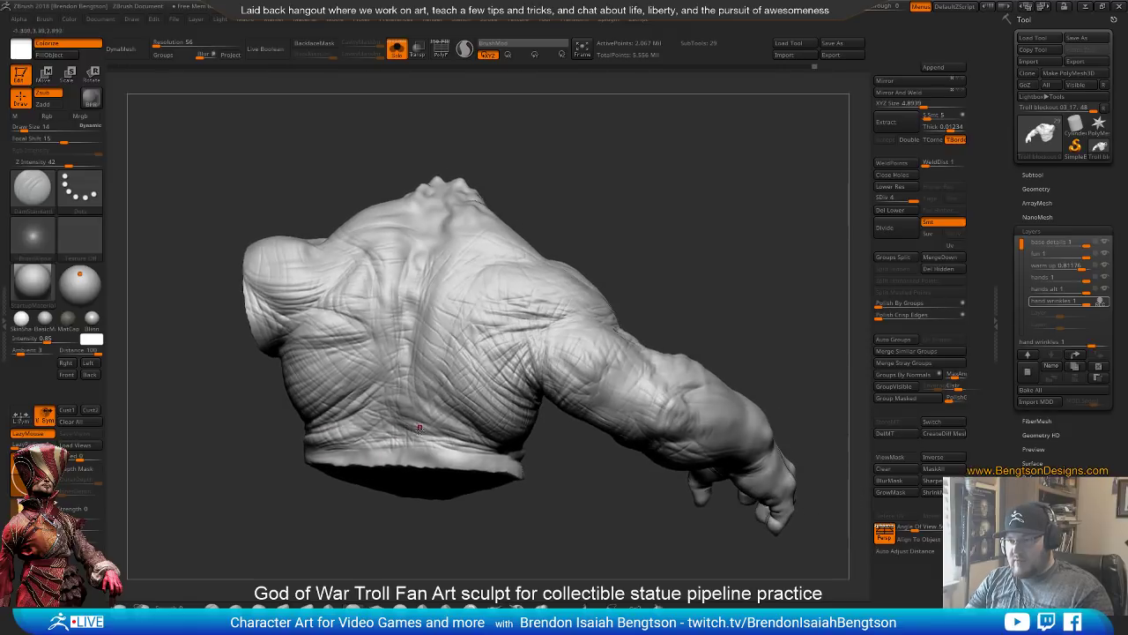
mouse_move(424, 532)
mouse_down()
mouse_move(506, 476)
mouse_move(599, 286)
mouse_move(531, 295)
mouse_up()
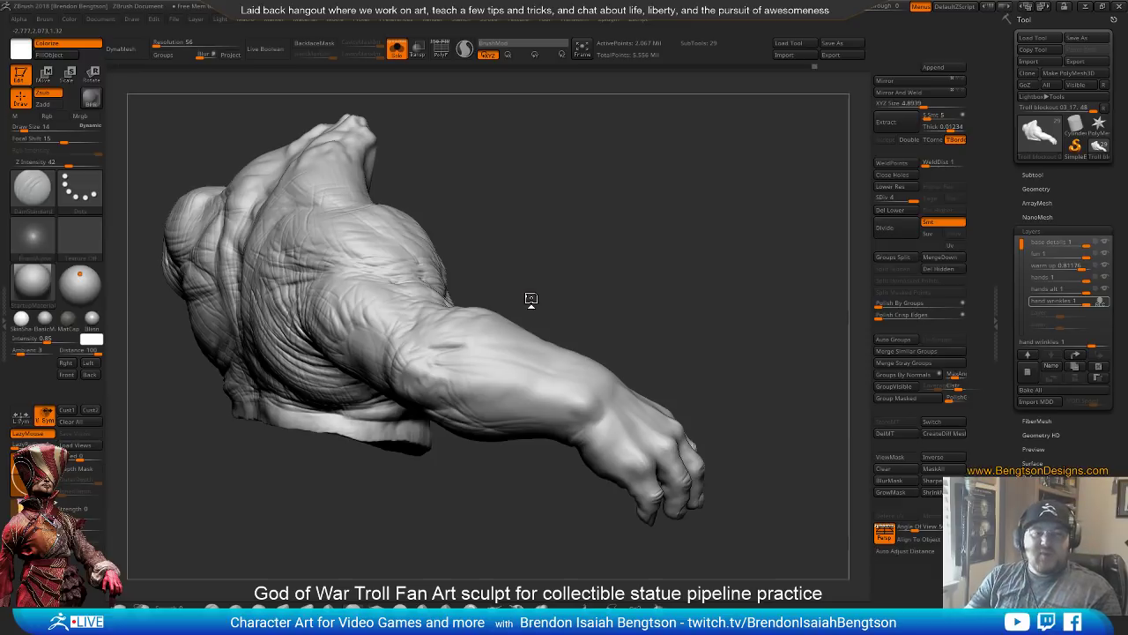
drag(723, 359, 548, 371)
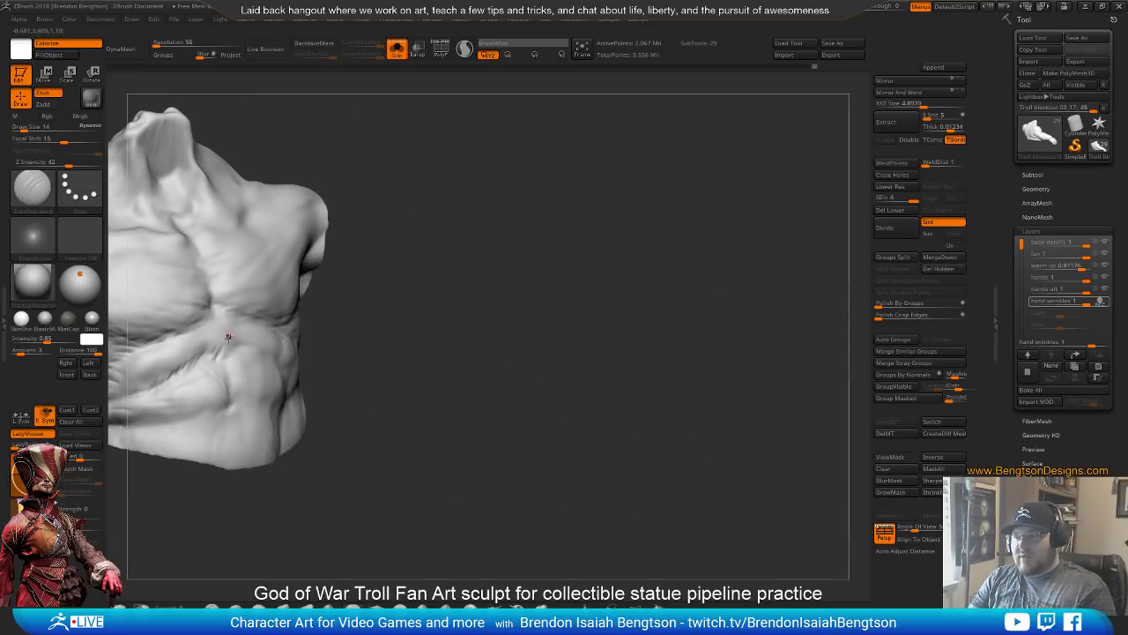
alt+right_drag(226, 336, 557, 338)
ctrl+right_drag(476, 353, 492, 419)
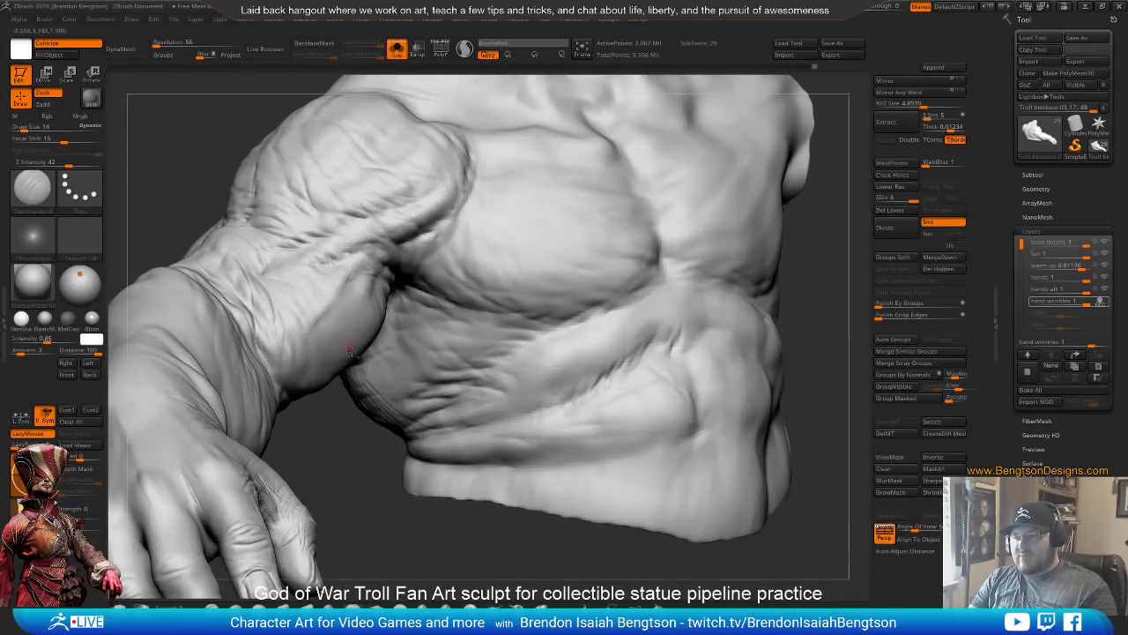
Build up the skin between the index finger's base knuckle and the thumb with the ClayBuildup brush at draw size 27
mouse_move(352, 363)
alt+right_down()
mouse_move(620, 284)
mouse_move(602, 295)
mouse_move(603, 327)
mouse_move(578, 298)
mouse_move(577, 315)
mouse_move(585, 287)
mouse_move(586, 346)
mouse_move(506, 297)
alt+right_up()
key(b)
key(c)
key(b)
key(space)
drag(508, 301, 512, 305)
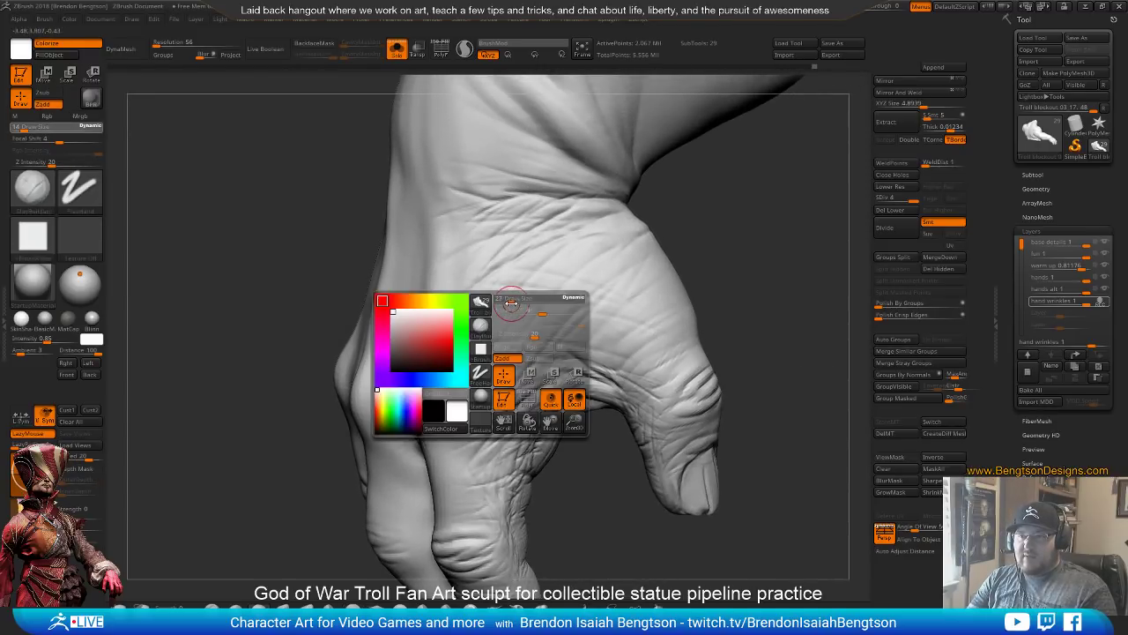
right_drag(737, 227, 702, 233)
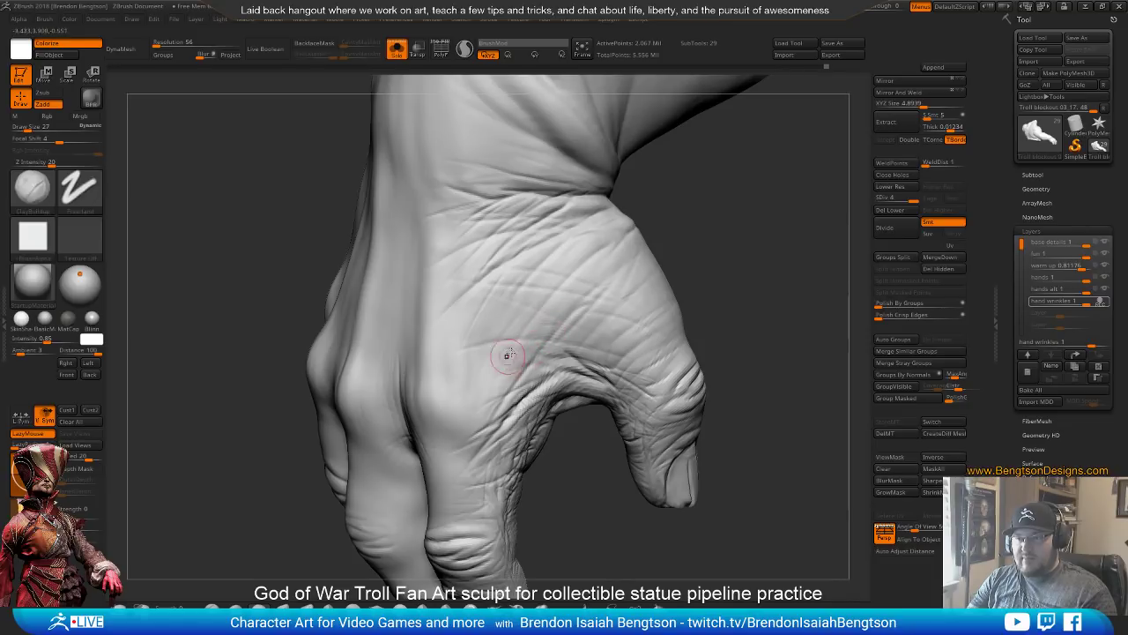
mouse_move(711, 269)
alt+mouse_down()
mouse_move(670, 249)
mouse_move(648, 212)
alt+mouse_up()
key(space)
drag(554, 268, 553, 270)
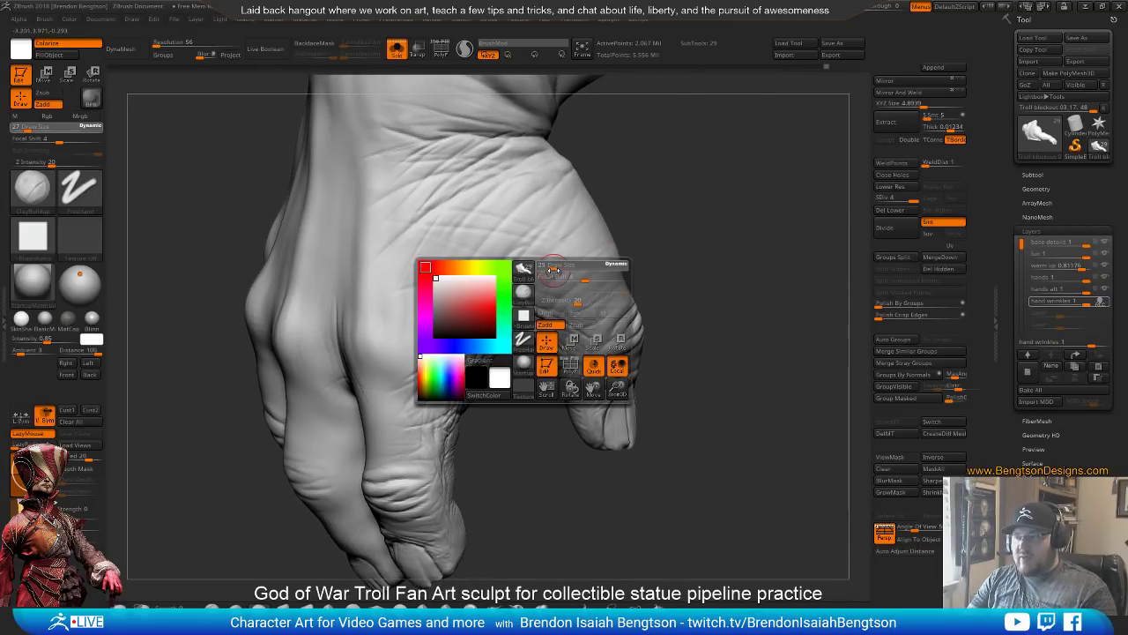
drag(692, 251, 743, 241)
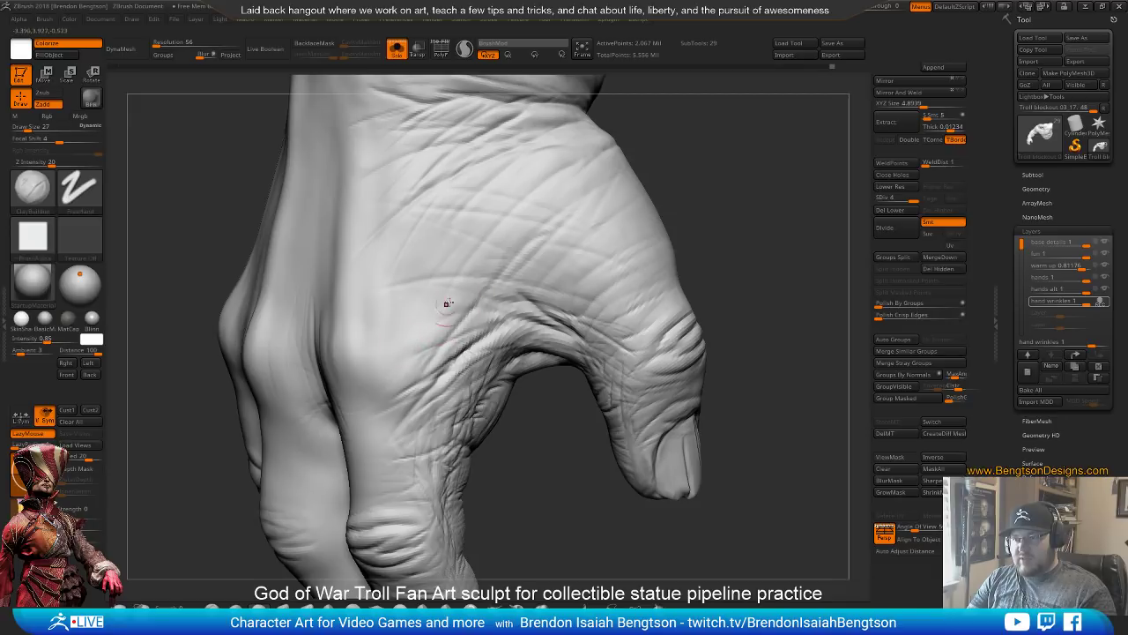
drag(551, 510, 559, 428)
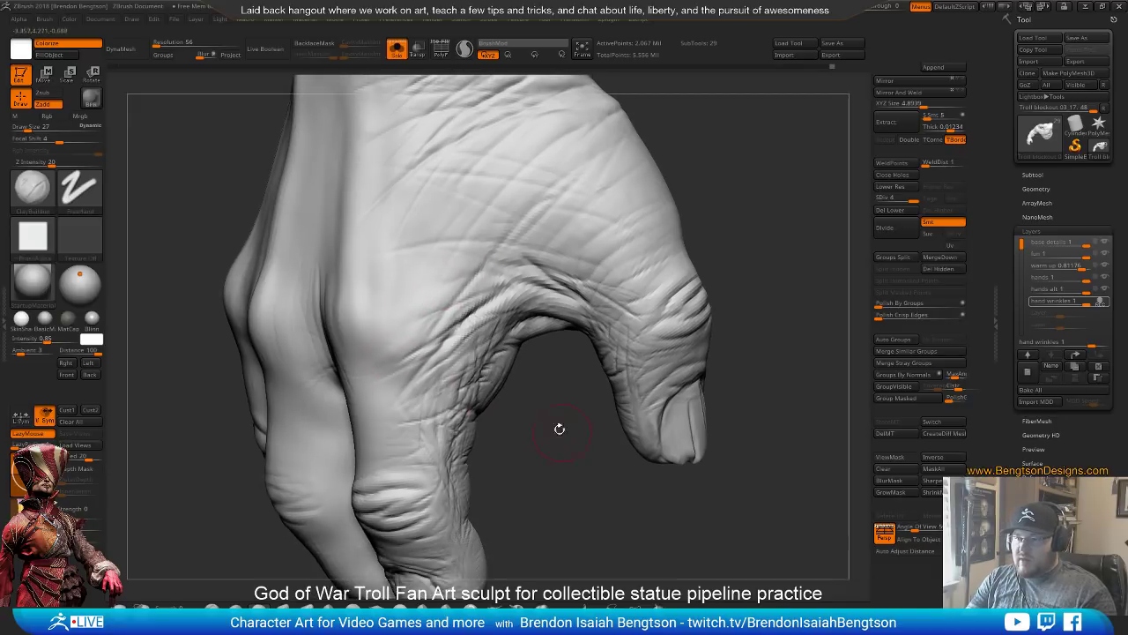
Carve creases over the base knuckle of the index finger with the DamStandard brush at draw size 11
key(b)
key(s)
key(t)
right_drag(395, 390, 378, 365)
key(space)
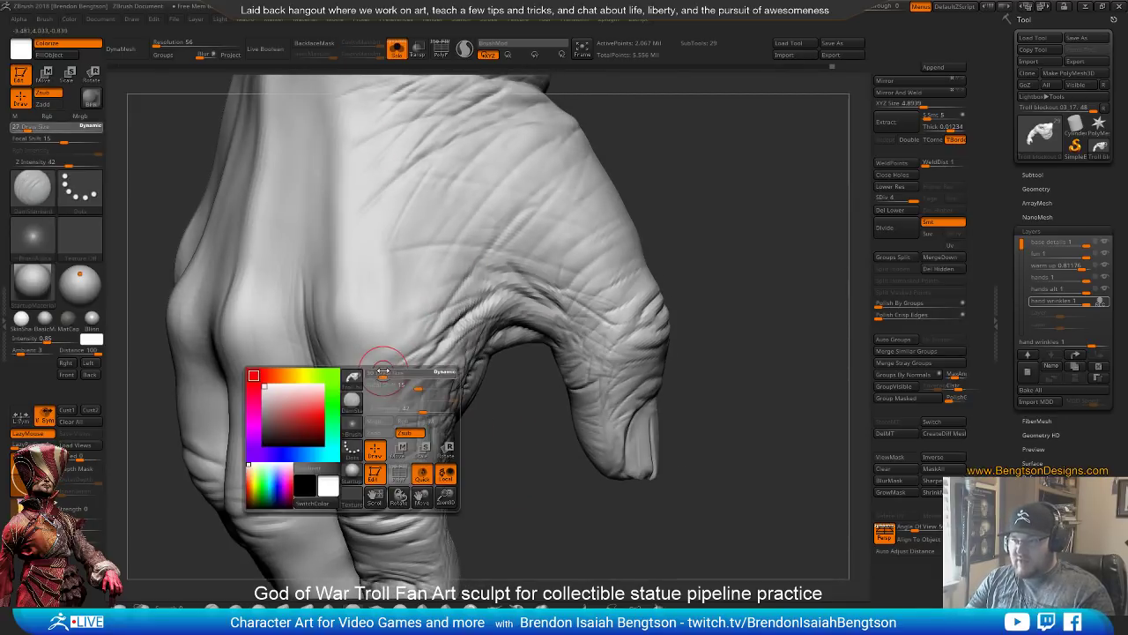
drag(384, 370, 374, 371)
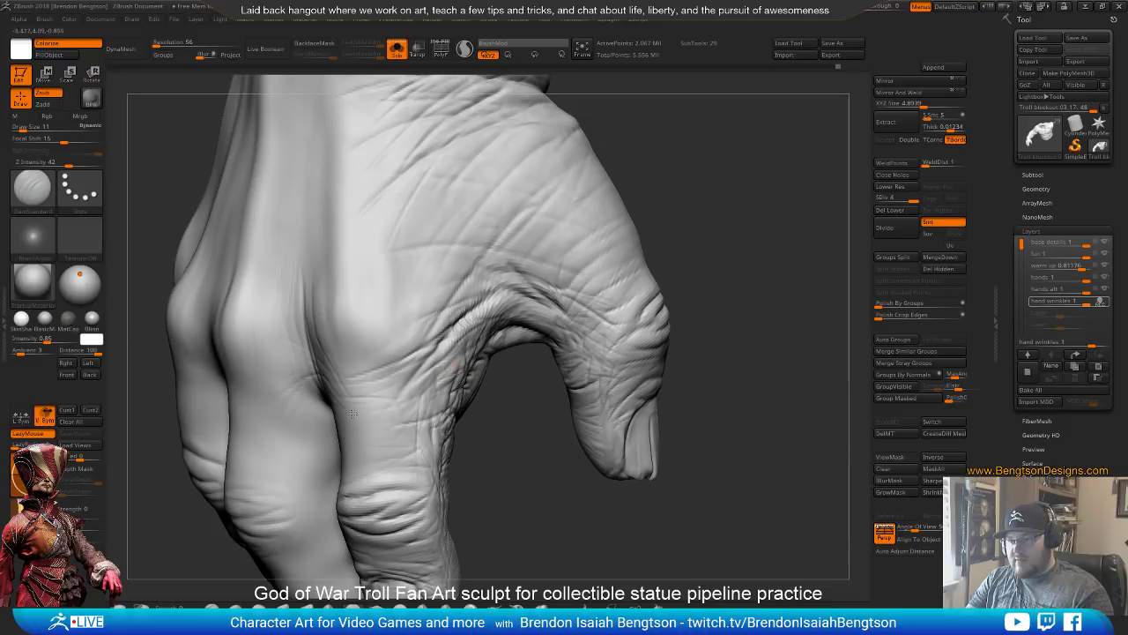
Add fine creases around the web between the index and middle fingers and along the top of the index finger
mouse_move(493, 476)
mouse_down()
mouse_move(511, 470)
mouse_move(373, 449)
mouse_up()
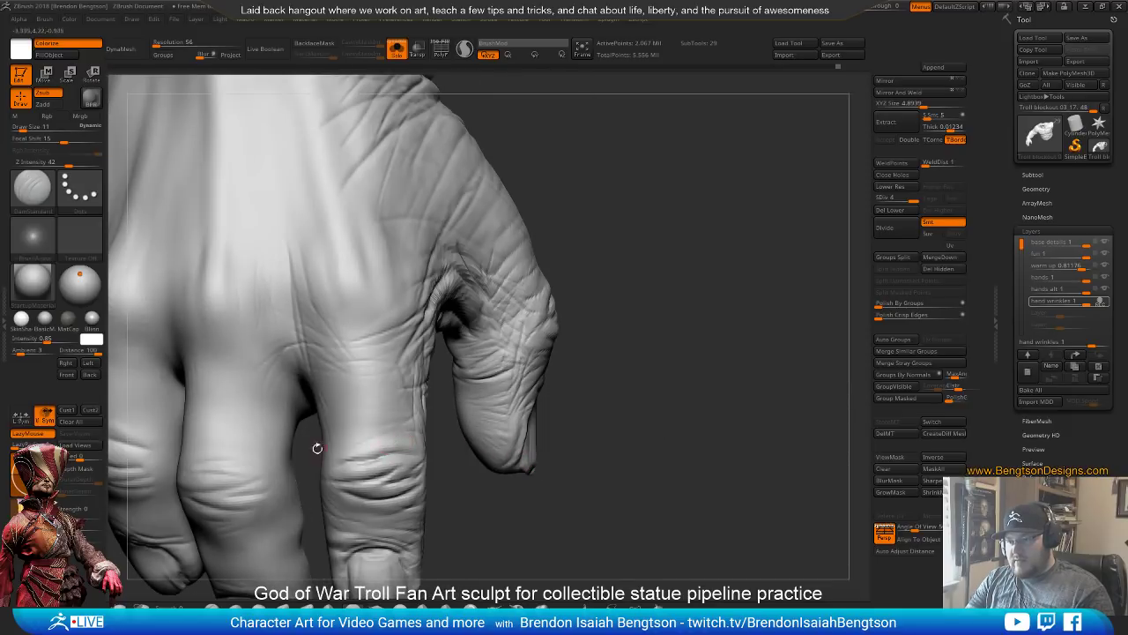
mouse_move(523, 502)
mouse_down()
mouse_move(660, 468)
mouse_move(708, 411)
mouse_up()
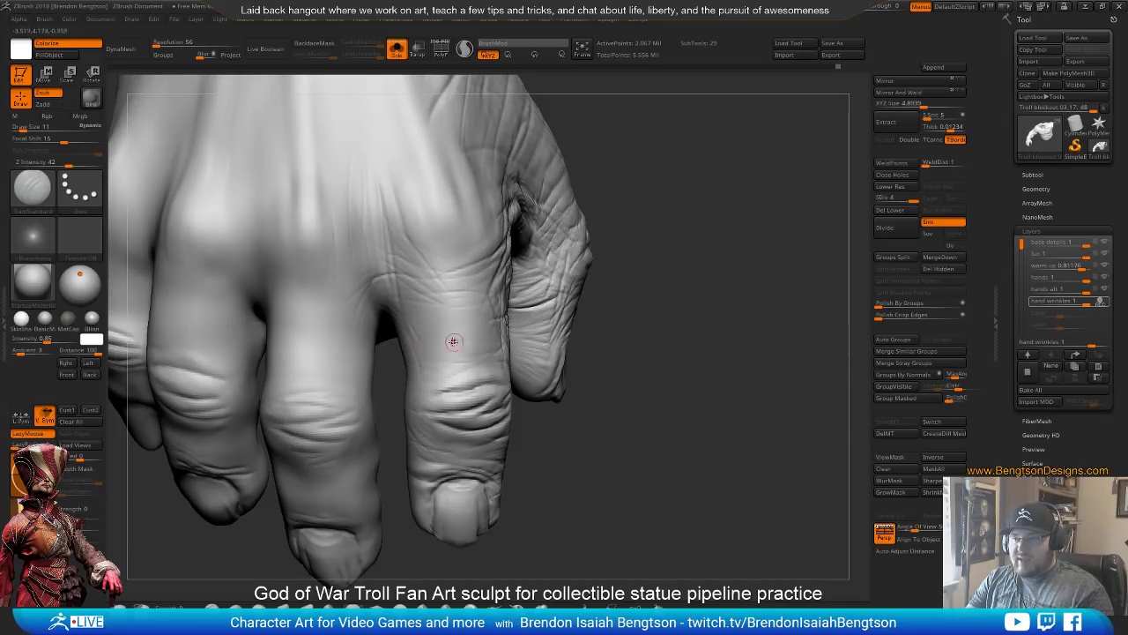
mouse_move(630, 237)
mouse_down()
mouse_move(700, 285)
mouse_move(441, 336)
mouse_up()
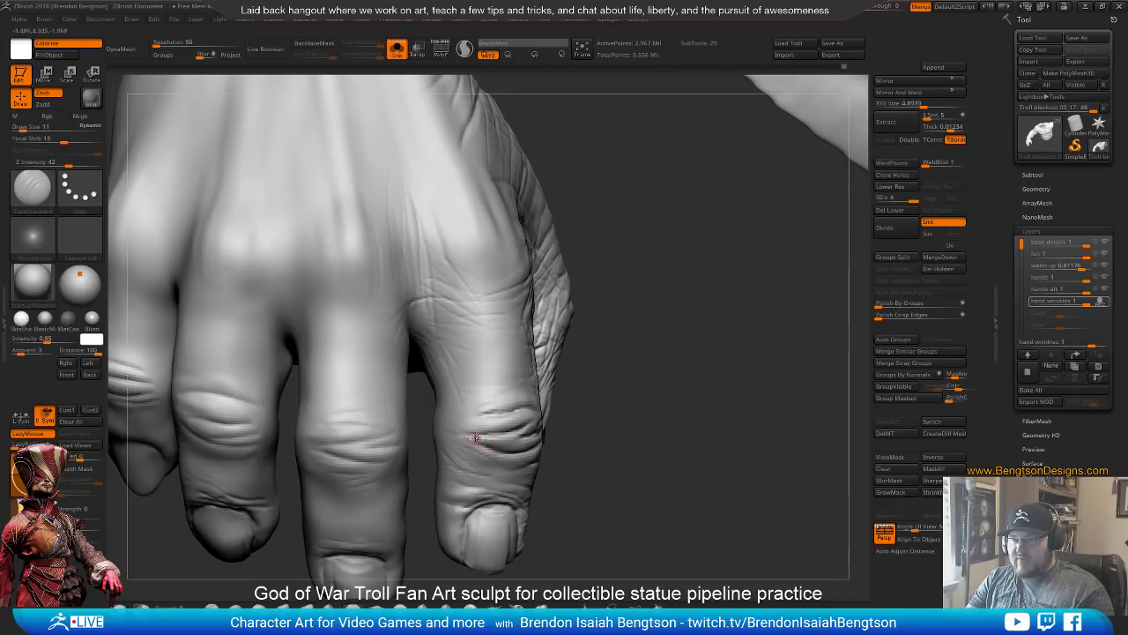
mouse_move(450, 419)
mouse_down()
mouse_move(642, 350)
mouse_move(499, 300)
mouse_up()
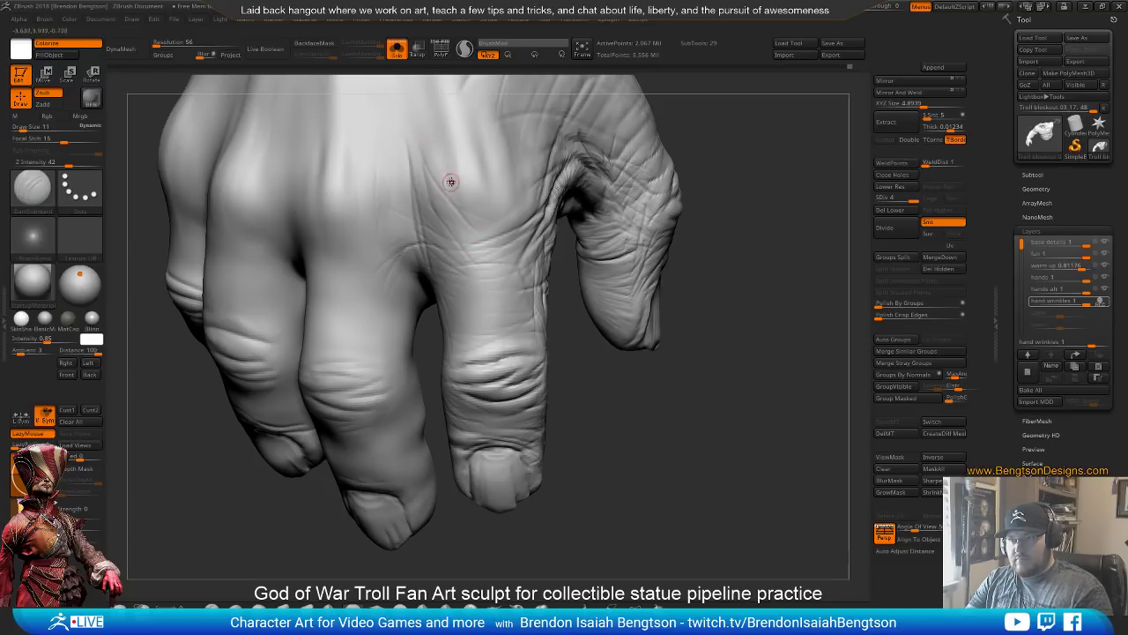
Carve lengthwise tendon creases on the back of the hand between the index and middle knuckles at draw sizes 14, 21 and 12
key(space)
drag(446, 166, 462, 166)
drag(783, 214, 722, 237)
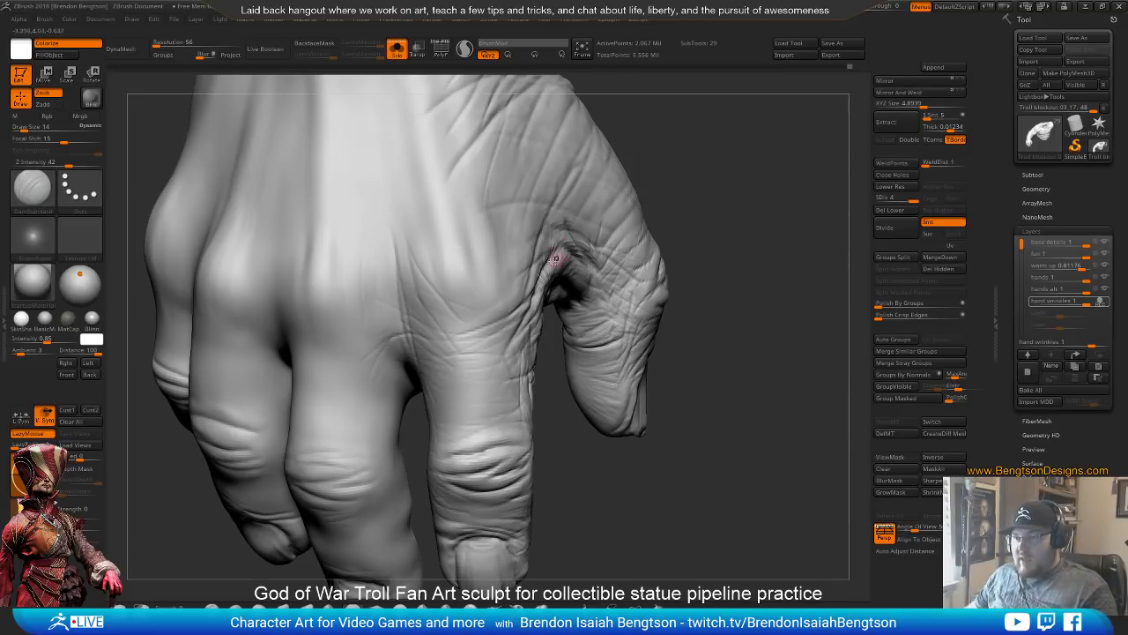
key(space)
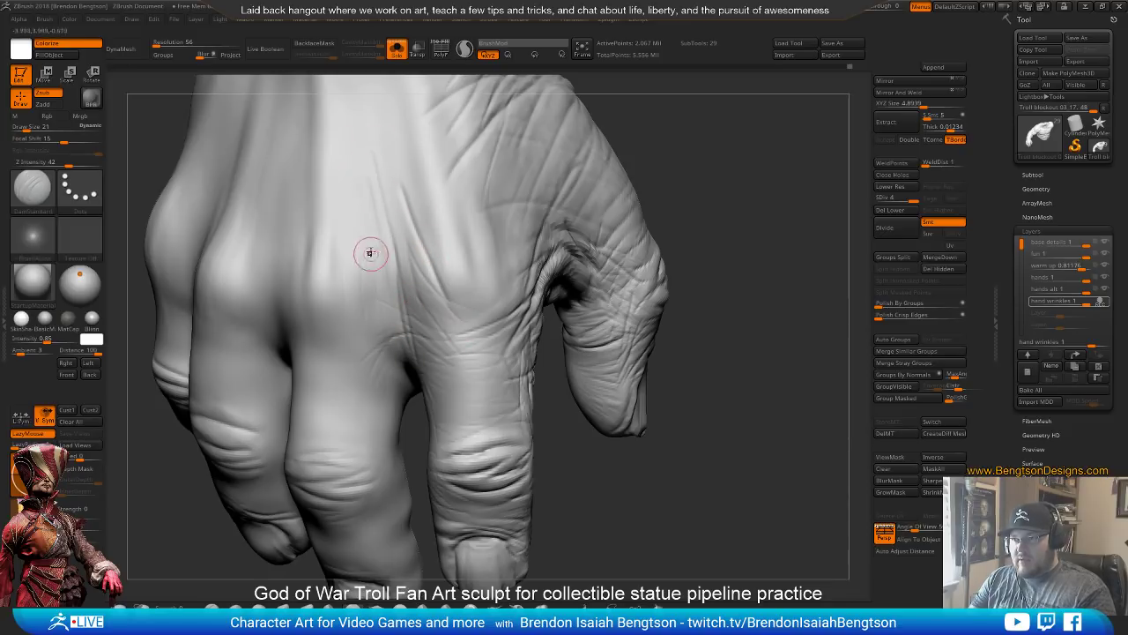
key(space)
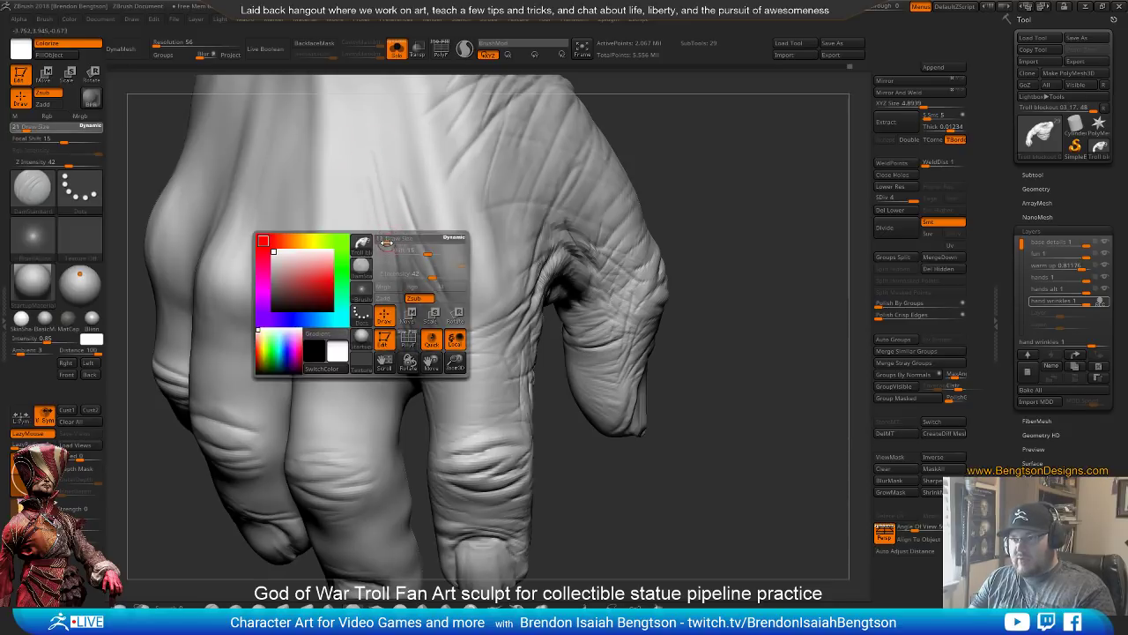
drag(385, 243, 393, 246)
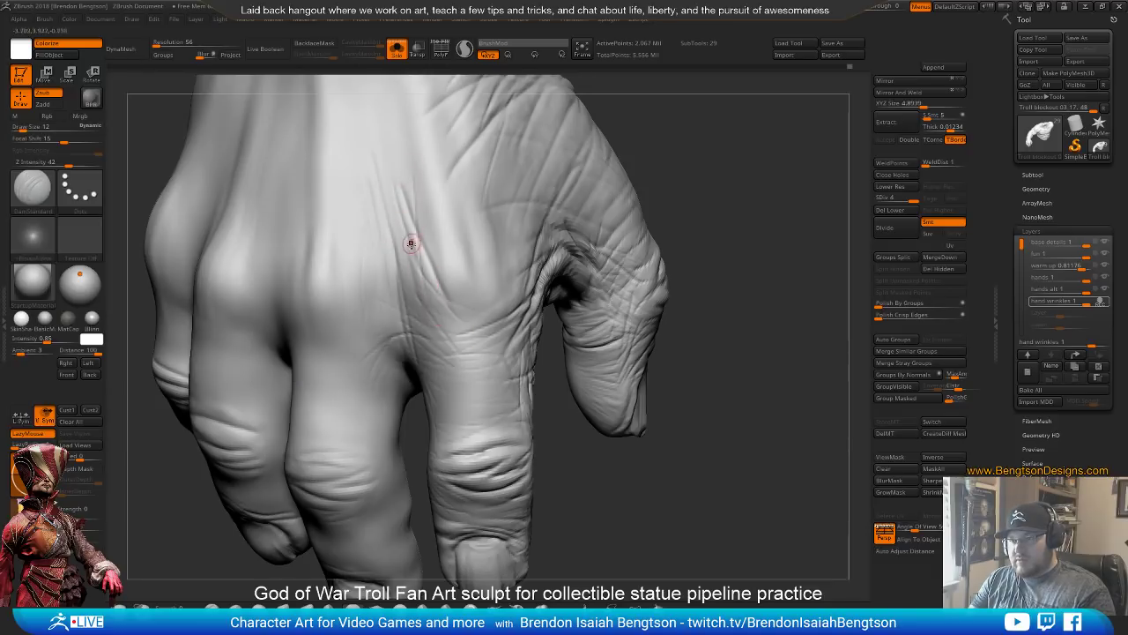
Refine the tendon creases above the index and middle knuckles with finer strokes at draw sizes 5 and 8
key(space)
drag(407, 246, 399, 246)
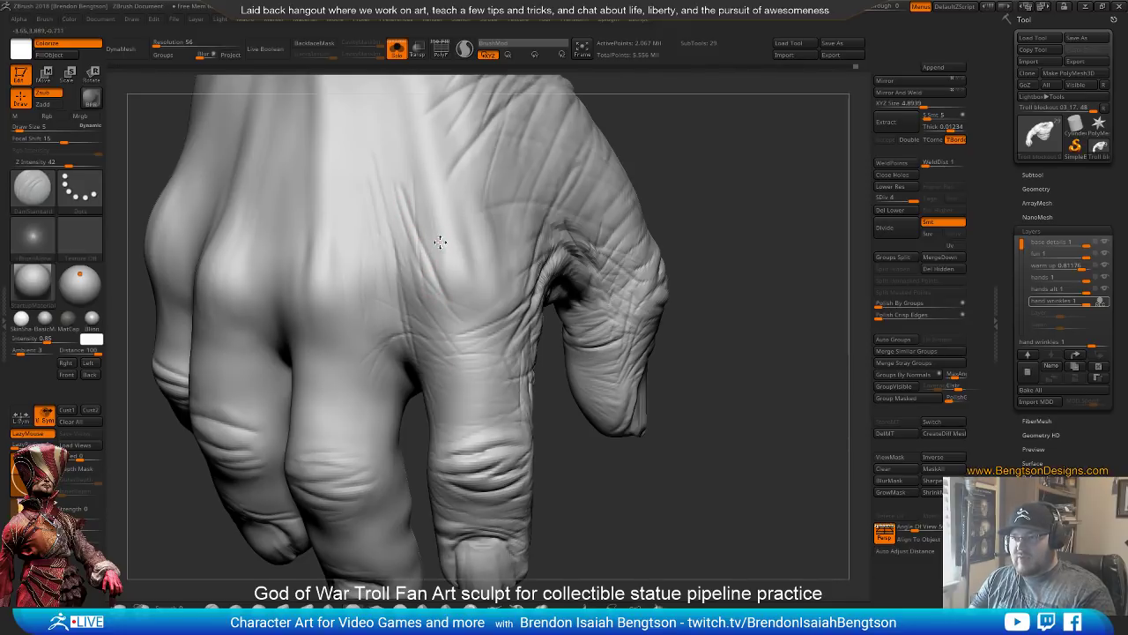
key(space)
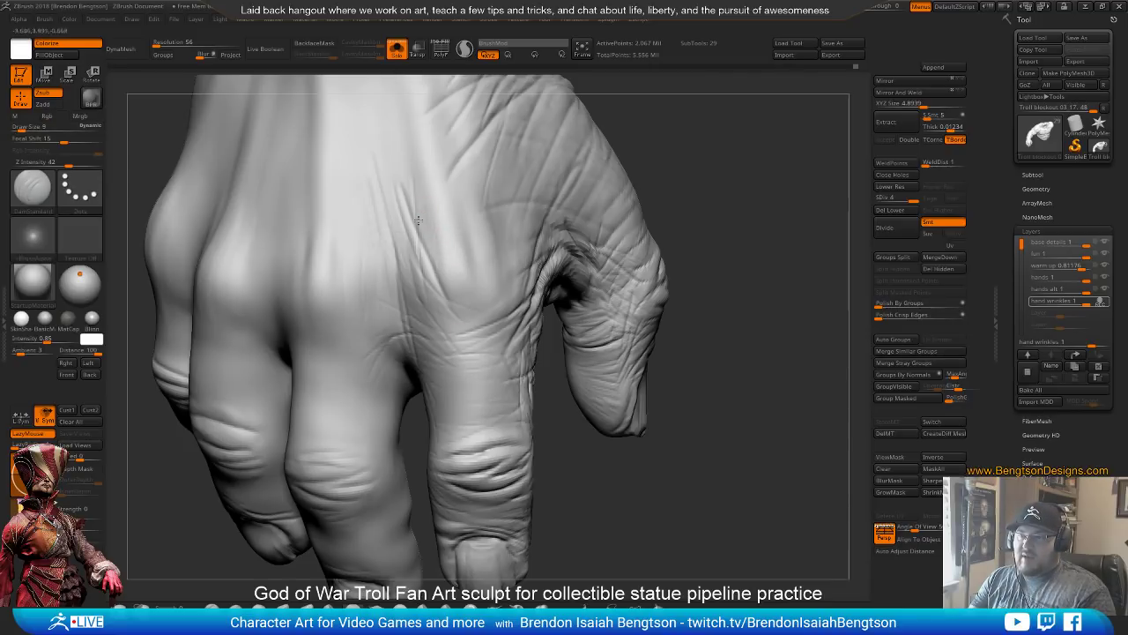
drag(673, 123, 610, 131)
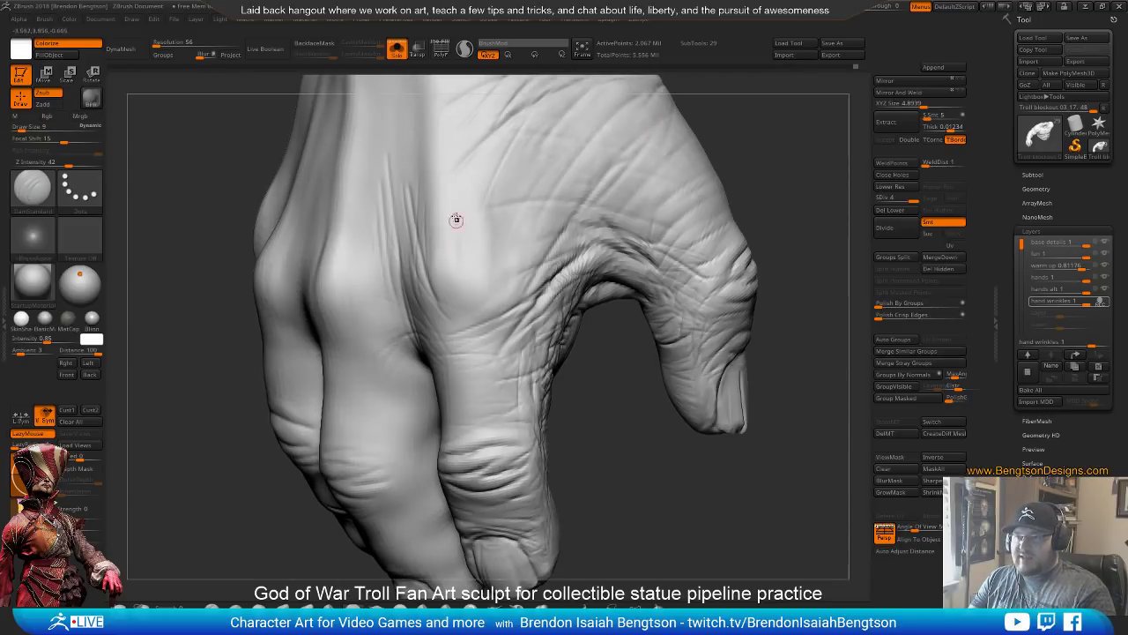
Carve creases from the index finger's base knuckle toward the thumb web at draw sizes 21 and 8
key(space)
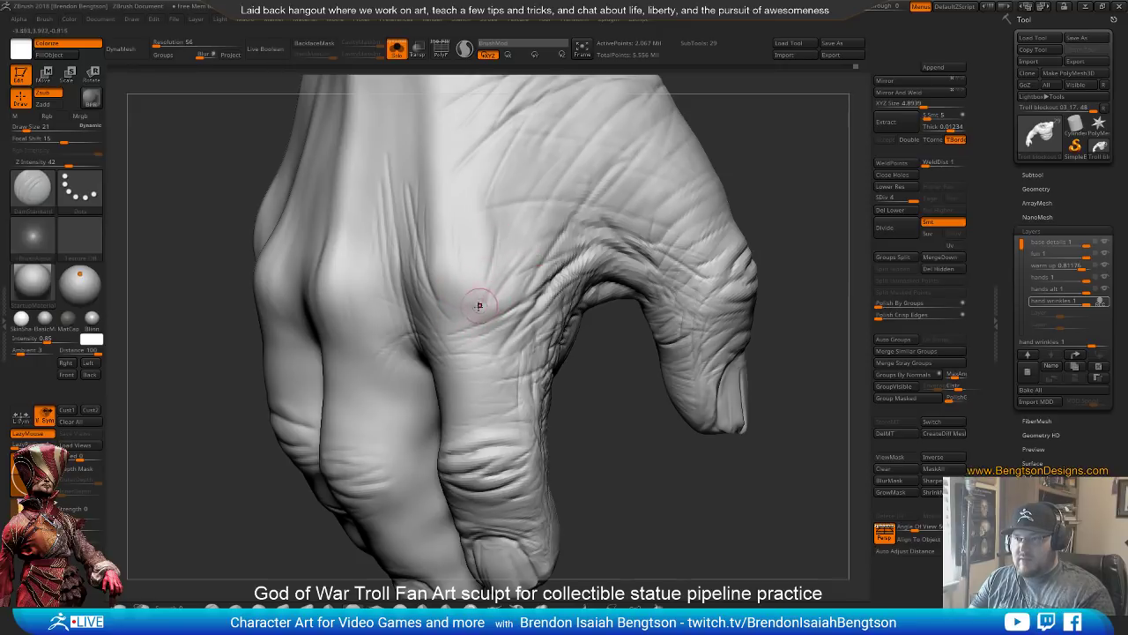
key(space)
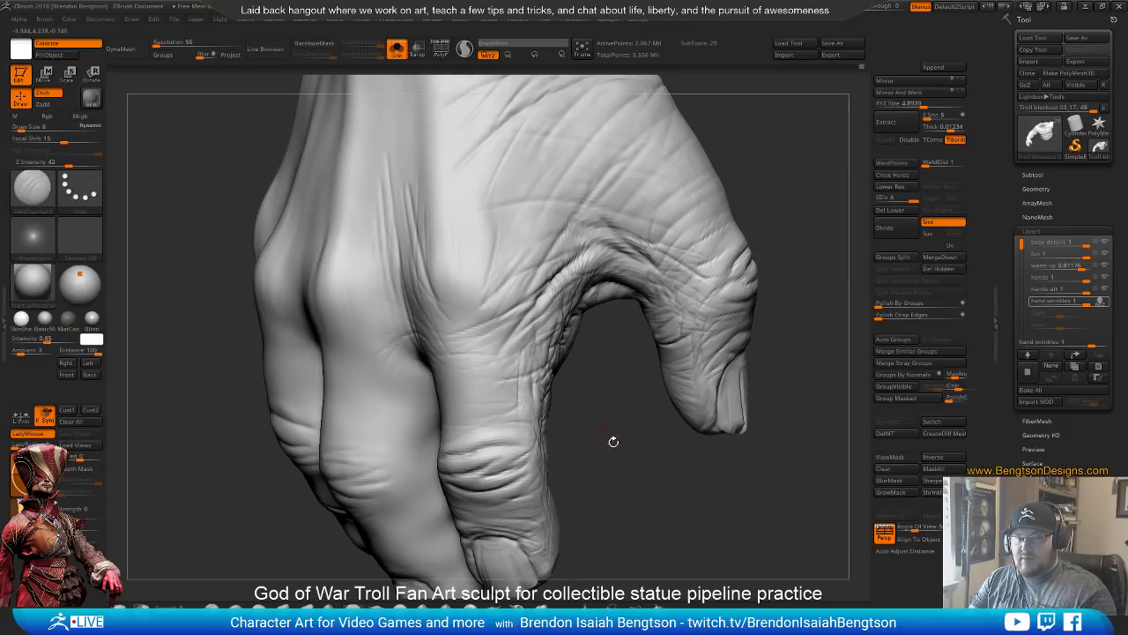
mouse_move(612, 444)
mouse_down()
mouse_move(620, 355)
mouse_move(650, 478)
mouse_move(640, 482)
mouse_move(661, 452)
mouse_move(705, 321)
mouse_move(693, 320)
mouse_move(713, 290)
mouse_move(723, 297)
mouse_up()
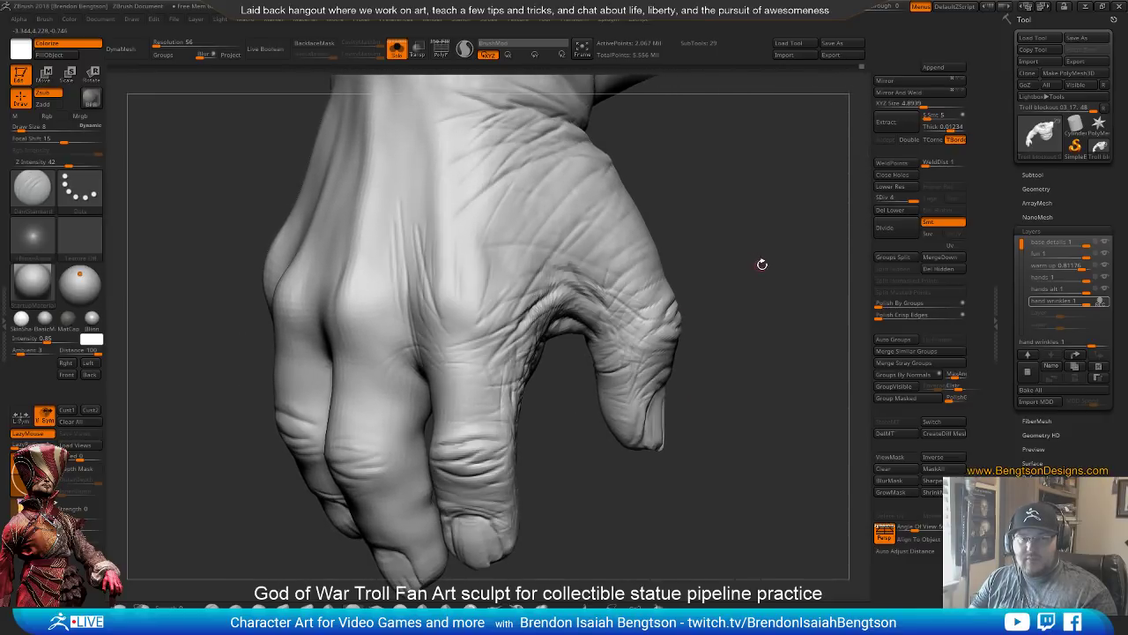
drag(761, 259, 738, 234)
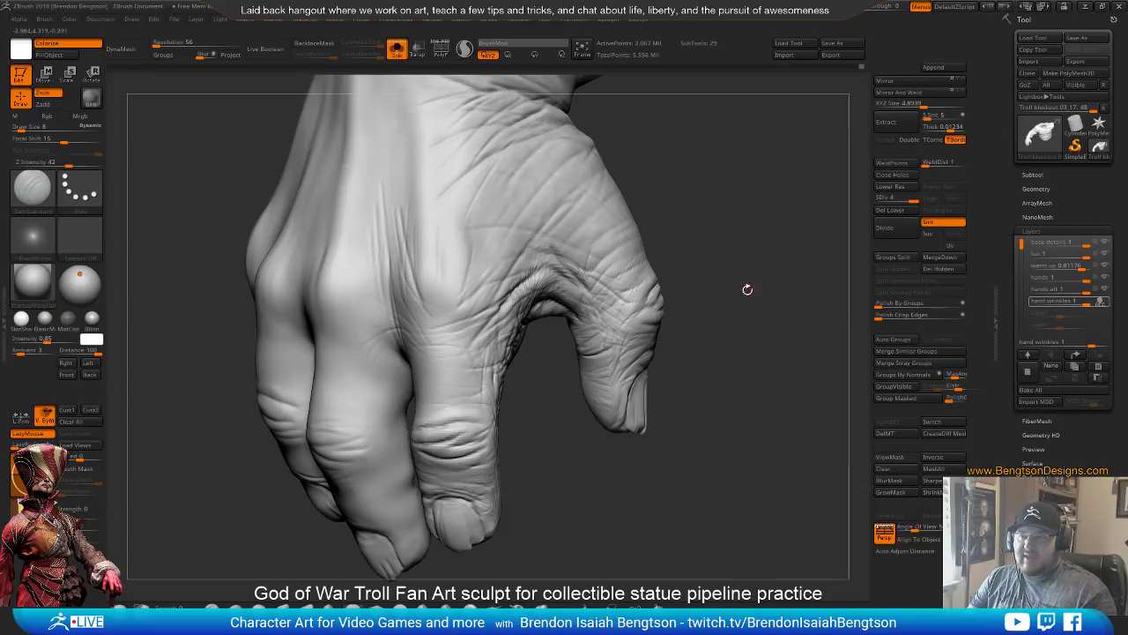
Sculpt fine creases along the thumb-facing side of the index finger and undo the last stroke
drag(748, 290, 559, 406)
mouse_move(647, 493)
mouse_down()
mouse_move(679, 521)
mouse_move(629, 415)
mouse_move(619, 444)
mouse_move(484, 392)
mouse_up()
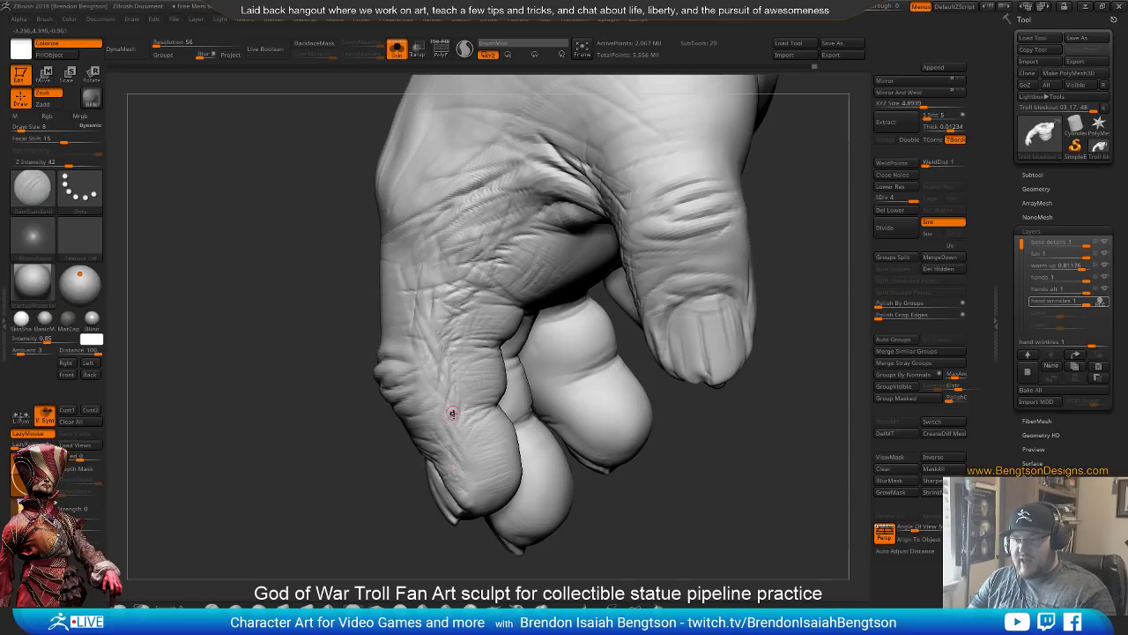
mouse_move(352, 439)
mouse_down()
mouse_move(362, 514)
mouse_move(338, 487)
mouse_move(391, 512)
mouse_move(449, 466)
mouse_move(468, 408)
mouse_move(471, 503)
mouse_move(489, 515)
mouse_move(476, 486)
mouse_move(466, 496)
mouse_move(451, 376)
mouse_up()
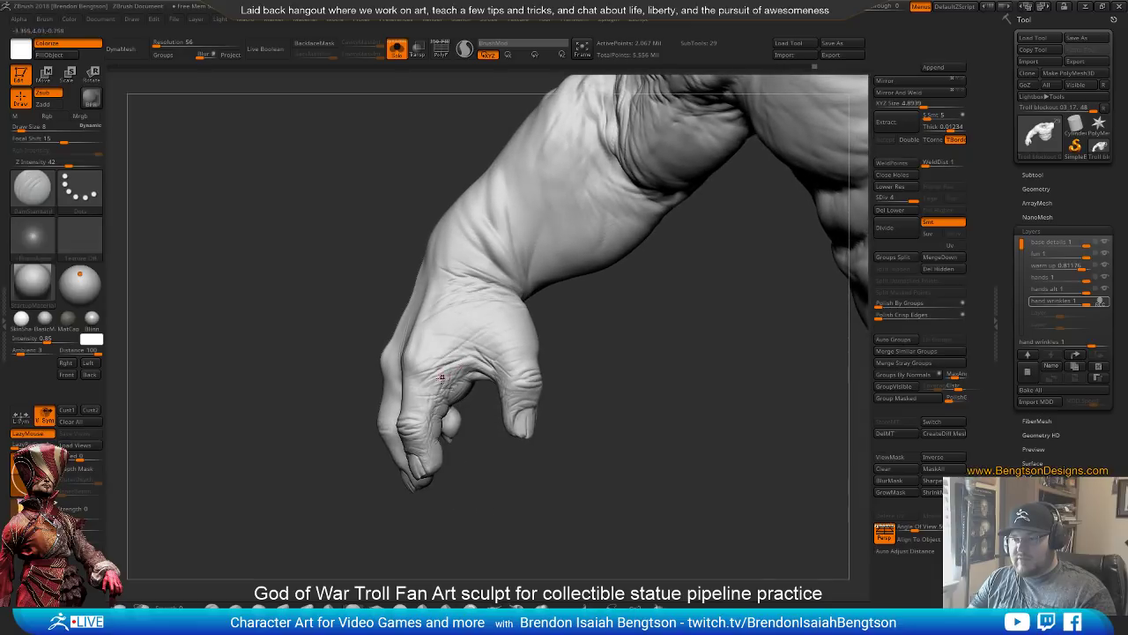
drag(488, 488, 458, 291)
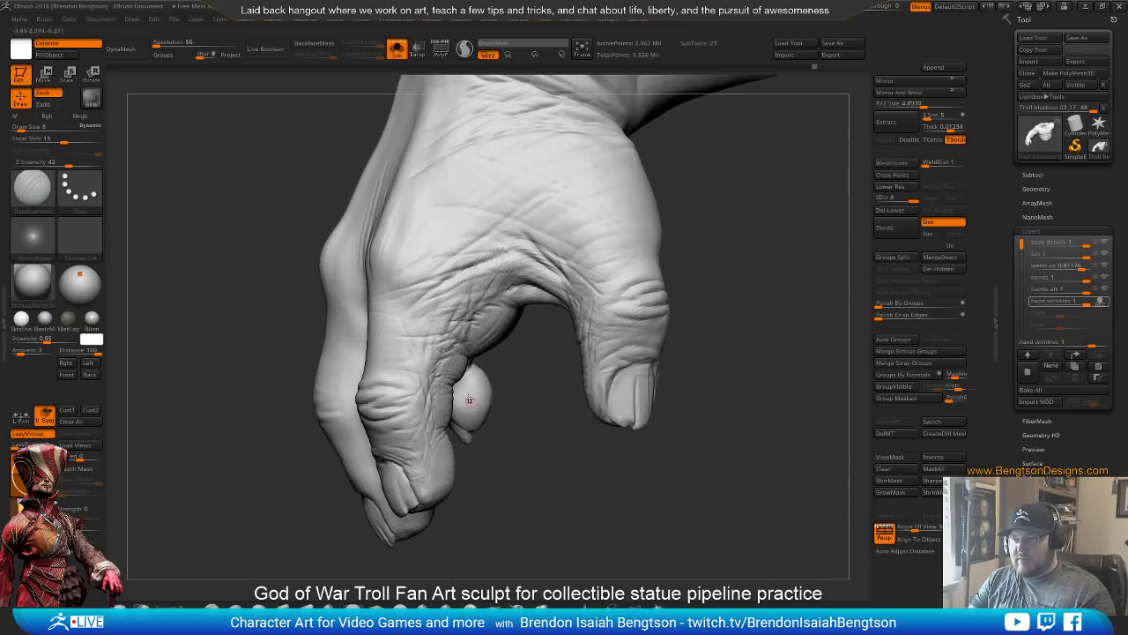
drag(544, 373, 540, 401)
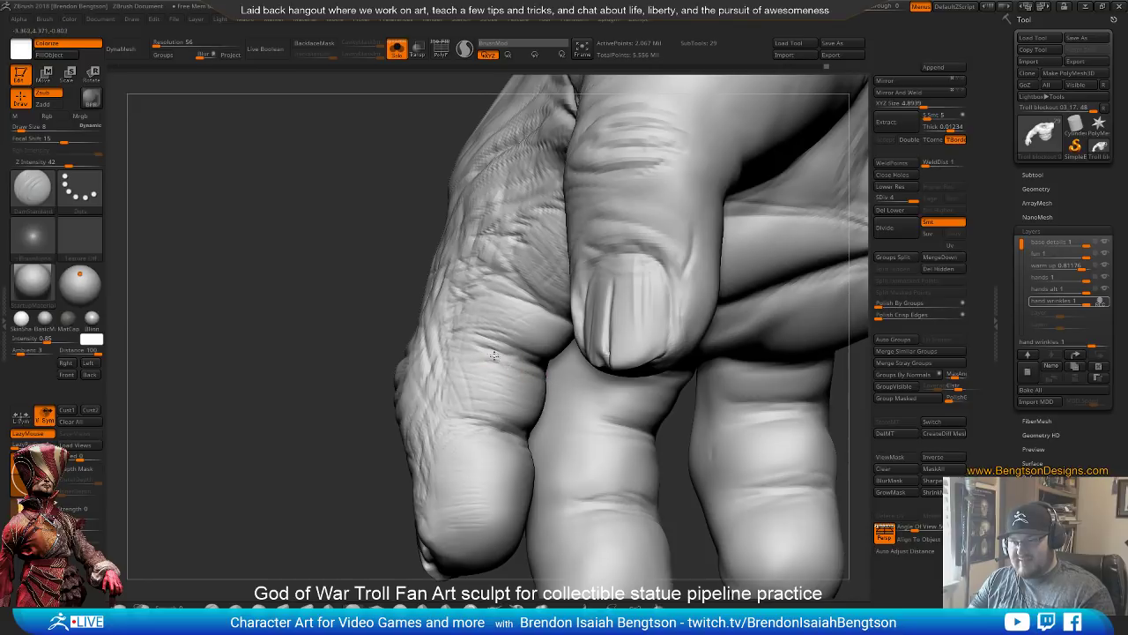
mouse_move(515, 367)
mouse_down()
mouse_move(479, 352)
mouse_move(515, 359)
mouse_move(489, 350)
mouse_up()
key(ctrl+z)
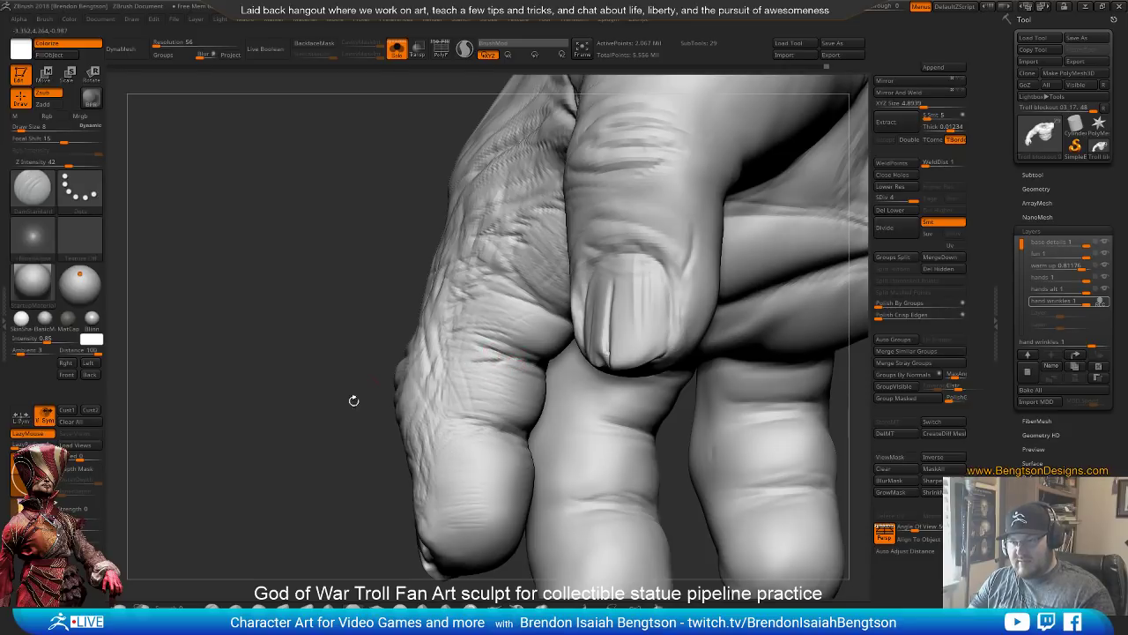
Carve creases across the index finger's underside, around its joint folds and on the fingertip pad
drag(352, 397, 221, 476)
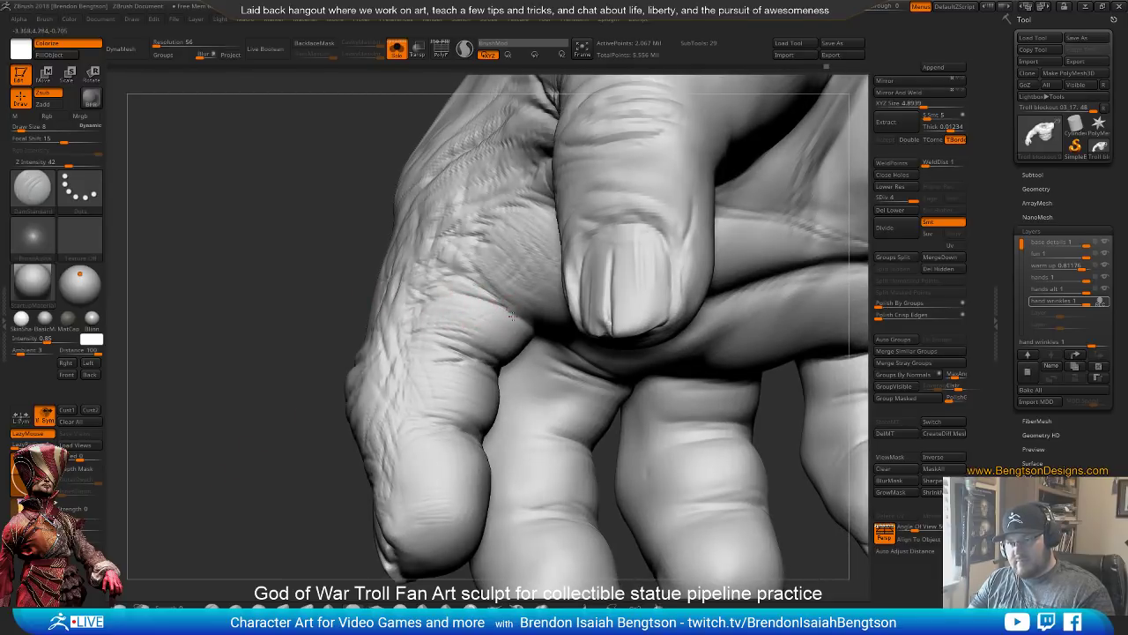
drag(522, 315, 462, 266)
right_drag(493, 304, 471, 209)
right_drag(476, 312, 504, 293)
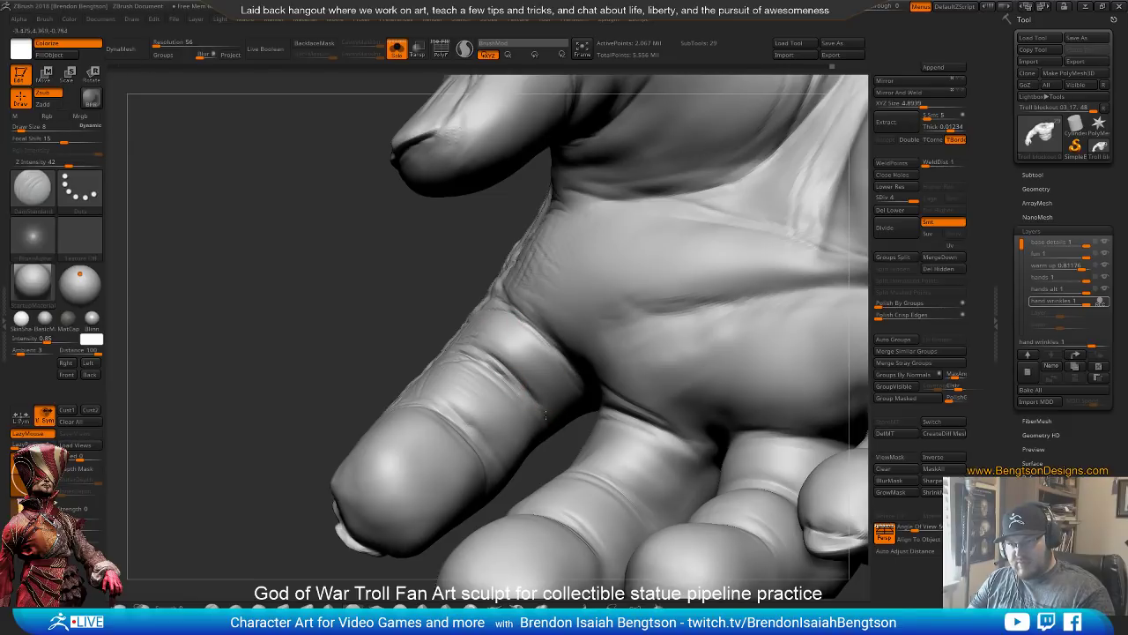
right_drag(546, 415, 383, 420)
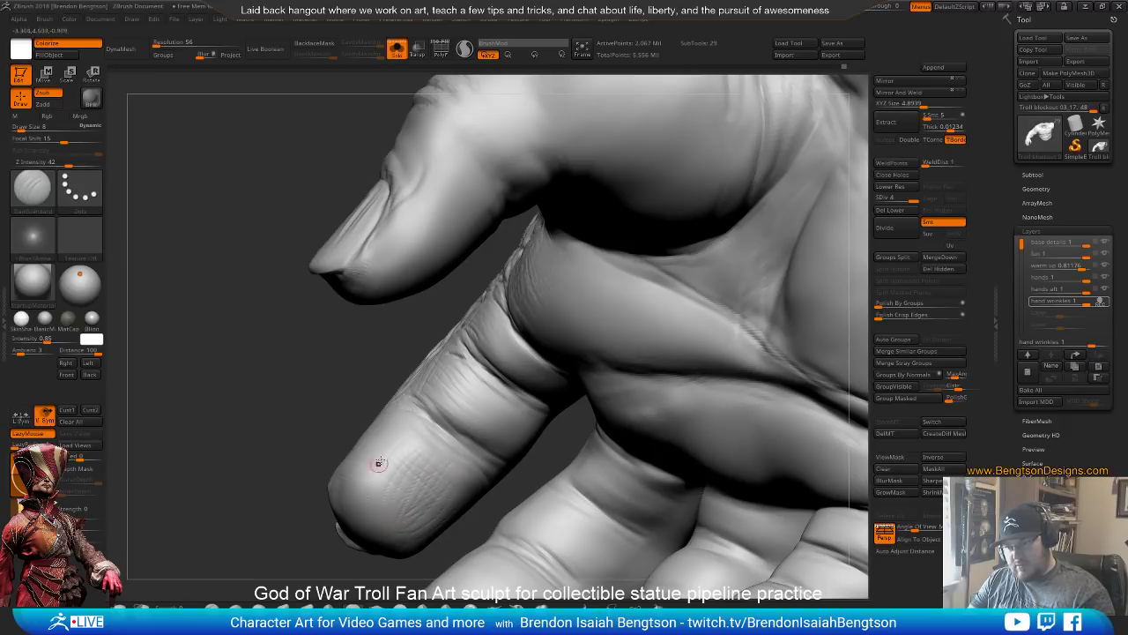
Refine the fine skin lines on the index fingertip and along the finger's inner side
drag(294, 385, 365, 428)
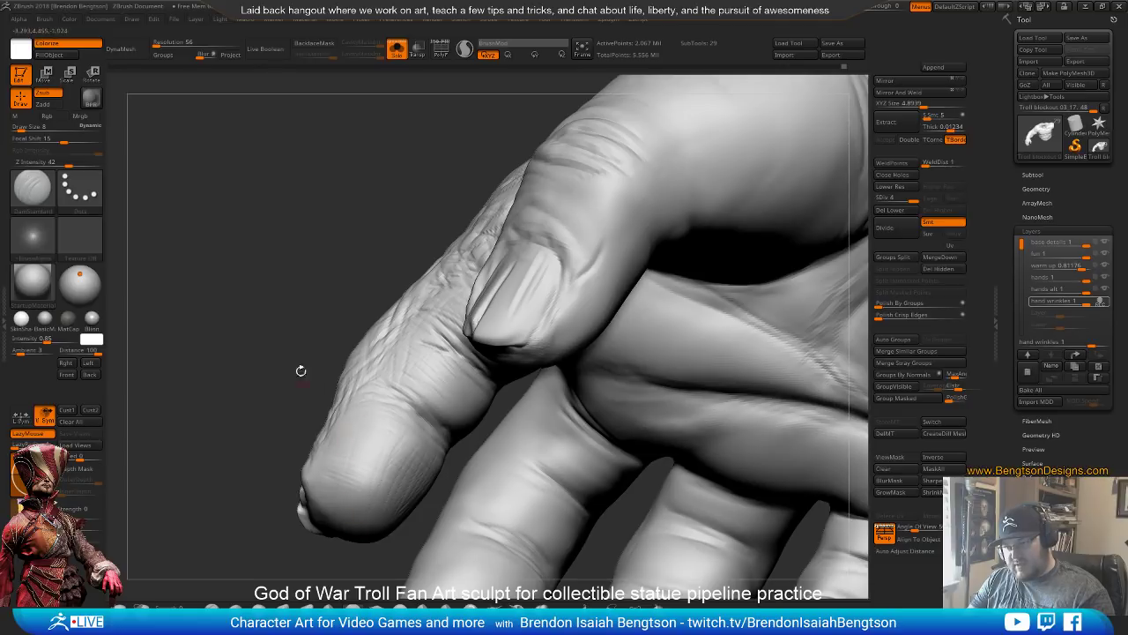
drag(299, 370, 314, 435)
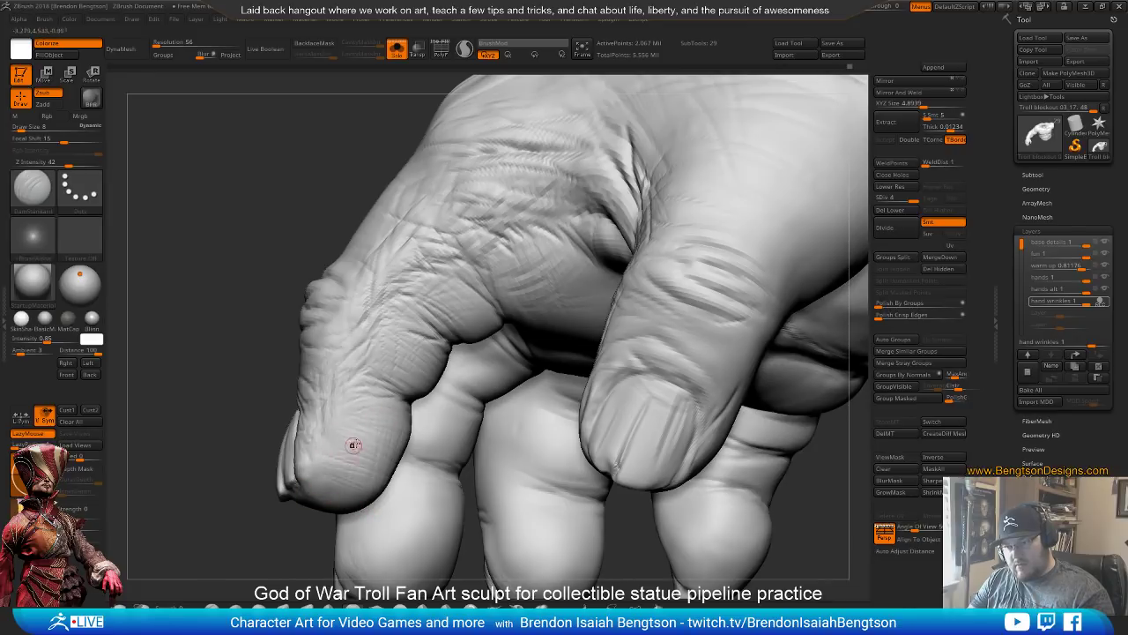
mouse_move(264, 459)
mouse_down()
mouse_move(212, 474)
mouse_move(338, 400)
mouse_up()
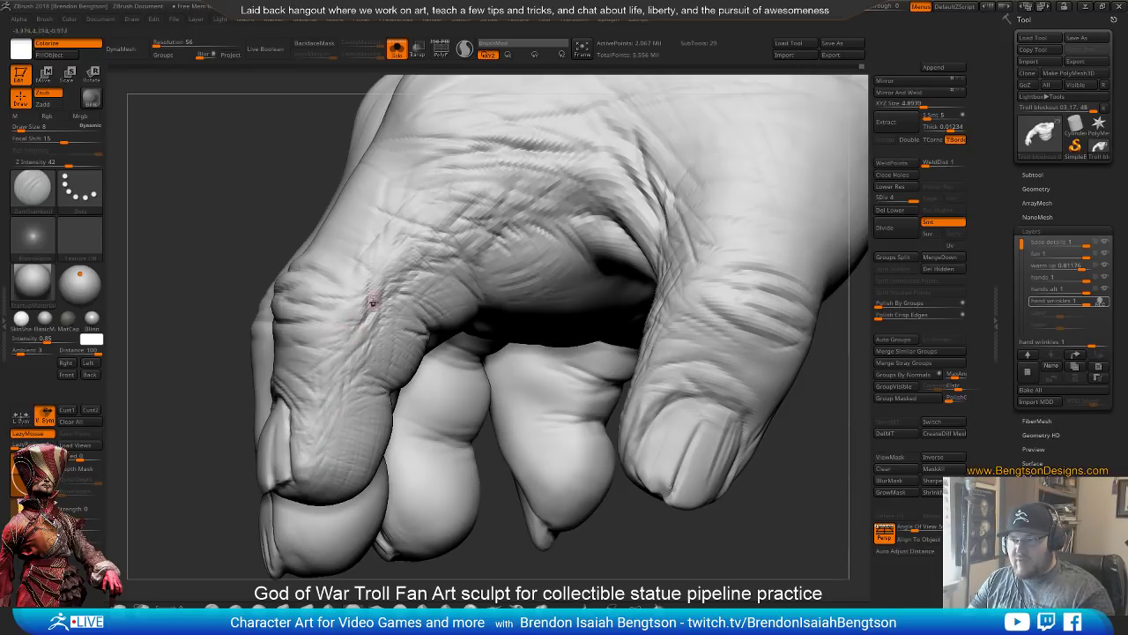
Refine the creases around the thumb's knuckle and the skin fold above its nail at draw size 8
drag(168, 354, 183, 416)
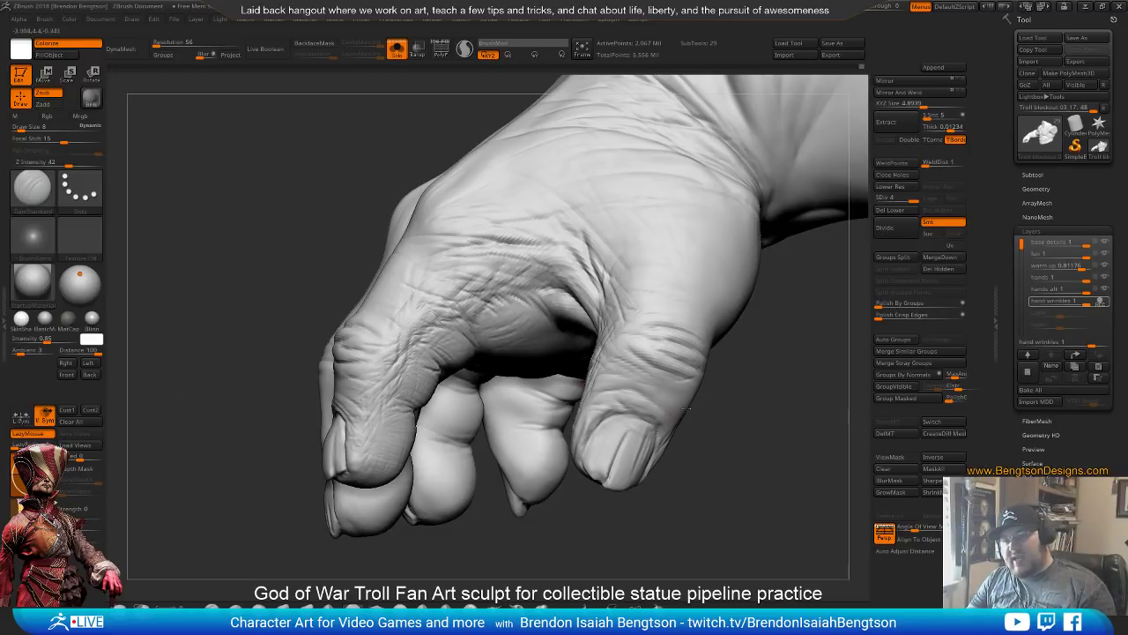
drag(696, 388, 657, 499)
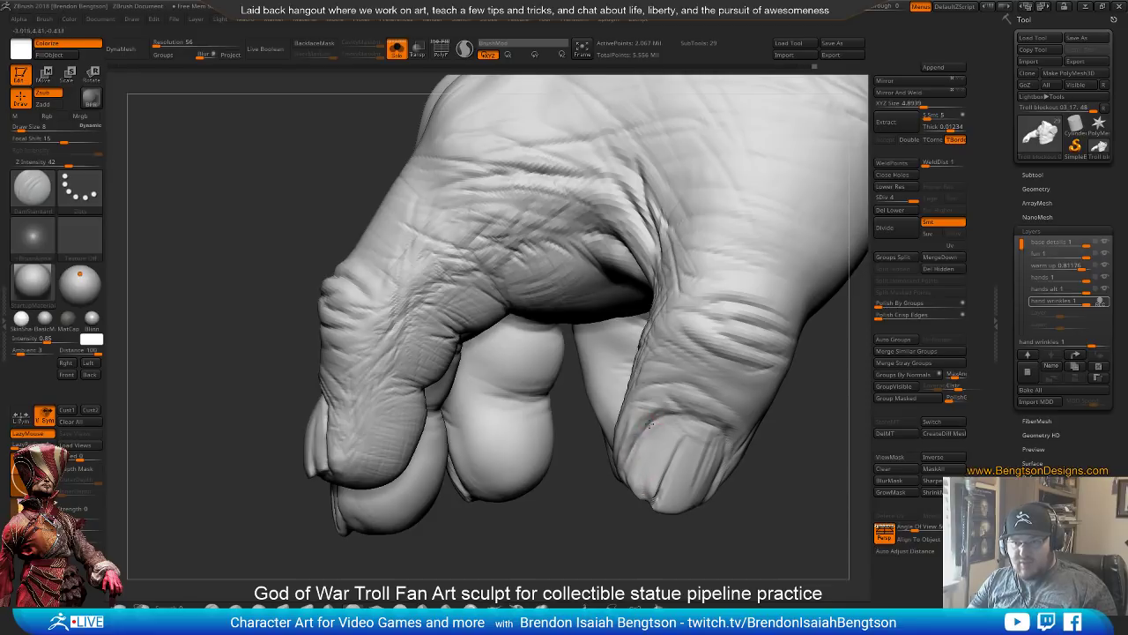
drag(615, 533, 612, 540)
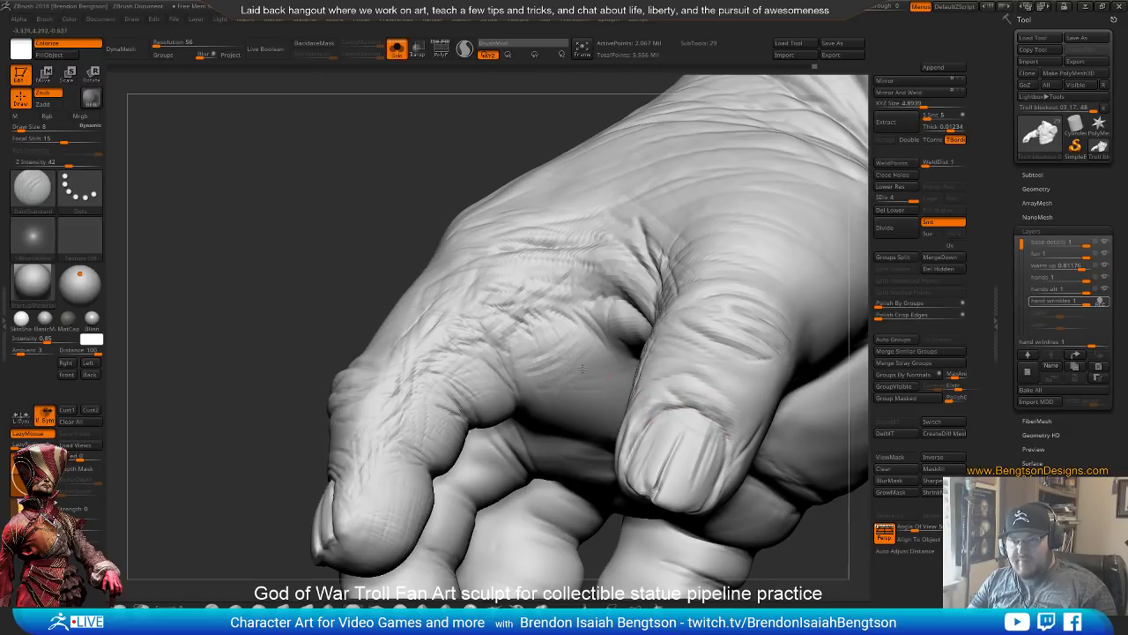
drag(291, 370, 274, 474)
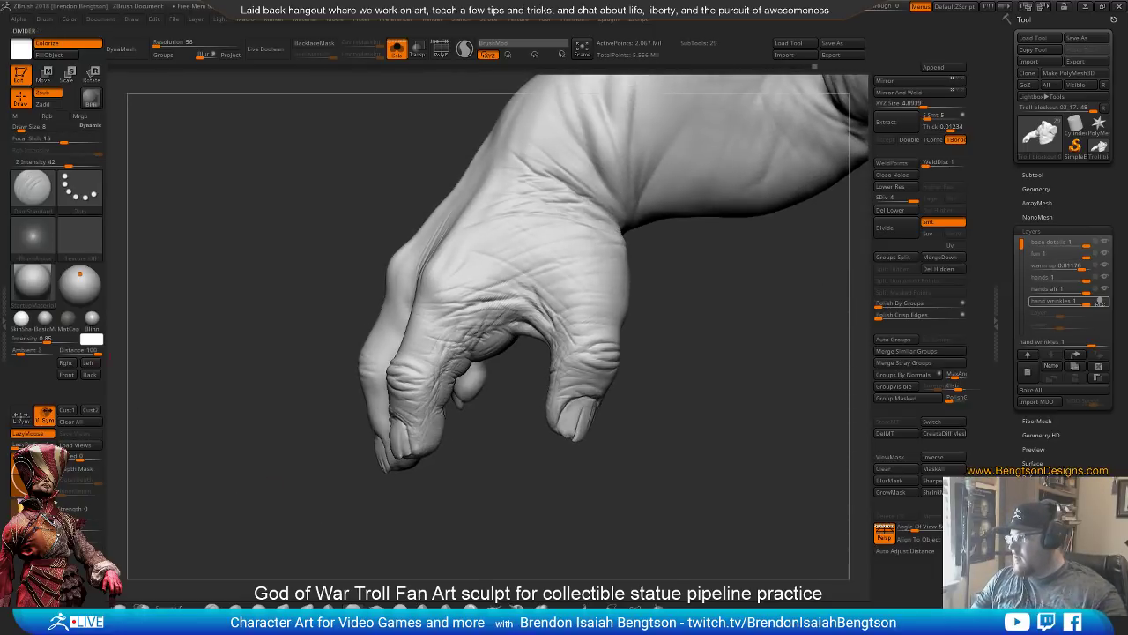
Switch to Marmoset Toolbag and inspect the Oseram character's torso, selecting the chest armour mesh to check its wireframe
key(alt+Tab)
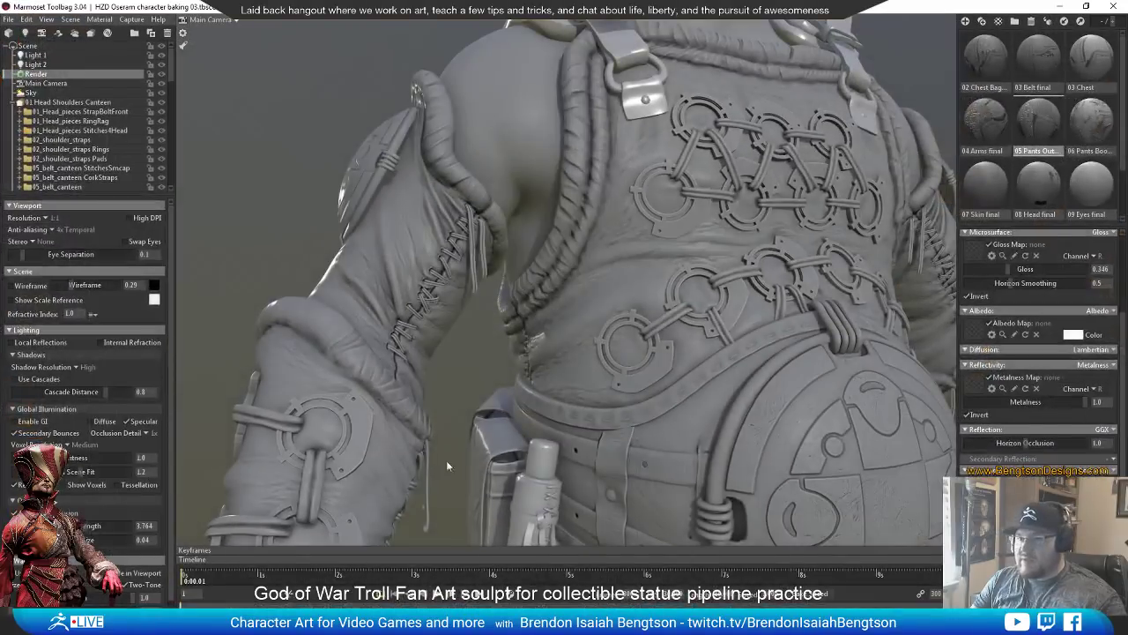
scroll(619, 342, down, 5)
middle_drag(620, 341, 568, 324)
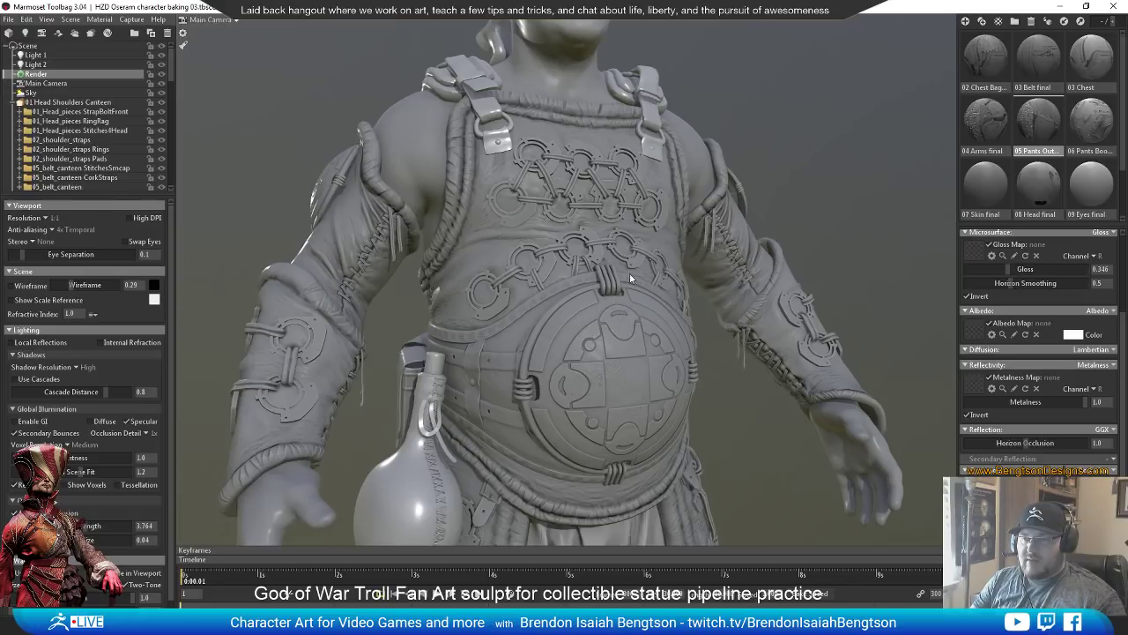
click(515, 245)
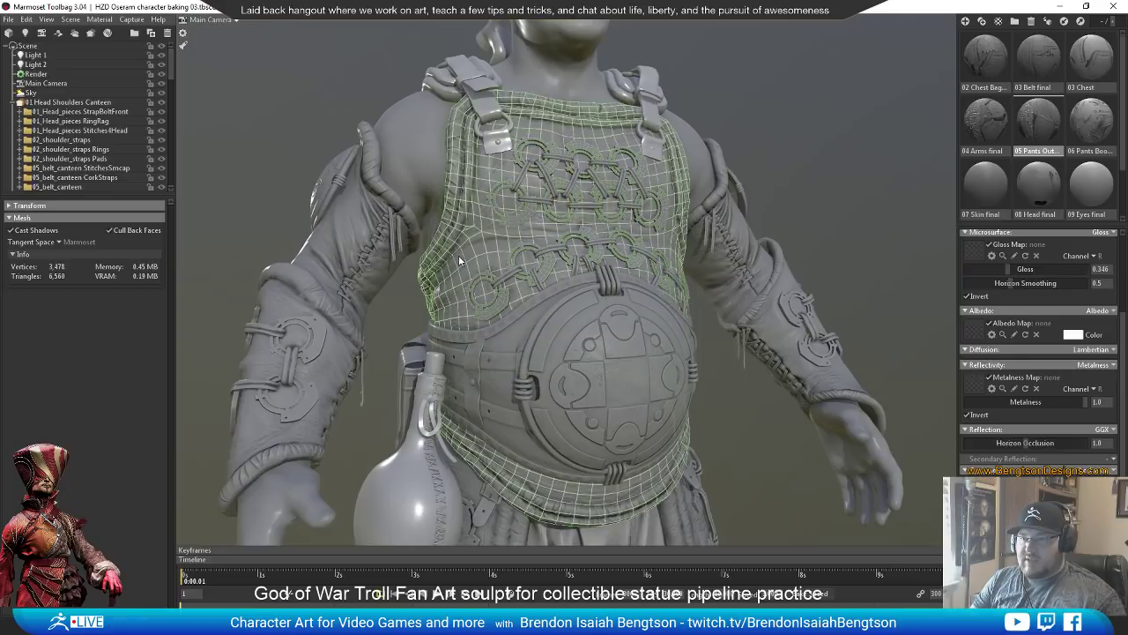
click(728, 399)
mouse_move(729, 402)
mouse_down()
mouse_move(612, 379)
mouse_move(582, 359)
mouse_move(545, 284)
mouse_move(361, 123)
mouse_move(673, 328)
mouse_move(594, 356)
mouse_move(208, 151)
mouse_move(554, 335)
mouse_move(779, 333)
mouse_move(635, 307)
mouse_move(413, 327)
mouse_up()
scroll(582, 359, down, 5)
drag(639, 345, 398, 347)
scroll(550, 245, up, 10)
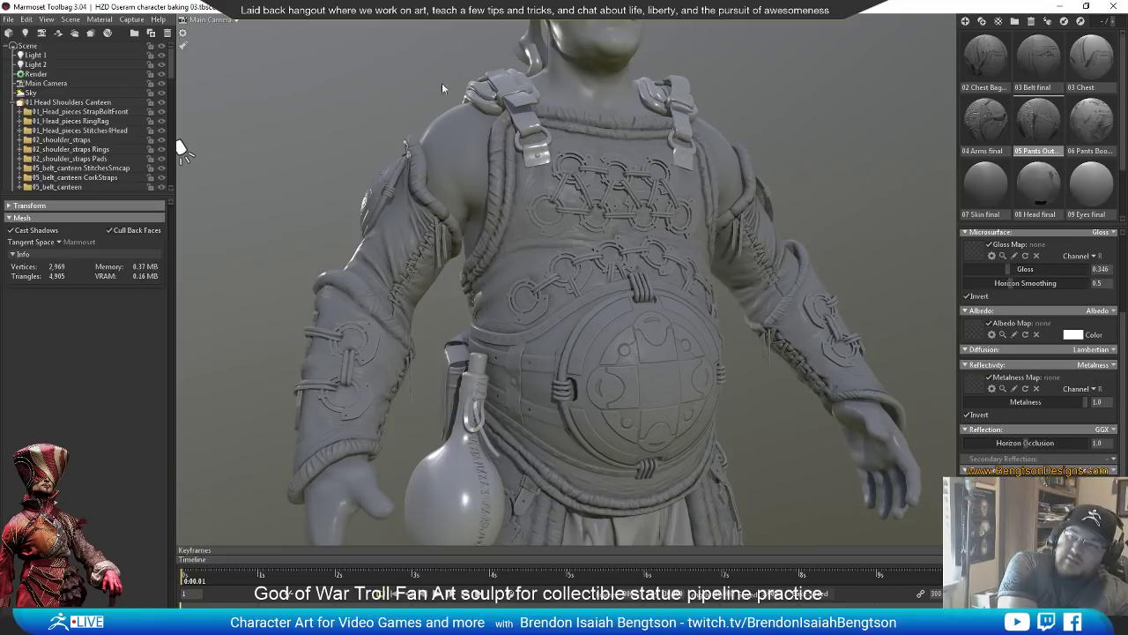
Examine the full-body Oseram character from the front and return to the troll sculpt in ZBrush
scroll(608, 284, down, 10)
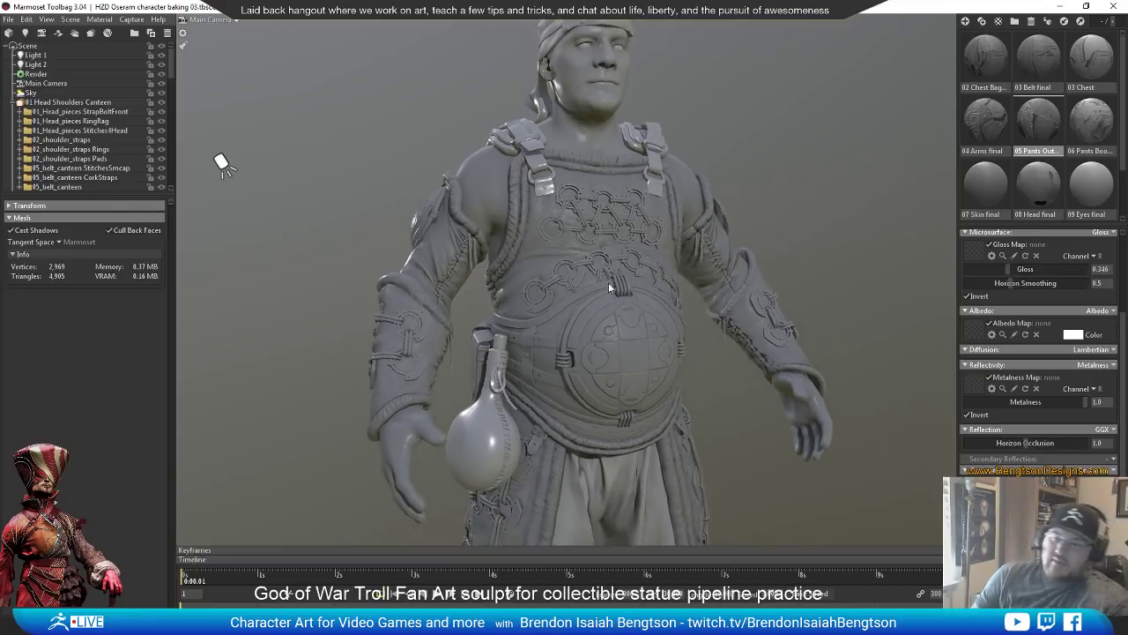
scroll(609, 292, down, 2)
middle_drag(650, 353, 559, 306)
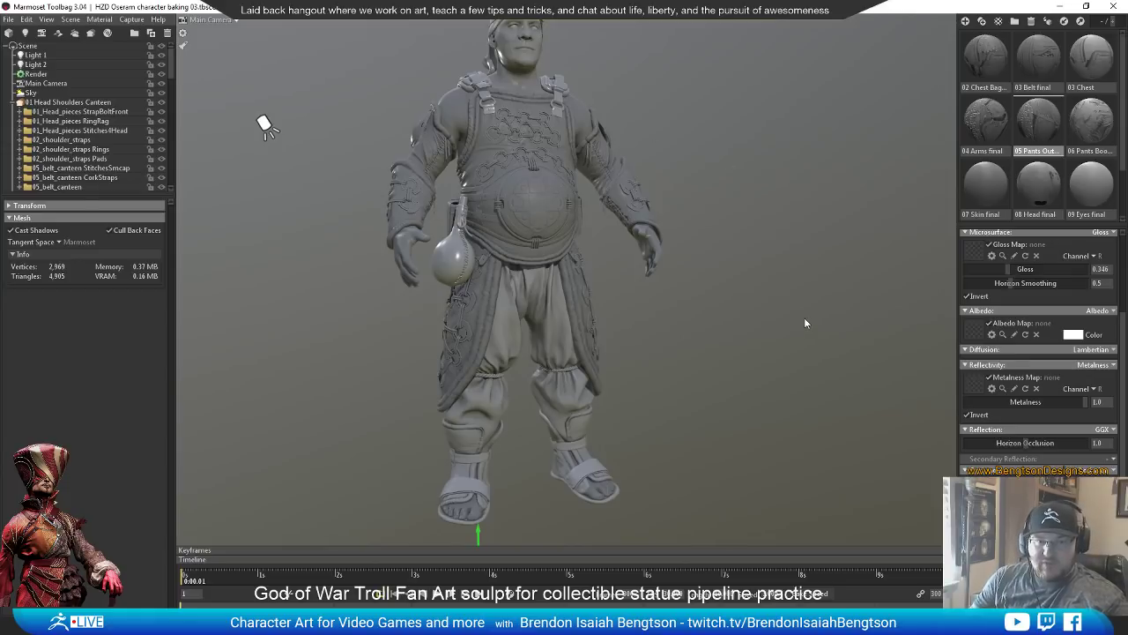
drag(765, 292, 739, 329)
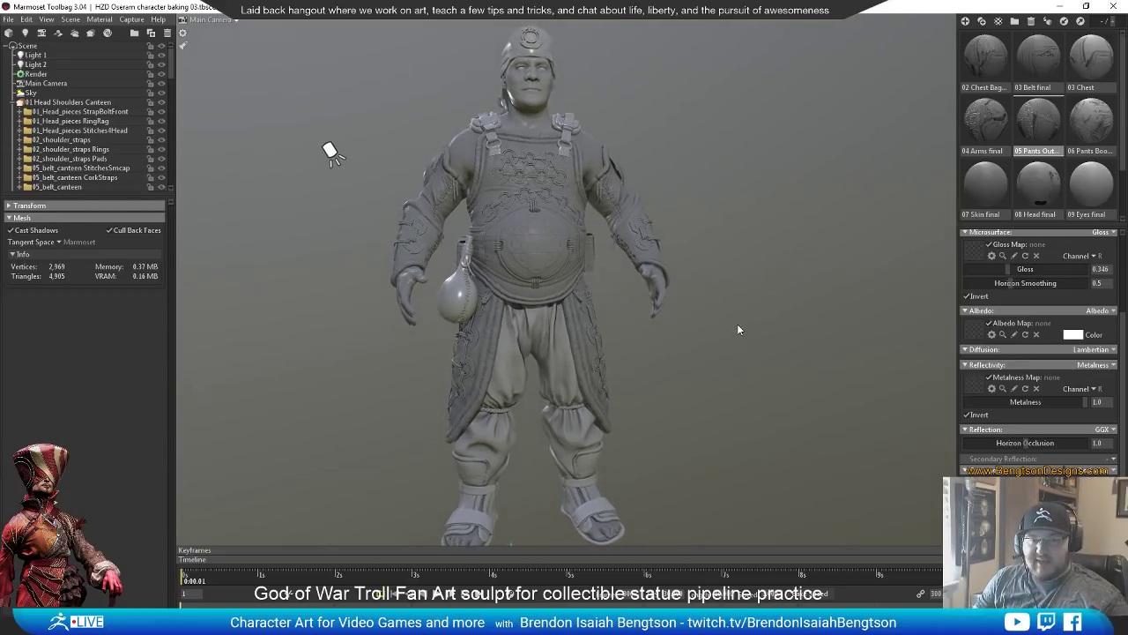
click(1062, 7)
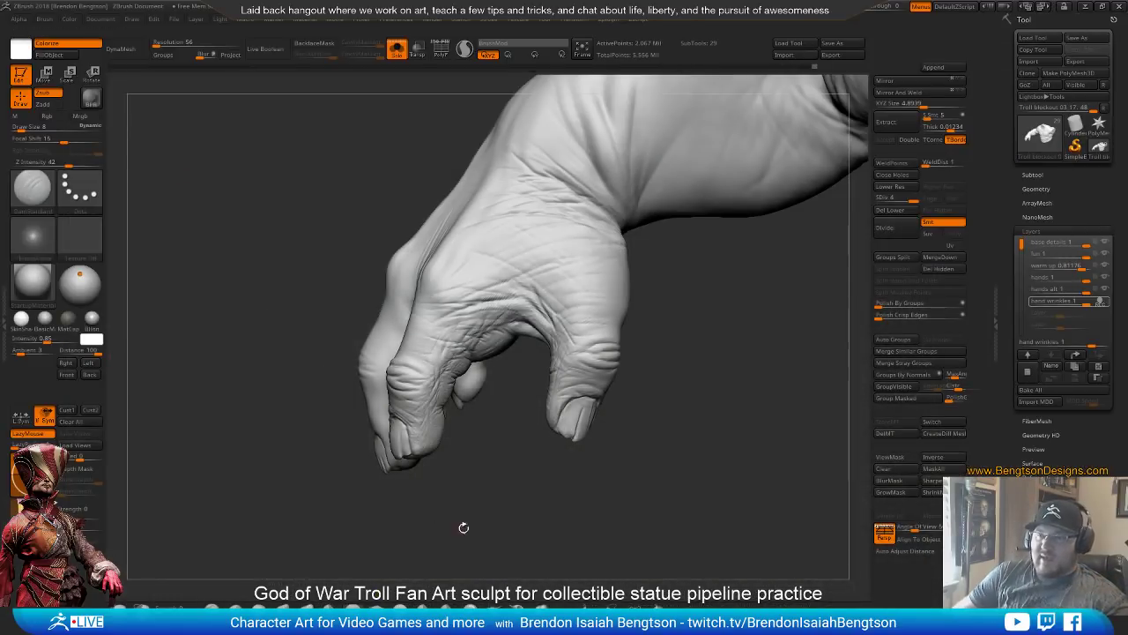
Turn off solo mode and review the whole troll from several sides, including the lowered hand
drag(703, 406, 474, 326)
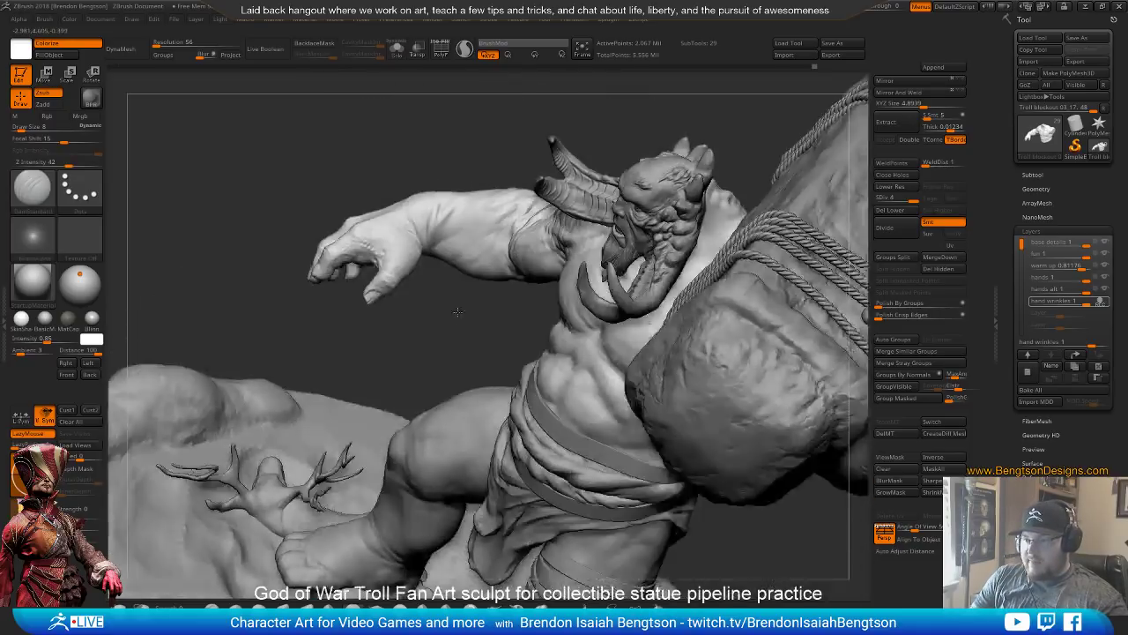
drag(459, 312, 451, 260)
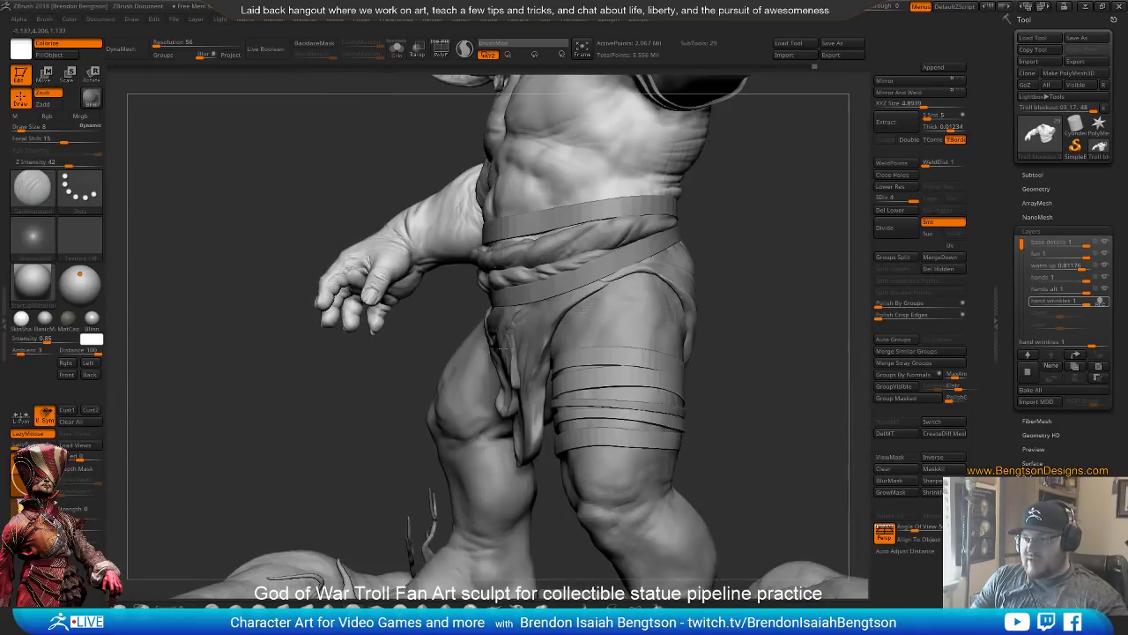
drag(440, 304, 494, 310)
ctrl+right_drag(494, 309, 528, 388)
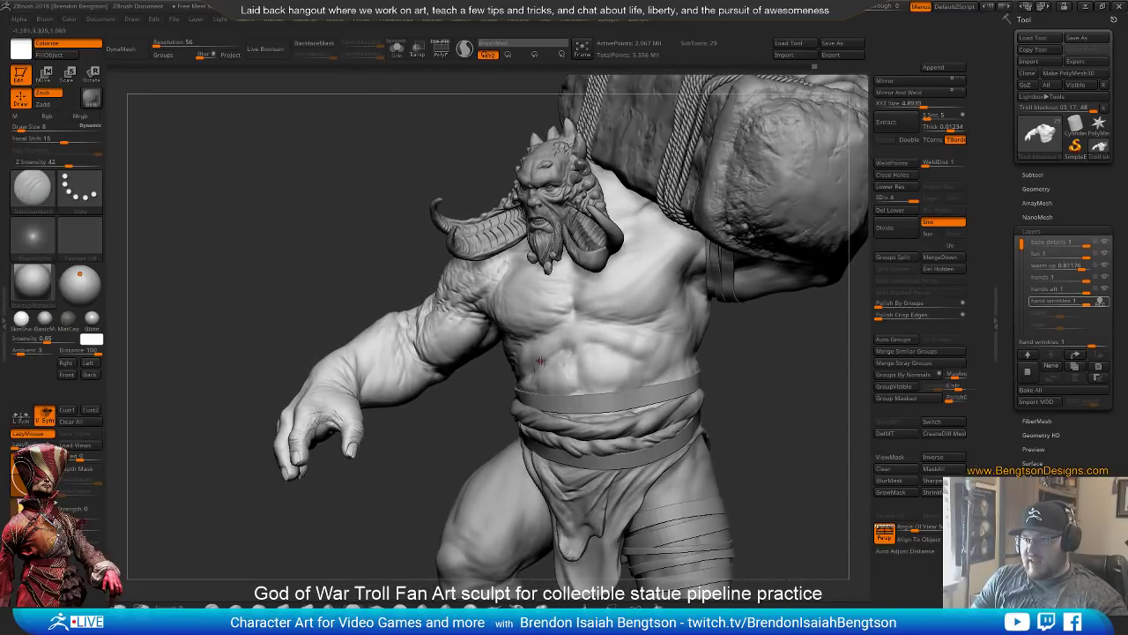